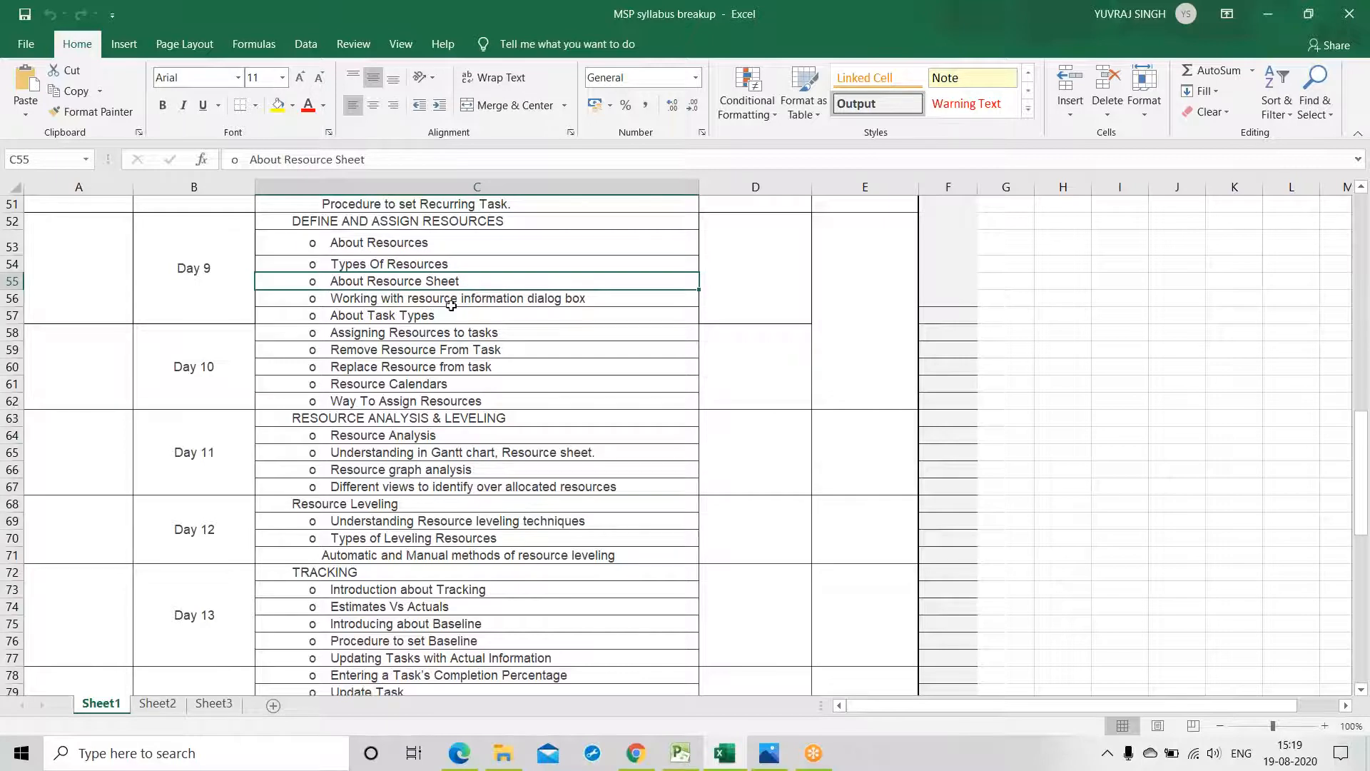
Review the Day 9 and Day 10 resource assignment topics in the syllabus, and switch to Microsoft Project
left_click(507, 300)
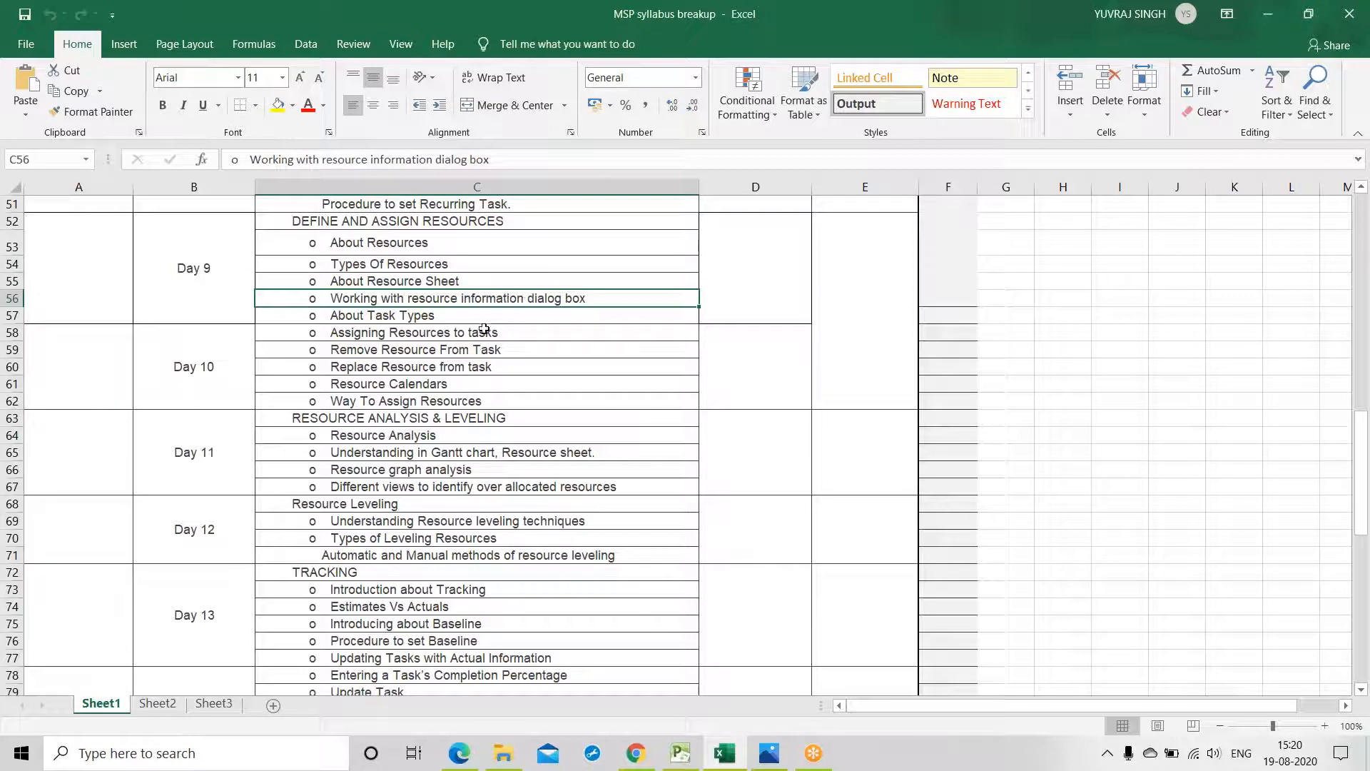
left_click(448, 336)
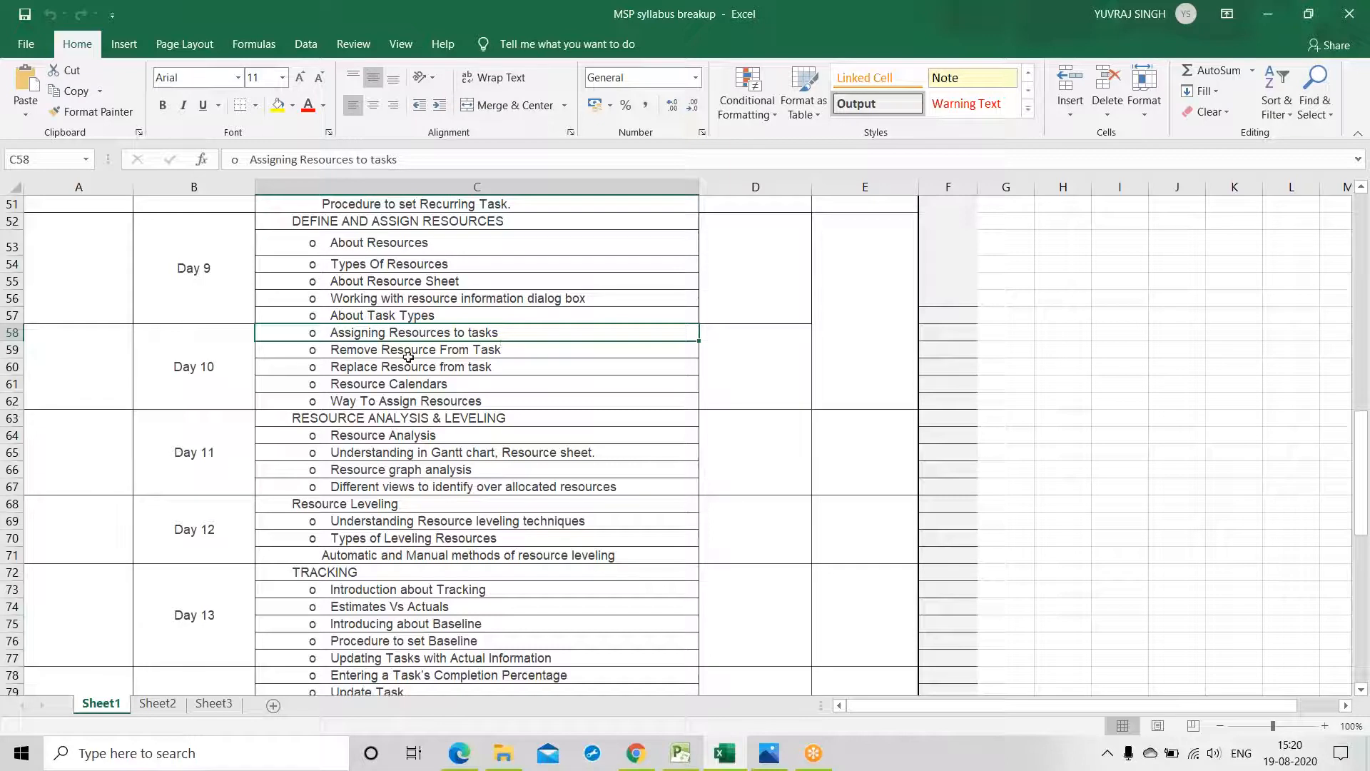
left_click(515, 352)
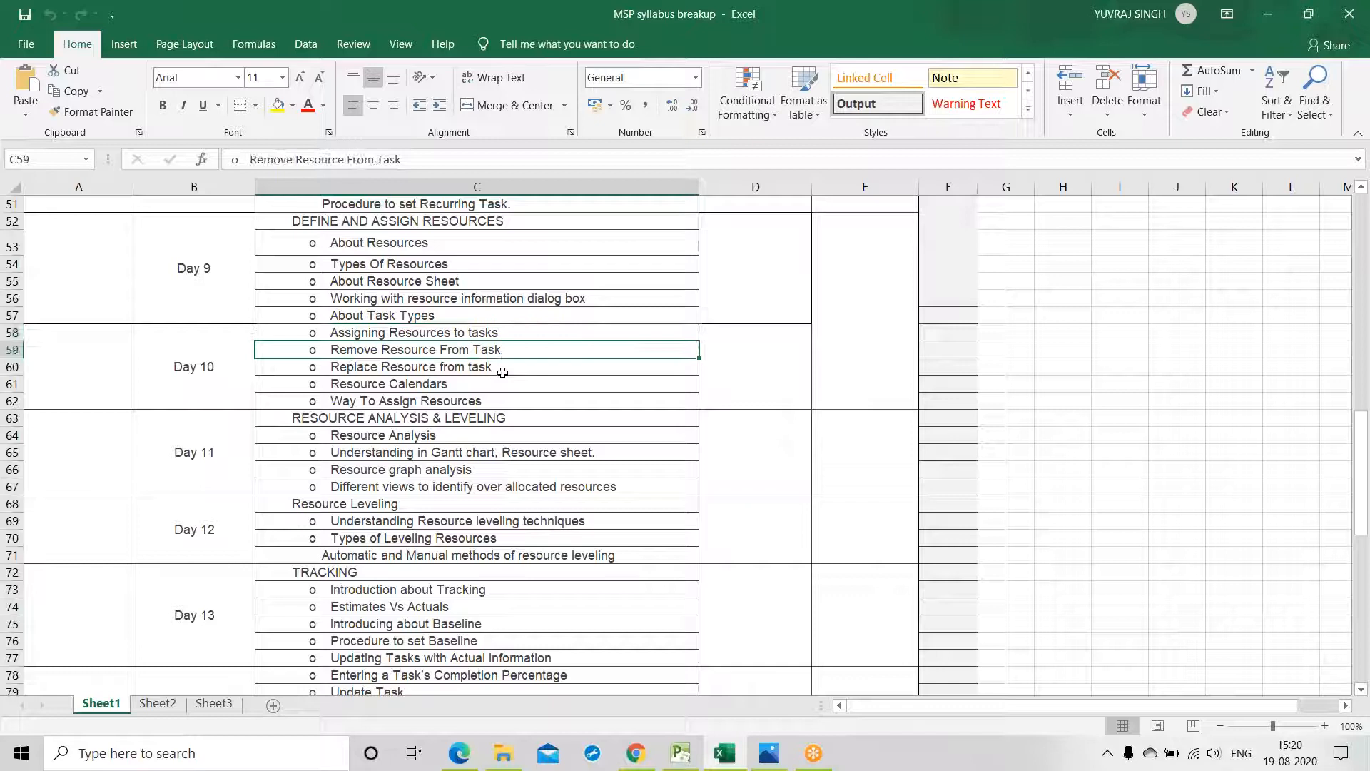
left_click(508, 369)
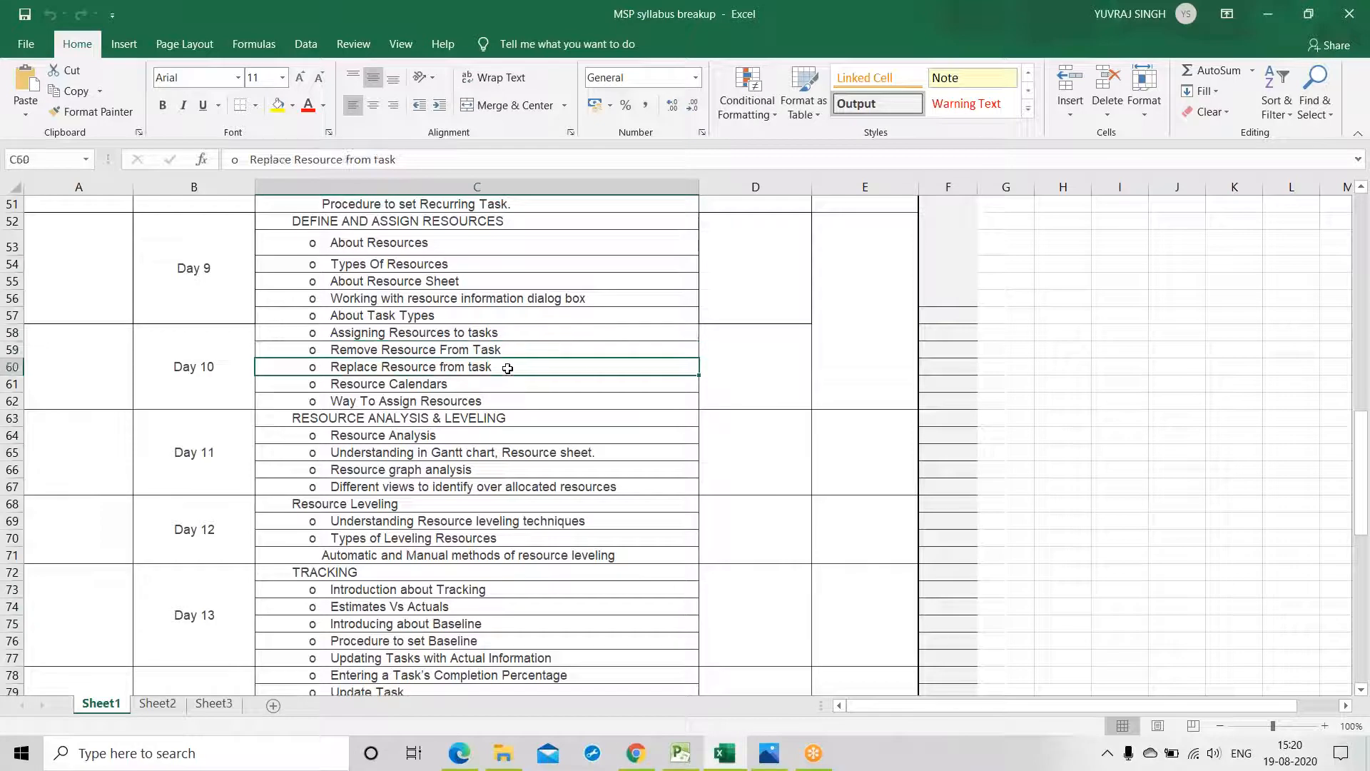
left_click(461, 384)
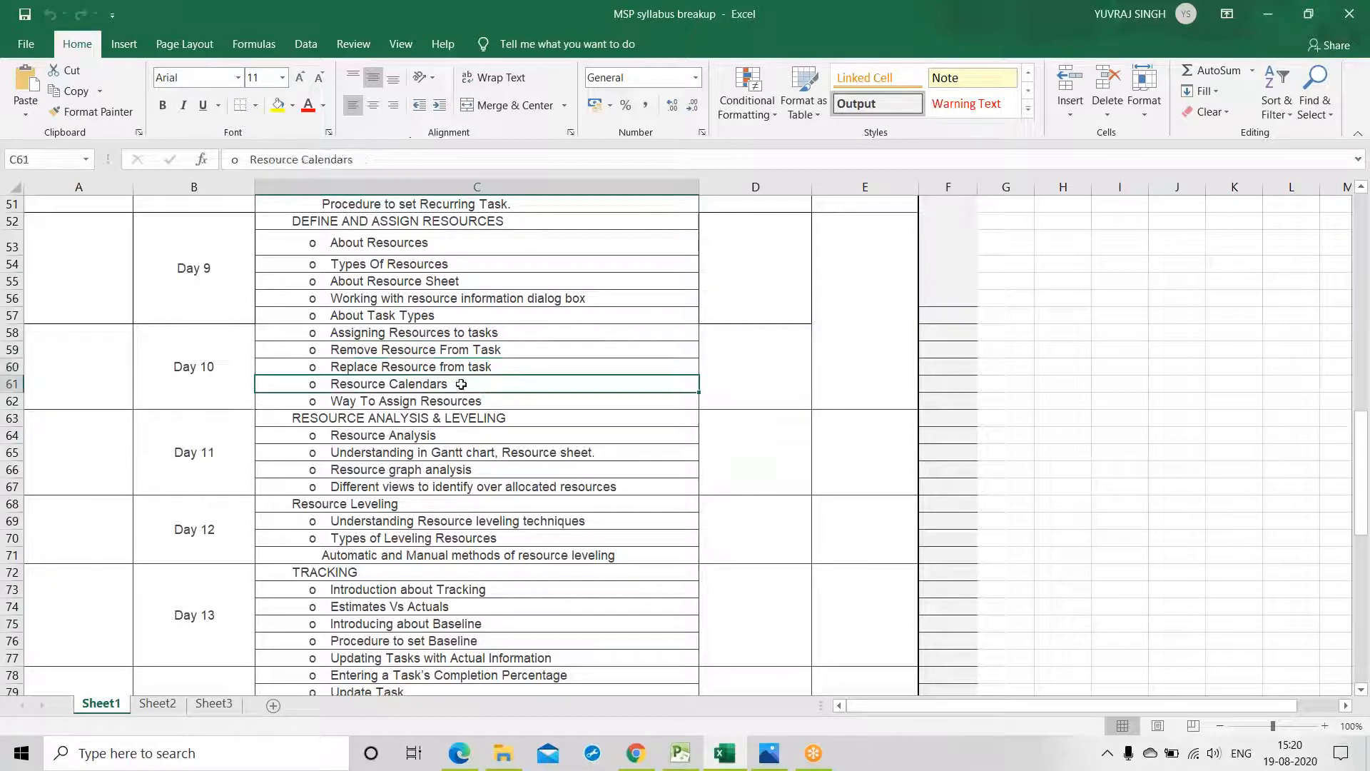
left_click(510, 405)
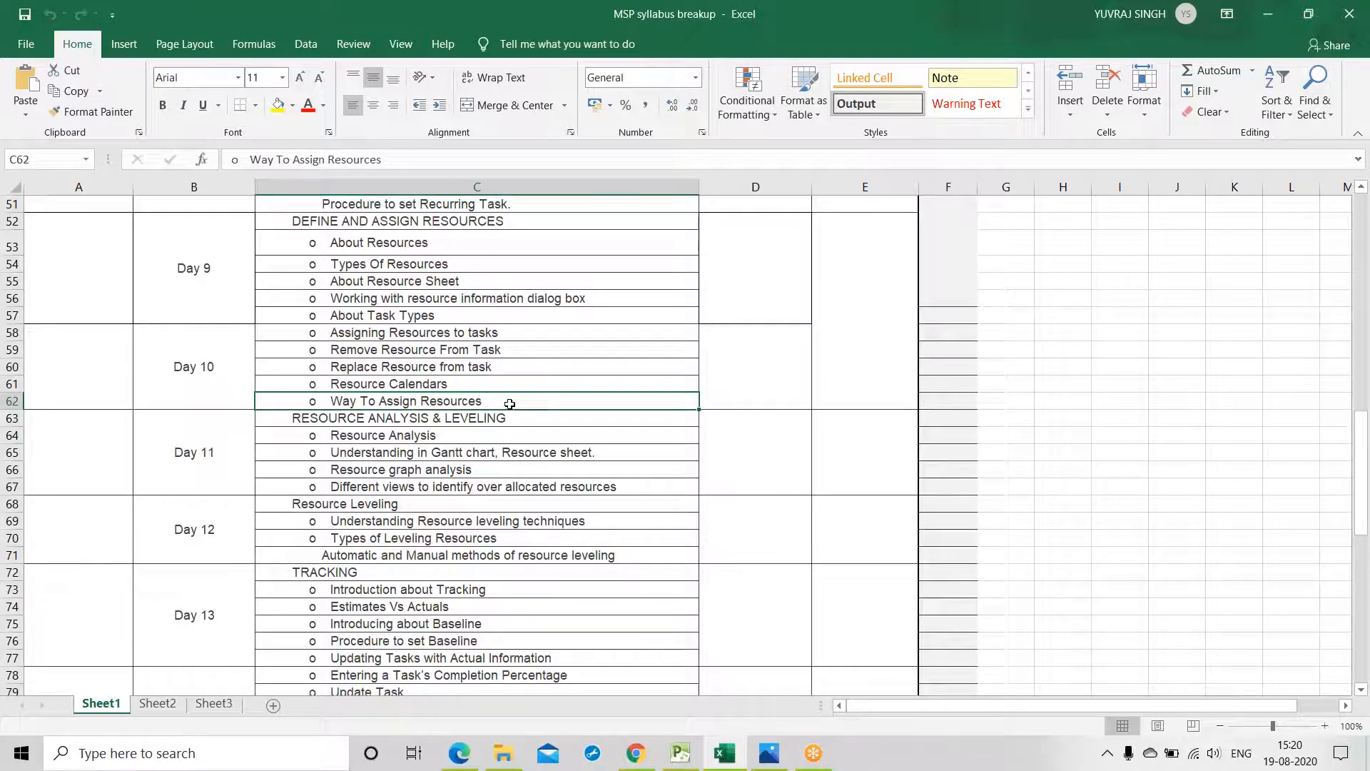
left_click(515, 366)
left_click(514, 349)
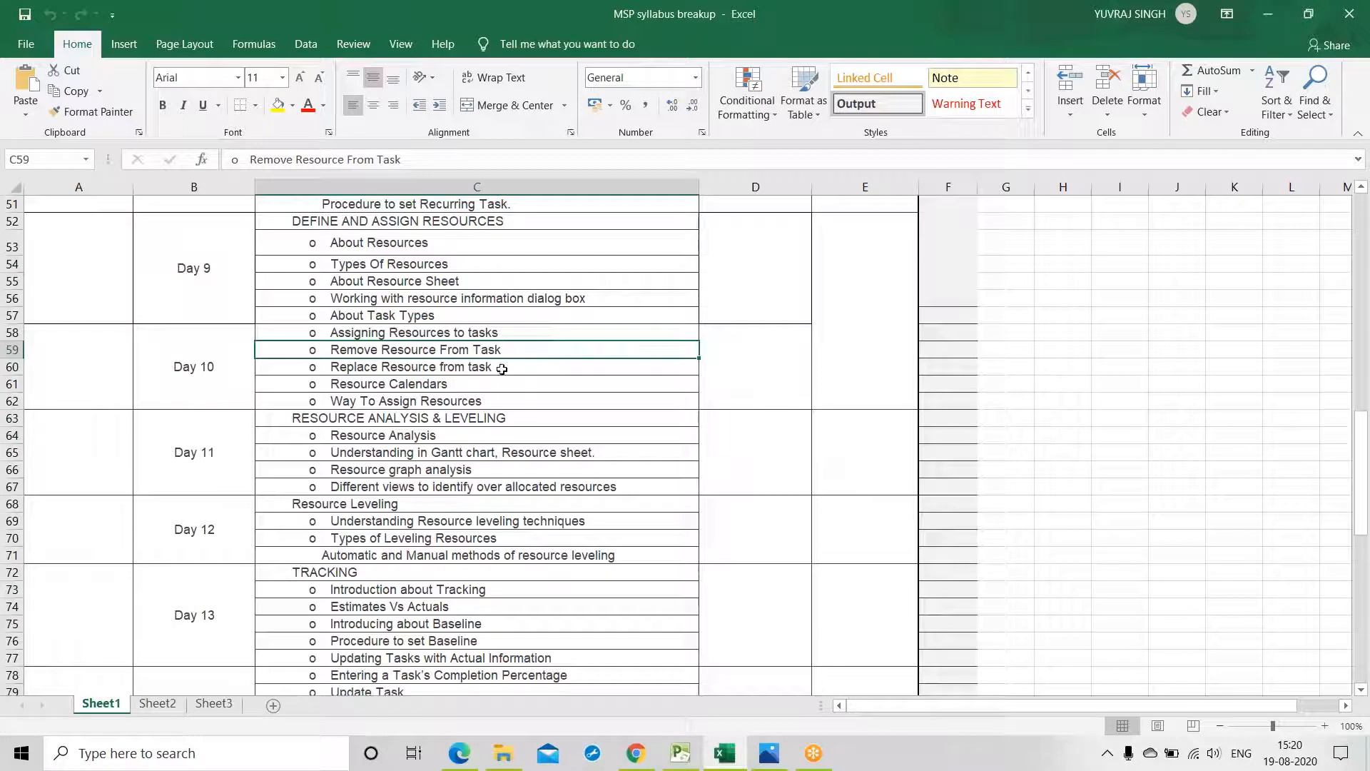
left_click(1263, 20)
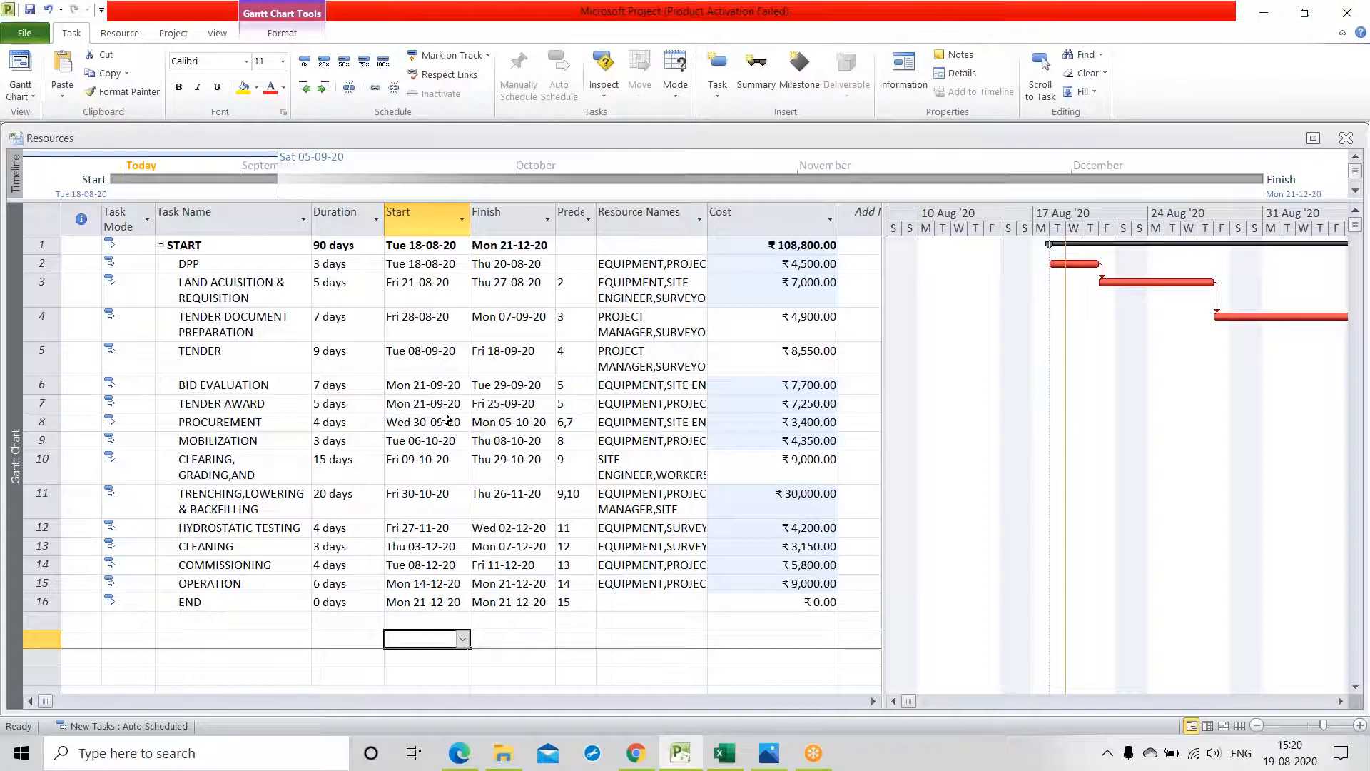
Remove EQUIPMENT from the BID EVALUATION task's resources and assign it back to the task
left_click(662, 383)
left_click(703, 386)
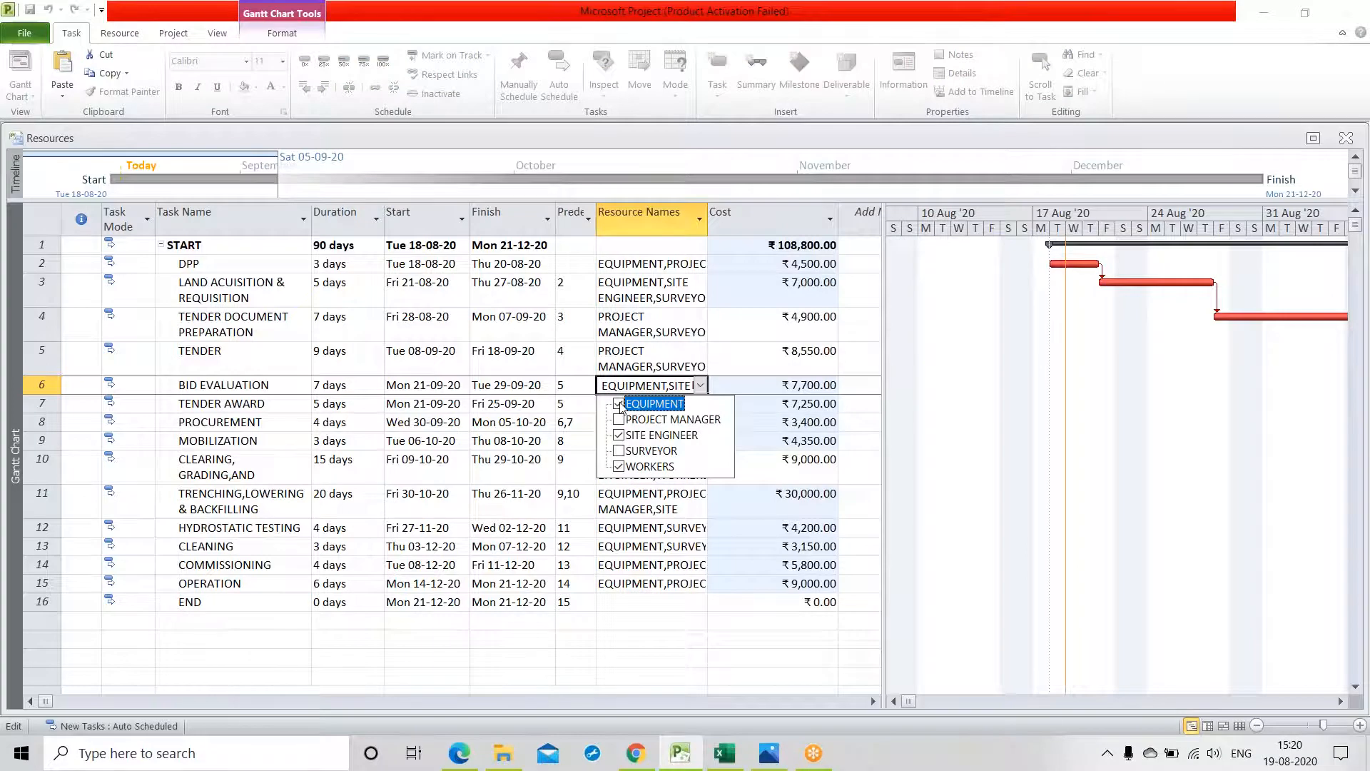
left_click(641, 662)
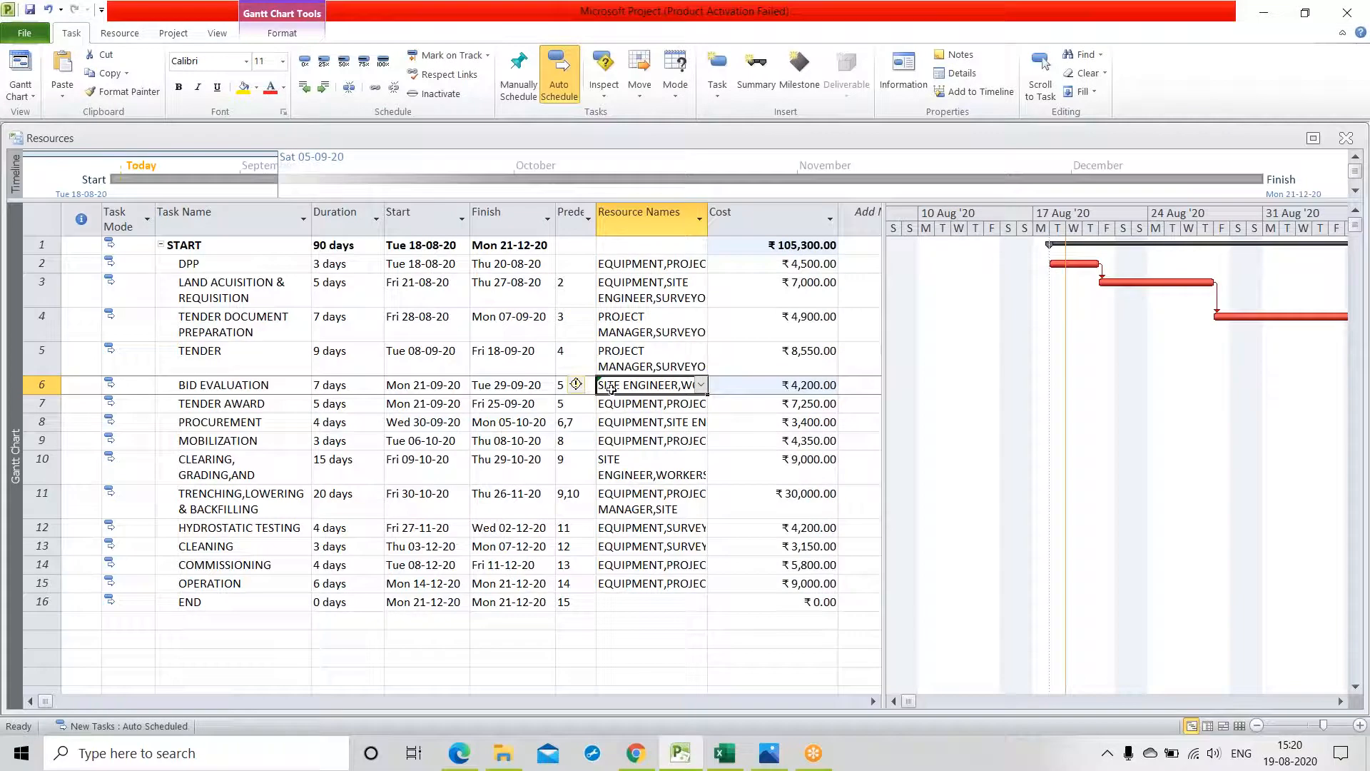
left_click(703, 392)
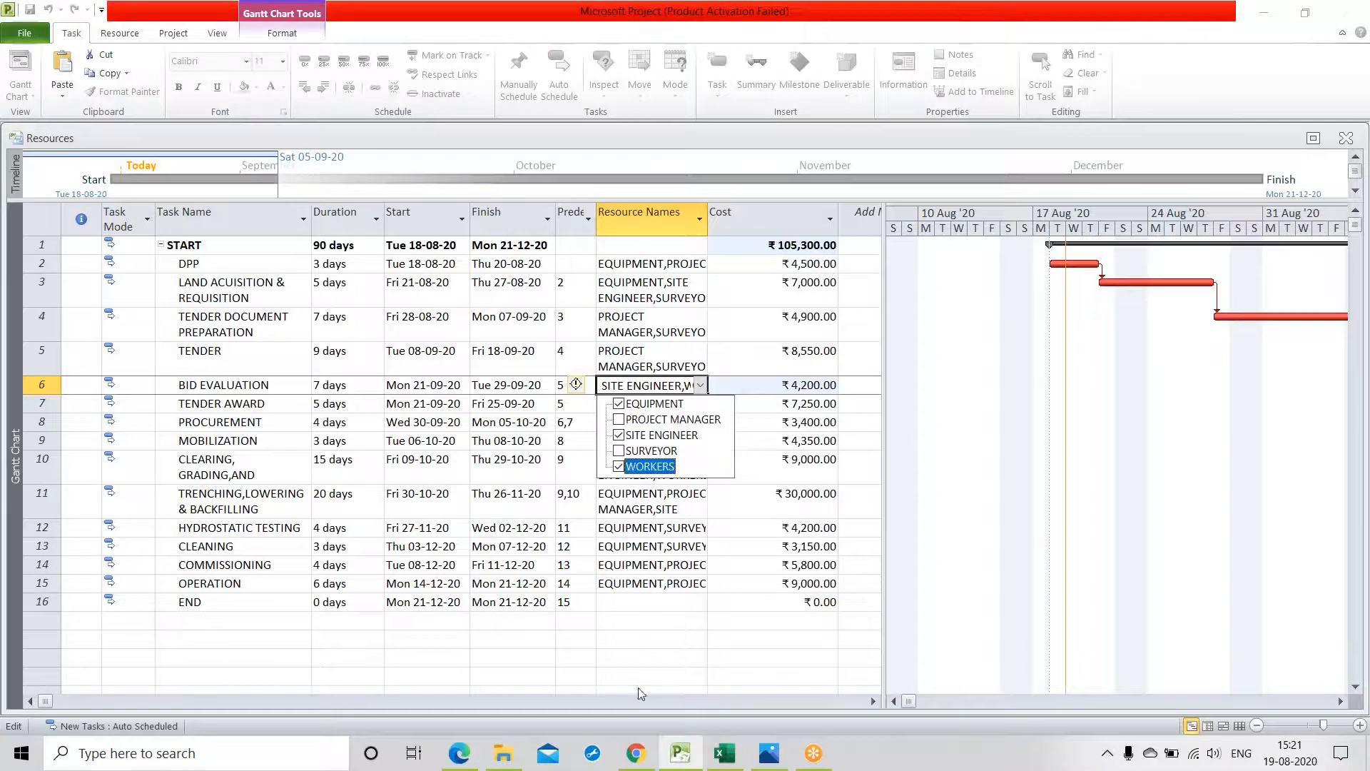
key("Return")
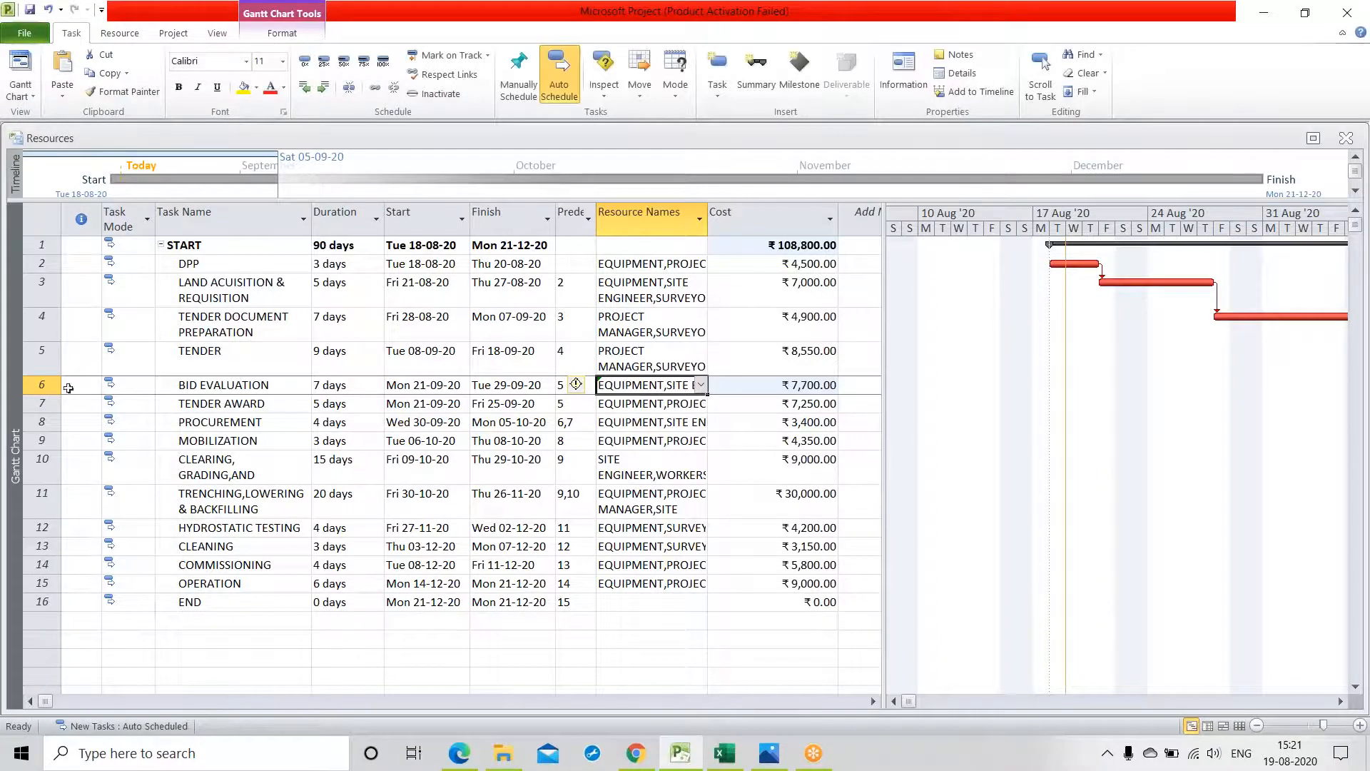
Open the BID EVALUATION task's information and set its EQUIPMENT resource to 5 units
left_click(45, 384)
double_click(44, 384)
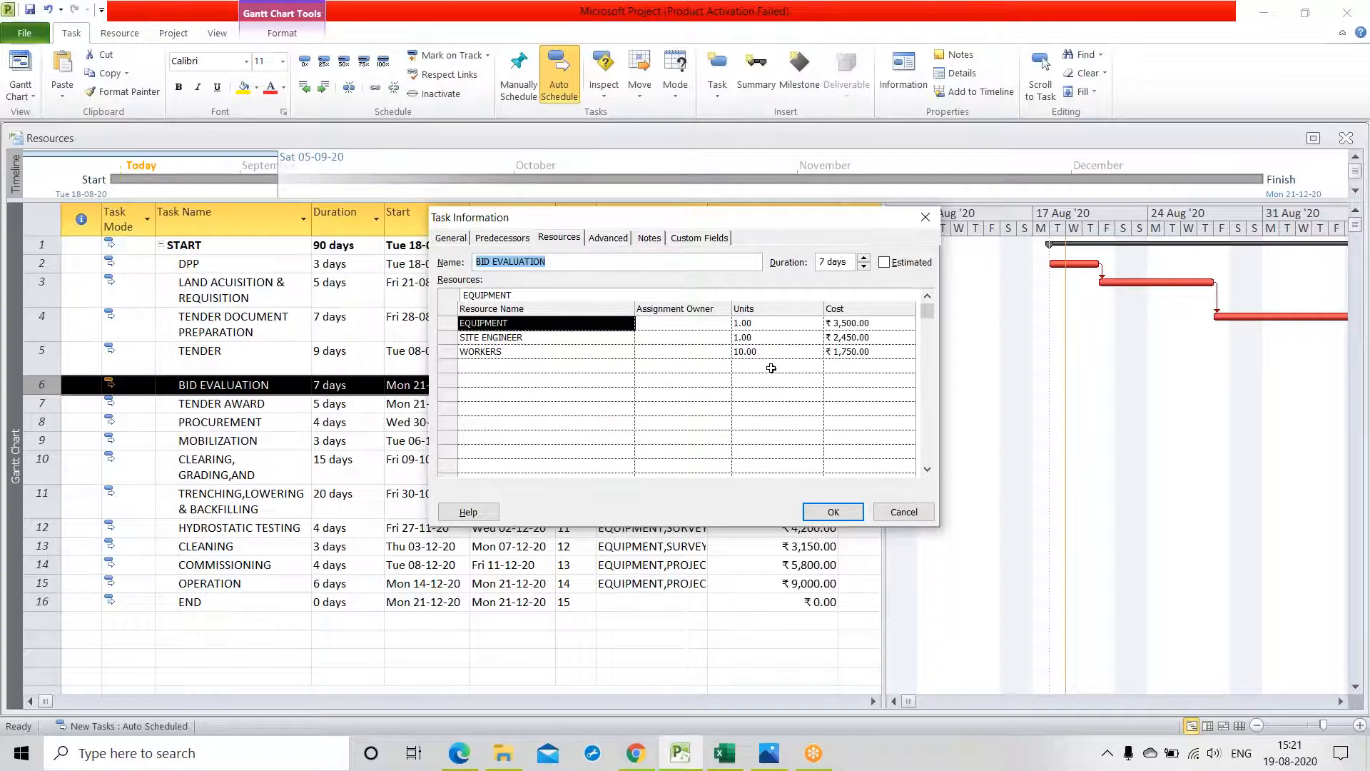
left_click(785, 323)
type("4")
left_click(815, 320)
left_click(778, 408)
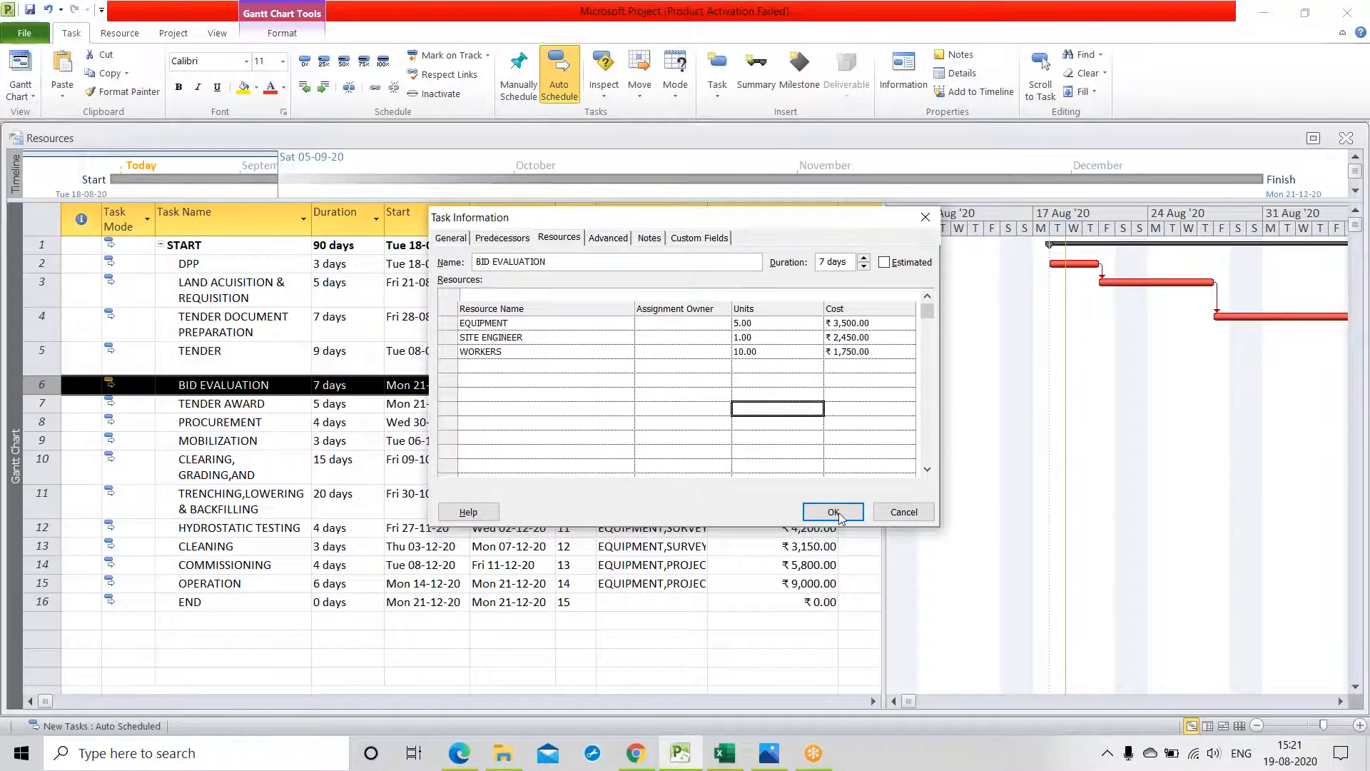
Replace EQUIPMENT with SITE ENGINEER in the first resource row of BID EVALUATION
left_click(515, 326)
left_click(627, 323)
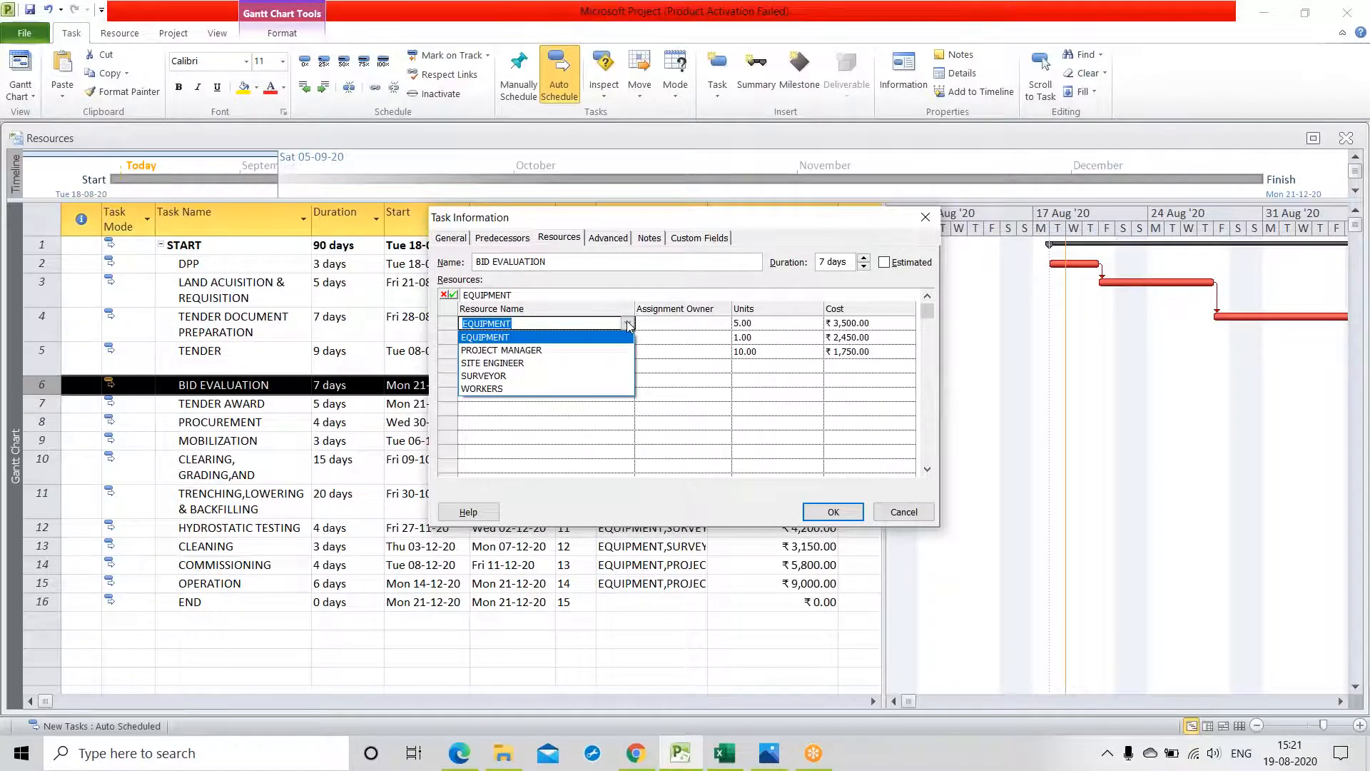
left_click(538, 364)
left_click(539, 393)
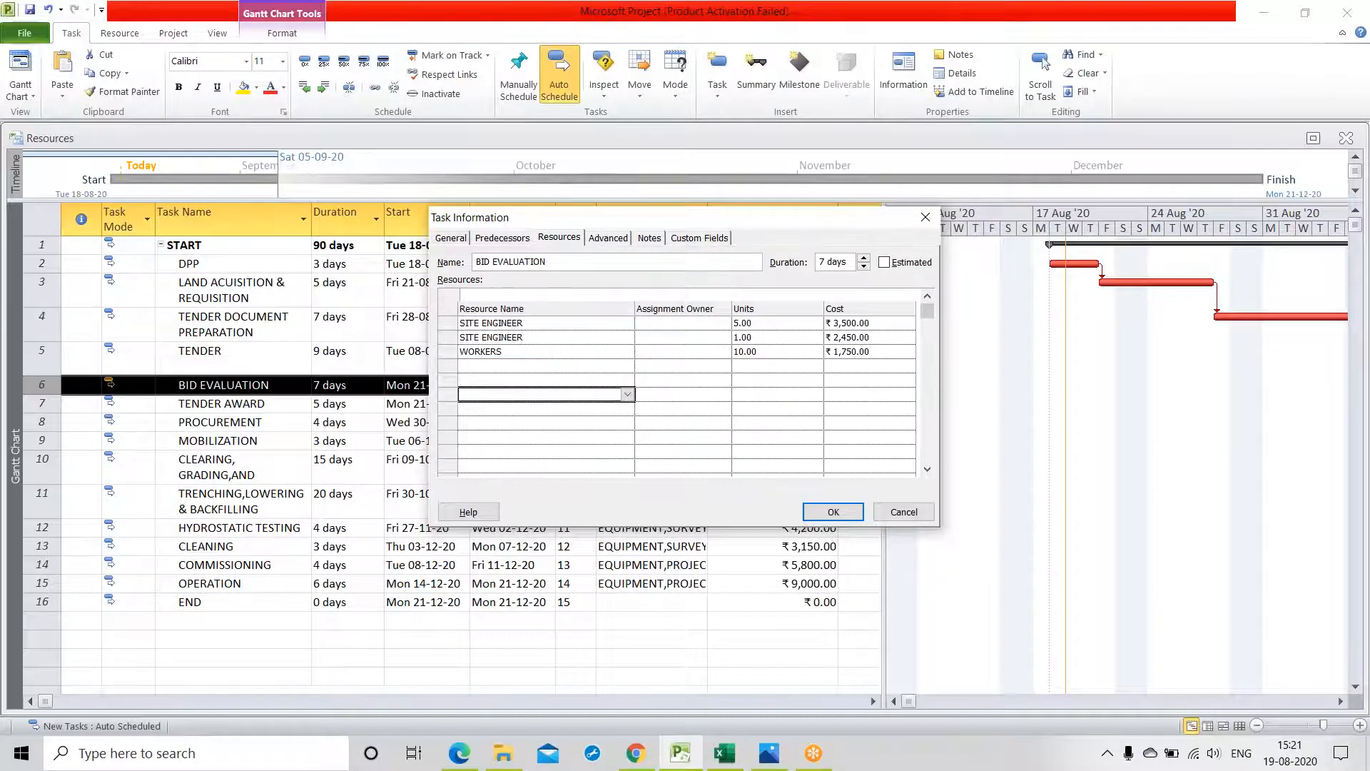
Change the first resource assigned to BID EVALUATION to PROJECT MANAGER
left_click(628, 324)
left_click(628, 324)
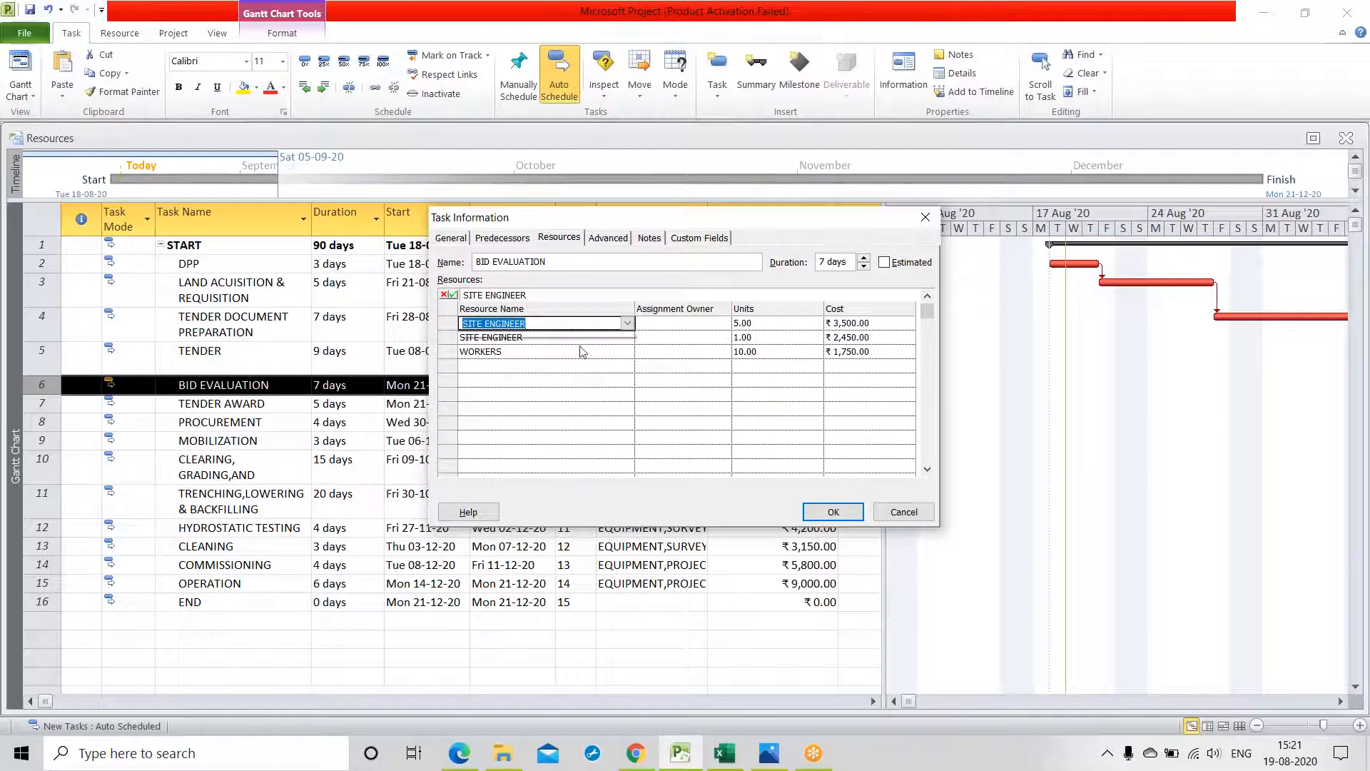
left_click(559, 353)
left_click(576, 438)
left_click(601, 324)
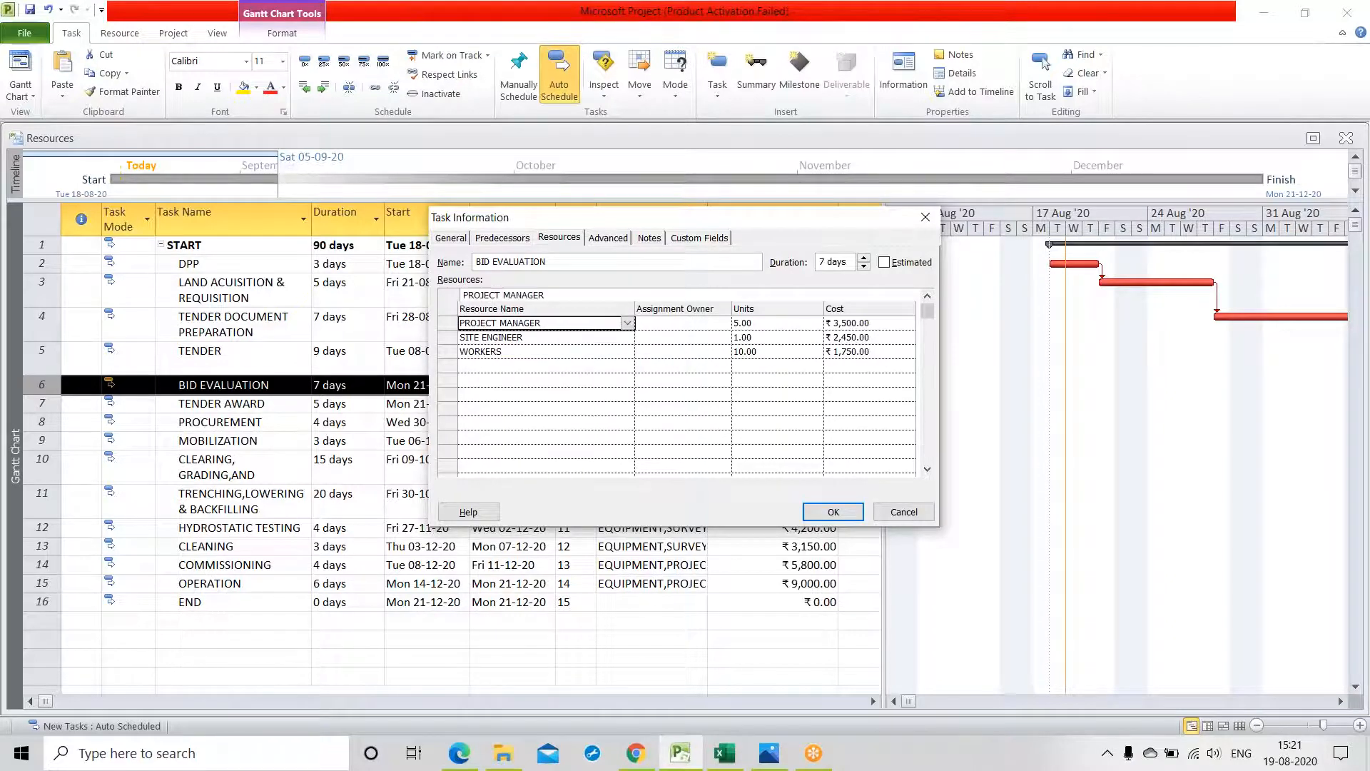
Set the first BID EVALUATION resource back to EQUIPMENT and apply the task changes
left_click(627, 323)
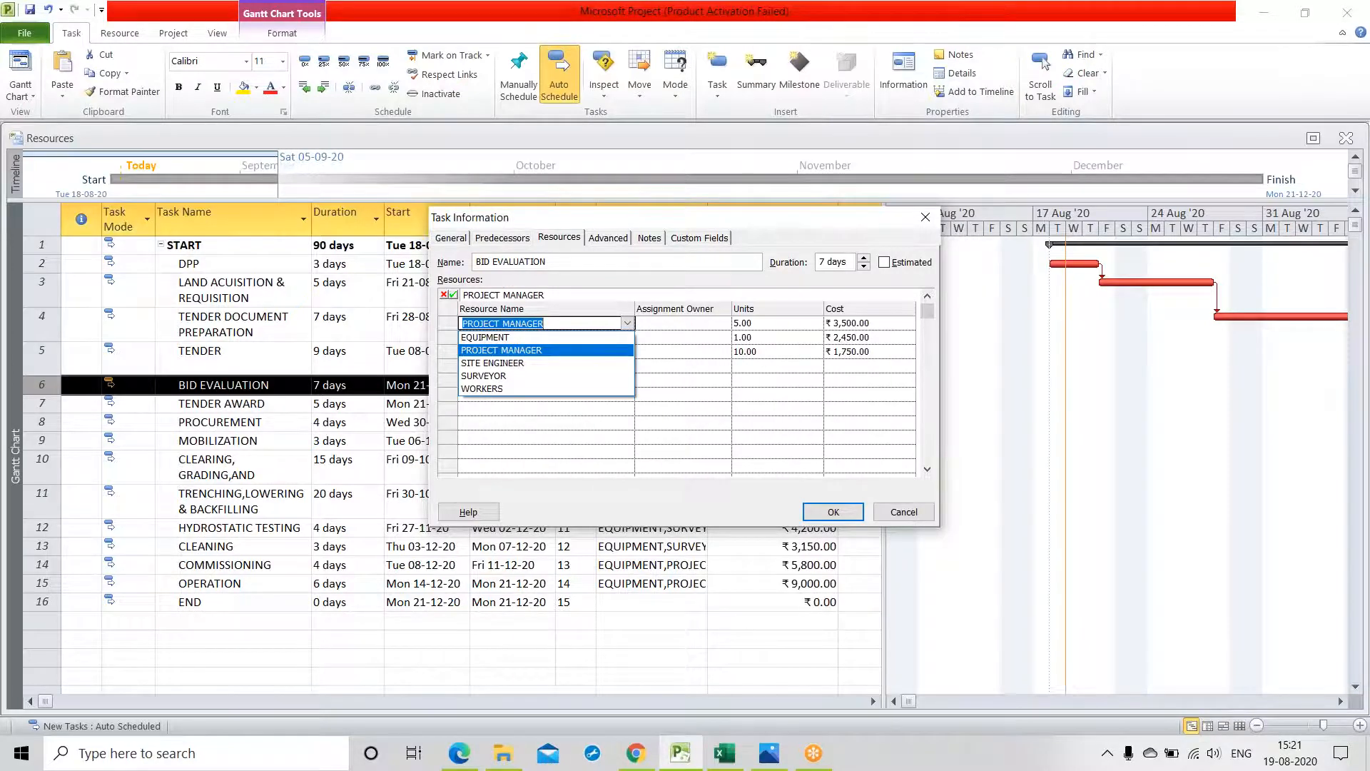
left_click(548, 338)
left_click(564, 404)
left_click(833, 512)
left_click(379, 682)
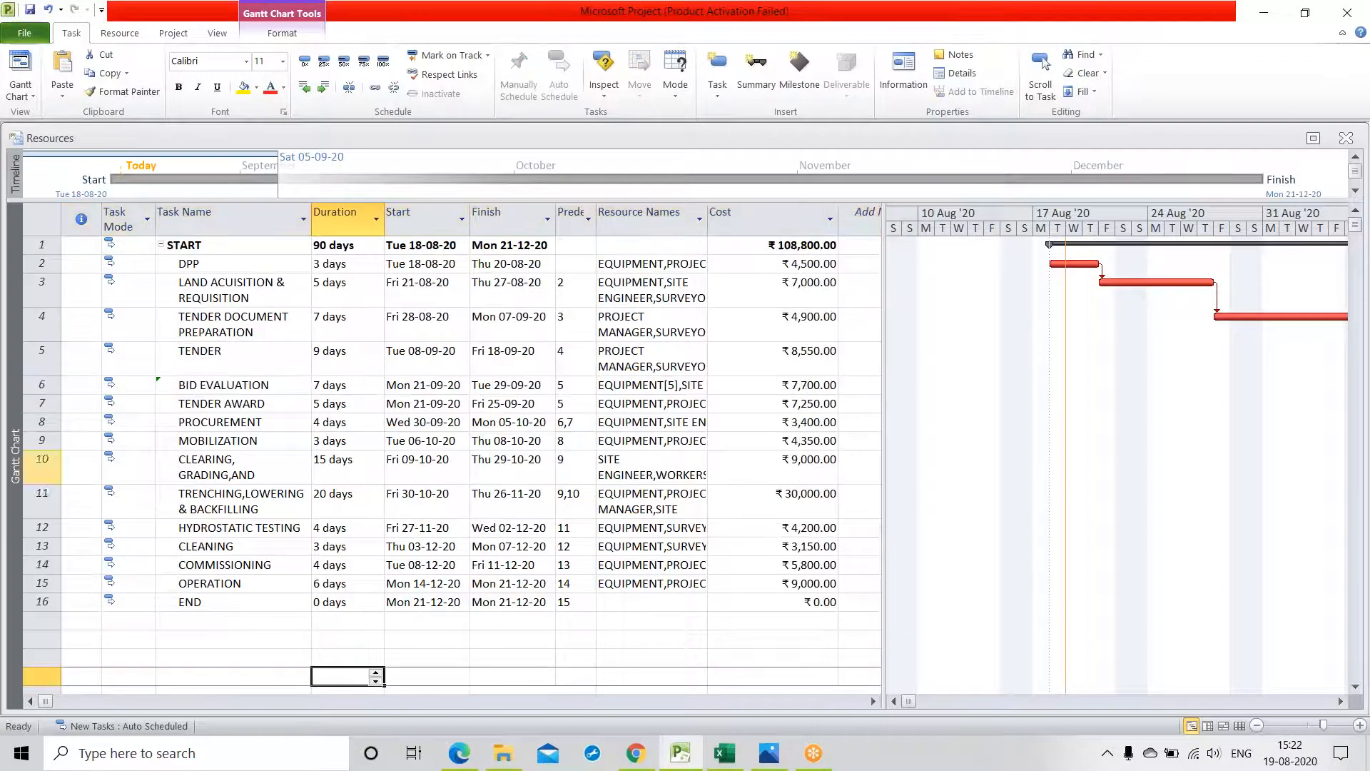
Open the TENDER task's resource assignments and delete SURVEYOR from them
left_click(36, 353)
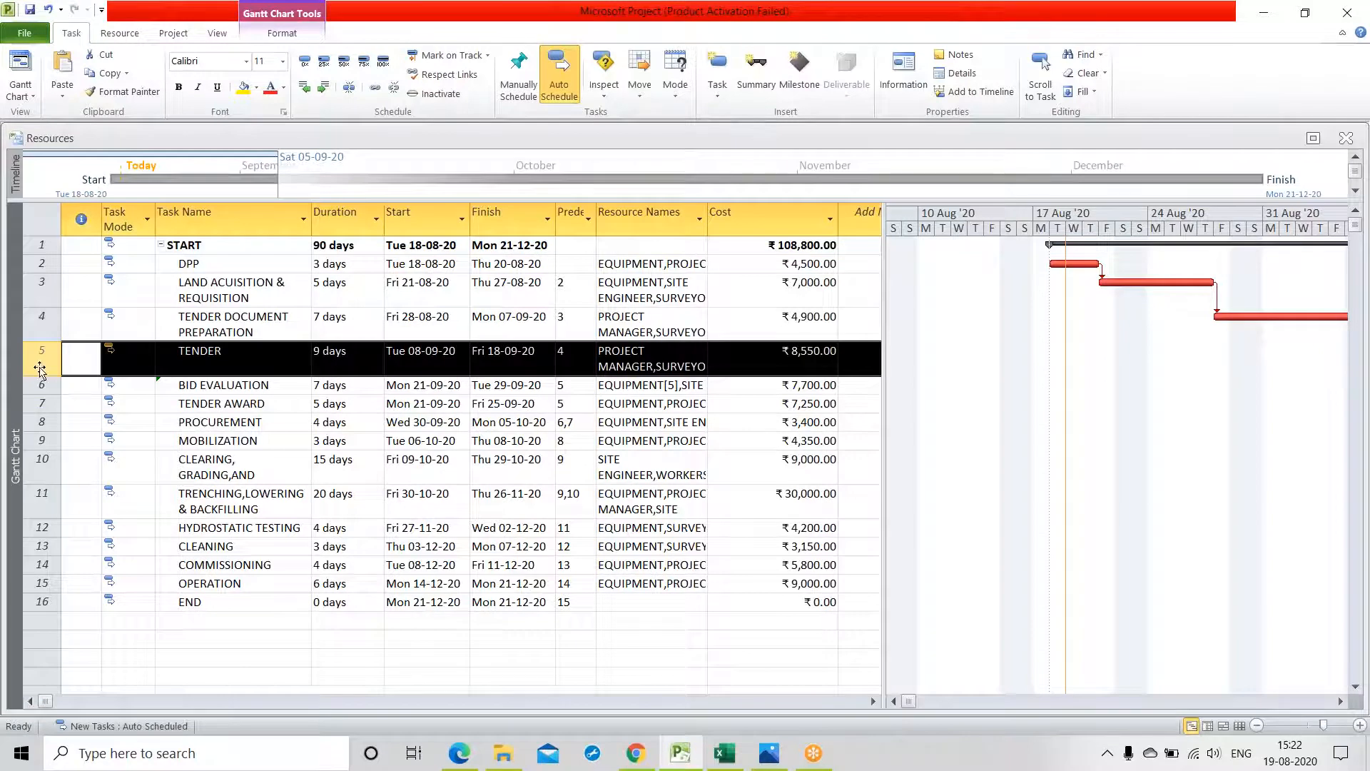
left_click(913, 71)
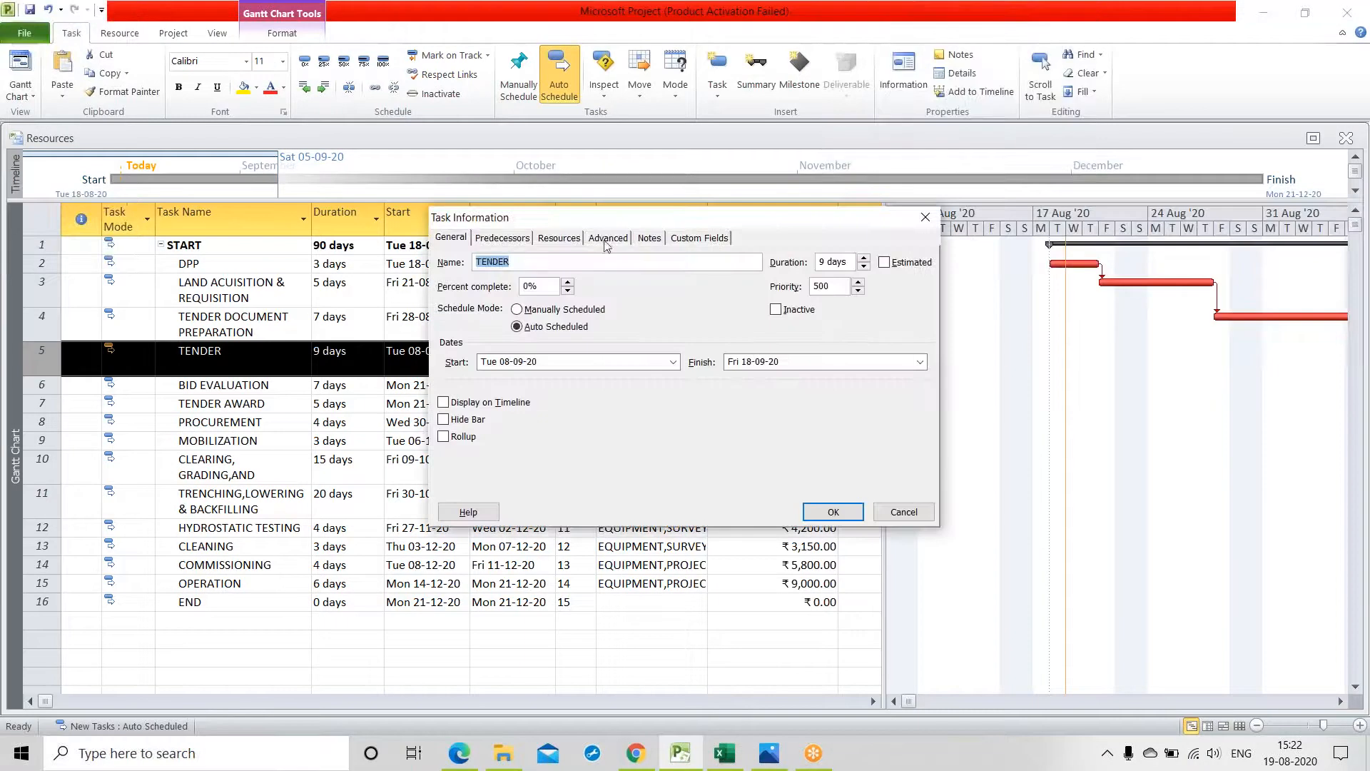
left_click(562, 239)
left_click(582, 427)
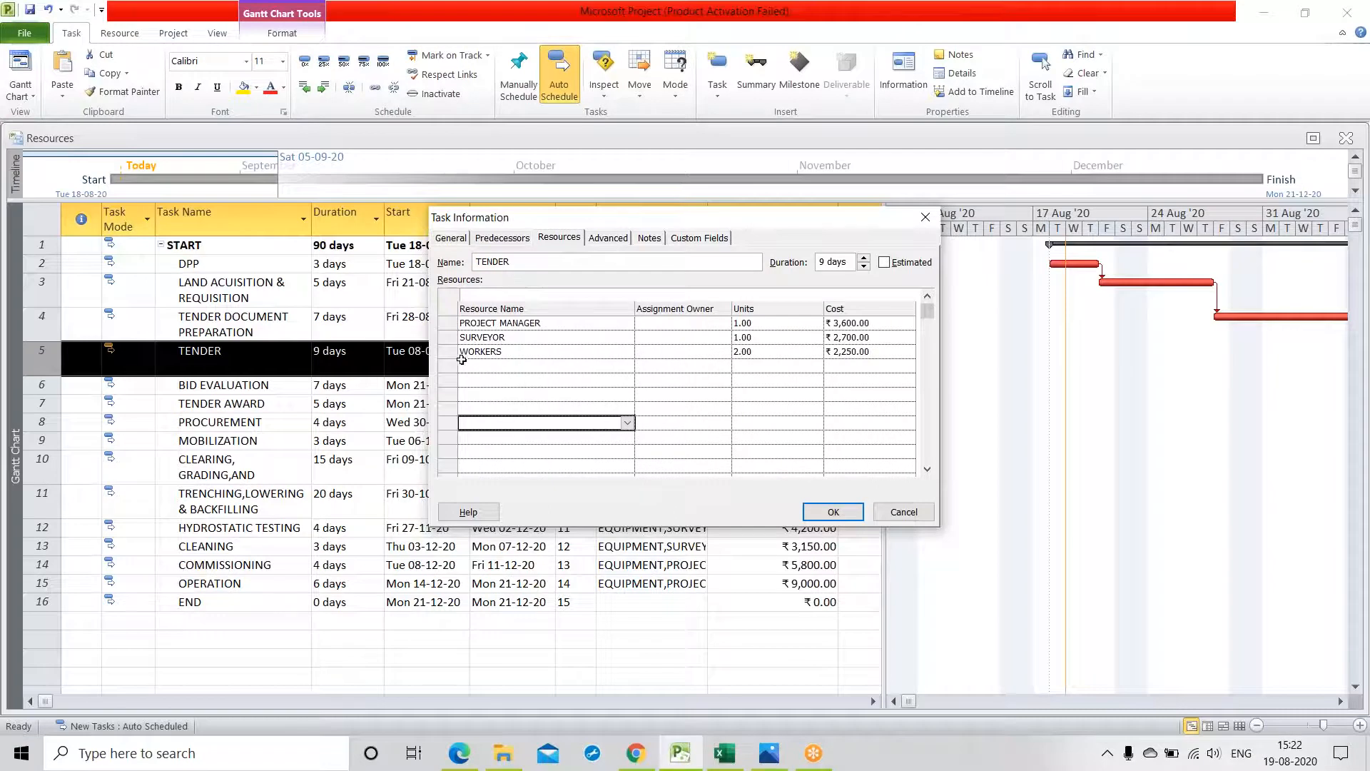
left_click(492, 351)
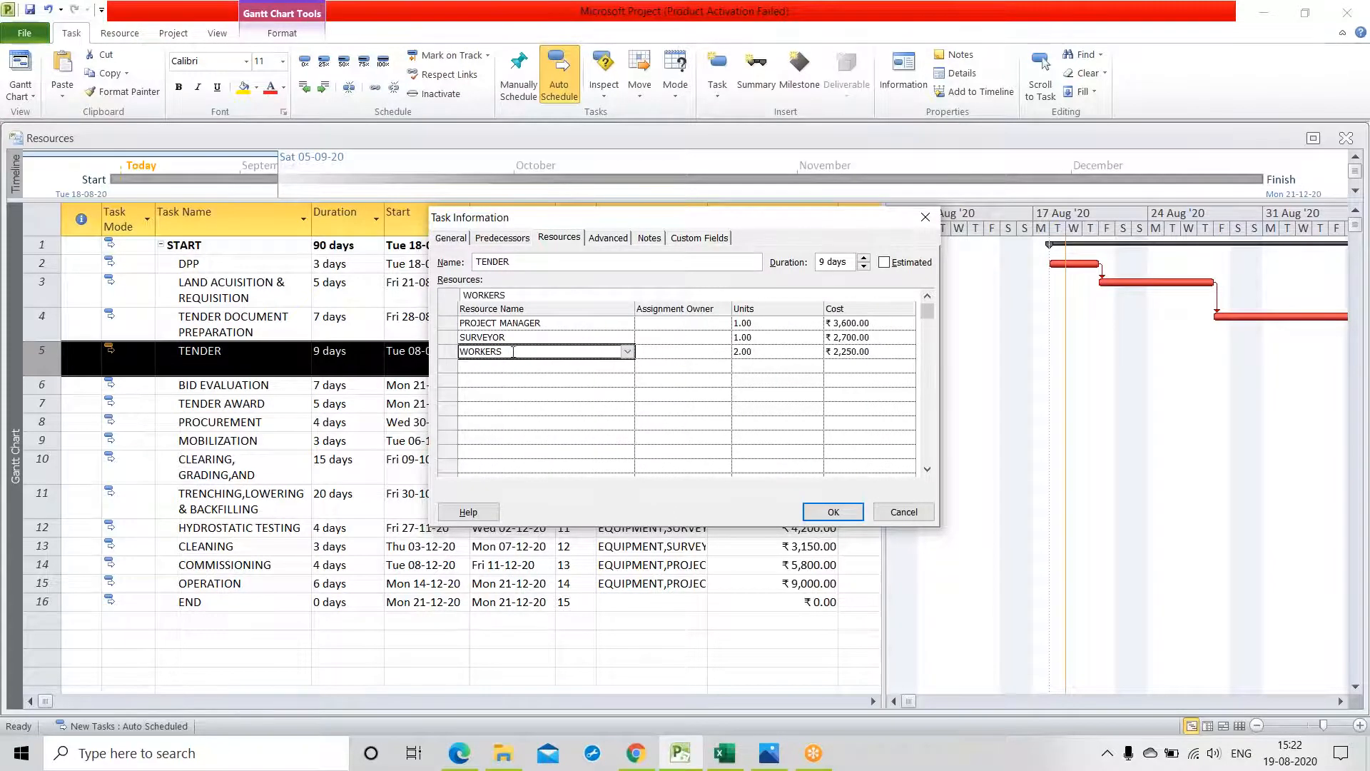
left_click(517, 337)
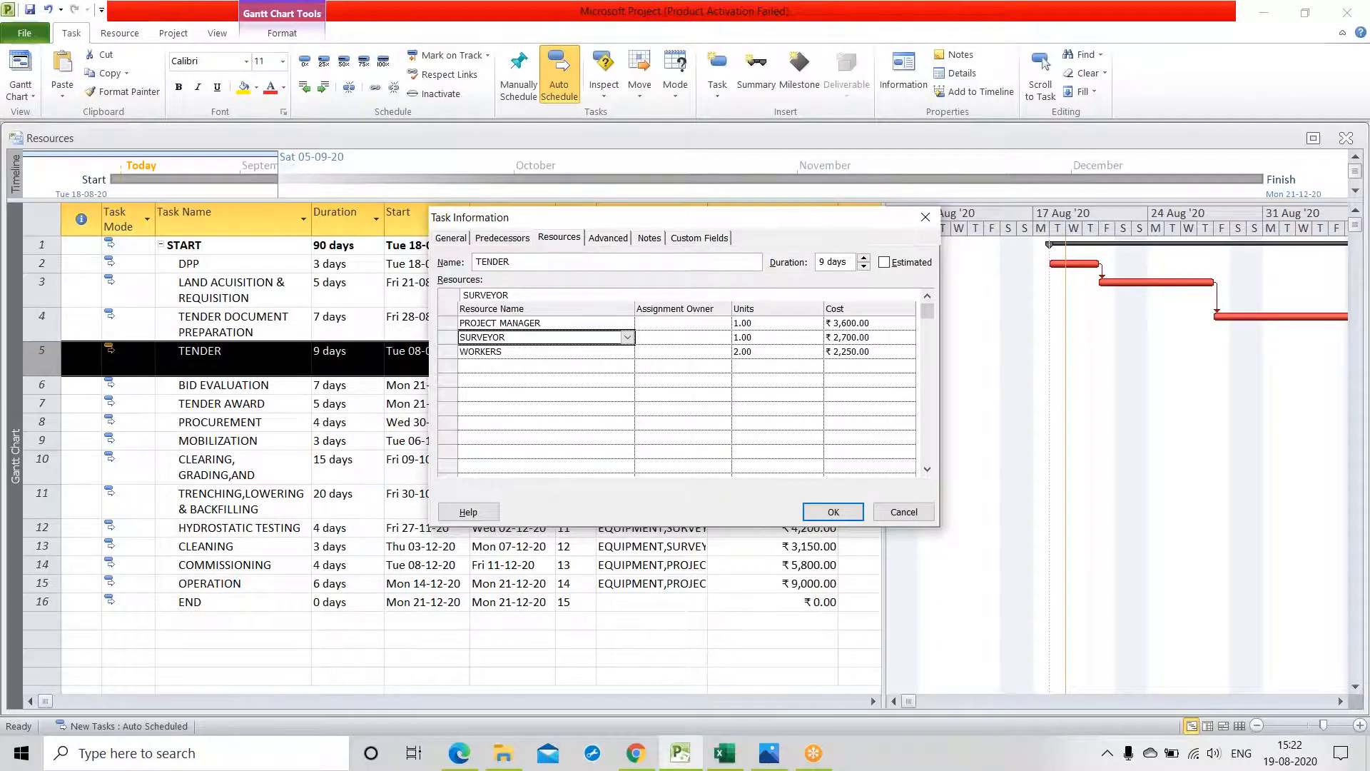
key("Delete")
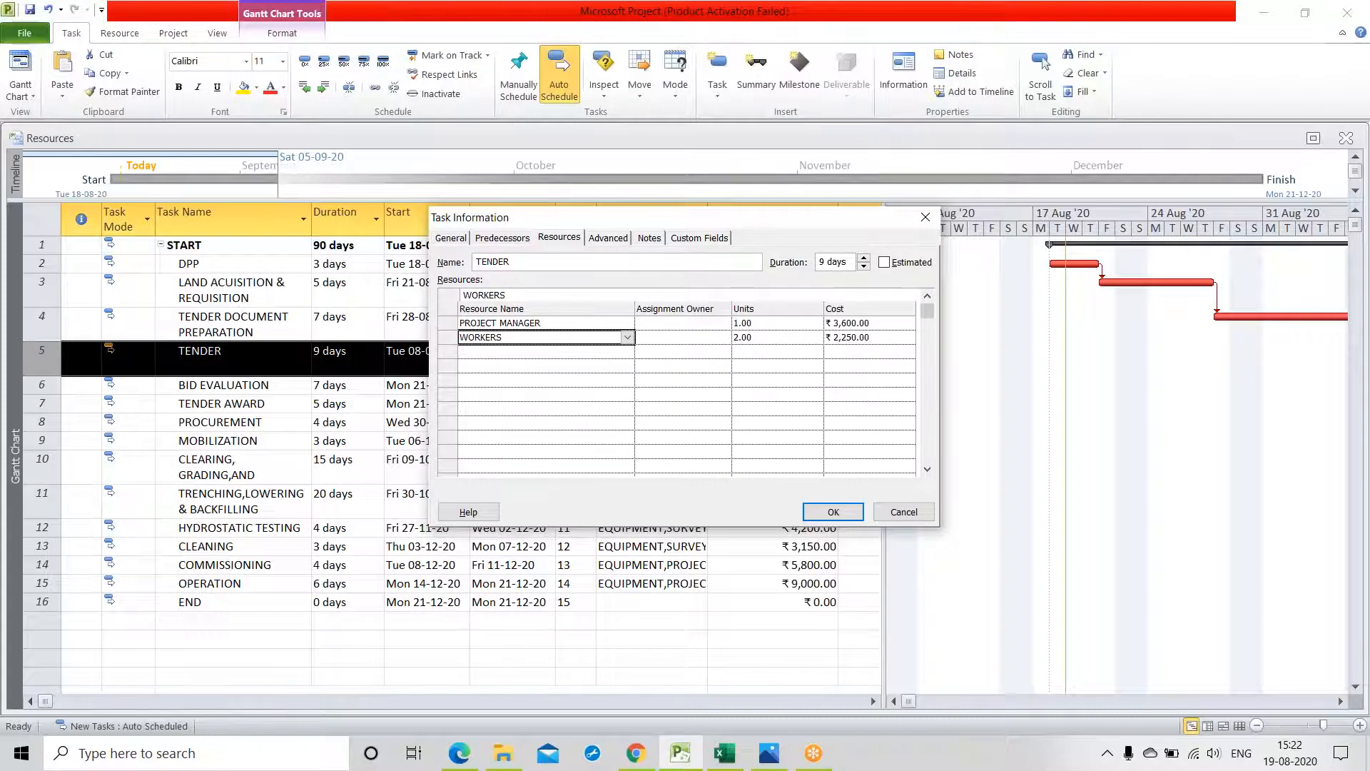
Add SURVEYOR with 1 unit back to the TENDER task's resources and apply the change
left_click(523, 352)
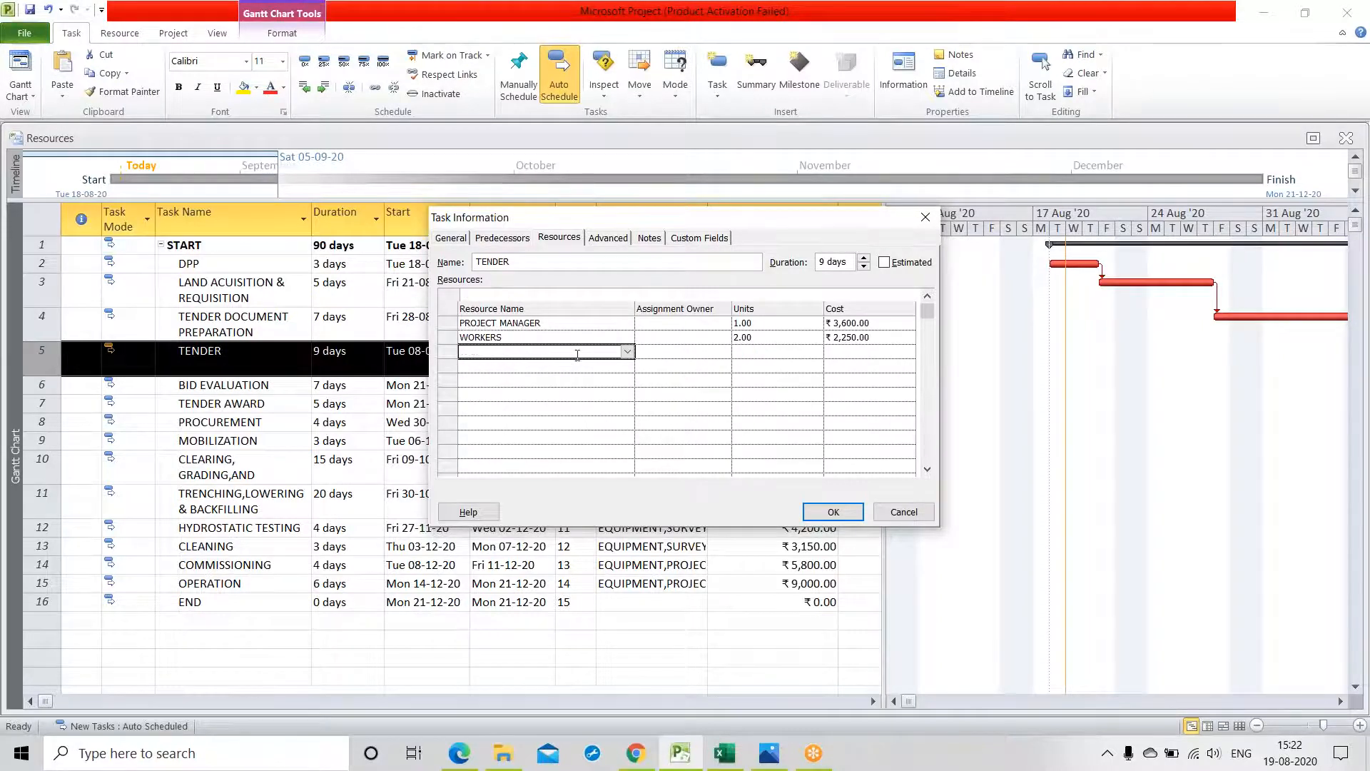
left_click(635, 350)
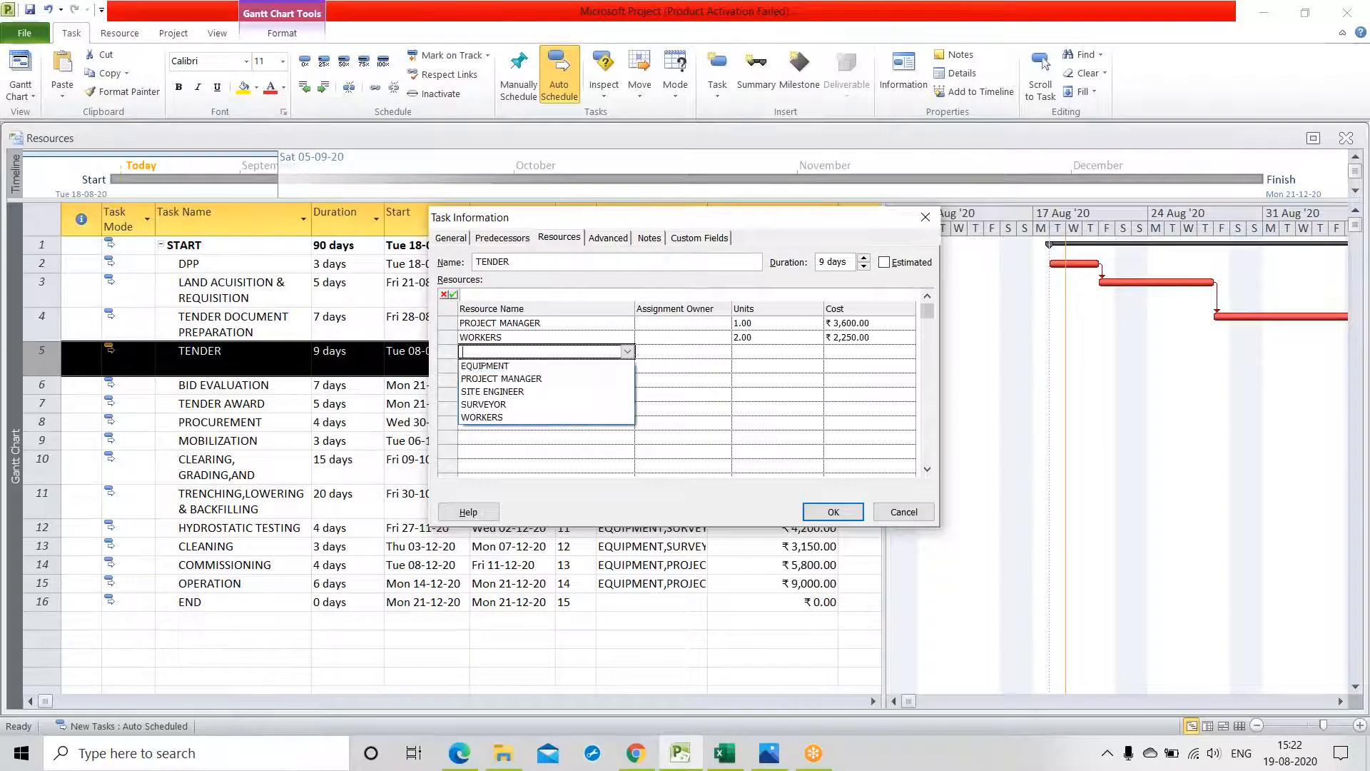
left_click(526, 405)
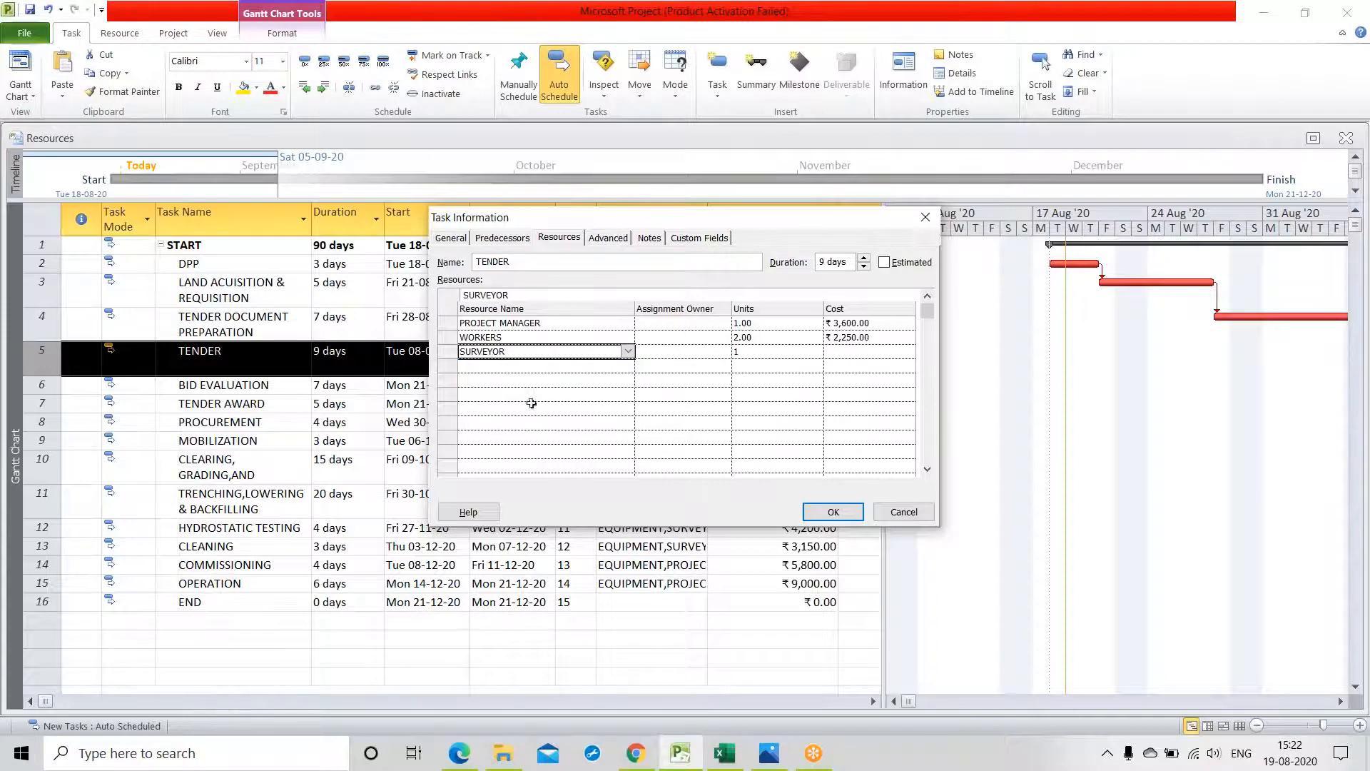
left_click(644, 393)
left_click(766, 352)
left_click(785, 379)
left_click(832, 512)
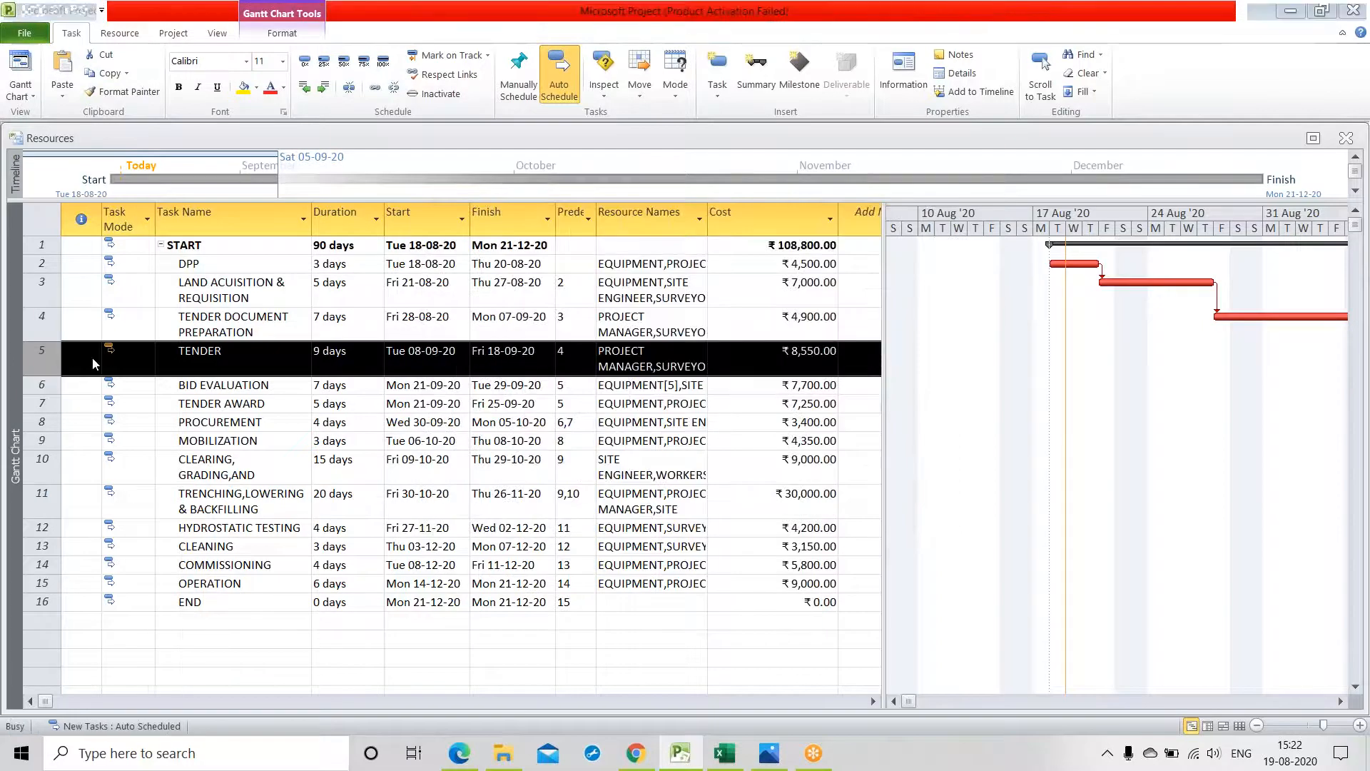
Examine the TENDER task's assigned resources, units and costs along with its advanced settings, and close the task information
double_click(92, 357)
left_click(710, 425)
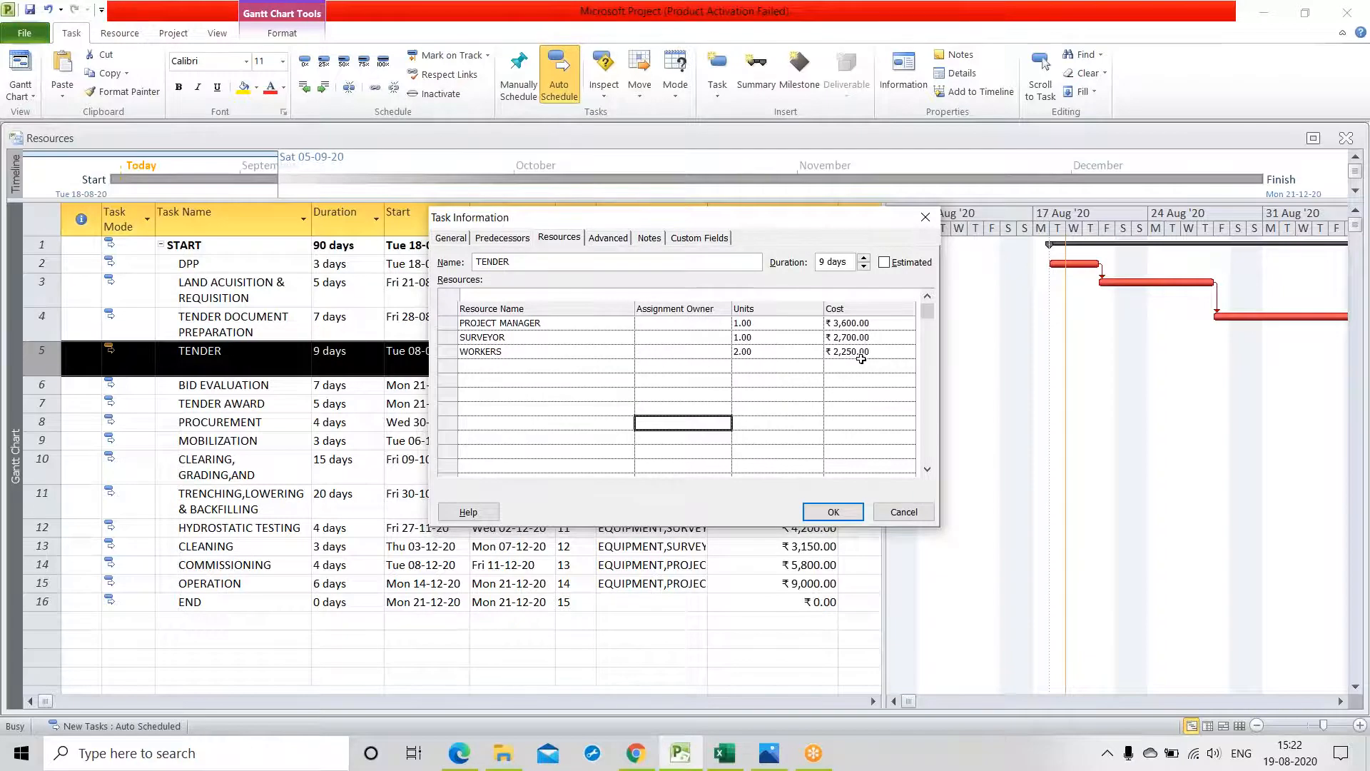
left_click(598, 241)
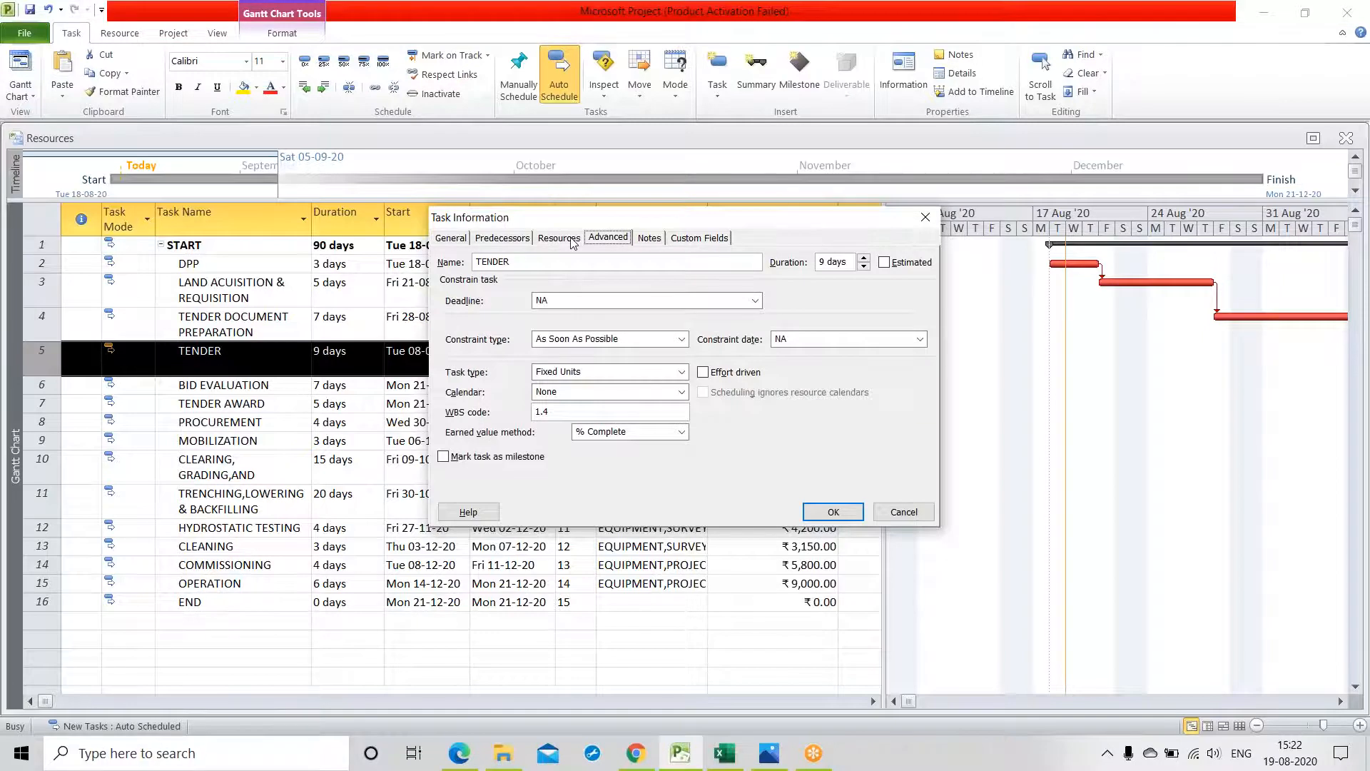
left_click(571, 240)
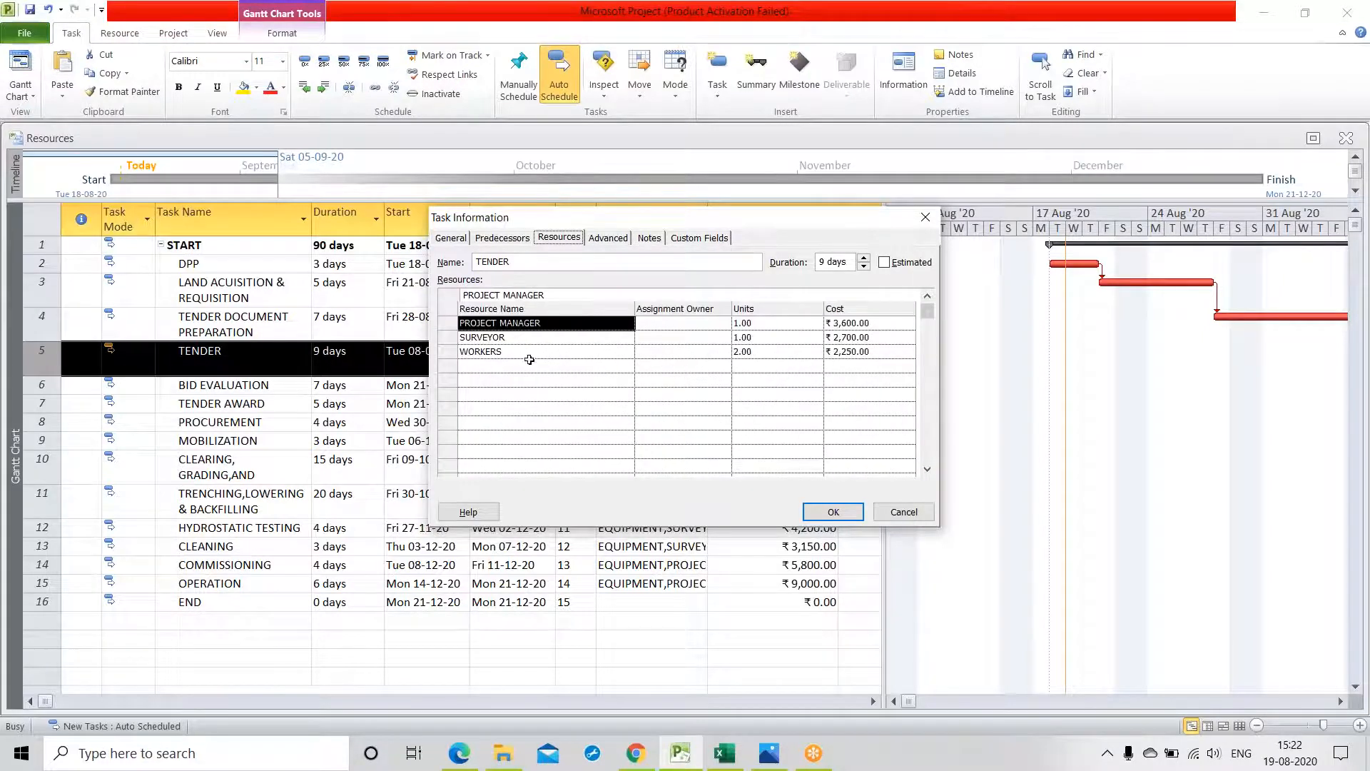
left_click(535, 394)
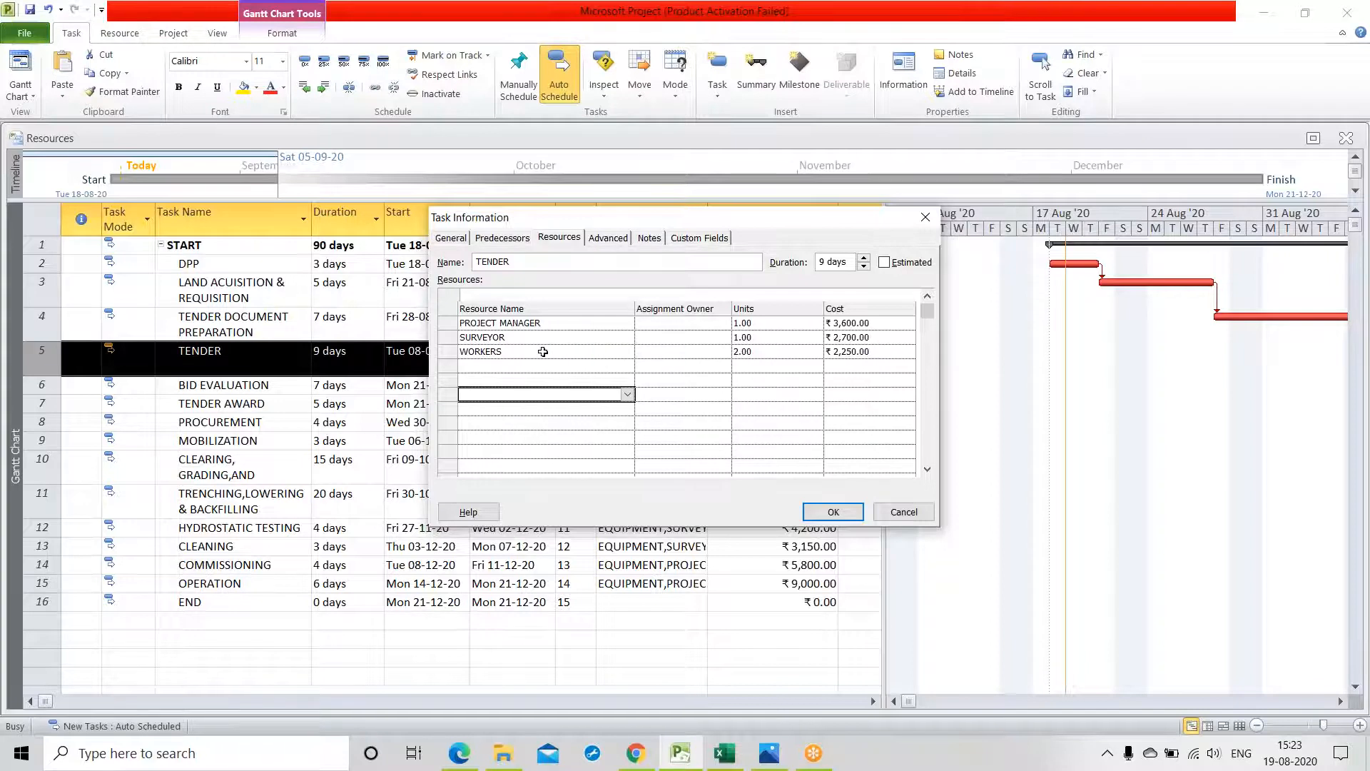
left_click(845, 510)
left_click(420, 662)
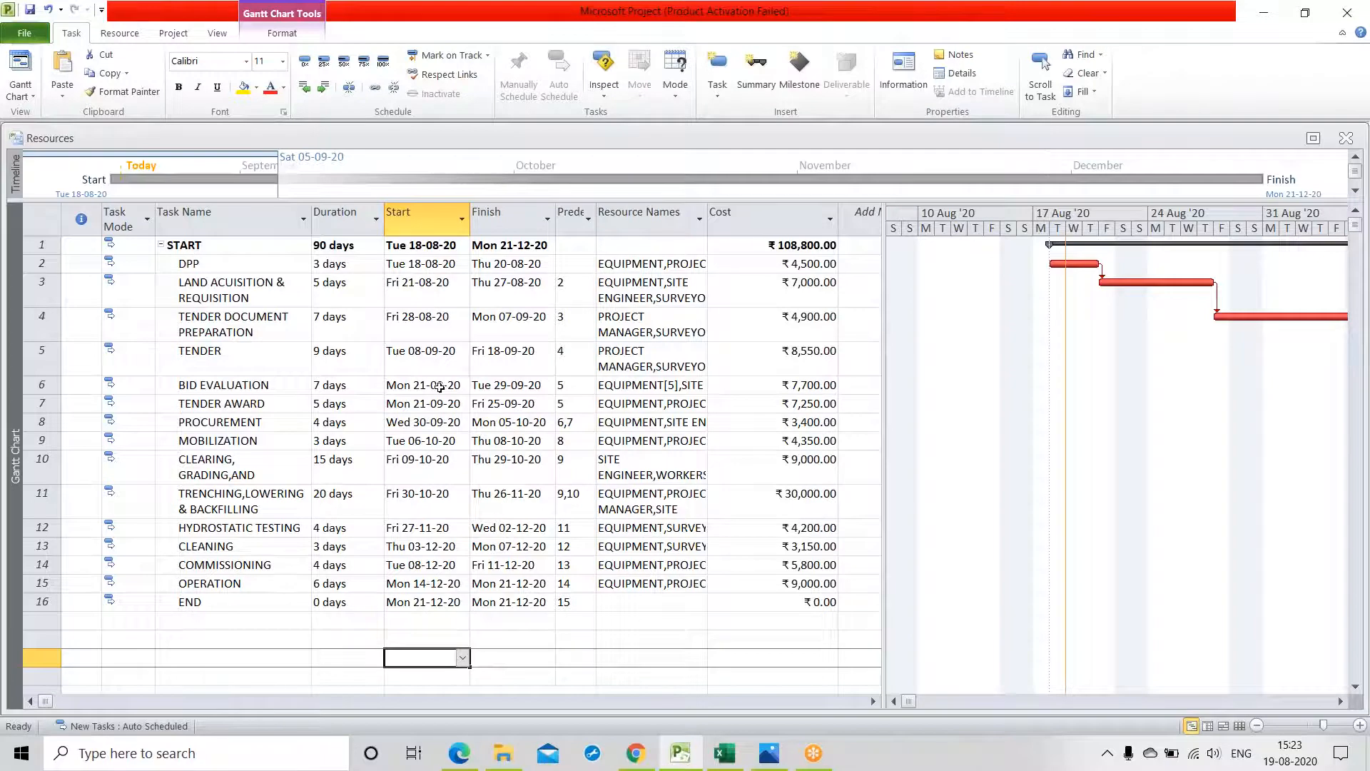
Switch to the MSP syllabus breakup workbook in Excel, review the Day 10 topics on replacing resources and resource calendars, and return to Microsoft Project
left_click(681, 760)
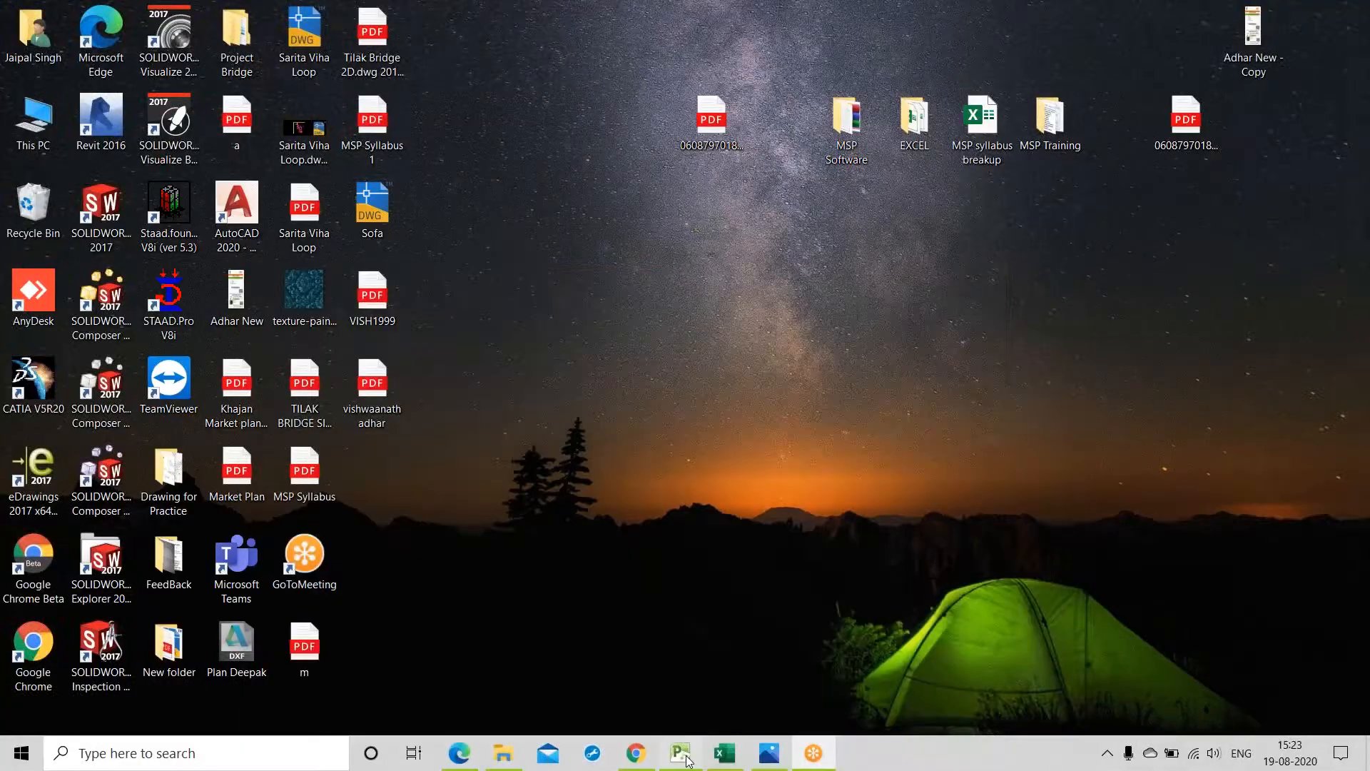
left_click(680, 755)
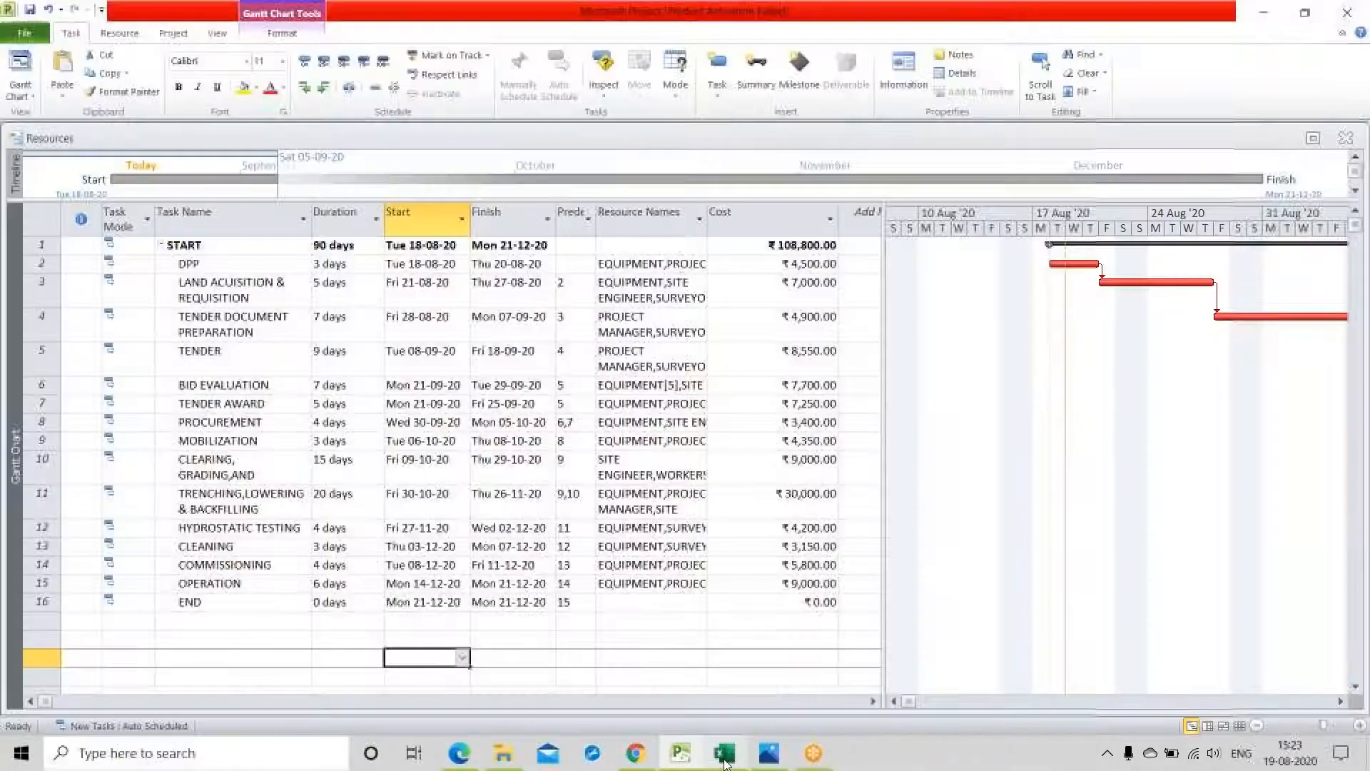
left_click(725, 753)
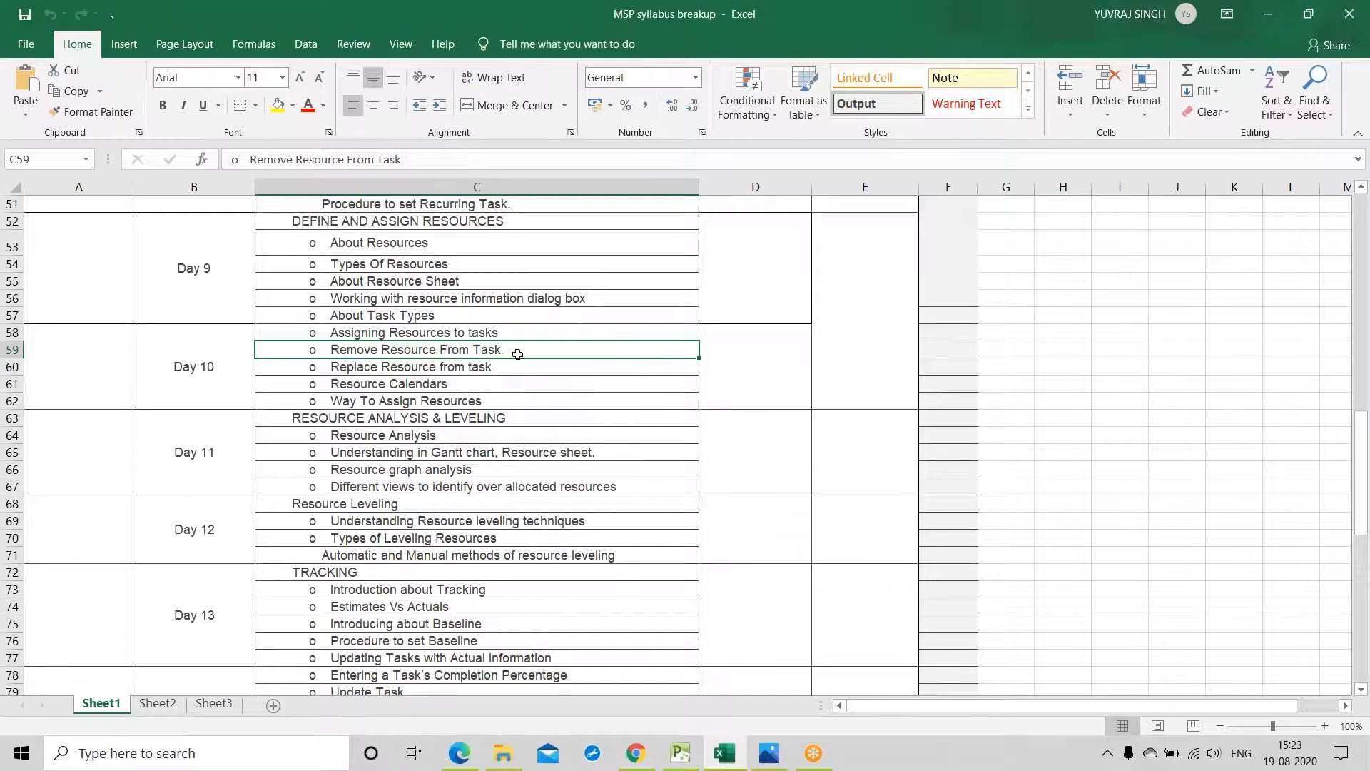
left_click(495, 370)
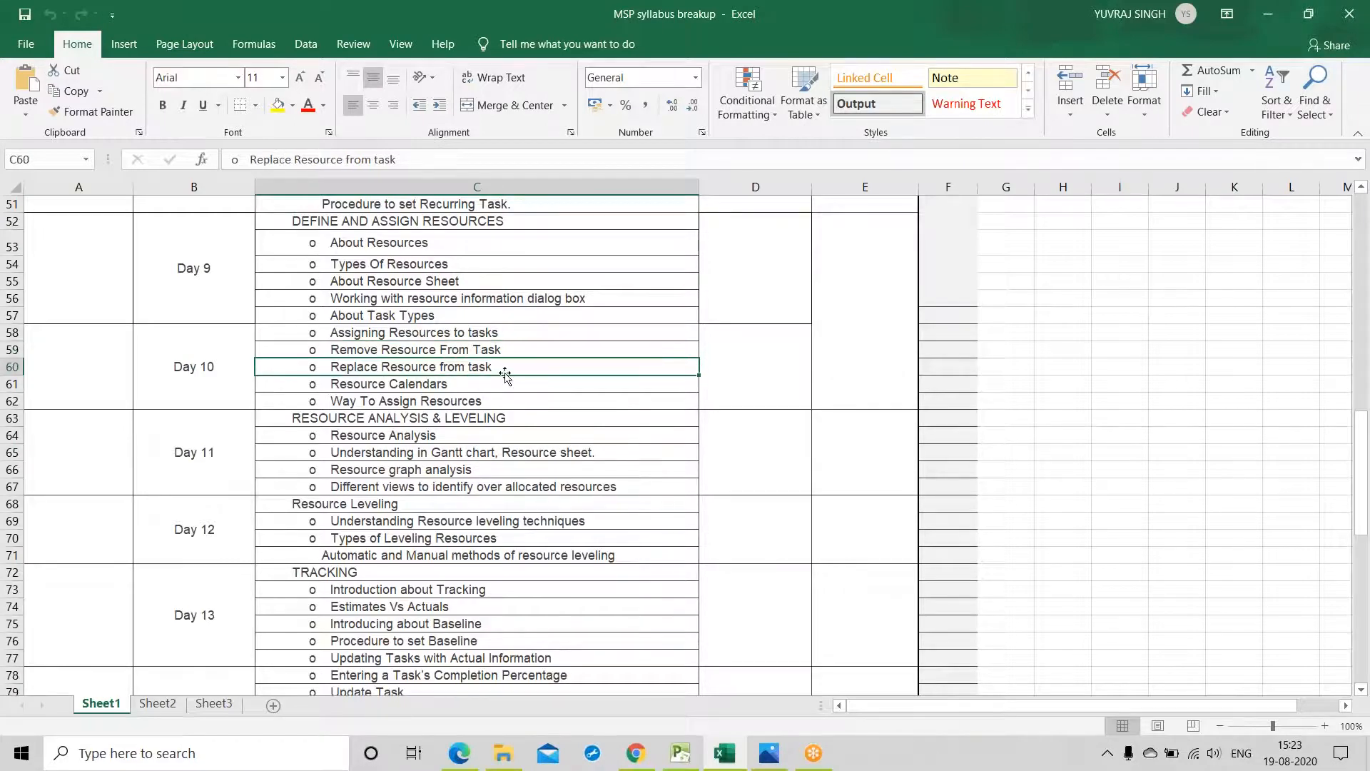
left_click(479, 388)
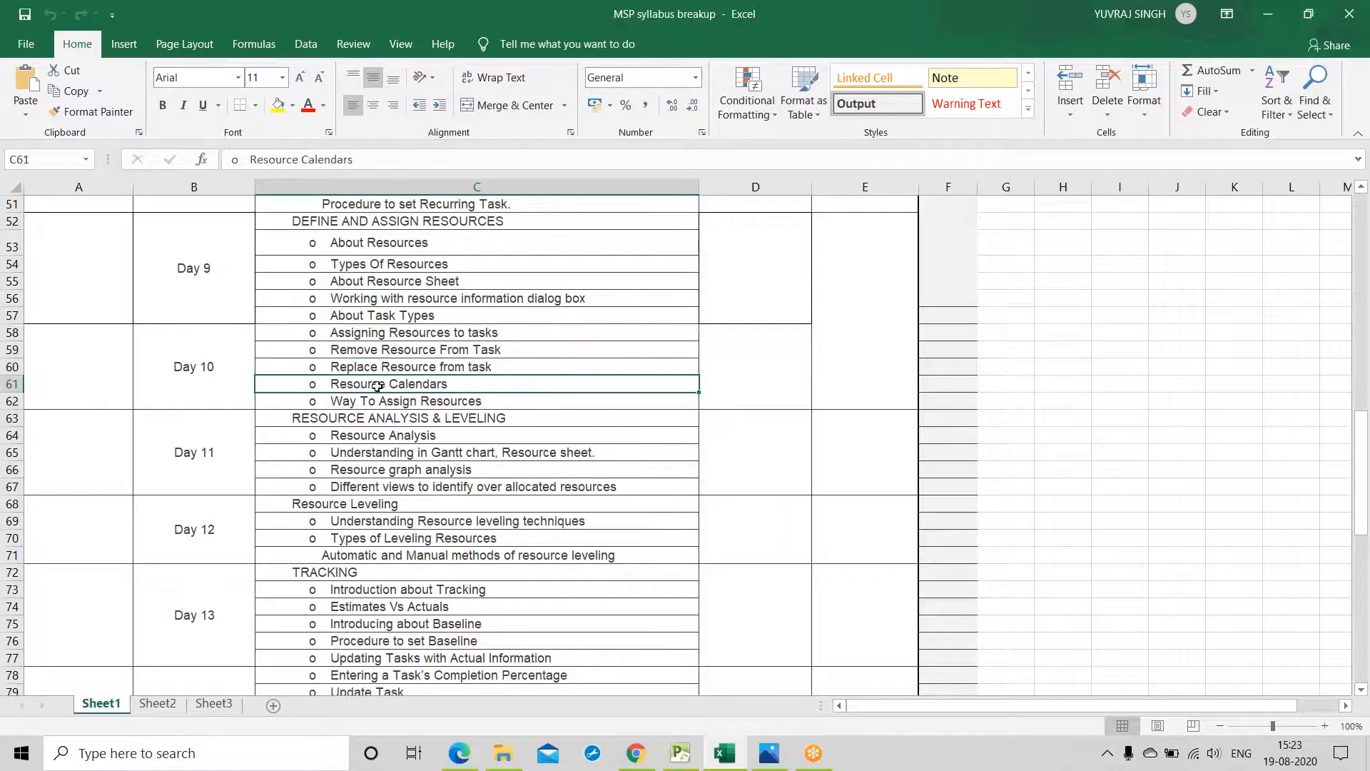
left_click(1267, 13)
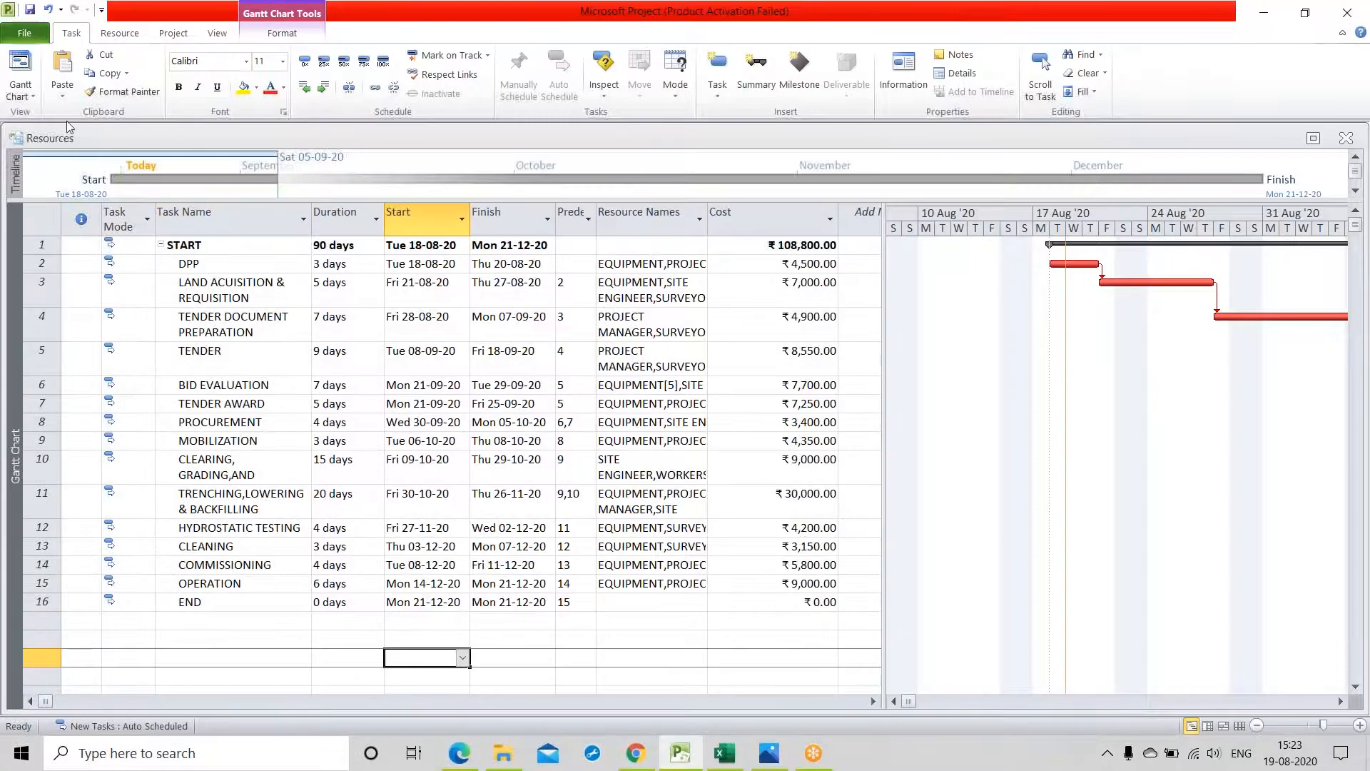
Display the Resource Sheet and inspect the Base Calendar setting of the listed resources, starting with PROJECT MANAGER
left_click(27, 96)
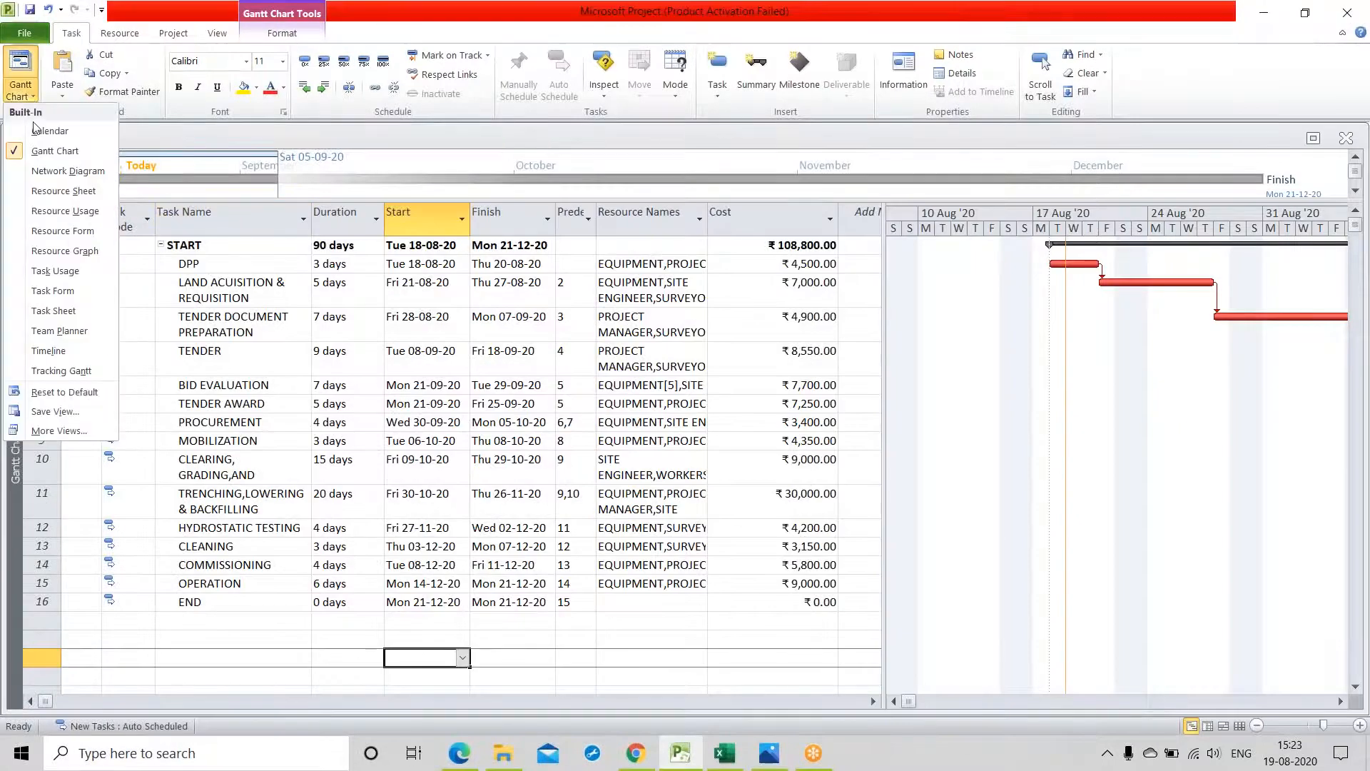
left_click(57, 193)
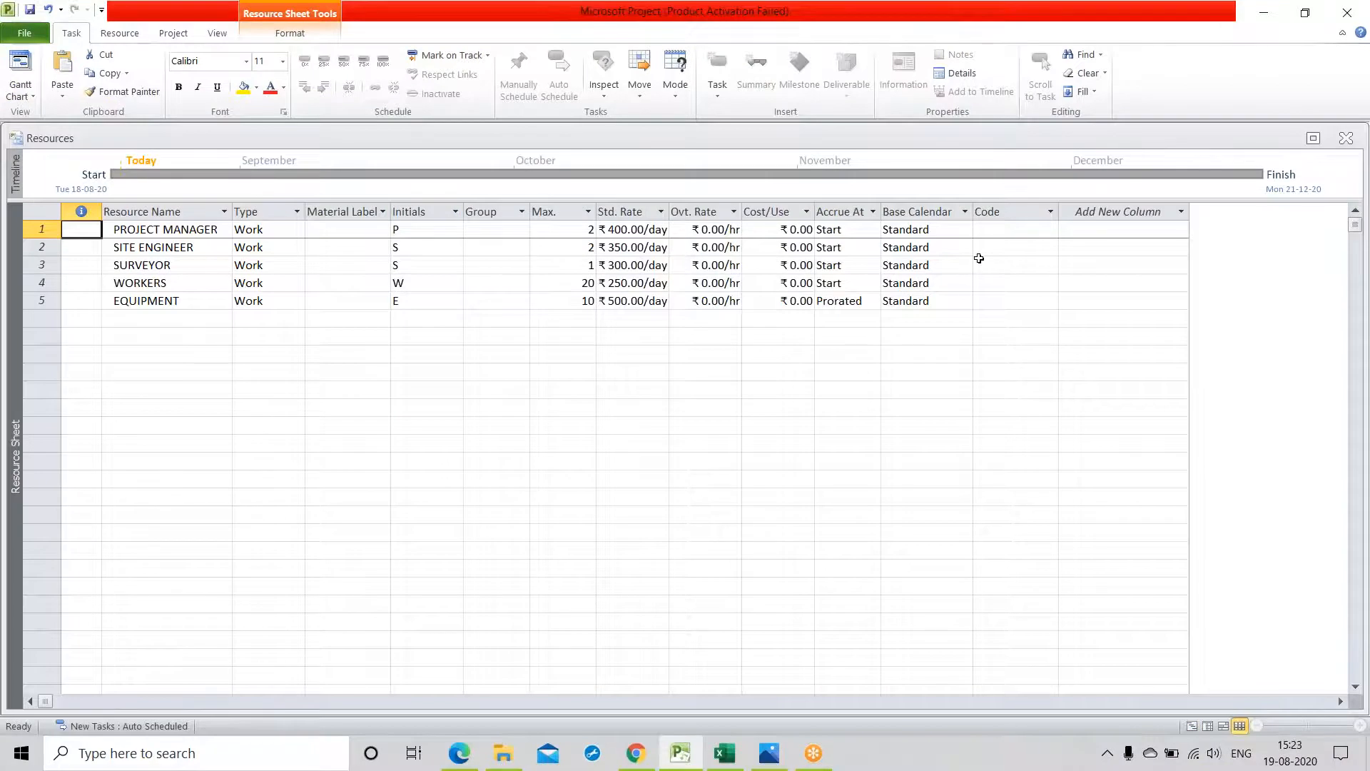
left_click(947, 233)
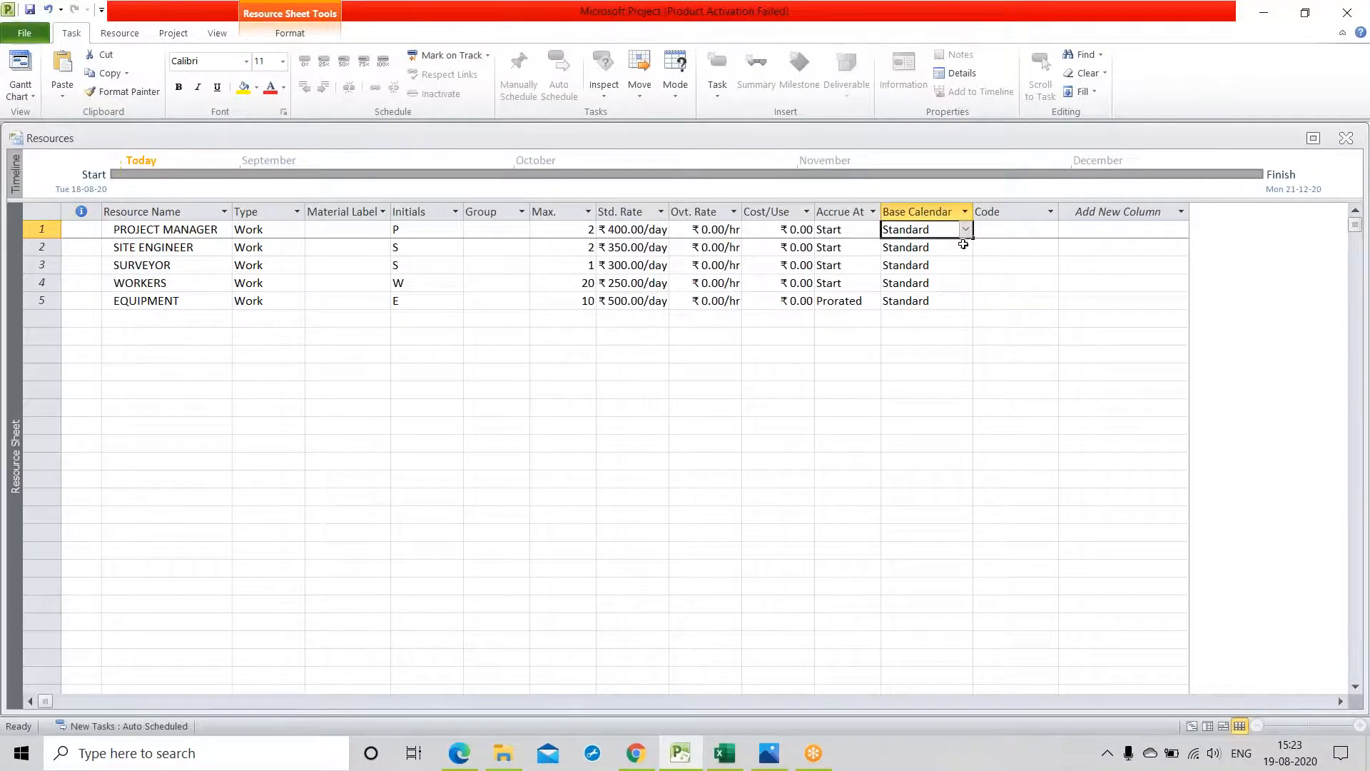
left_click(966, 230)
left_click(967, 229)
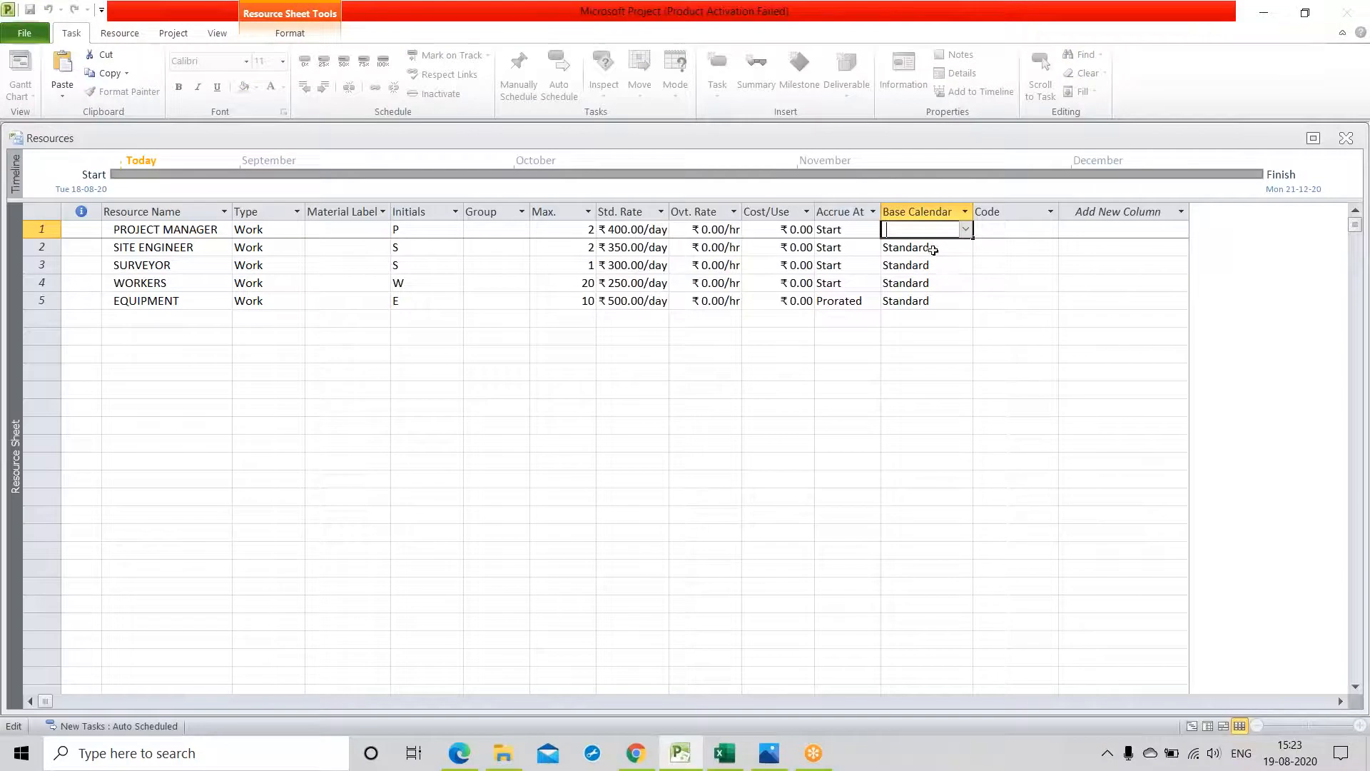
left_click(933, 249)
left_click(936, 265)
left_click(936, 283)
key("Return")
key("Return")
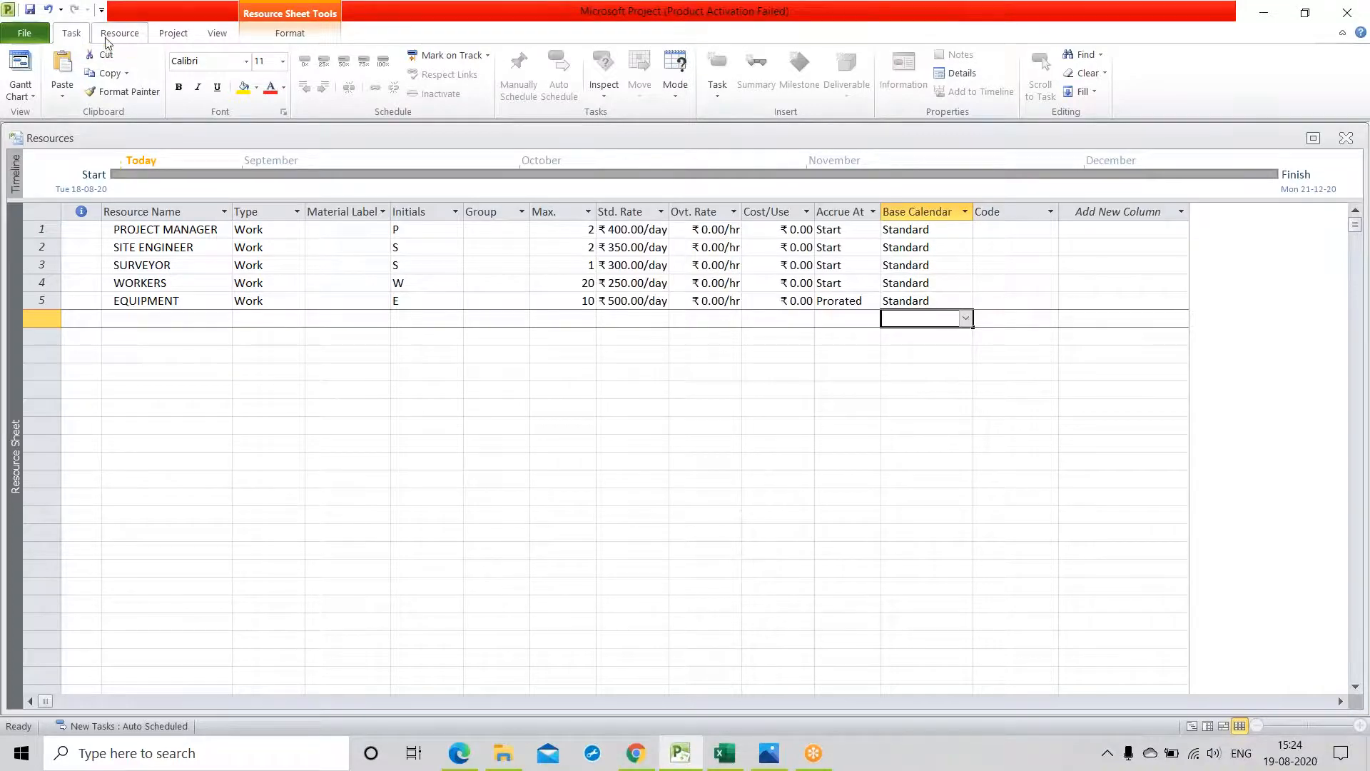
Create a new base calendar named Copy of Standard as a copy of the Standard calendar
left_click(171, 39)
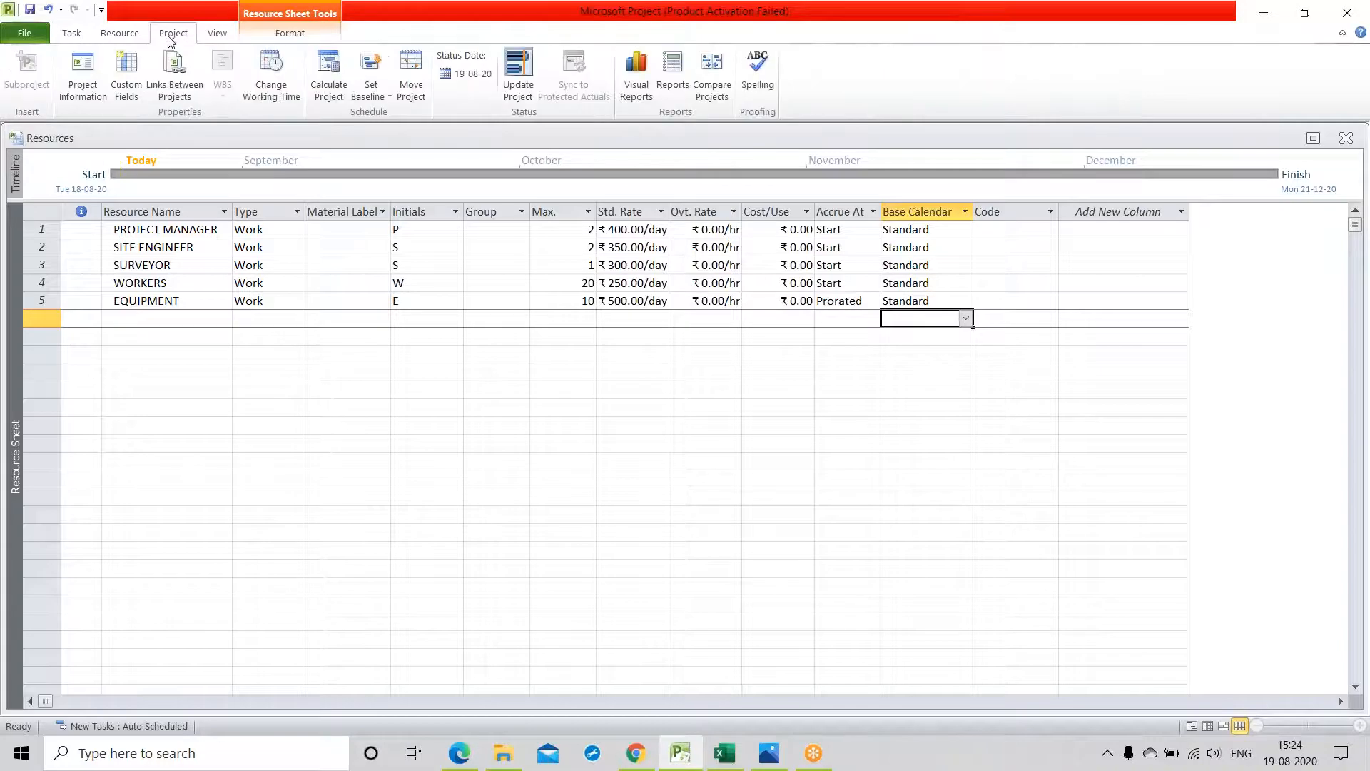
left_click(282, 86)
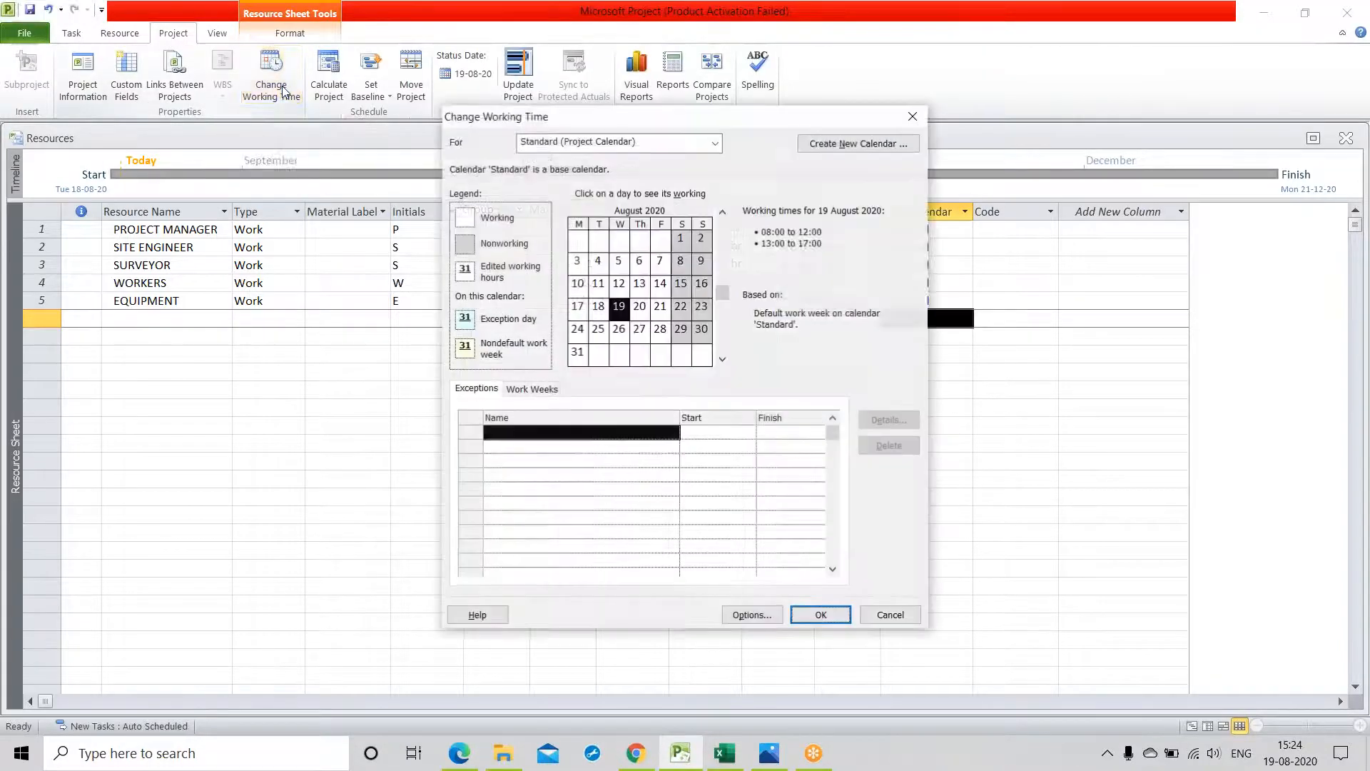
left_click(863, 142)
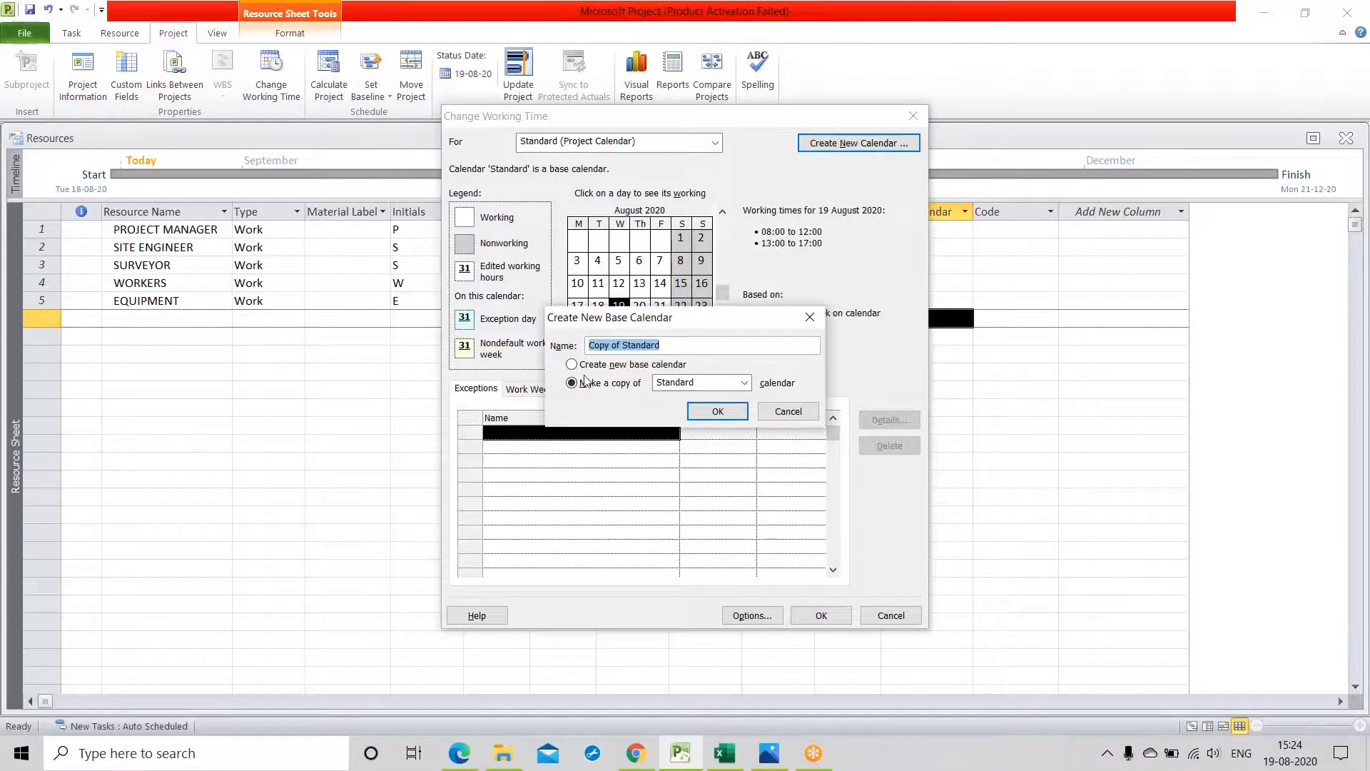
left_click(717, 412)
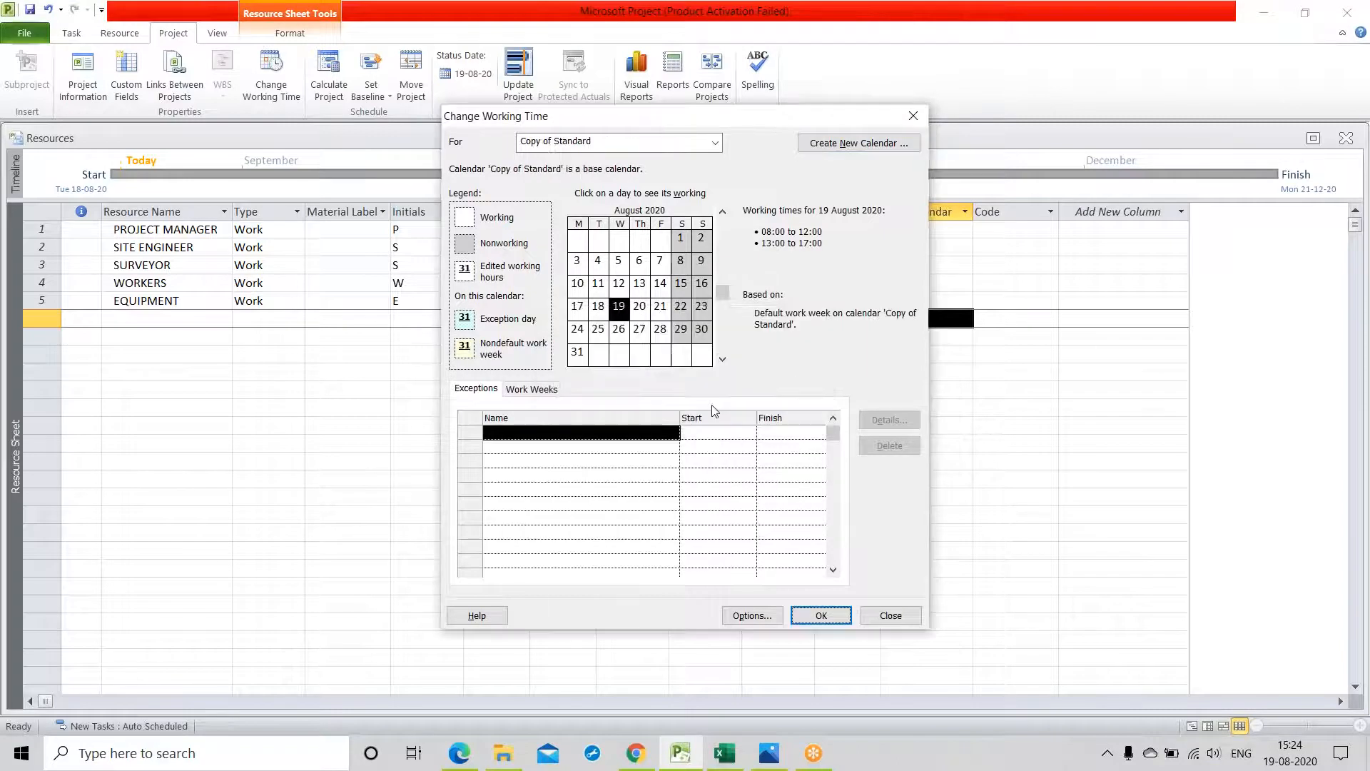
Open the working-time details of the [Default] work week in the Copy of Standard calendar
left_click(603, 507)
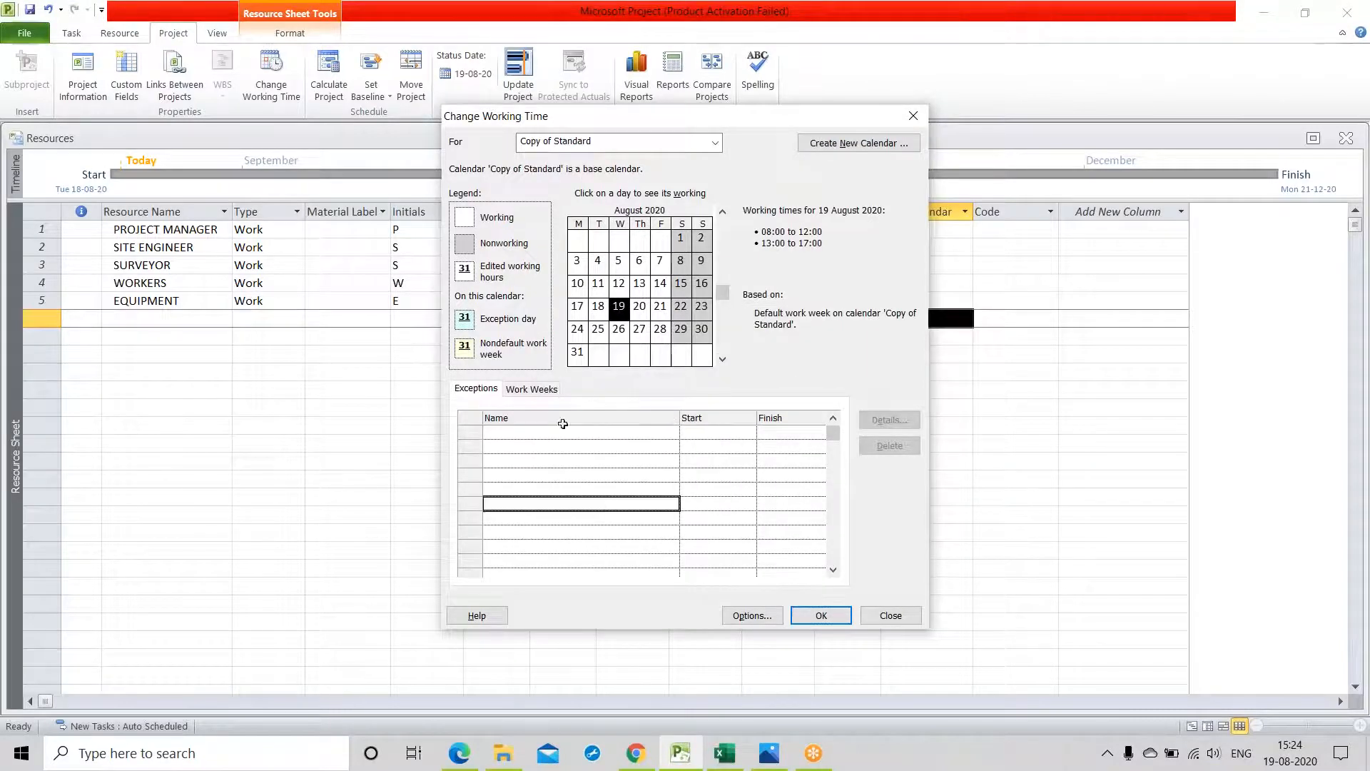
left_click(543, 394)
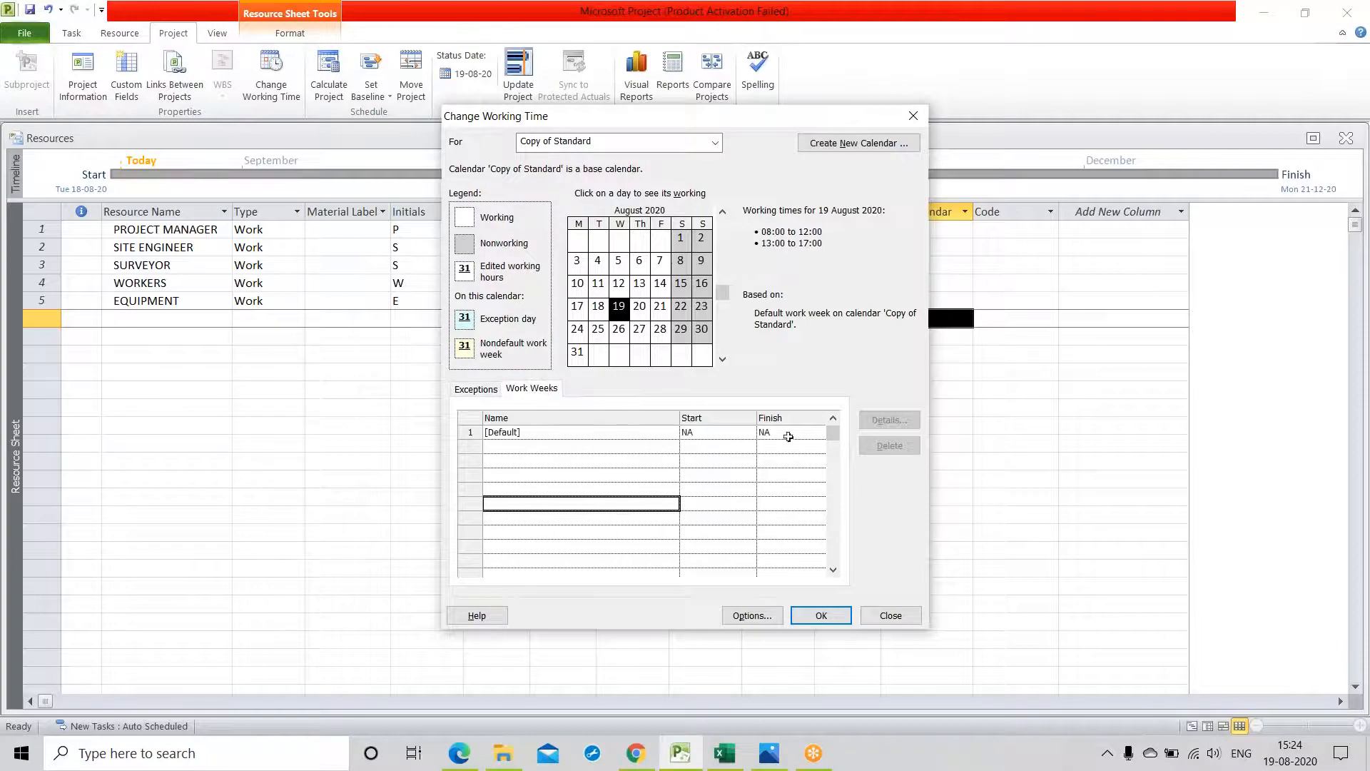
left_click(534, 394)
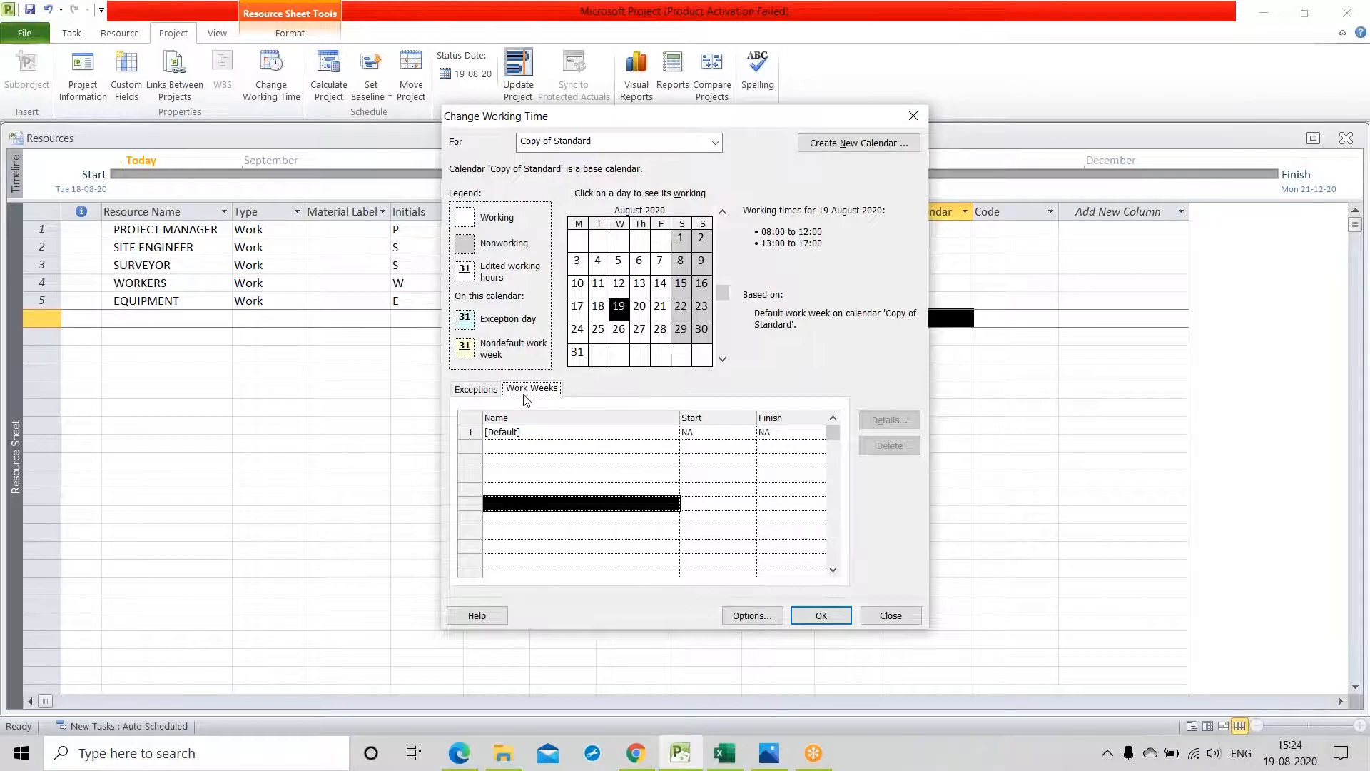
left_click(615, 293)
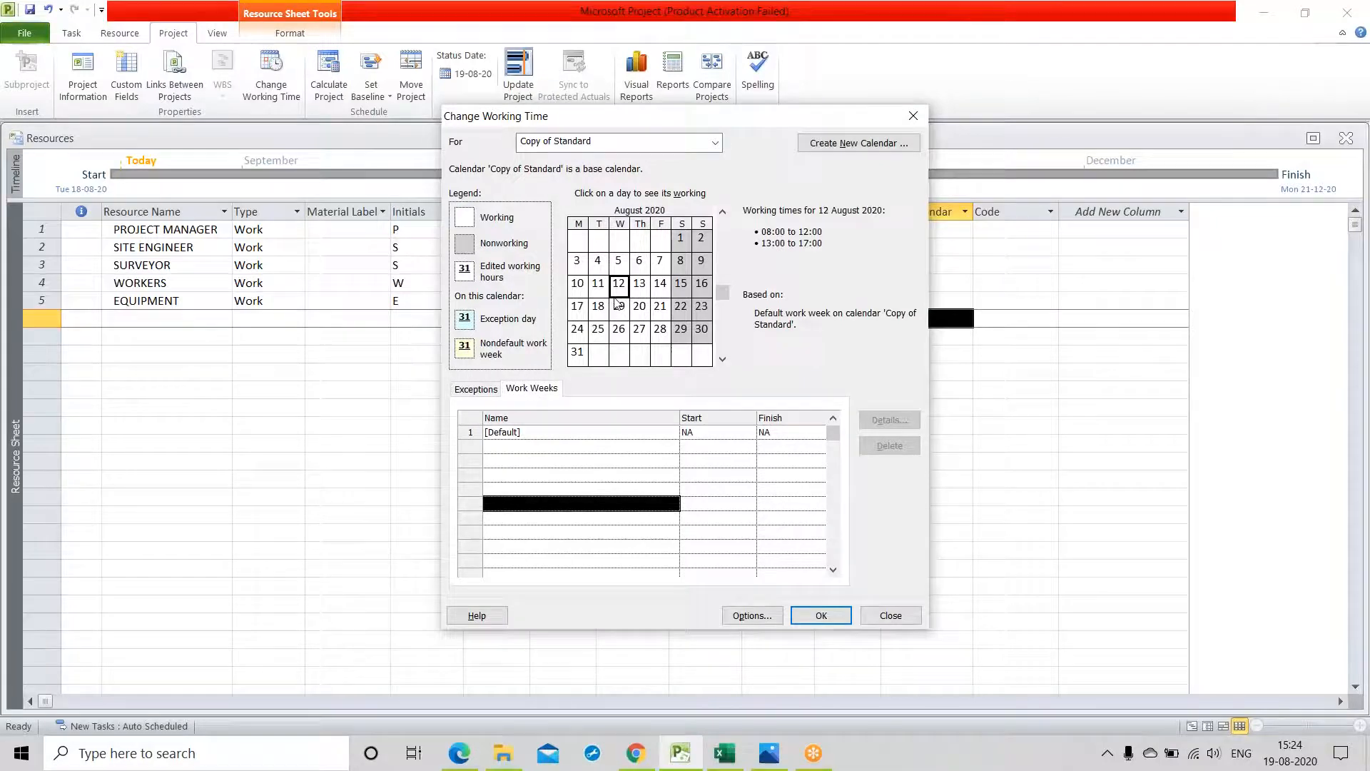
left_click(467, 433)
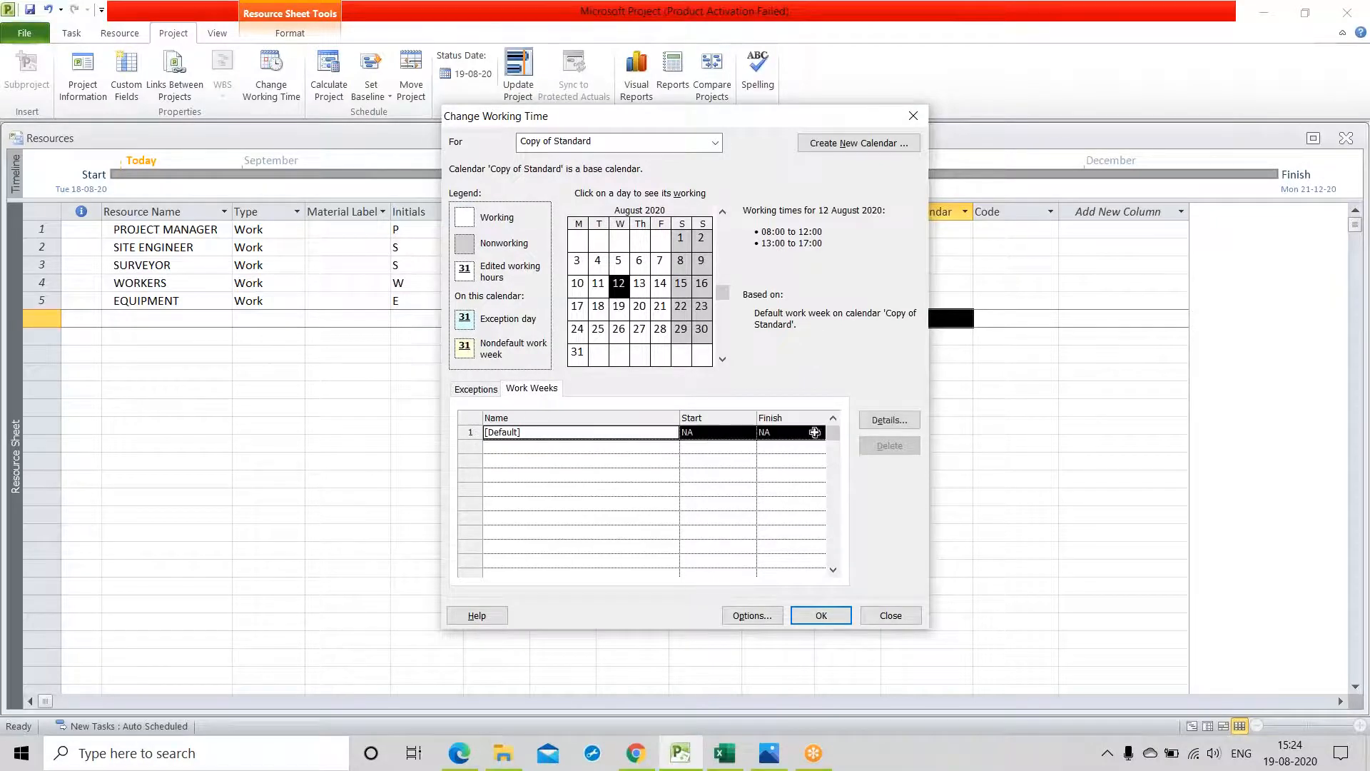
left_click(890, 421)
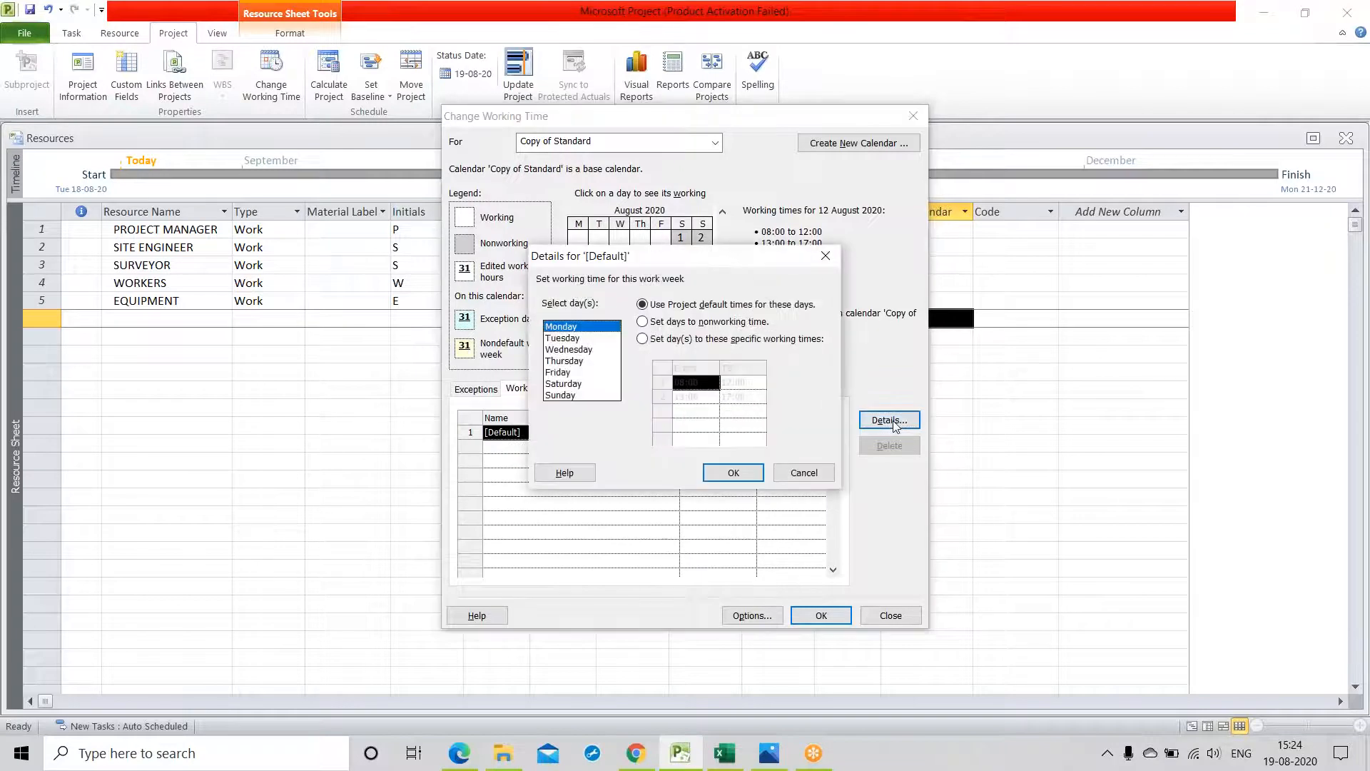
Set Monday through Saturday to specific working times of 08:00 to 12:00 and 13:00 to 17:00, and save the calendar
left_click(592, 338)
left_click(591, 327)
left_click(592, 361, "shift")
left_click(592, 384, "shift")
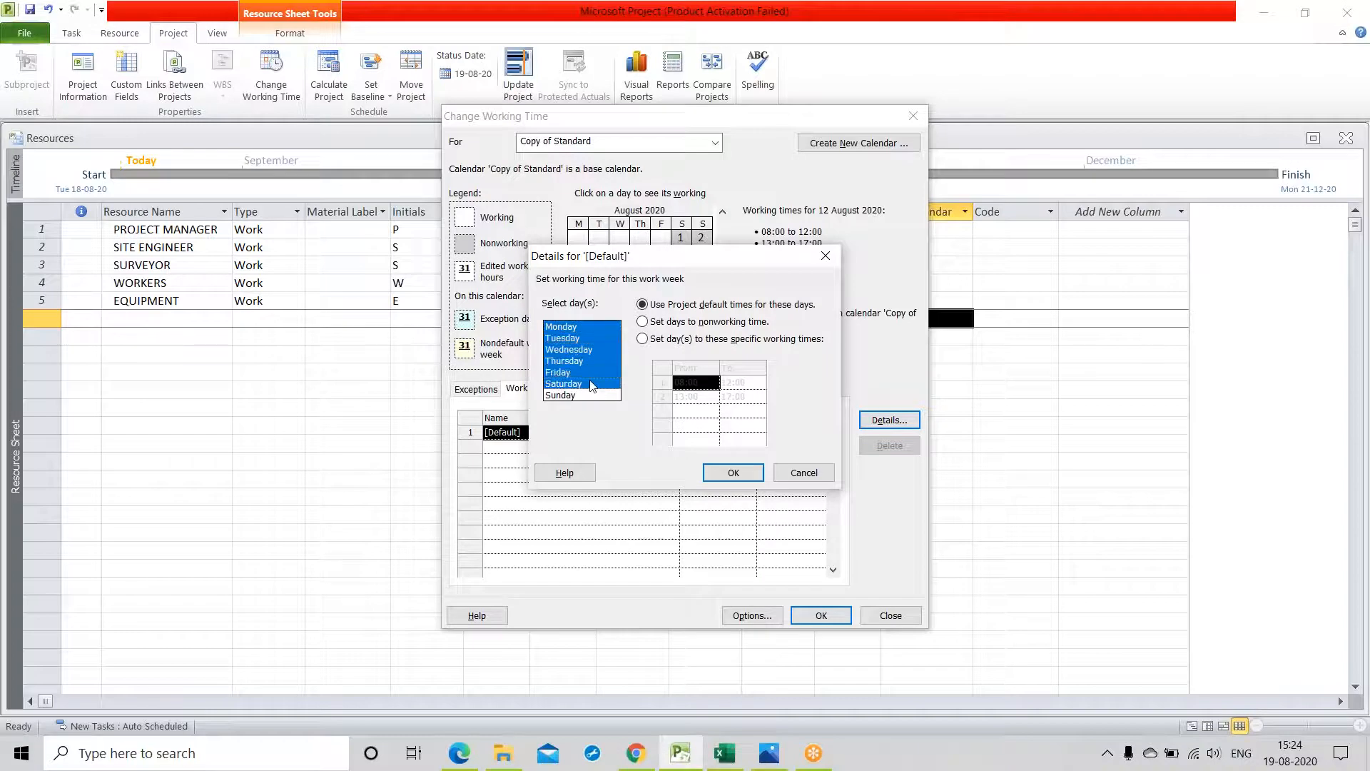
left_click(644, 340)
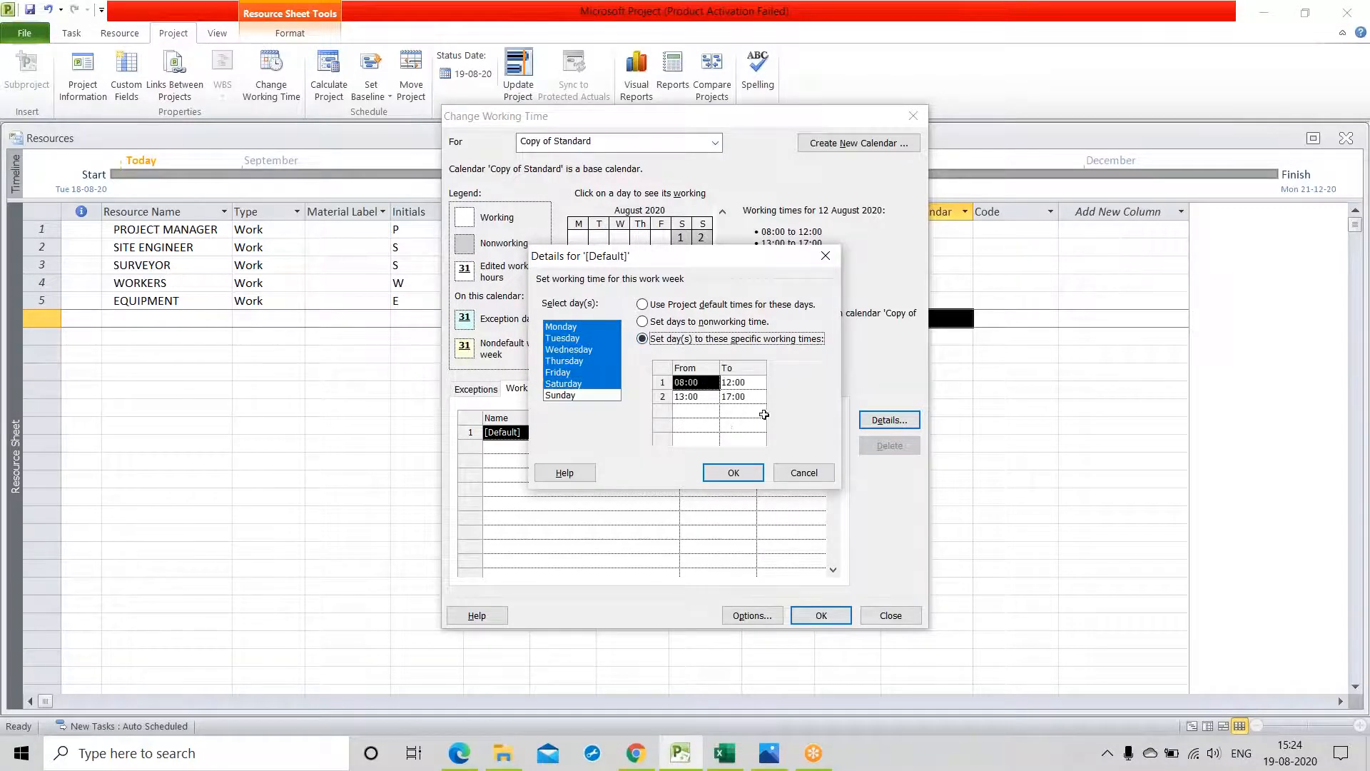
left_click(734, 473)
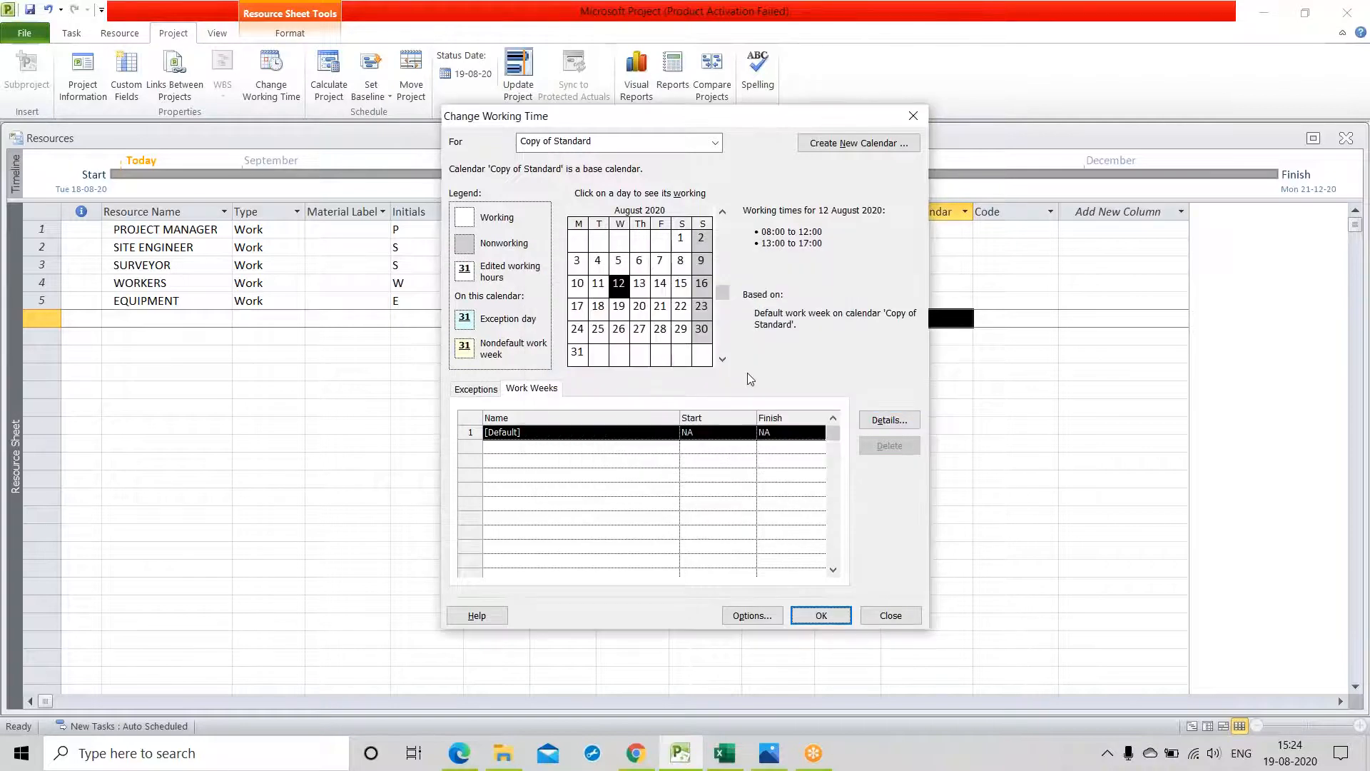
left_click(821, 616)
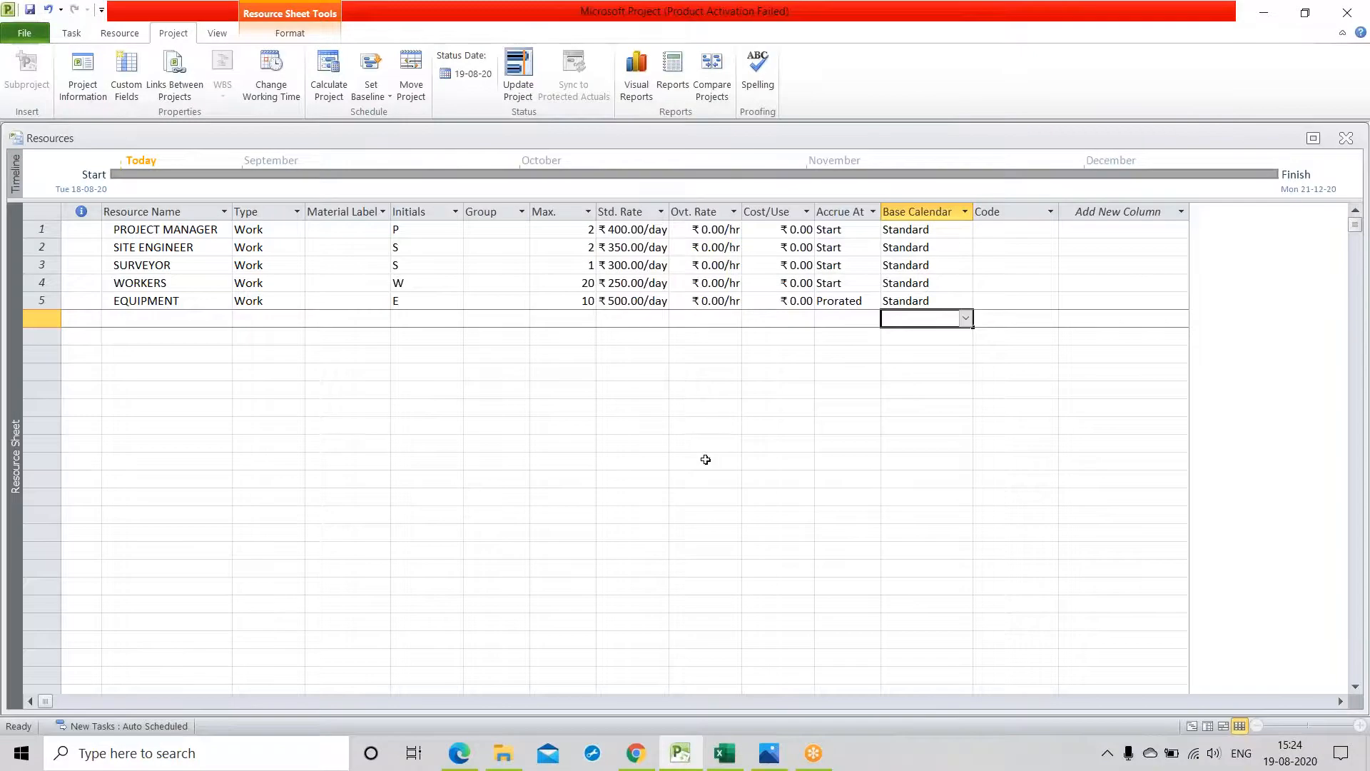
Assign the Copy of Standard base calendar to the PROJECT MANAGER and SITE ENGINEER resources
left_click(947, 238)
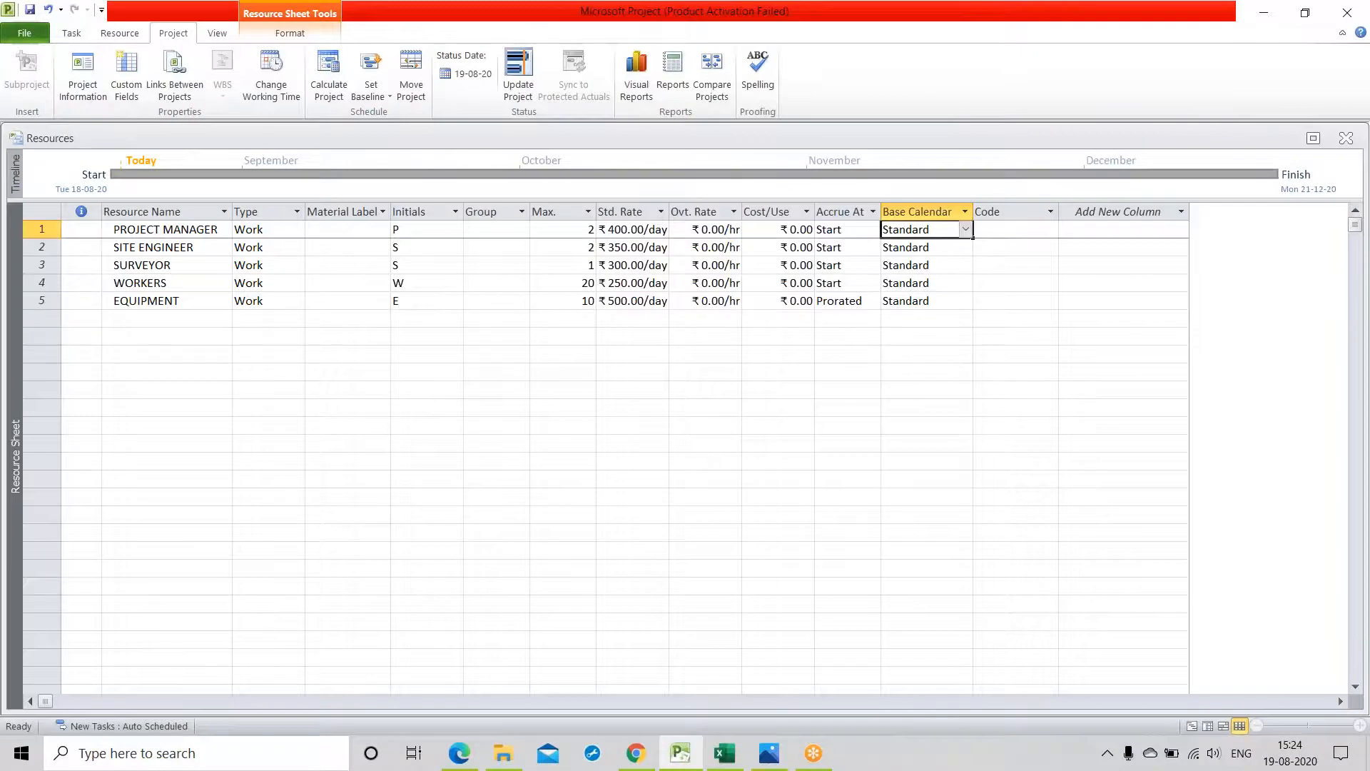
left_click(966, 229)
left_click(951, 258)
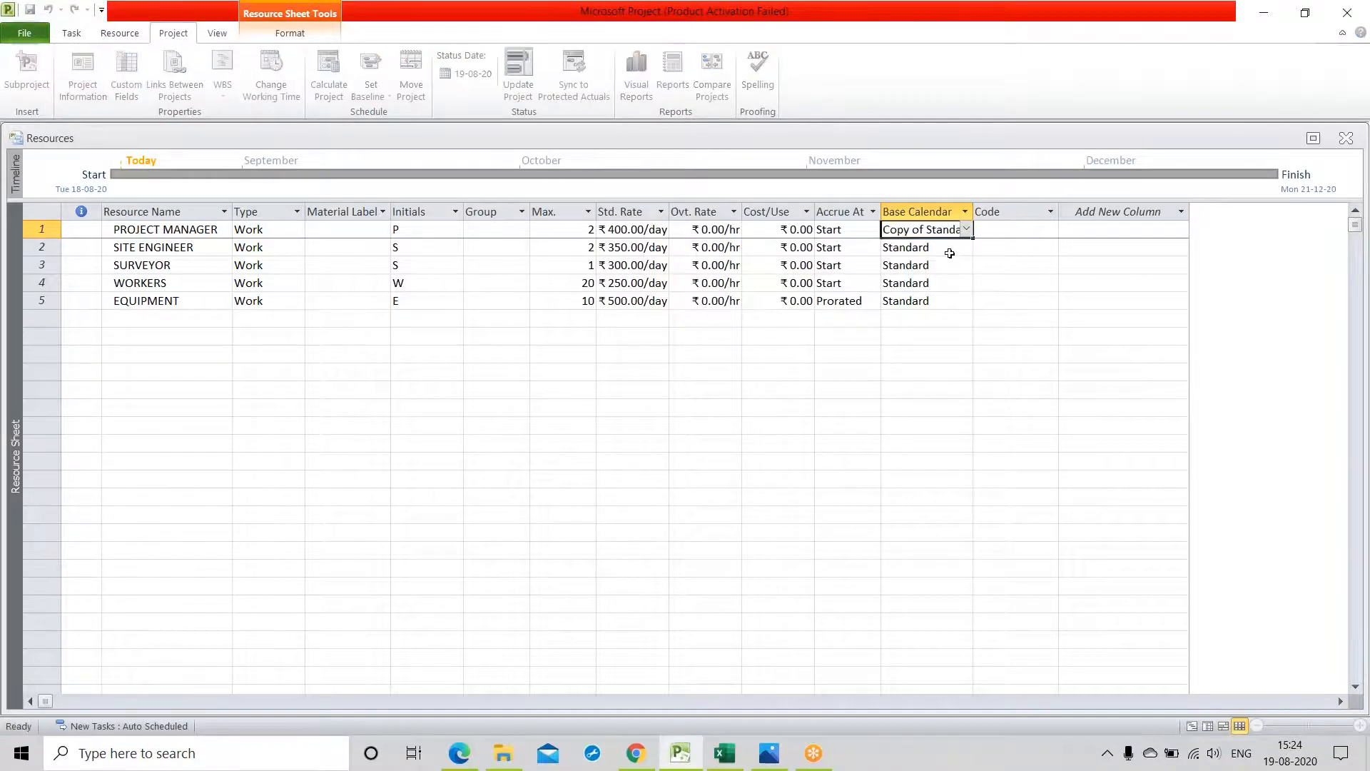
left_click(947, 250)
left_click(965, 248)
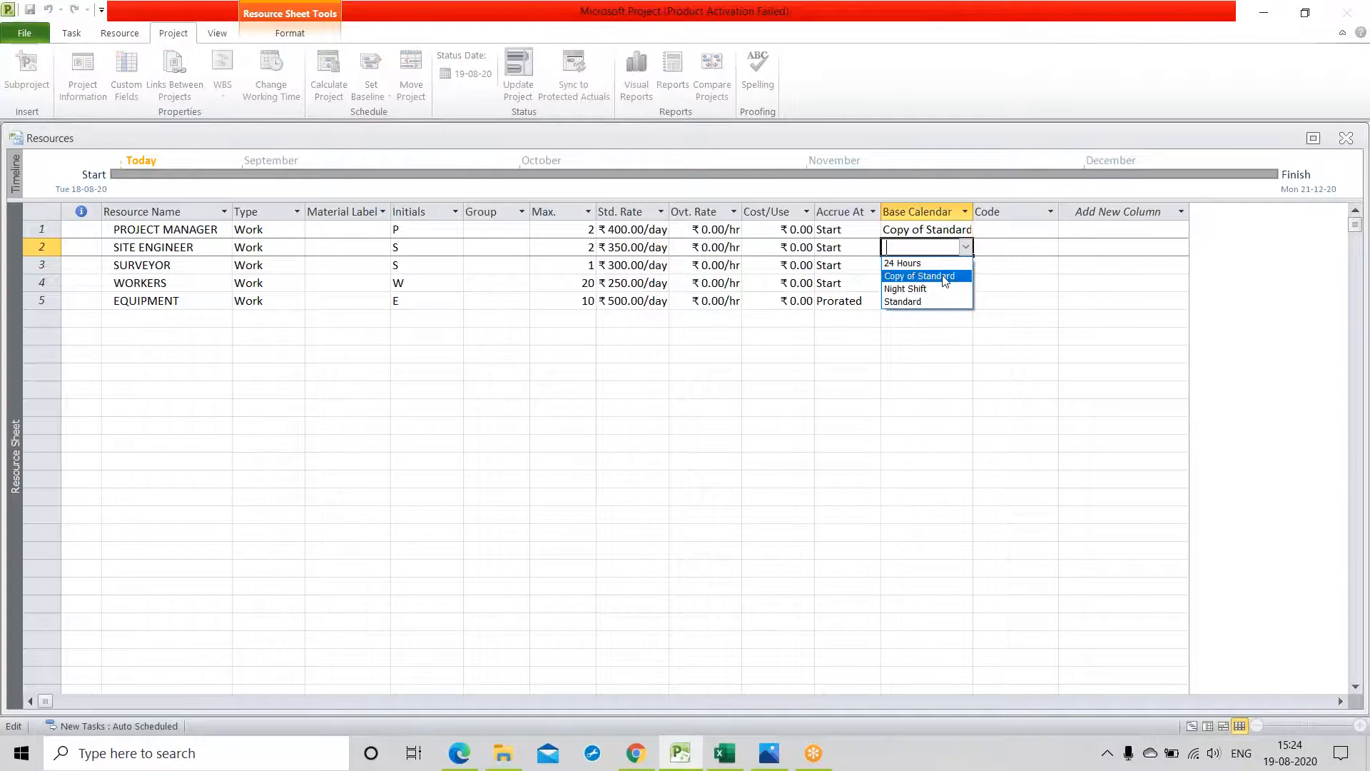
left_click(945, 277)
Assign the Copy of Standard base calendar to the SURVEYOR, WORKERS and EQUIPMENT resources
left_click(947, 265)
left_click(966, 265)
left_click(945, 293)
left_click(950, 283)
left_click(965, 282)
left_click(942, 310)
left_click(956, 301)
left_click(966, 300)
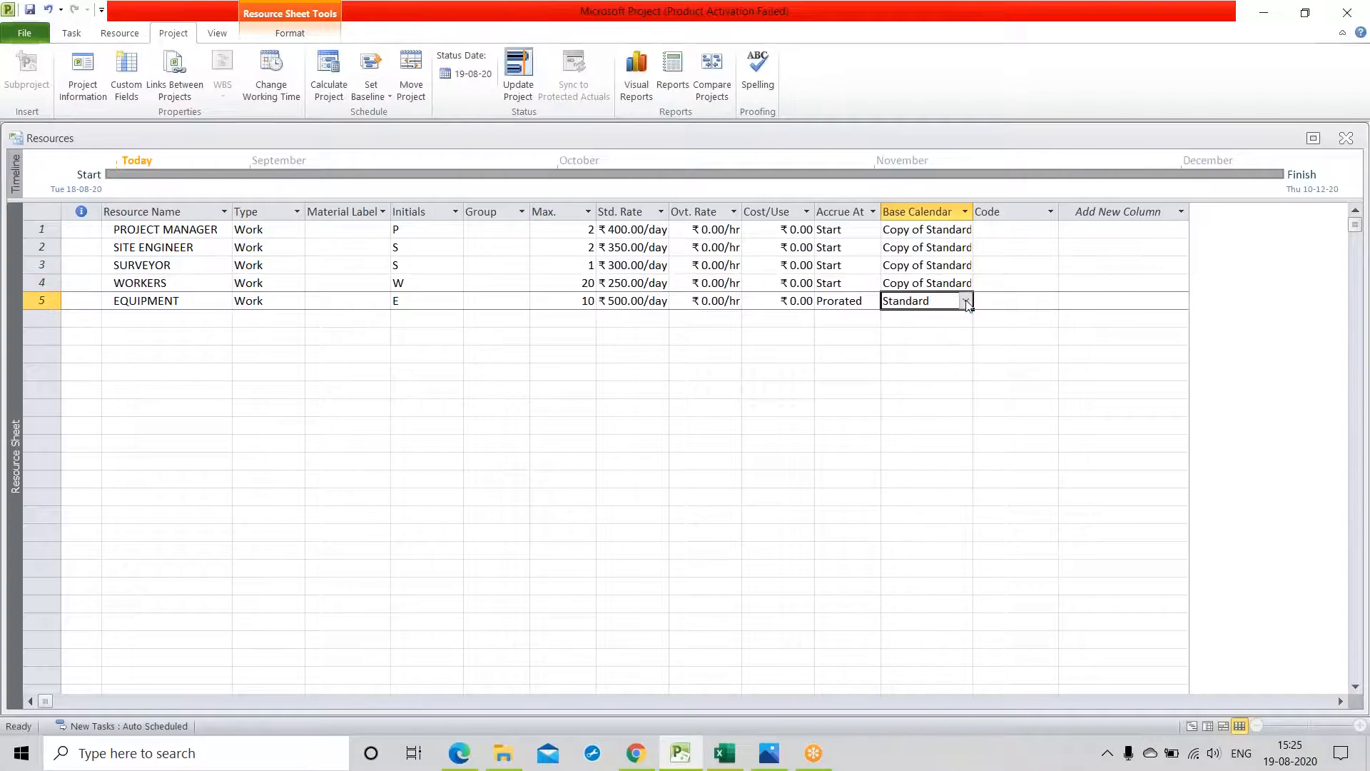
left_click(942, 327)
left_click(913, 425)
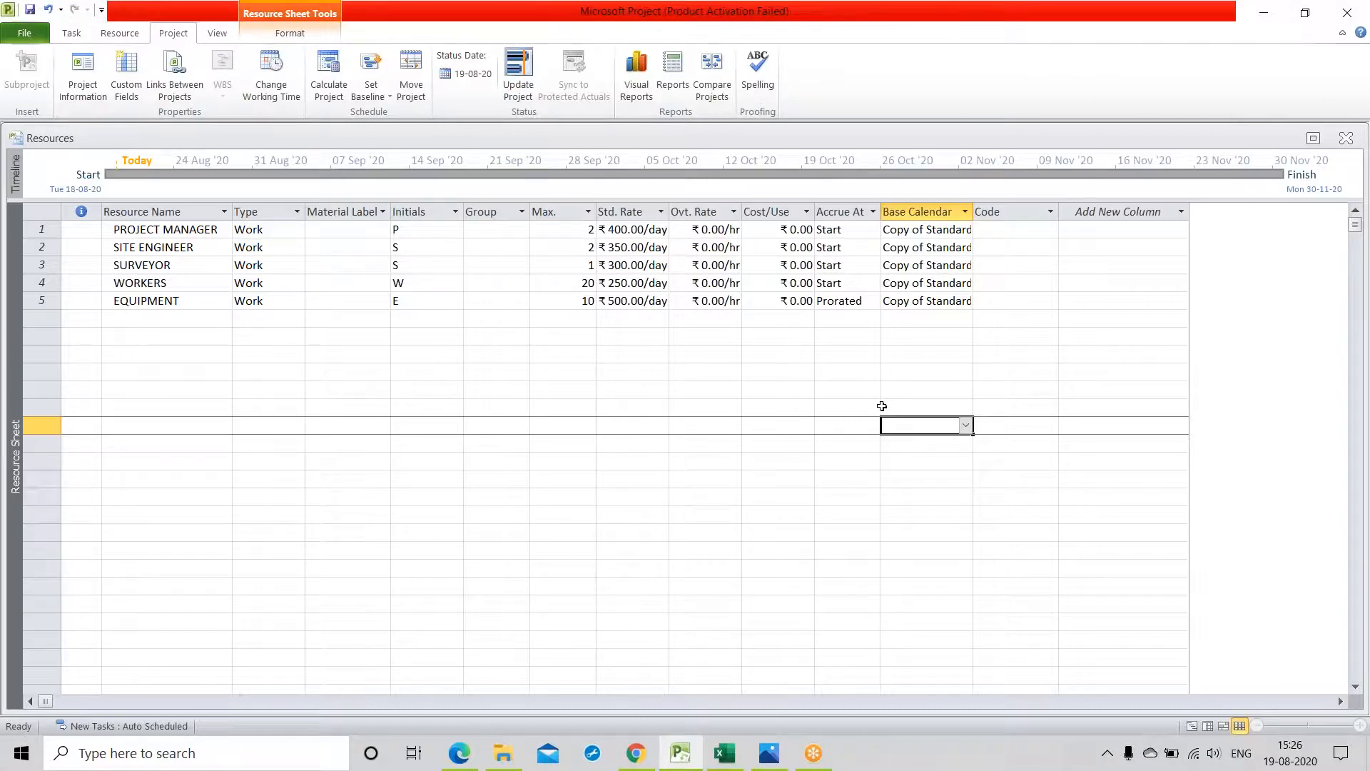
left_click(507, 461)
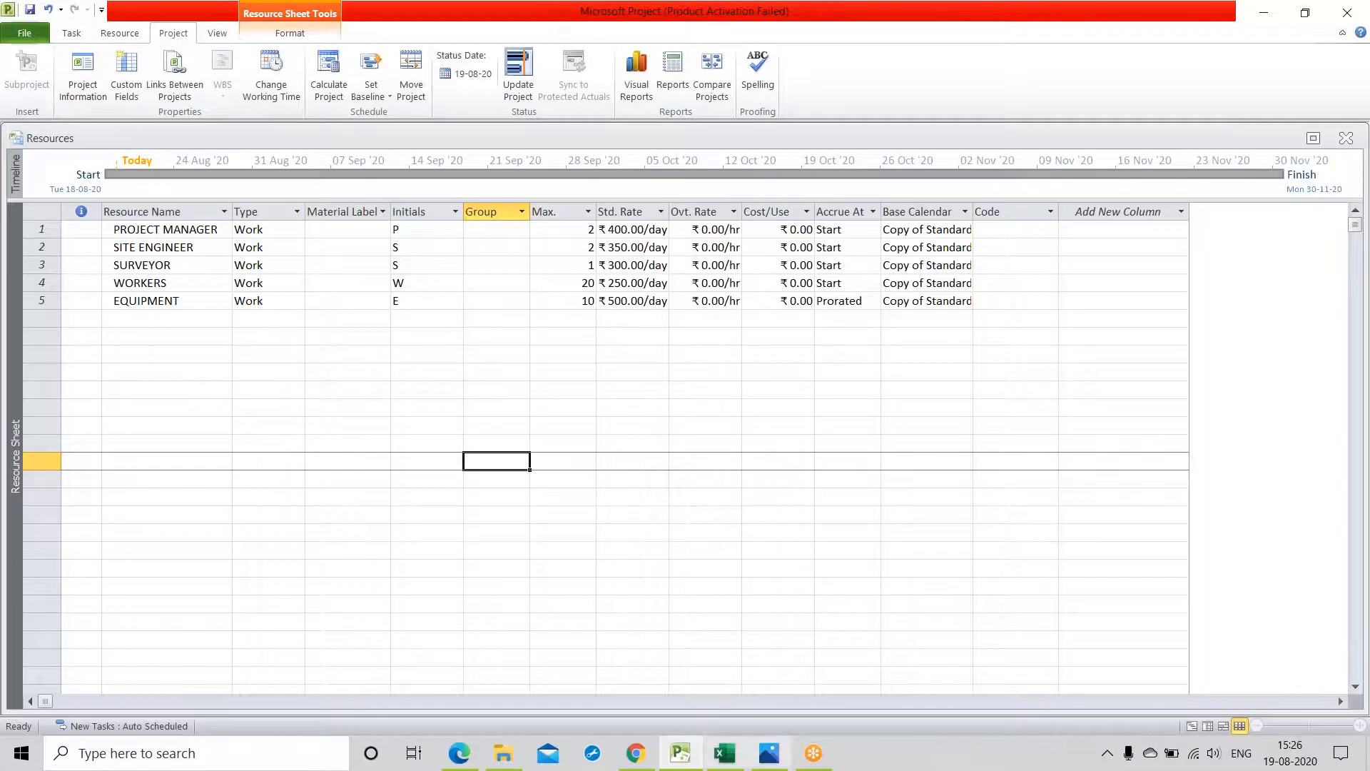
Switch to the Photos app and browse back through the workbook exercise pages to the Interior Design exercise in IMG_0740.JPG
left_click(769, 753)
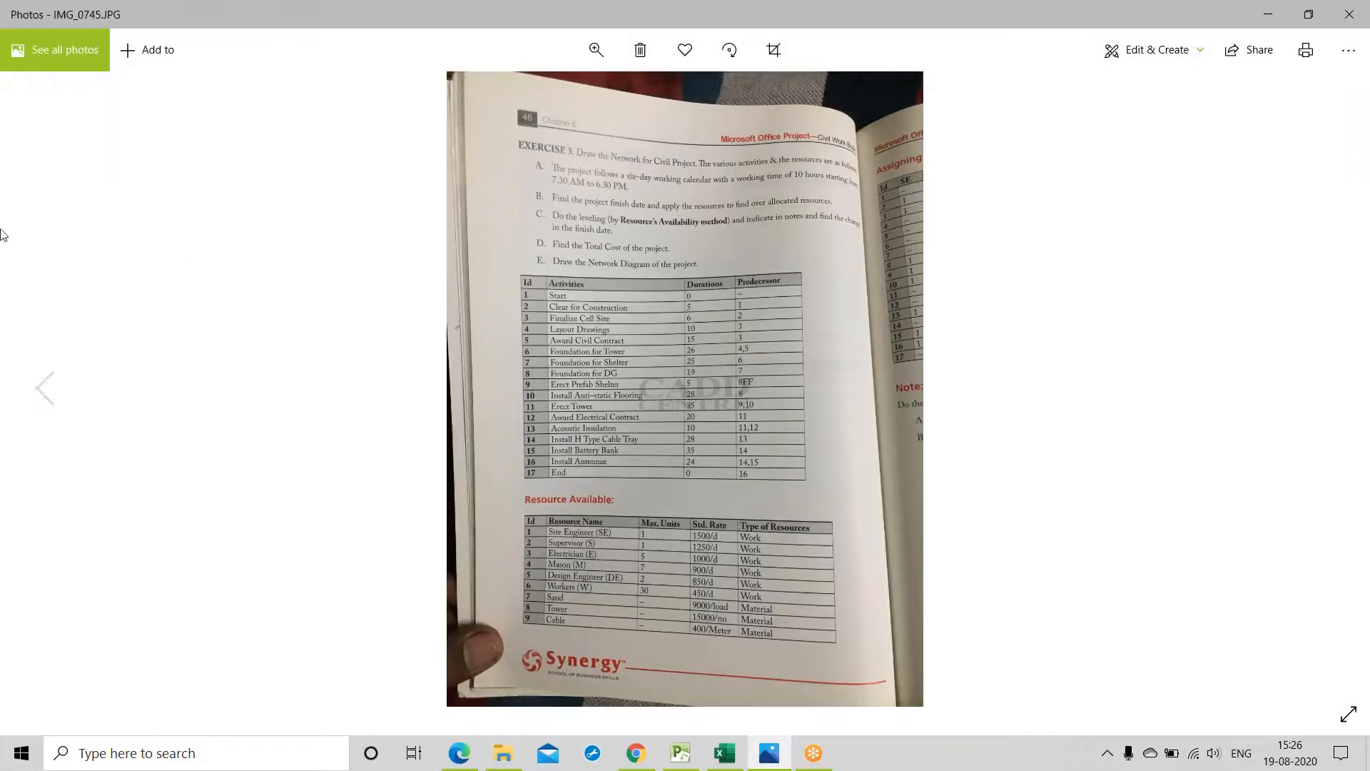
left_click(45, 389)
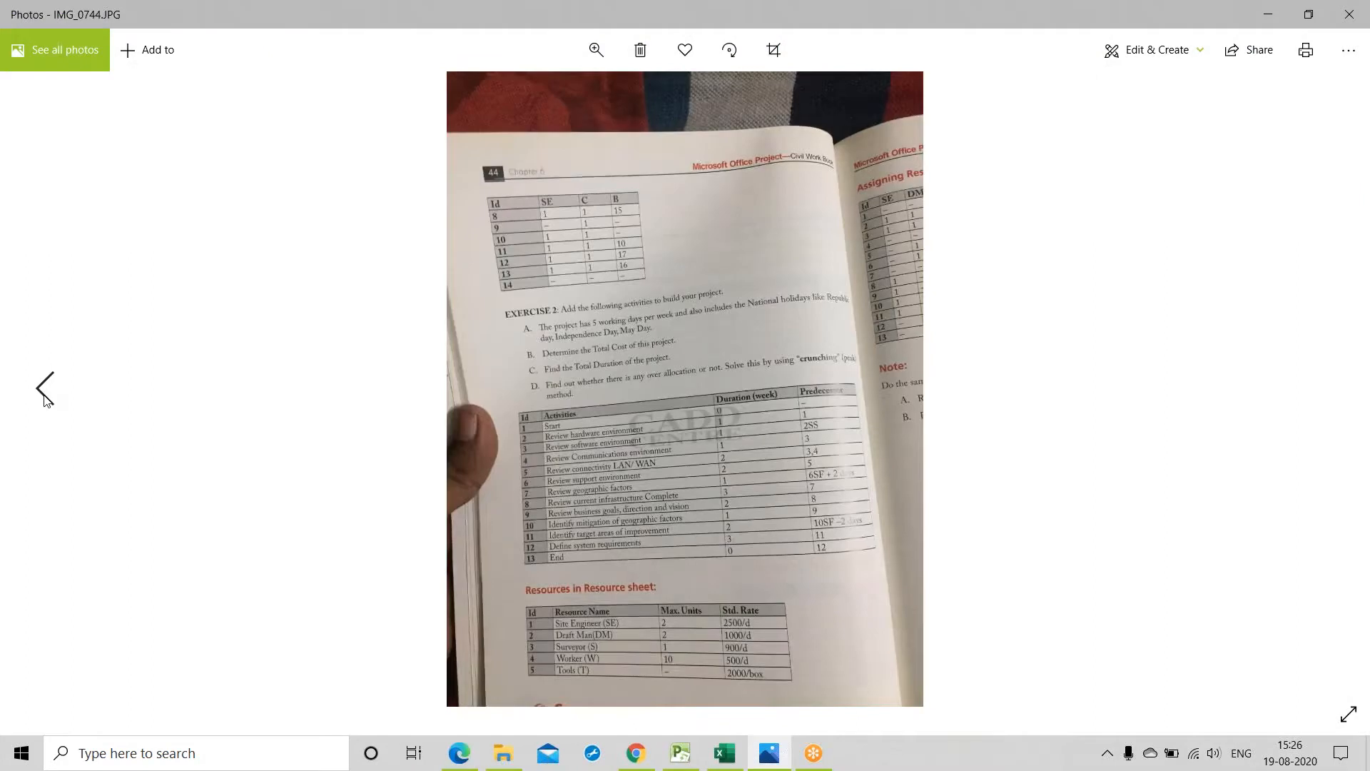
left_click(44, 393)
left_click(44, 392)
left_click(44, 393)
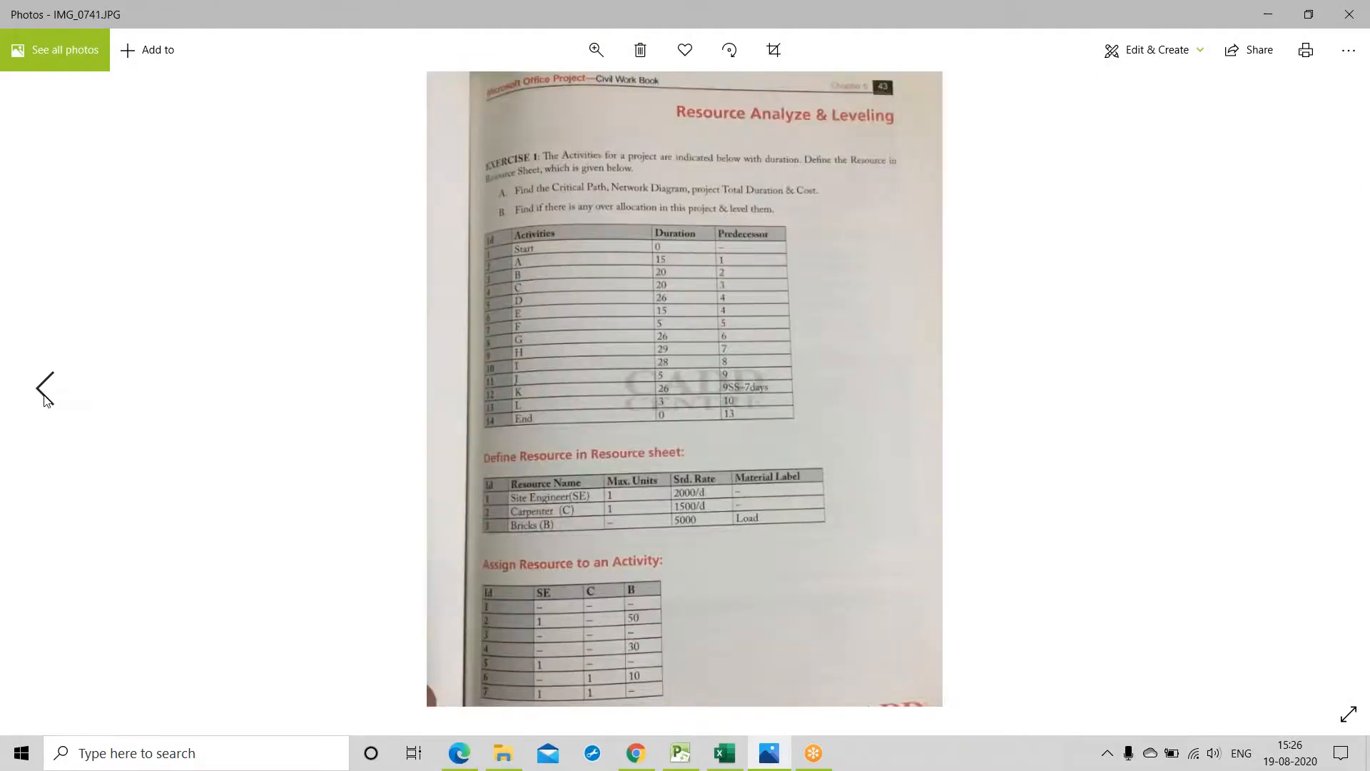
left_click(44, 395)
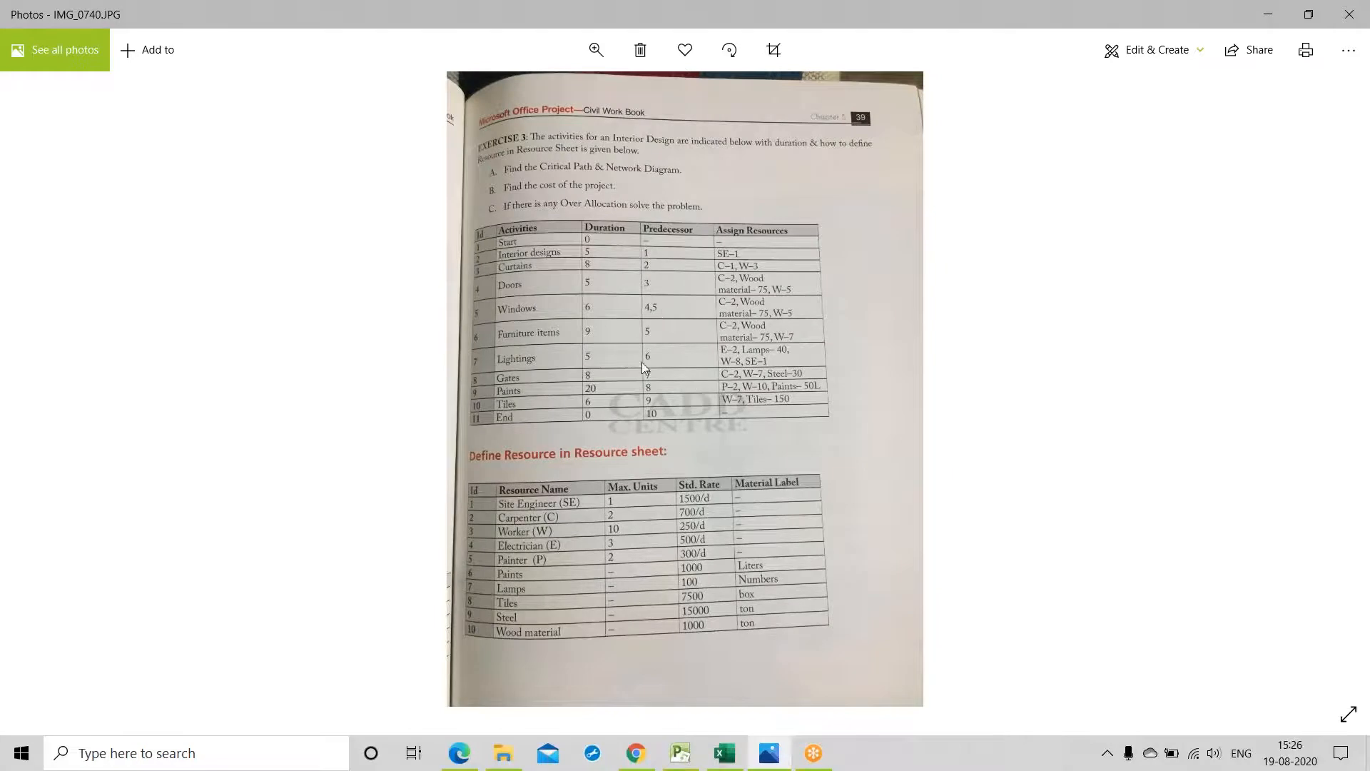
Examine the Interior Design exercise's activity table and resource sheet table in the workbook photo
scroll(641, 362, "up", 3)
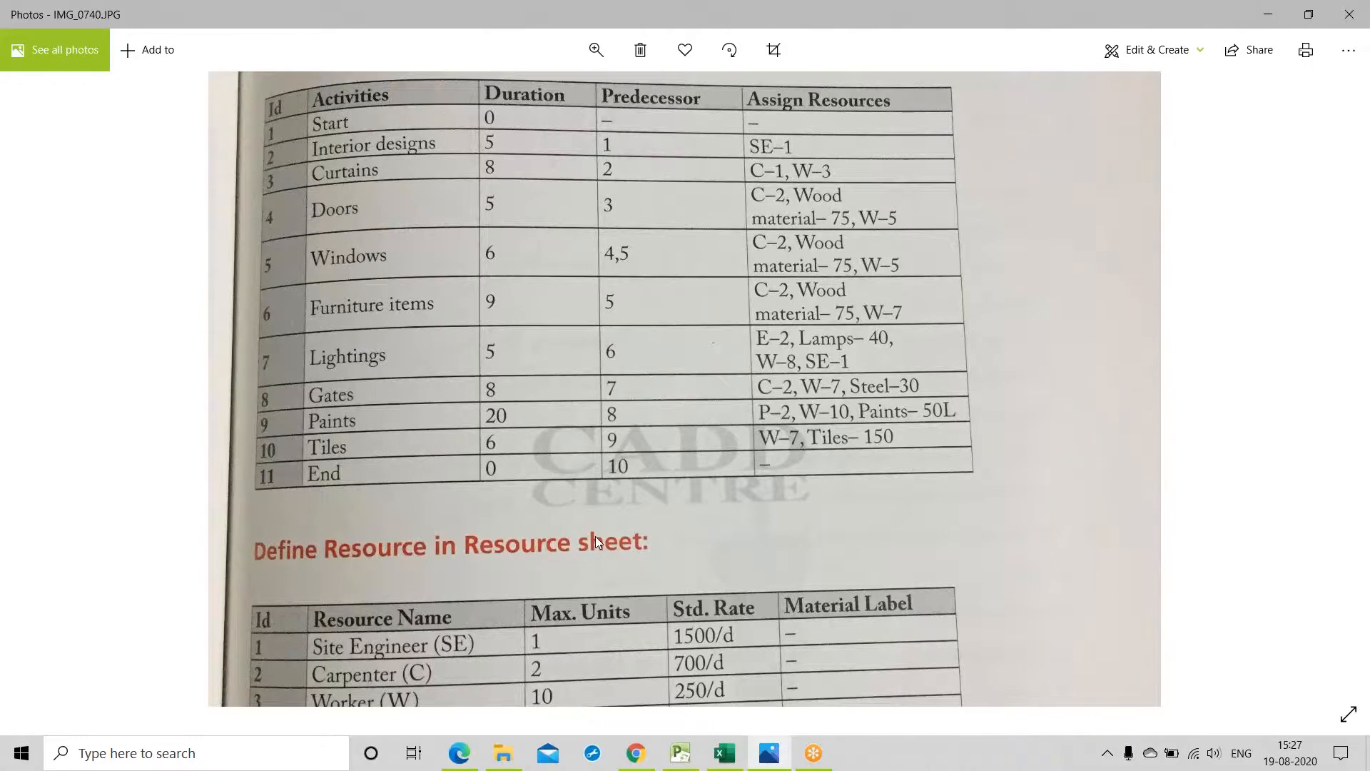
left_click_drag(595, 536, 608, 259)
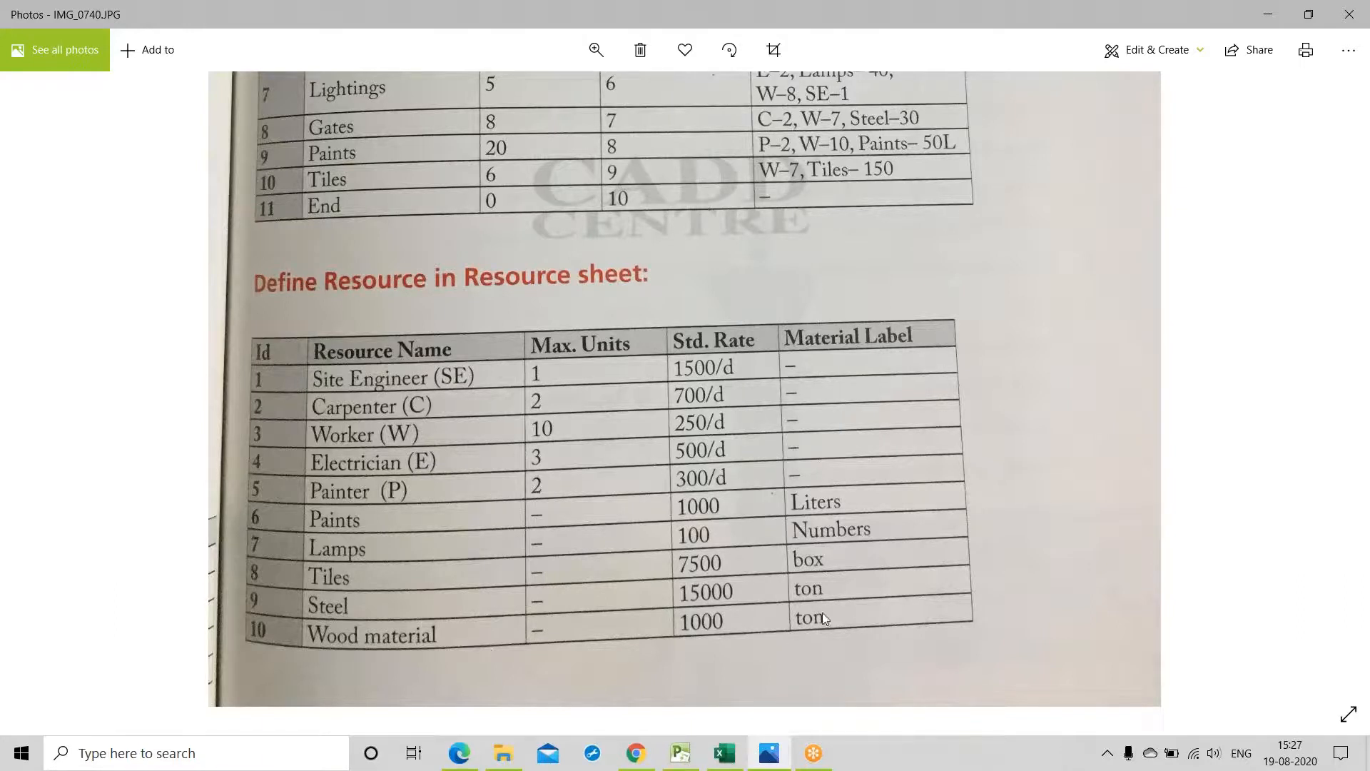
double_click(599, 436)
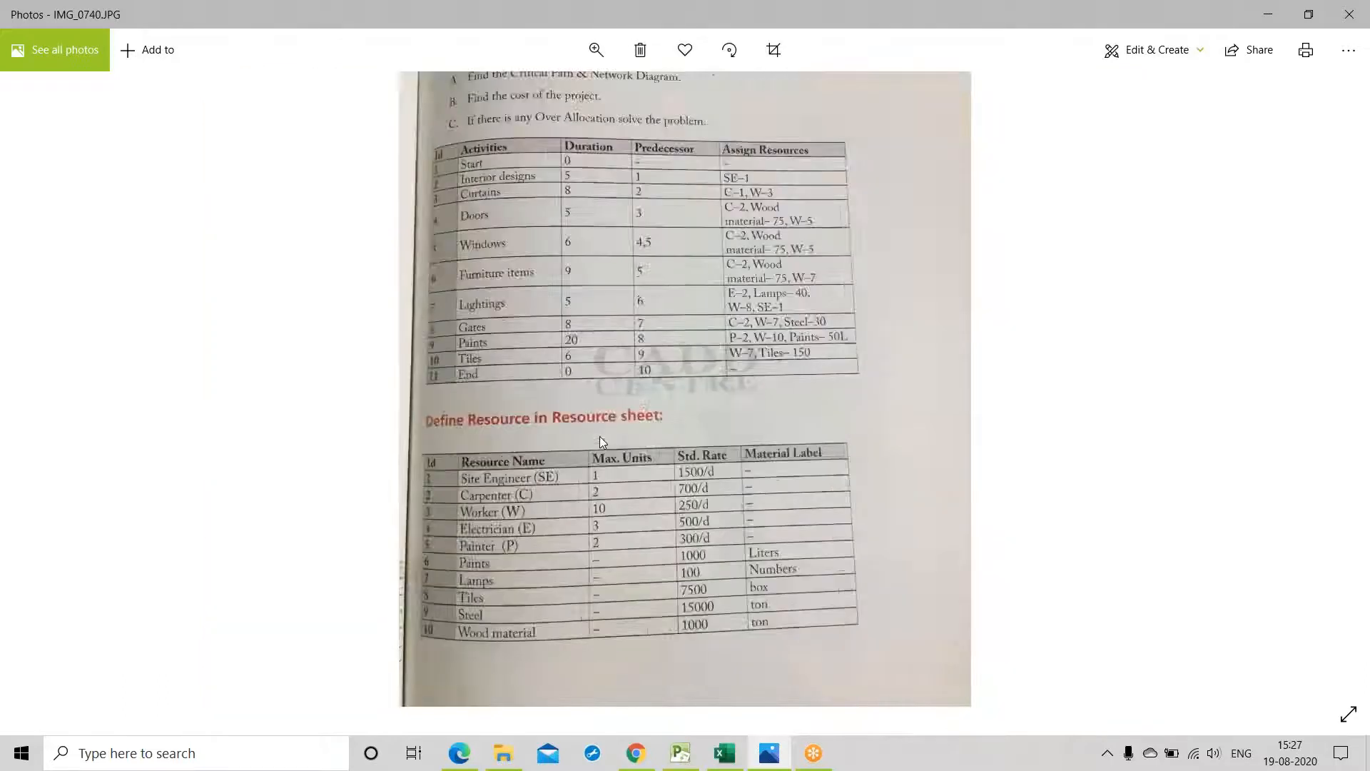
Switch back to Microsoft Project and display the Resources project in the Gantt Chart view
left_click(1268, 14)
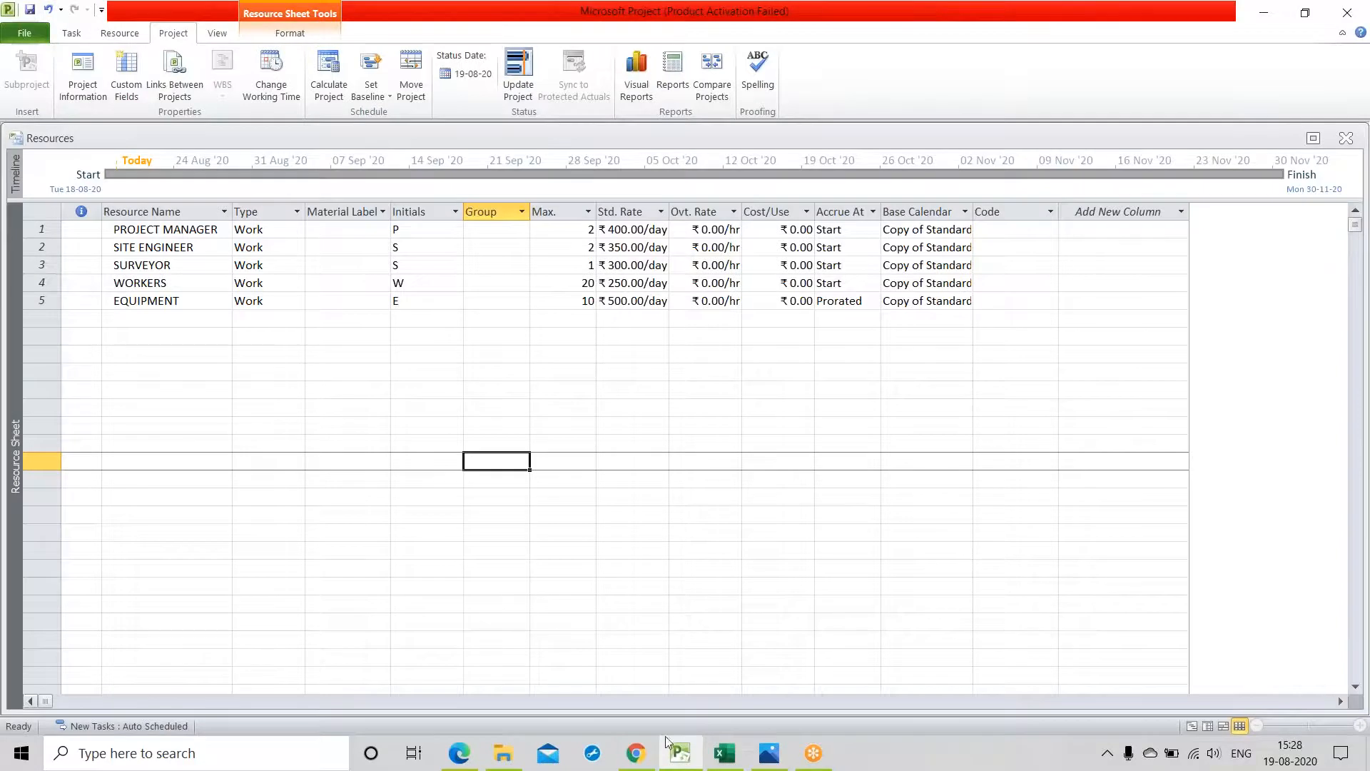
left_click(681, 755)
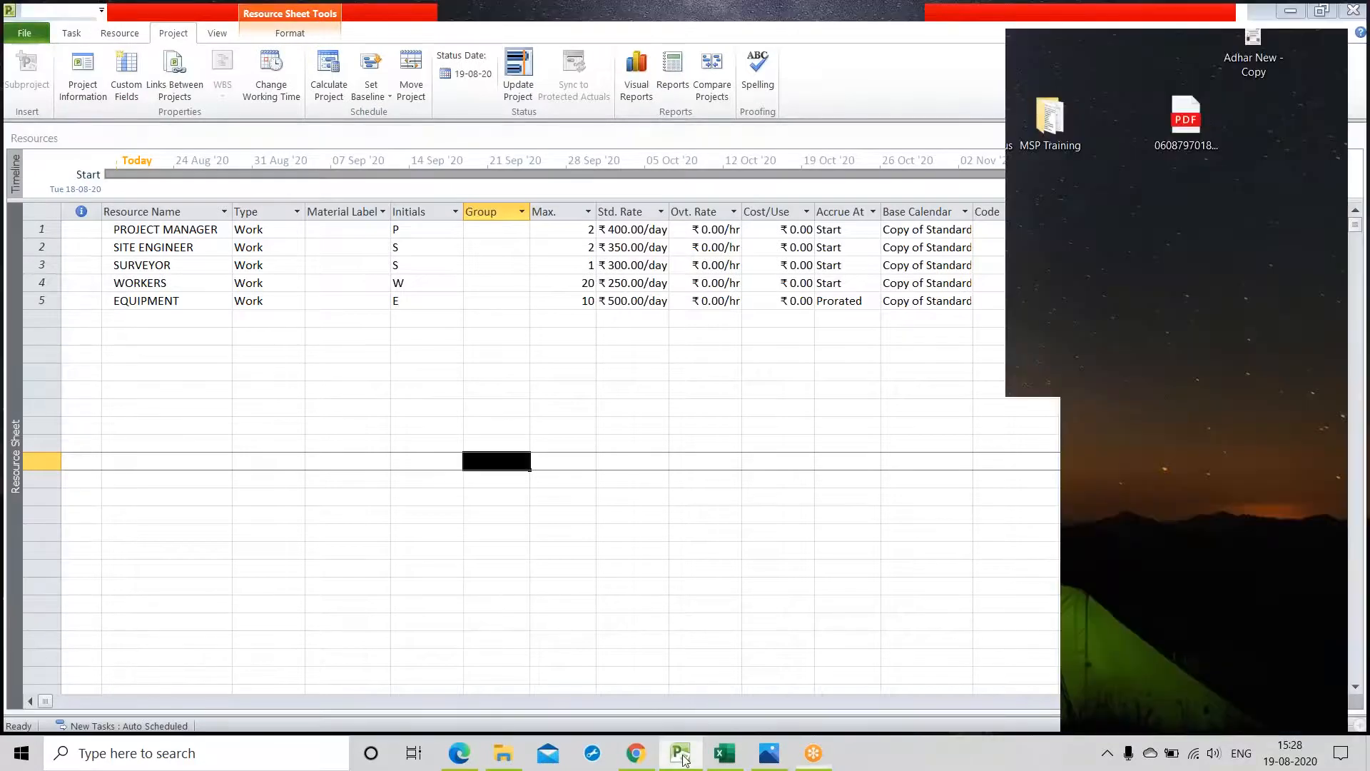
left_click(682, 755)
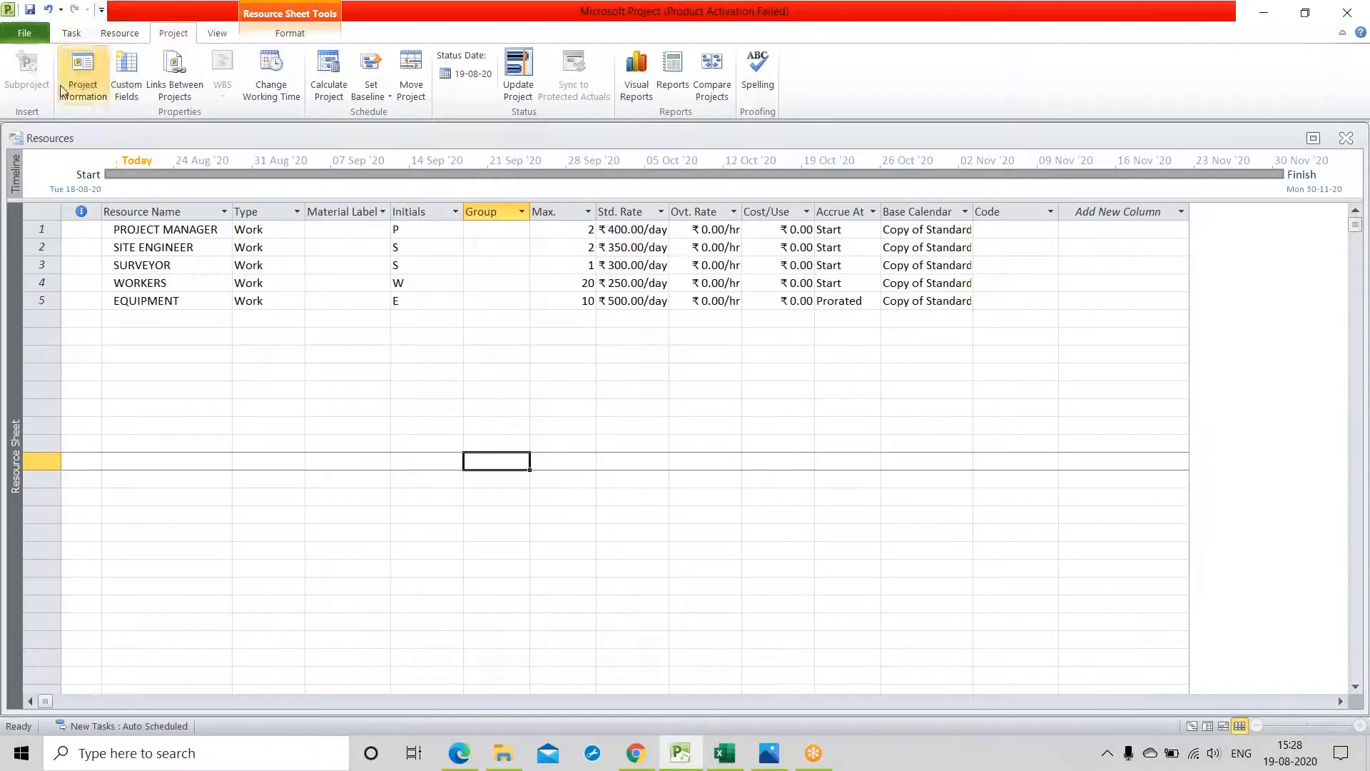
left_click(74, 35)
left_click(20, 70)
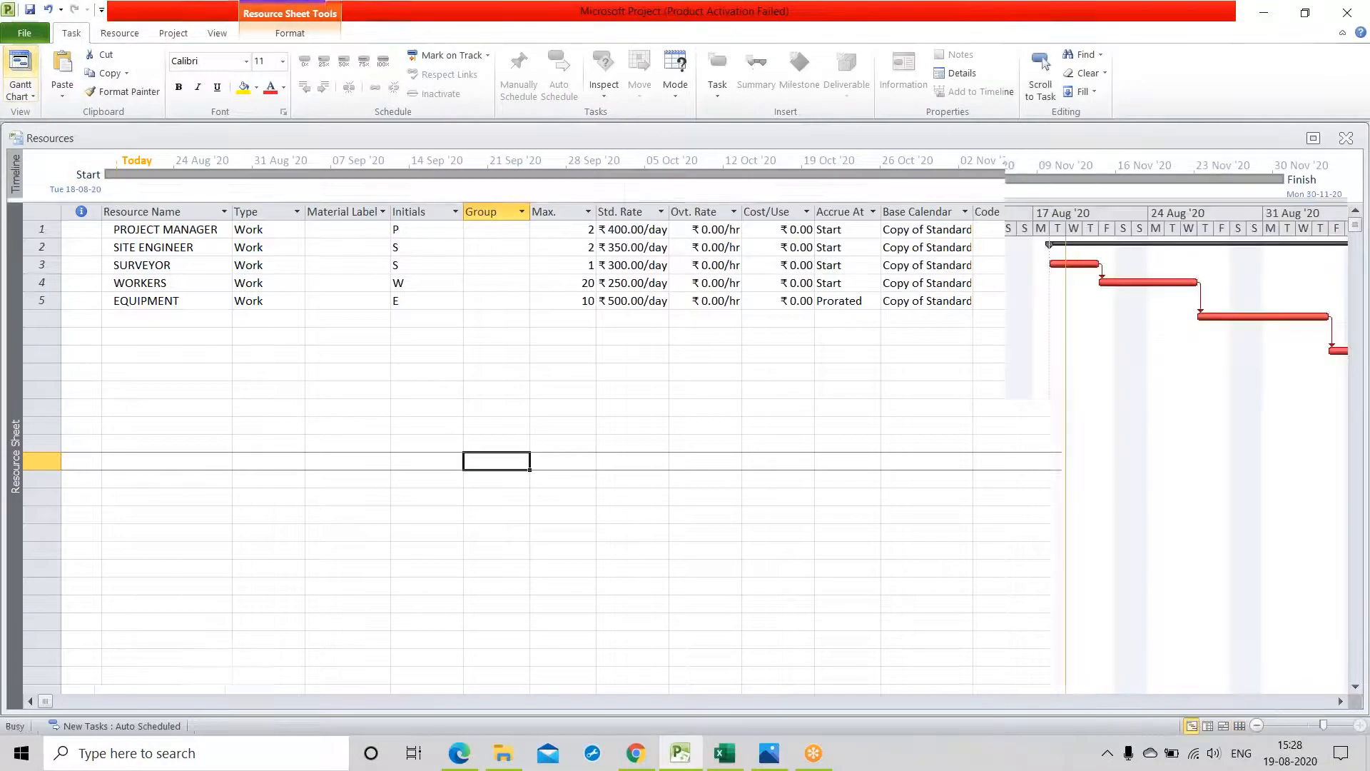
Create a new blank project
left_click(28, 38)
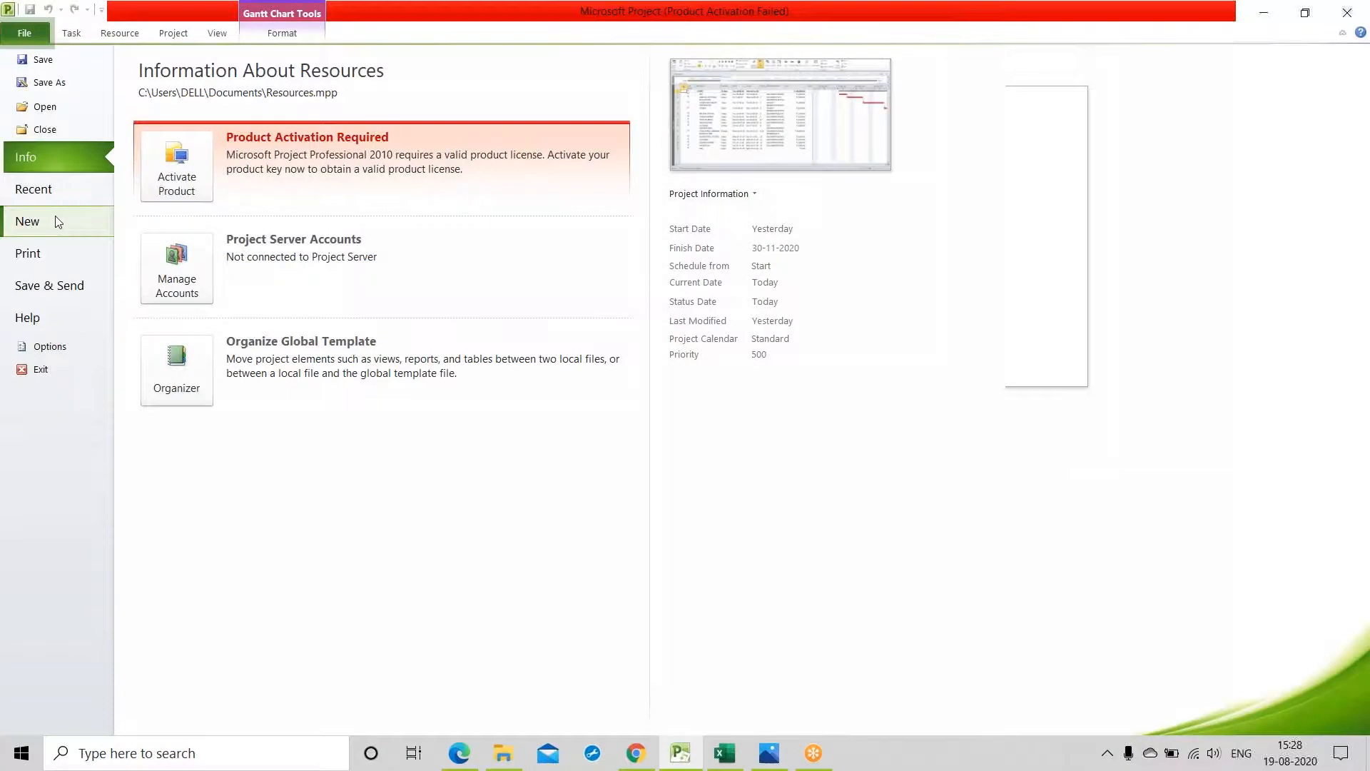
left_click(57, 222)
double_click(154, 164)
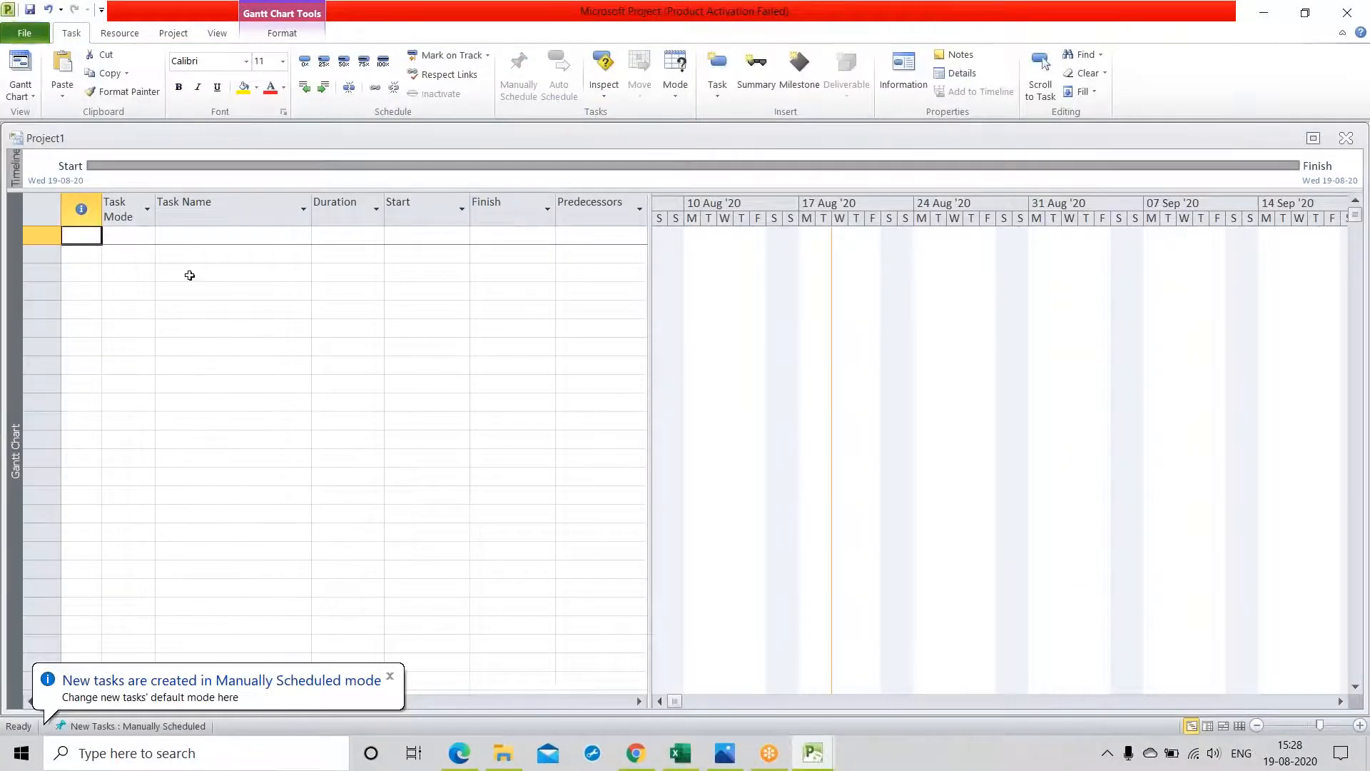
Enter Start as the first task name in the new project
left_click(171, 237)
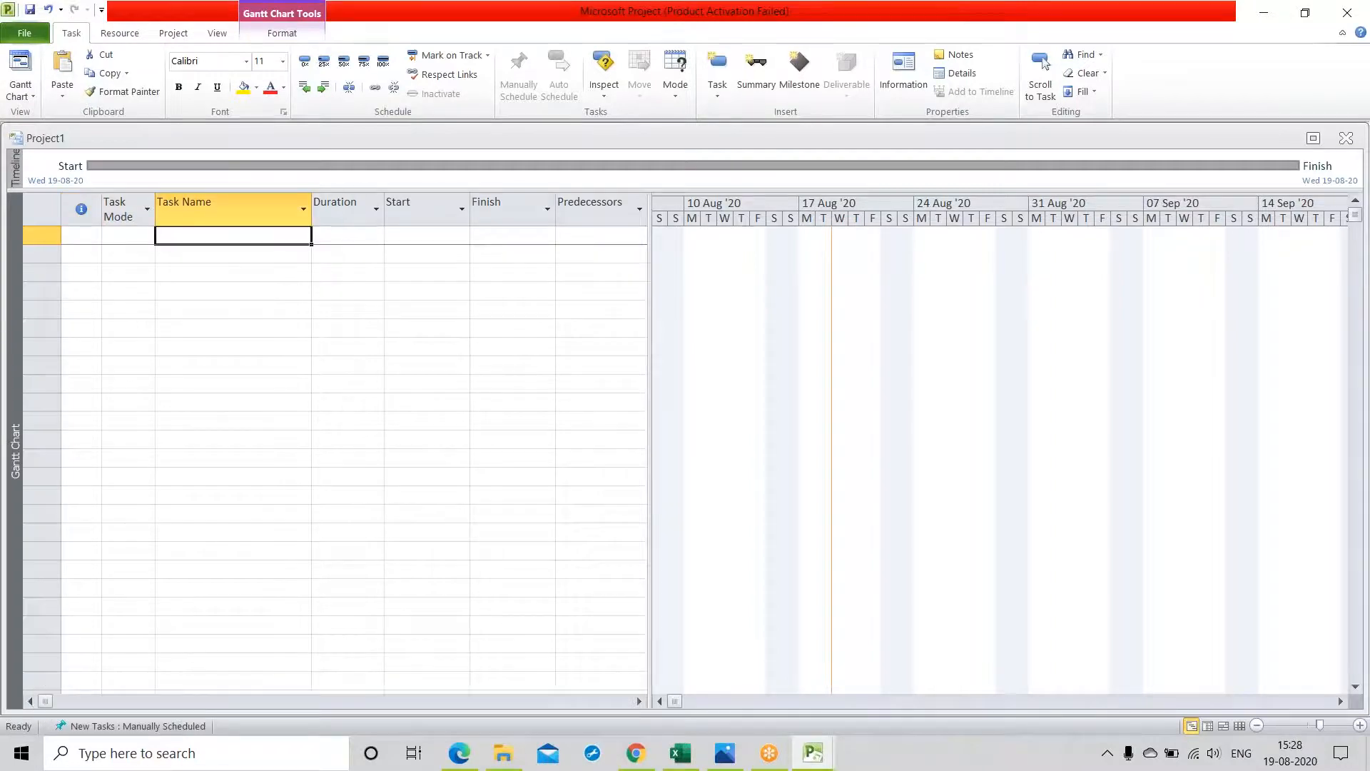
type("Sta")
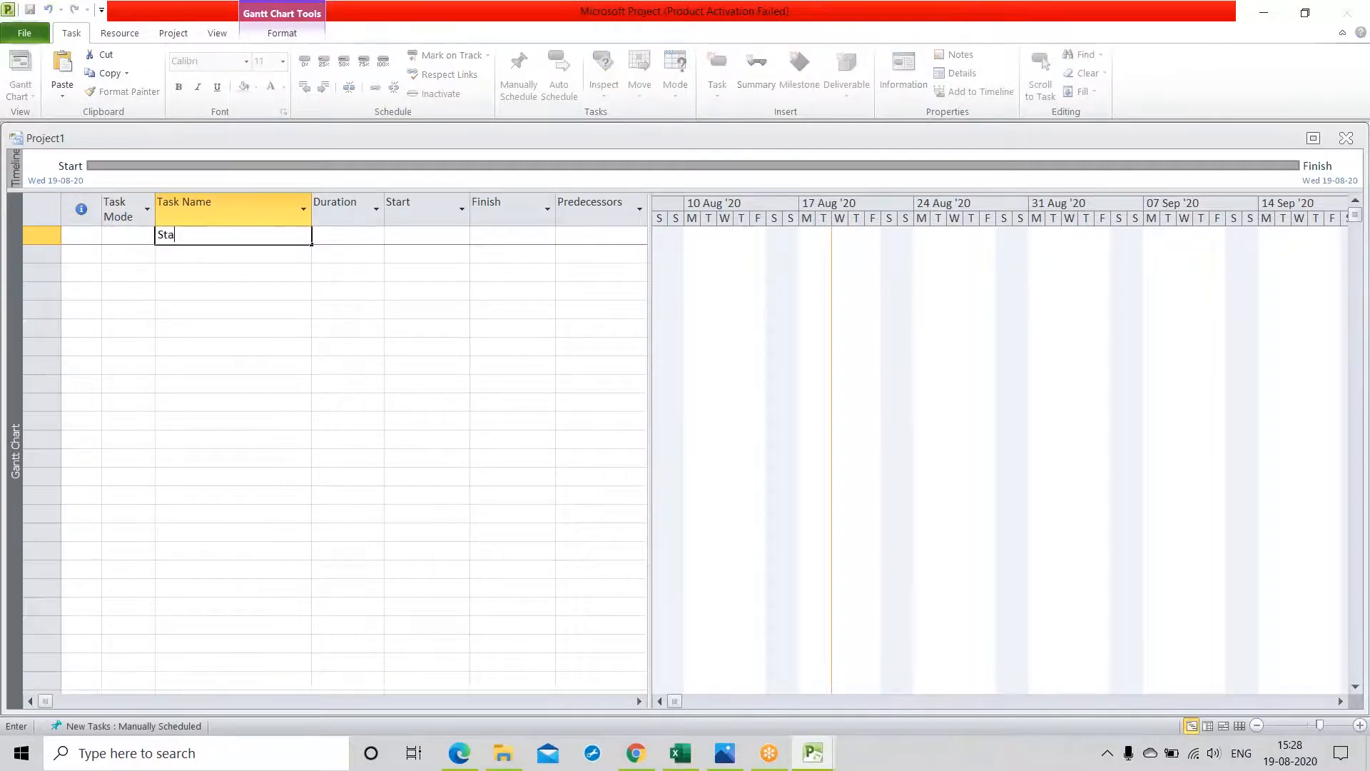
type("rt")
key("Return")
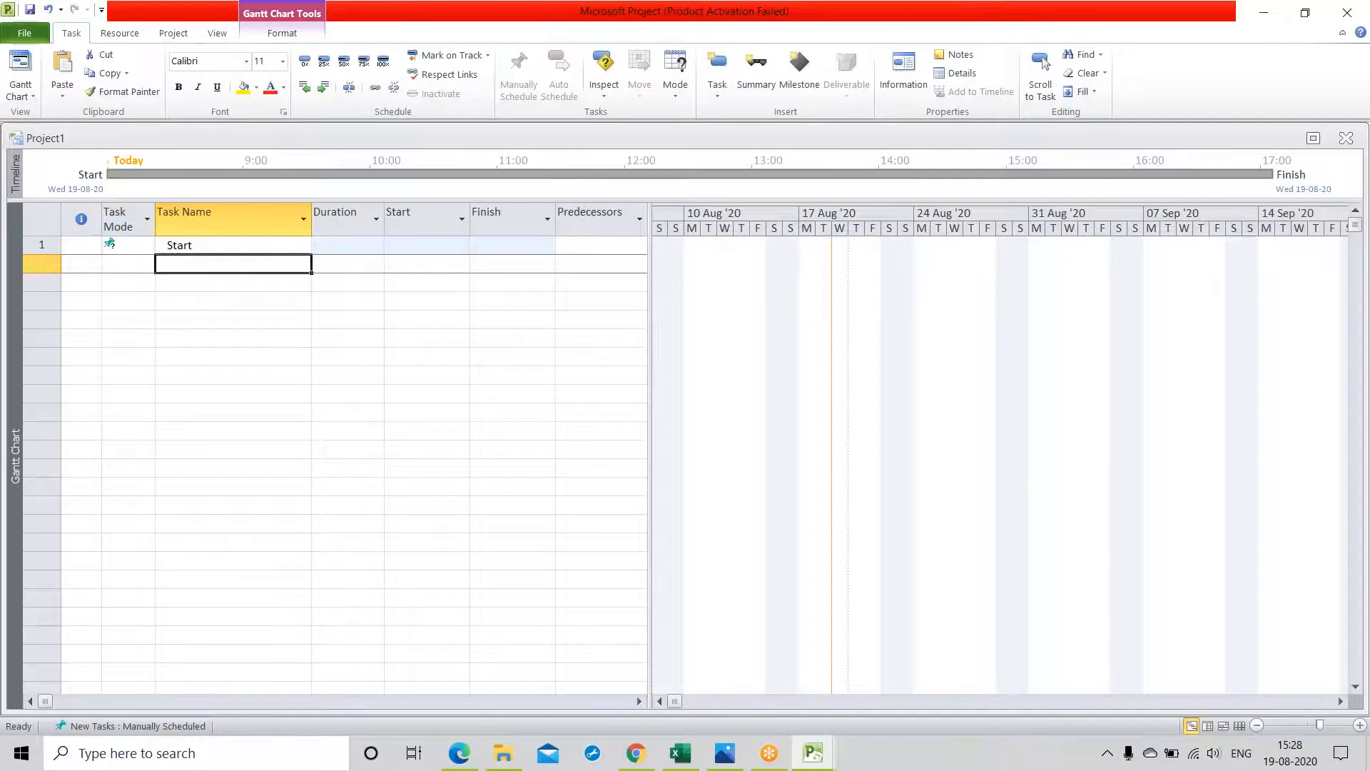
Set new tasks to Auto Scheduled and change the Start task's mode to Auto Scheduled as well
left_click(174, 726)
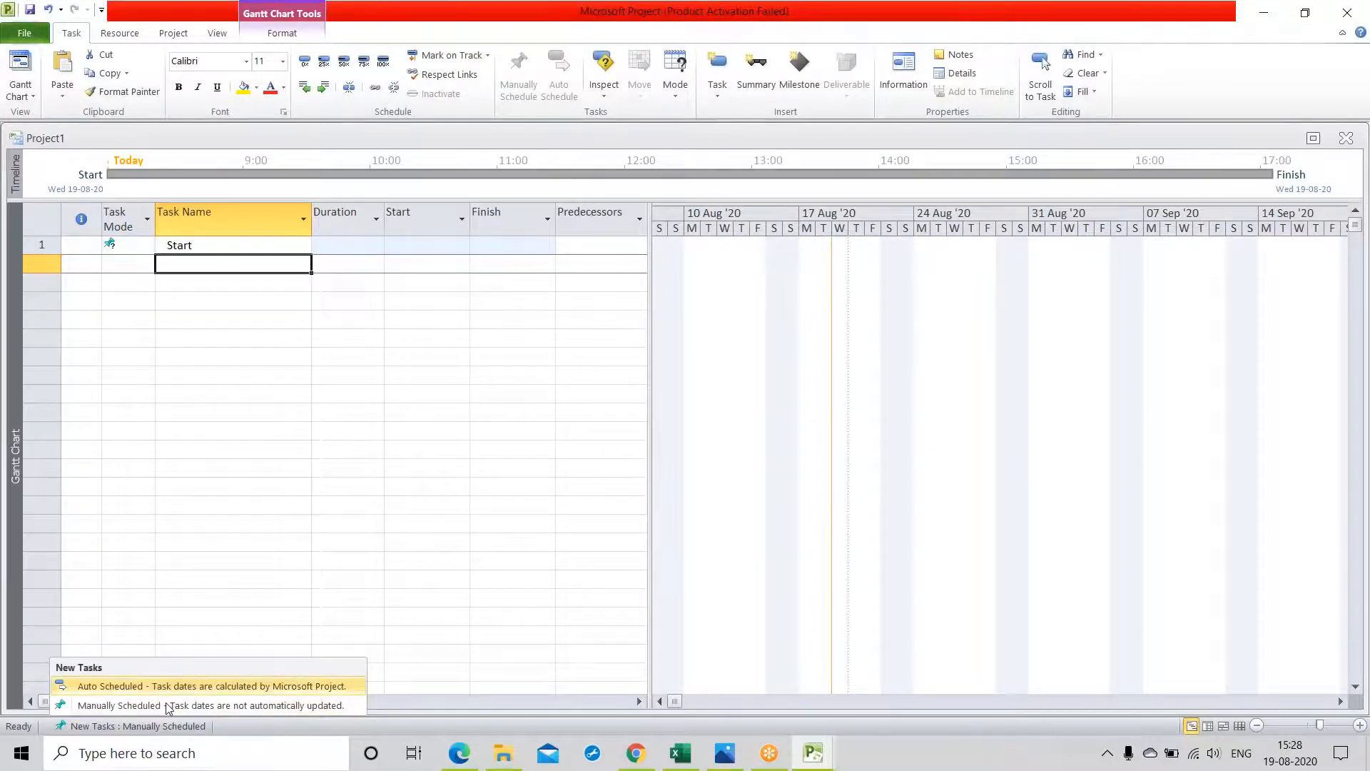
left_click(170, 687)
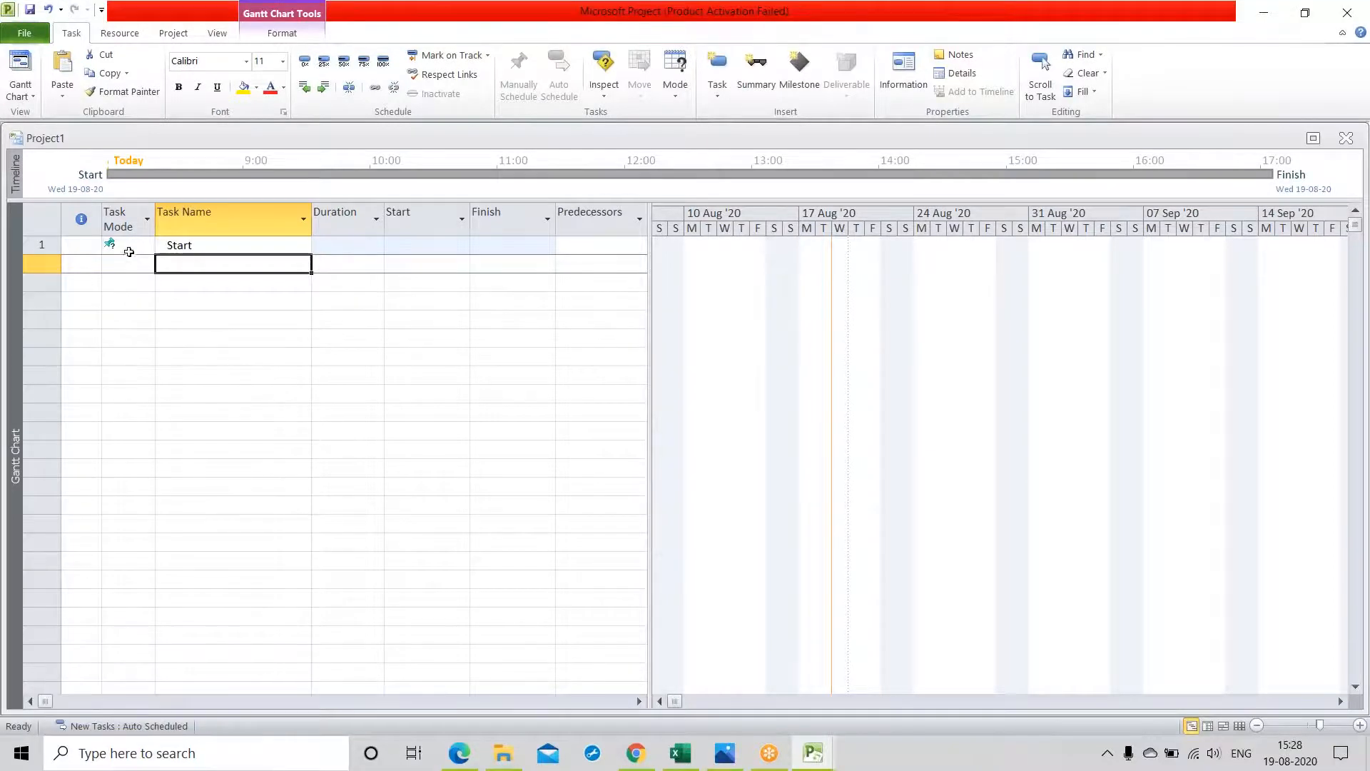
left_click(130, 245)
left_click(148, 245)
left_click(174, 271)
Add the tasks Interior Designs and Curtains below Start
left_click(175, 270)
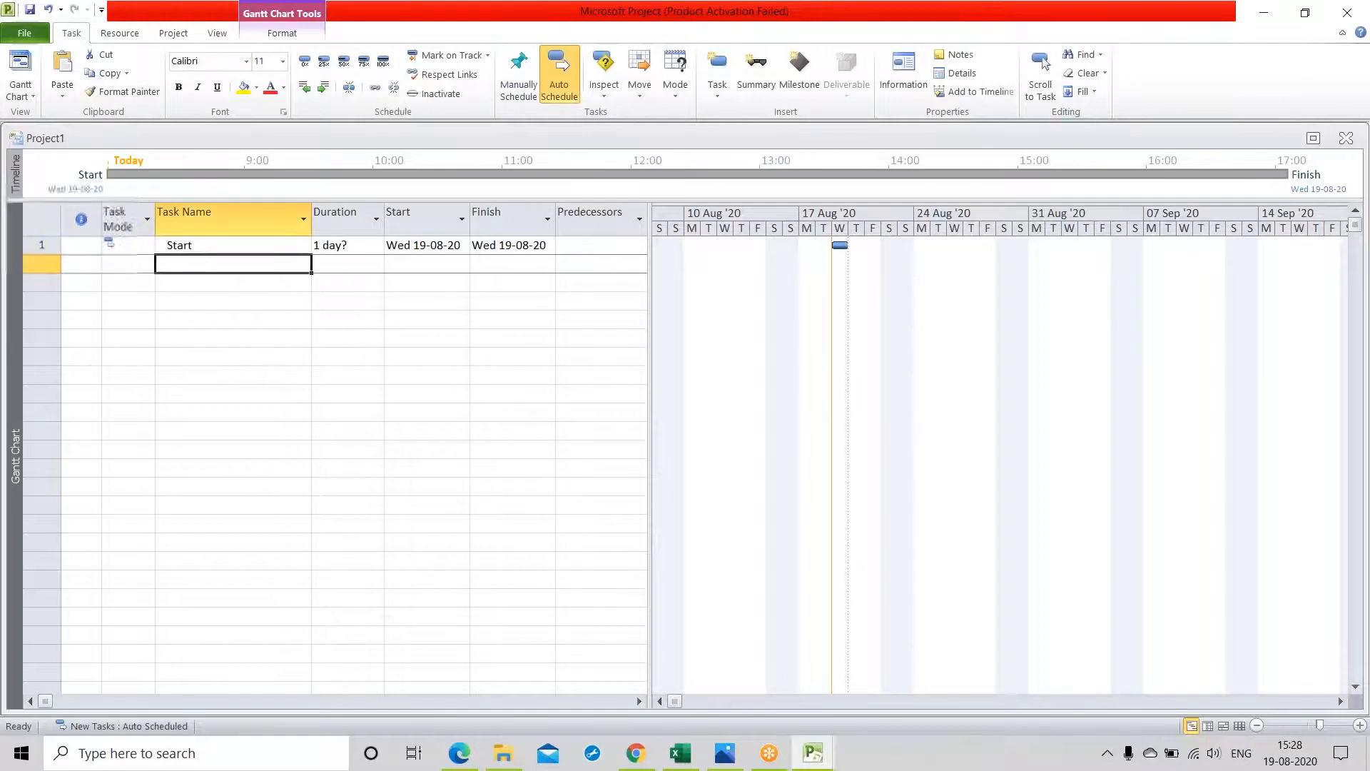
type("Inter")
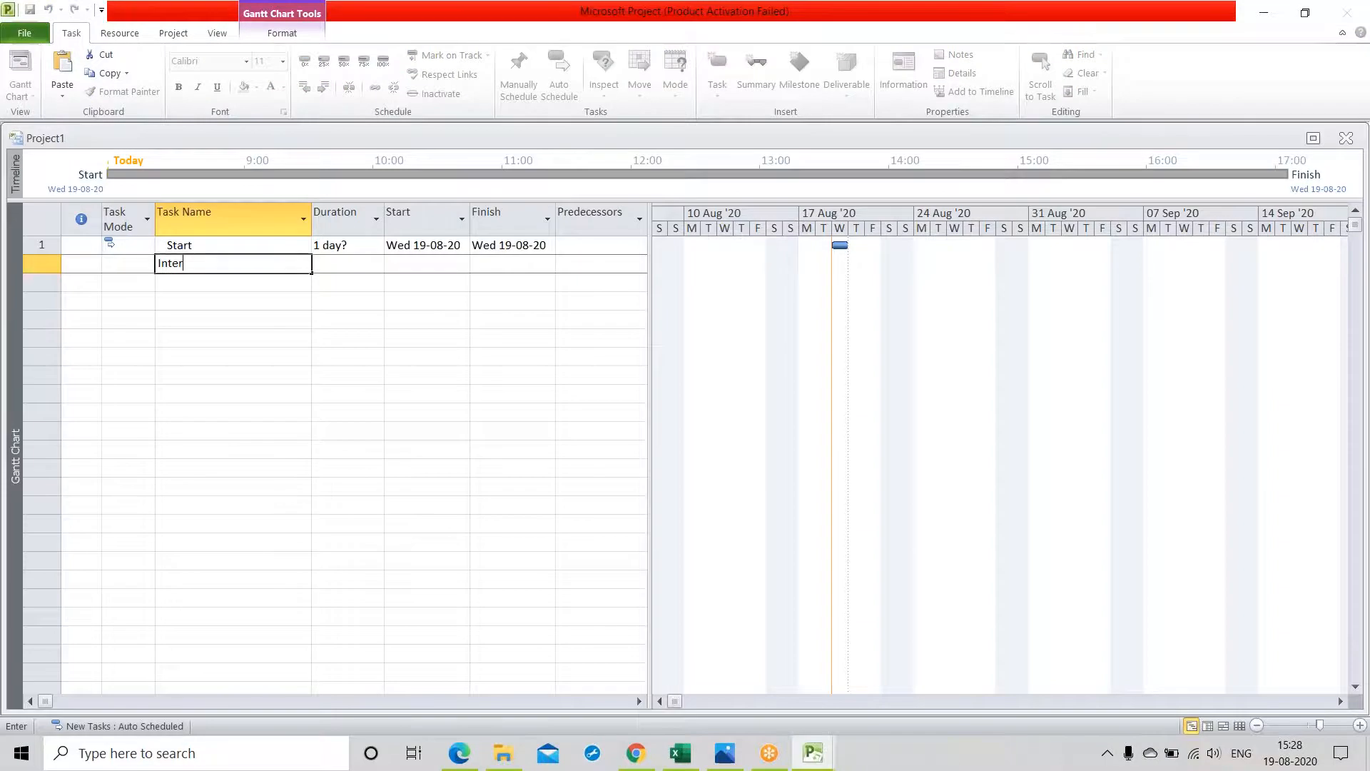
type("ior Designs")
key("Return")
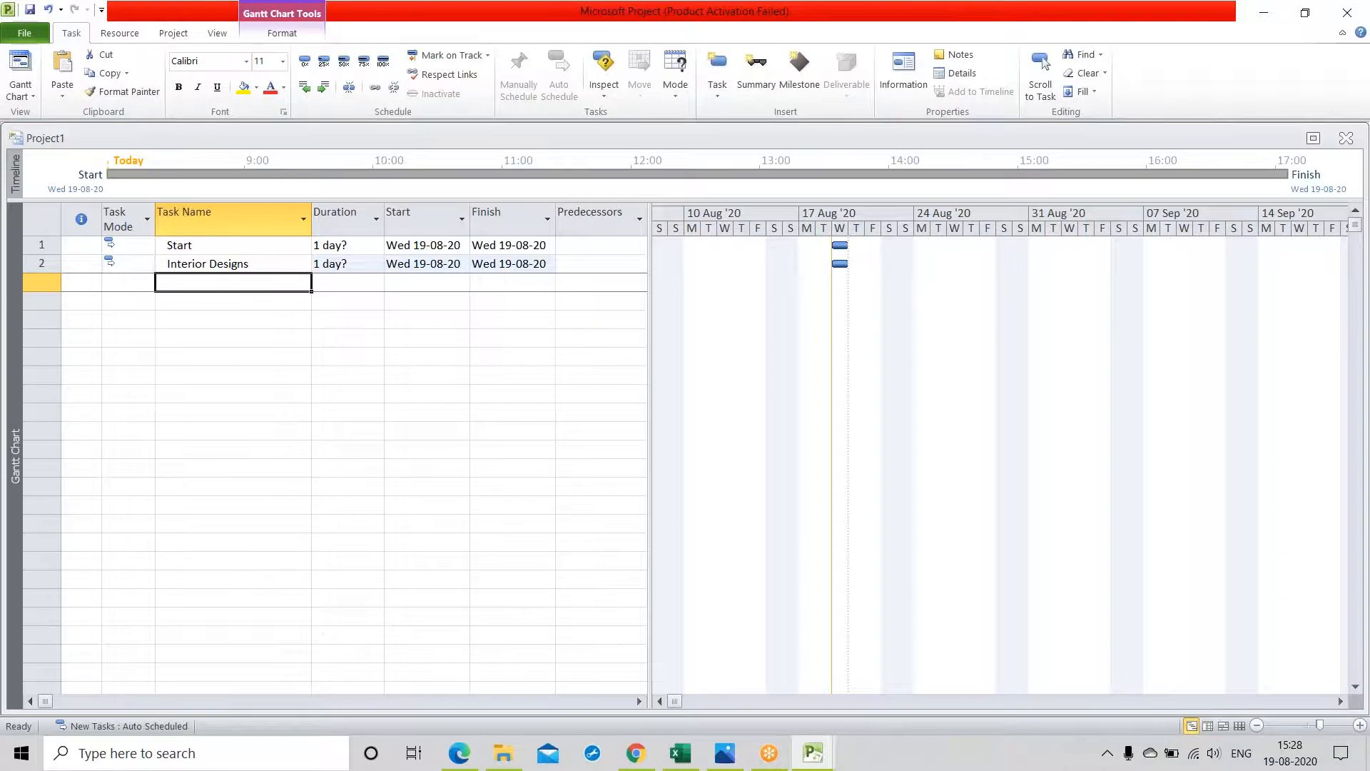
type("Cur")
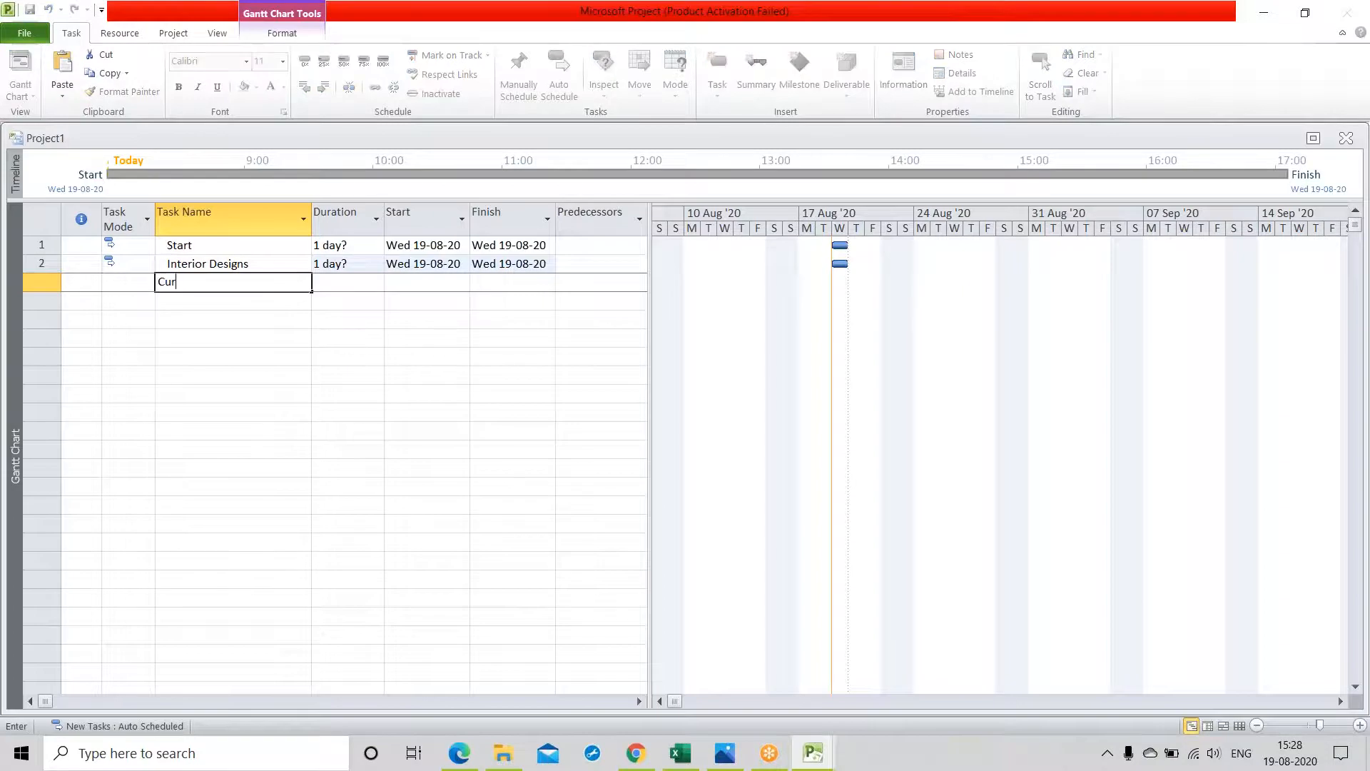
type("tains")
key("Return")
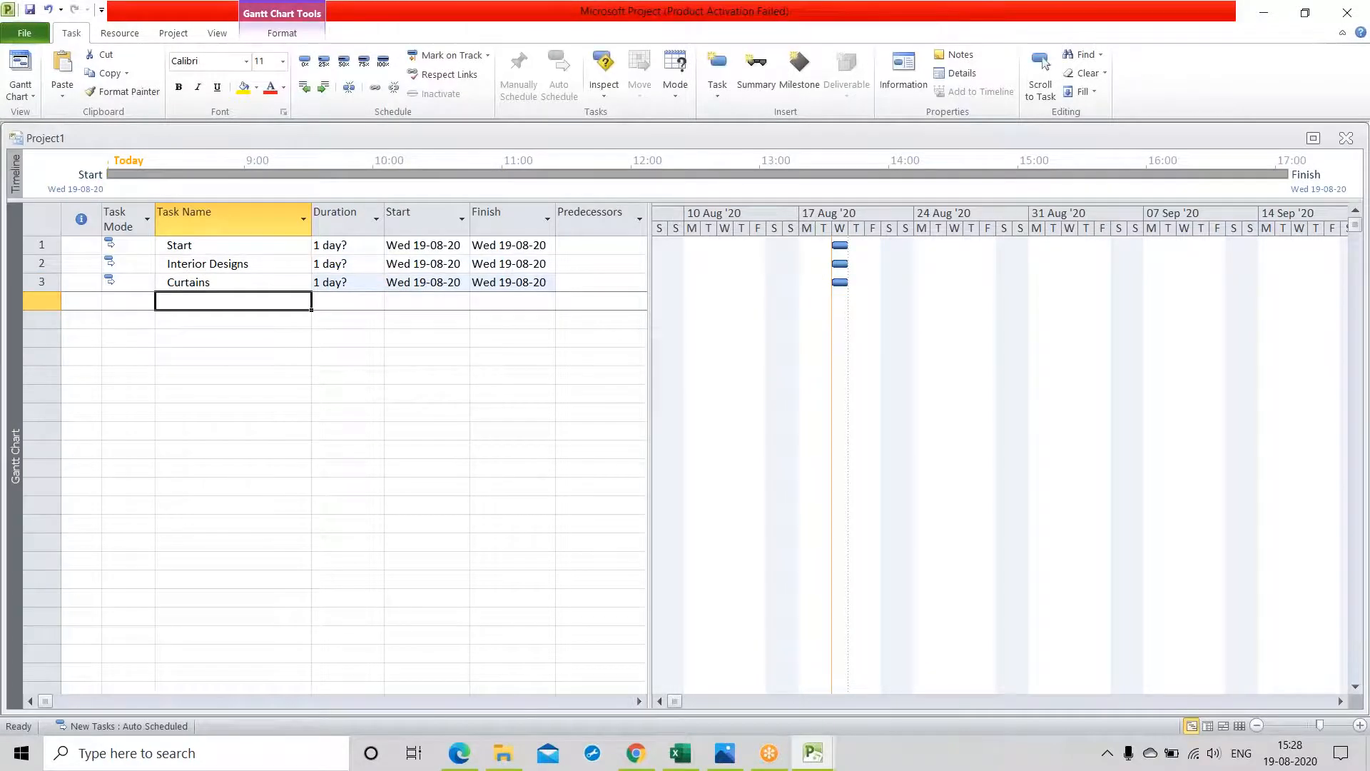
Add the tasks Doors and Windows below Curtains
type("Door")
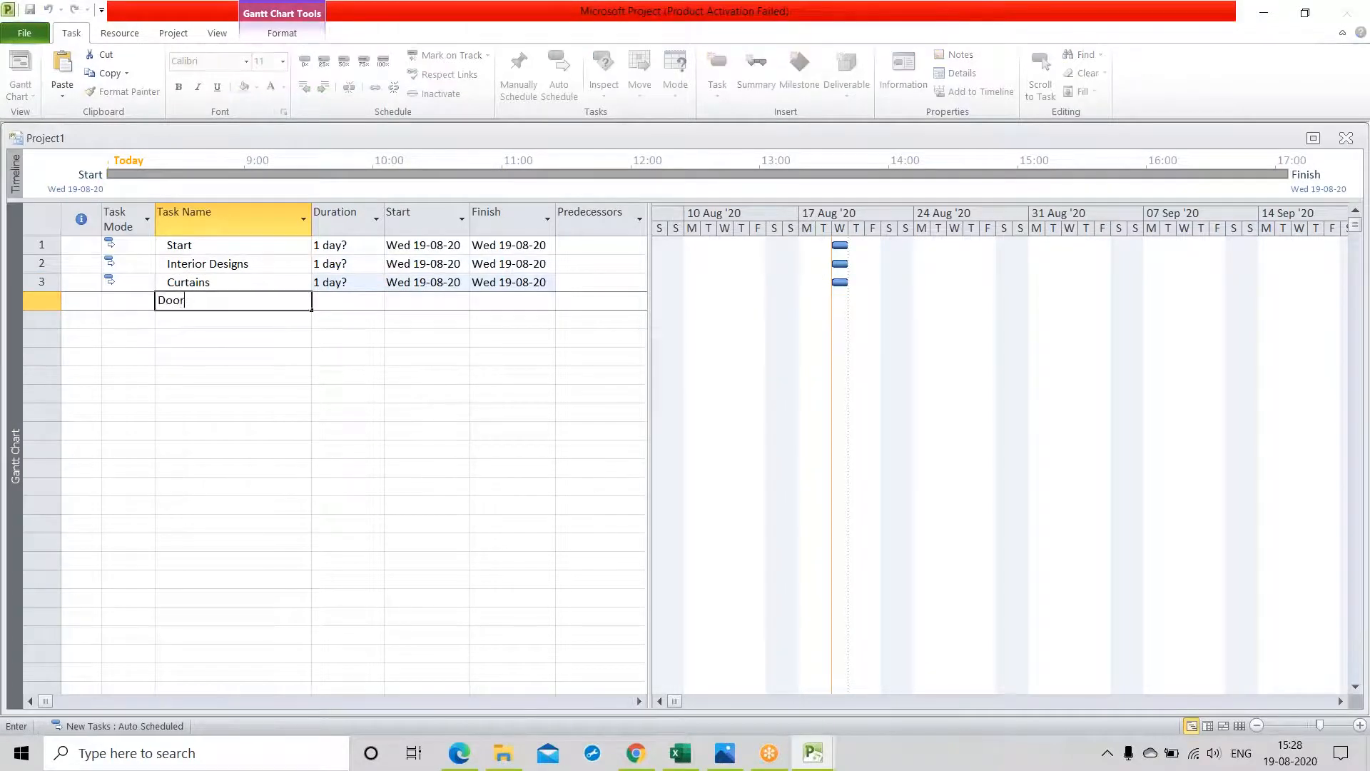
type("s")
key("Return")
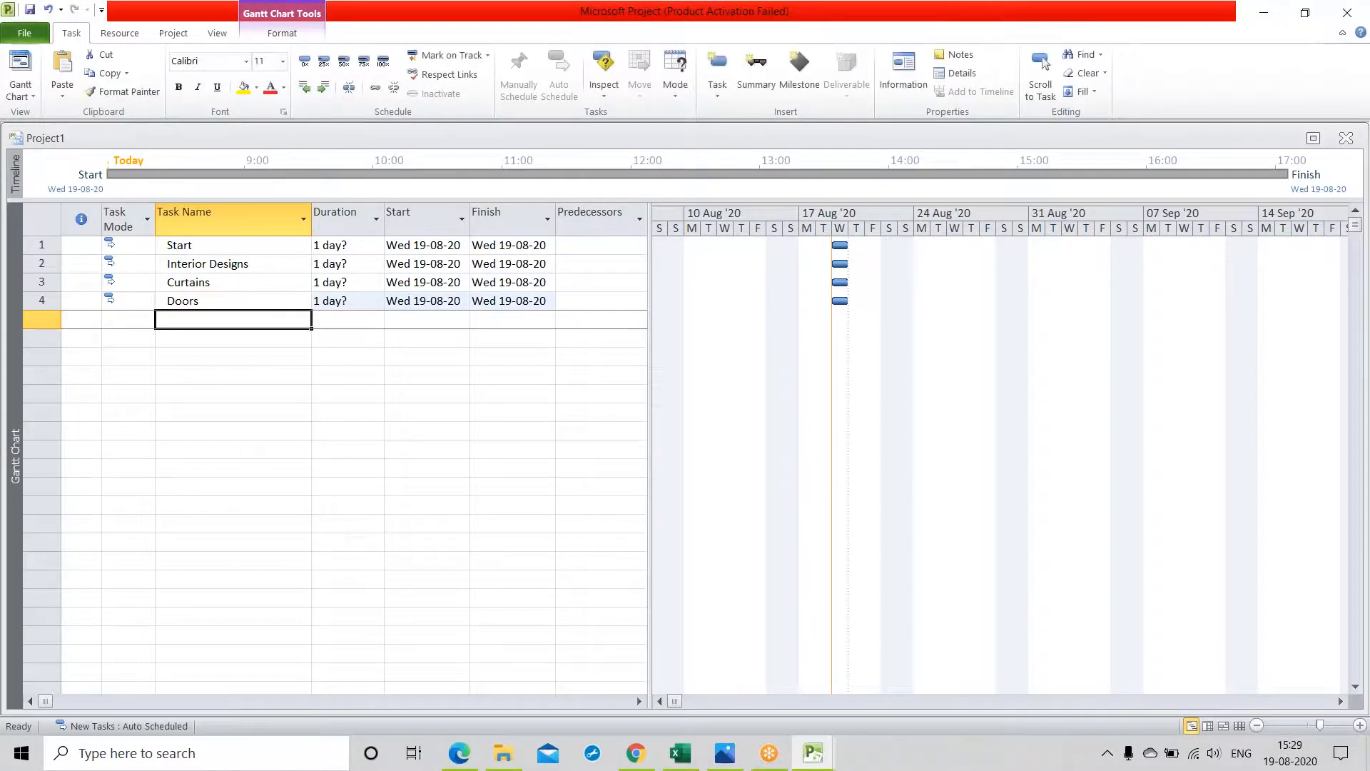
type("Wi")
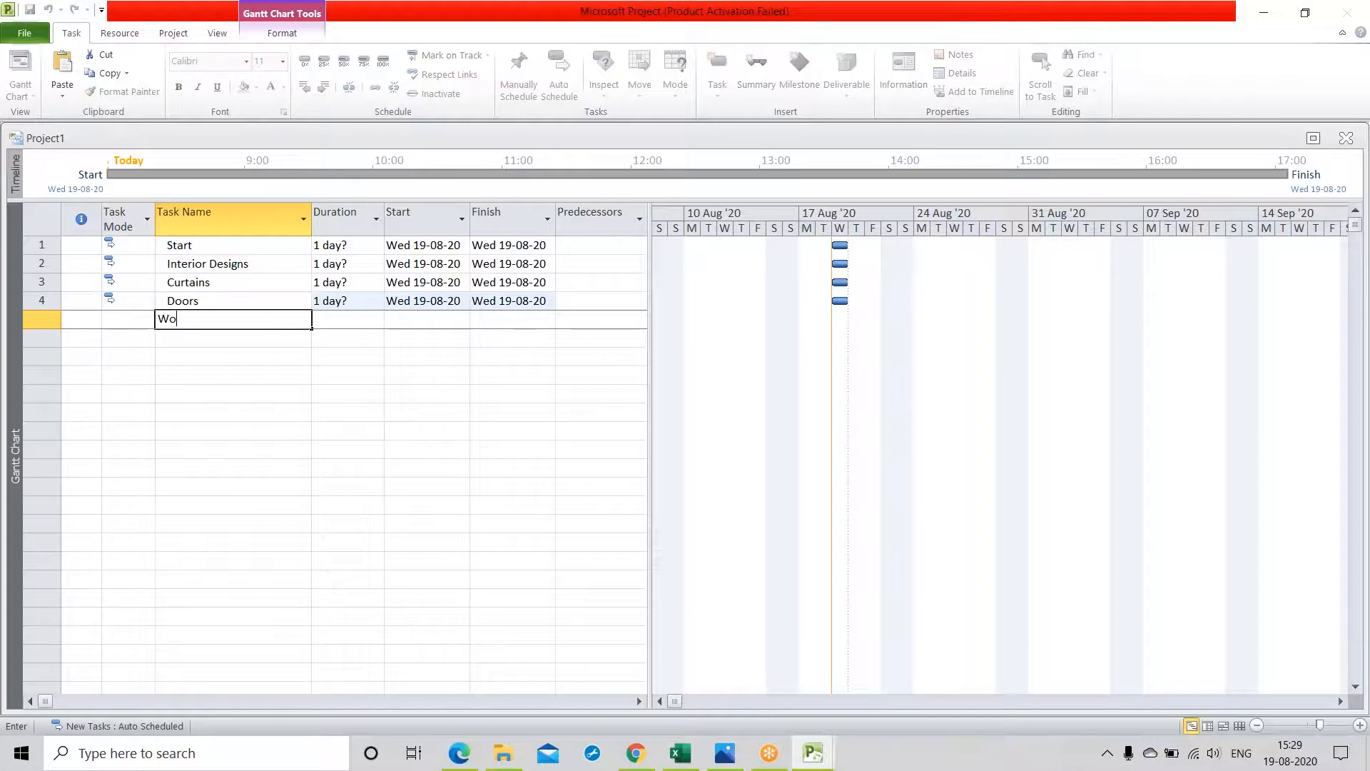
type("ndows")
key("Return")
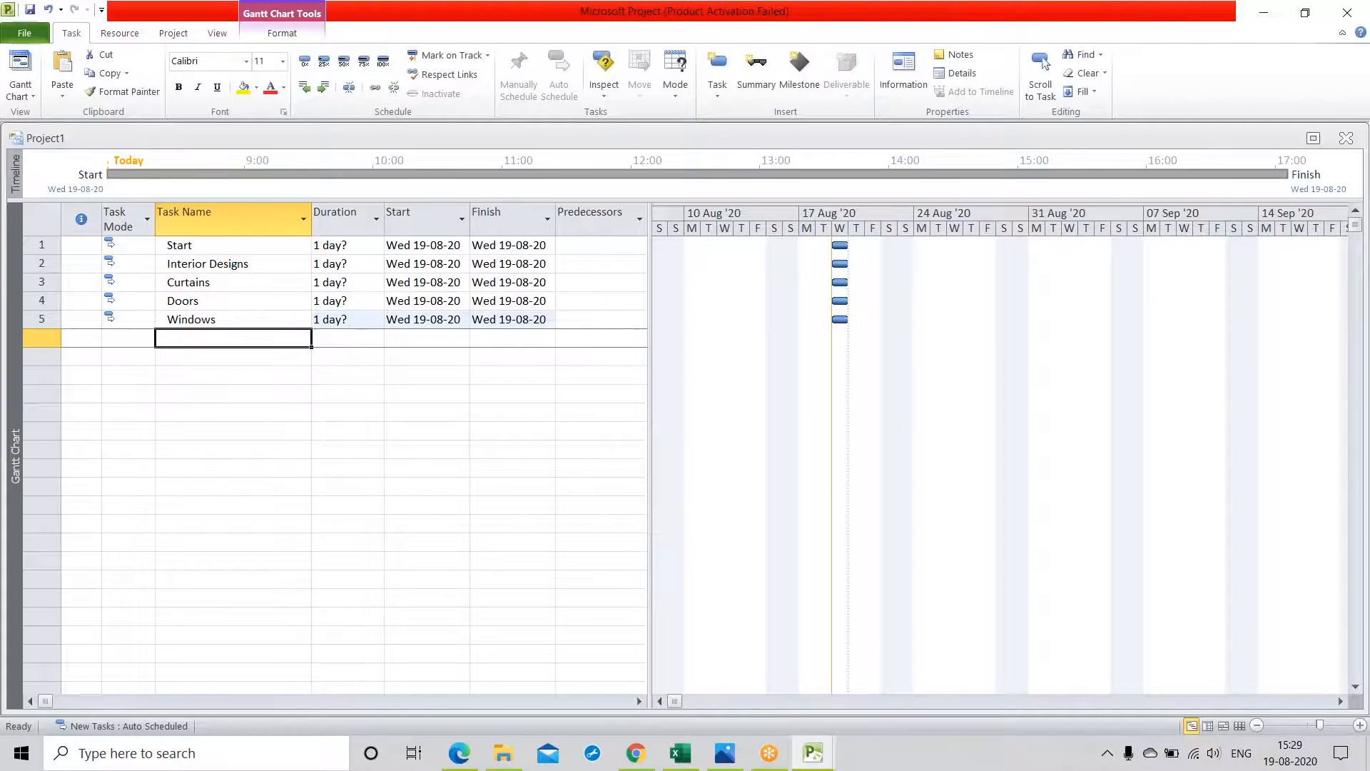
Add the tasks Furniture Item and Lightings below Windows
type("Fur")
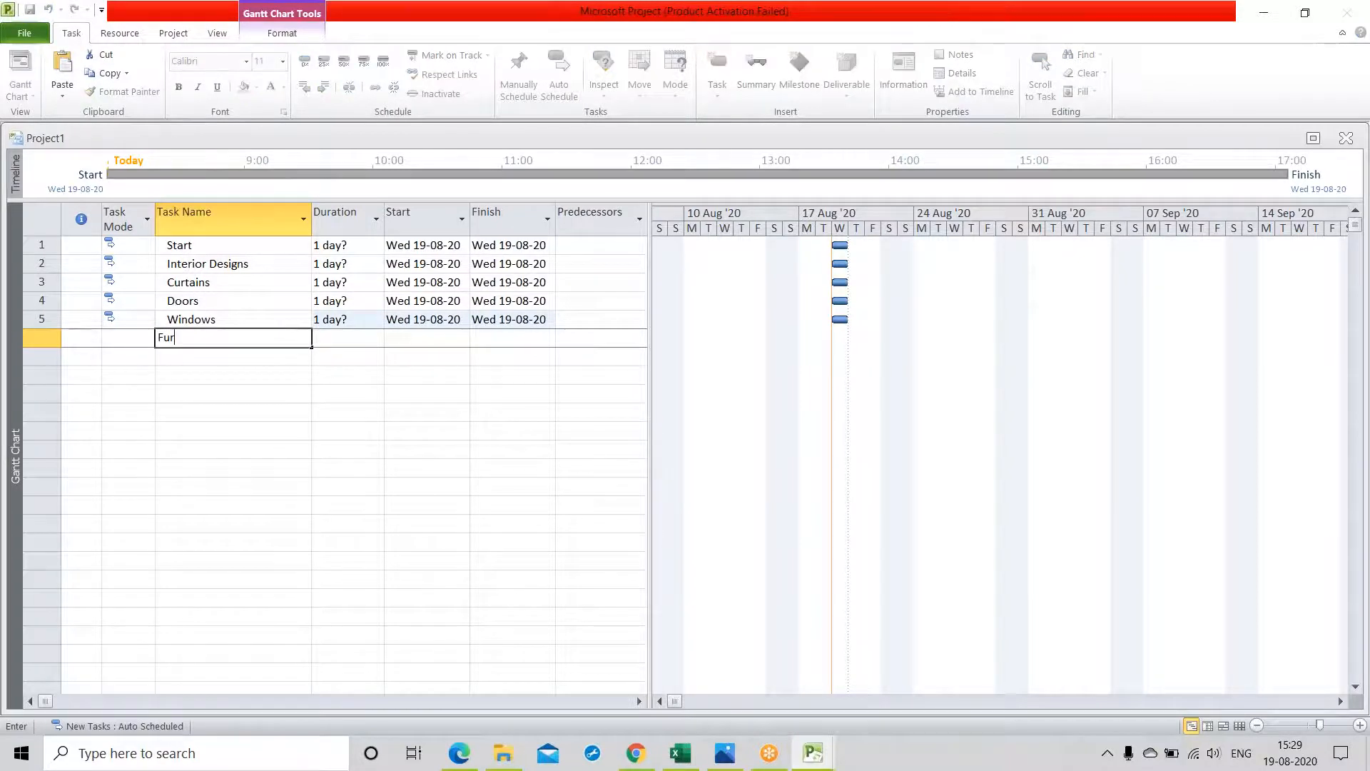
type("niture Item")
key("Return")
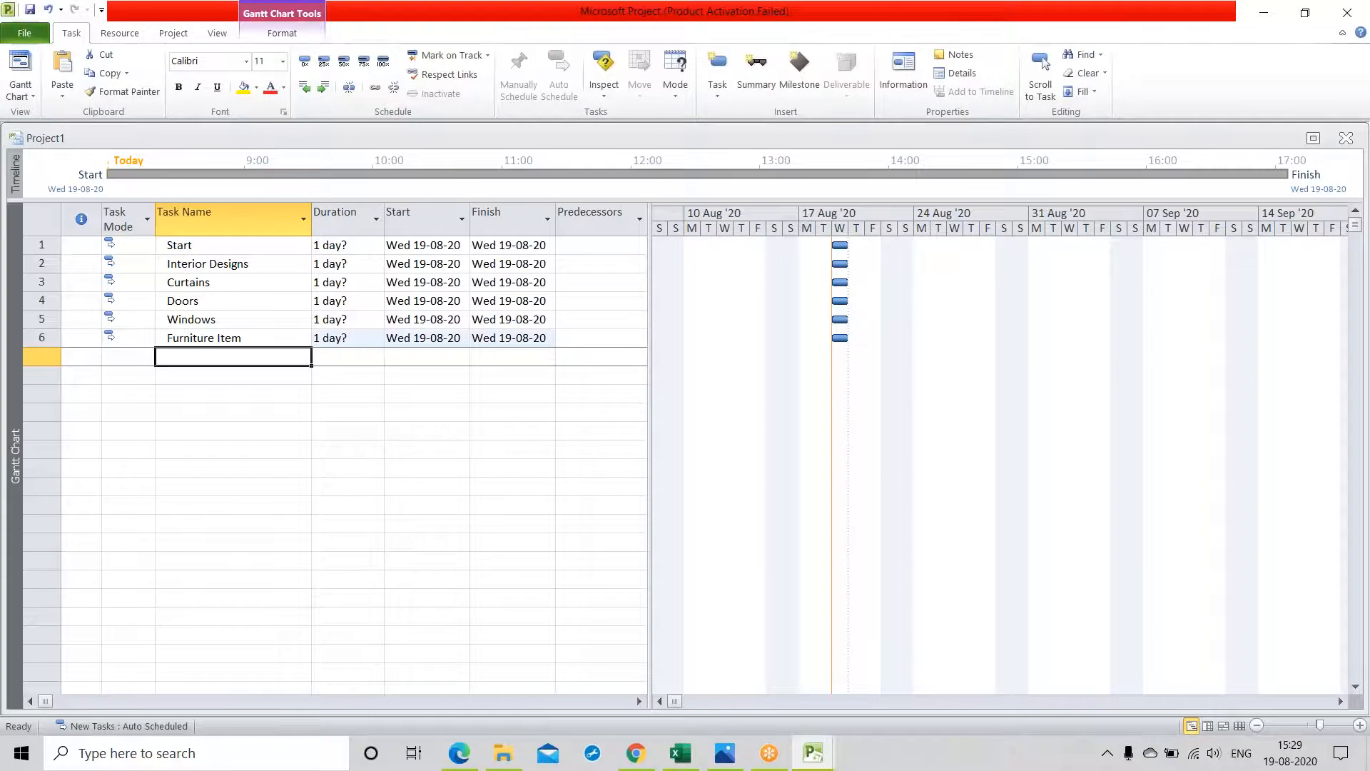
type("Li")
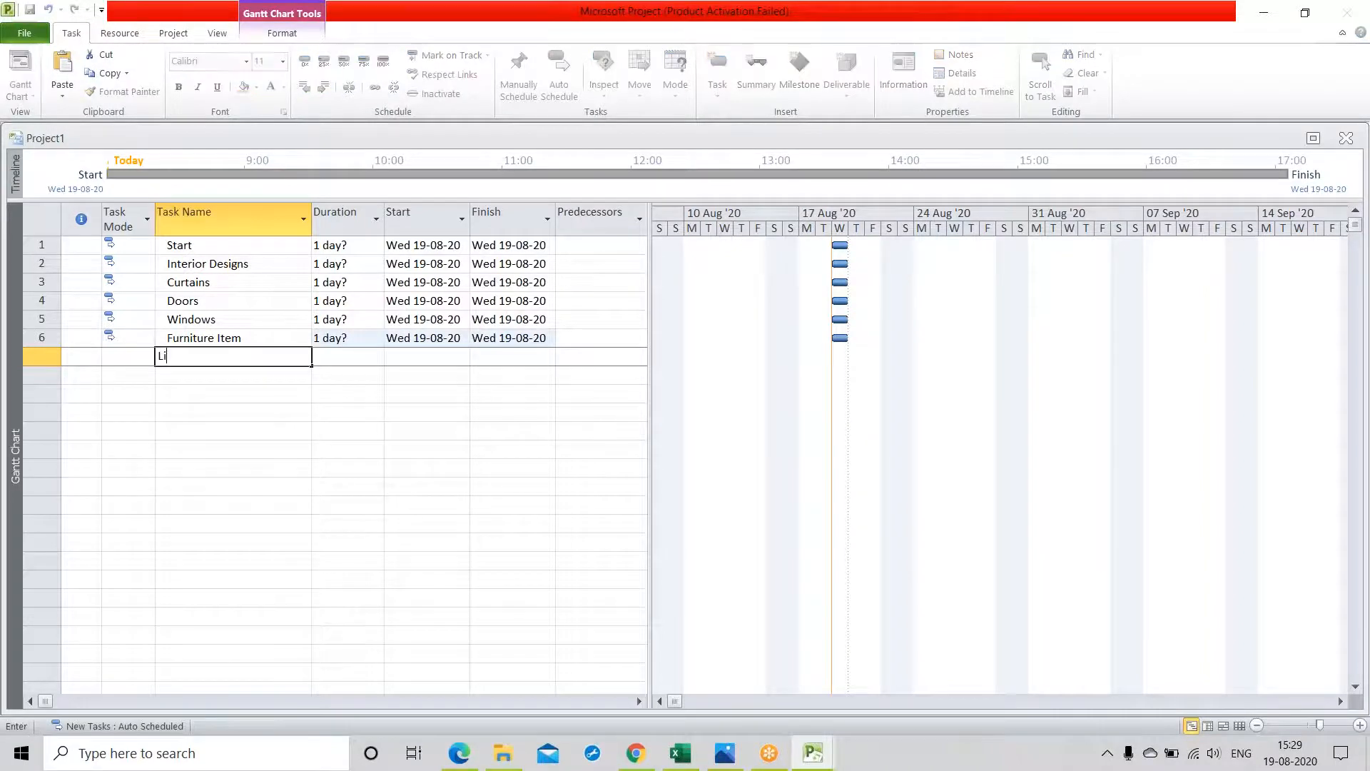
type("ghtings")
key("Return")
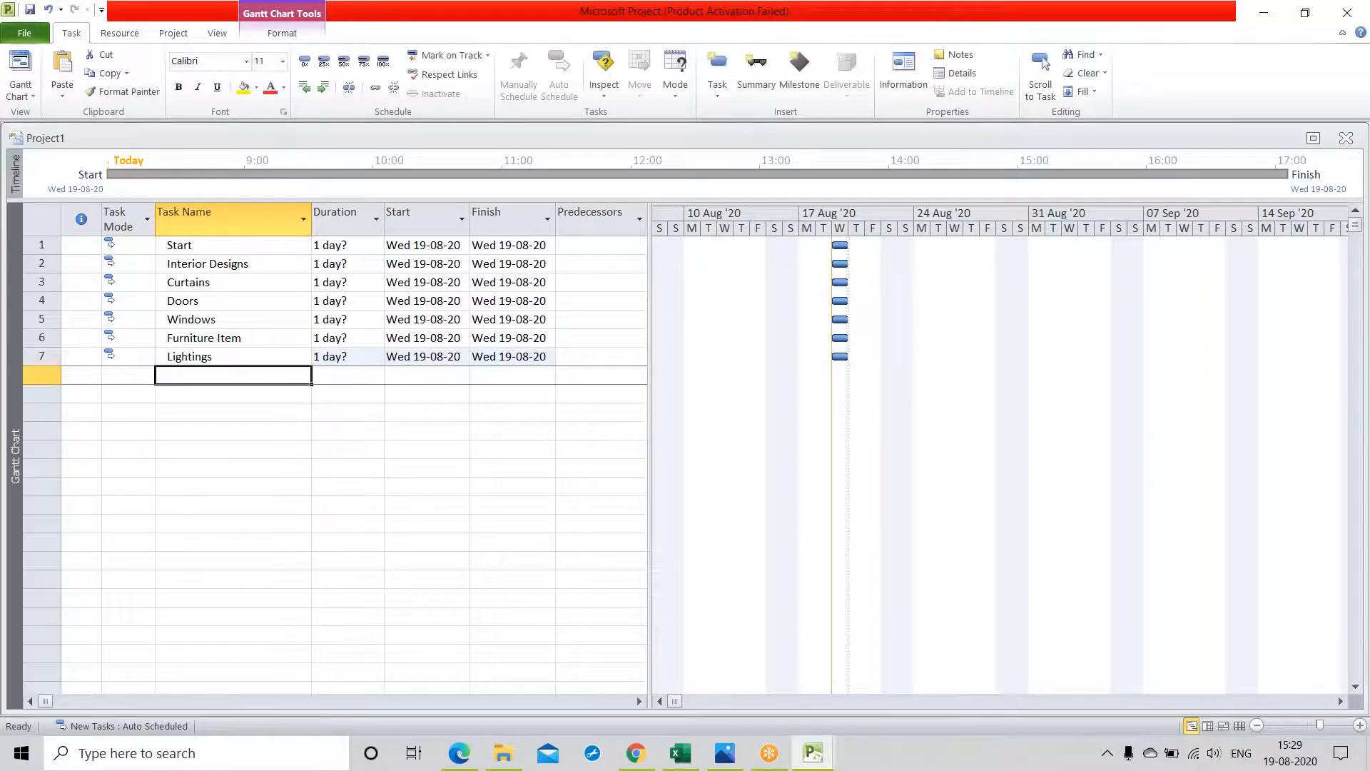
Add the task Gates below Lightings
type("Gtaes")
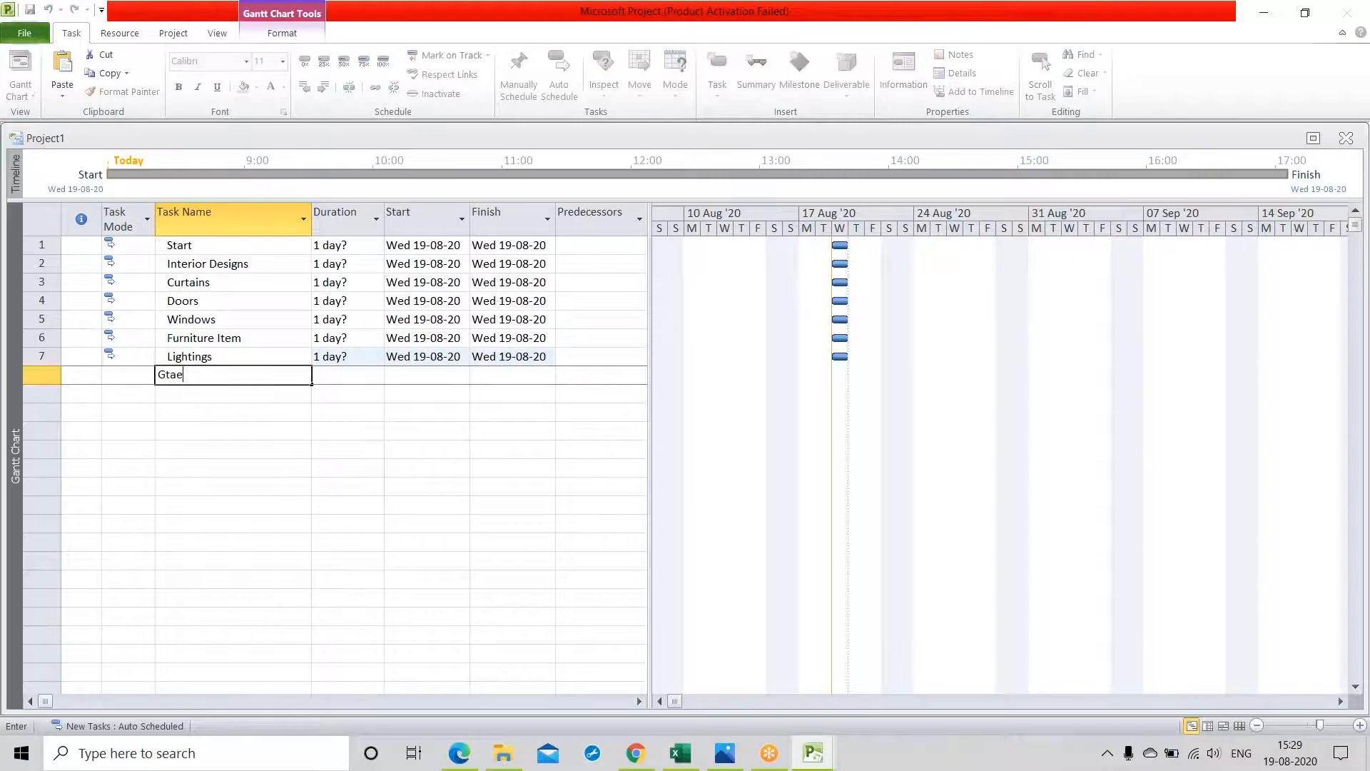
key("BackSpace")
key("BackSpace")
key("BackSpace")
key("BackSpace")
type("ates")
key("Return")
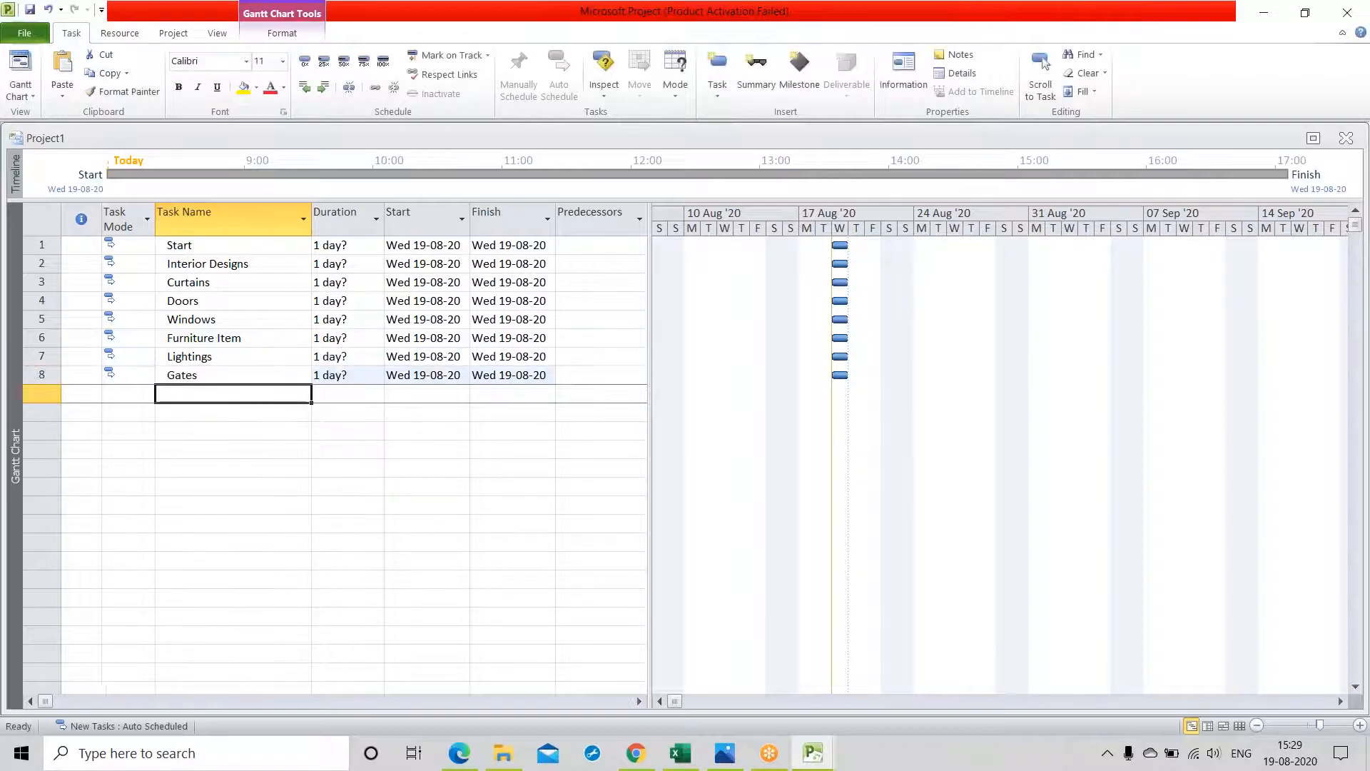
Add the tasks Paints, Tiles and End to complete the activity list
type("Pain")
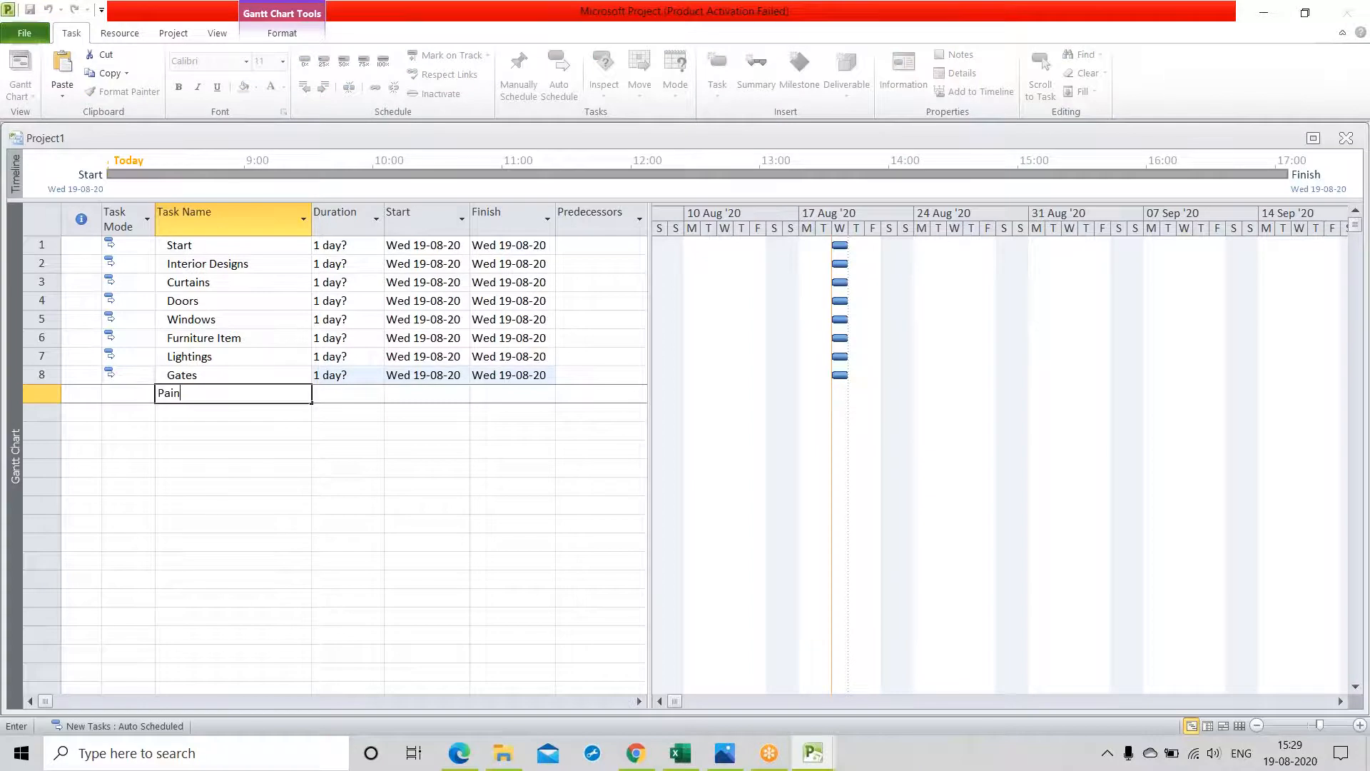
type("ts")
key("Return")
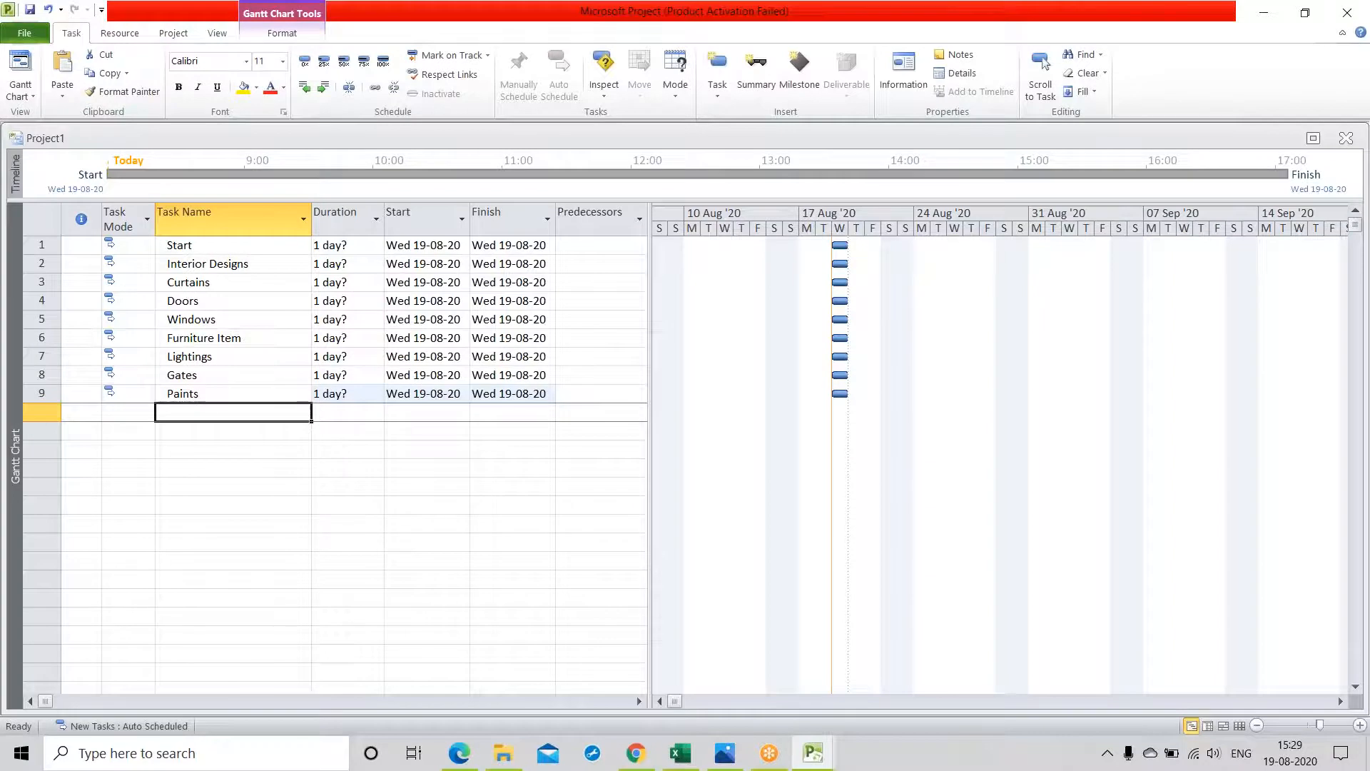
type("Tiles")
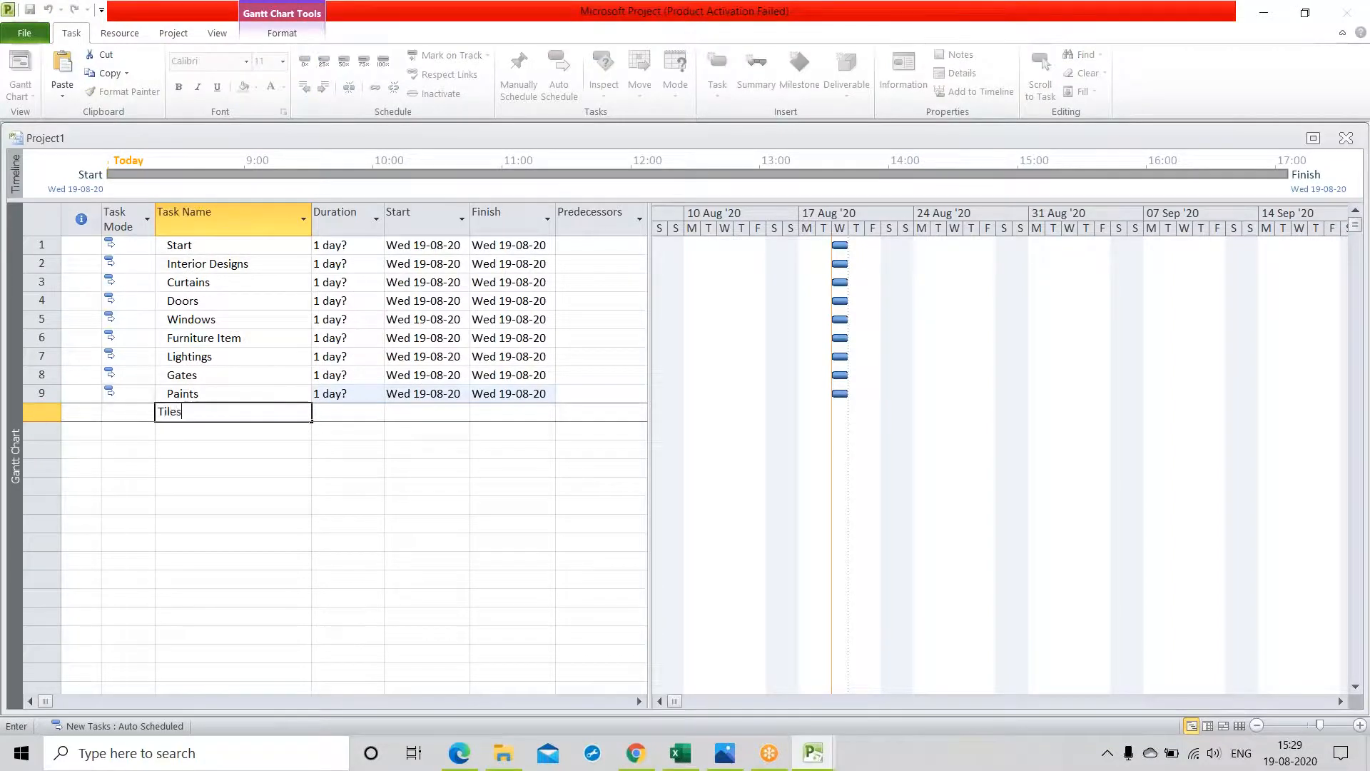
key("Return")
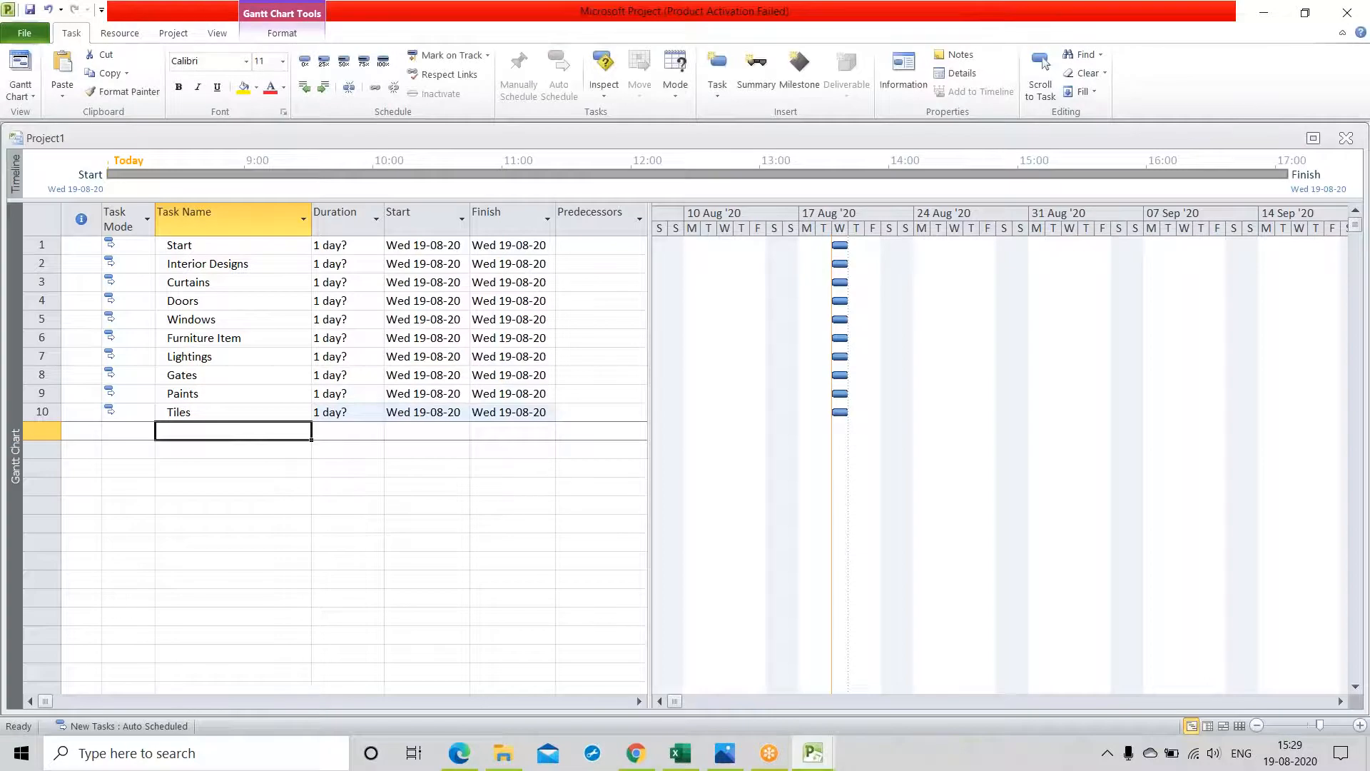
type("End")
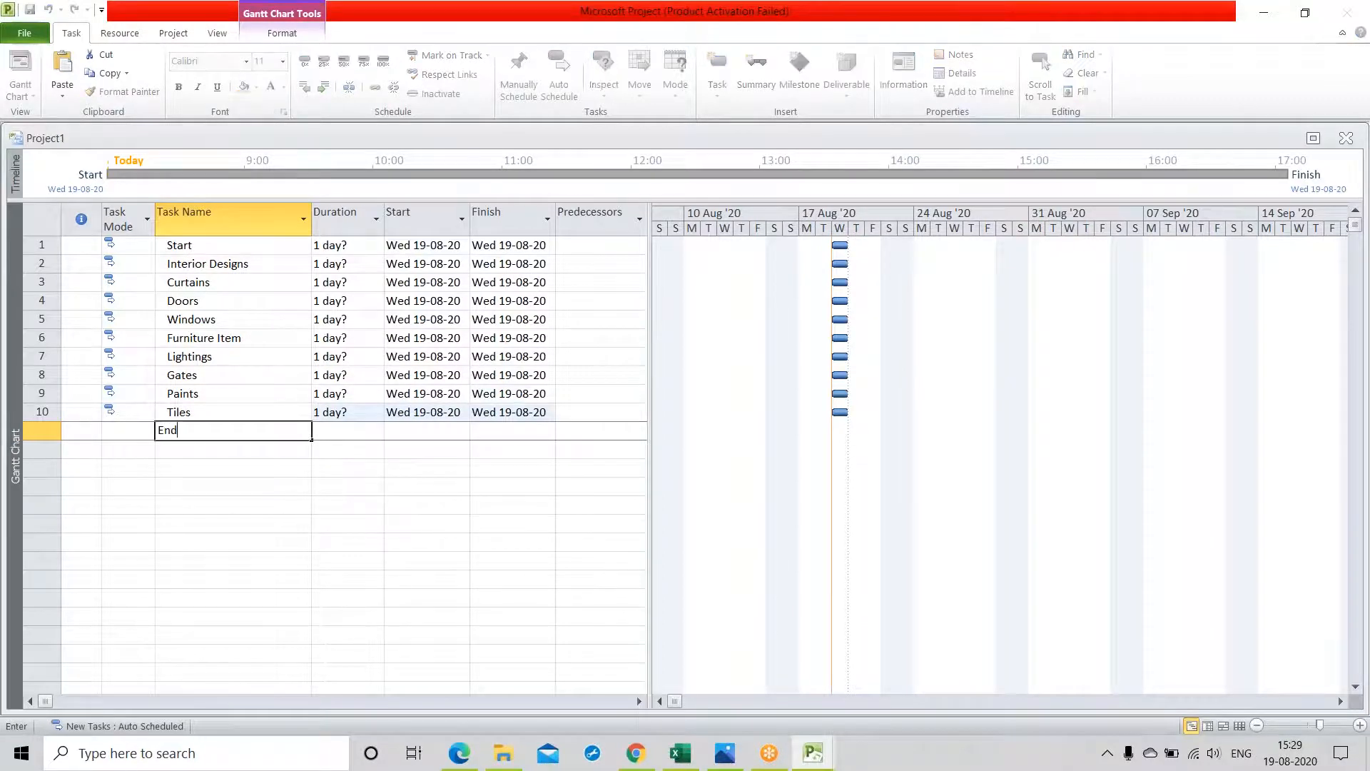
key("Tab")
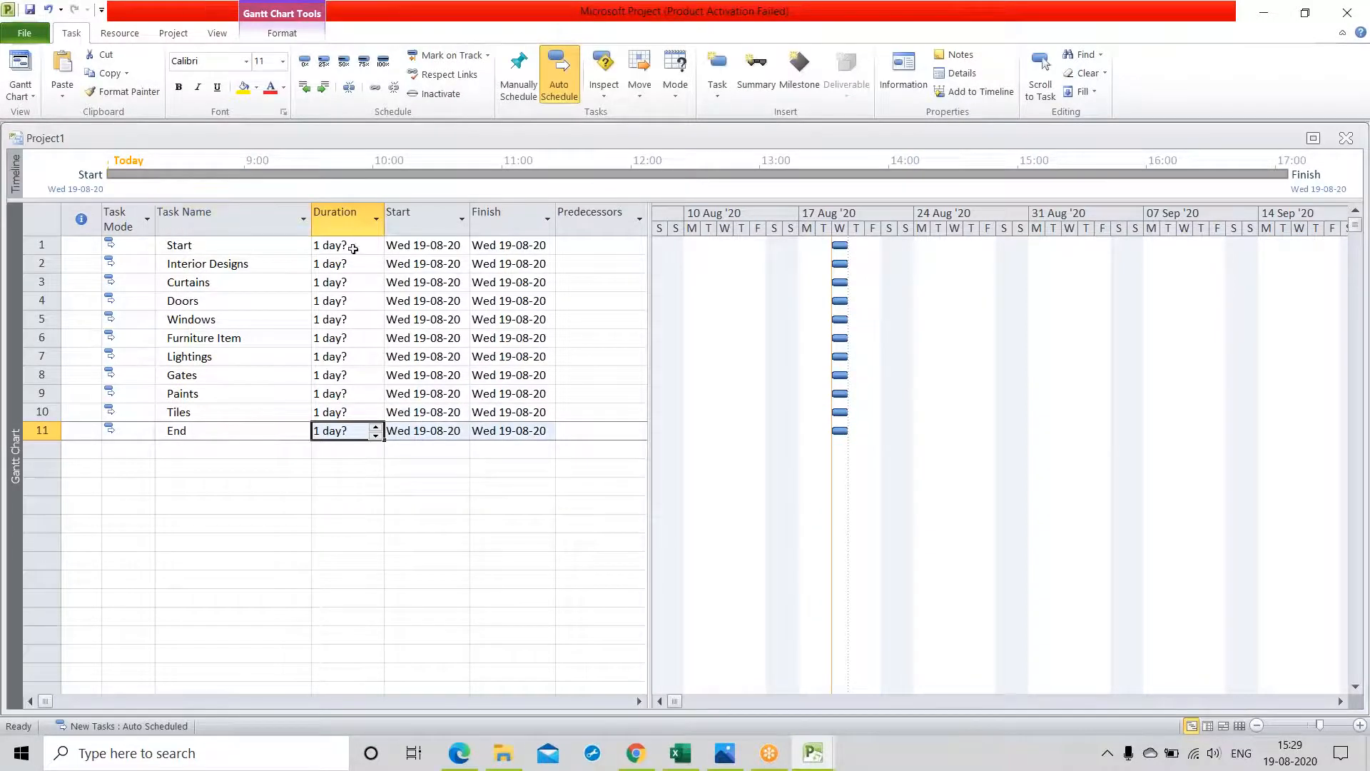
Set the duration of Start to 0 days and of Interior Designs to 5 days
left_click(352, 249)
key("Return")
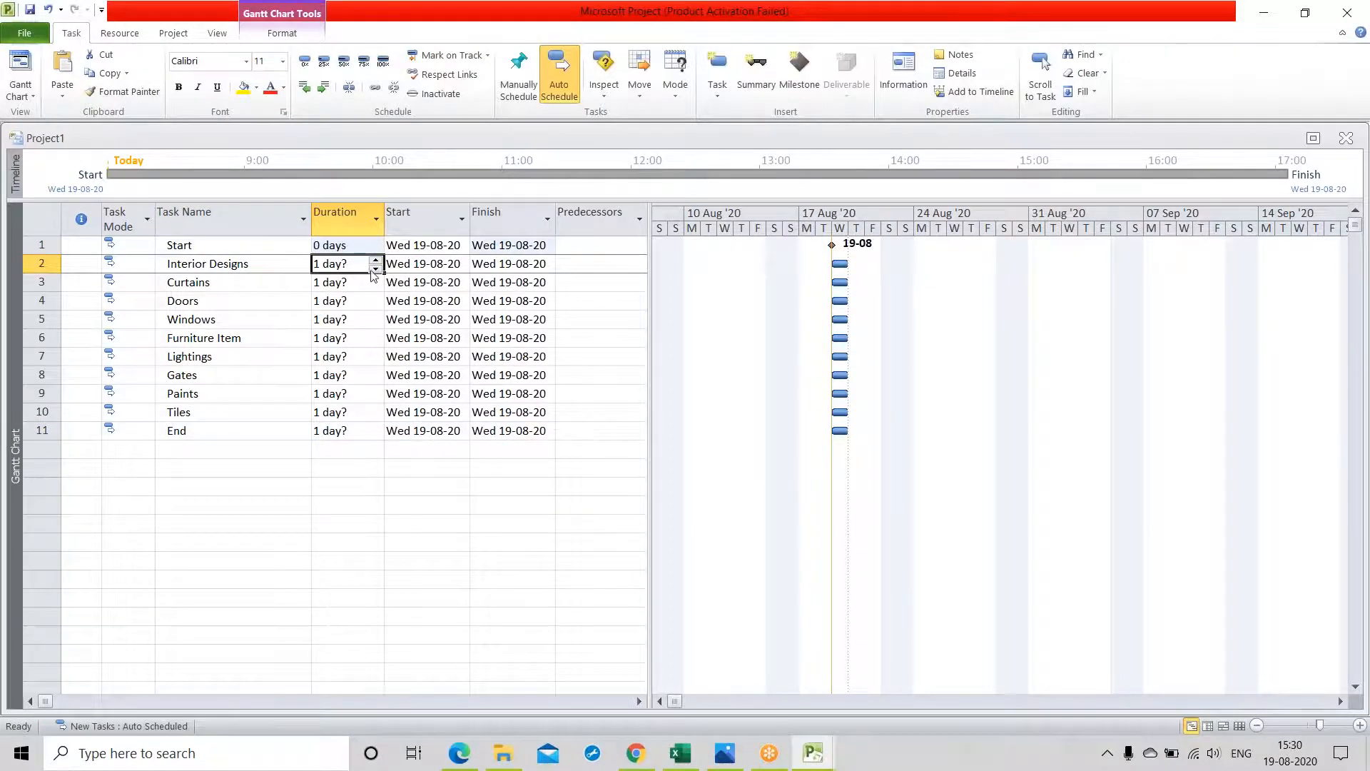
left_click(376, 268)
left_click(376, 259)
left_click(375, 260)
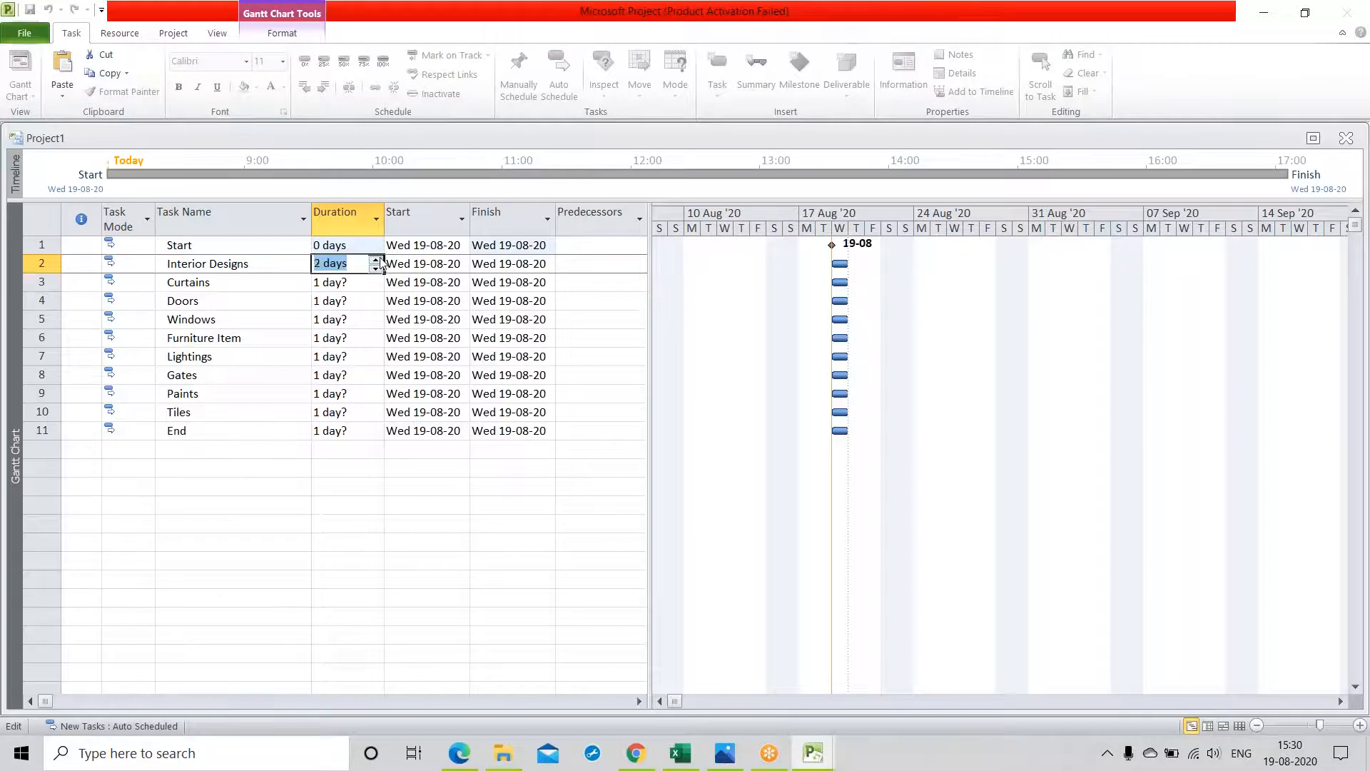
left_click(375, 260)
left_click(364, 284)
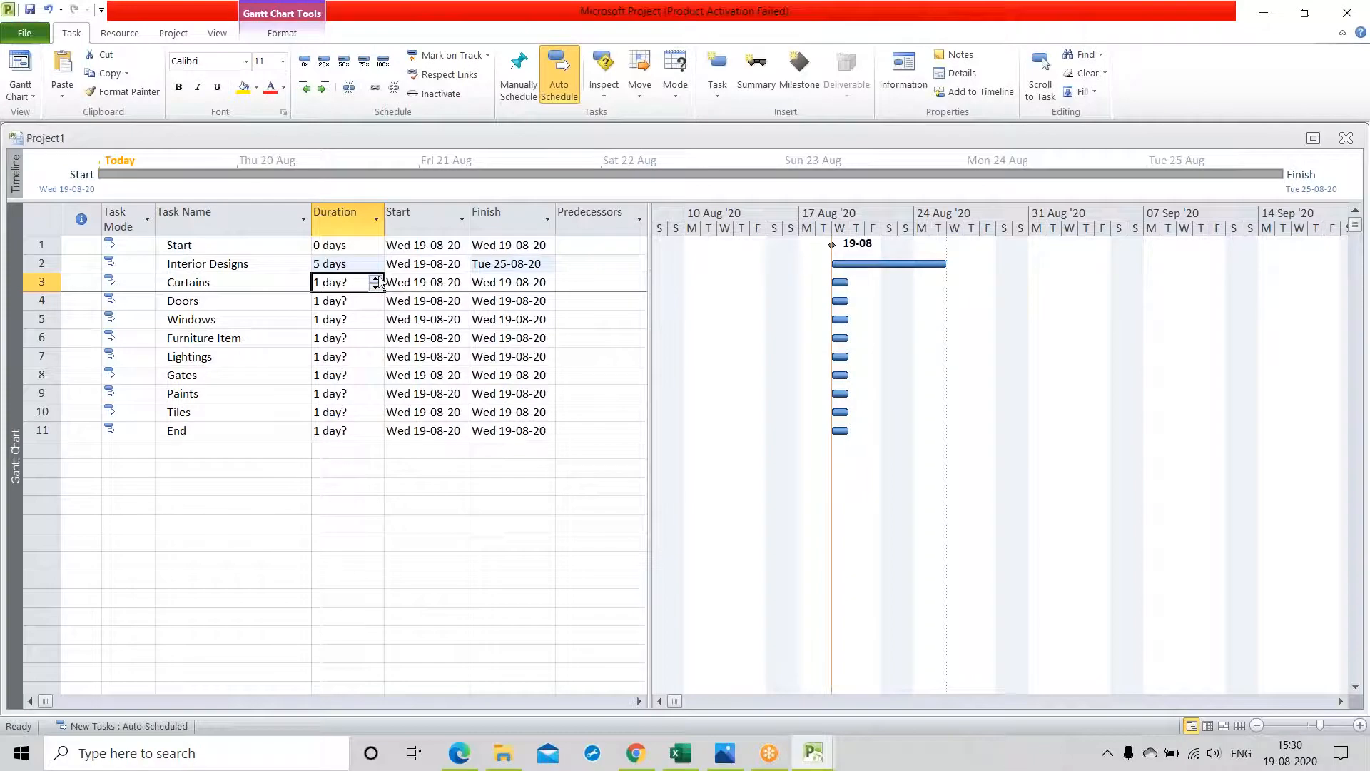
Set the duration of the Curtains task to 8 days
left_click(378, 277)
left_click(378, 277)
left_click(379, 277)
left_click(378, 277)
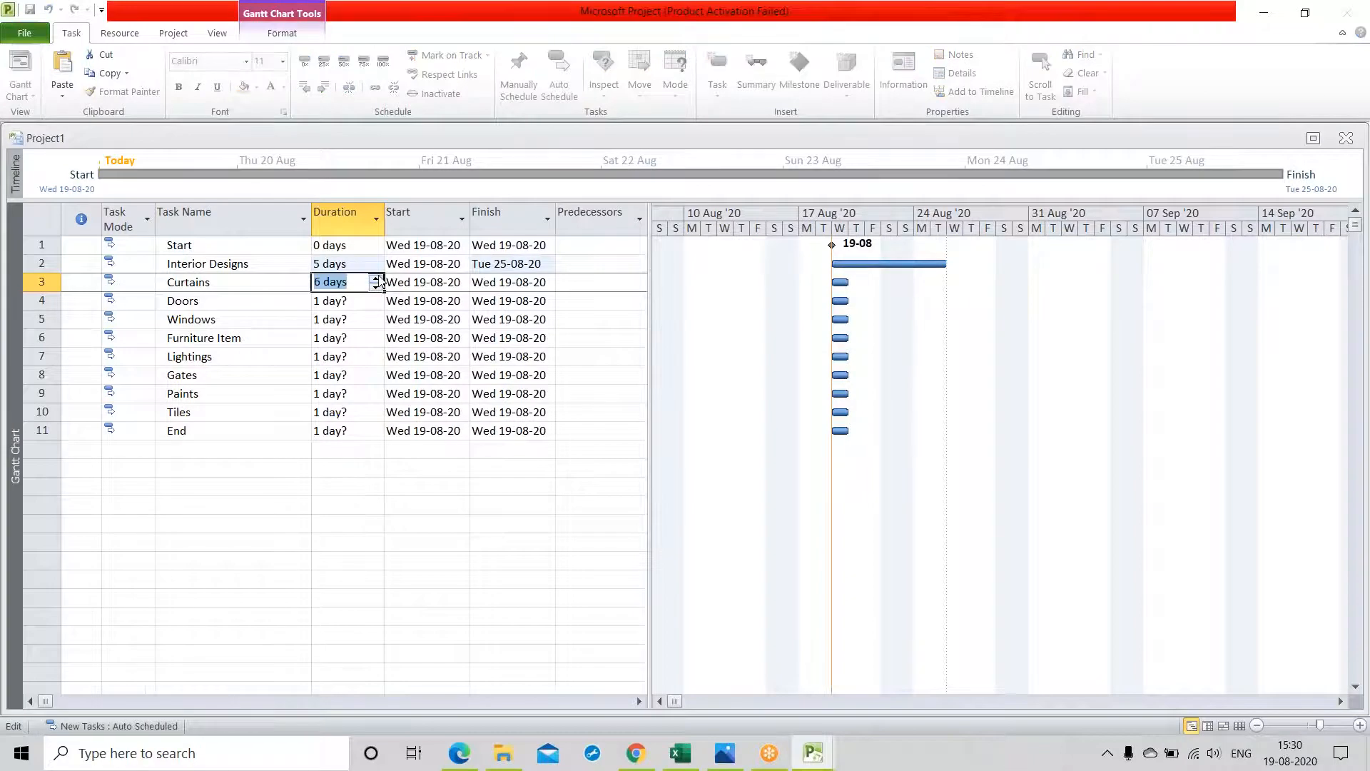
left_click(376, 278)
key("Return")
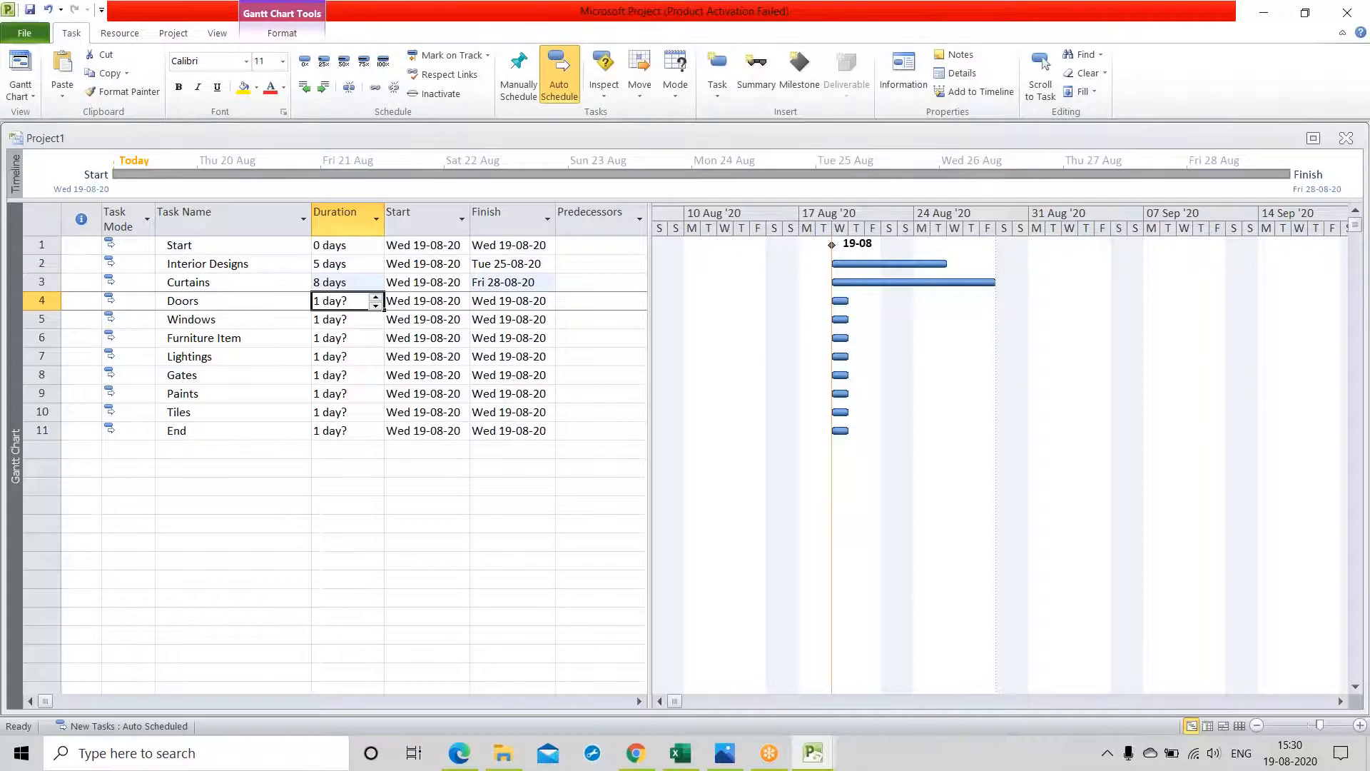
Set the duration of the Doors task to 5 days
left_click(375, 297)
left_click(375, 296)
left_click(374, 296)
left_click(375, 296)
key("Return")
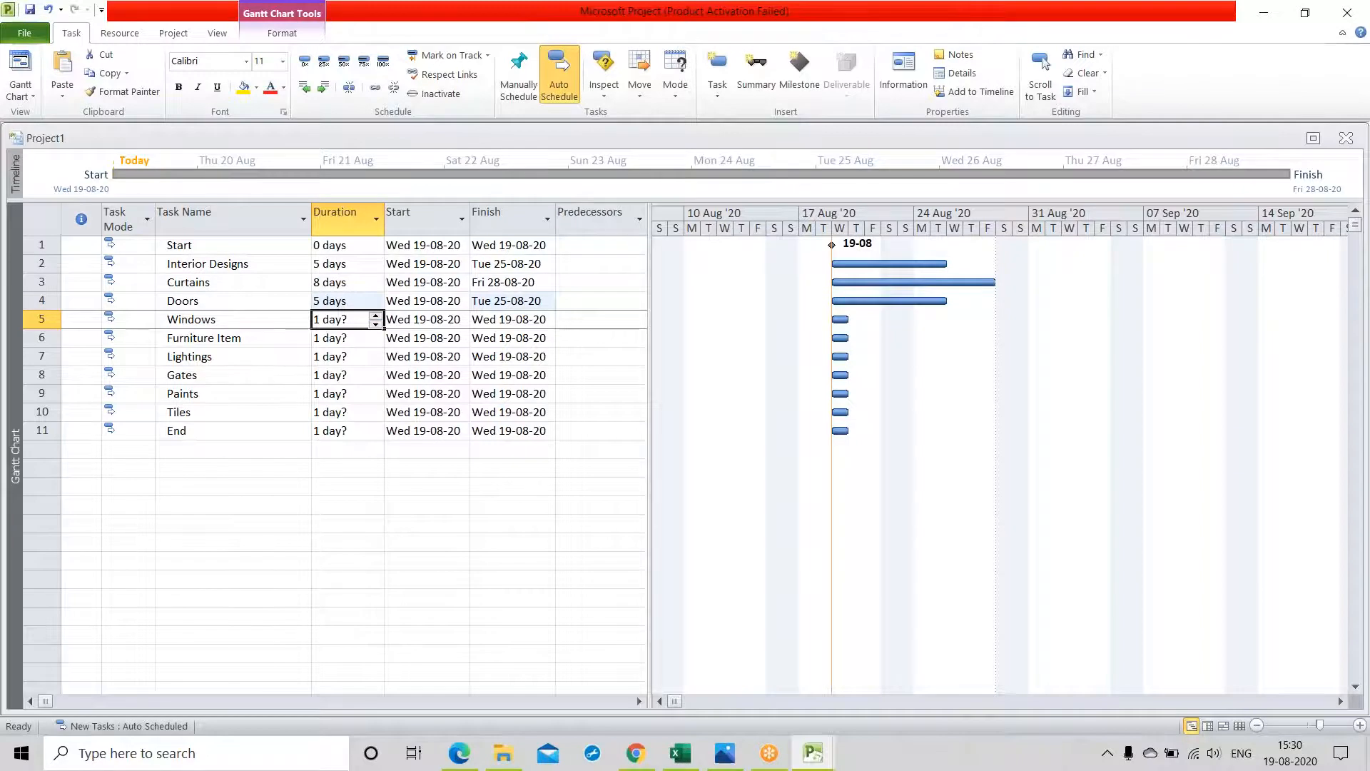
Set the duration of the Windows task to 6 days
left_click(376, 316)
left_click(376, 315)
left_click(376, 316)
left_click(376, 316)
left_click(376, 316)
key("Return")
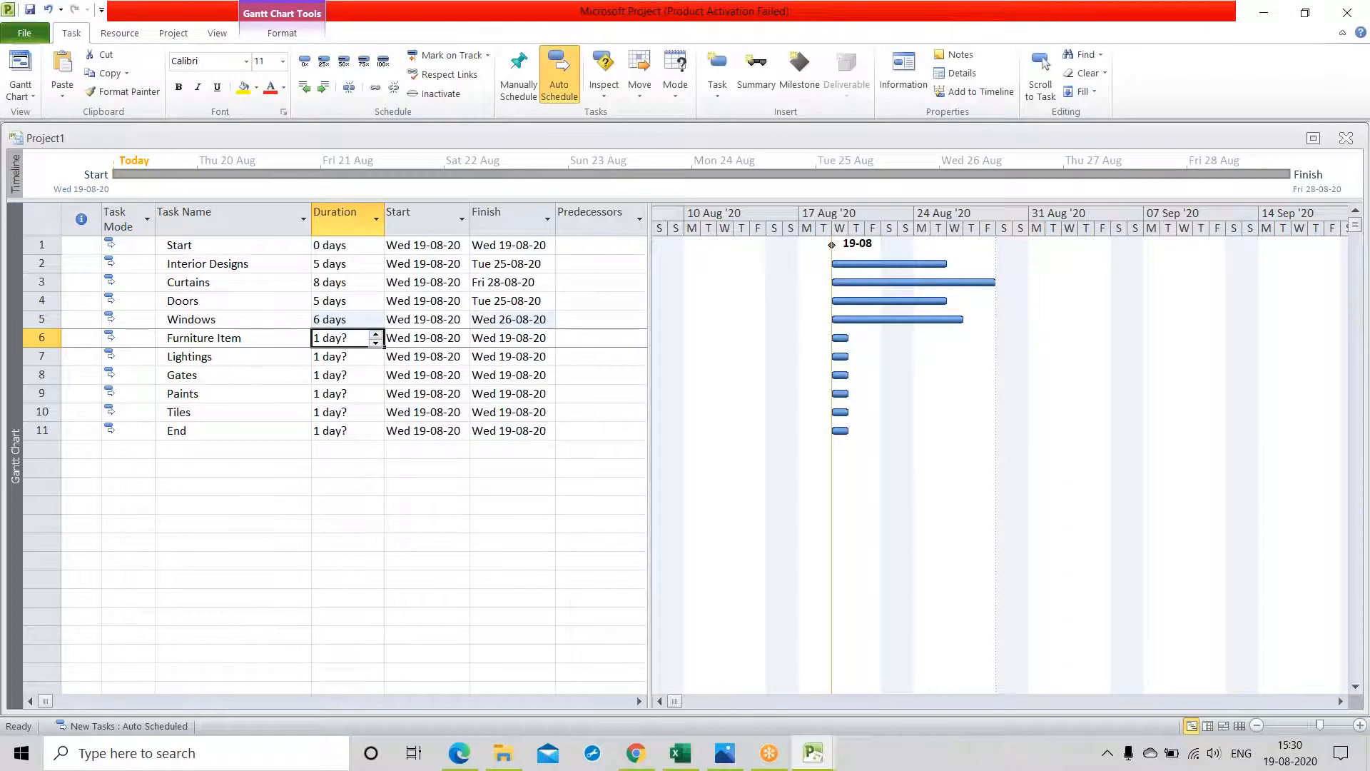
Set the duration of the Furniture Item task to 9 days
left_click(376, 334)
left_click(376, 334)
left_click(376, 334)
left_click(376, 334)
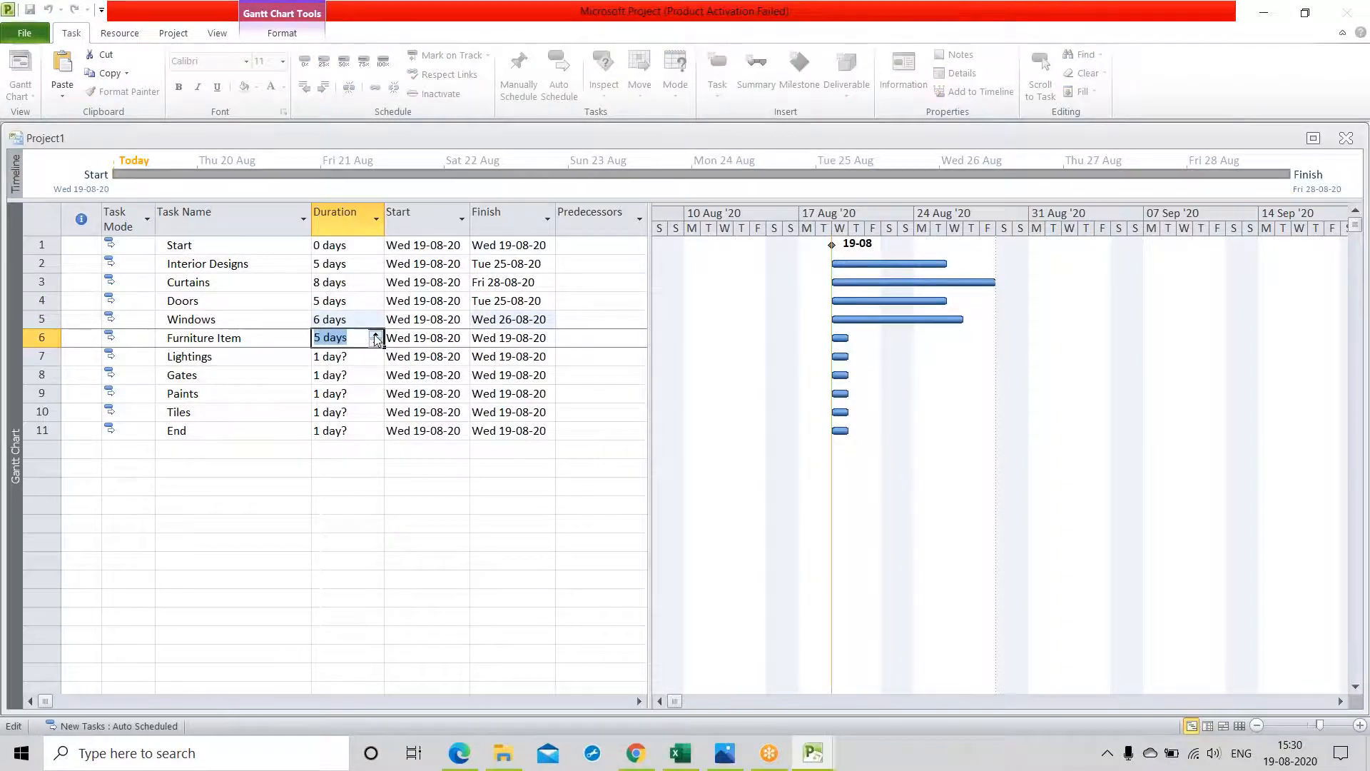
left_click(376, 335)
left_click(376, 335)
left_click(357, 358)
Set the duration of the Lightings task to 5 days
left_click(376, 353)
left_click(375, 352)
left_click(375, 353)
left_click(375, 353)
left_click(363, 375)
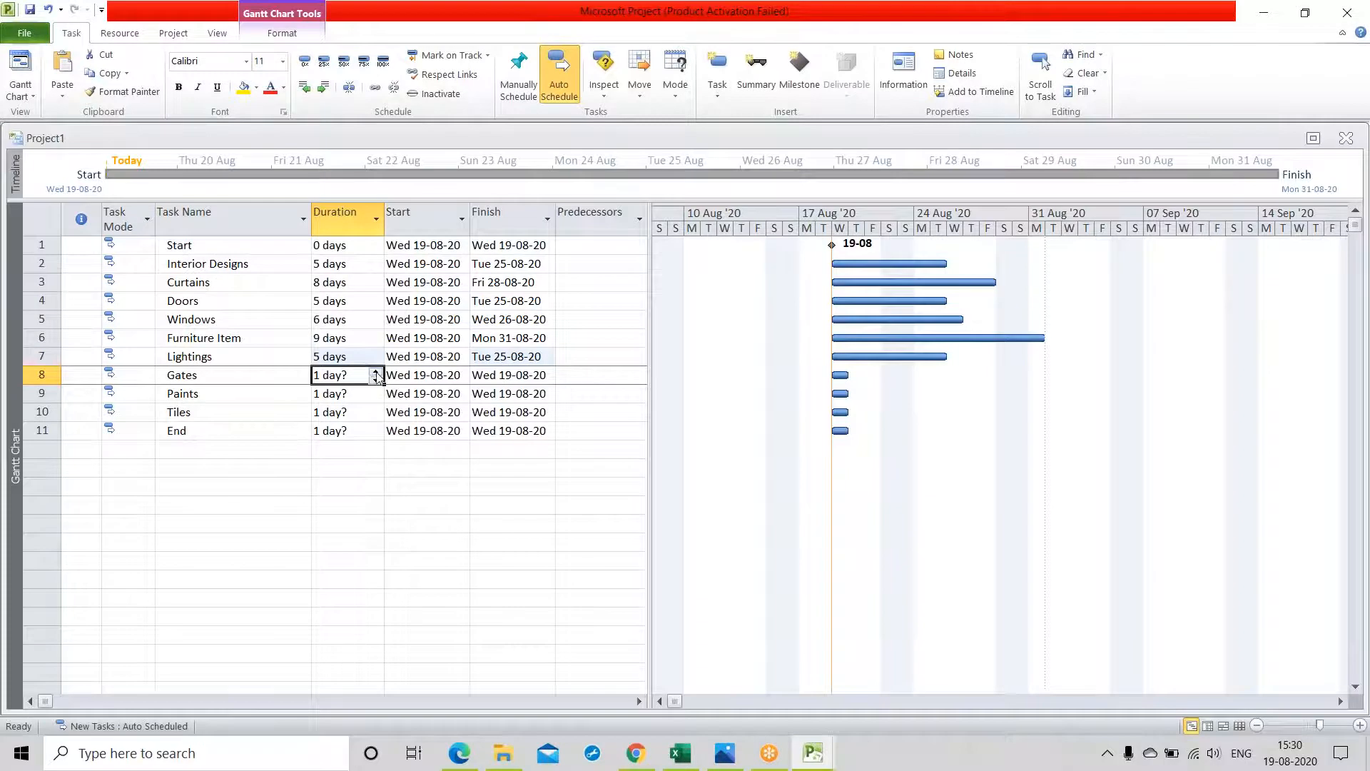
Set the duration of the Gates task to 8 days
left_click(375, 371)
left_click(375, 371)
left_click(375, 372)
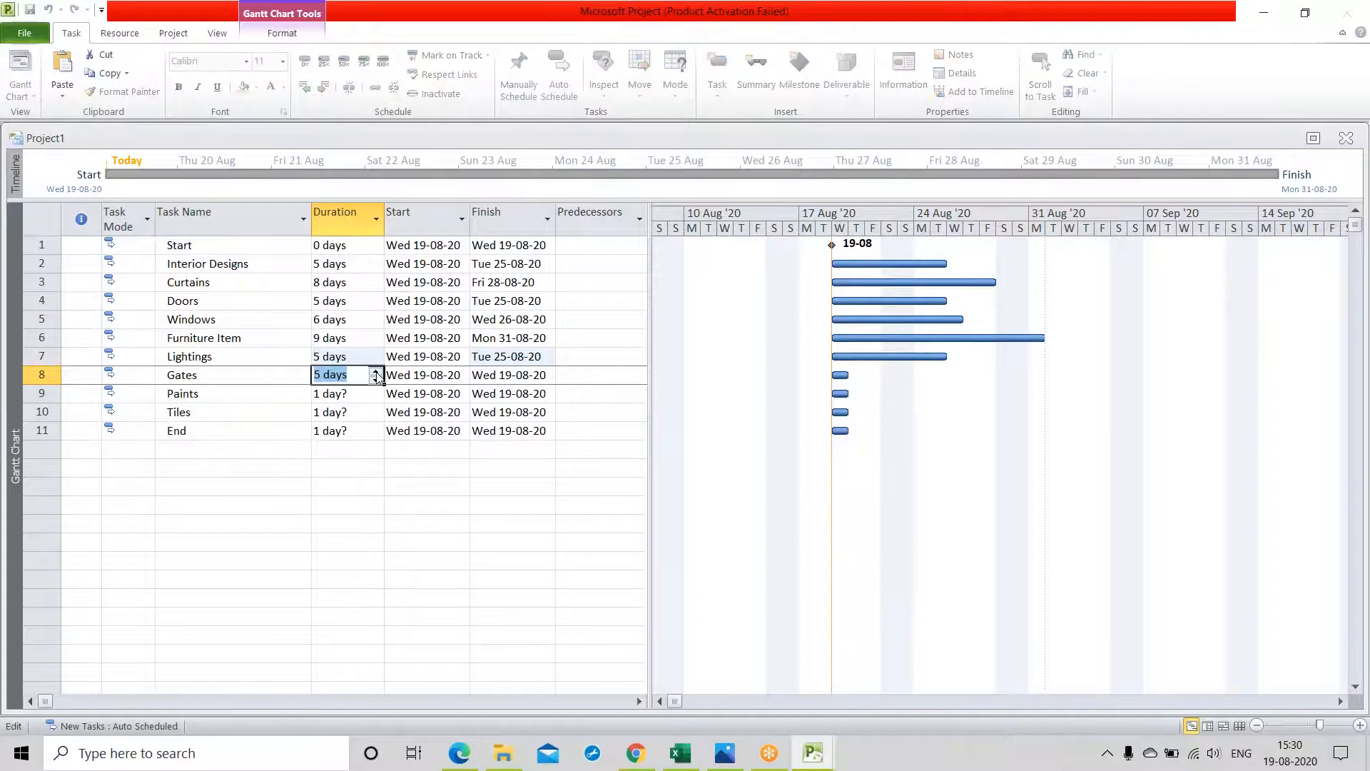
left_click(363, 395)
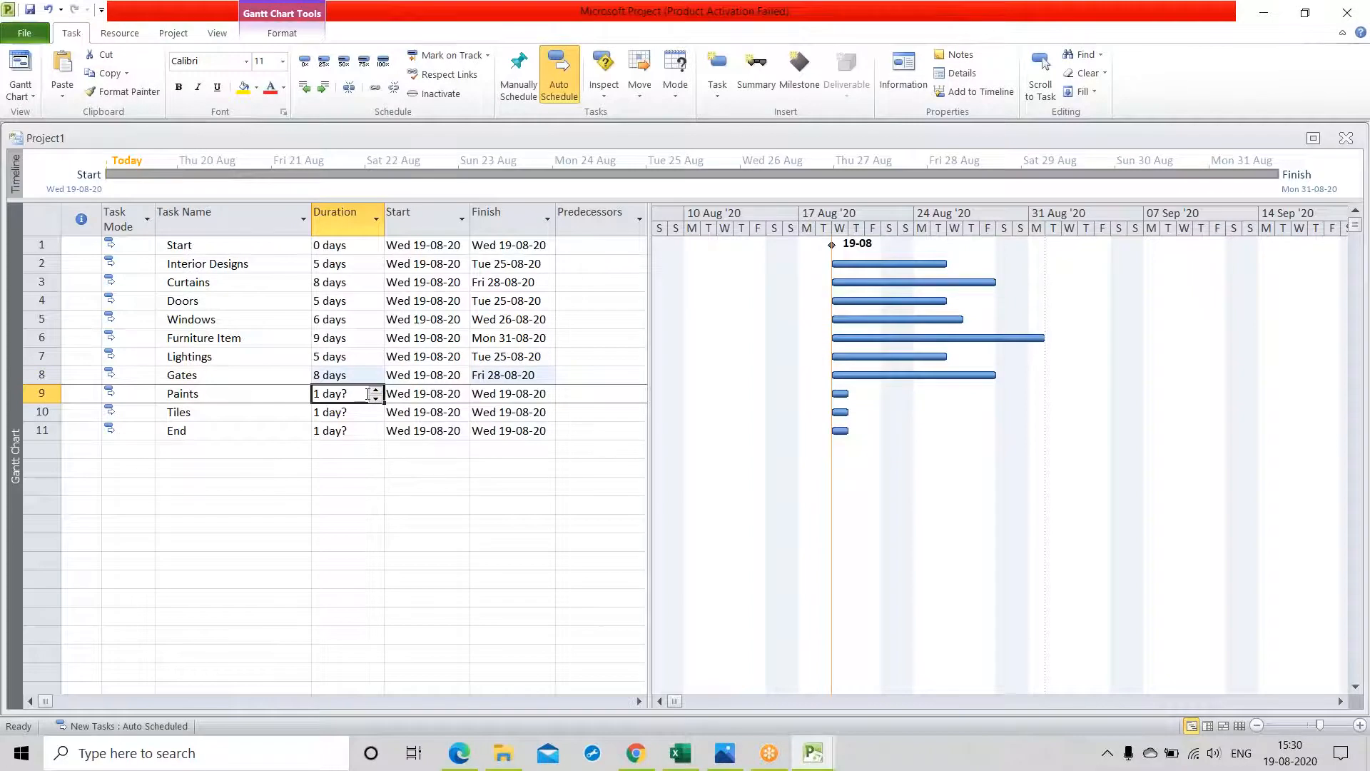
Set the duration of the Paints task to 20 days
left_click(376, 391)
left_click(376, 392)
left_click(376, 391)
left_click(376, 391)
left_click(376, 391)
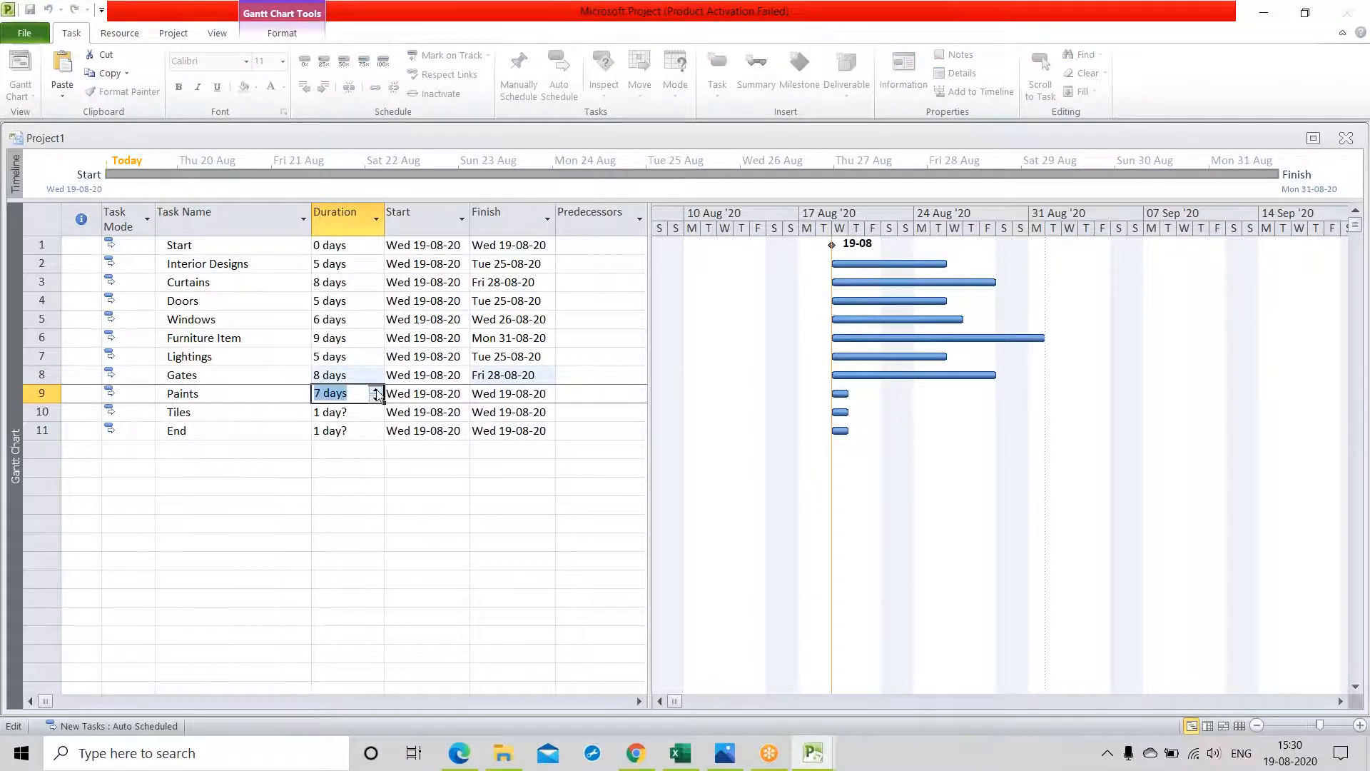
left_click(377, 391)
left_click(376, 391)
left_click(376, 391)
left_click(376, 391)
left_click(376, 391)
left_click(376, 391)
left_click(376, 391)
left_click(376, 391)
left_click(376, 391)
left_click(376, 391)
left_click(376, 391)
left_click(371, 413)
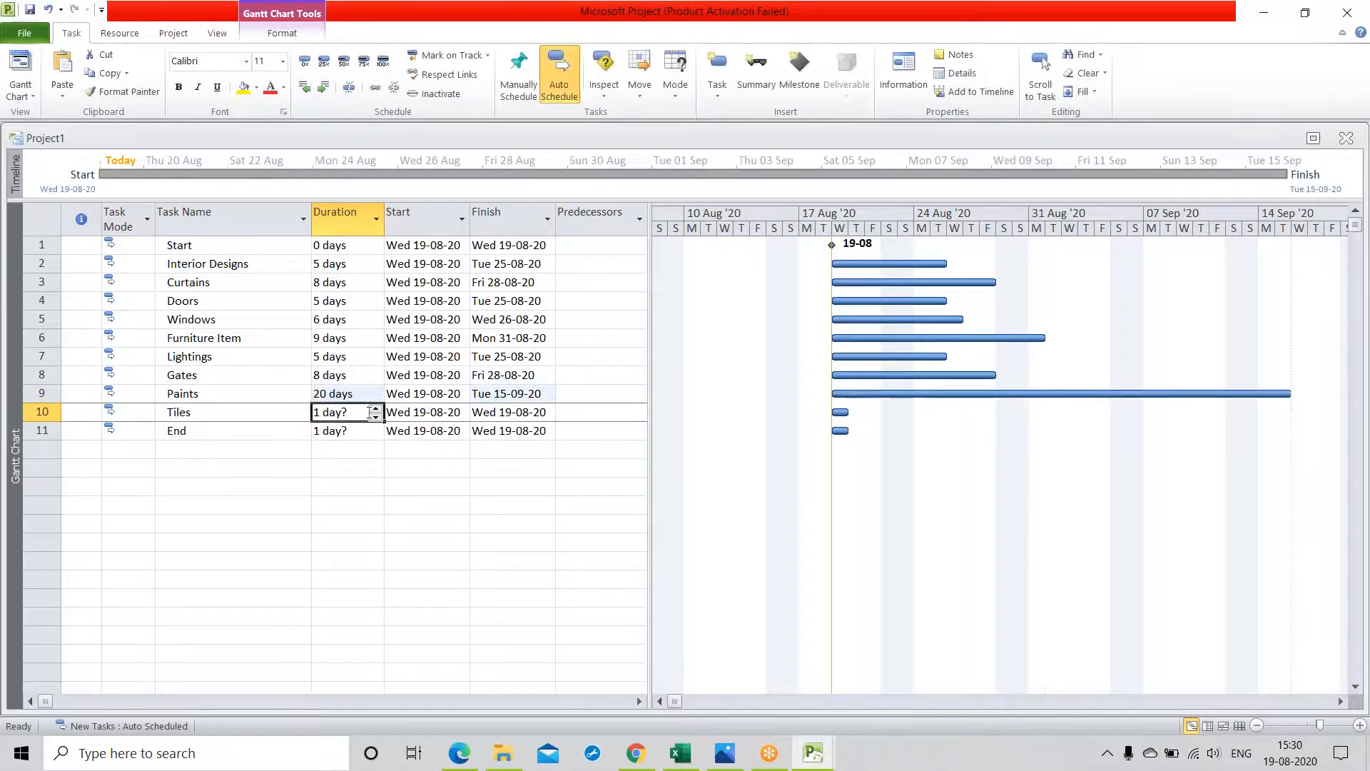
Set the duration of the Tiles task to 6 days
left_click(376, 409)
left_click(376, 409)
left_click(377, 409)
left_click(376, 409)
left_click(376, 409)
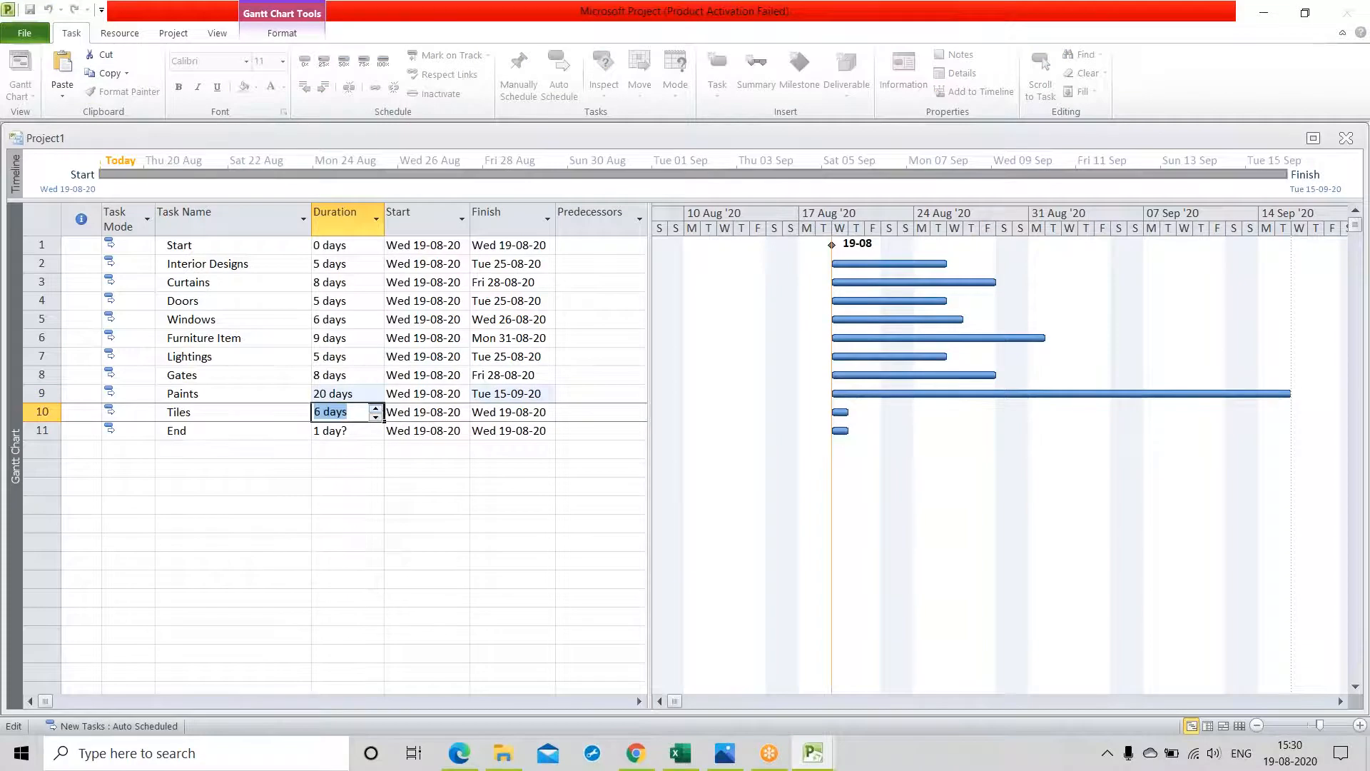
key("Return")
Set the duration of the End task to 0 days to make it a milestone
type("0")
key("Return")
key("Return")
key("Return")
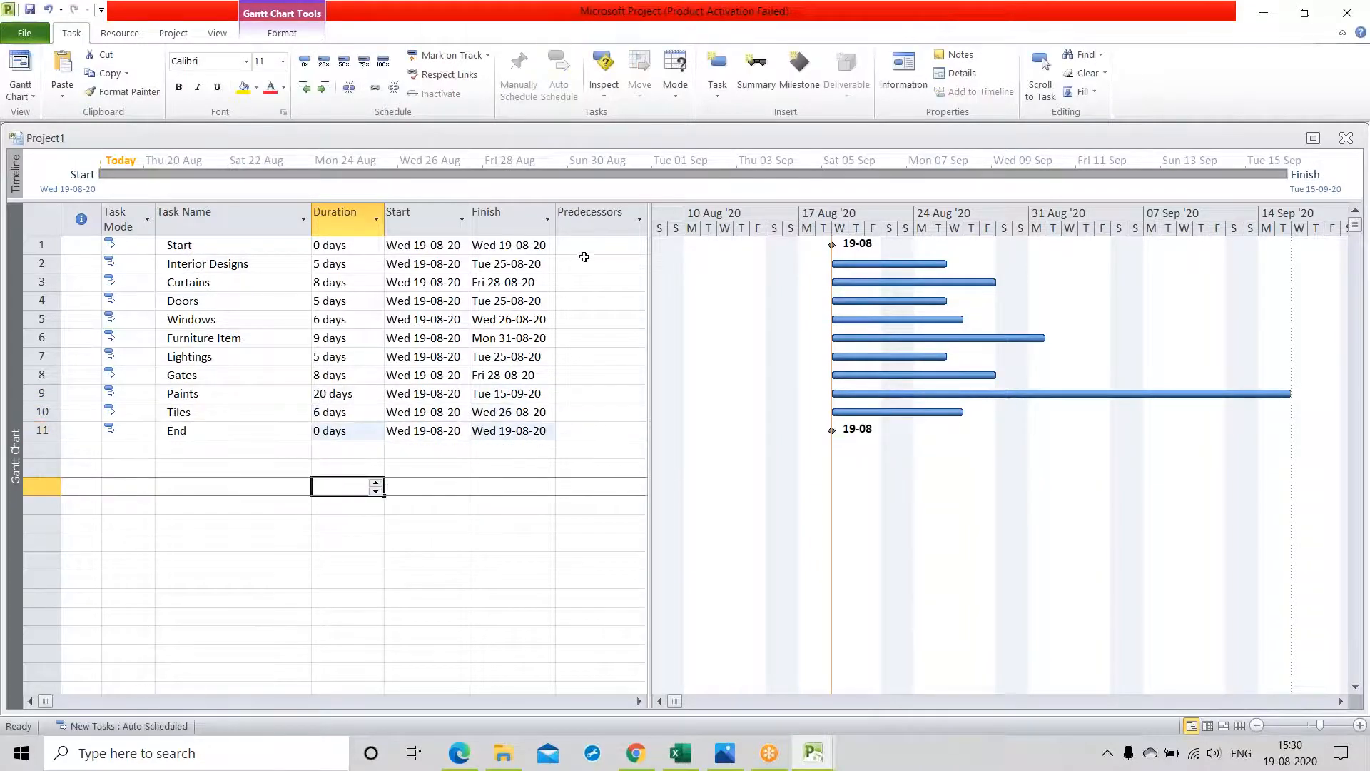
Enter predecessor 1 for Interior Designs, 2 for Curtains and 3 for Doors
left_click(579, 262)
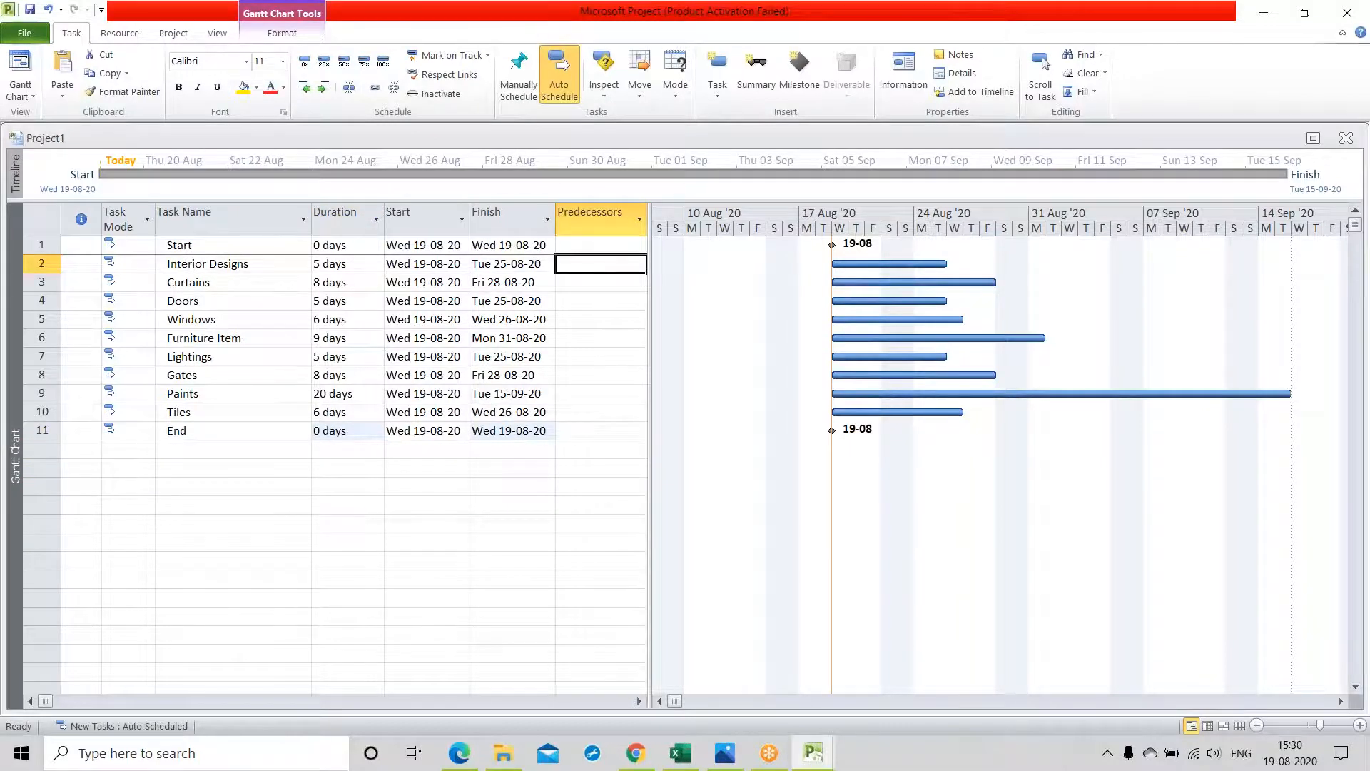
type("1")
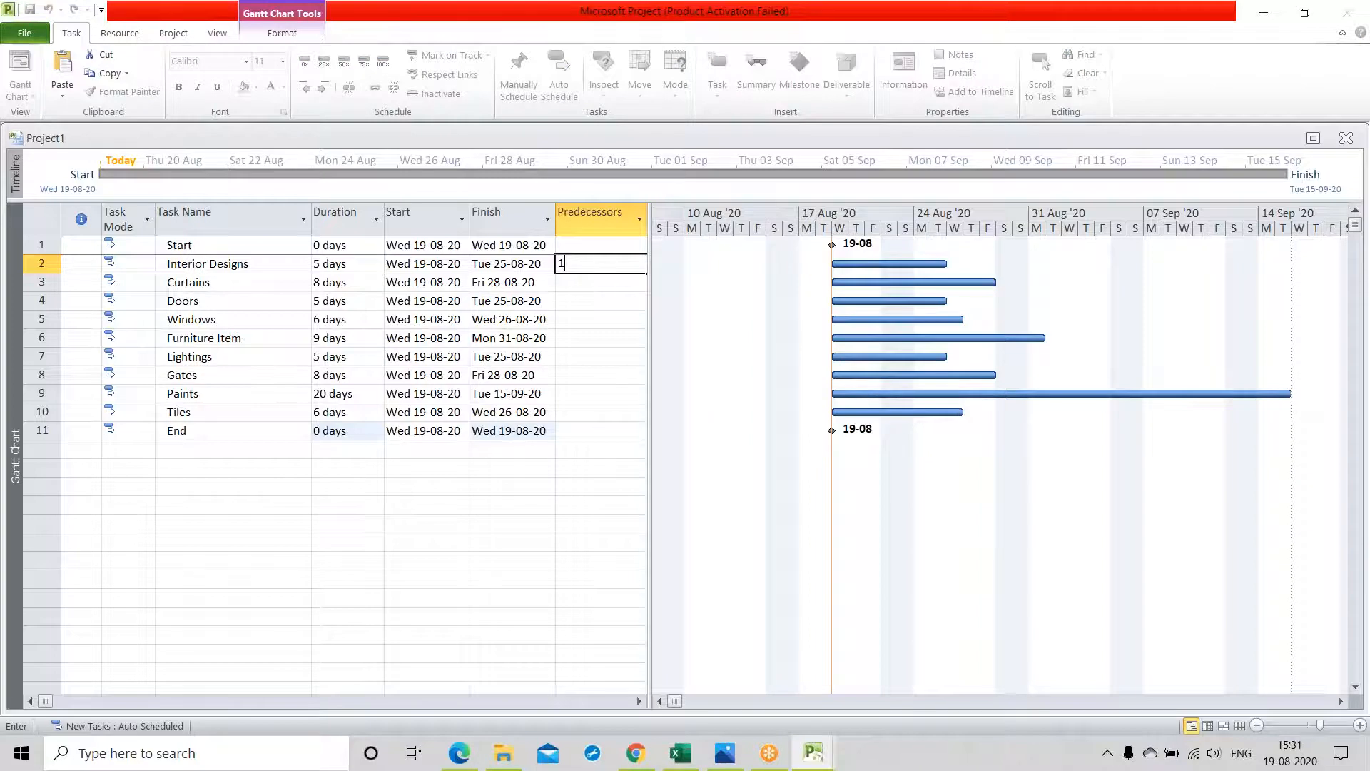
key("Return")
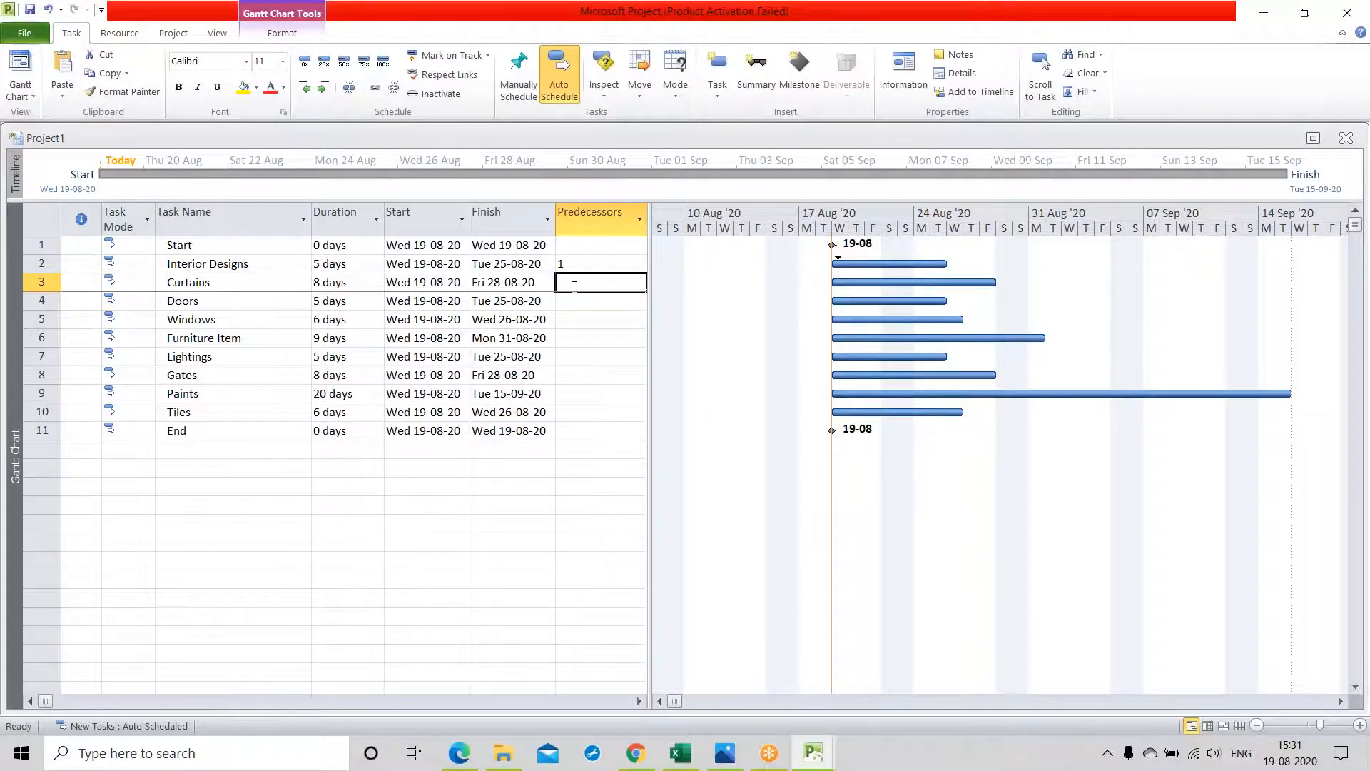
type("2")
key("Return")
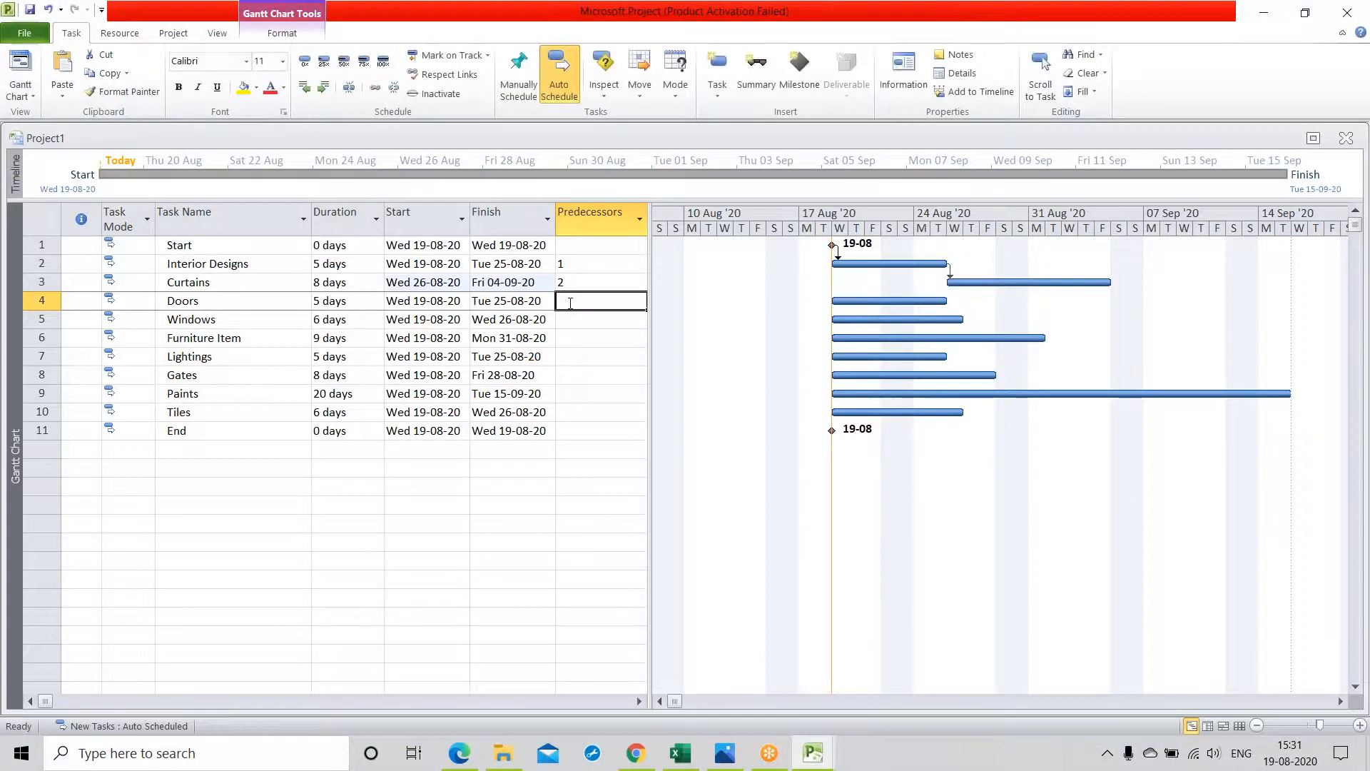
type("3")
key("Return")
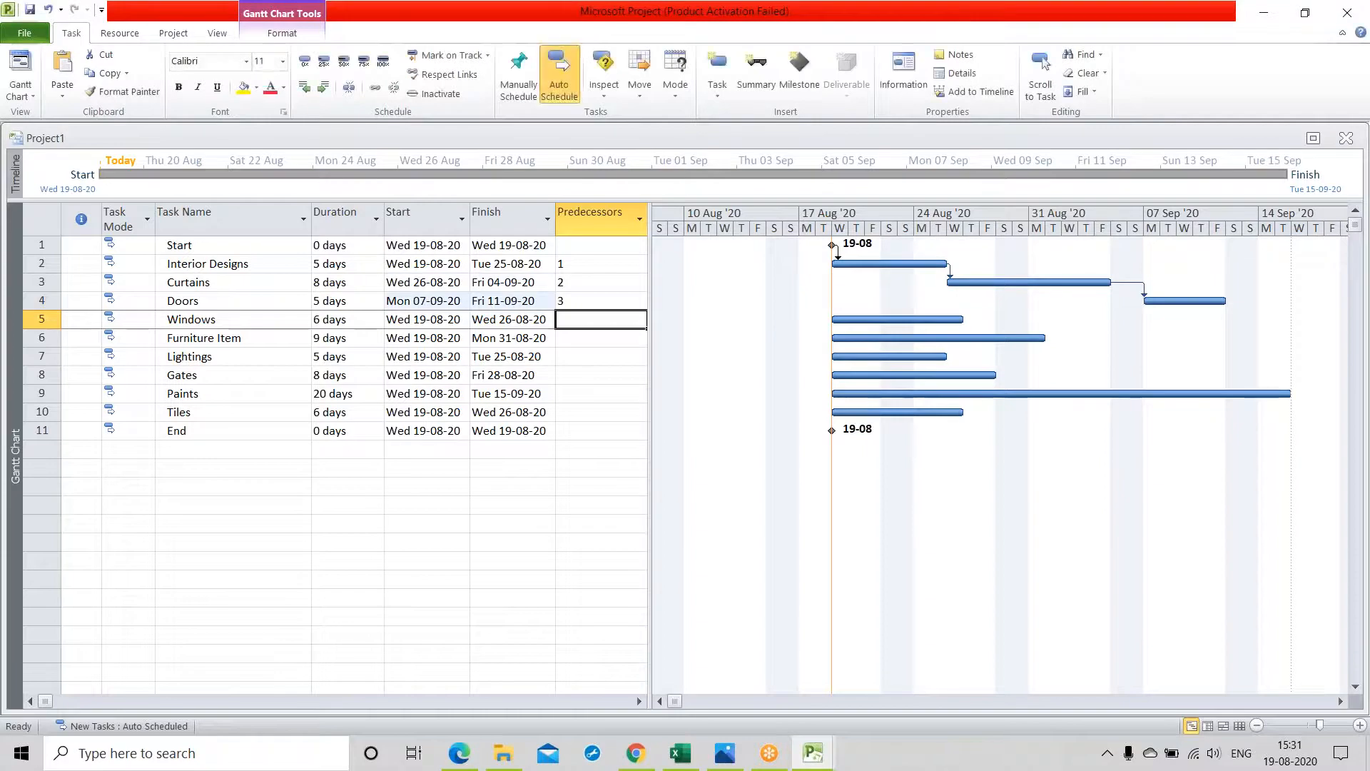
Try to enter 4,5 as the predecessors of the Windows task
type("4,")
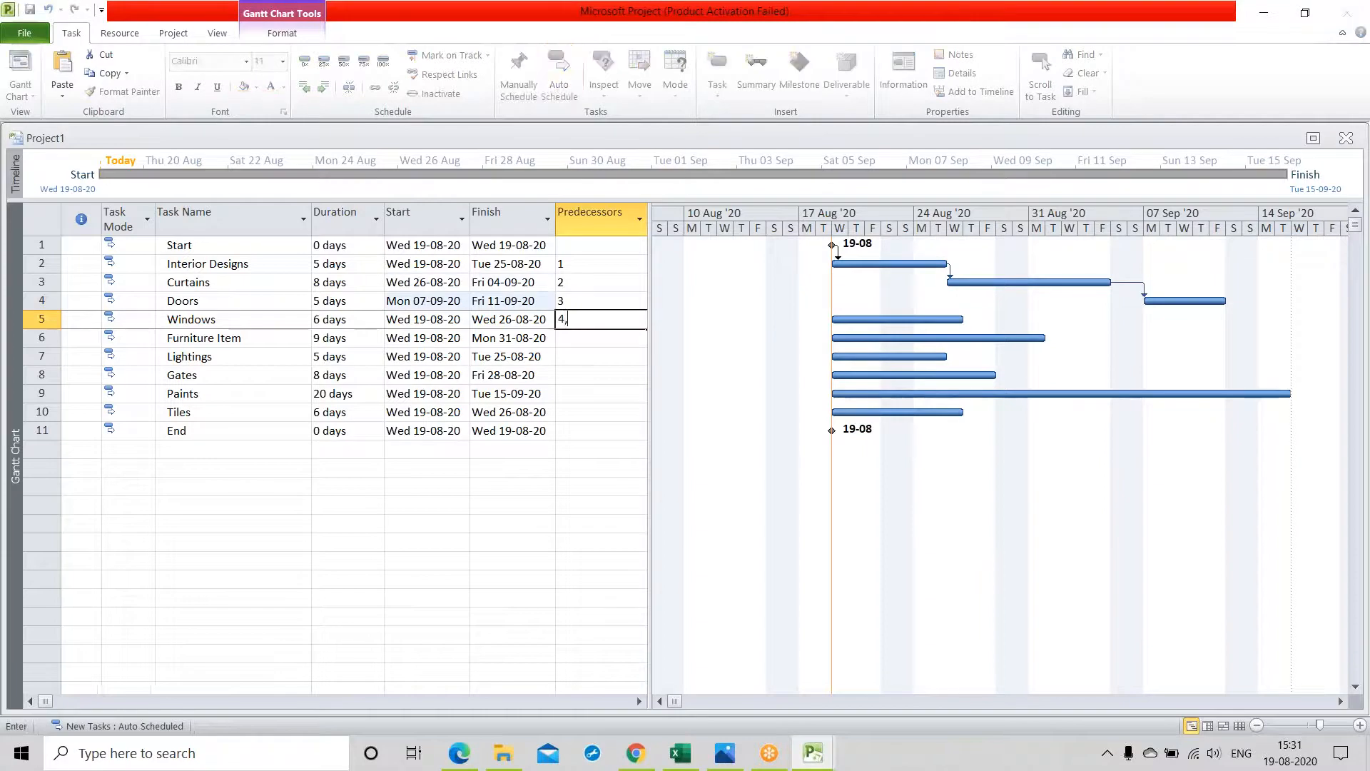
type("5")
key("Return")
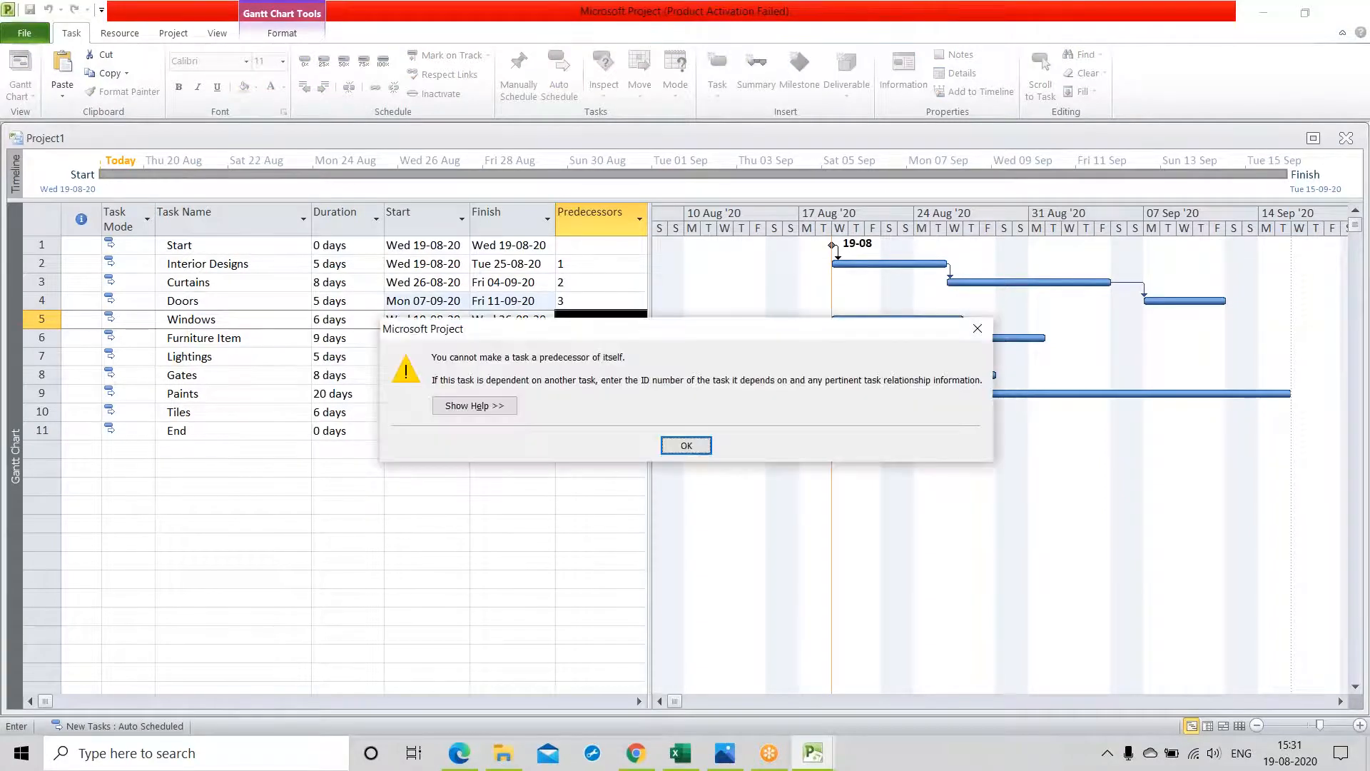
left_click(685, 444)
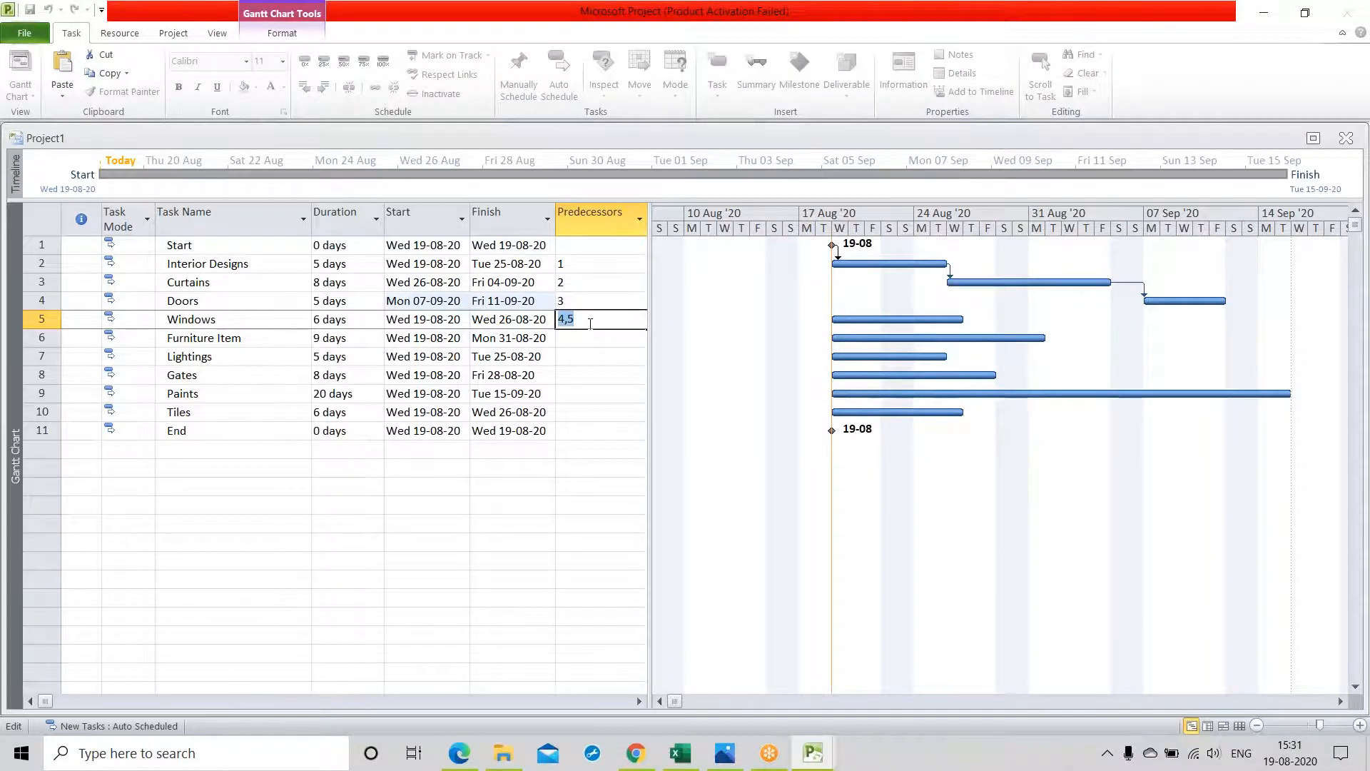
left_click(578, 344)
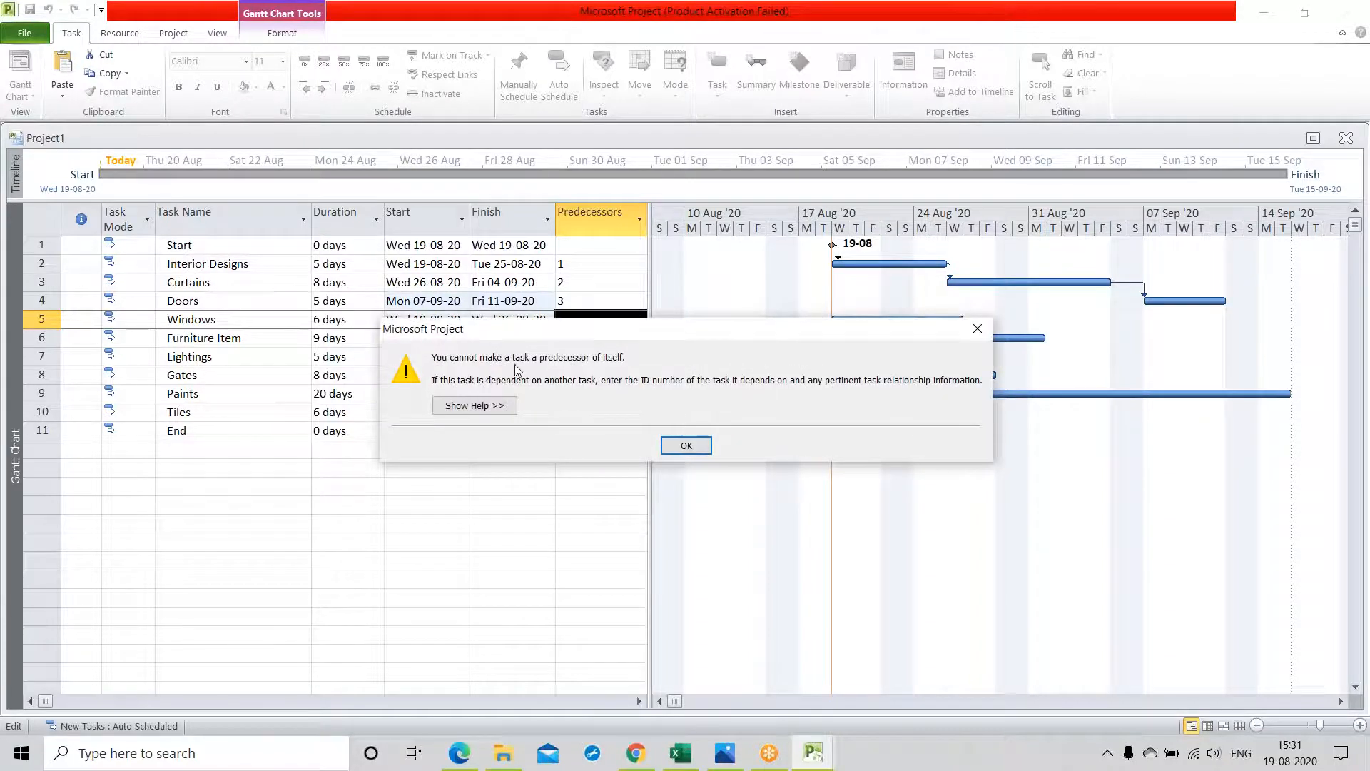
left_click(687, 445)
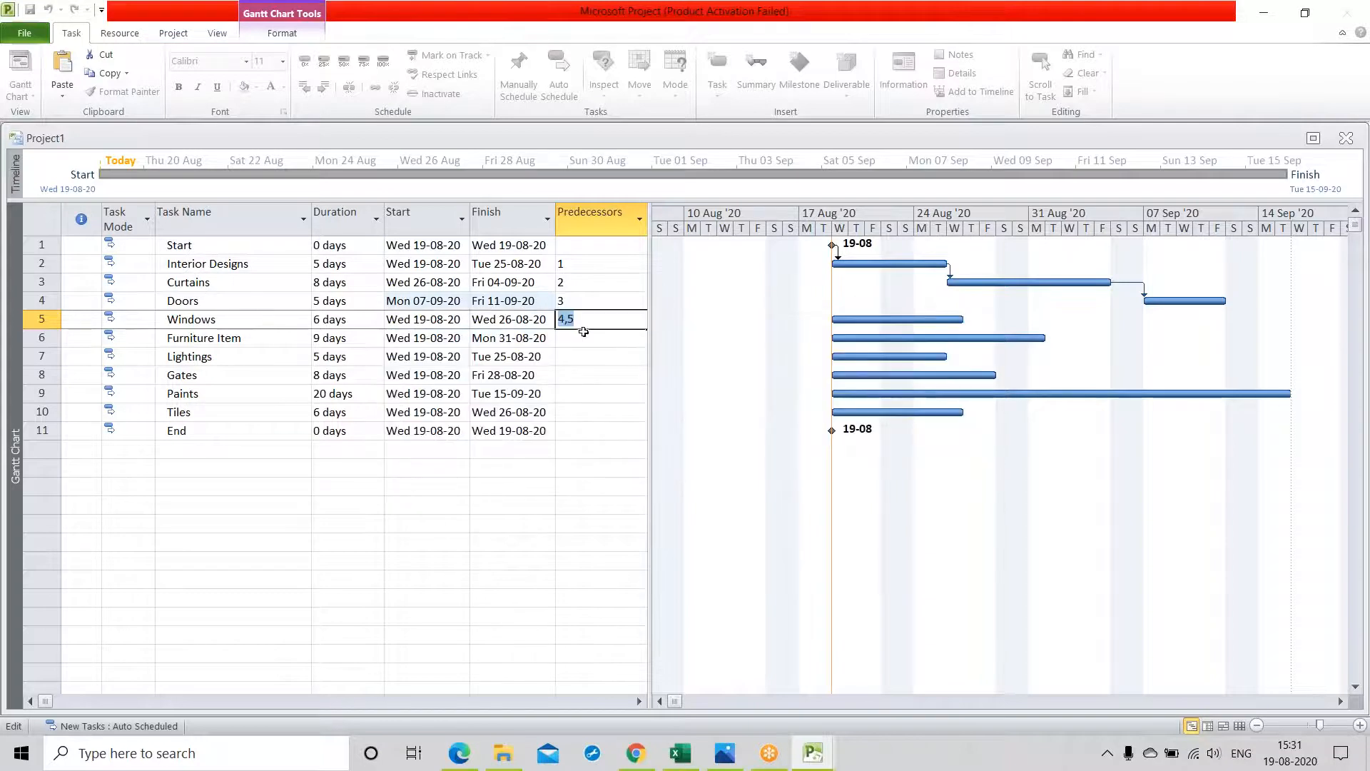
Correct the predecessor entry of the Windows task to 4 only
left_click(598, 326)
key("BackSpace")
key("BackSpace")
key("Return")
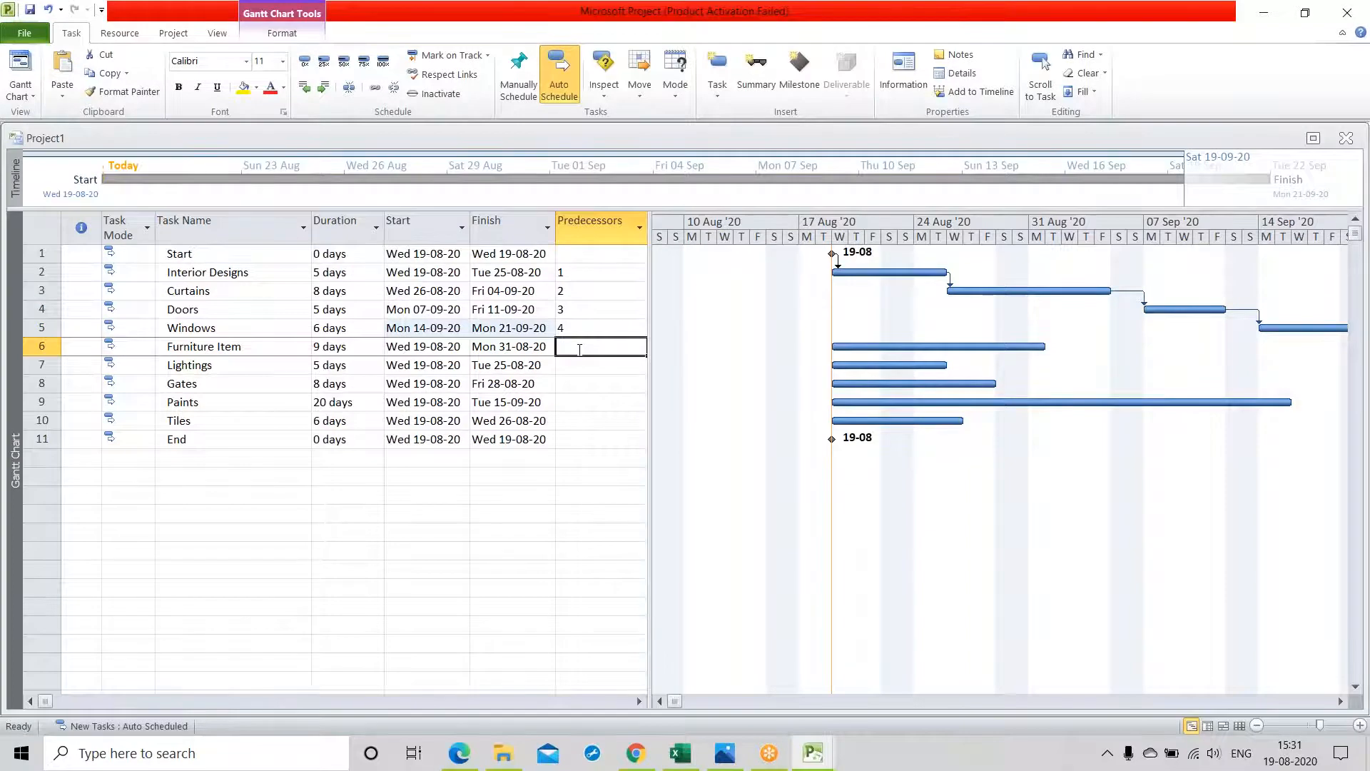
Enter predecessor 5 for Furniture Item, 6 for Lightings and 7 for Gates
type("5")
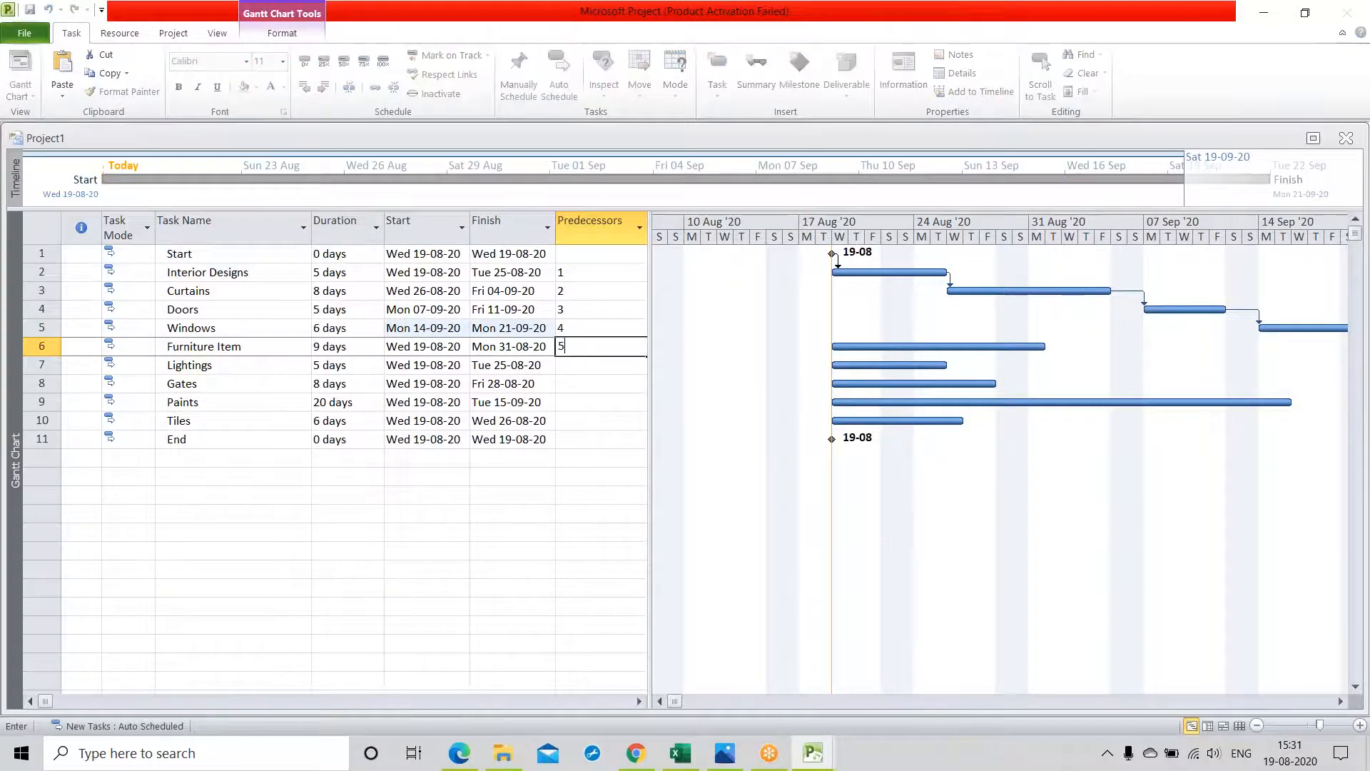
key("Return")
type("6")
key("Return")
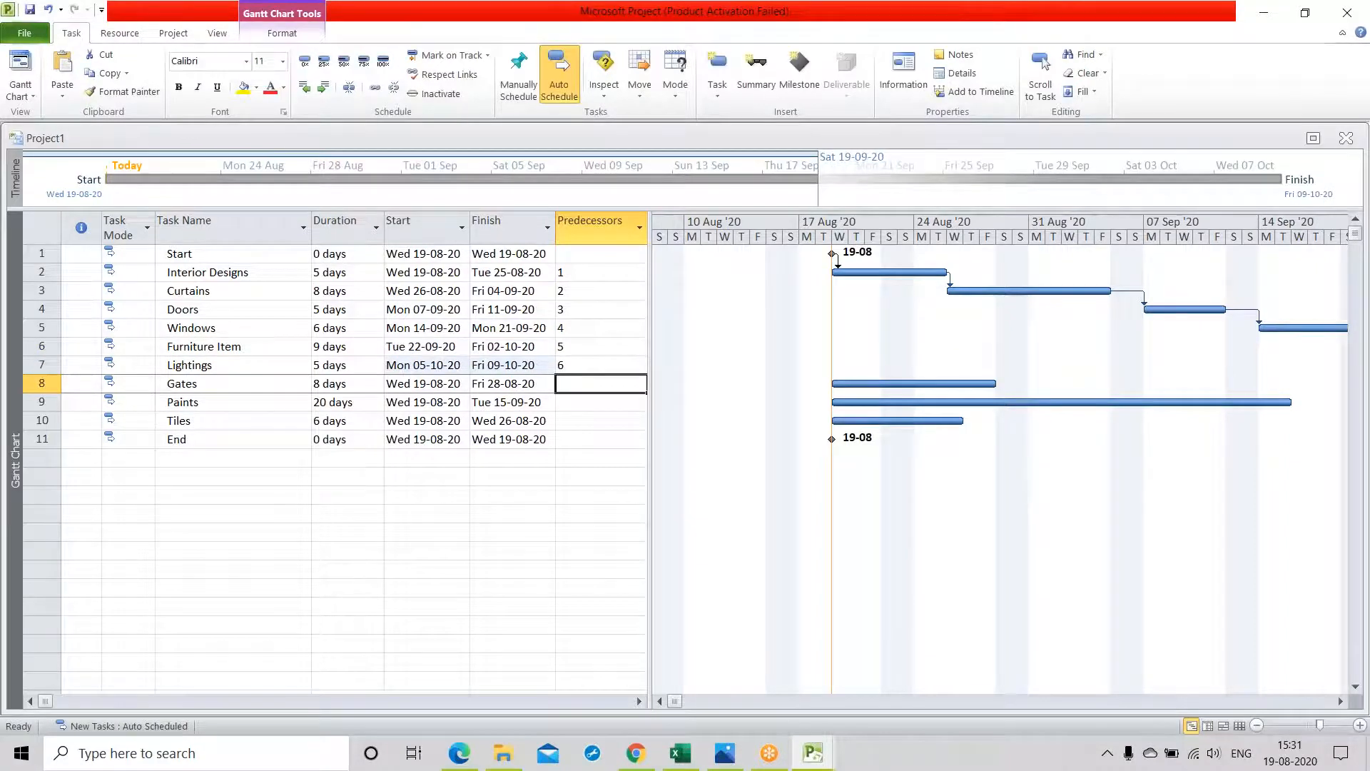
type("7")
key("Return")
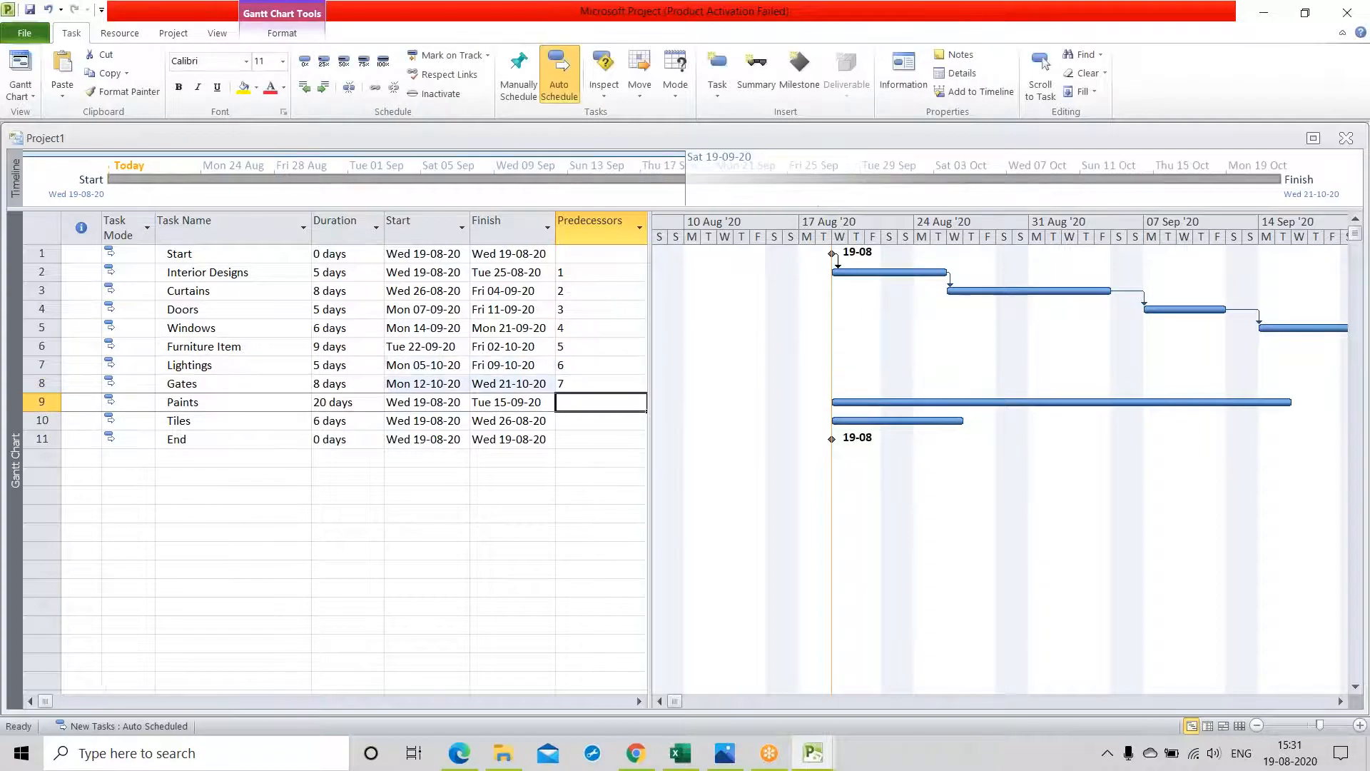
Enter predecessor 8 for Paints, 9 for Tiles and 10 for End
type("8")
key("Return")
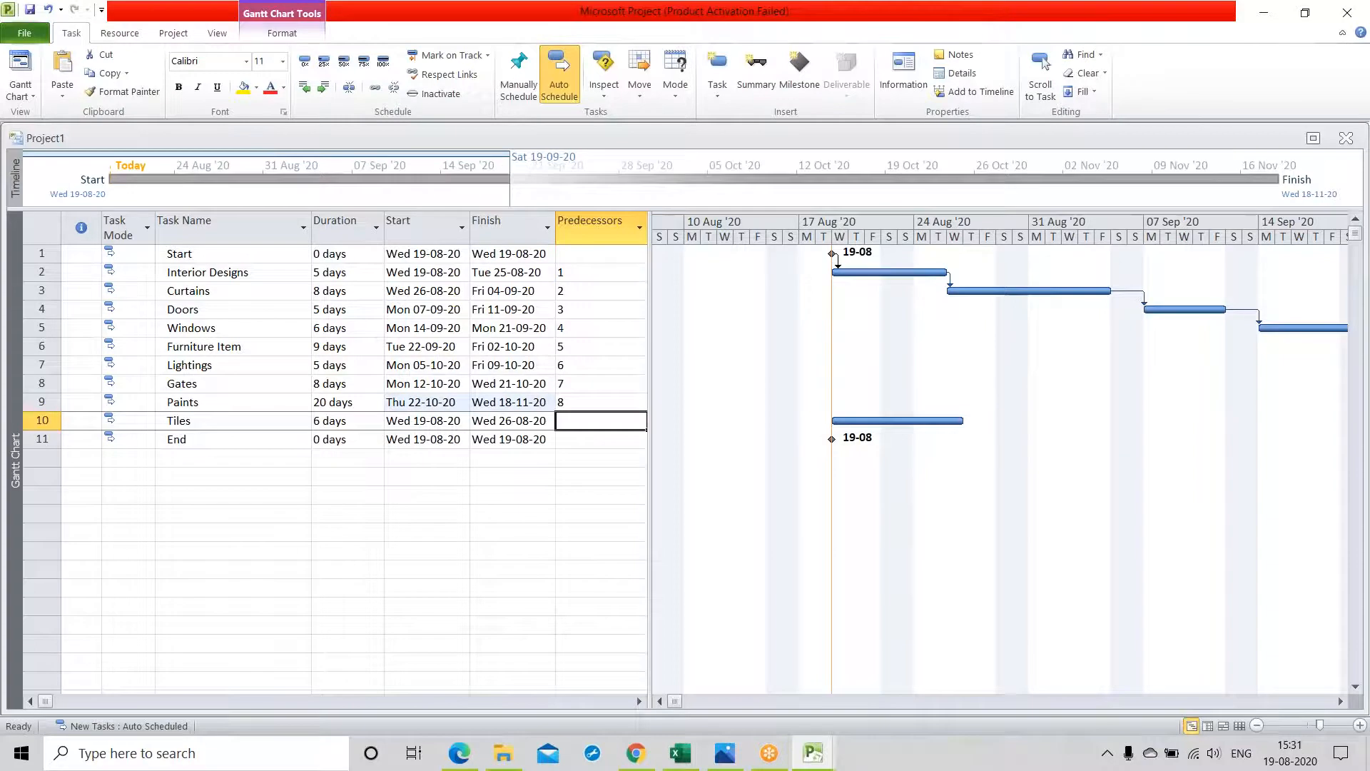
type("9")
key("Return")
type("10")
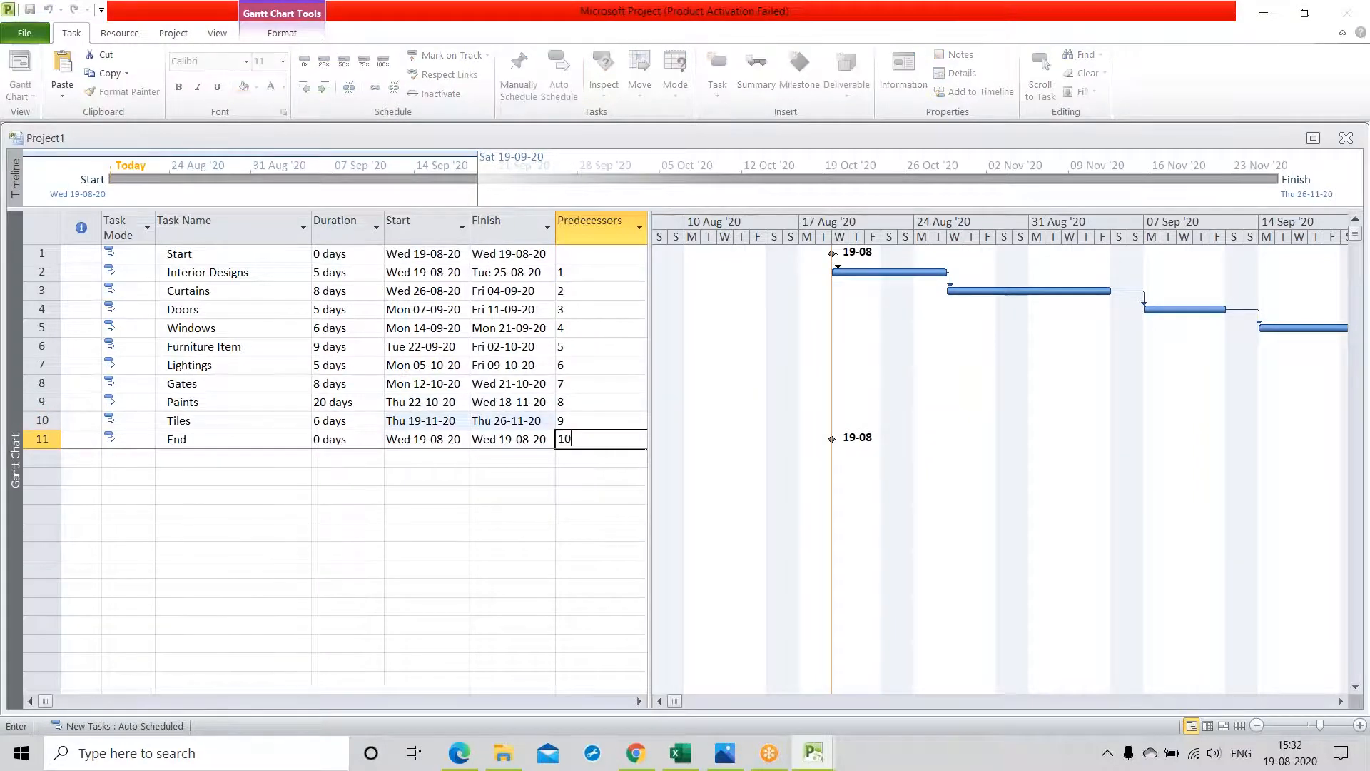
left_click(500, 606)
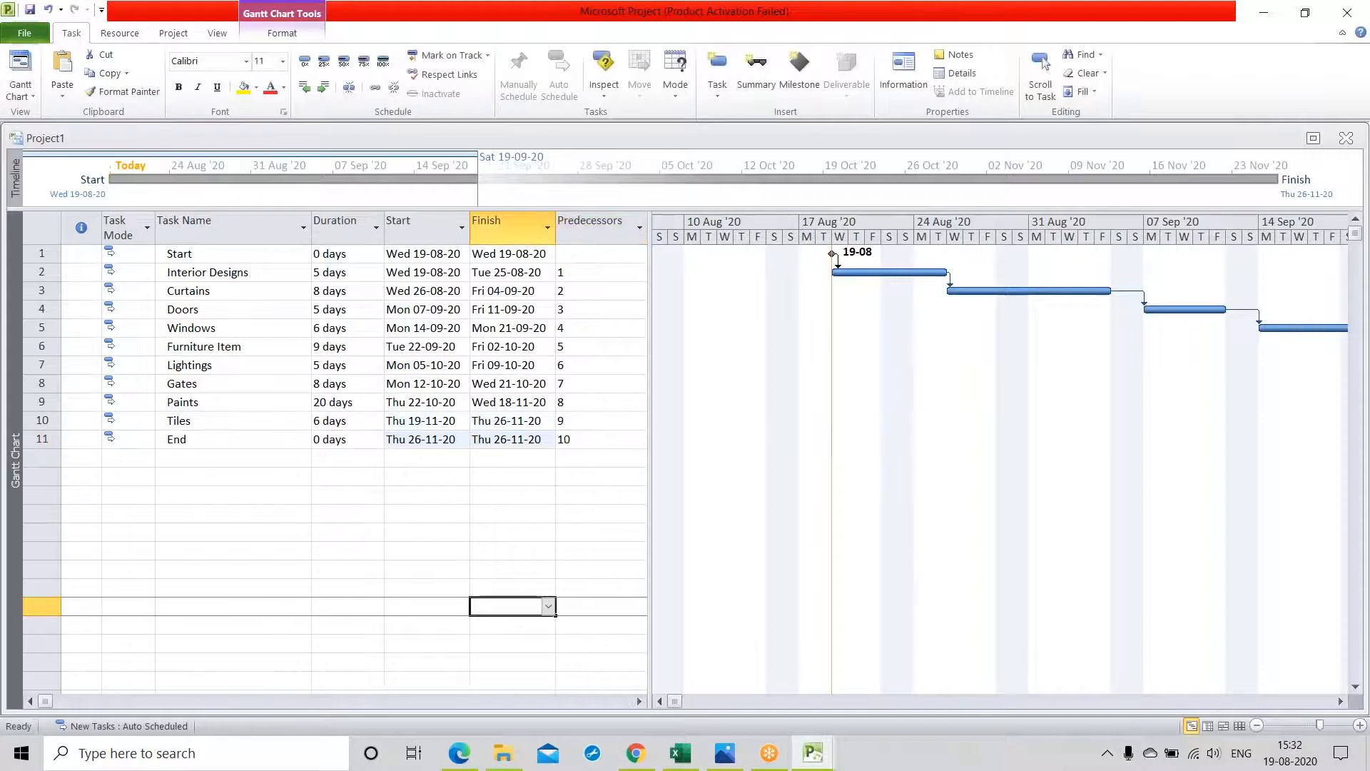
Widen the task table to show the Resource Names column, and narrow the Predecessors and Task Name columns
left_click_drag(648, 339, 761, 339)
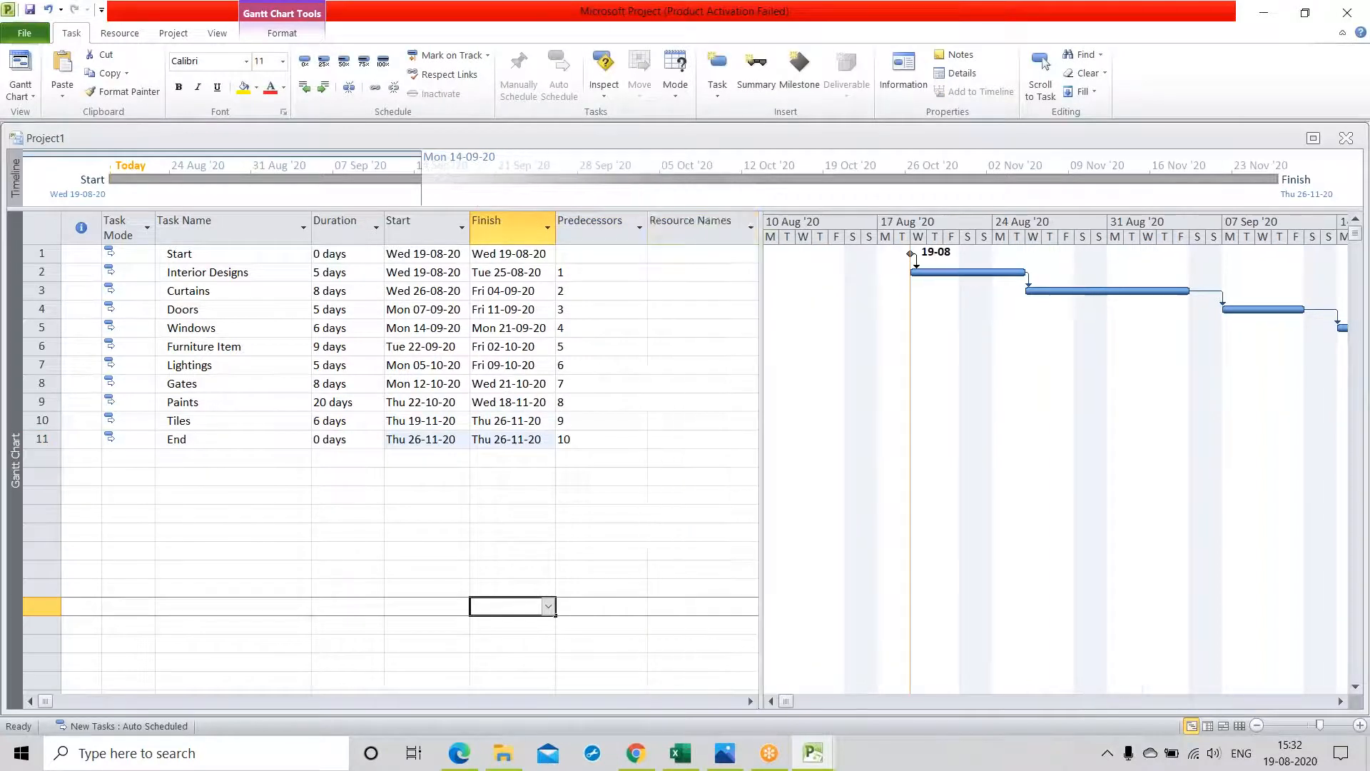
left_click_drag(646, 227, 589, 232)
left_click_drag(311, 235, 267, 240)
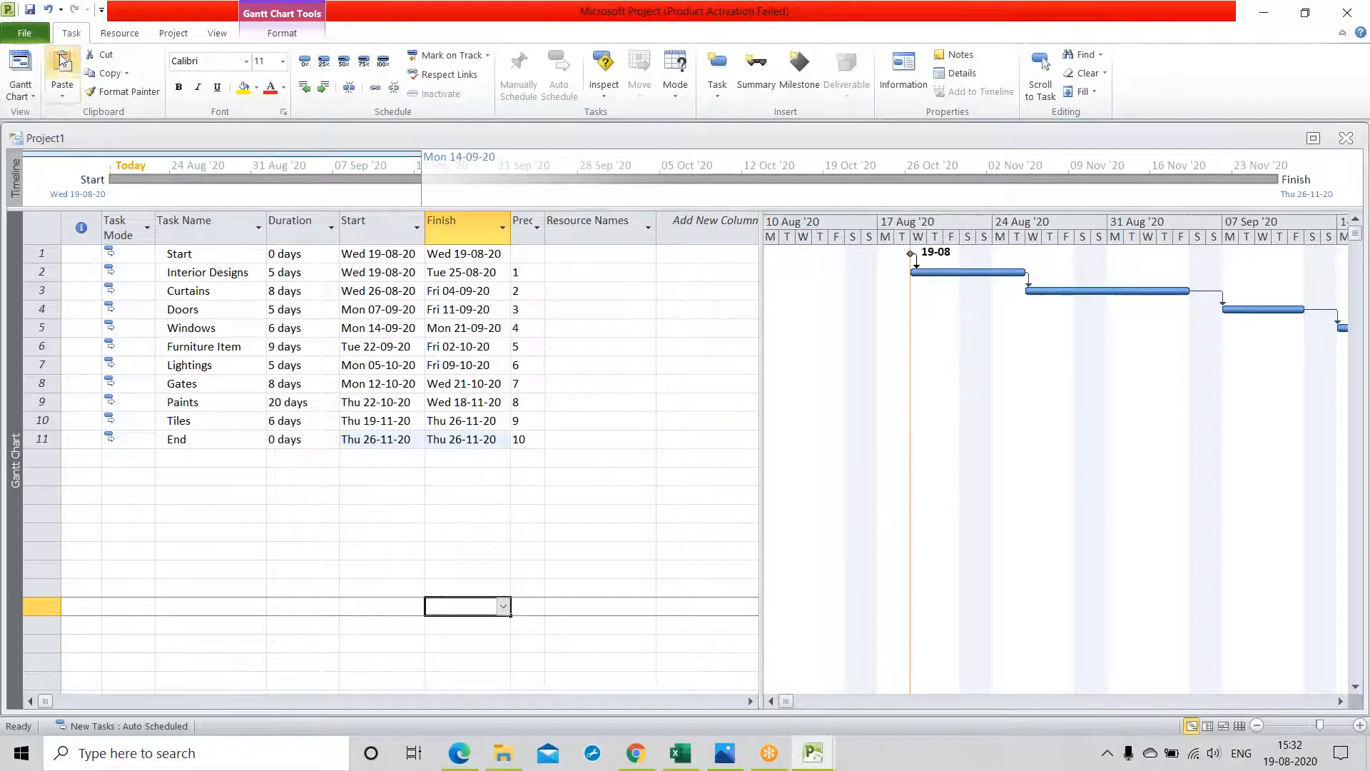
Switch from the Gantt Chart to the Resource Sheet view
left_click(118, 39)
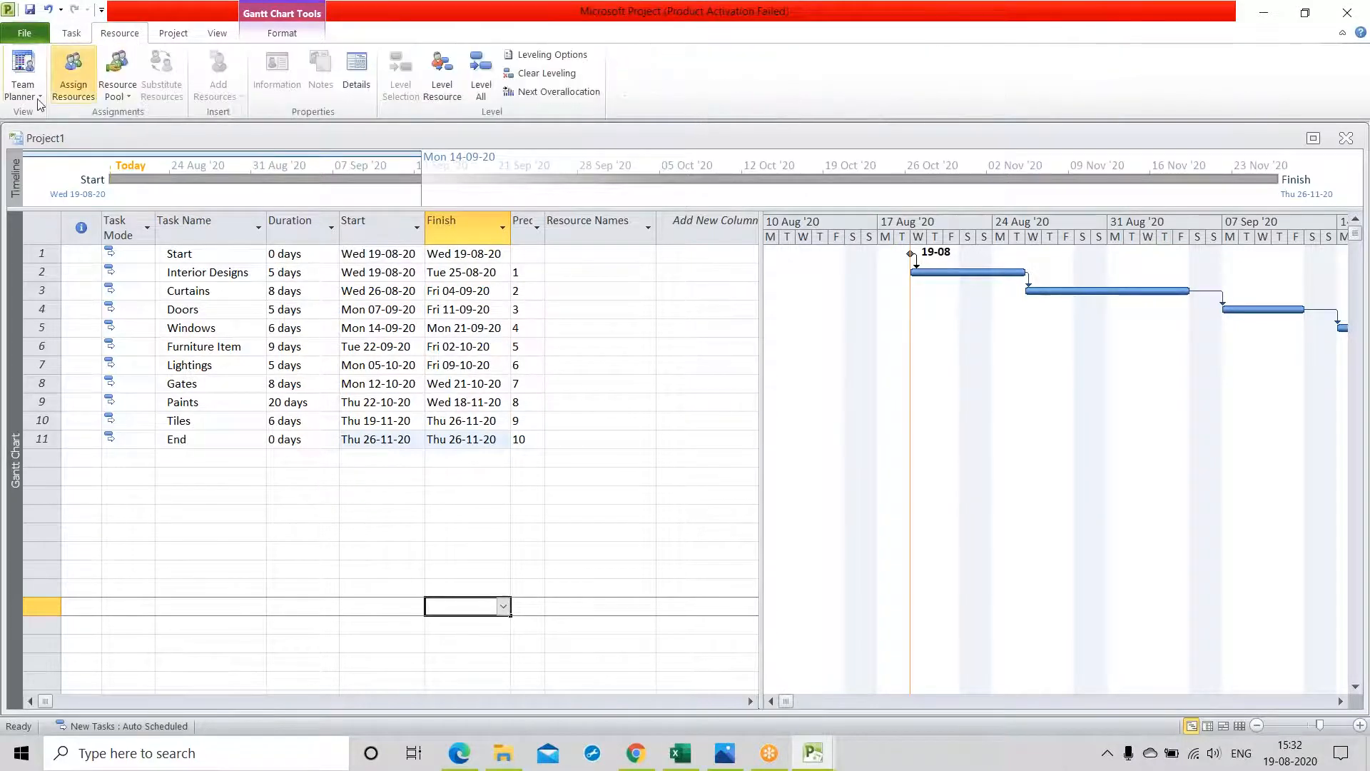
left_click(38, 97)
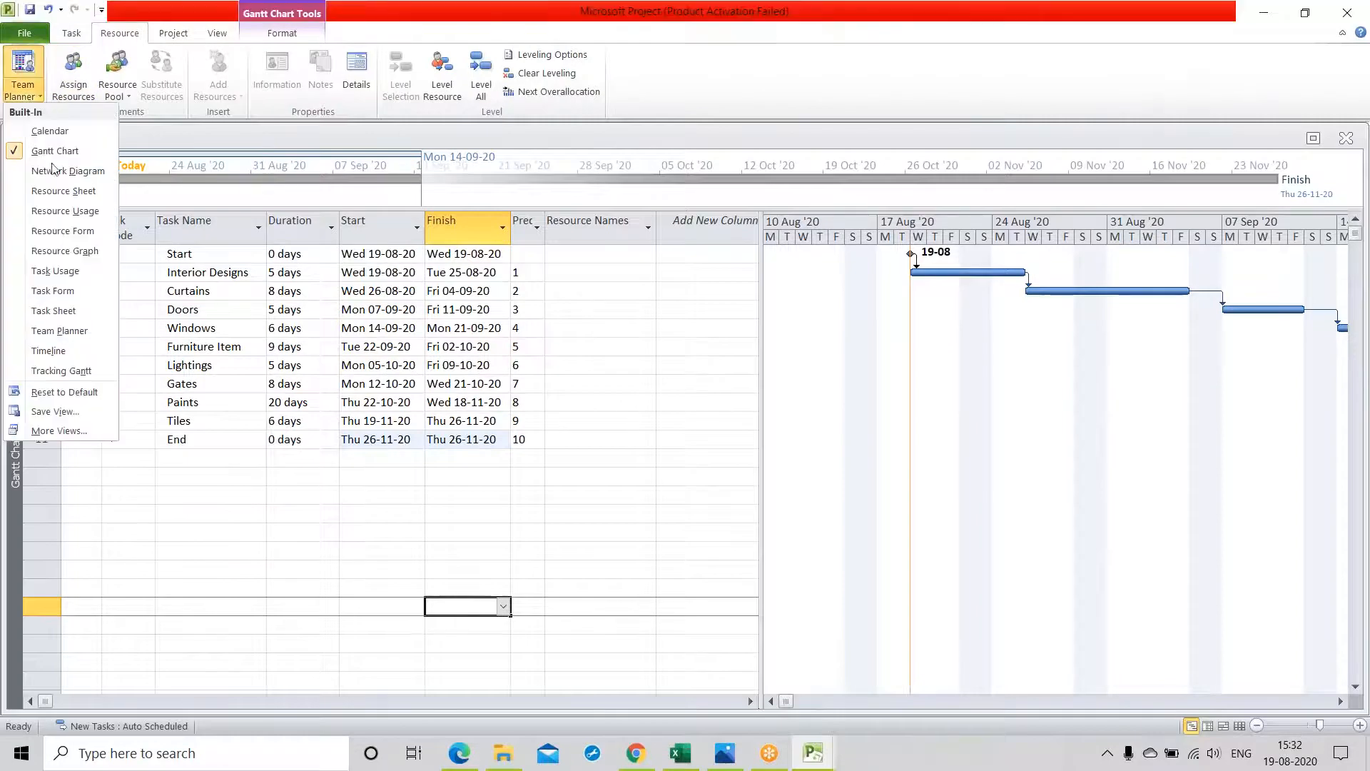
left_click(64, 191)
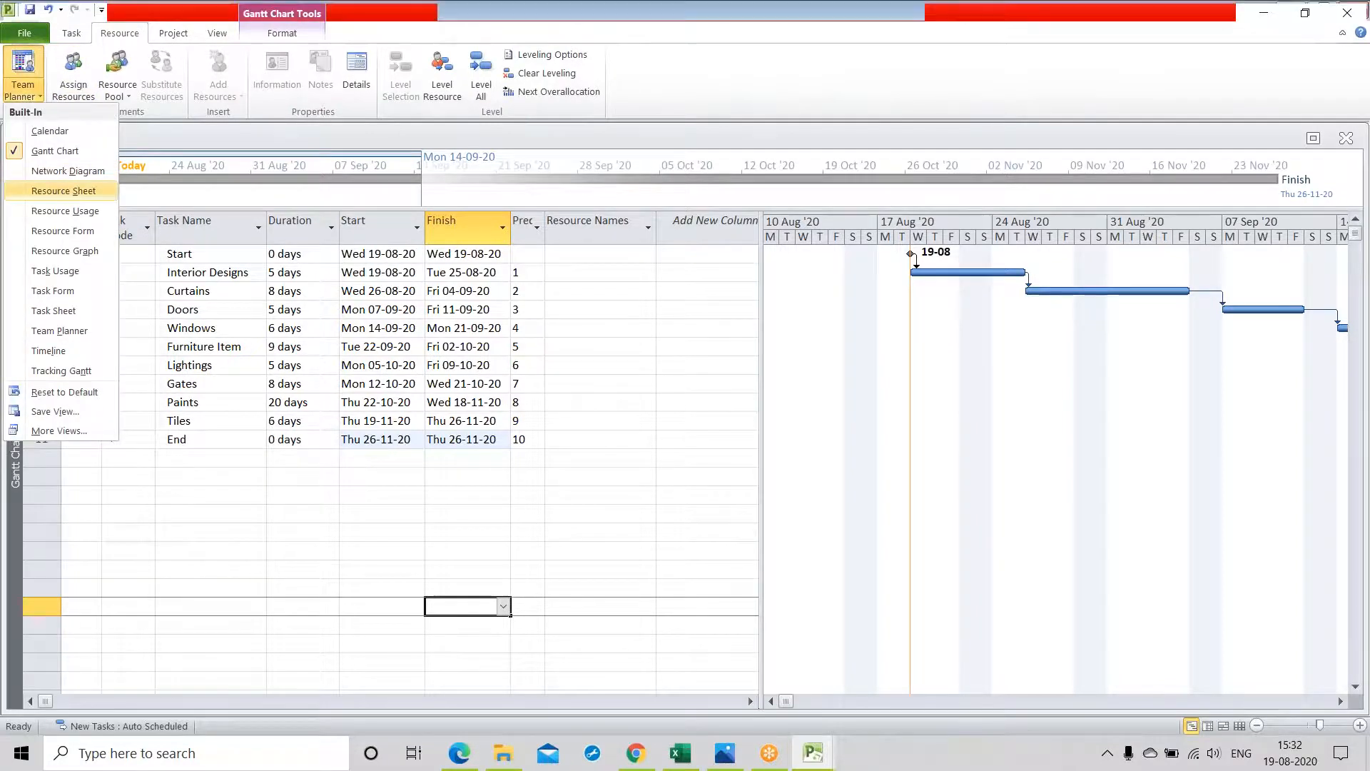
Add Site Engineer and Carpainter as the first two resources in the sheet
left_click(137, 240)
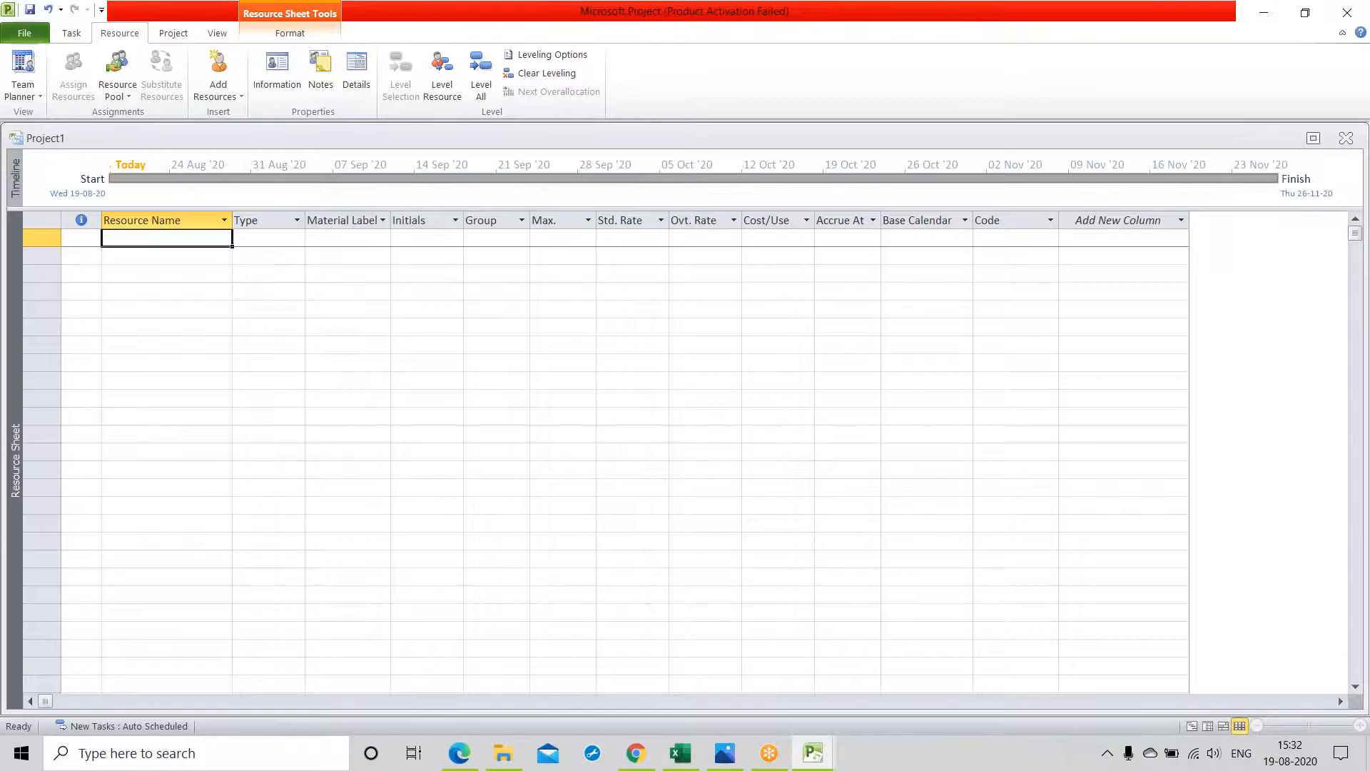
type("Site")
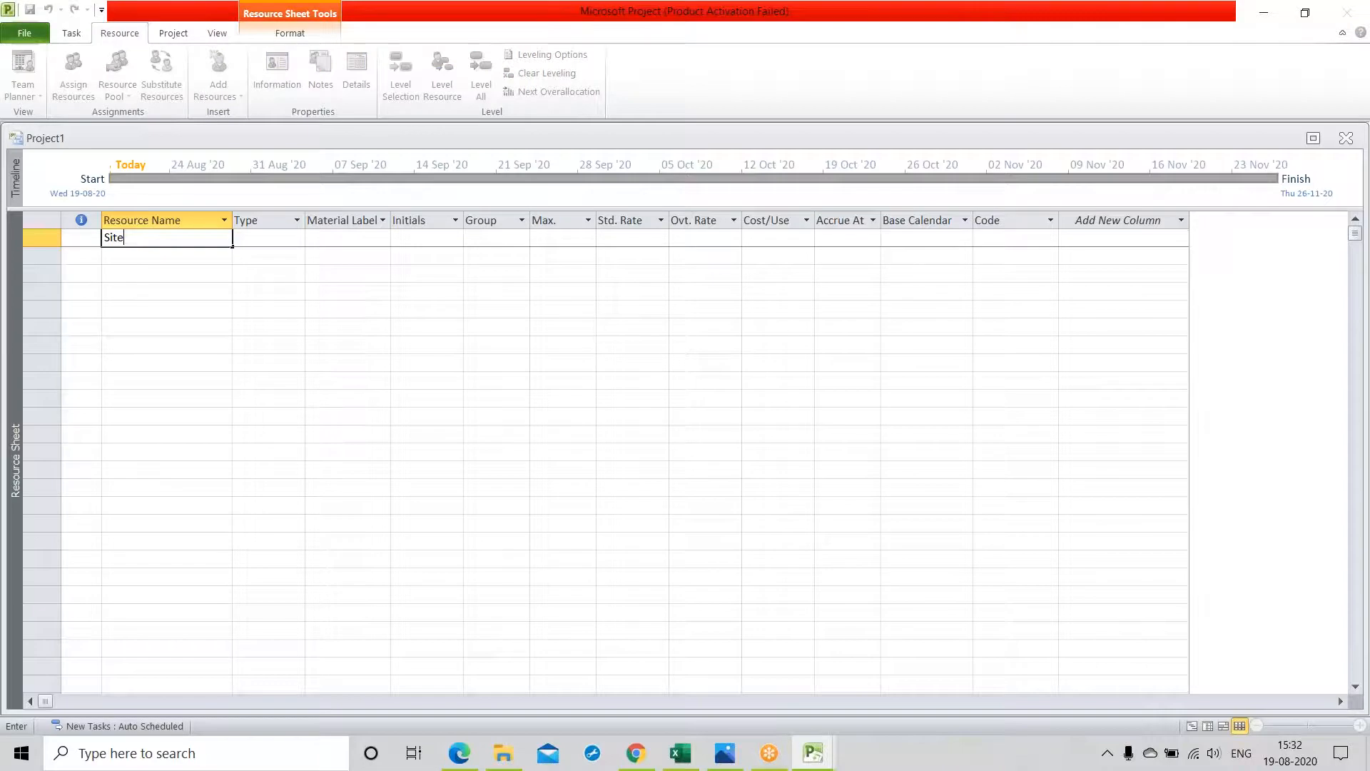
type(" Engineer")
key("Return")
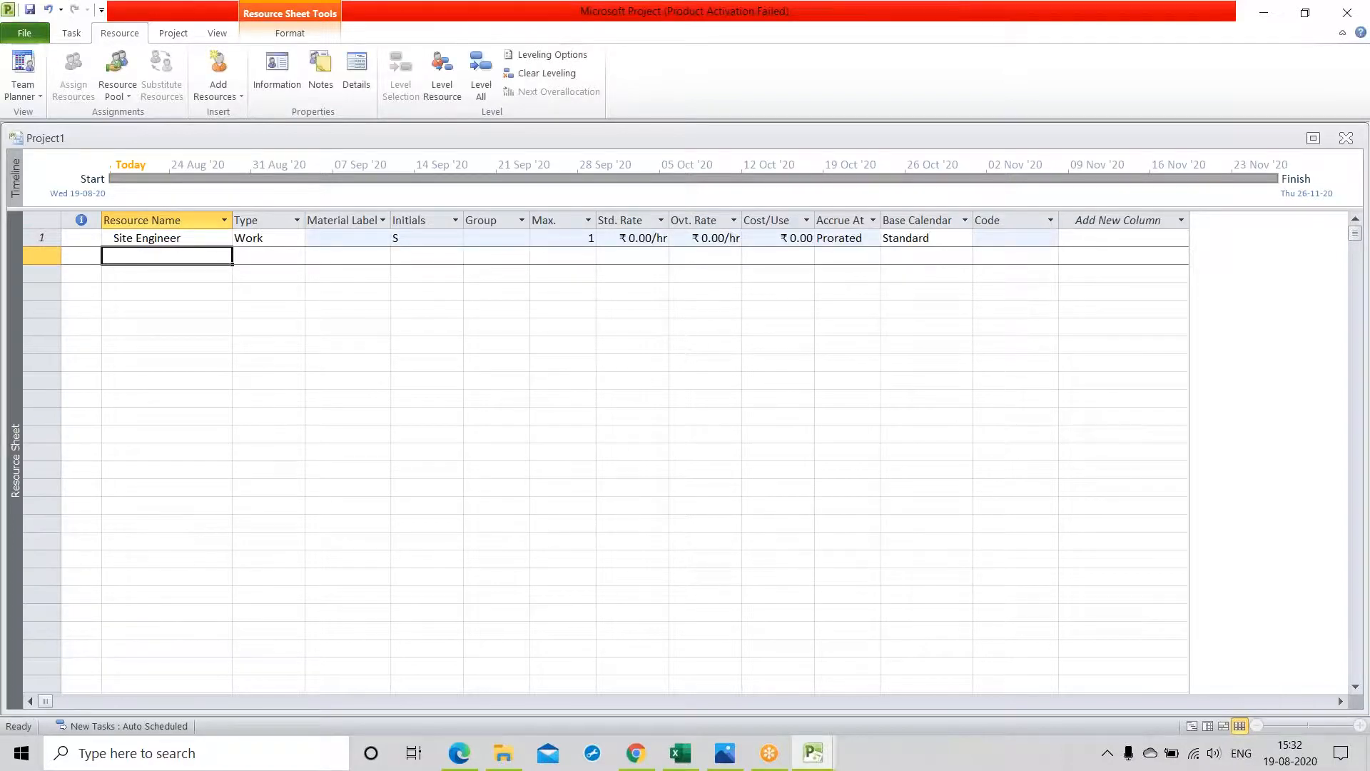
type("C")
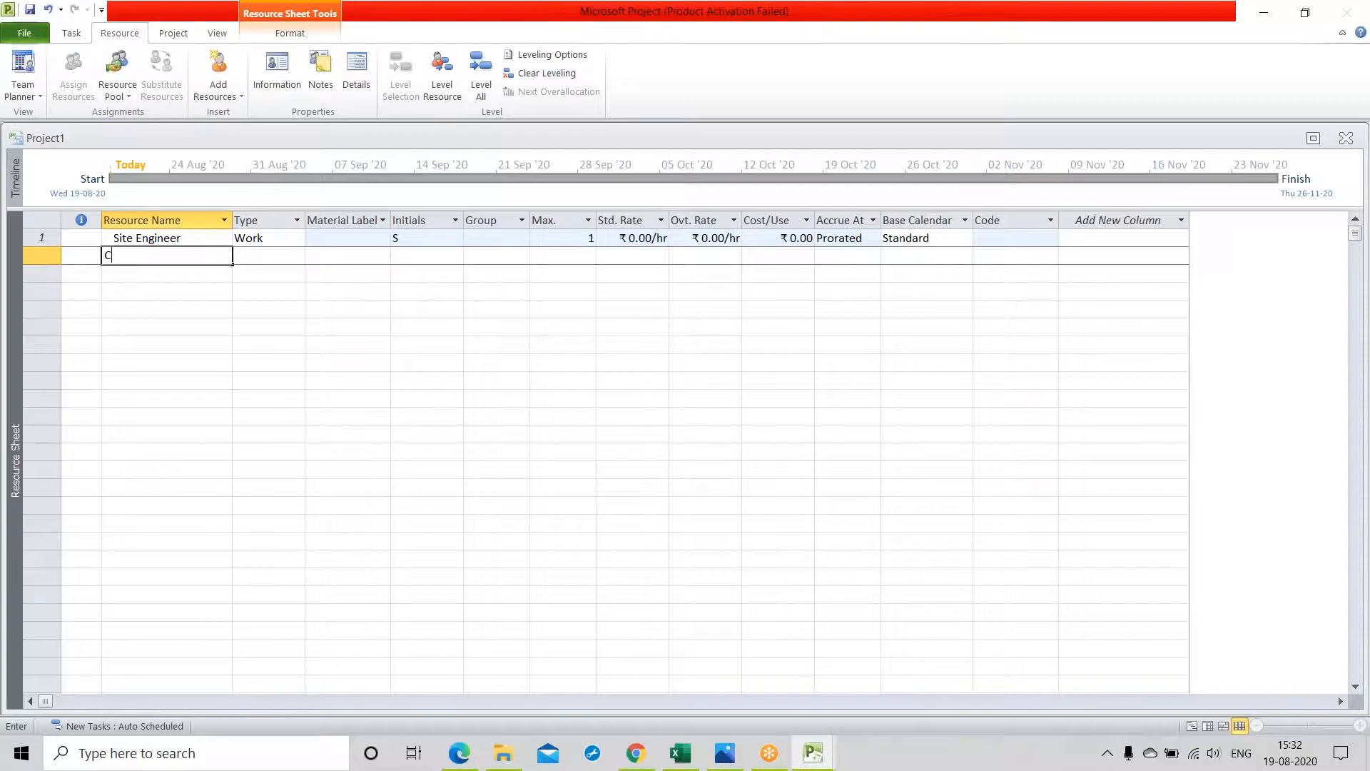
type("arpainter")
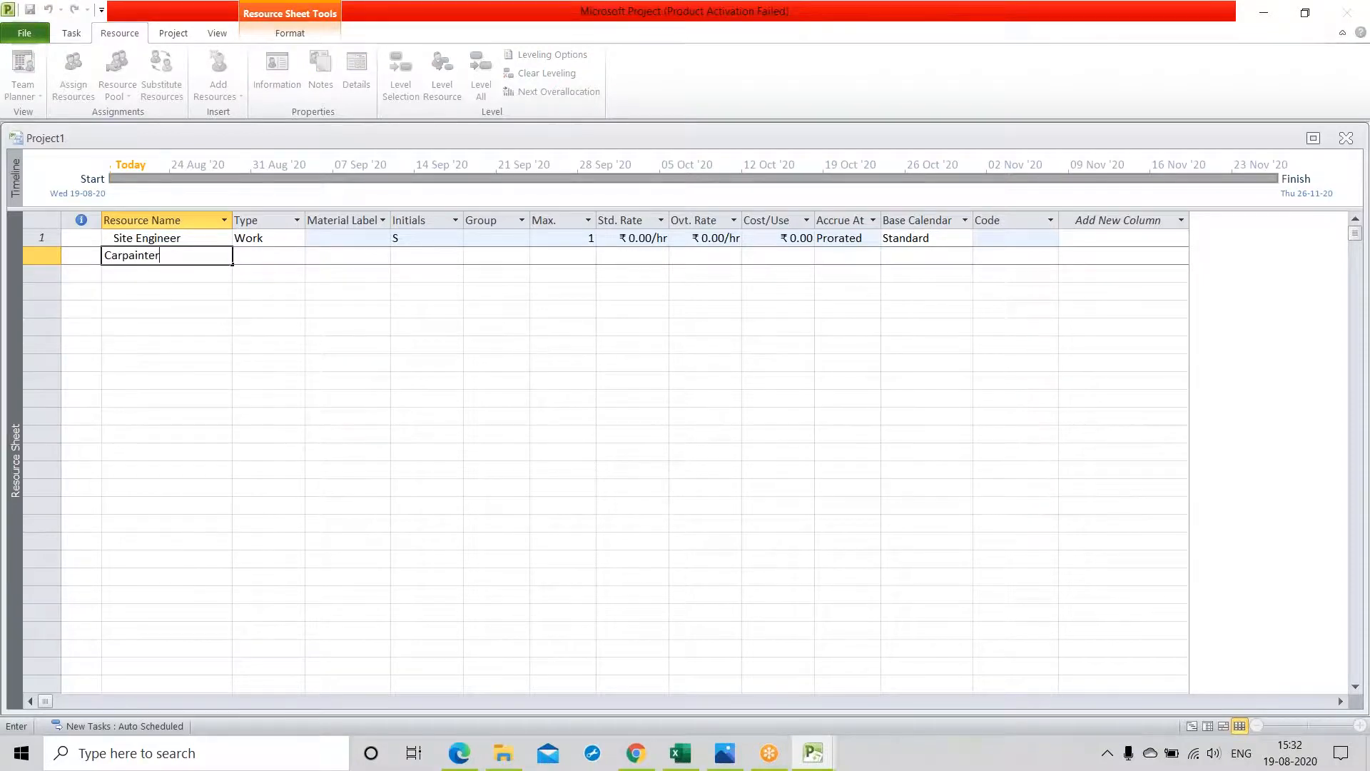
key("Return")
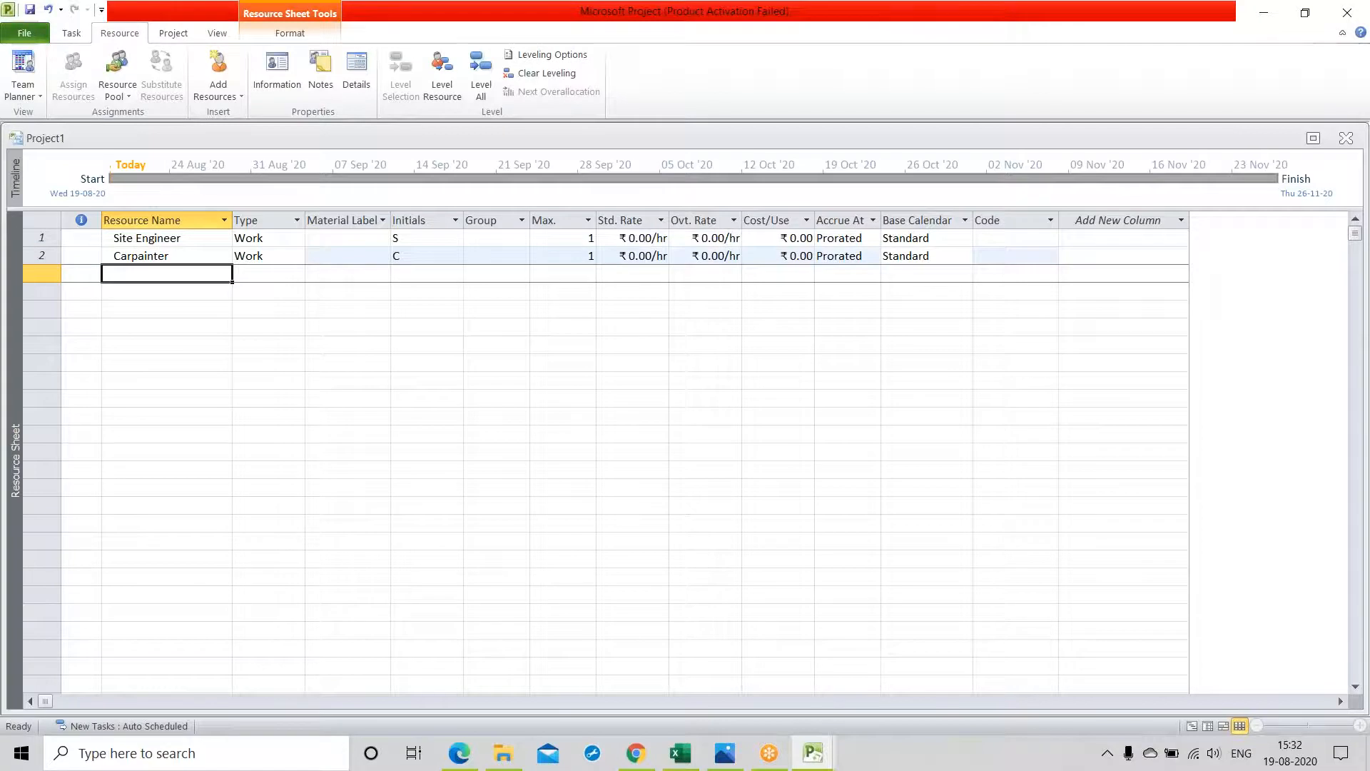
Add the resources Worker, Electrician and Painter below Carpainter
type("W")
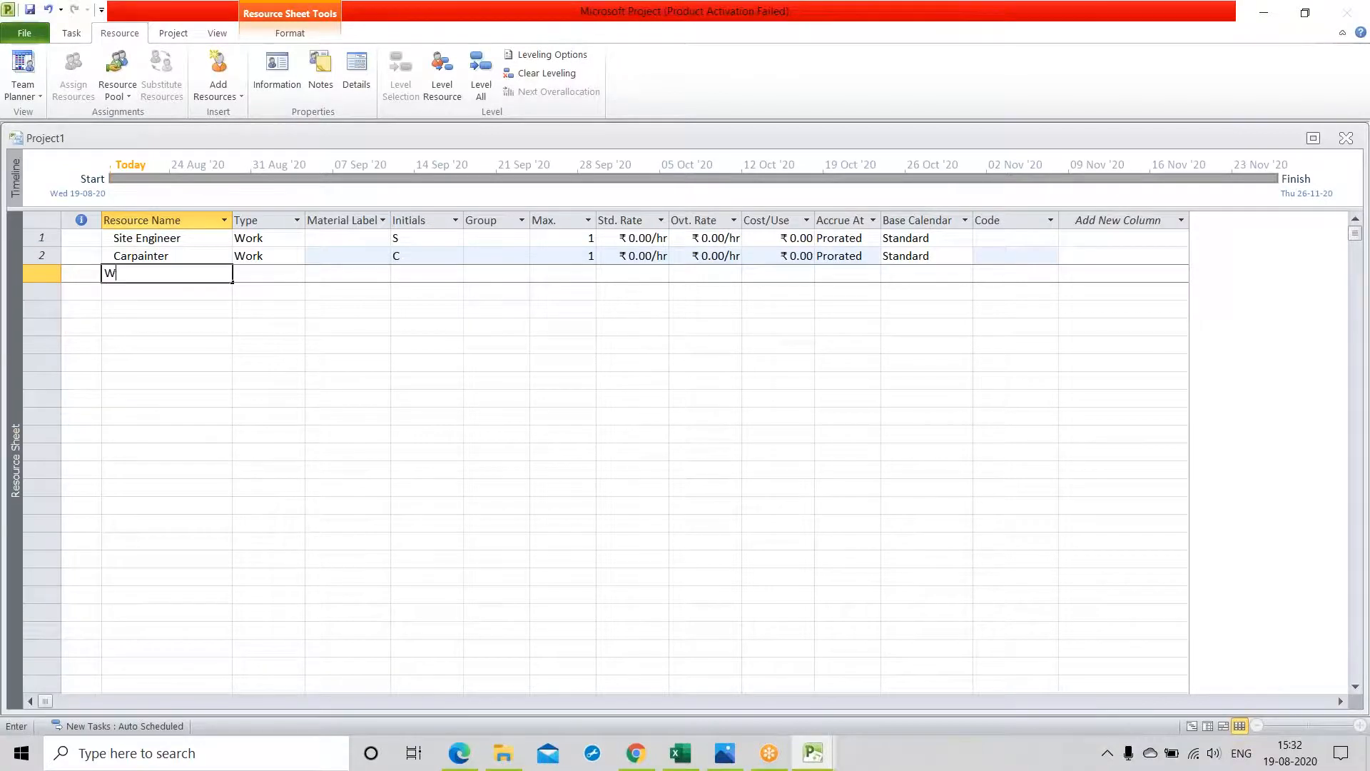
type("orker")
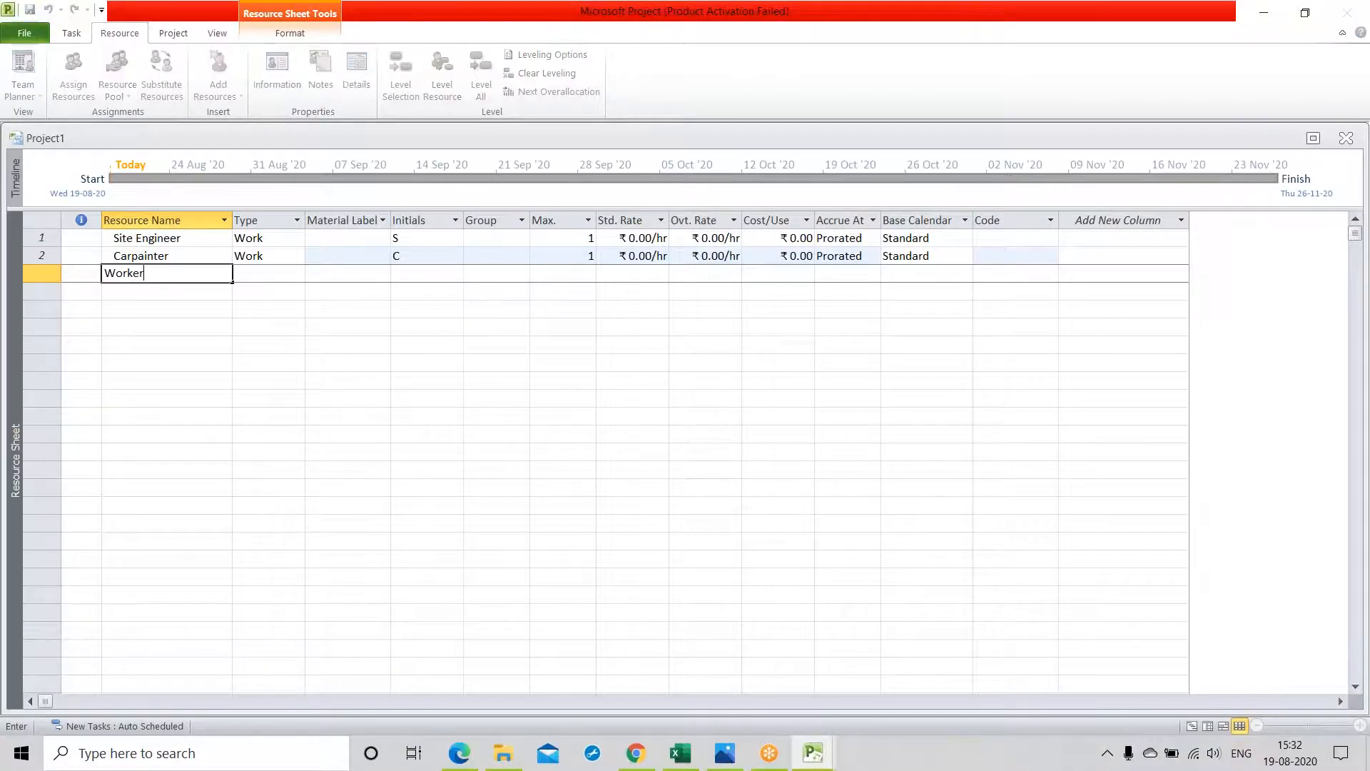
key("Return")
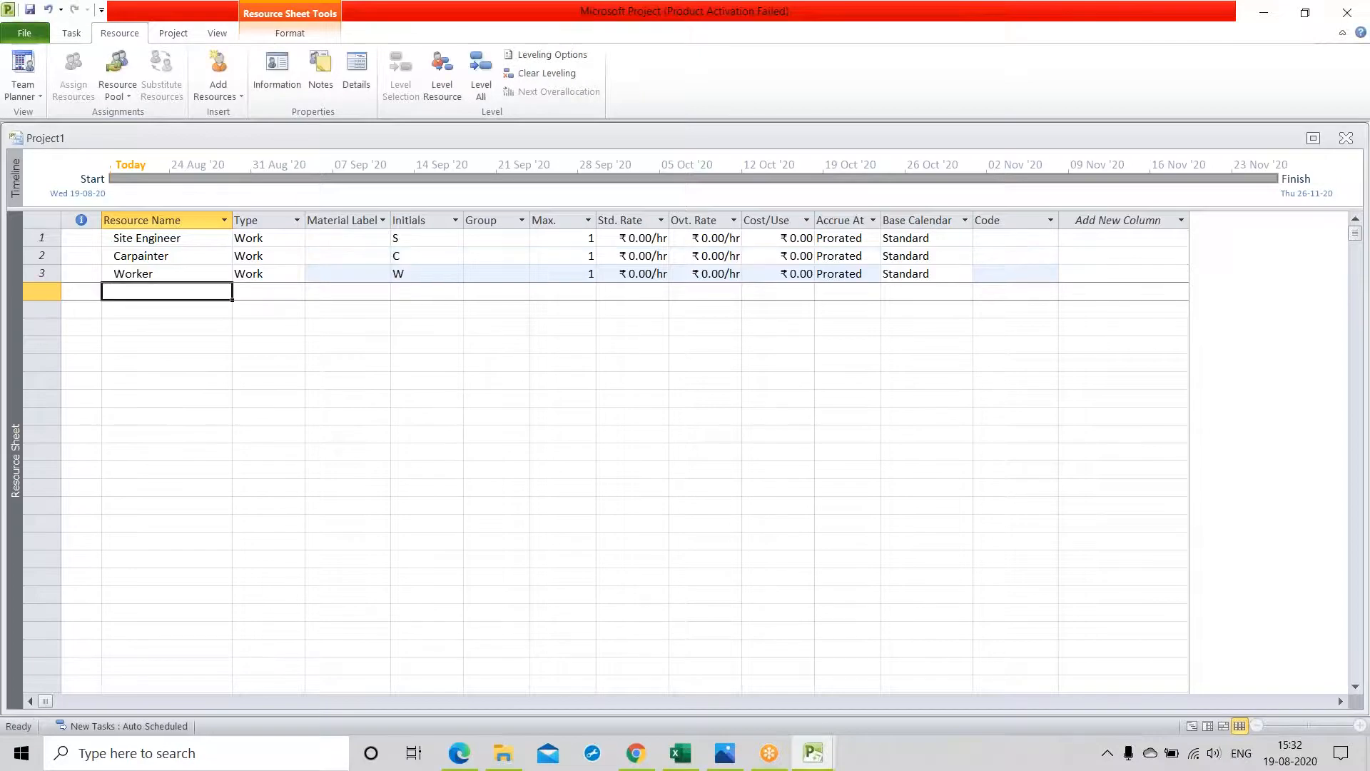
type("El")
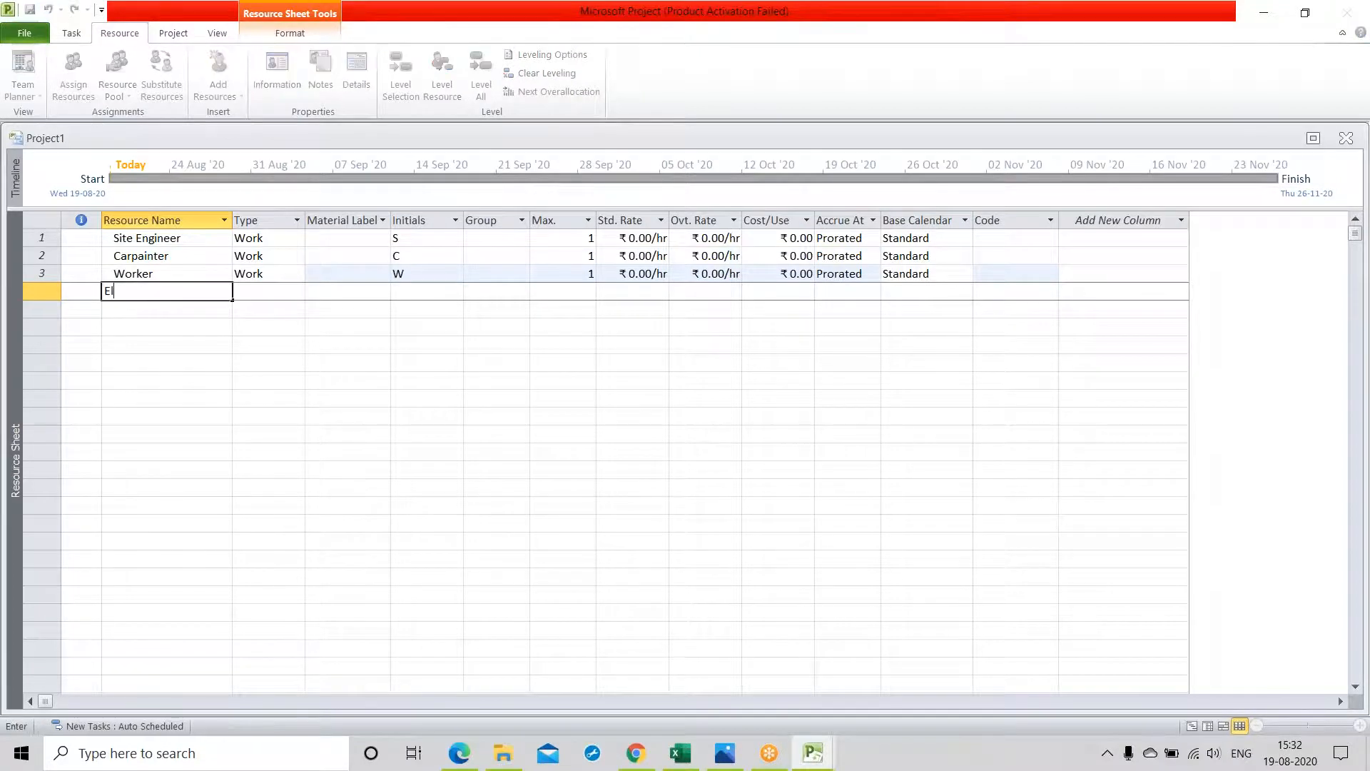
type("ectrician")
key("Return")
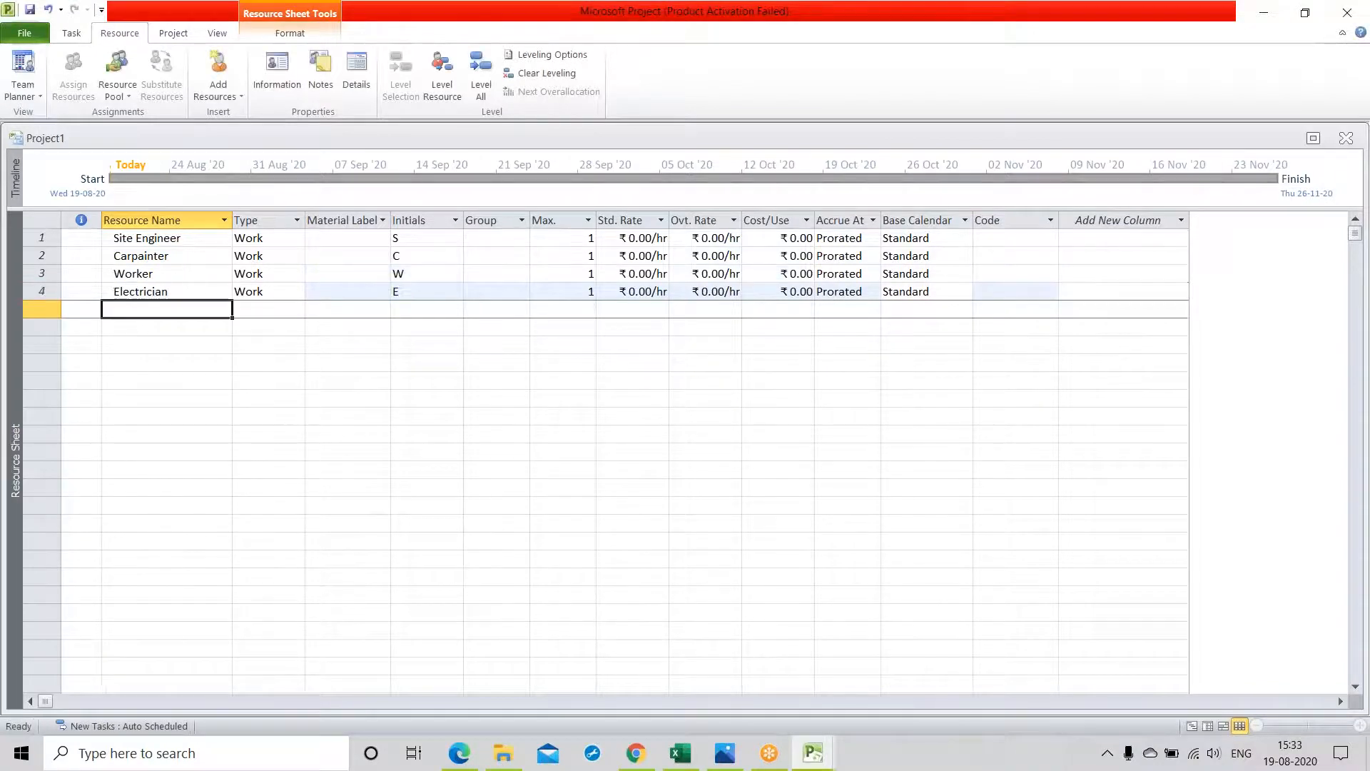
type("Painter")
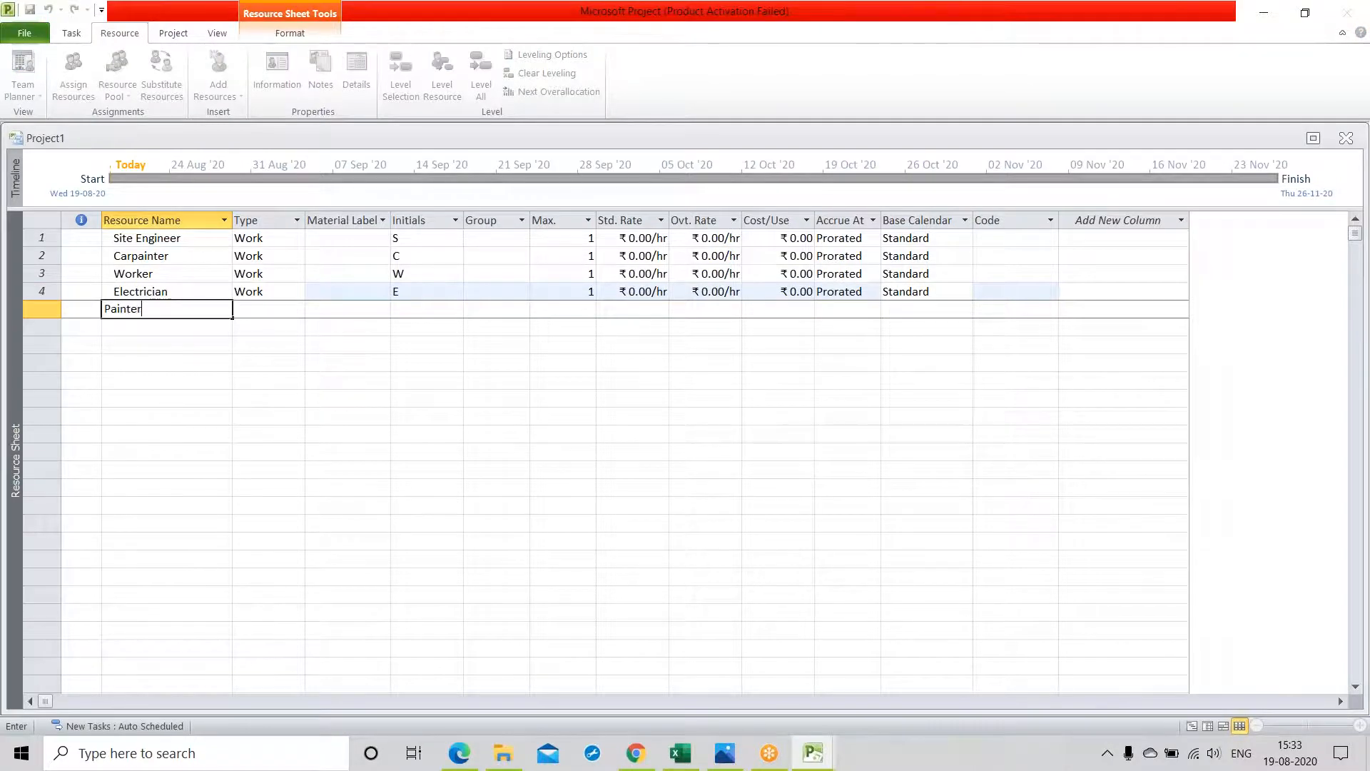
key("Return")
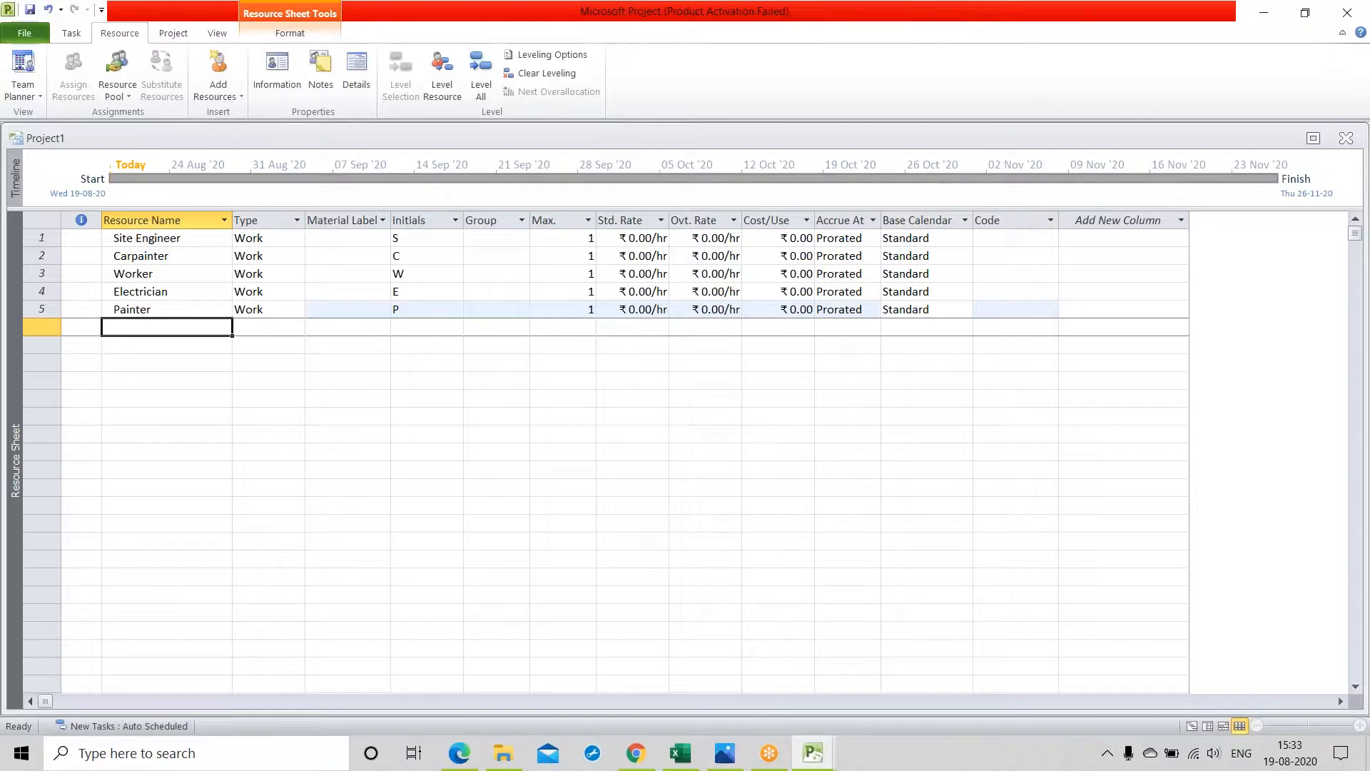
Add the resources Paints, Lamps and Tiles below Painter
type("Paint")
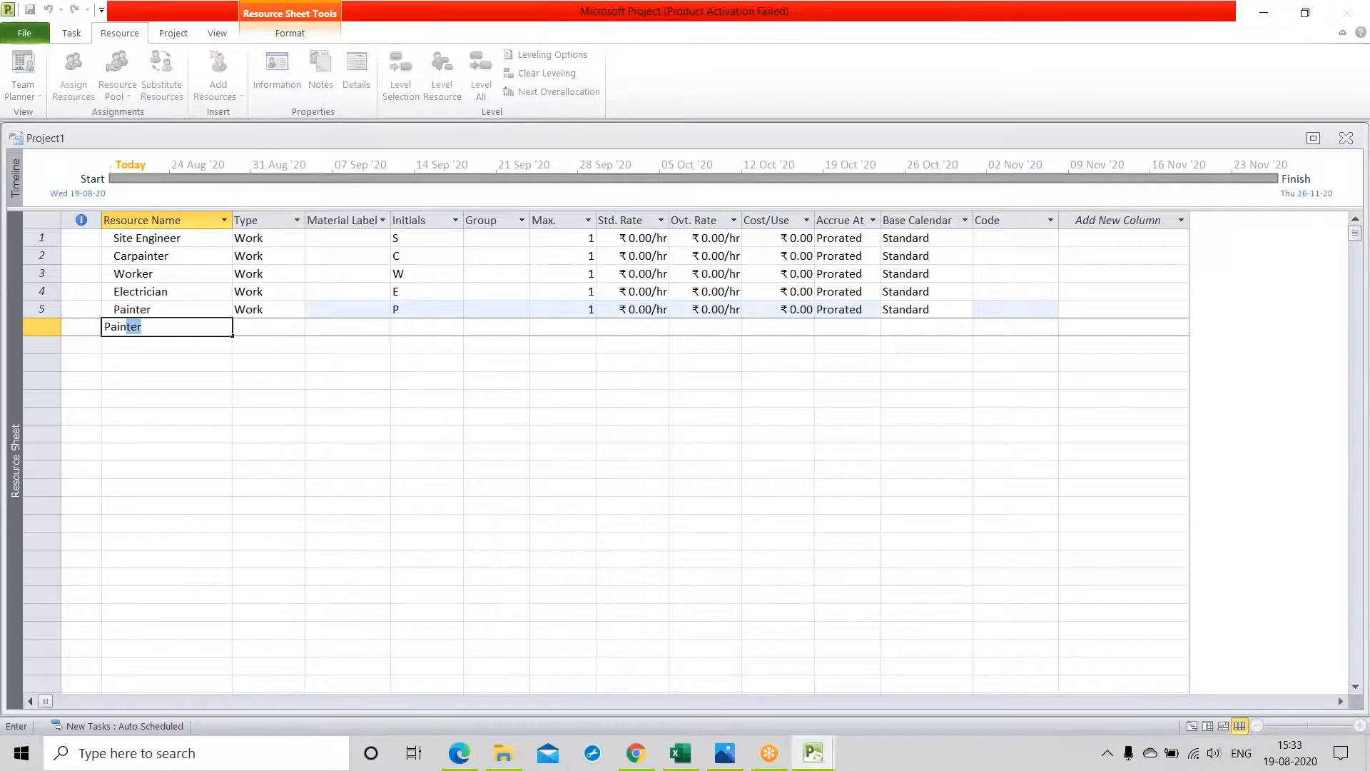
type("s")
key("Return")
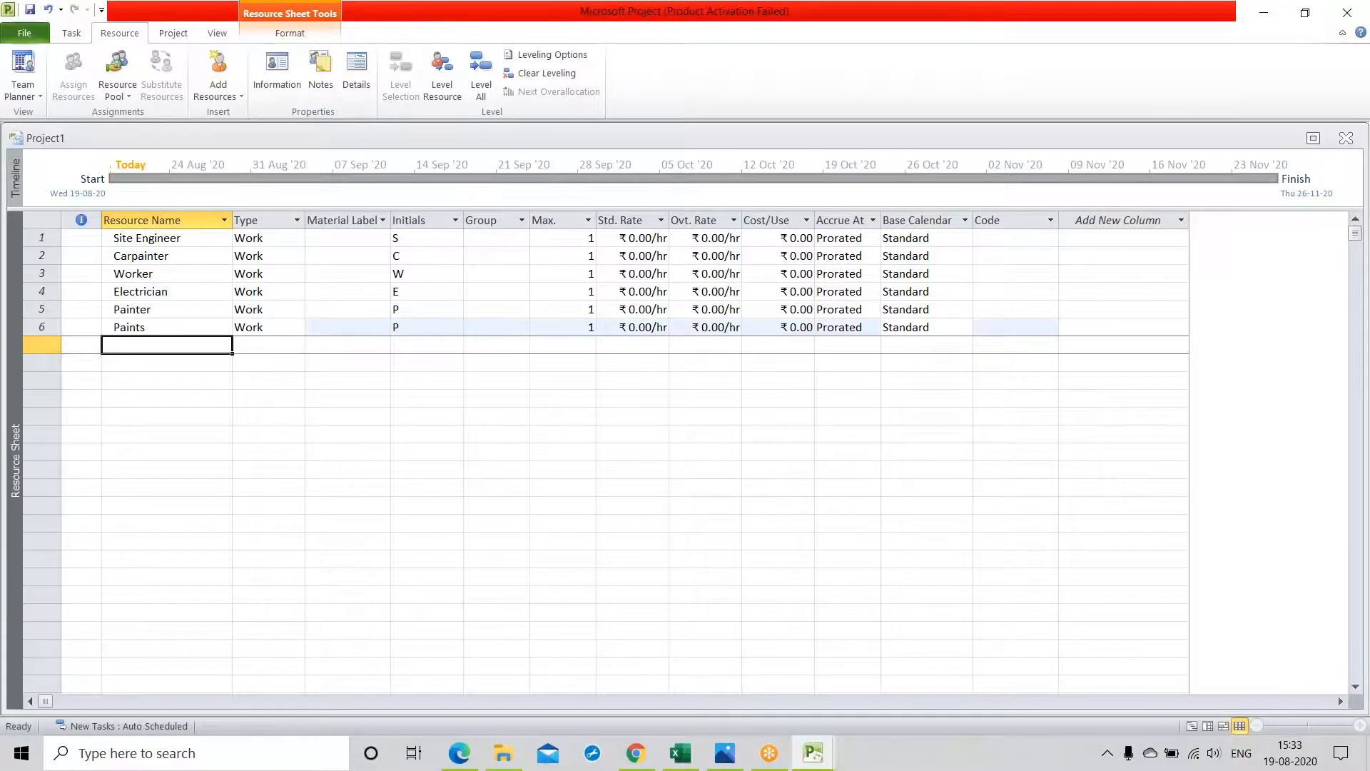
type("La")
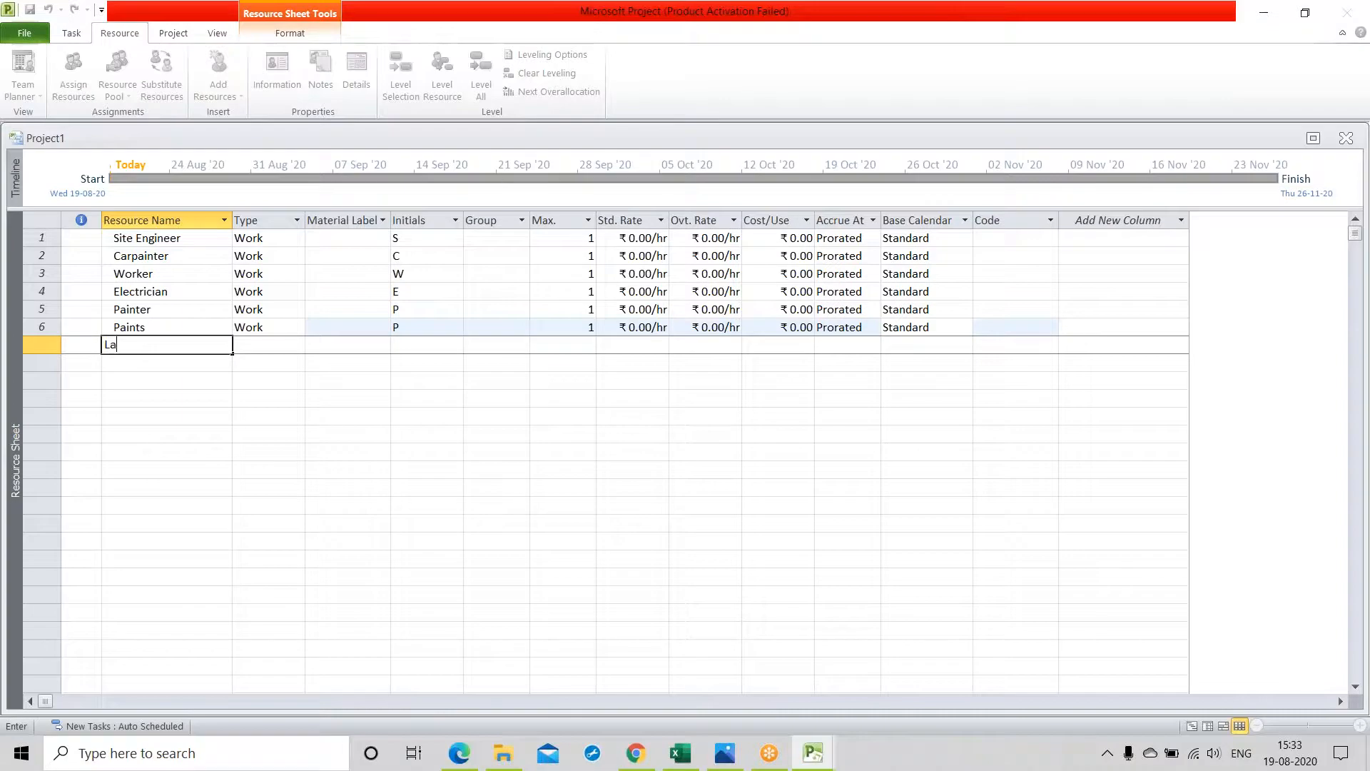
type("mps")
key("Return")
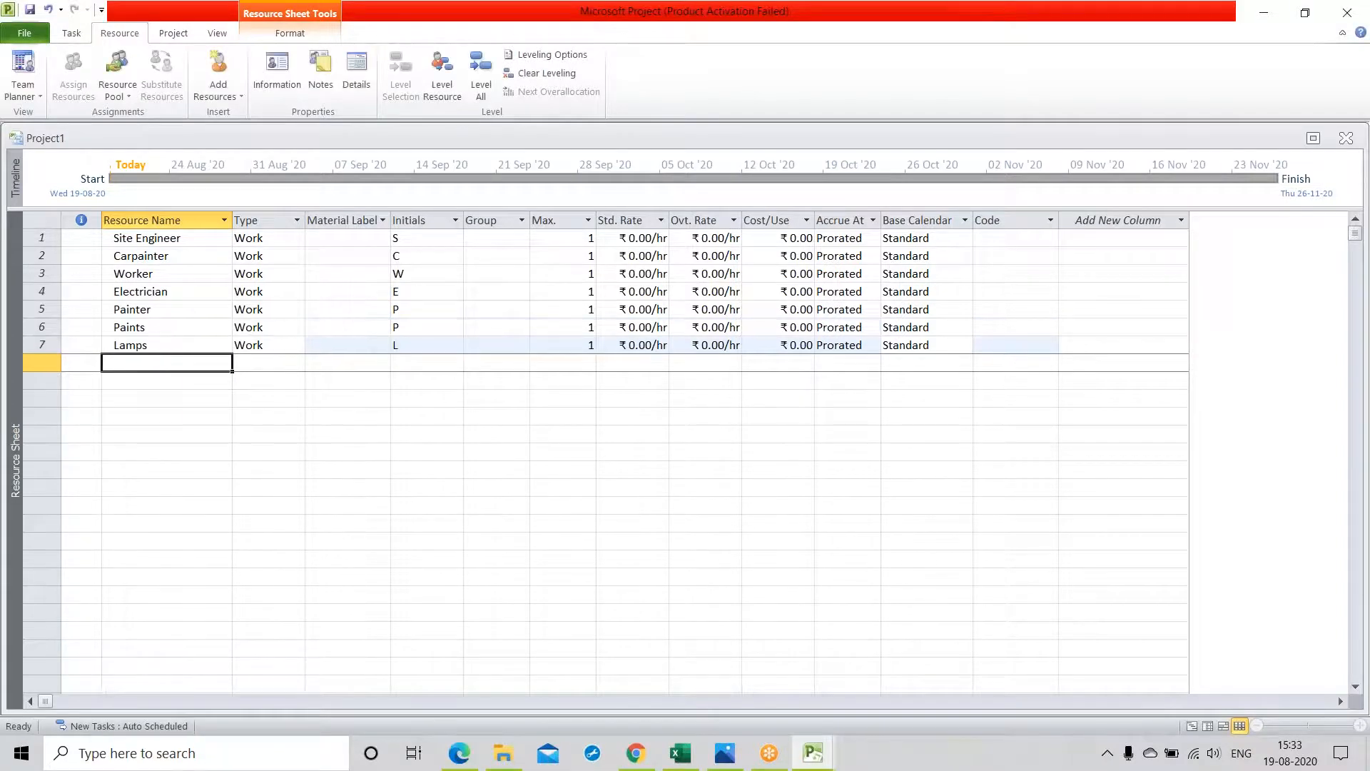
type("Tiles")
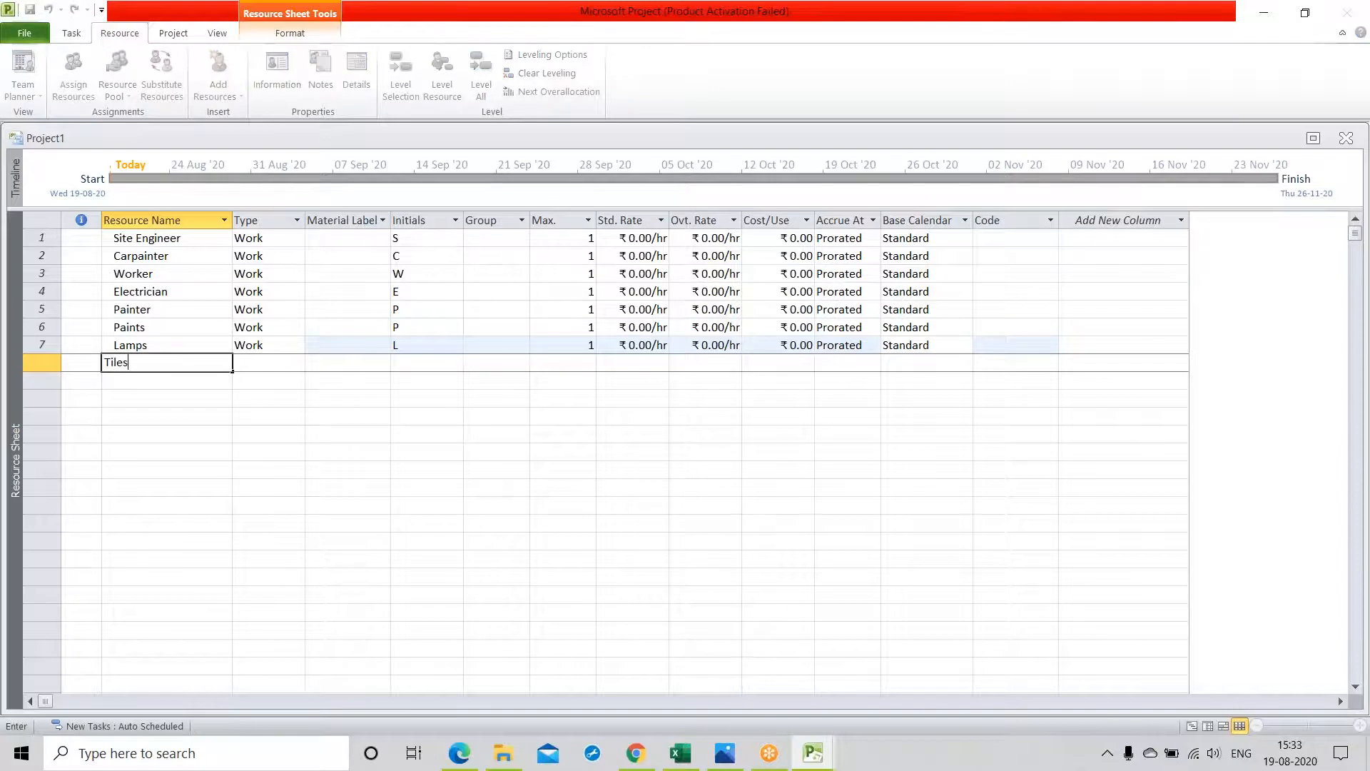
key("Return")
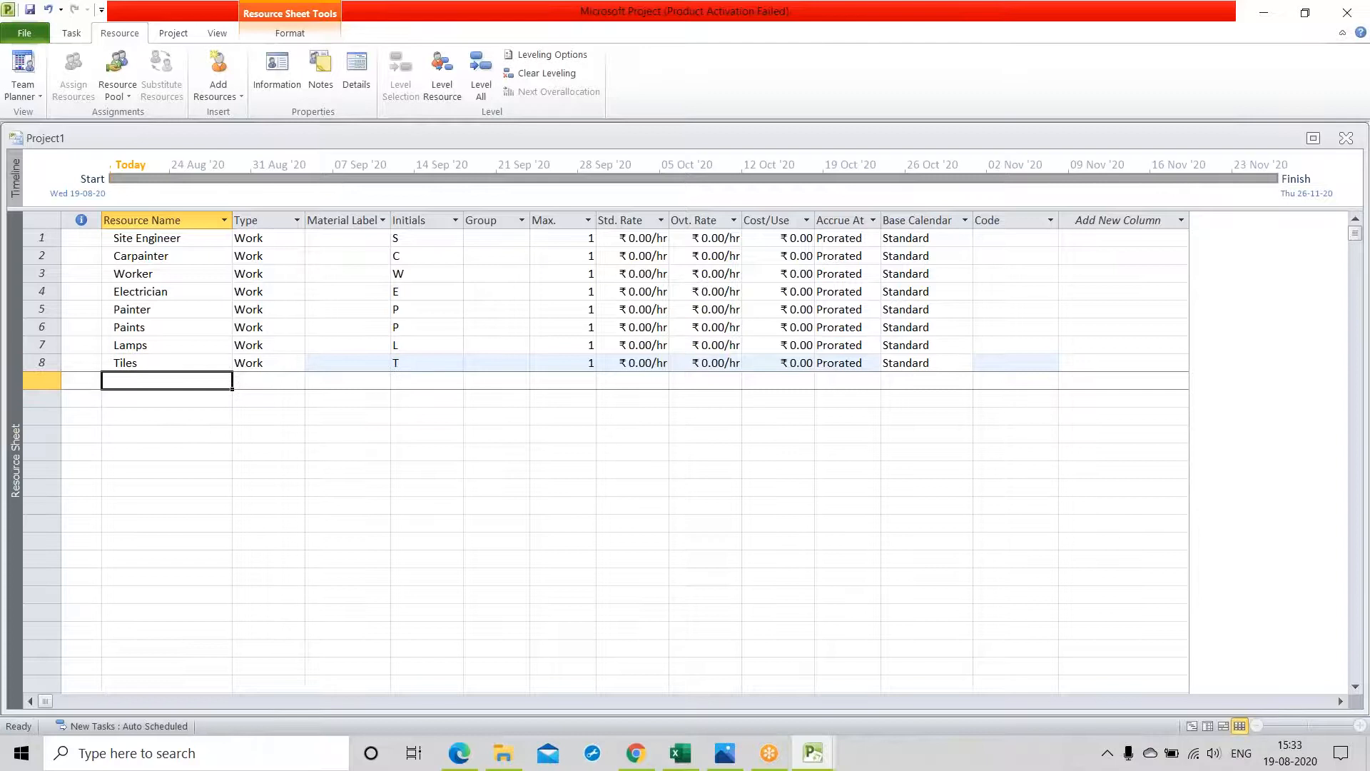
Add the resources Steels and Wood Material at the end of the resource list
type("St")
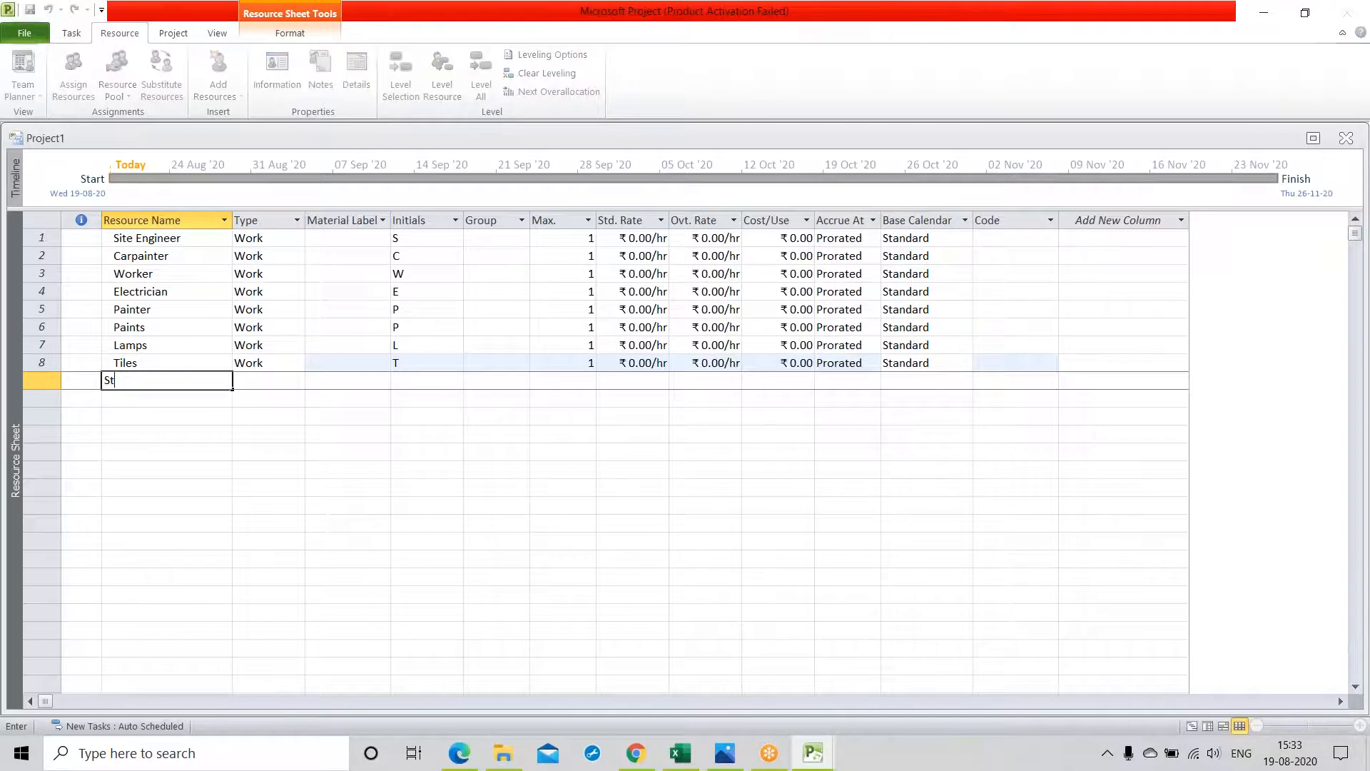
type("eel")
type("s")
key("Return")
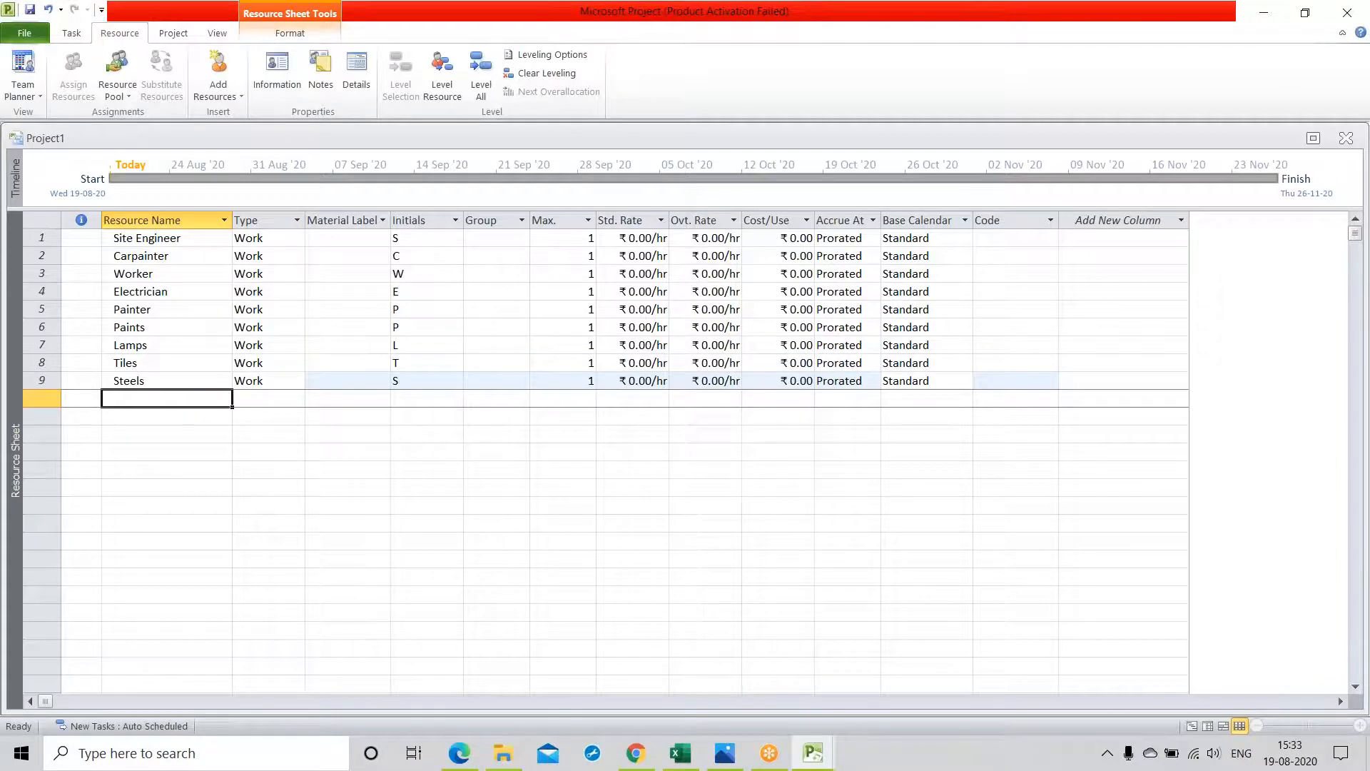
type("Wood Material")
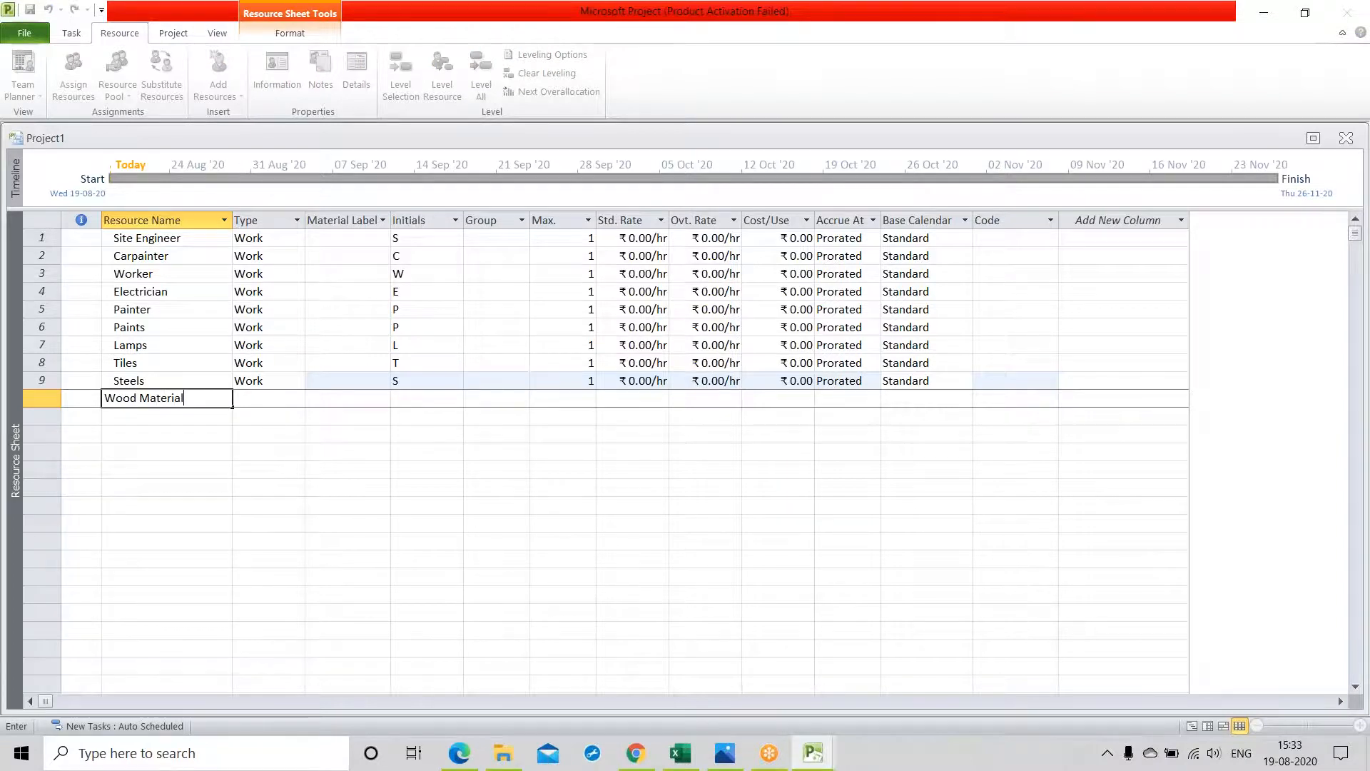
left_click(266, 487)
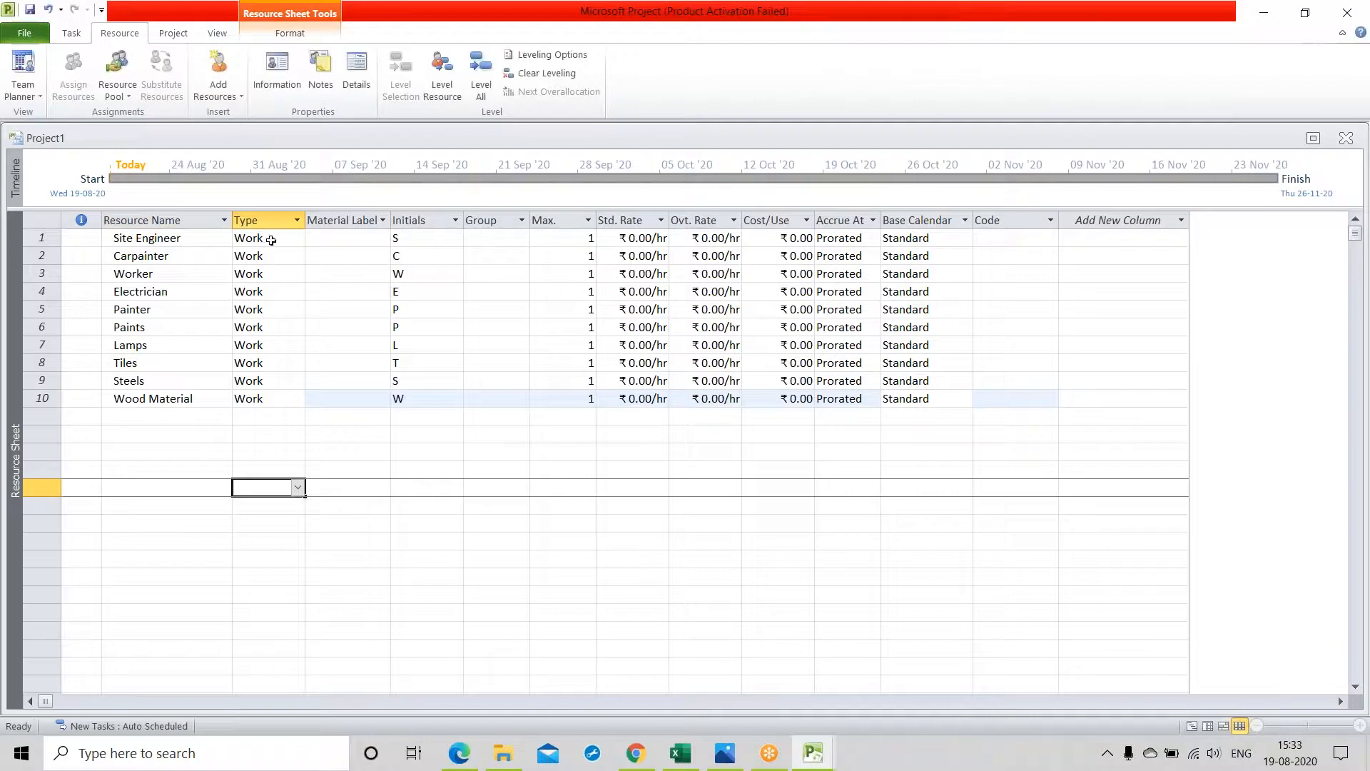
Go through the types of the labour resources and set the type of Paints to Material
left_click(271, 241)
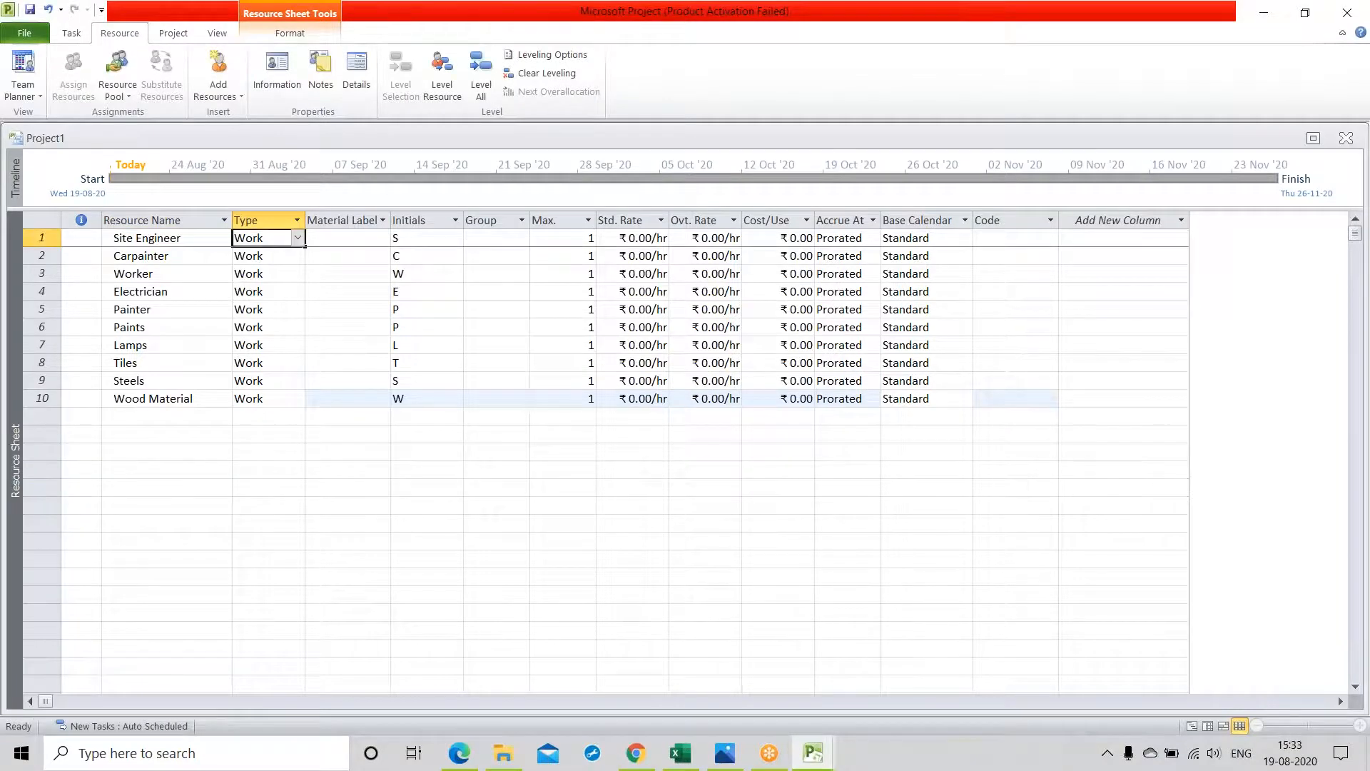
left_click(279, 259)
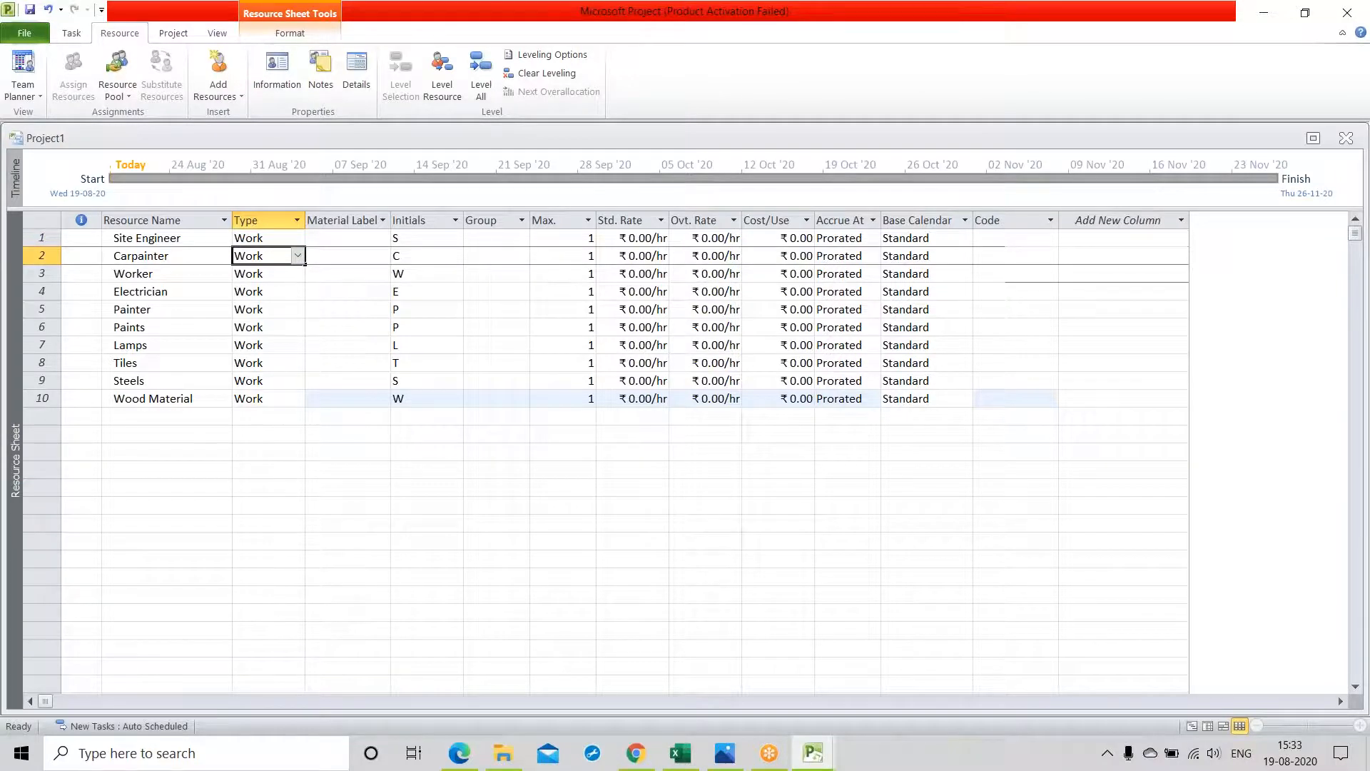
left_click(277, 274)
left_click(277, 291)
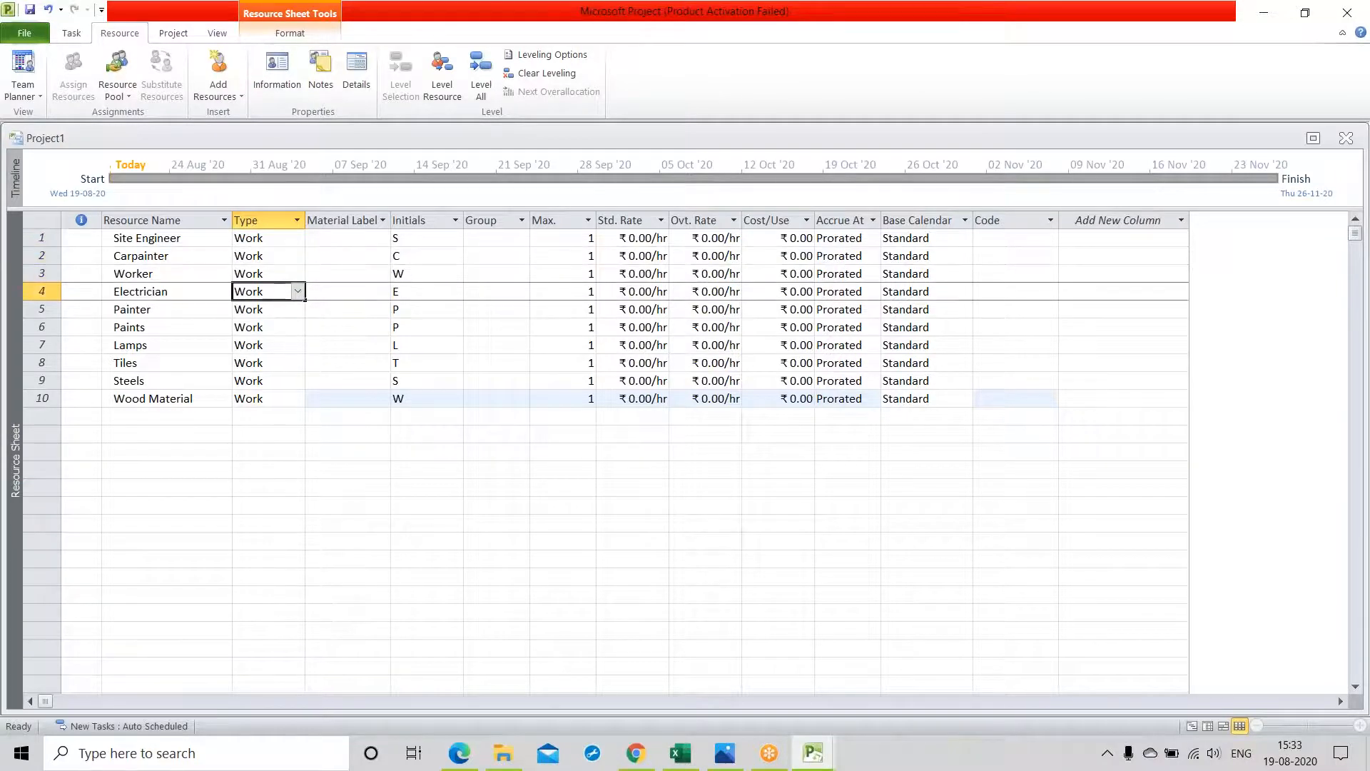
left_click(286, 311)
left_click(285, 327)
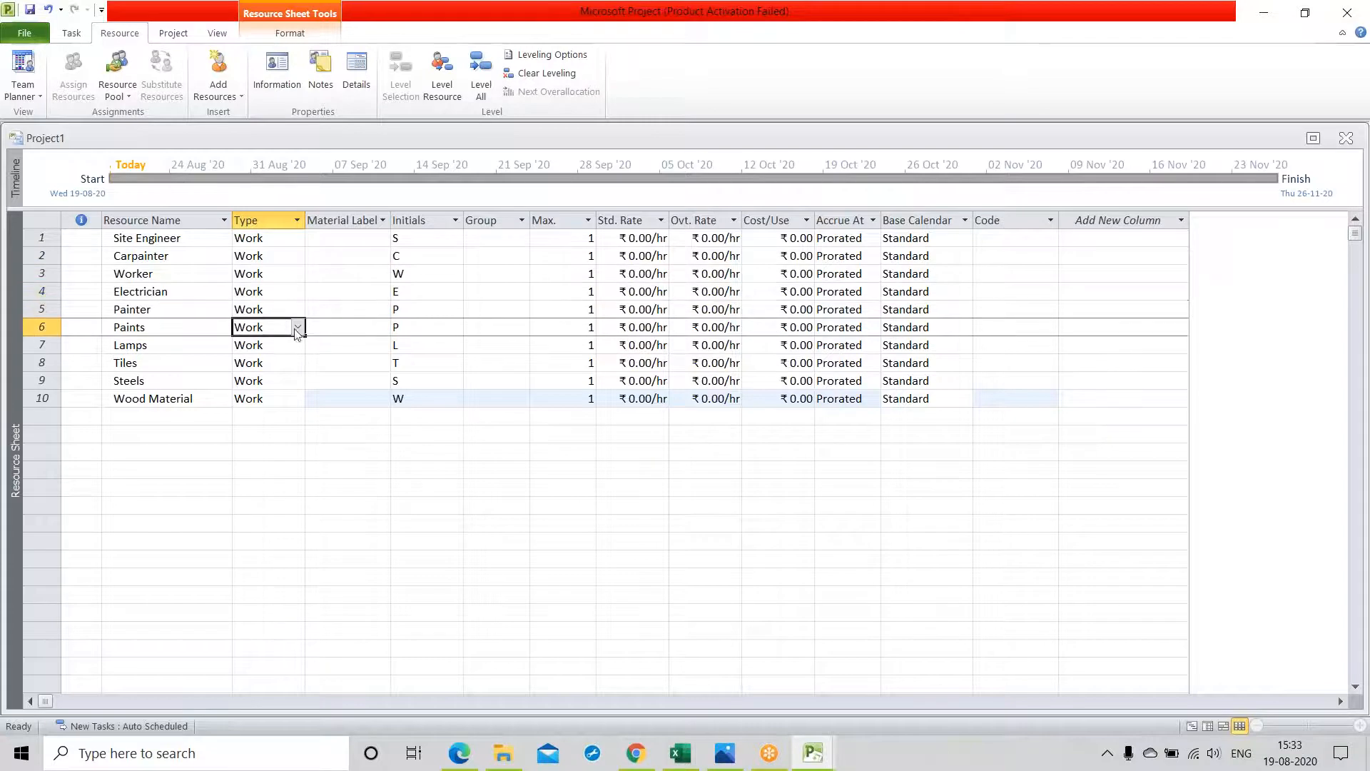
left_click(298, 326)
left_click(271, 349)
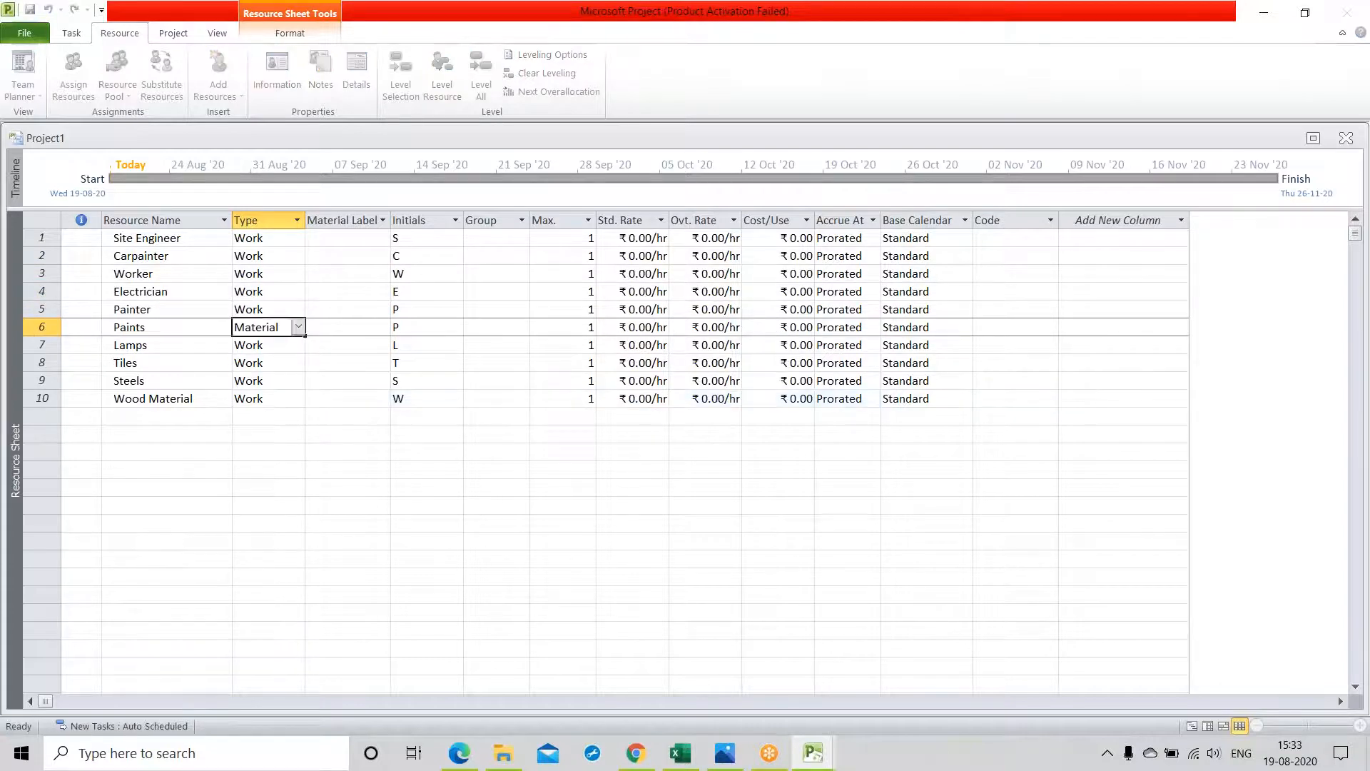
Set the resource type of Lamps and Tiles to Material
left_click(274, 345)
left_click(297, 344)
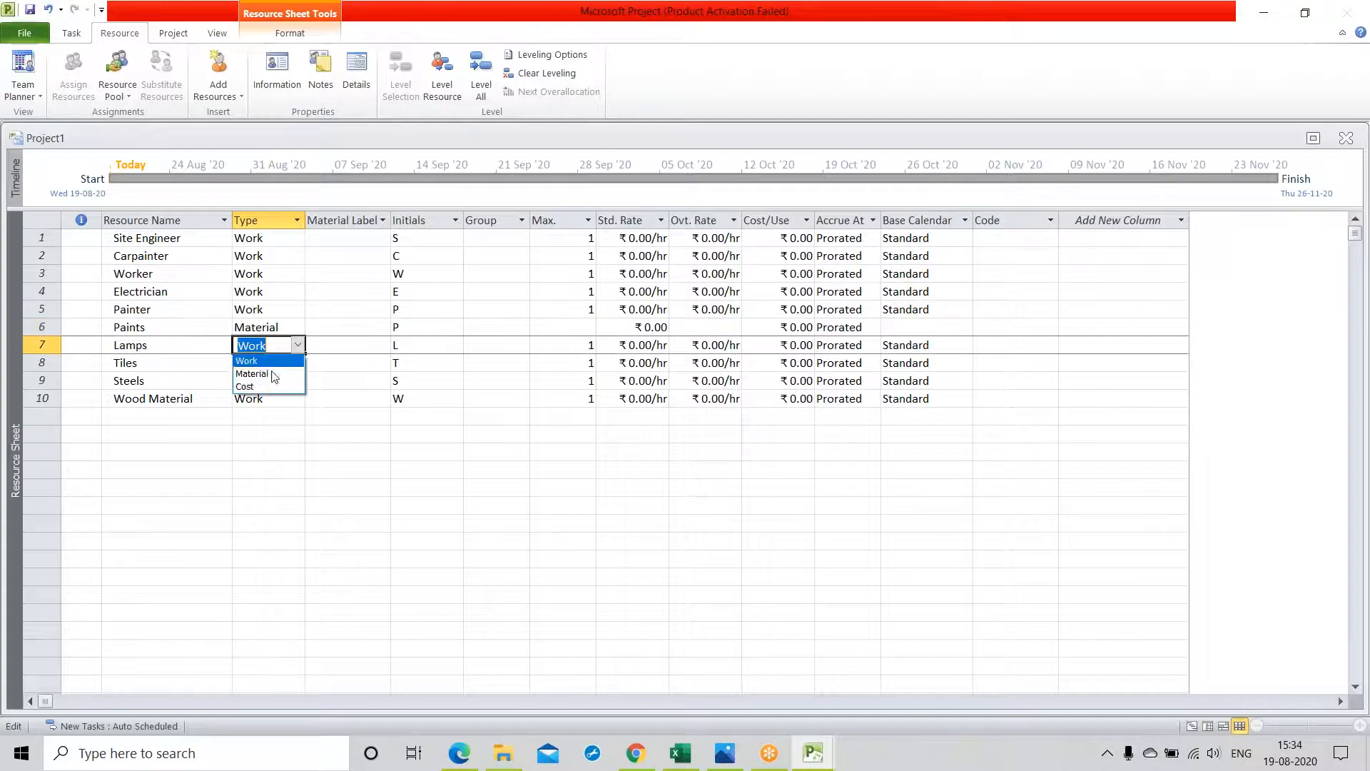
left_click(270, 367)
left_click(271, 364)
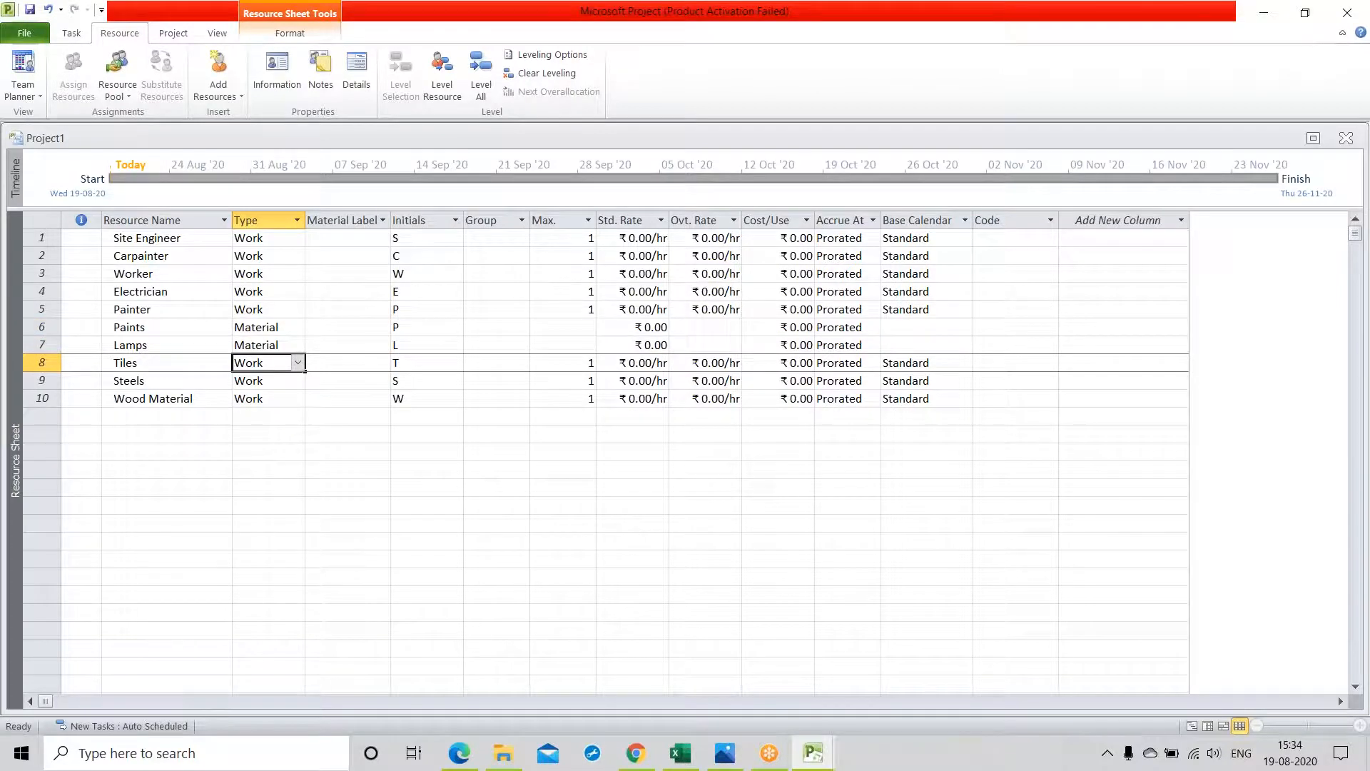
left_click(299, 363)
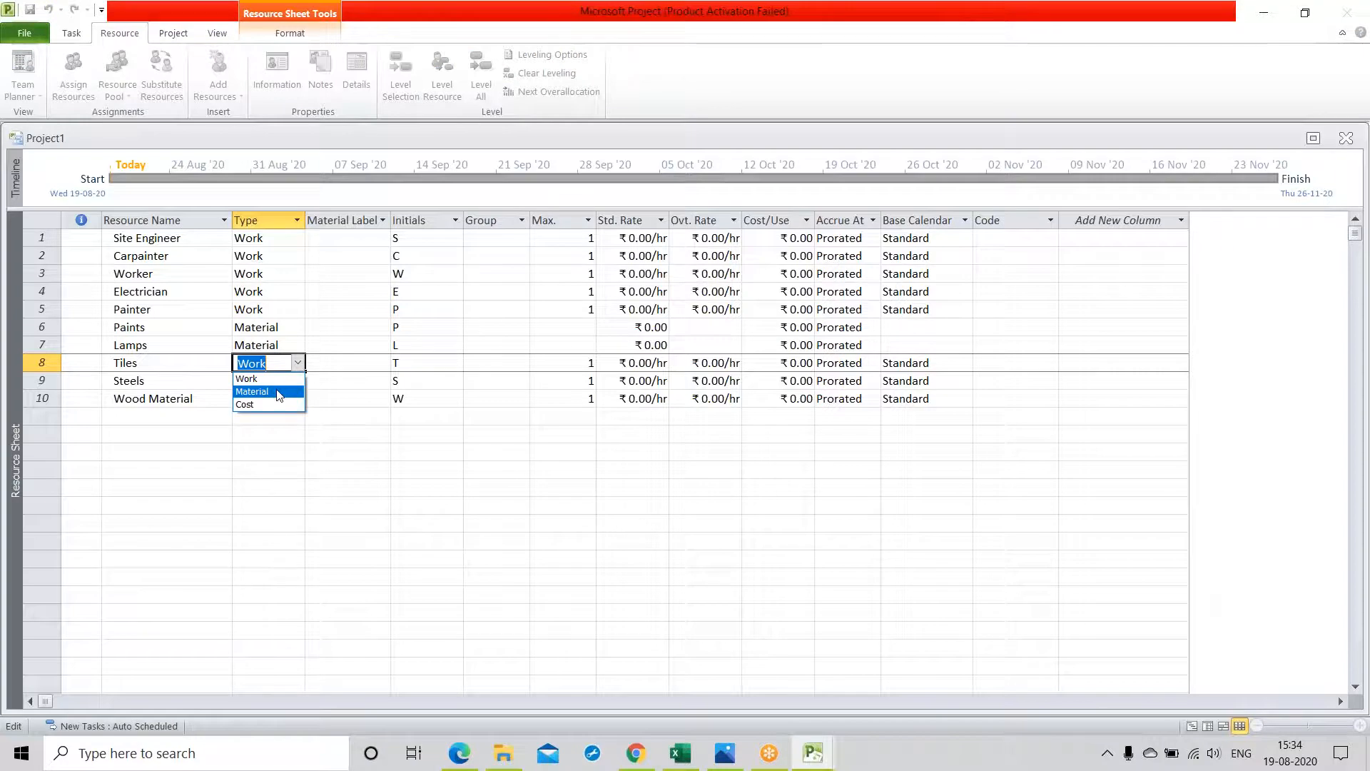
left_click(279, 394)
left_click(612, 391)
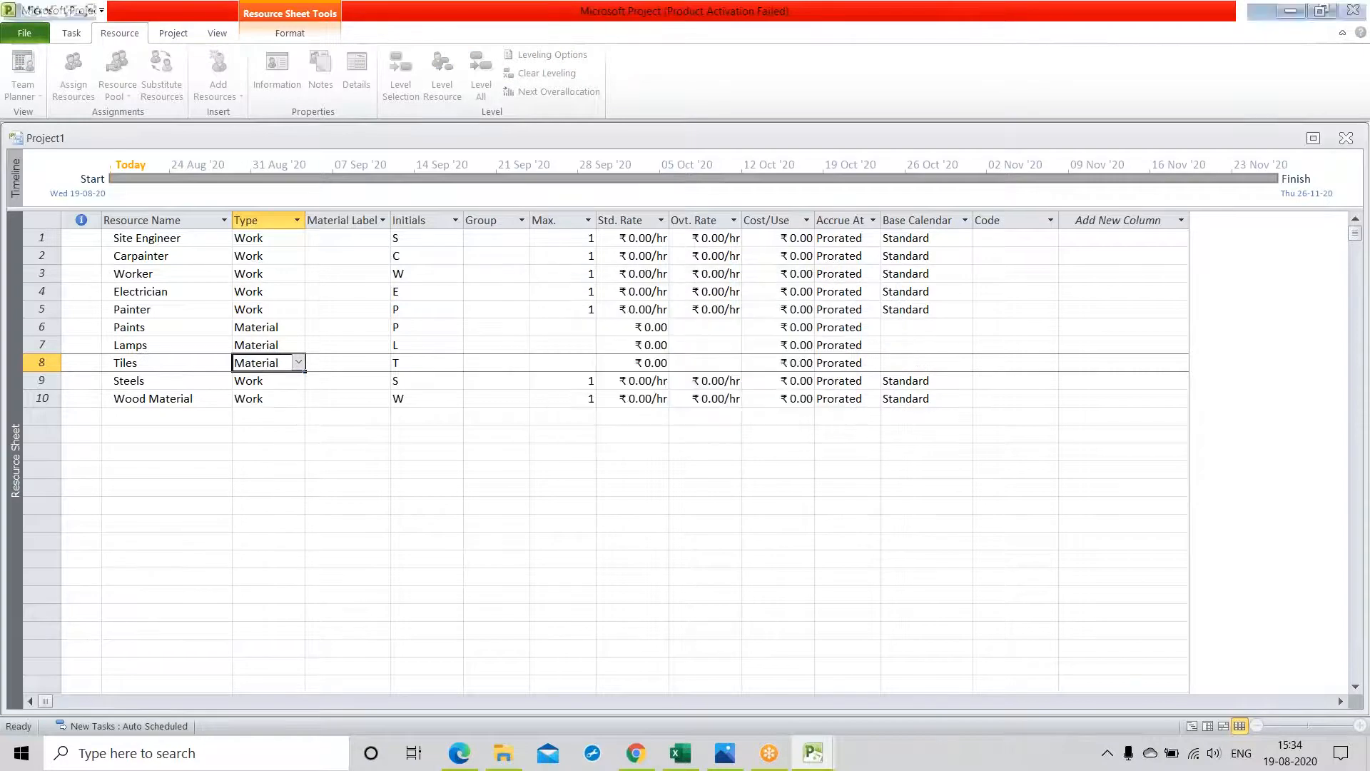
Set the resource type of Steels and Wood Material to Material
left_click(285, 382)
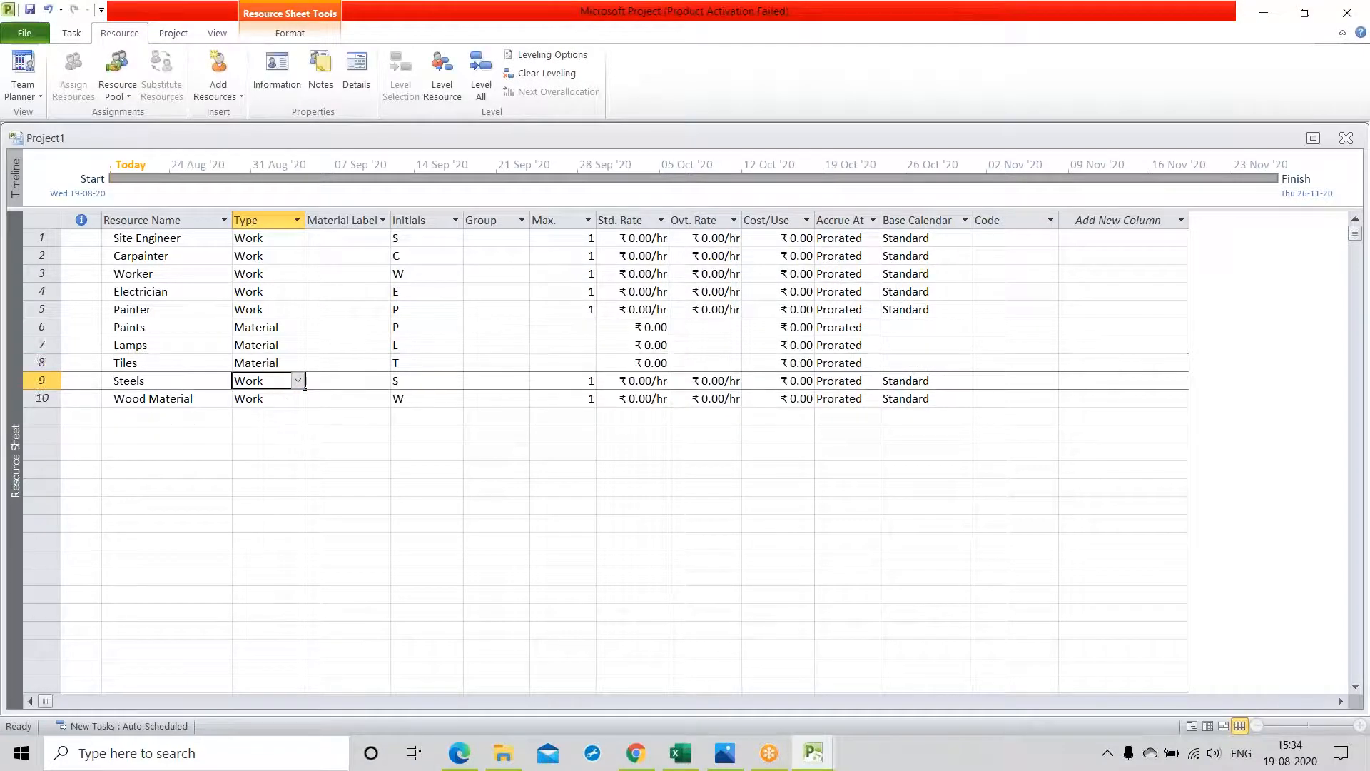
left_click(299, 381)
left_click(268, 411)
left_click(275, 398)
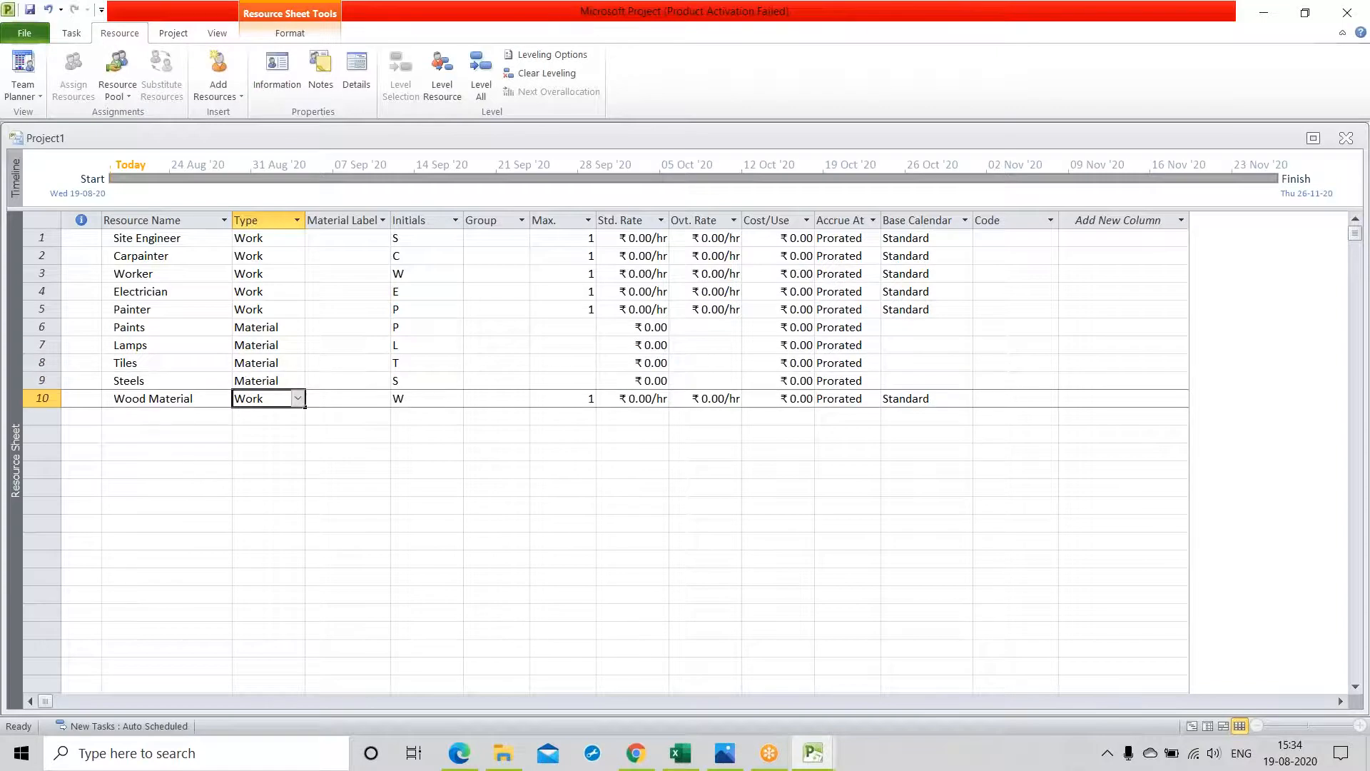
left_click(298, 399)
left_click(281, 430)
left_click(268, 470)
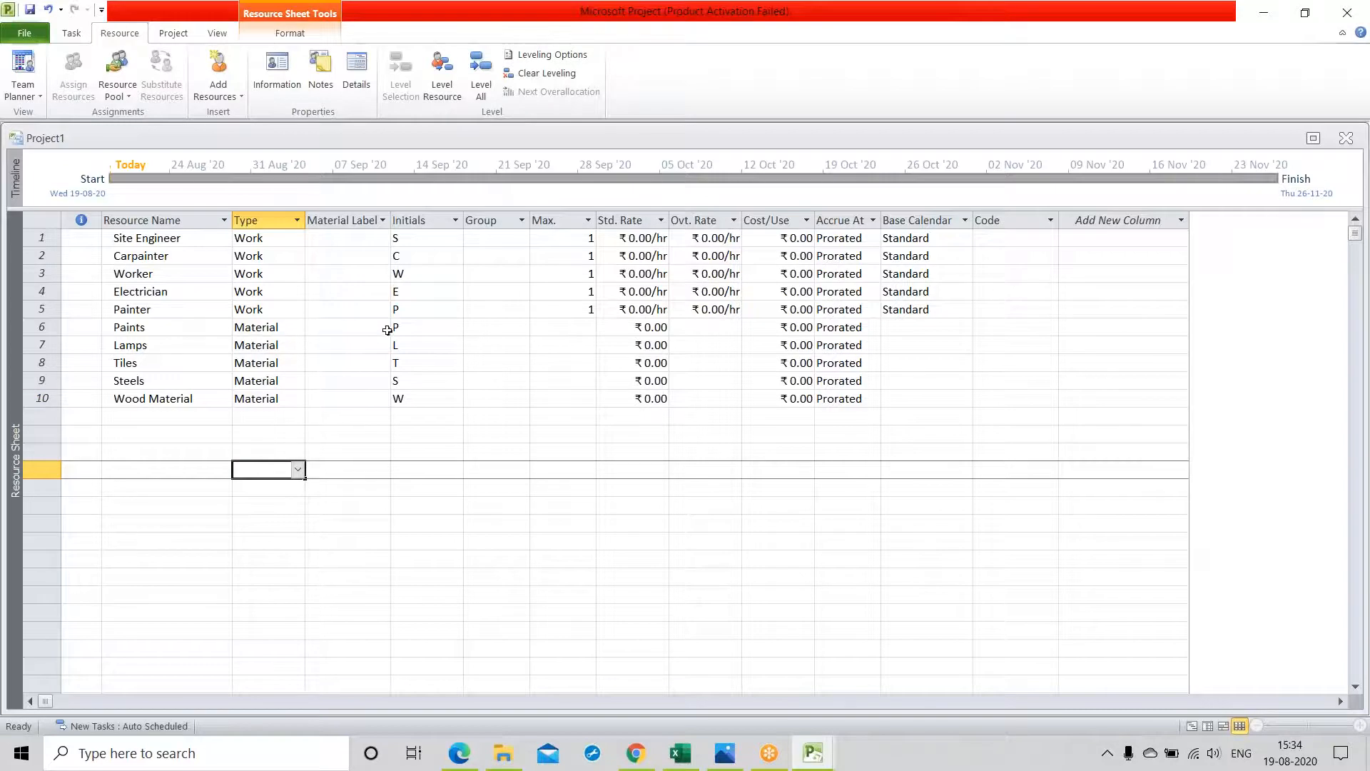
Enter the material label Liters for Paints and Numbers for Lamps
left_click(345, 328)
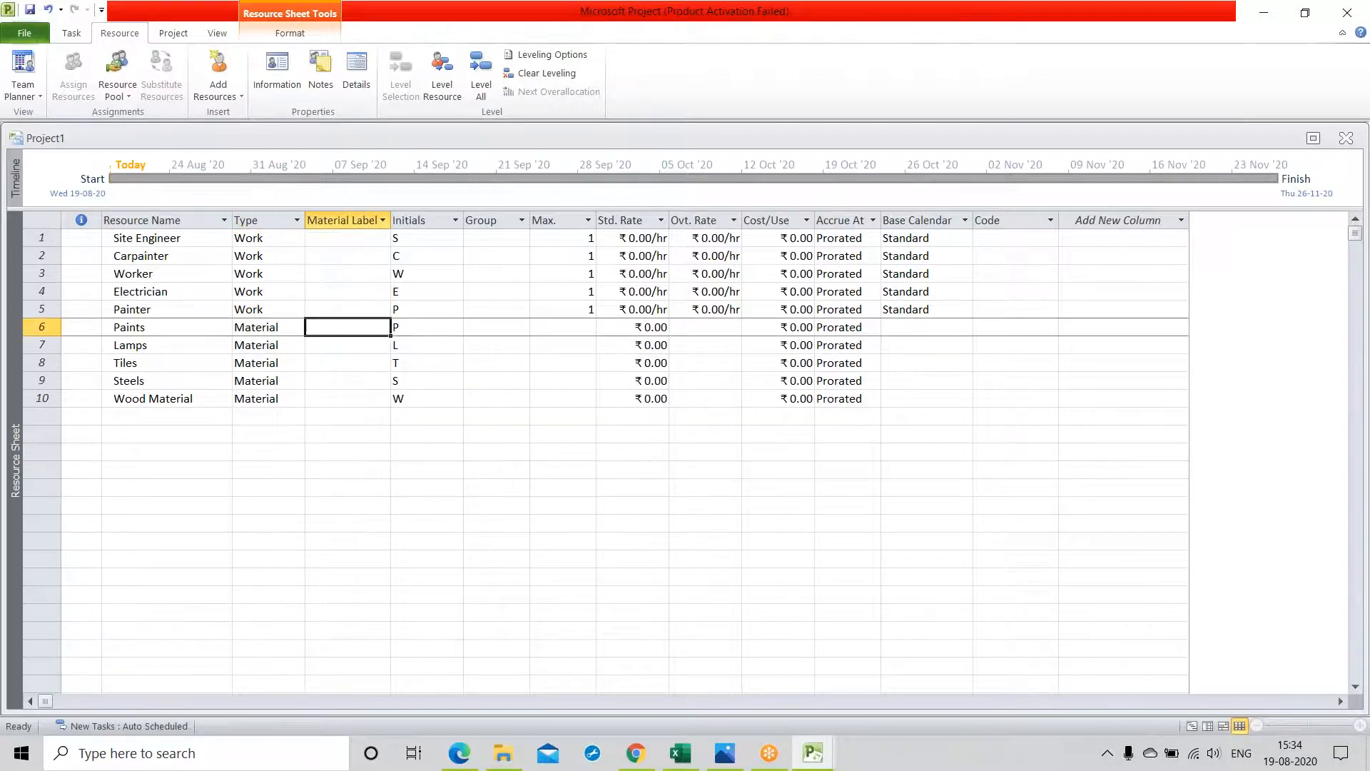
type("Li")
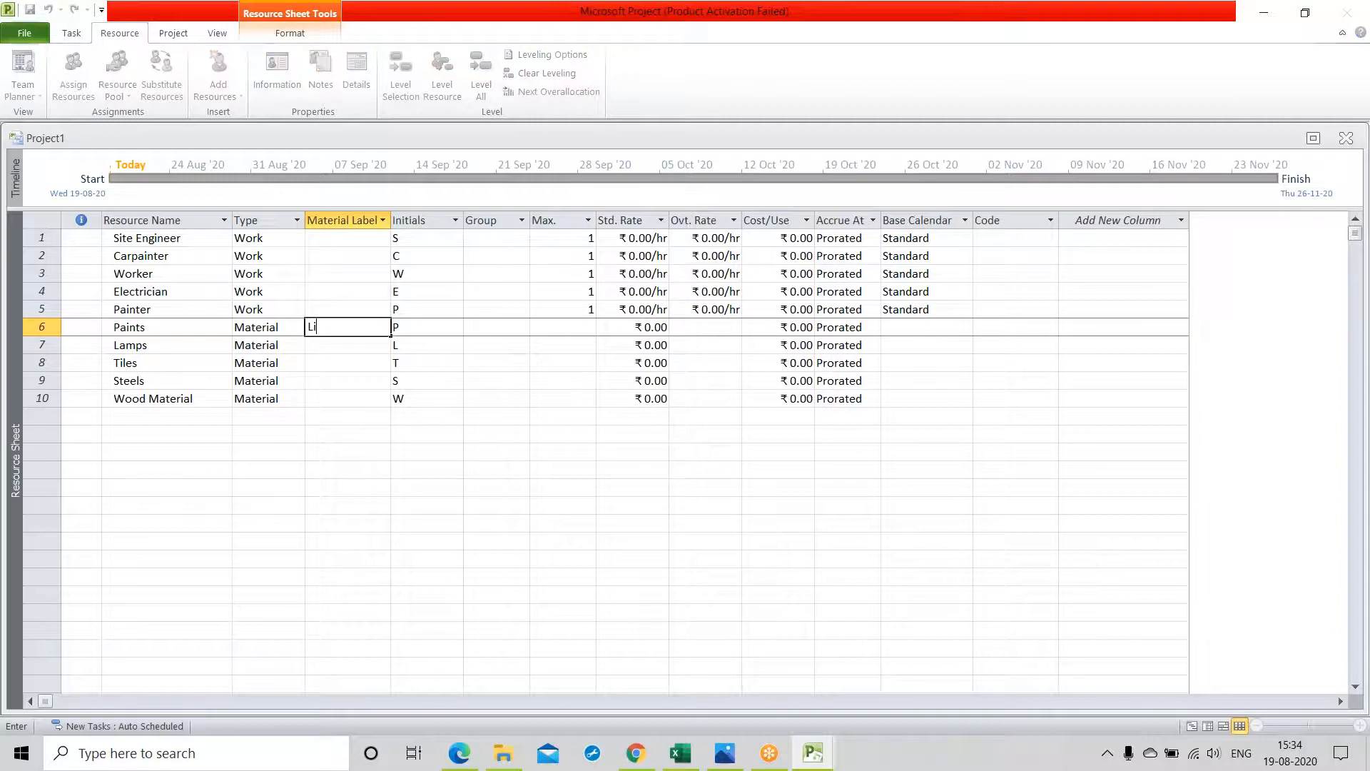
type("ters")
key("Return")
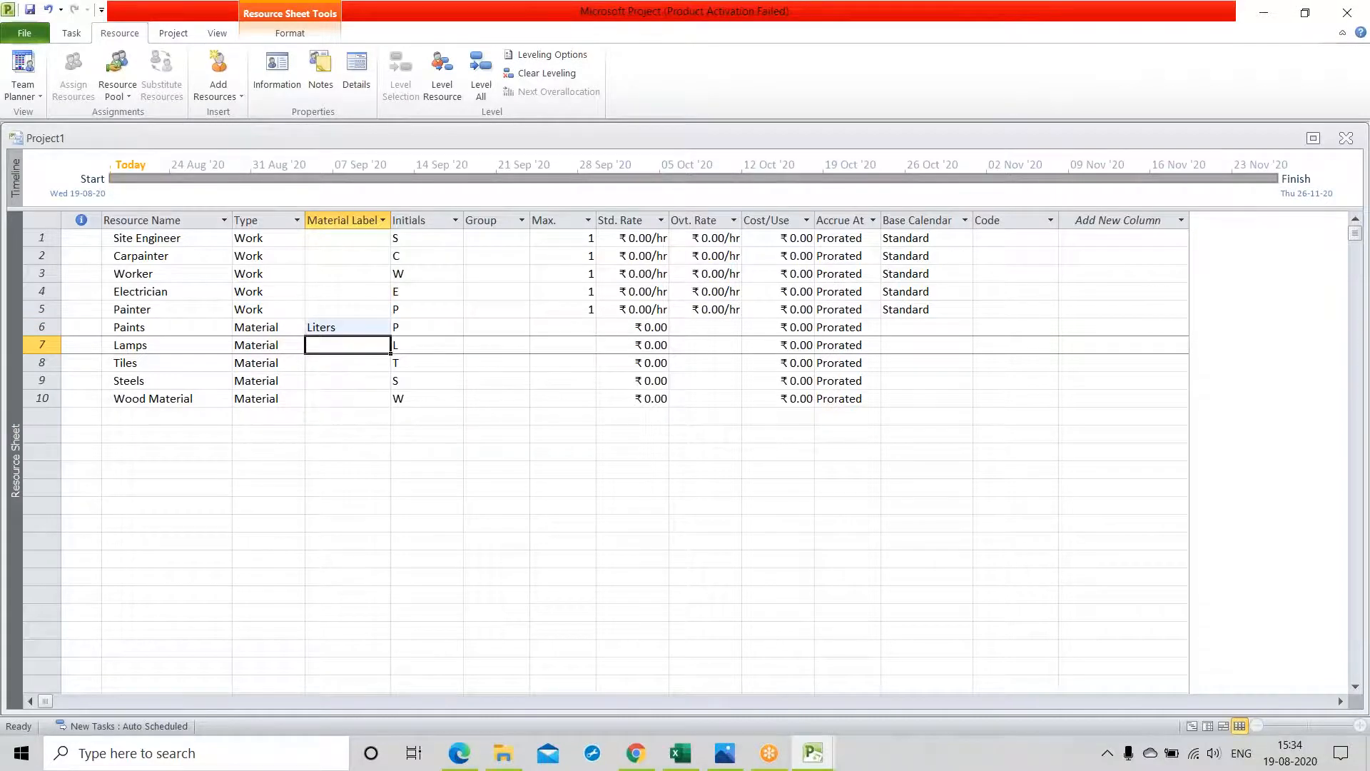
type("Numbers")
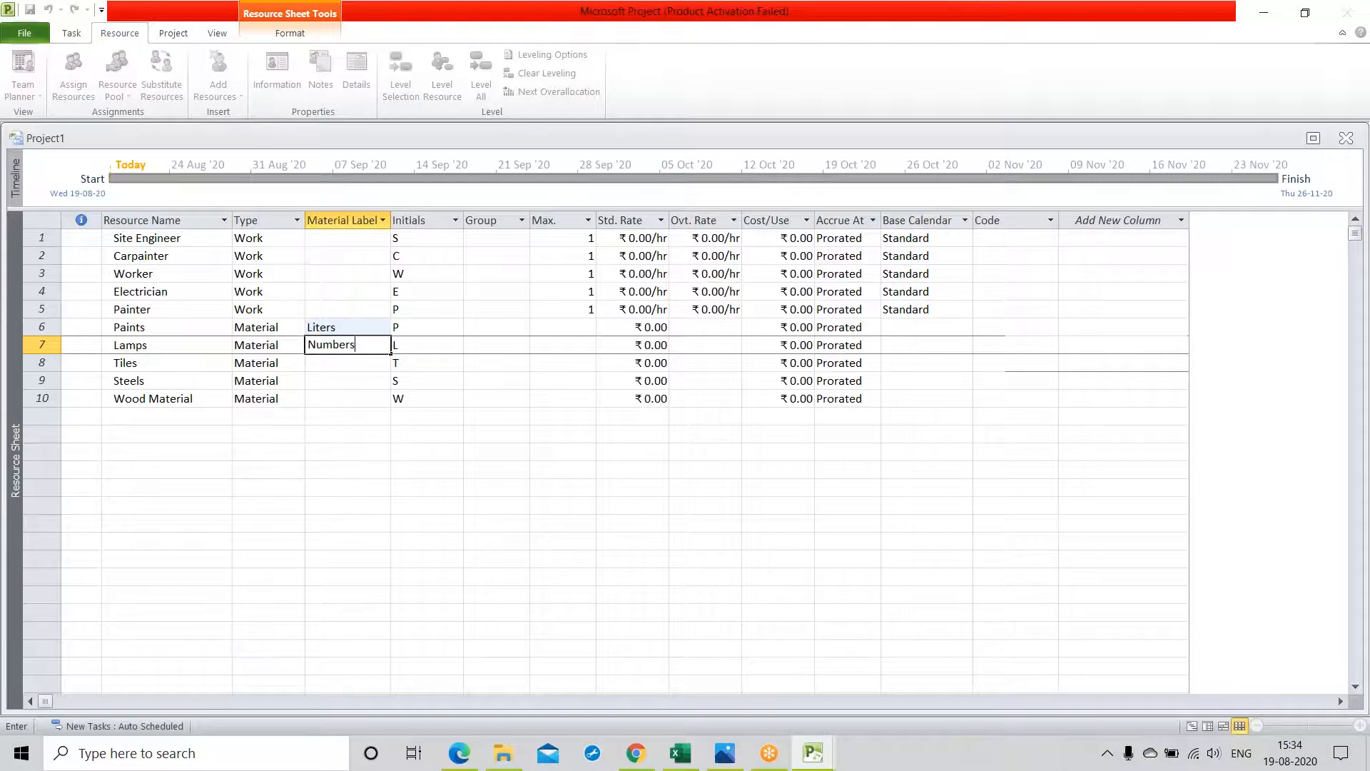
key("Return")
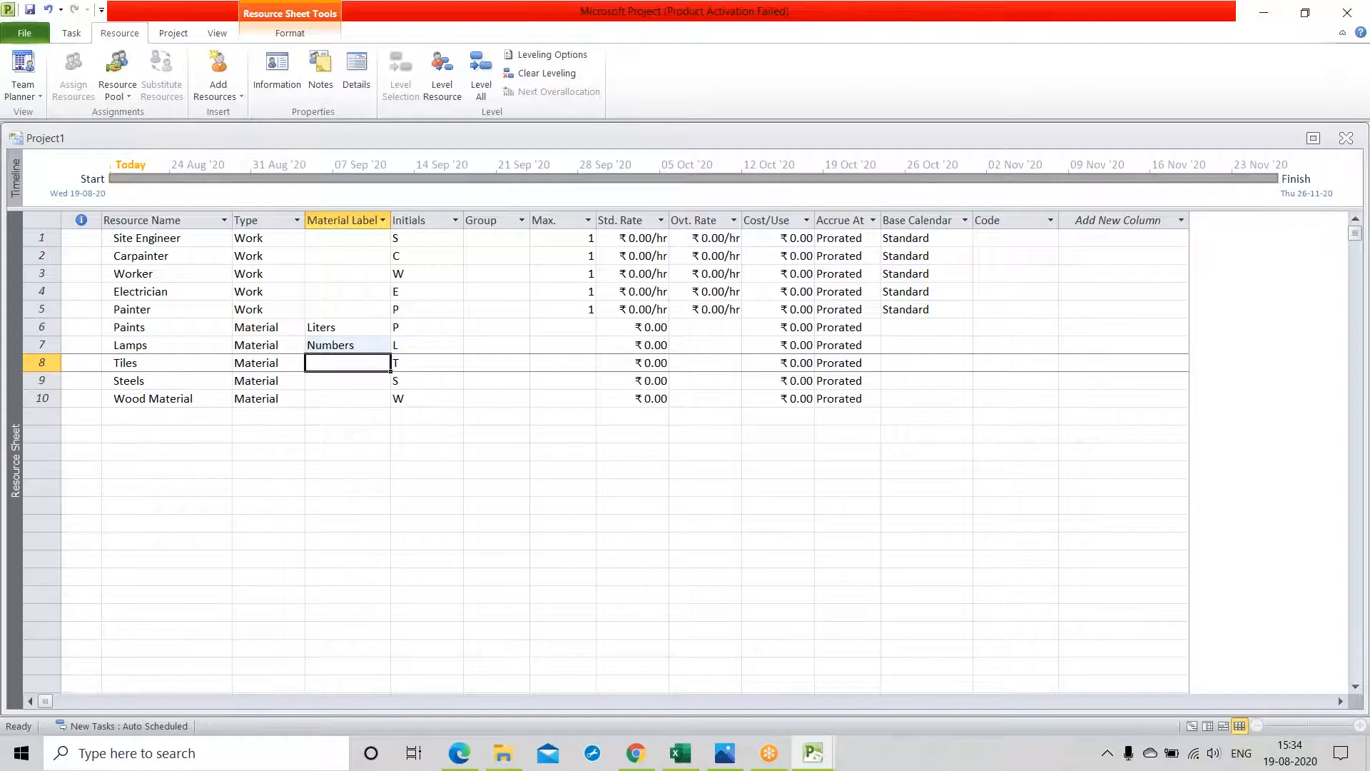
Enter the material labels Box for Tiles, ton for Steels and Ton for Wood Material
type("Box")
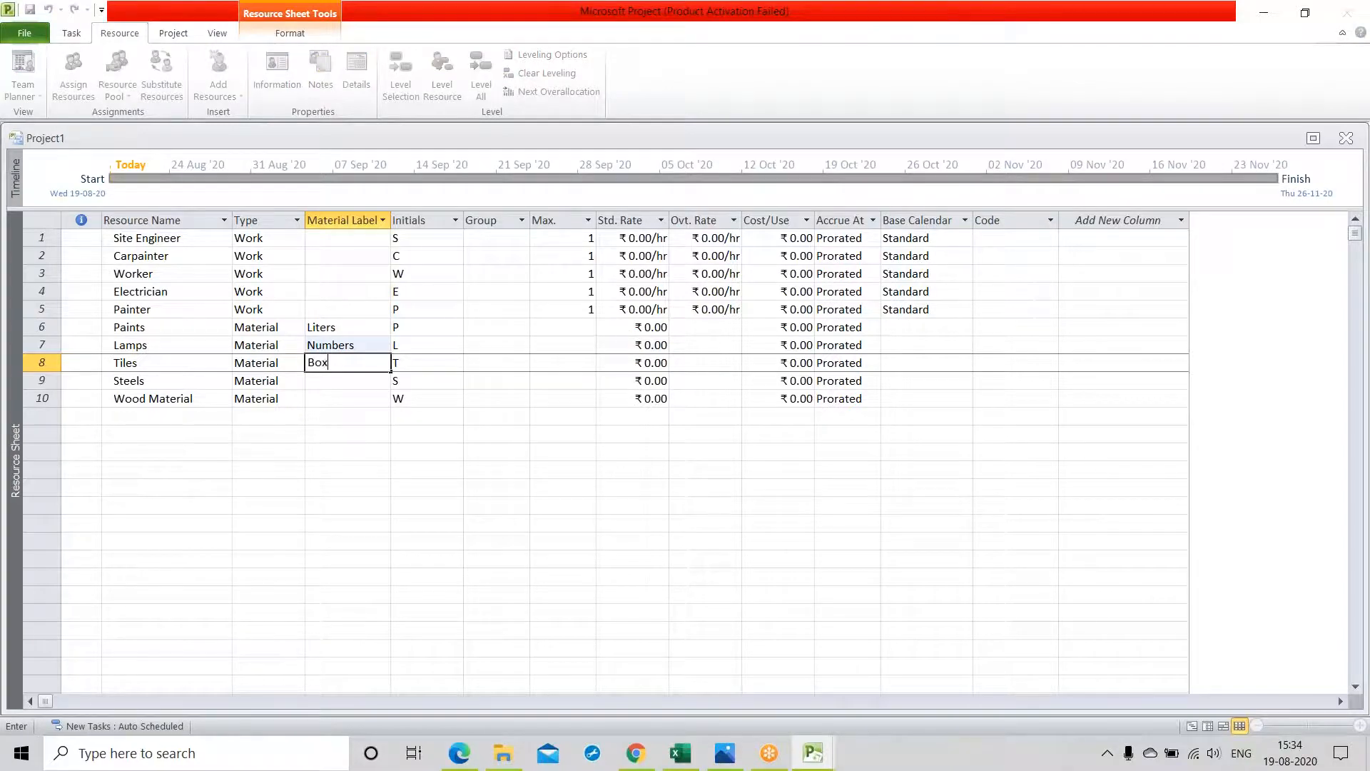
key("Return")
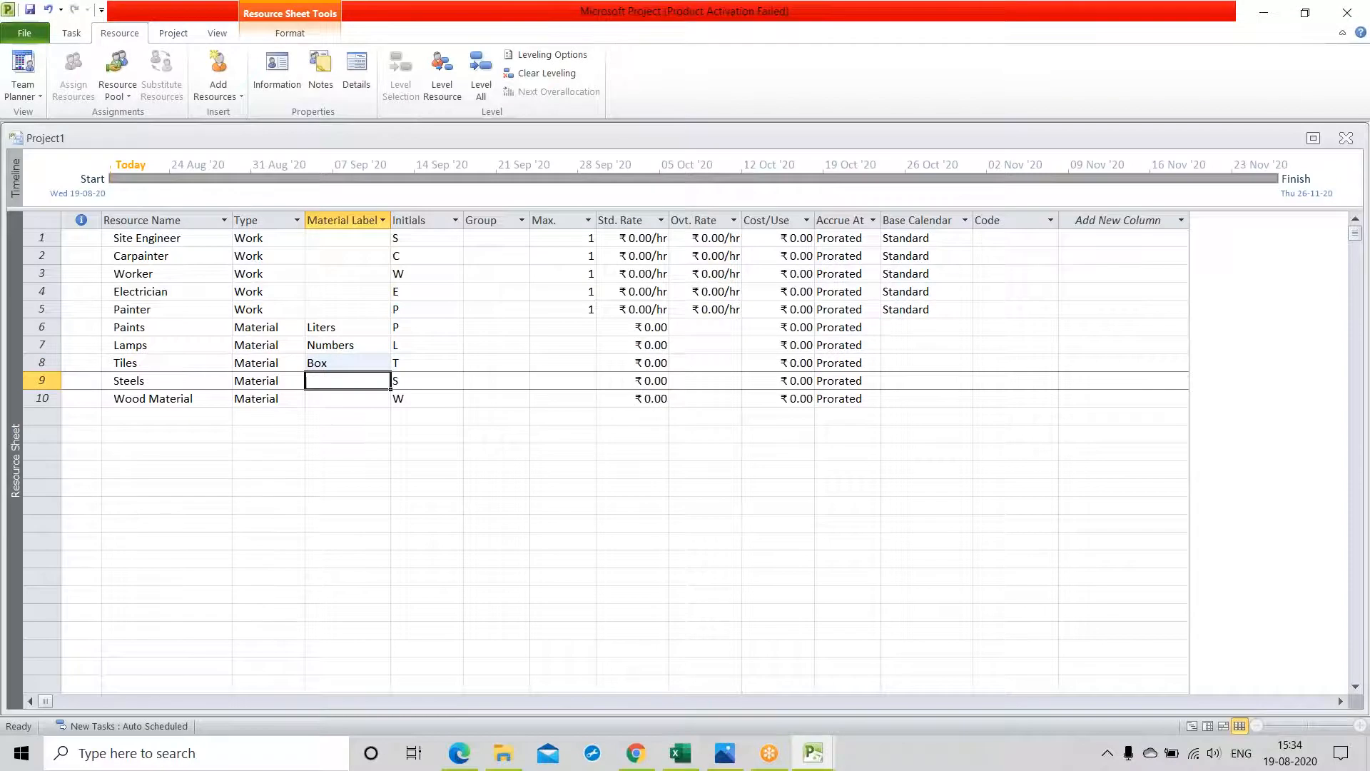
type("ton")
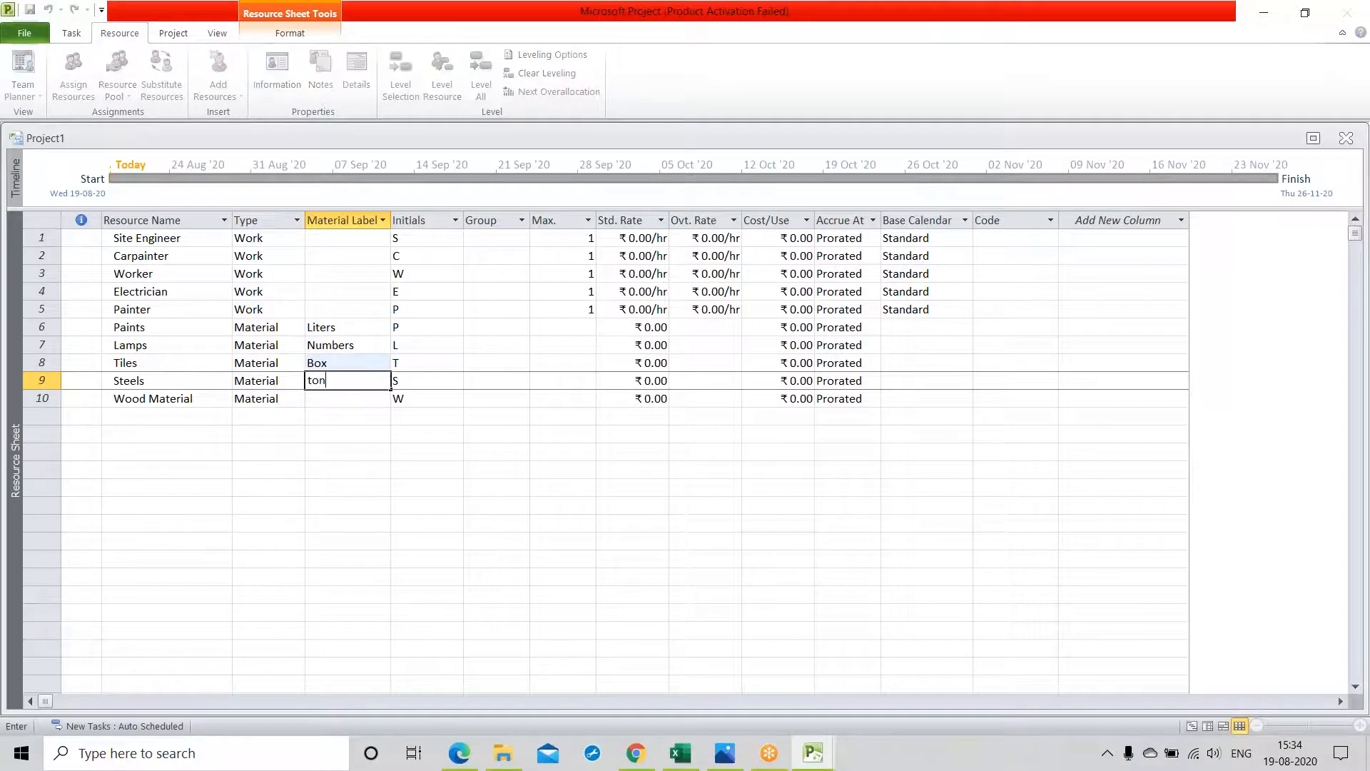
key("Return")
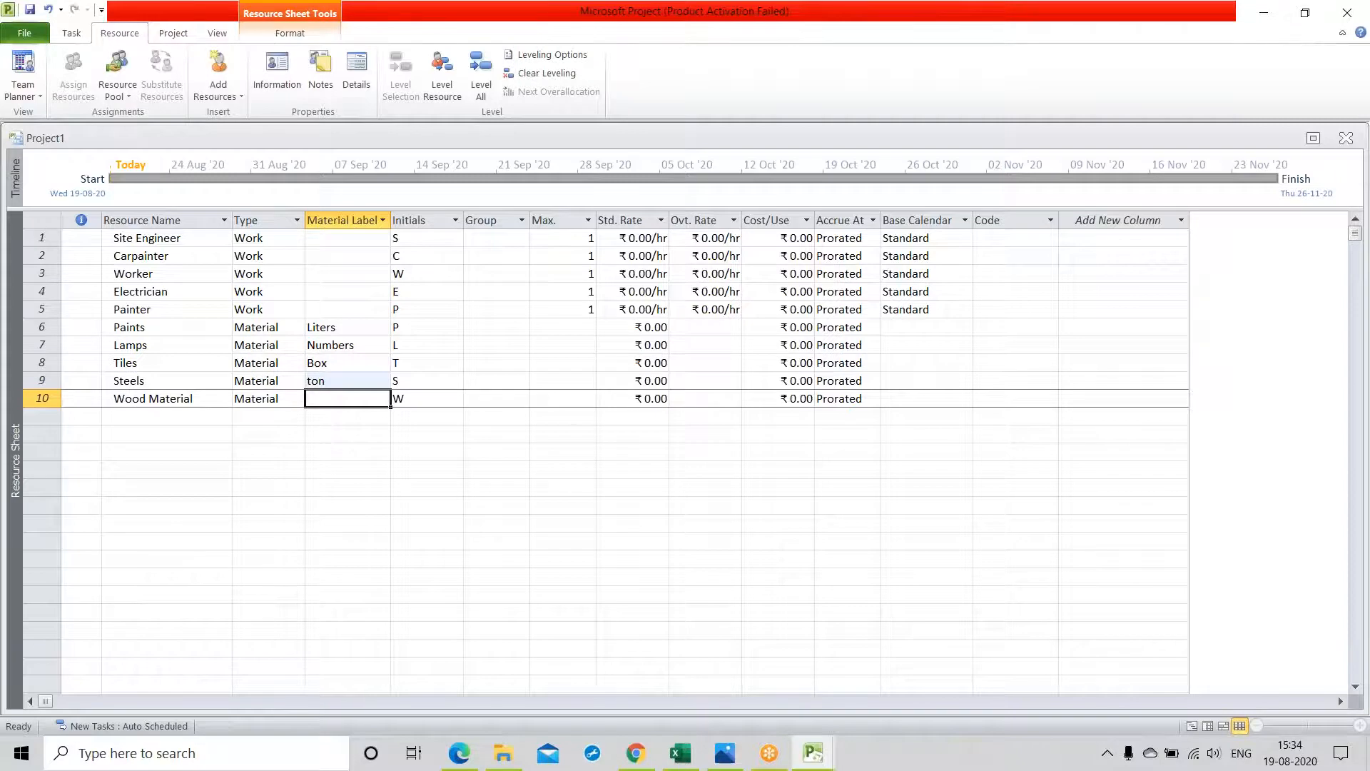
type("Ton")
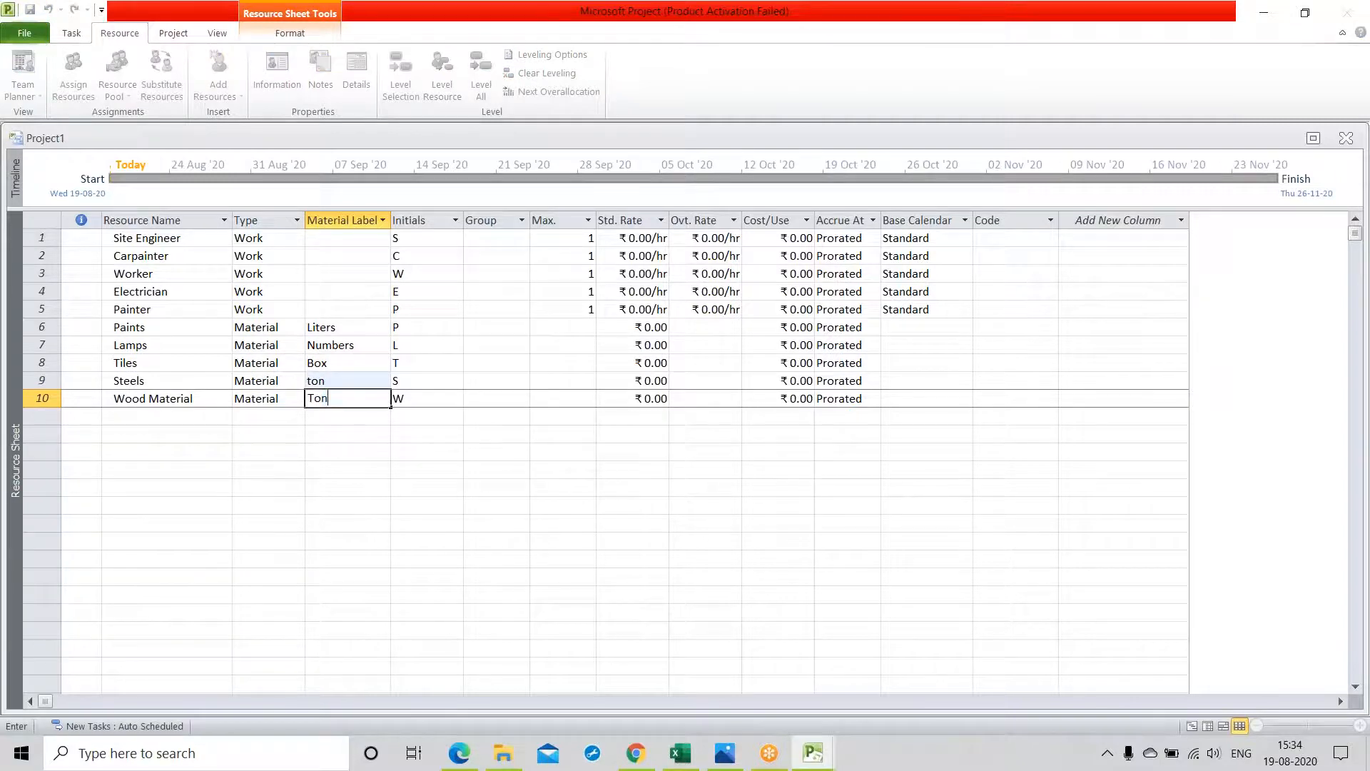
key("Return")
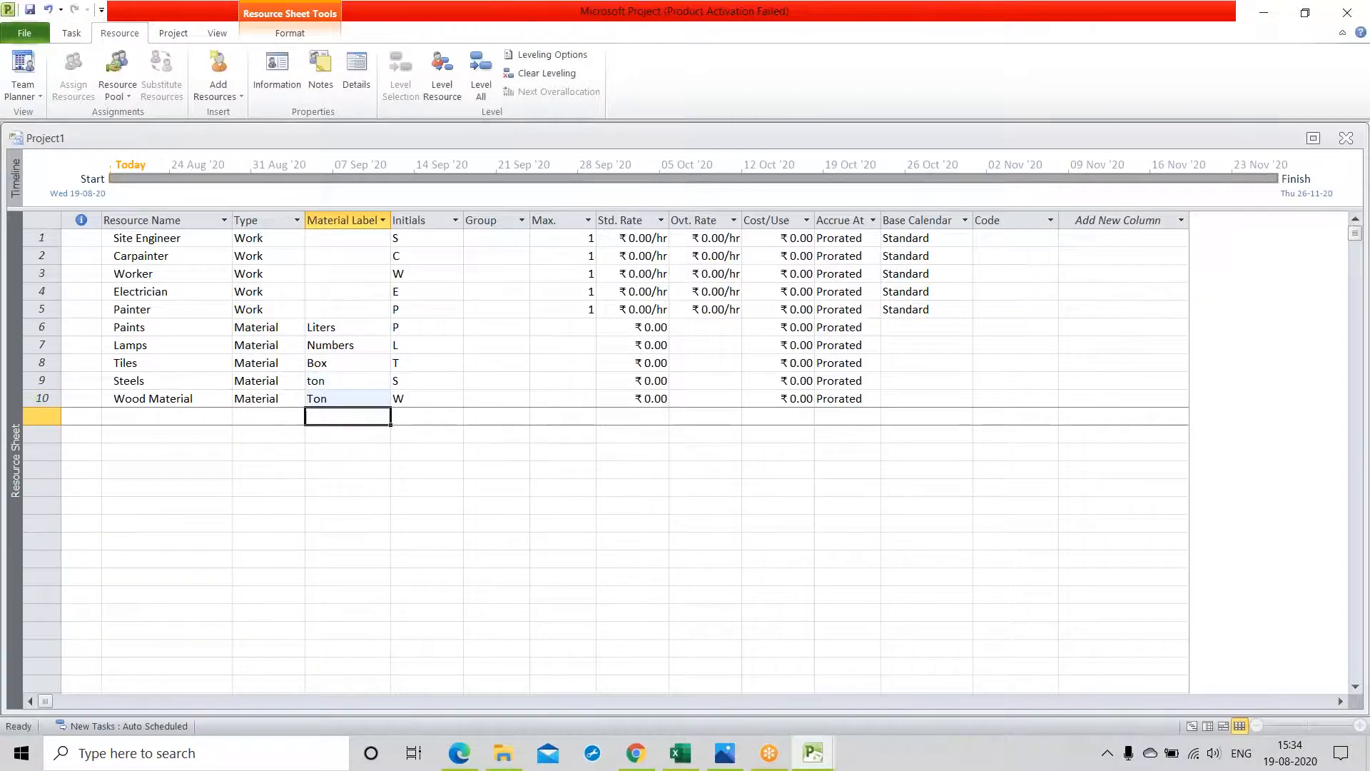
Set the maximum units of the Carpainter resource to 2
left_click(559, 329)
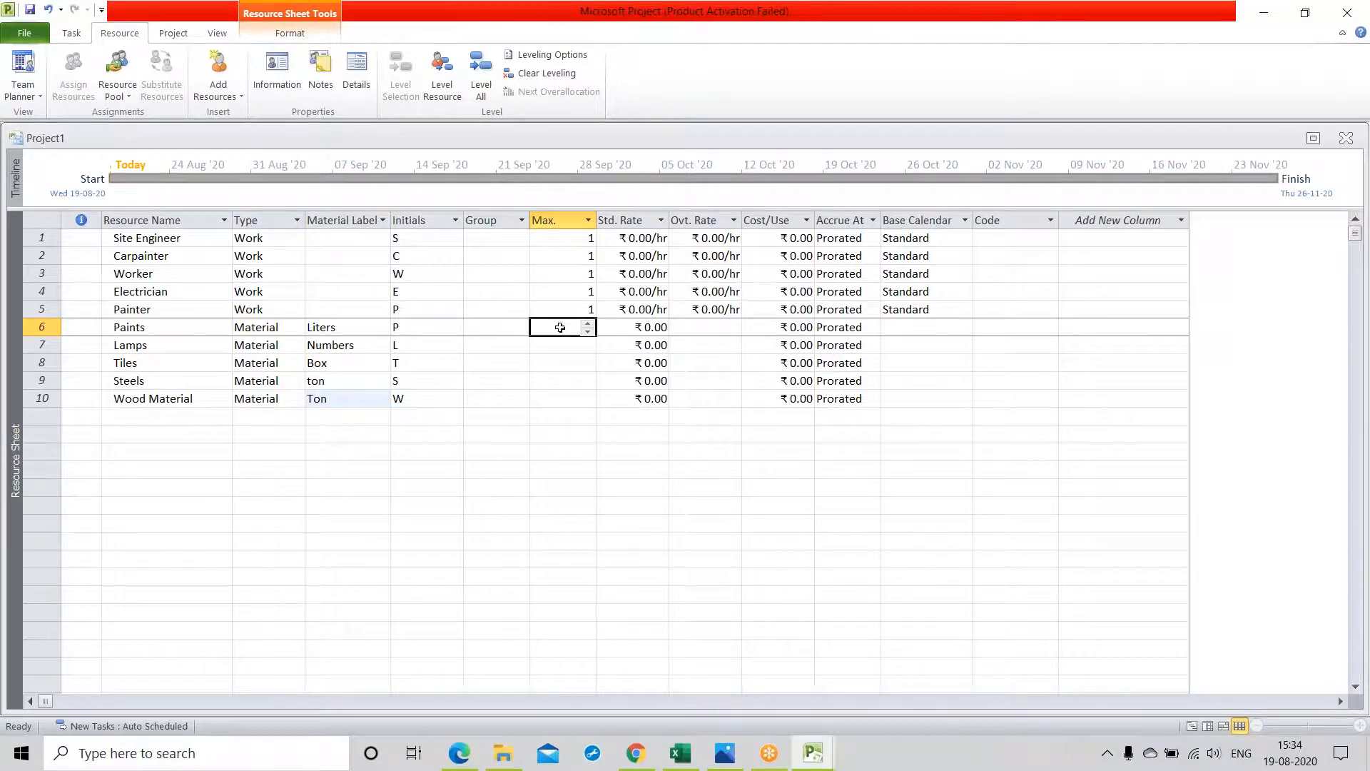
left_click(565, 415)
left_click(561, 327)
left_click(571, 255)
left_click(588, 252)
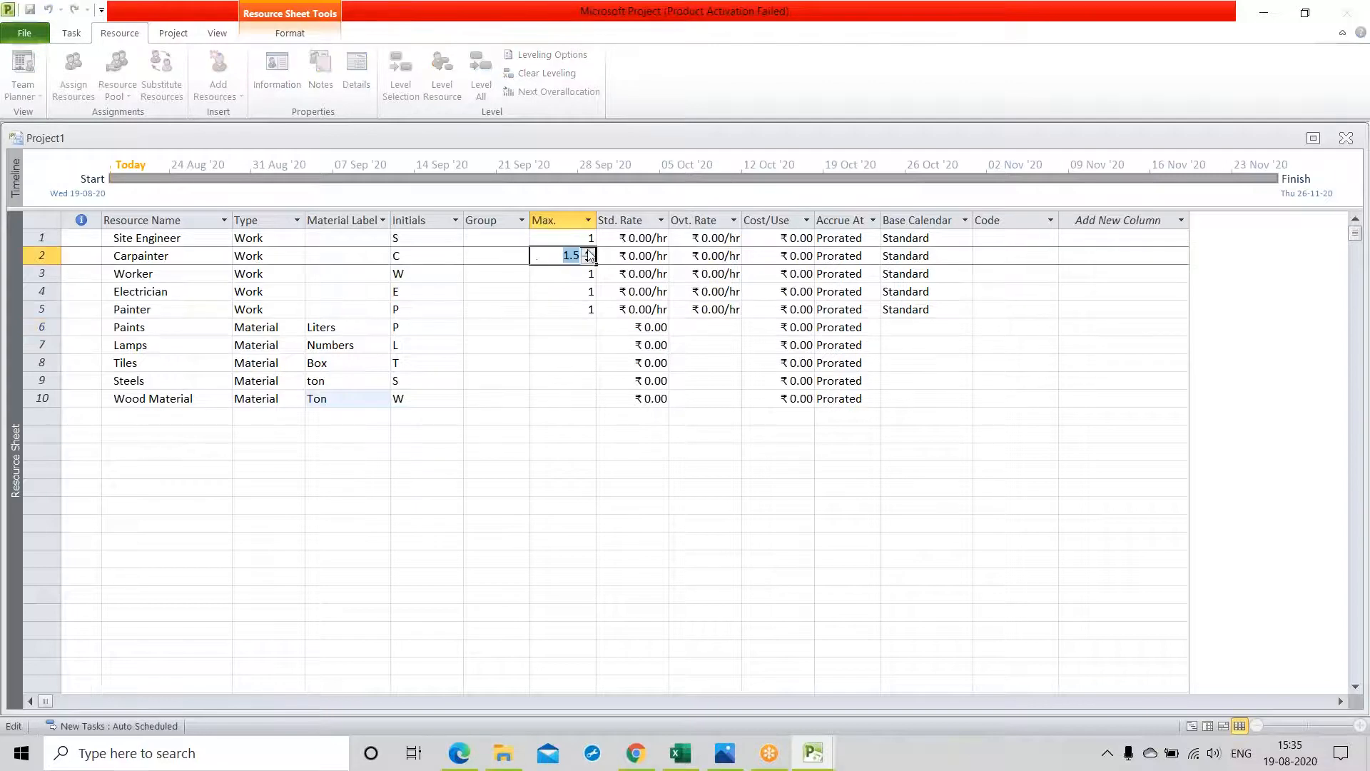
left_click(589, 252)
Raise the maximum units of the Worker resource to 10
left_click(560, 275)
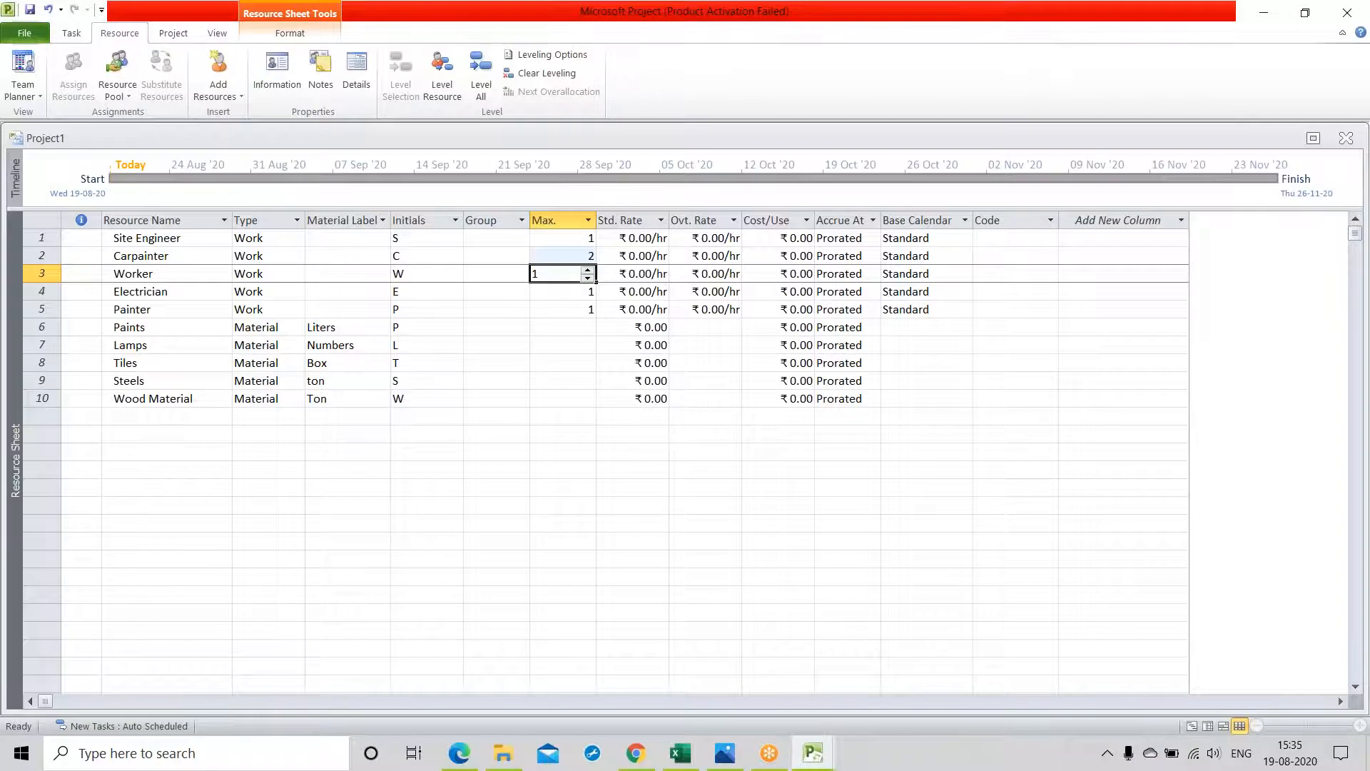
left_click(588, 269)
left_click(588, 270)
left_click(589, 269)
left_click(589, 269)
left_click(589, 269)
left_click(588, 270)
left_click(589, 269)
left_click(589, 269)
left_click(589, 269)
left_click(589, 269)
left_click(589, 270)
left_click(589, 270)
left_click(589, 270)
left_click(589, 270)
left_click(588, 270)
left_click(589, 269)
left_click(589, 270)
left_click(589, 270)
Set the maximum units of Electrician to 3 and of Painter to 2
left_click(559, 291)
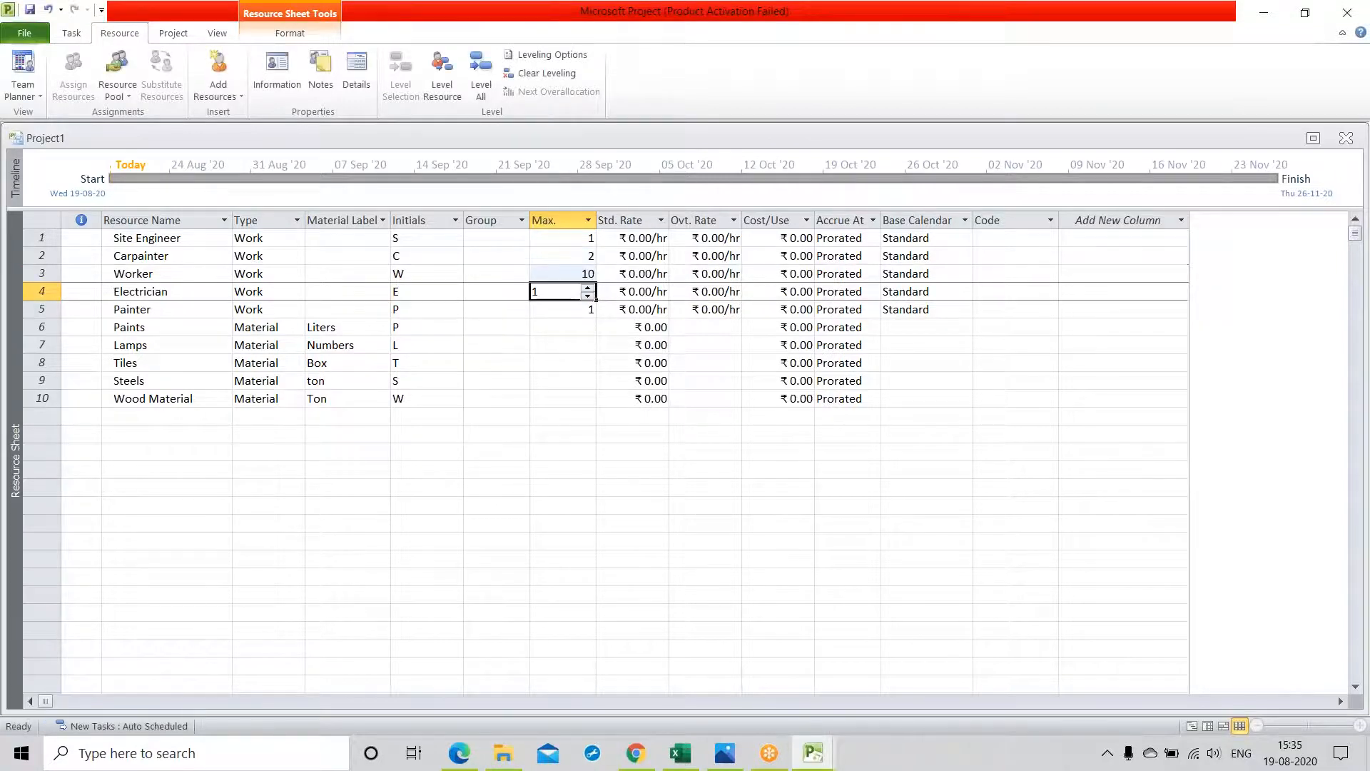
left_click(588, 288)
left_click(588, 289)
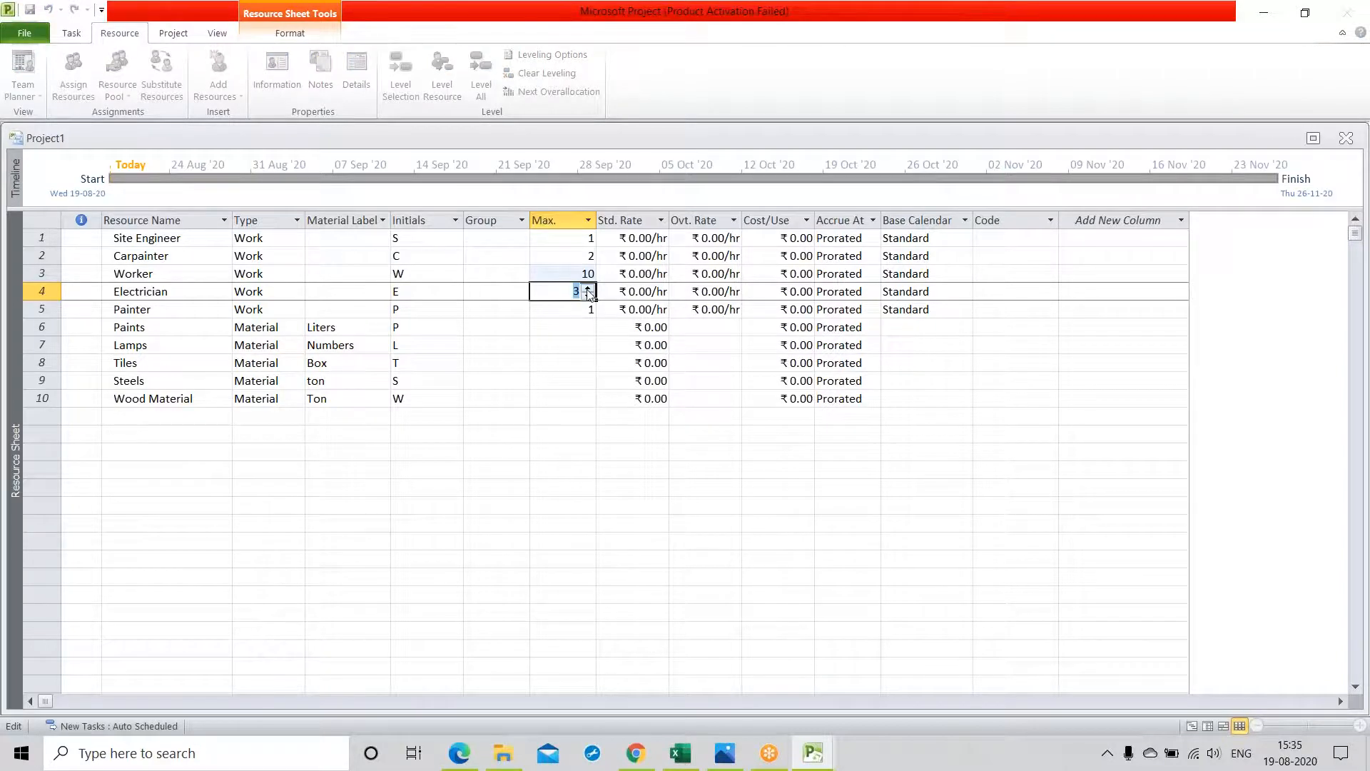
left_click(565, 310)
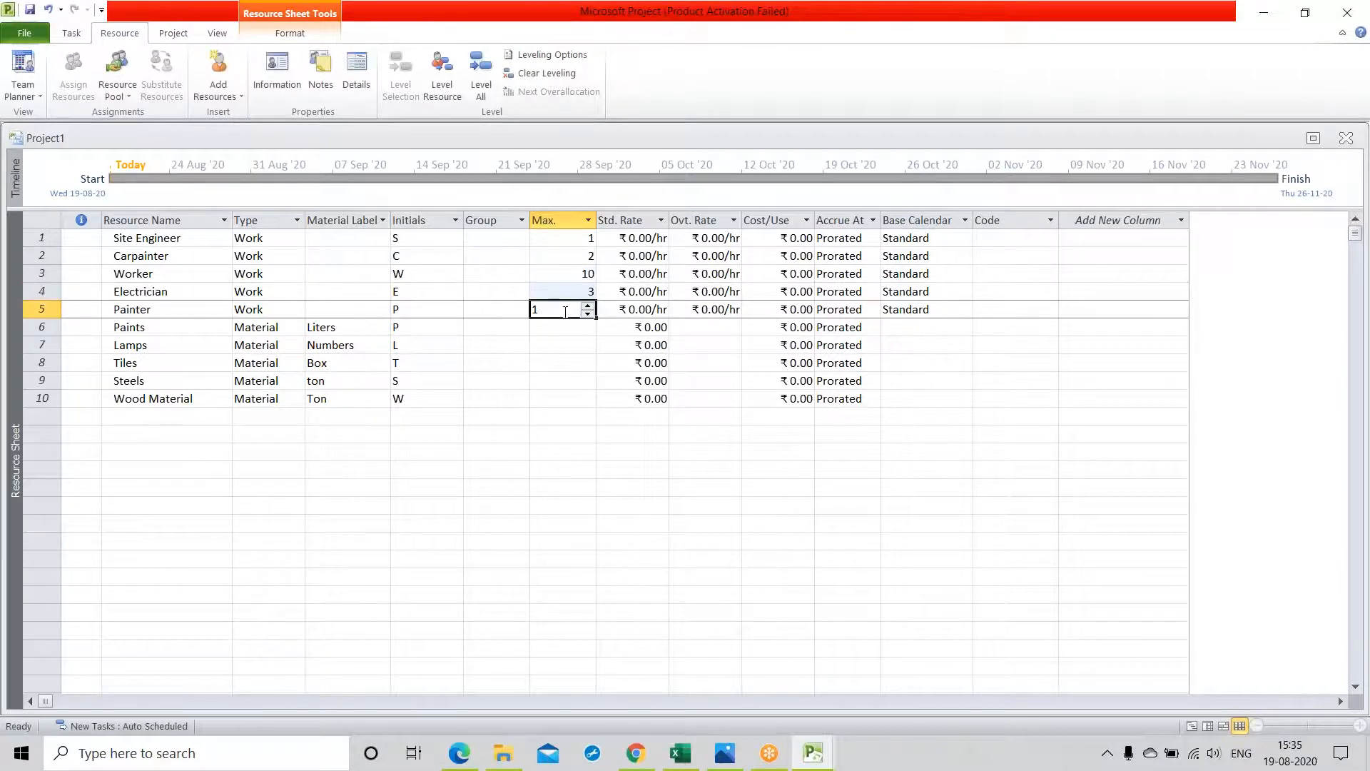
left_click(588, 306)
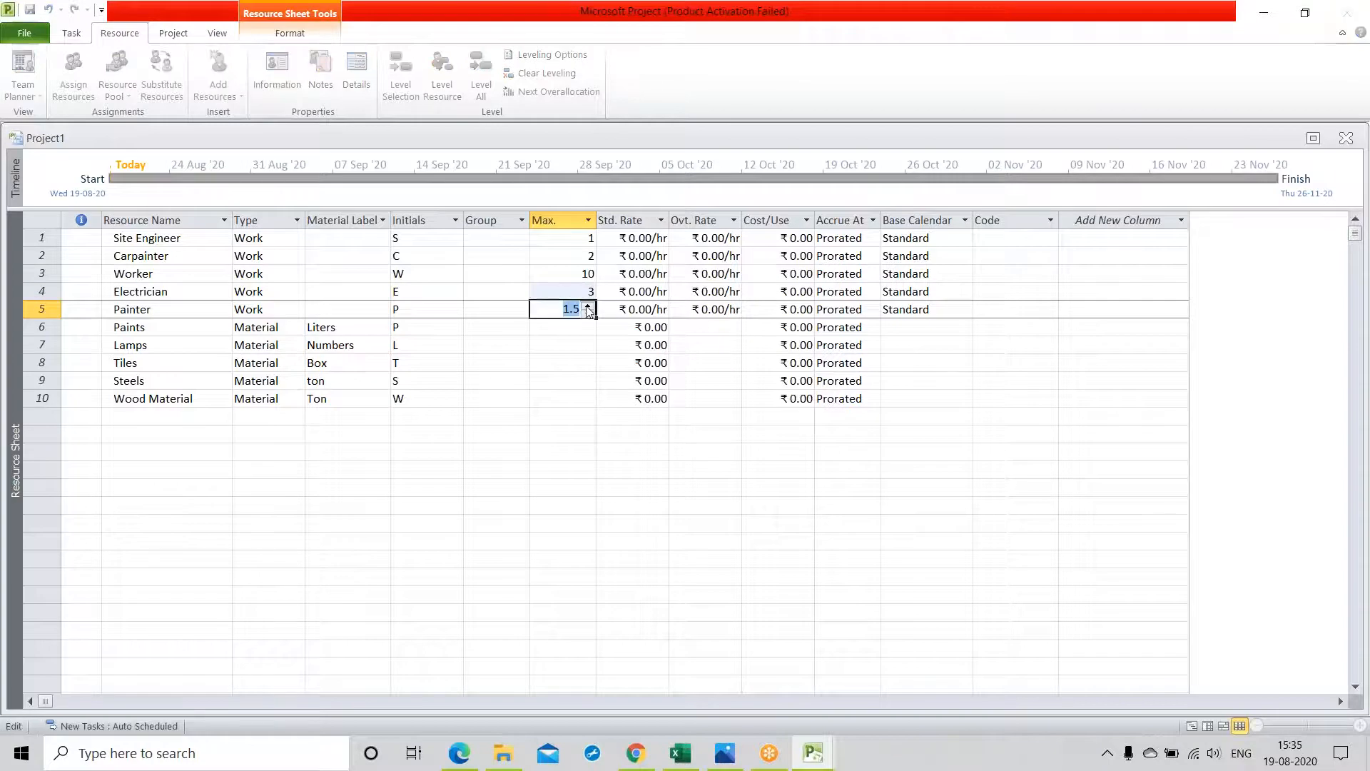
left_click(560, 404)
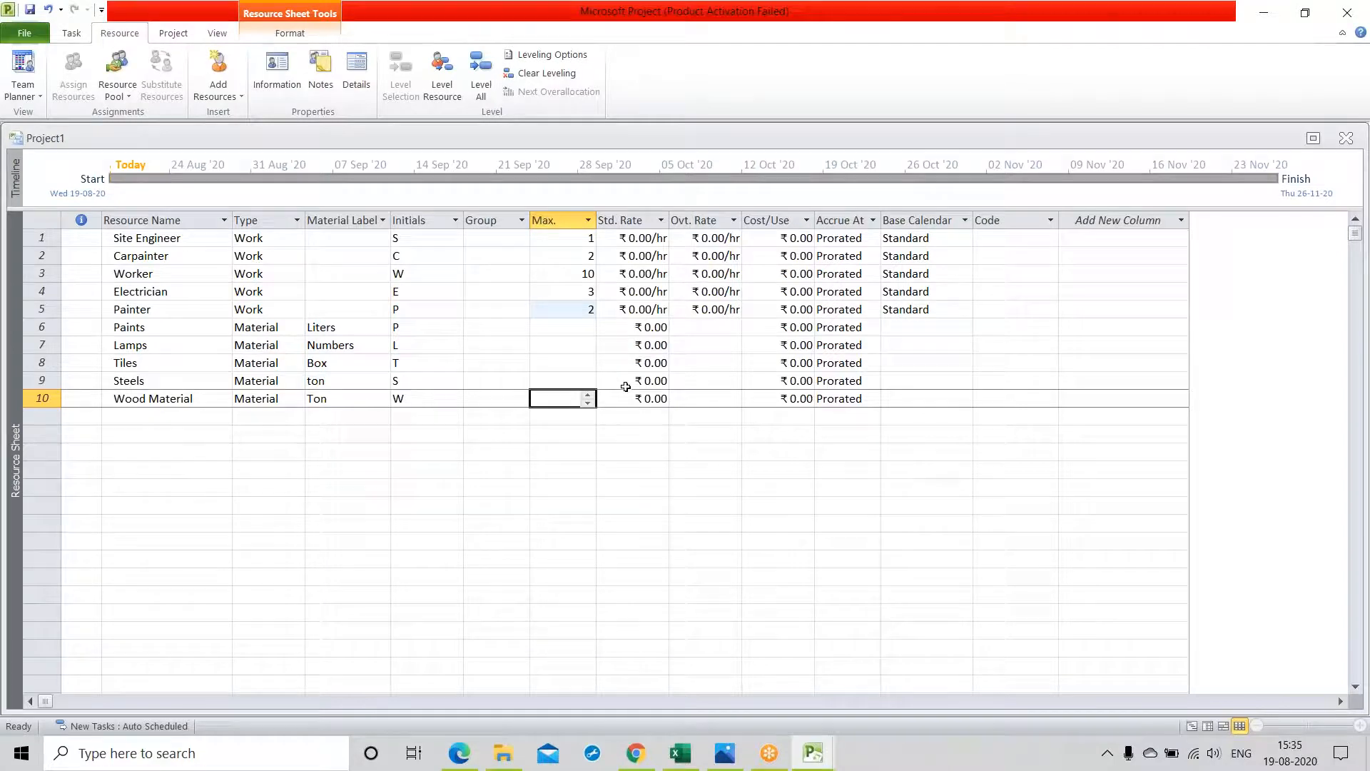
Set the standard rate of Site Engineer to 1,500 per day and of Carpainter to 700 per day
left_click(634, 238)
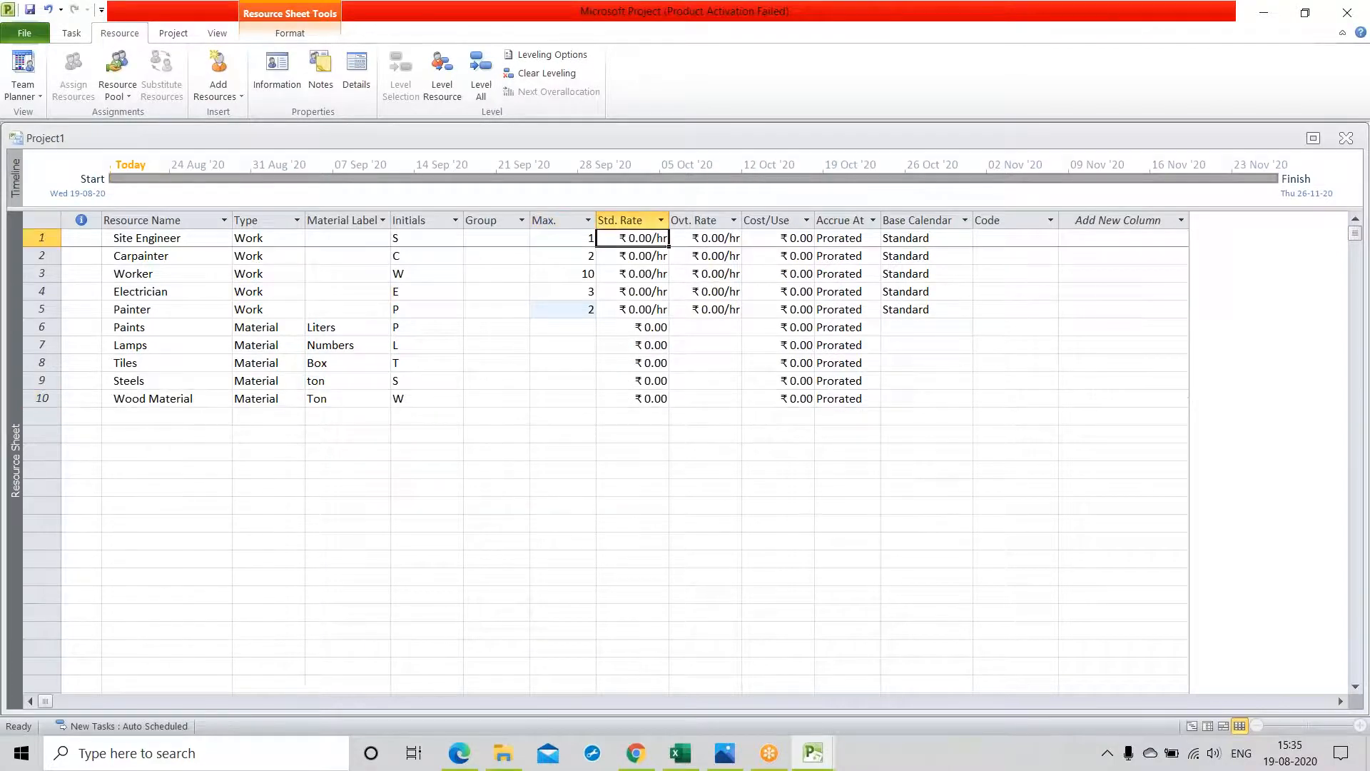
type("1,500.00")
type("/d")
key("Return")
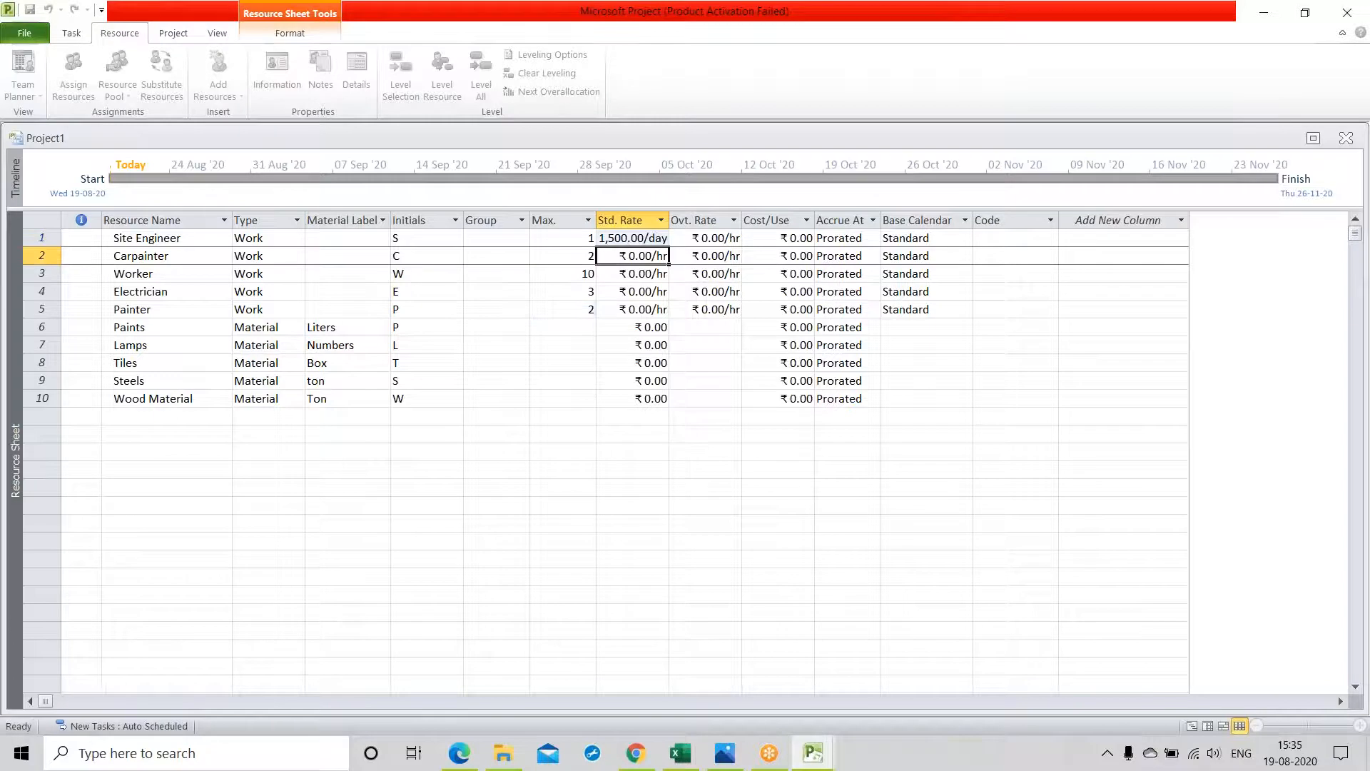
type("700")
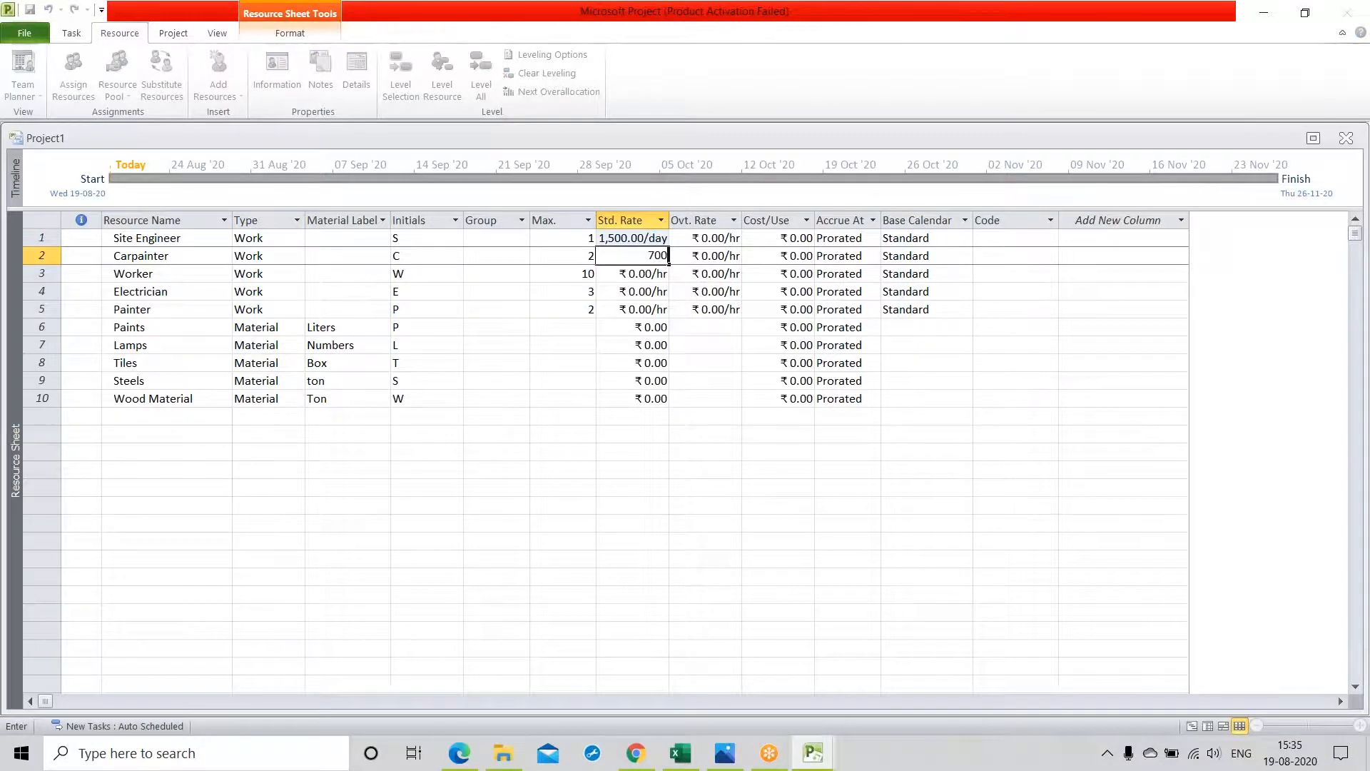
type("/d")
key("Return")
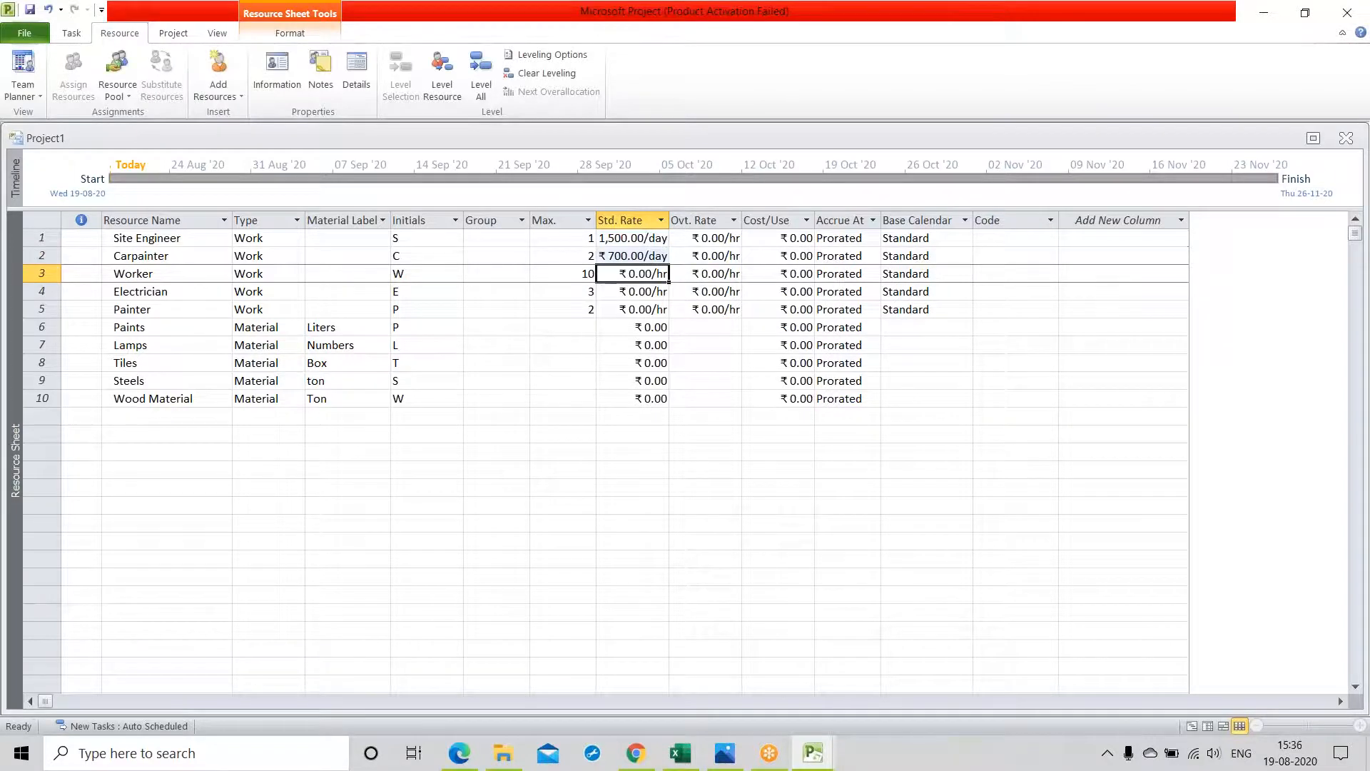
Set the daily standard rates of Worker to 250, Electrician to 500 and Painter to 300
type("250/d")
key("Return")
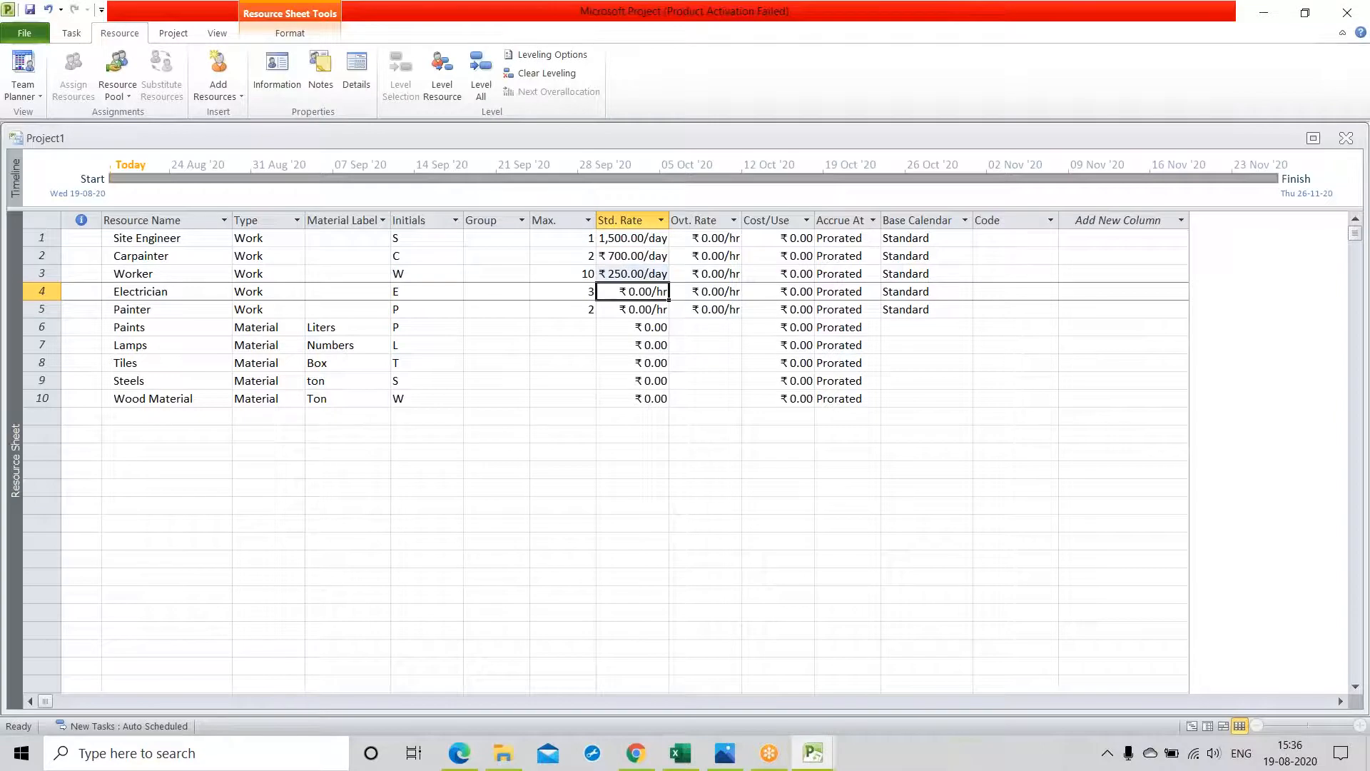
type("500/d")
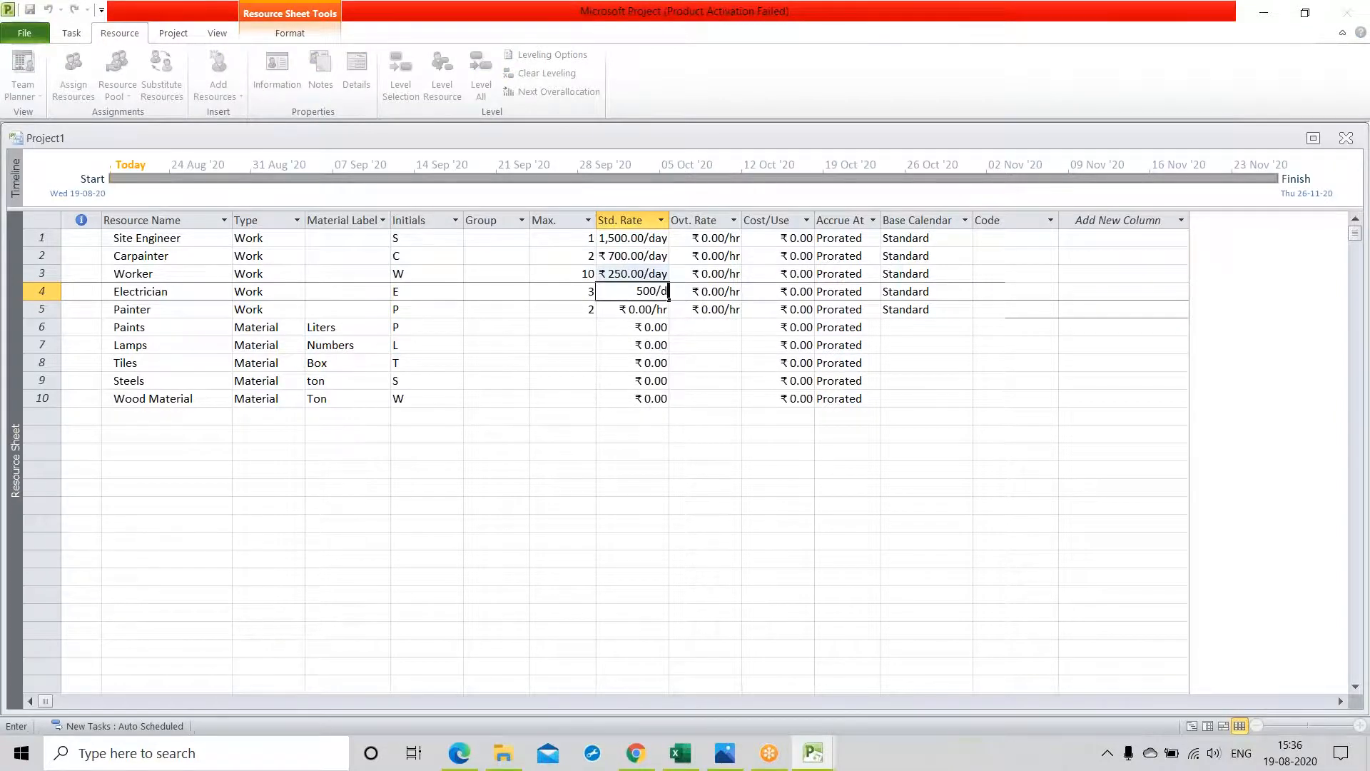
key("Return")
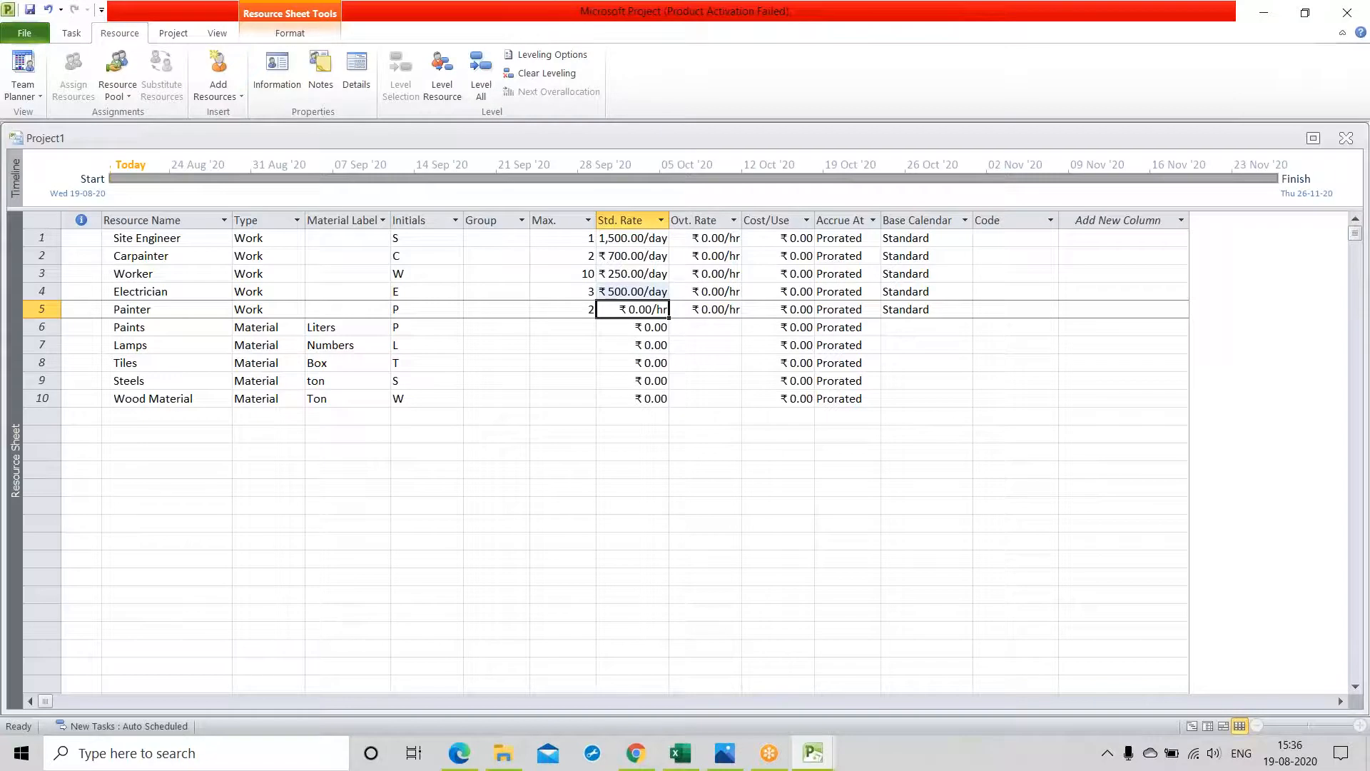
type("300/d")
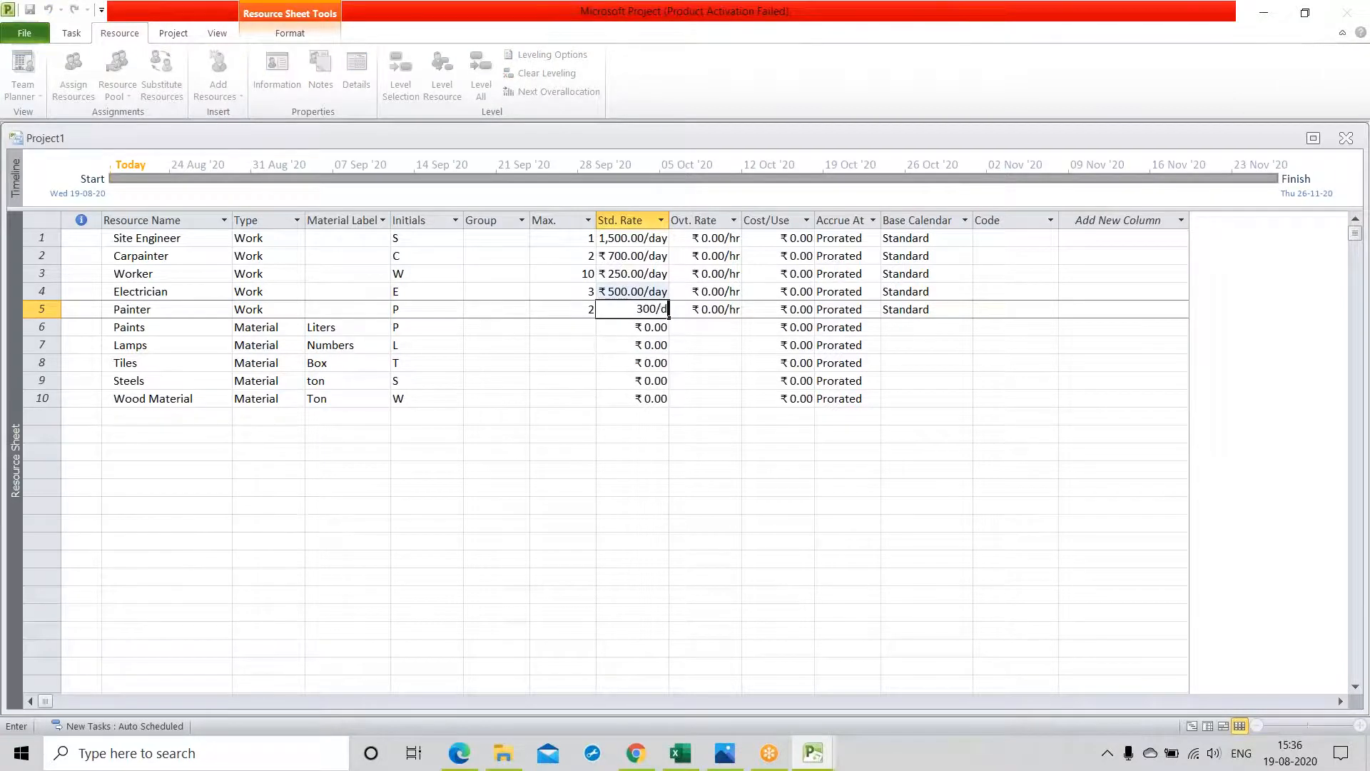
key("Return")
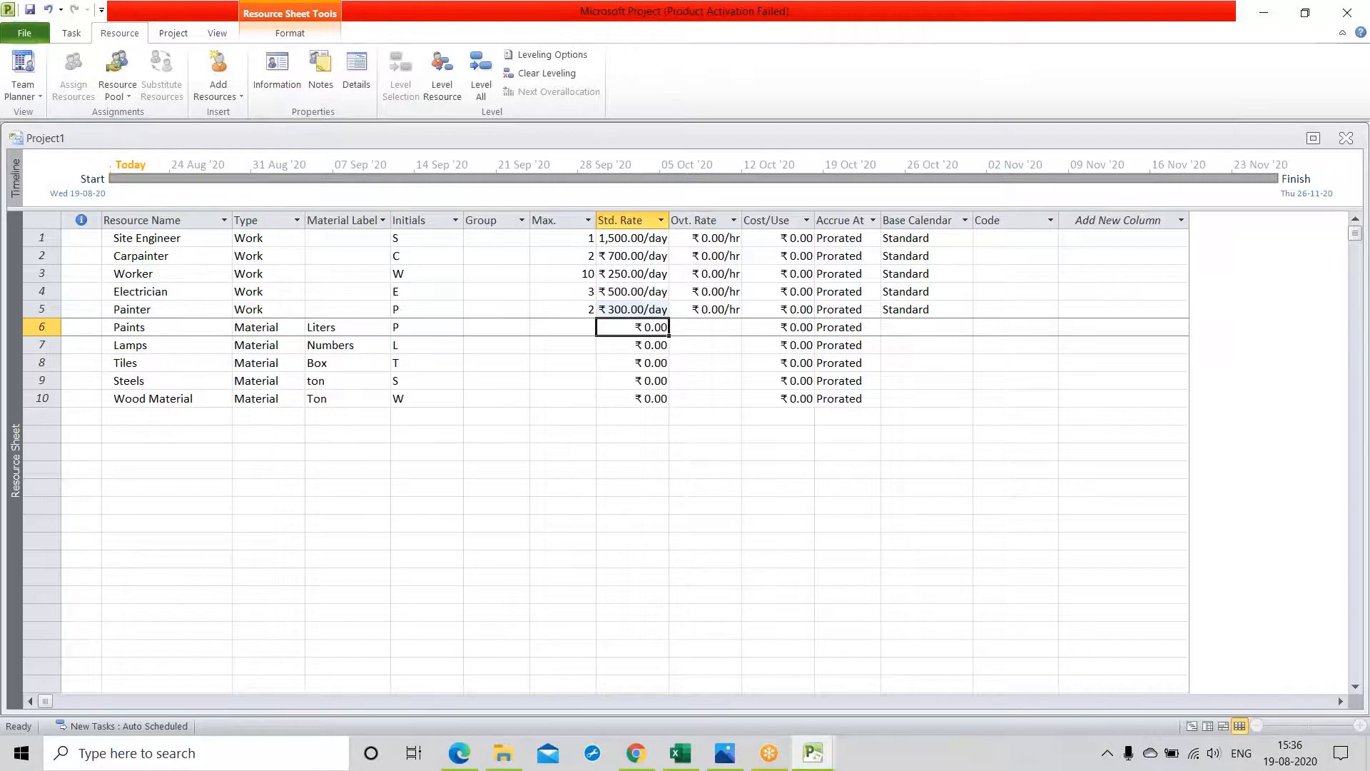
Set the standard rates of the material resources Paints to 1,000, Lamps to 100 and Tiles to 7,500
type("1000")
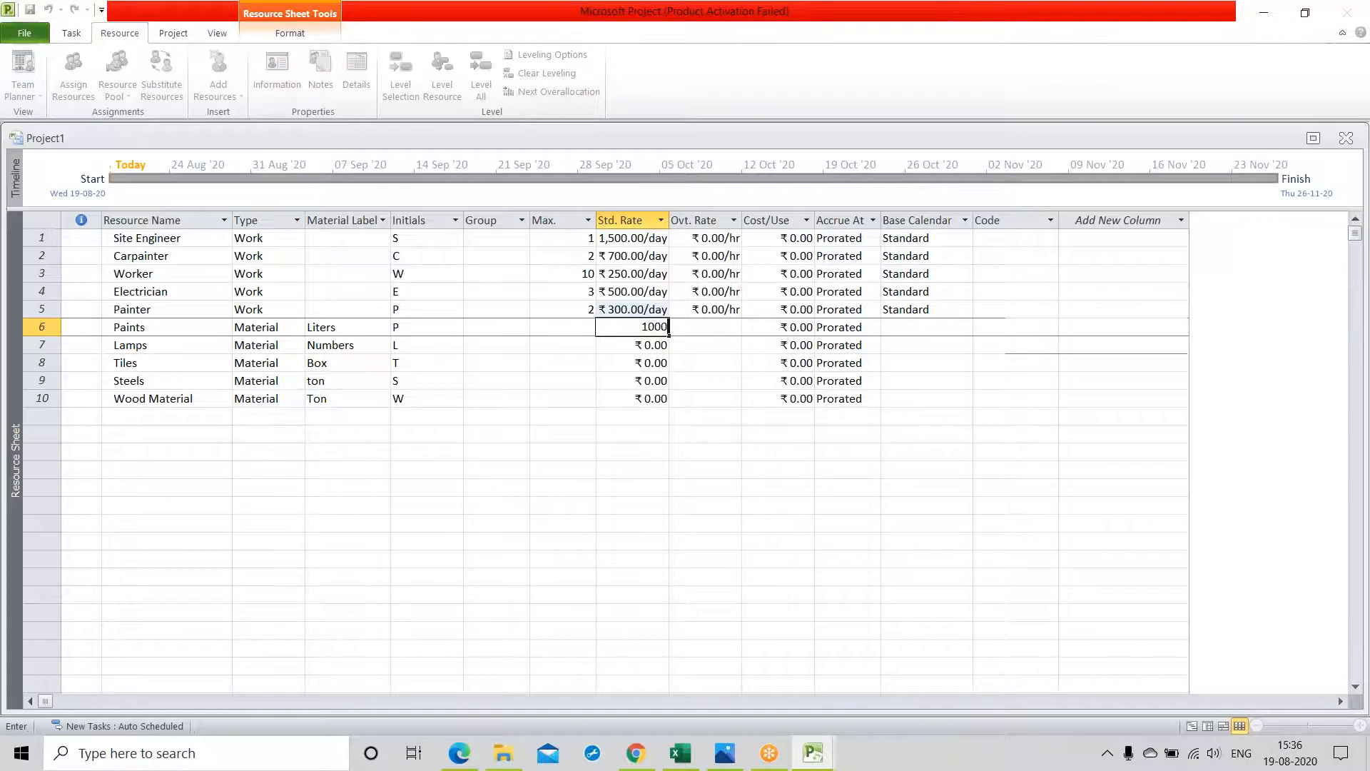
key("Return")
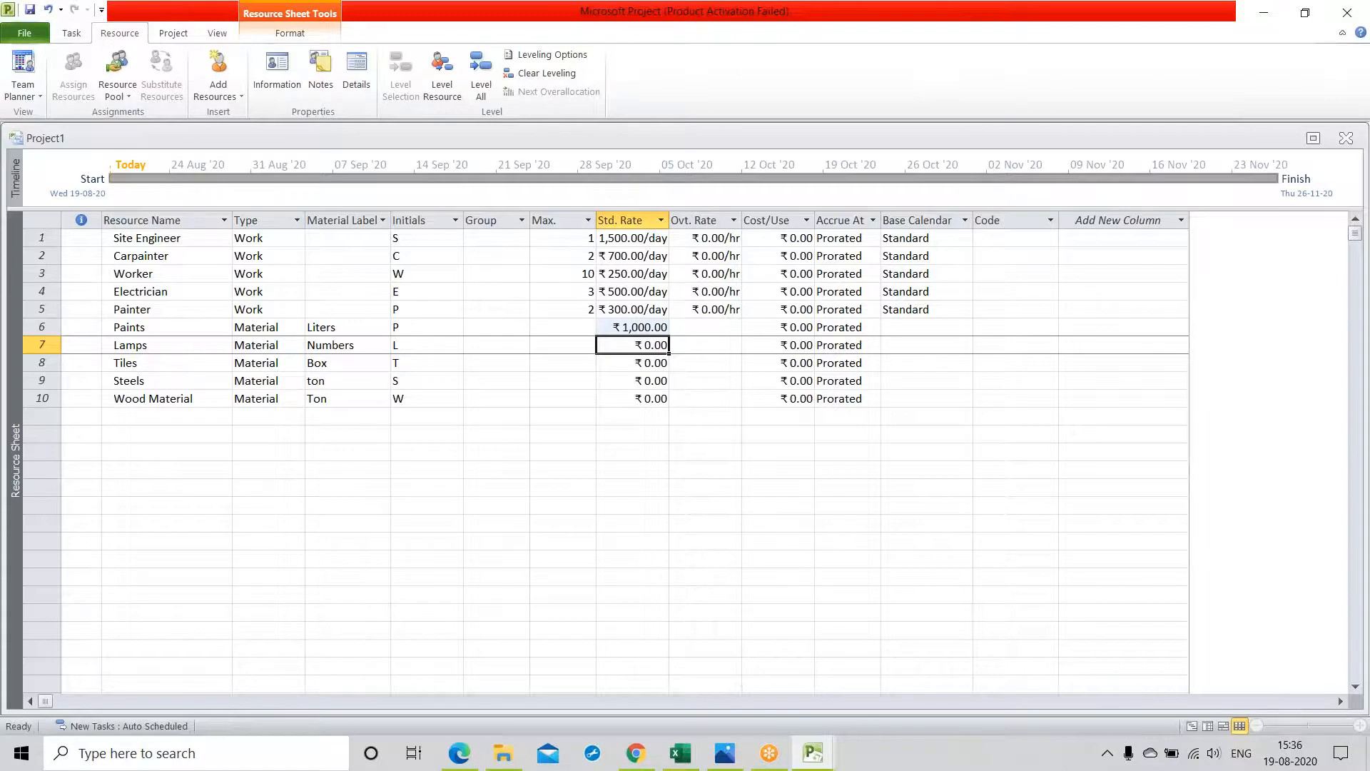
type("100")
key("Return")
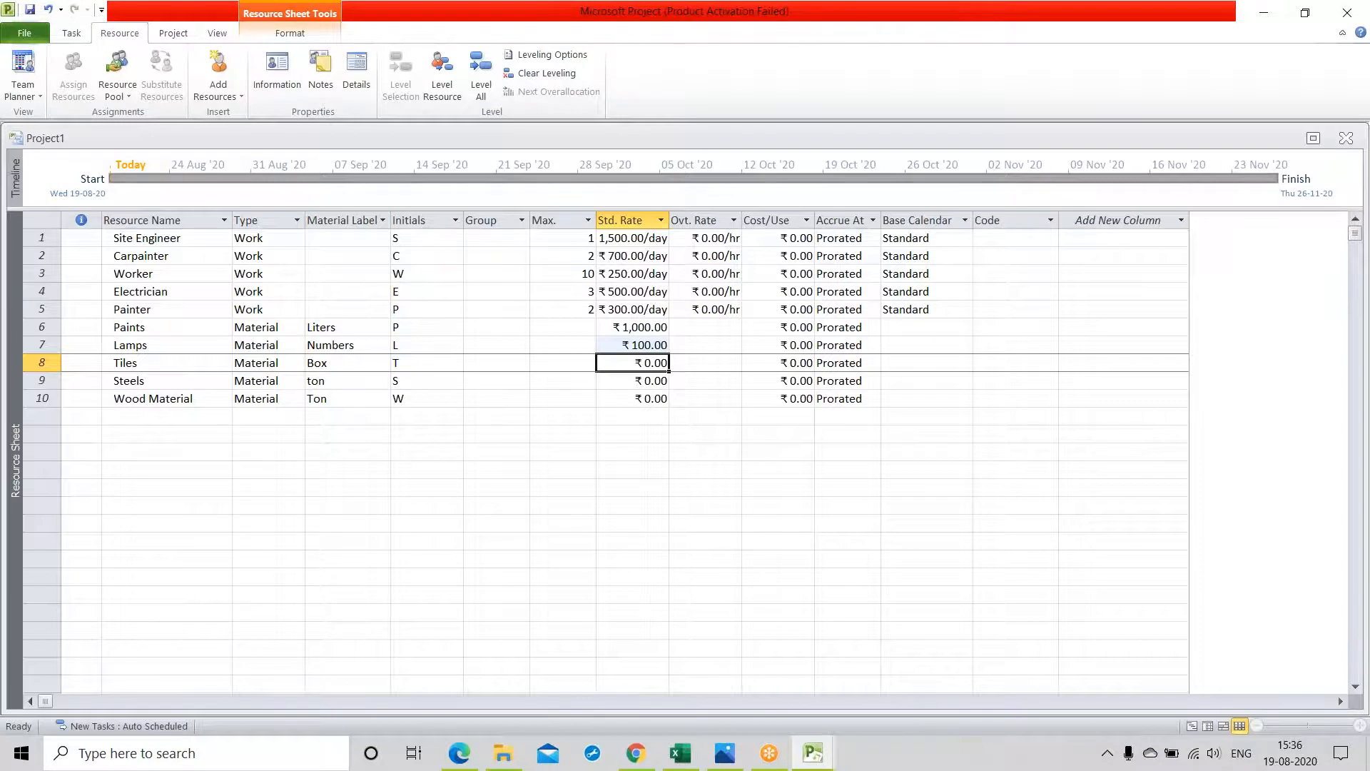
type("7500")
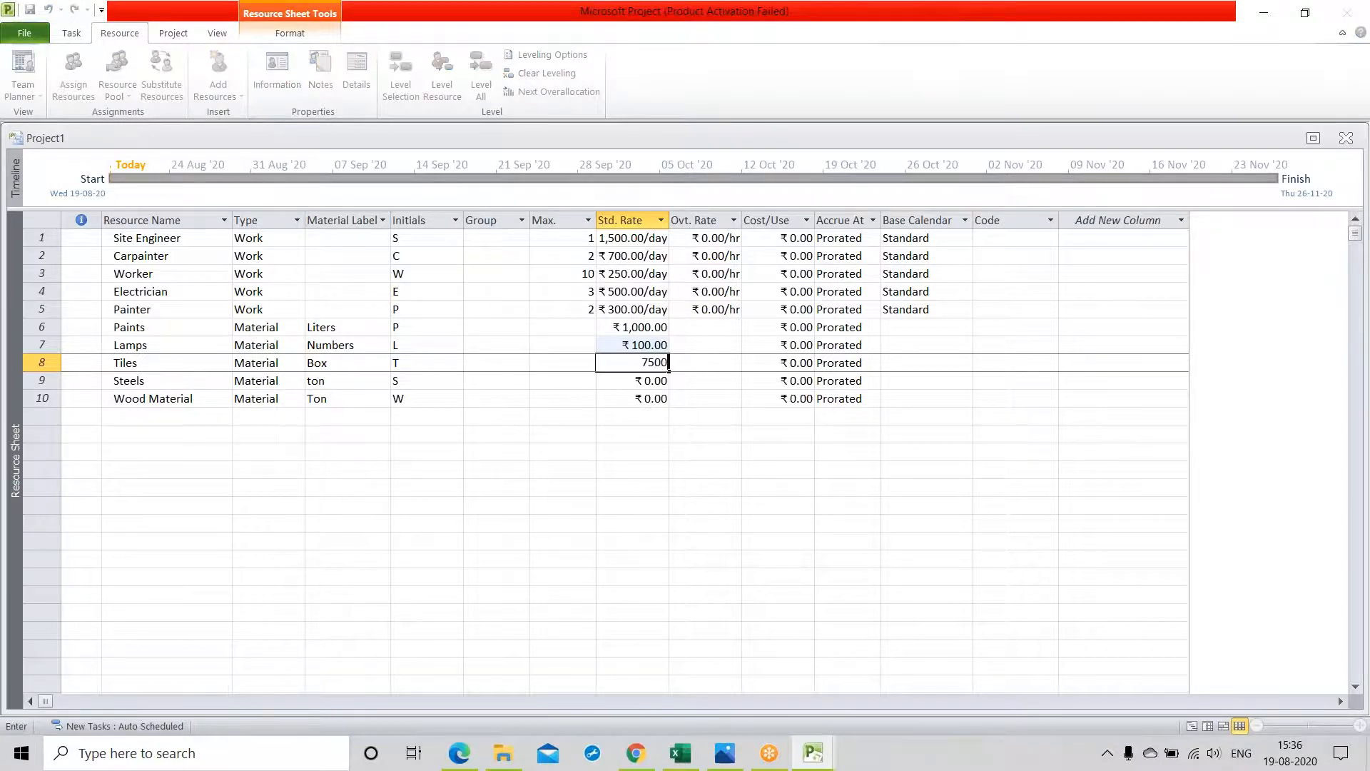
key("Return")
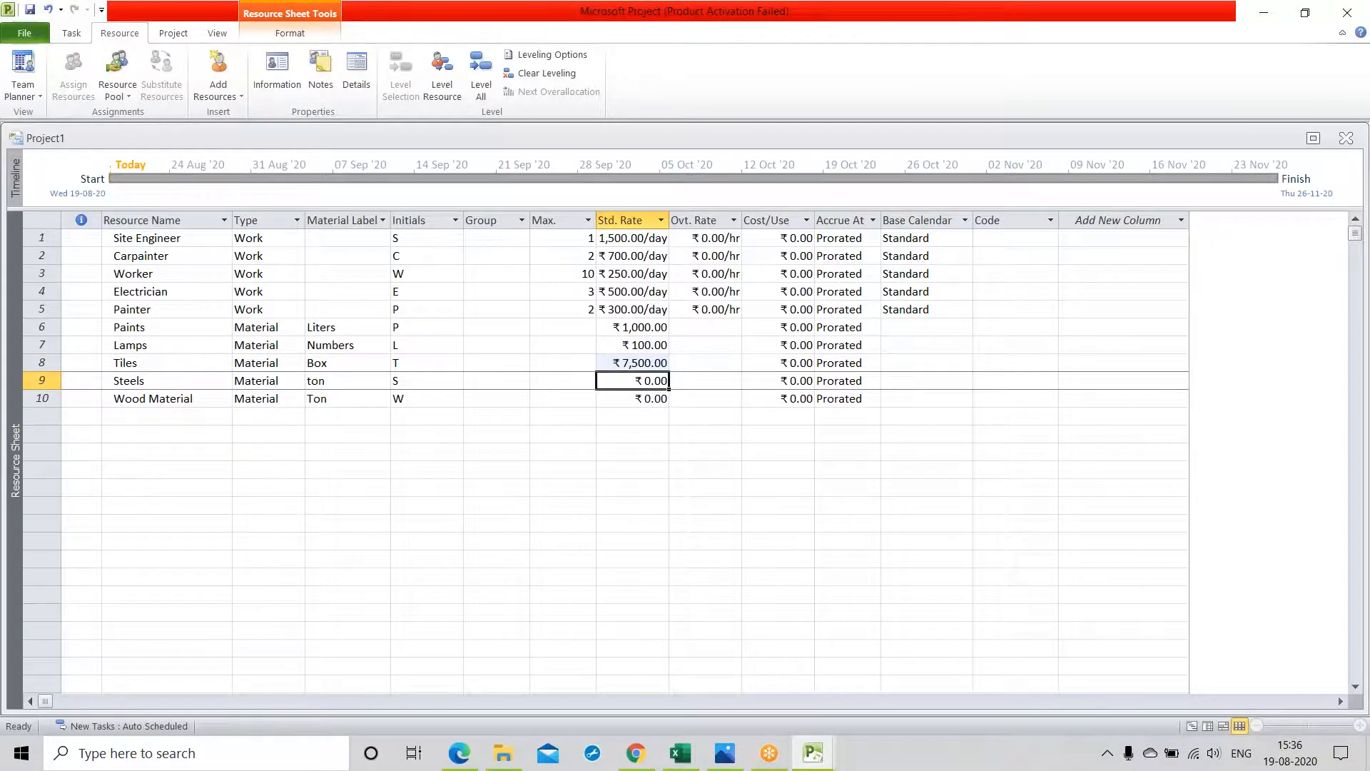
Set the standard rate of Steels to 15,000 and of Wood Material to 1,000
type("15000")
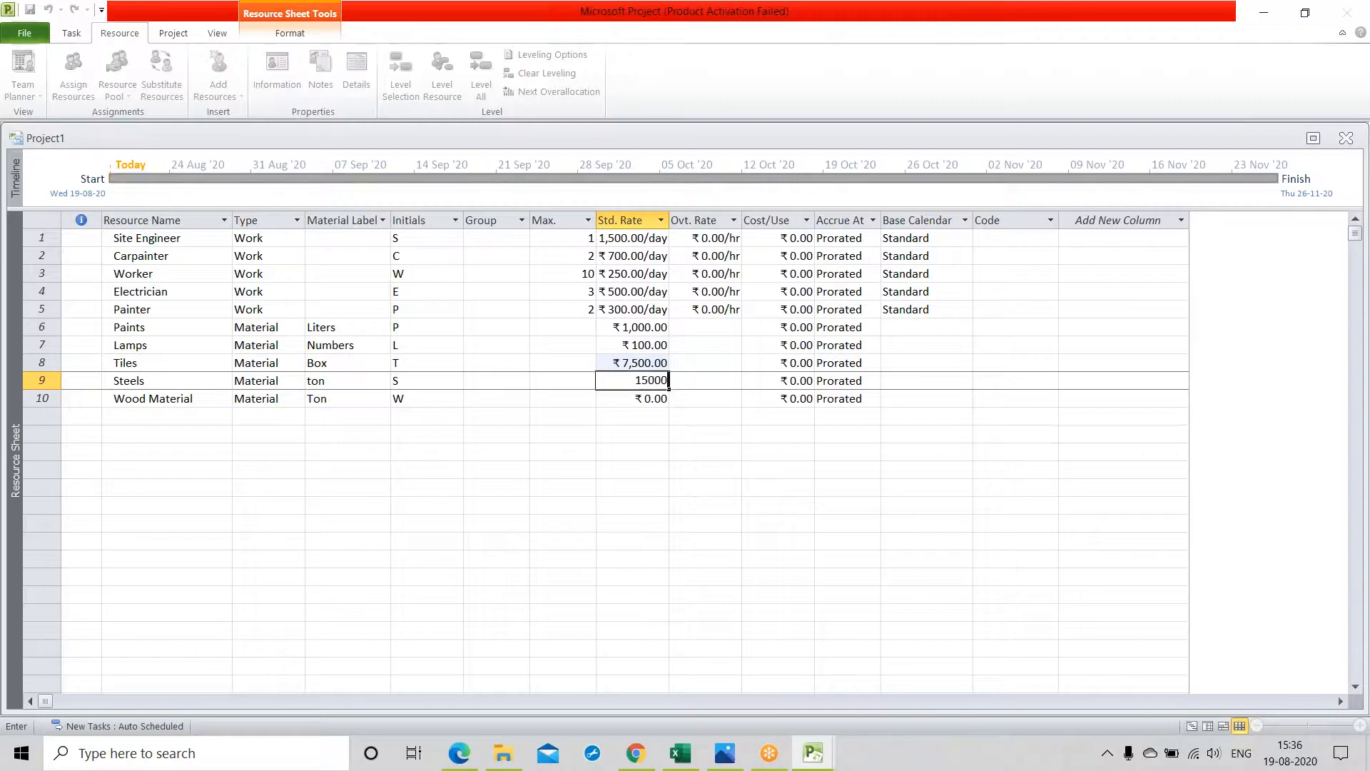
key("Return")
type("1000")
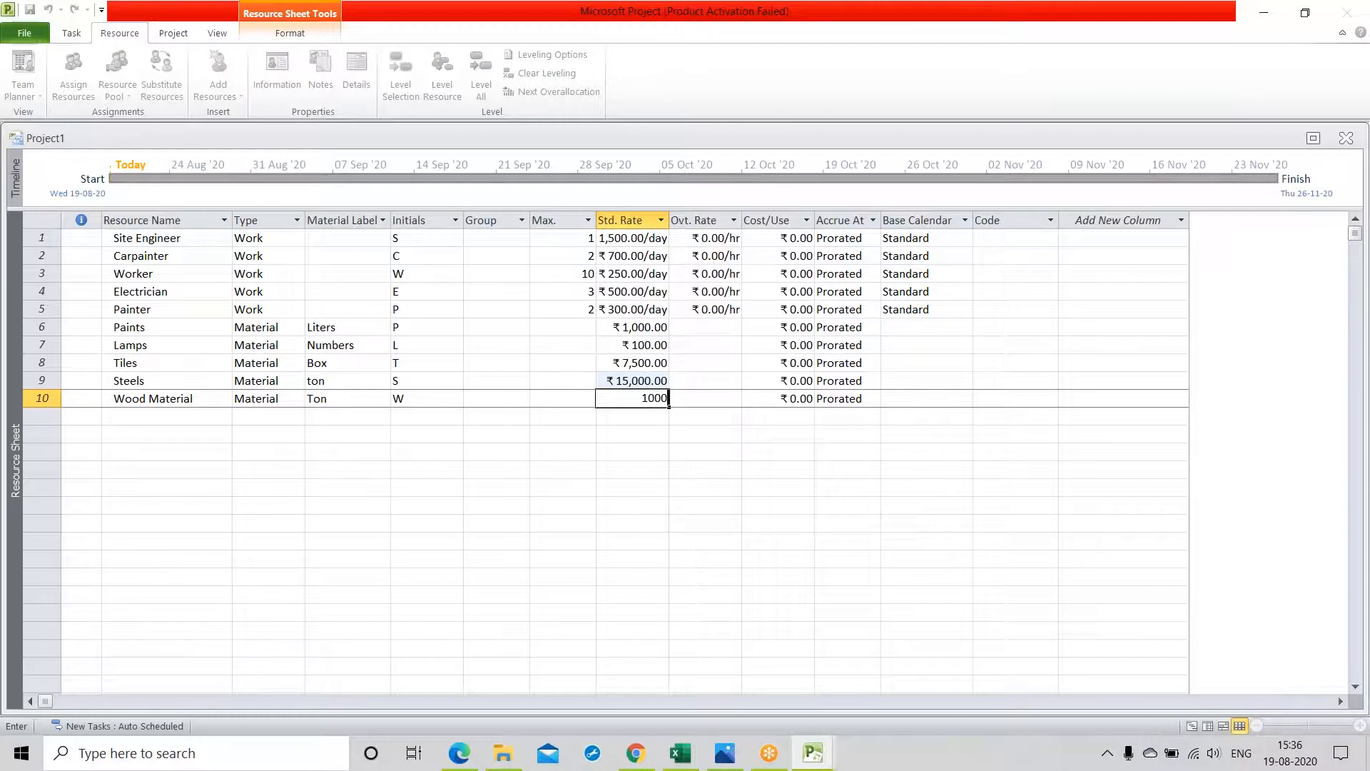
left_click(657, 474)
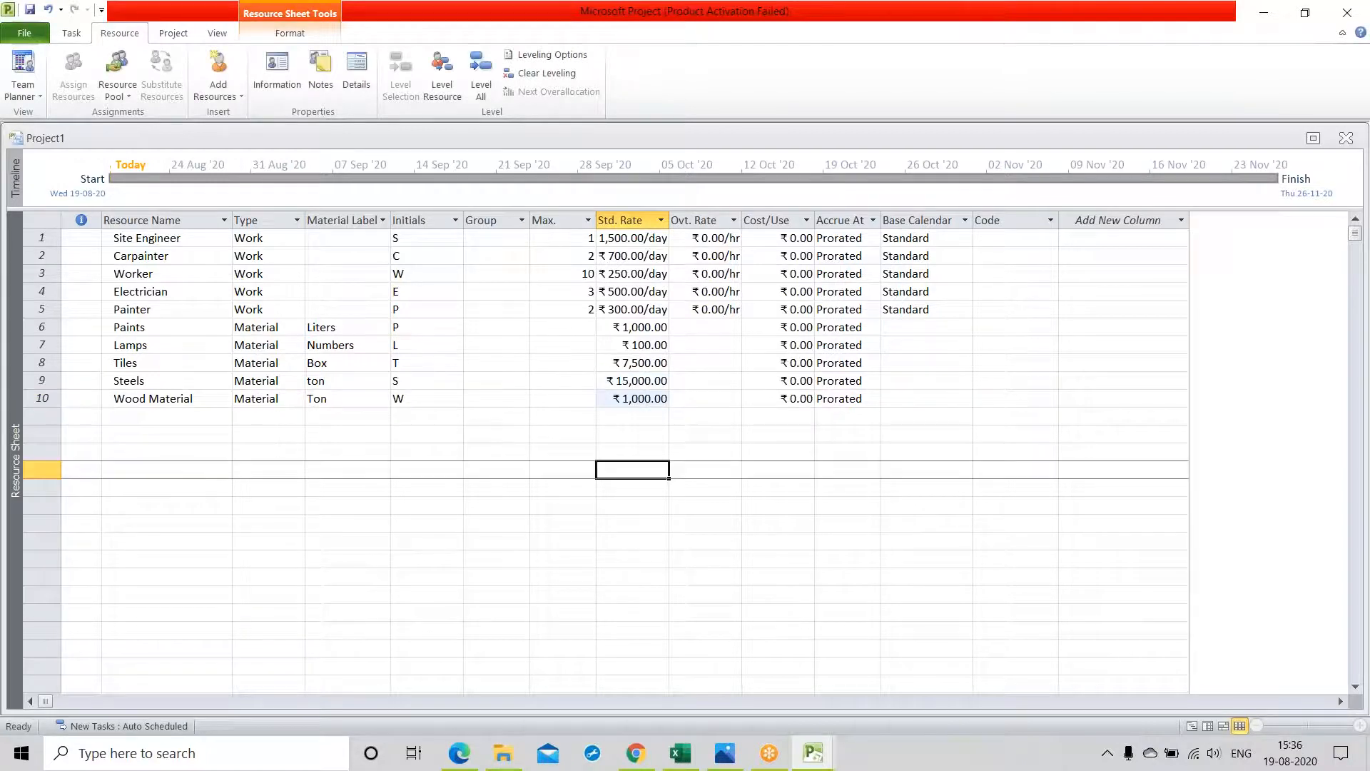
Change the cost accrual of Site Engineer and Carpainter to Start
left_click(860, 238)
left_click(872, 241)
left_click(872, 237)
left_click(859, 254)
left_click(875, 258)
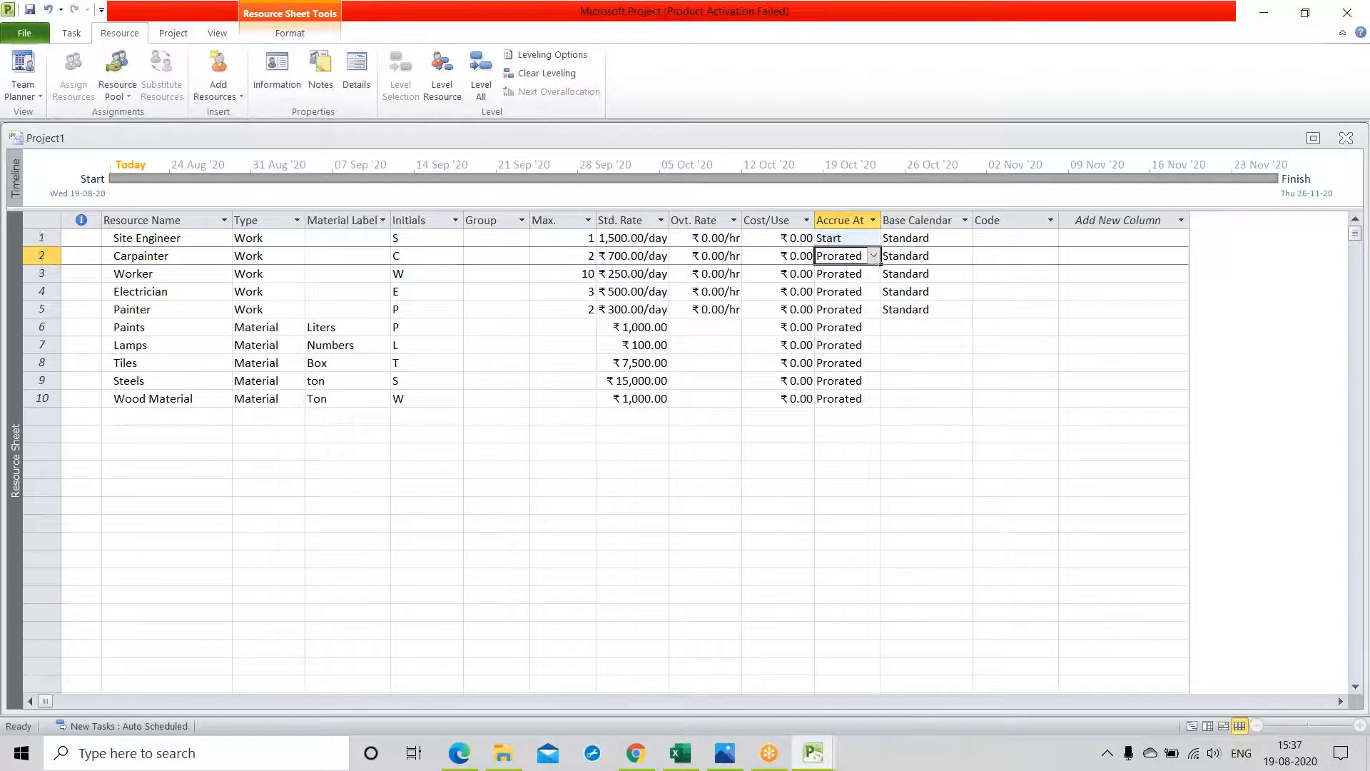
left_click(874, 256)
left_click(871, 276)
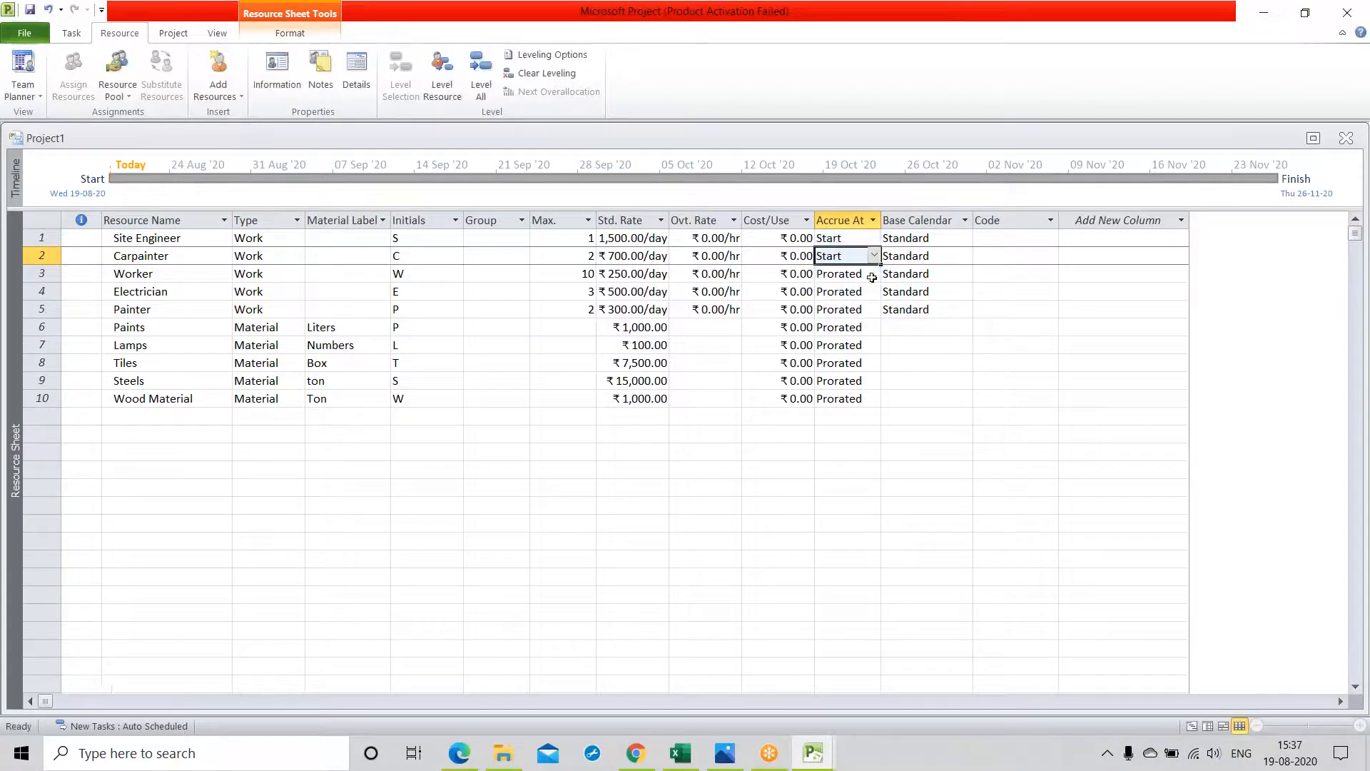
Change the cost accrual of Worker, Electrician and Painter to Start
left_click(872, 277)
left_click(873, 274)
left_click(863, 293)
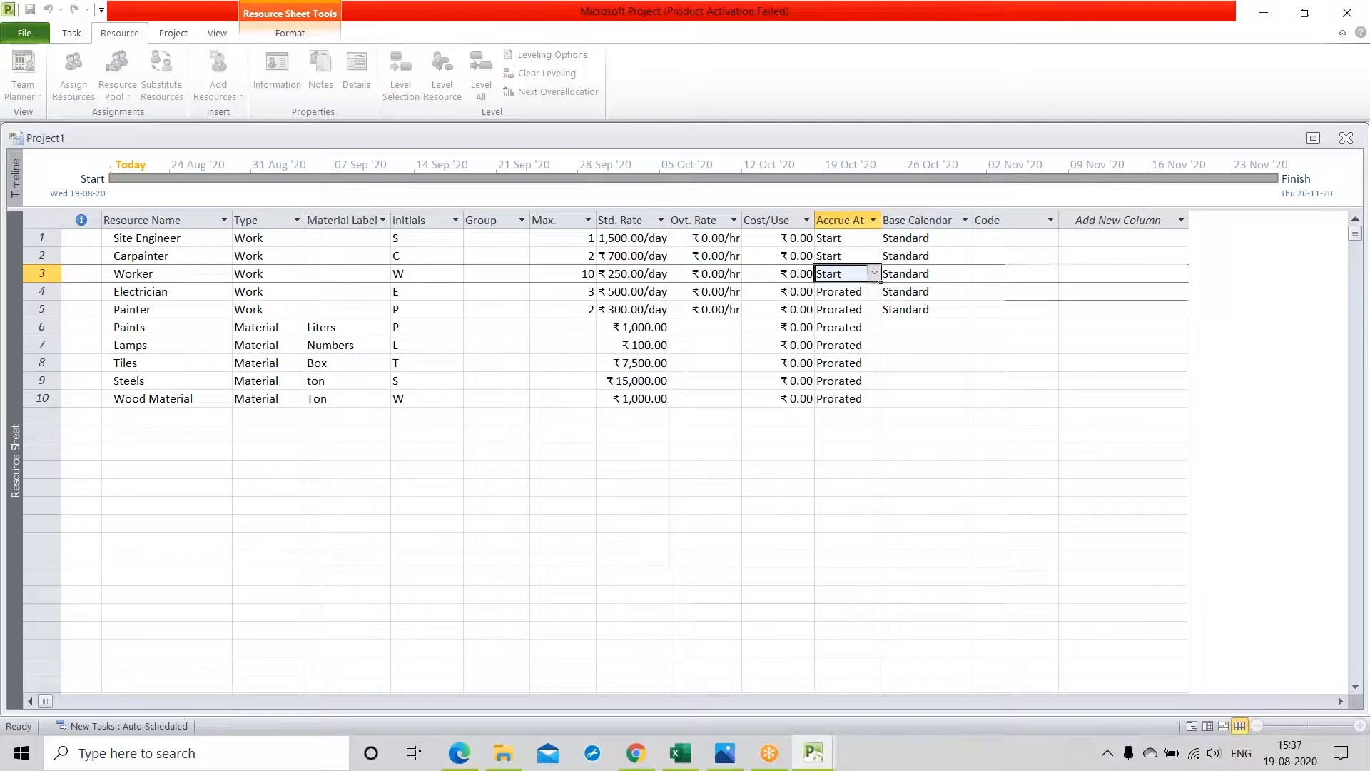
left_click(875, 294)
left_click(873, 291)
left_click(864, 310)
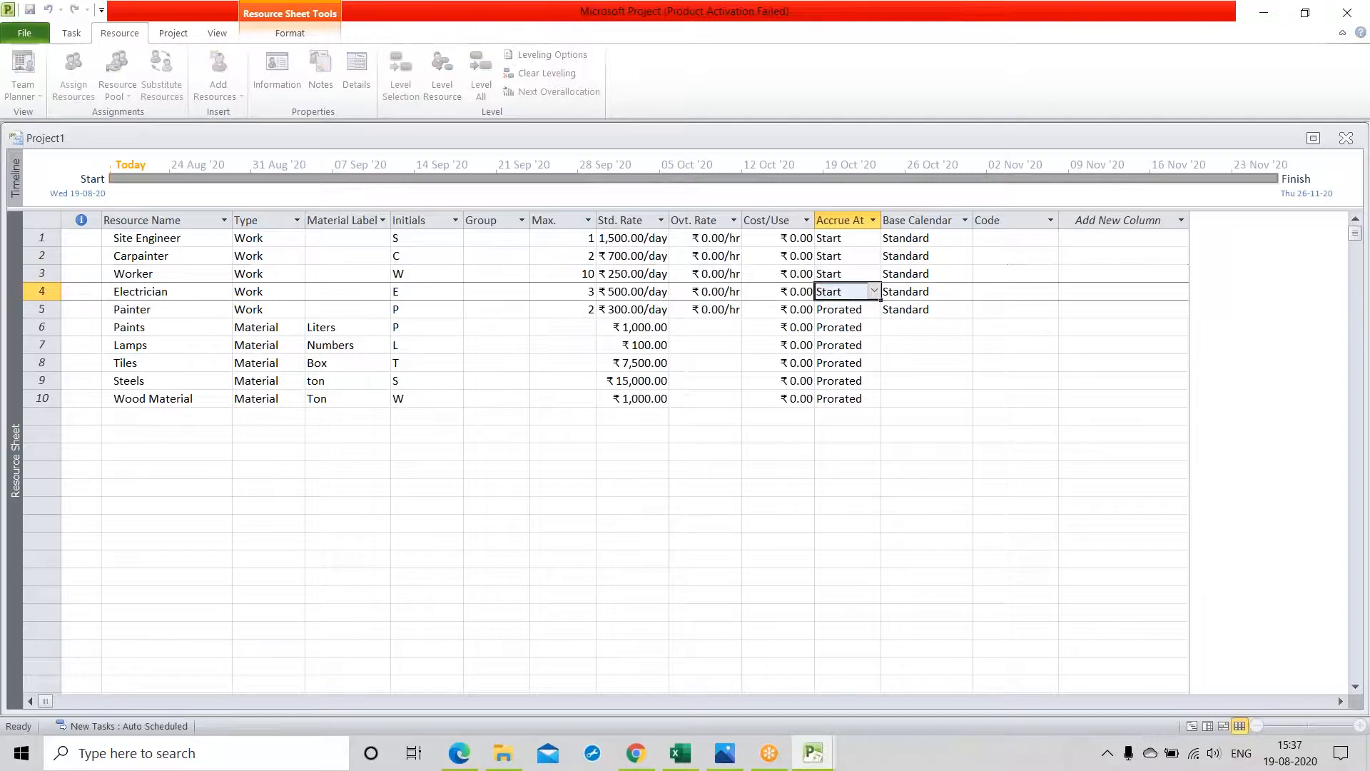
left_click(873, 311)
left_click(873, 310)
left_click(863, 328)
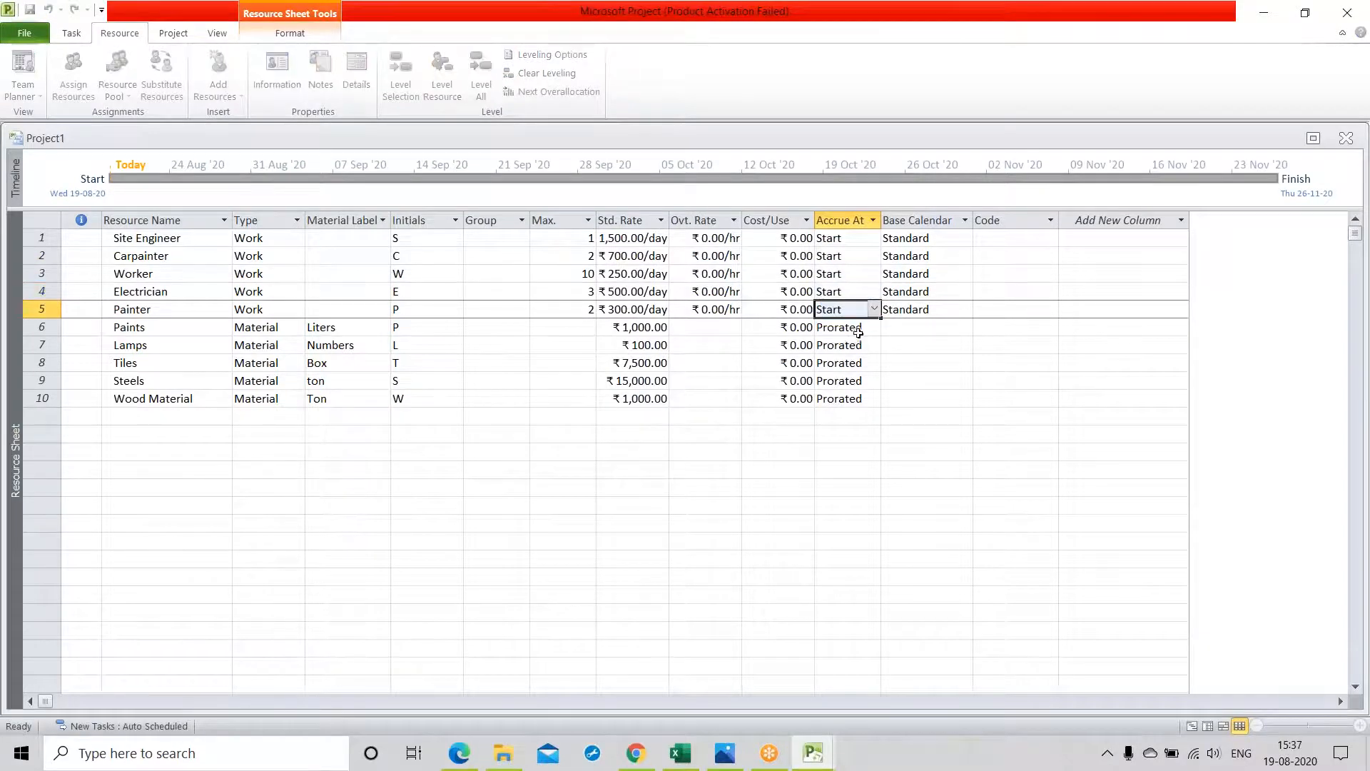
Make the costs of Paints, Lamps and Tiles accrue at Start
left_click(873, 328)
left_click(874, 327)
left_click(852, 345)
left_click(851, 346)
left_click(873, 345)
left_click(870, 363)
left_click(870, 365)
left_click(874, 363)
left_click(864, 379)
Make the costs of Steels and Wood Material accrue at Start
left_click(864, 381)
left_click(873, 380)
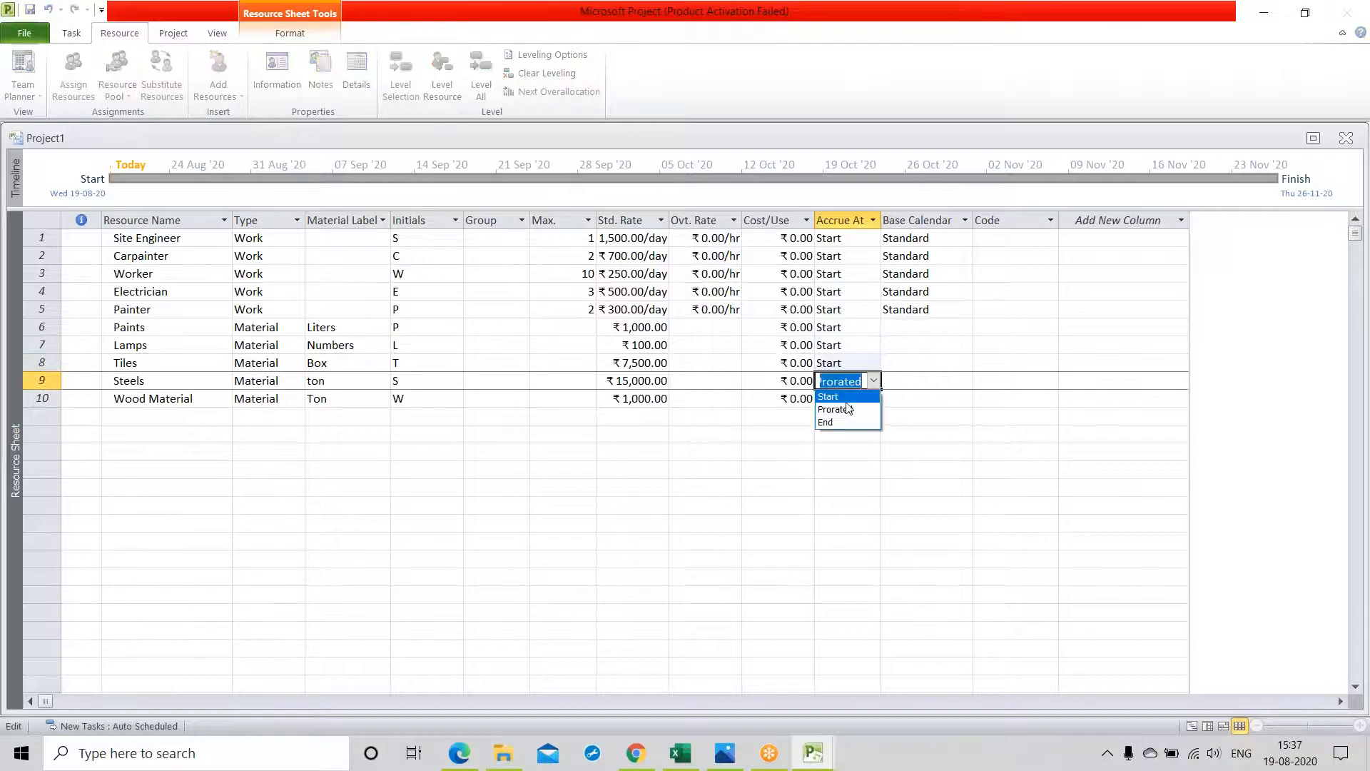
left_click(847, 402)
left_click(873, 398)
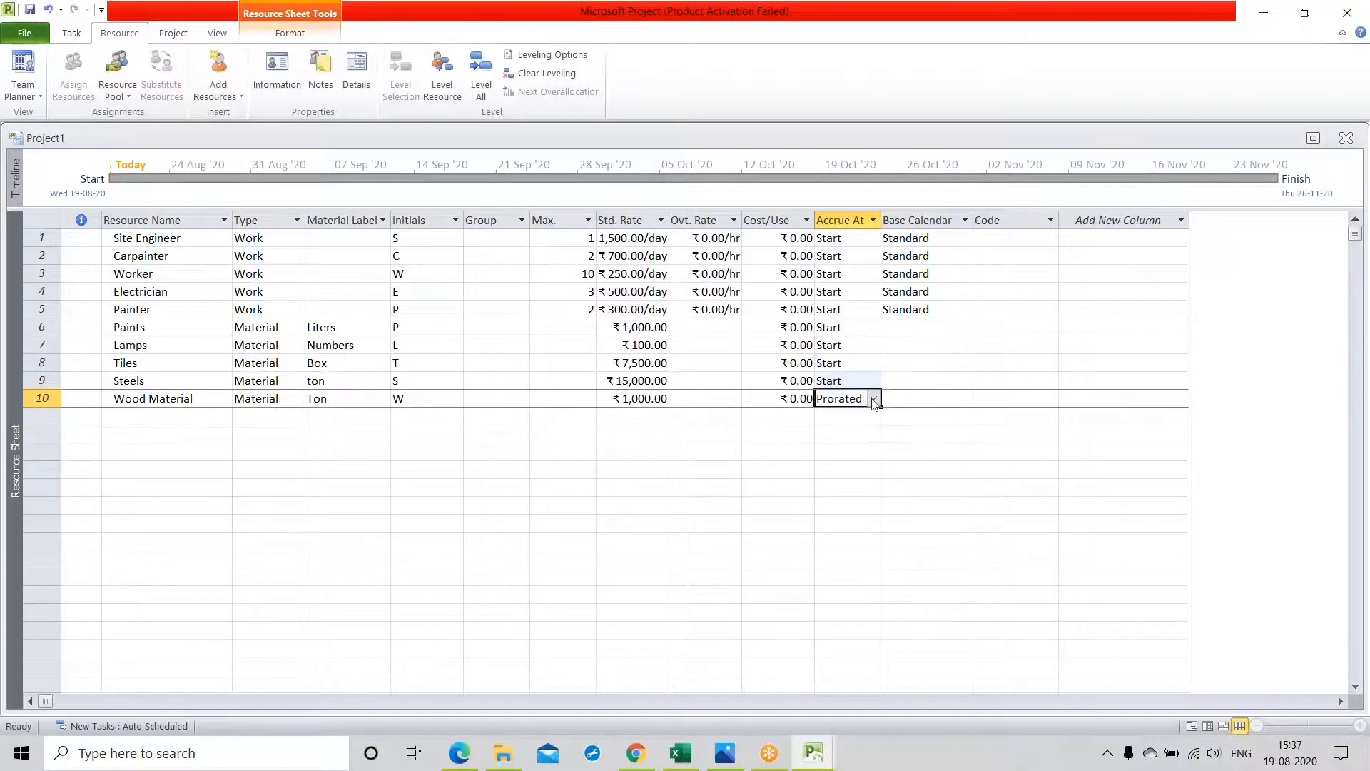
left_click(849, 414)
left_click(779, 433)
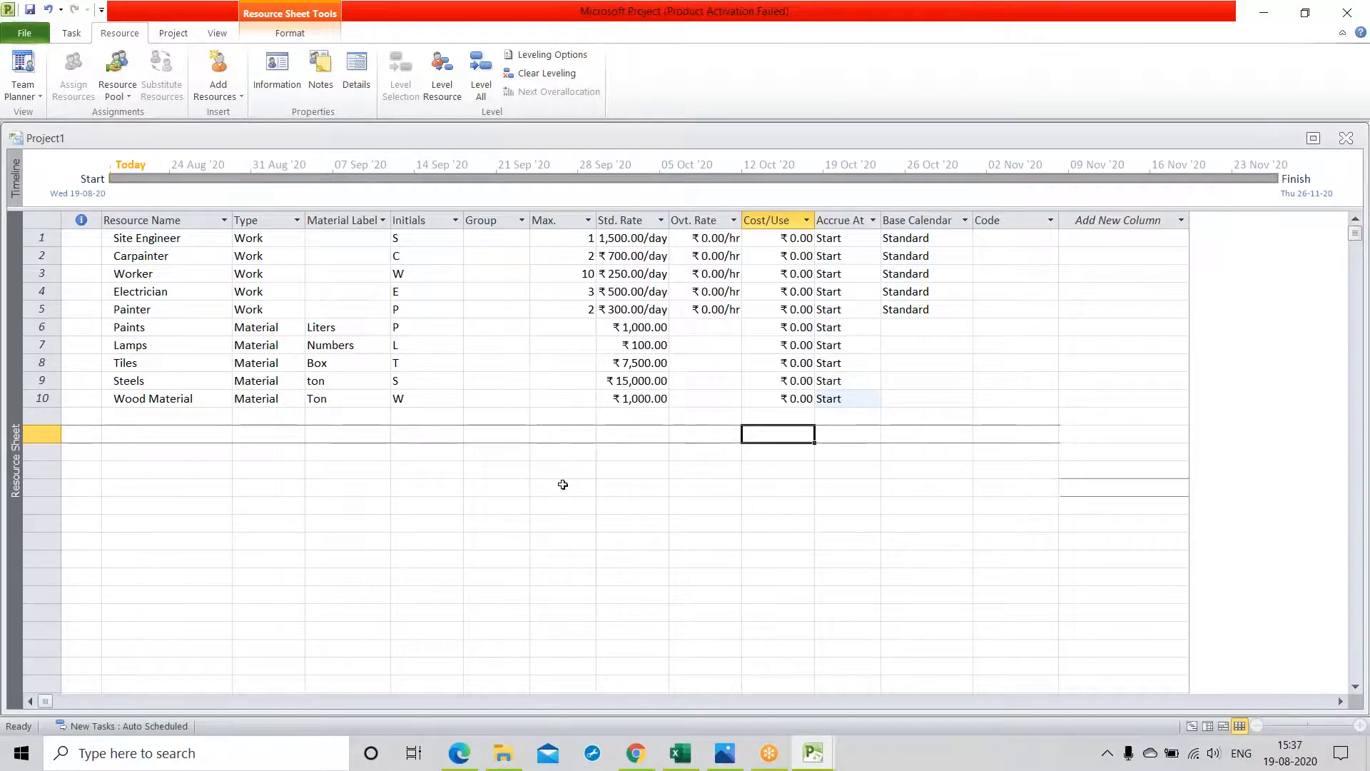
left_click(560, 487)
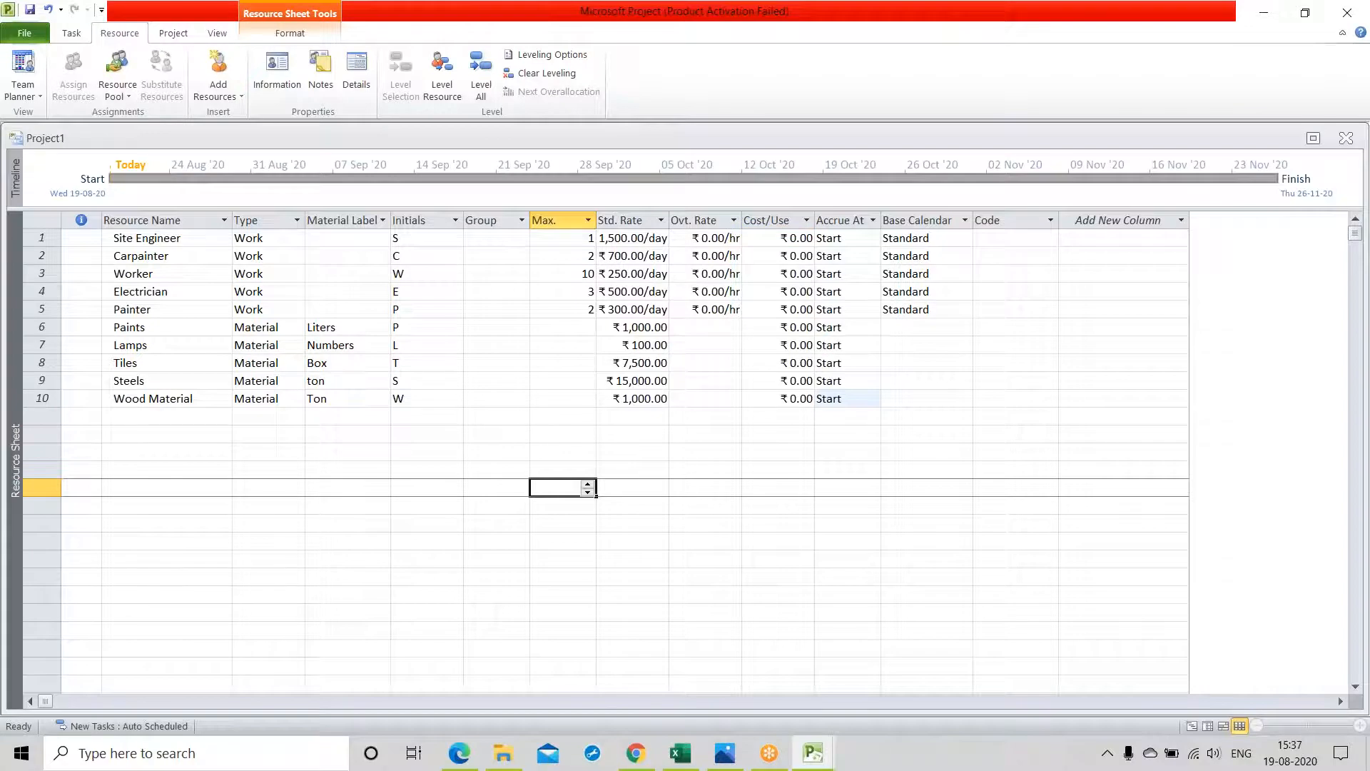
Choose Decimal for showing assignment units in the project's scheduling options and apply the options
left_click(25, 34)
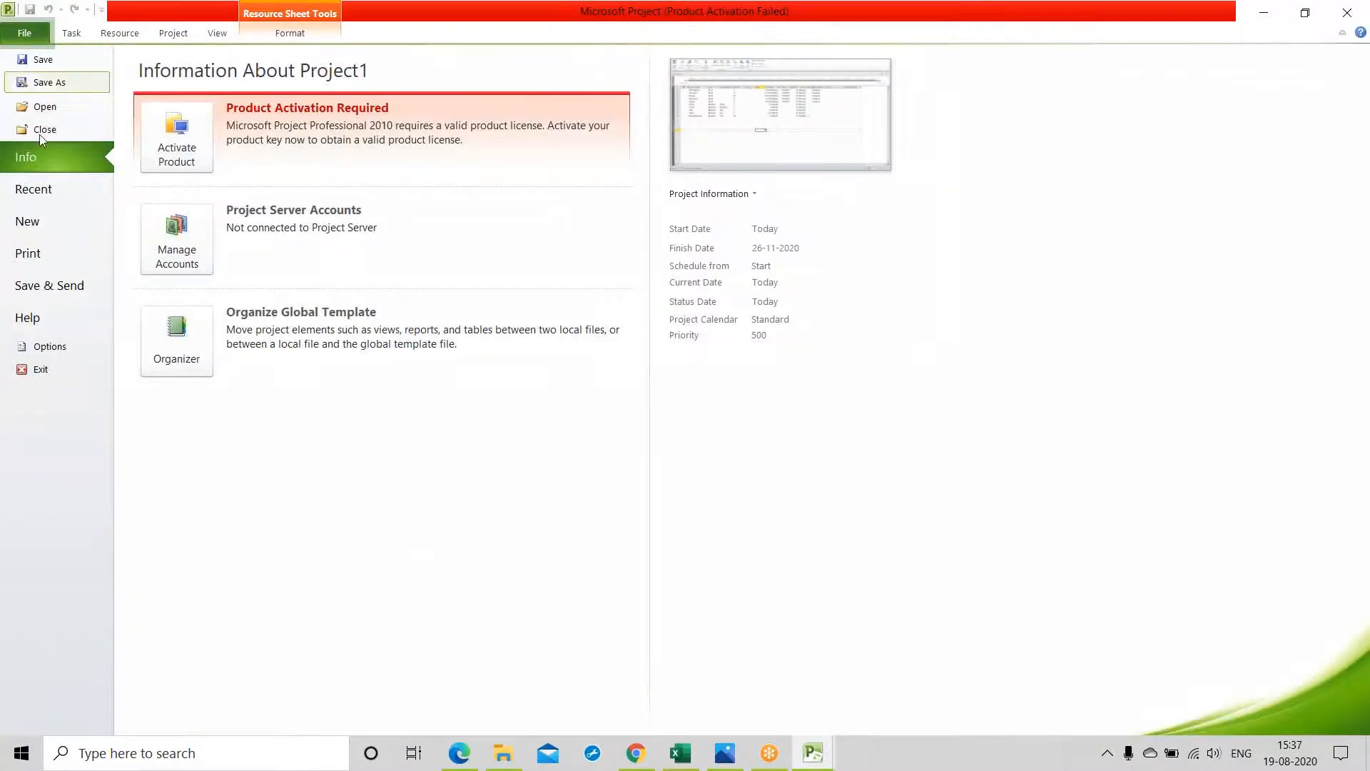
left_click(50, 347)
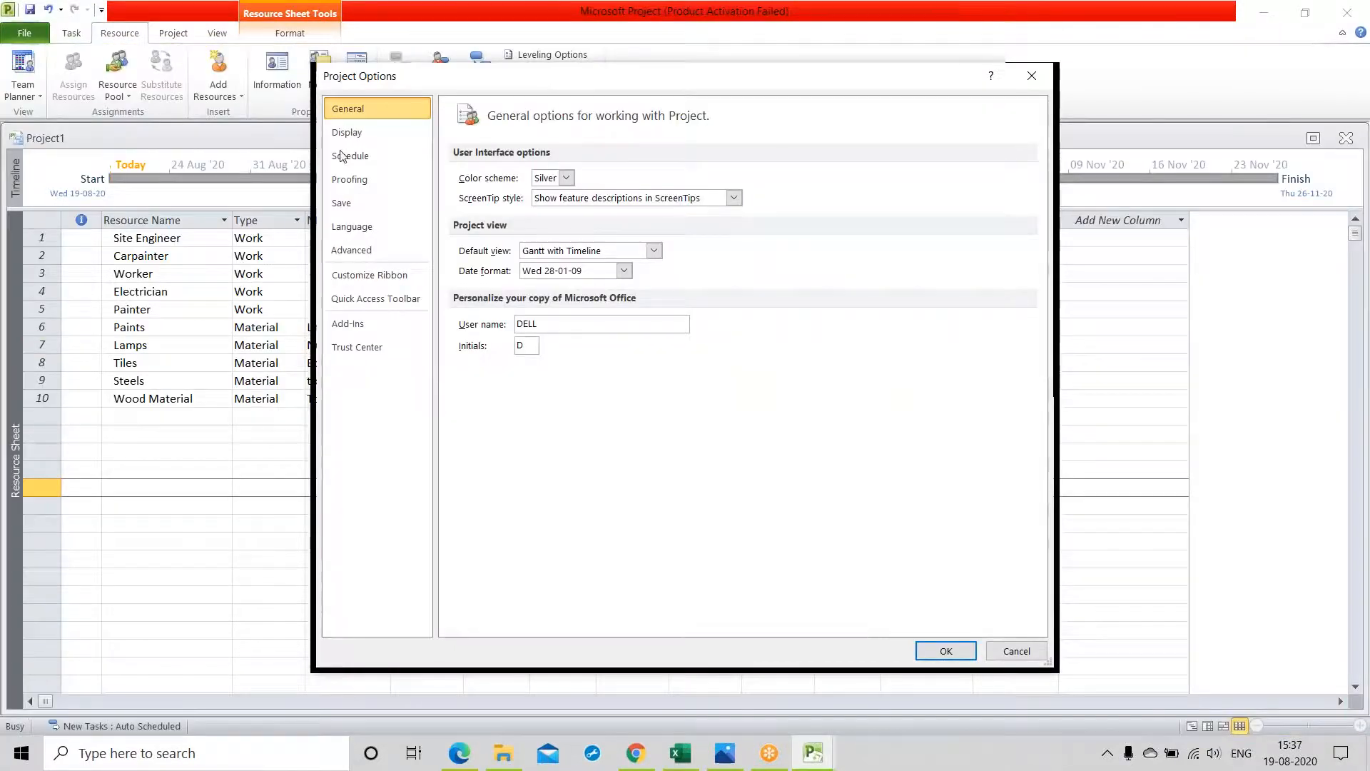
left_click(349, 134)
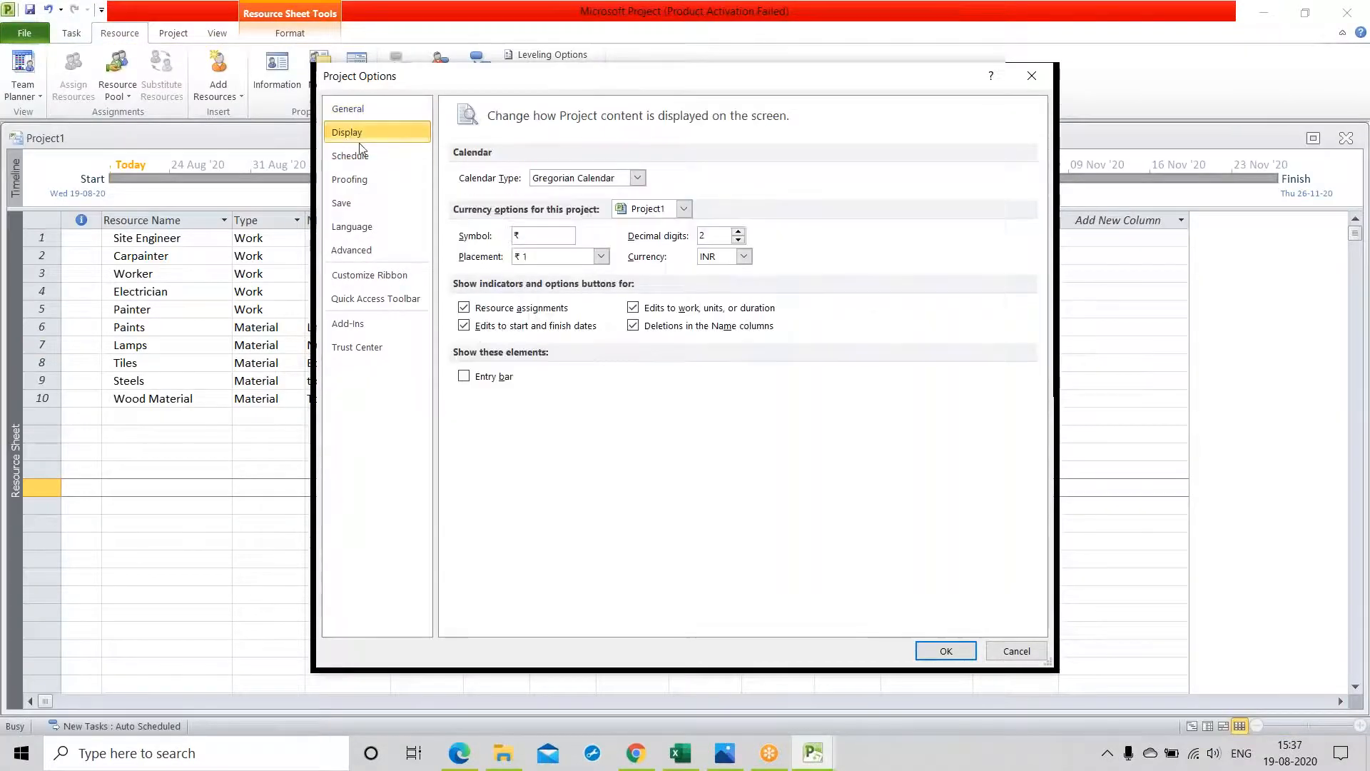
left_click(366, 160)
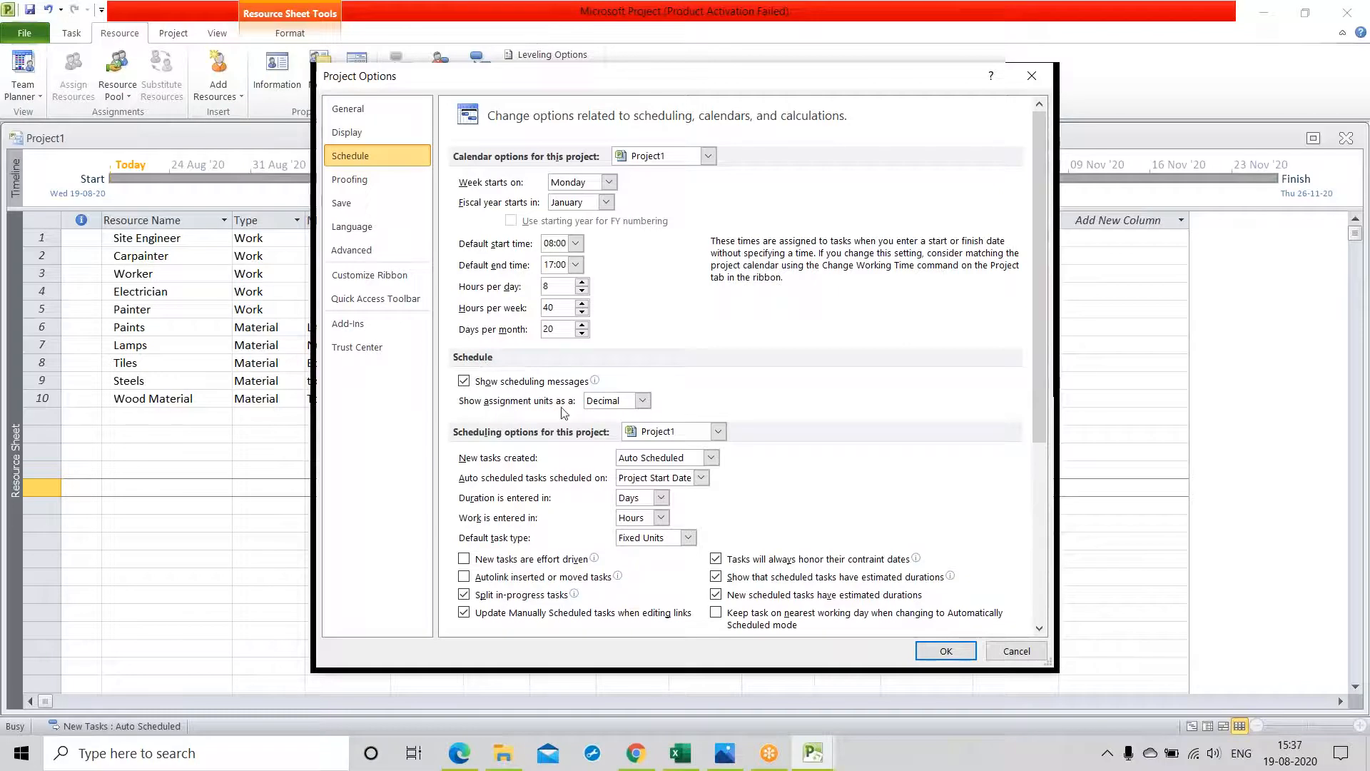
left_click(644, 401)
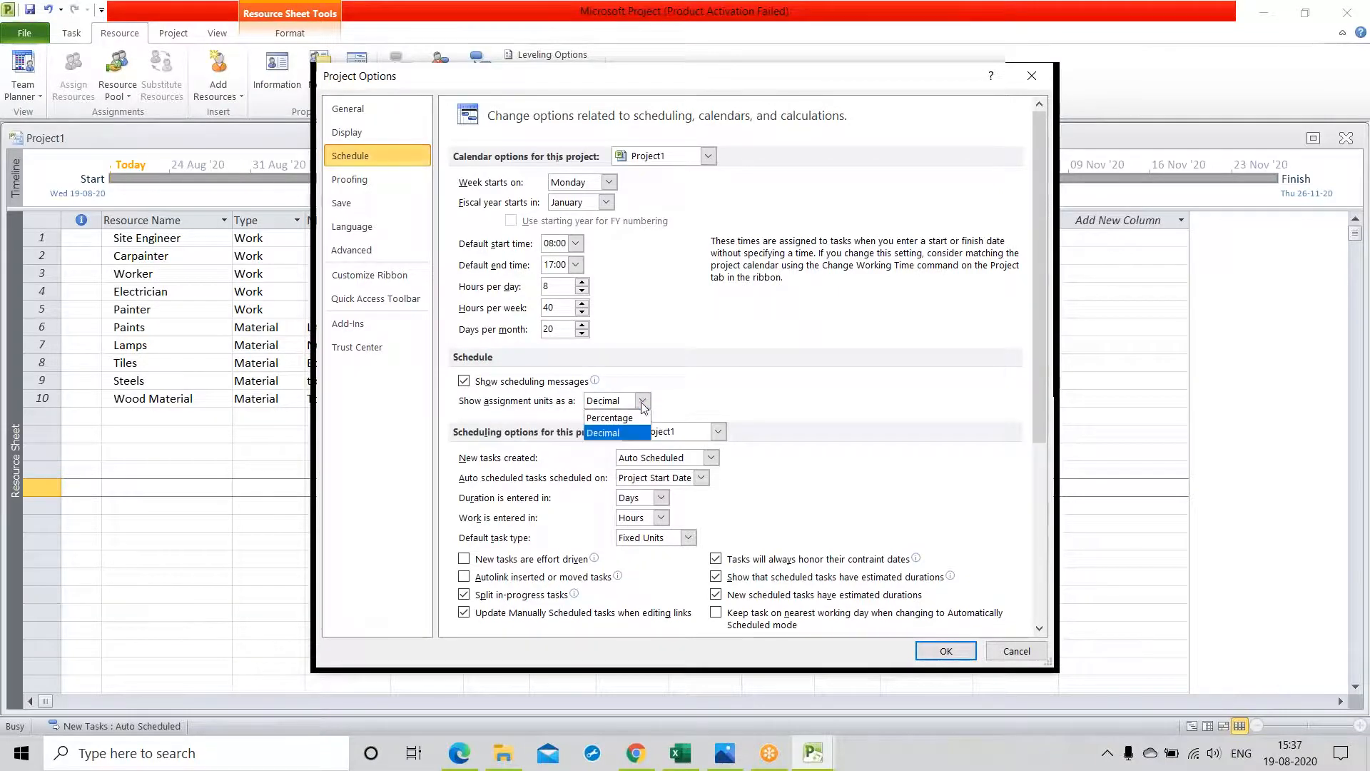
left_click(615, 434)
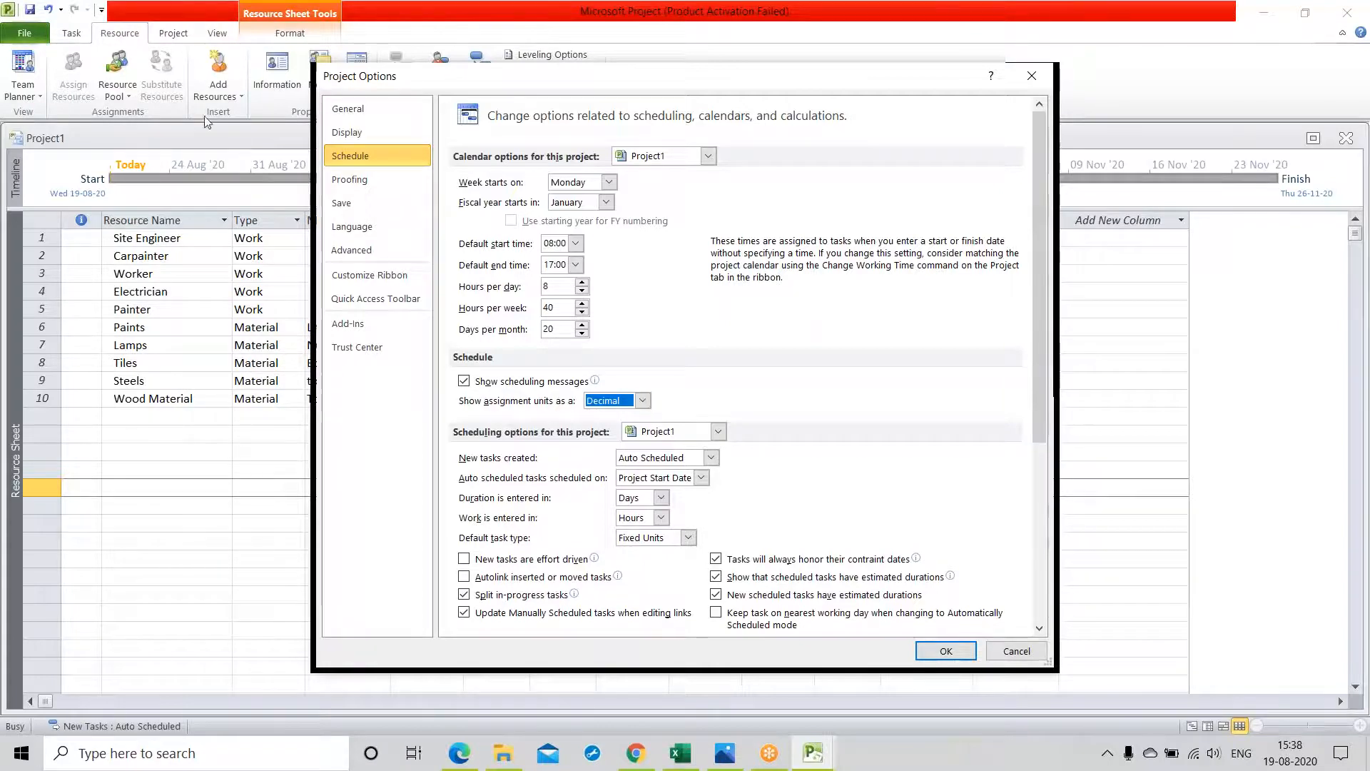
left_click(360, 162)
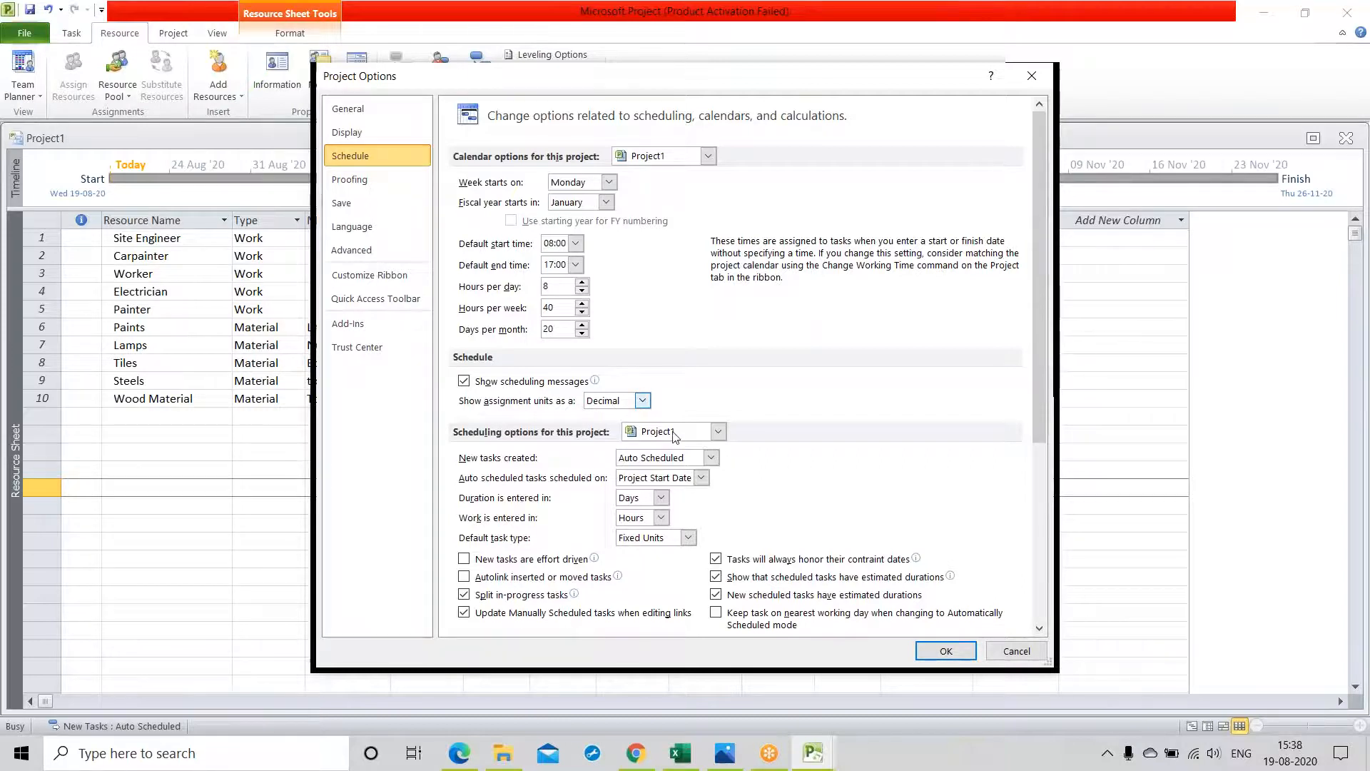
left_click(946, 651)
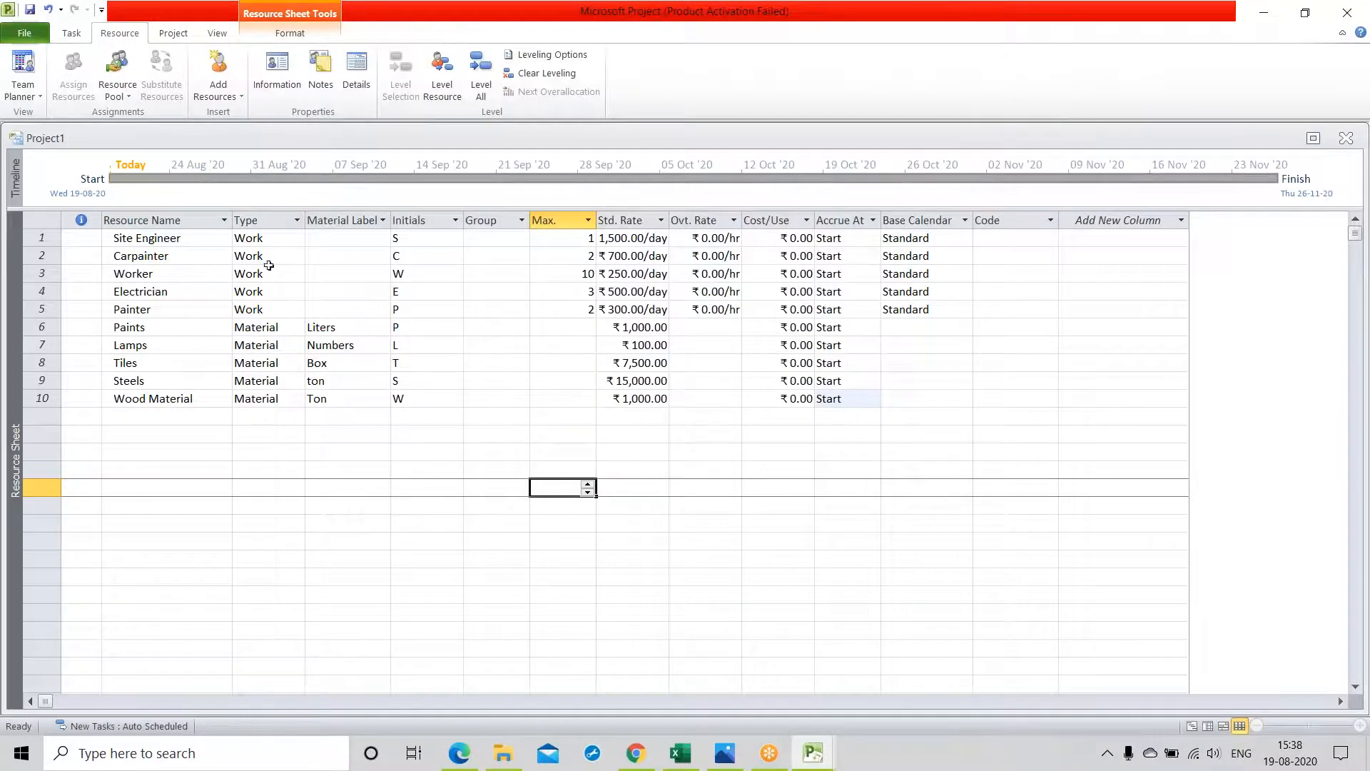
Return to the Gantt Chart view and assign 1 unit of Site Engineer to the Interior Designs task
left_click(70, 34)
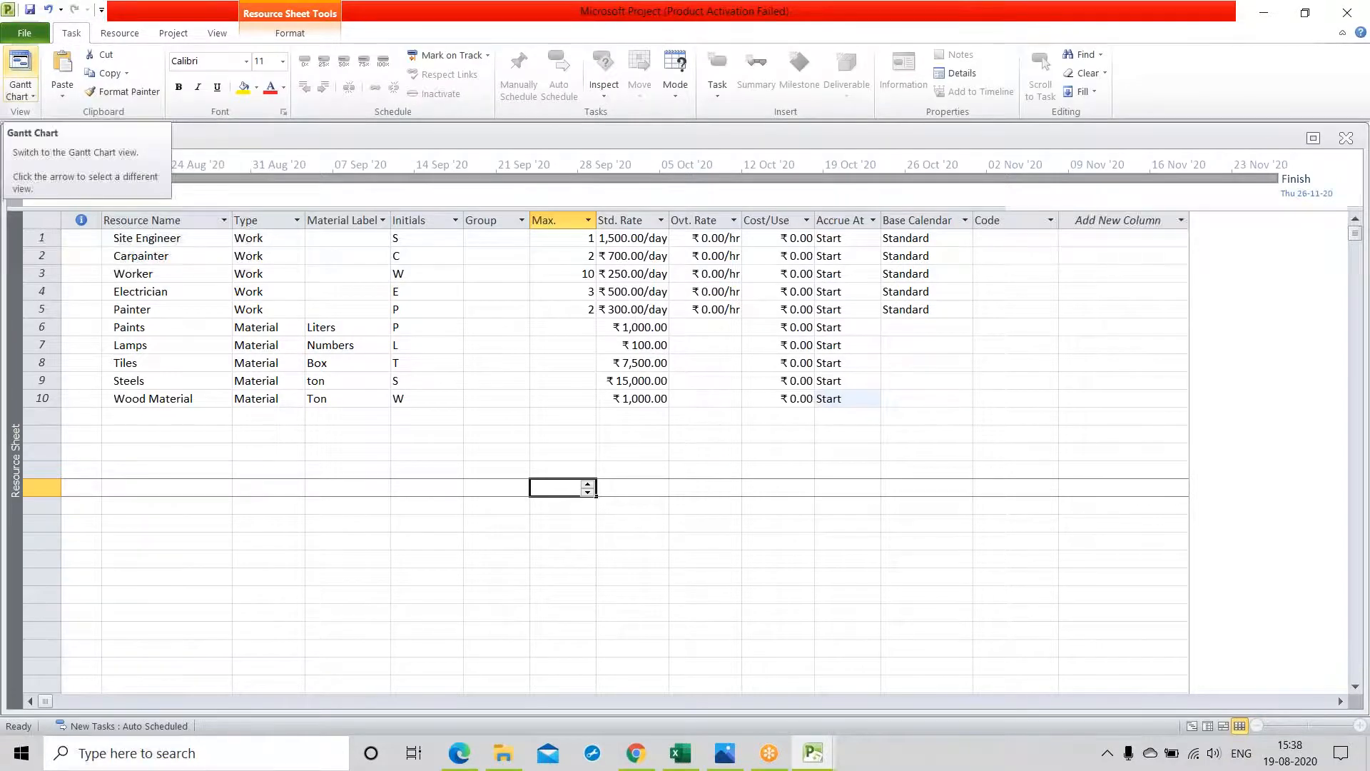
left_click(20, 65)
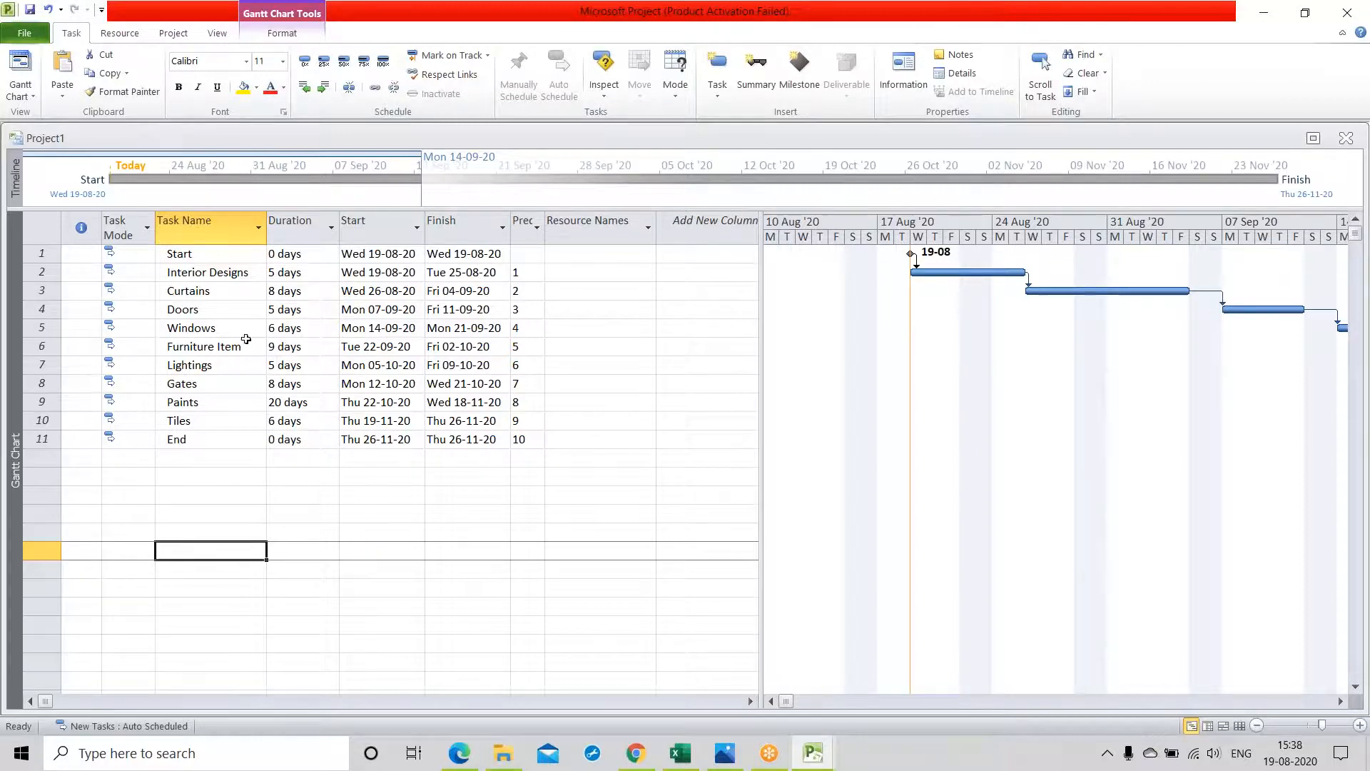
left_click(44, 274)
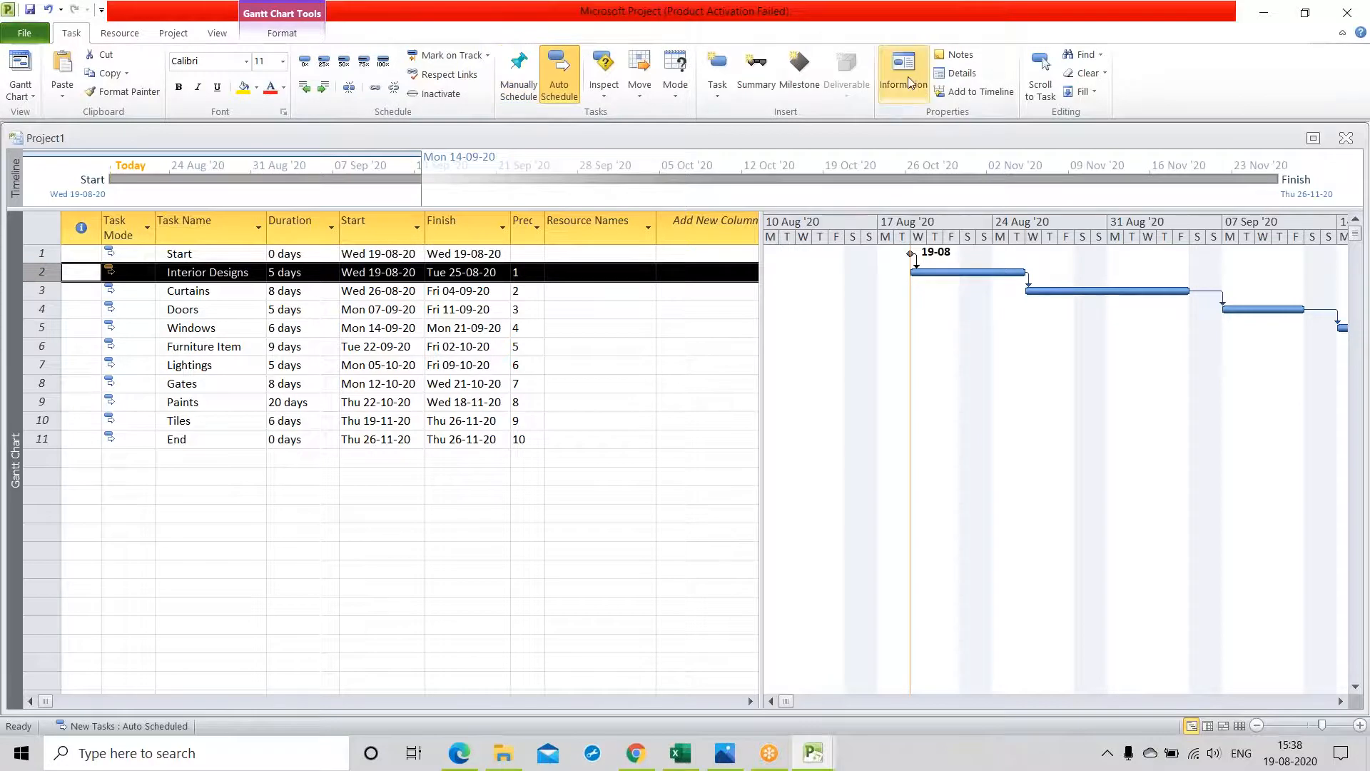
left_click(910, 83)
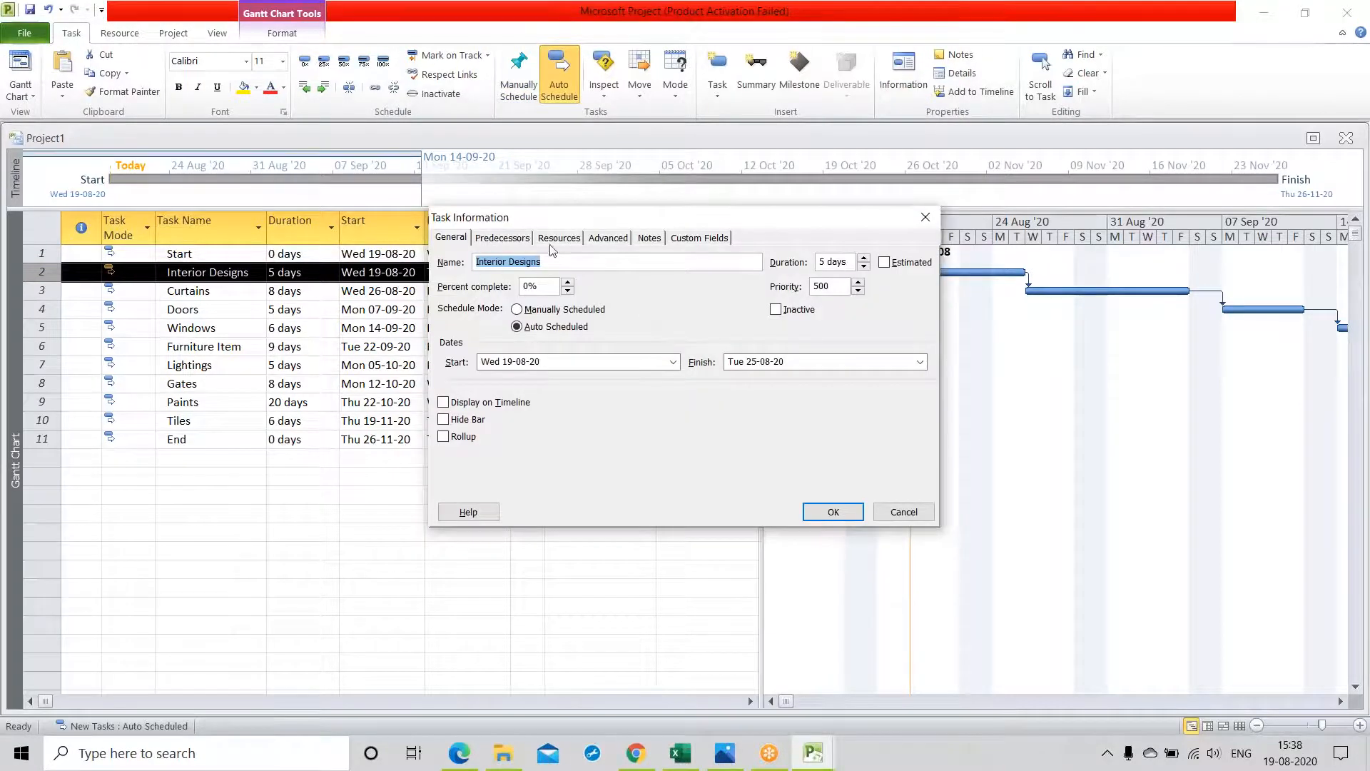
left_click(557, 238)
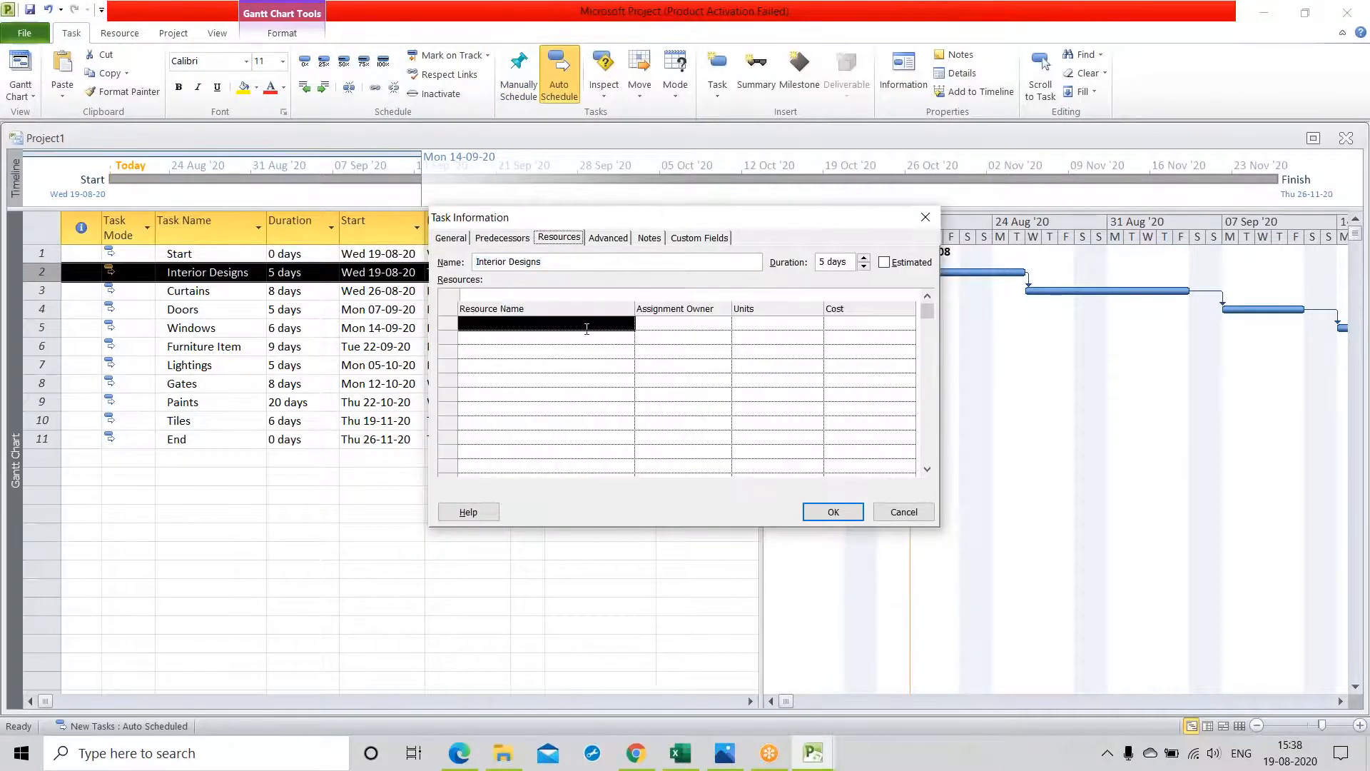
left_click(588, 327)
left_click(627, 324)
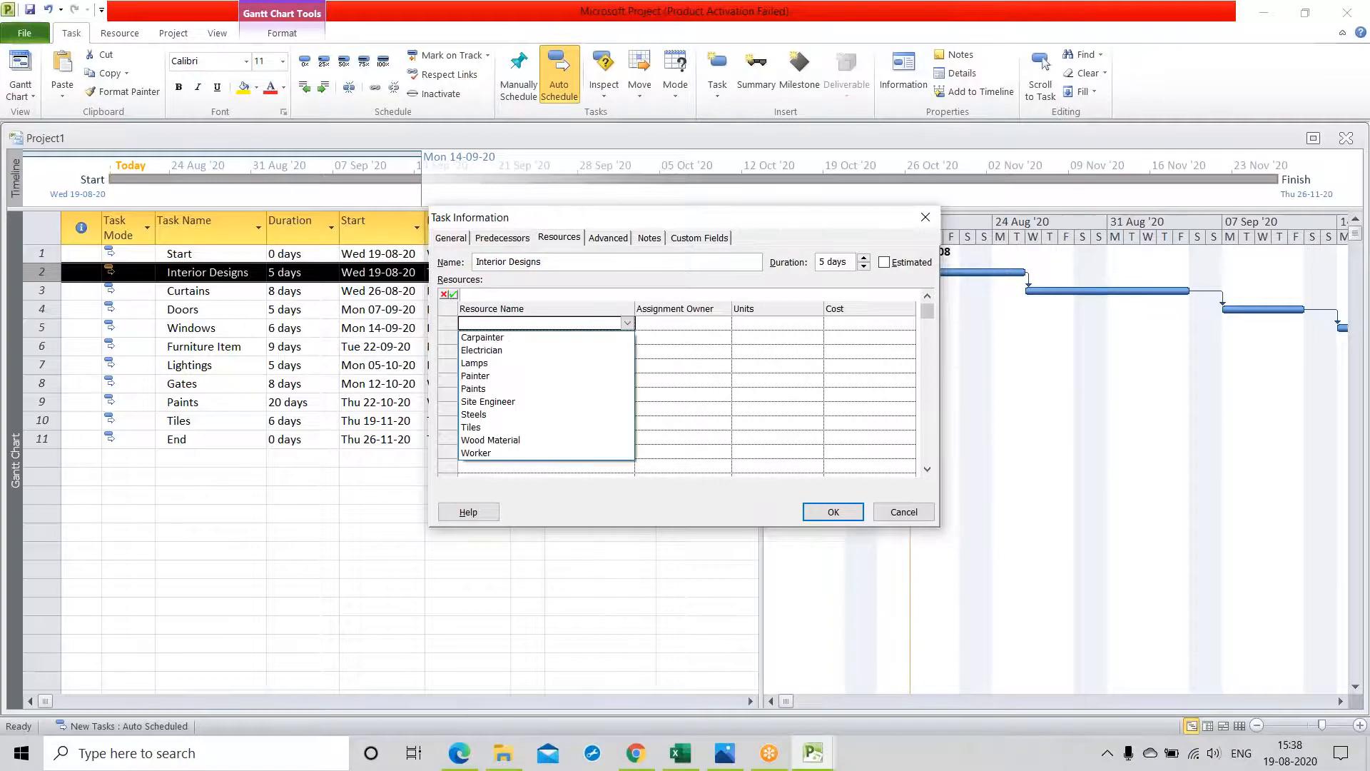
left_click(542, 401)
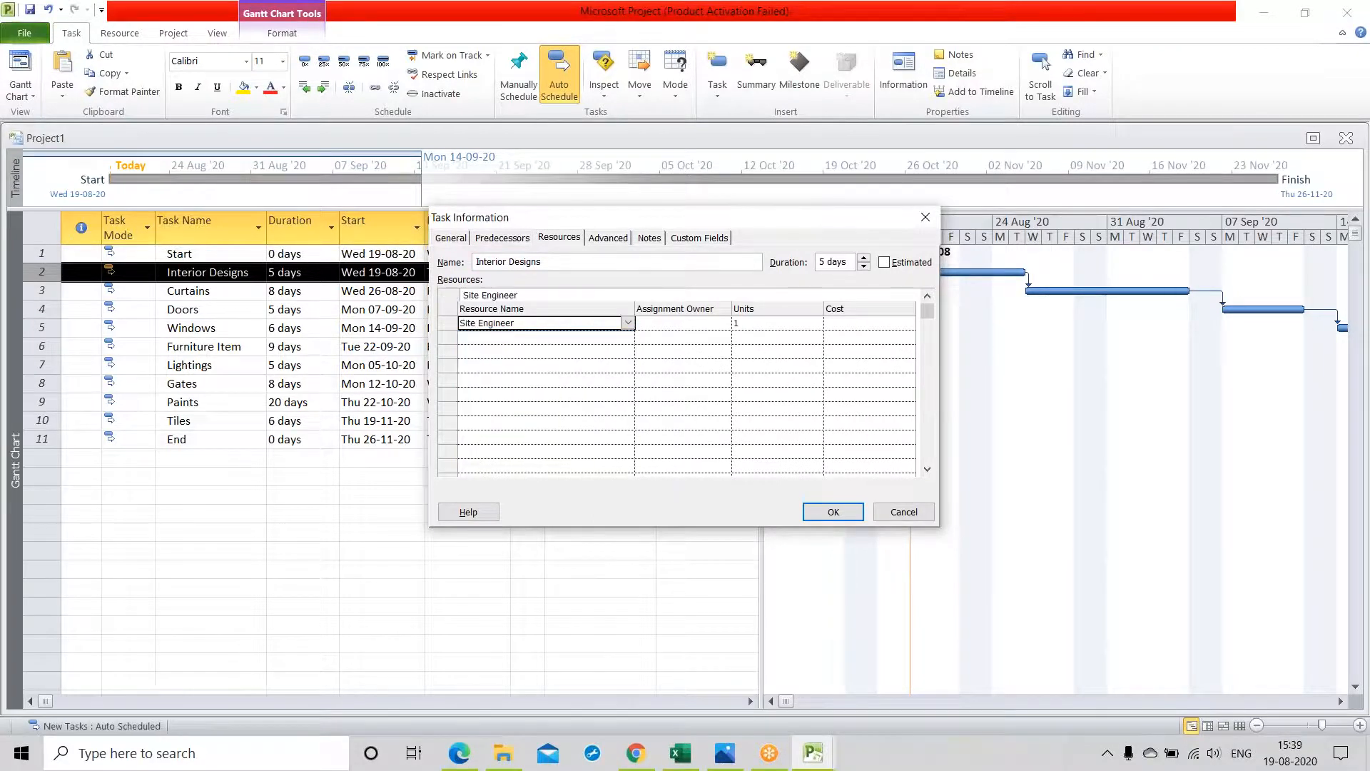
left_click(798, 325)
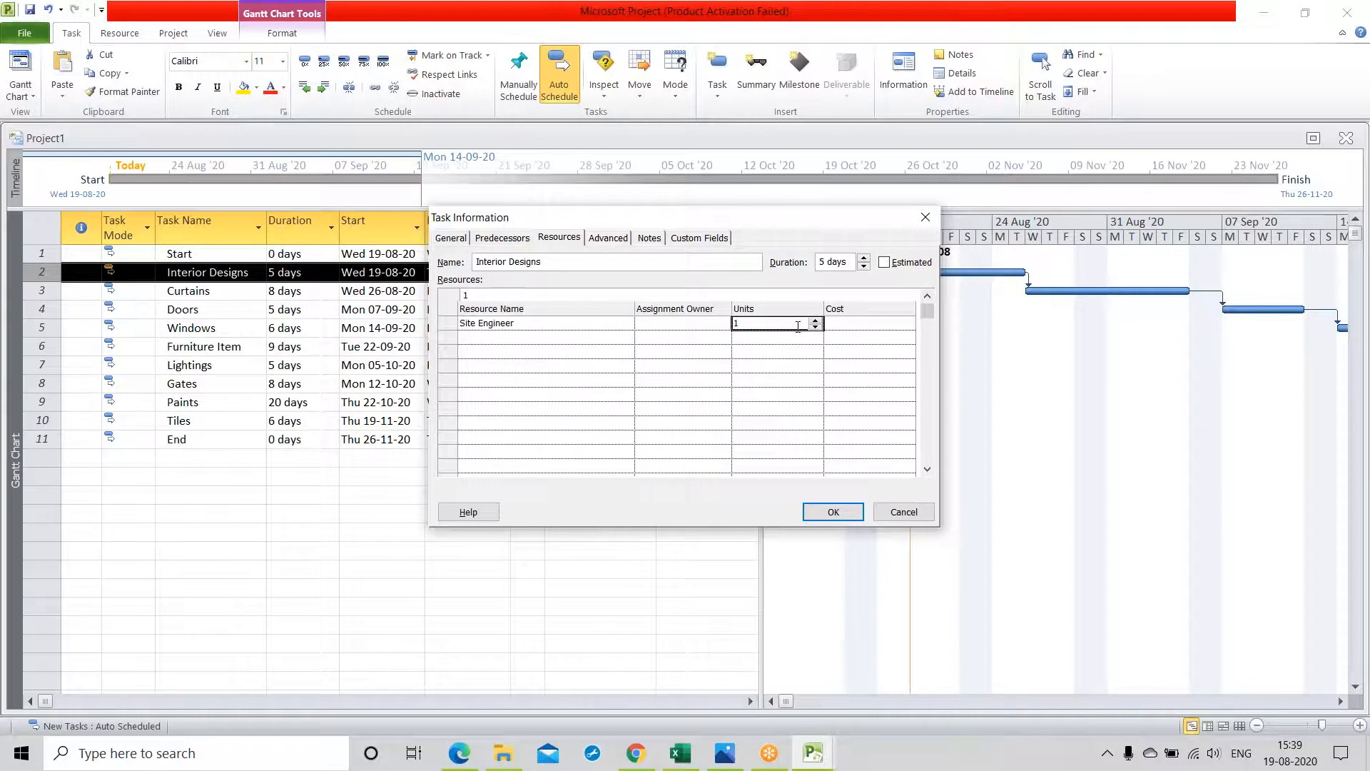
left_click(749, 397)
left_click(832, 512)
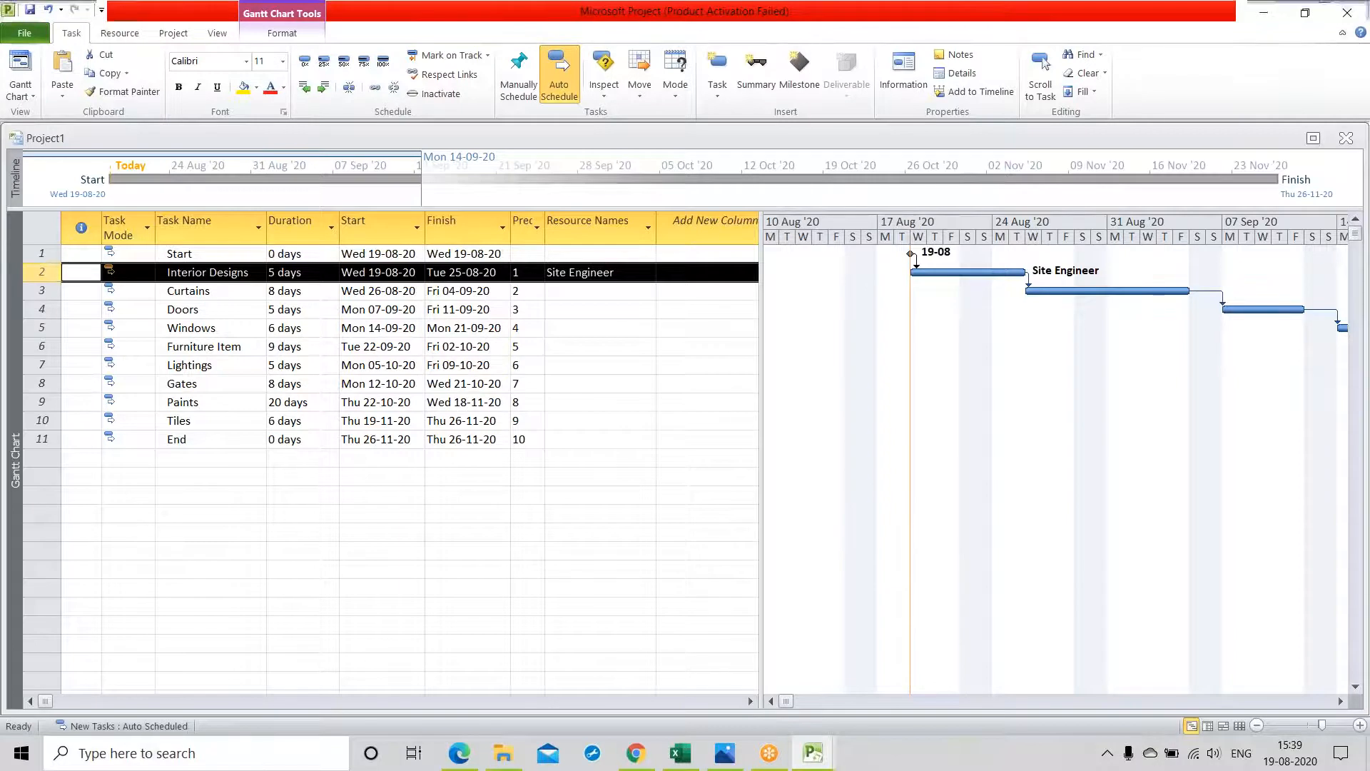
Check the cost of the Site Engineer assignment in the Interior Designs task's resource information
double_click(207, 272)
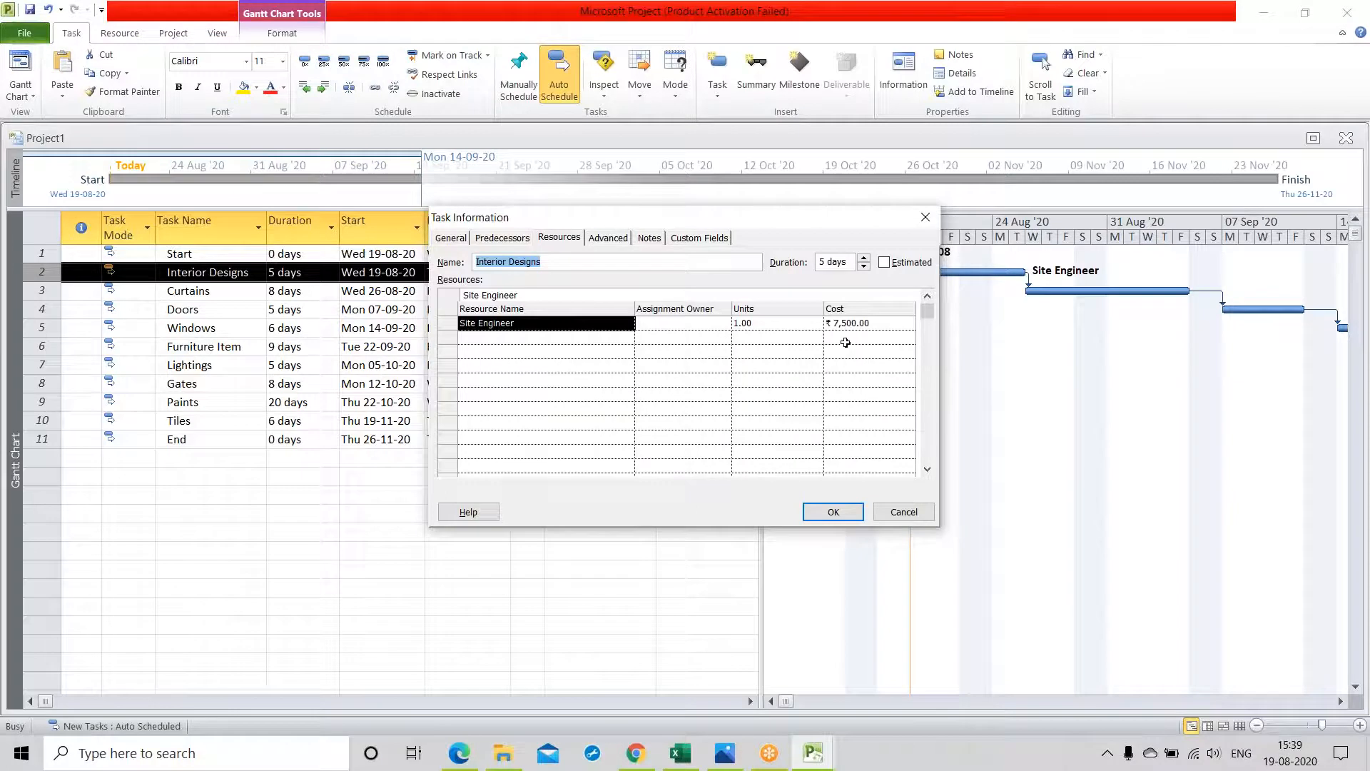
left_click(749, 377)
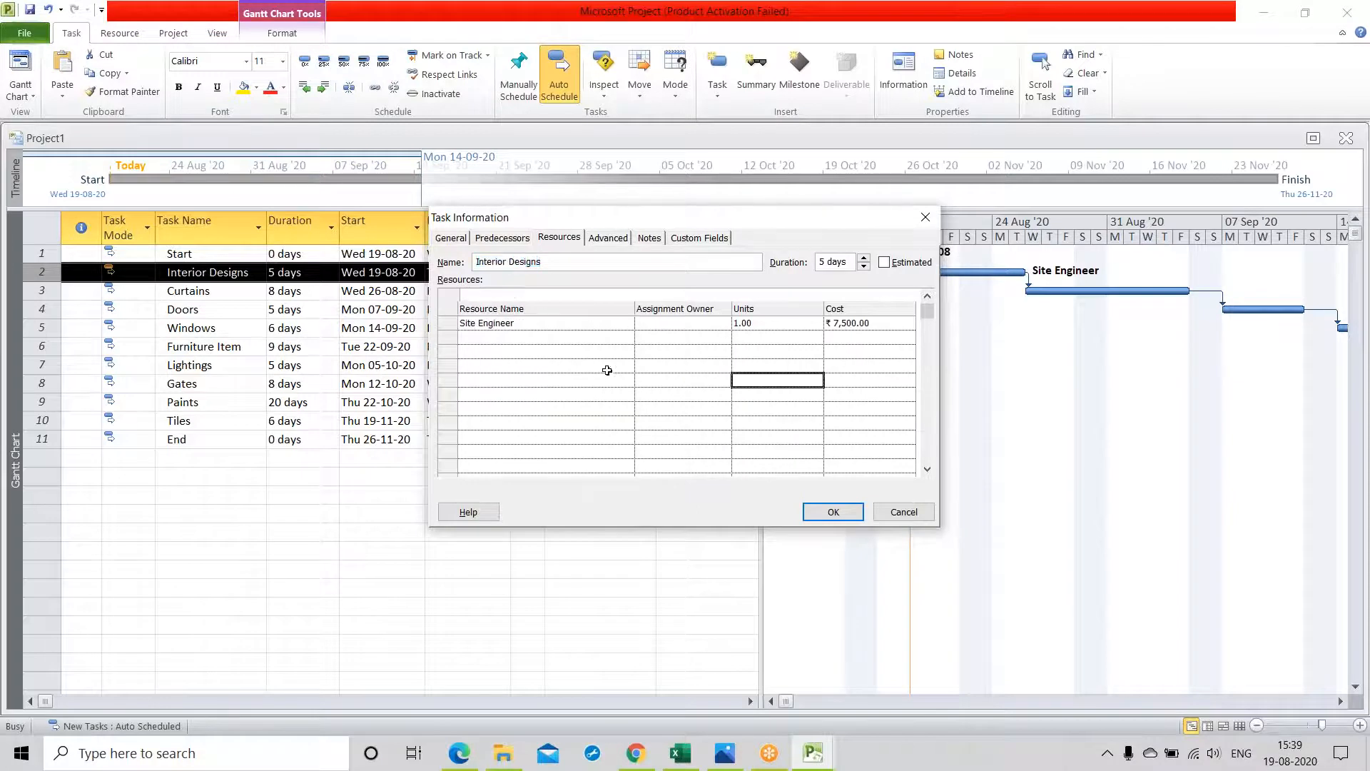
left_click_drag(691, 219, 620, 376)
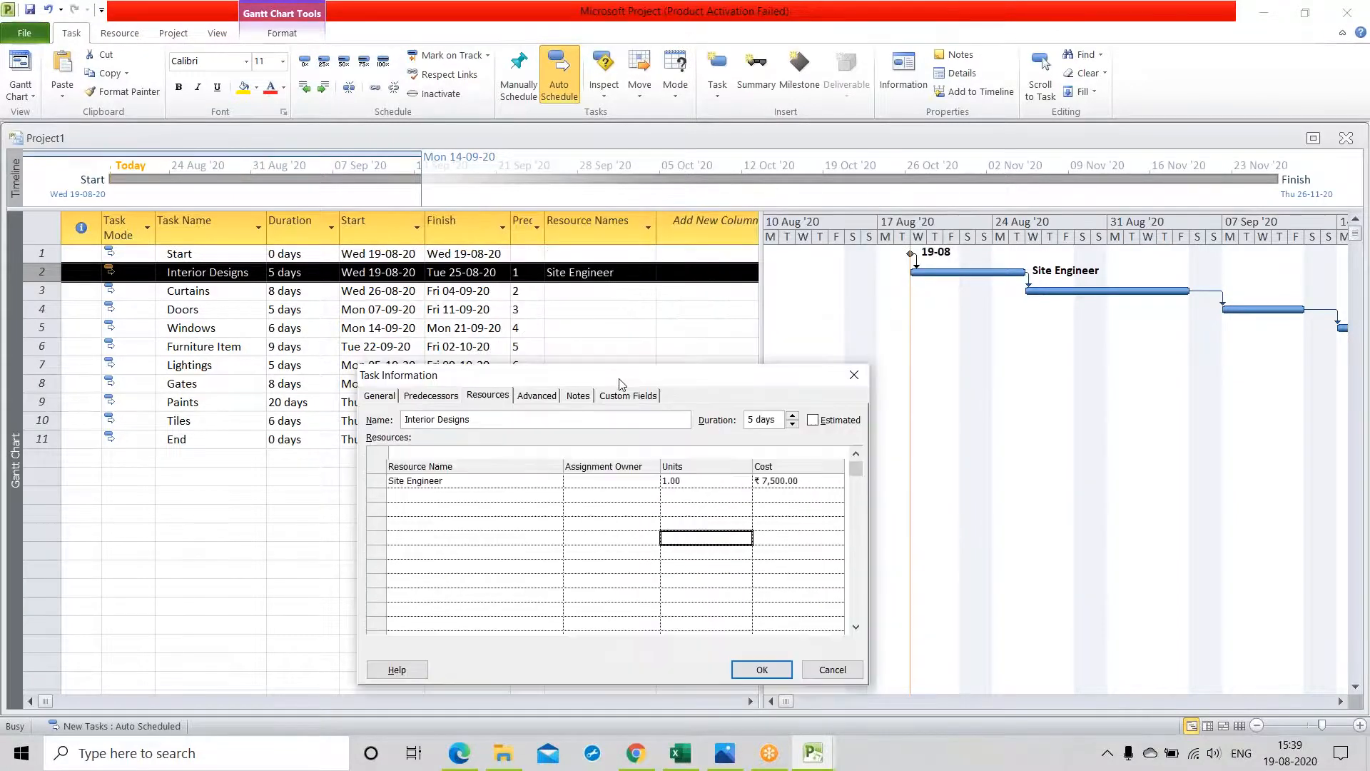
left_click_drag(626, 309, 630, 223)
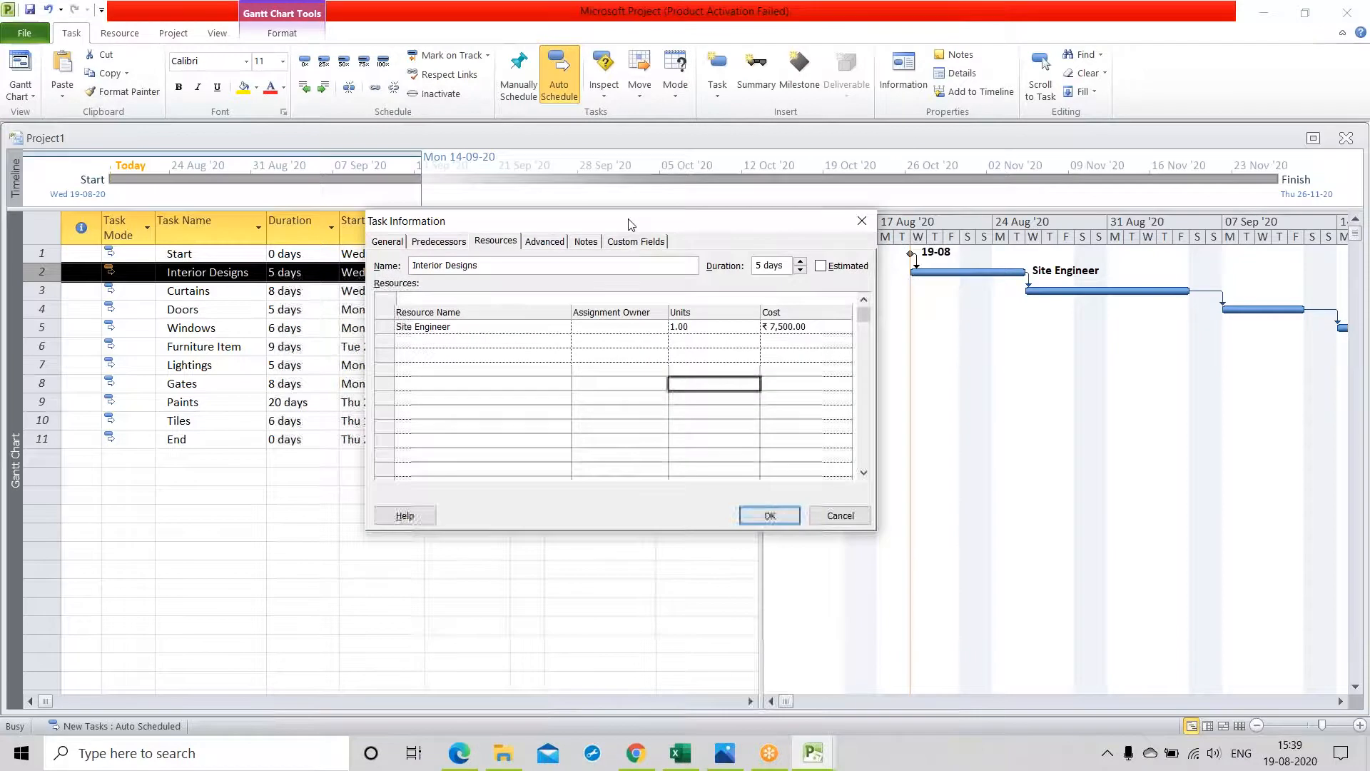
left_click(773, 511)
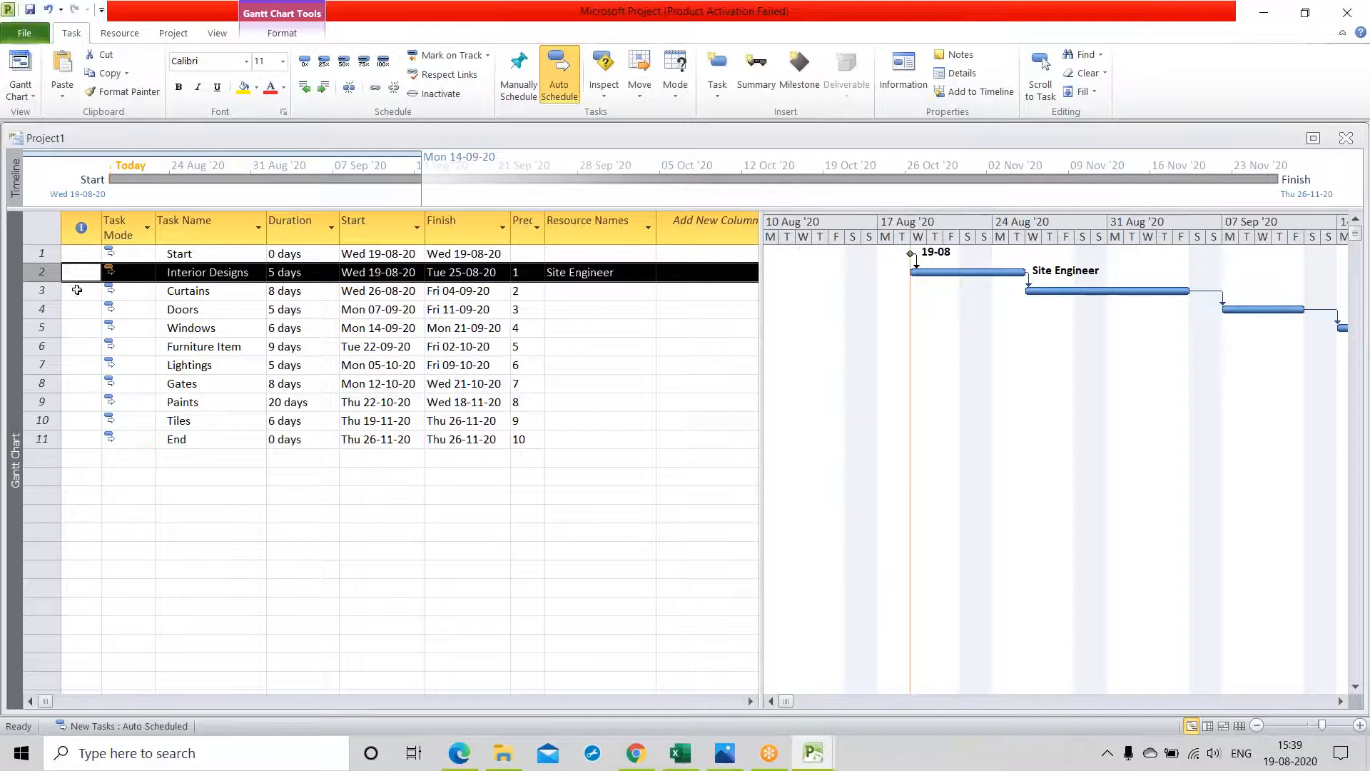
Assign 1 unit of Carpainter to the Curtains task in its task information
left_click(41, 289)
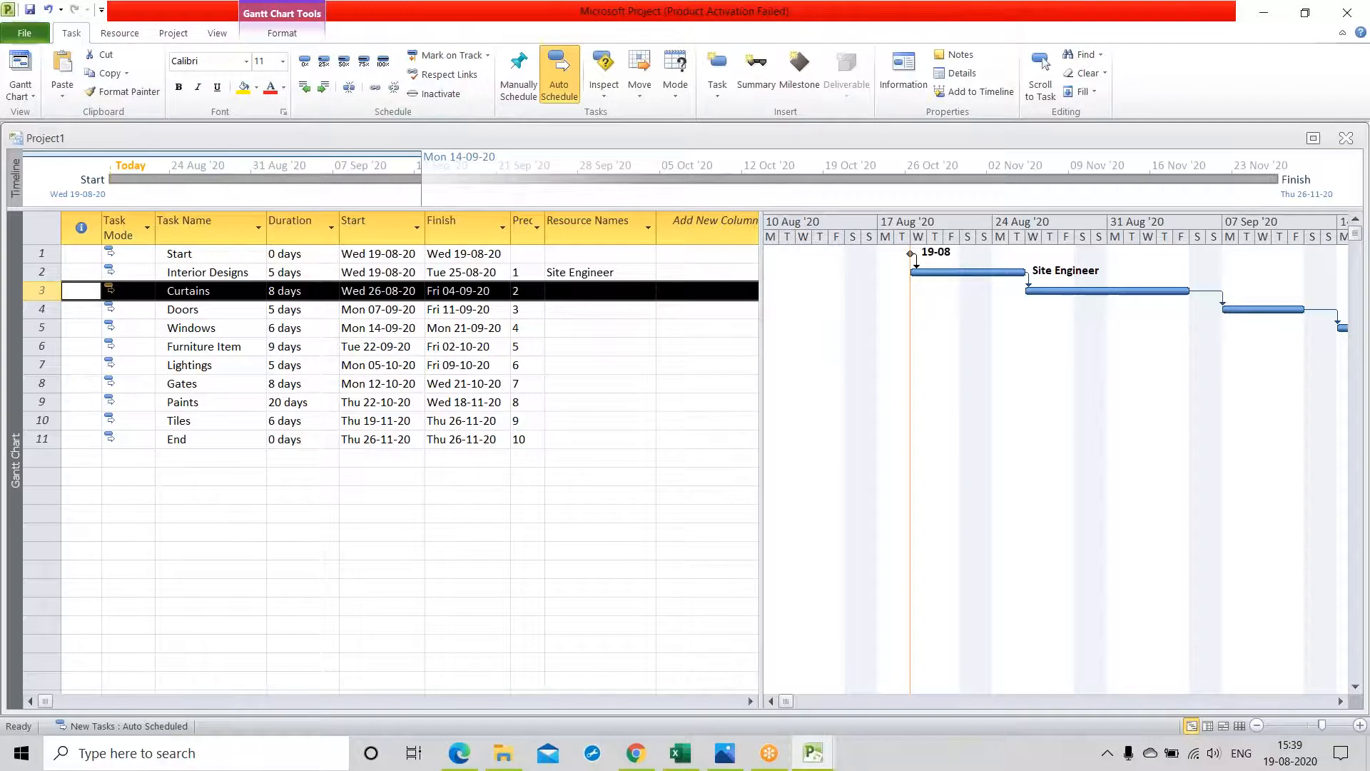
double_click(40, 291)
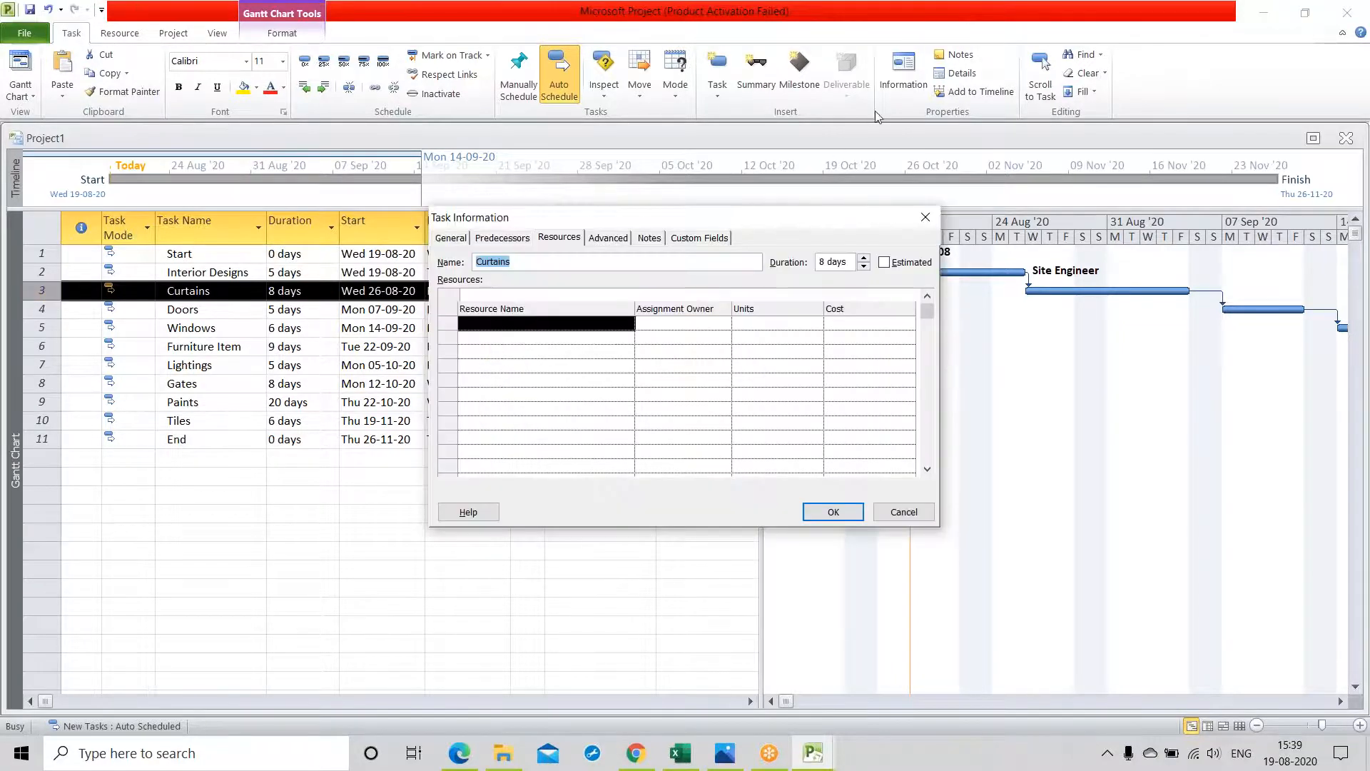
left_click(561, 242)
left_click(603, 324)
left_click(628, 324)
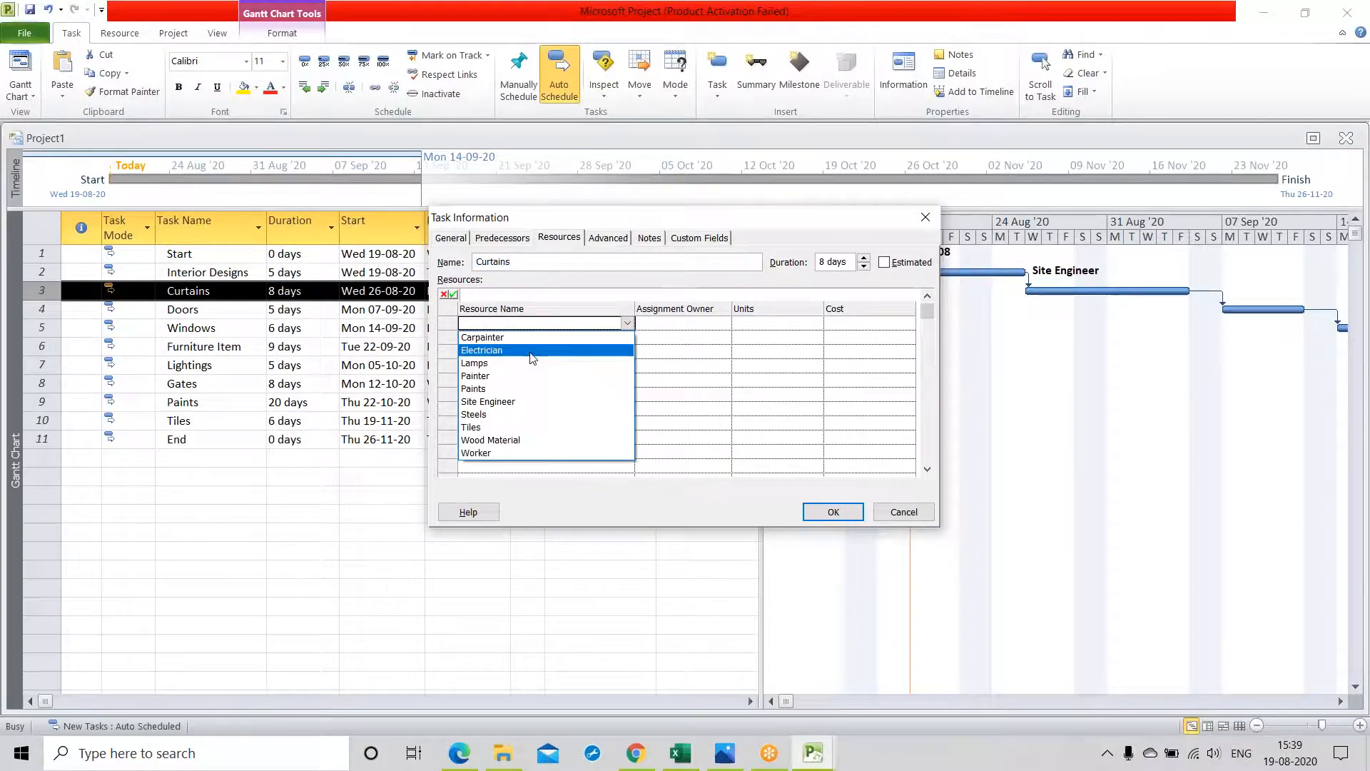
left_click(527, 338)
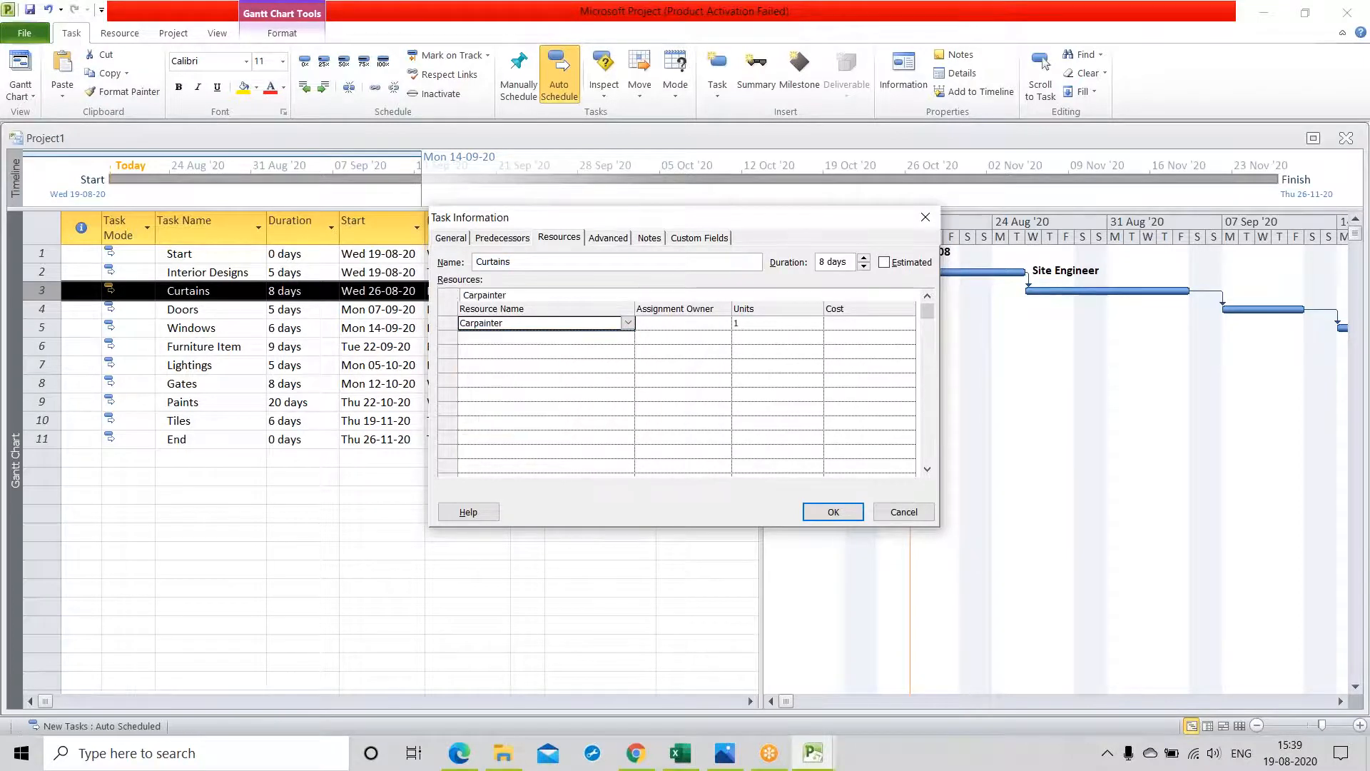
Add Worker with 3 units to the Curtains task's resources and apply the assignments
left_click(546, 337)
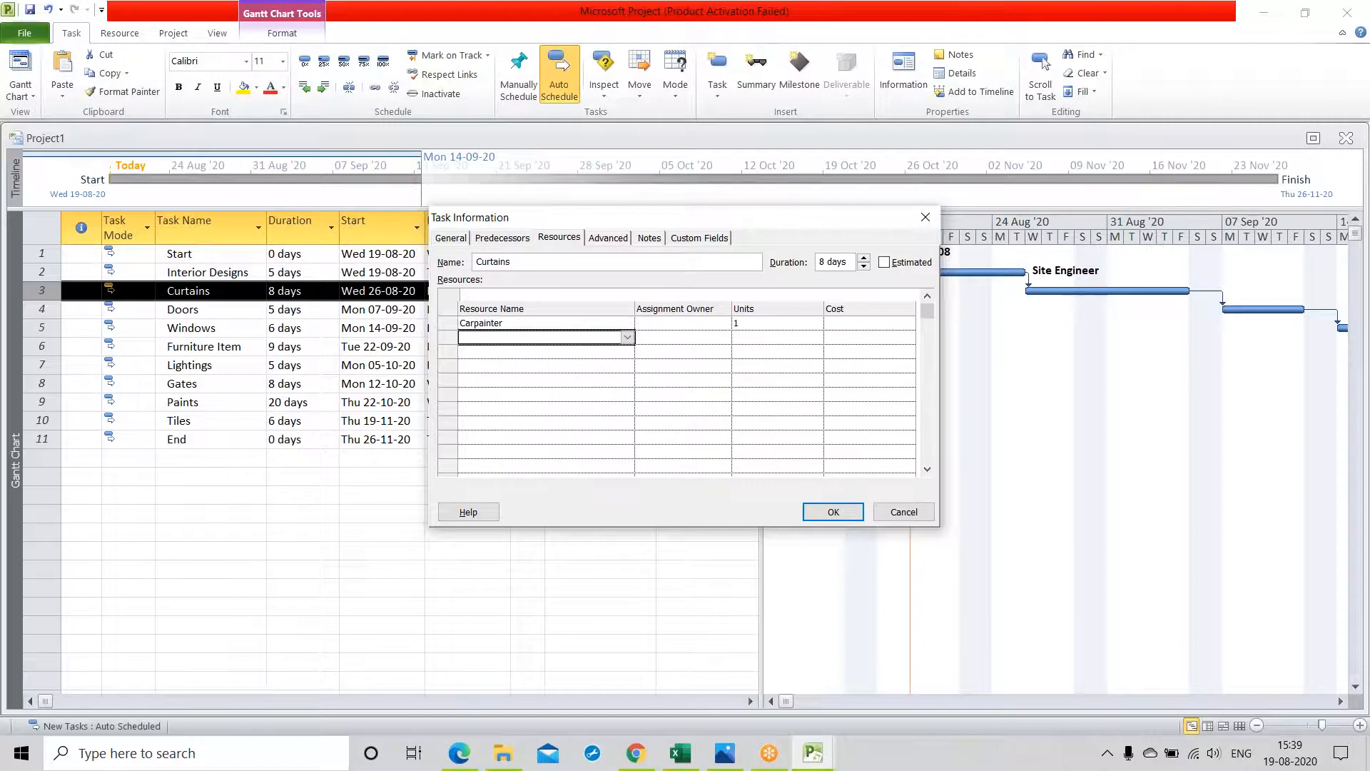
left_click(628, 338)
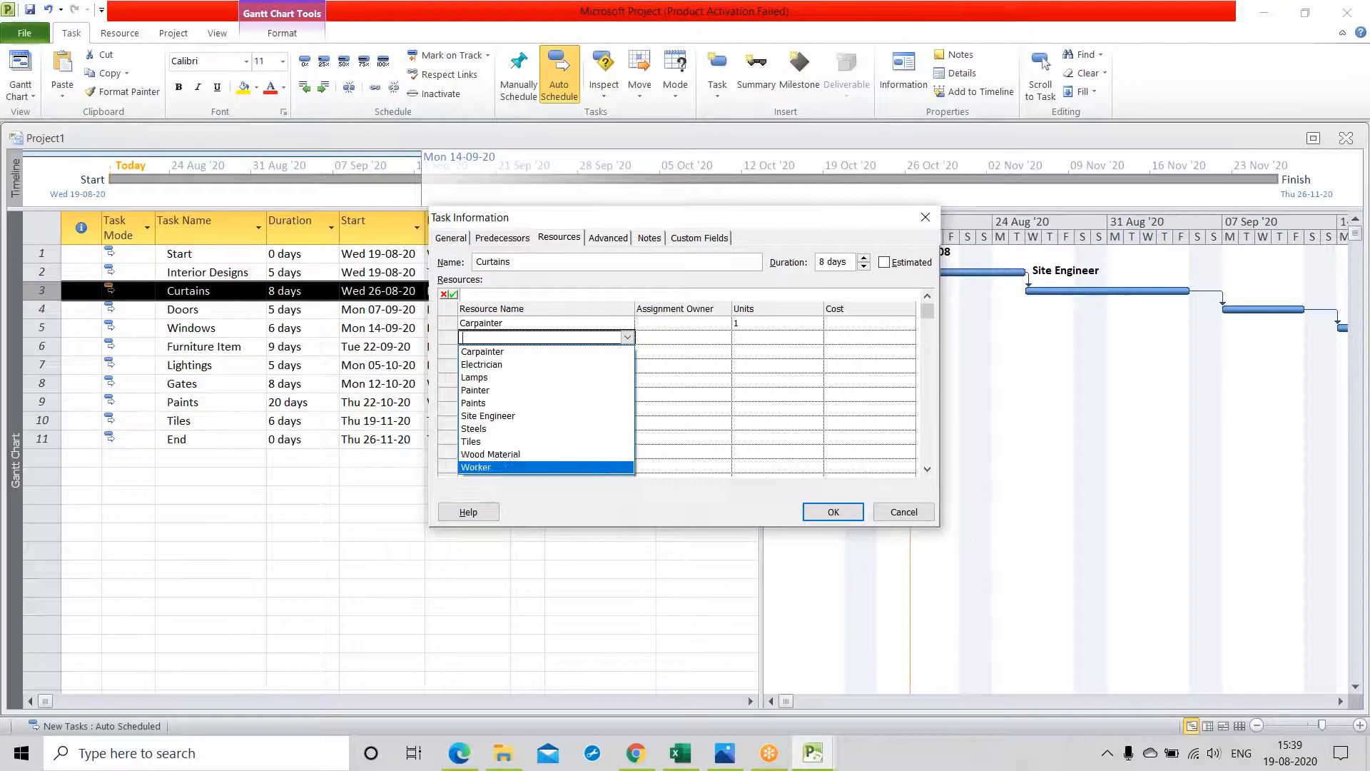
left_click(511, 467)
left_click(746, 340)
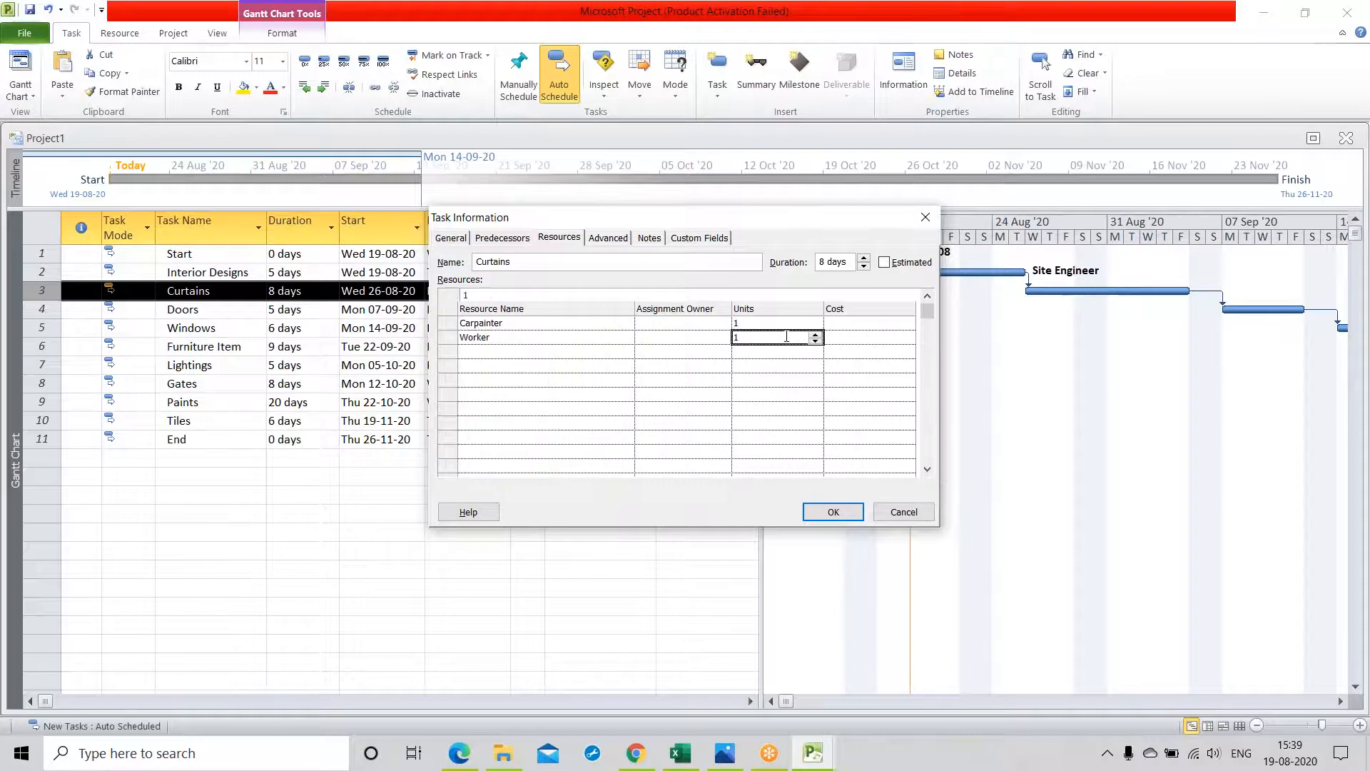
left_click(816, 334)
left_click(816, 334)
left_click(816, 334)
left_click(816, 334)
left_click(815, 334)
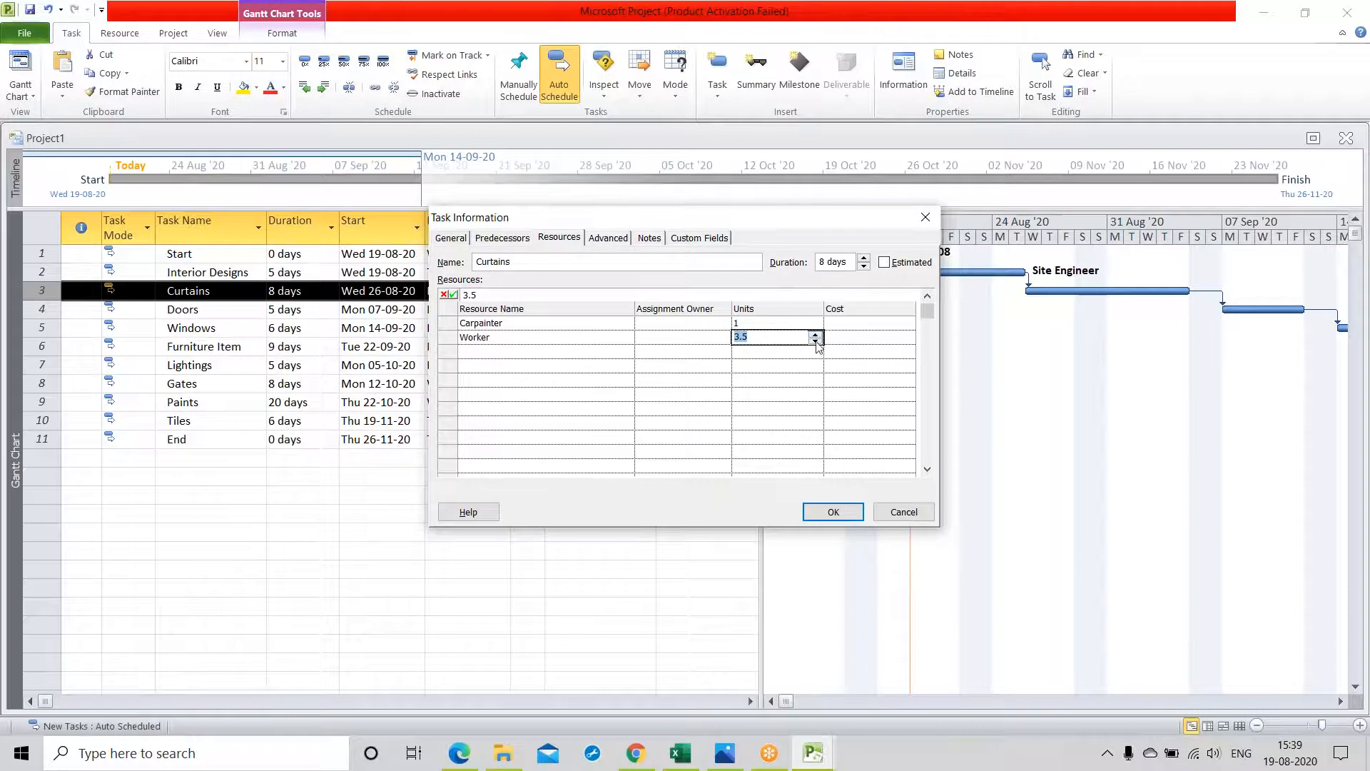
left_click(817, 342)
left_click(774, 374)
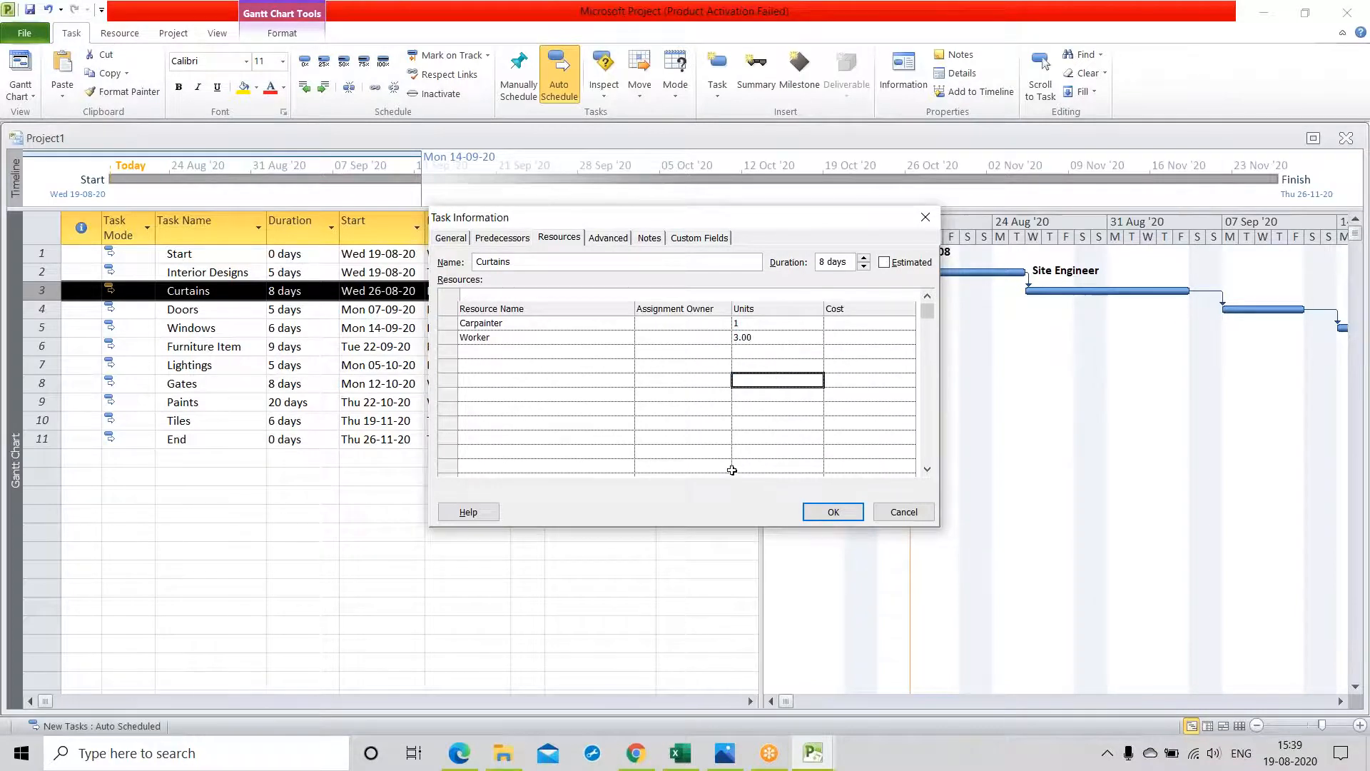
left_click(578, 556)
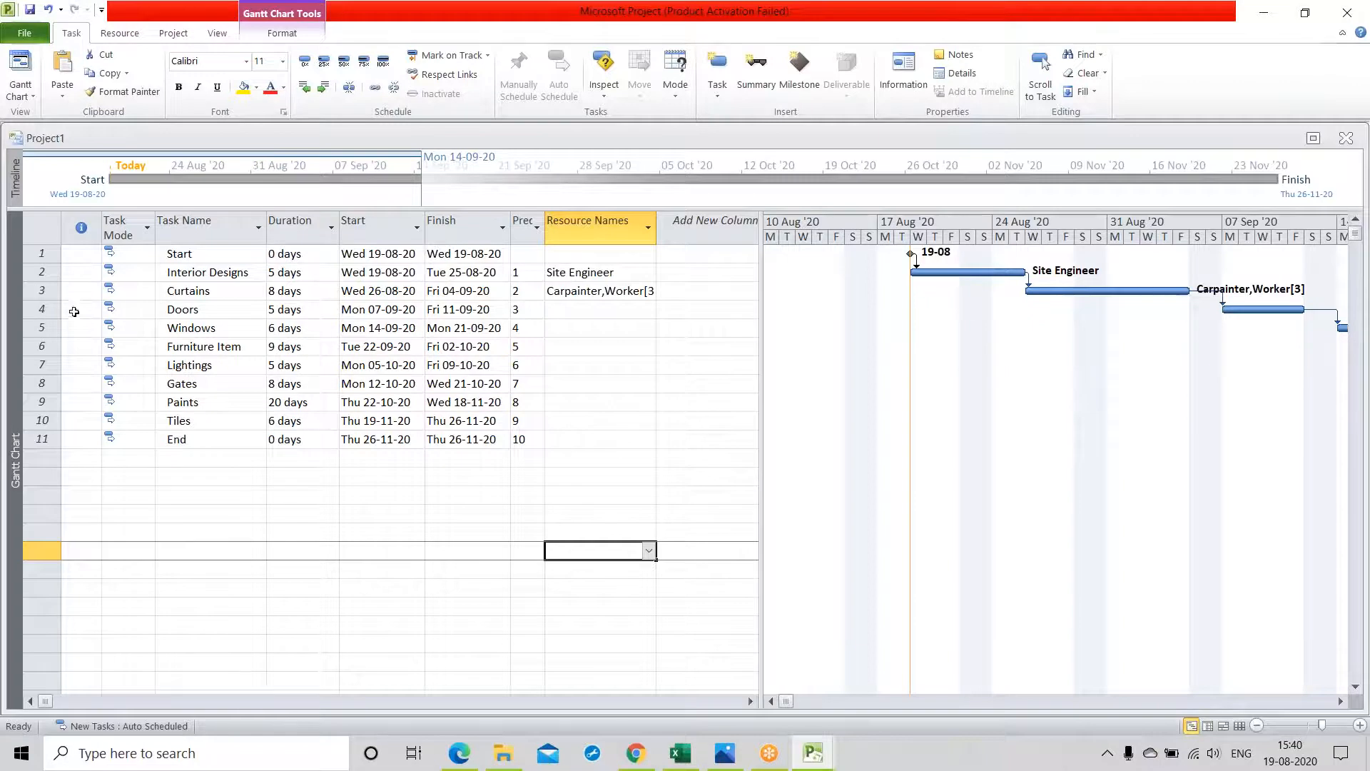
Assign 2 units of Carpainter to the Doors task in its task information
left_click(43, 308)
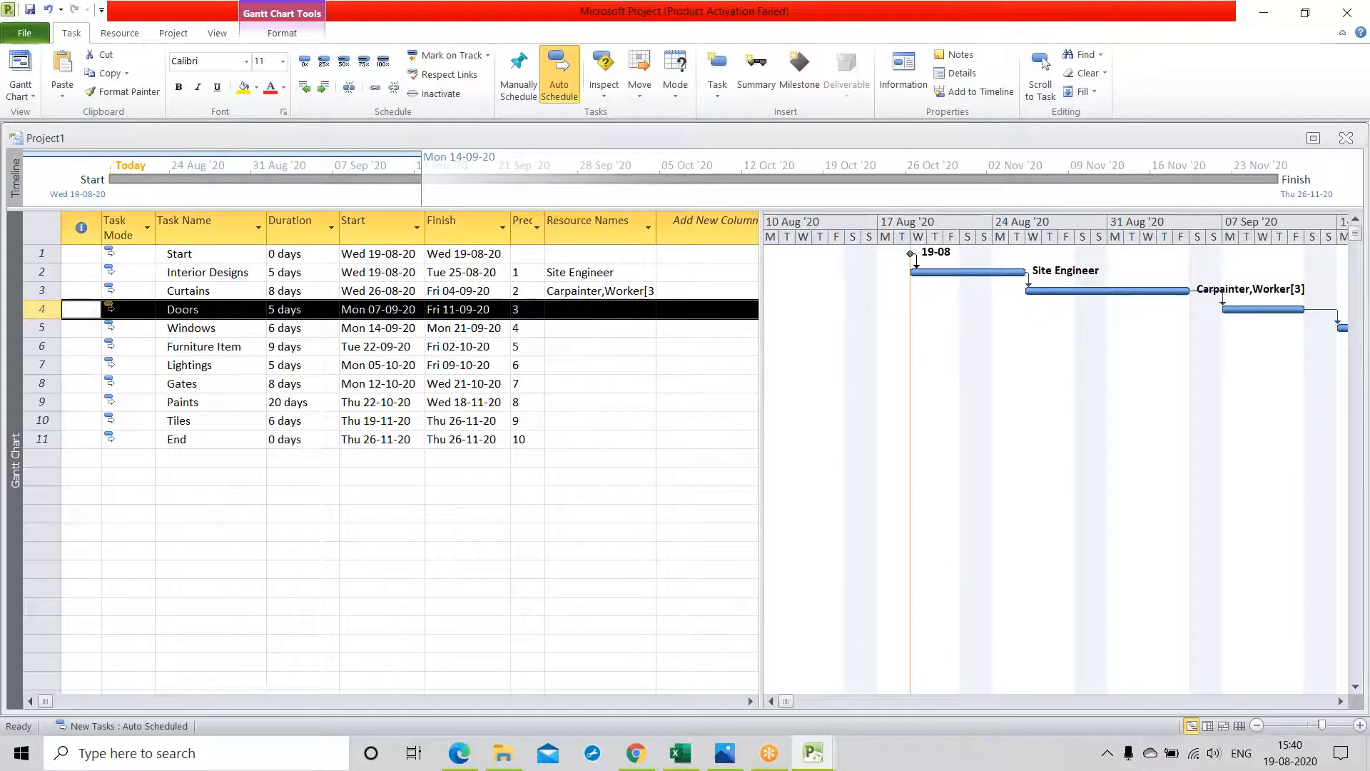
left_click(904, 74)
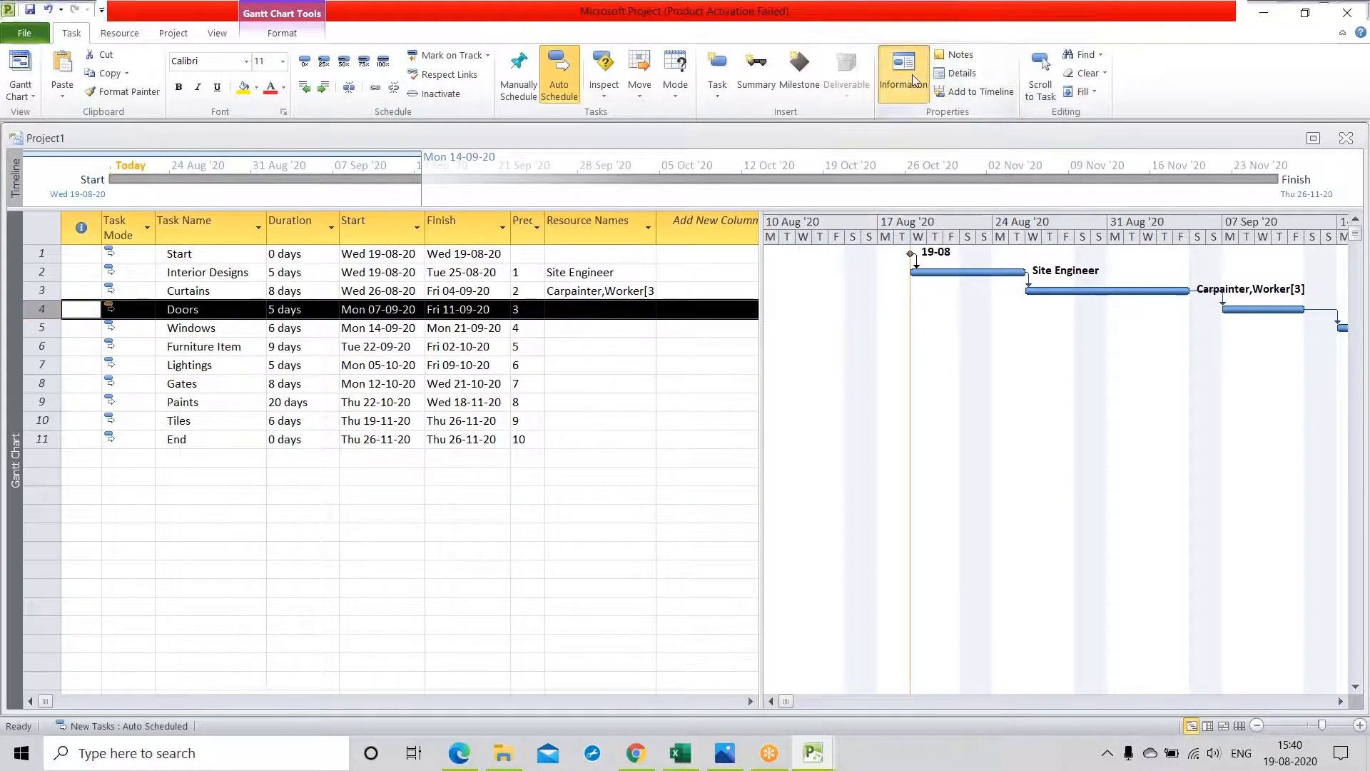
left_click(559, 237)
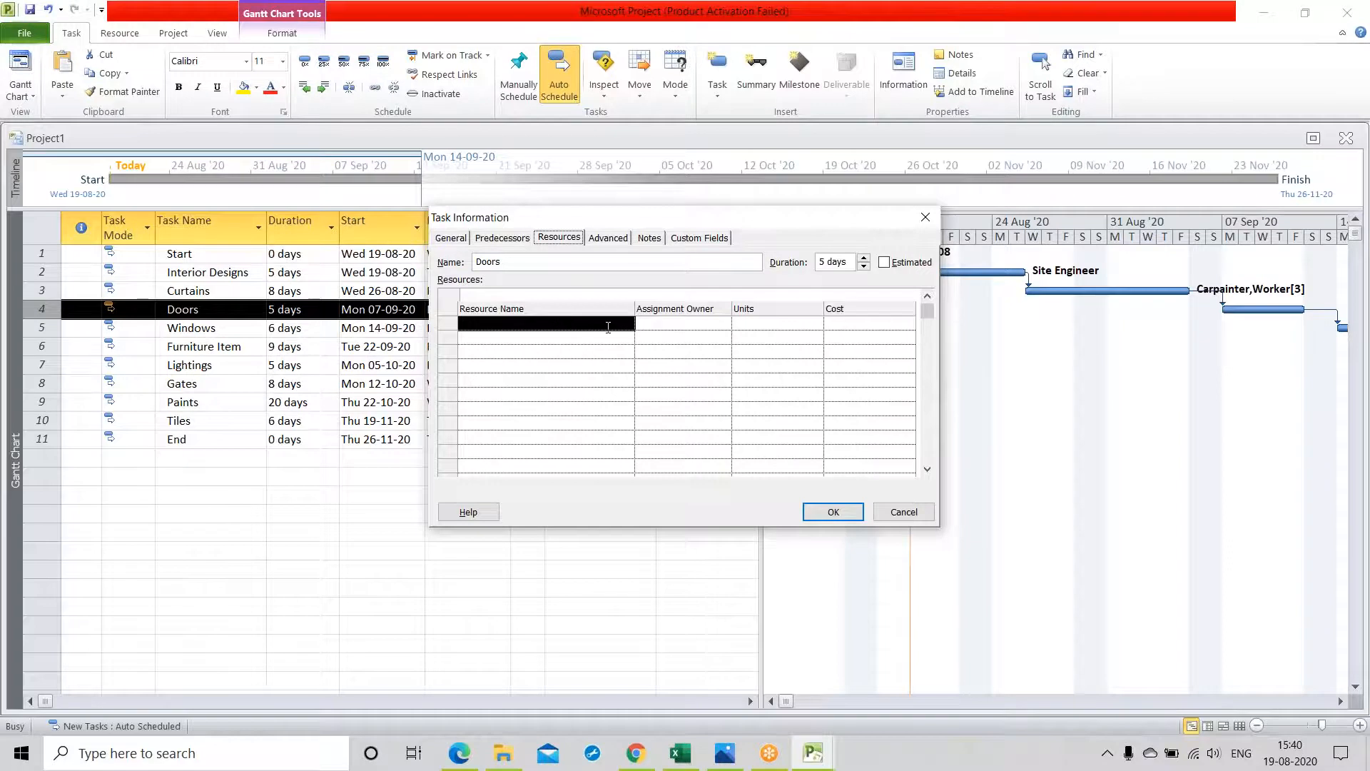
left_click(608, 327)
left_click(628, 322)
left_click(633, 340)
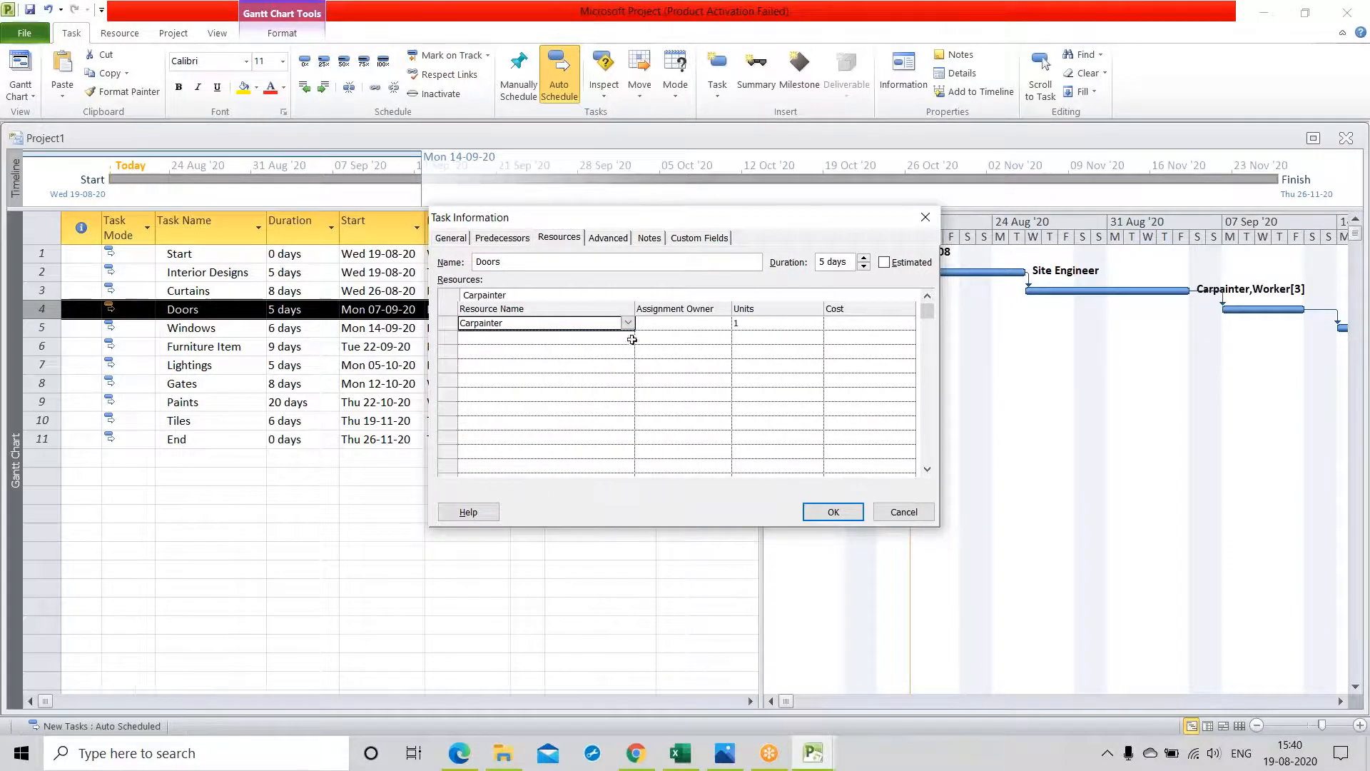
left_click(743, 324)
left_click(816, 321)
left_click(816, 321)
key("Return")
key("Return")
key("Return")
Add Wood Material as the second resource of the Doors task
left_click(526, 335)
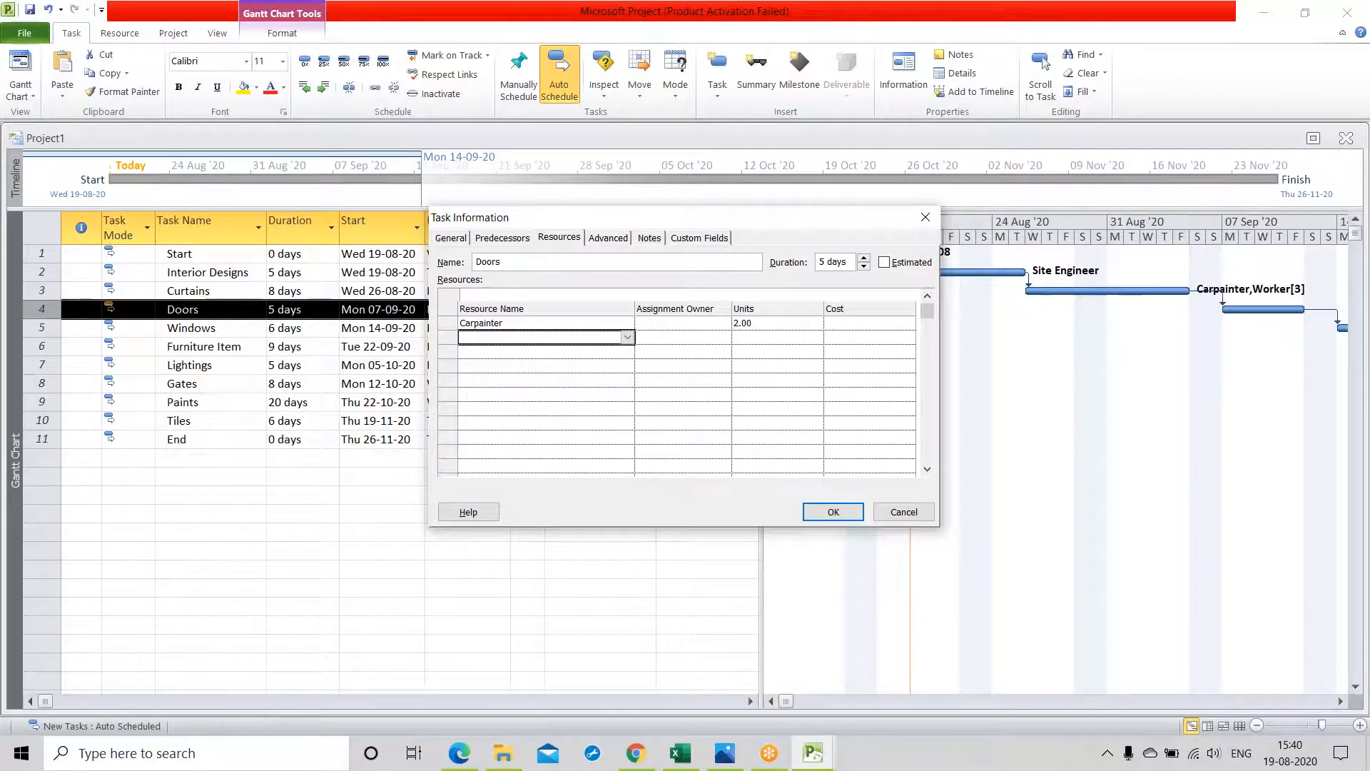
left_click(628, 338)
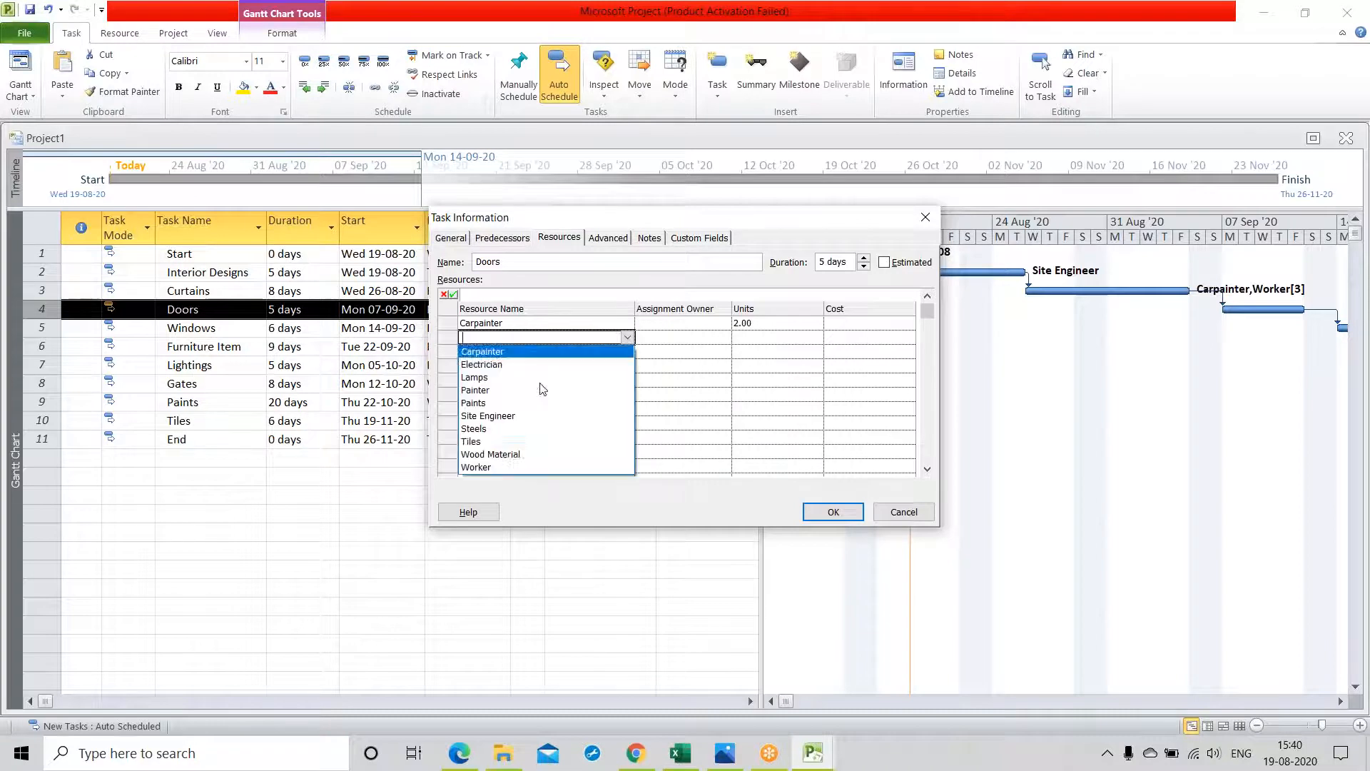
left_click(499, 455)
left_click(771, 338)
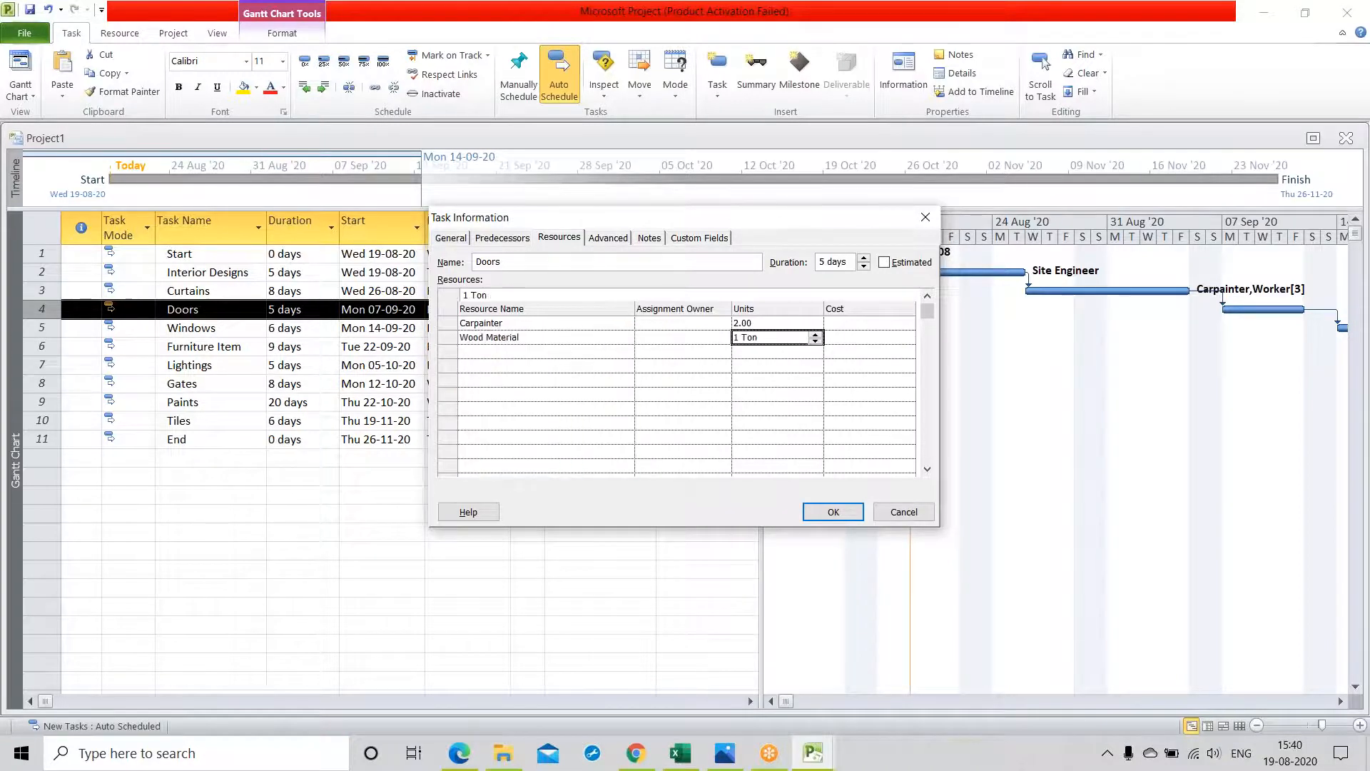
left_click(814, 334)
left_click(815, 334)
left_click(814, 334)
left_click(815, 334)
left_click(814, 334)
left_click(814, 334)
left_click(814, 334)
left_click(815, 335)
left_click(814, 334)
left_click(815, 334)
left_click(814, 334)
left_click(814, 334)
left_click(814, 334)
left_click(814, 334)
left_click(814, 334)
left_click(815, 334)
left_click(815, 334)
left_click(815, 334)
left_click(814, 334)
left_click(814, 334)
left_click(814, 334)
left_click(814, 334)
left_click(814, 334)
left_click(814, 334)
left_click(814, 334)
left_click(815, 334)
left_click(816, 334)
left_click(816, 334)
left_click(816, 334)
left_click(815, 334)
left_click(816, 334)
left_click(815, 334)
left_click(816, 334)
left_click(815, 334)
left_click(816, 334)
left_click(816, 334)
left_click(815, 334)
left_click(816, 334)
left_click(815, 334)
left_click(816, 334)
left_click(815, 334)
left_click(815, 334)
left_click(815, 334)
left_click(815, 334)
left_click(816, 334)
left_click(815, 334)
left_click(816, 334)
left_click(816, 334)
left_click(816, 334)
left_click(816, 334)
left_click(816, 334)
left_click(815, 334)
left_click(815, 334)
Set the Wood Material units on the Doors task to 75 Ton
left_click(747, 339)
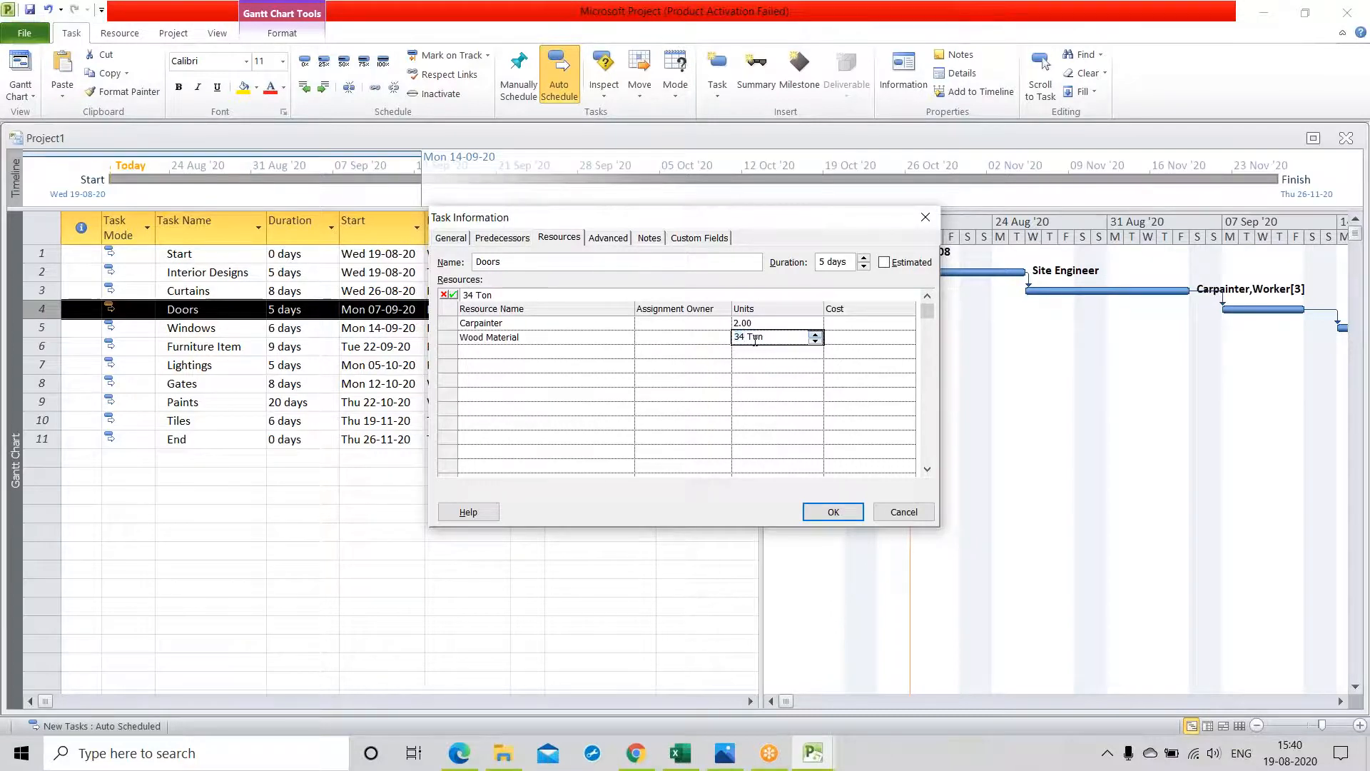
key("BackSpace")
key("BackSpace")
type("75")
left_click(736, 424)
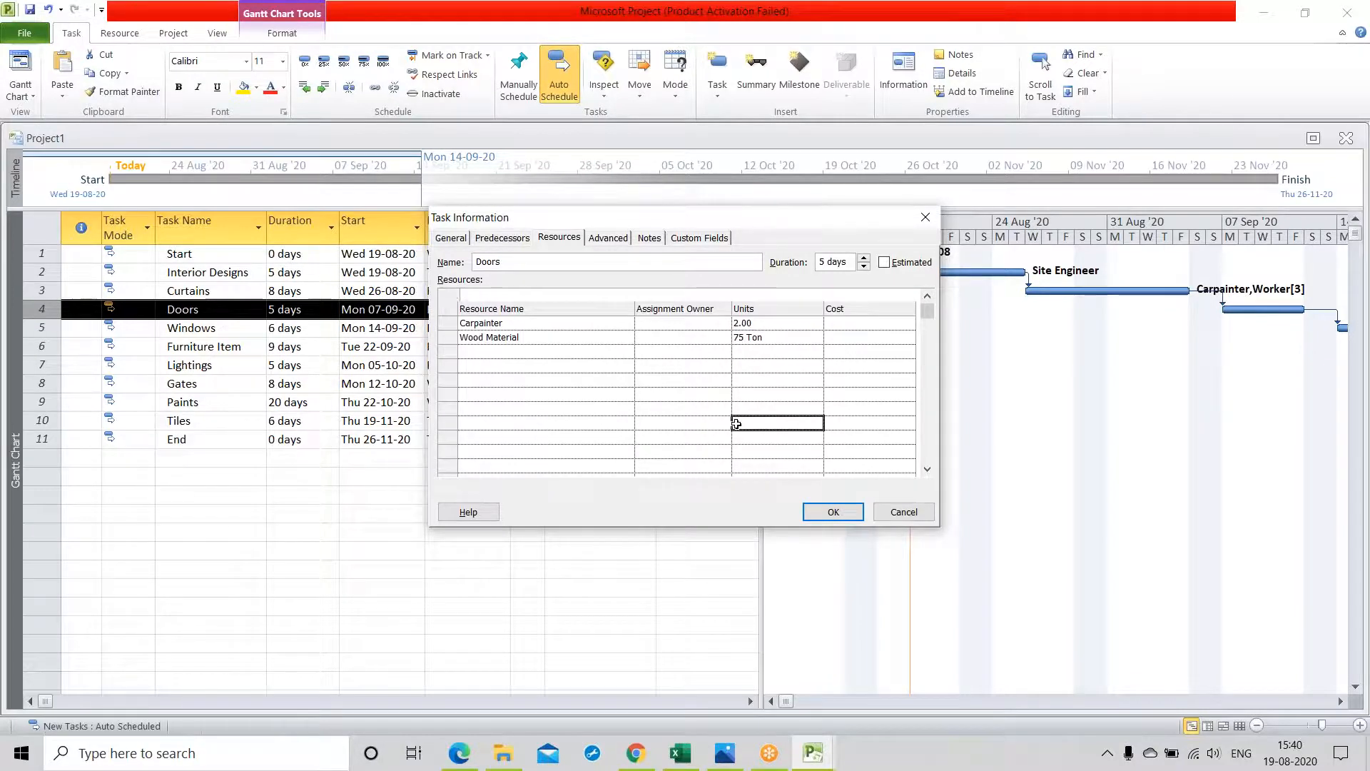
Add 5 units of Worker to the Doors task, apply the assignments, and reopen the task information to check the resource costs
left_click(606, 353)
left_click(627, 351)
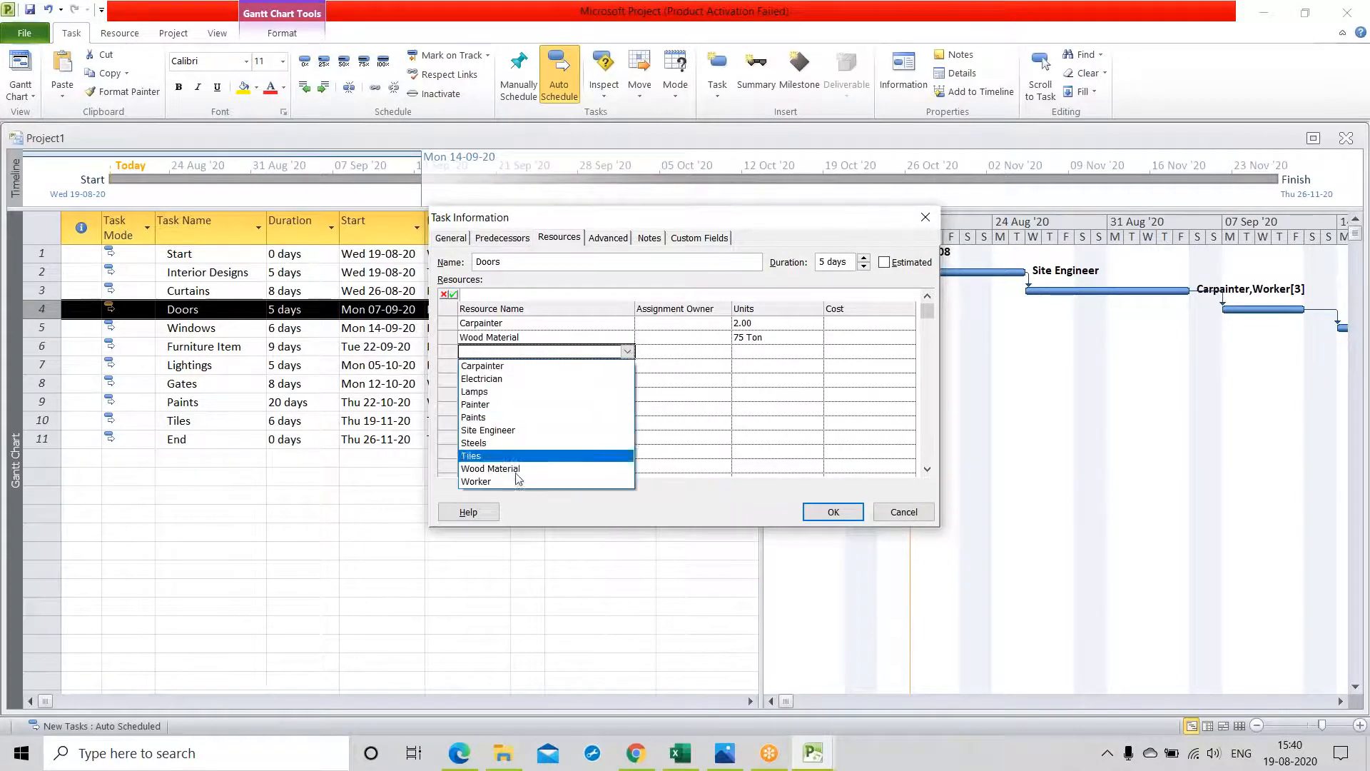
left_click(518, 482)
left_click(750, 352)
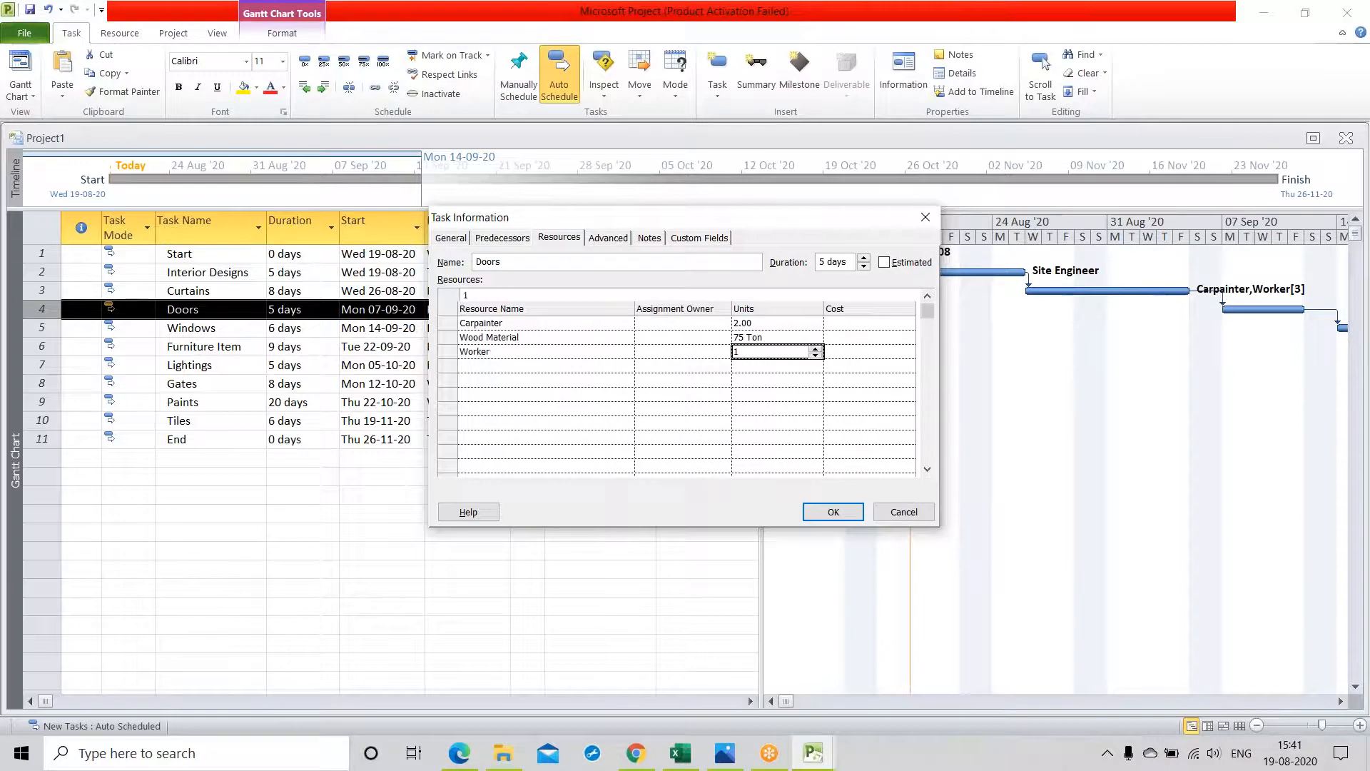
left_click(815, 349)
left_click(815, 348)
left_click(815, 349)
left_click(815, 348)
left_click(783, 399)
left_click(830, 512)
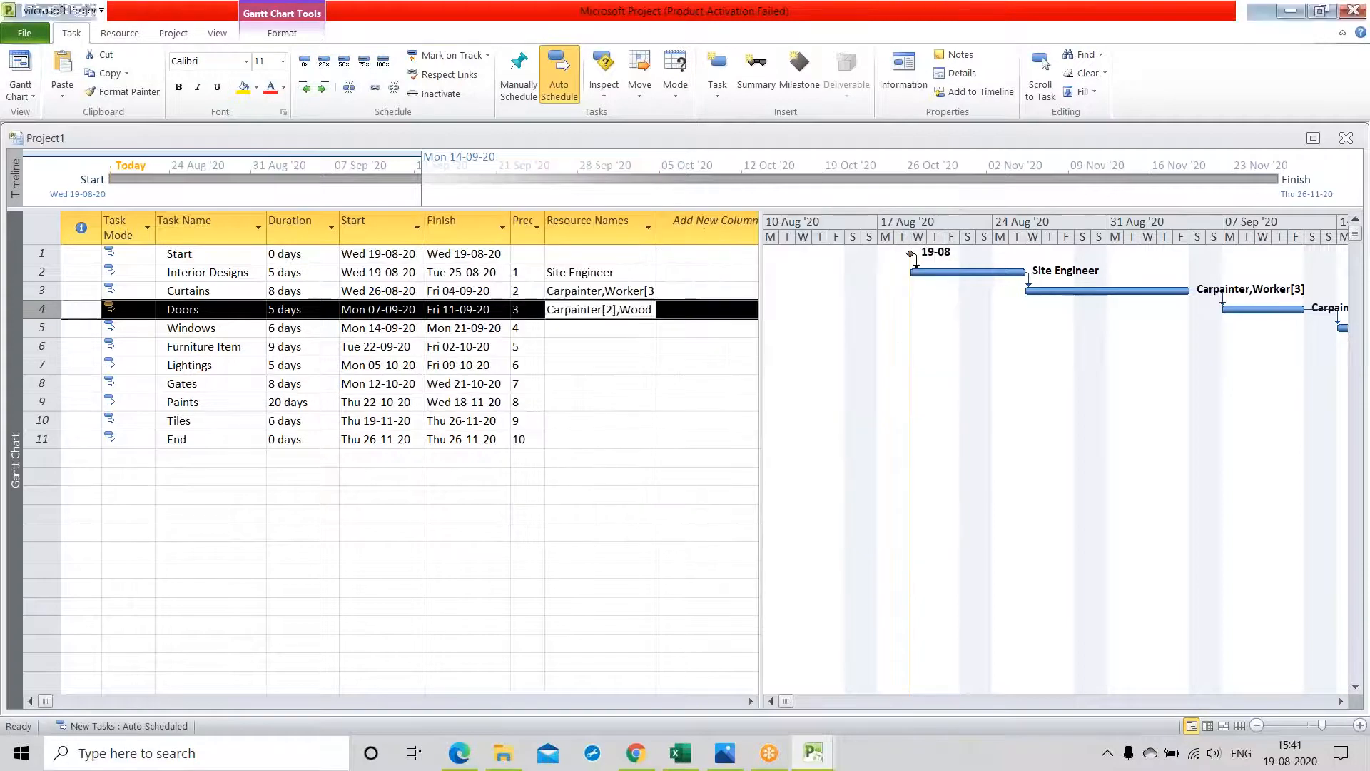
double_click(44, 310)
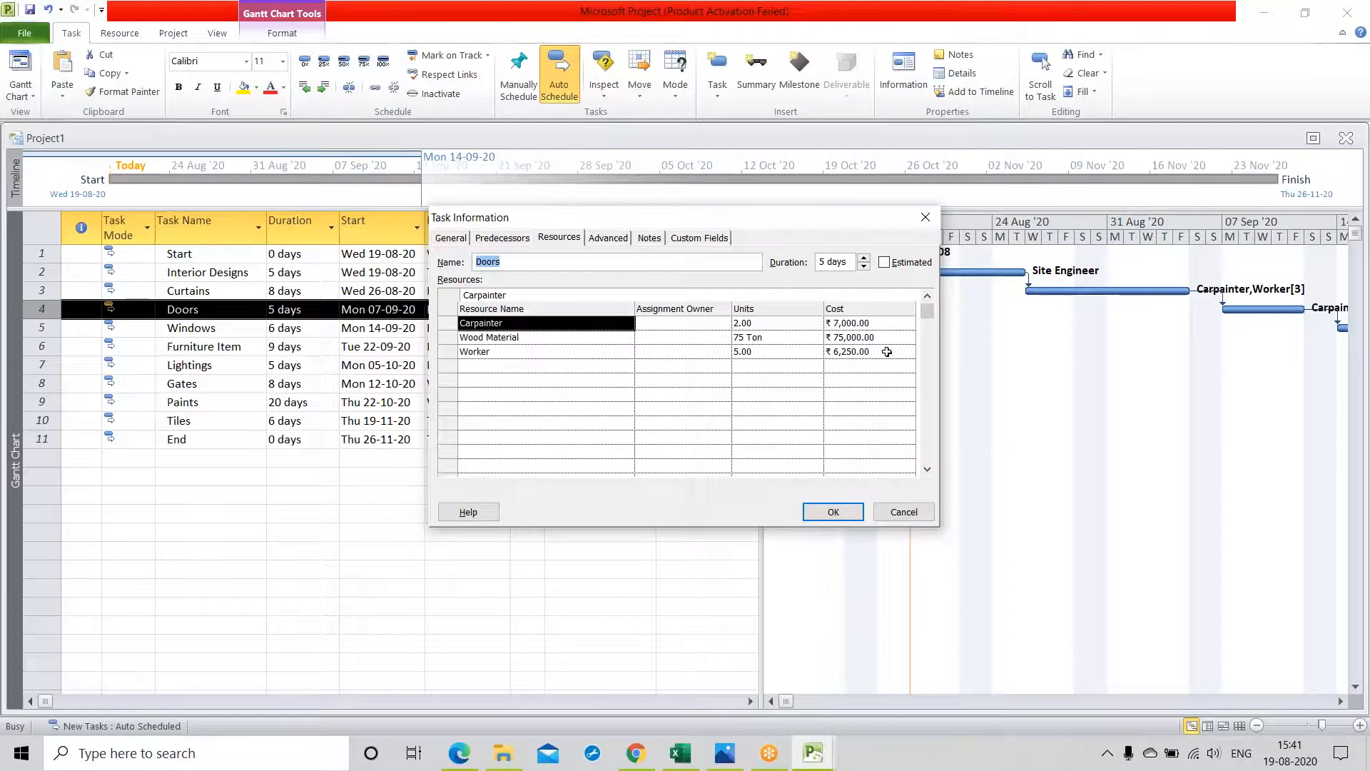
left_click(831, 512)
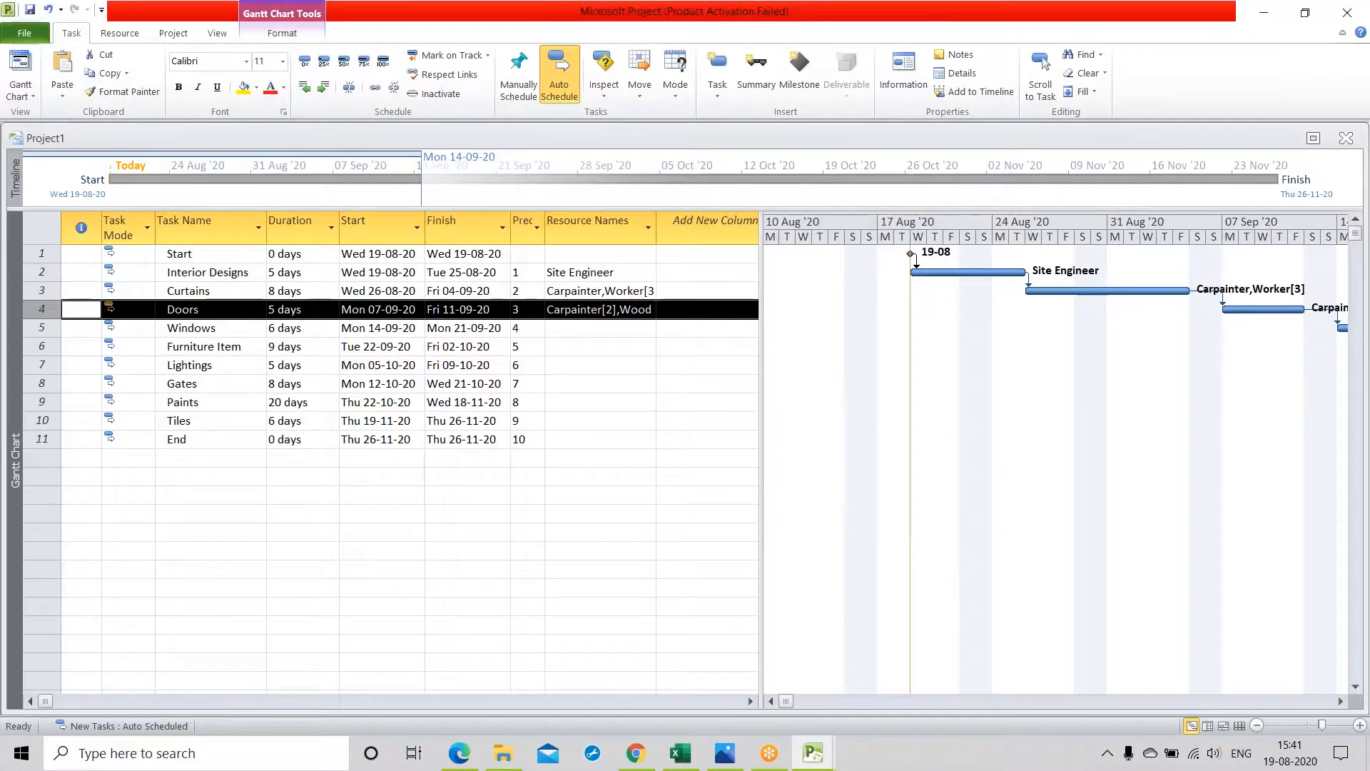
Assign 2 units of Carpainter to the Windows task in its task information
left_click(42, 328)
double_click(41, 328)
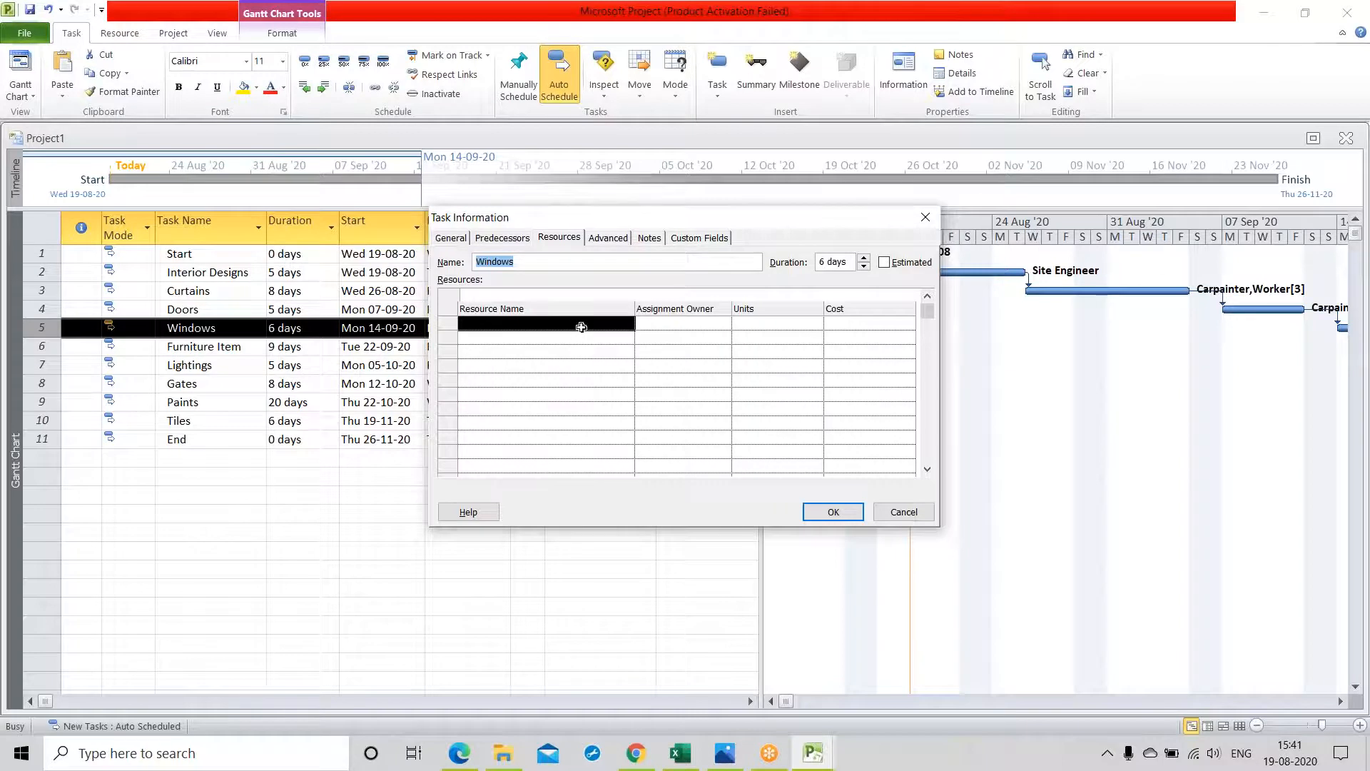
left_click(621, 325)
left_click(621, 324)
left_click(511, 348)
left_click(755, 326)
left_click(819, 322)
left_click(820, 321)
left_click(603, 394)
Add Wood Material with 75 Ton to the Windows task's resources
left_click(528, 337)
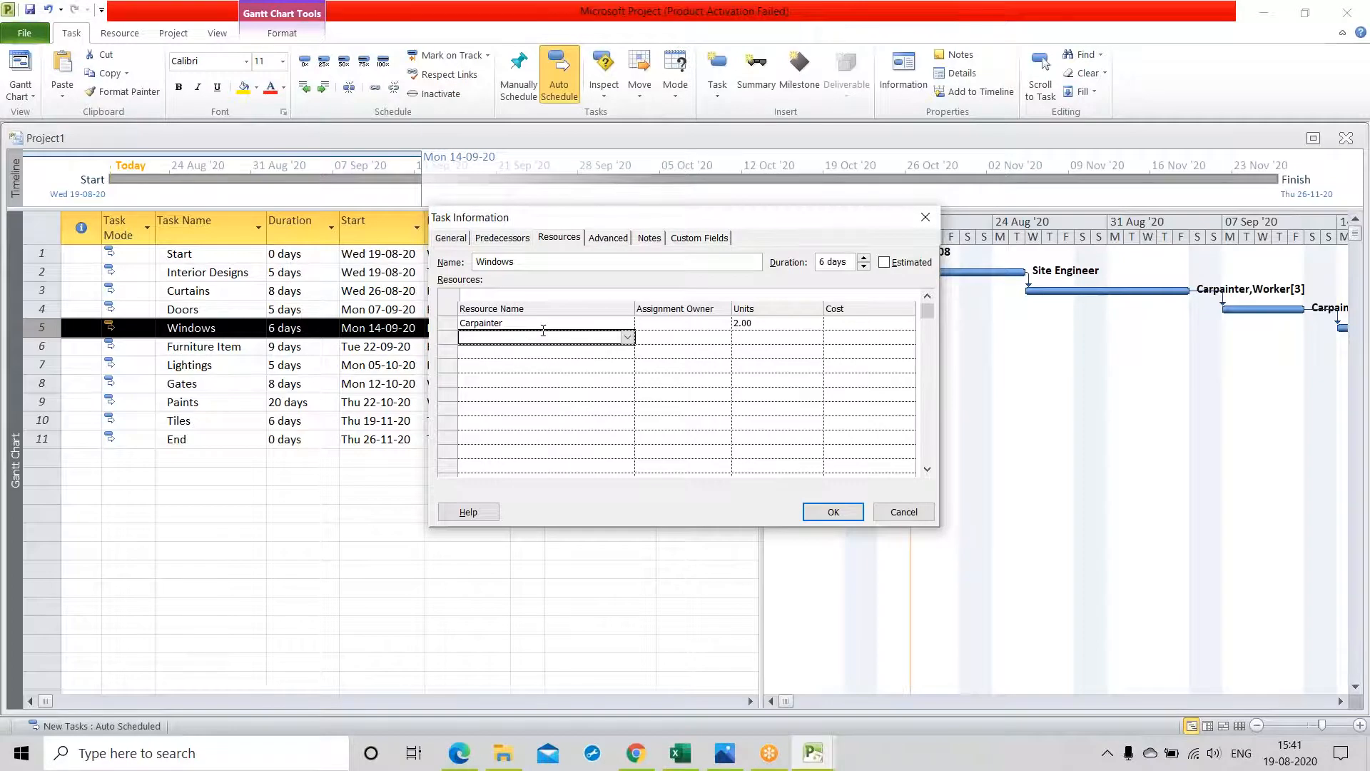
left_click(627, 338)
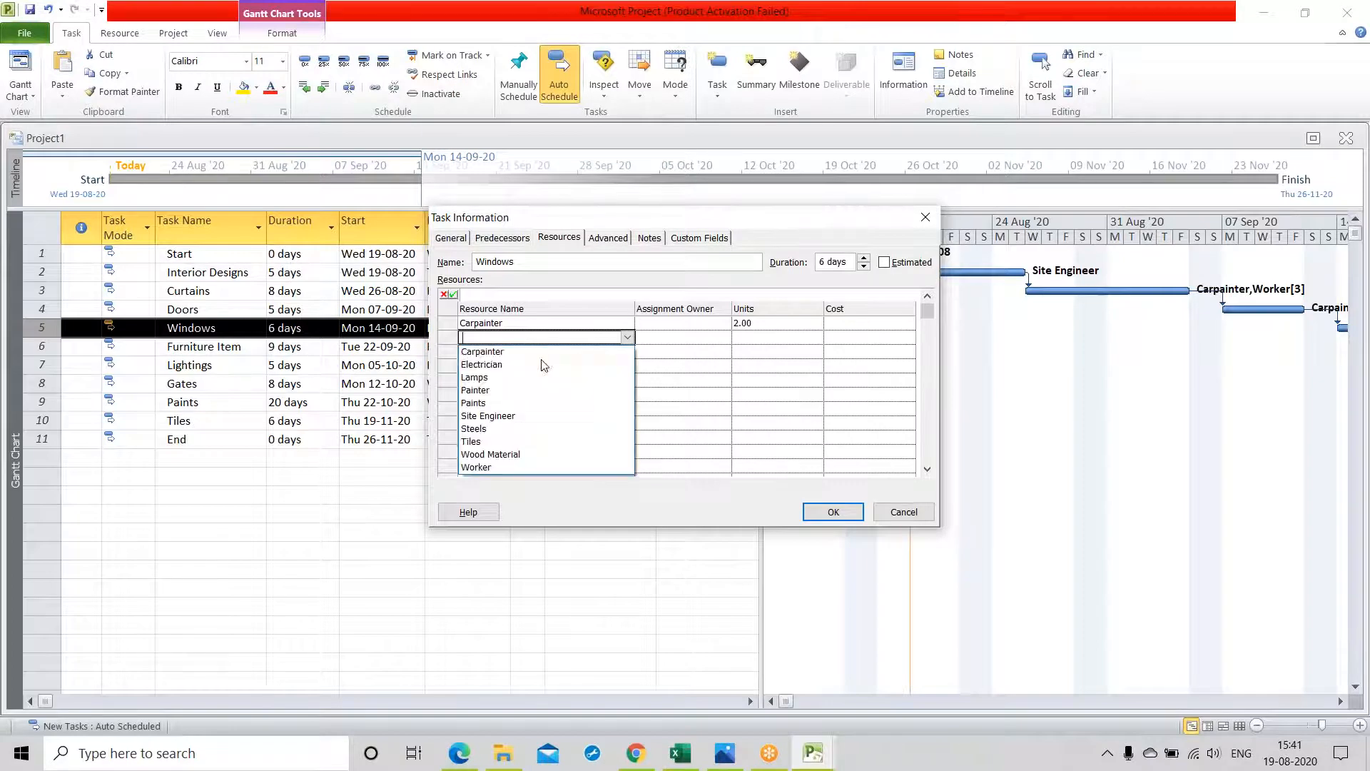
left_click(490, 453)
left_click(750, 339)
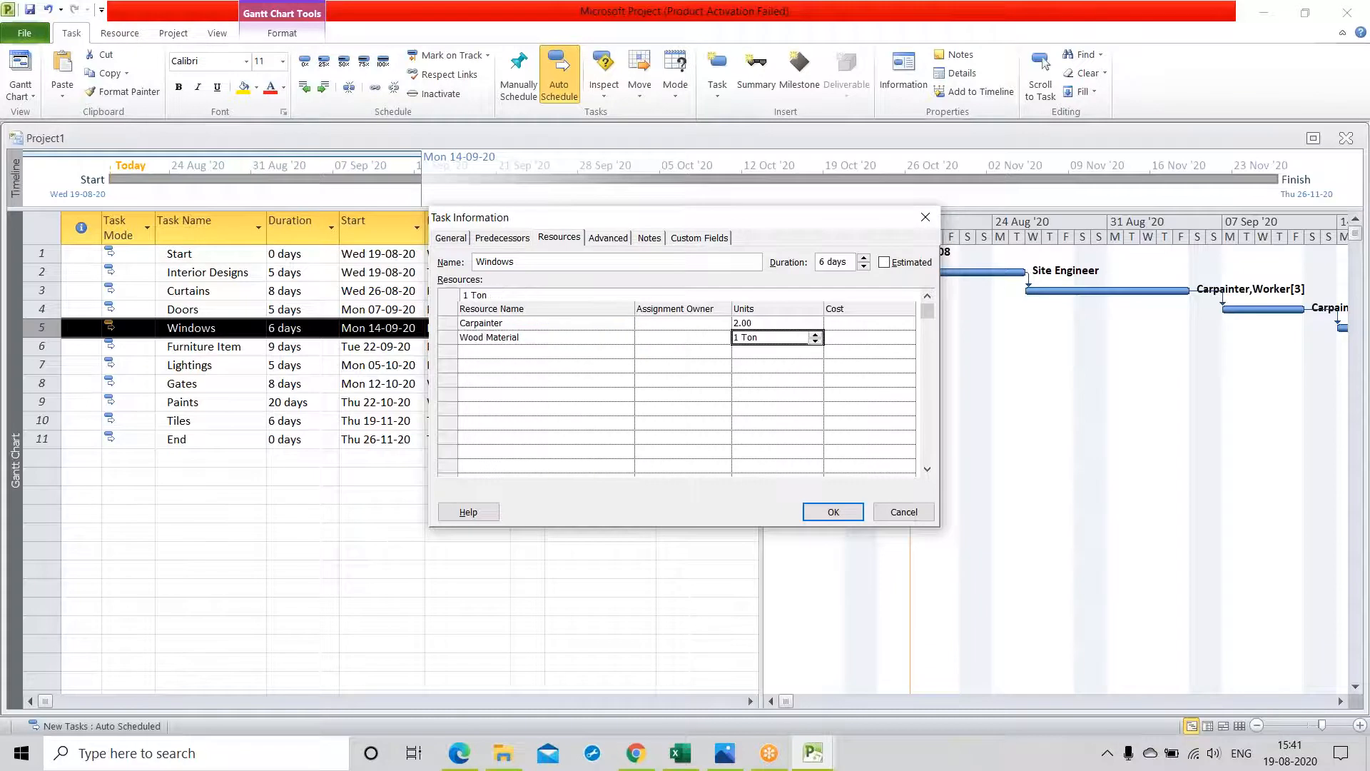
key("BackSpace")
key("Return")
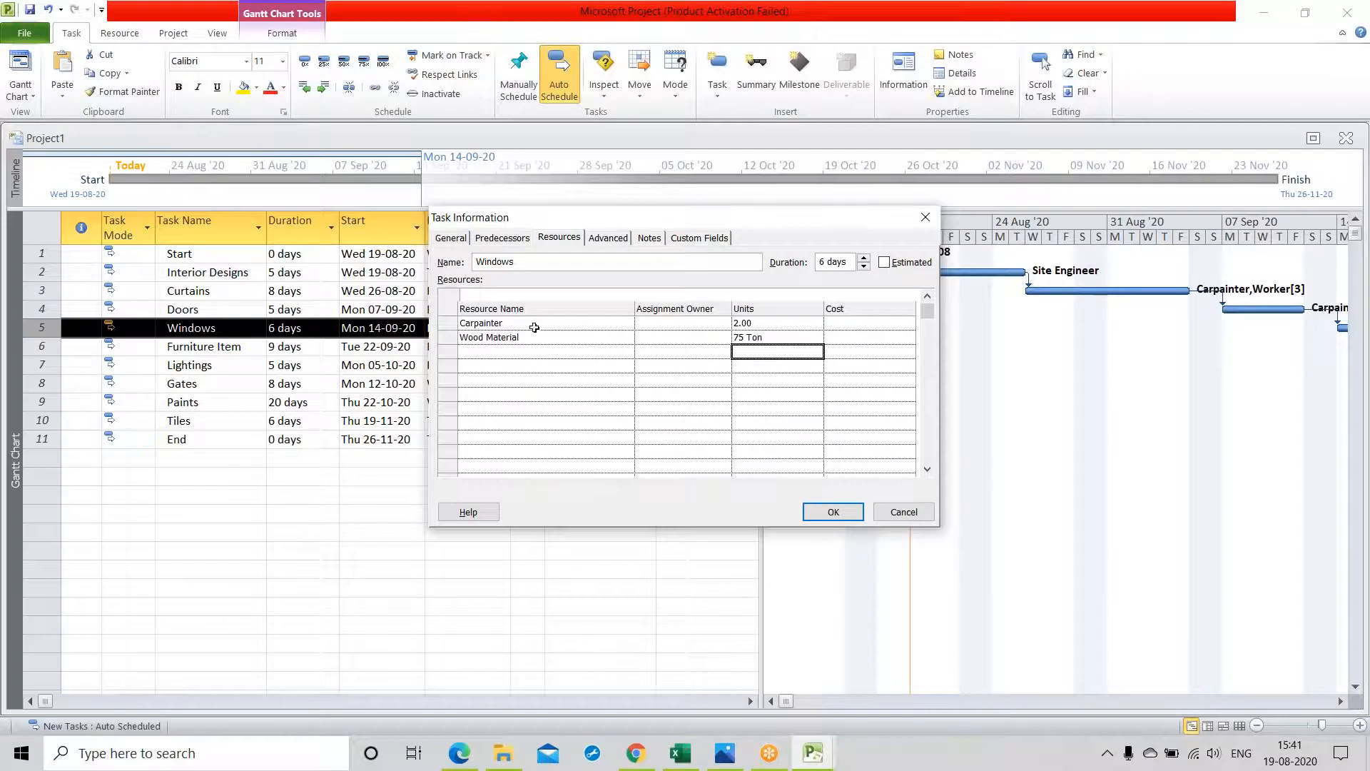
Add Worker to the Windows task's resources, raise its units, and apply the task's assignments
left_click(507, 352)
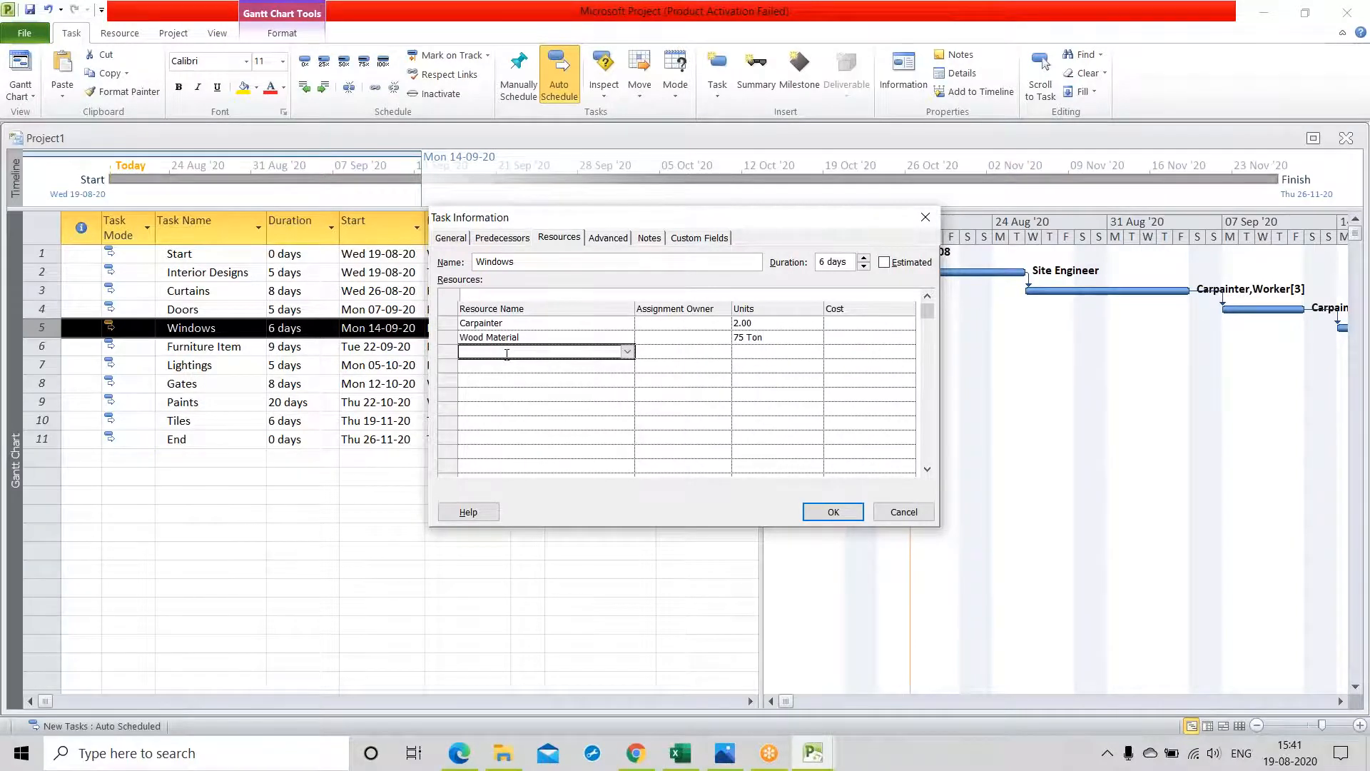
left_click(630, 352)
left_click(557, 484)
left_click(749, 354)
left_click(814, 349)
left_click(814, 349)
left_click(814, 349)
left_click(814, 349)
left_click(814, 349)
left_click(814, 349)
left_click(814, 349)
left_click(814, 349)
left_click(778, 394)
left_click(833, 511)
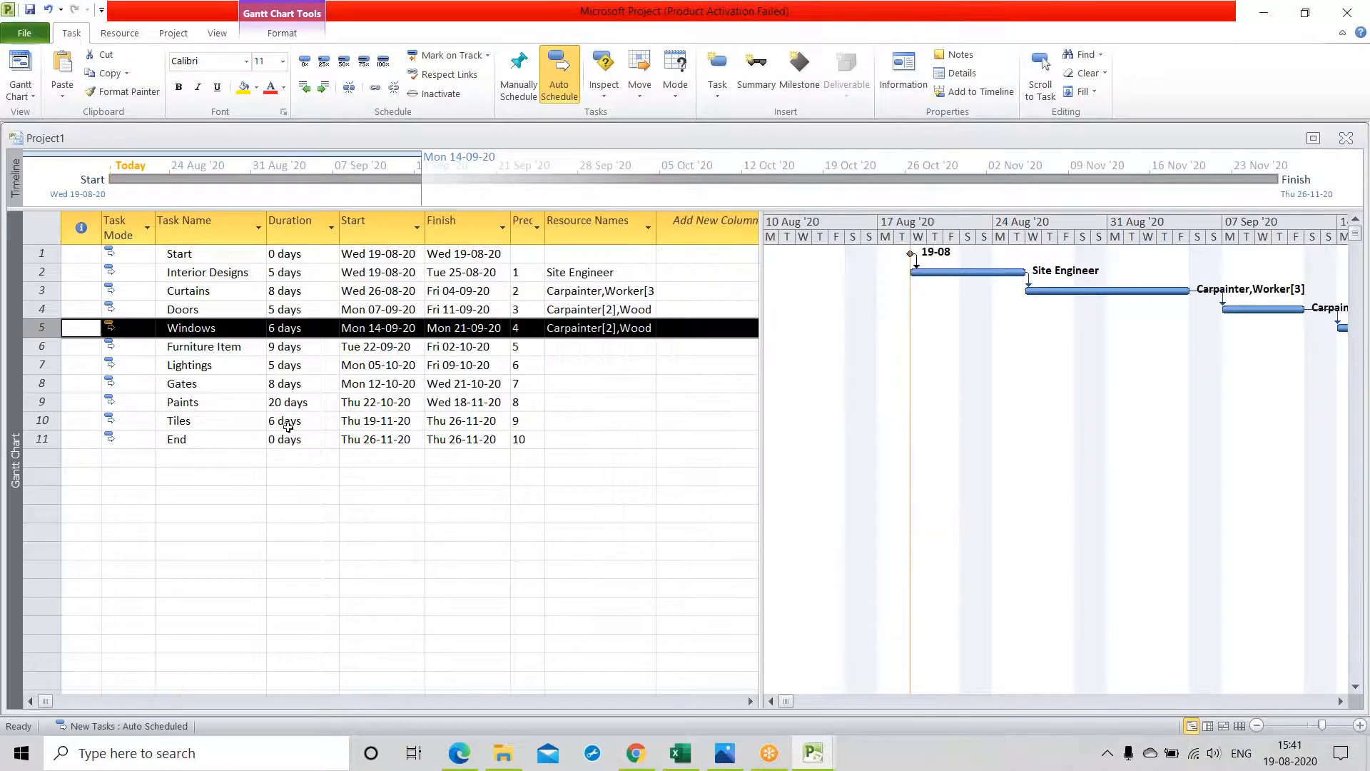
Assign 2 units of Carpainter to the Furniture Item task in its task information
left_click(41, 346)
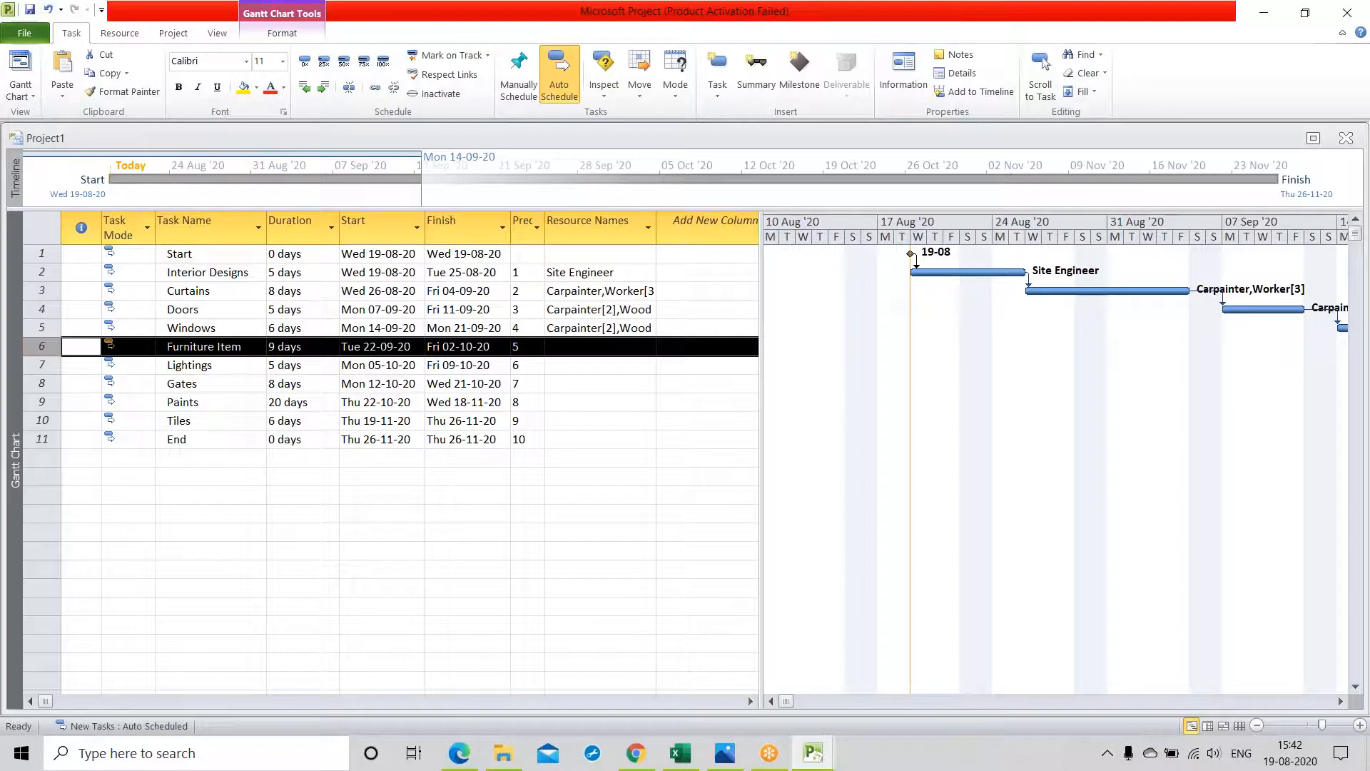
left_click(42, 346)
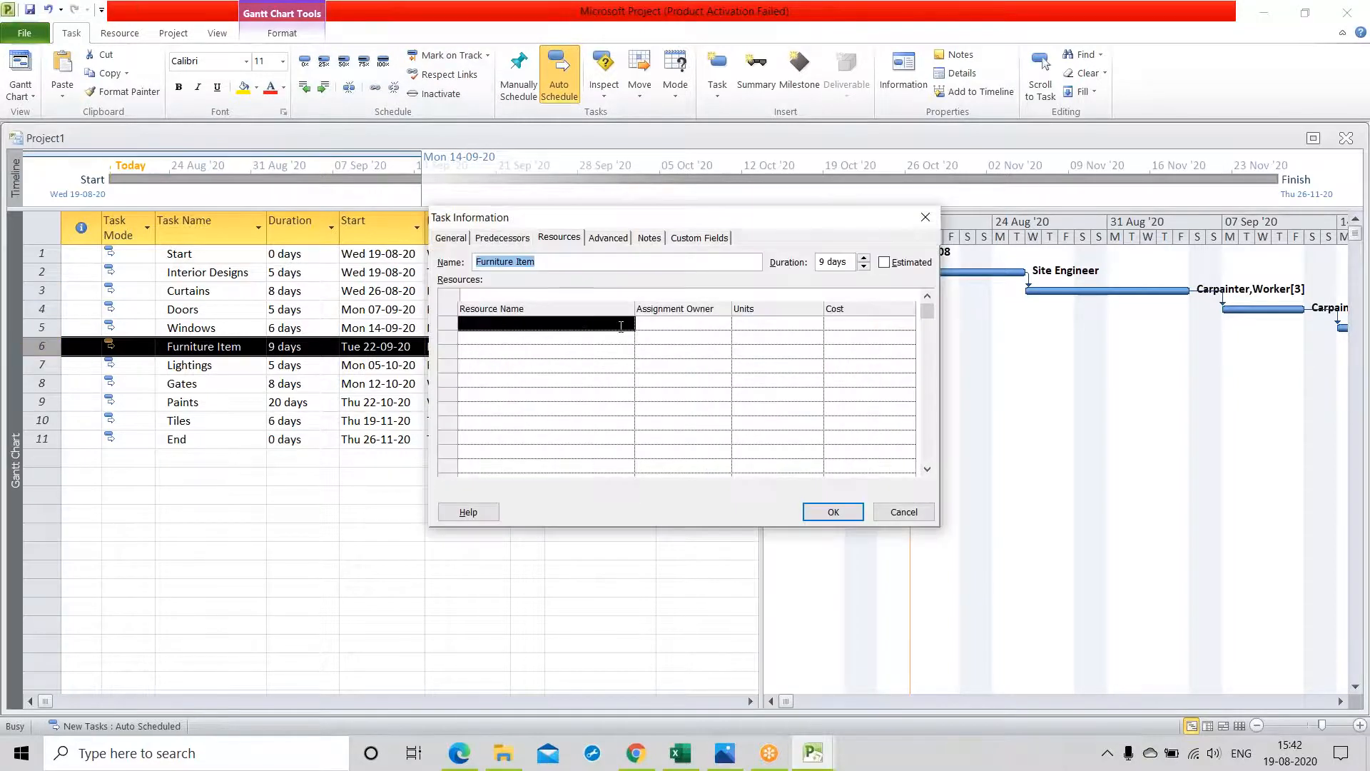
left_click(615, 329)
left_click(628, 324)
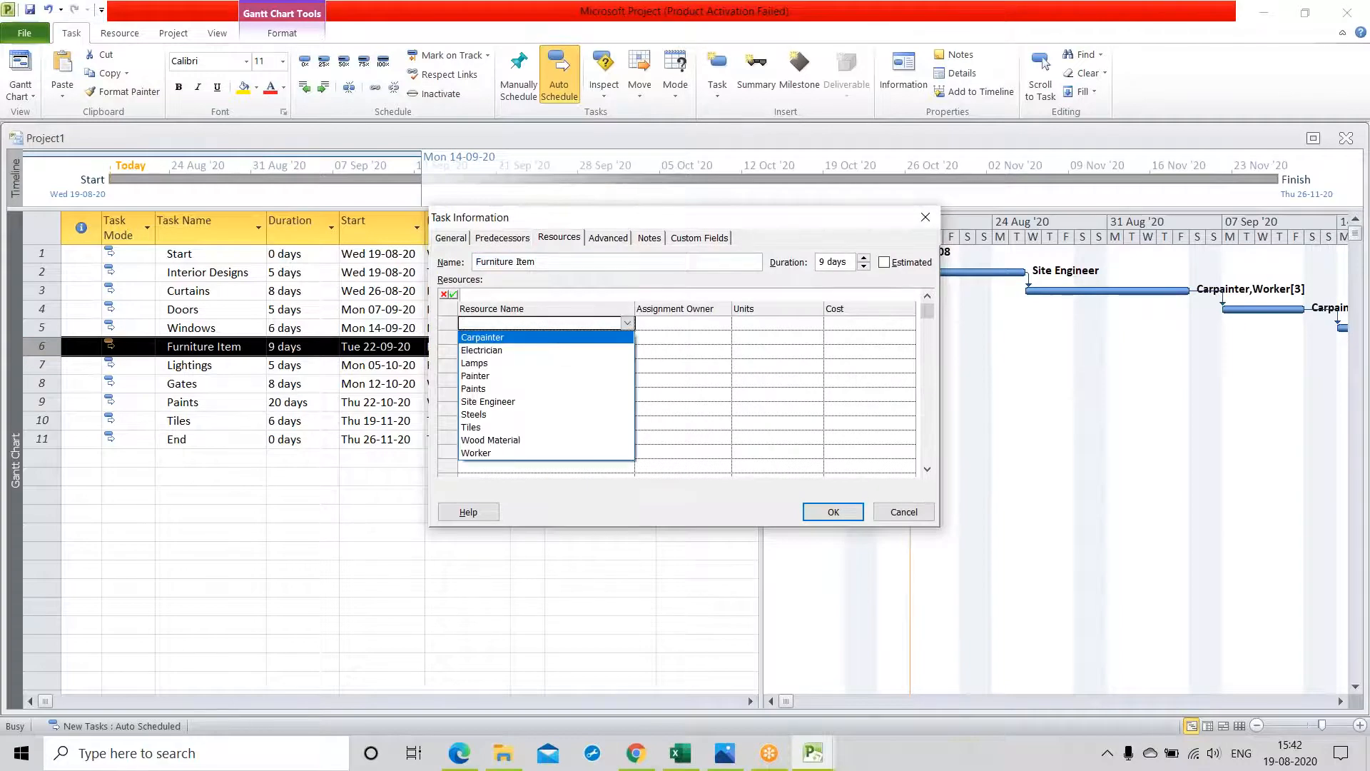
left_click(483, 337)
left_click(776, 323)
left_click(816, 320)
left_click(816, 320)
left_click(568, 371)
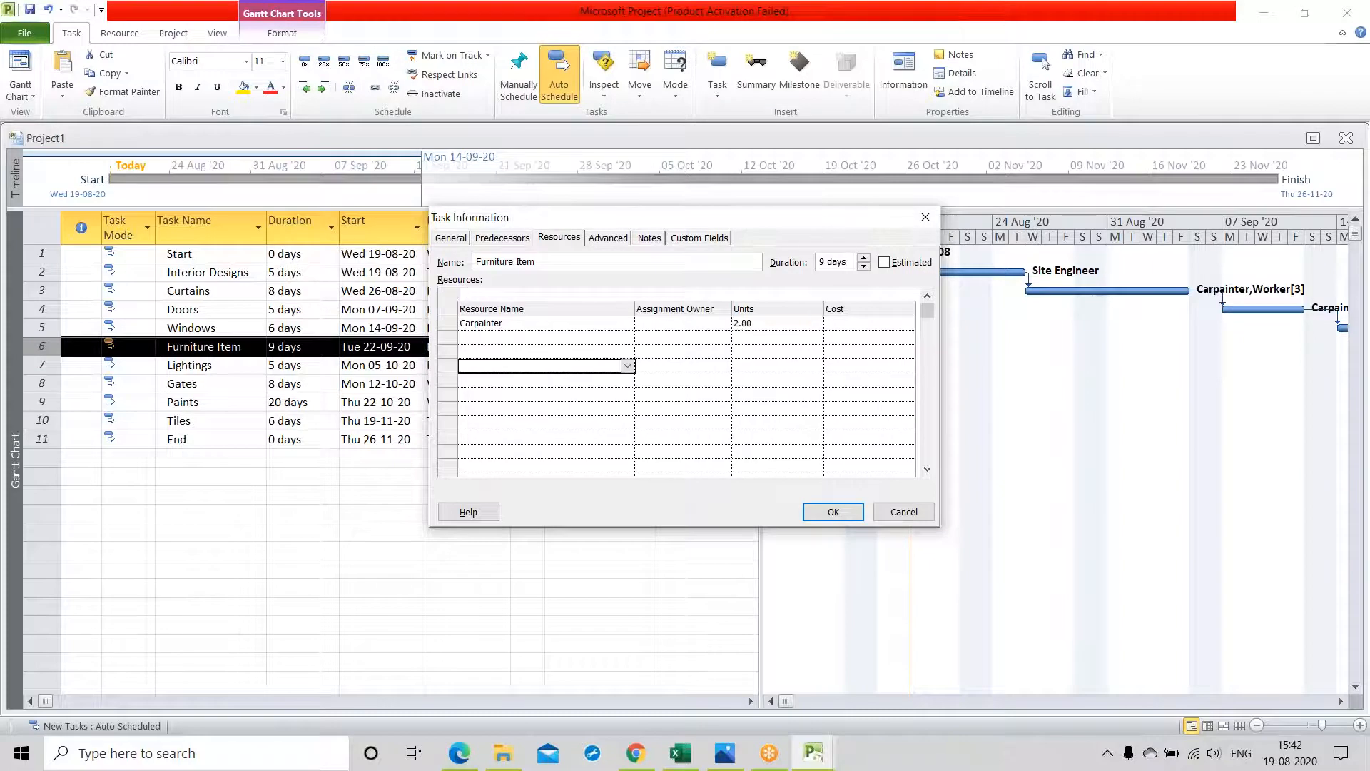
Add Wood Material with 75 Ton to the Furniture Item task's resources
left_click(541, 338)
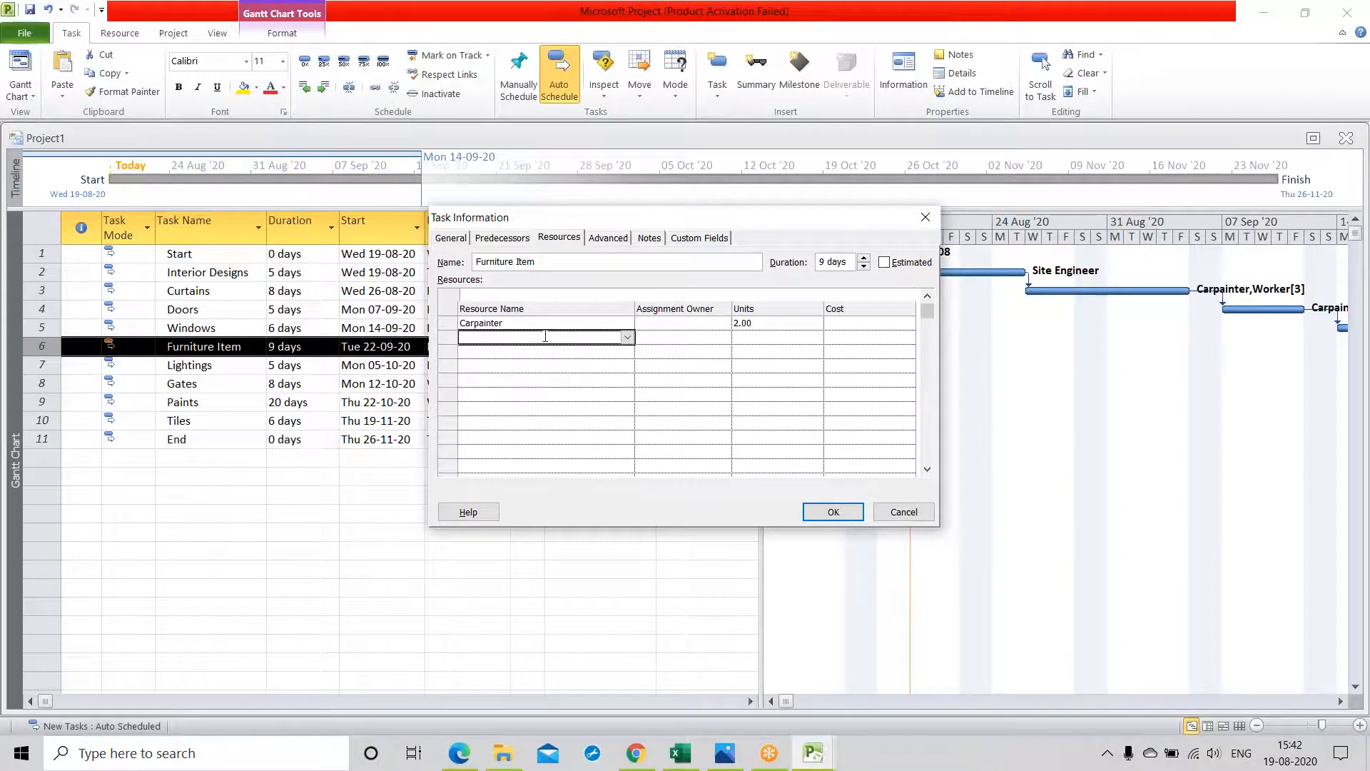
left_click(628, 337)
left_click(542, 458)
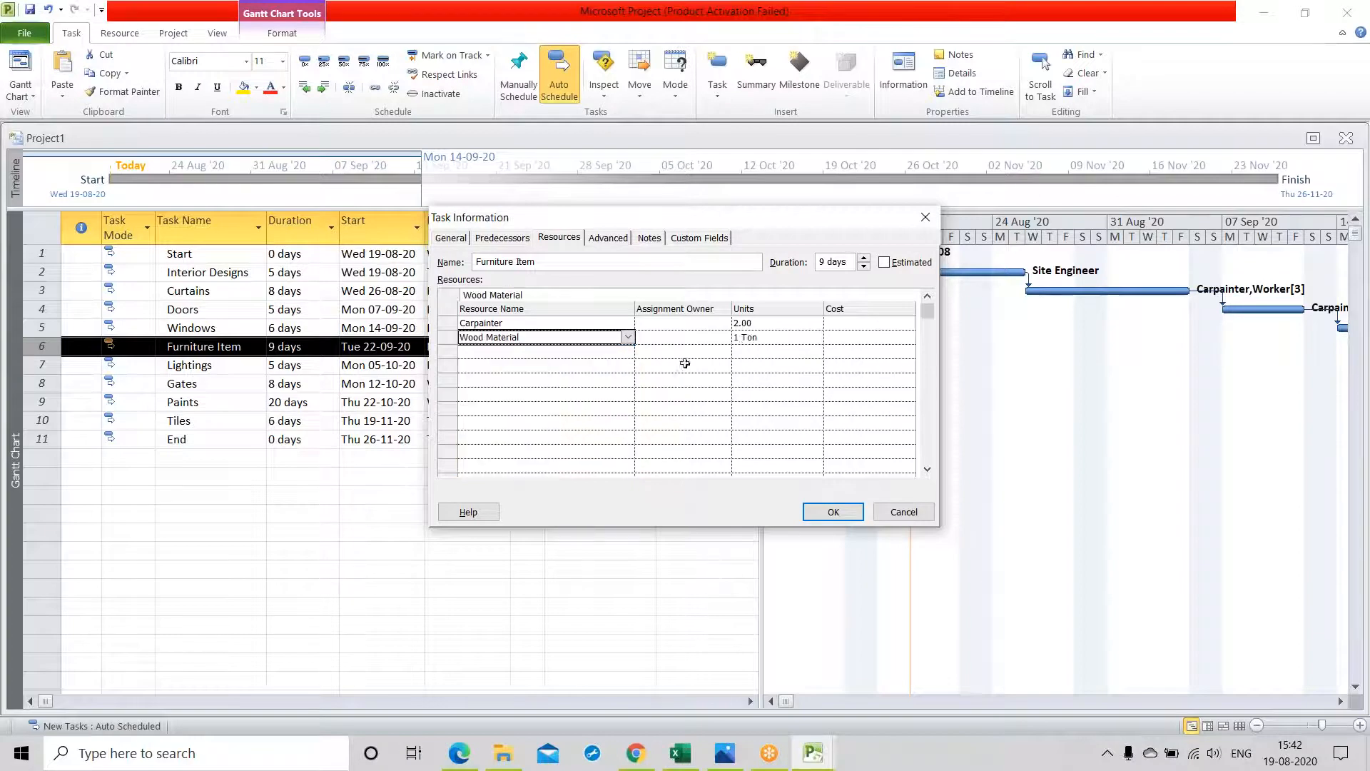
left_click(762, 337)
type("75")
key("Return")
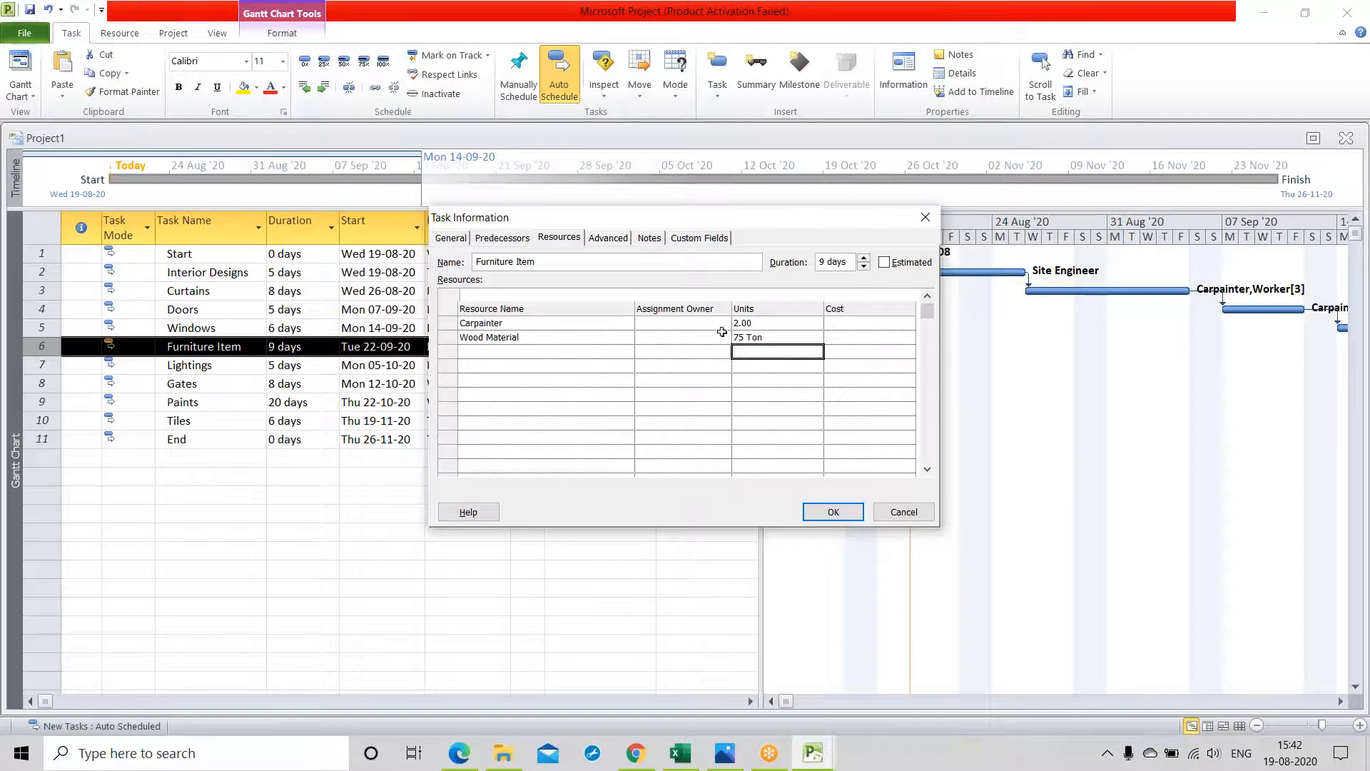
Add 7 units of Worker to the Furniture Item task and apply its assignments
left_click(559, 351)
left_click(627, 352)
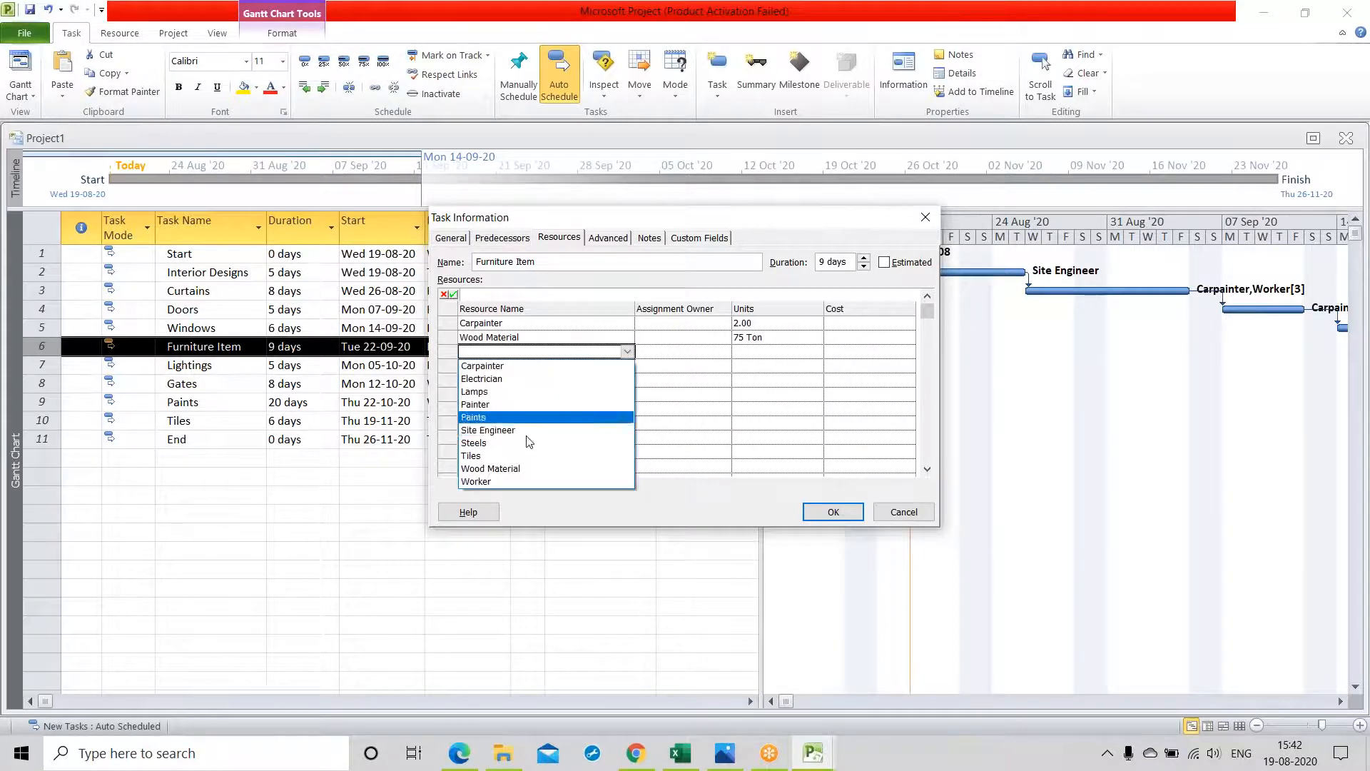
left_click(545, 481)
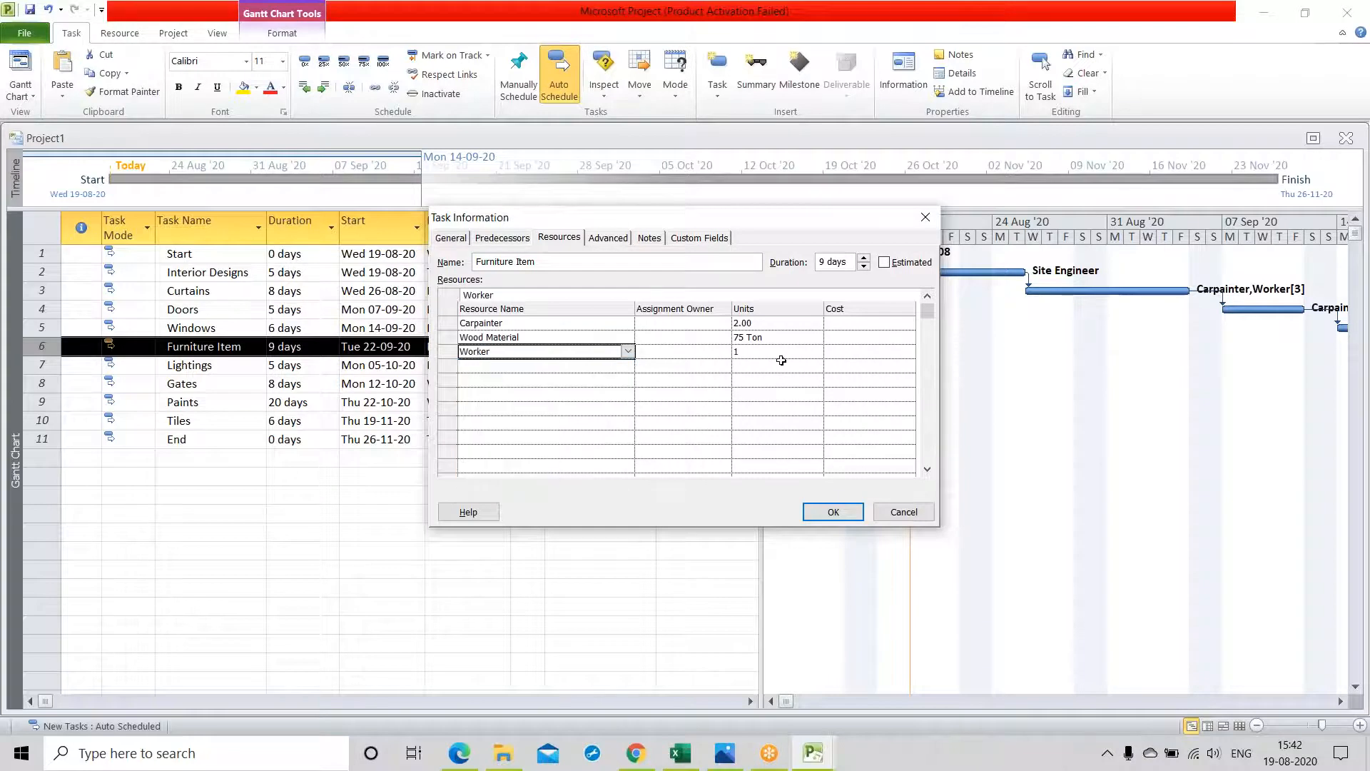
left_click(773, 357)
left_click(817, 347)
left_click(817, 347)
left_click(816, 347)
left_click(816, 348)
left_click(817, 347)
left_click(816, 348)
left_click(817, 348)
left_click(817, 347)
left_click(817, 348)
left_click(816, 347)
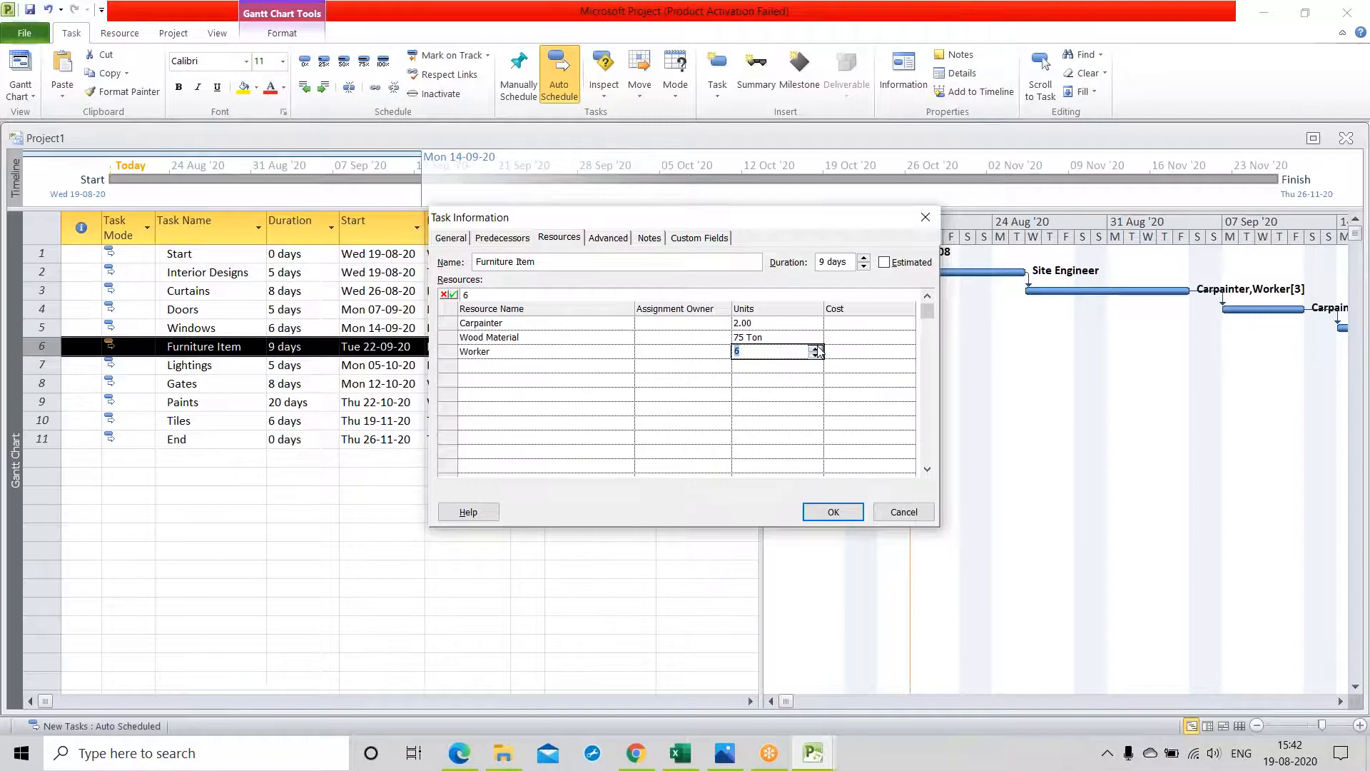
left_click(817, 348)
left_click(817, 347)
left_click(782, 395)
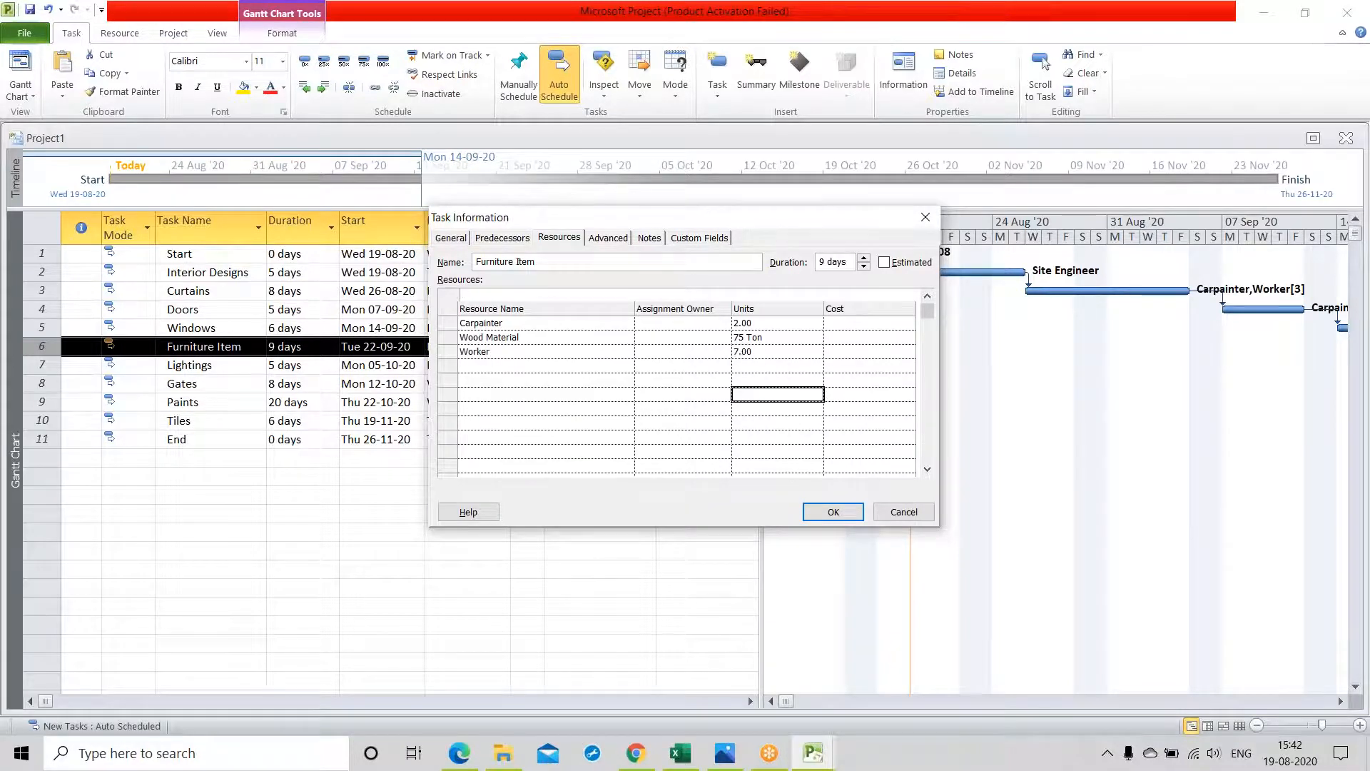
left_click(833, 512)
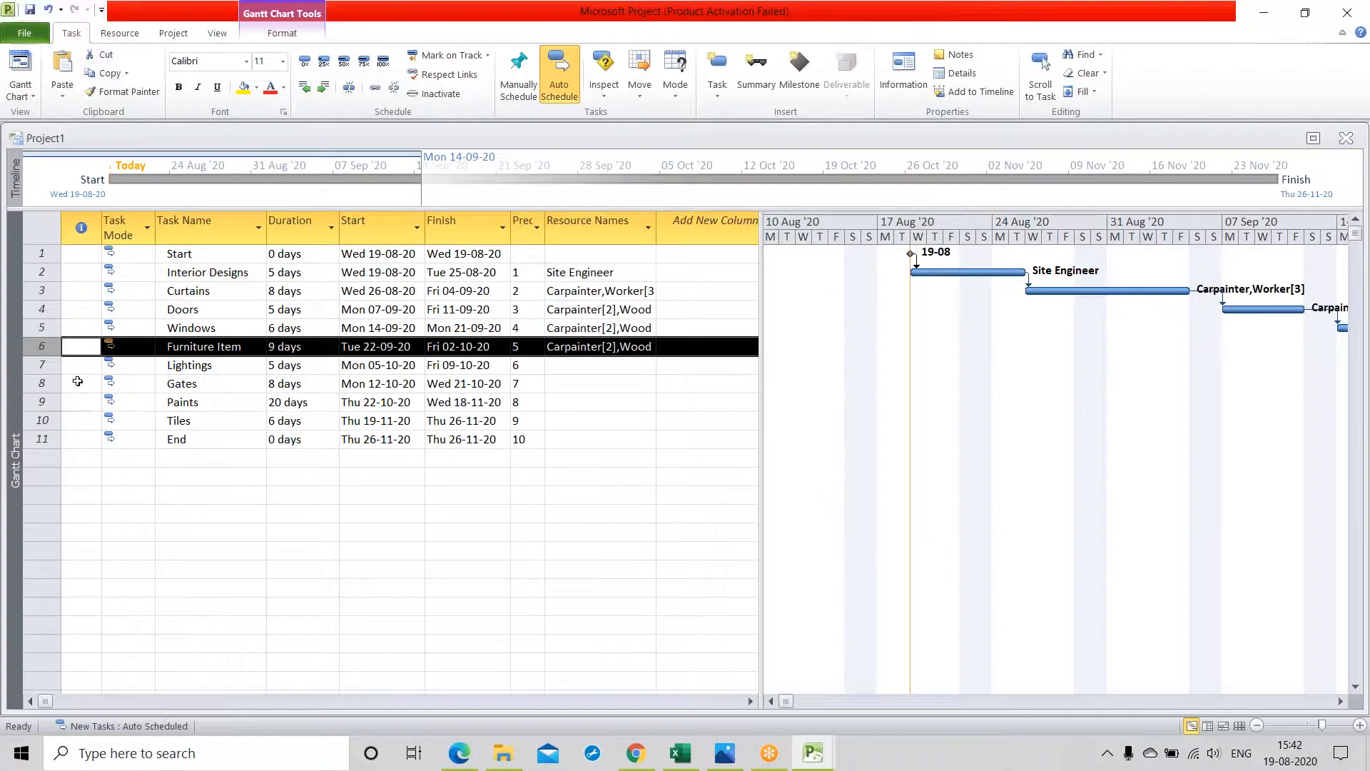
Assign 2 units of Electrician to the Lightings task in its task information
left_click(40, 364)
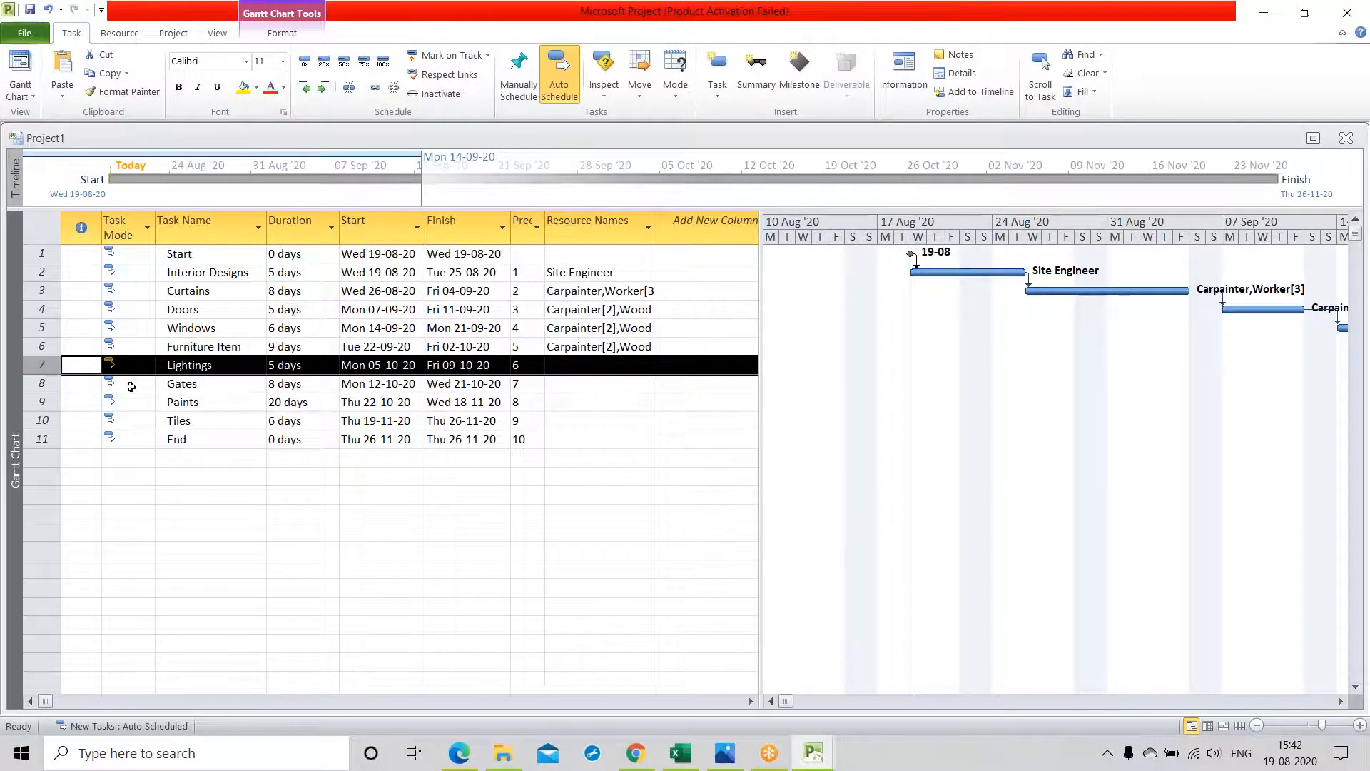
double_click(68, 371)
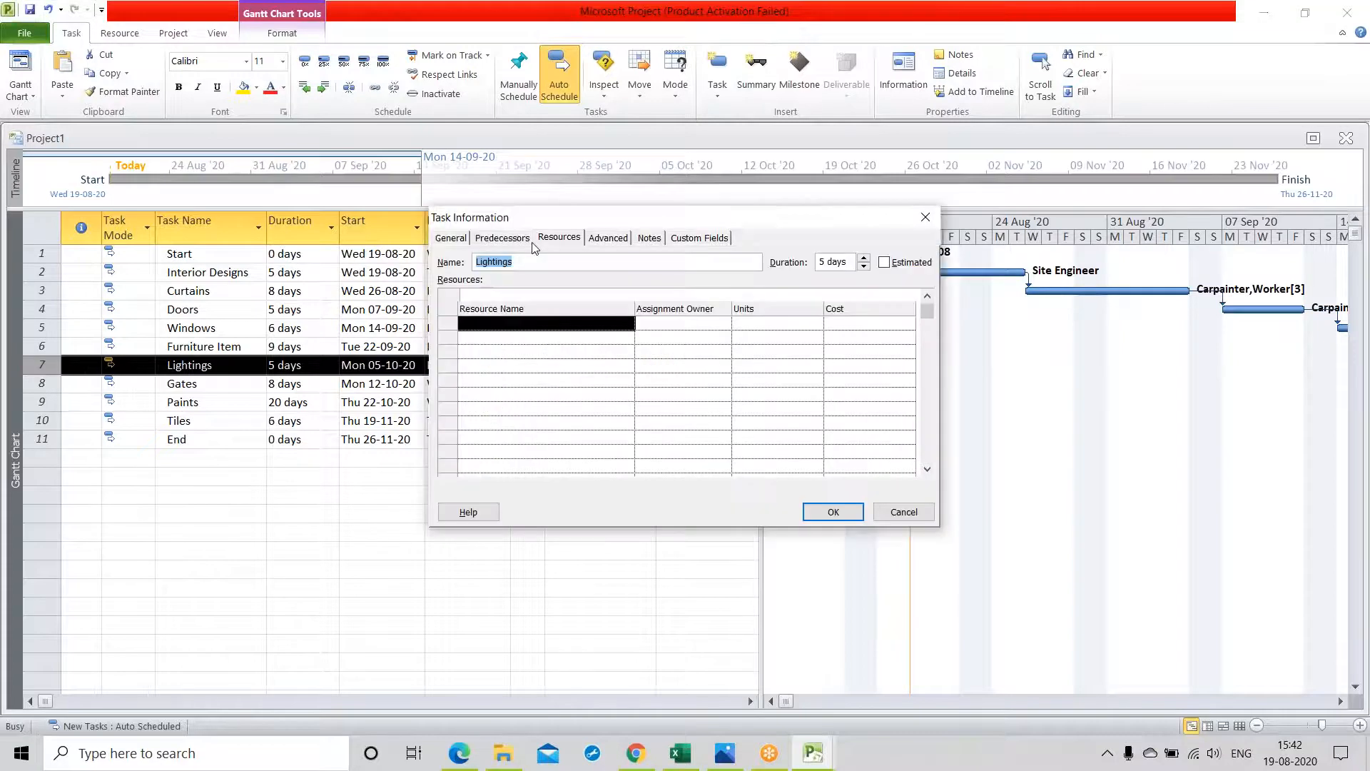
left_click(546, 322)
left_click(627, 322)
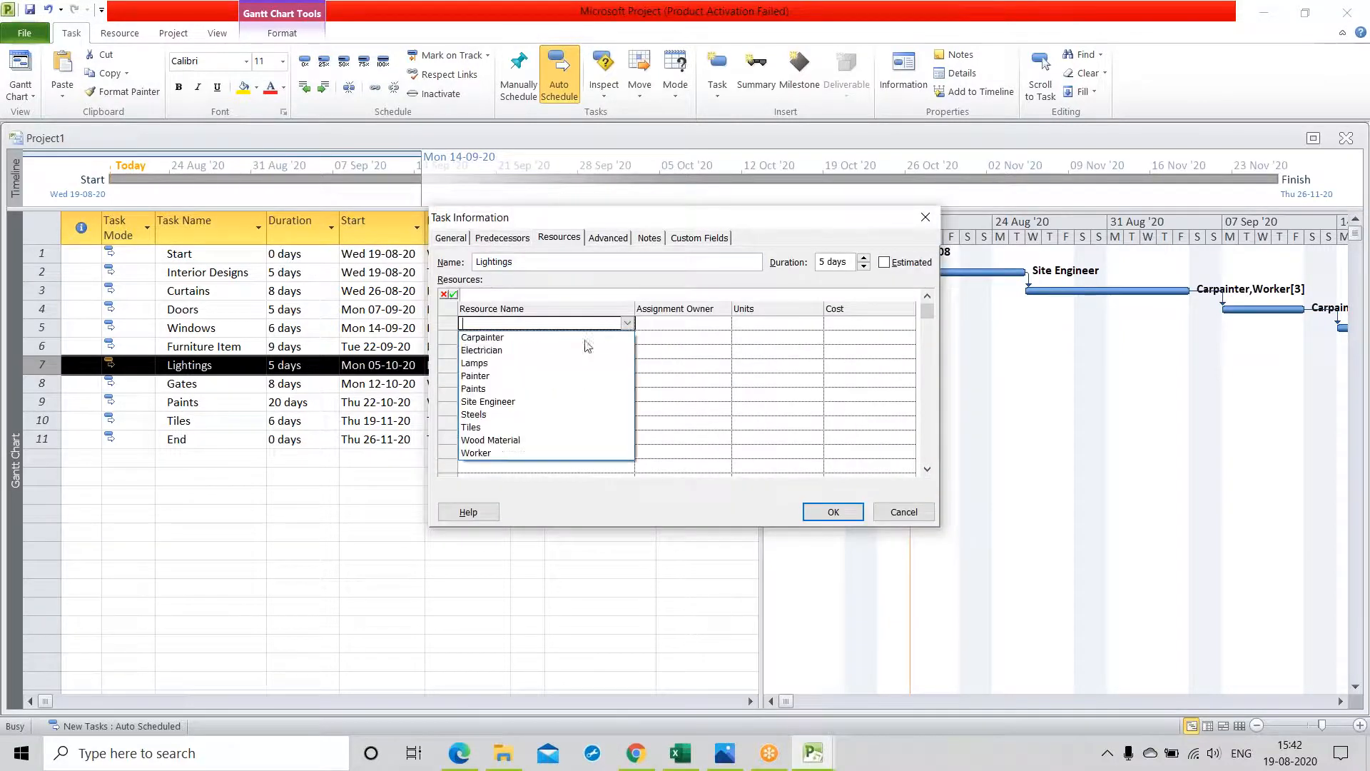
left_click(549, 350)
left_click(778, 324)
left_click(818, 321)
left_click(816, 320)
Add Lamps with 40 Numbers to the Lightings task's resources
left_click(552, 338)
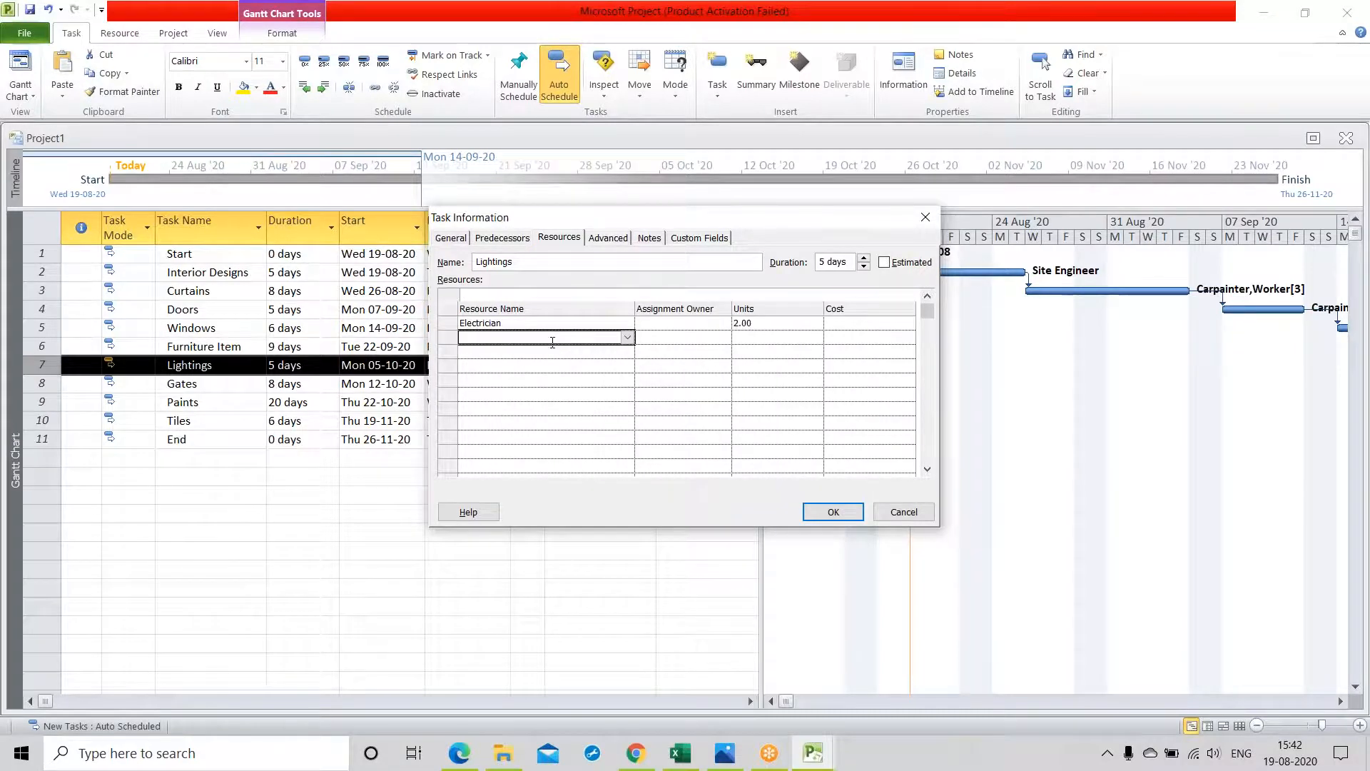
left_click(625, 338)
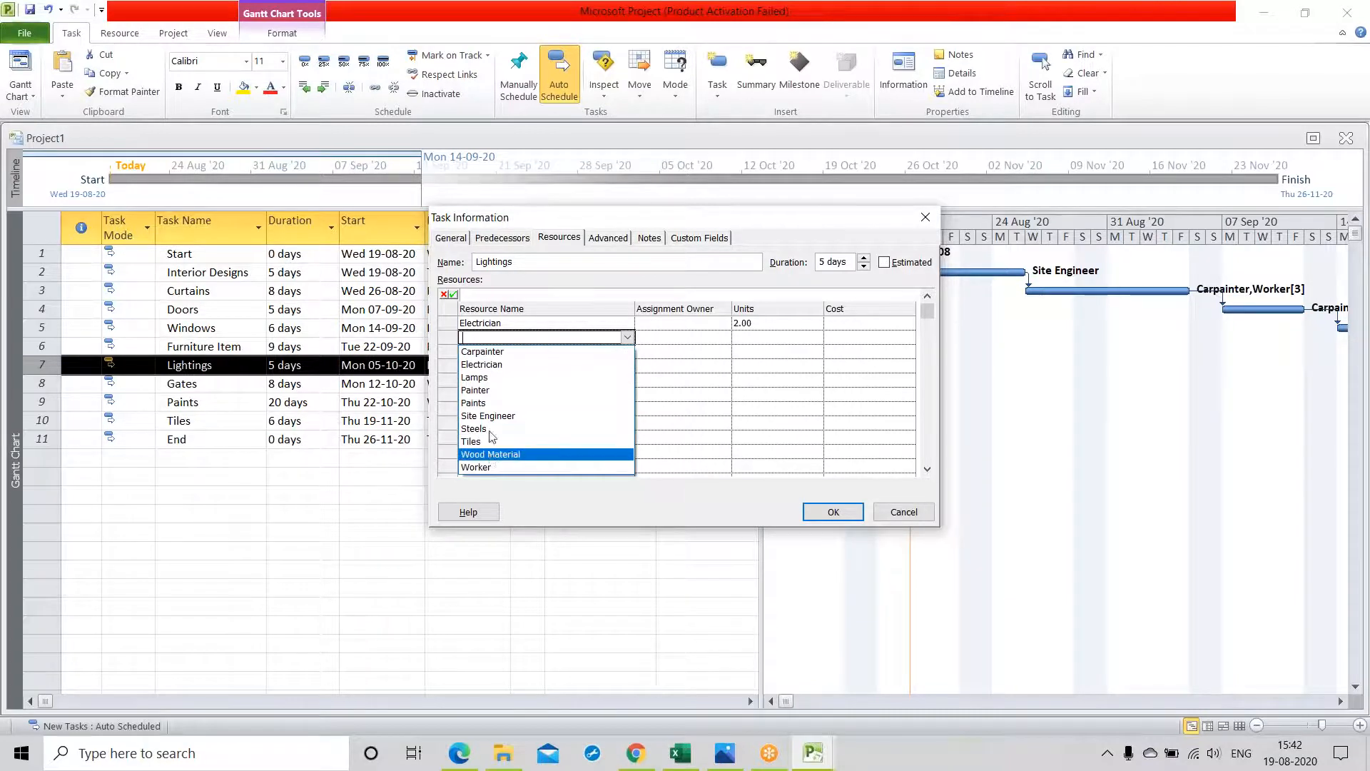
left_click(494, 378)
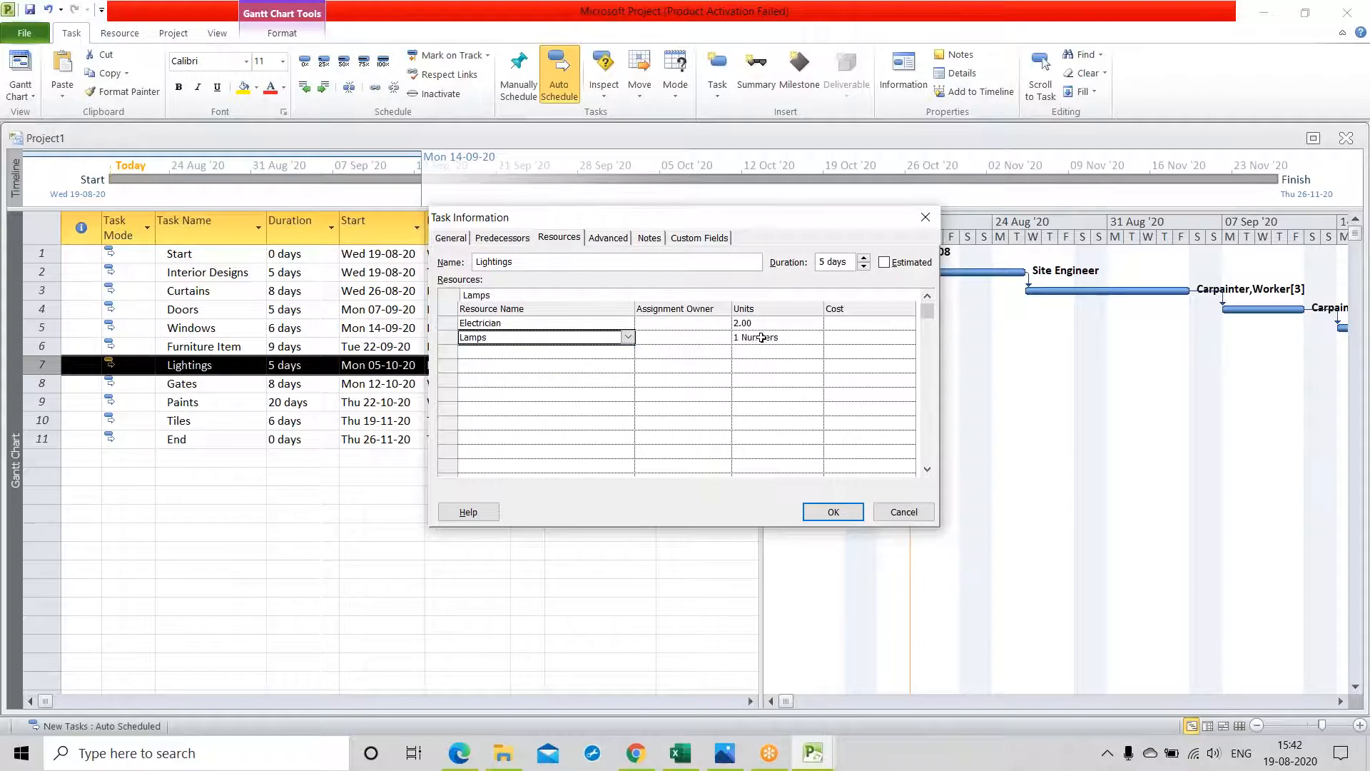
left_click(740, 338)
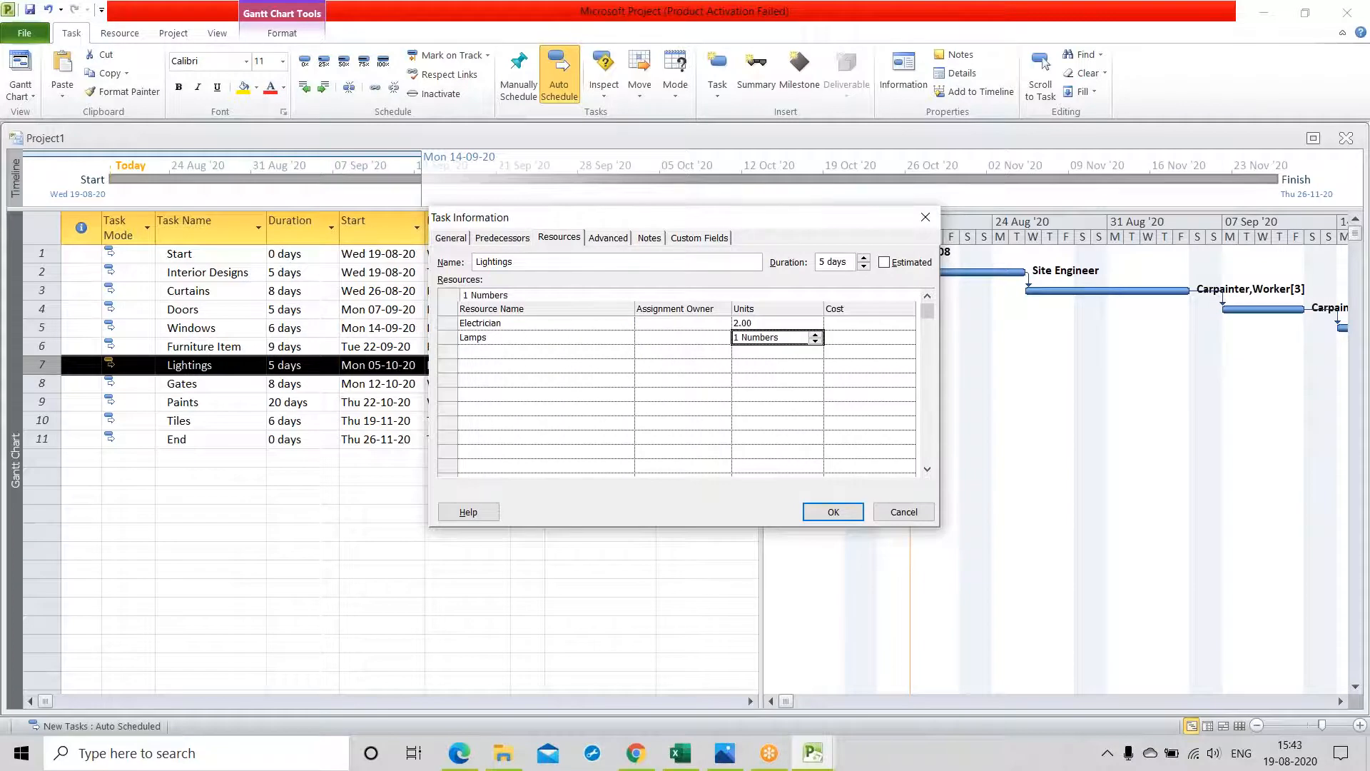
type("40")
key("Return")
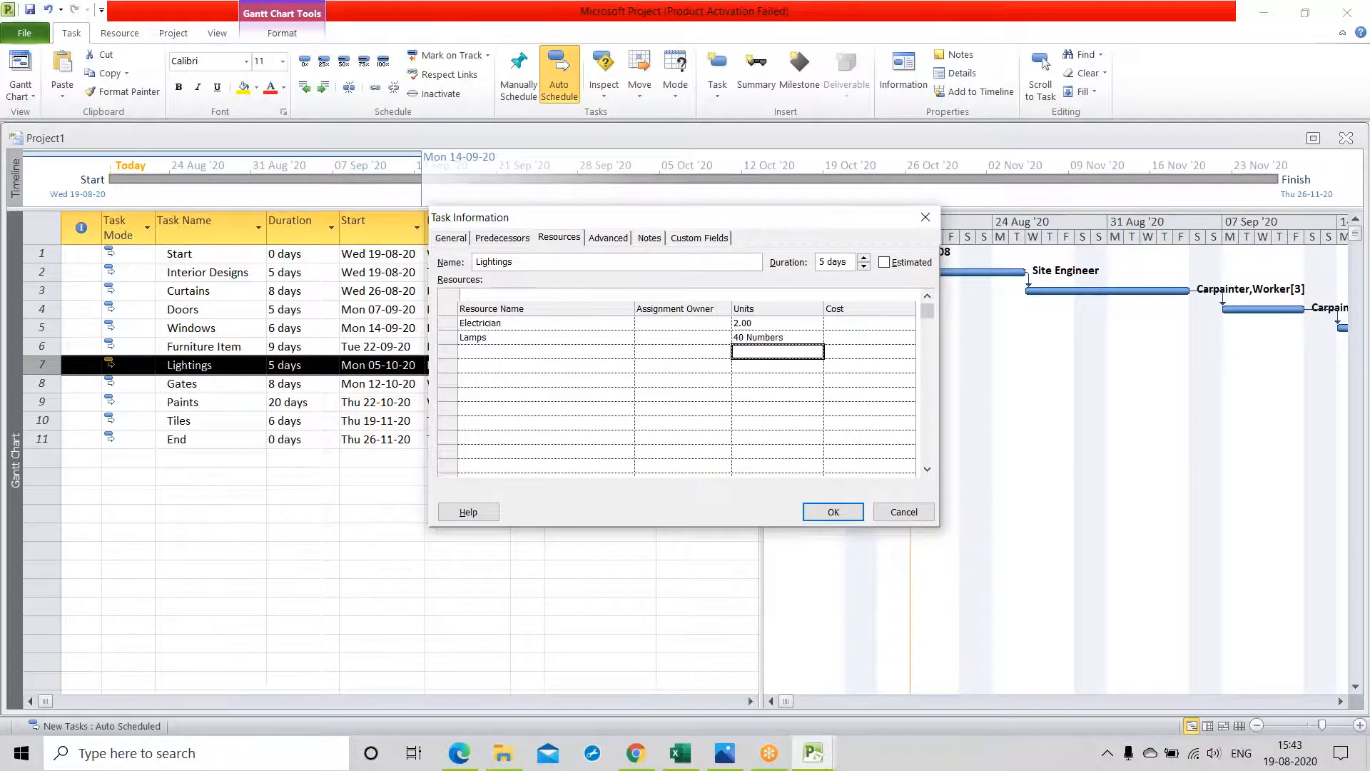
Add Site Engineer to the Lightings task's resources and apply the assignments
left_click(518, 349)
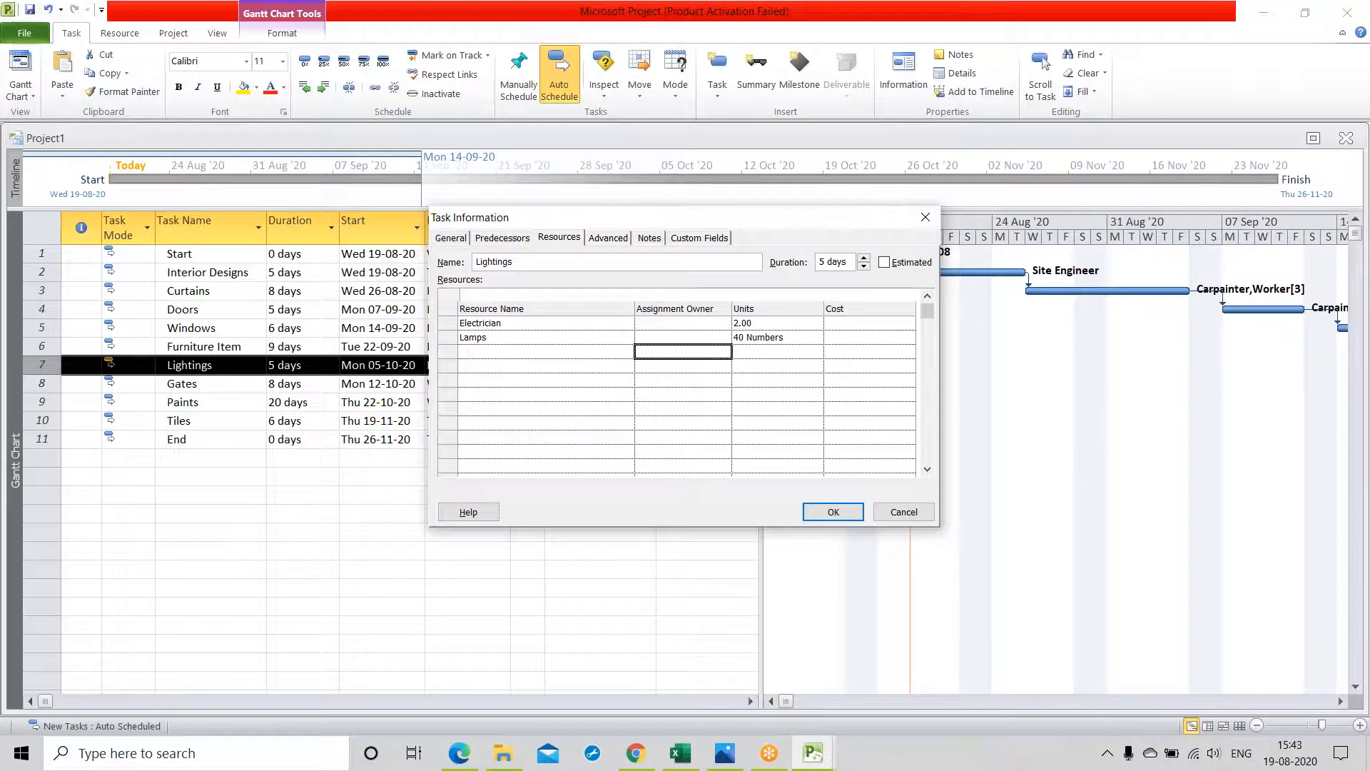
left_click(627, 351)
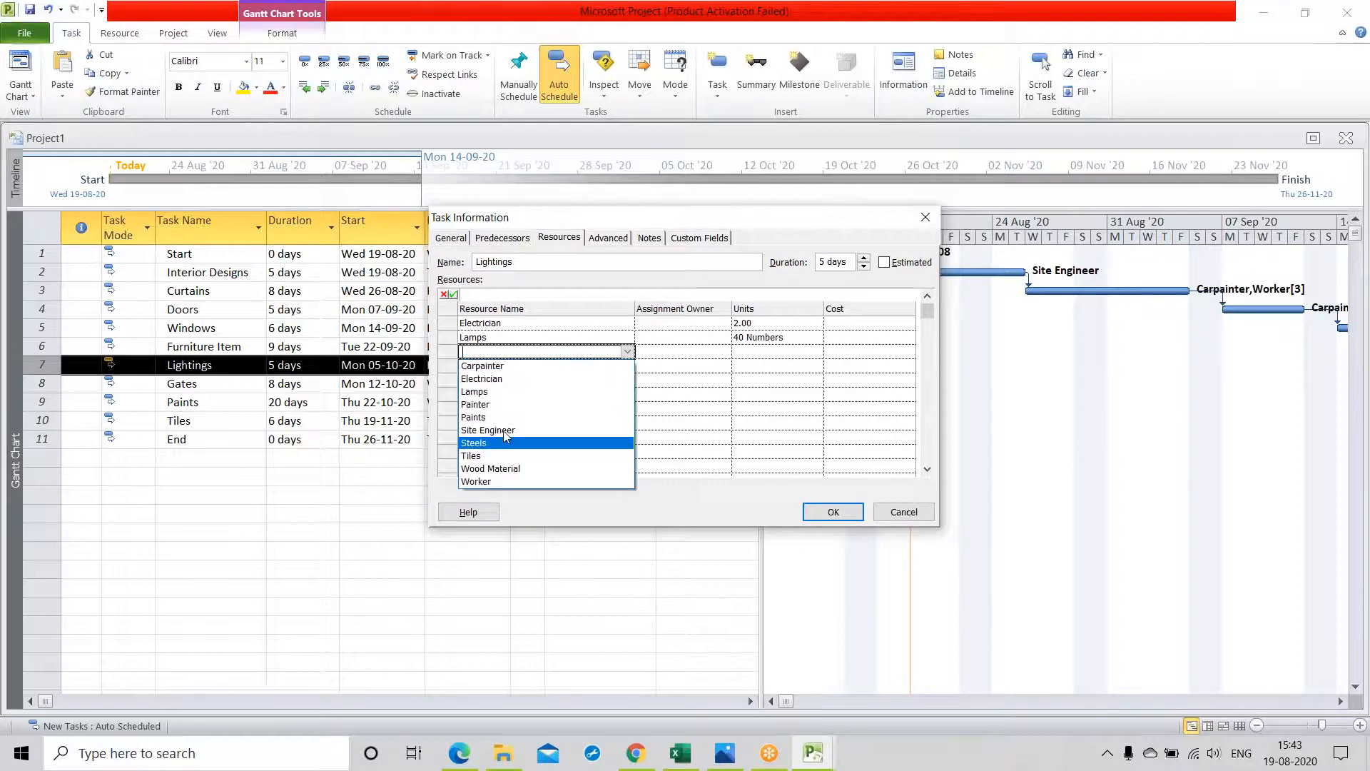
left_click(503, 430)
left_click(561, 408)
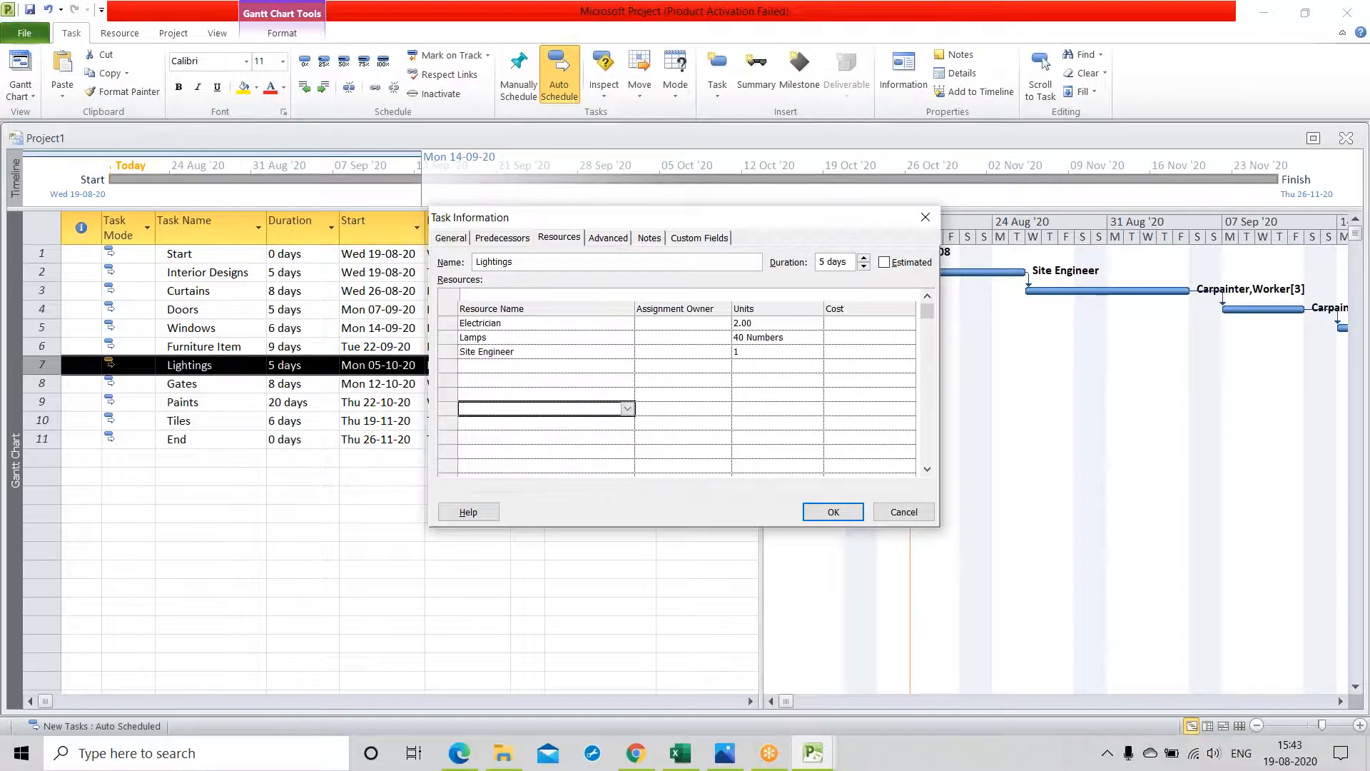
left_click(827, 513)
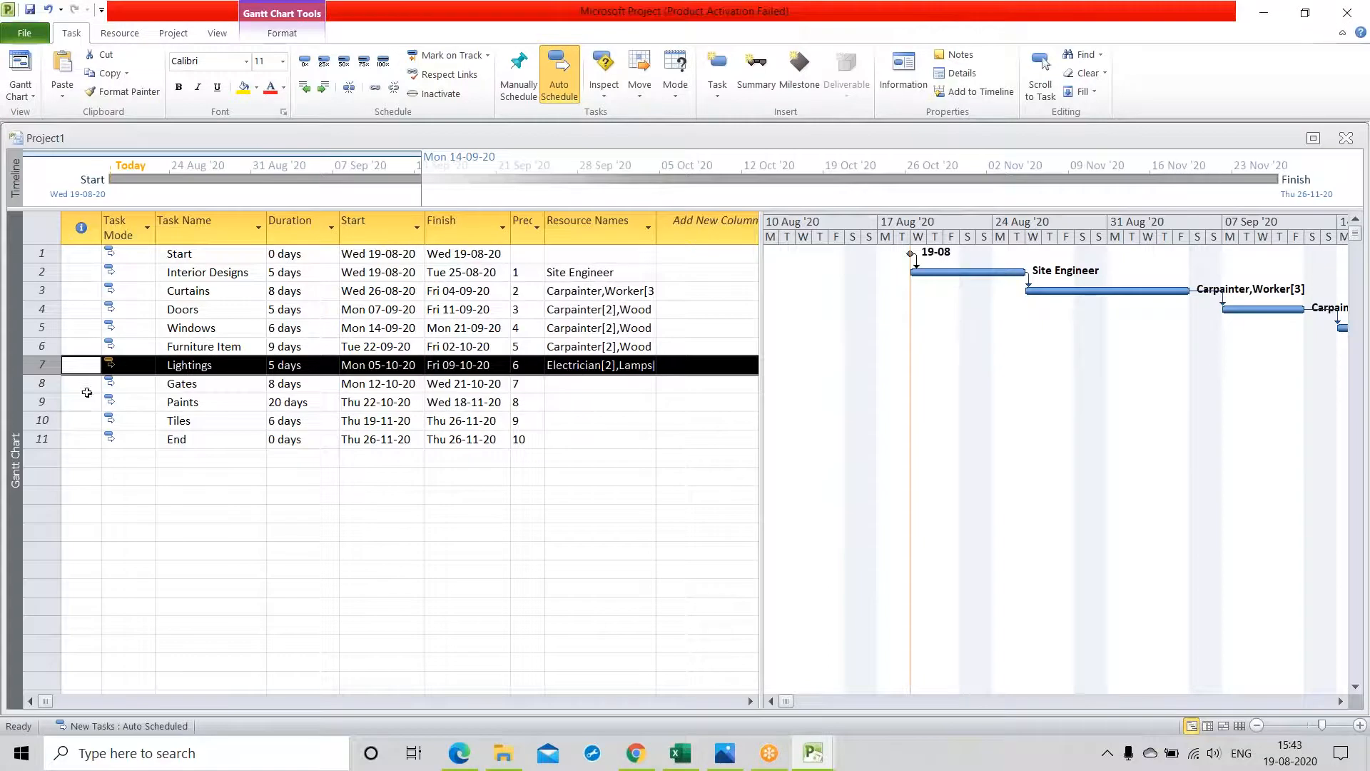
Assign 2 units of Carpainter to the Gates task in its task information
double_click(84, 383)
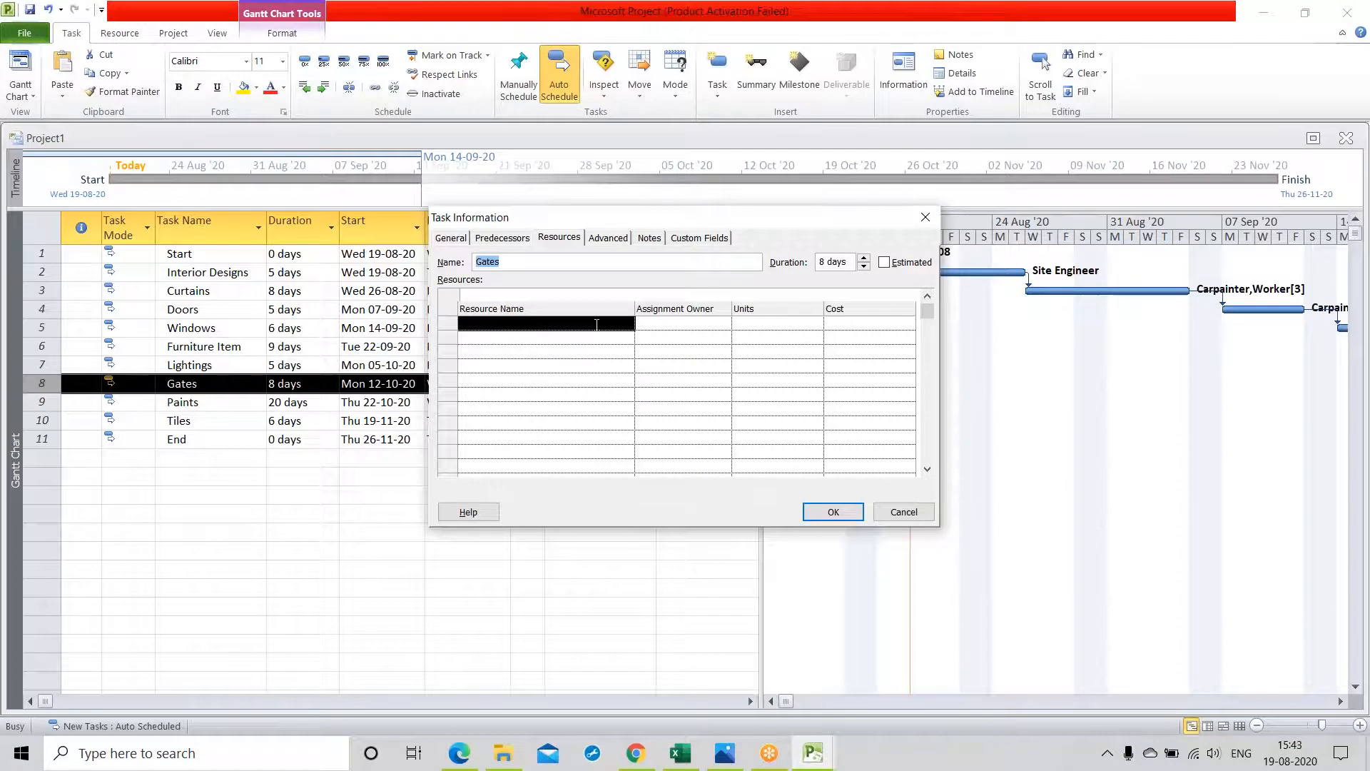
left_click(596, 324)
left_click(627, 323)
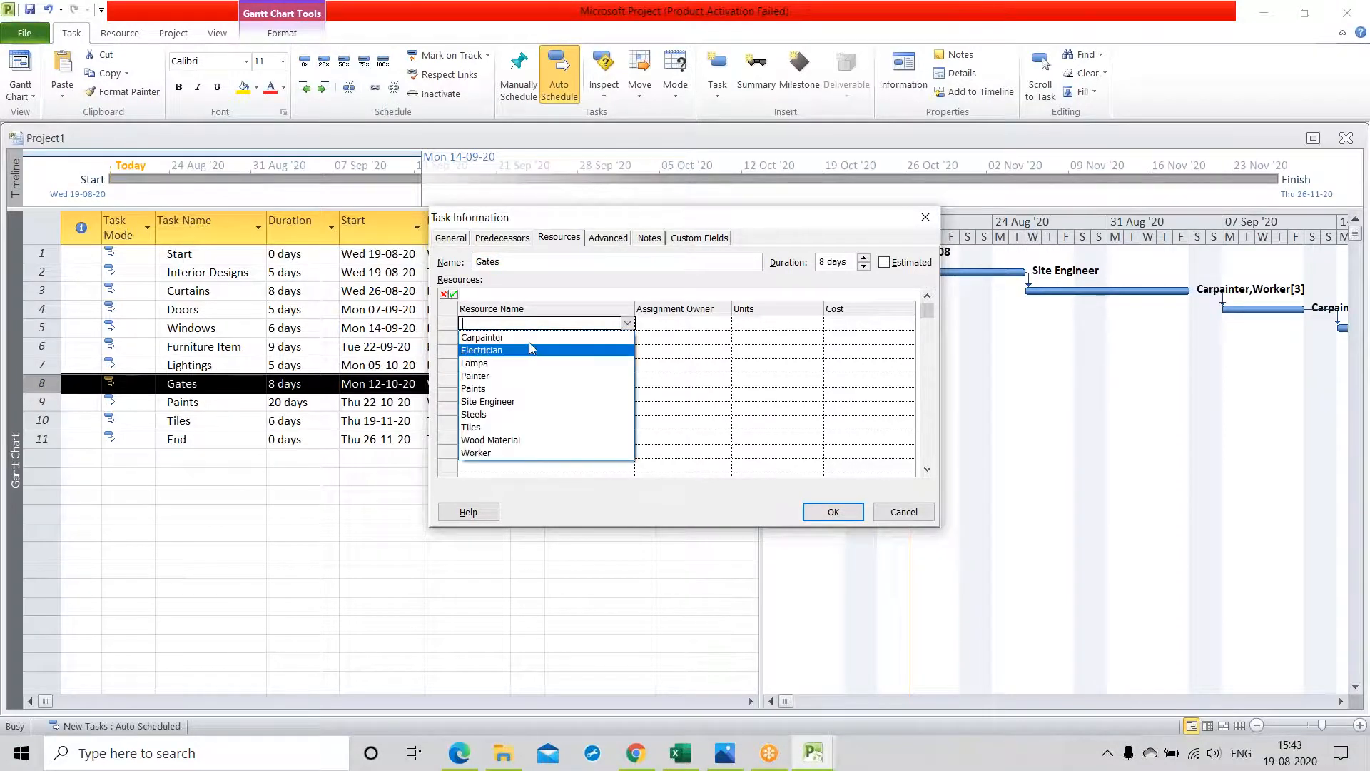
left_click(529, 337)
left_click(771, 325)
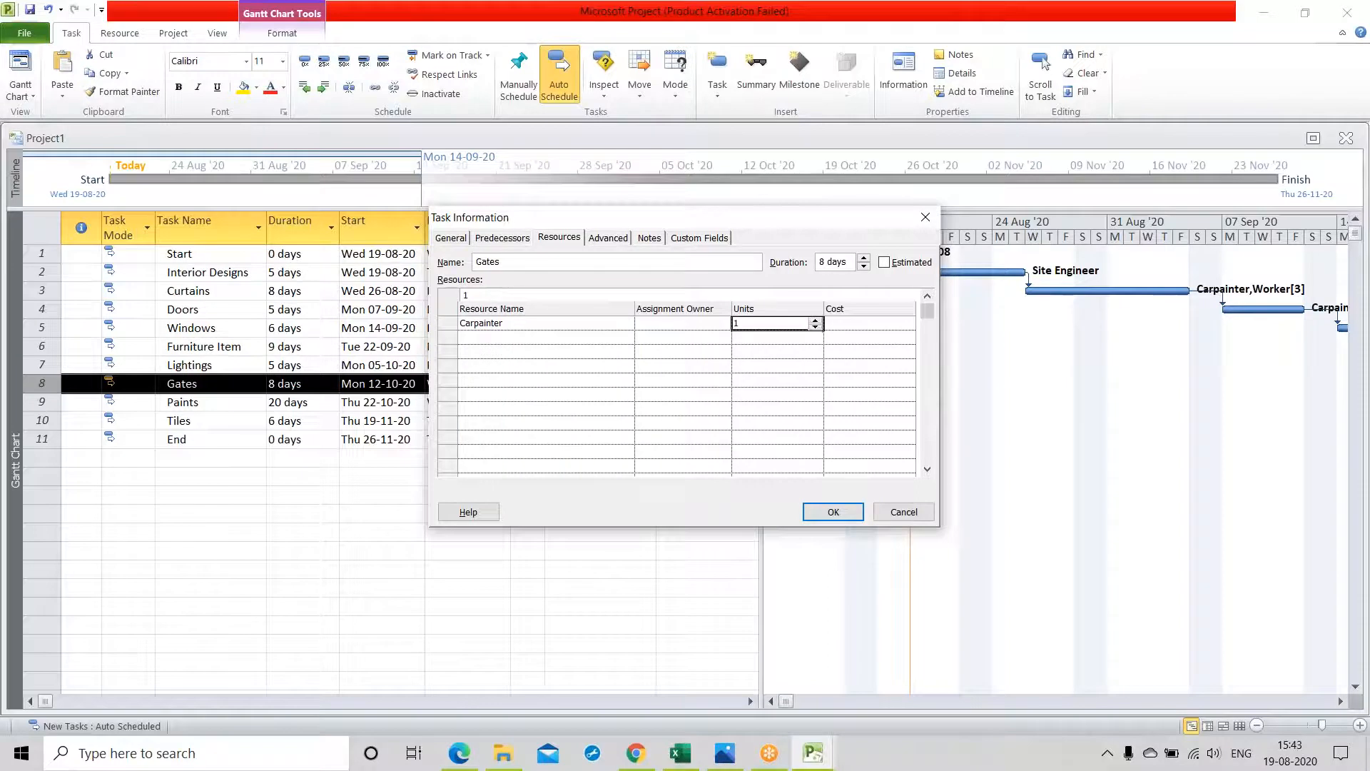
left_click(817, 321)
Add 7 units of Worker to the Gates task's resources
left_click(545, 338)
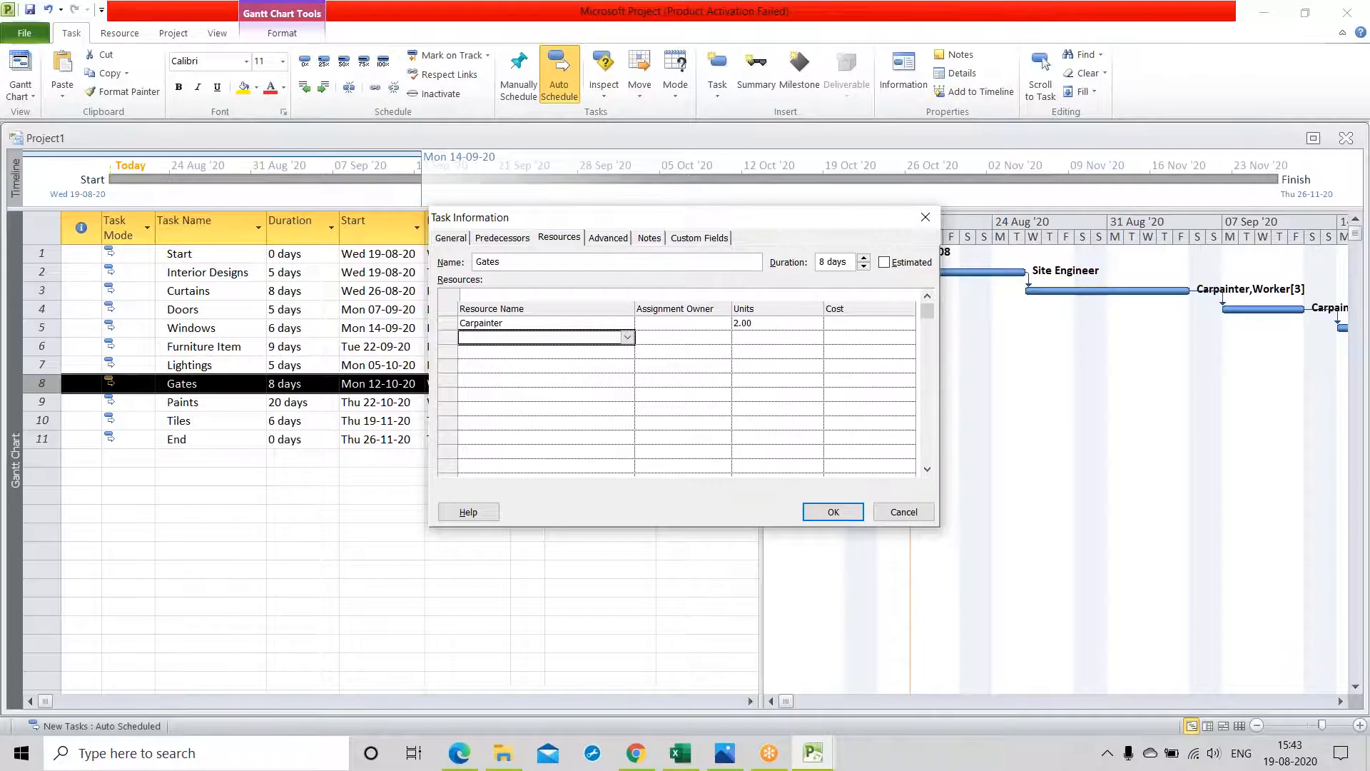
left_click(627, 338)
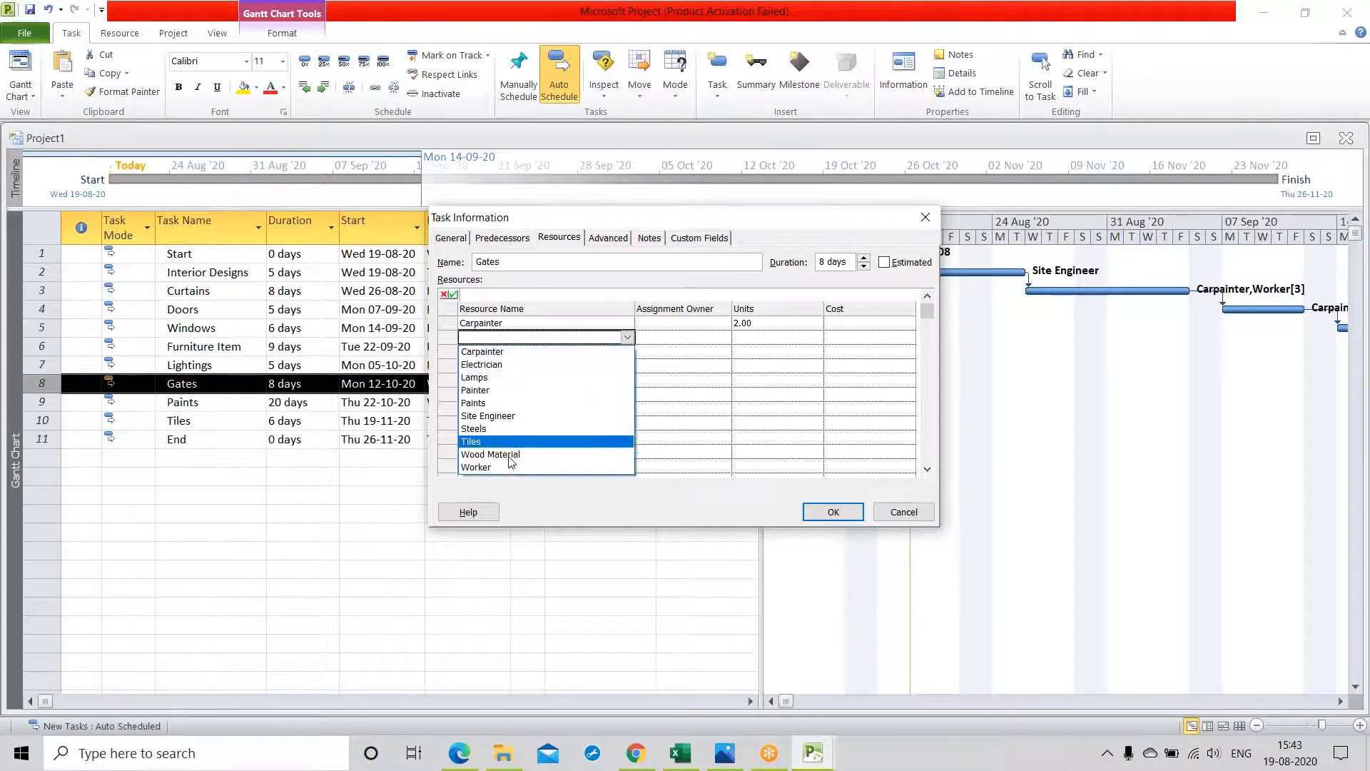
left_click(476, 467)
left_click(765, 338)
left_click(815, 334)
left_click(817, 335)
left_click(818, 334)
left_click(816, 335)
left_click(816, 335)
left_click(816, 335)
left_click(816, 335)
left_click(785, 384)
Add Steels with 30 ton to the Gates task's resources
left_click(521, 353)
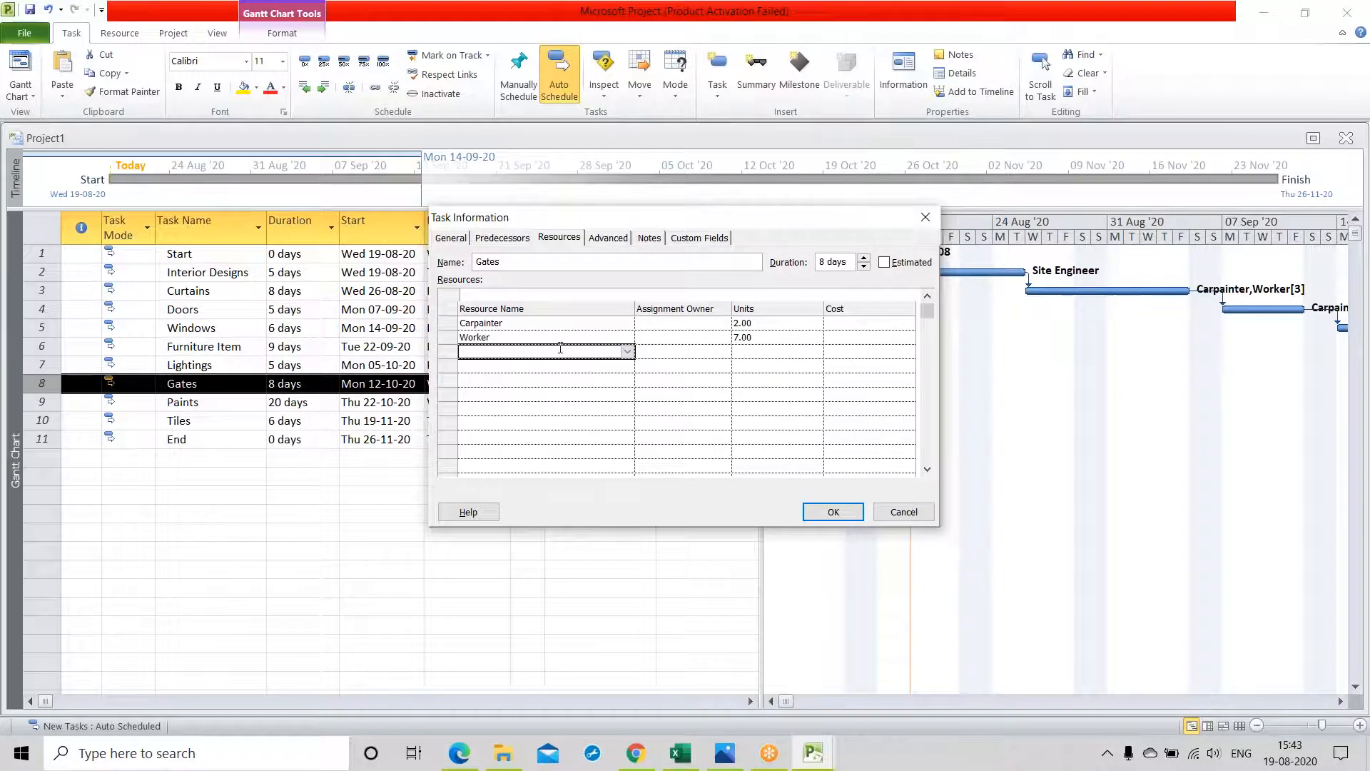
left_click(626, 351)
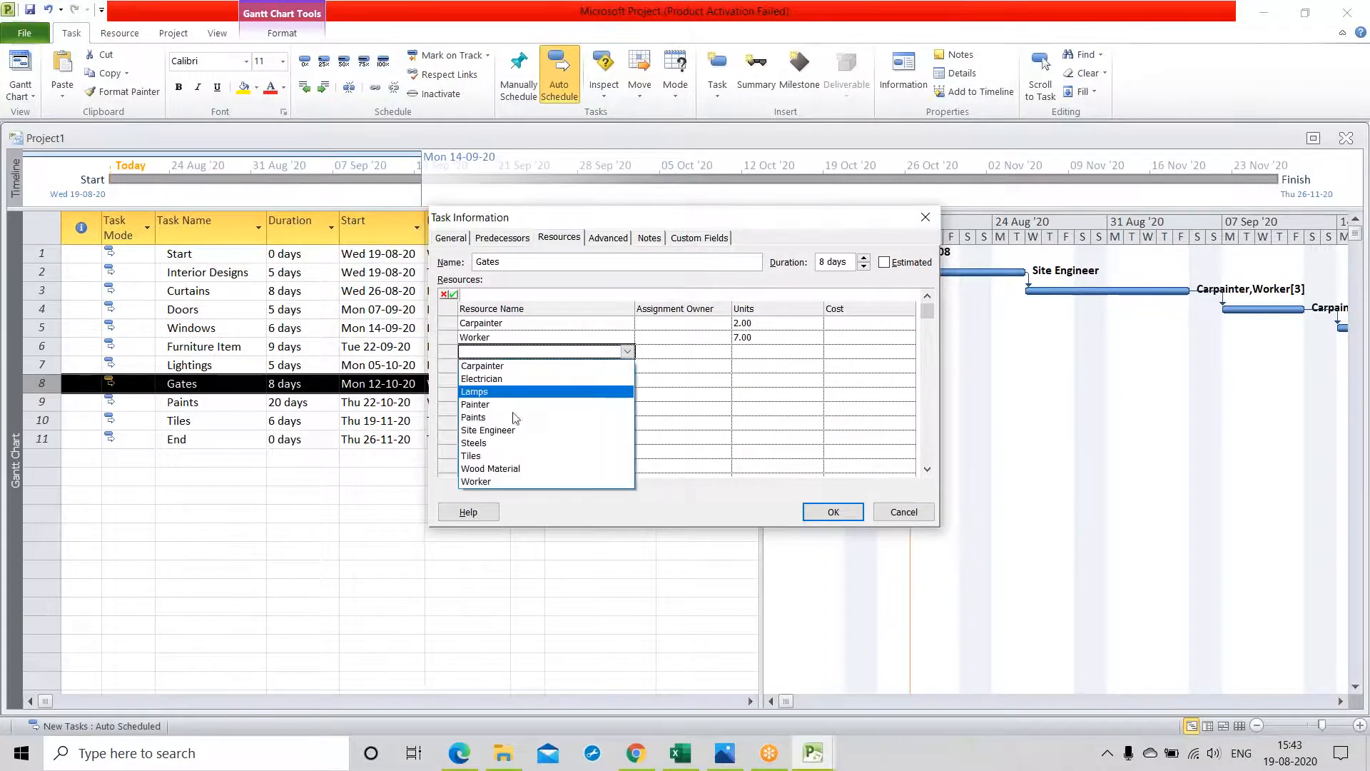
left_click(504, 443)
left_click(771, 351)
type("30")
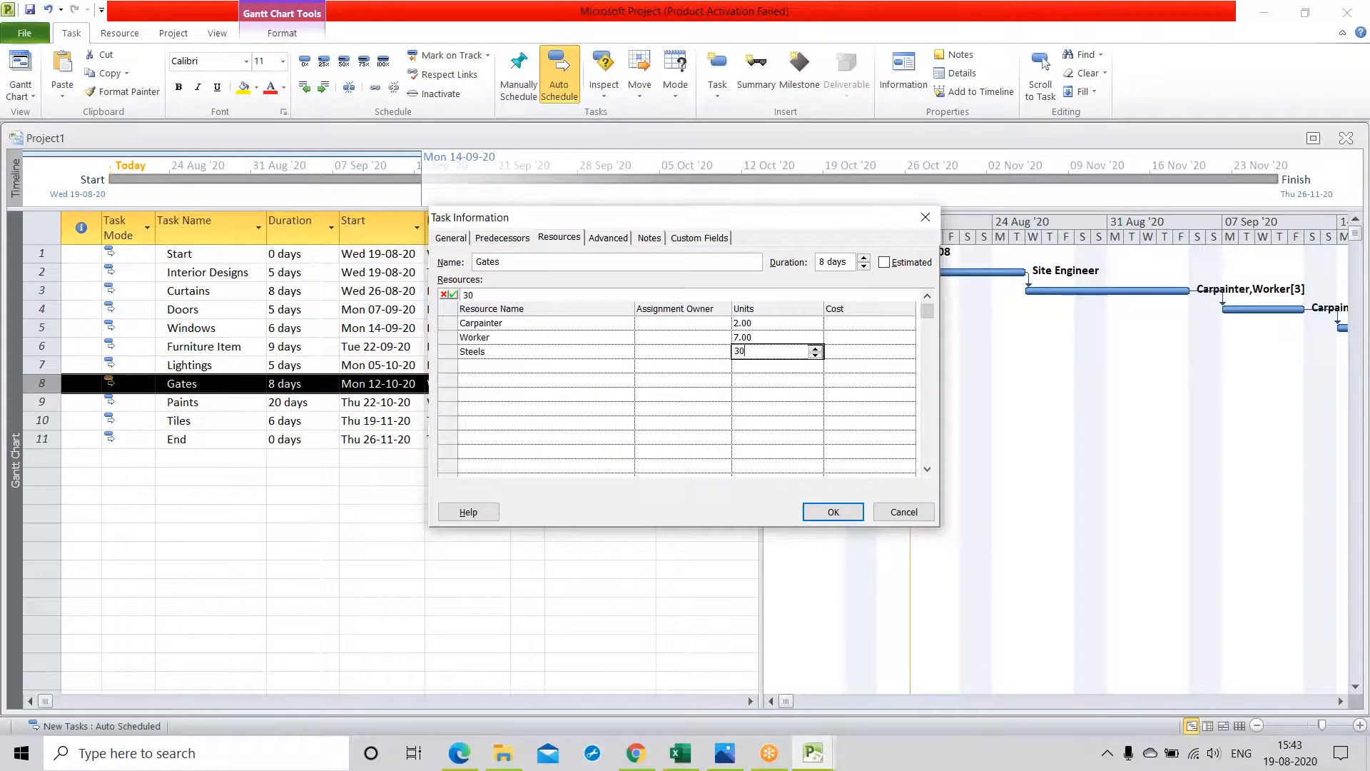
key("Return")
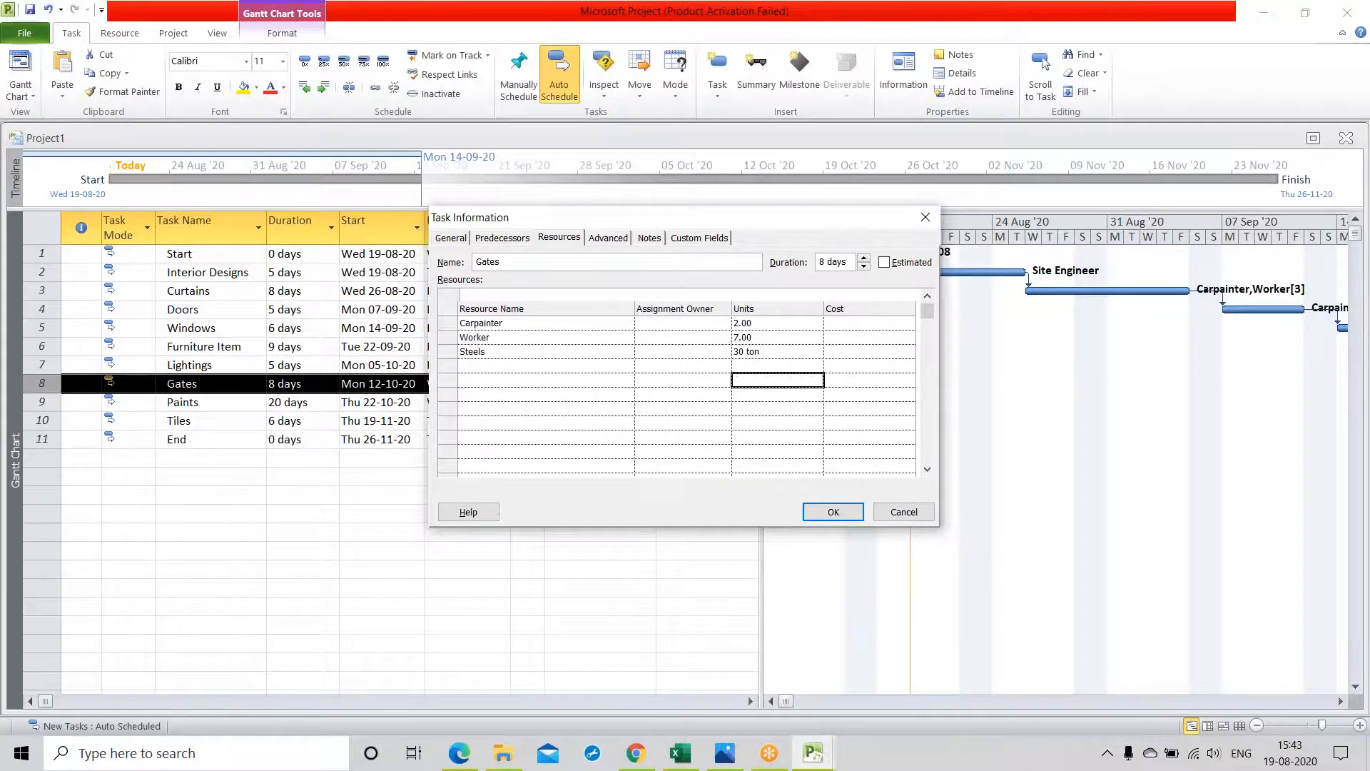
Apply the Gates task's assignments and assign 2 units of Painter to the Paints task
left_click(829, 513)
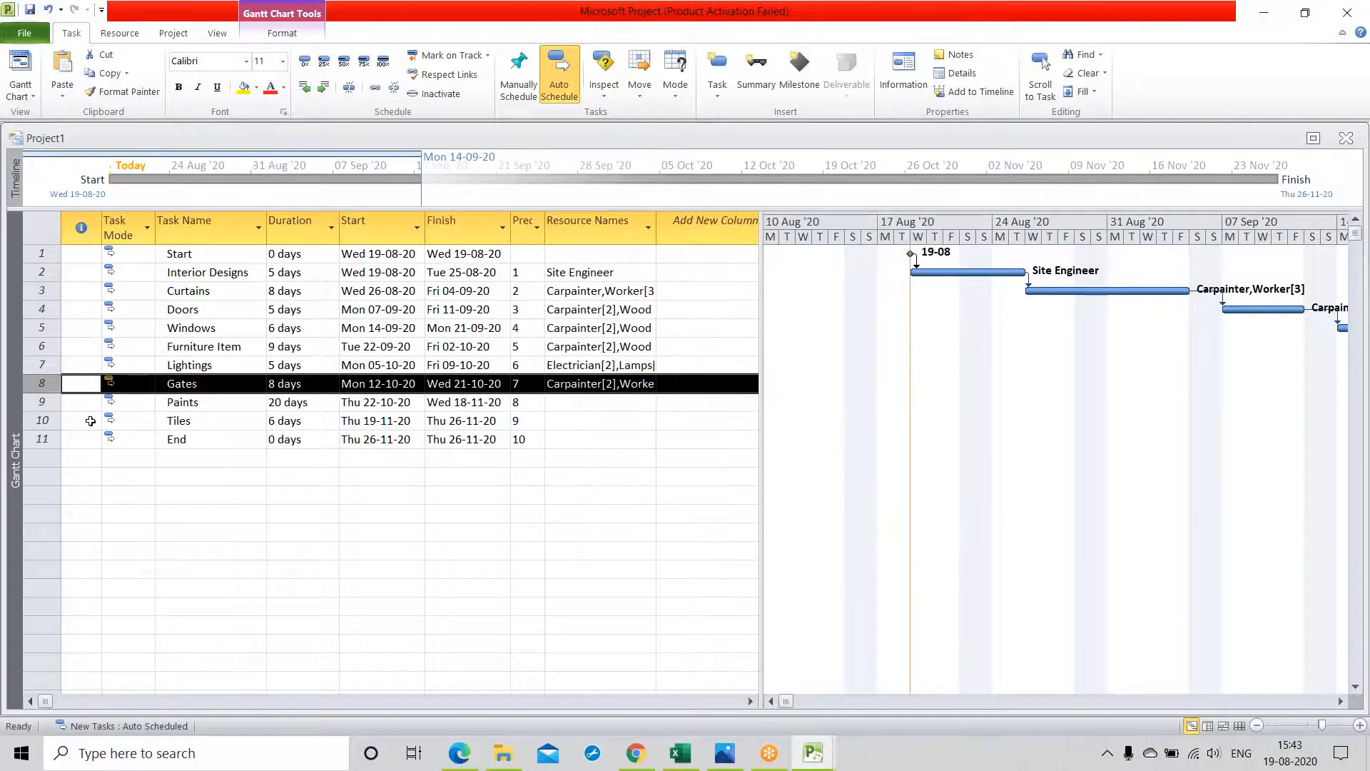
double_click(91, 402)
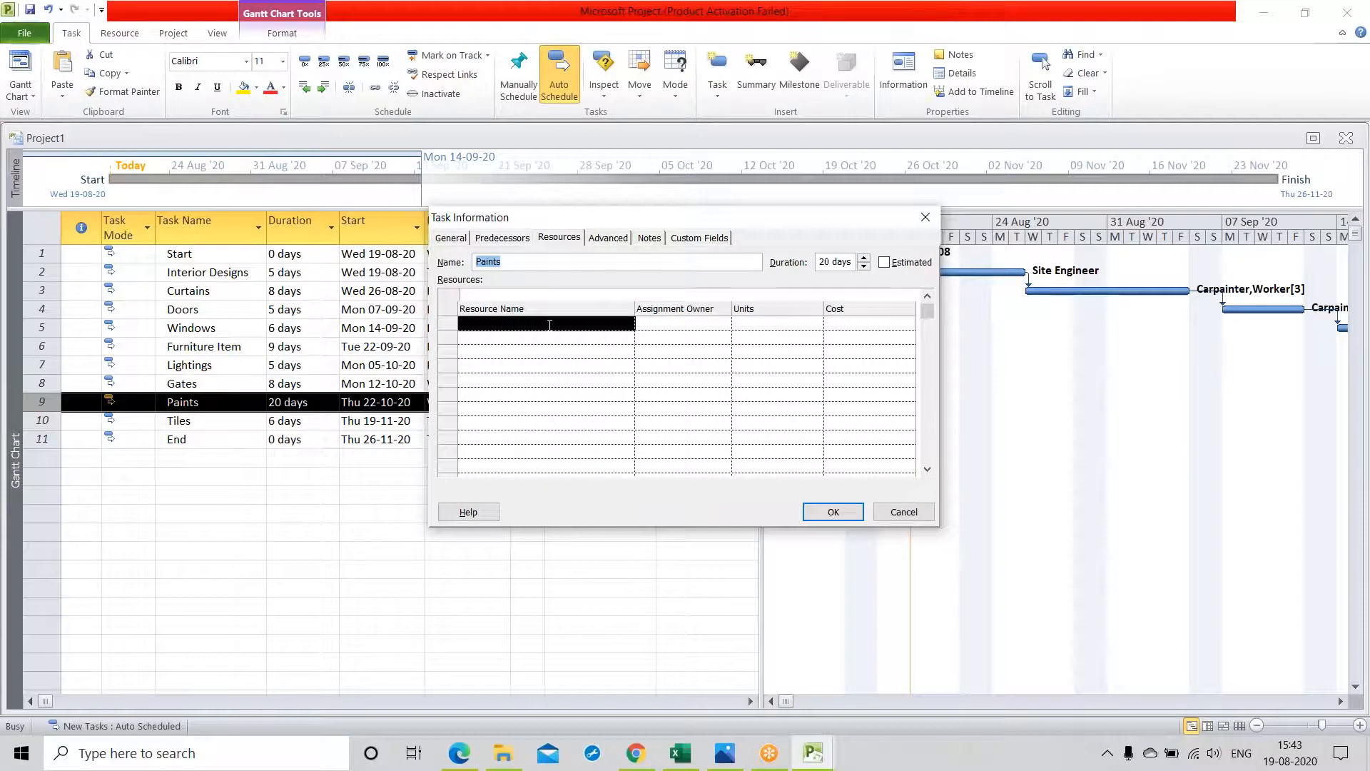
left_click(550, 325)
left_click(627, 324)
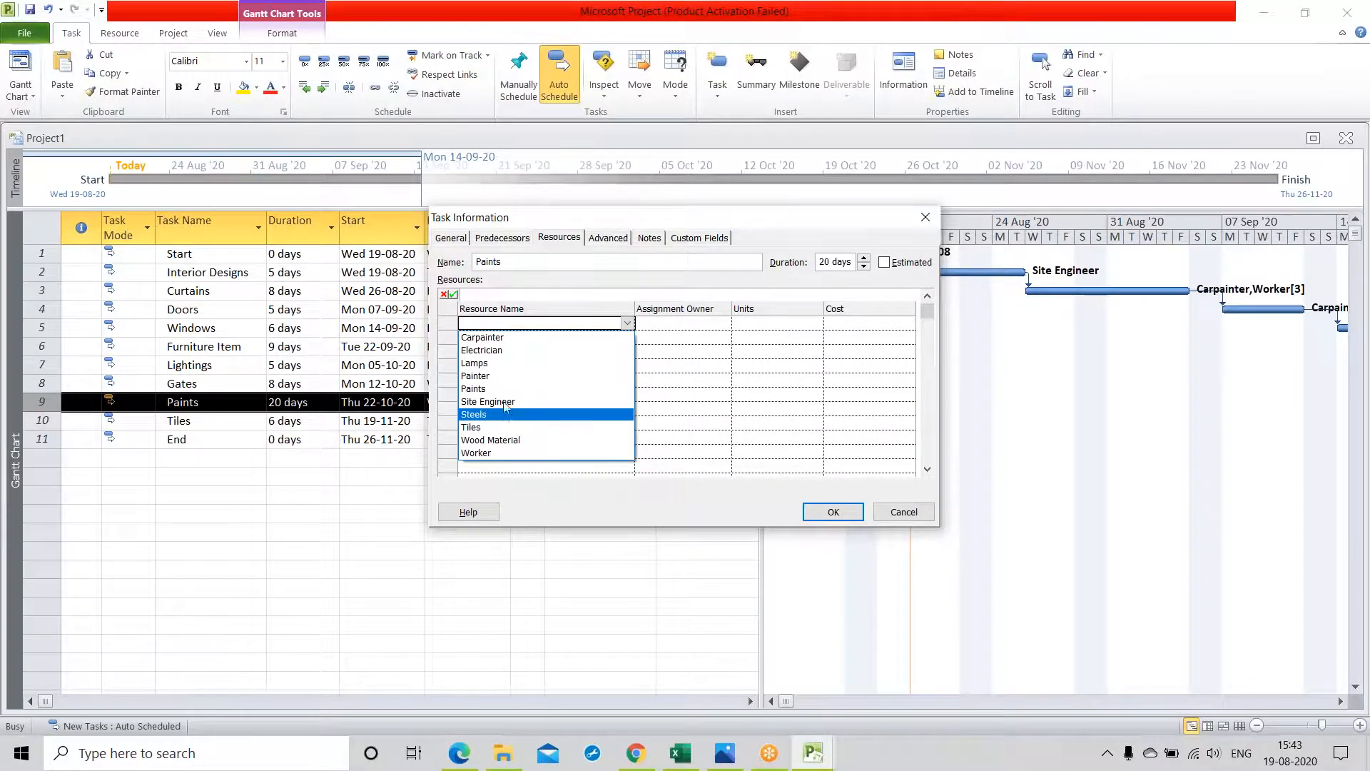
left_click(499, 375)
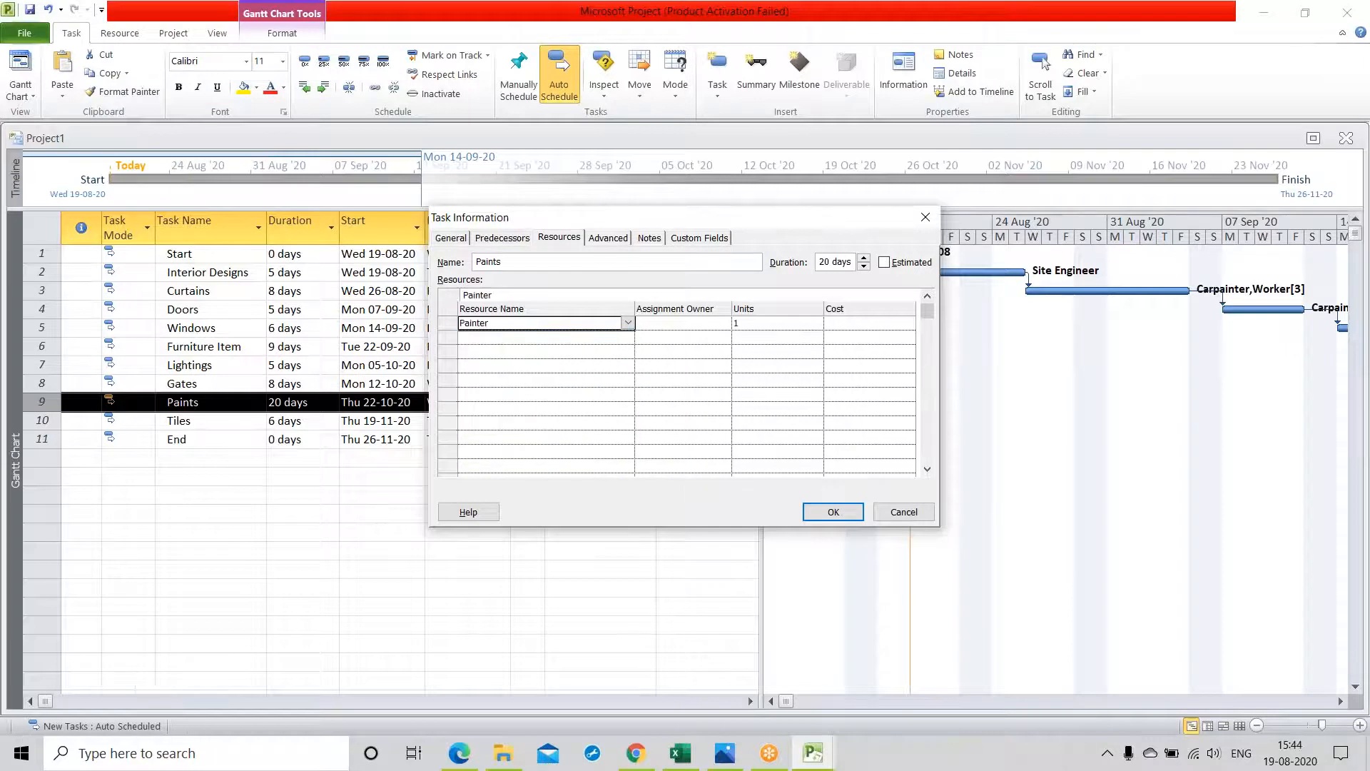
left_click(718, 325)
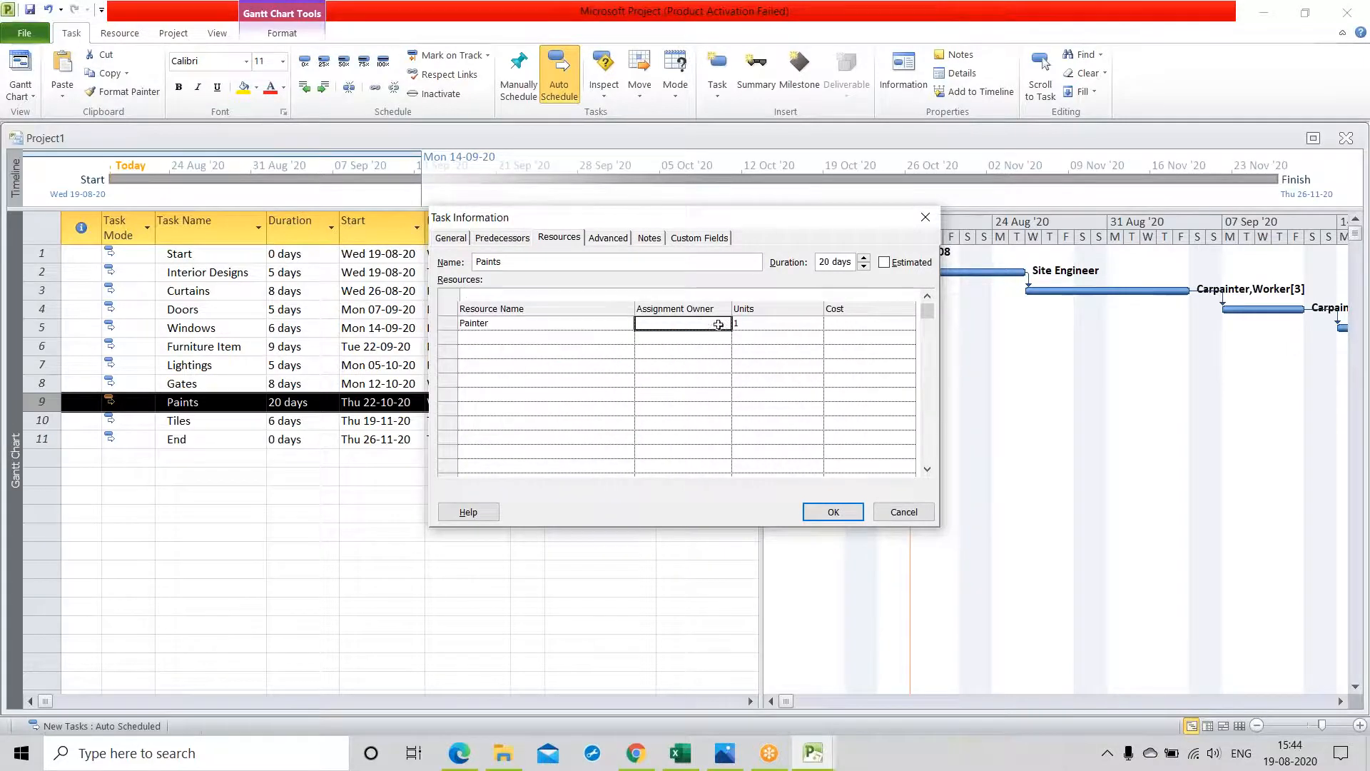
left_click(788, 327)
left_click(816, 321)
left_click(816, 320)
Add 10 units of Worker to the Paints task's resources
left_click(505, 339)
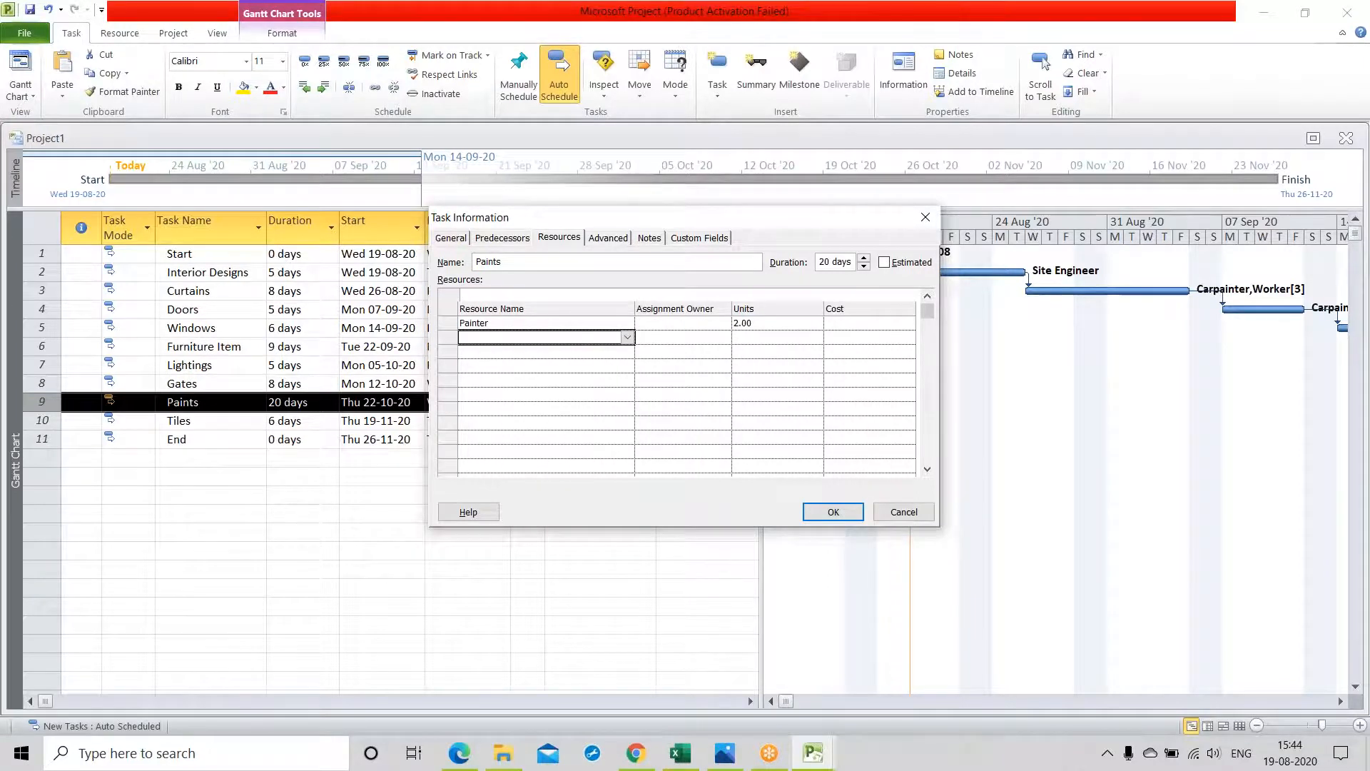
left_click(627, 337)
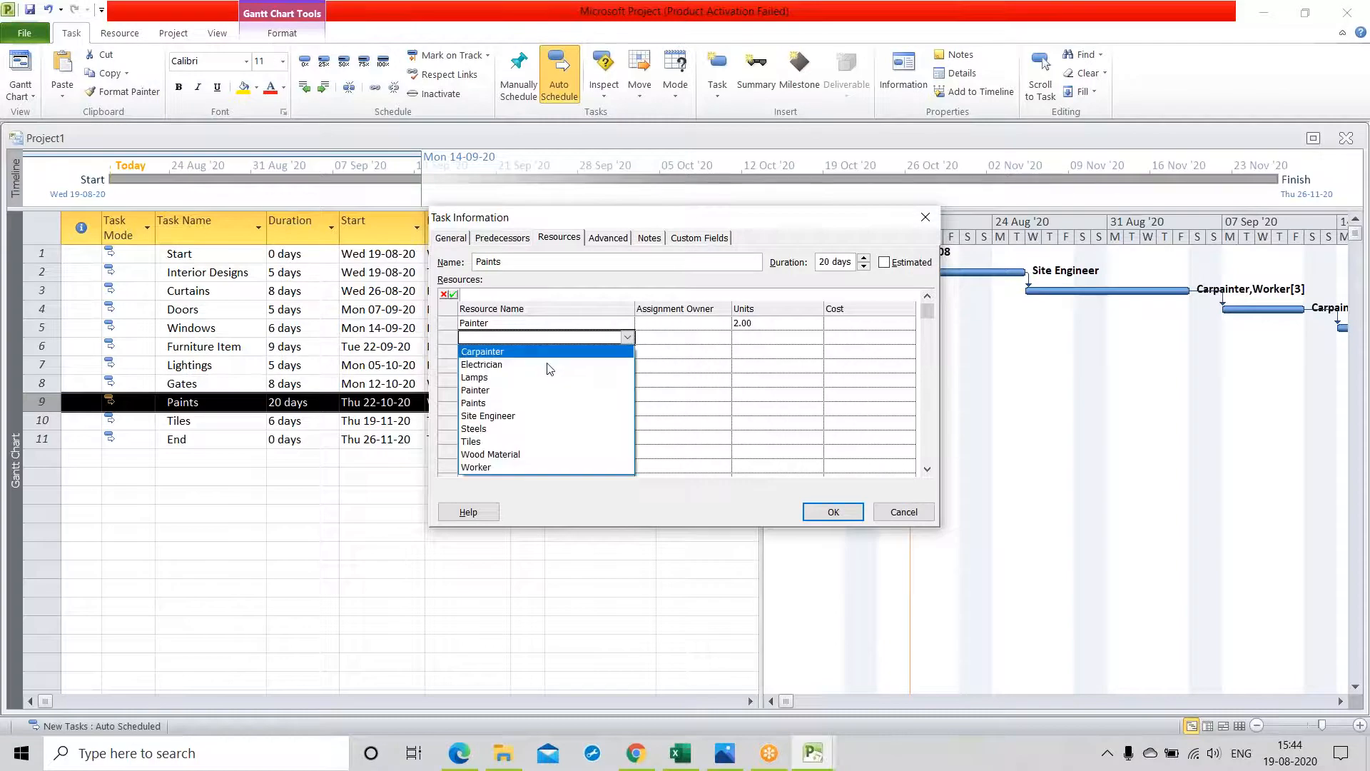
left_click(487, 467)
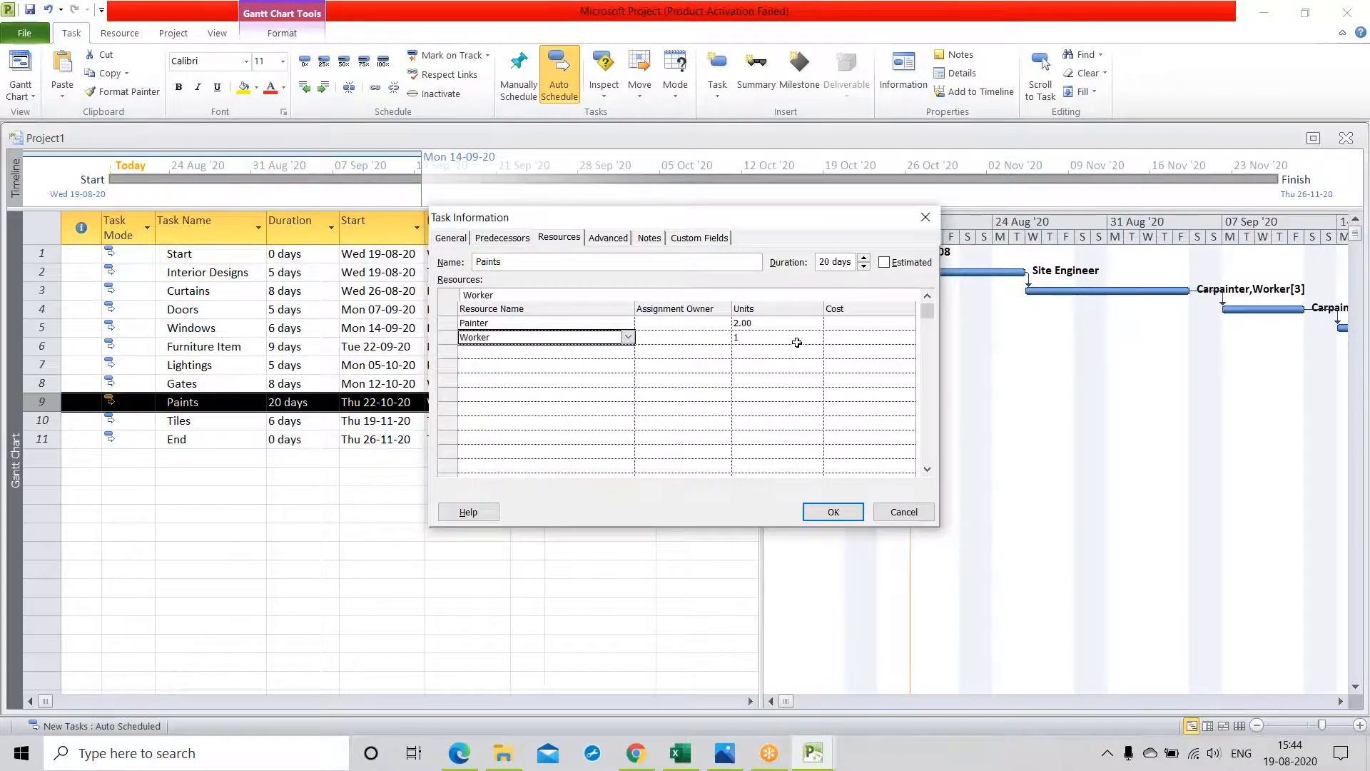
left_click(795, 340)
left_click(815, 336)
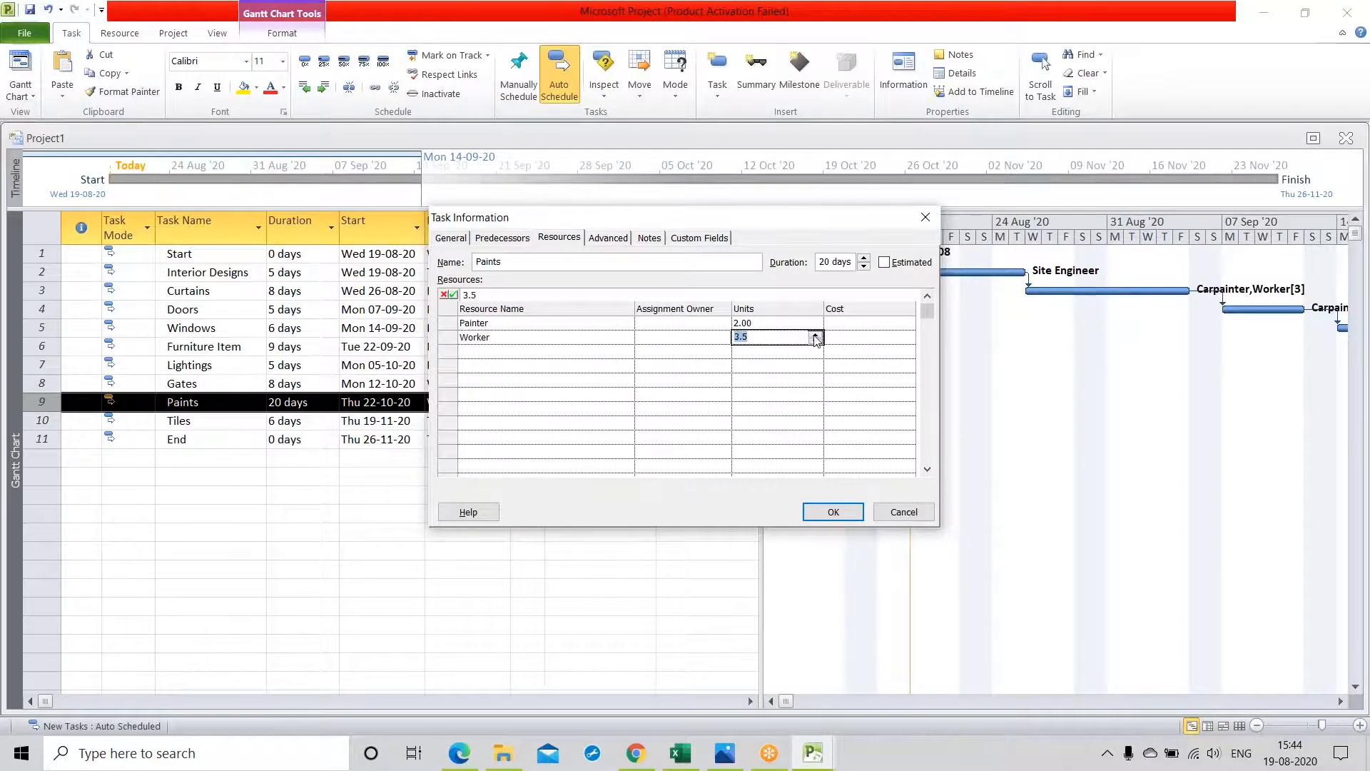
left_click(815, 335)
left_click(815, 335)
left_click(815, 335)
left_click(815, 335)
left_click(815, 336)
left_click(815, 335)
left_click(815, 336)
left_click(679, 379)
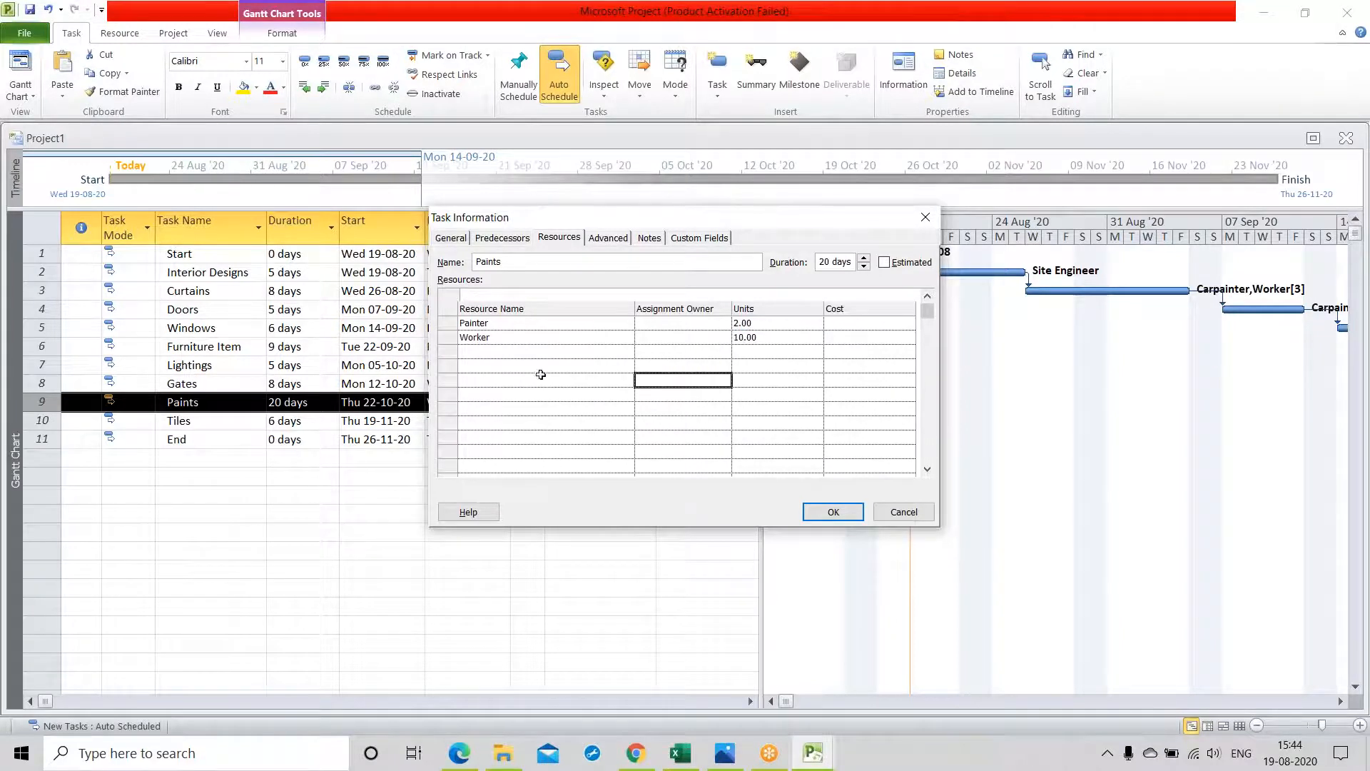
Add the Paints material with 50 Liters to the Paints task's resources and apply the assignments
left_click(512, 352)
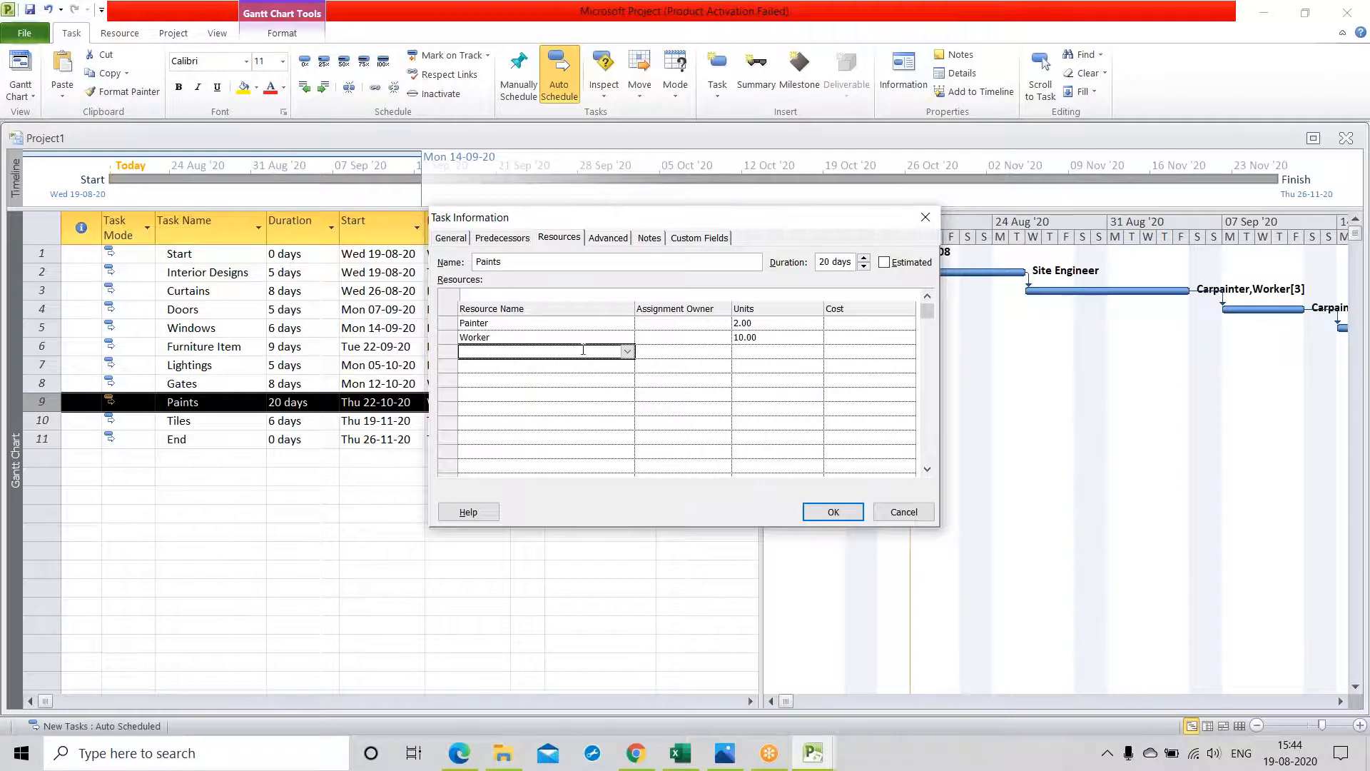
left_click(626, 353)
left_click(528, 420)
left_click(769, 352)
type("5")
left_click(770, 394)
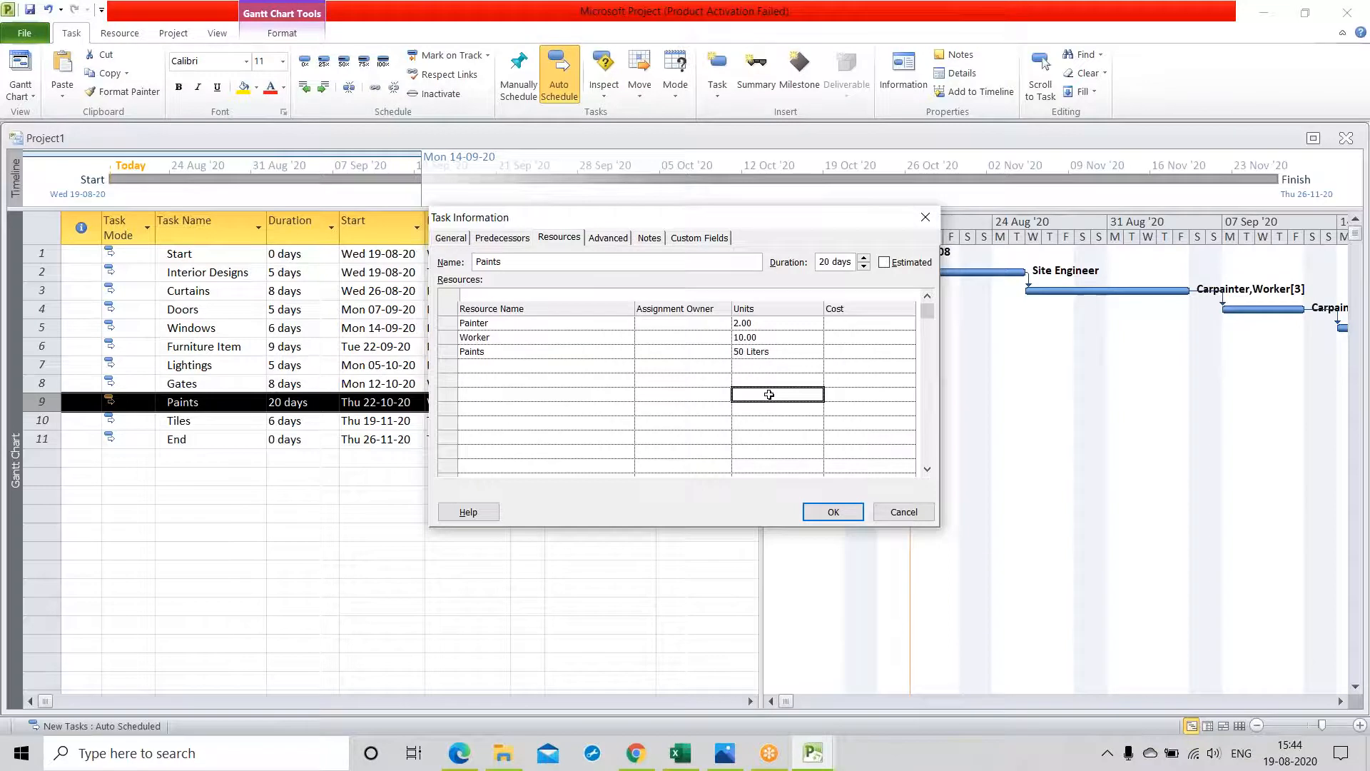
left_click(834, 512)
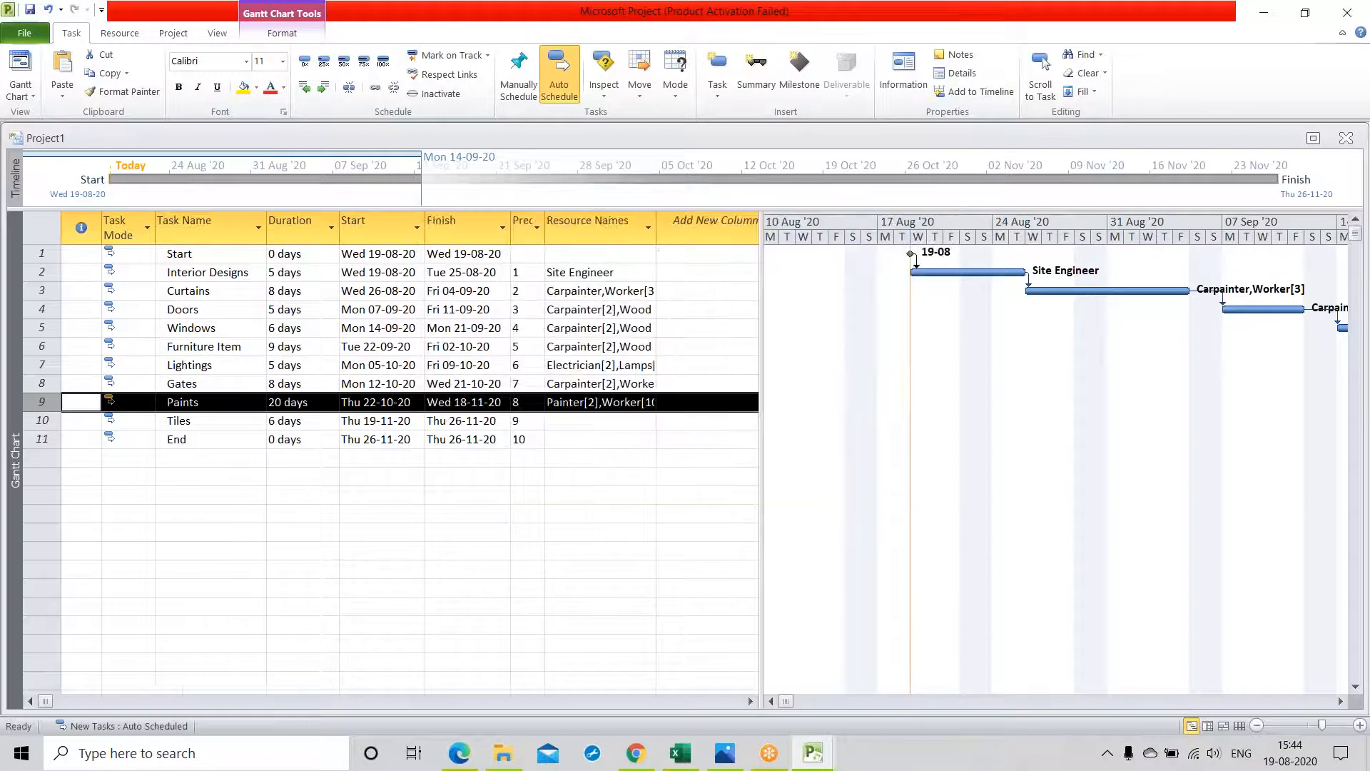
Assign 7 units of Worker to the Tiles task in its task information
double_click(42, 421)
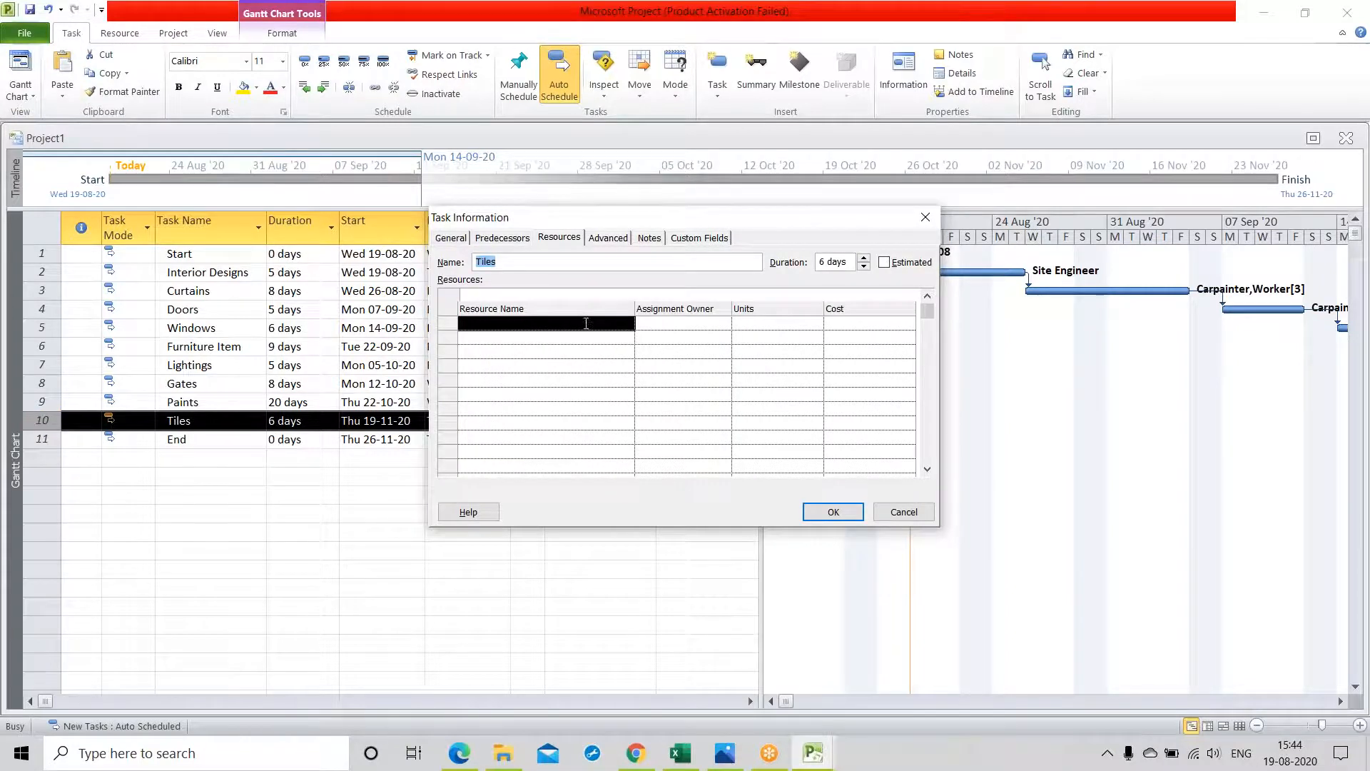
left_click(584, 323)
left_click(628, 323)
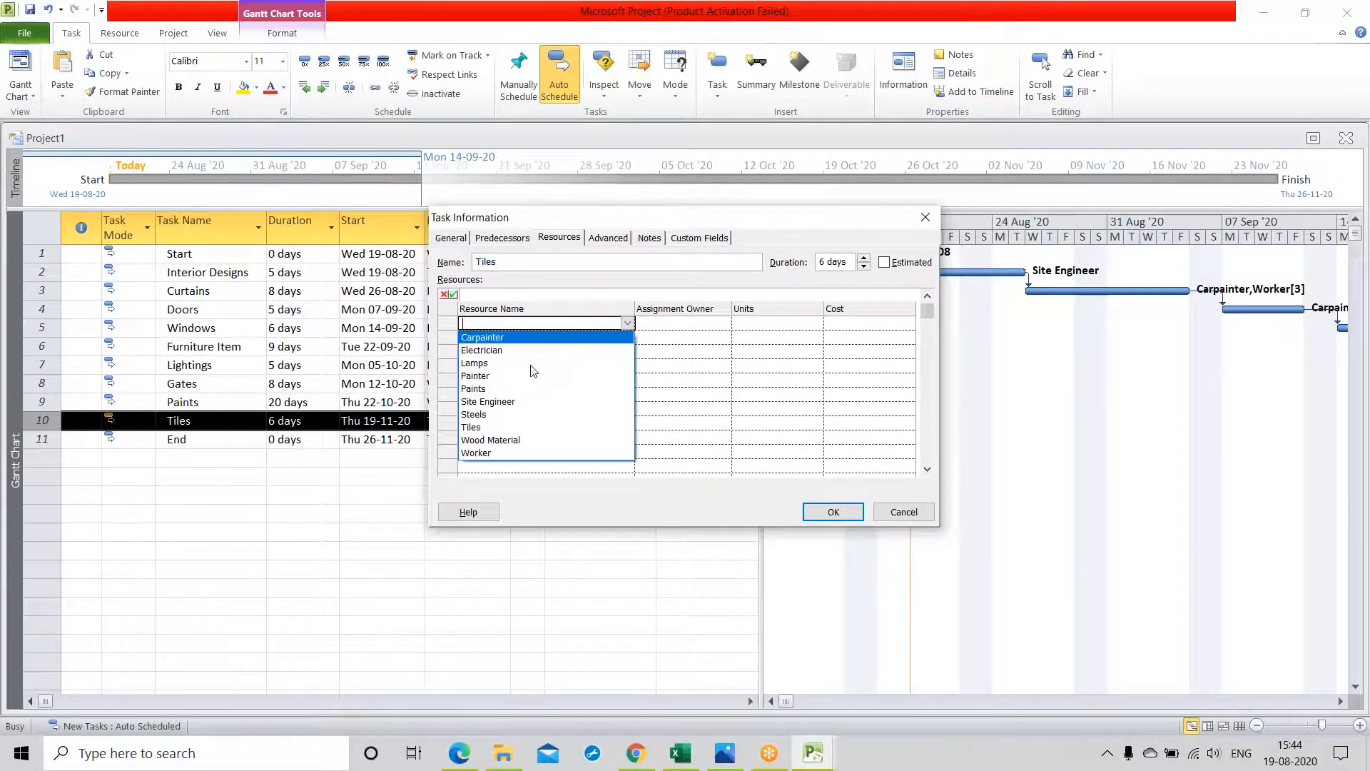
left_click(479, 452)
left_click(762, 323)
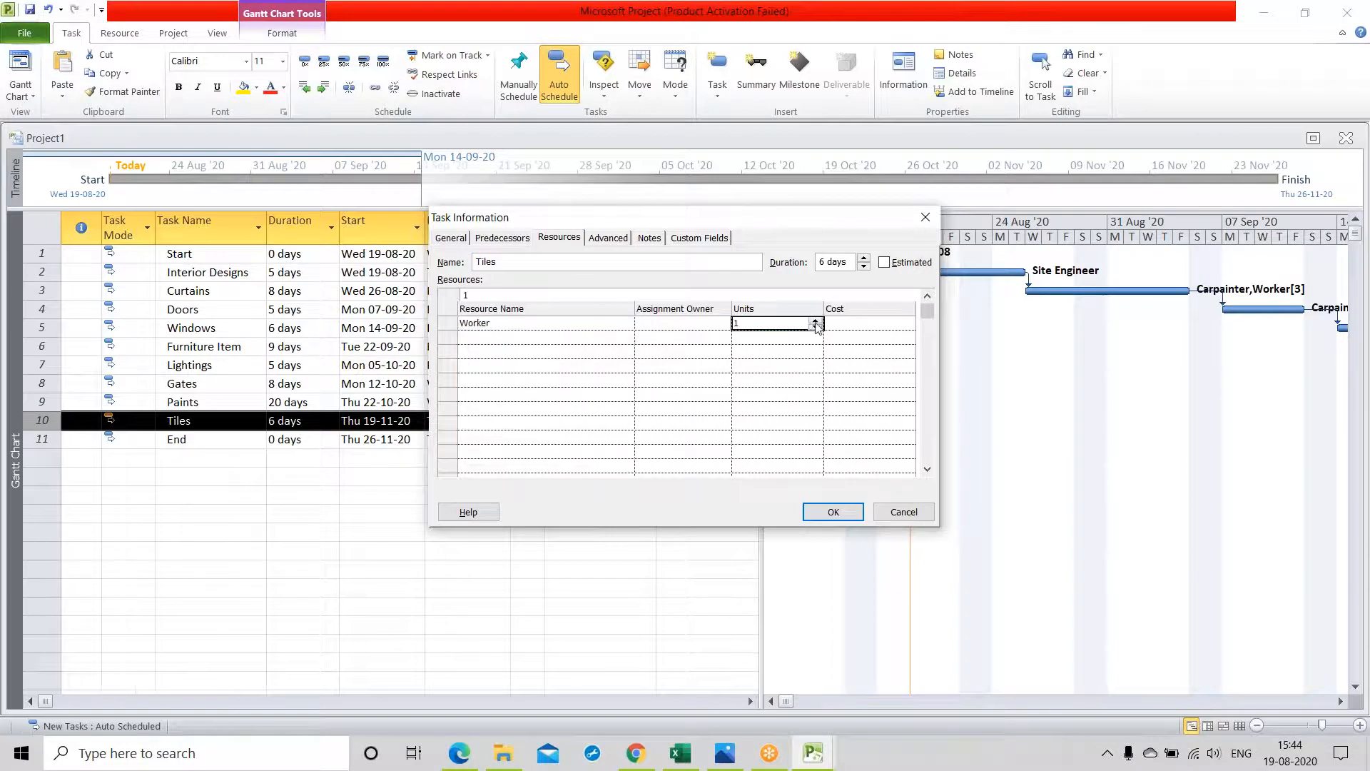
left_click(816, 320)
left_click(816, 321)
left_click(815, 321)
left_click(816, 320)
left_click(816, 320)
Add the Tiles material with 150 Box to the Tiles task's resources and apply the assignments
left_click(490, 340)
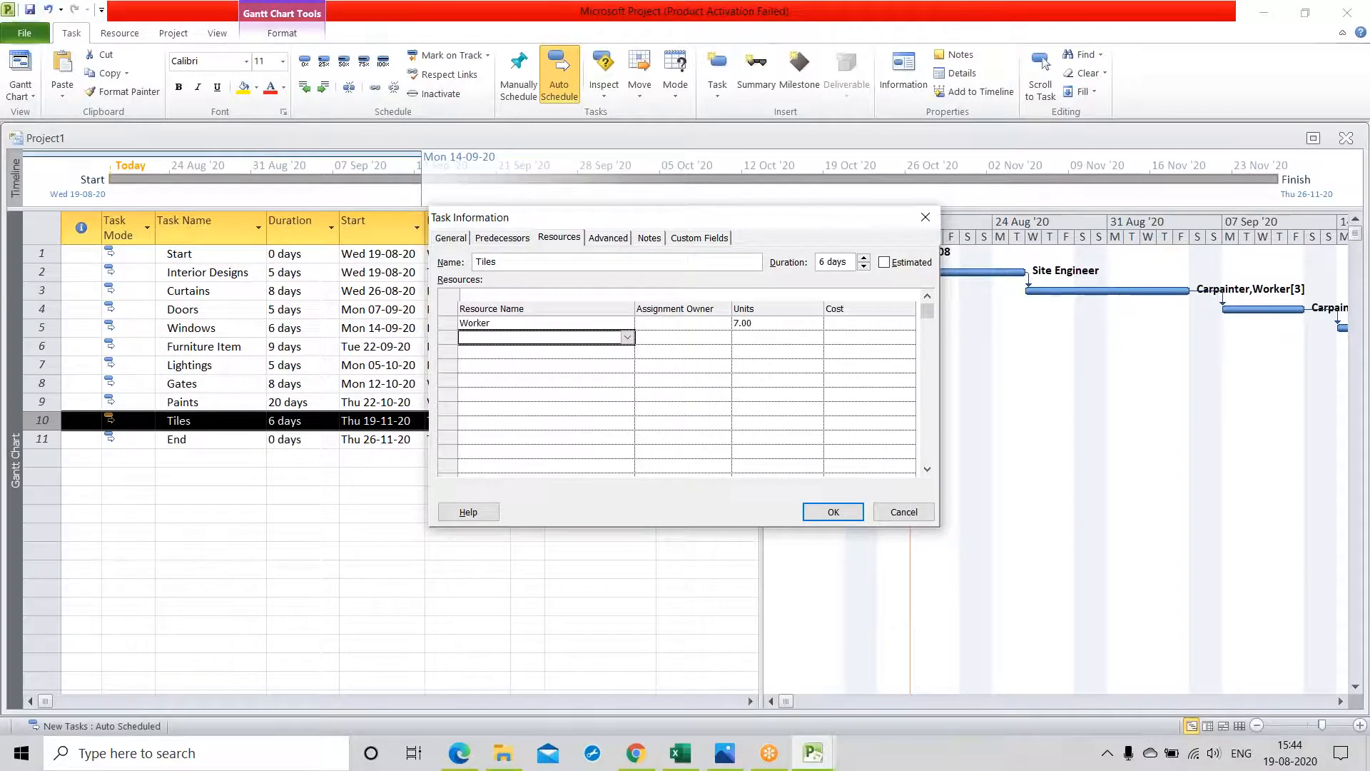
left_click(627, 337)
left_click(517, 447)
left_click(753, 338)
type("150 Box")
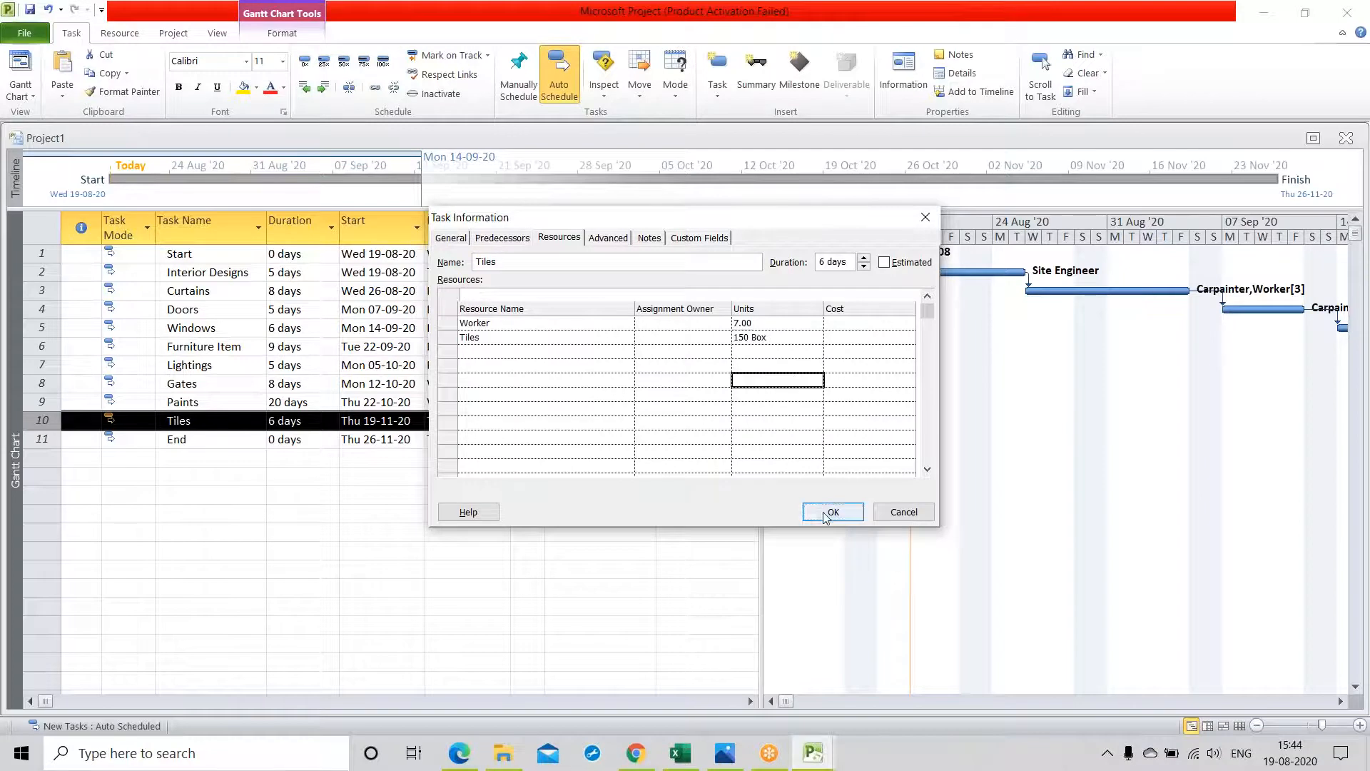
left_click(833, 512)
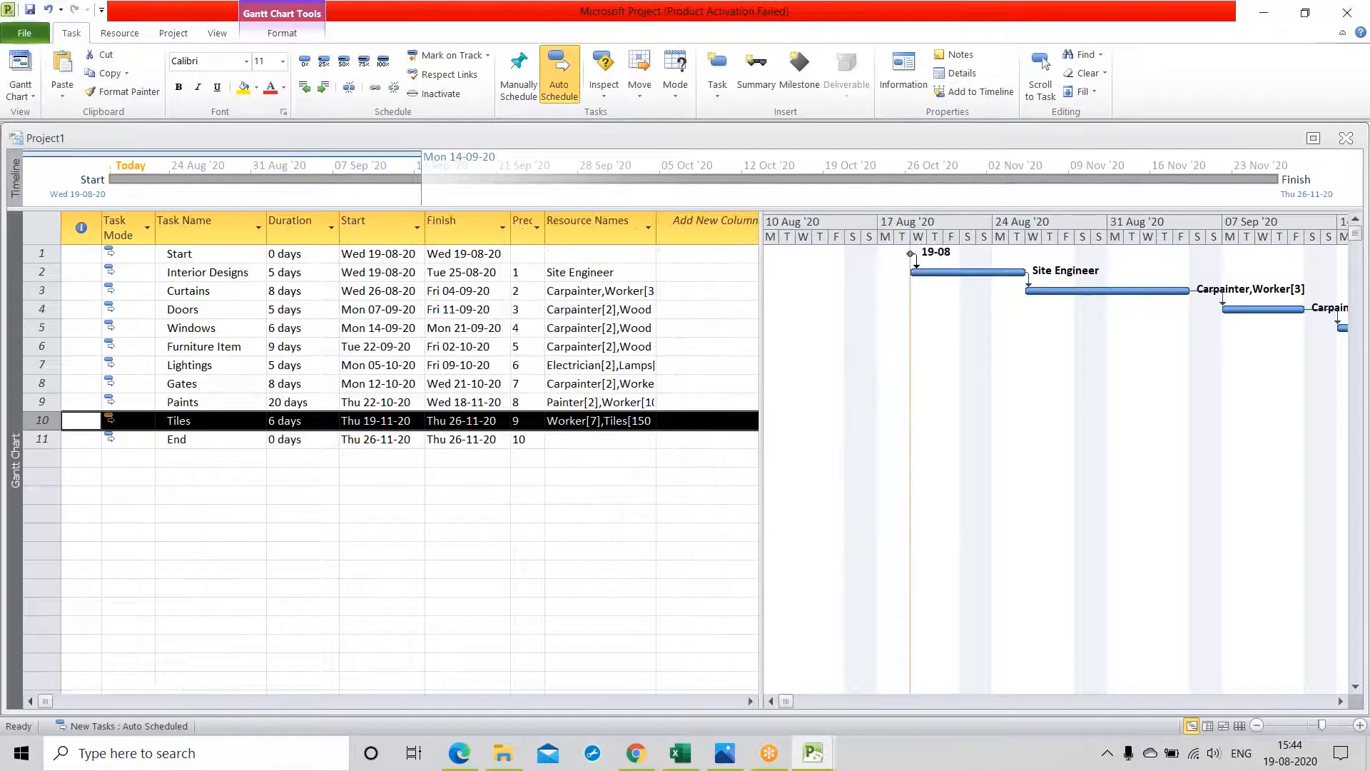
Deselect the Tiles row and widen the task table so the Add New Column field fits fully
left_click(554, 554)
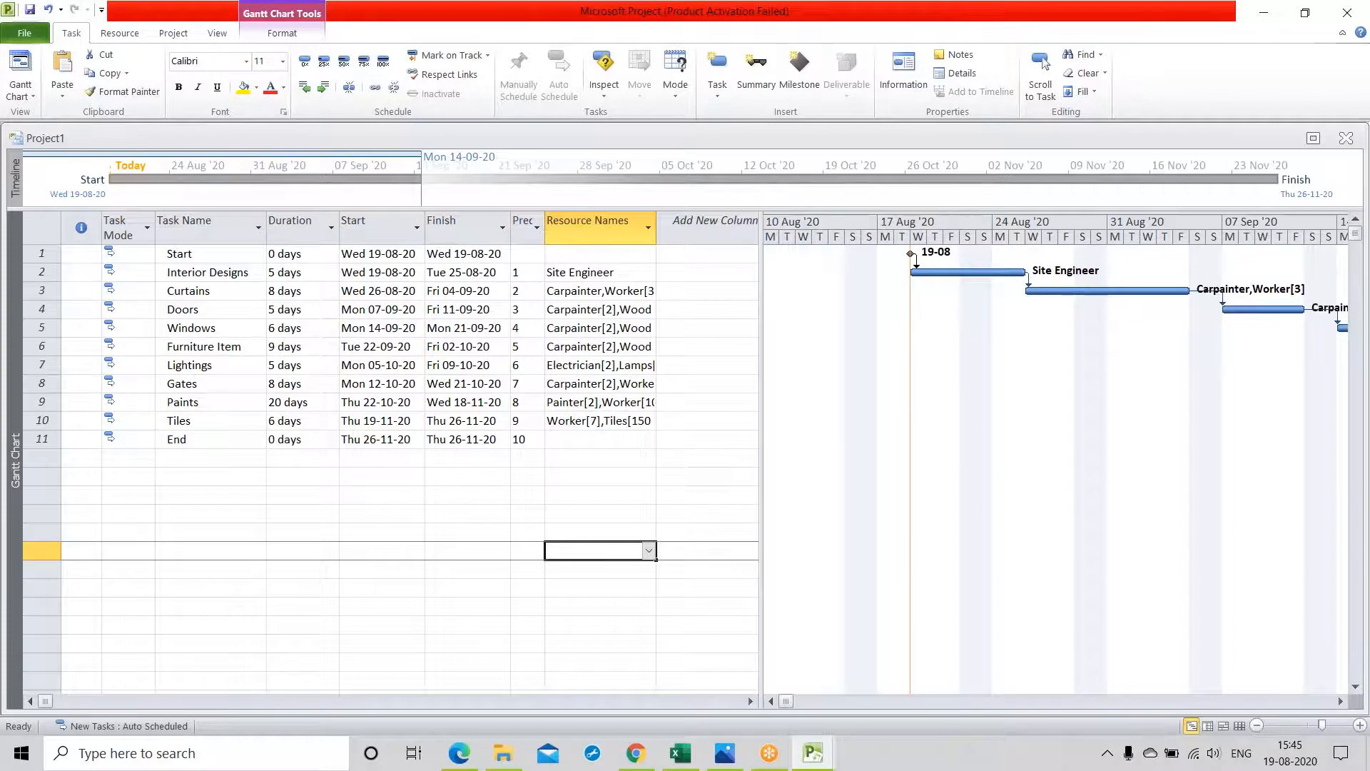
left_click(234, 473)
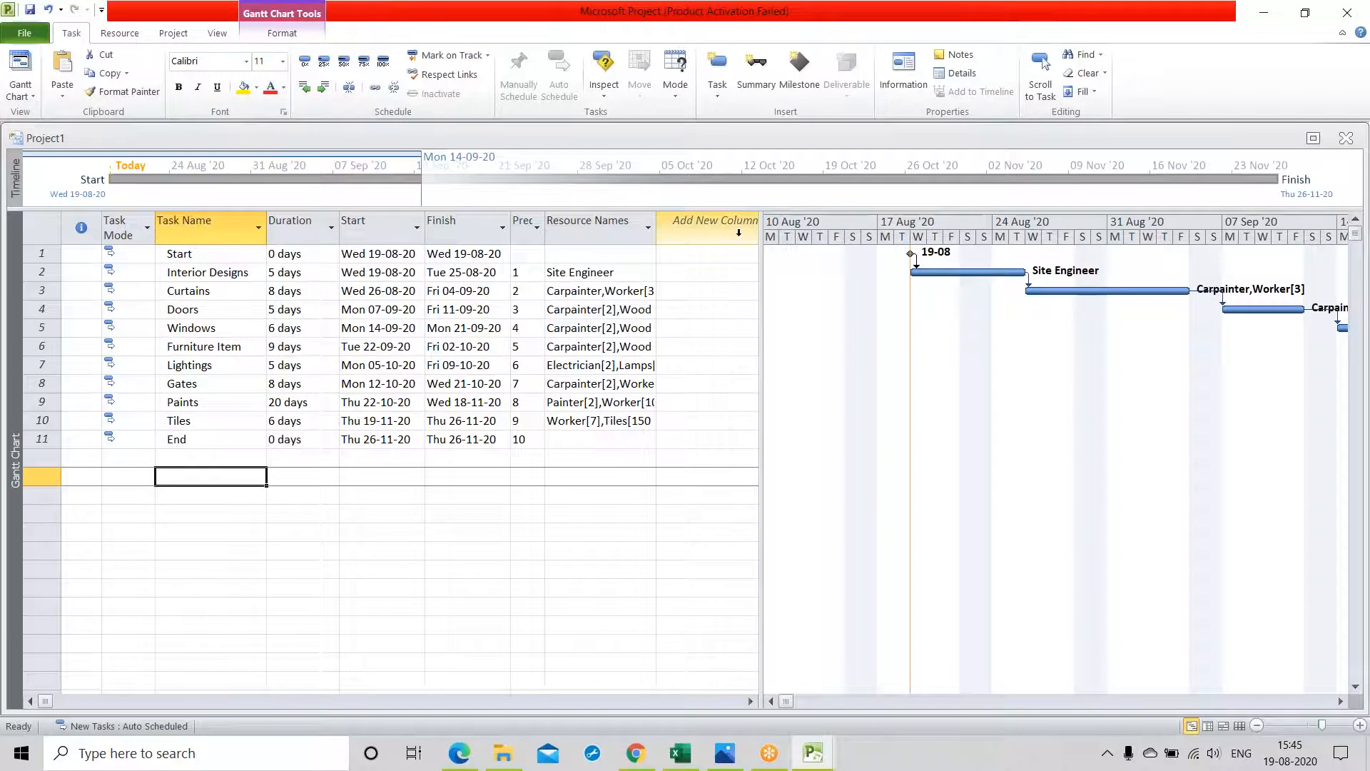
left_click_drag(761, 288, 819, 290)
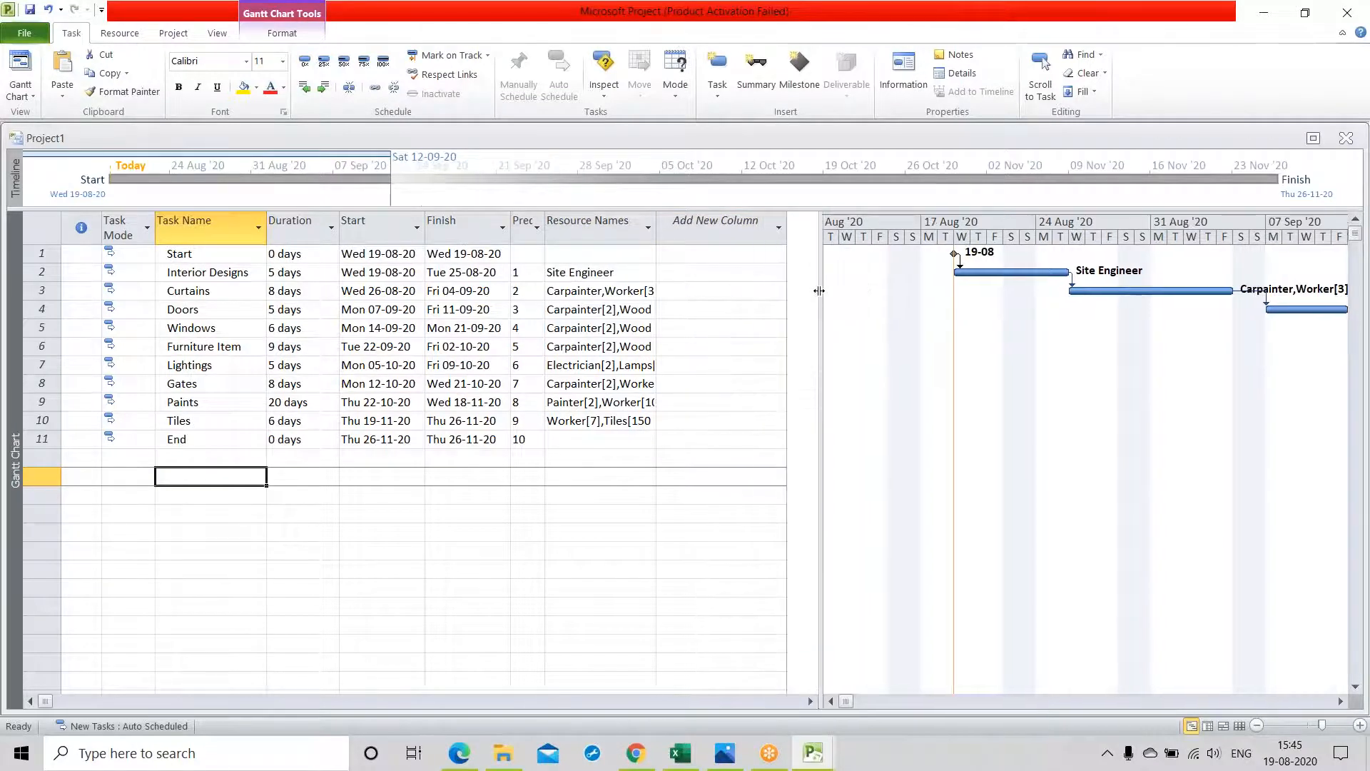
Indent the Interior Designs, Curtains and Doors tasks one level as subtasks of Start
left_click(42, 272)
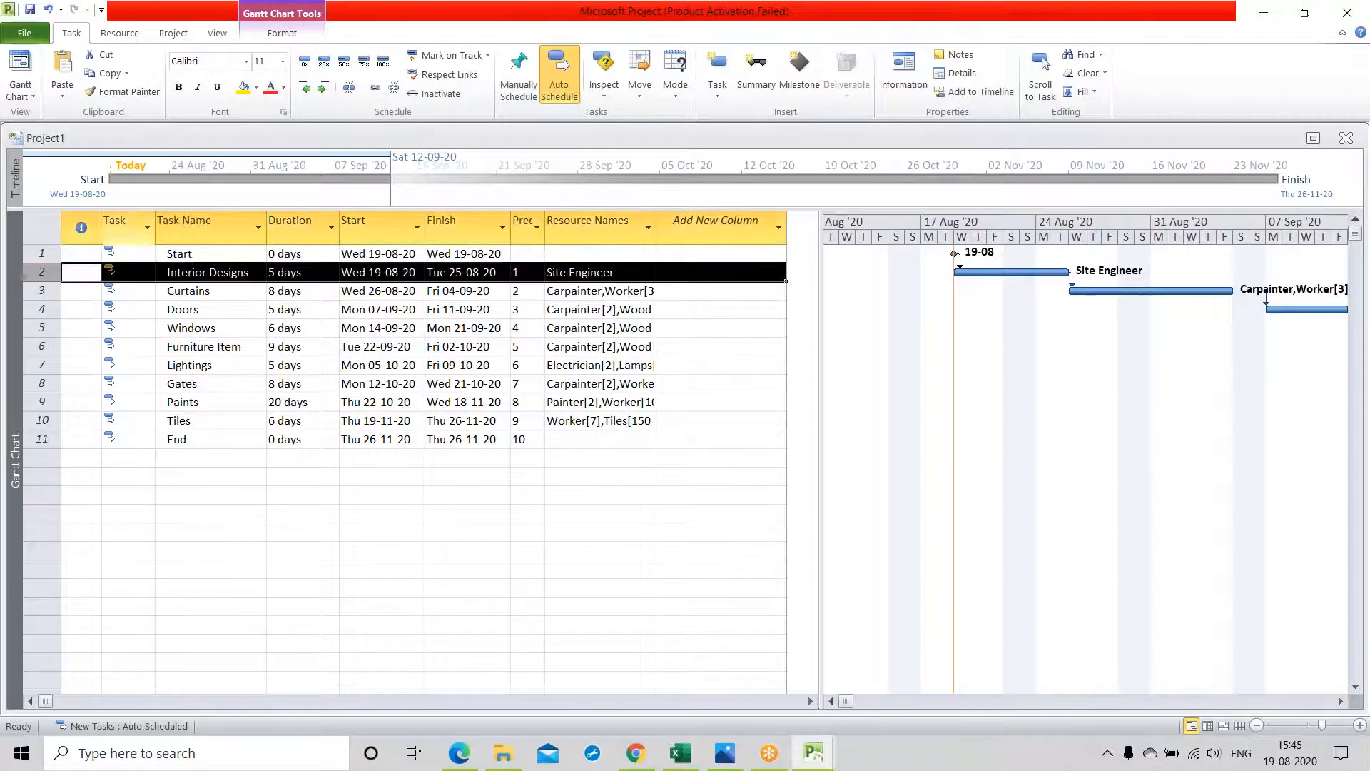
left_click(323, 89)
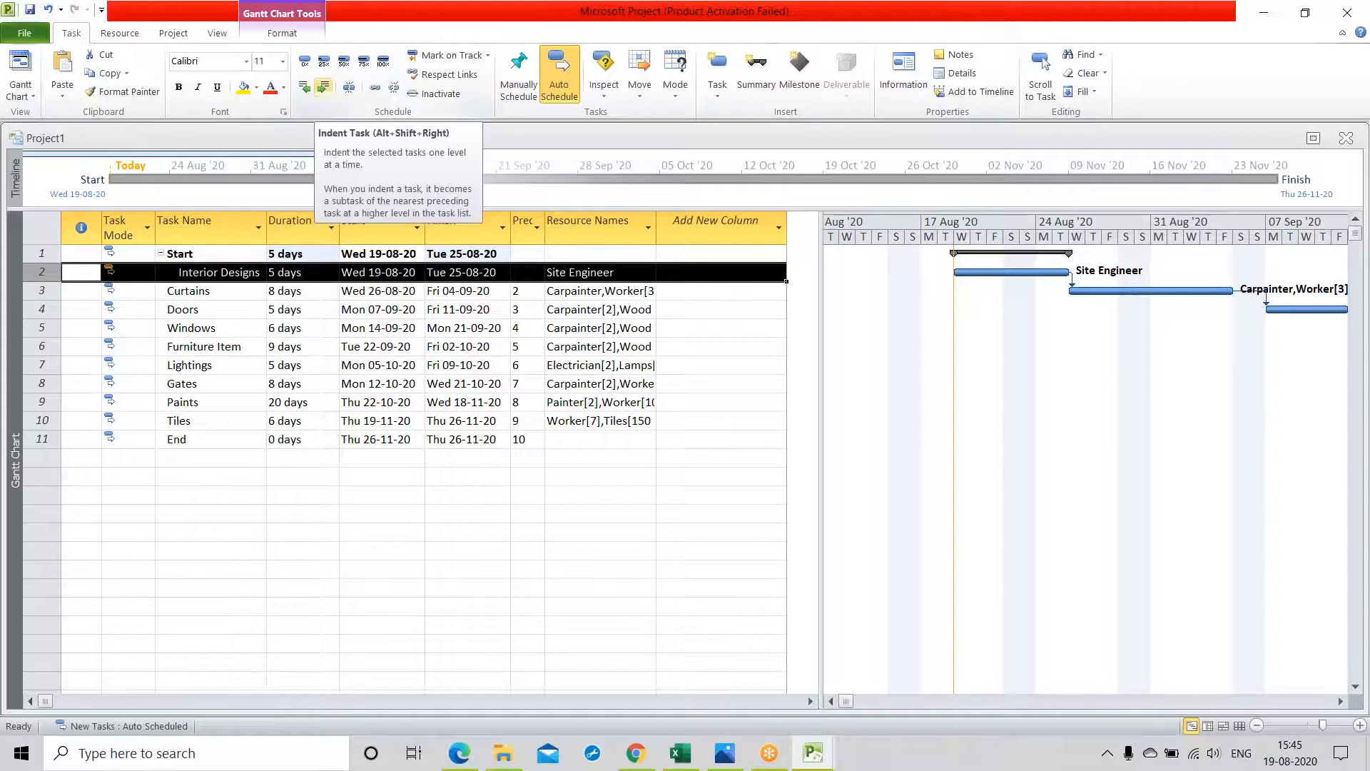
left_click(44, 290)
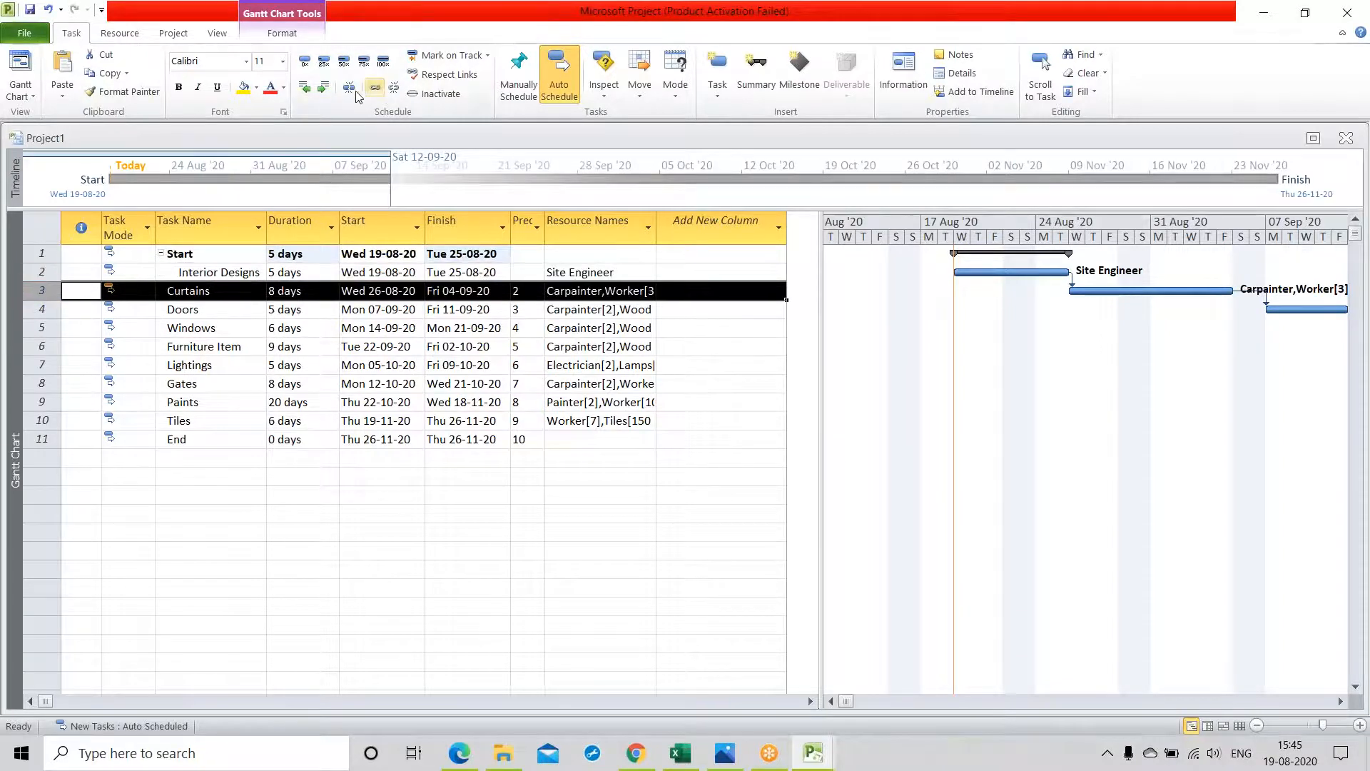
left_click(320, 89)
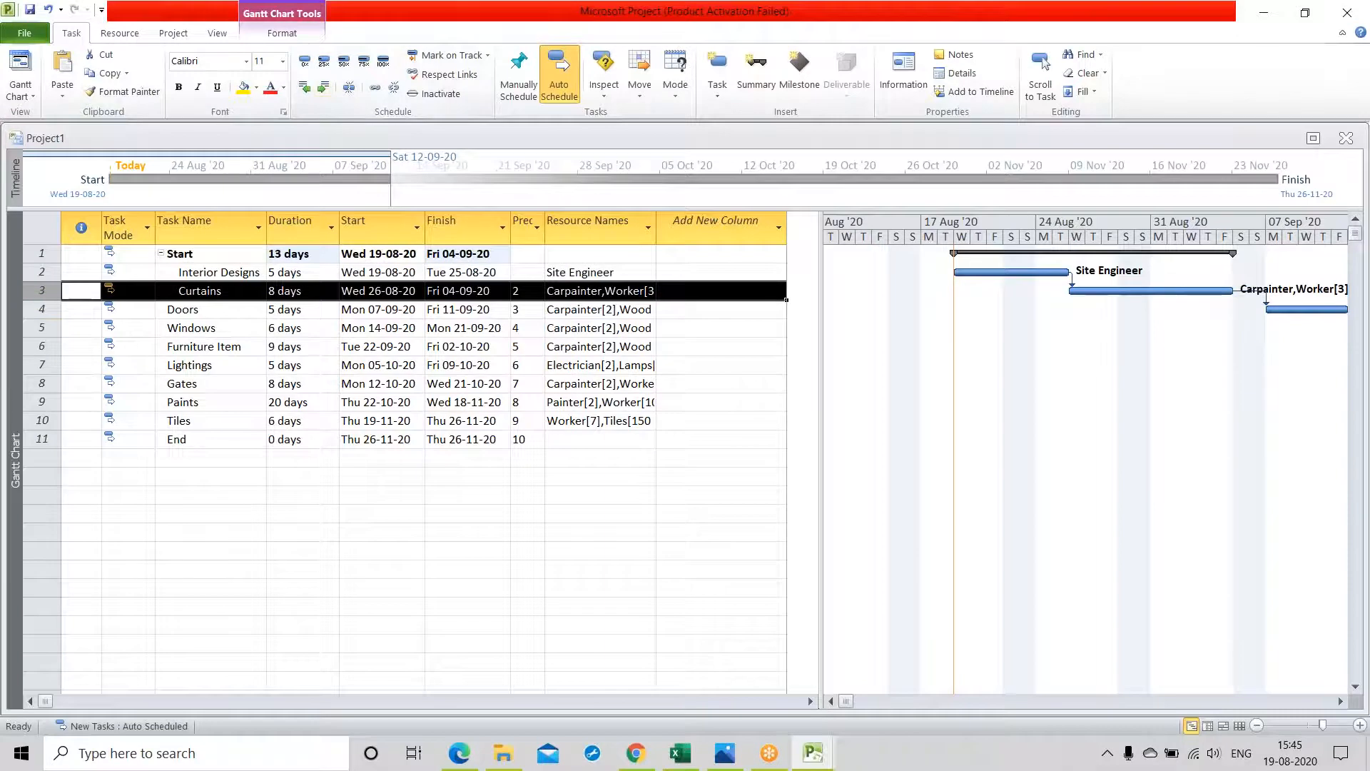
left_click(41, 308)
left_click(321, 88)
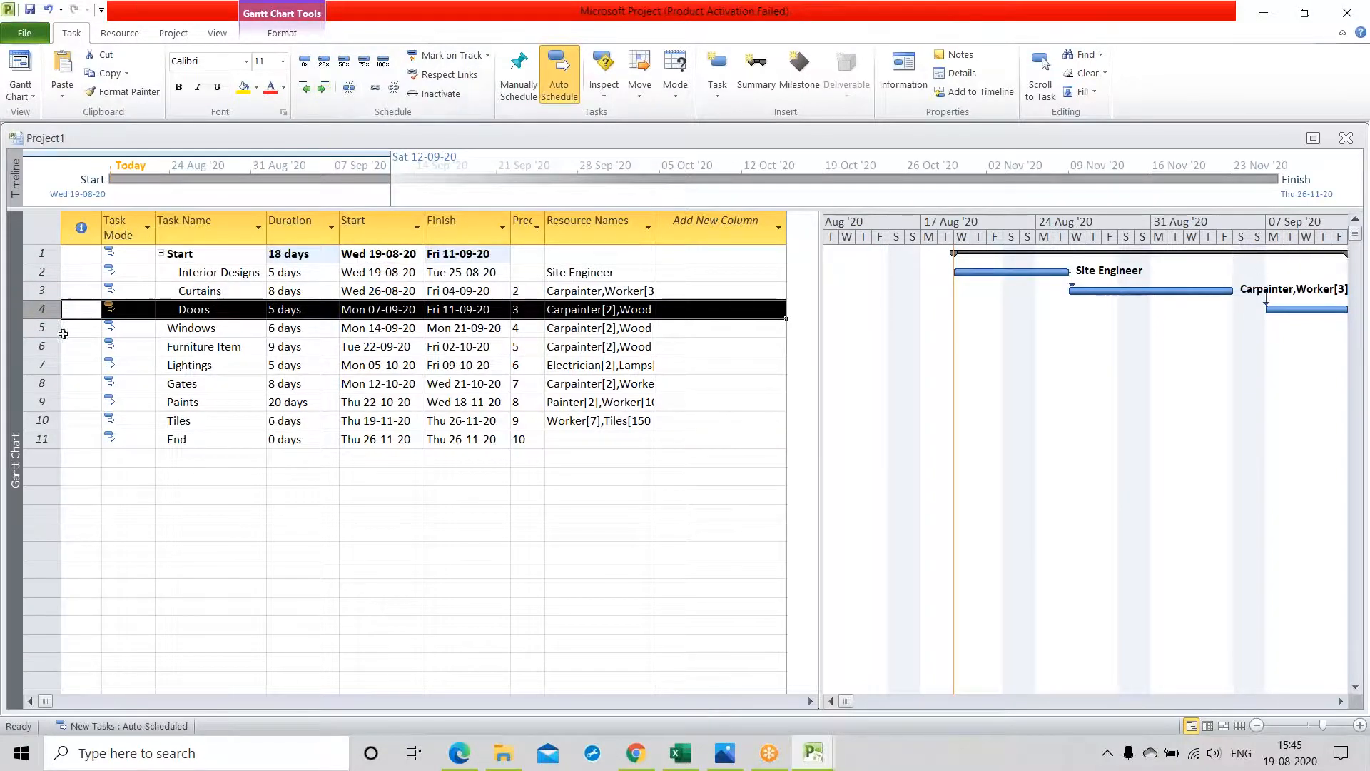
Indent the Windows, Furniture Item and Lightings tasks one level as subtasks of Start
left_click(83, 333)
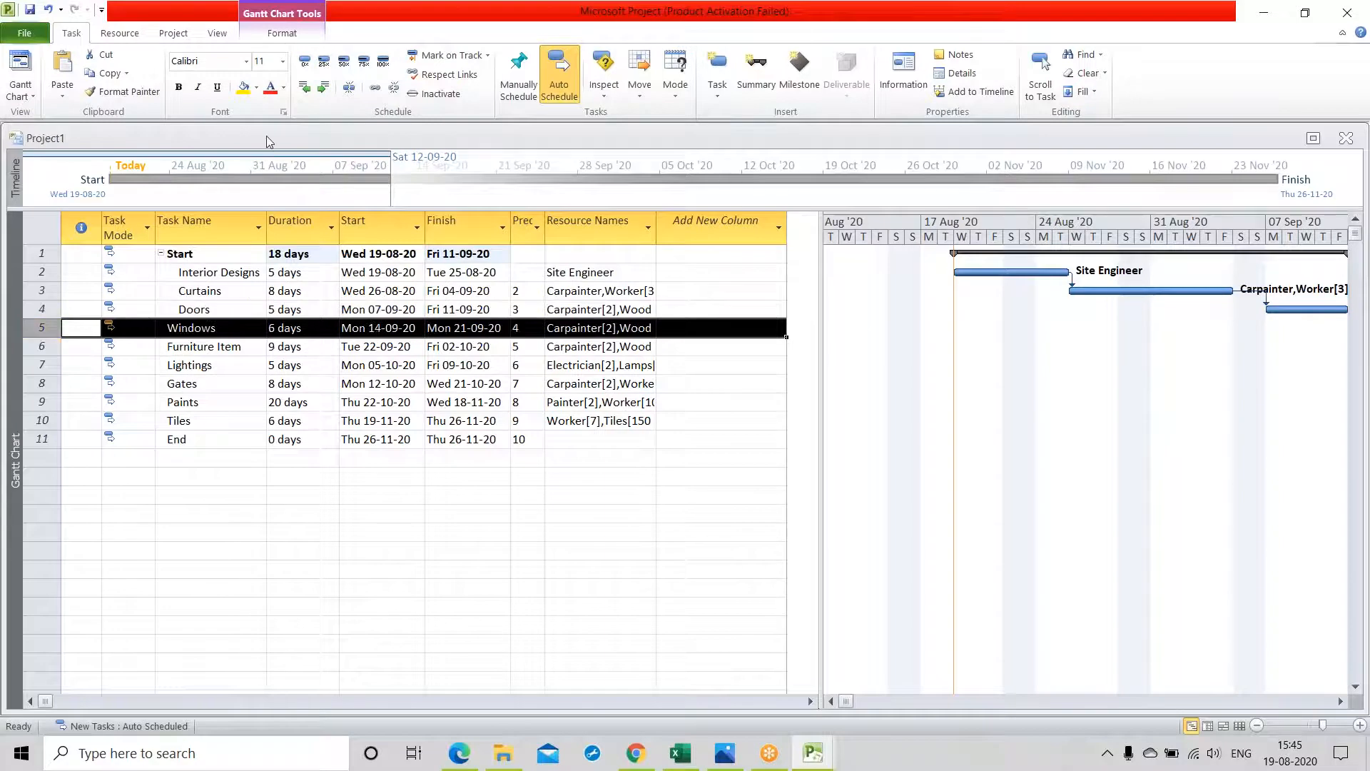
left_click(322, 88)
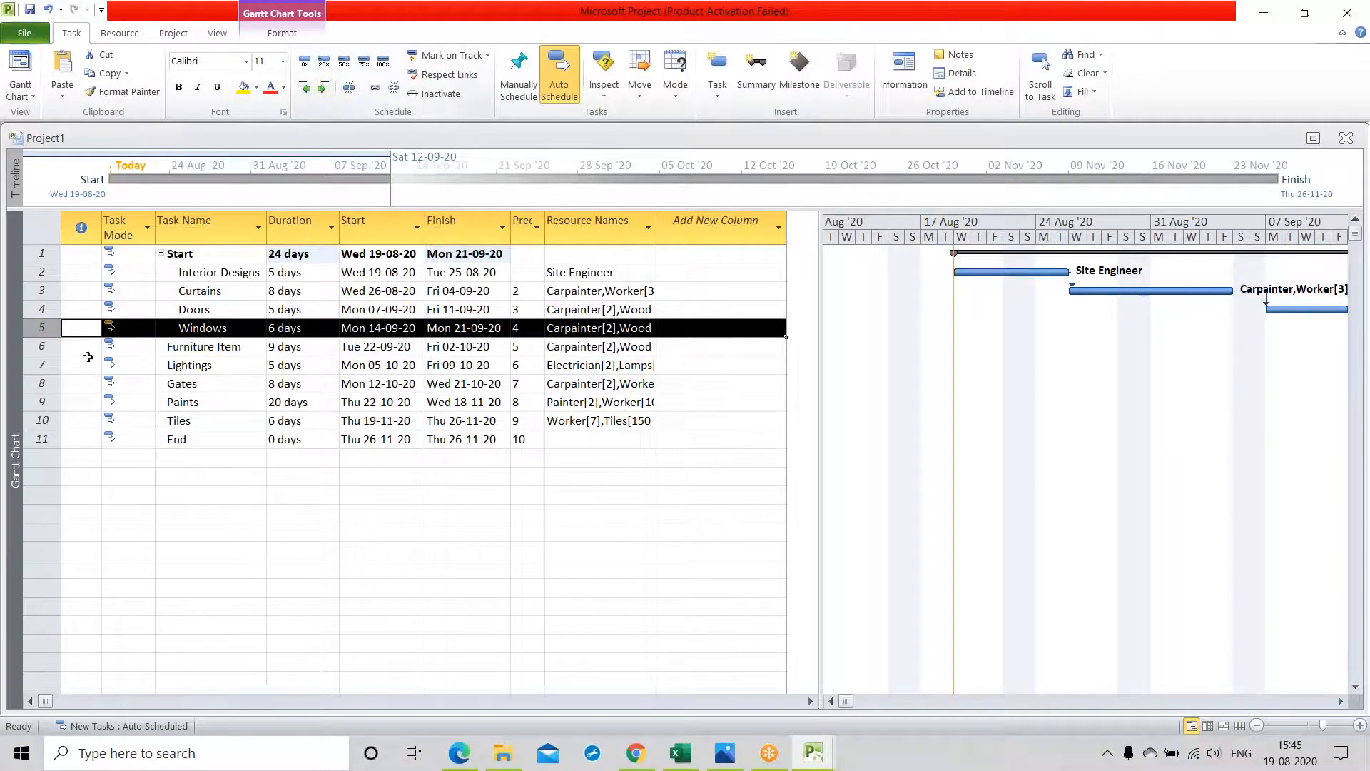
key("Down")
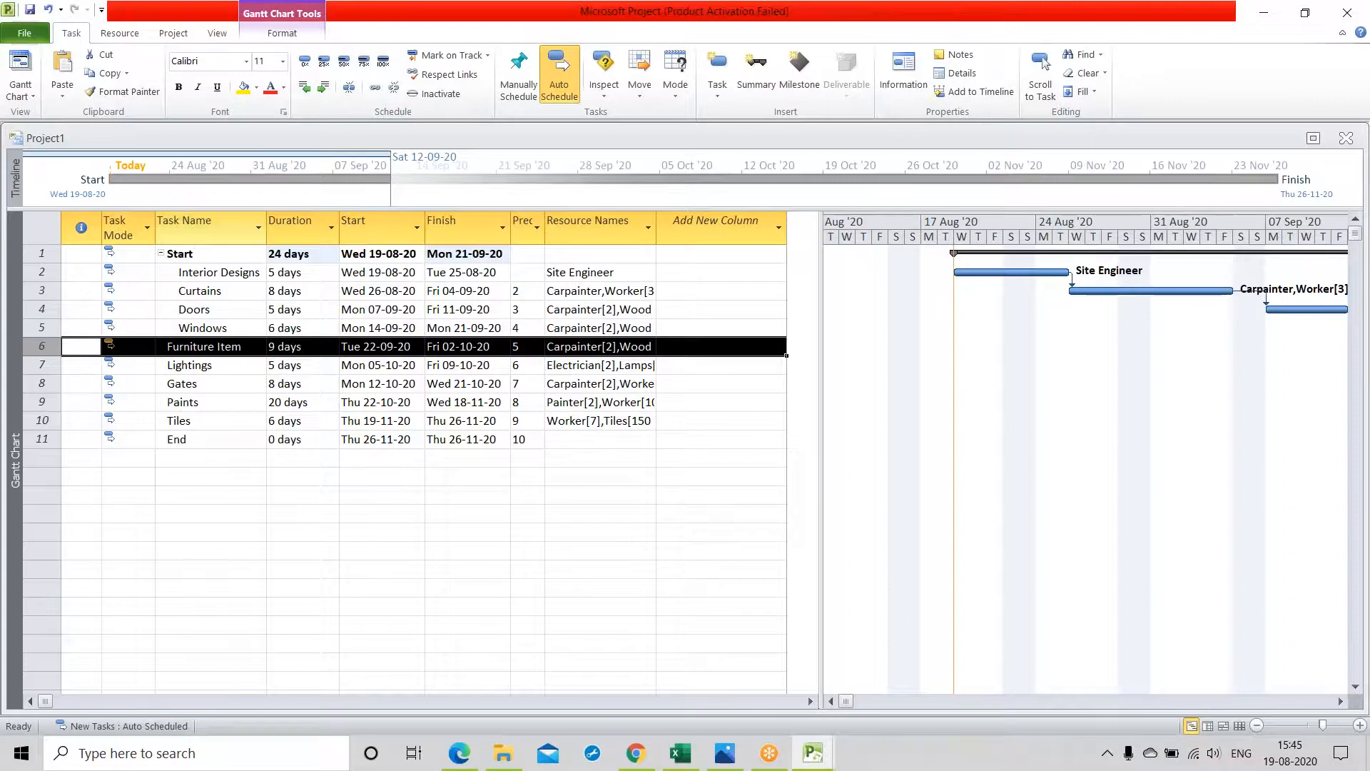
left_click(324, 88)
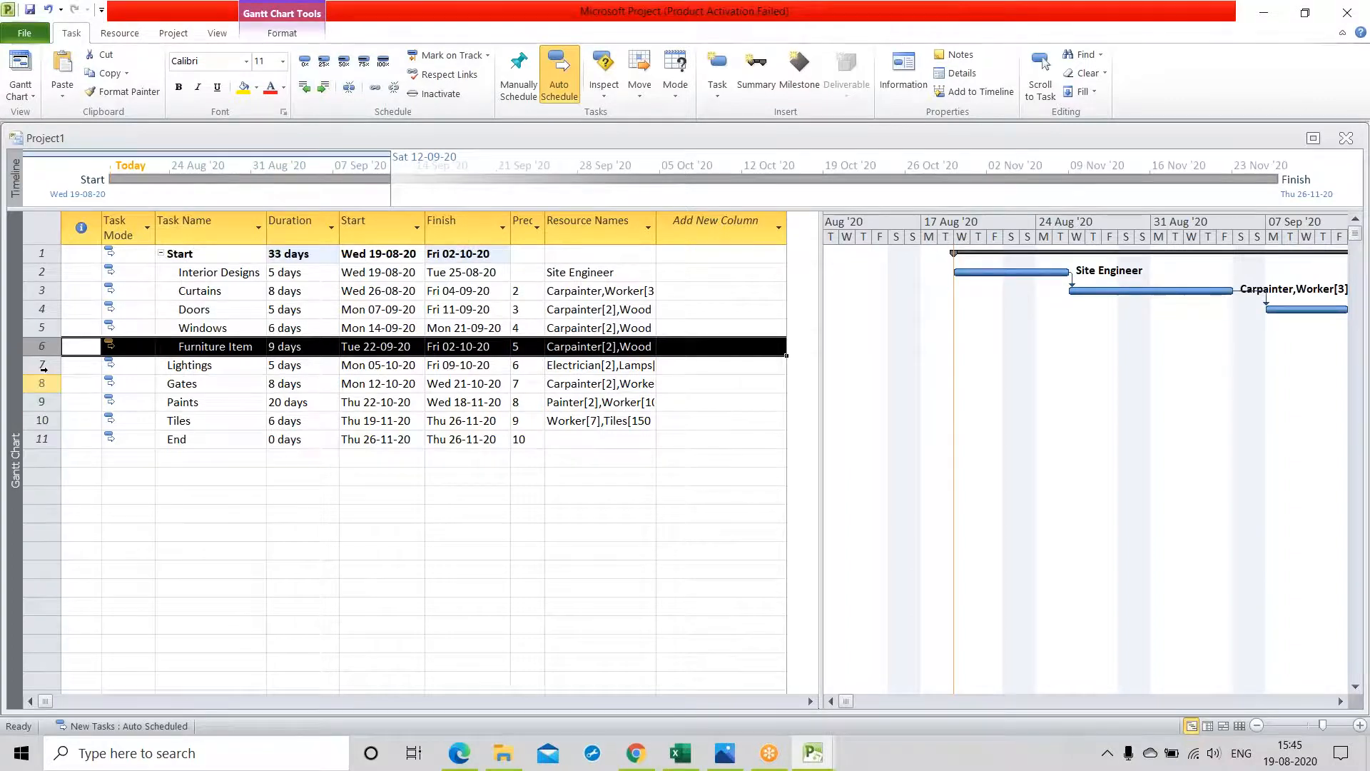
key("Down")
left_click(322, 88)
Indent the Gates, Paints, Tiles and End tasks one level as subtasks of Start
left_click(41, 383)
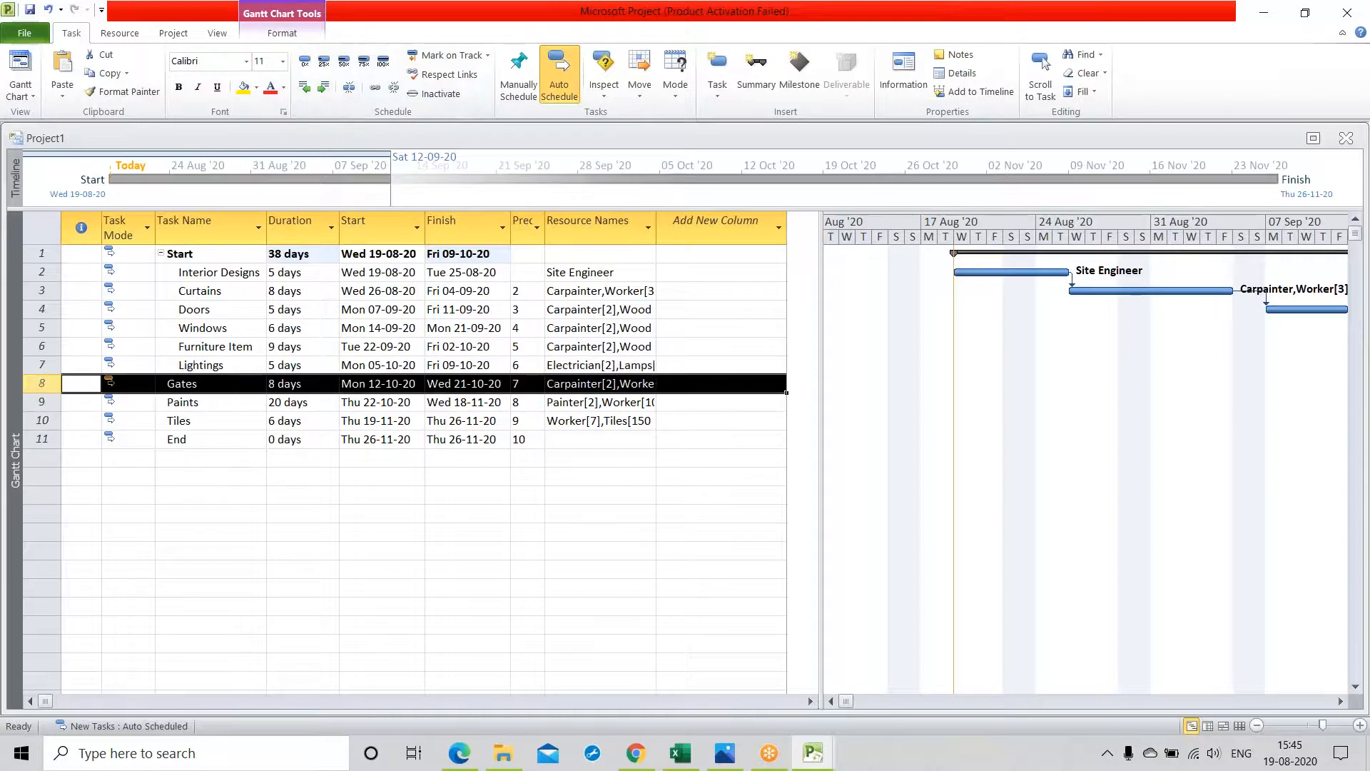
left_click(323, 88)
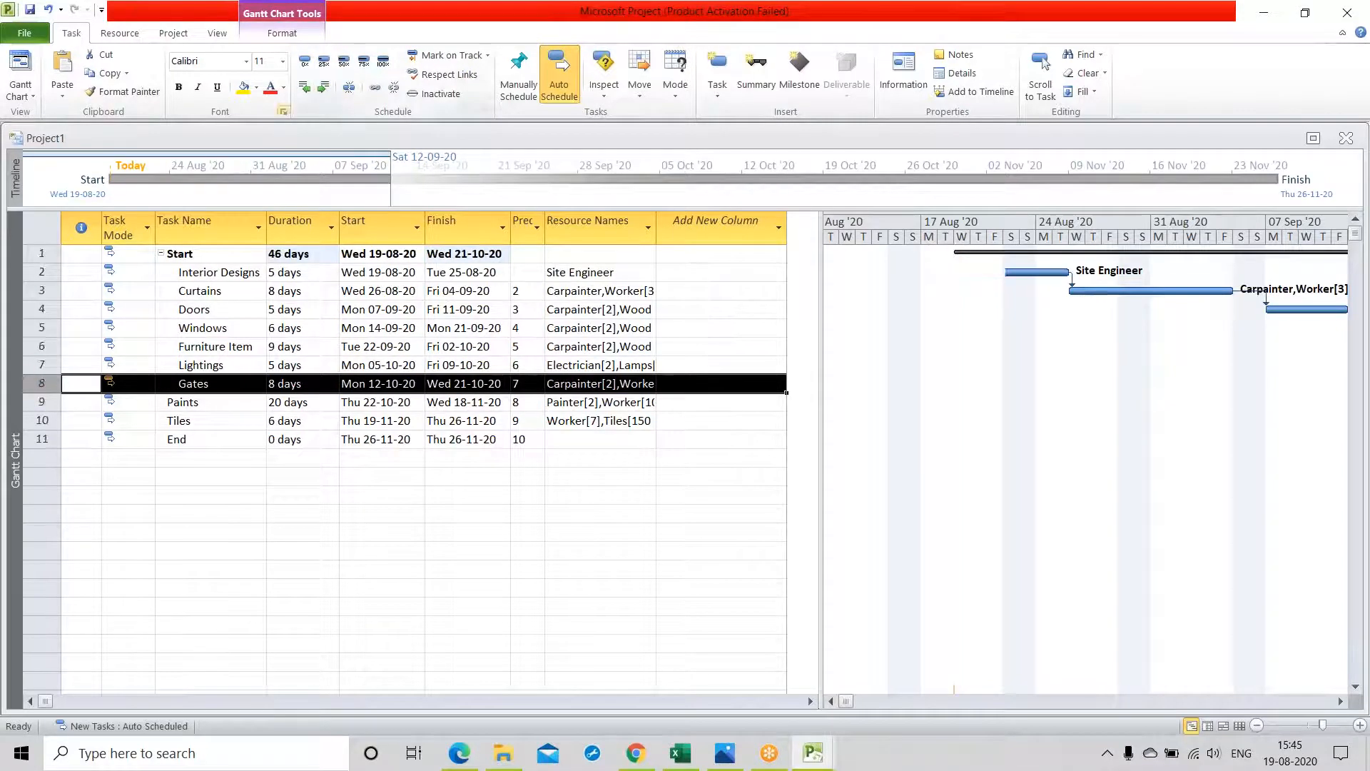
left_click(41, 402)
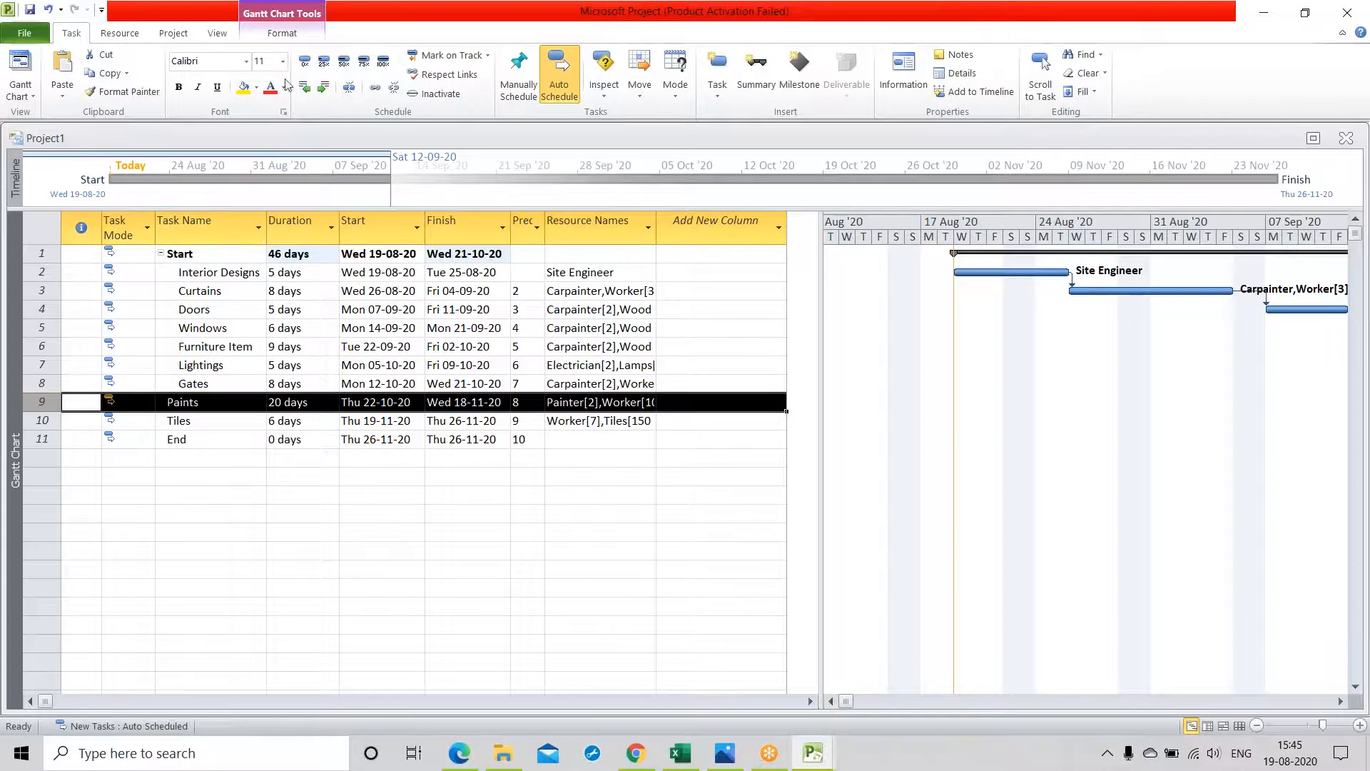
left_click(323, 88)
left_click(40, 420)
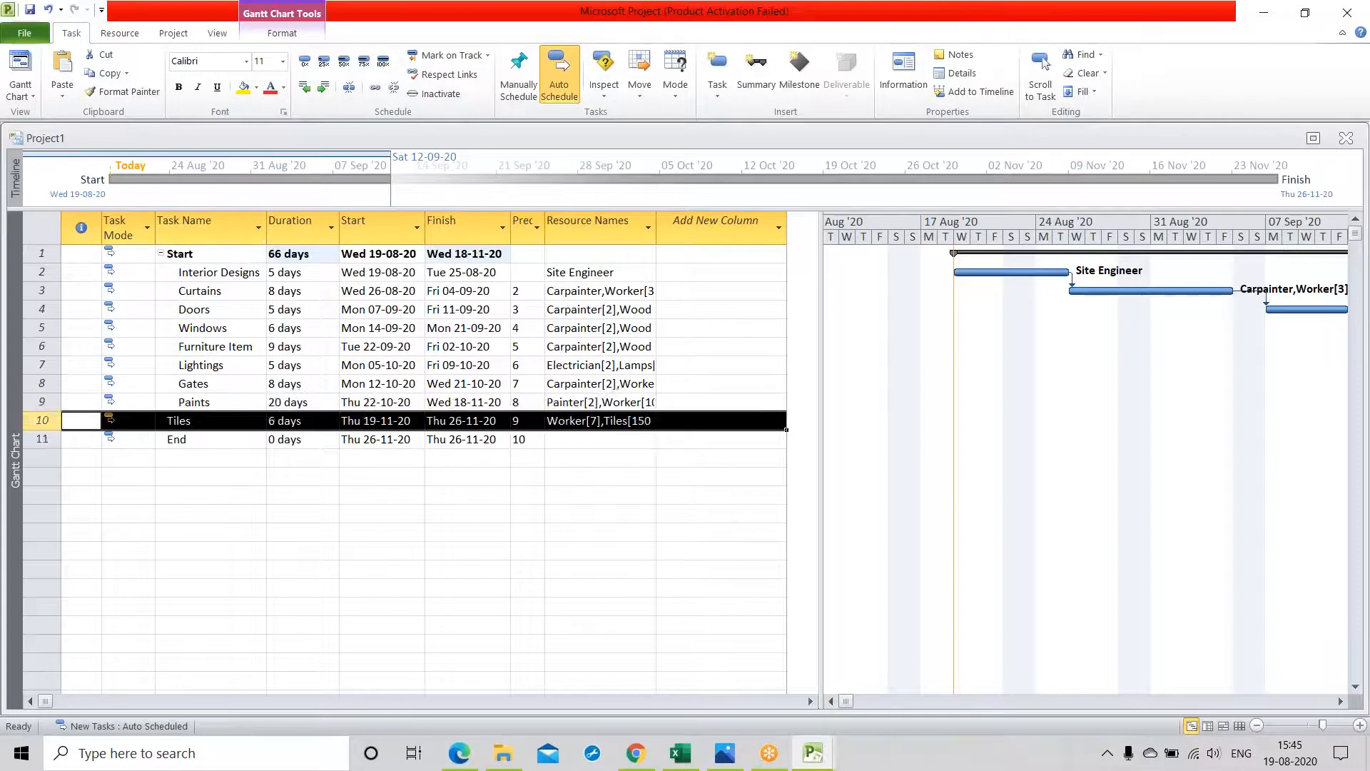
left_click(322, 88)
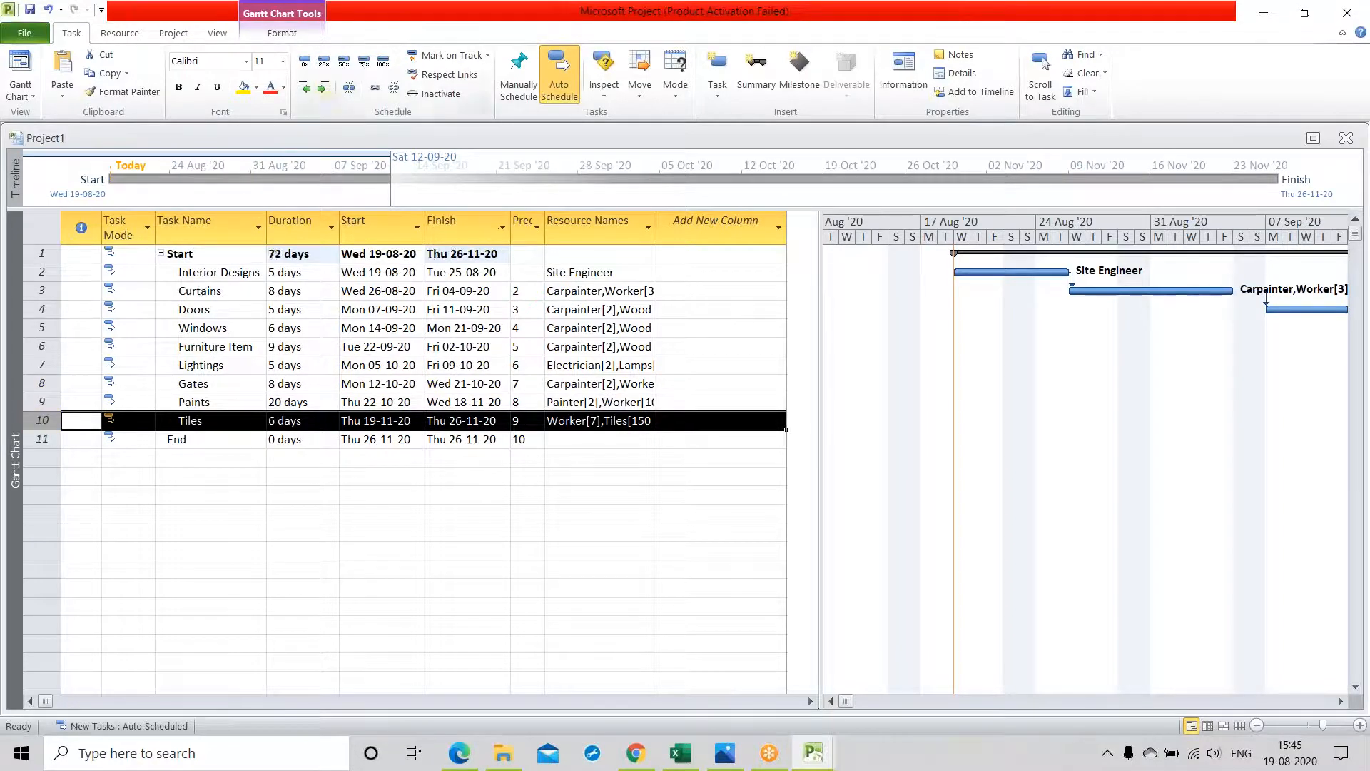
left_click(41, 439)
left_click(322, 88)
left_click(327, 604)
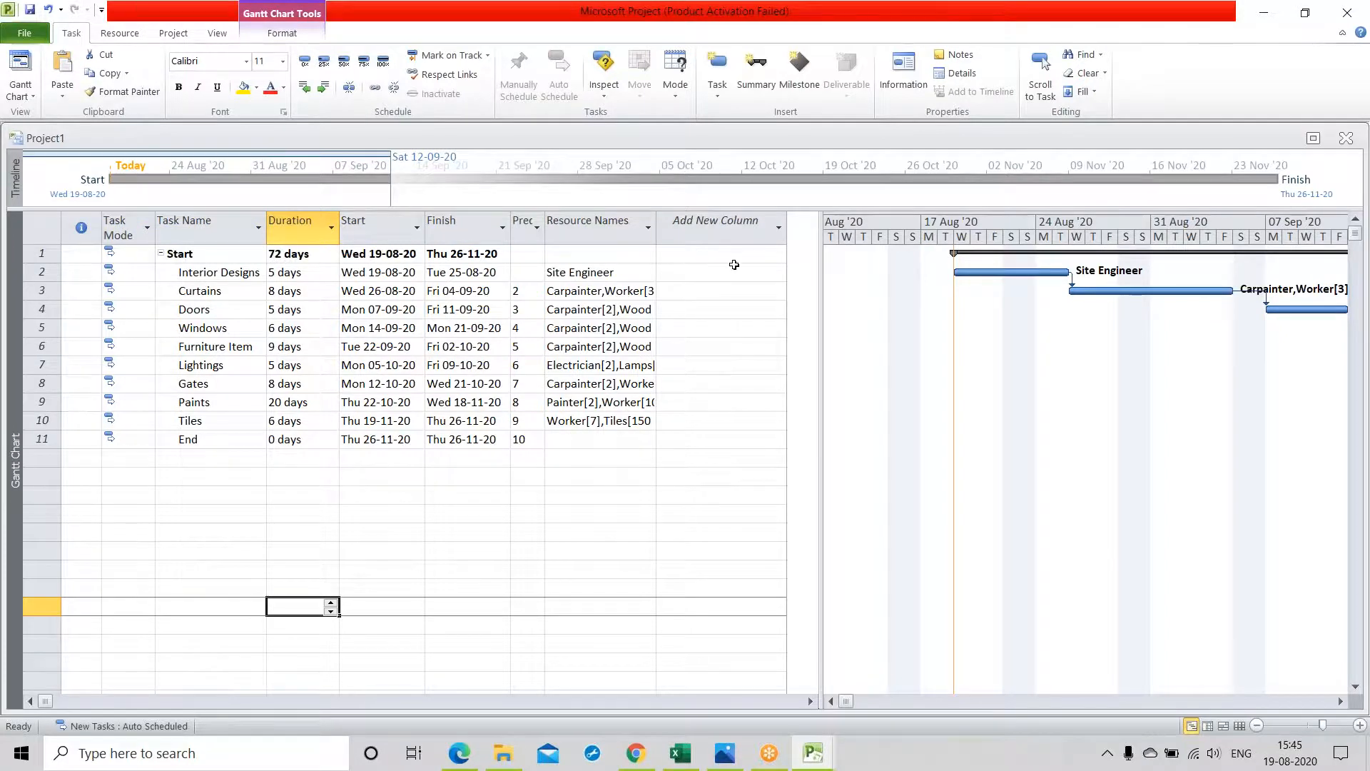
Add a Cost column after Resource Names in the task table and narrow it to fit the amounts
left_click(778, 227)
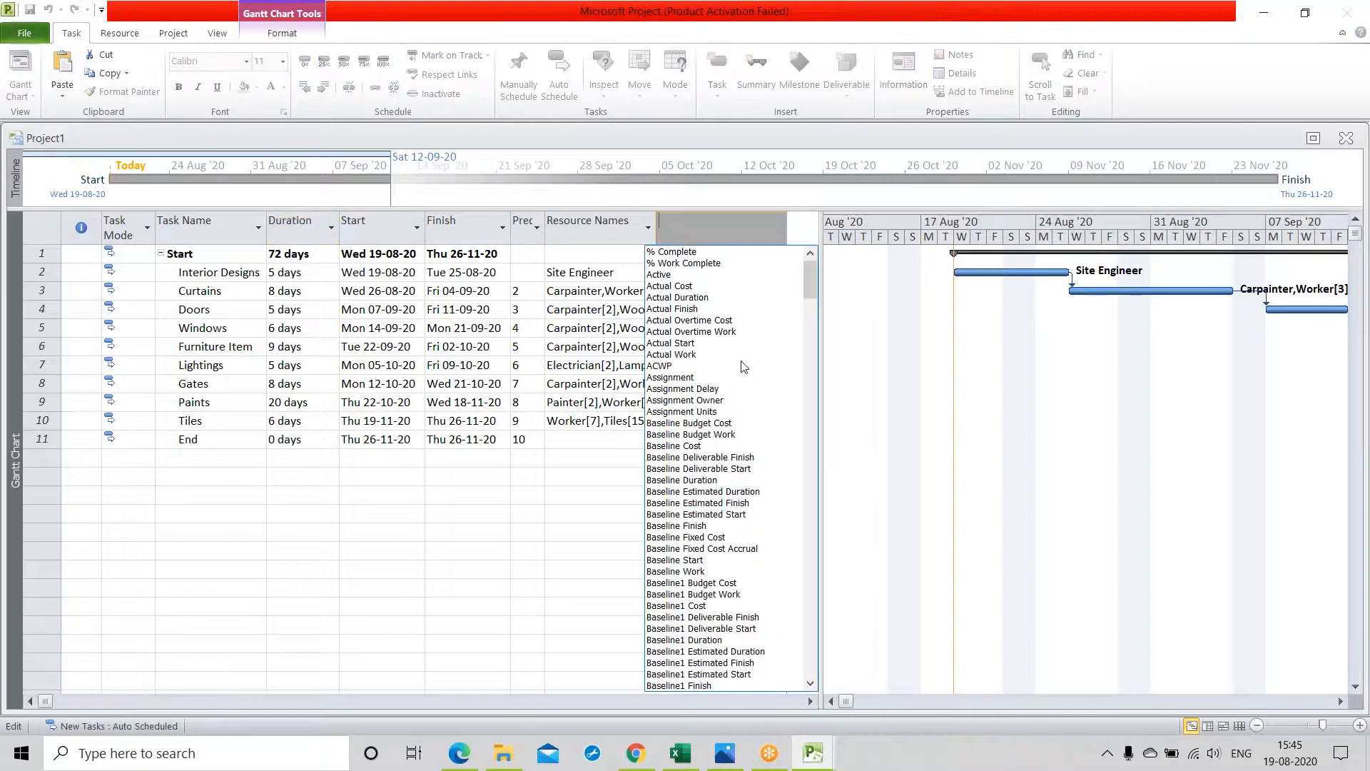
scroll(743, 366, "down", 10)
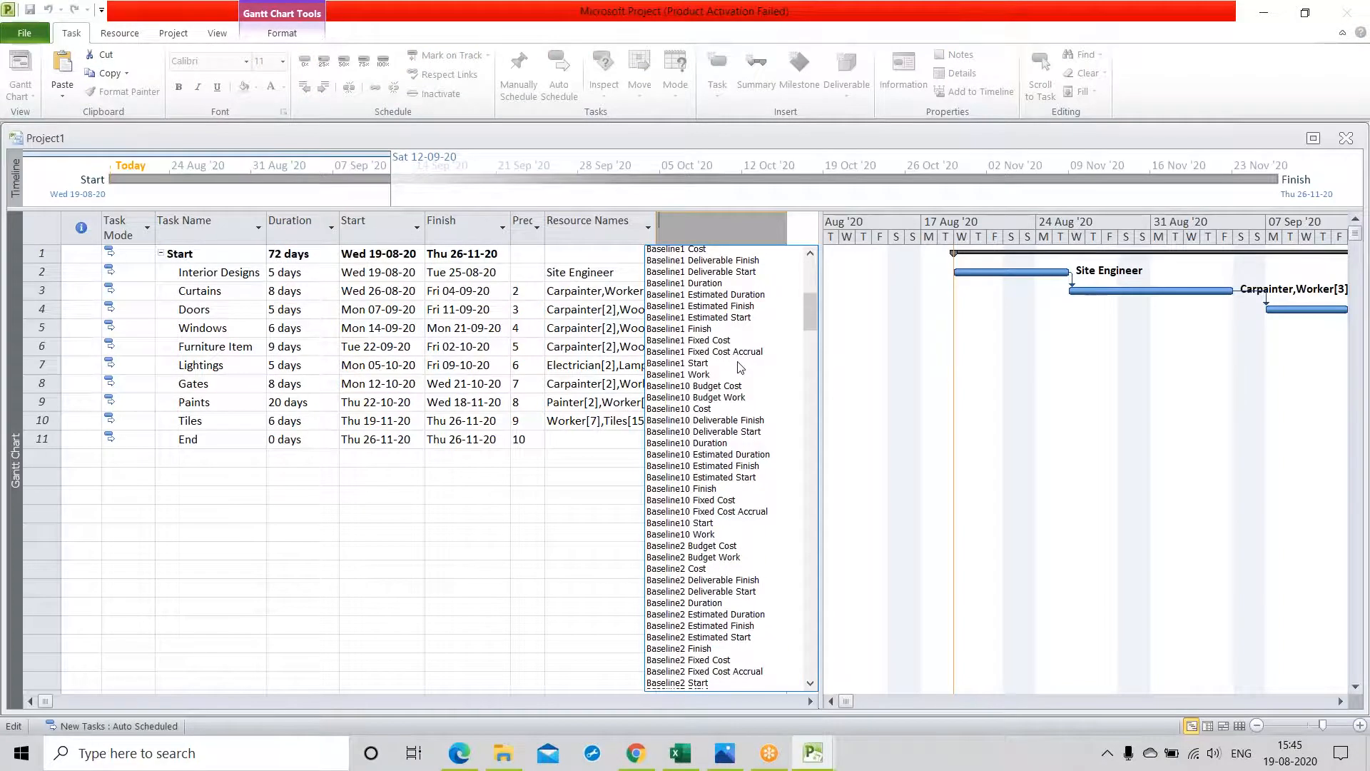
scroll(740, 368, "down", 20)
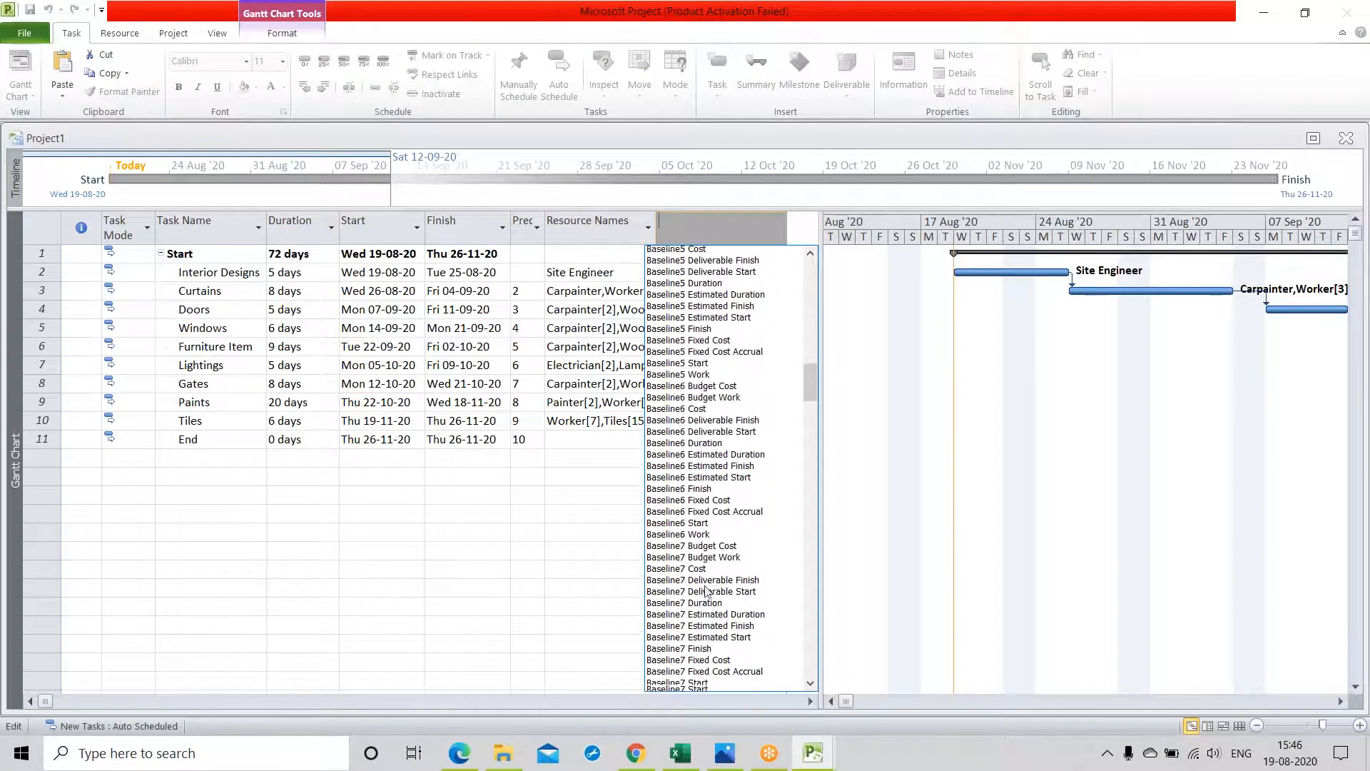
scroll(703, 589, "down", 15)
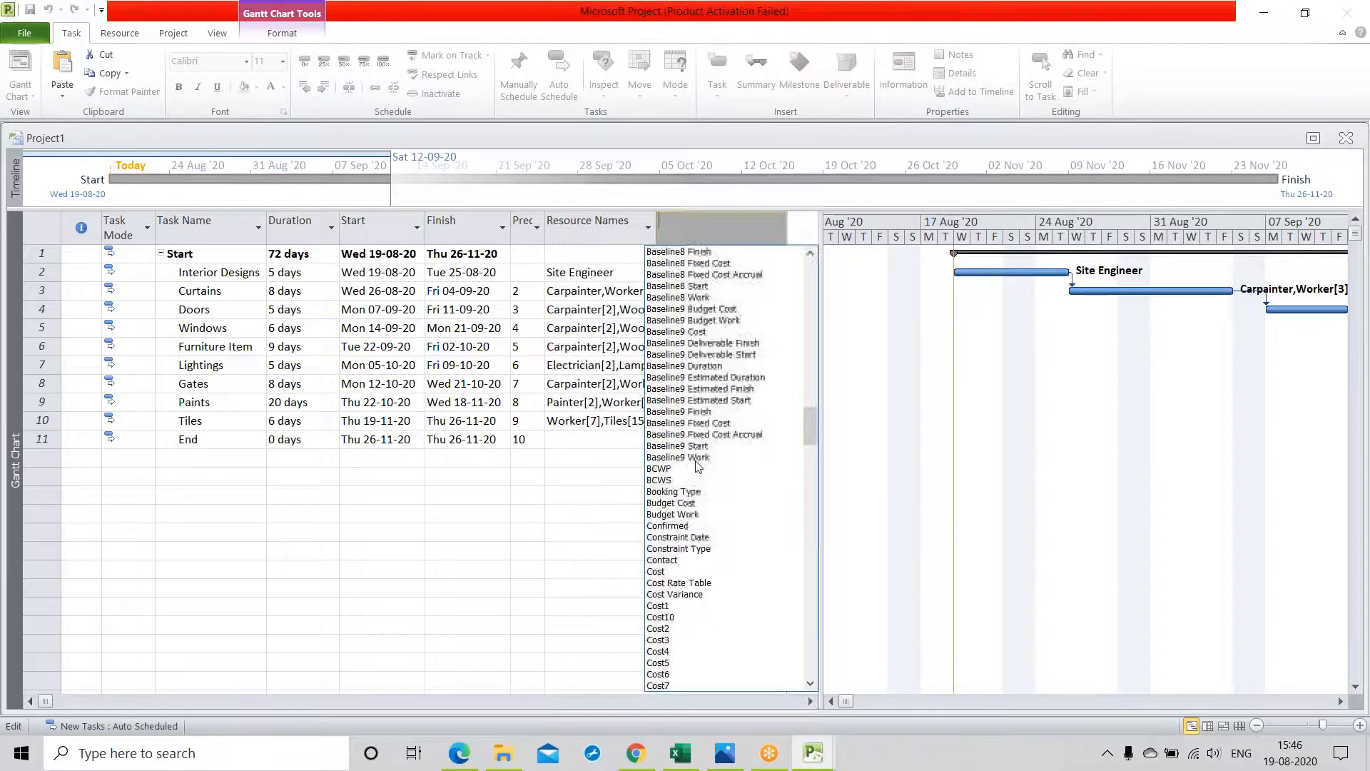
left_click(665, 571)
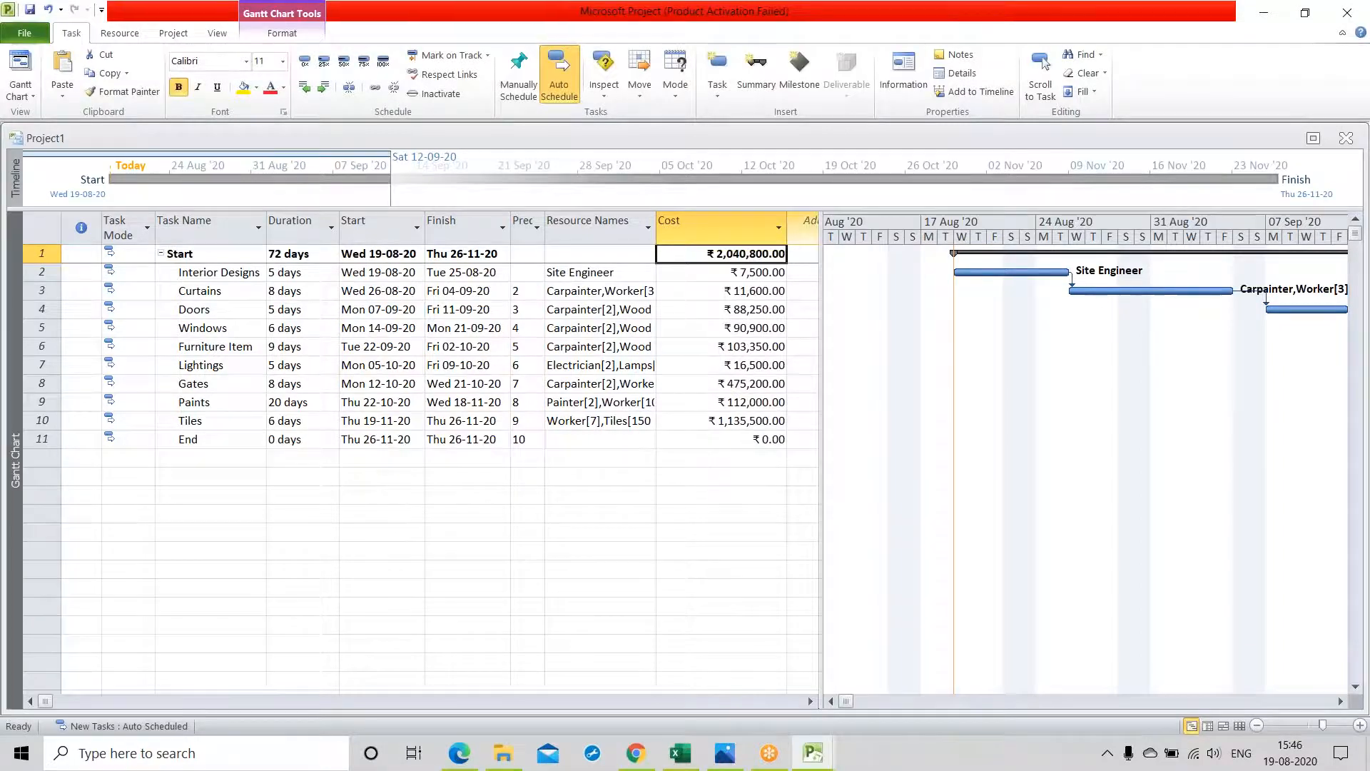
left_click_drag(784, 249, 743, 250)
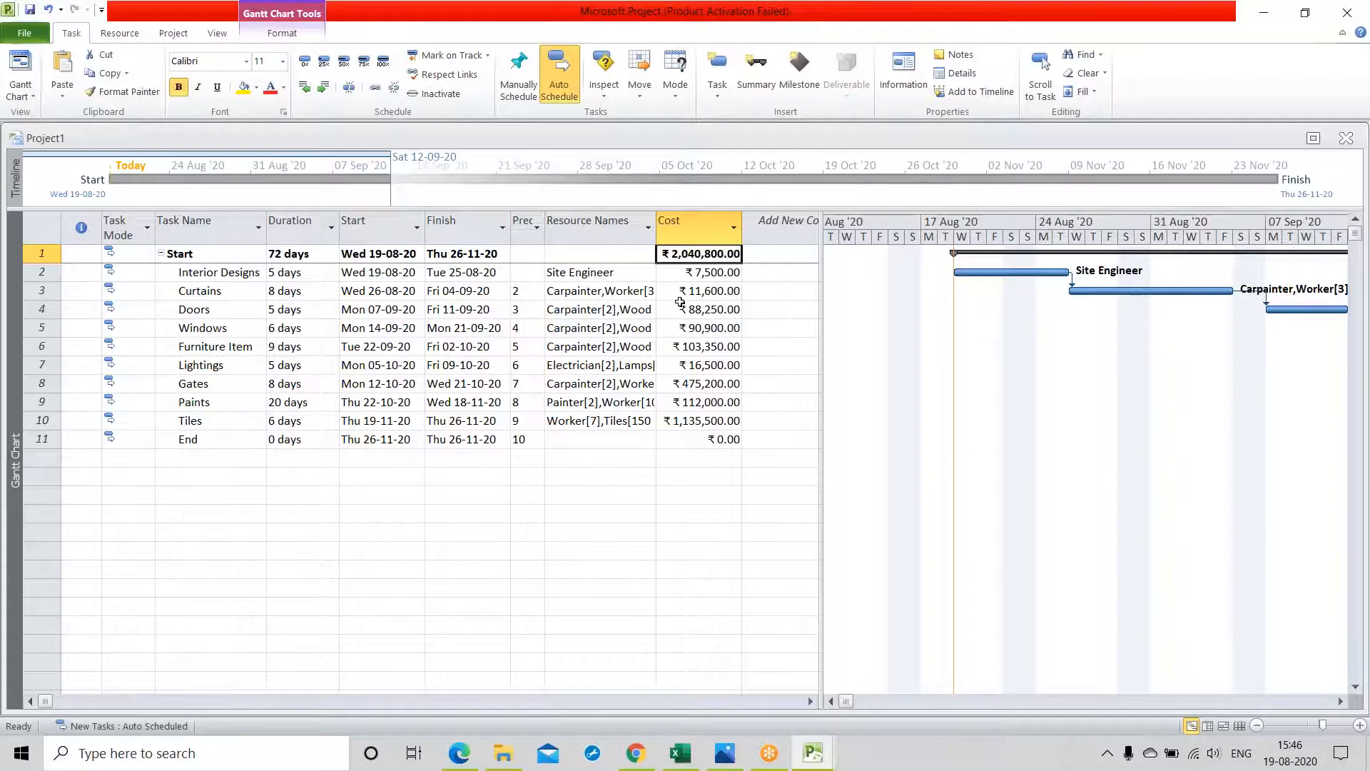
left_click(710, 530)
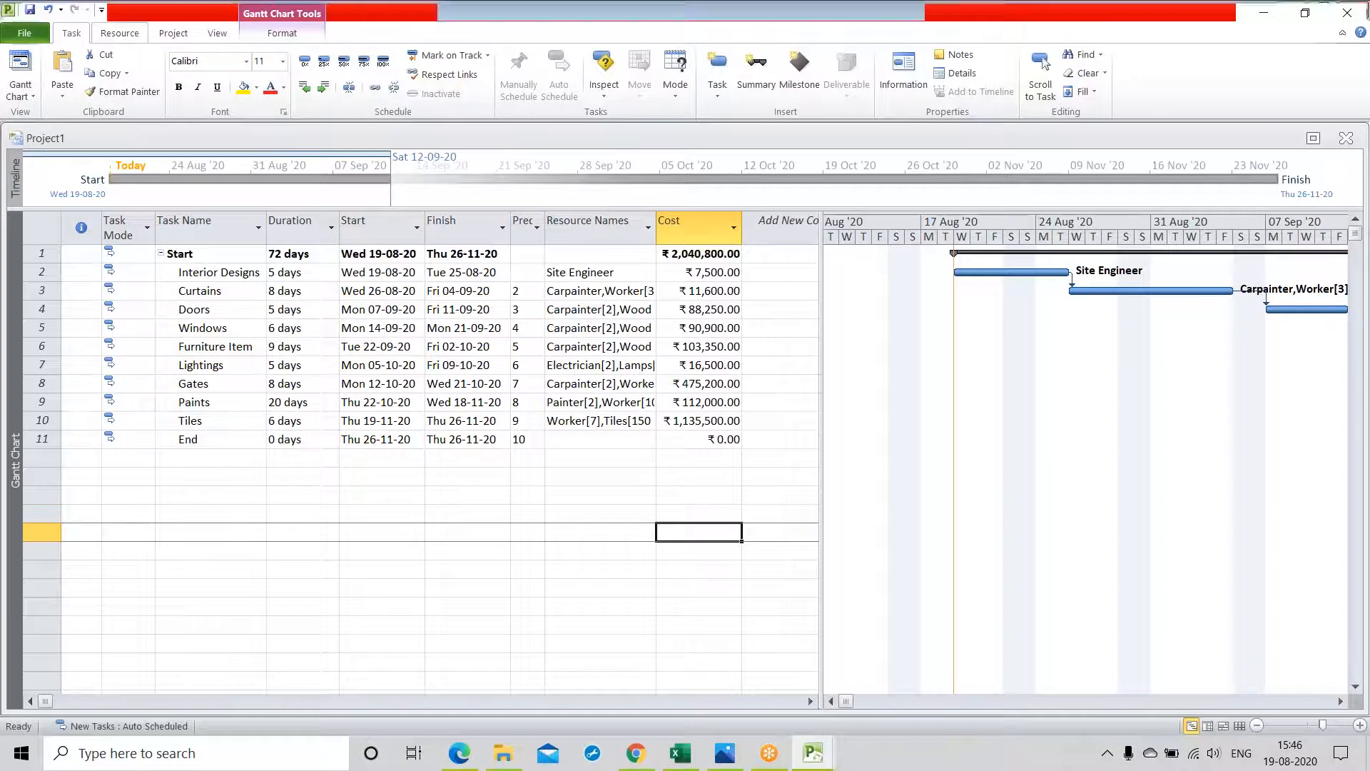
Open the resource assignments of the Furniture Item task and start editing the Carpainter's units
left_click(76, 347)
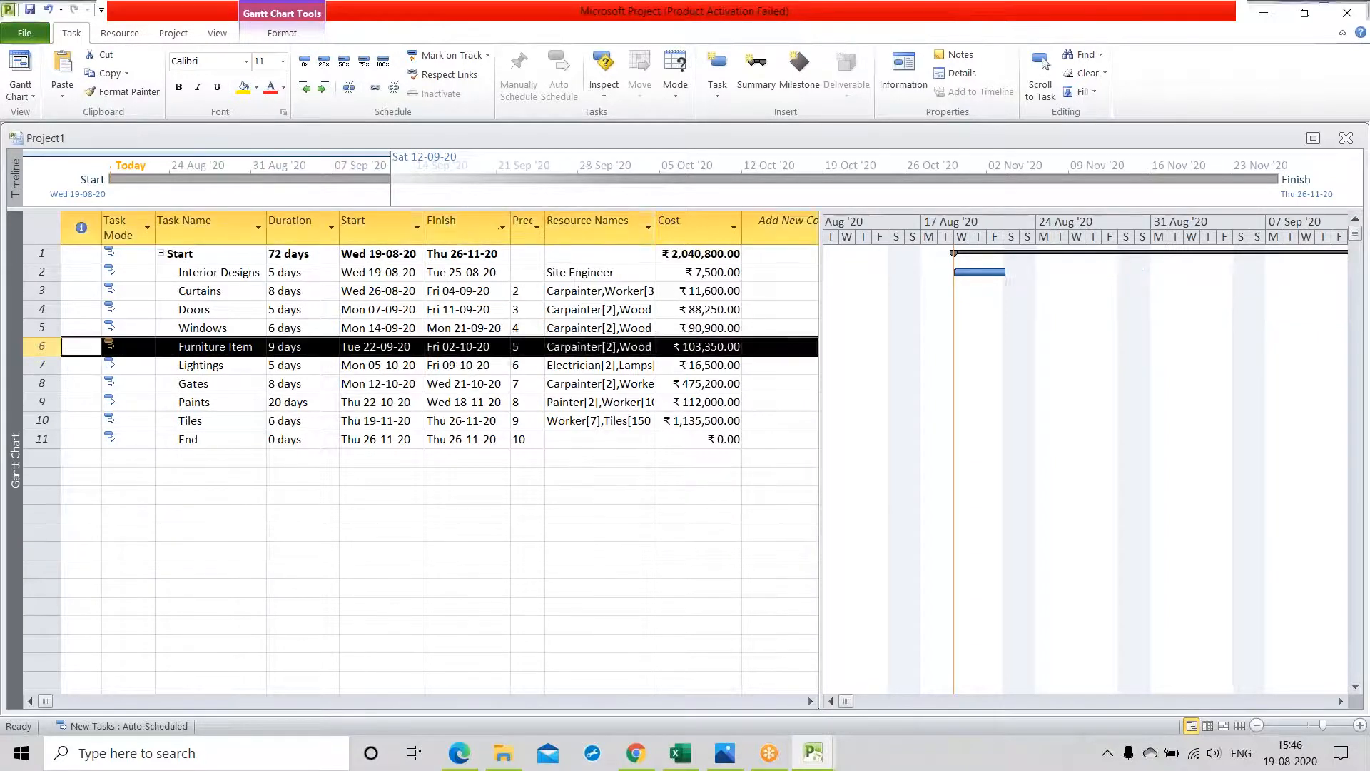
double_click(76, 346)
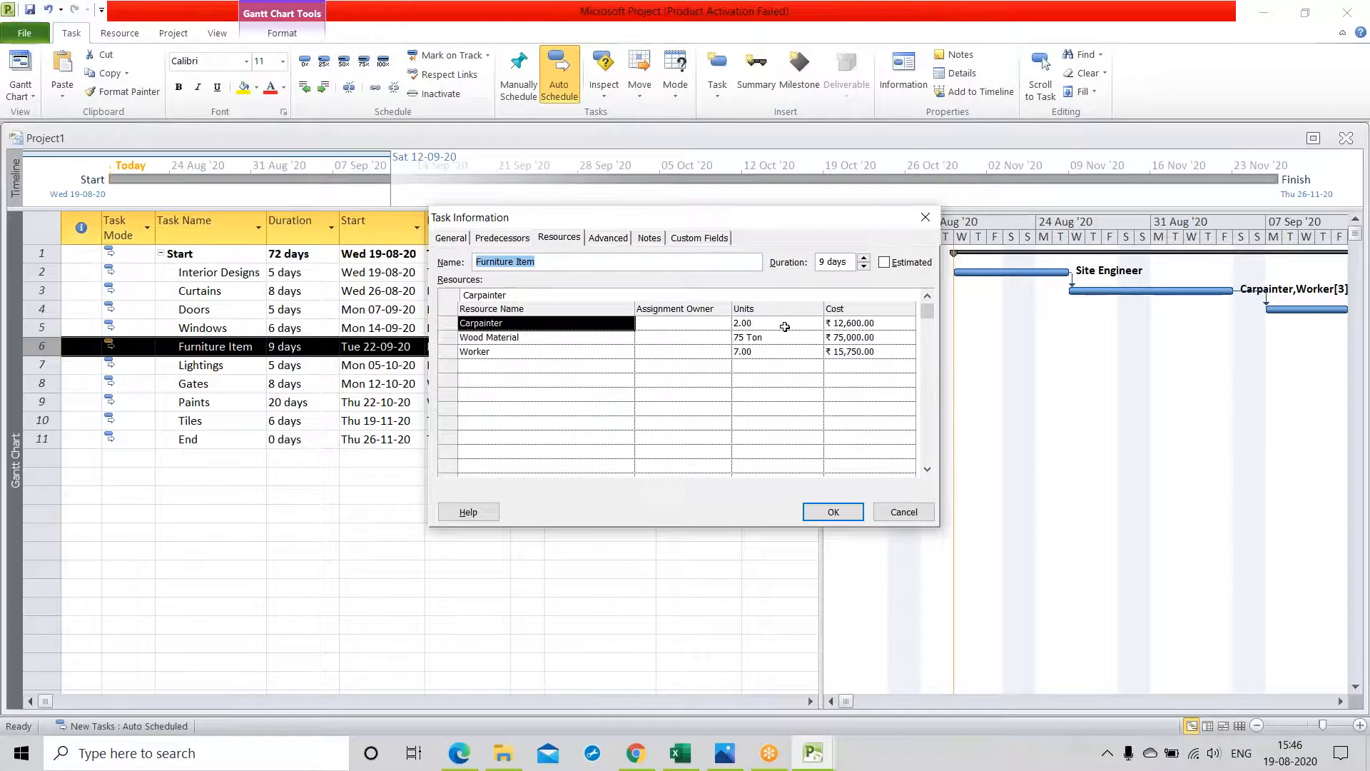
left_click(814, 324)
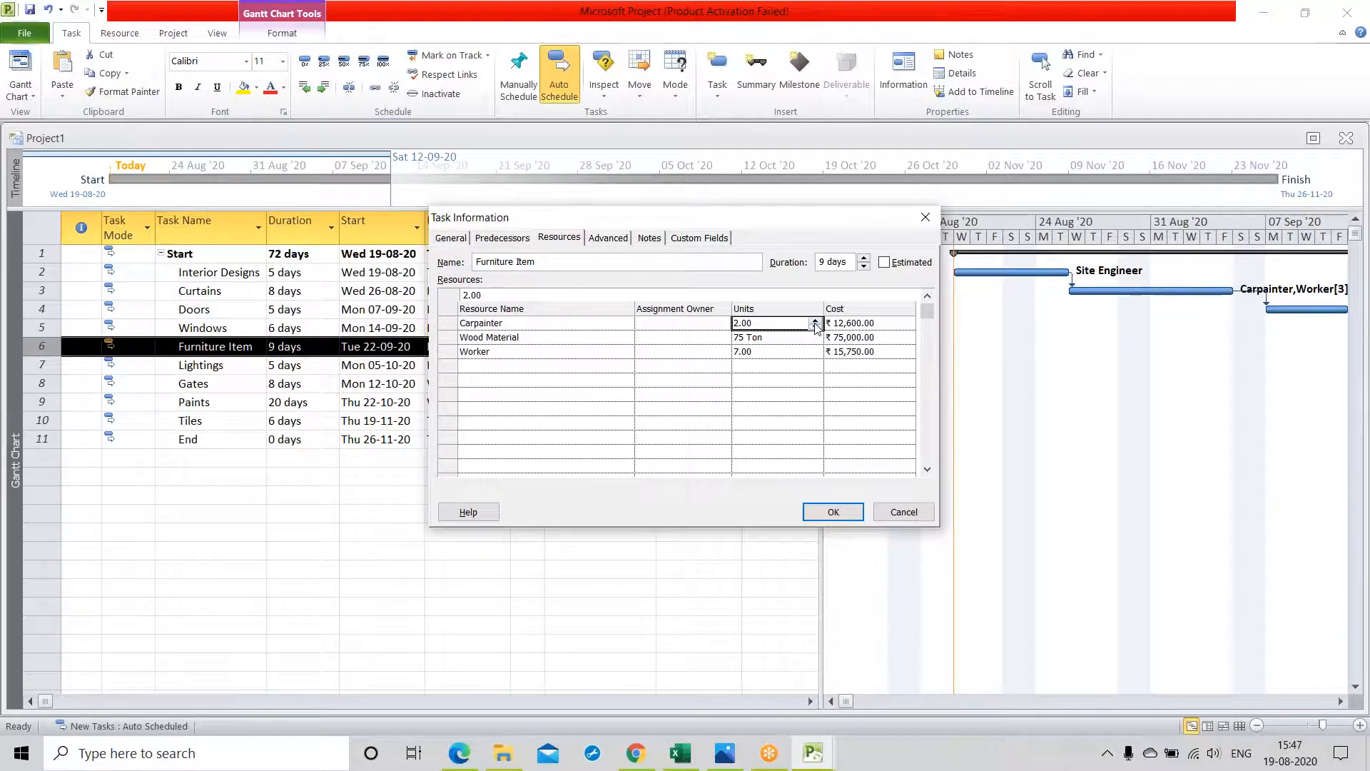
Set the Carpainter units to 3 in the Furniture Item task's resource assignments and apply the change
left_click(814, 320)
left_click(814, 321)
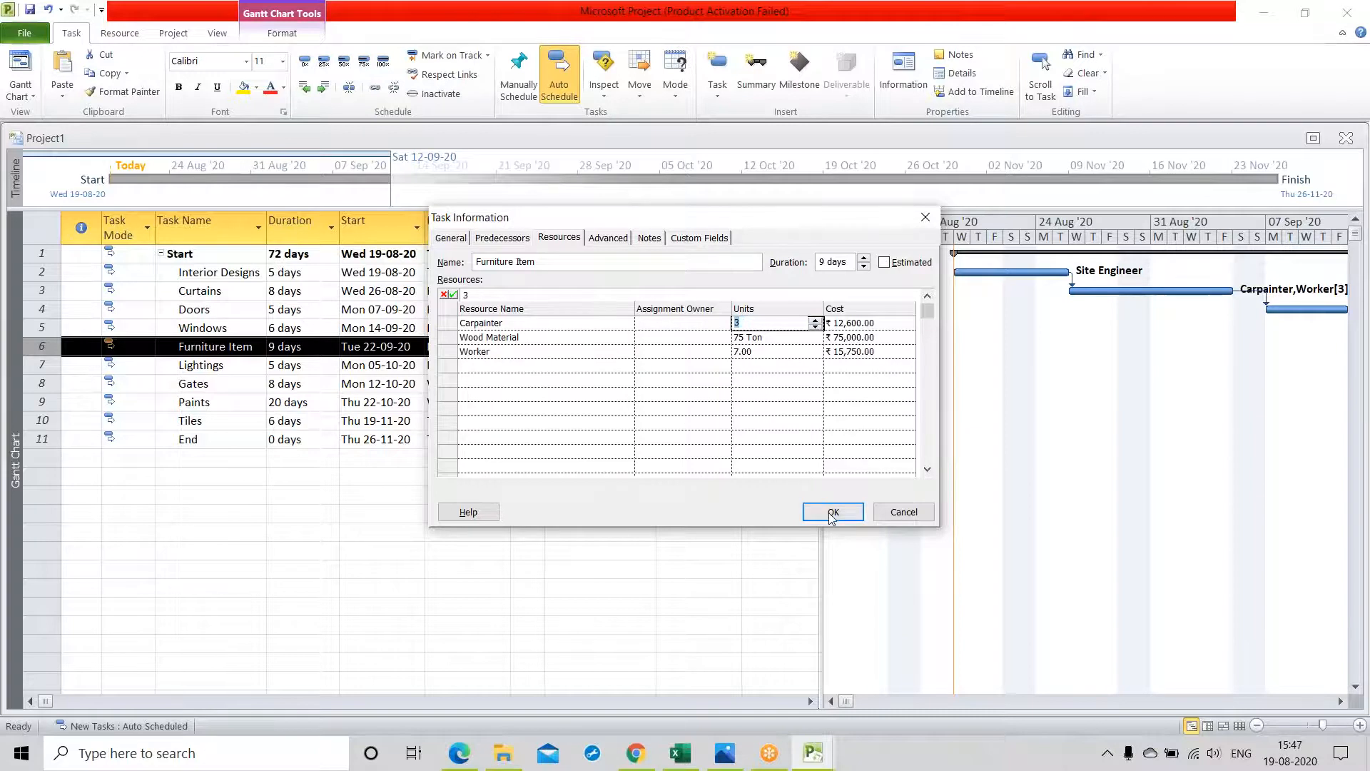
left_click(833, 512)
left_click(482, 566)
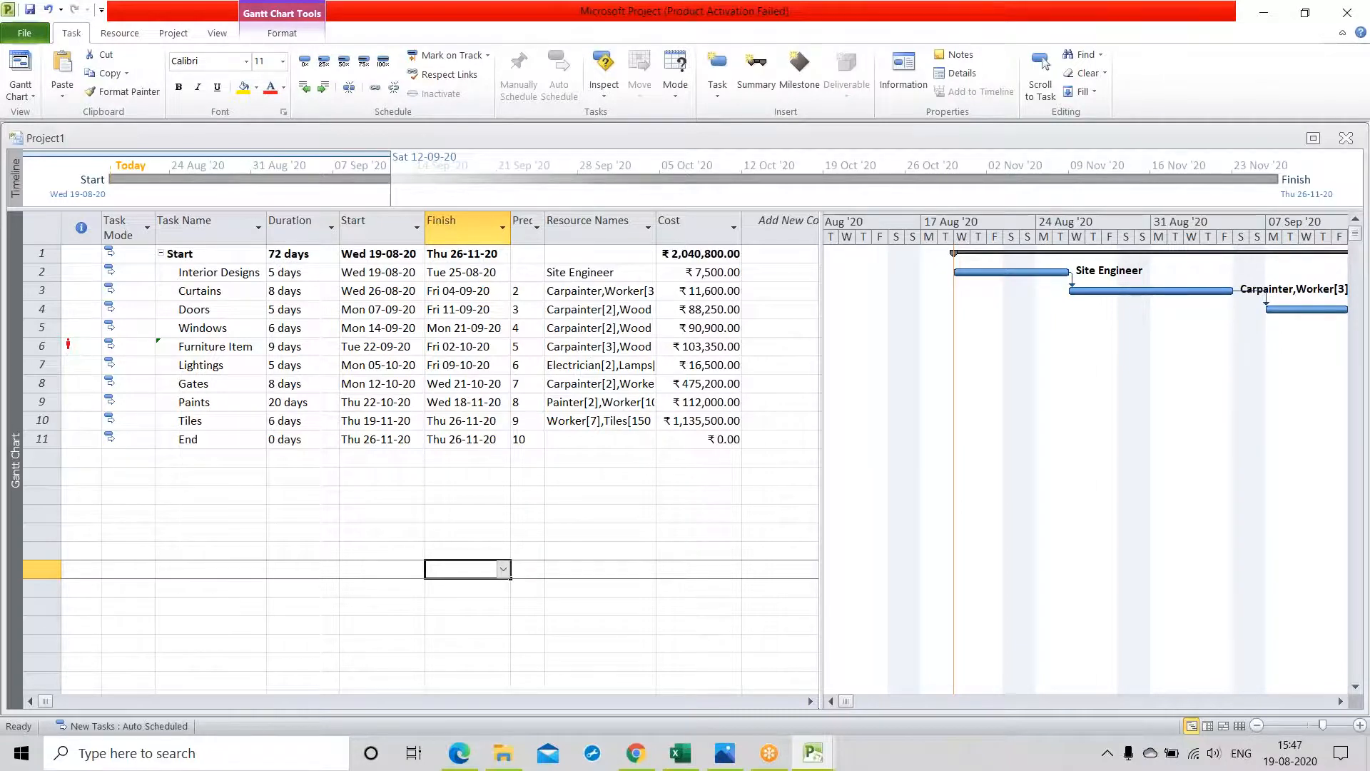
Reopen the Furniture Item task's information, review its assigned resources and close it
left_click(41, 346)
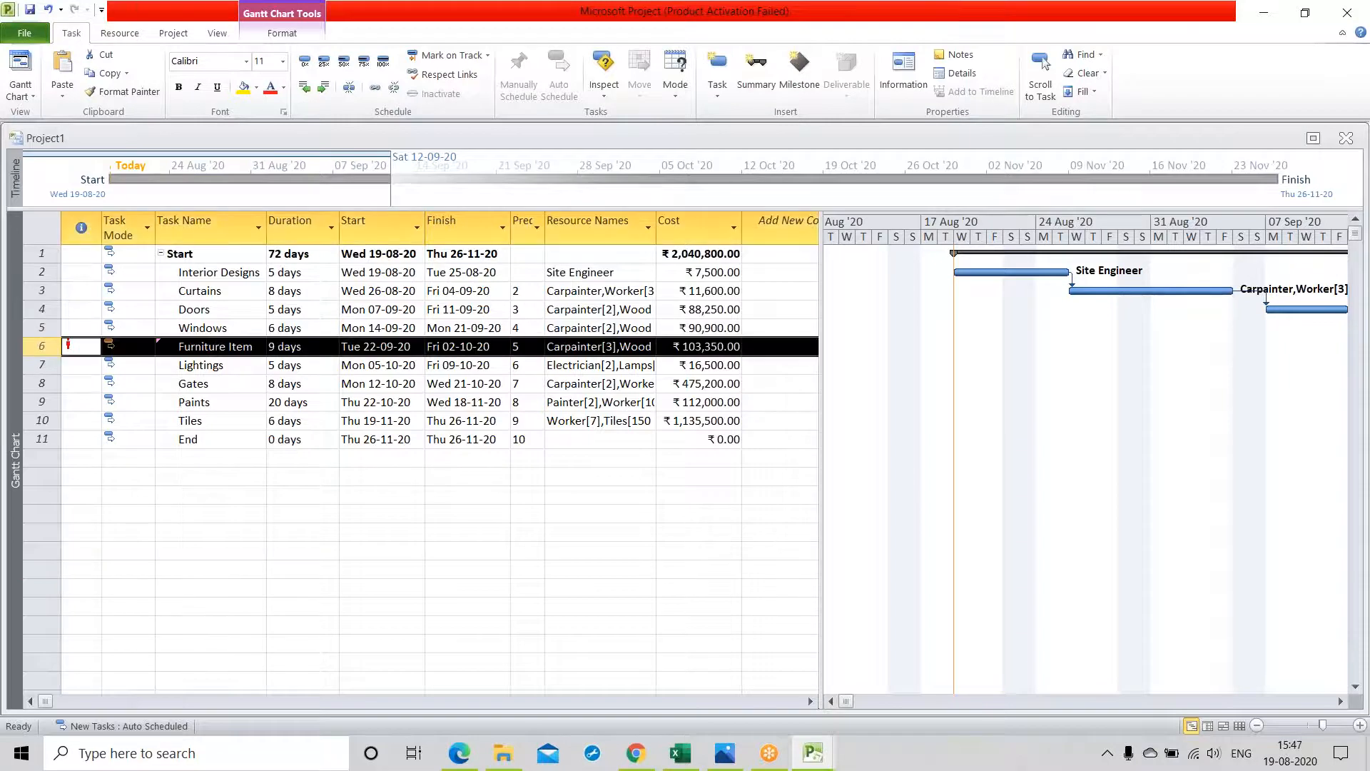
double_click(41, 346)
left_click(550, 423)
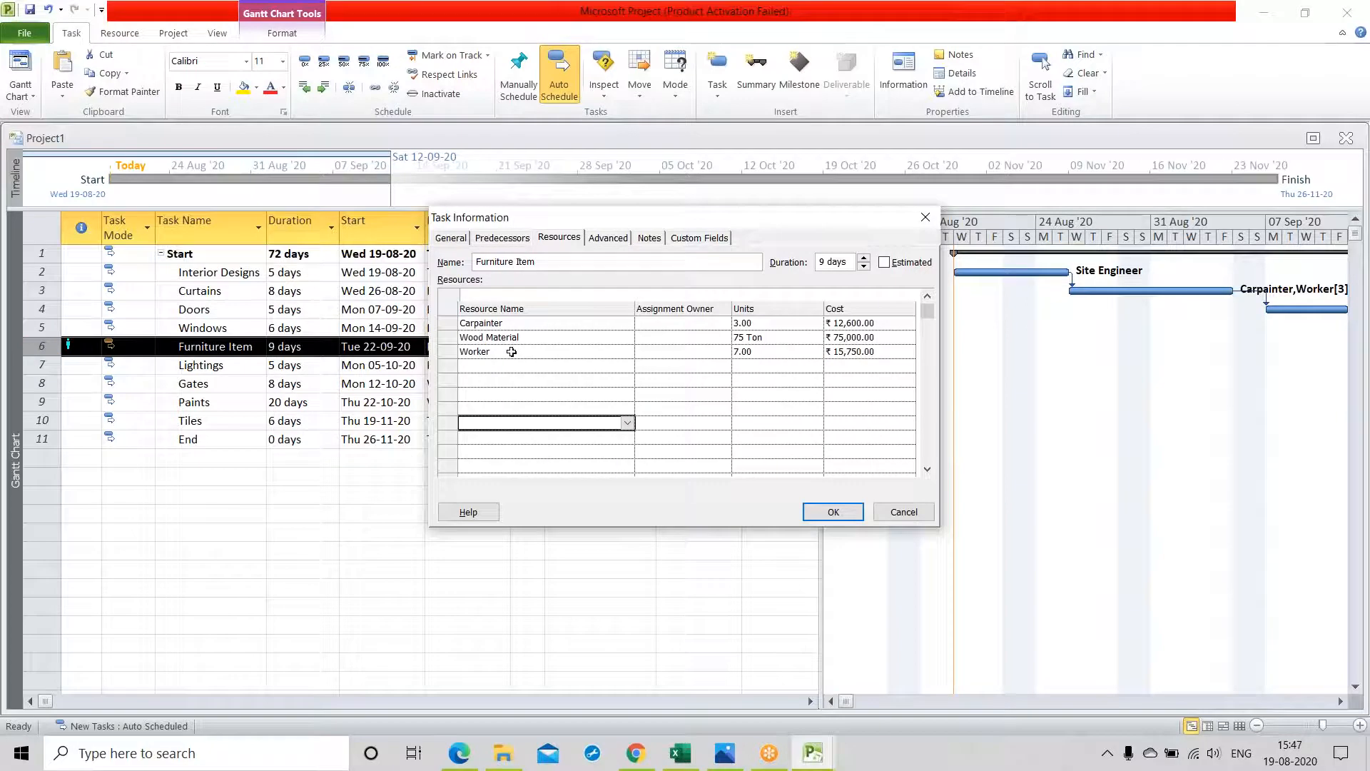
left_click(832, 512)
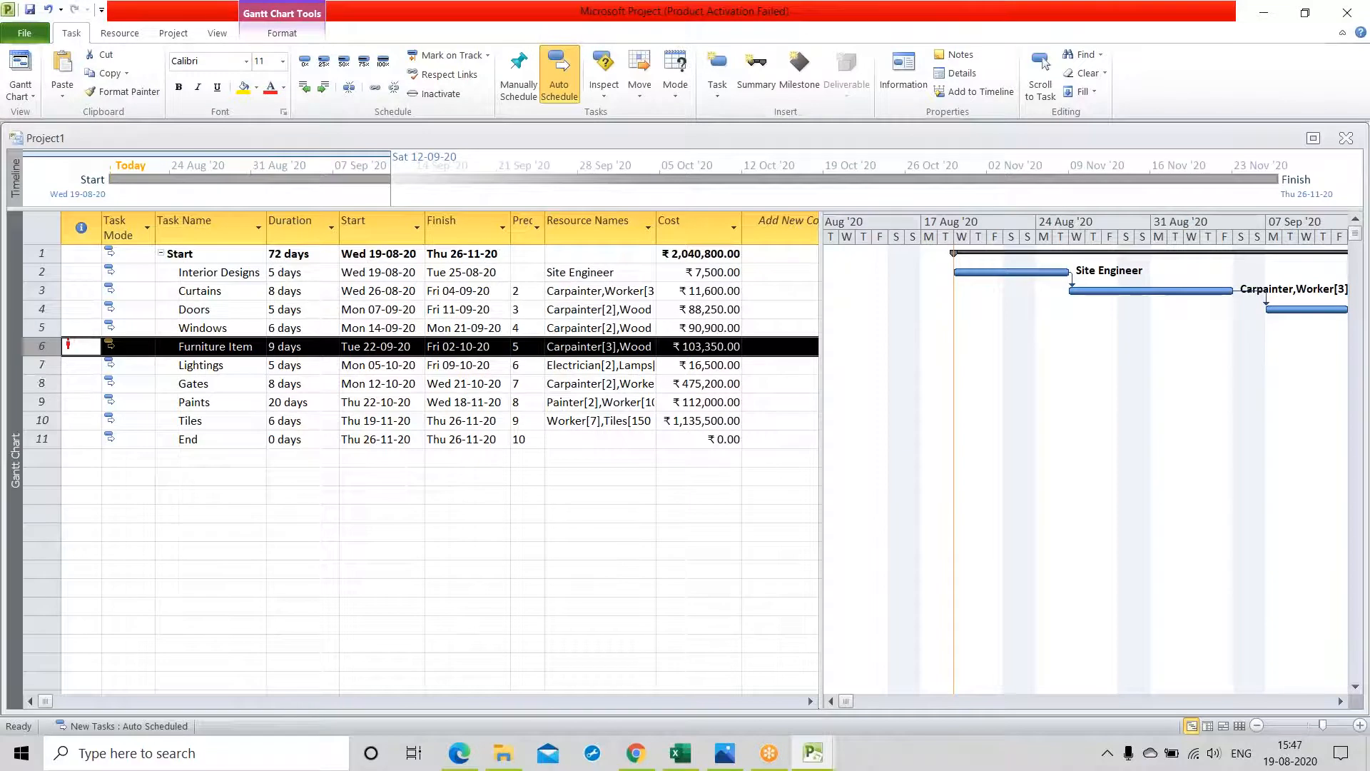
left_click(172, 550)
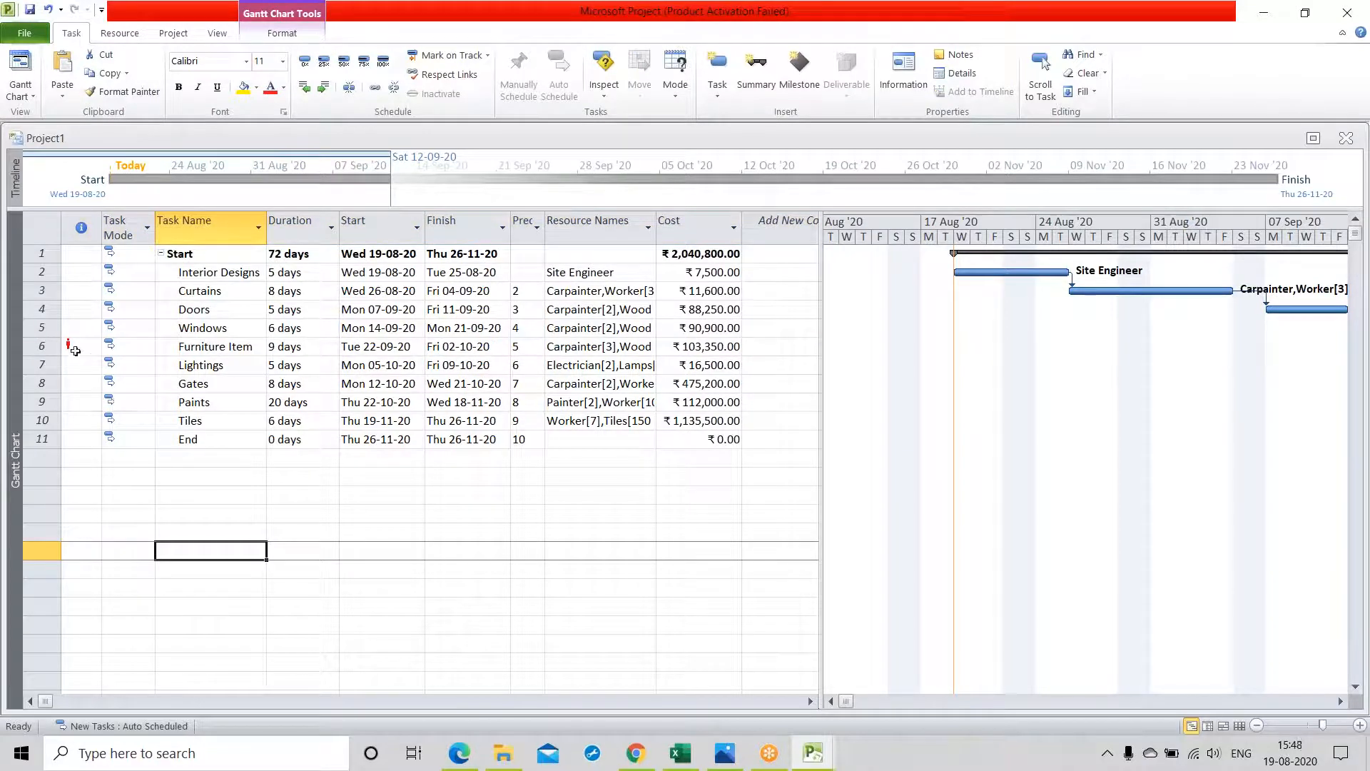
Display the Resource Sheet view to check how the resources are flagged
left_click(120, 34)
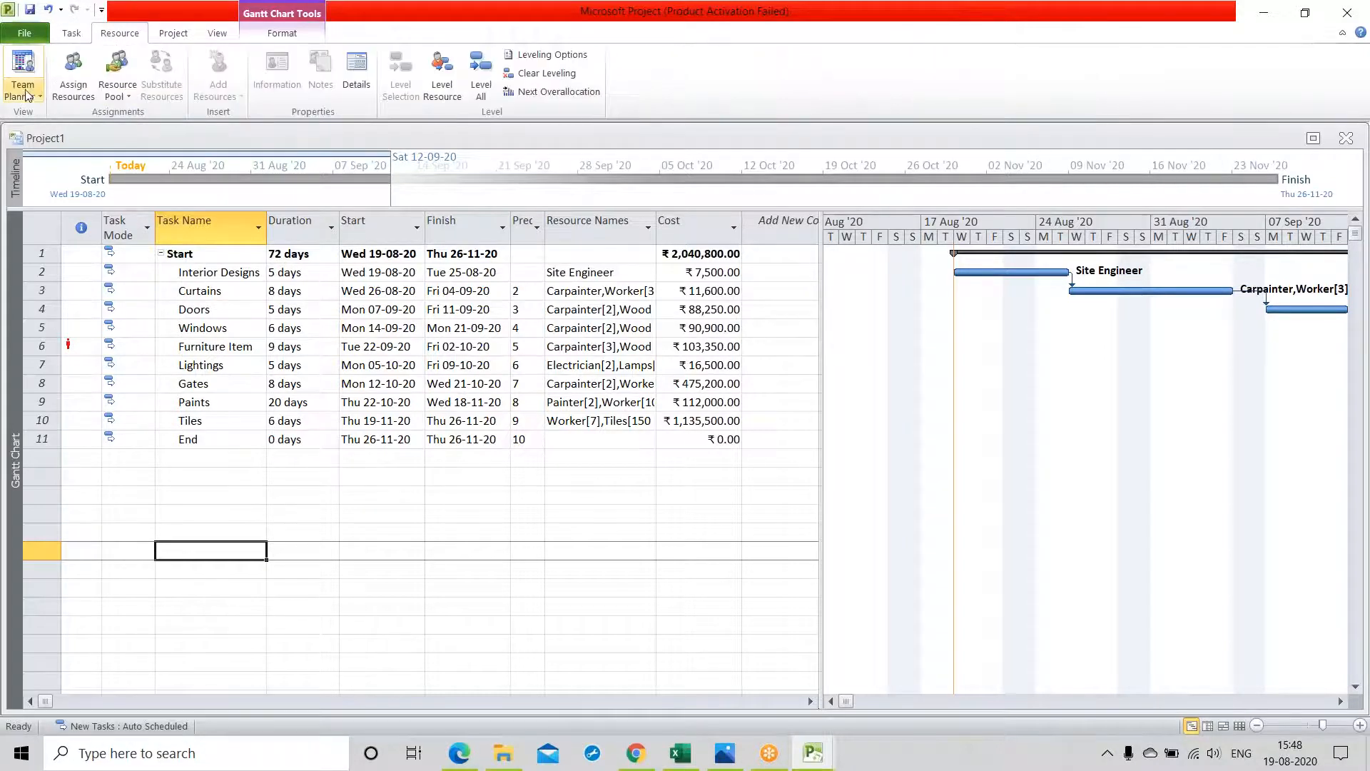
left_click(23, 92)
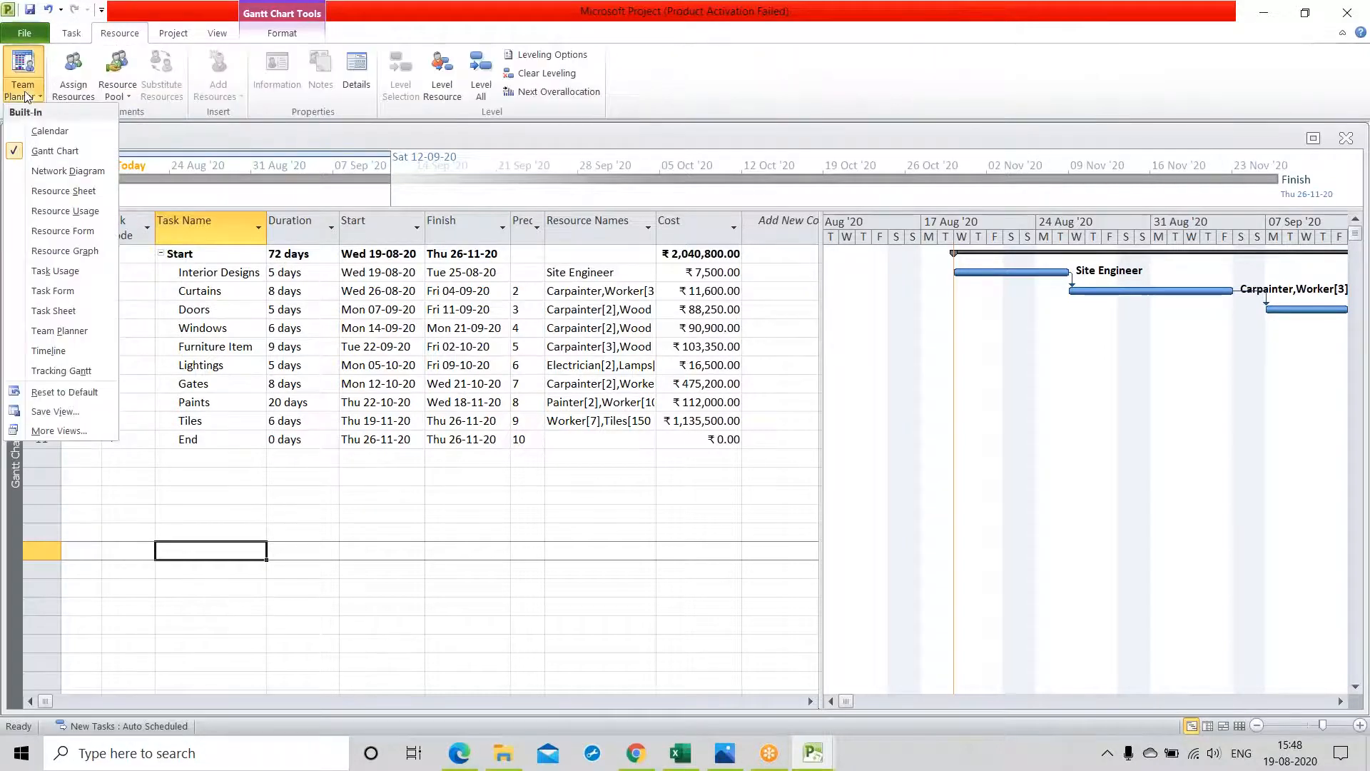
left_click(65, 191)
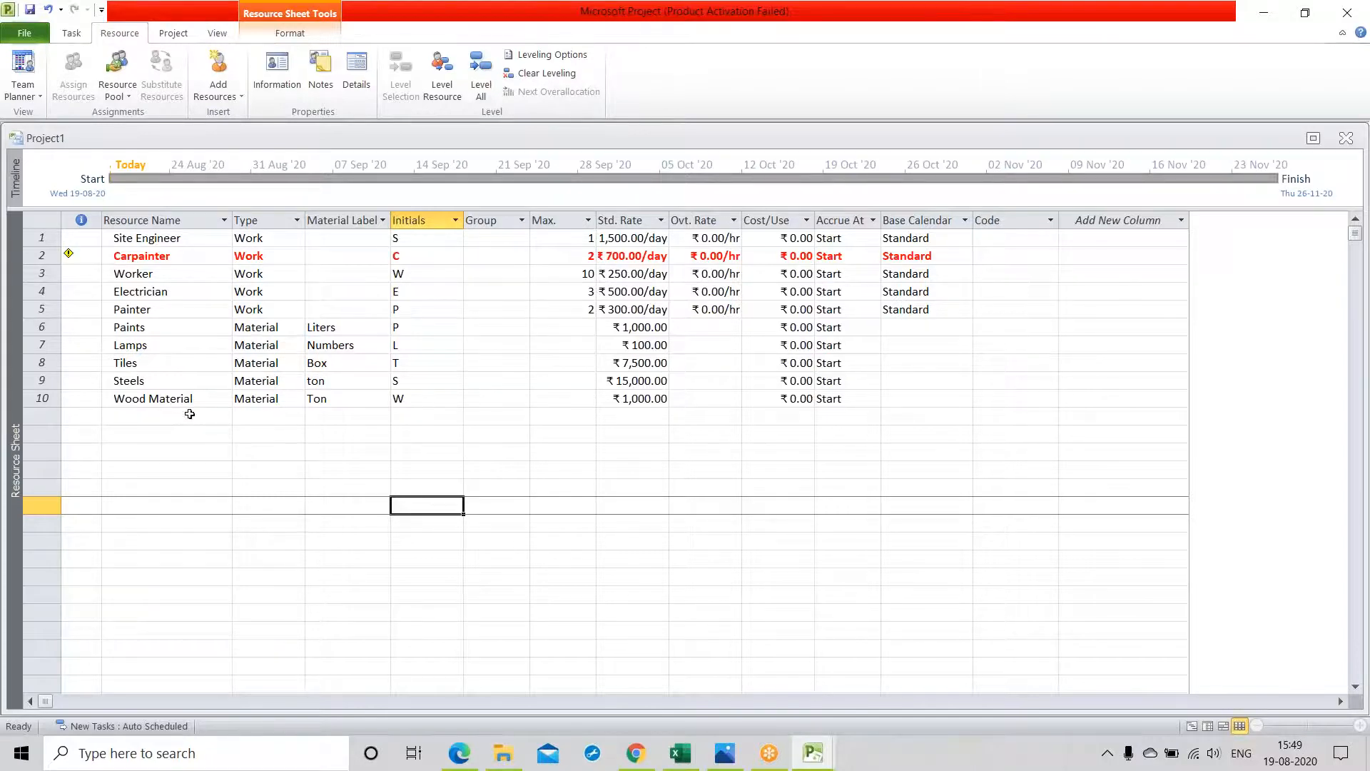
Save the project in the Documents folder under the file name Resources 3
left_click(31, 9)
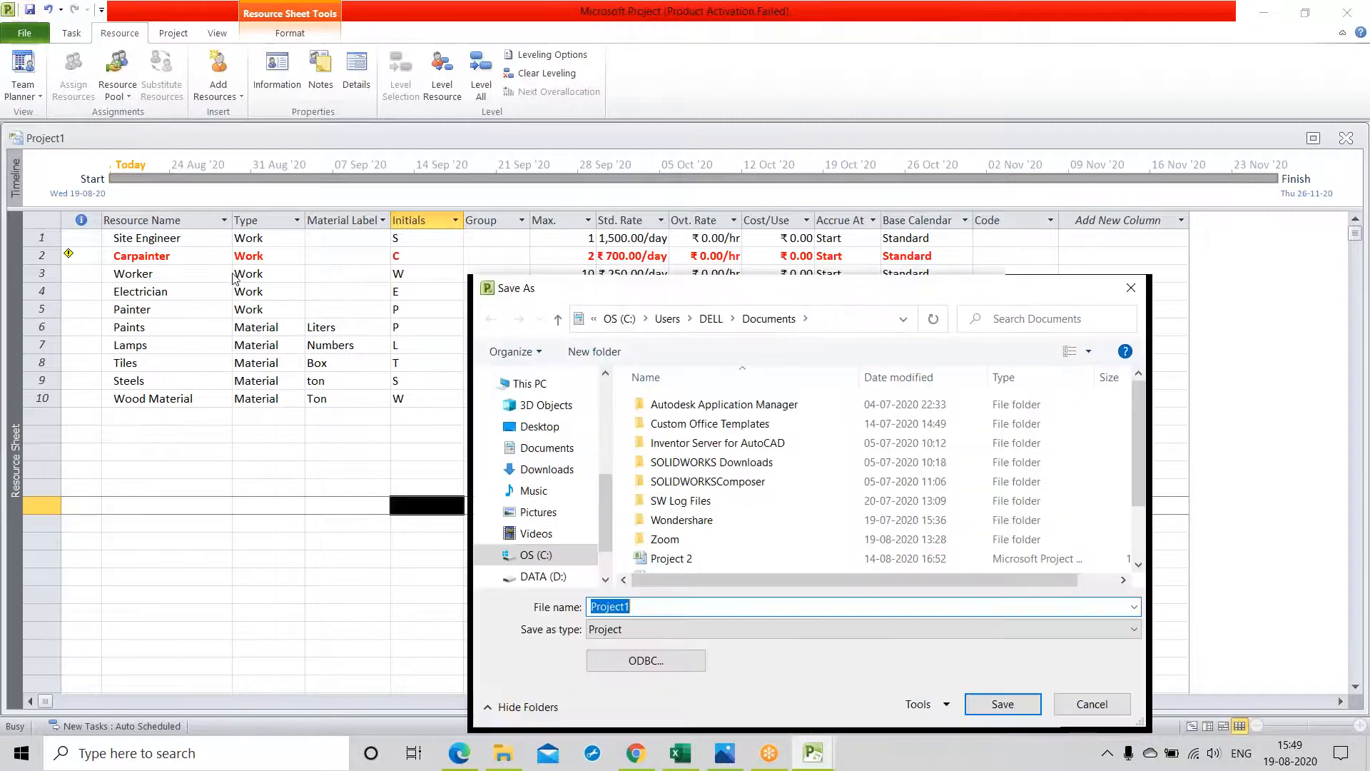
type("Res")
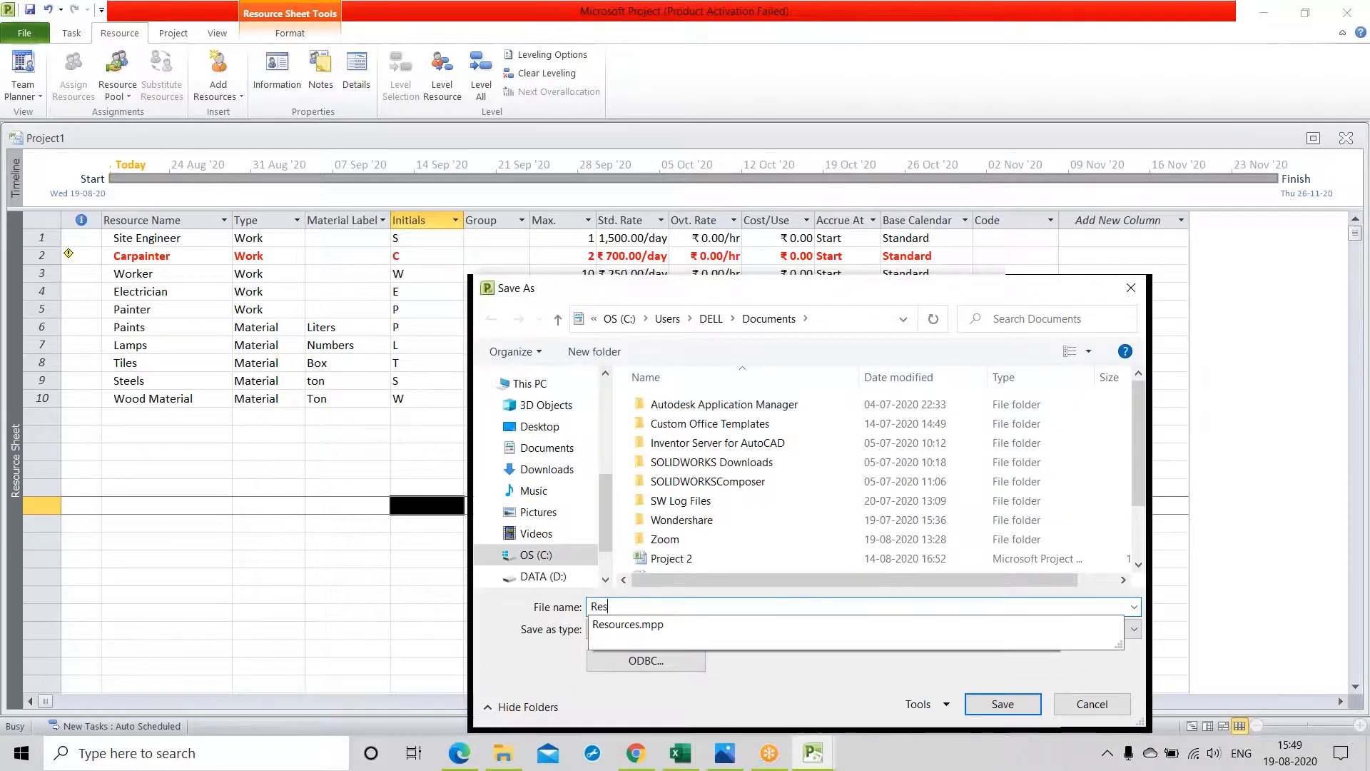
type("ources")
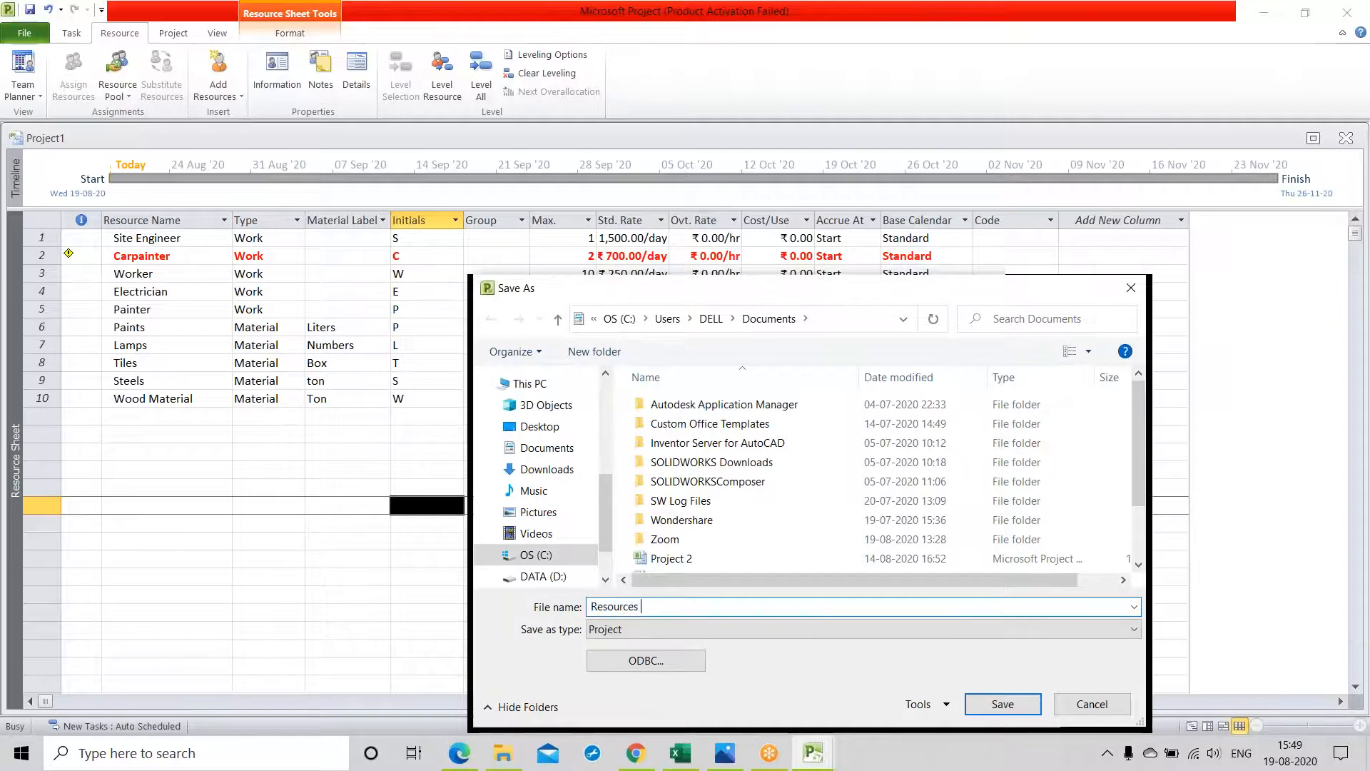
type(" 3")
left_click(1003, 704)
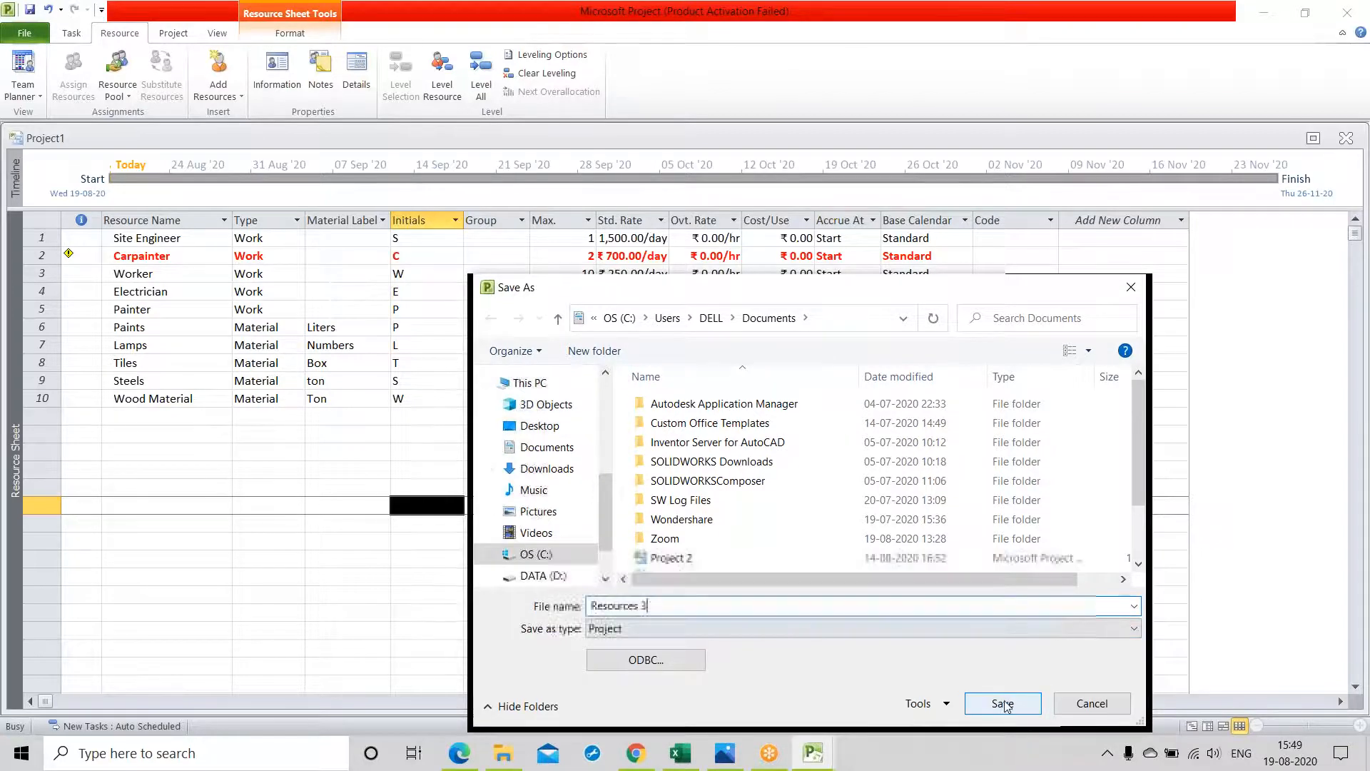
left_click(547, 631)
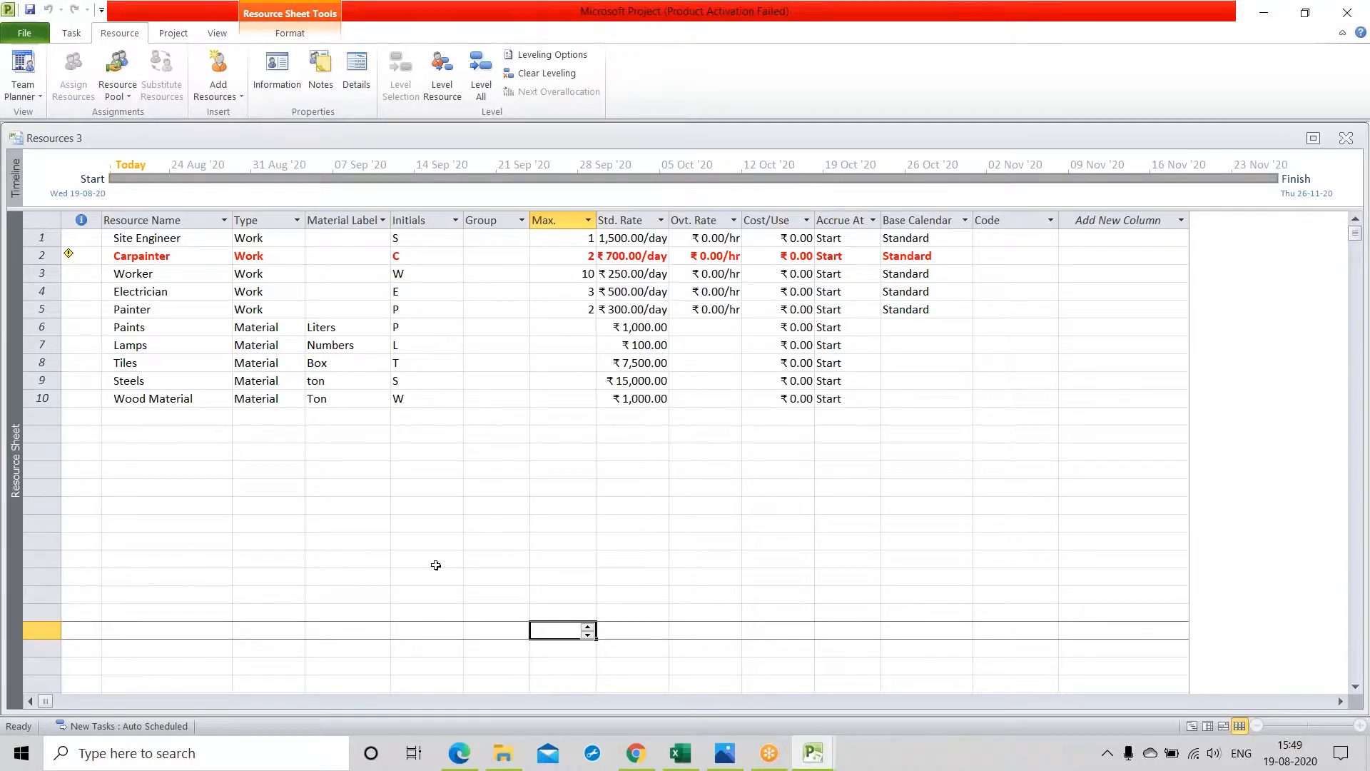
Switch to the MSP syllabus breakup workbook in Excel, select the Resource Analysis topic, and return to Microsoft Project
left_click(682, 755)
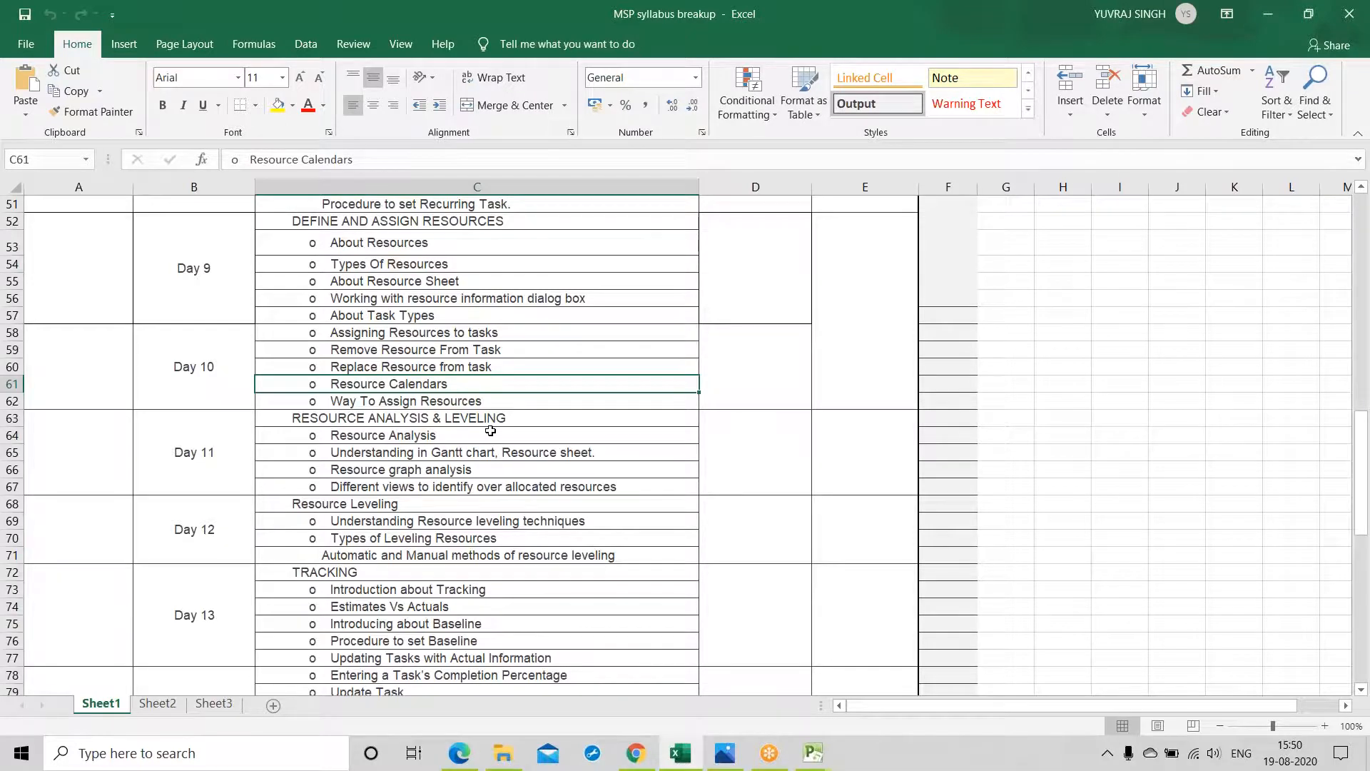
left_click(447, 435)
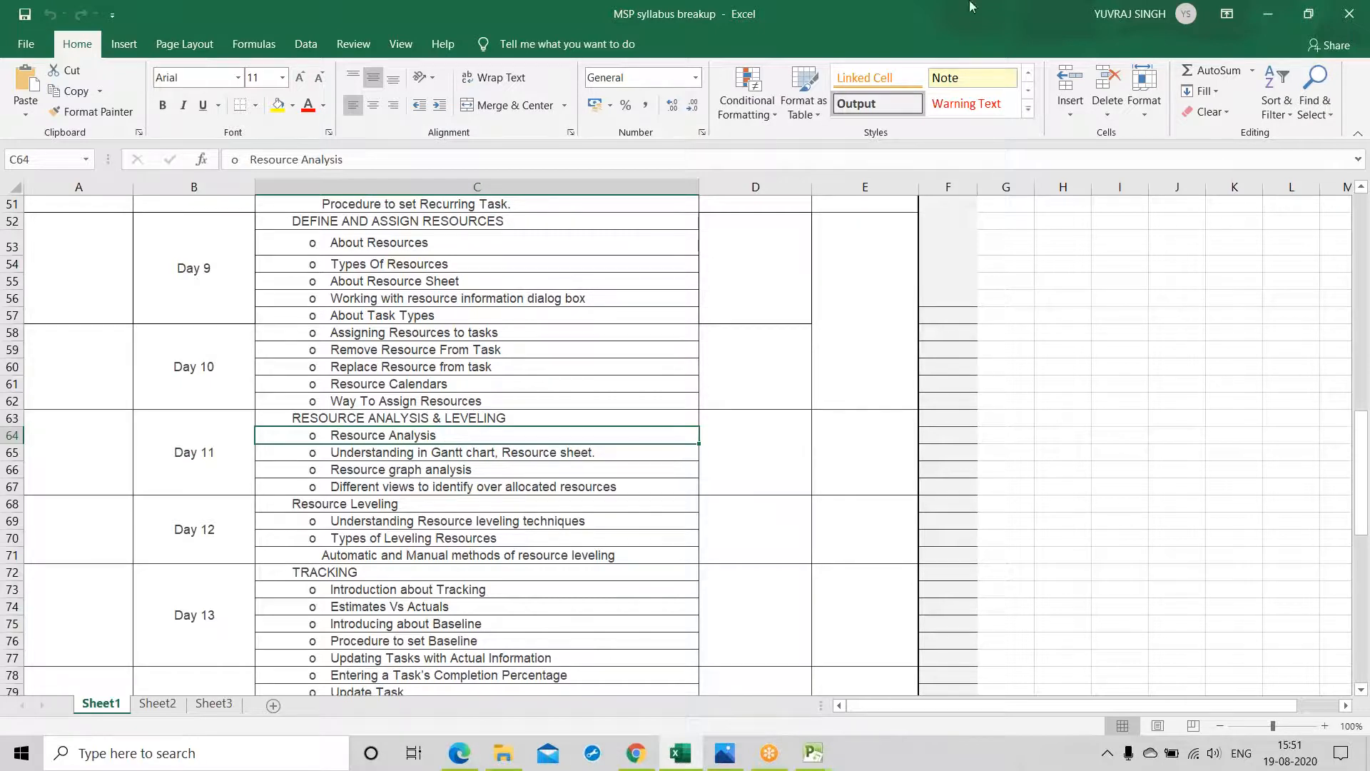
left_click(1268, 14)
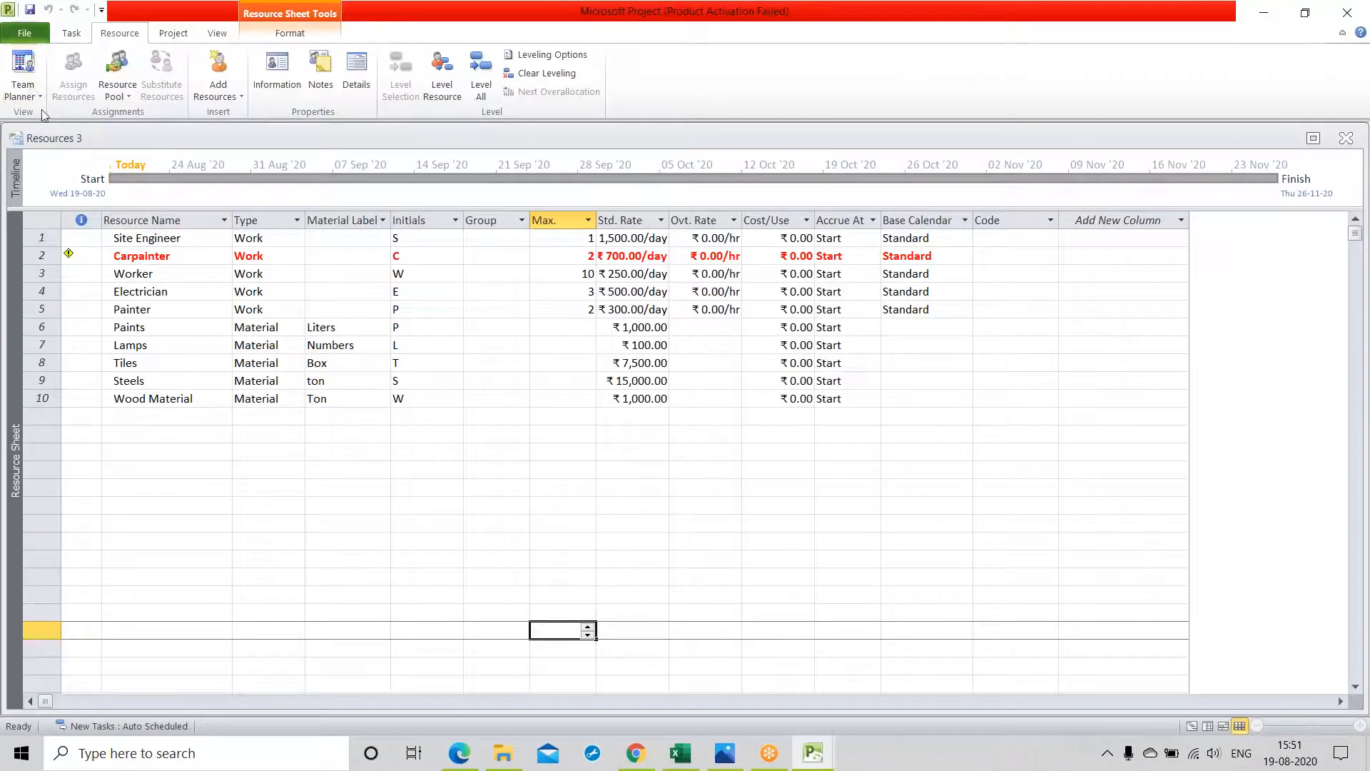
Display the Gantt Chart view and examine the indicator of the Furniture Item task
left_click(71, 33)
left_click(20, 71)
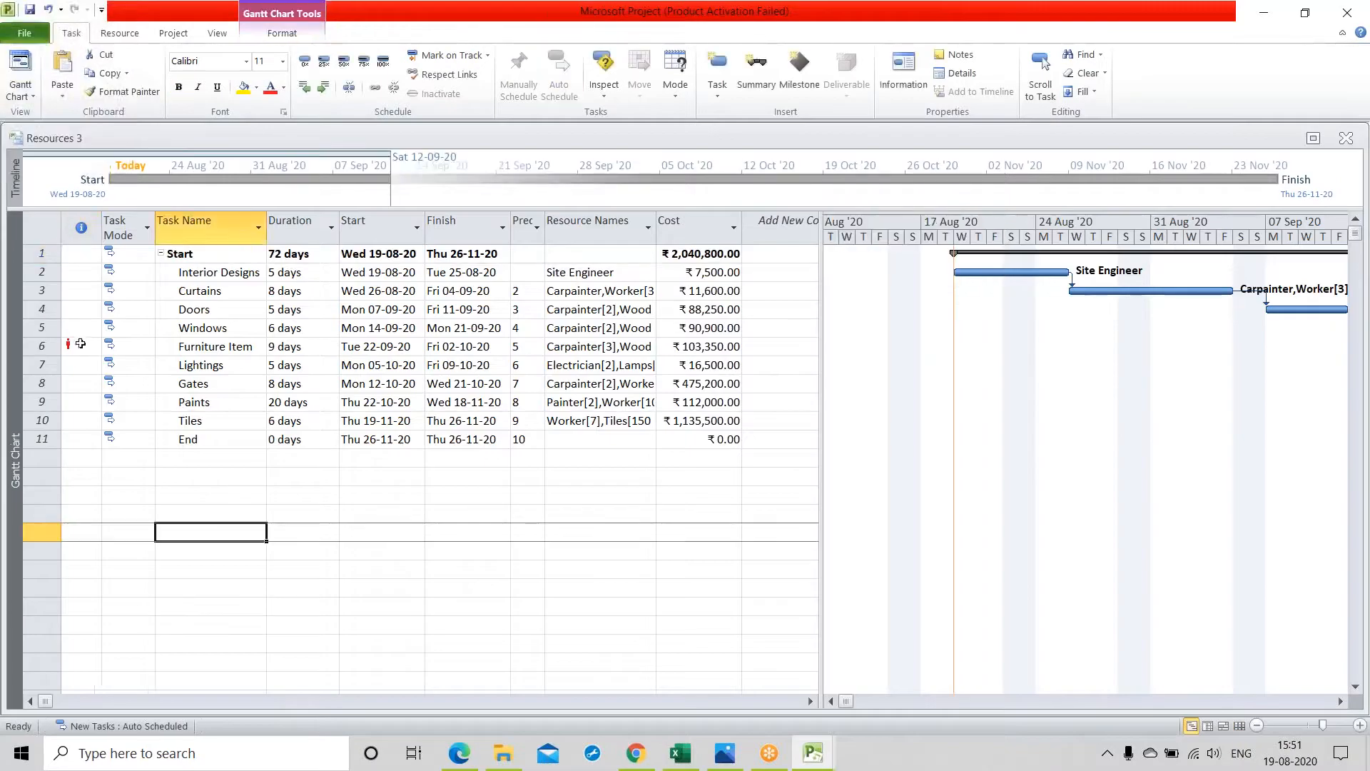
left_click(79, 346)
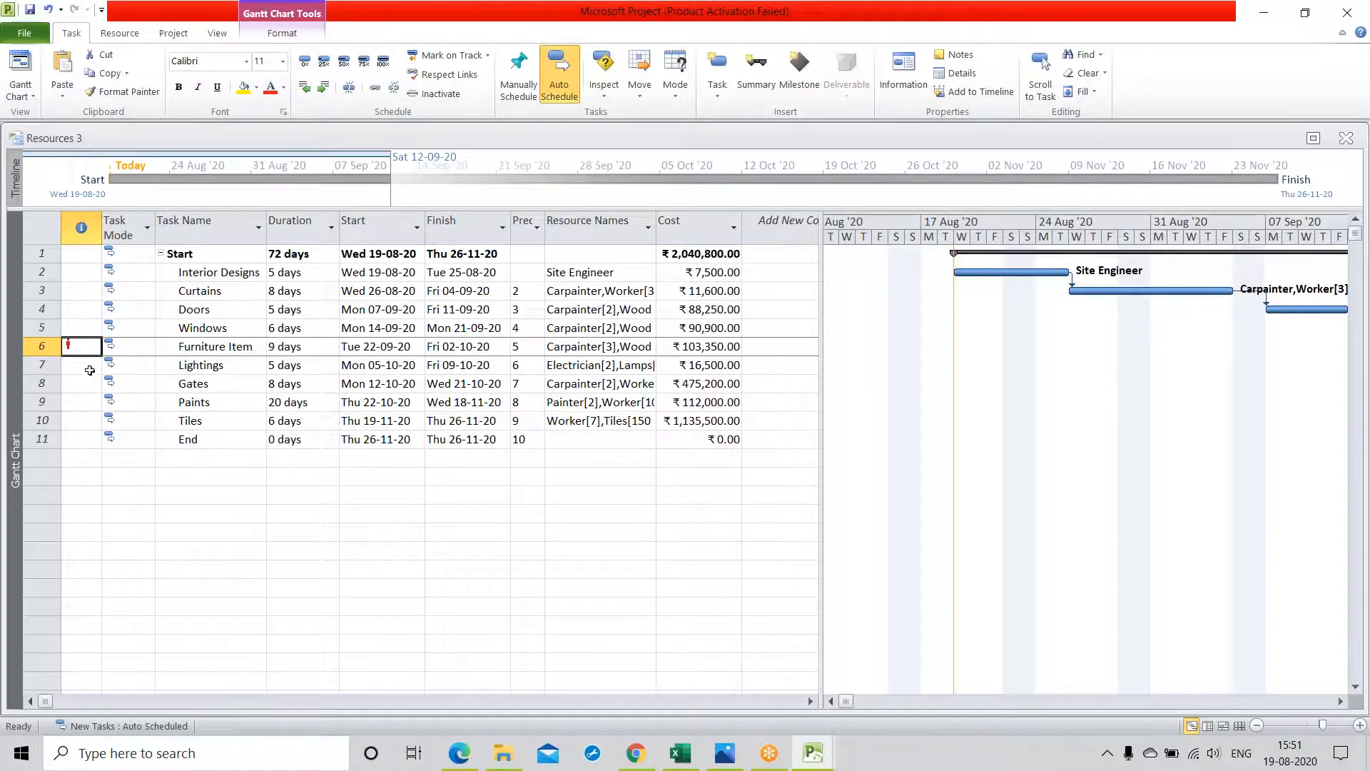
left_click(164, 512)
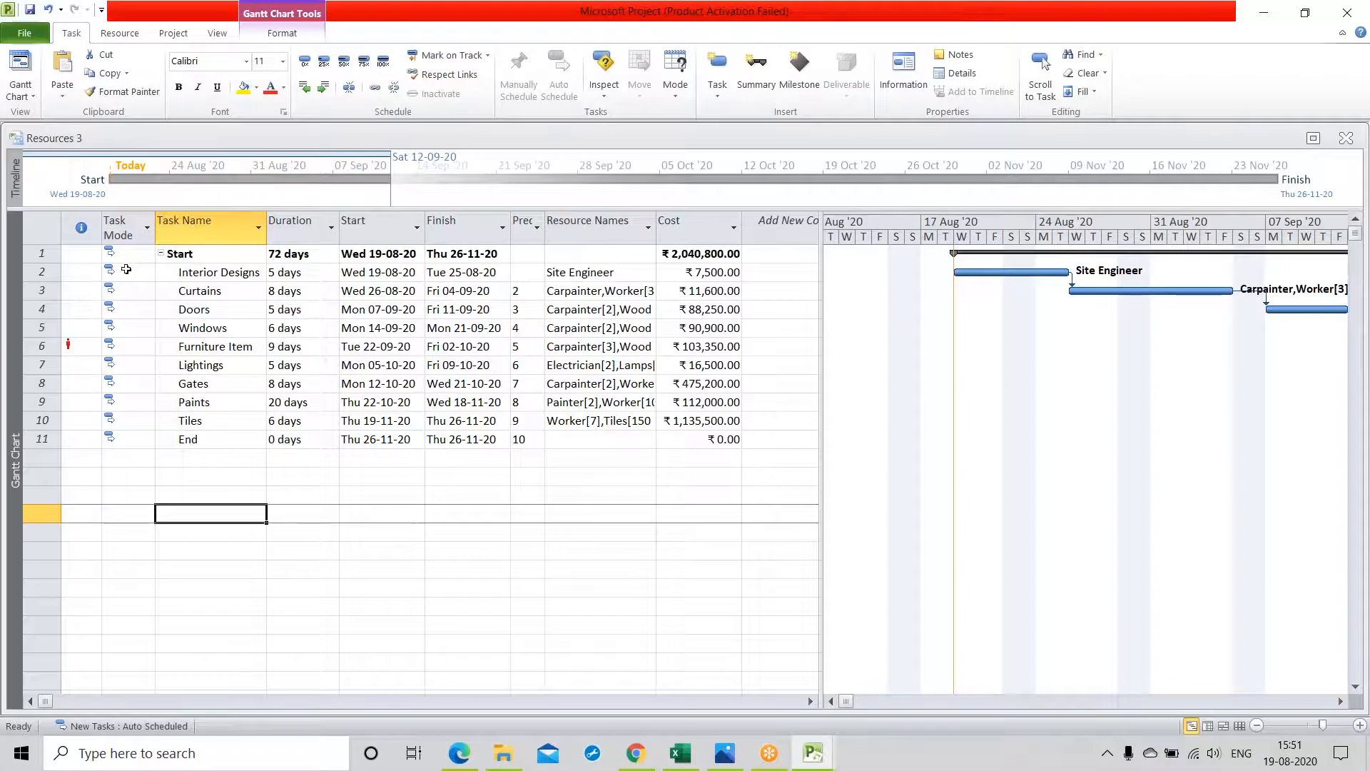
Return to the Resource Sheet view and examine the indicator of the Carpainter resource
left_click(122, 36)
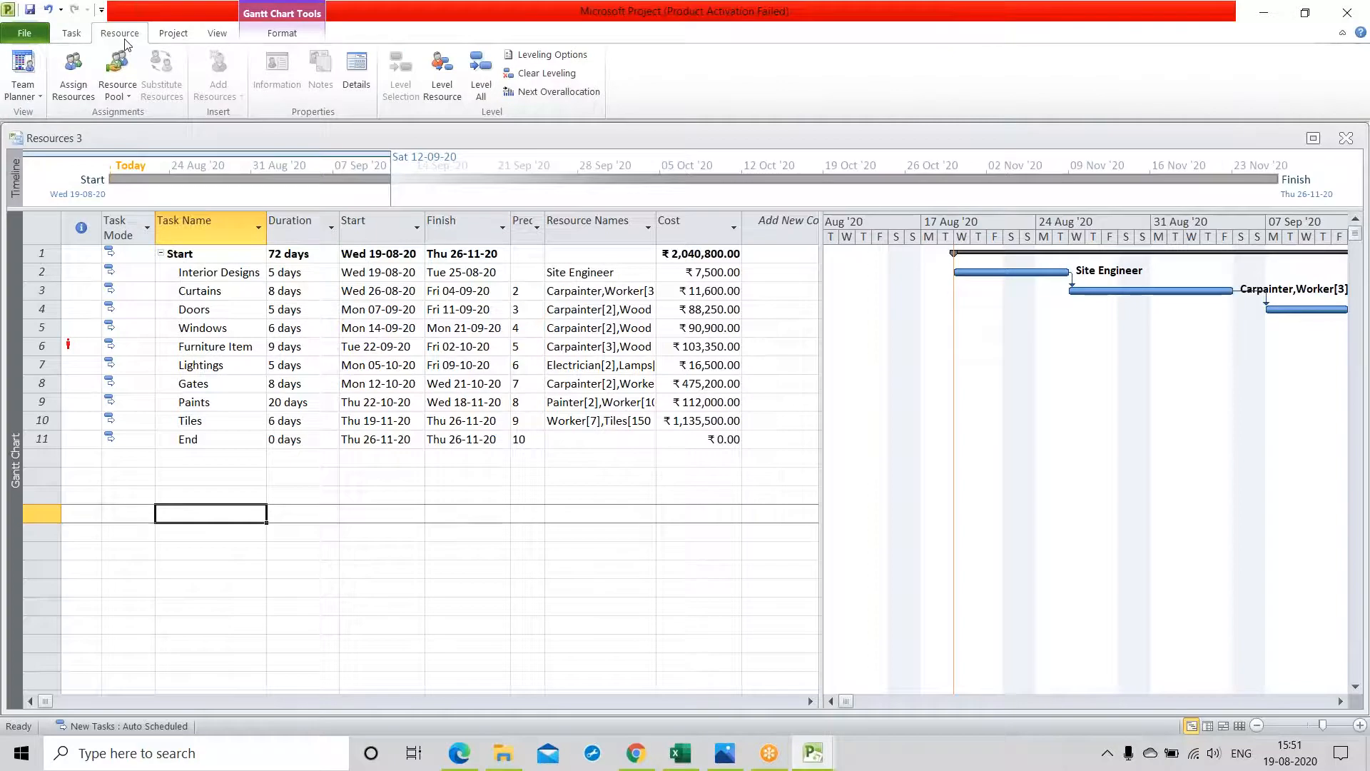
left_click(24, 94)
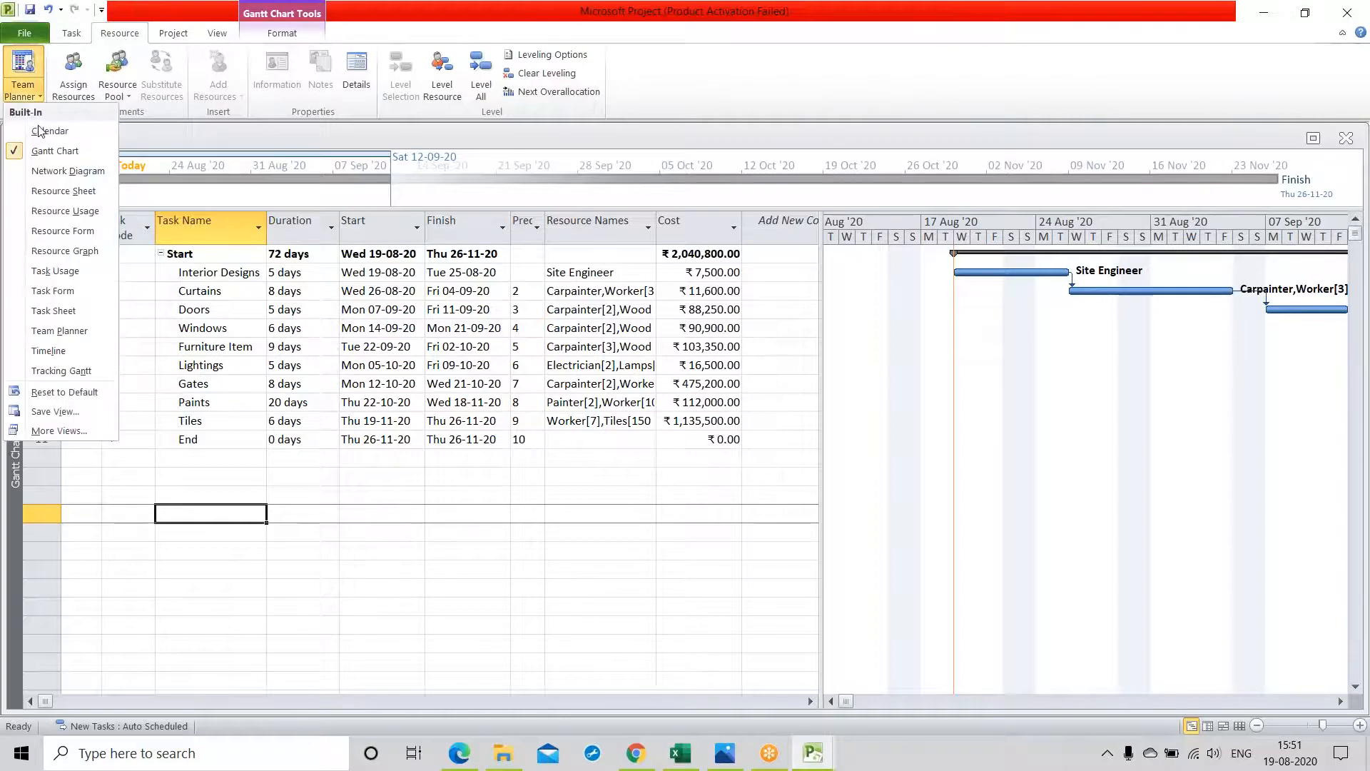
left_click(57, 191)
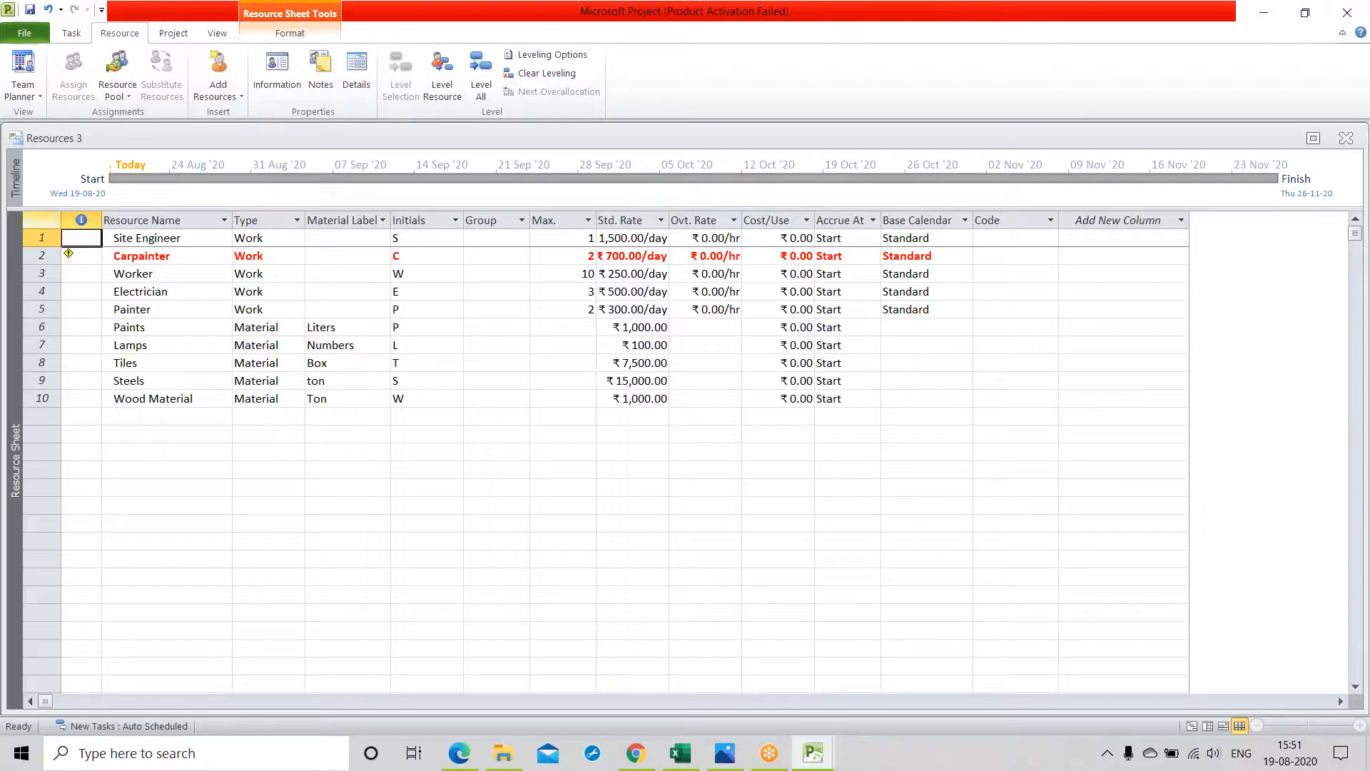
left_click(71, 254)
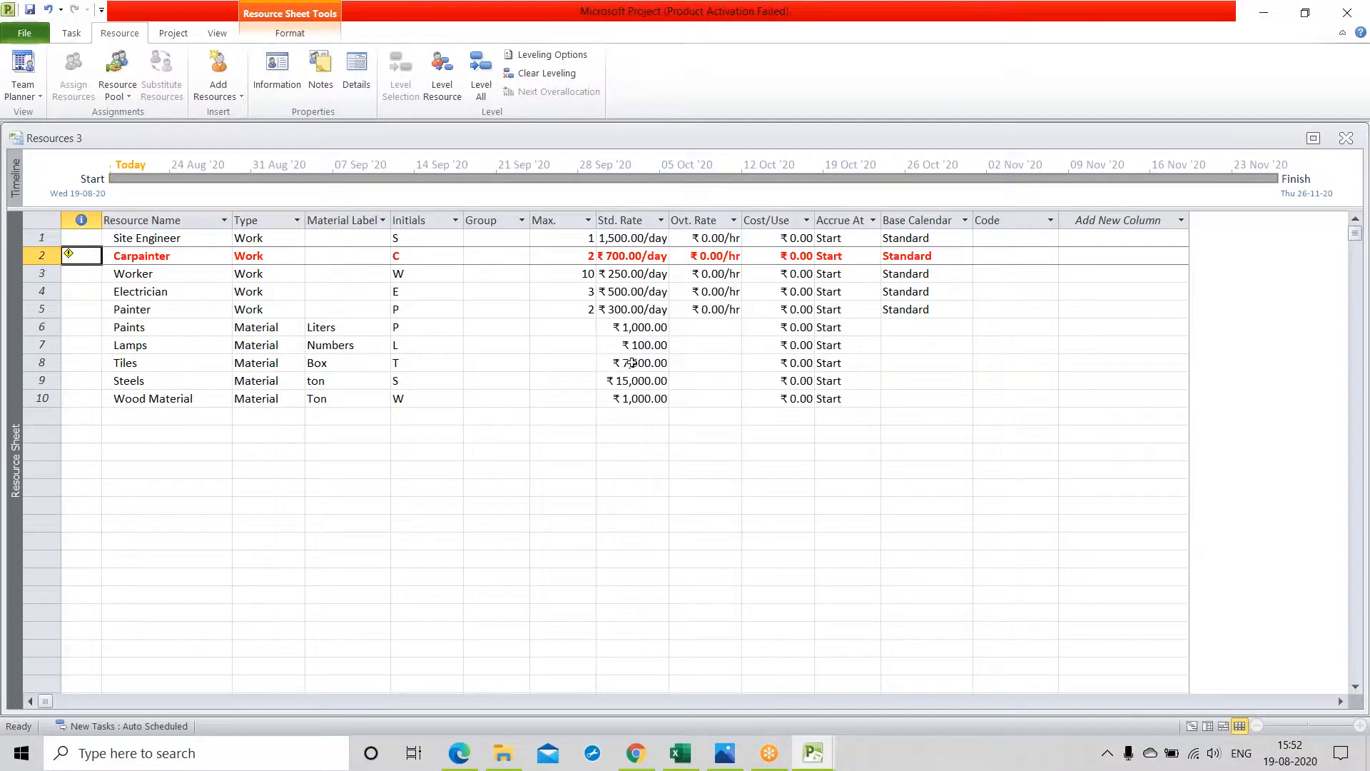
left_click(428, 558)
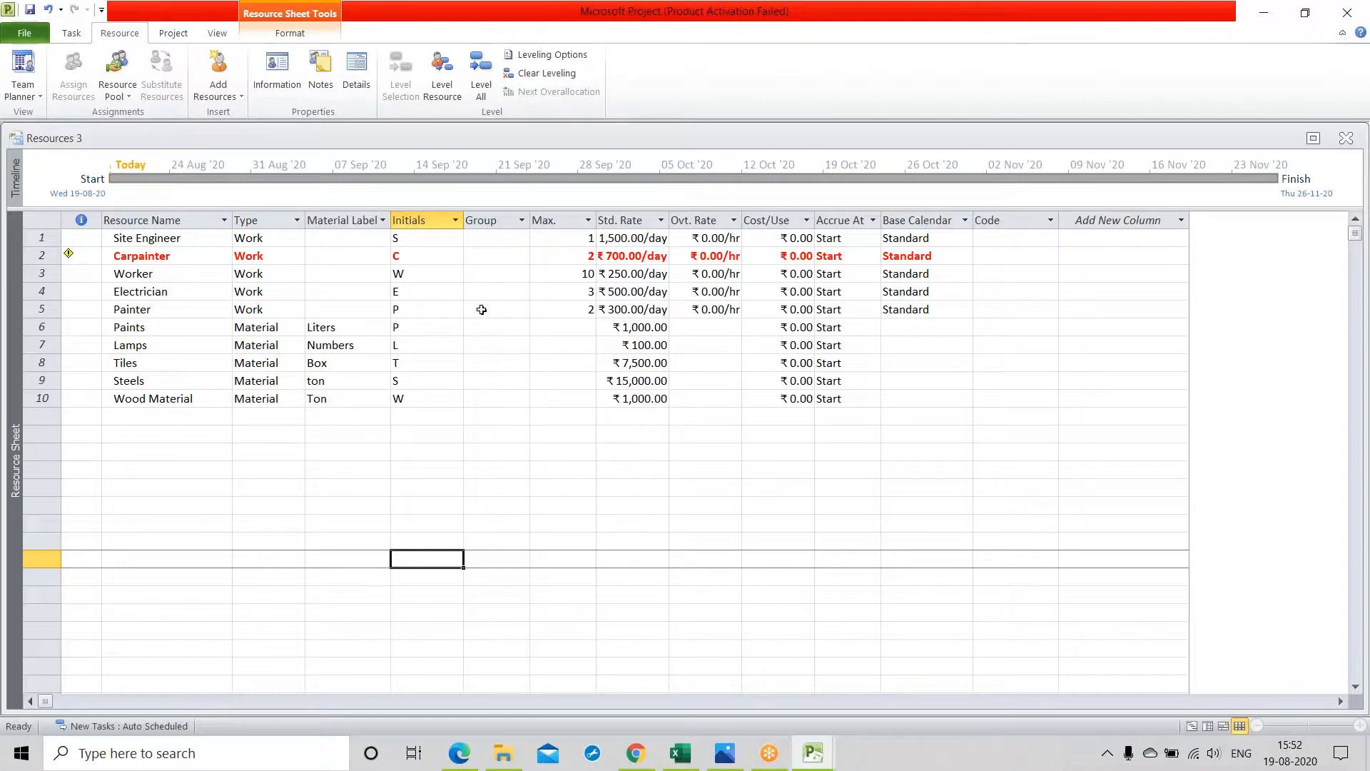
Display the Resource Usage view with the resource list shown from its first row
left_click(33, 91)
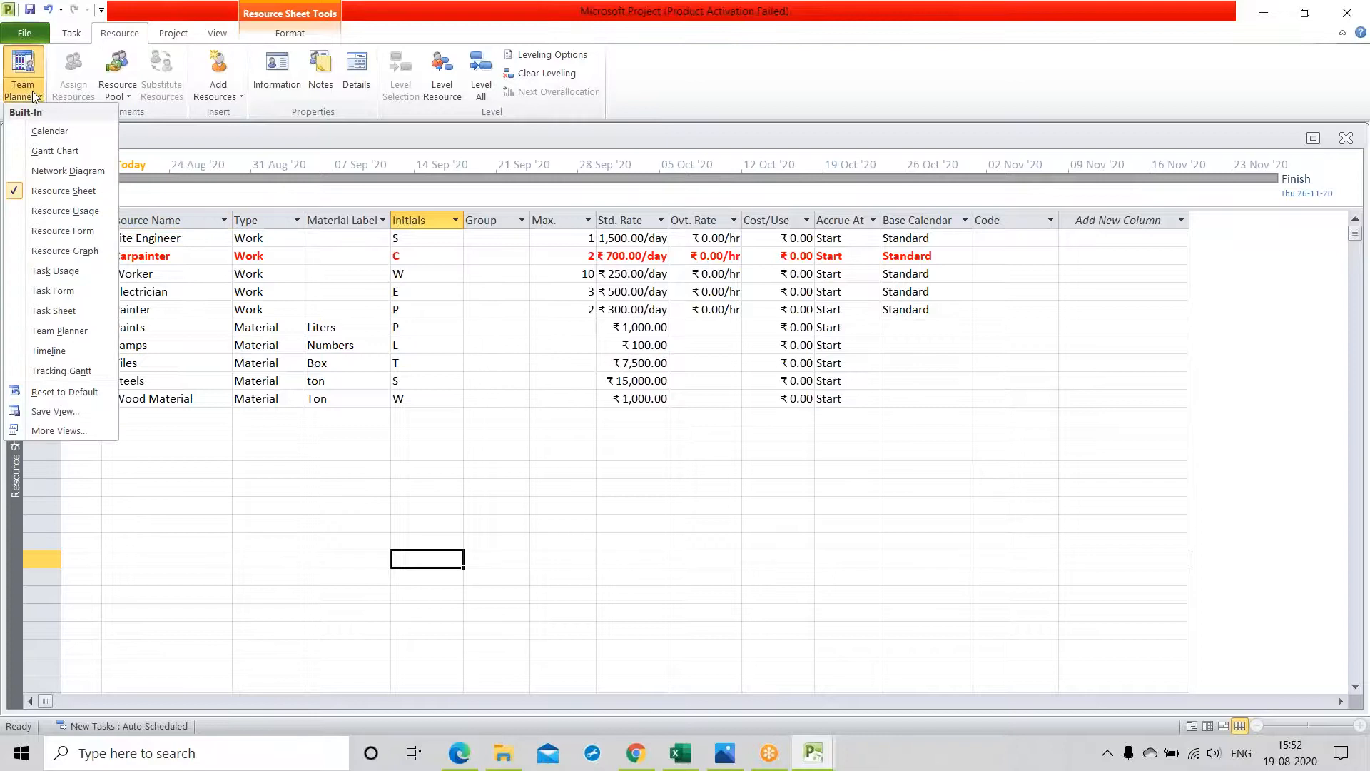
left_click(55, 212)
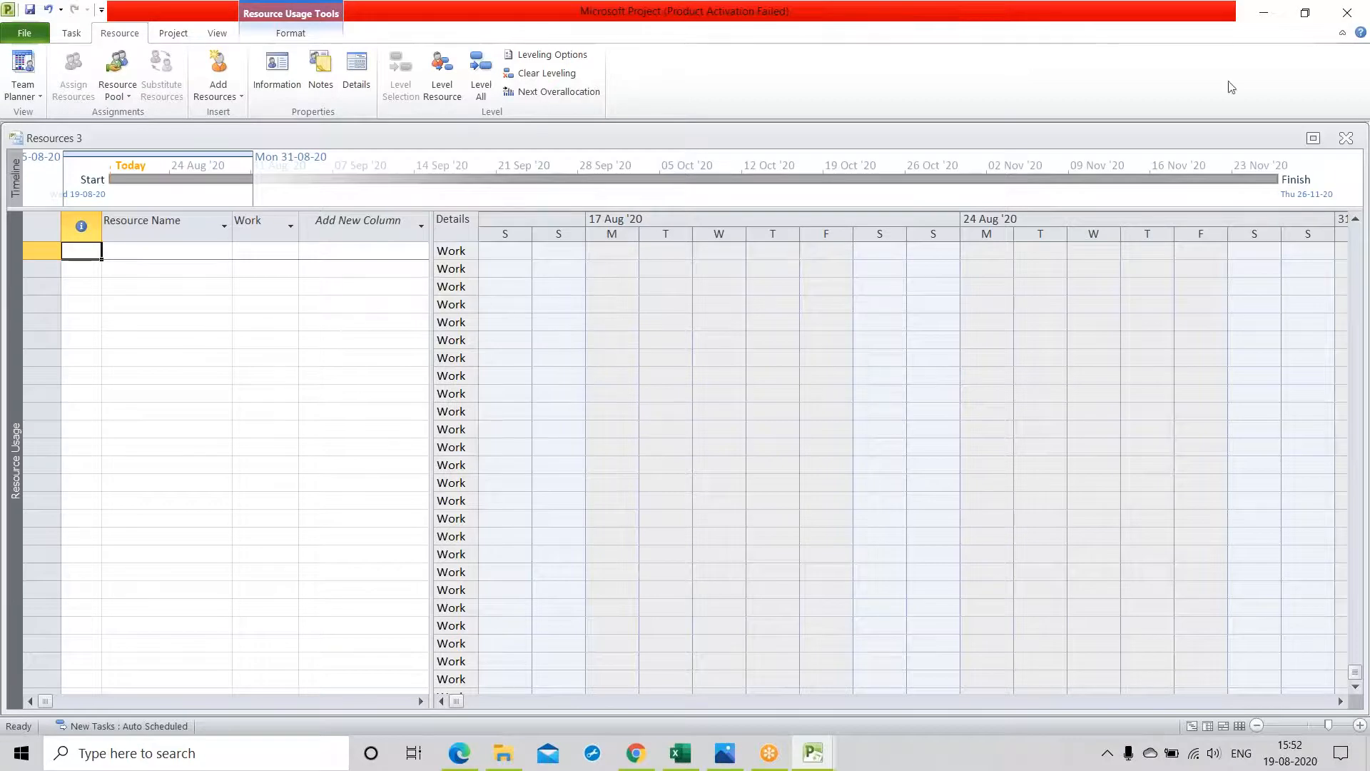
left_click(1257, 46)
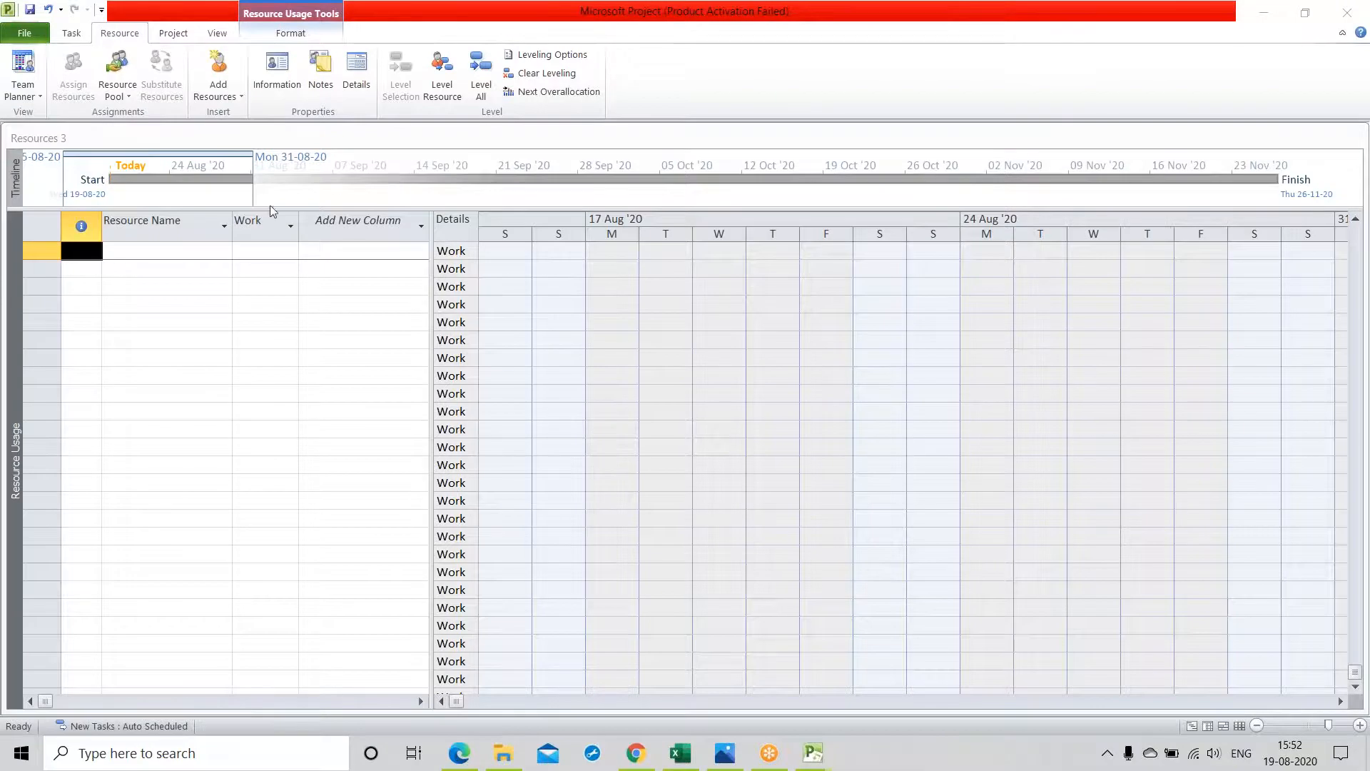
left_click(250, 393)
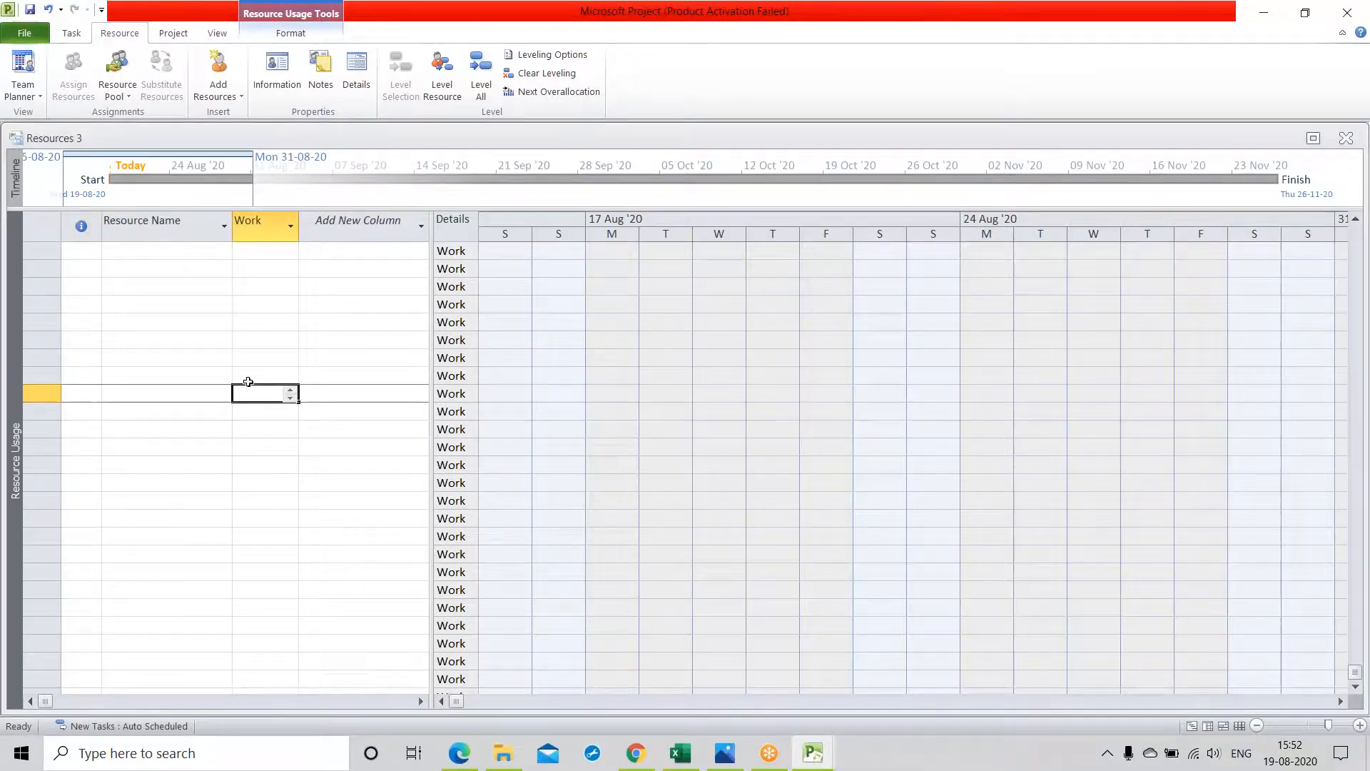
scroll(248, 382, "up", 7)
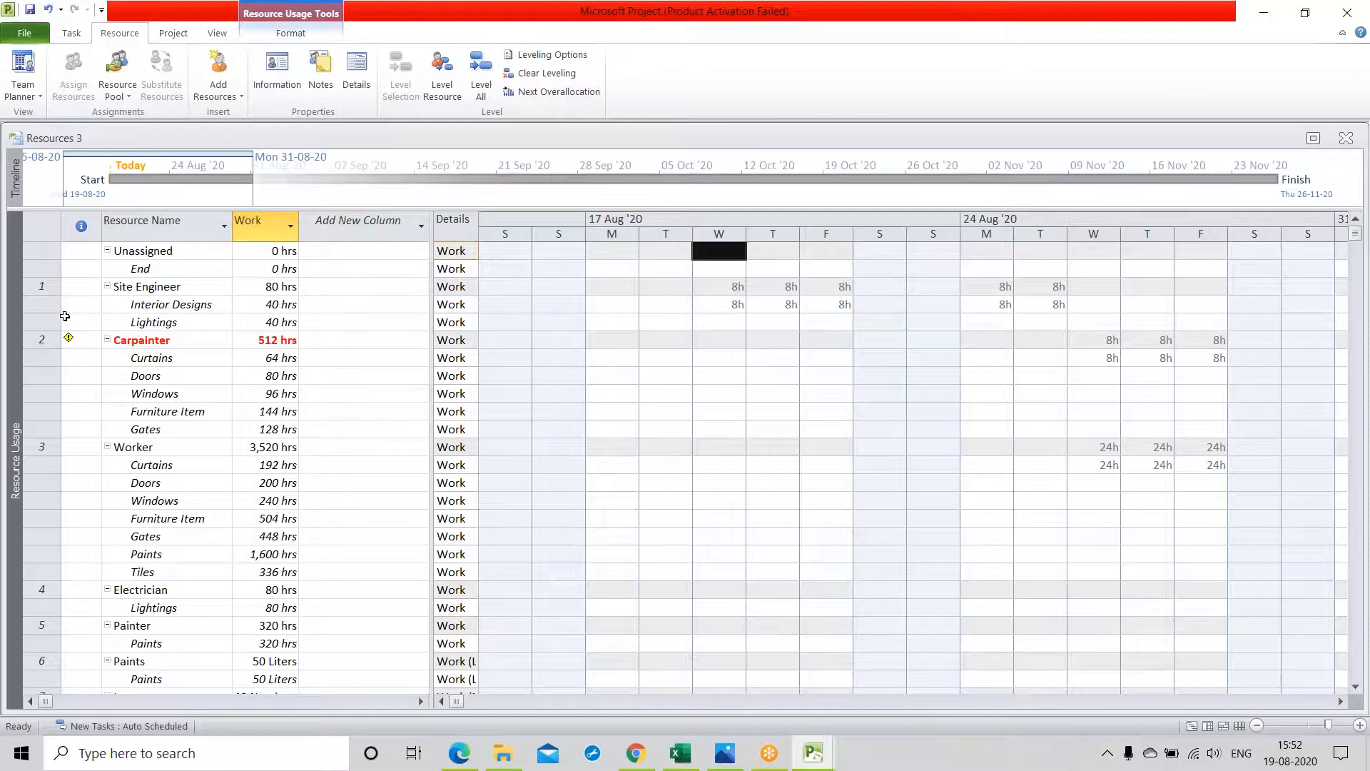
Examine the resources' daily work hours through late September 2020 for Carpainter overallocation on the Furniture Item task
left_click(256, 288)
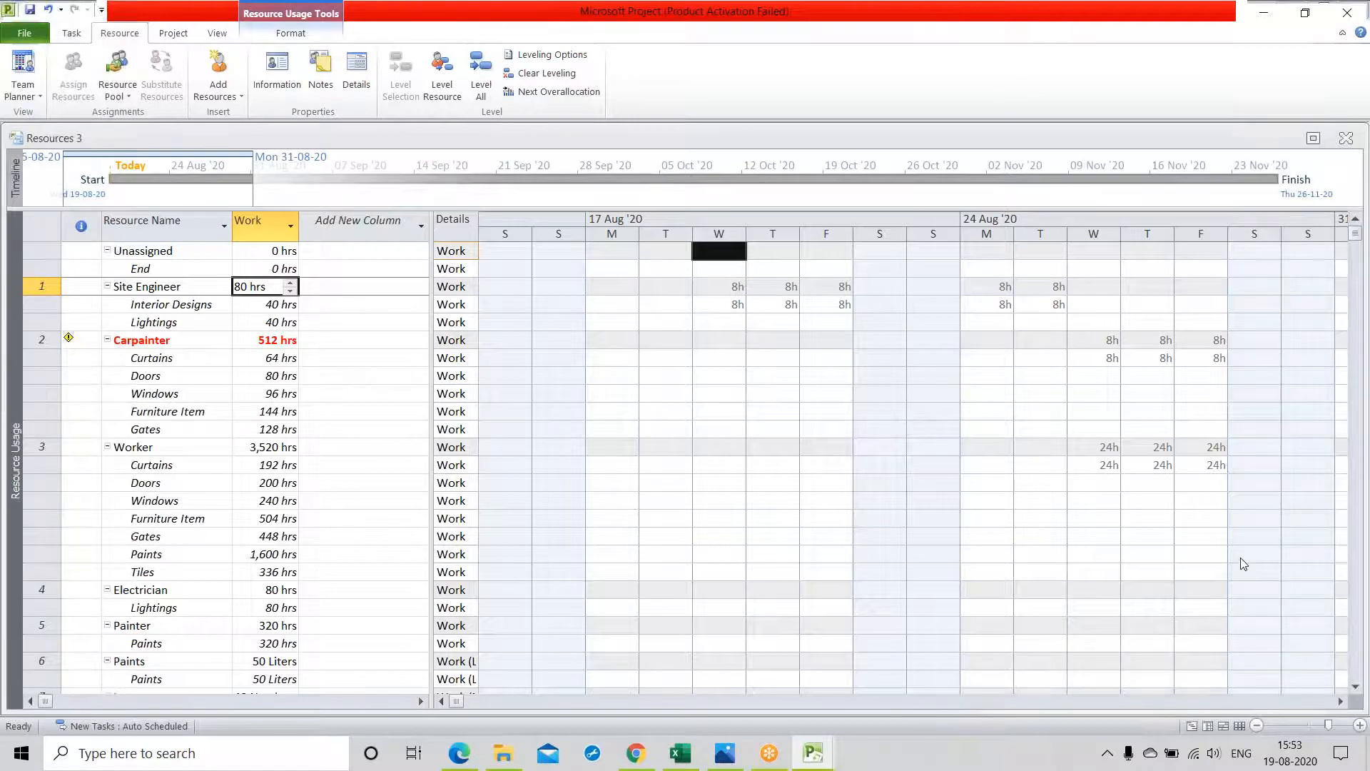
left_click(1365, 767)
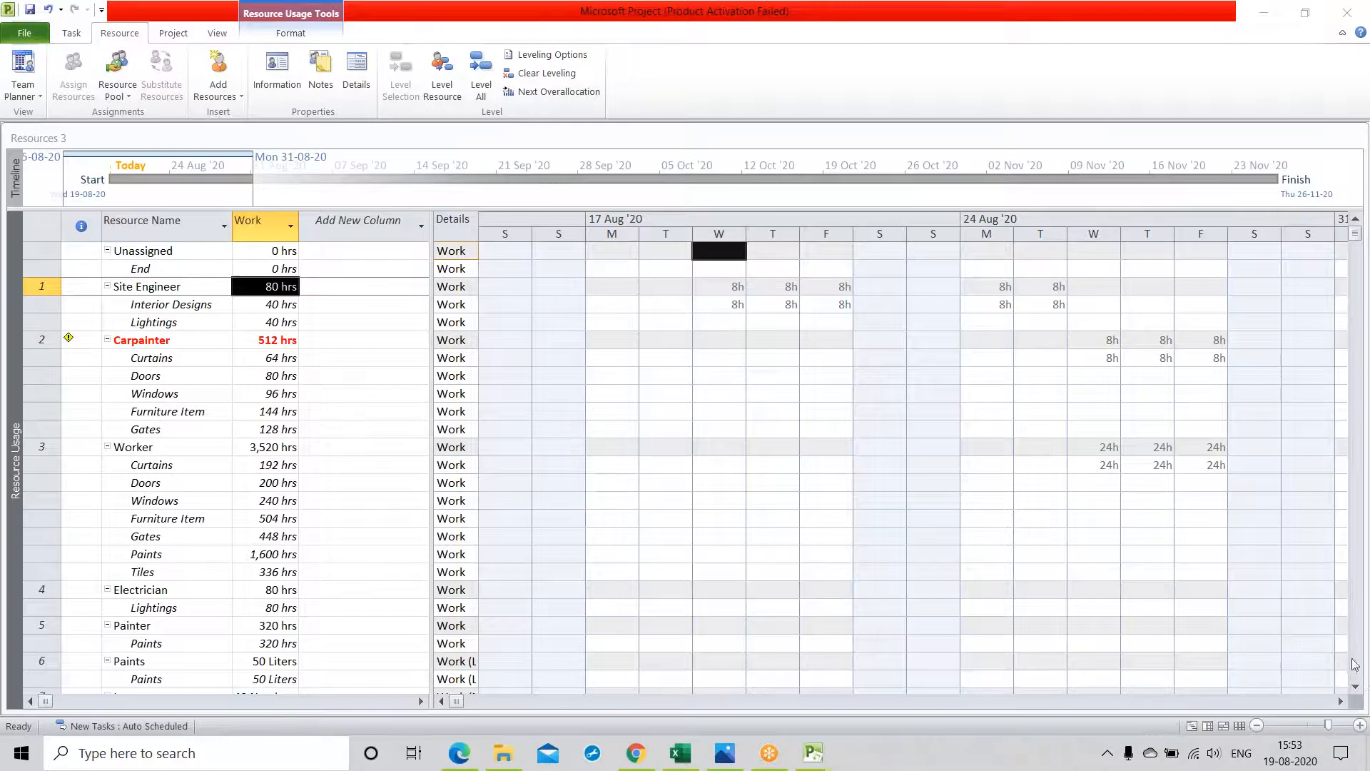
left_click(1342, 701)
left_click_drag(1342, 702, 1341, 701)
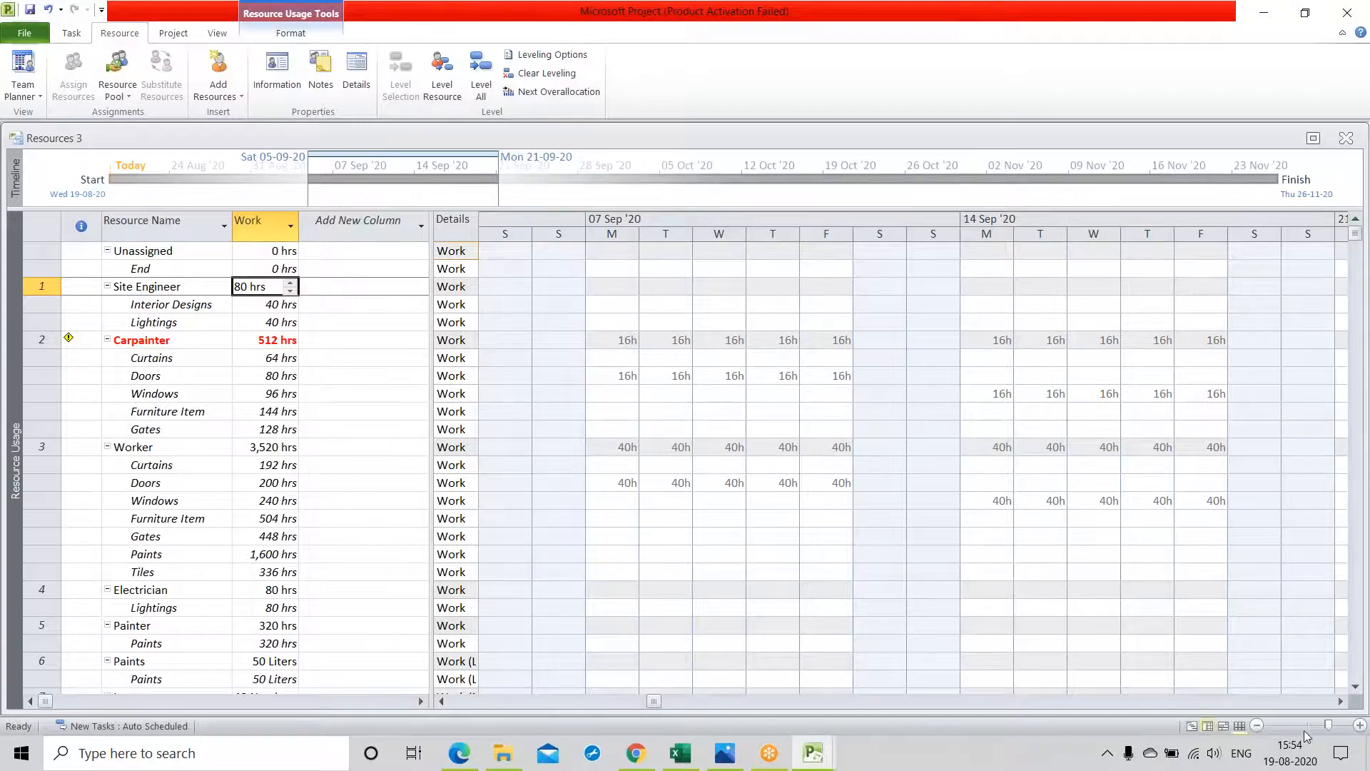
left_click(1342, 702)
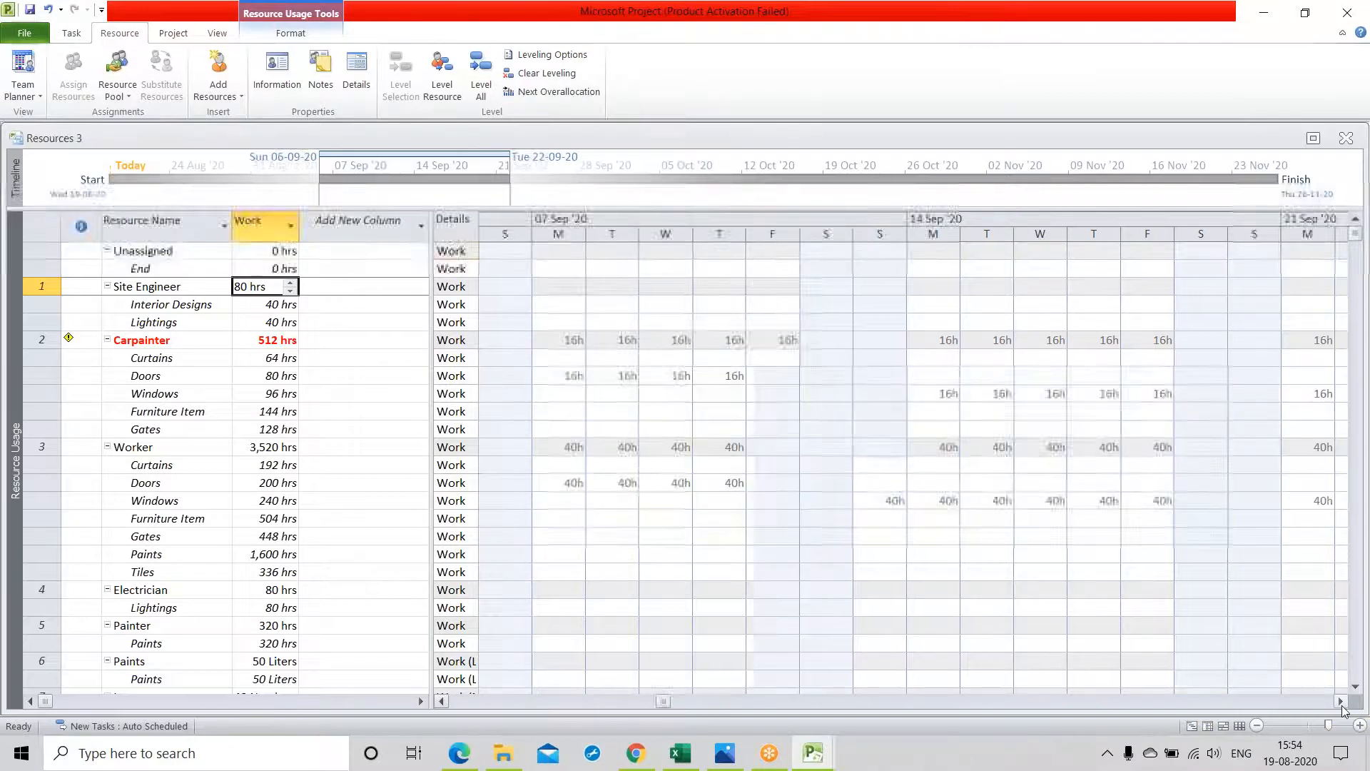
left_click(1342, 702)
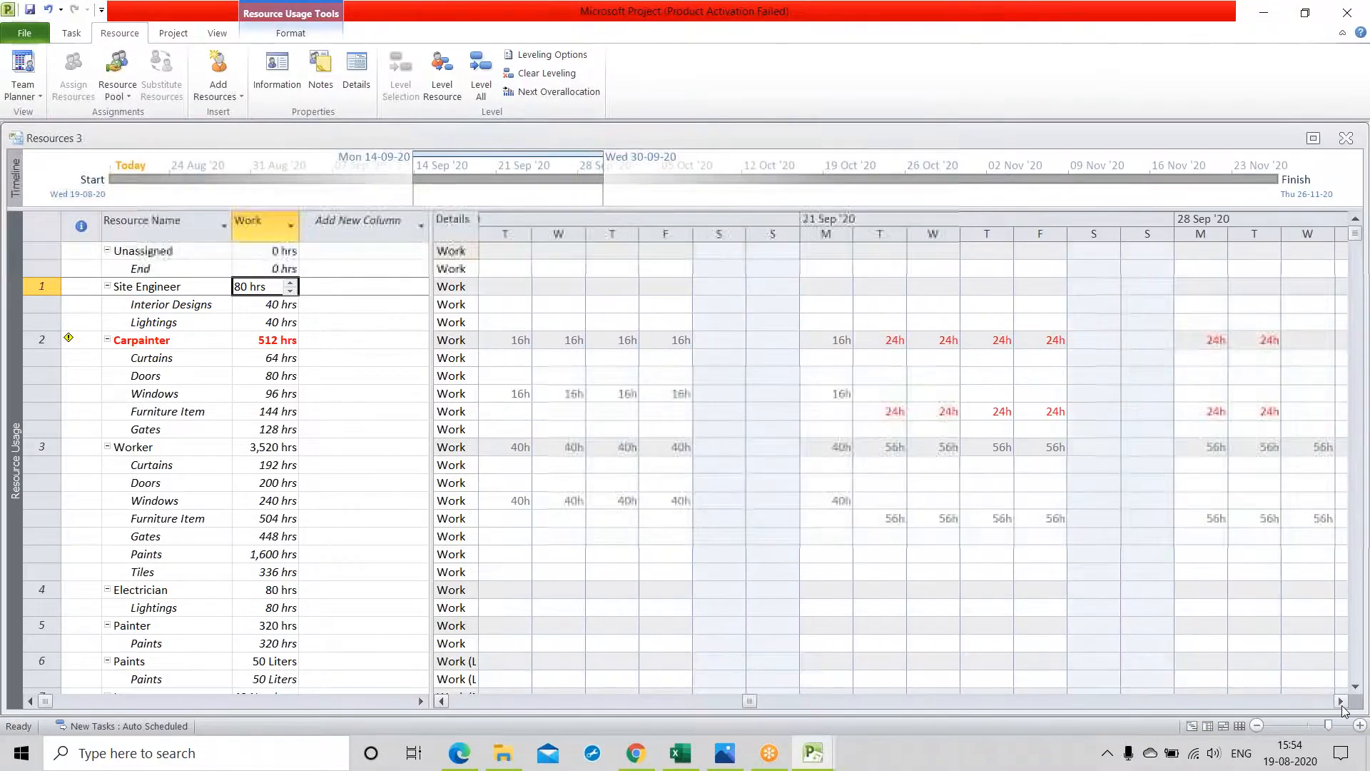
Examine the resources' daily work hours from late September through late October 2020 in the Resource Usage view
left_click(1342, 702)
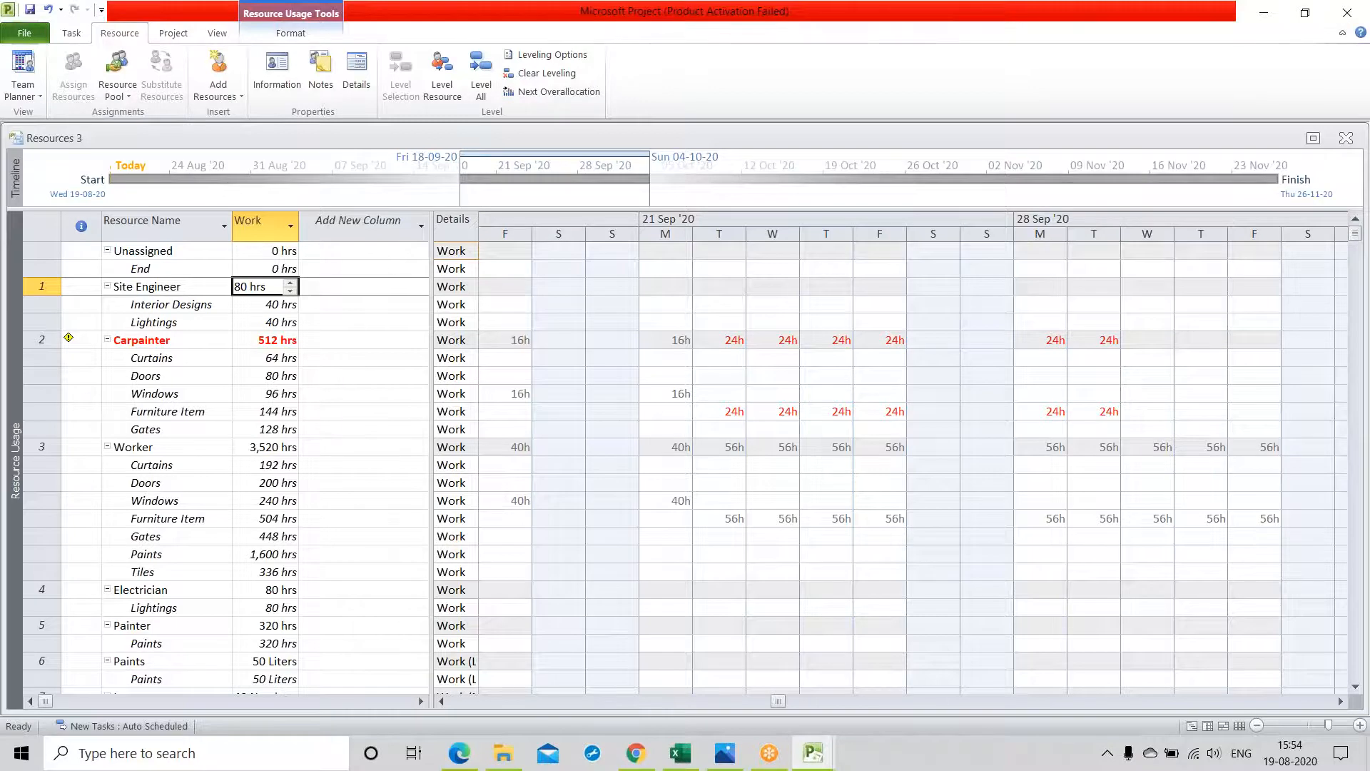
left_click(1342, 701)
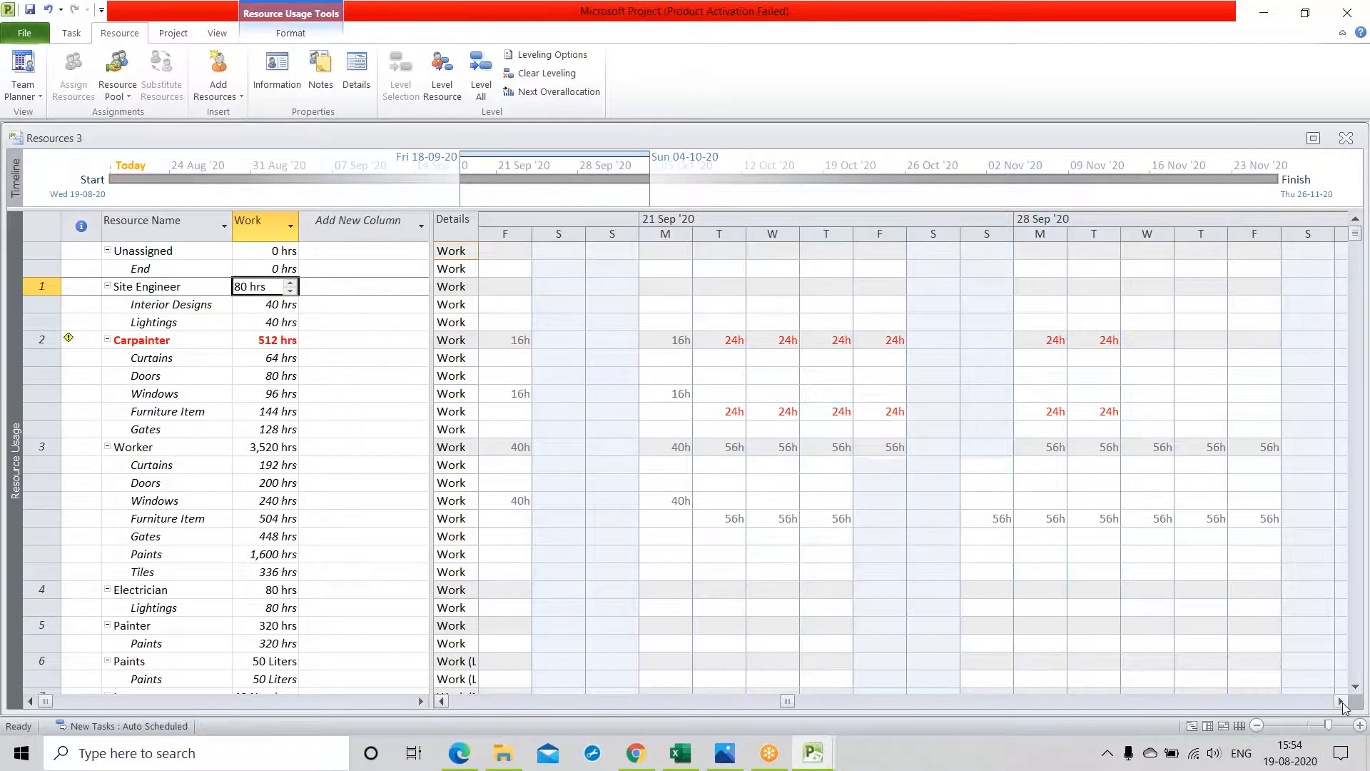
left_click(1342, 701)
left_click(1342, 702)
left_click(1342, 702)
left_click(1342, 702)
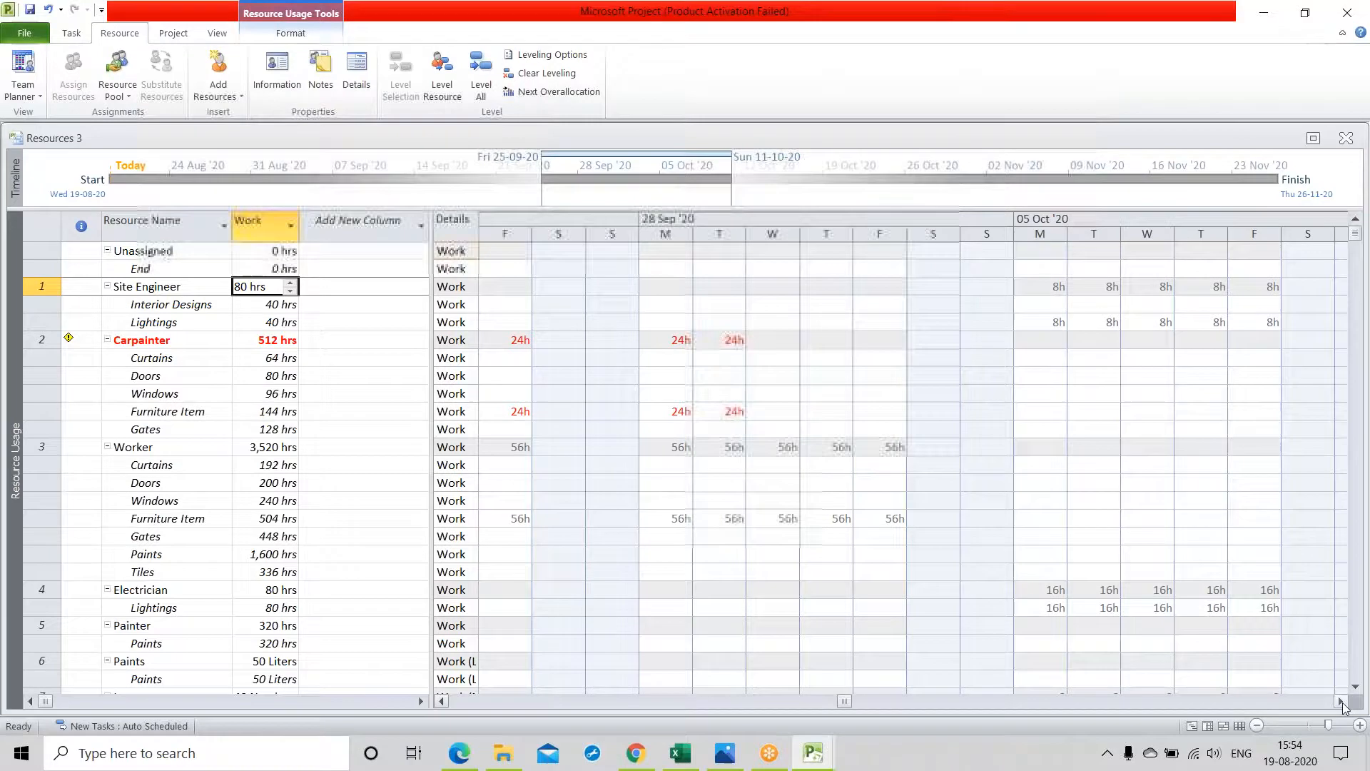
left_click(1342, 701)
left_click(1342, 702)
left_click(1342, 701)
left_click(1342, 702)
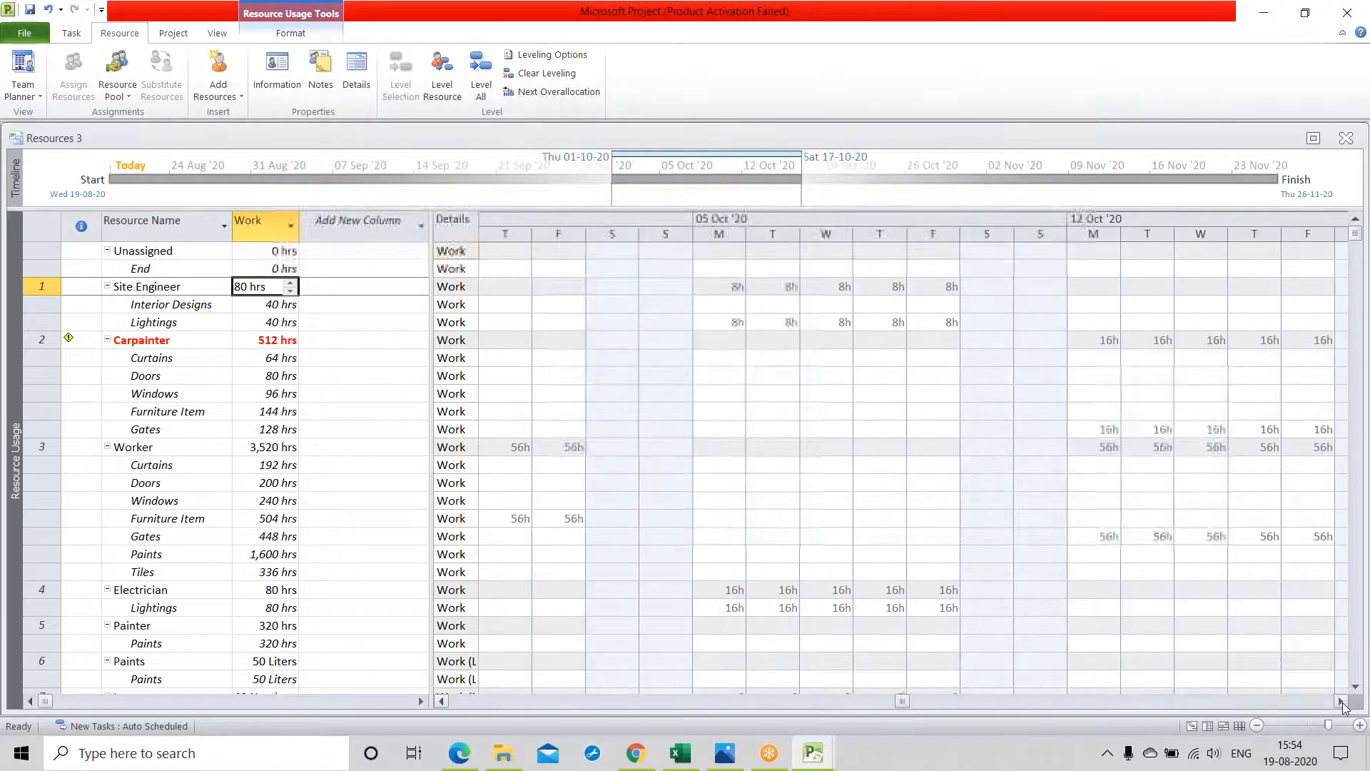
left_click(1342, 702)
left_click(1342, 701)
left_click(1341, 702)
left_click(1342, 702)
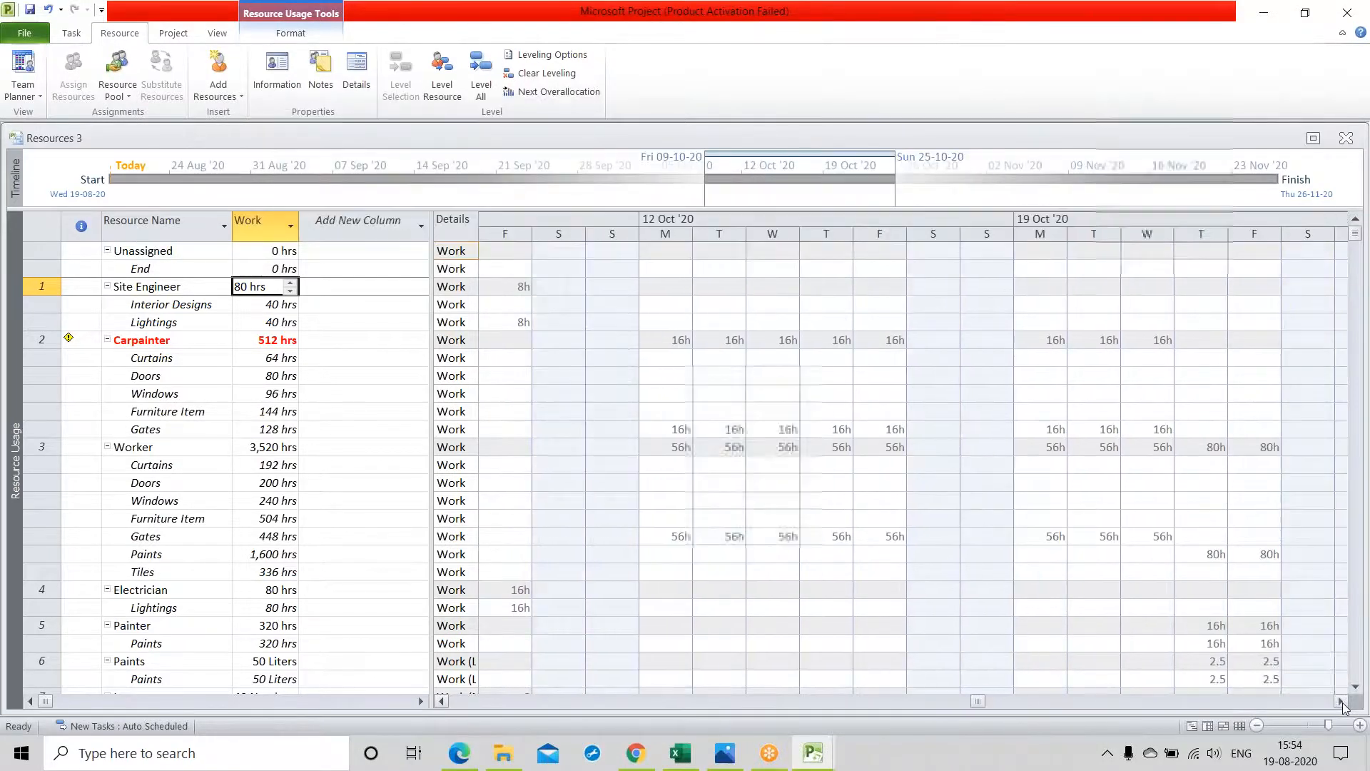
left_click(1342, 702)
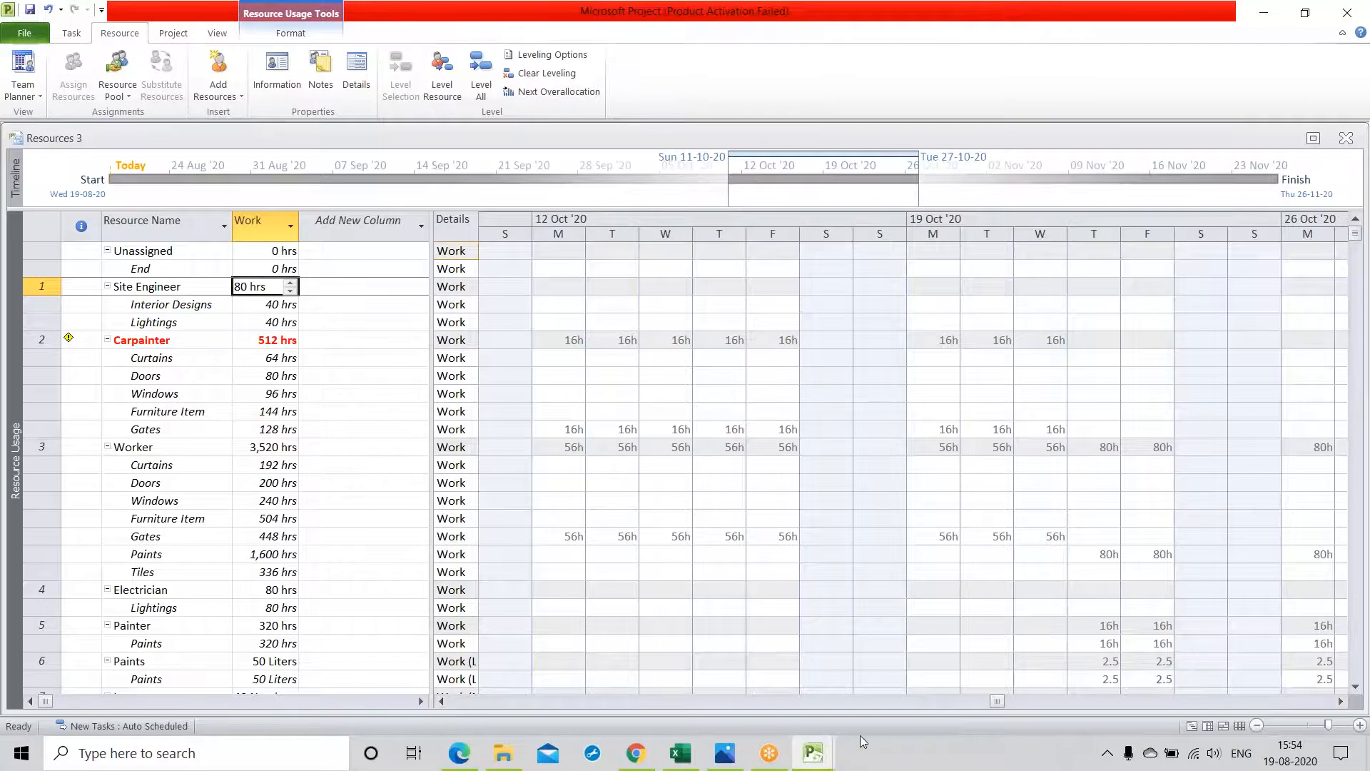
Return the daily work grid to the project's start in the week of 17 August 2020
left_click(441, 701)
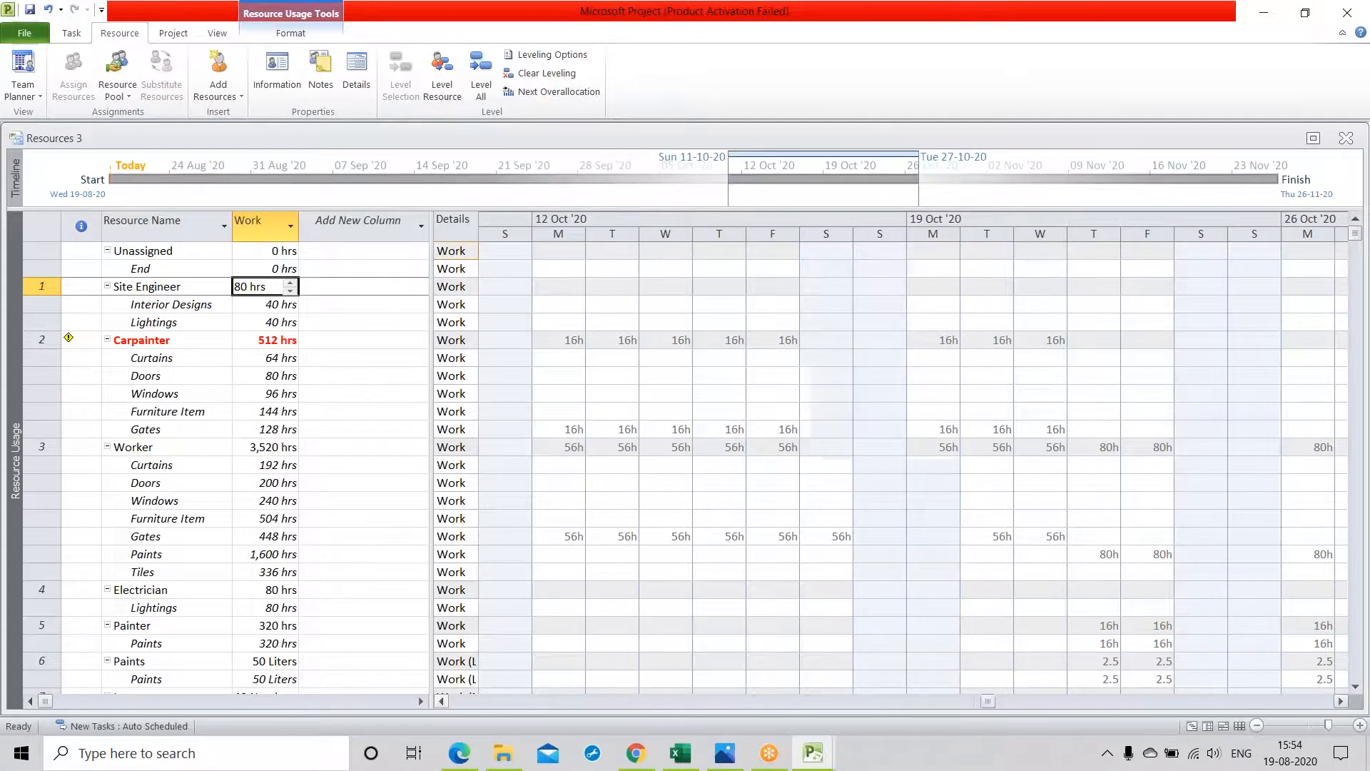
left_click(441, 702)
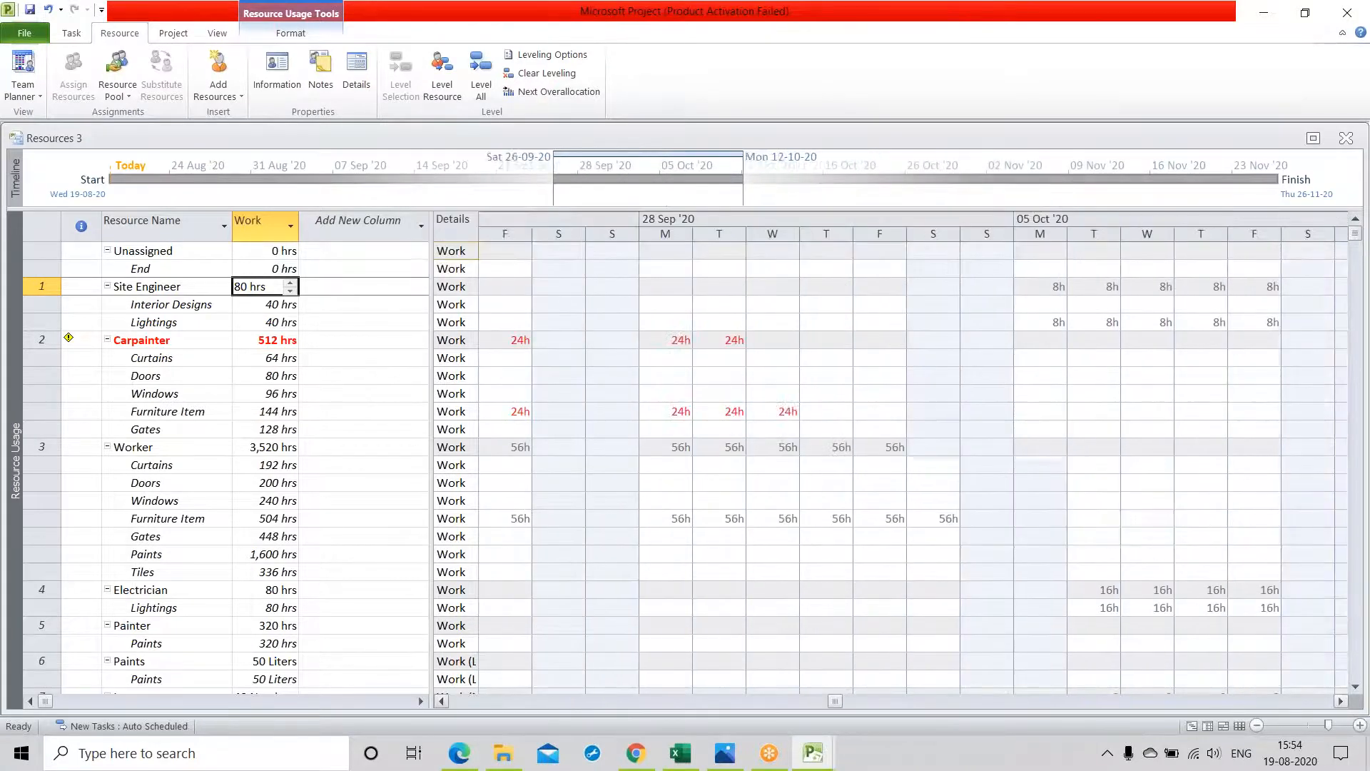
left_click(441, 701)
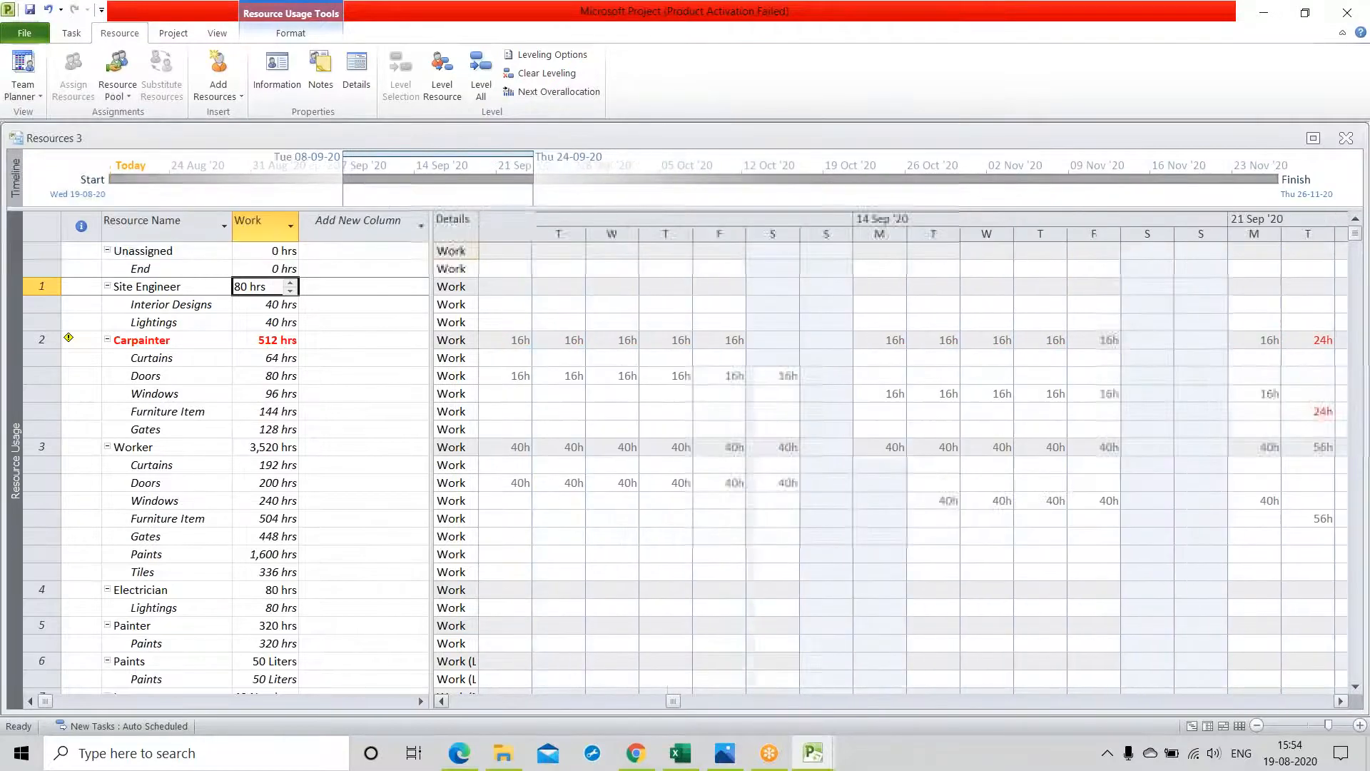
left_click(441, 701)
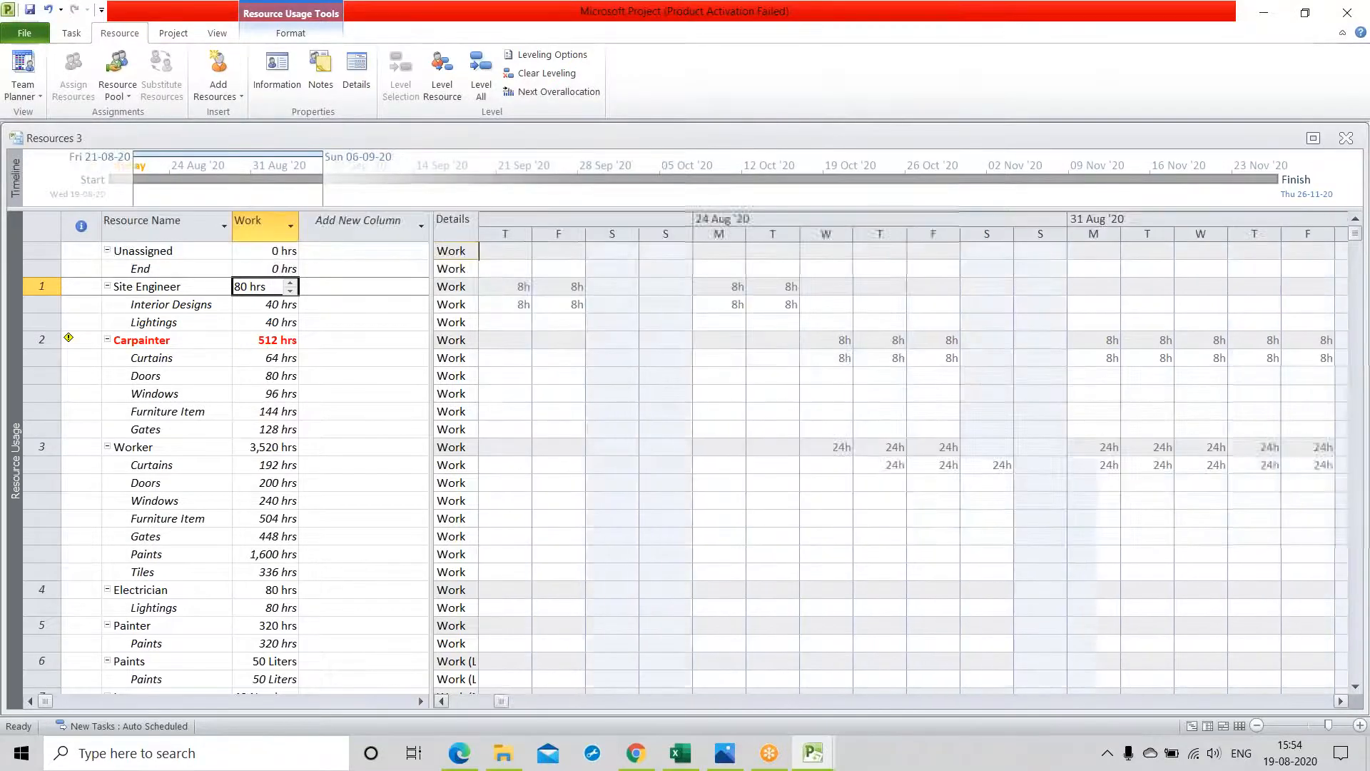
left_click(441, 702)
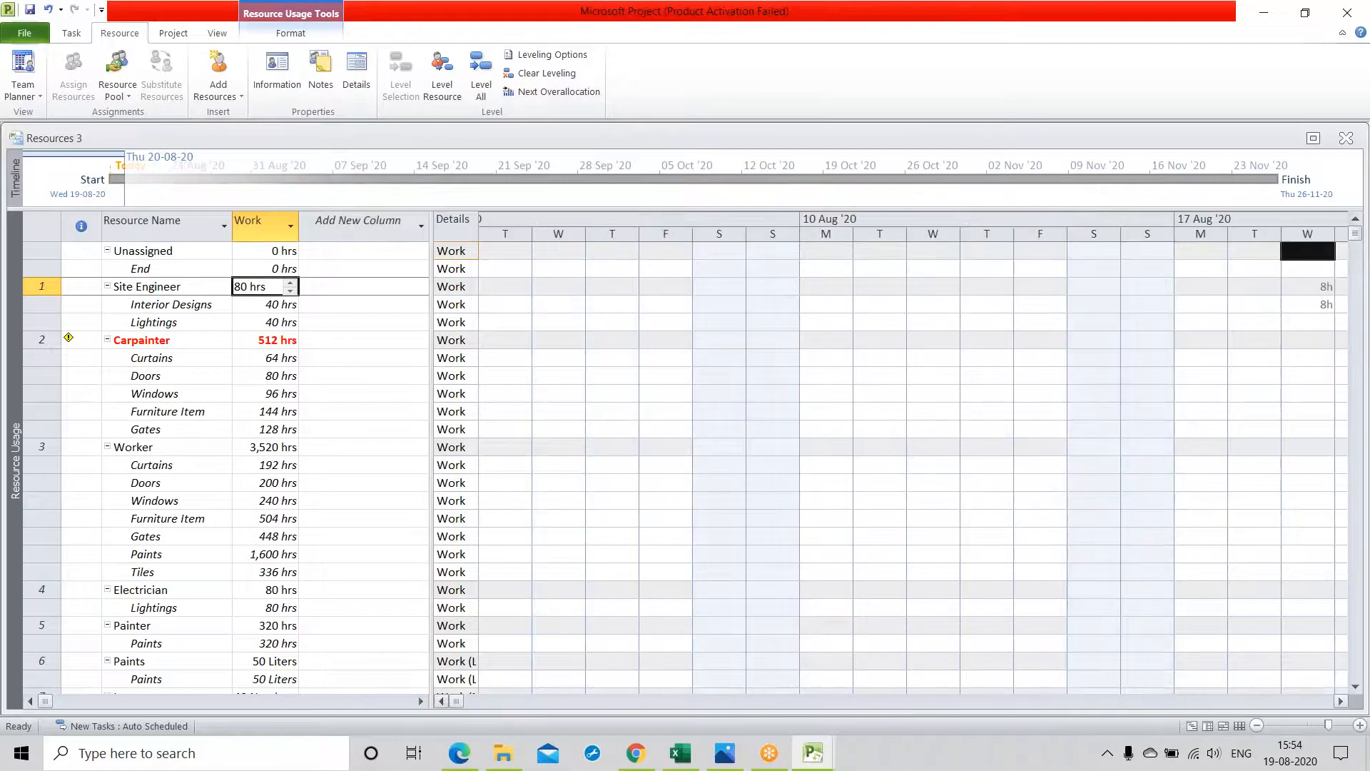
left_click(1340, 701)
left_click(1339, 702)
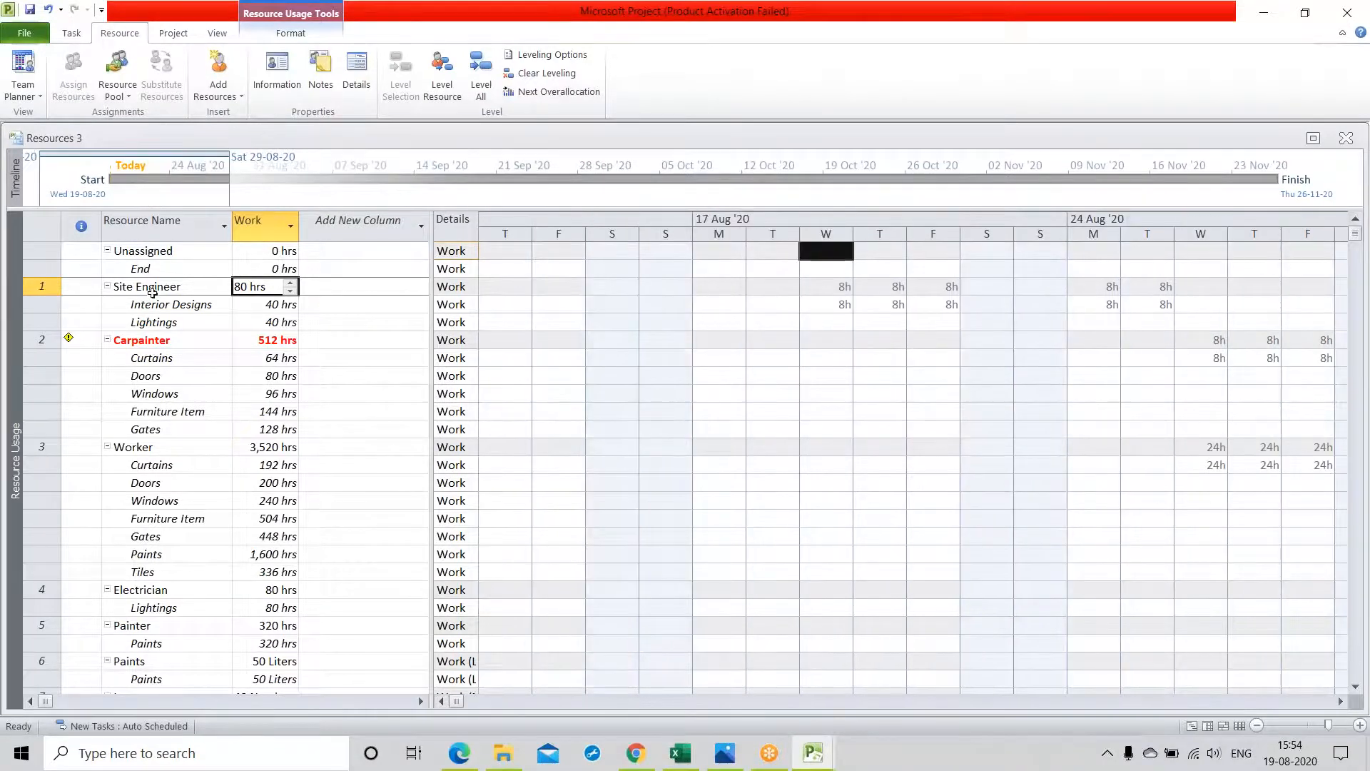
Review the total work hours of the Site Engineer, Carpainter, Worker, Electrician and Painter resources
left_click(229, 289)
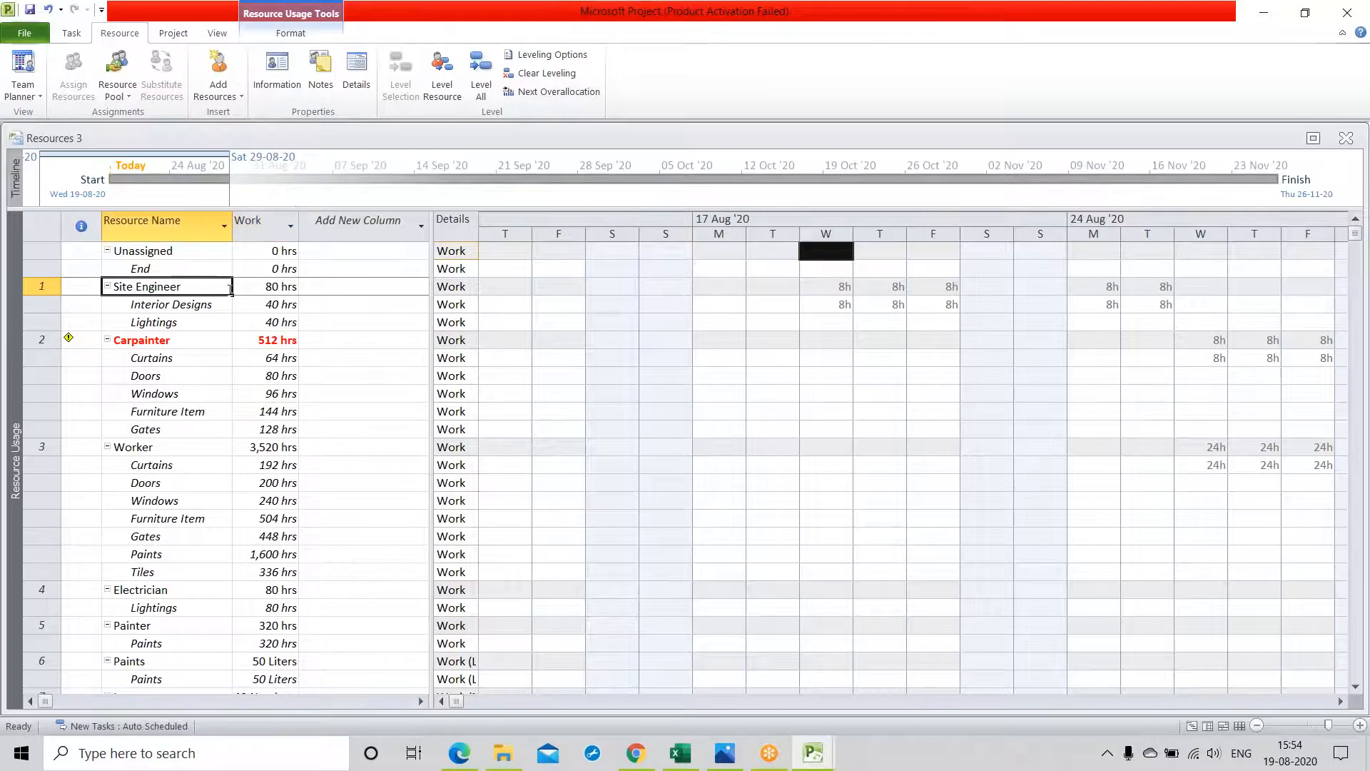
left_click(248, 289)
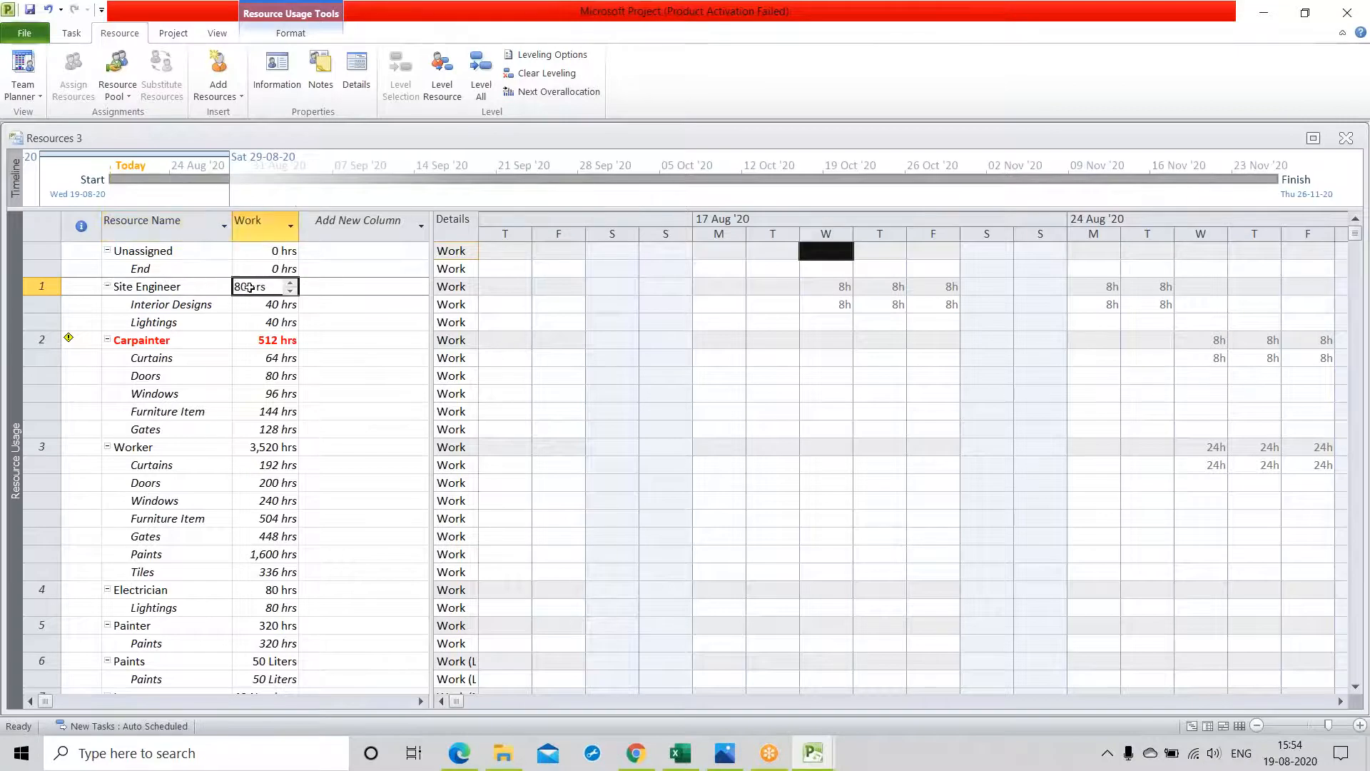
left_click(186, 341)
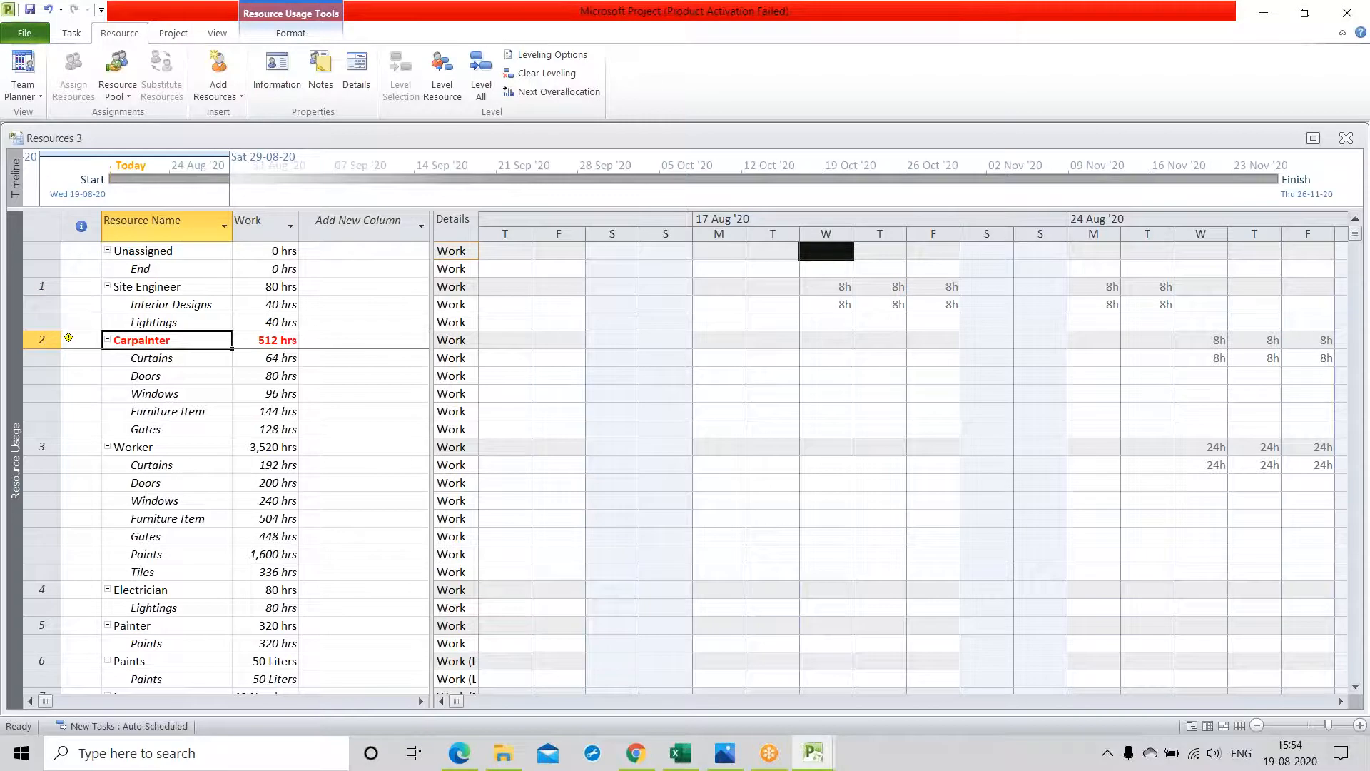
left_click(177, 451)
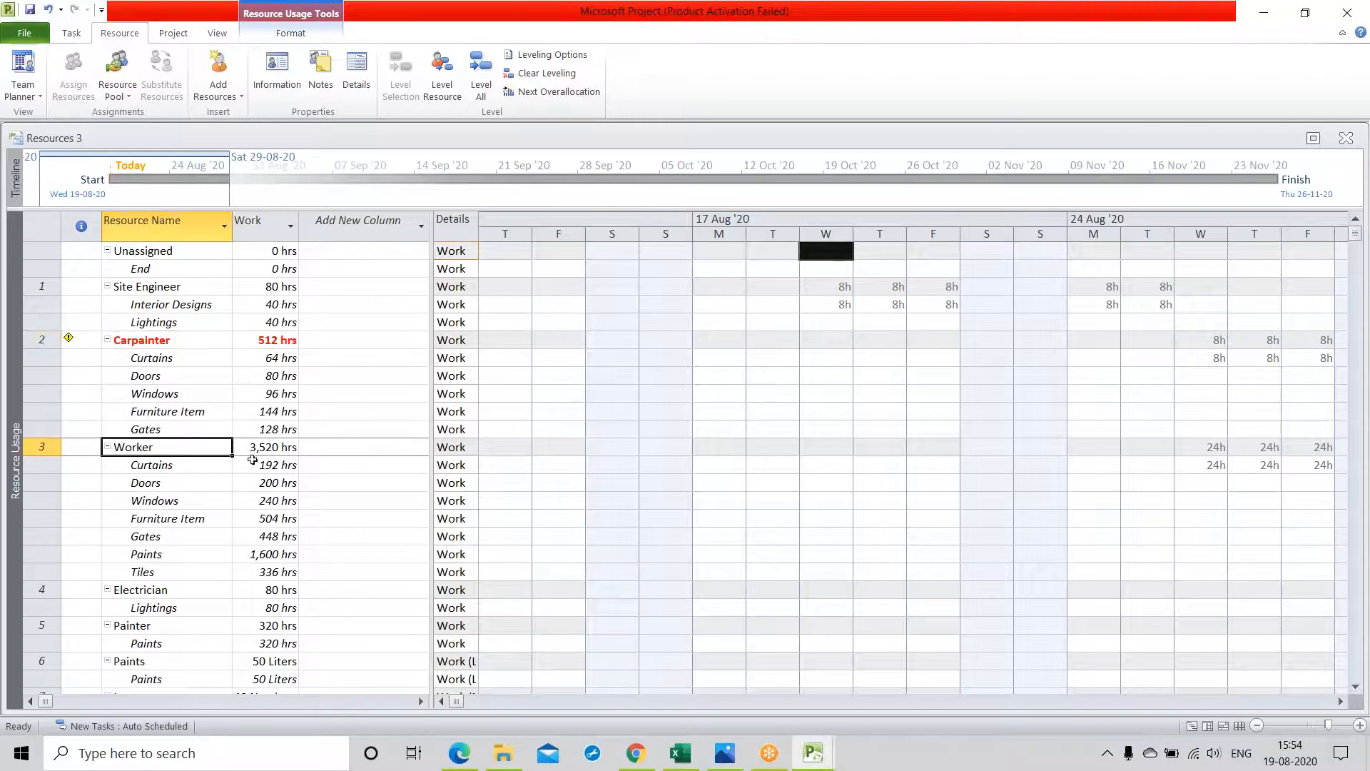
left_click(194, 594)
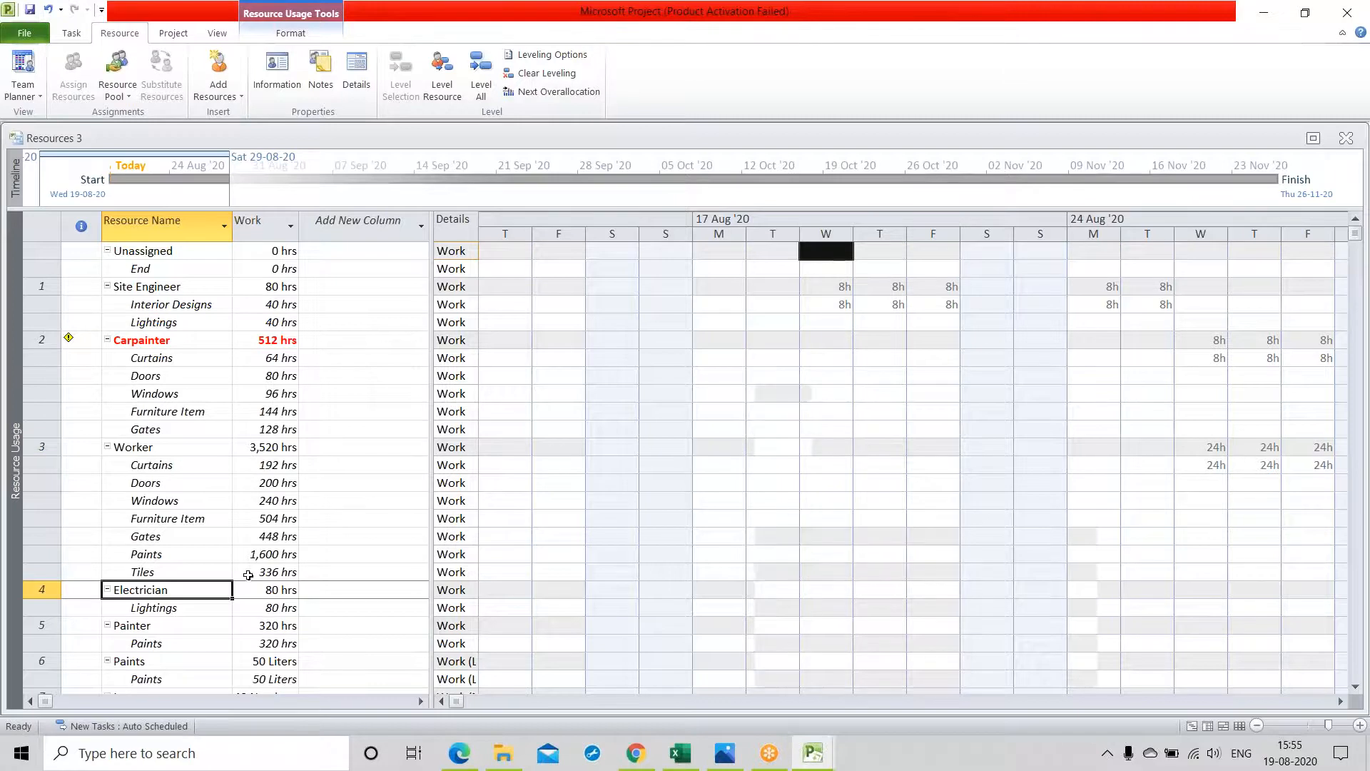
scroll(248, 585, "down", 2)
left_click(178, 516)
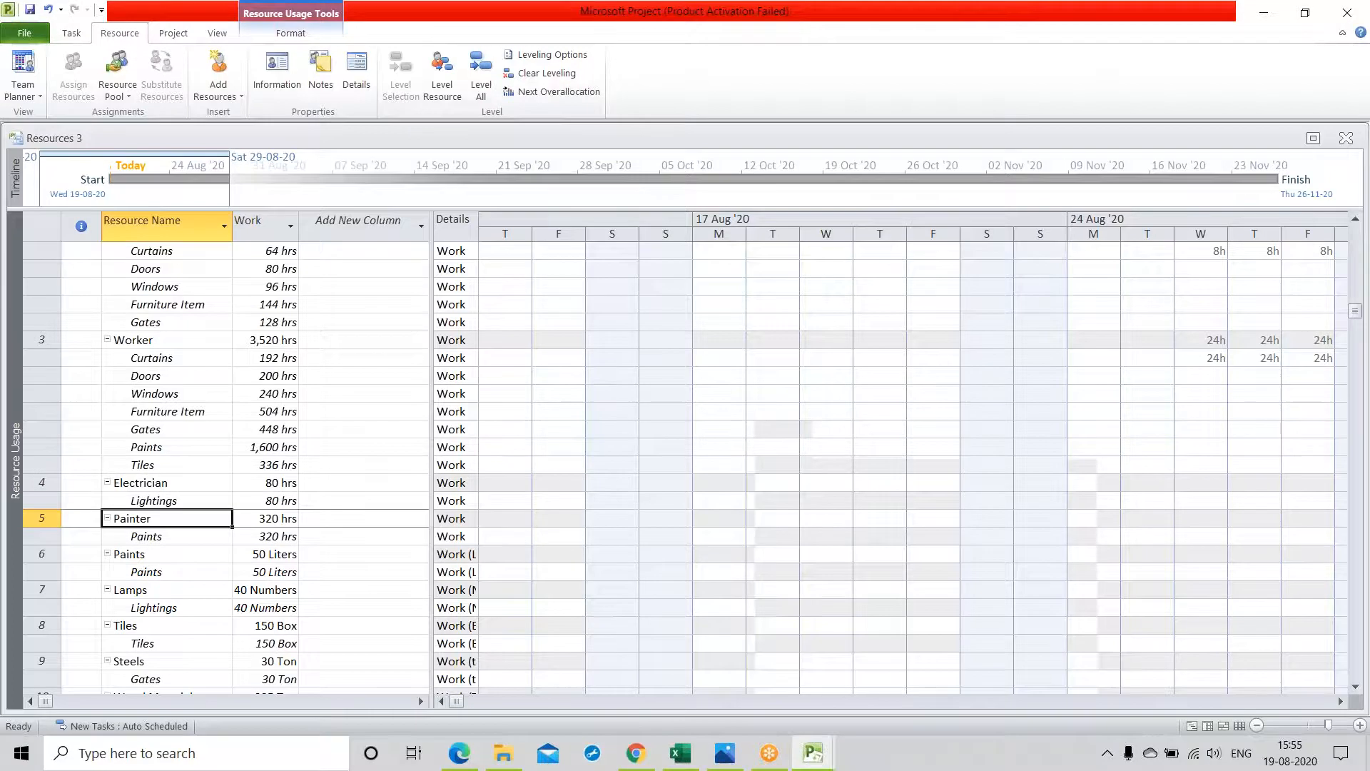
Review the total quantities of the Paints, Lamps, Tiles and Steels material resources
scroll(248, 464, "down", 1)
left_click(174, 506)
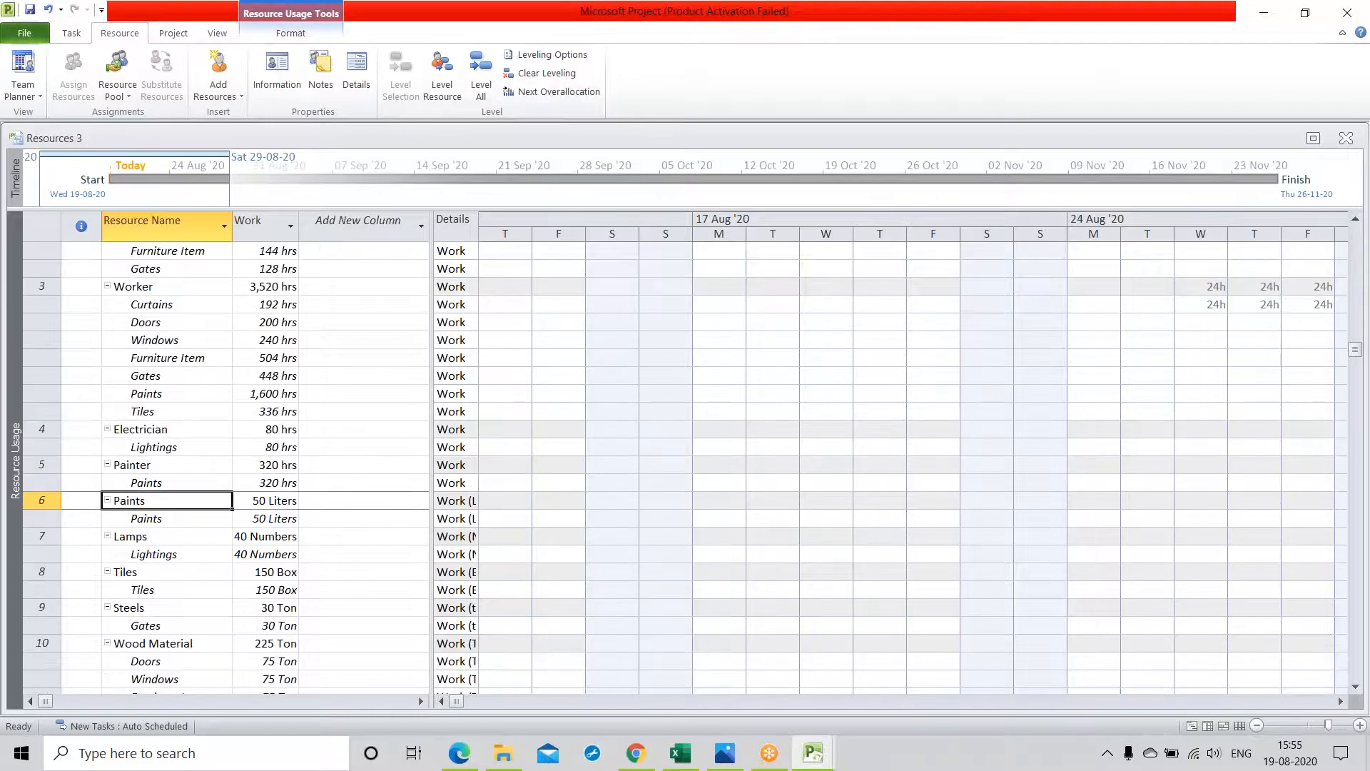
left_click(177, 541)
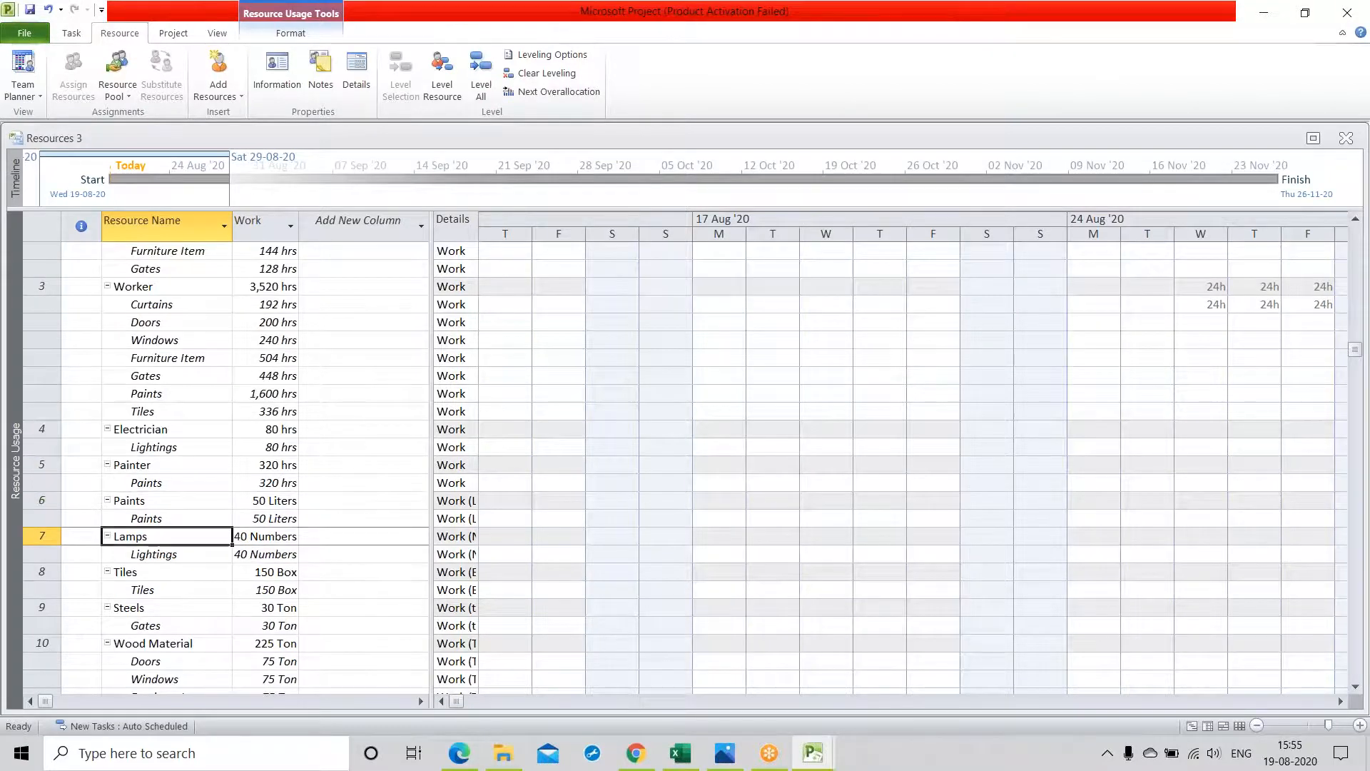
scroll(282, 547, "down", 1)
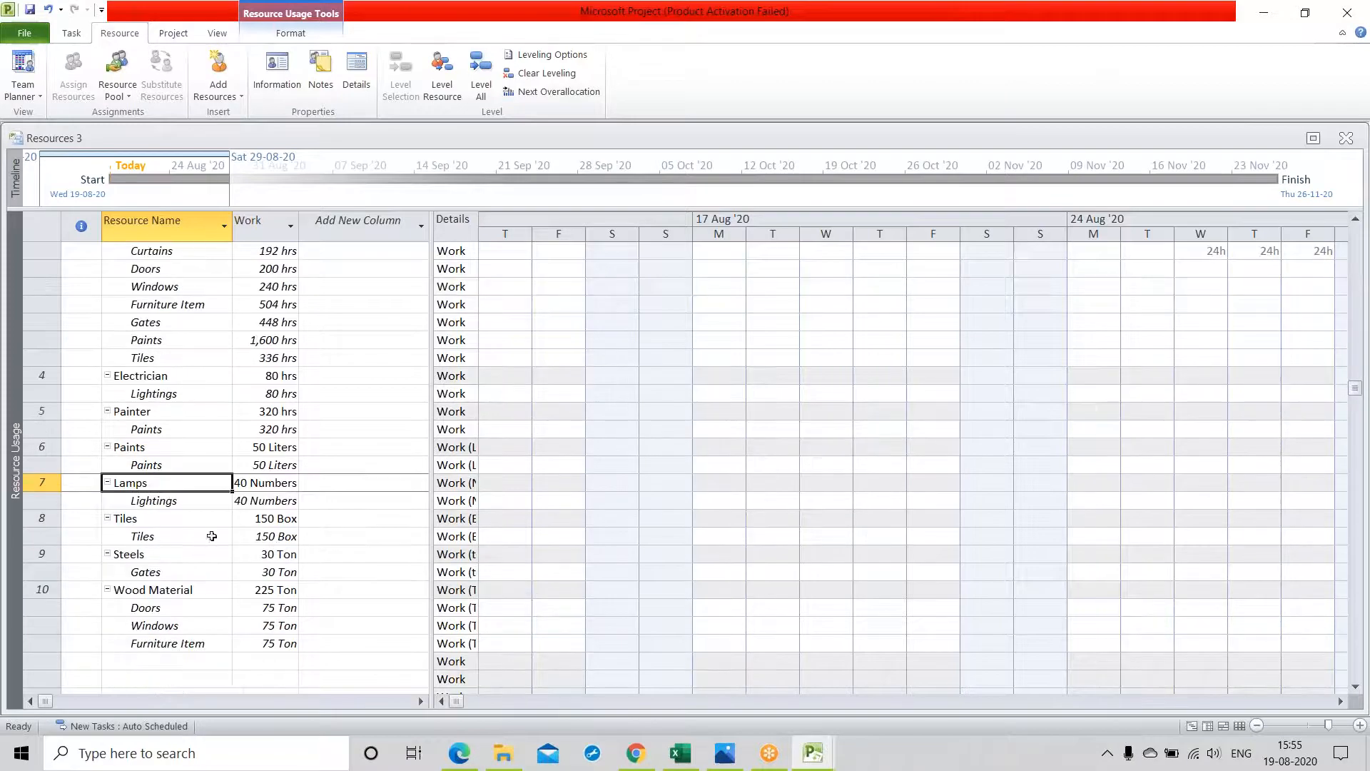
left_click(161, 521)
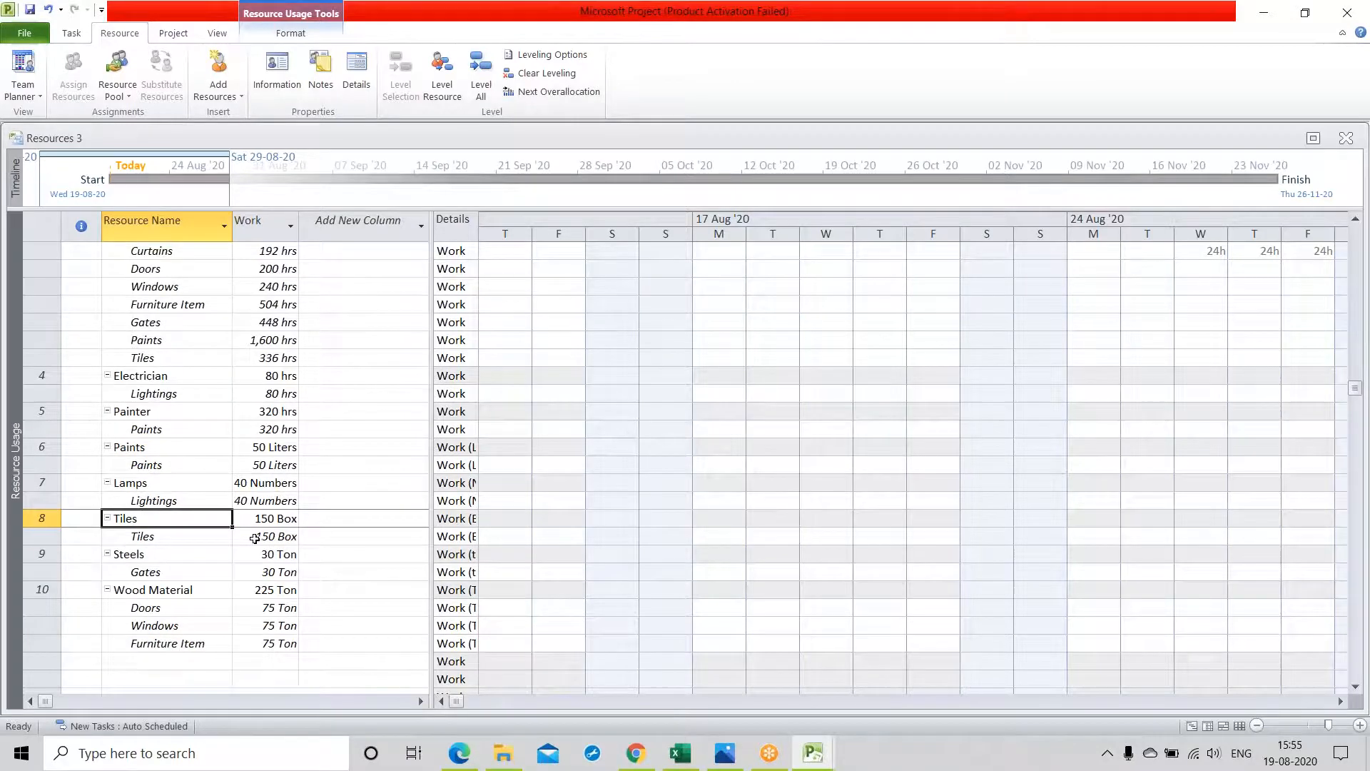
scroll(217, 537, "down", 1)
left_click(184, 506)
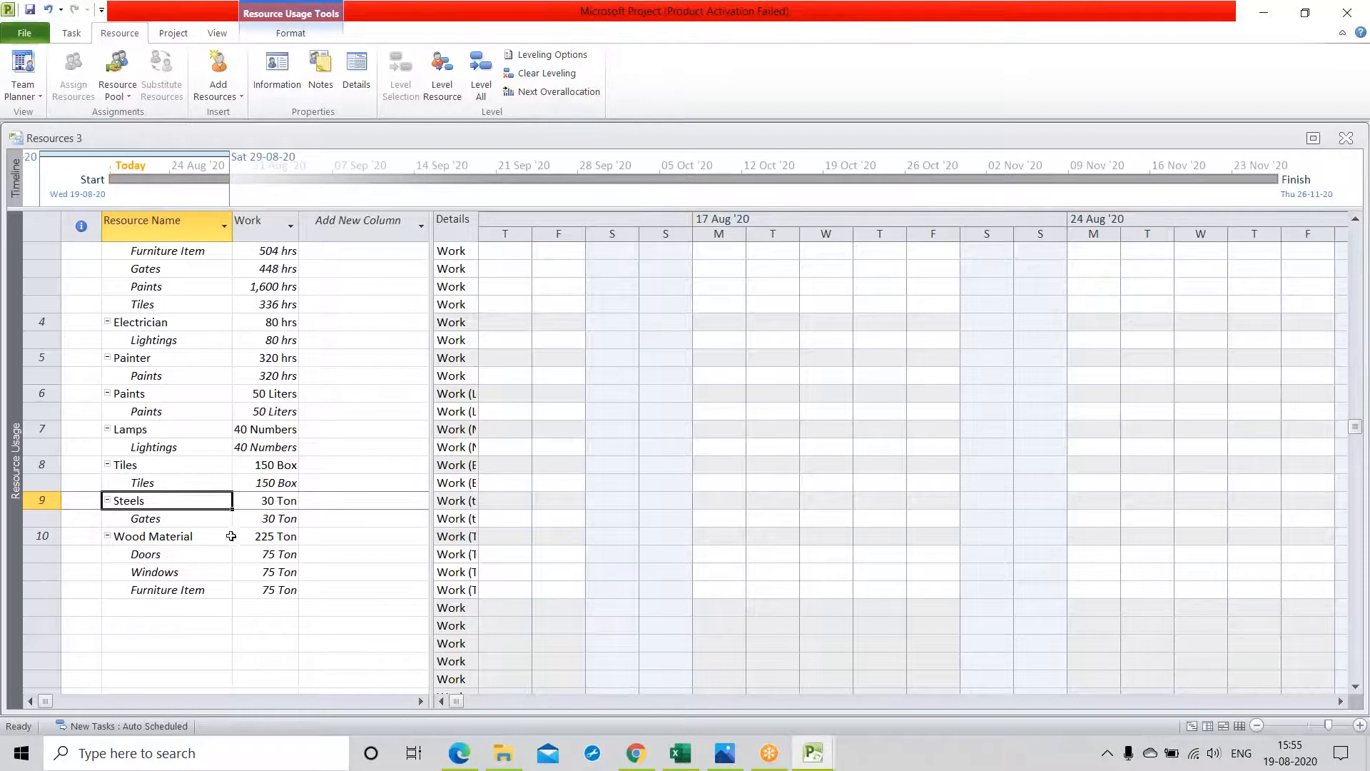
Review the Wood Material resource's total quantity and its Doors, Windows and Furniture Item assignments
left_click(204, 540)
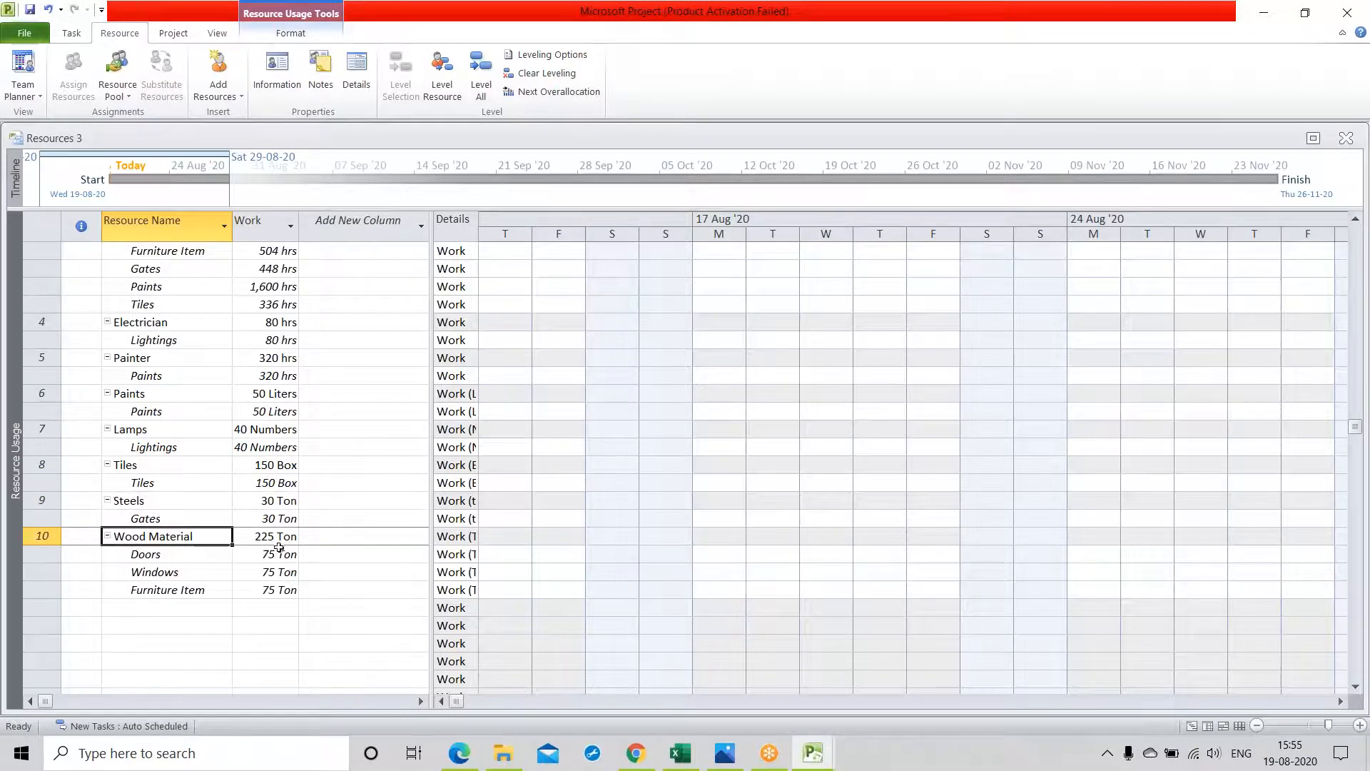
left_click(166, 555)
left_click(202, 577)
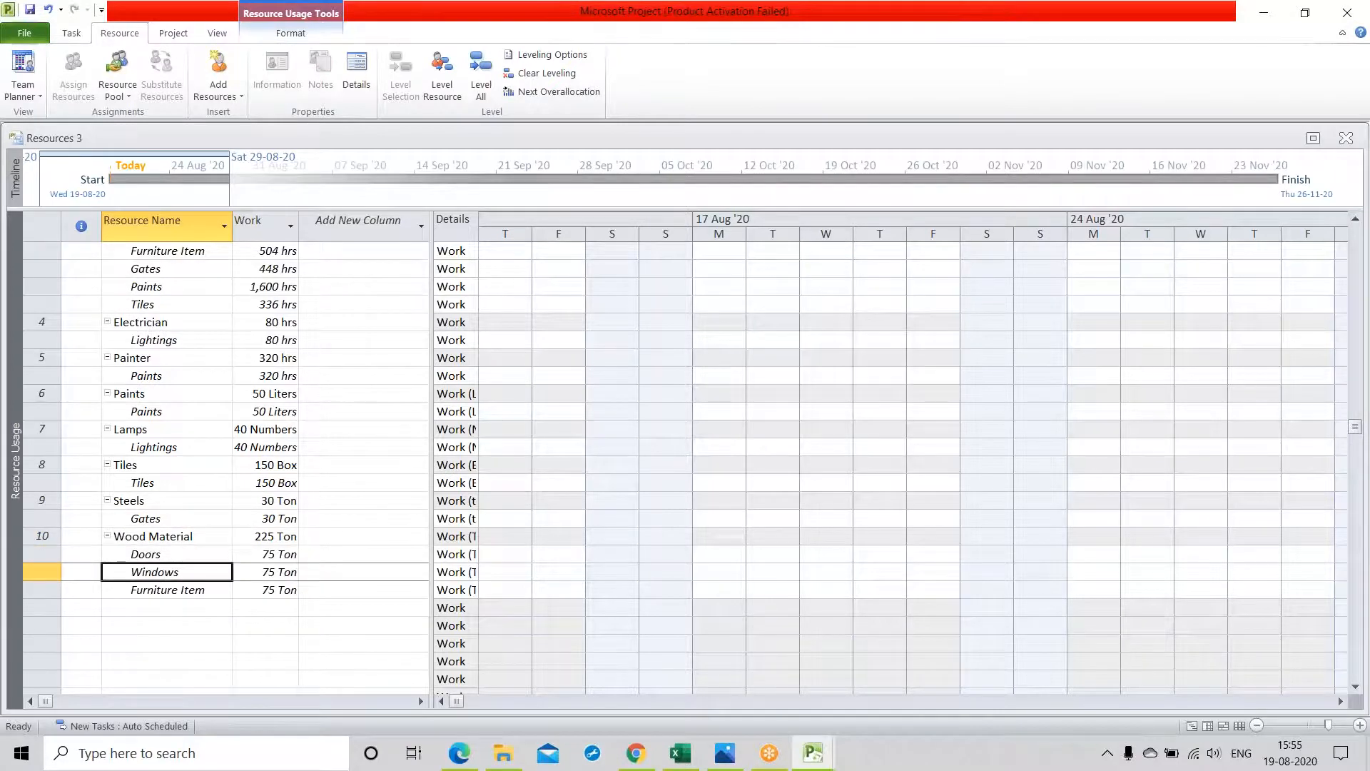
left_click(184, 591)
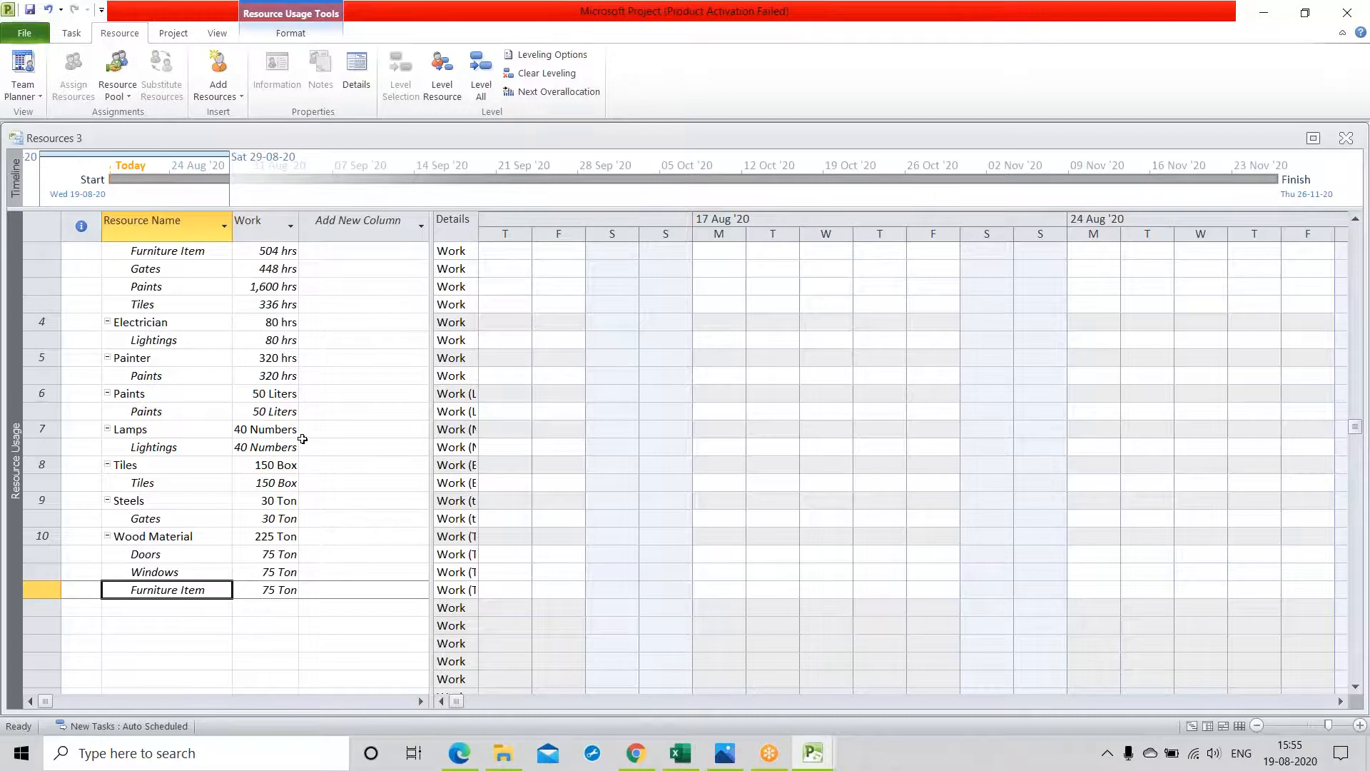
Display the Resource Graph view for the Wood Material resource
scroll(303, 438, "up", 5)
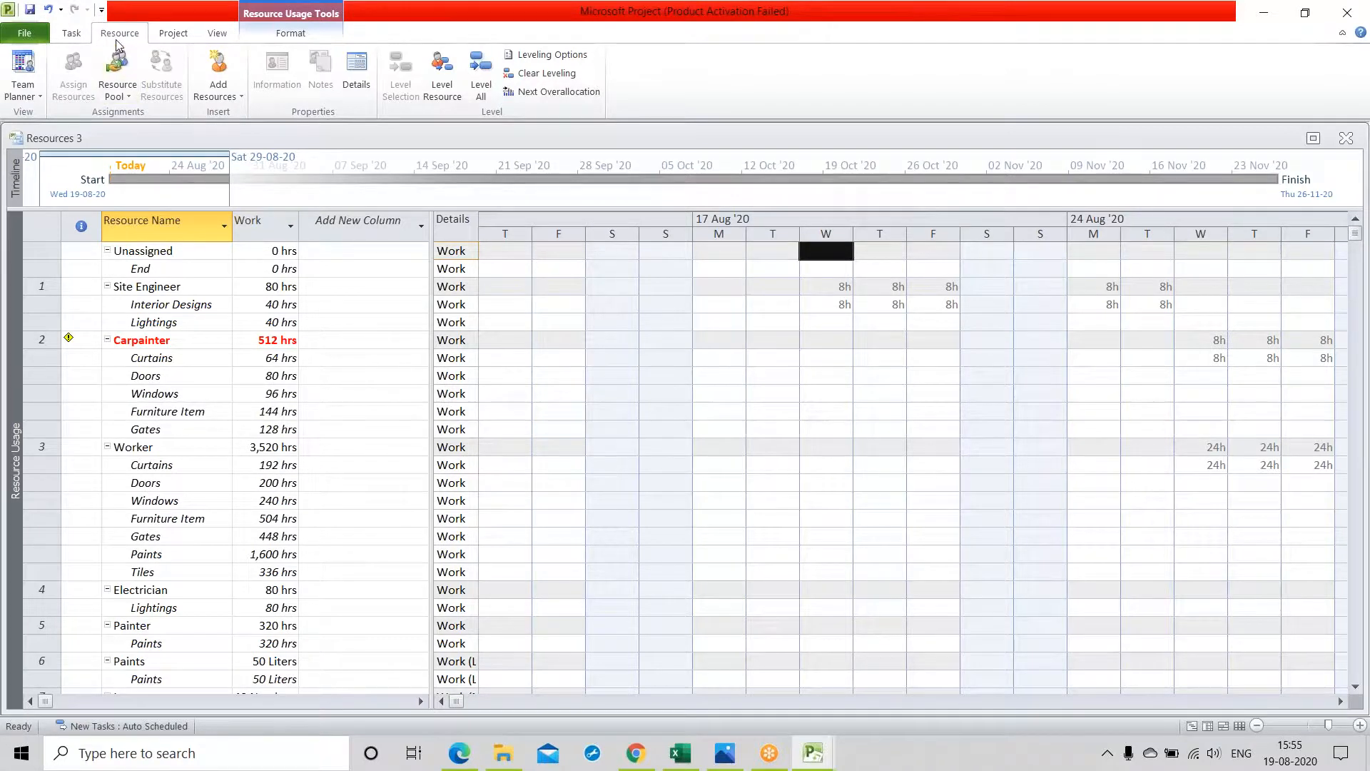
left_click(34, 96)
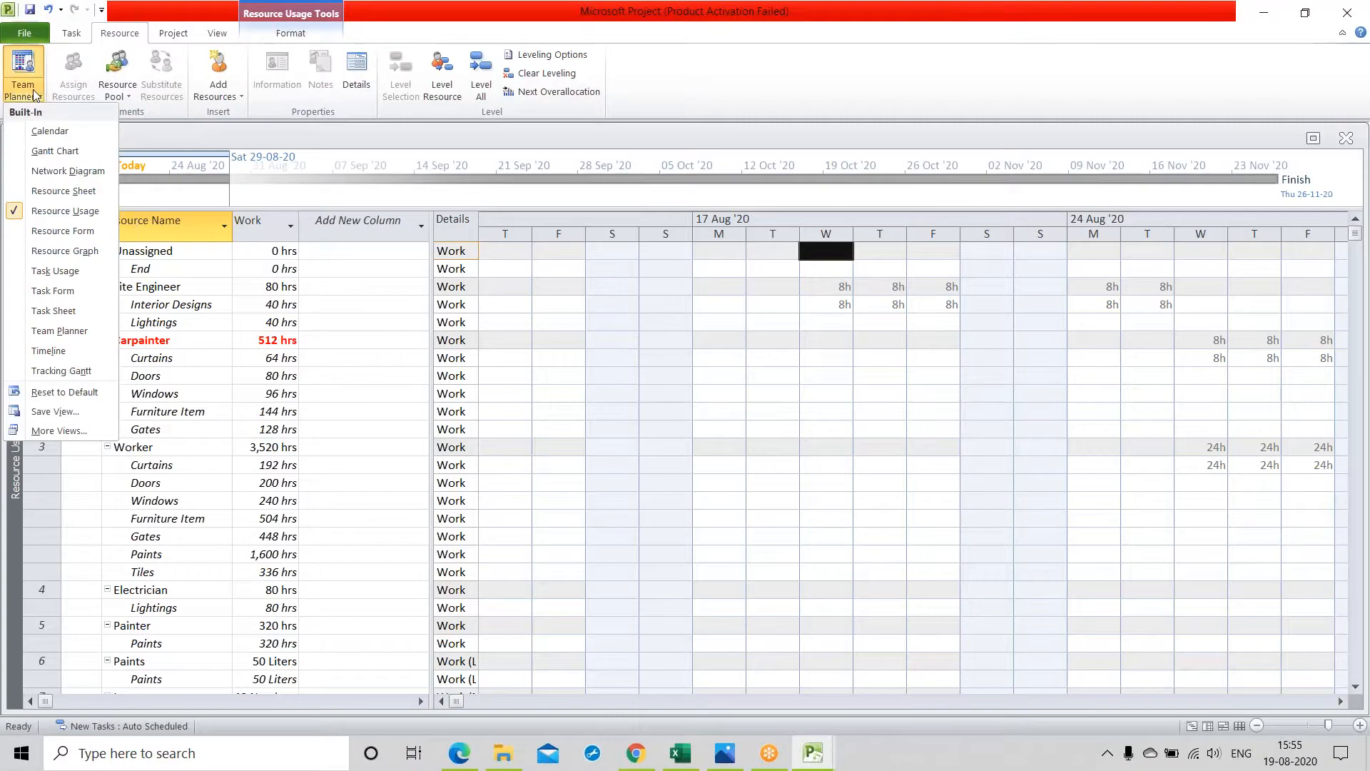
left_click(65, 250)
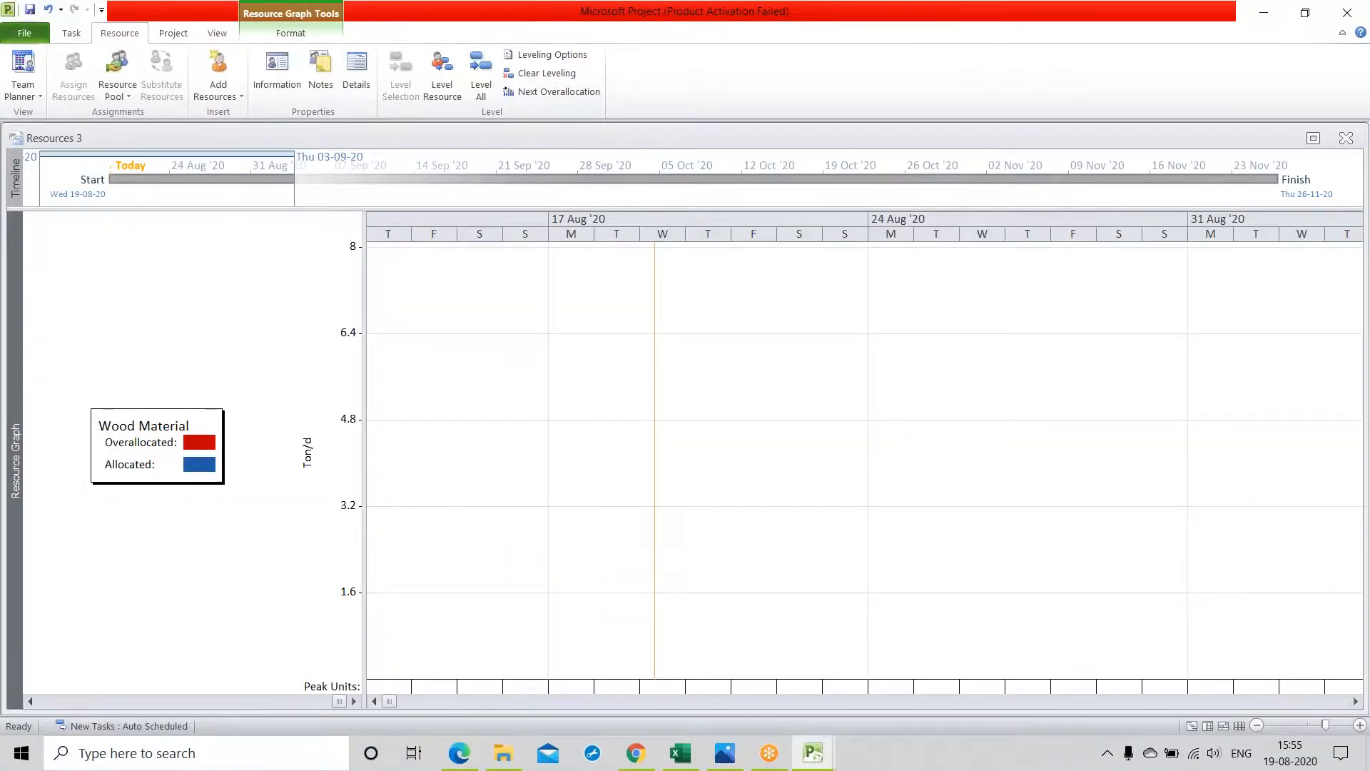
Examine the Wood Material peak-unit bars in the Resource Graph from late August through early October 2020
left_click(1355, 702)
left_click(1355, 701)
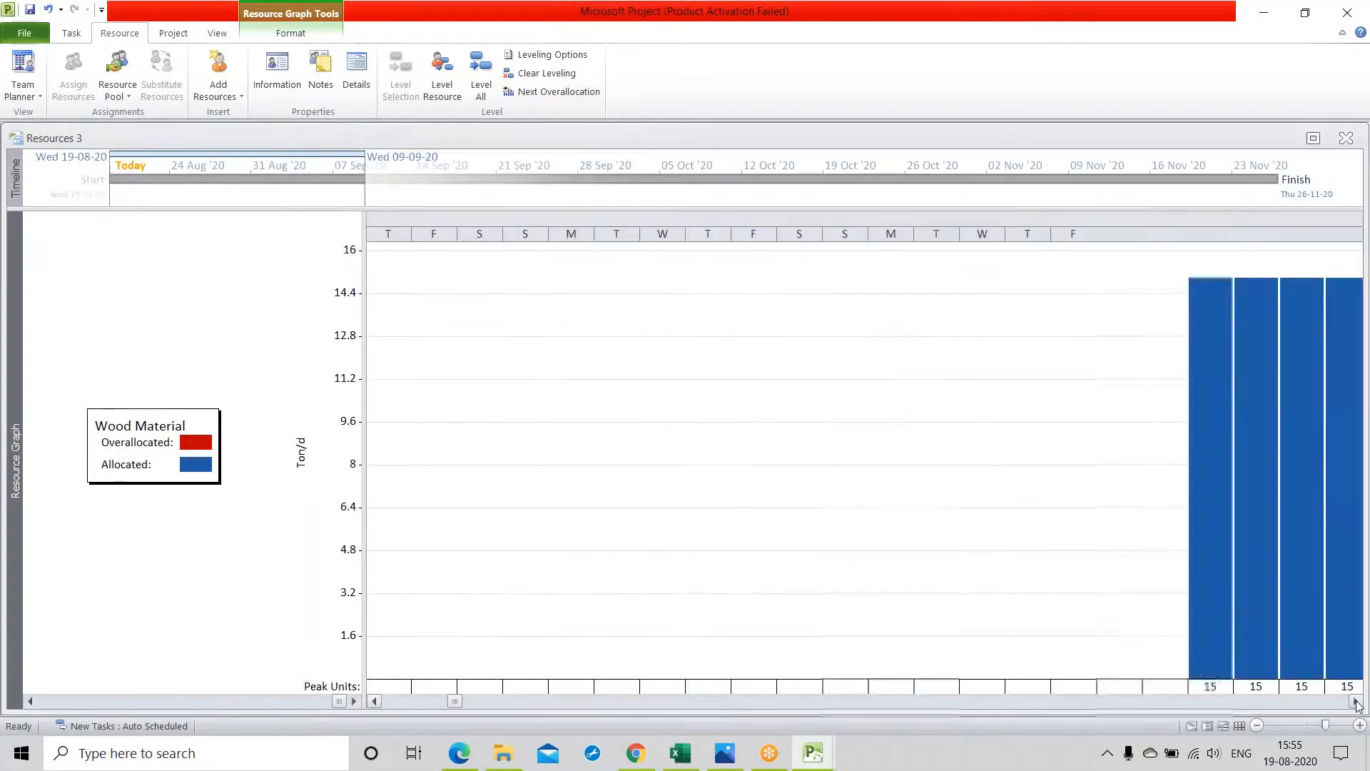
left_click(1356, 702)
left_click(1355, 701)
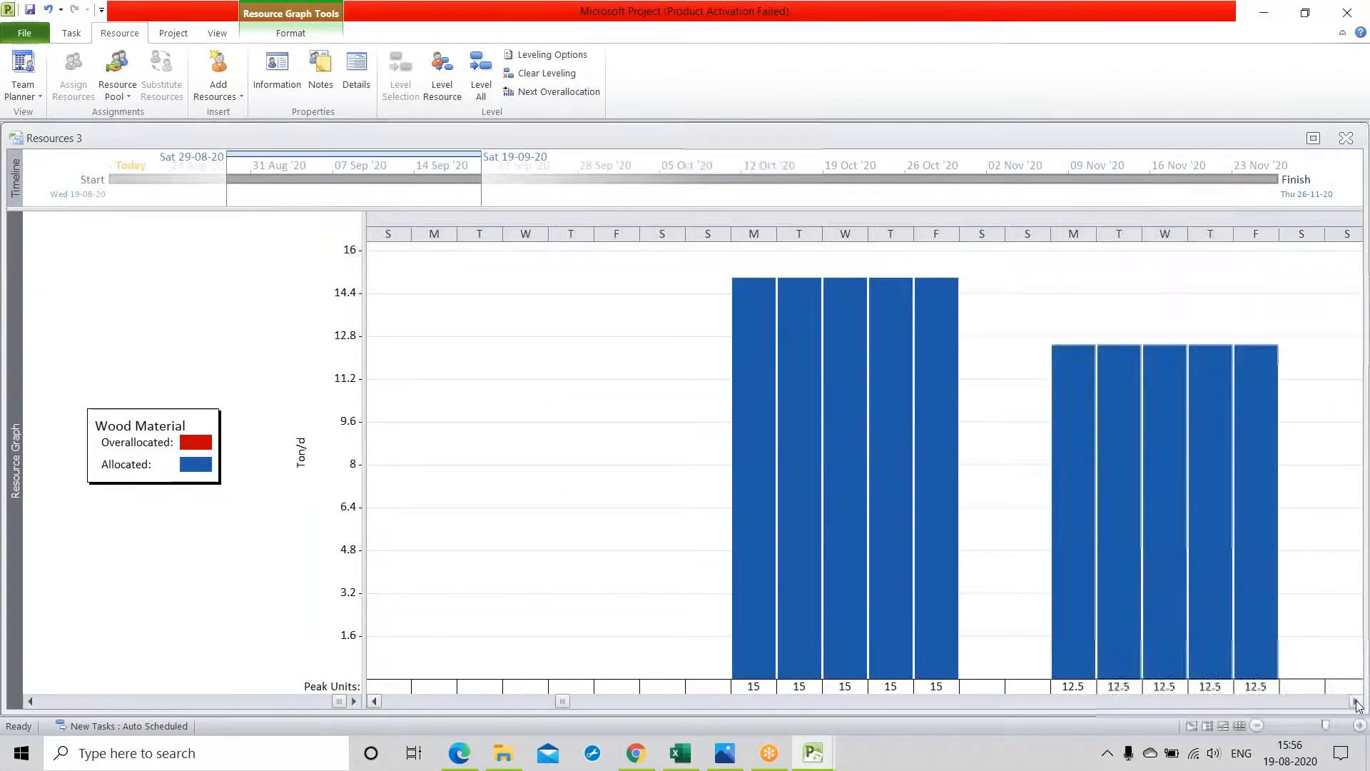
left_click(1355, 701)
left_click(1355, 701)
left_click(1355, 702)
left_click(1355, 701)
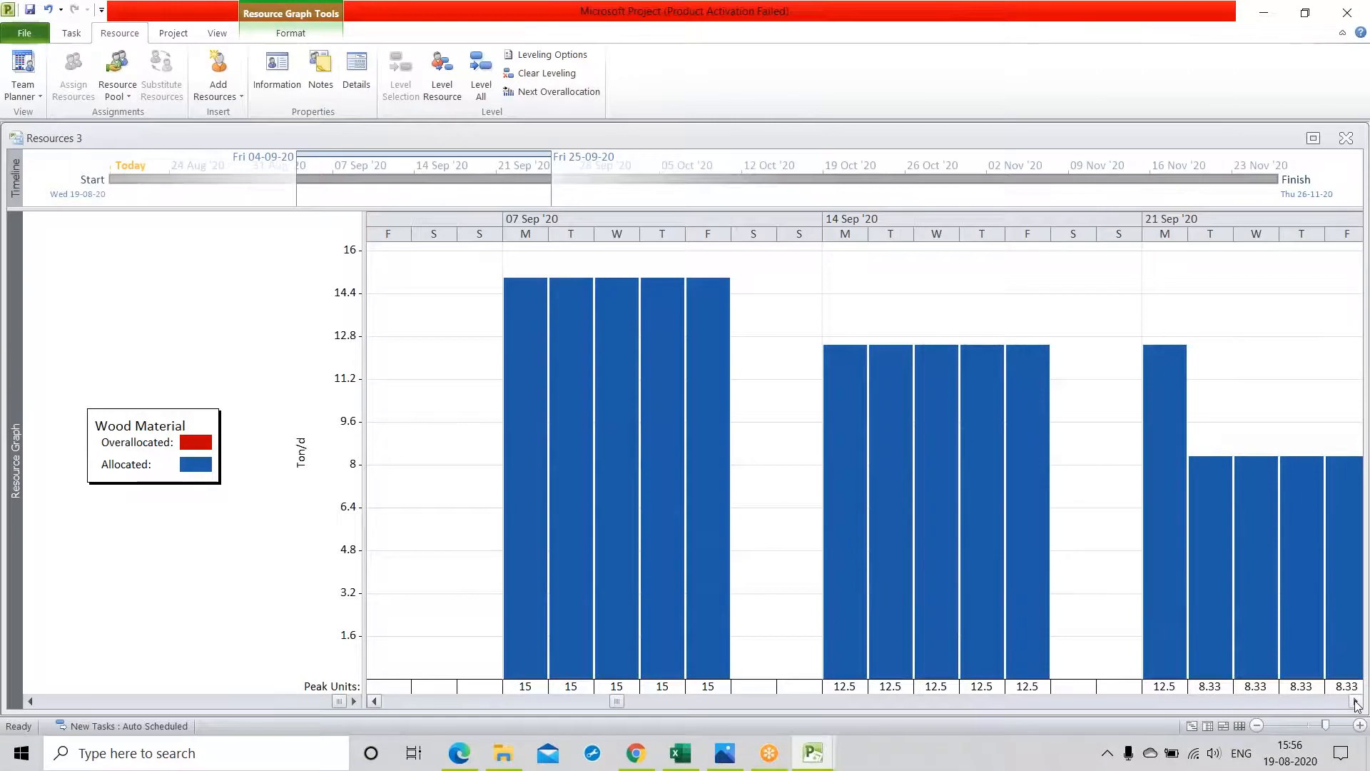
left_click(1355, 701)
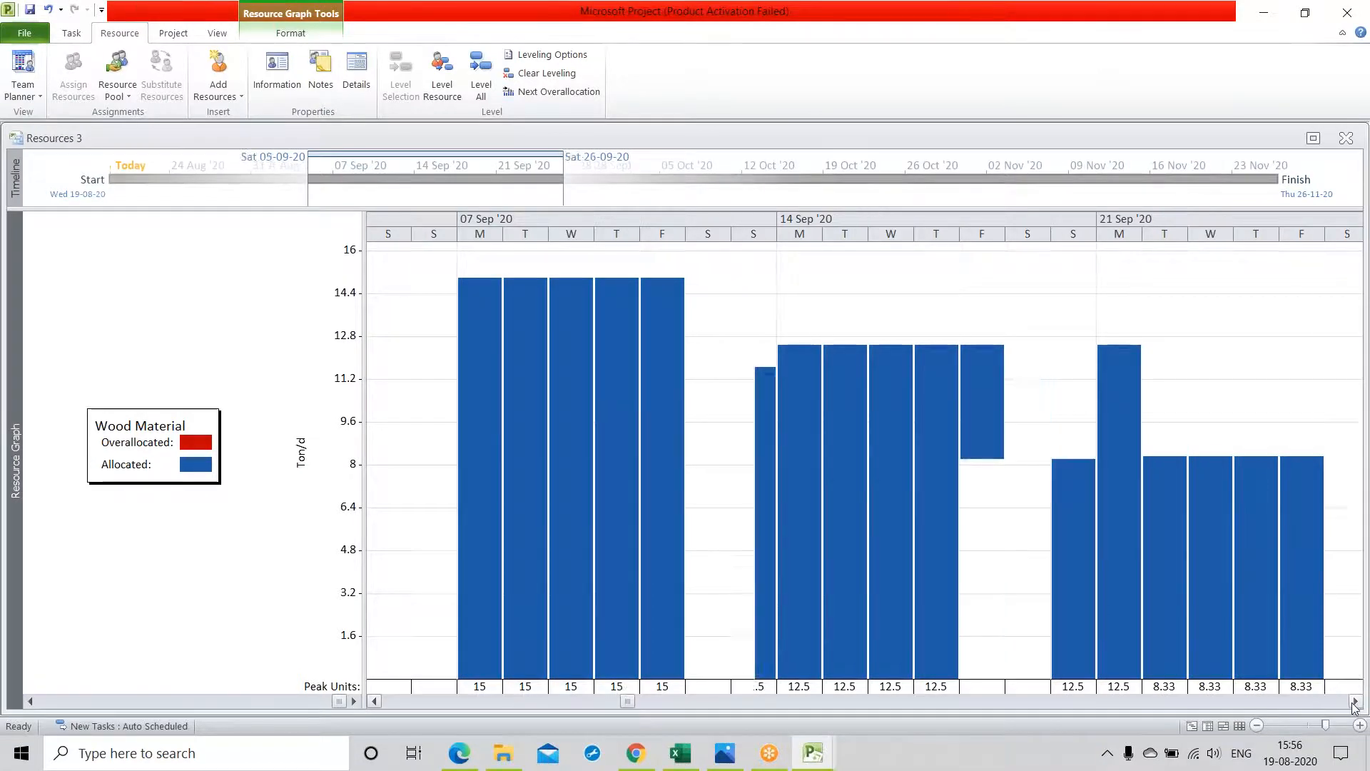
left_click(1355, 702)
left_click(1356, 702)
left_click(1355, 702)
left_click(1356, 702)
left_click(1355, 702)
left_click(1355, 702)
left_click(1355, 702)
left_click(1355, 702)
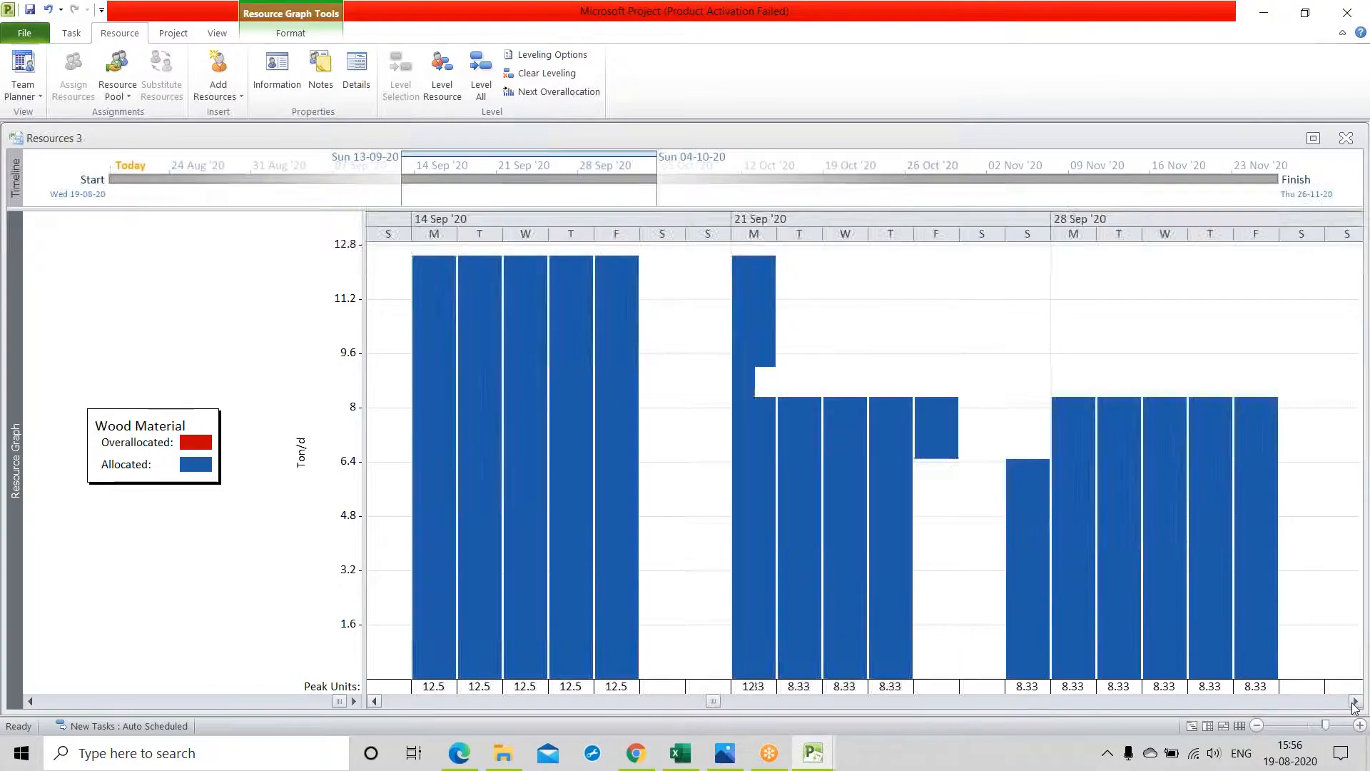
left_click(1355, 701)
left_click(1356, 702)
left_click(1356, 702)
left_click(1355, 702)
left_click(1356, 701)
left_click(1356, 702)
left_click(1355, 701)
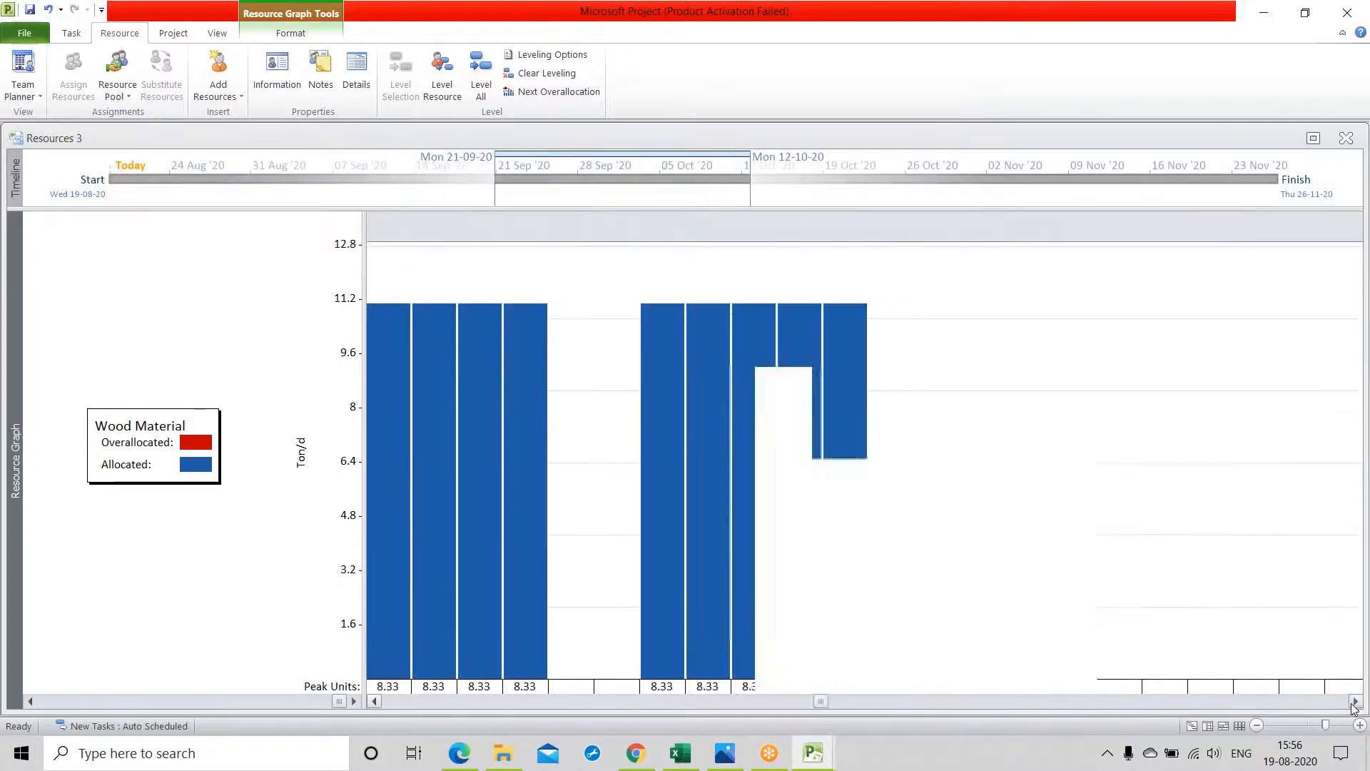
Examine the Wood Material peak-unit bars in the Resource Graph from late September through mid-November 2020
left_click(1355, 702)
left_click(1355, 701)
left_click(1355, 702)
left_click(1355, 702)
left_click(1356, 702)
left_click(1356, 702)
left_click(1355, 701)
left_click(1355, 702)
left_click(1356, 702)
left_click(1355, 702)
left_click(1355, 702)
left_click(1355, 702)
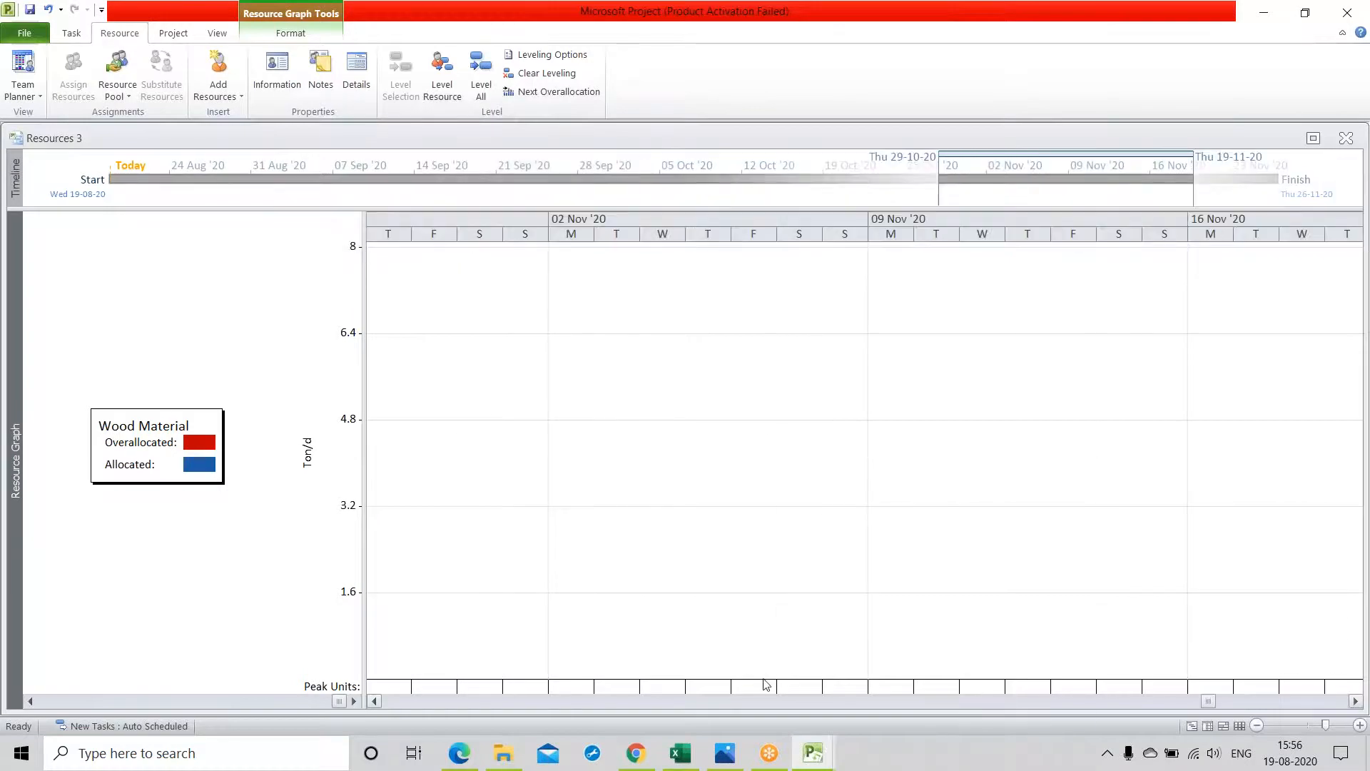
Go back through the Wood Material graph from November to late August 2020 and examine the September peak-unit bars
left_click(374, 702)
left_click(374, 702)
left_click(374, 702)
left_click(374, 701)
left_click(374, 702)
left_click(374, 702)
left_click(374, 702)
left_click(374, 702)
left_click(374, 702)
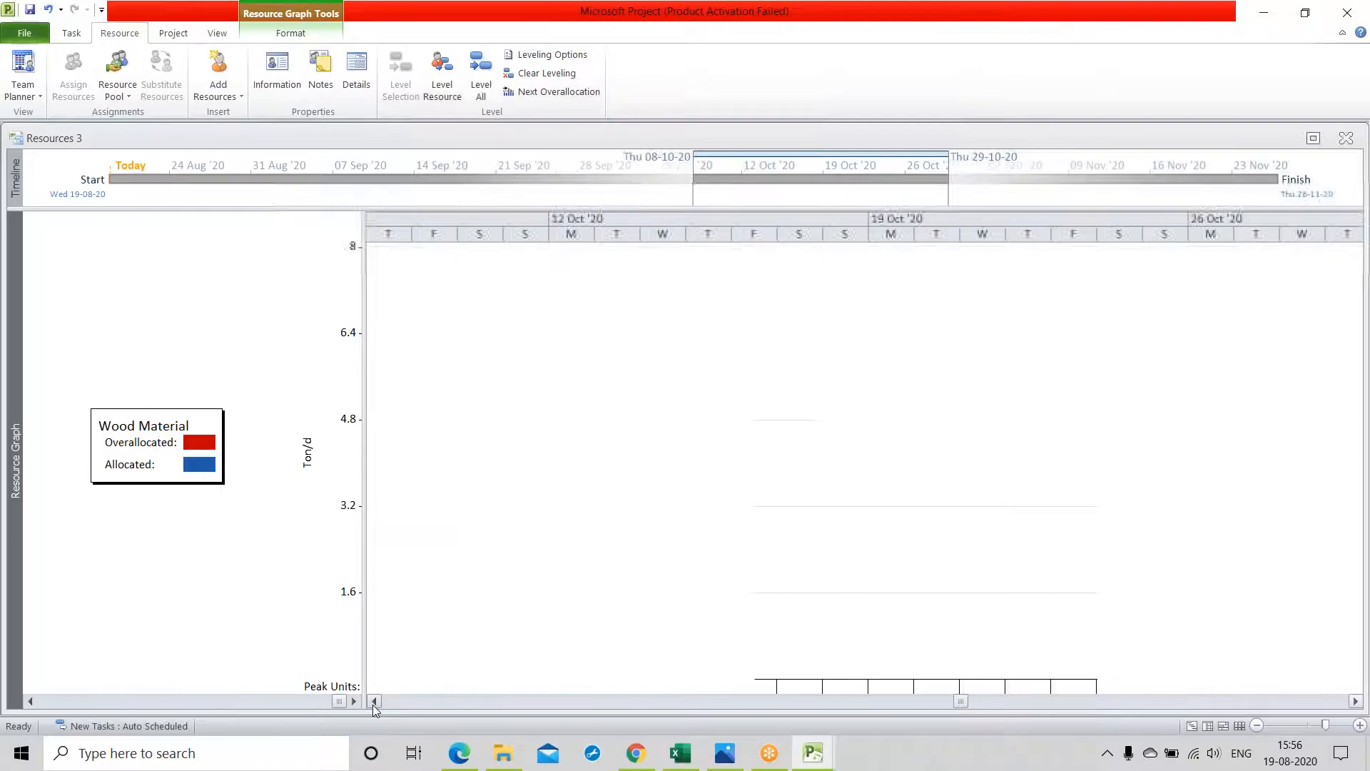
left_click(374, 702)
left_click(374, 702)
left_click(374, 702)
left_click(374, 702)
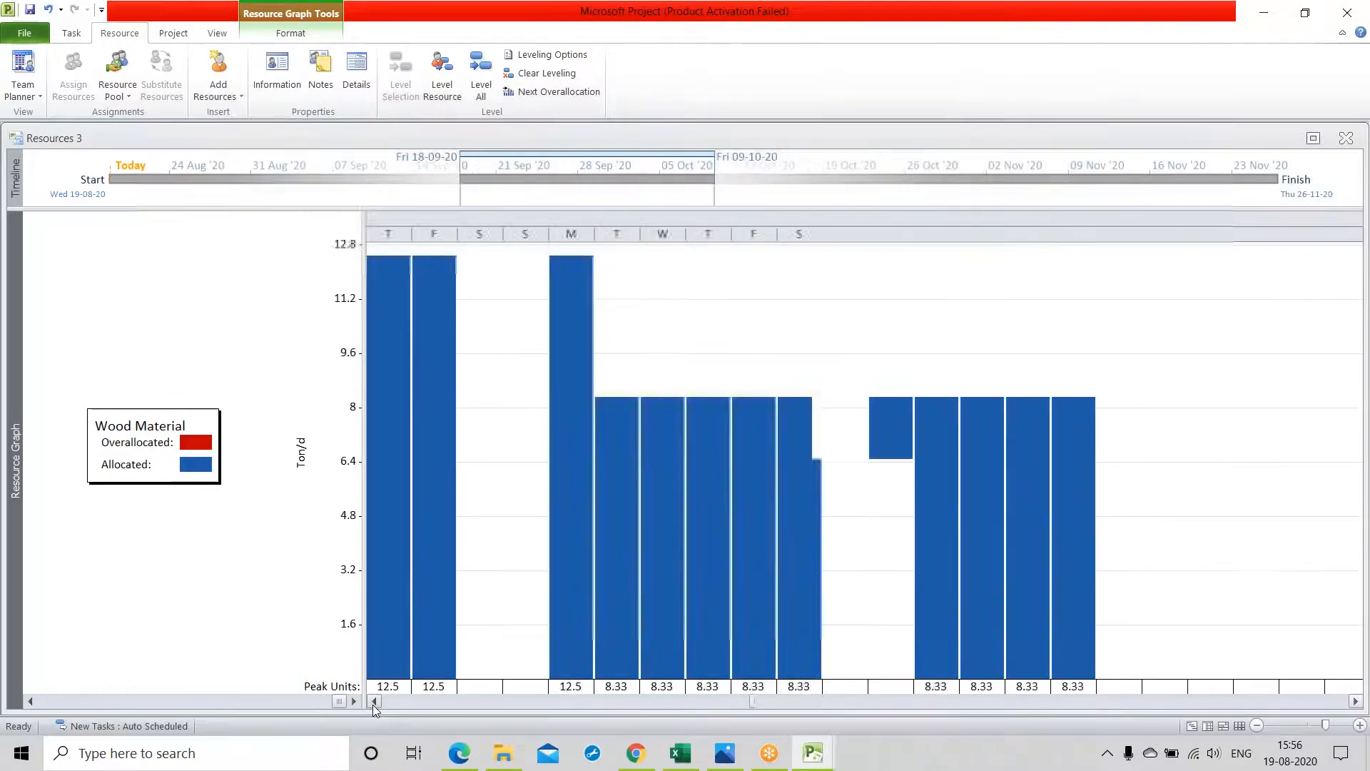
left_click(374, 702)
left_click(374, 702)
left_click(374, 702)
left_click(374, 702)
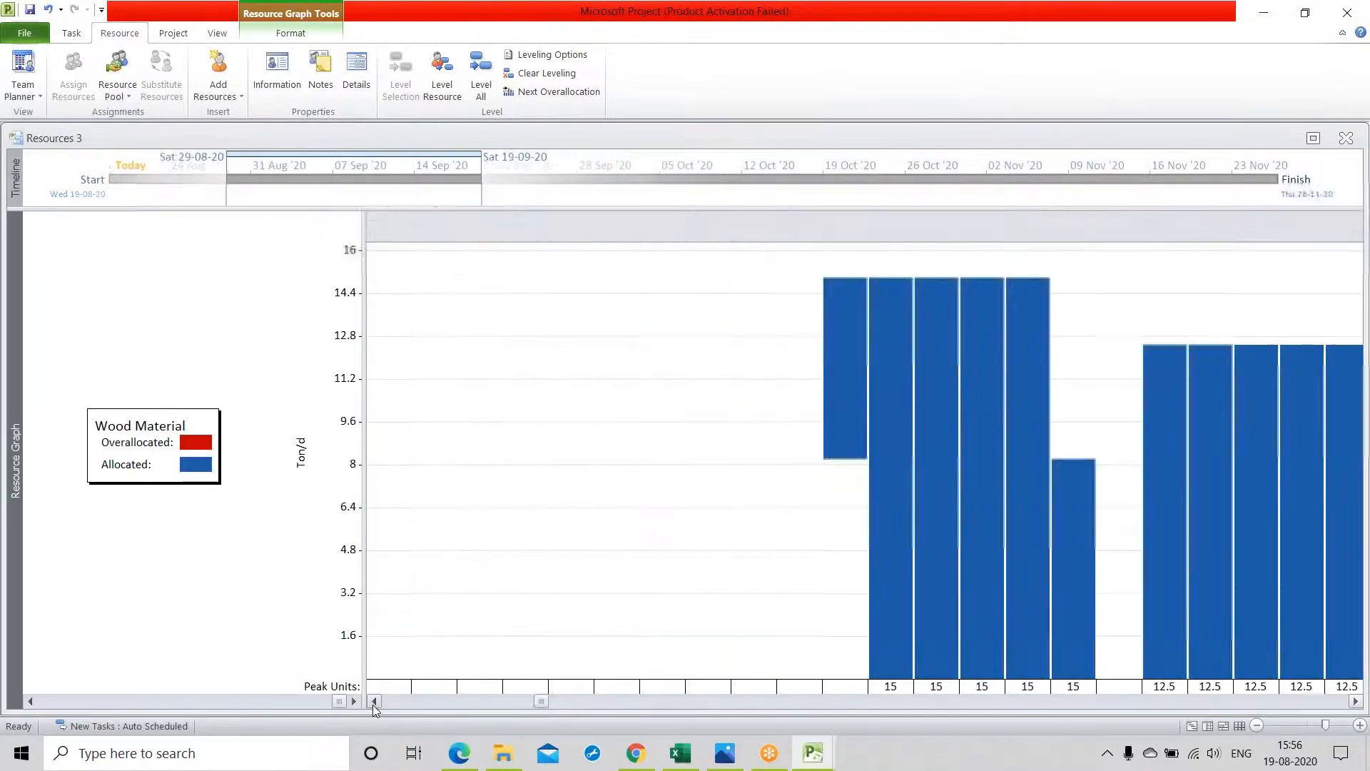
left_click(374, 702)
left_click(374, 702)
left_click(374, 701)
left_click(374, 701)
left_click(374, 701)
left_click(374, 701)
left_click(374, 702)
left_click(1356, 701)
left_click(1356, 702)
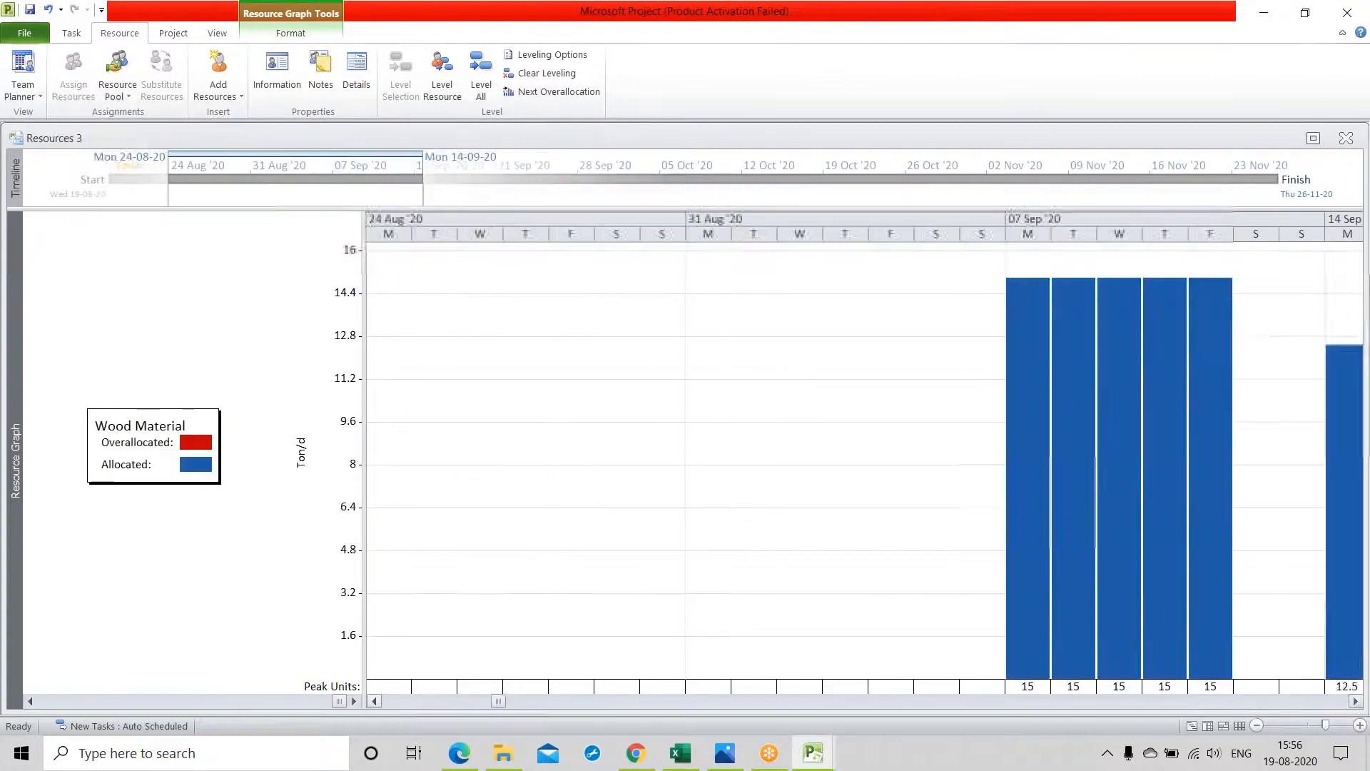
left_click(1356, 702)
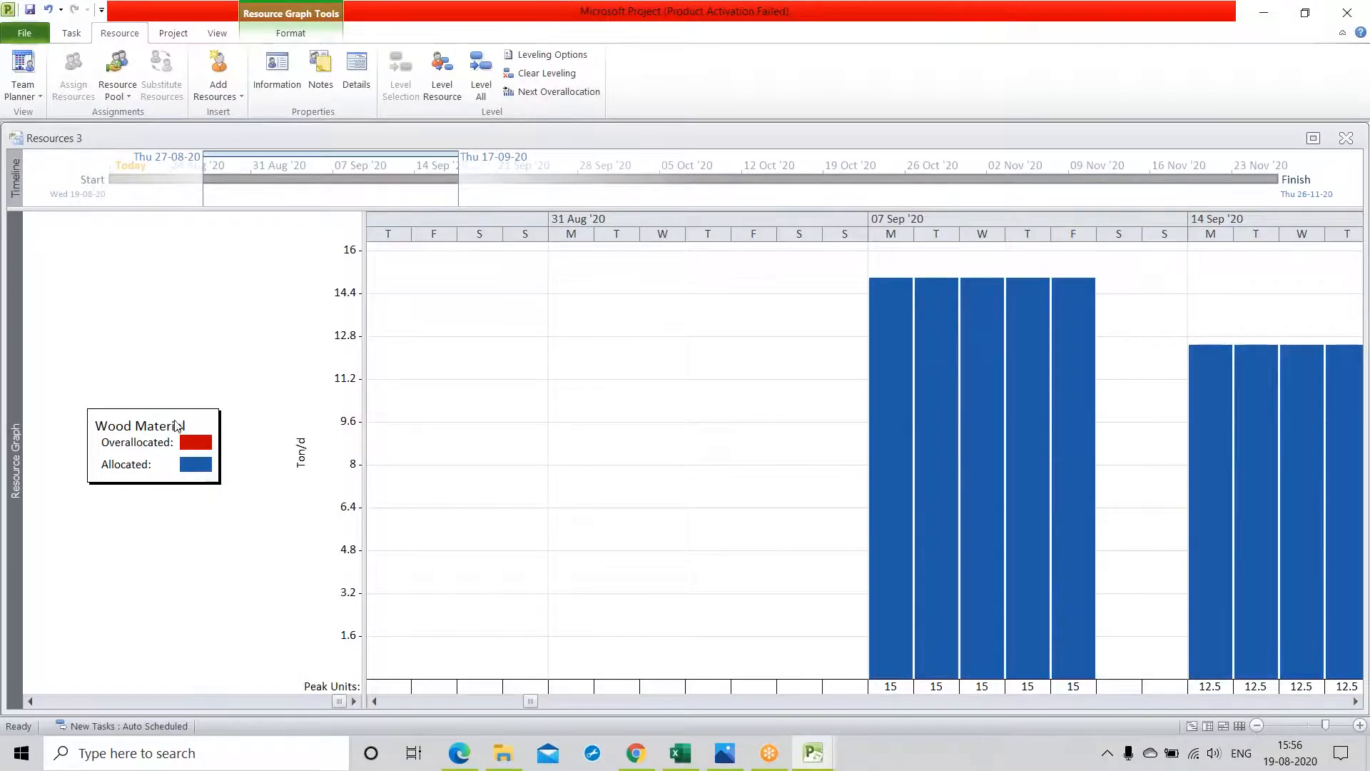
Review the Wood Material resource's general information and cost rate table without changing anything
double_click(132, 431)
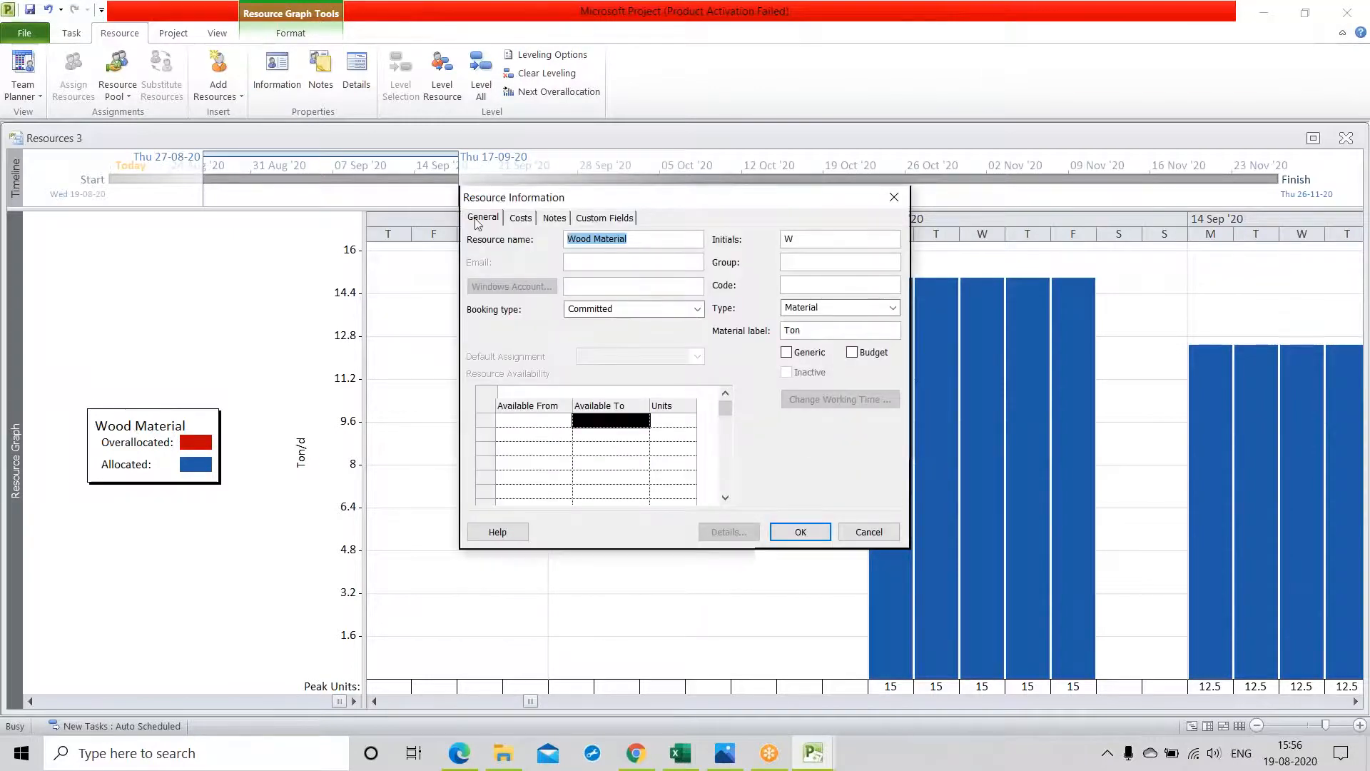
left_click(527, 223)
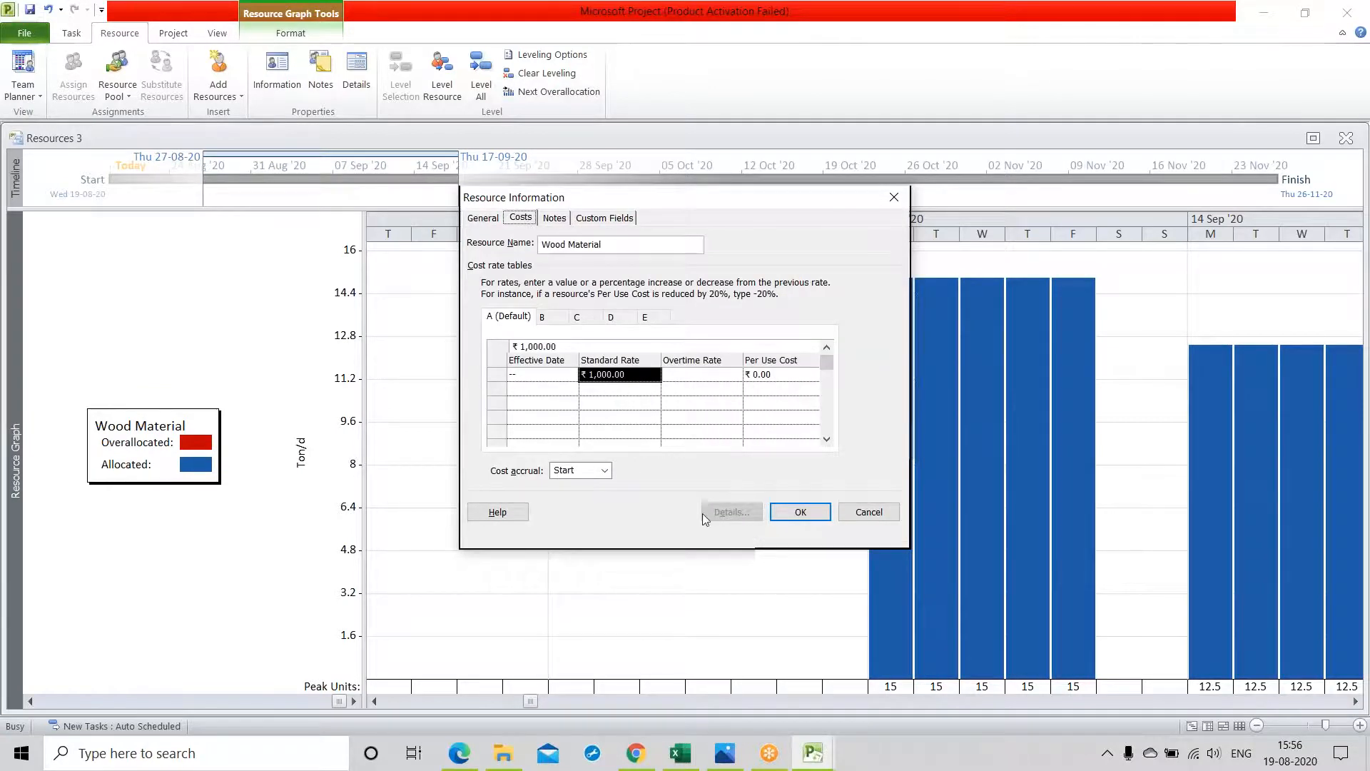
left_click(893, 197)
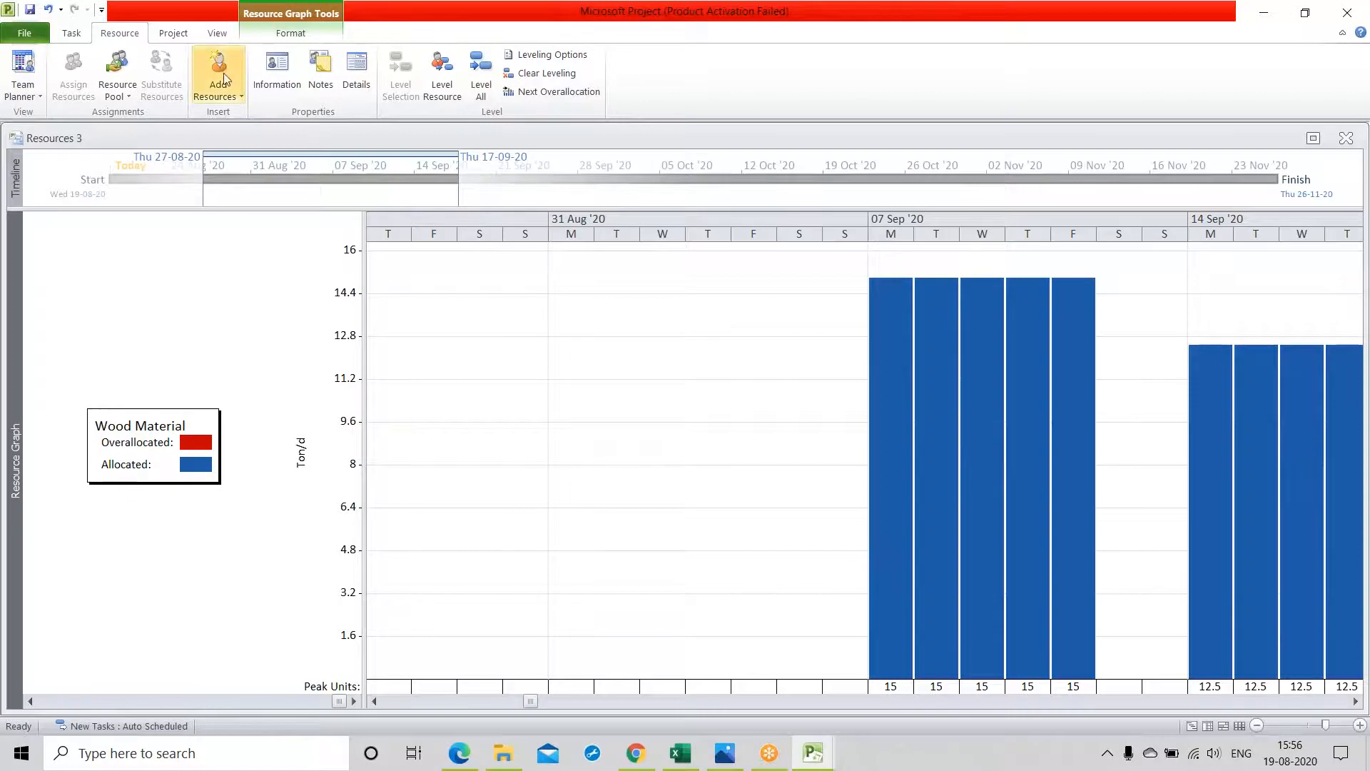
left_click(278, 86)
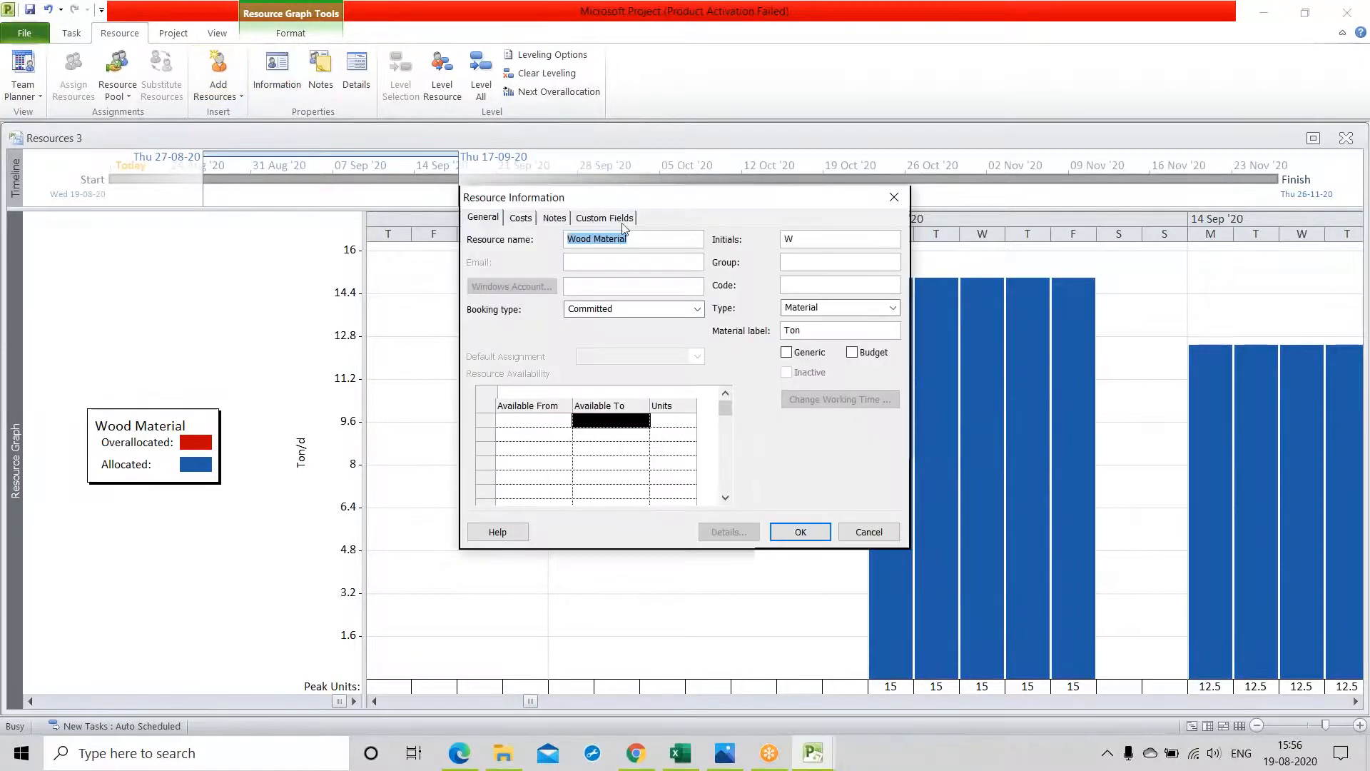
left_click(687, 240)
double_click(688, 240)
left_click(894, 197)
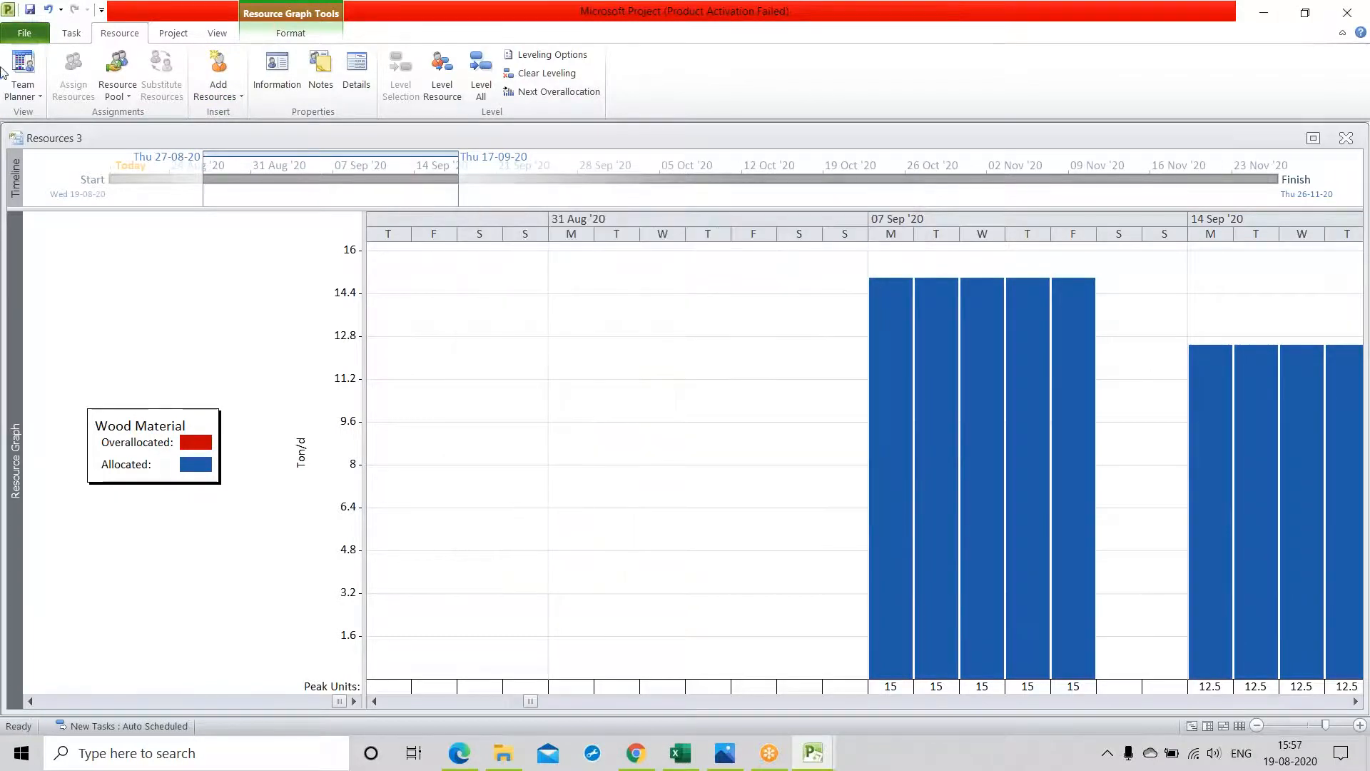
Select the overallocated Carpainter resource in the Resource Sheet and display its Resource Graph
left_click(40, 97)
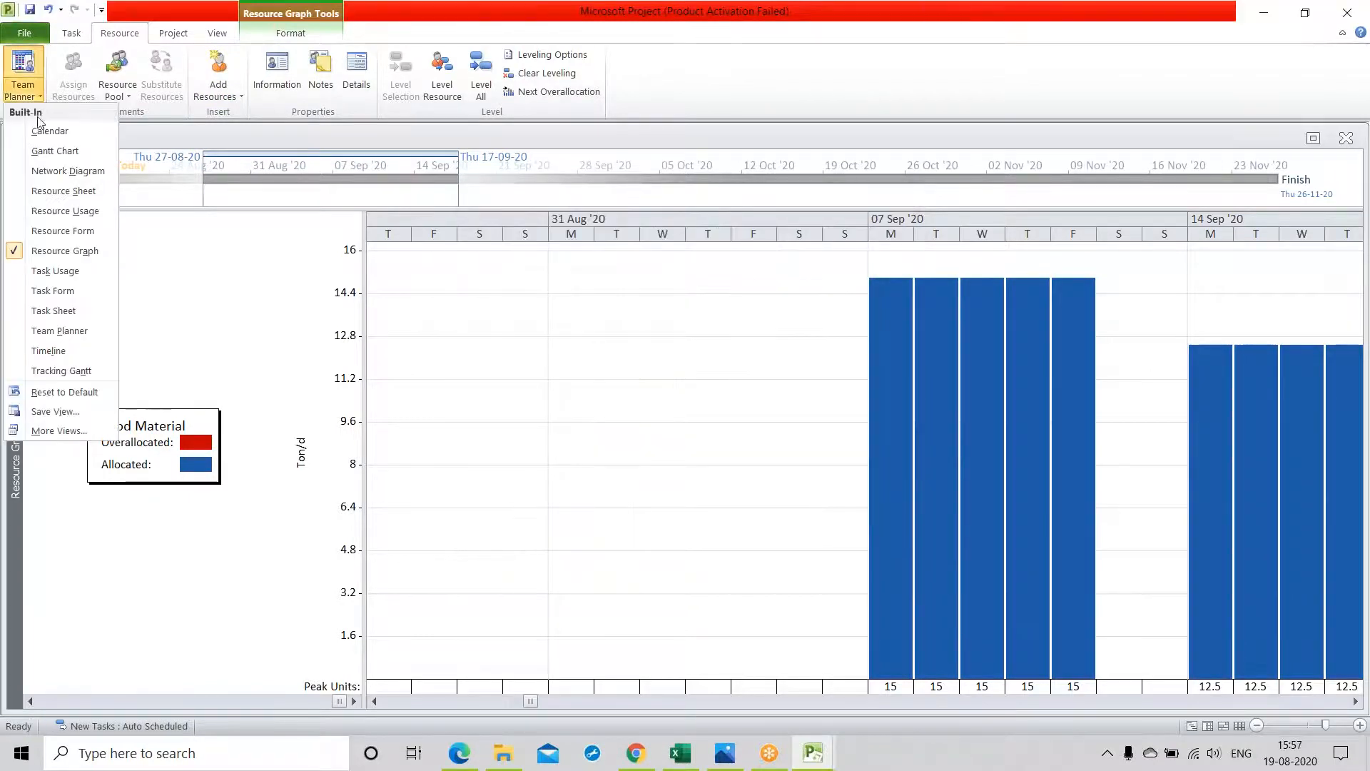
left_click(50, 191)
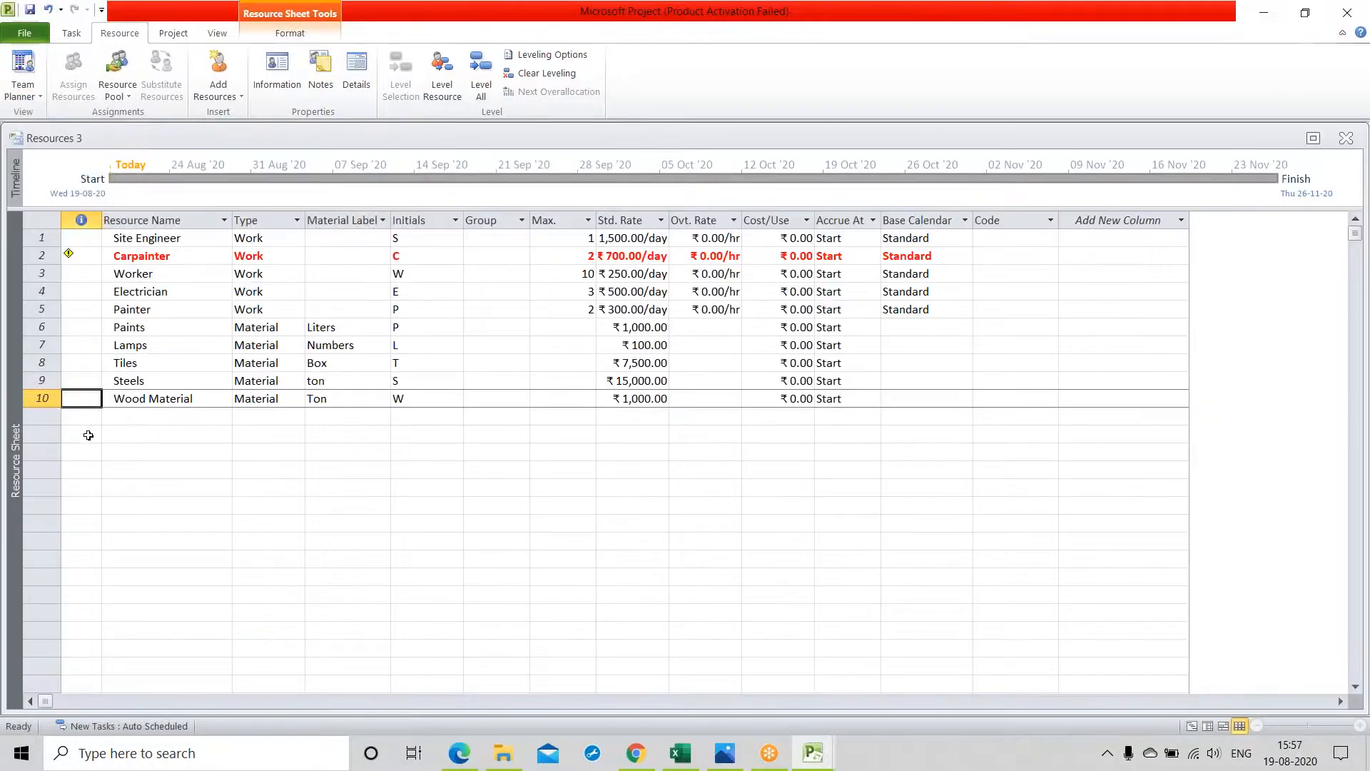
left_click(42, 256)
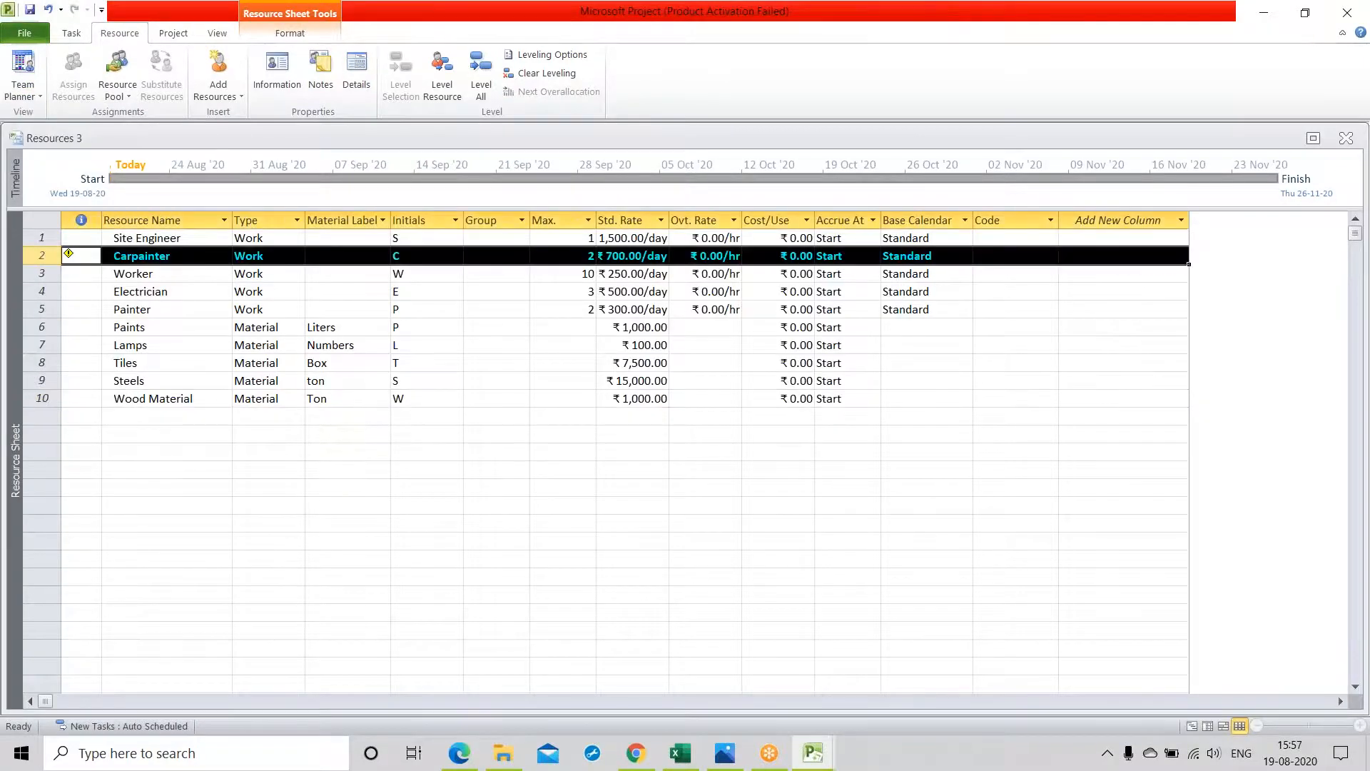
left_click(35, 92)
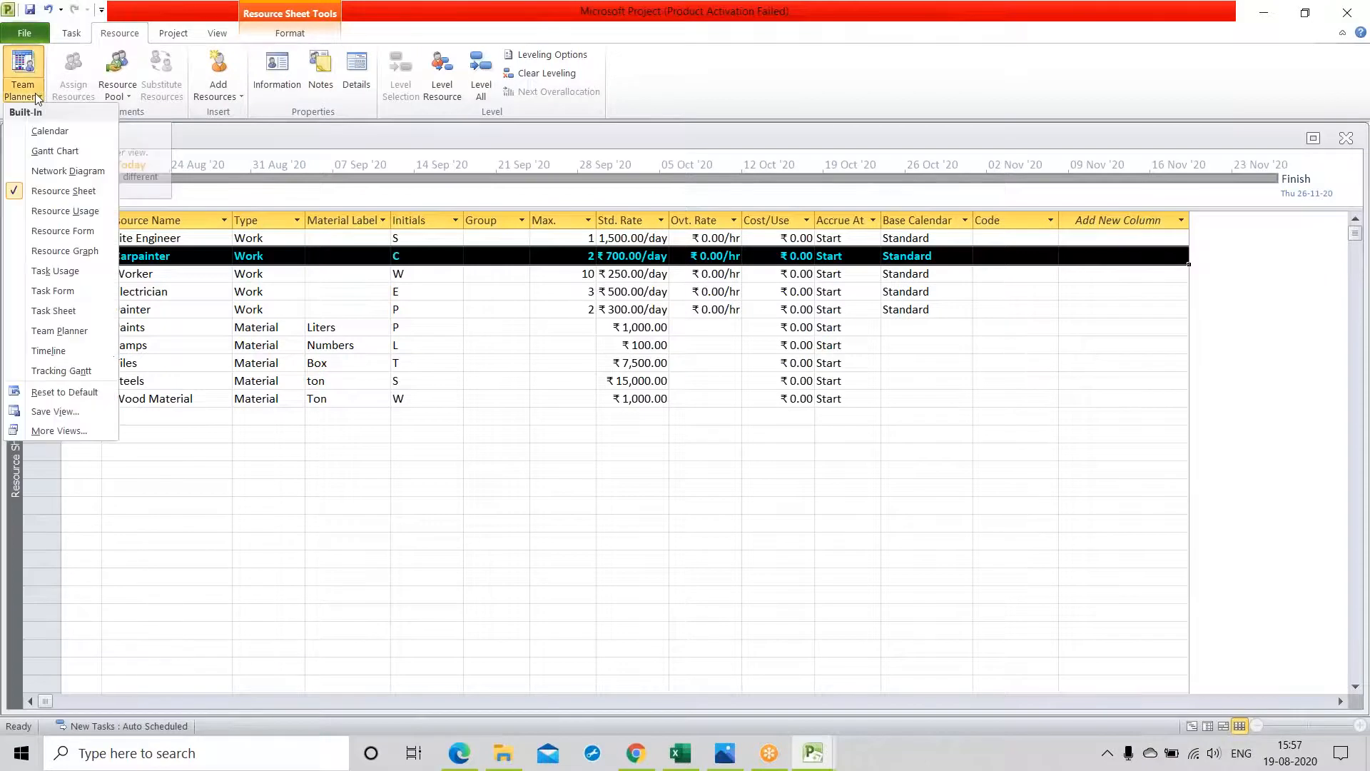
left_click(64, 250)
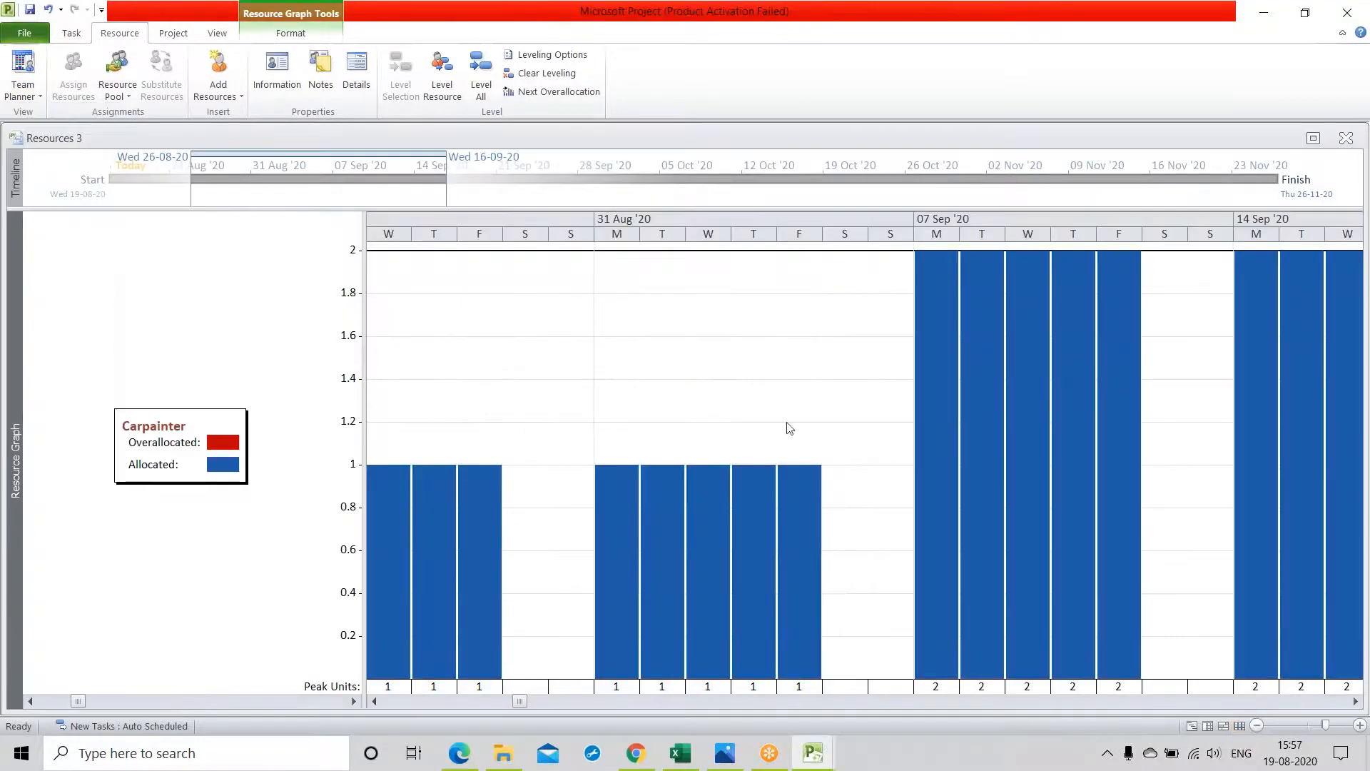
Examine Carpainter's allocated and overallocated peak units in the Resource Graph from late August through early November 2020
left_click(1354, 700)
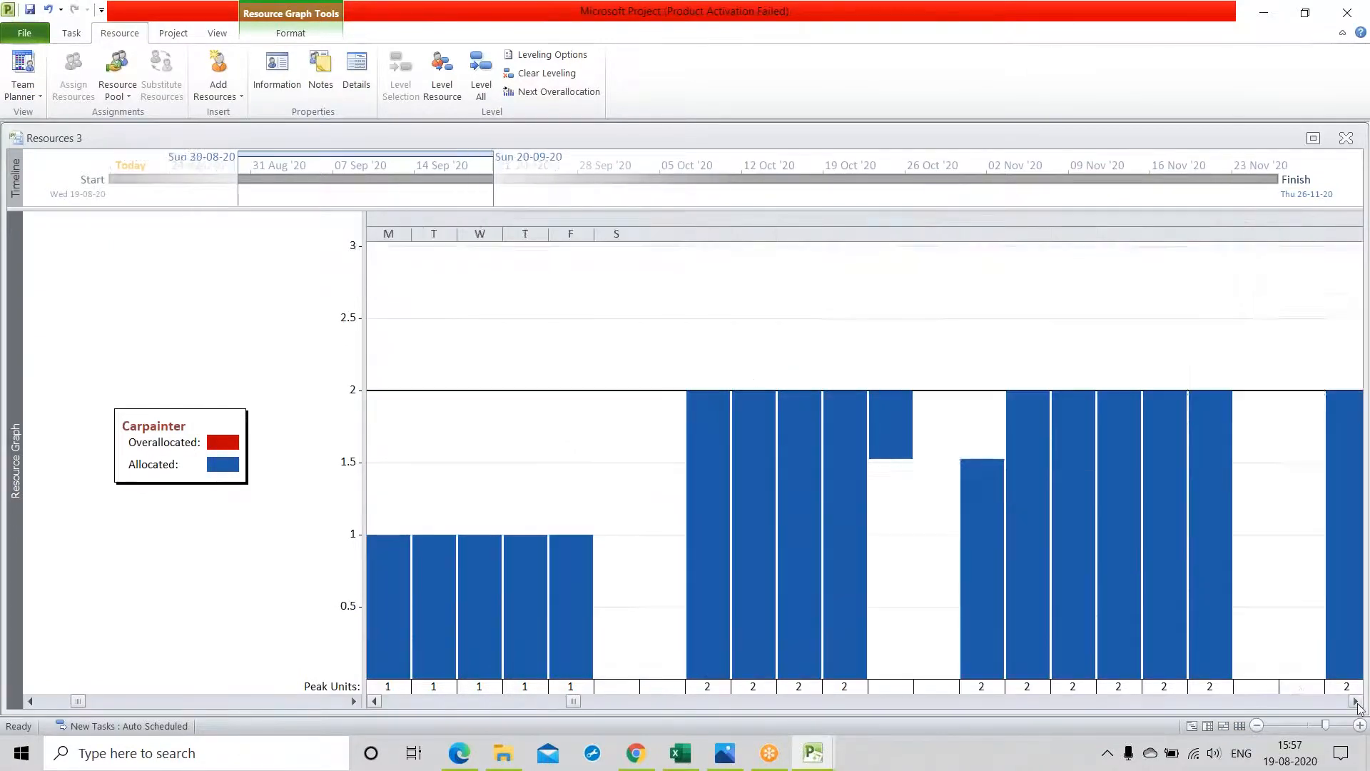
left_click(1353, 701)
left_click(1354, 700)
left_click(1354, 701)
left_click(1354, 701)
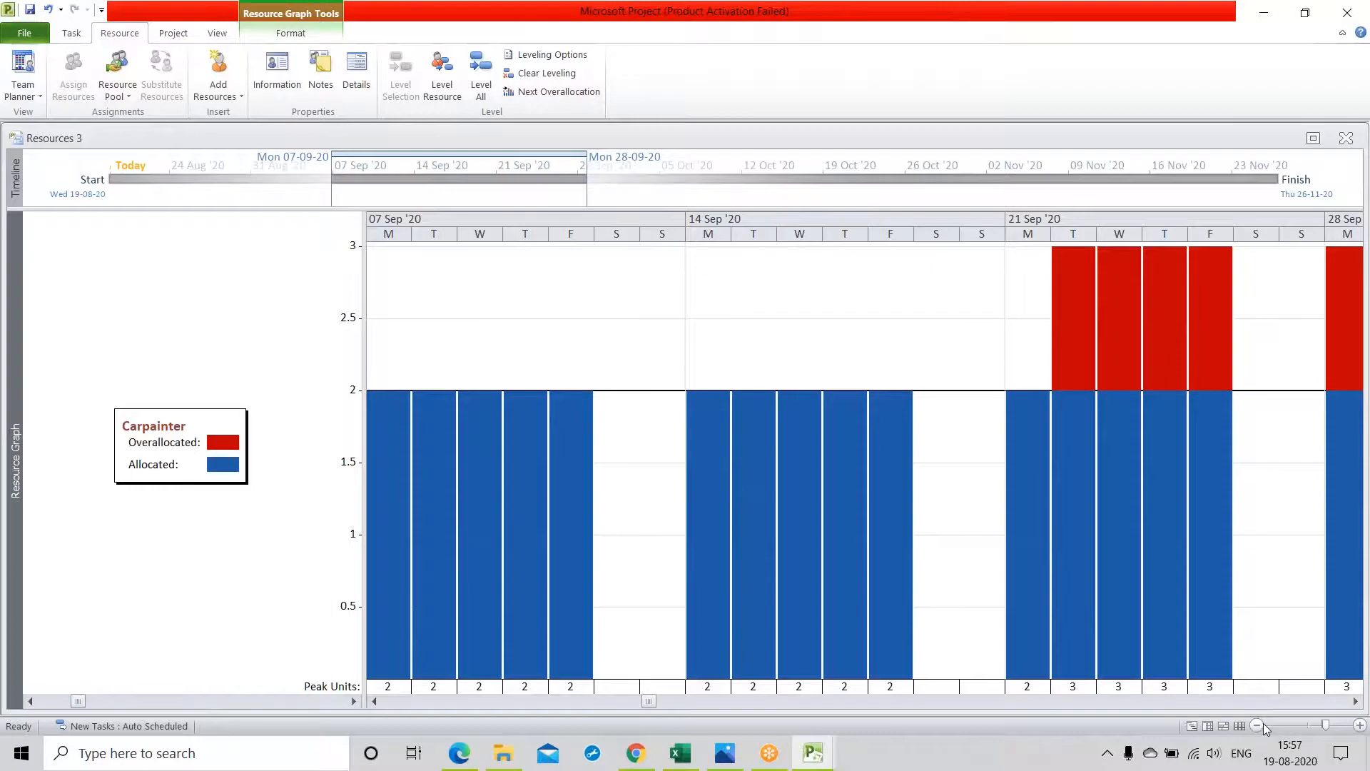
left_click(1356, 701)
left_click(1356, 702)
left_click(1356, 701)
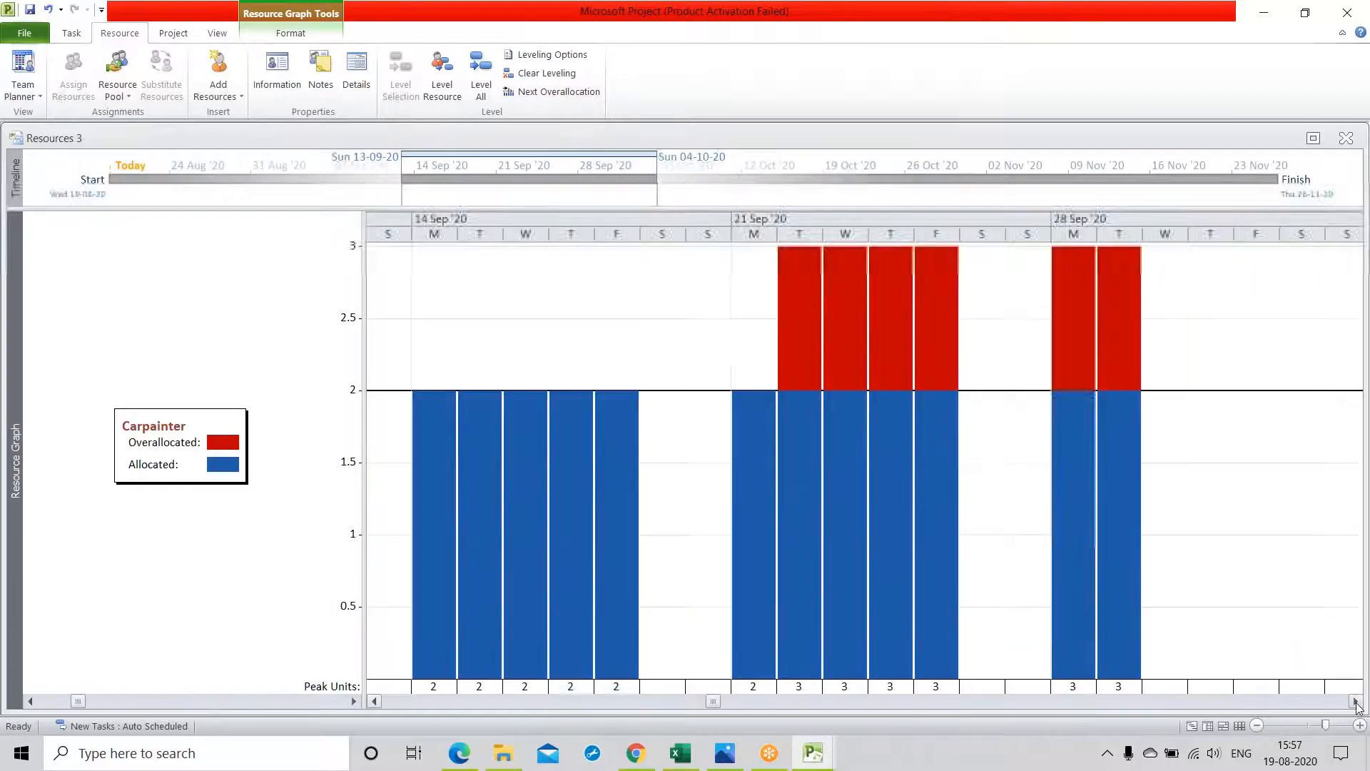
left_click(1356, 701)
left_click(1356, 702)
left_click(1356, 702)
left_click(1356, 701)
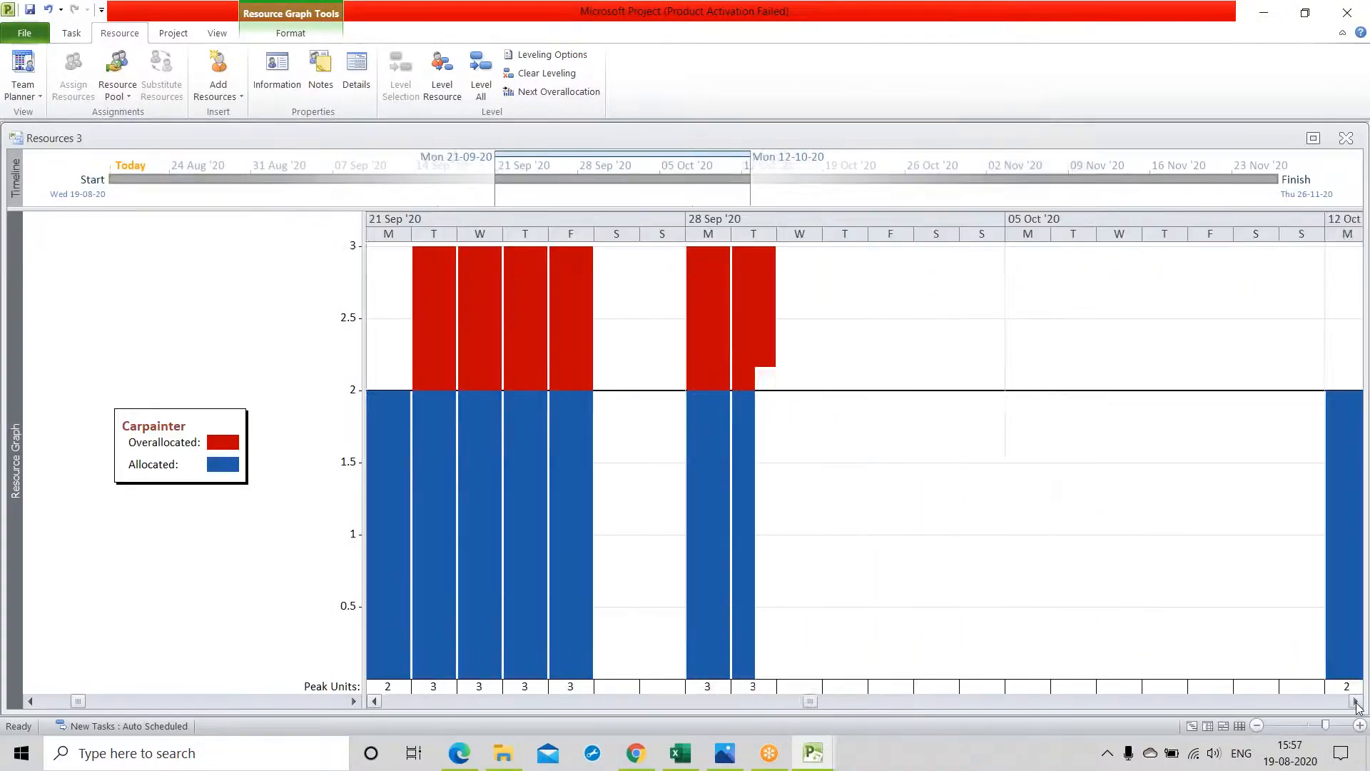
left_click(1356, 702)
left_click(1356, 702)
left_click(1356, 701)
left_click(1356, 702)
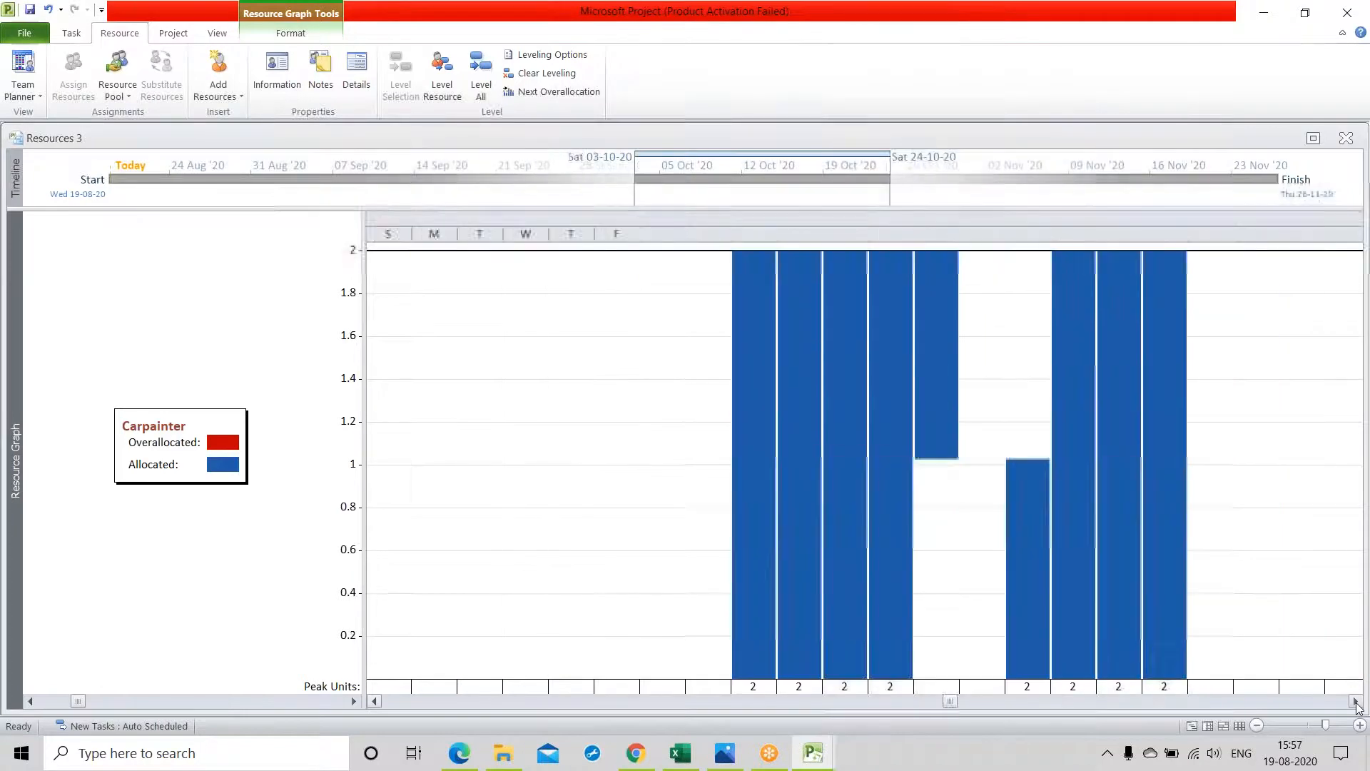
left_click(1356, 701)
left_click(1356, 702)
left_click(1356, 701)
left_click(1356, 701)
left_click(1356, 702)
left_click(1356, 701)
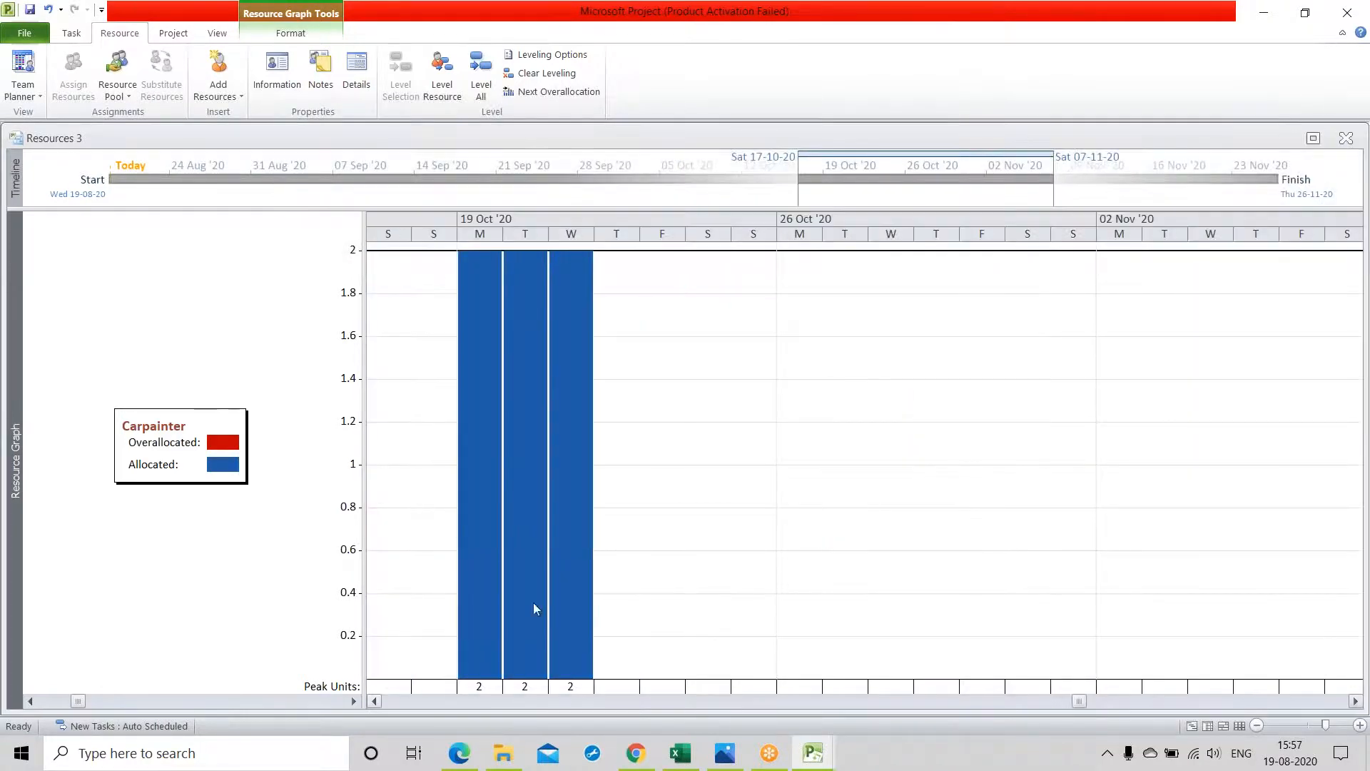
Go back through Carpainter's graph from October to early September 2020 and recheck the overallocated days
left_click(375, 702)
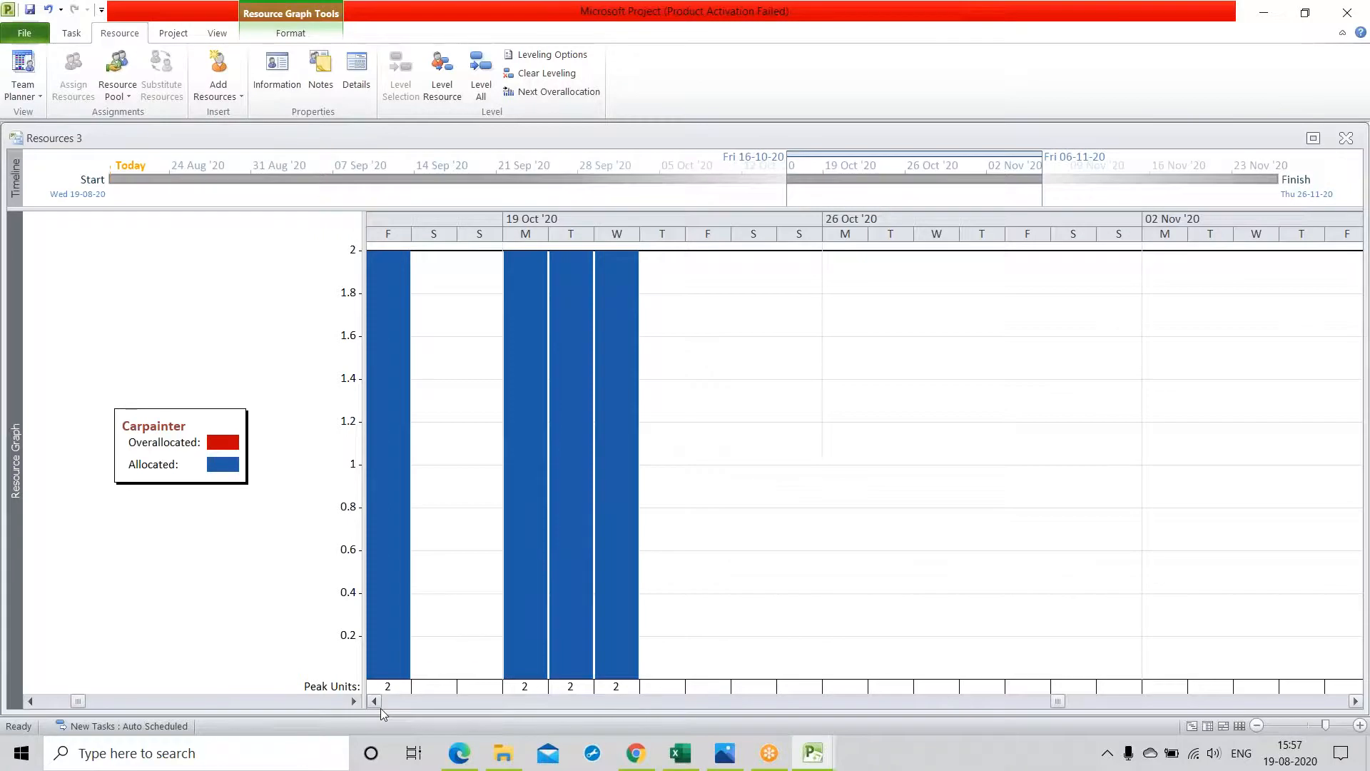
left_click(374, 702)
left_click(375, 701)
left_click(375, 701)
left_click(375, 701)
left_click(379, 707)
left_click(380, 707)
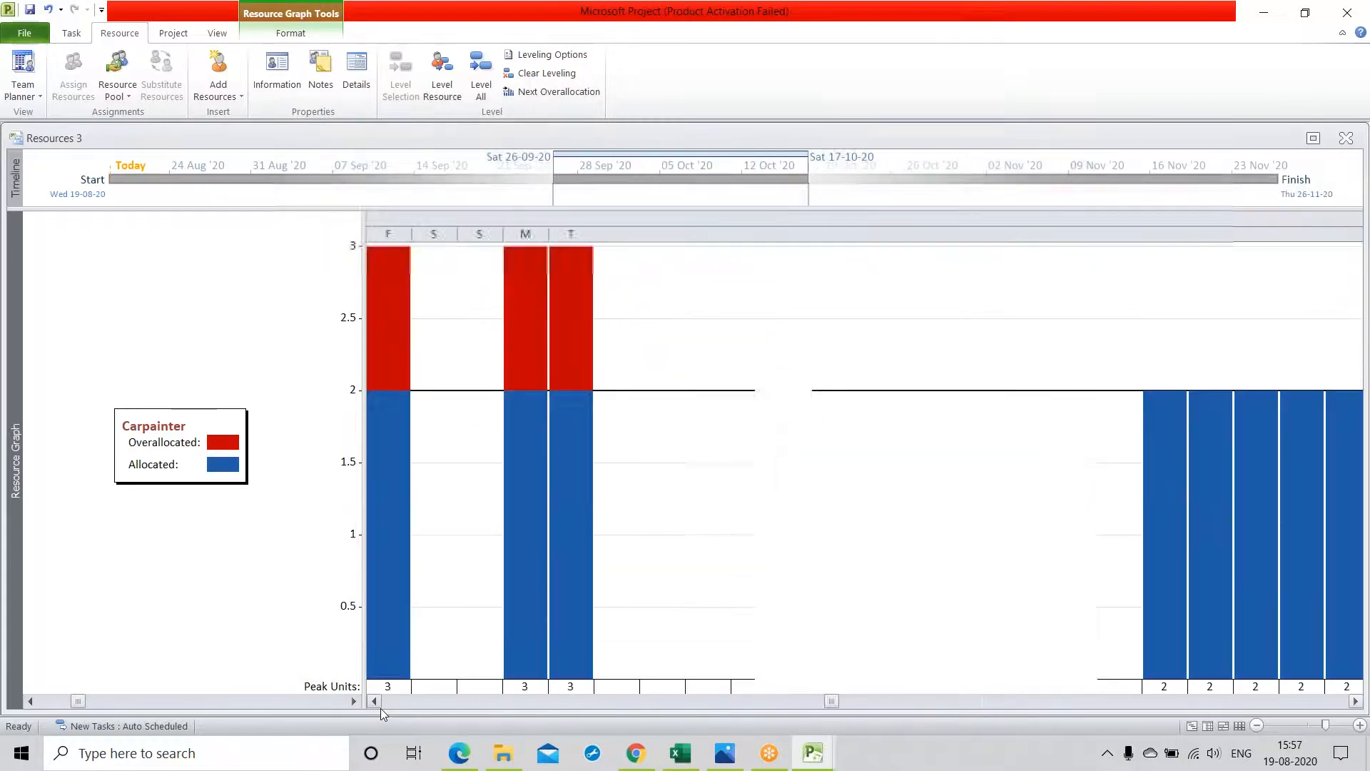
left_click(380, 706)
left_click(380, 707)
left_click(376, 701)
left_click(376, 702)
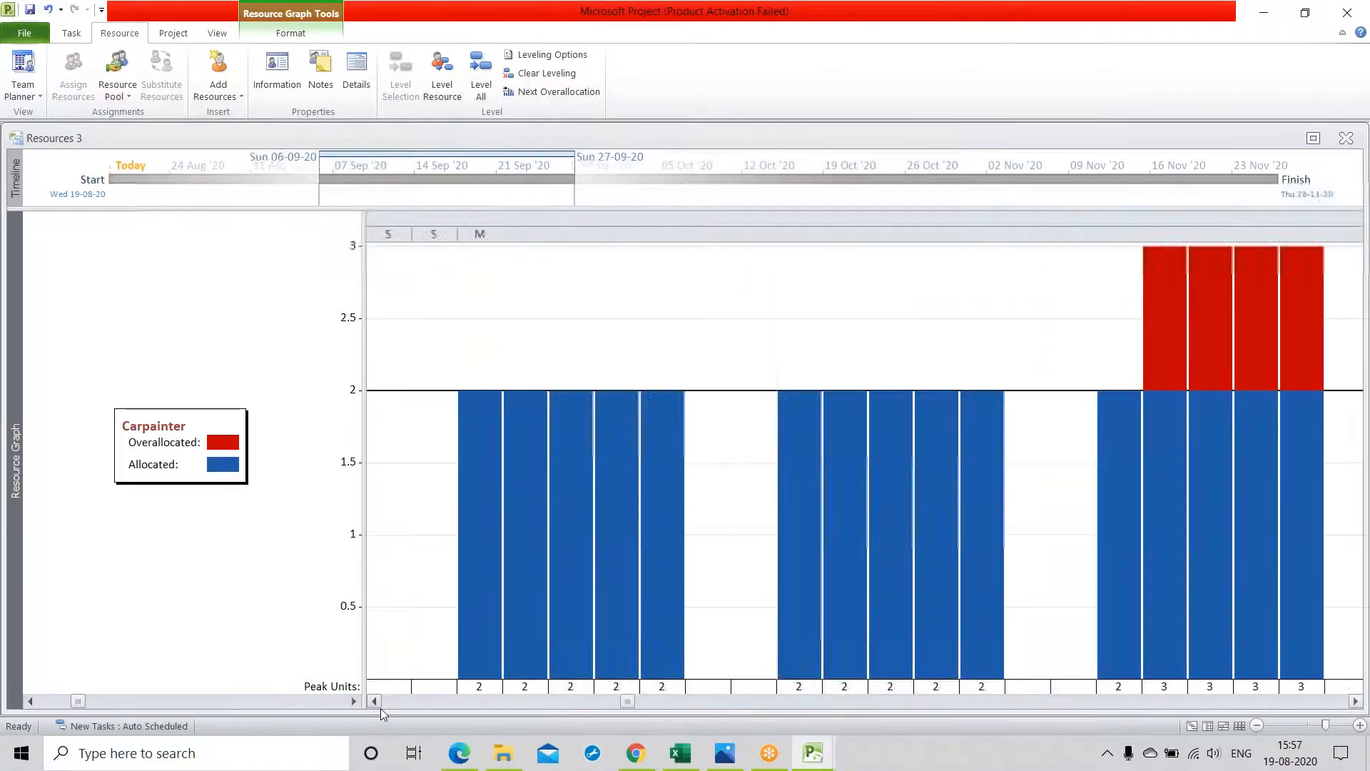
left_click(376, 702)
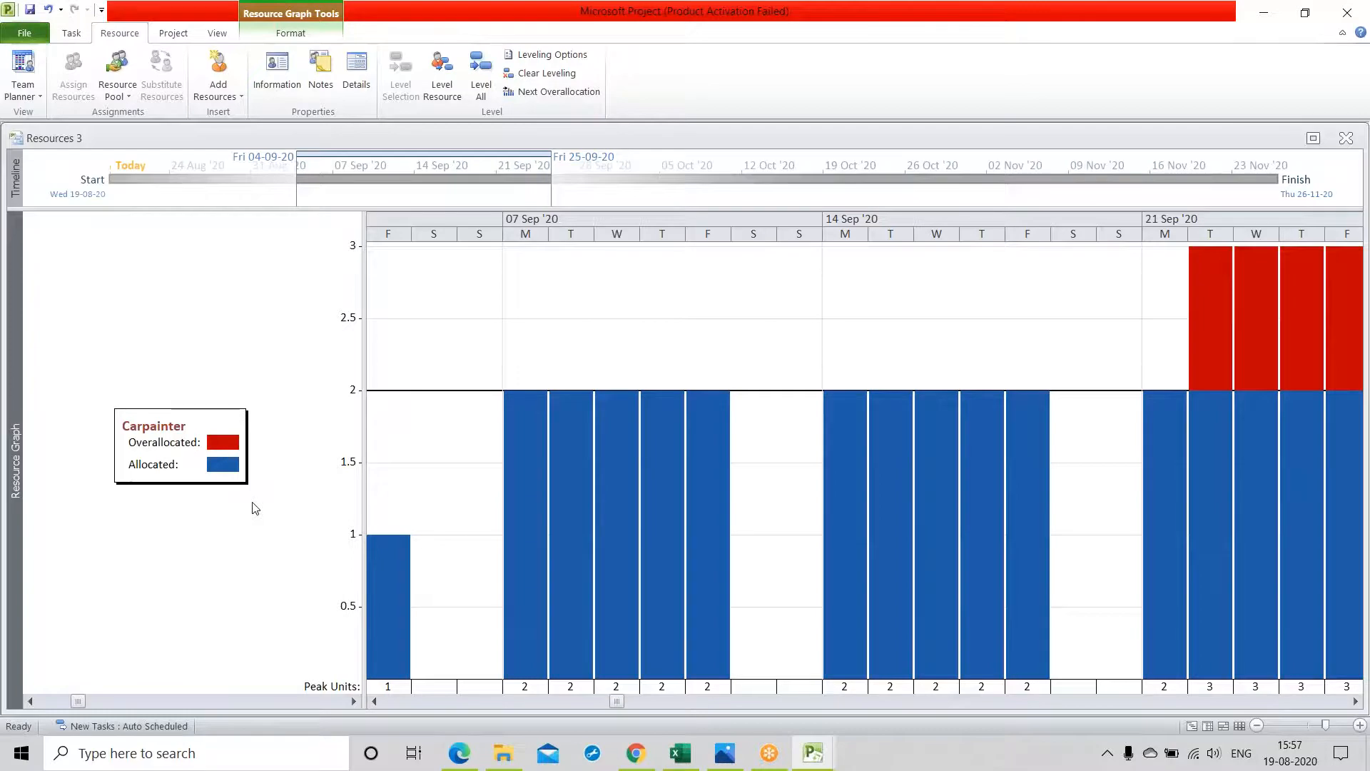
Display the Task Sheet view and review the Interior Designs task's assigned resource and cost
left_click(35, 95)
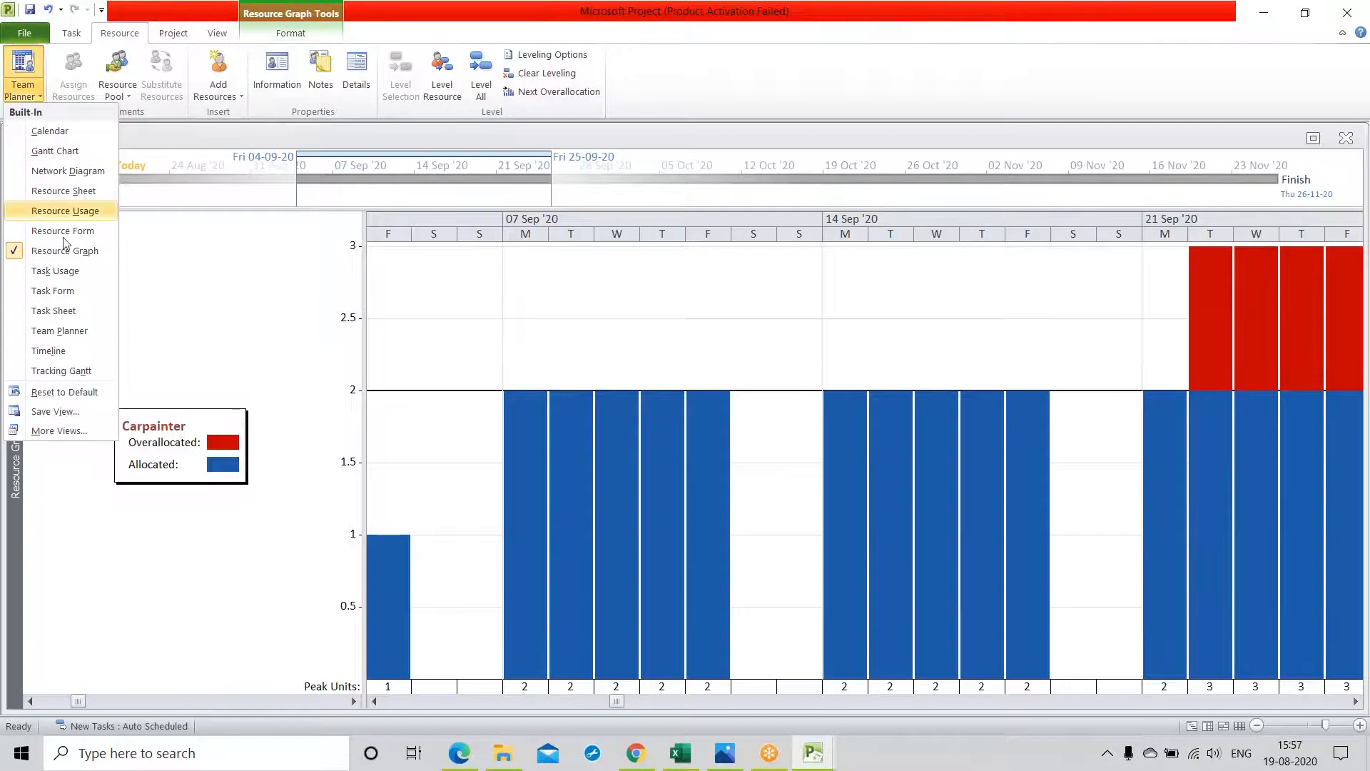
left_click(54, 311)
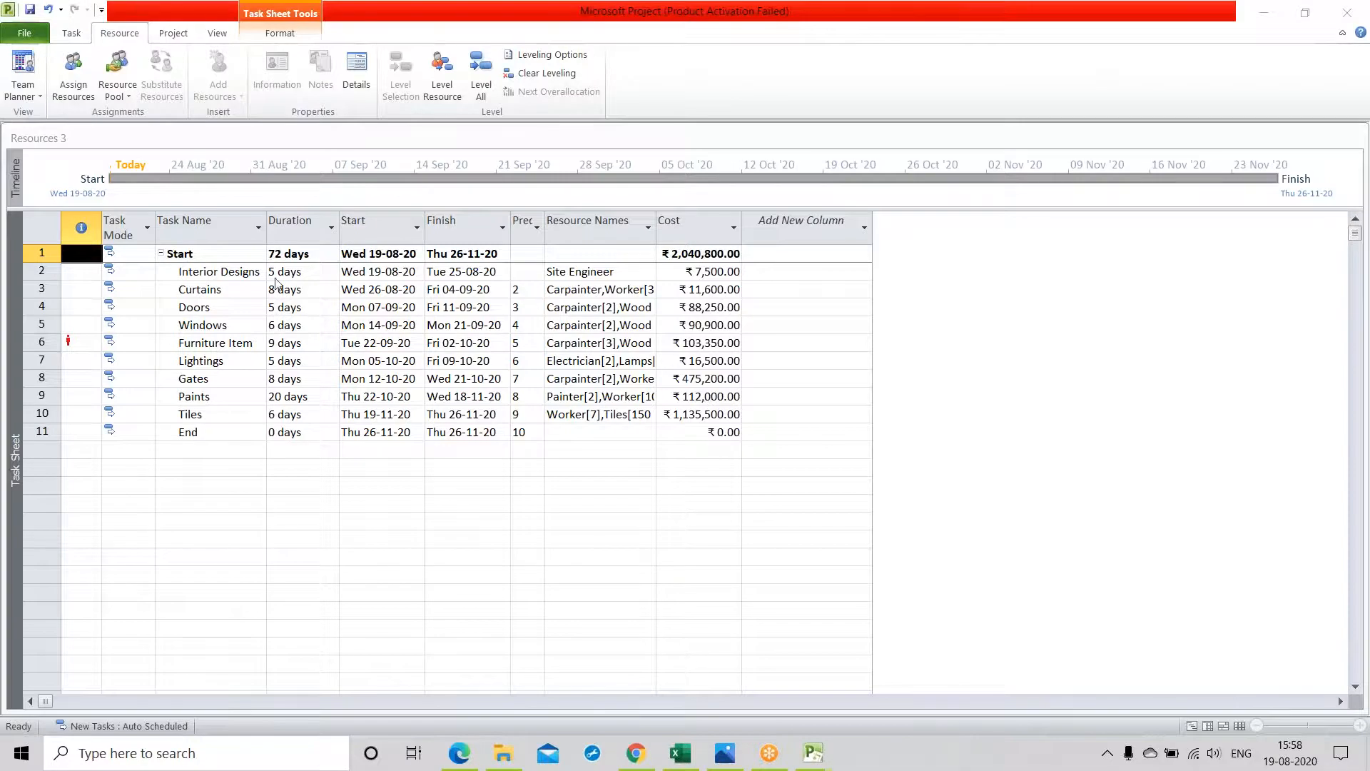
left_click(195, 276)
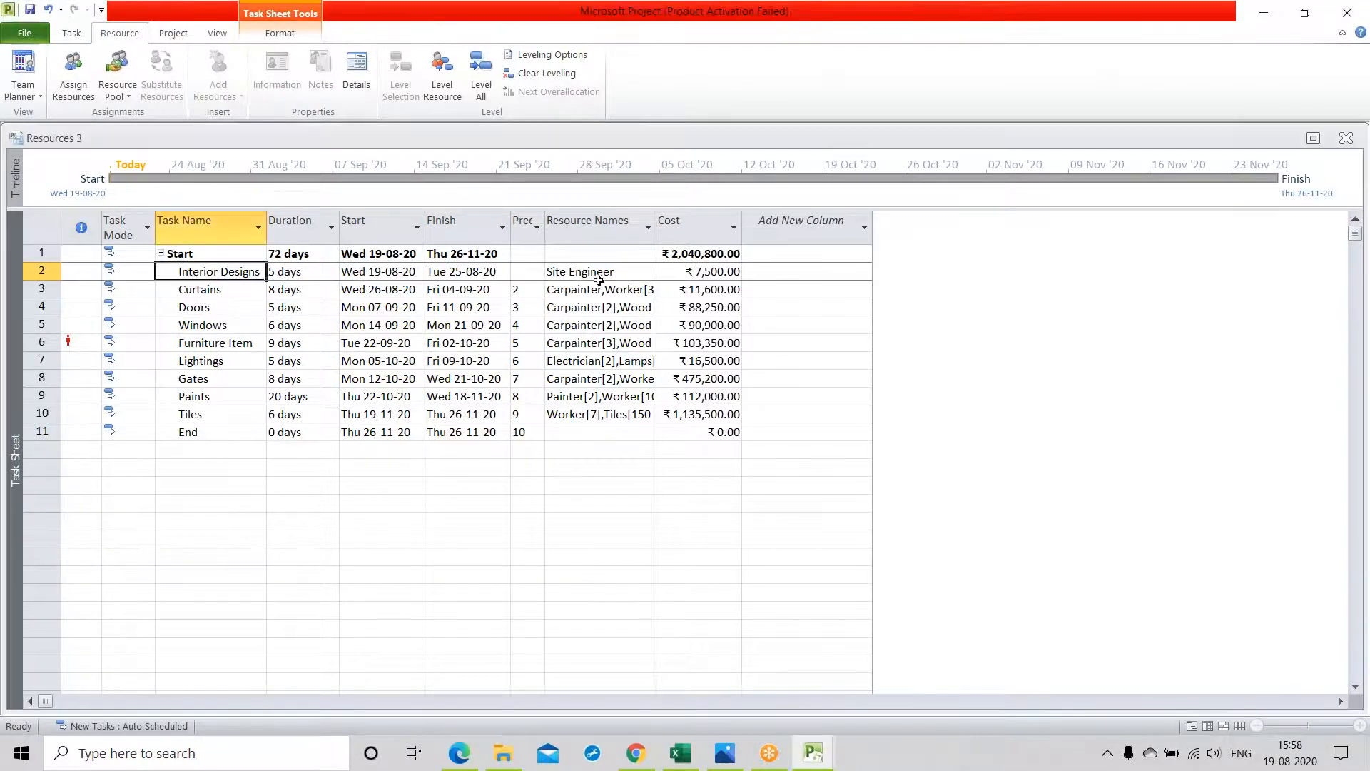
left_click(581, 271)
left_click(720, 272)
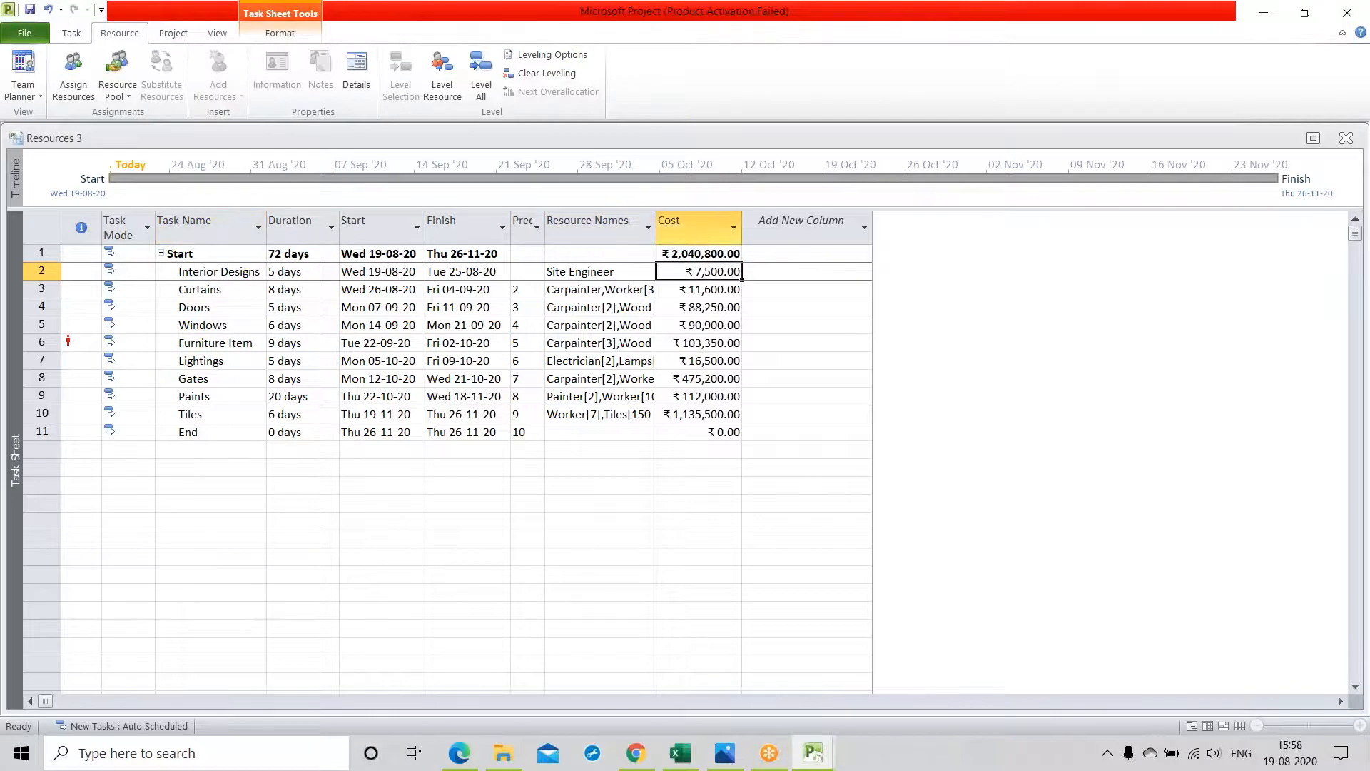
Review the assigned resources, durations and costs of the Curtains and Doors tasks in the Task Sheet
left_click(229, 286)
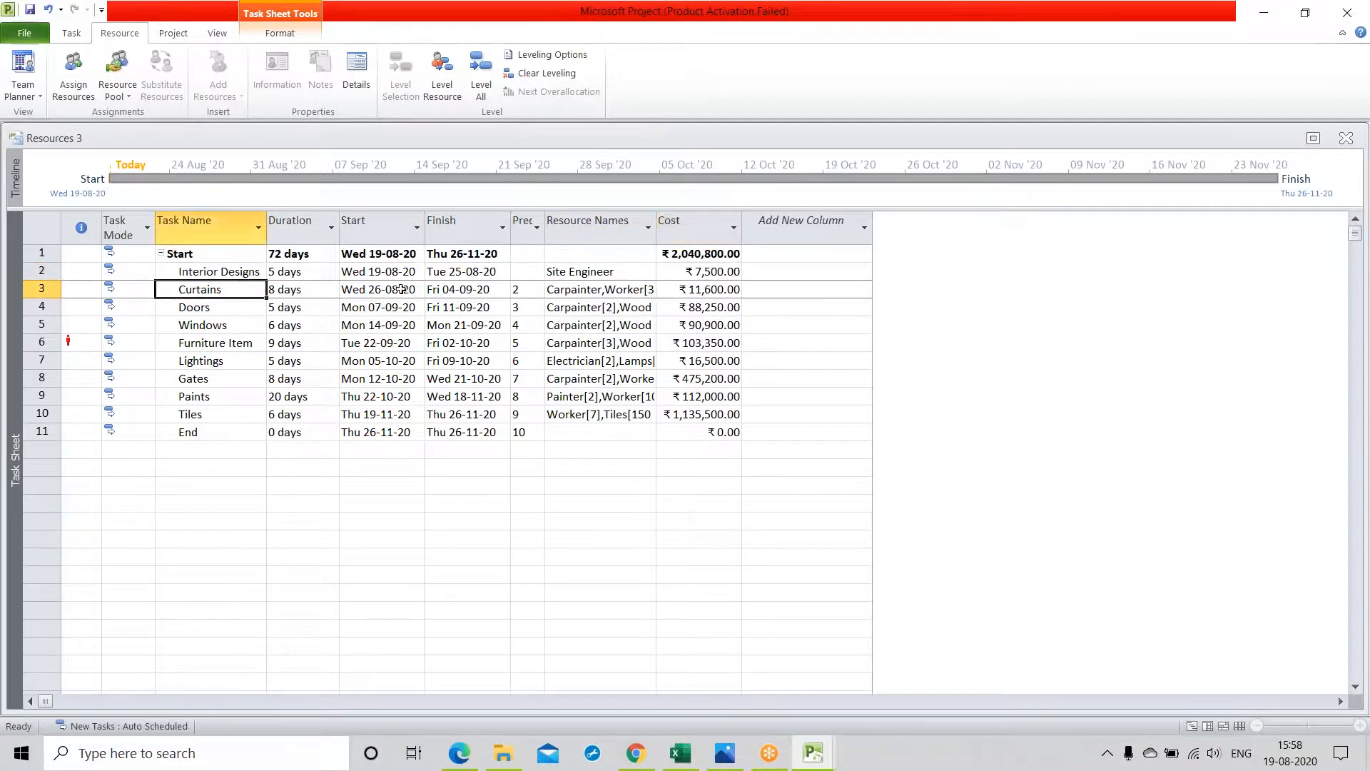
left_click(612, 291)
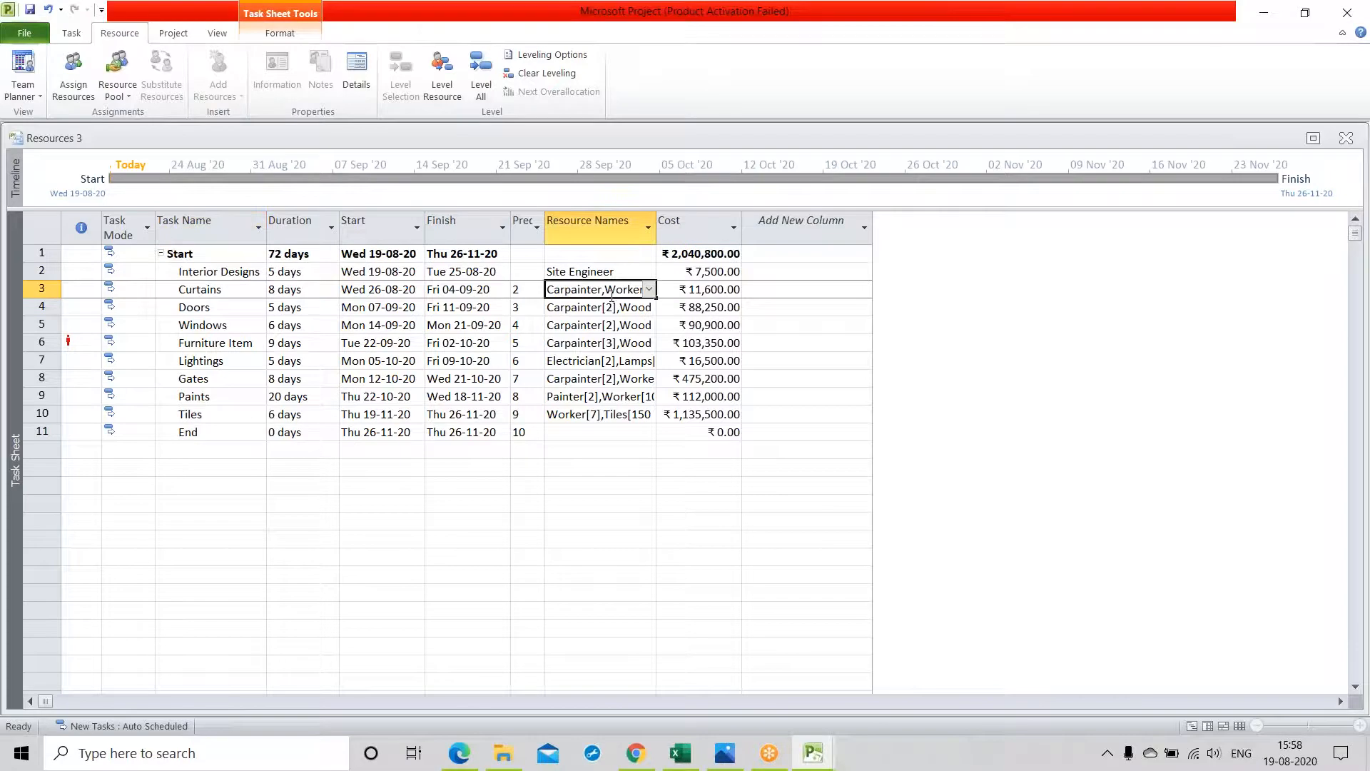
left_click(726, 289)
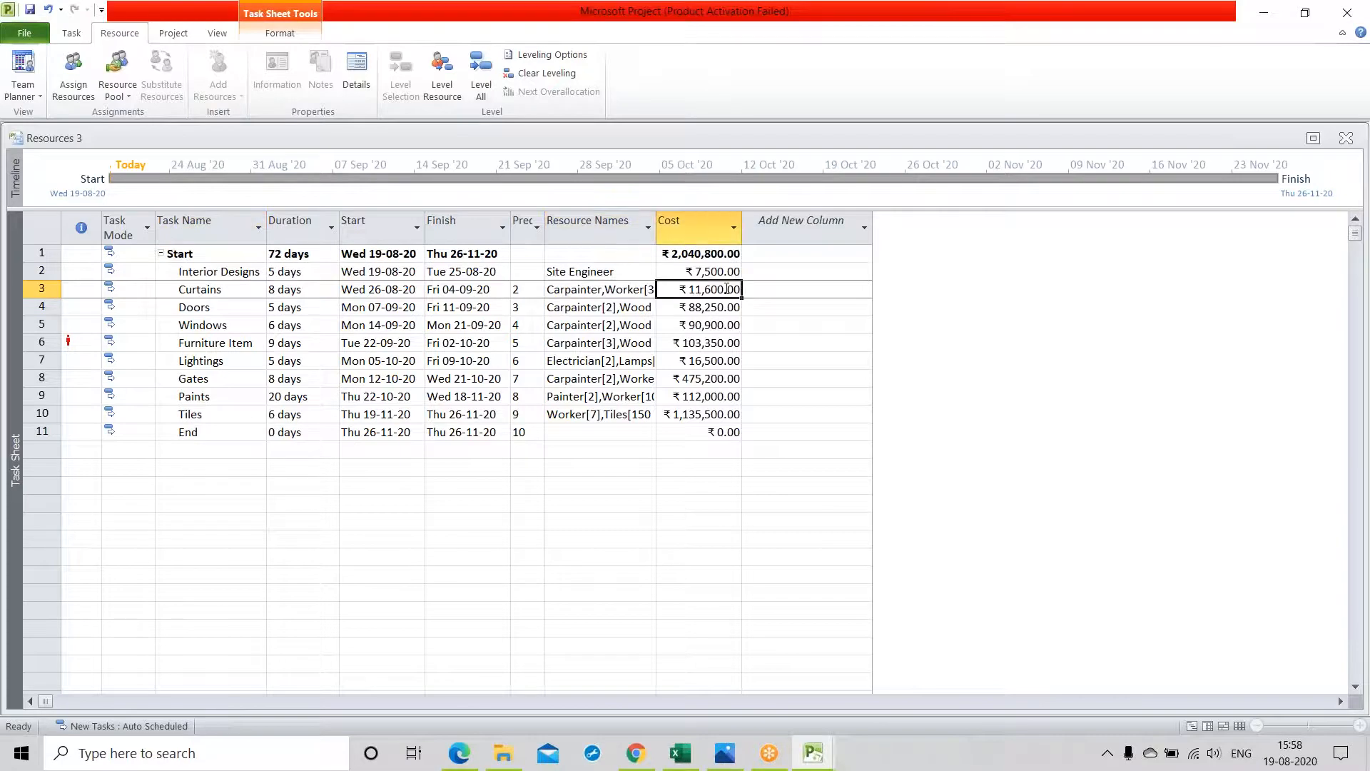
left_click(729, 308)
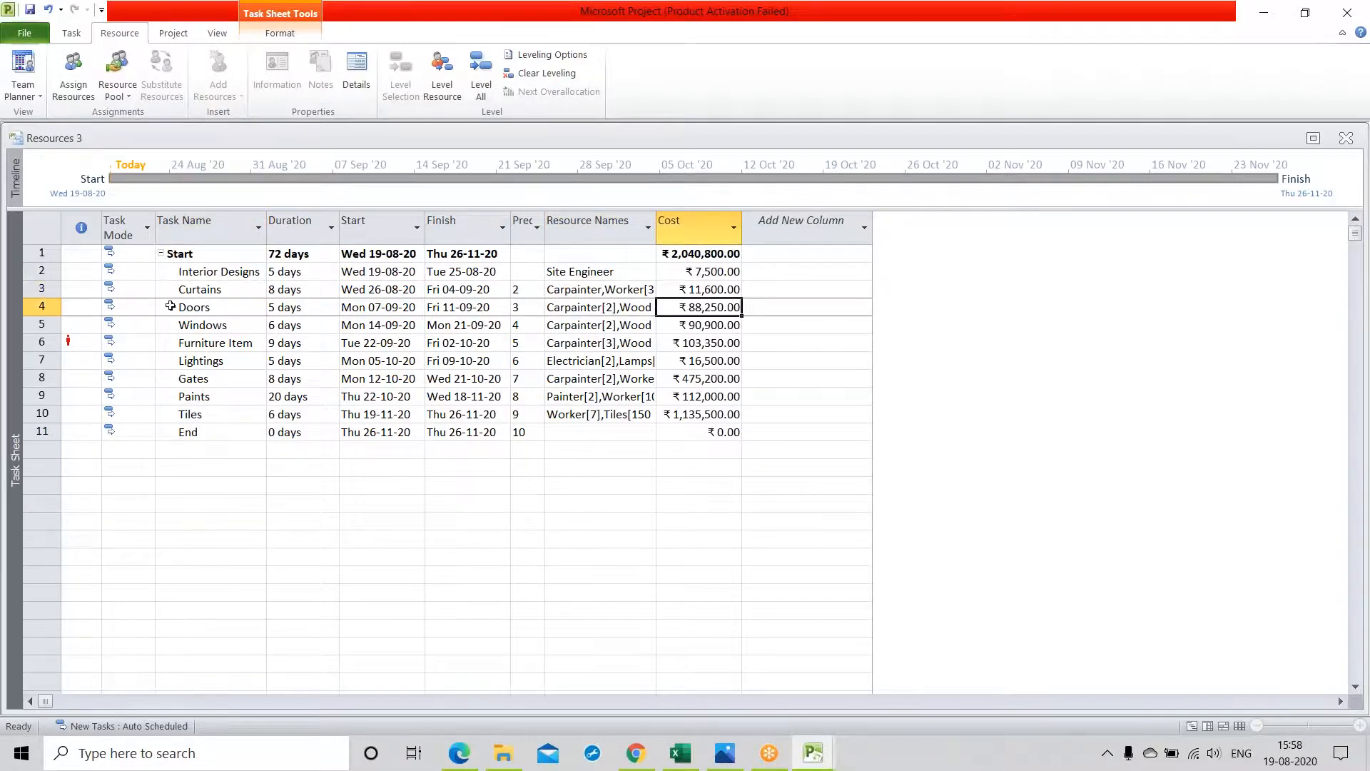
left_click(311, 309)
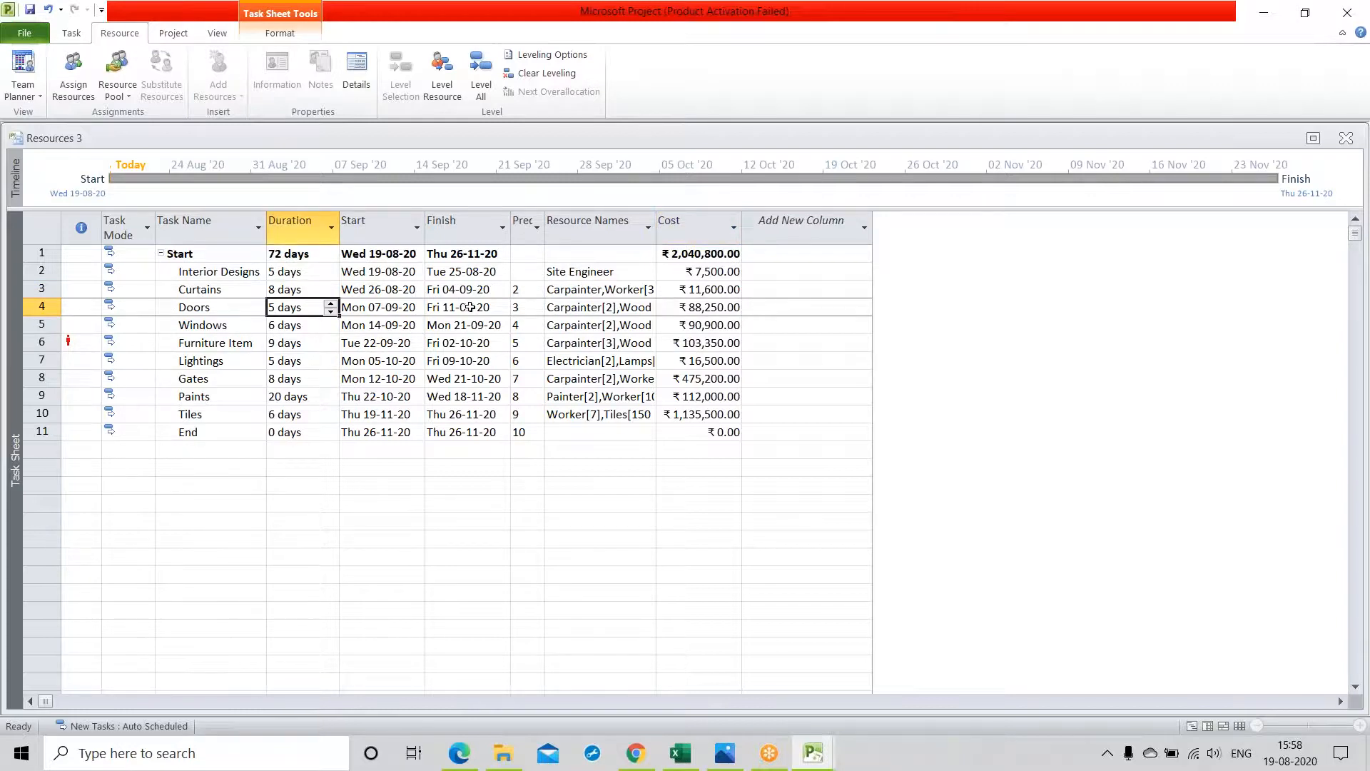
left_click(603, 312)
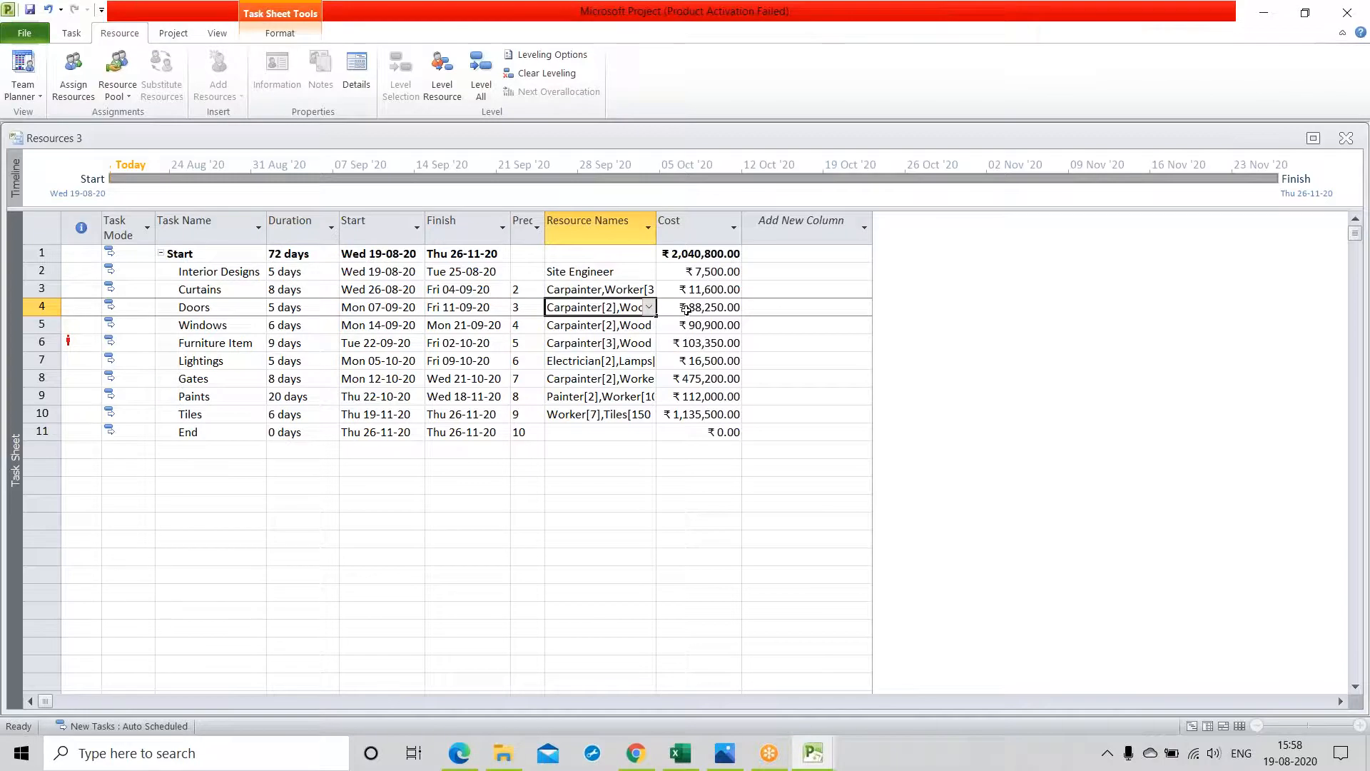
left_click(691, 308)
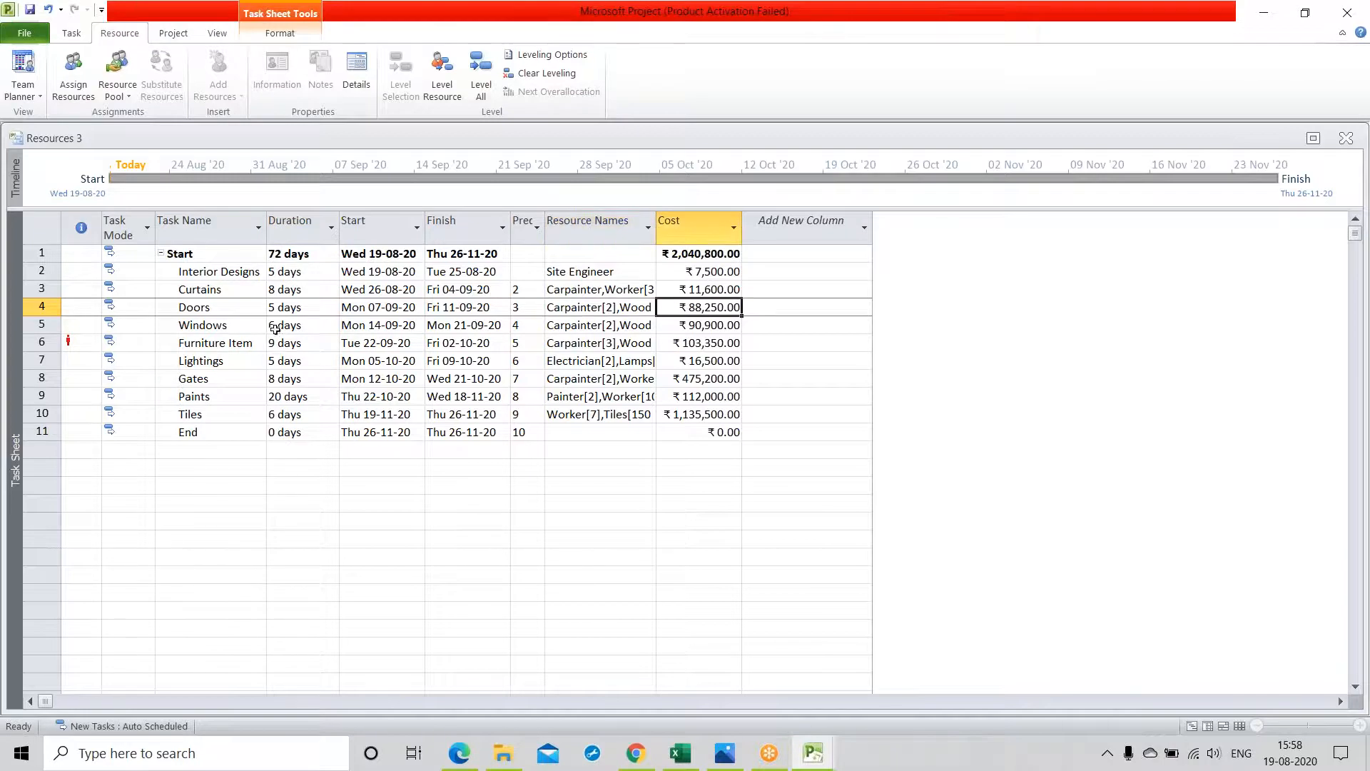
Review the costs of the Windows, Furniture Item, Lightings, Gates and Paints tasks one after another
left_click(247, 326)
left_click(728, 326)
left_click(231, 346)
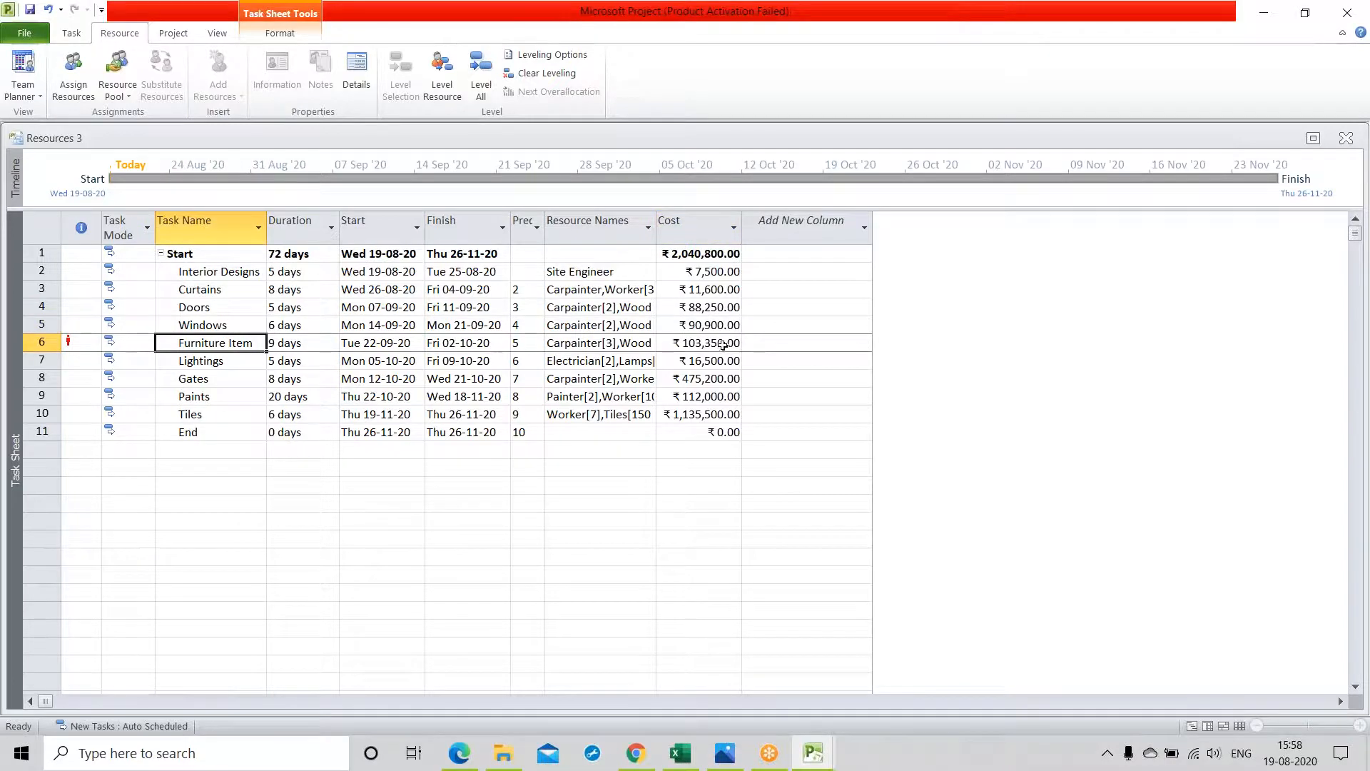
left_click(666, 339)
left_click(227, 361)
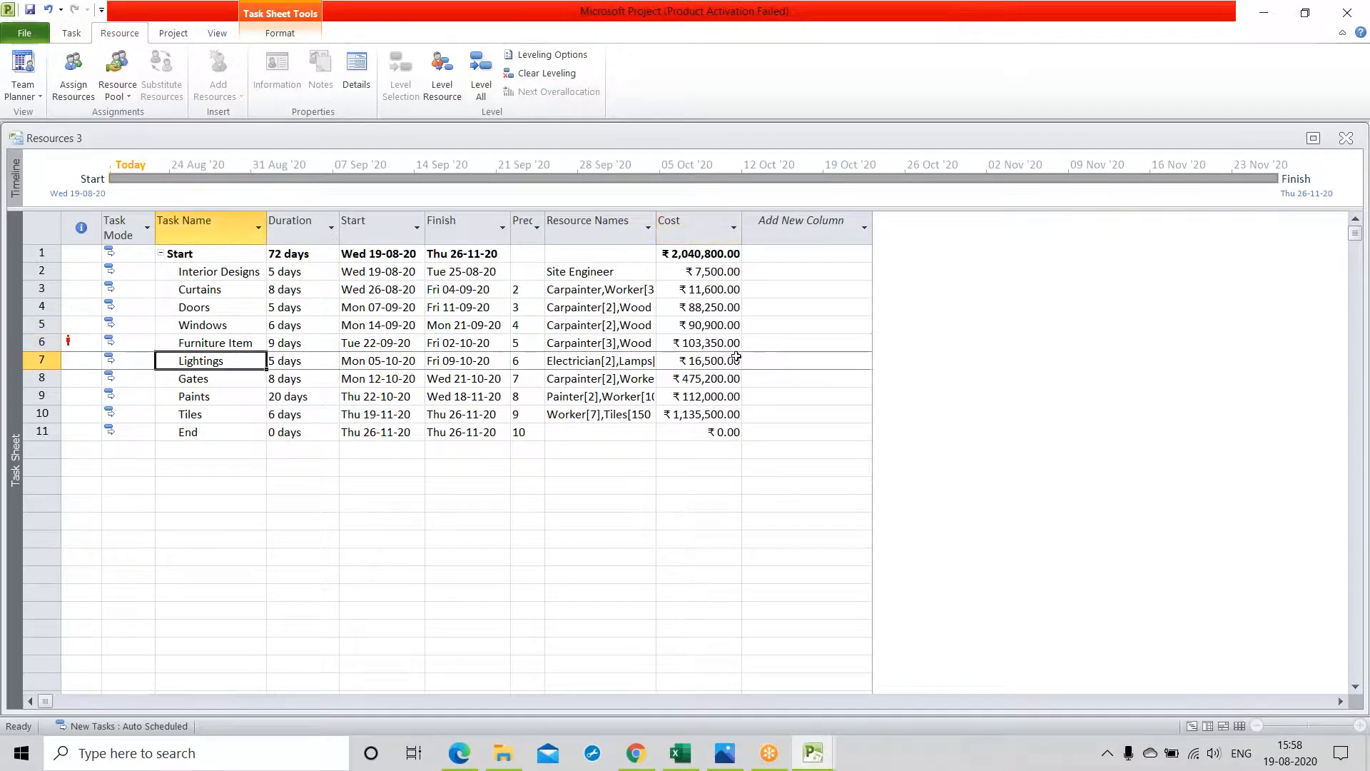
left_click(719, 358)
left_click(230, 383)
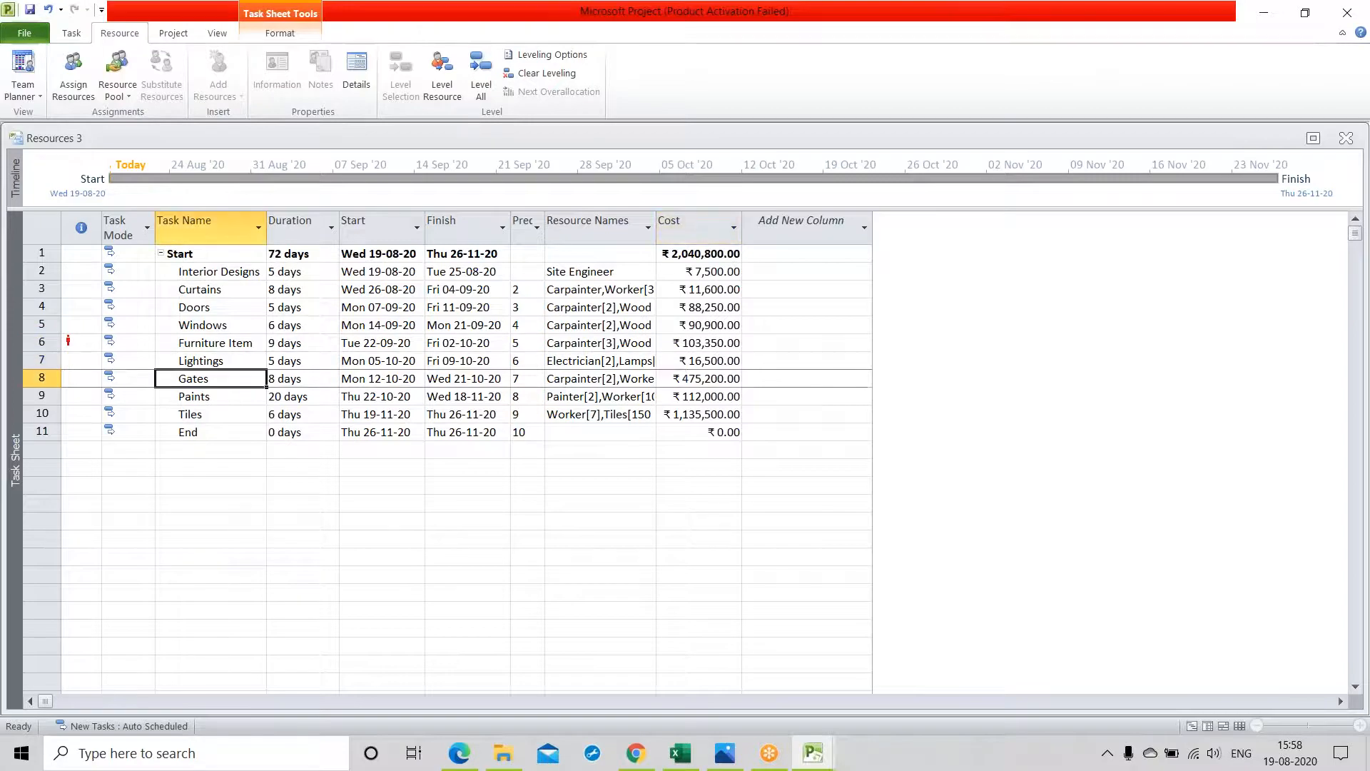
left_click(695, 381)
left_click(222, 400)
left_click(715, 398)
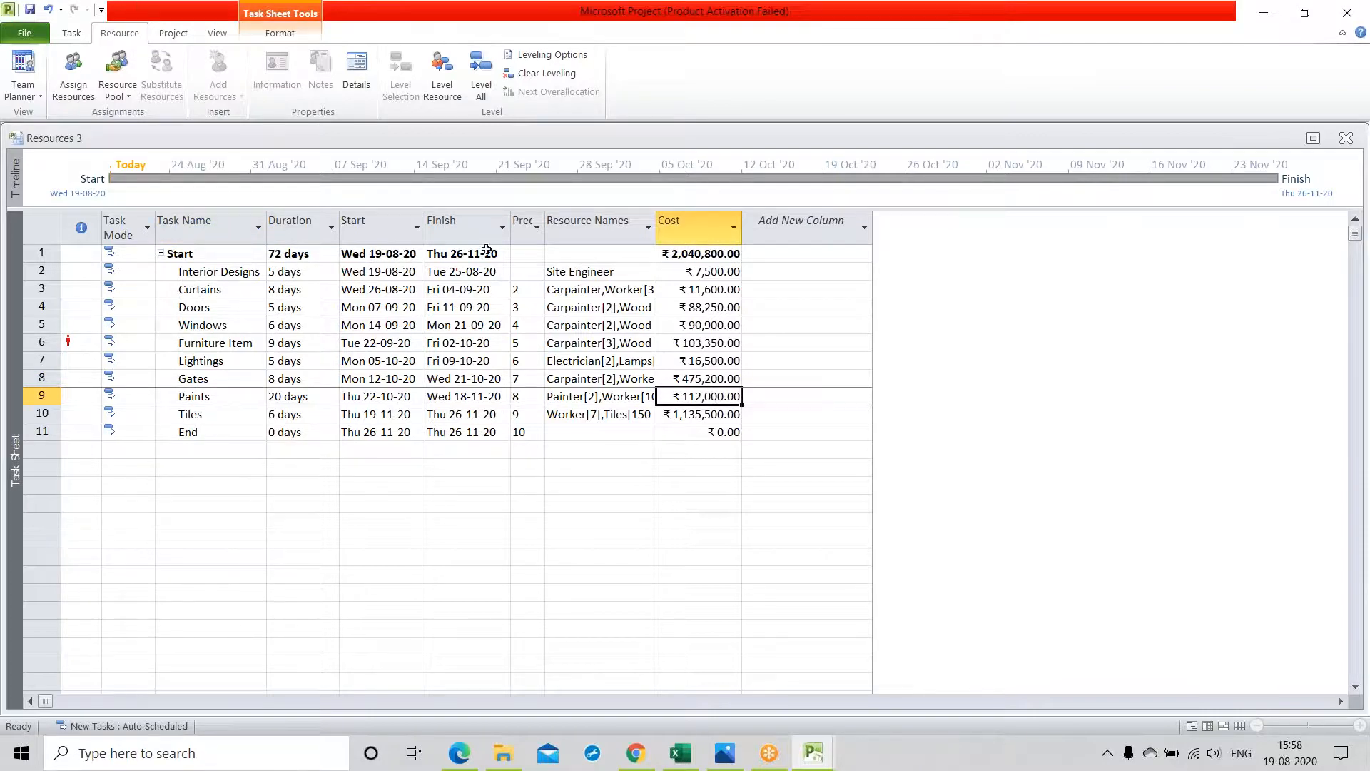
Widen the Predecessors column and select the cost of the Tiles task
left_click_drag(545, 220, 578, 224)
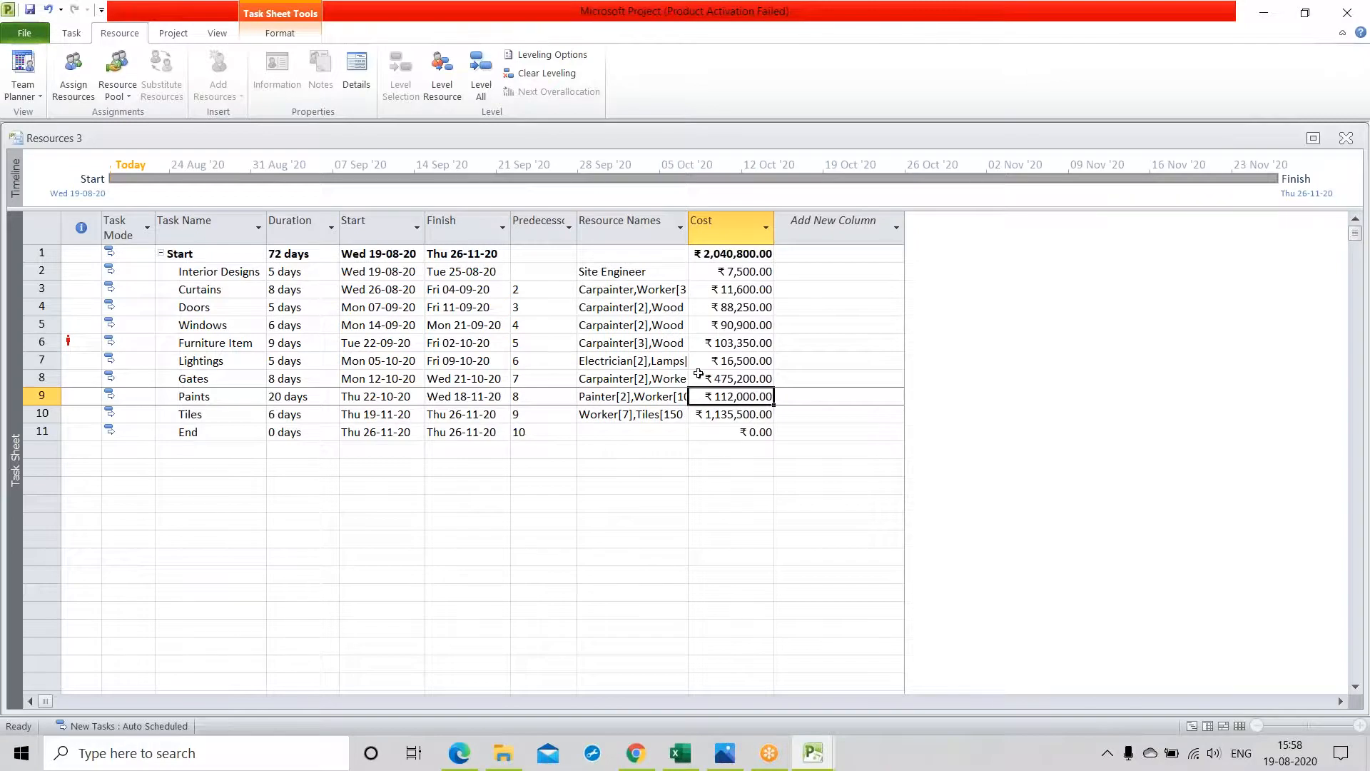
left_click(735, 510)
left_click(735, 419)
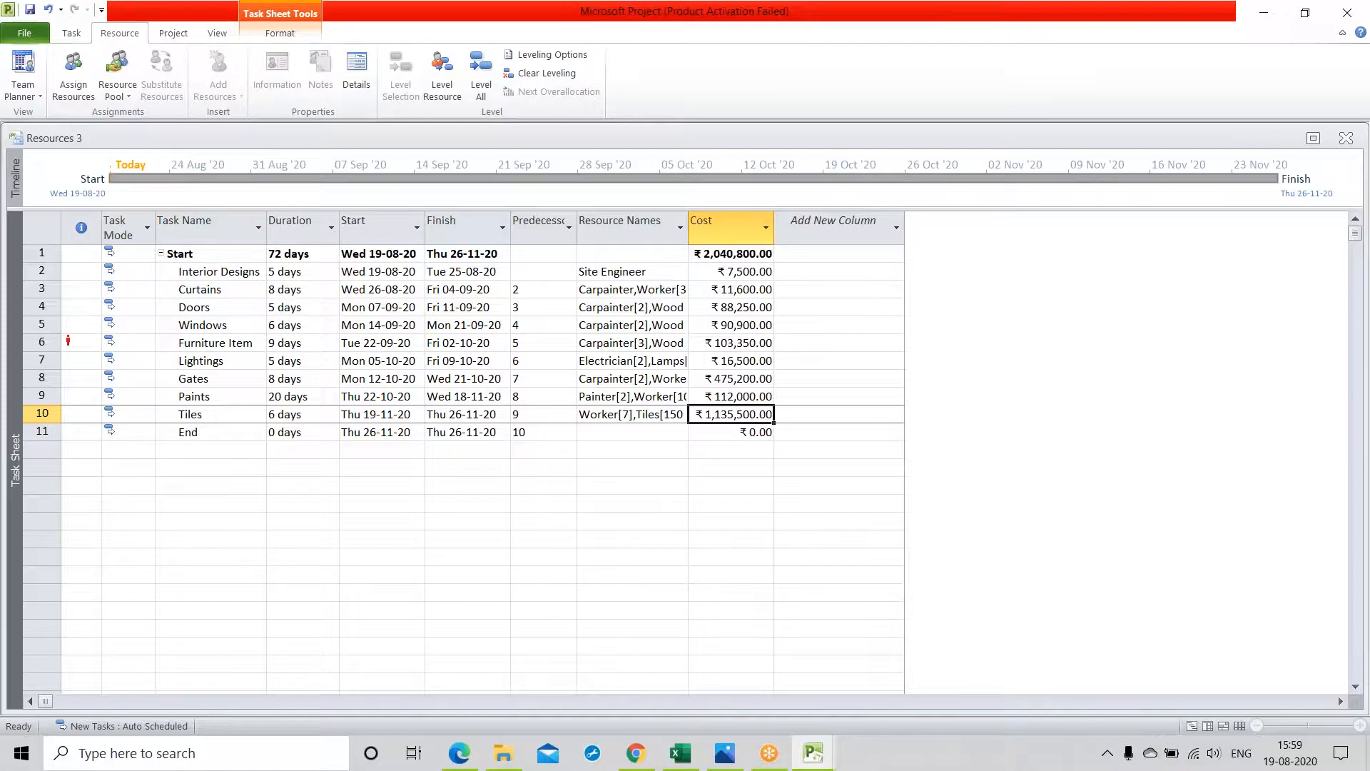
Open the Tiles task's information and check the units and costs of its Worker and Tiles resources
double_click(232, 416)
left_click(522, 395)
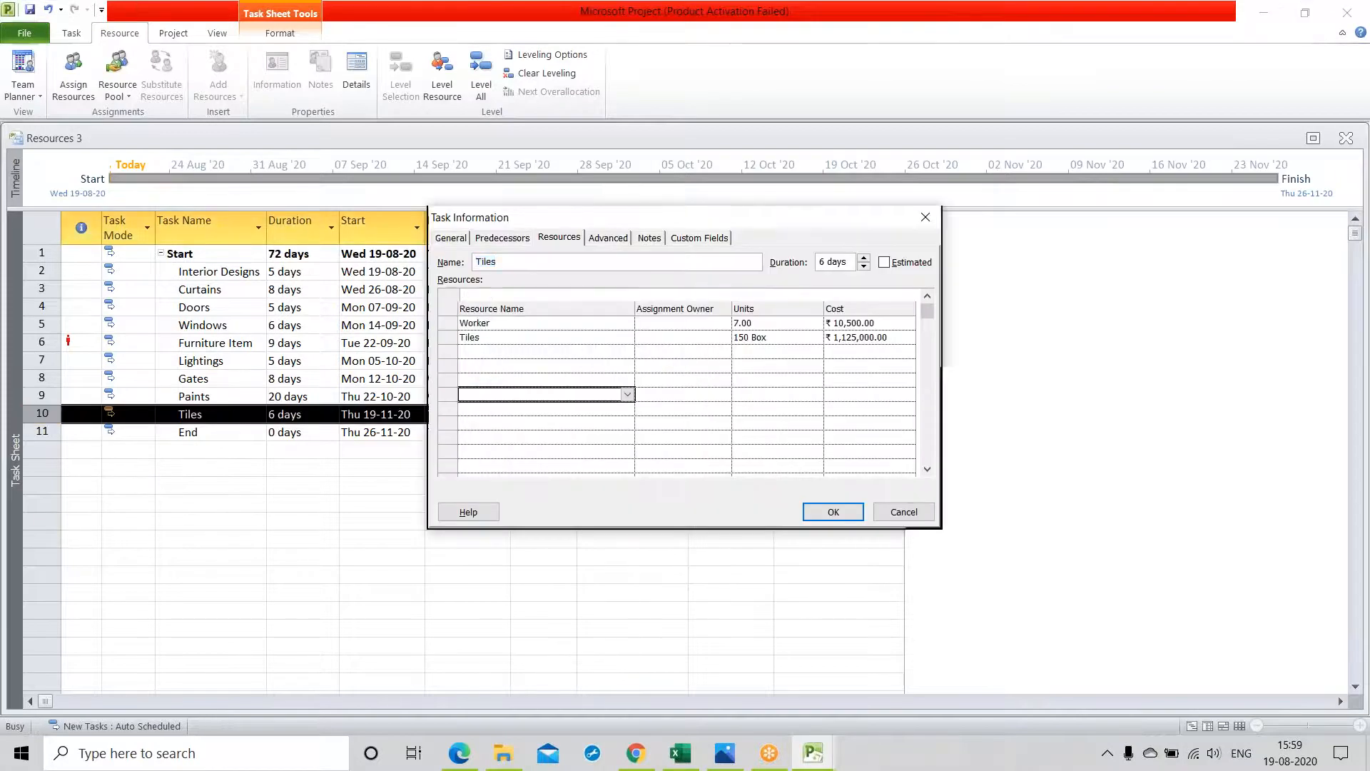
left_click(781, 324)
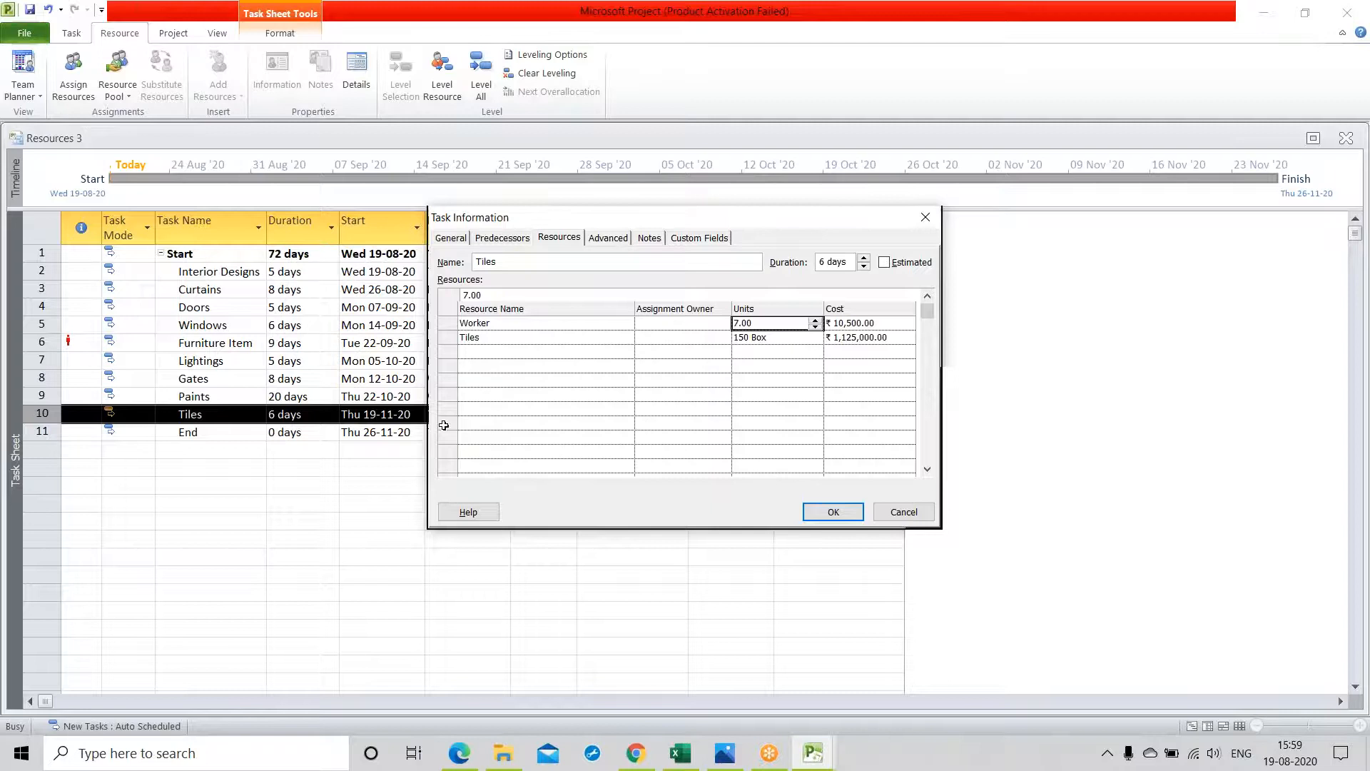
left_click(785, 337)
left_click(896, 340)
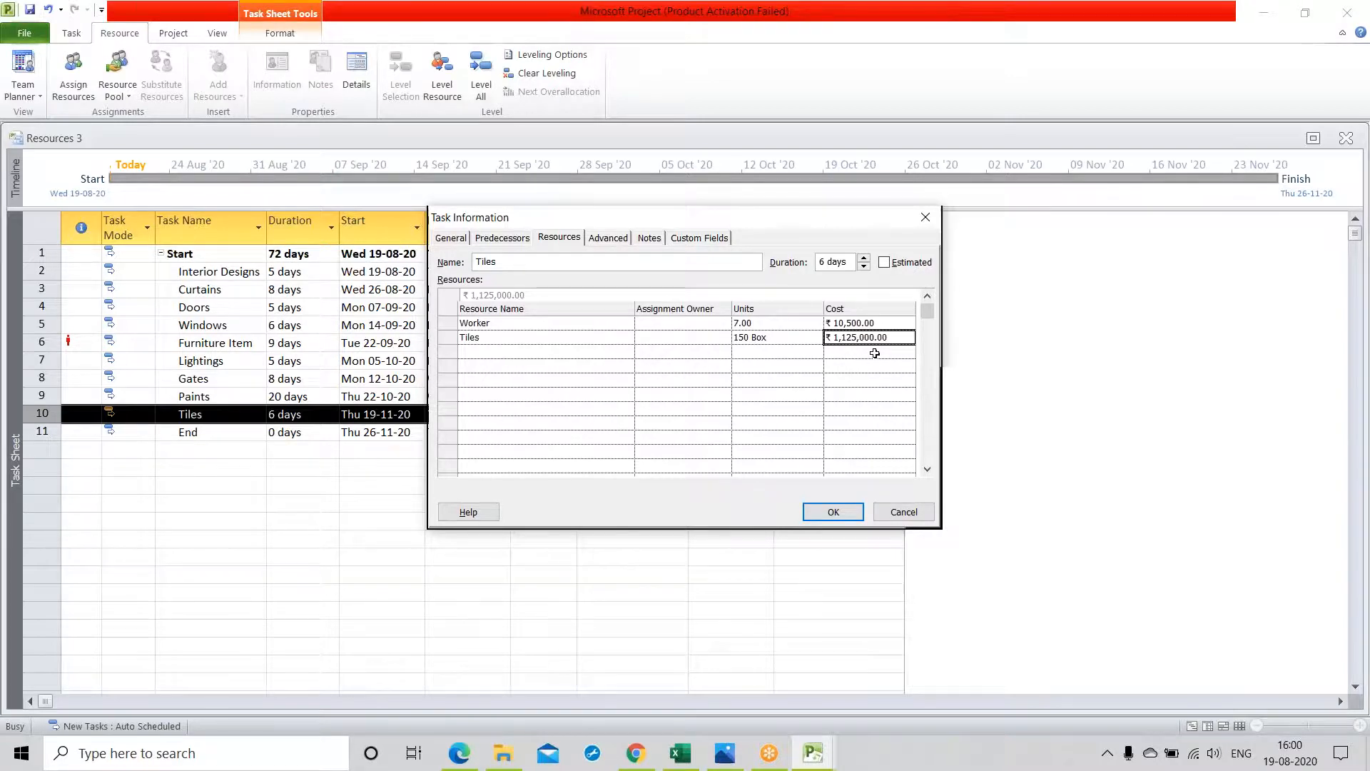
left_click(833, 512)
left_click(458, 539)
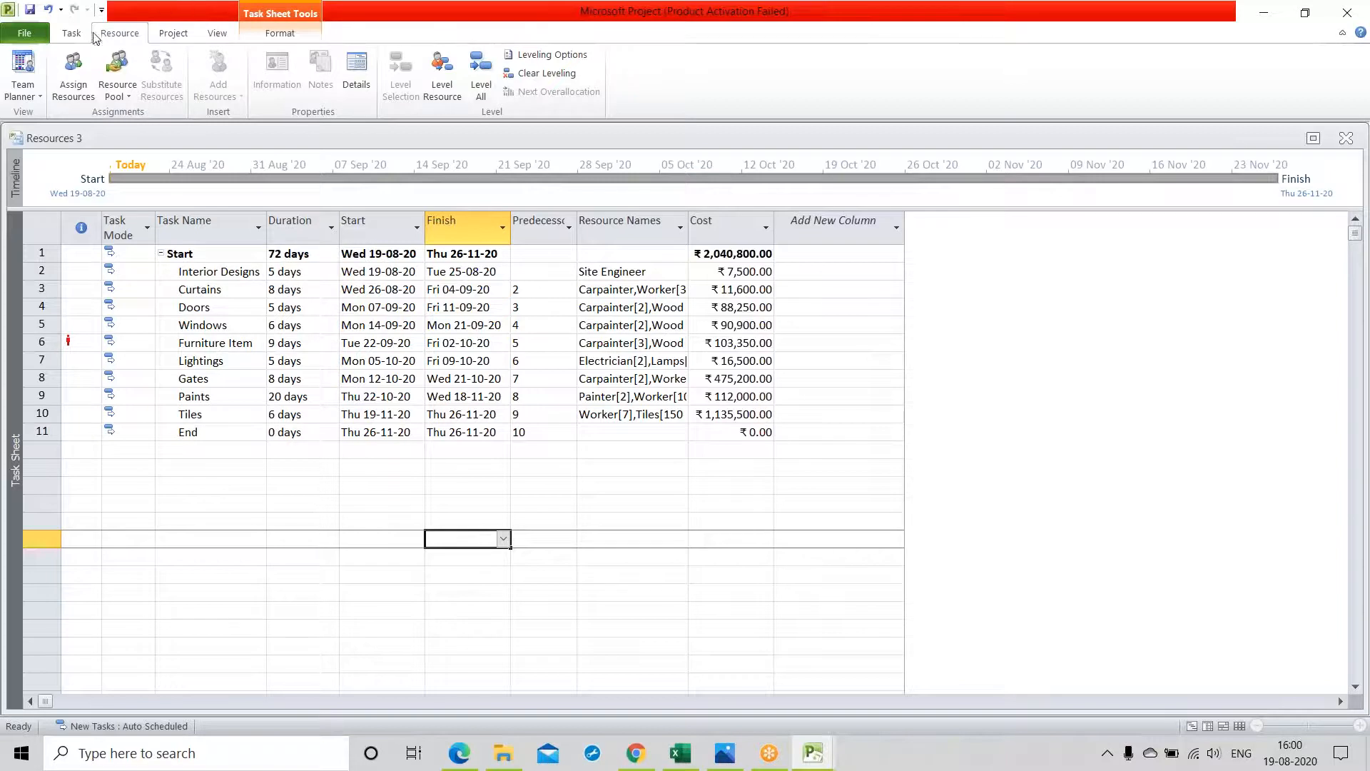
Browse the full list of available views and apply the Task Usage view
left_click(33, 96)
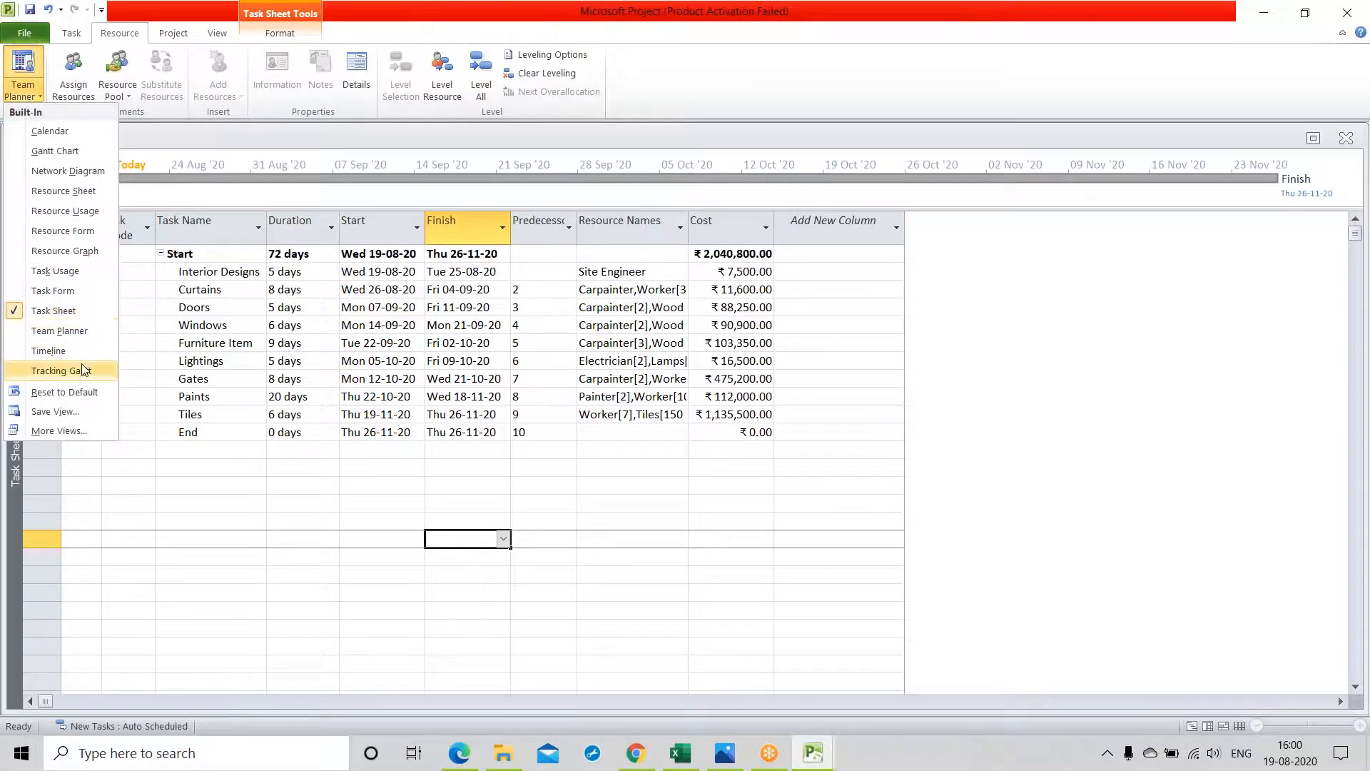
left_click(68, 431)
left_click(285, 211)
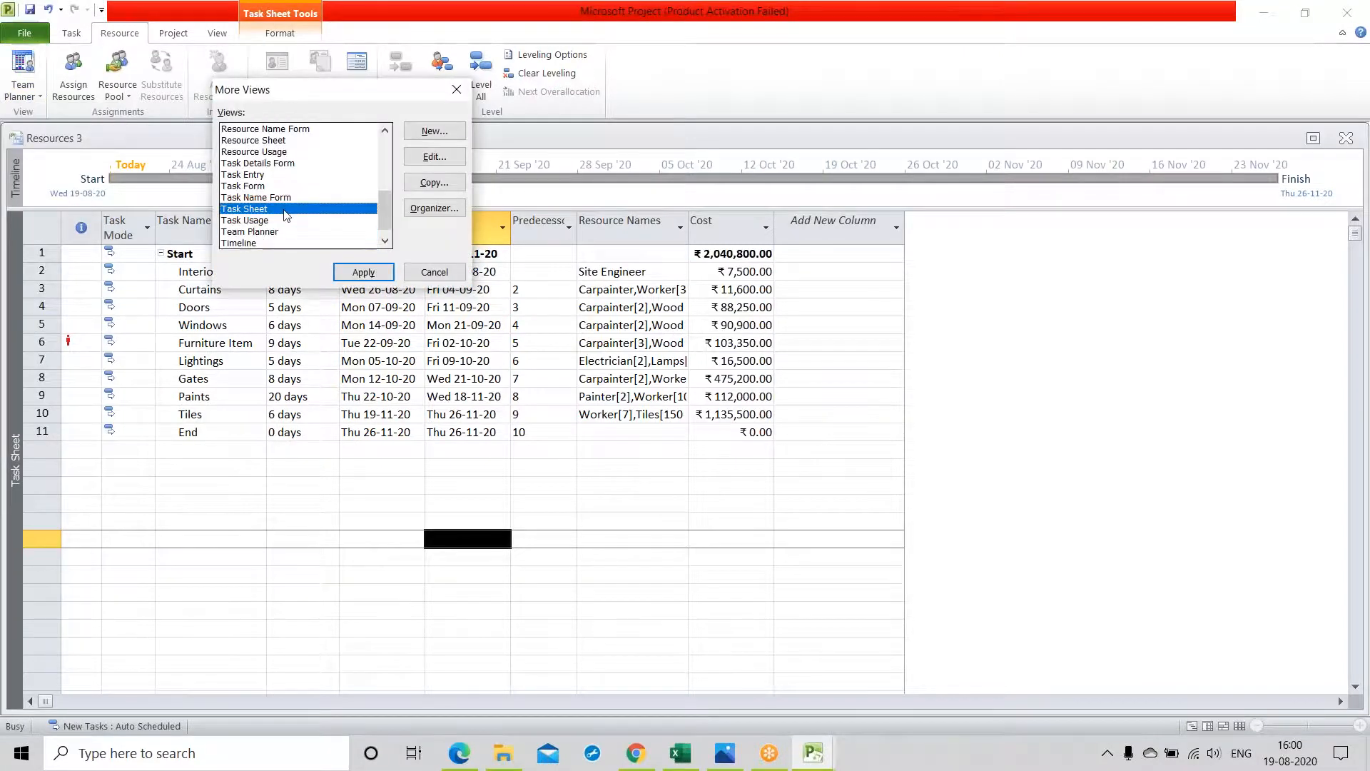
scroll(286, 214, "down", 1)
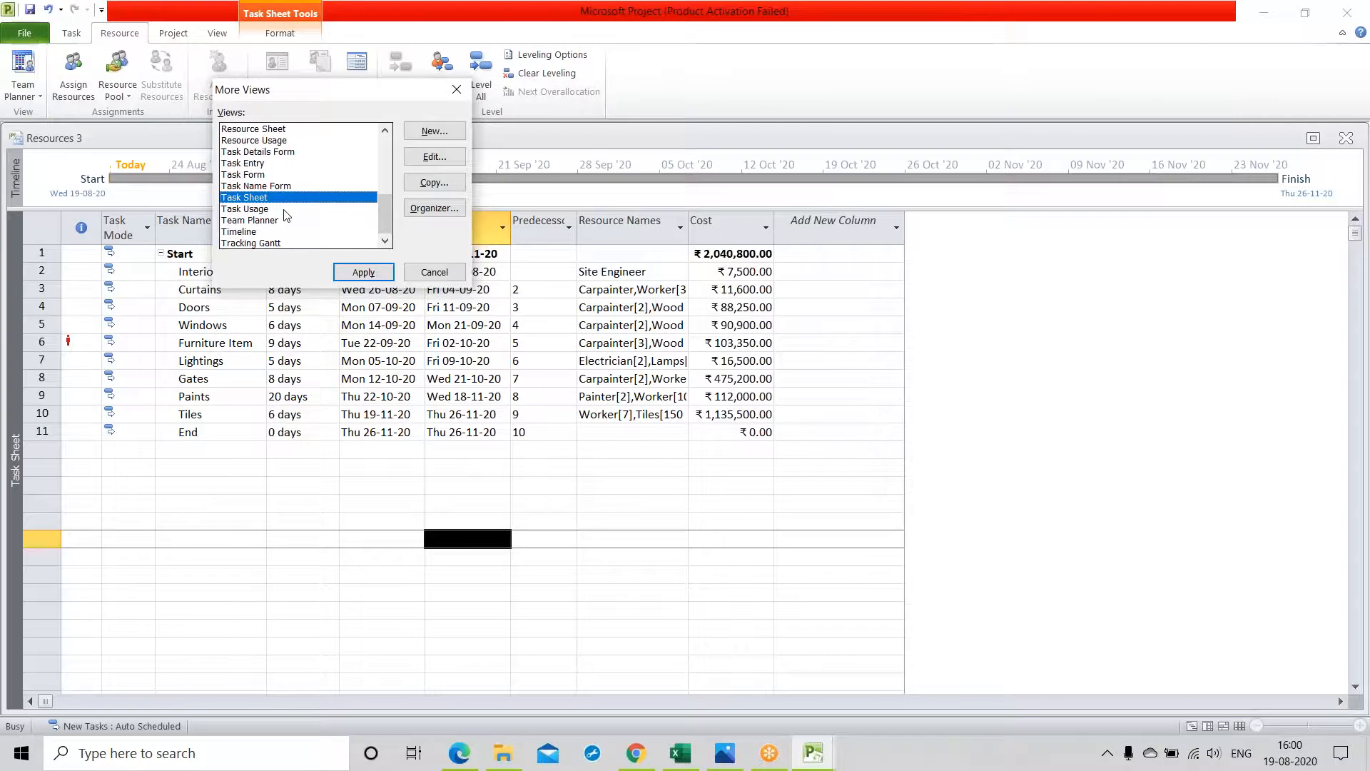
scroll(285, 214, "up", 2)
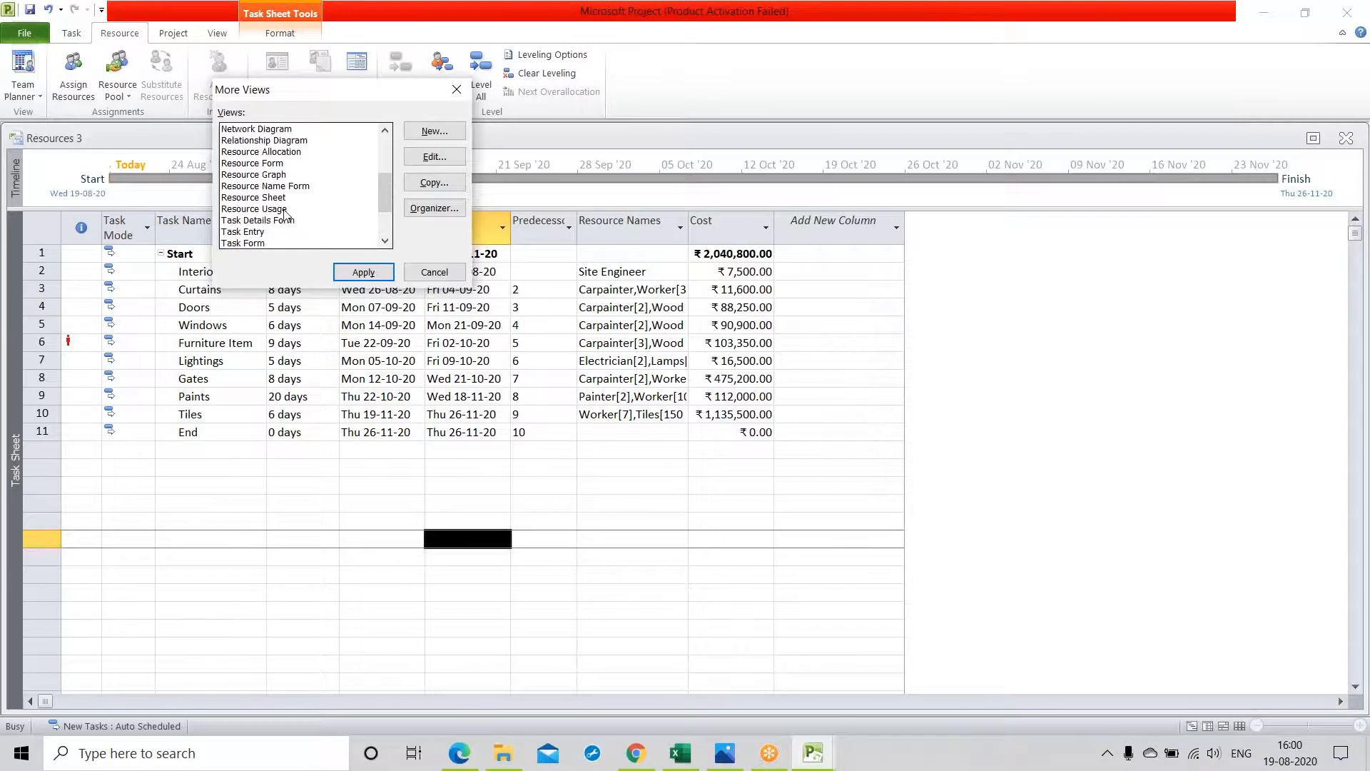
scroll(285, 213, "up", 2)
scroll(285, 213, "up", 3)
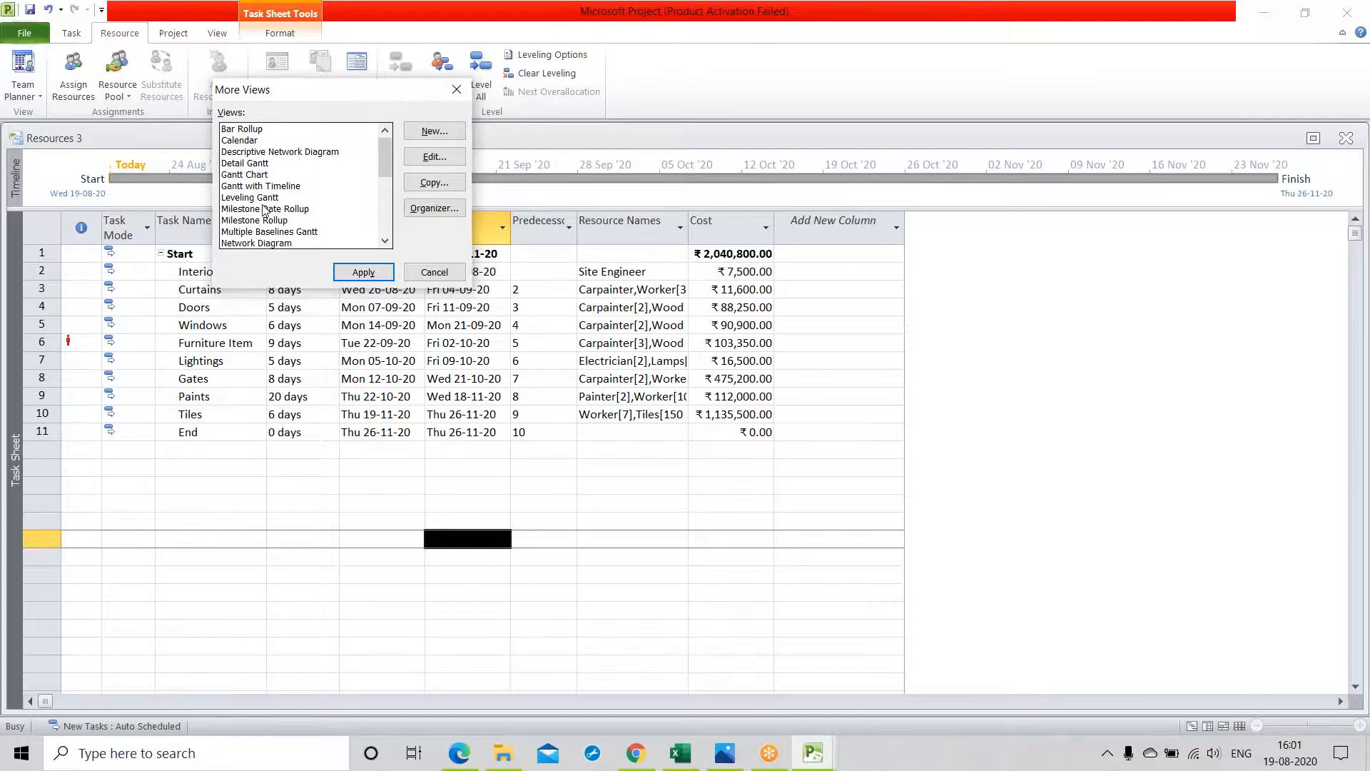
scroll(263, 210, "down", 2)
scroll(263, 210, "down", 2)
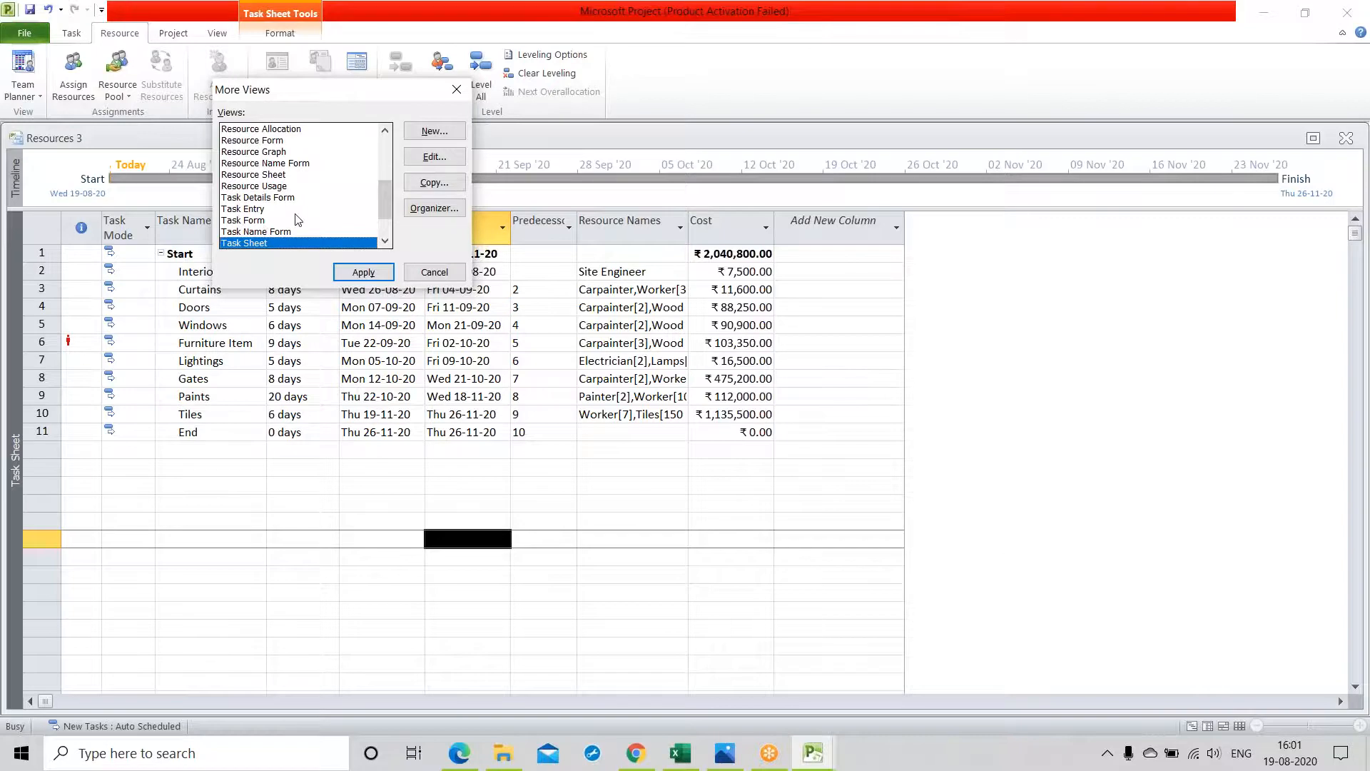
scroll(298, 219, "down", 1)
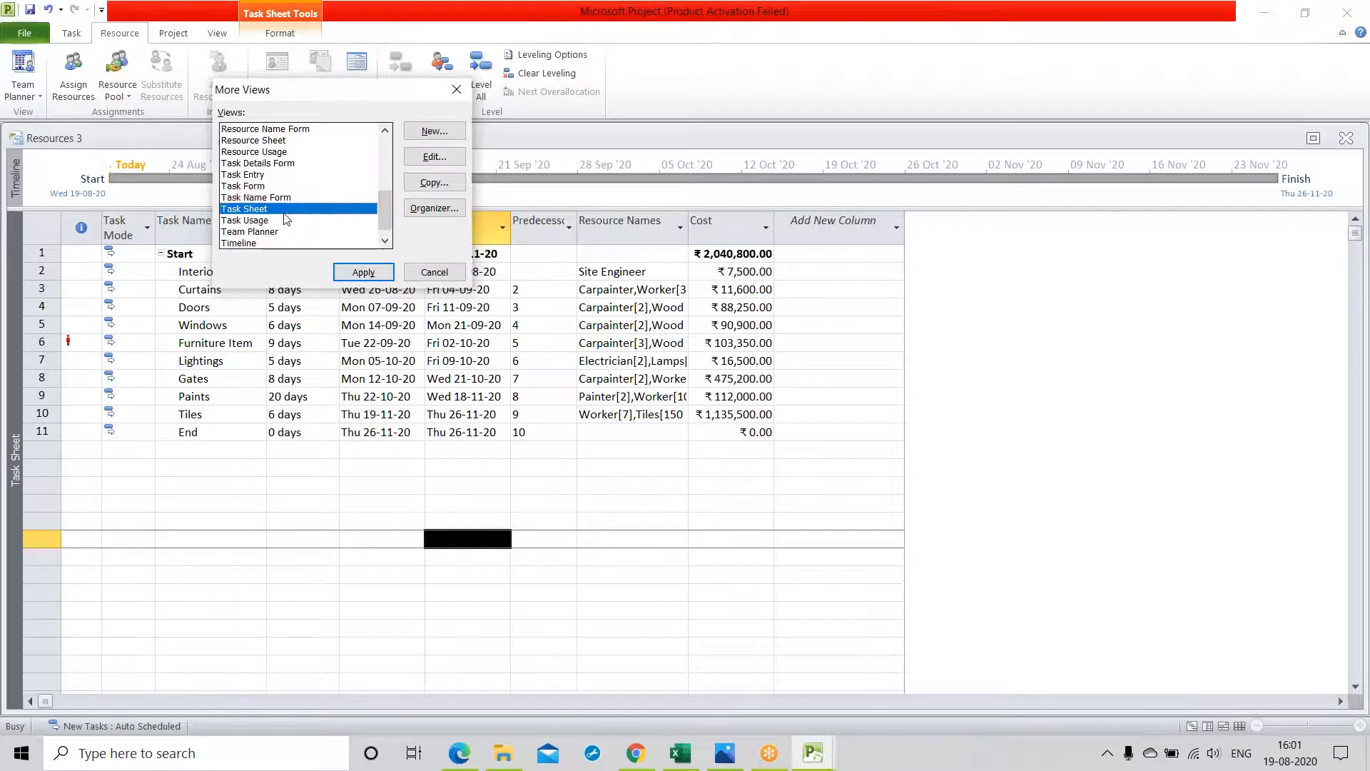
left_click(260, 221)
left_click(369, 278)
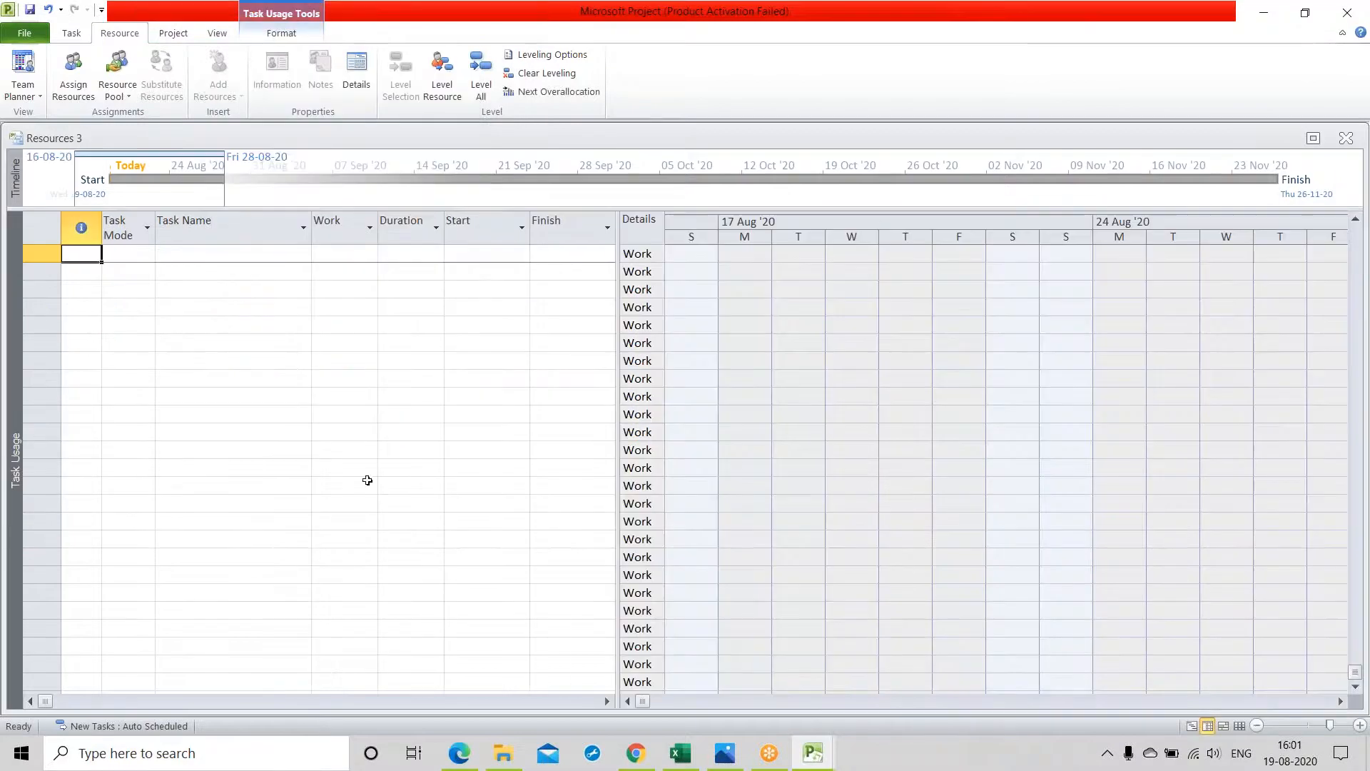
Examine the work hours per task and resource in Task Usage from the project start in August 2020
left_click(368, 480)
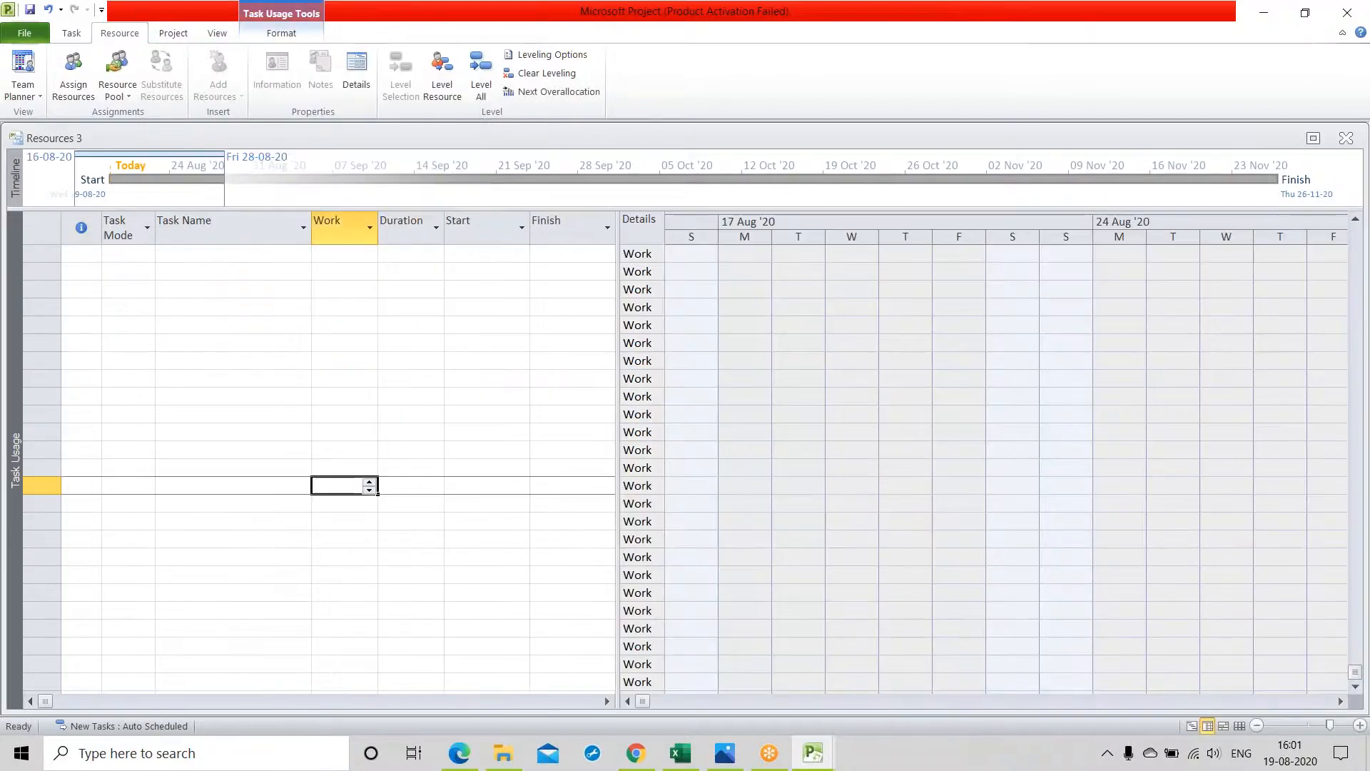
left_click(1341, 702)
left_click(1341, 703)
left_click(1341, 702)
scroll(381, 450, "up", 15)
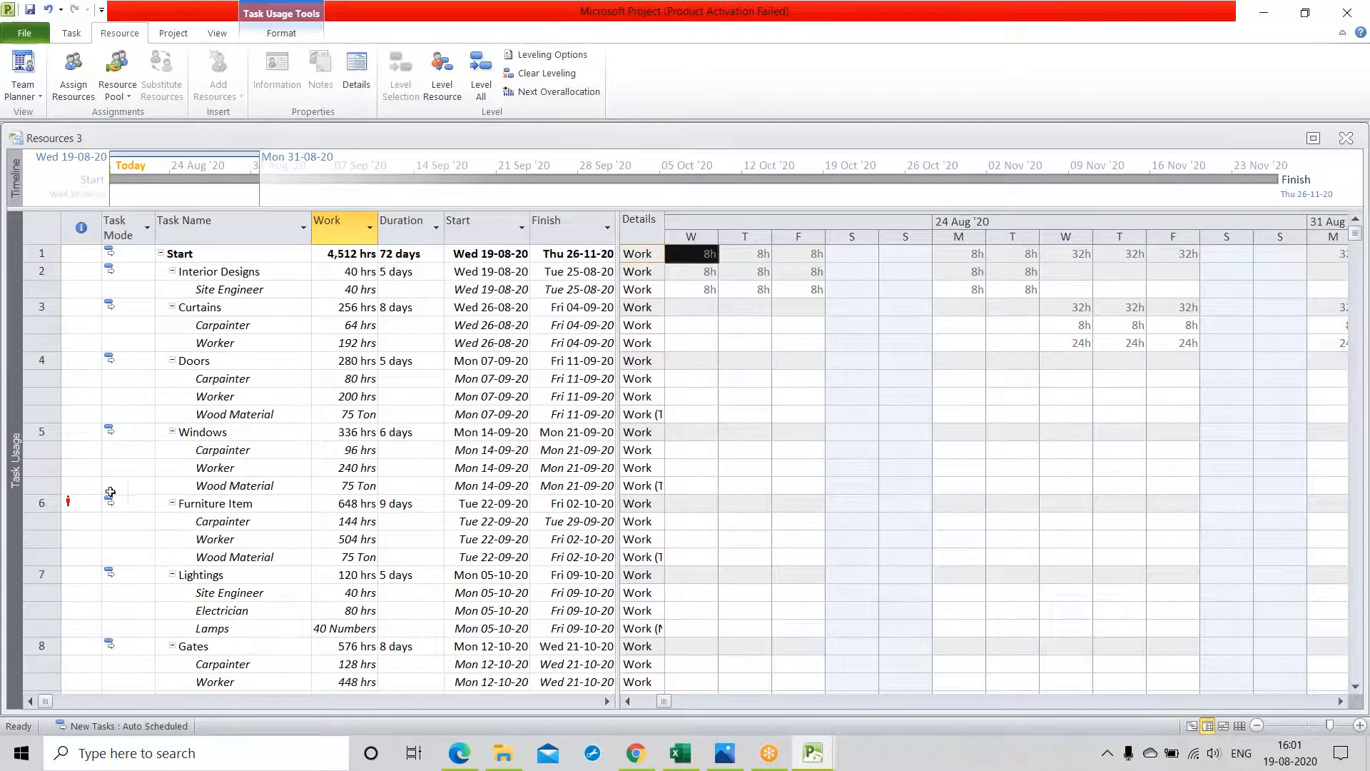
Look at the Task Form view and return to the Task Sheet view
left_click(30, 96)
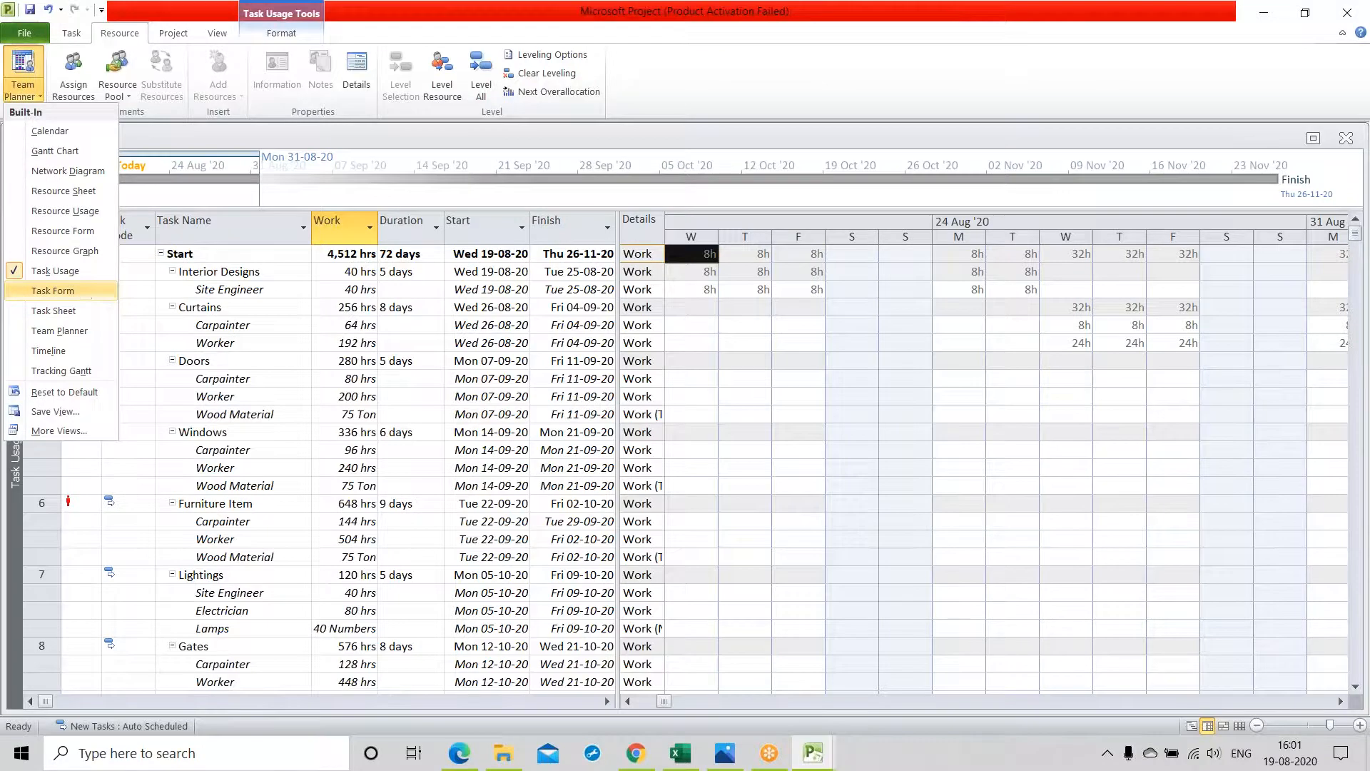
left_click(84, 292)
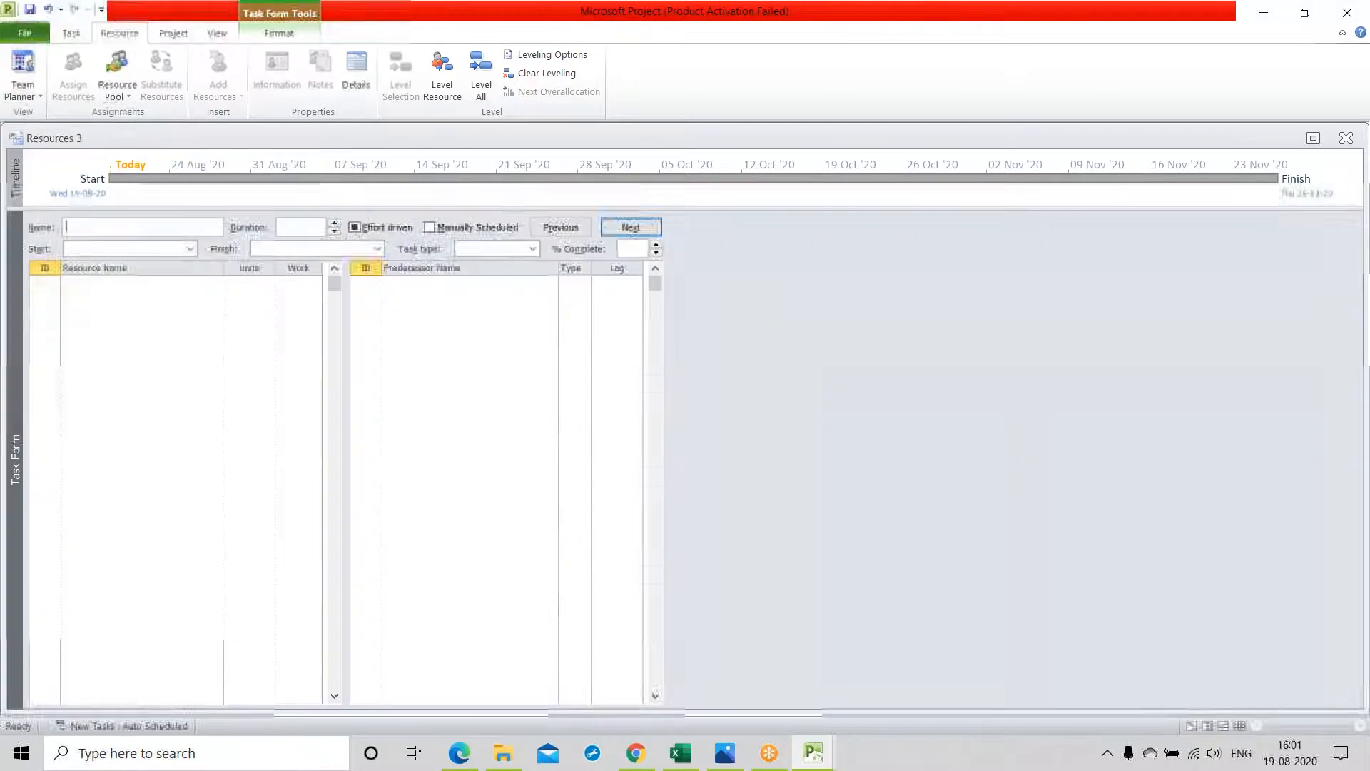
left_click(32, 96)
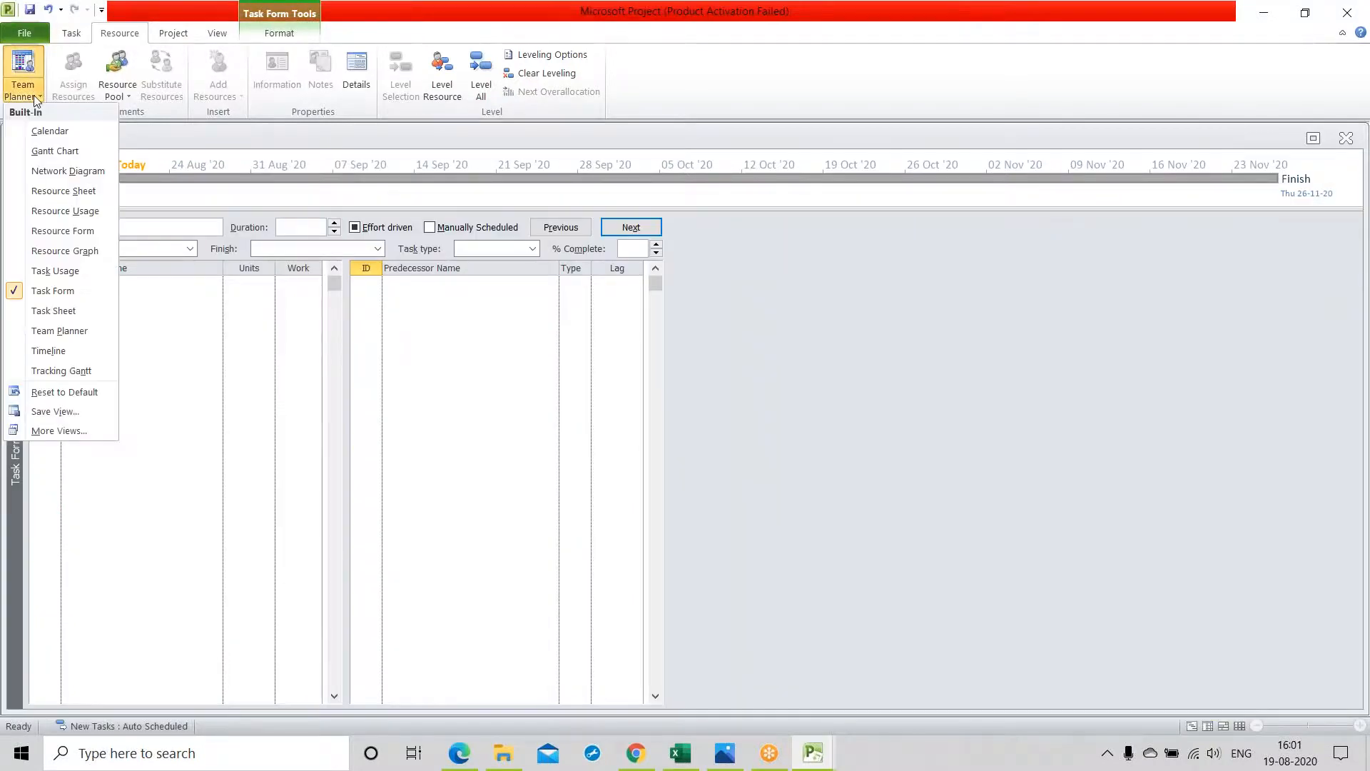
left_click(62, 310)
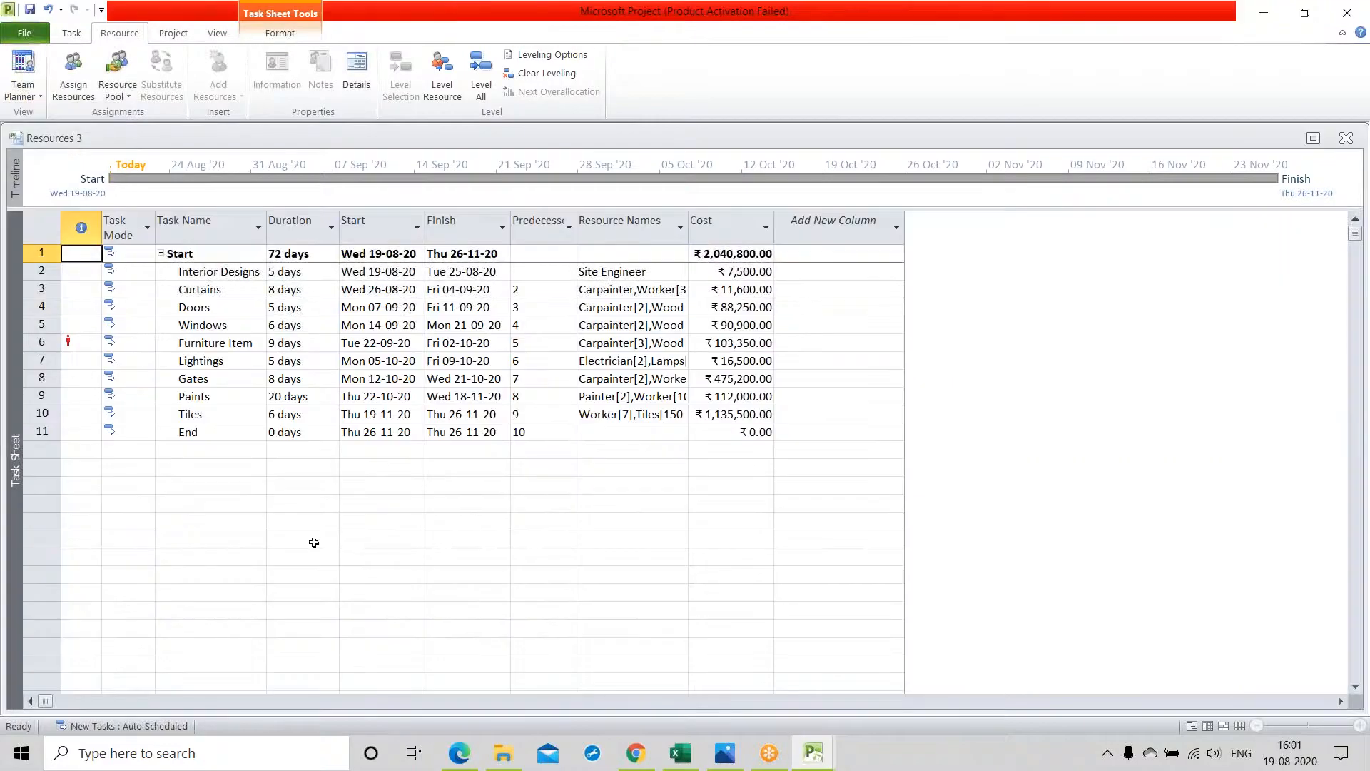
left_click(314, 540)
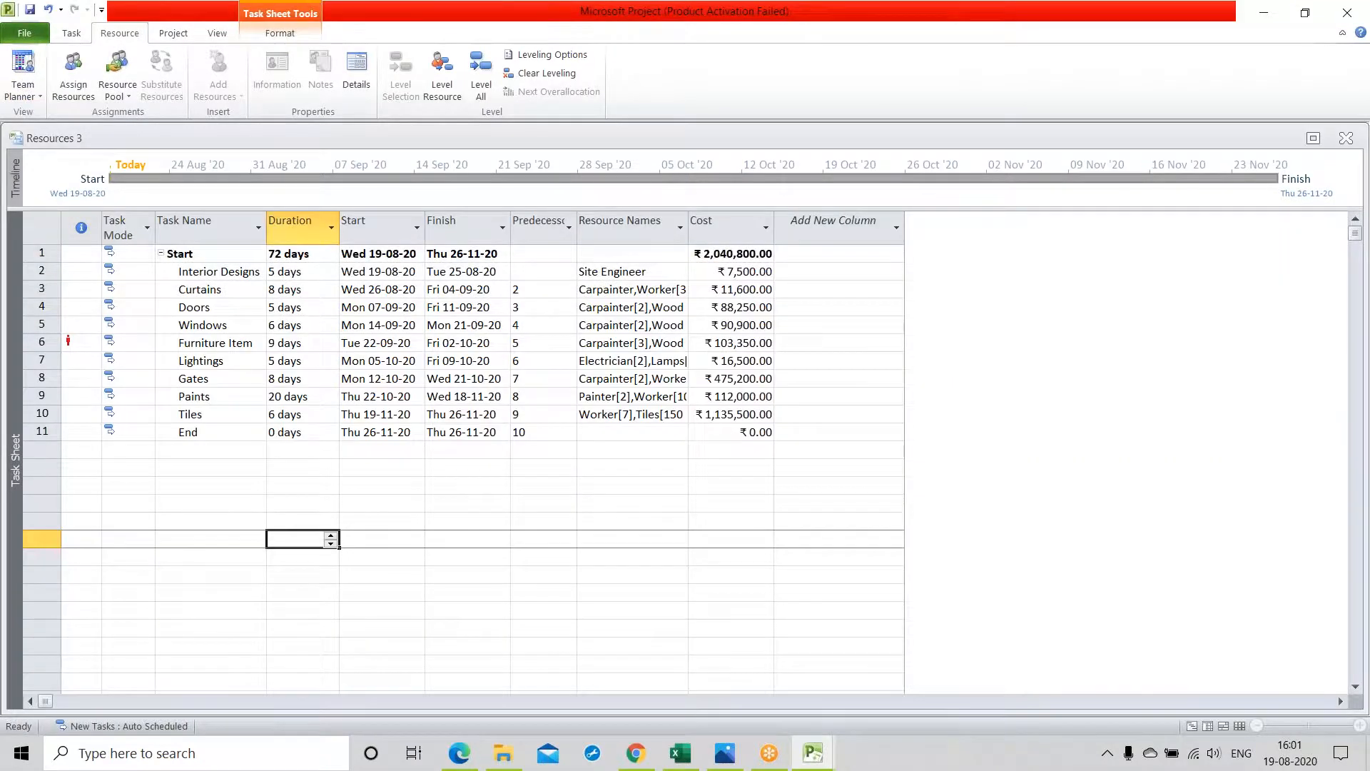
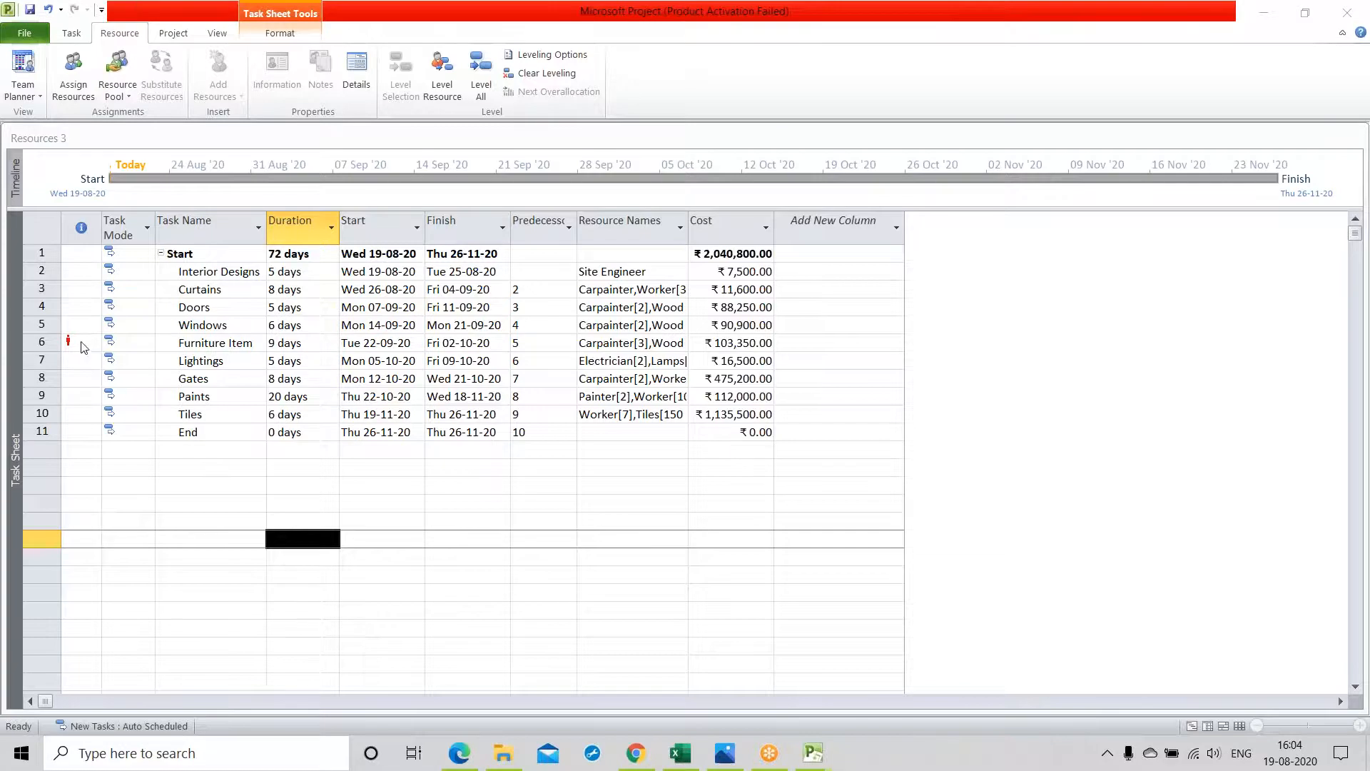
Try to resolve the Furniture Item overallocation by leveling all resources with automatic leveling calculations, and stop the leveling operation
left_click(49, 342)
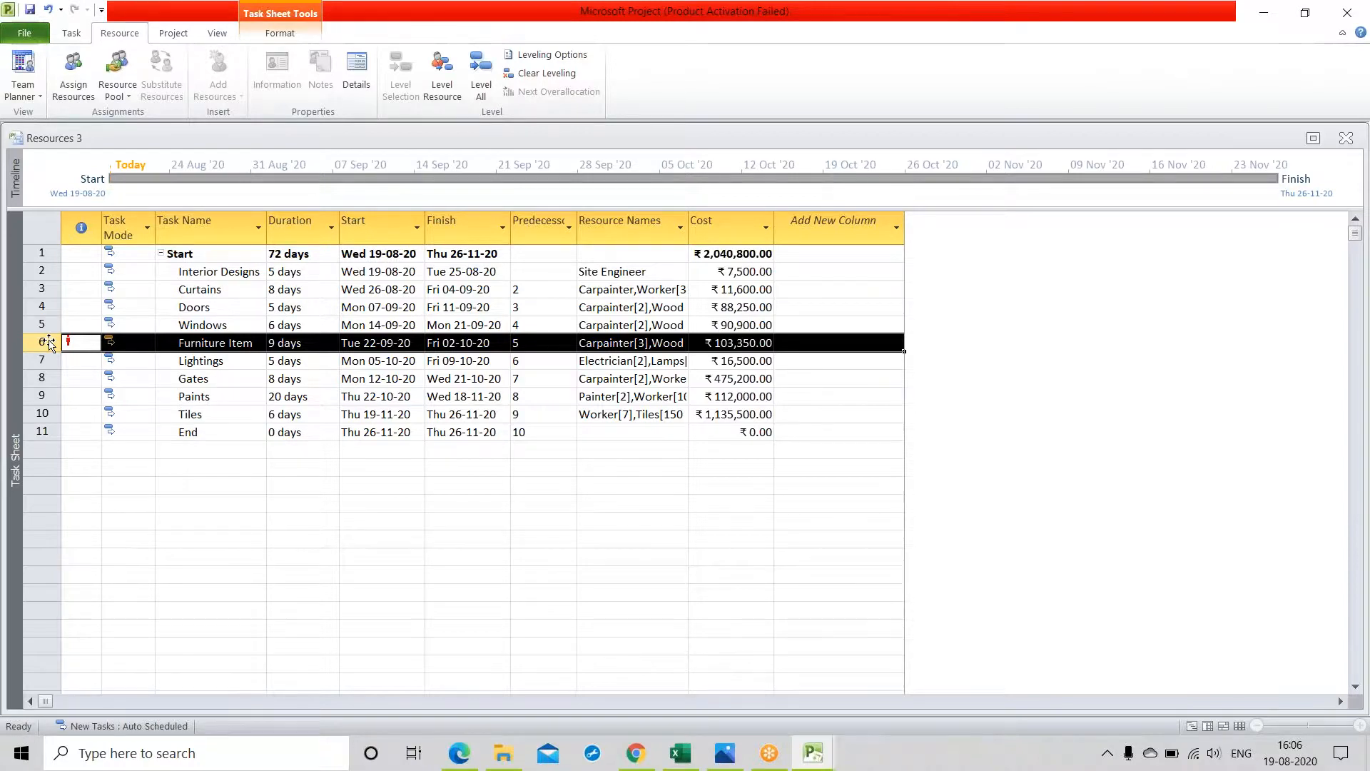
left_click(551, 61)
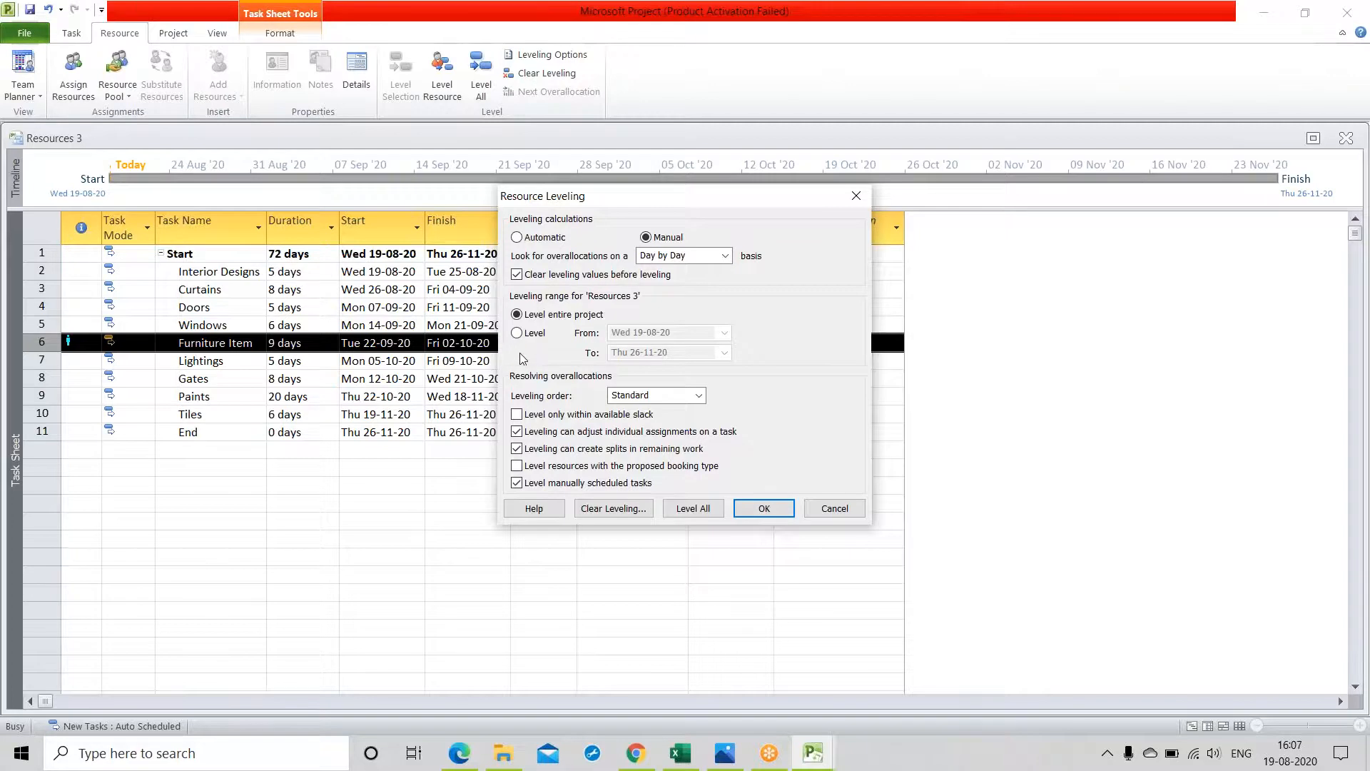
left_click(519, 238)
left_click(694, 509)
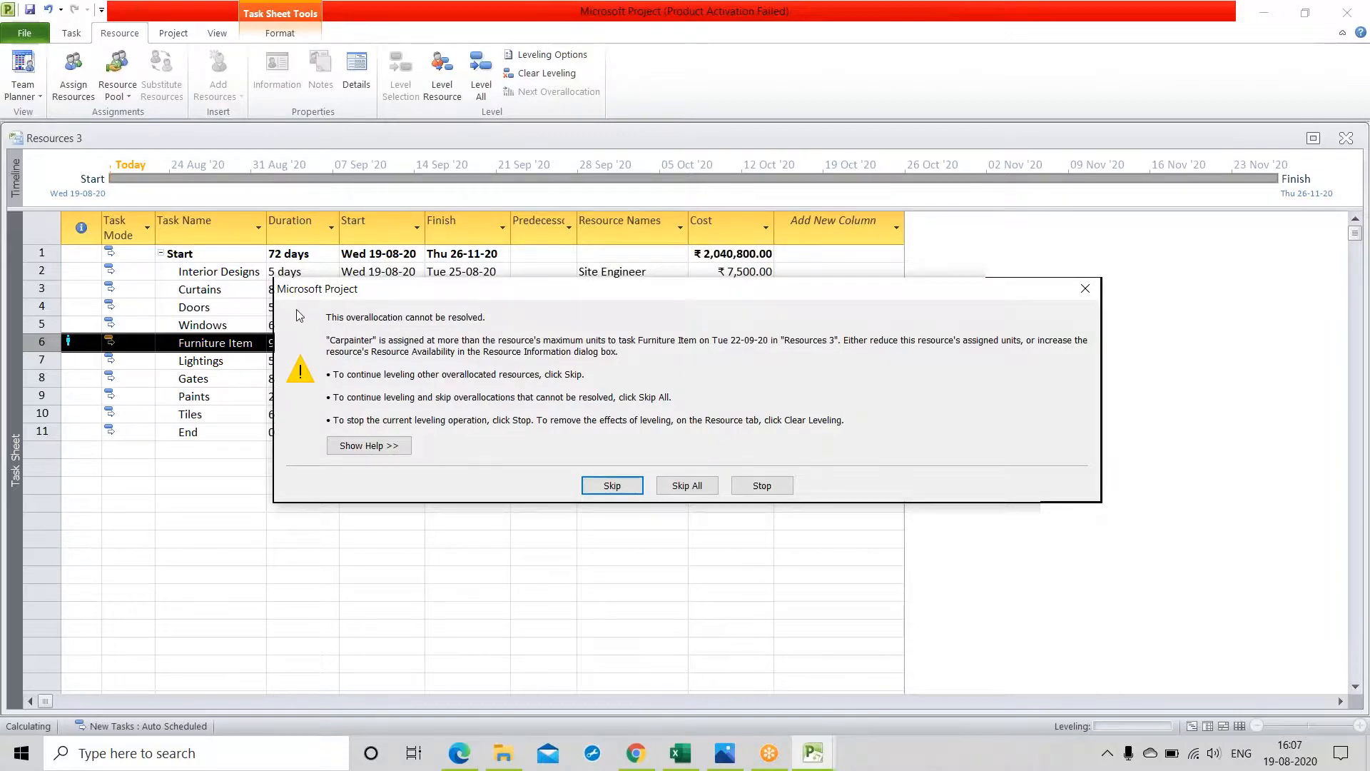
left_click(762, 486)
left_click(278, 537)
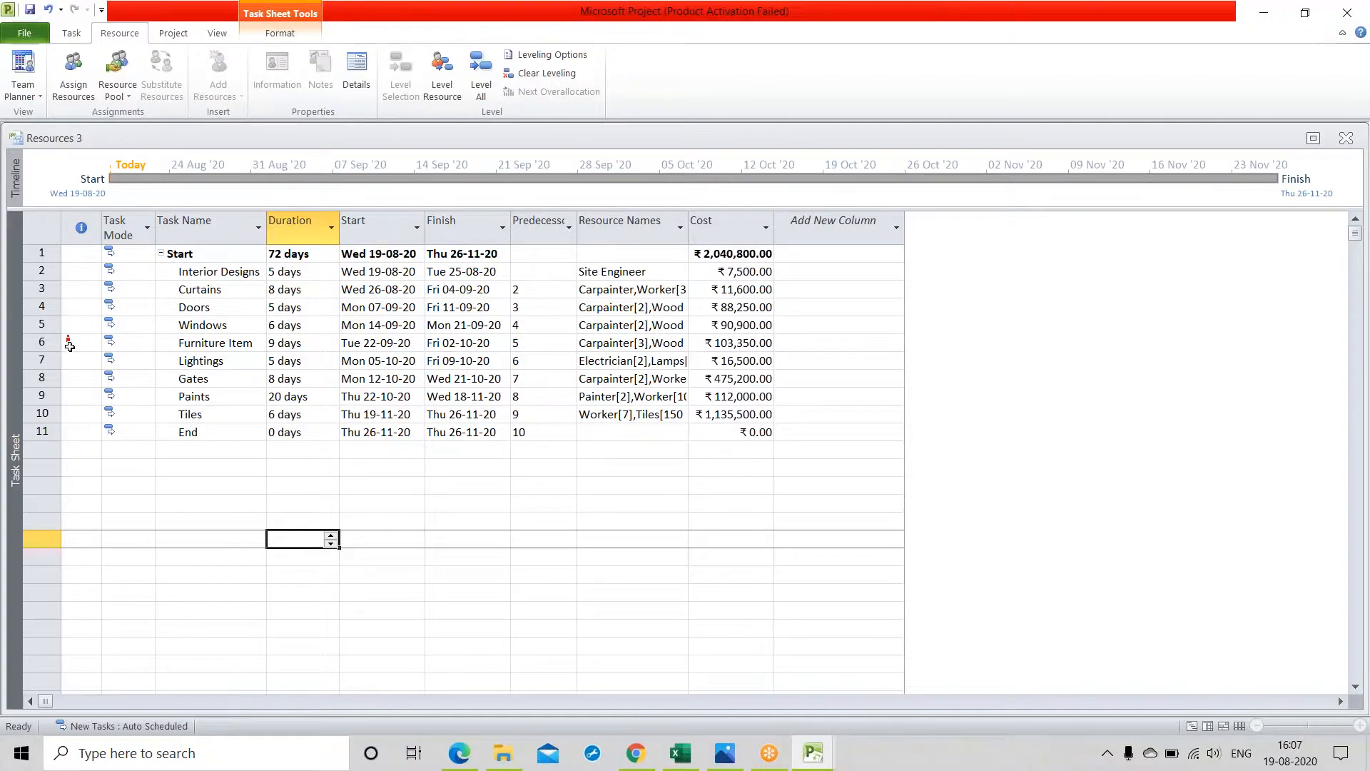
Switch to the Resource Sheet view and raise the Carpainter's maximum units to 3
left_click(22, 90)
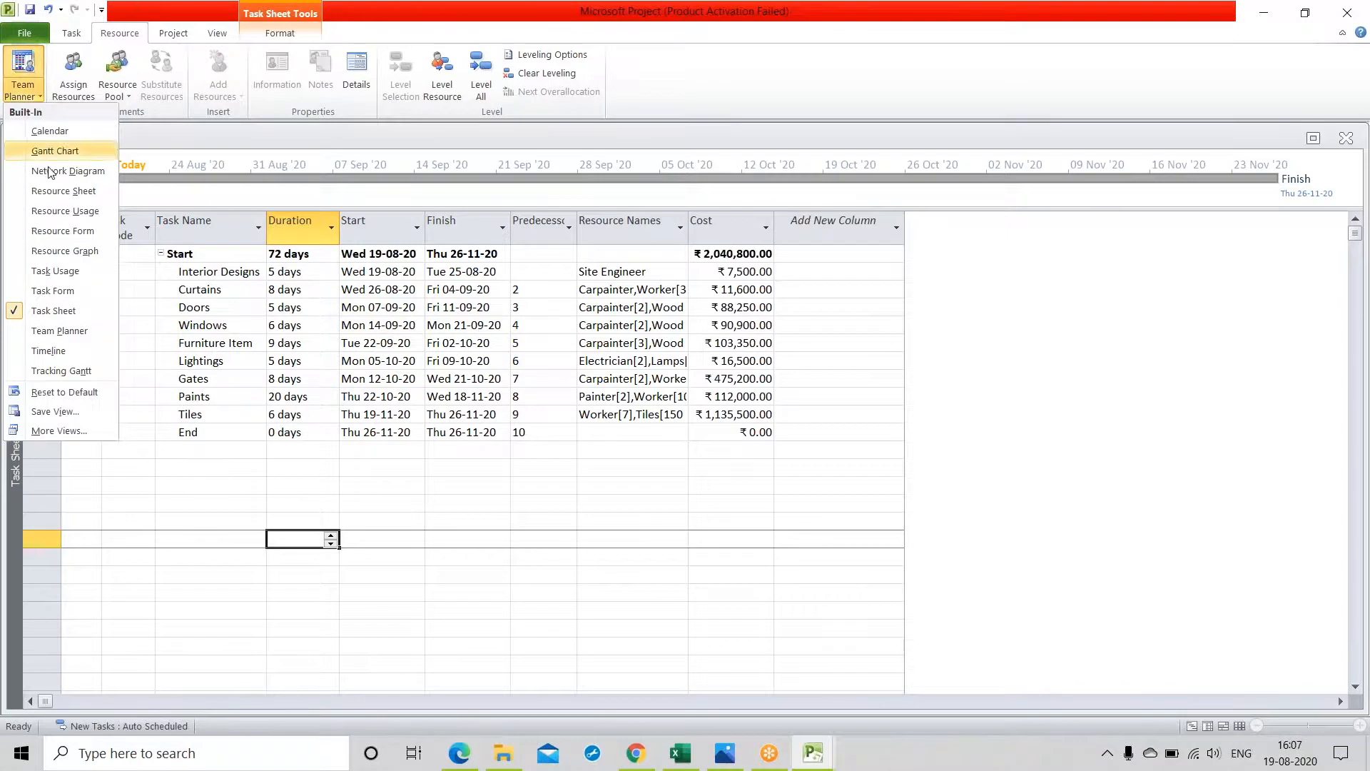
left_click(63, 190)
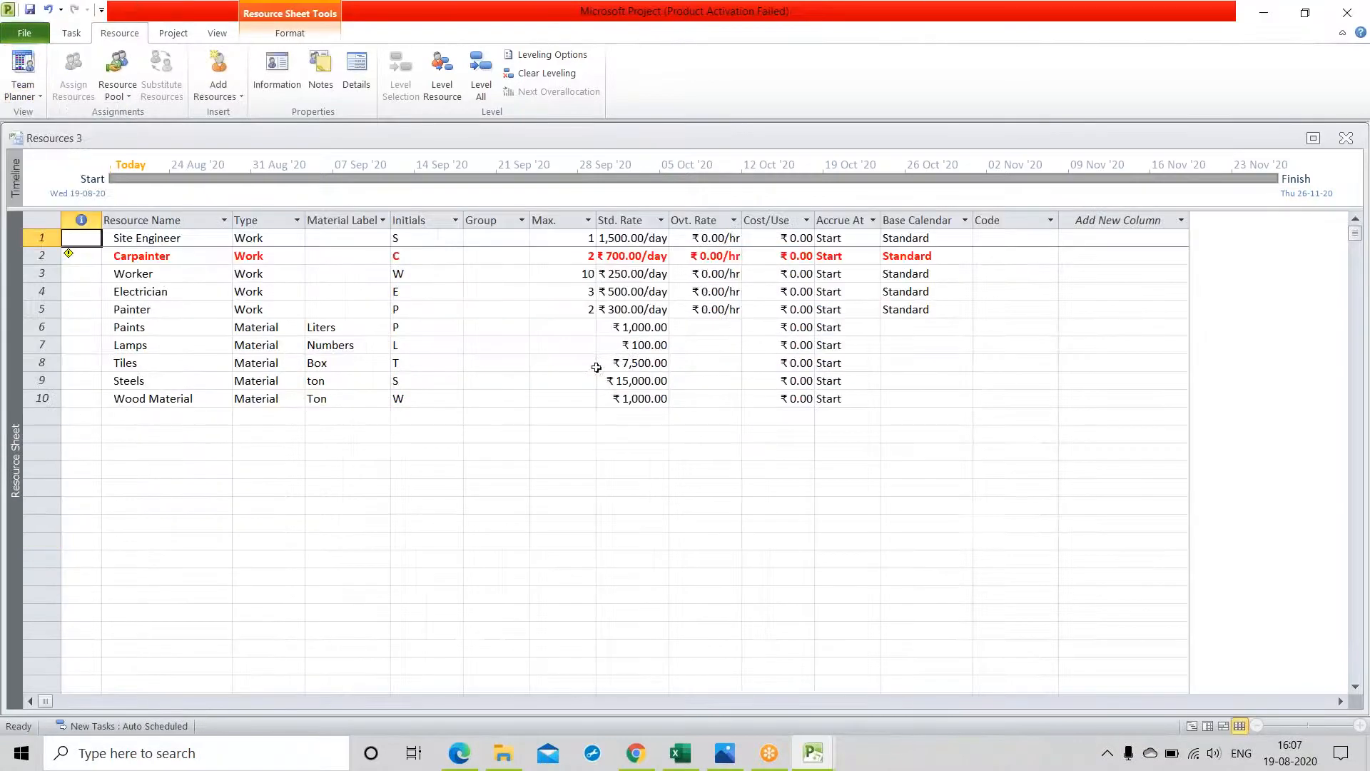
left_click(553, 256)
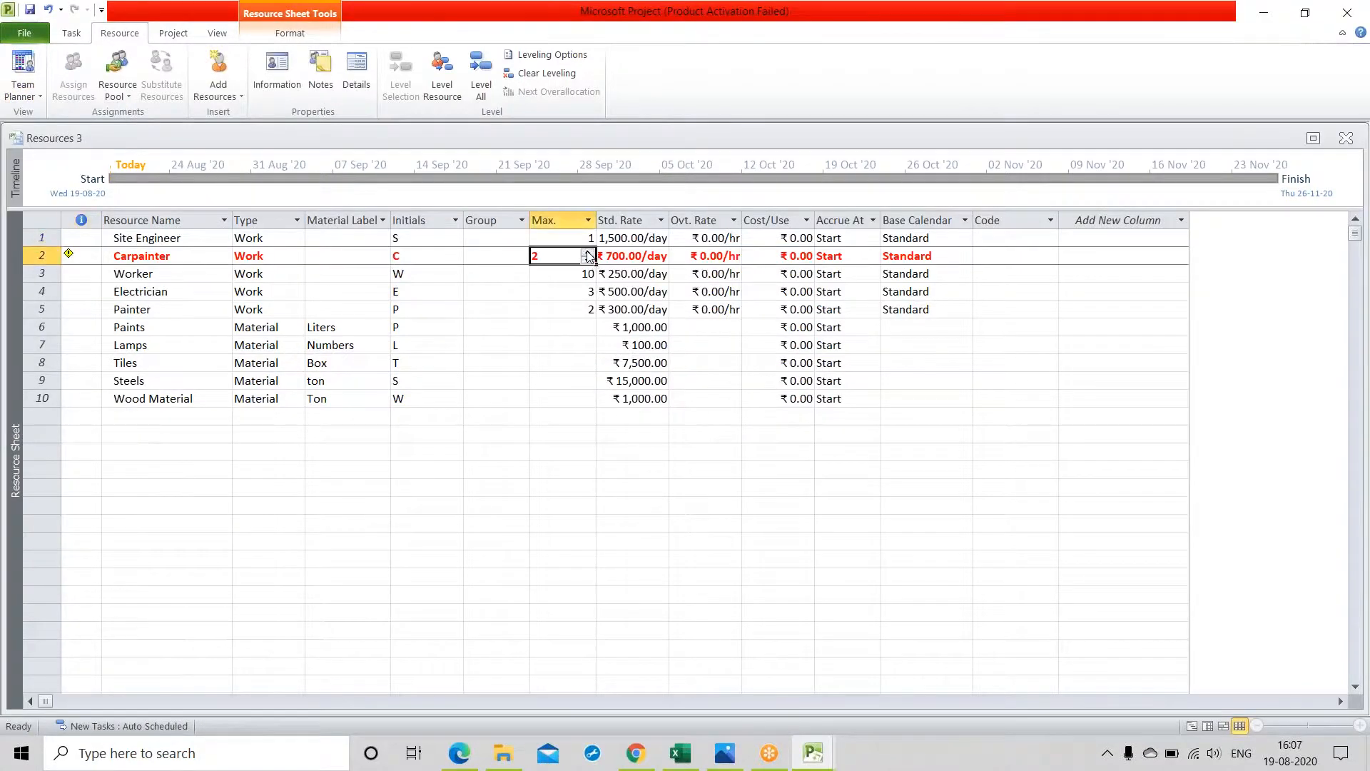
left_click(588, 252)
left_click(538, 432)
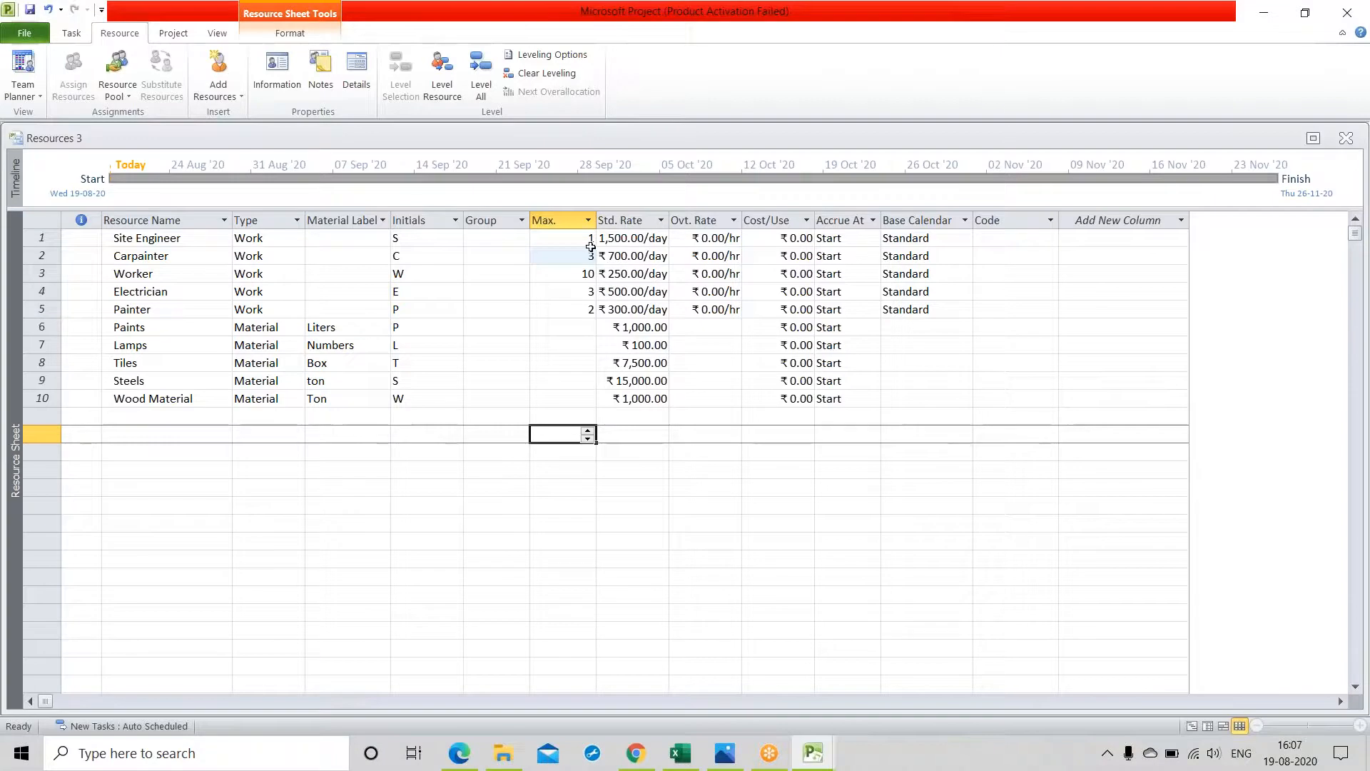
Set the Carpainter's maximum units back to 2 in the Resource Sheet
left_click(548, 256)
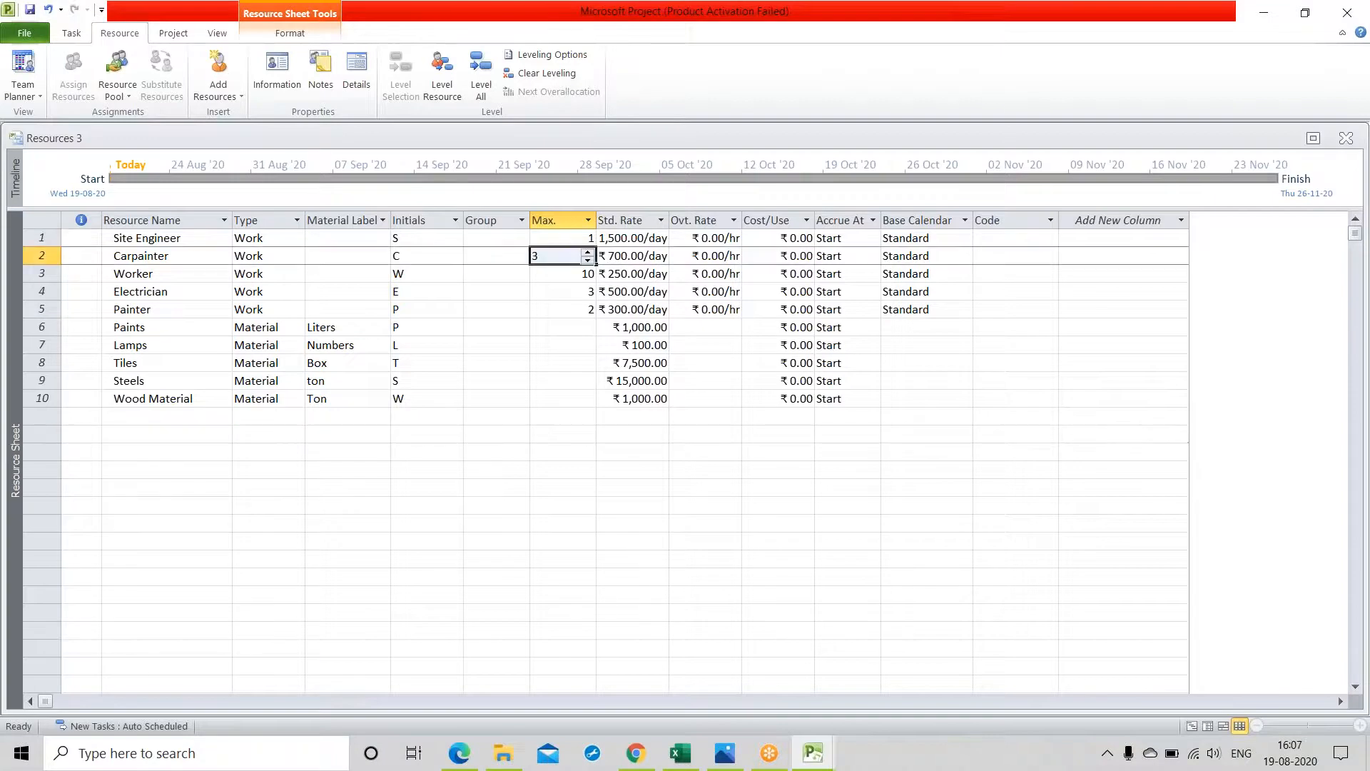
left_click(588, 261)
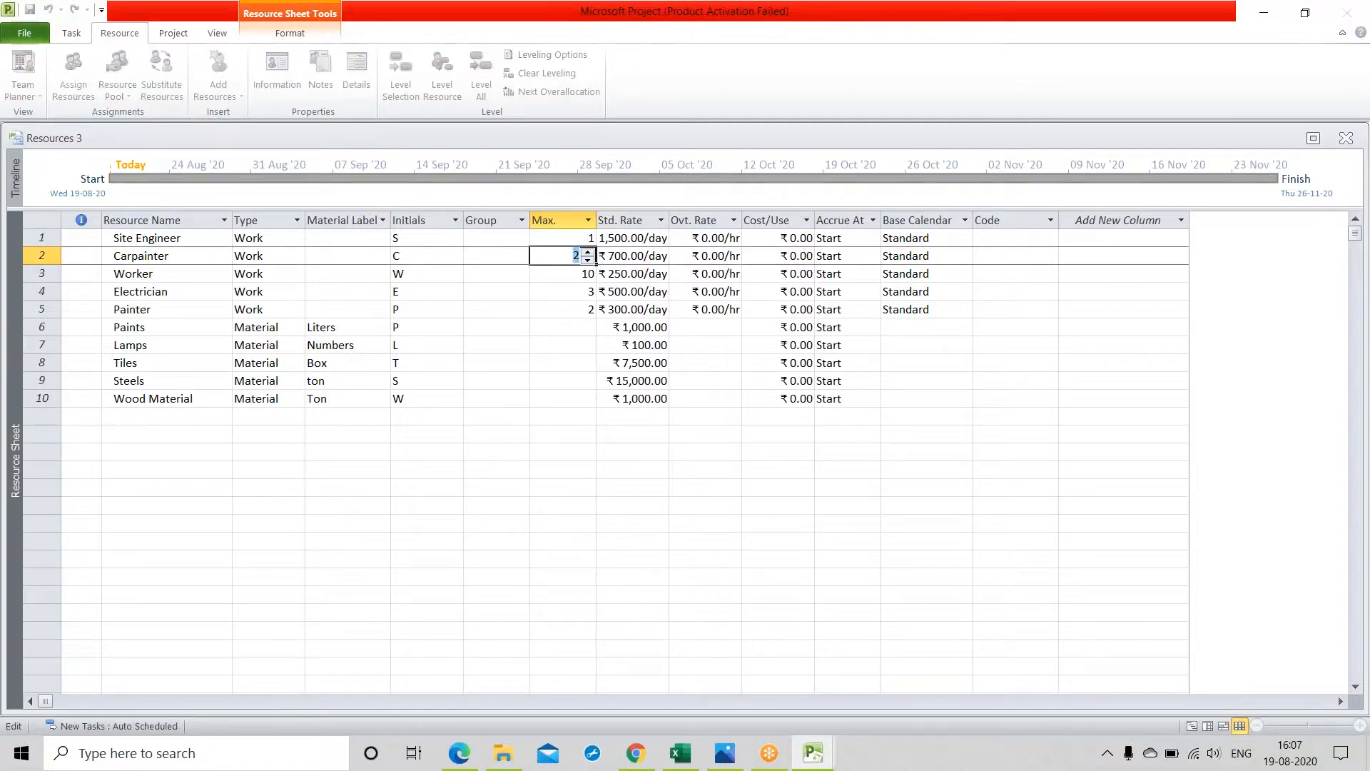
left_click(545, 347)
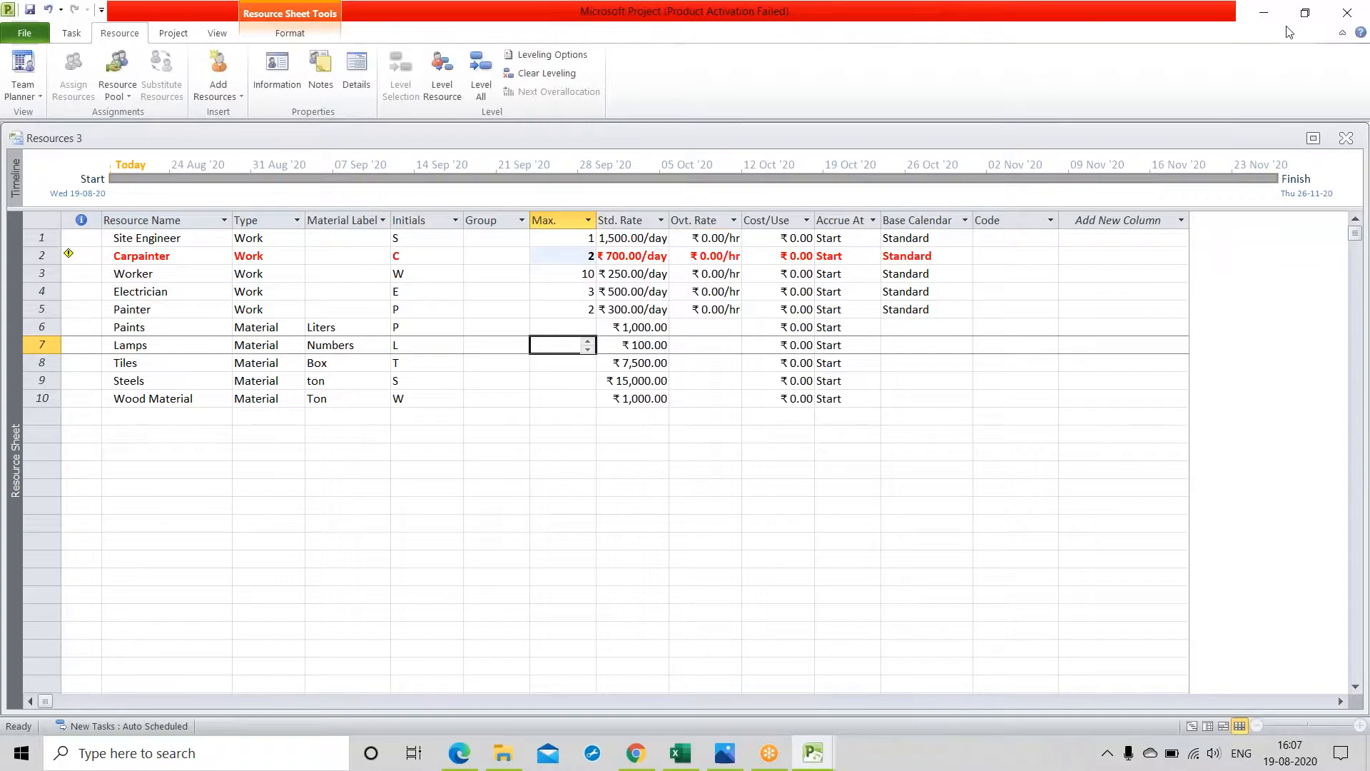
Return to the Gantt Chart view and set the Carpainter's assigned units on the Furniture Item task to 2
left_click(35, 93)
left_click(71, 34)
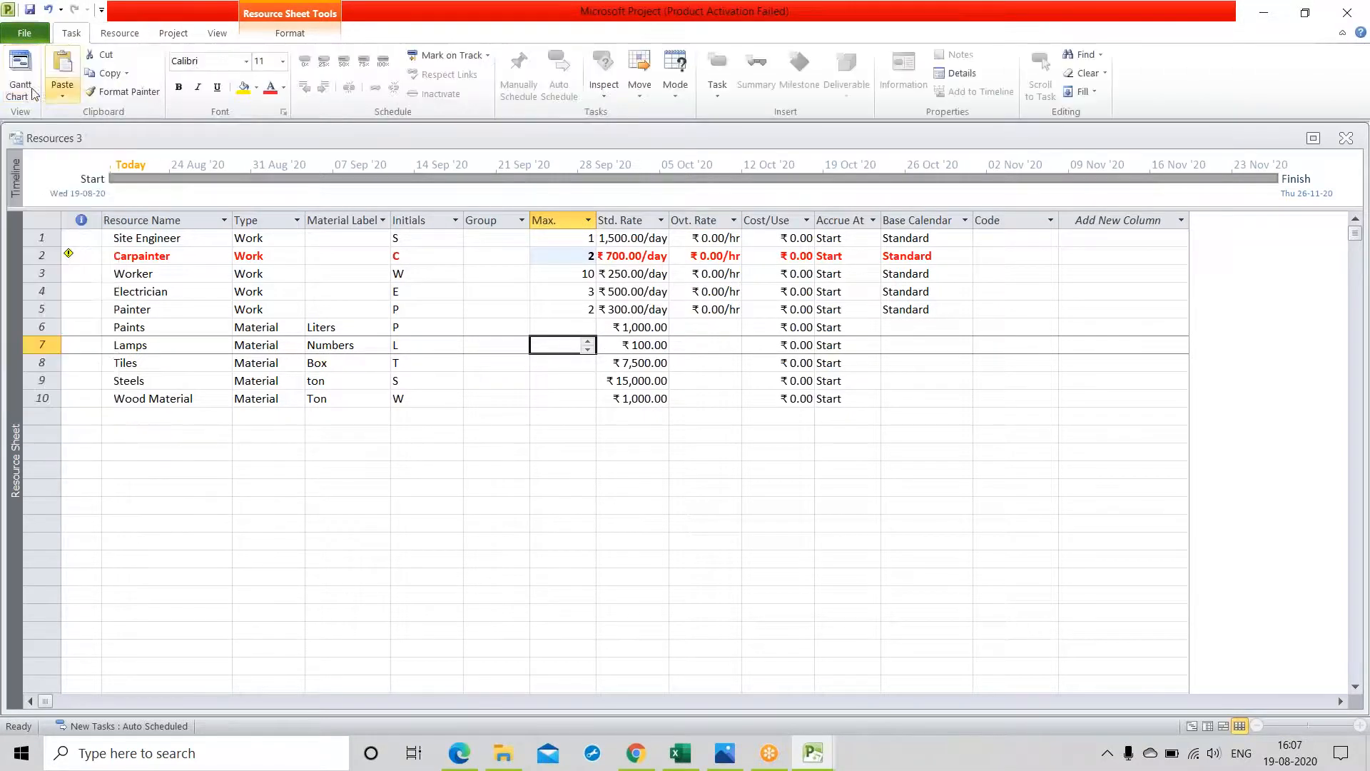
left_click(20, 75)
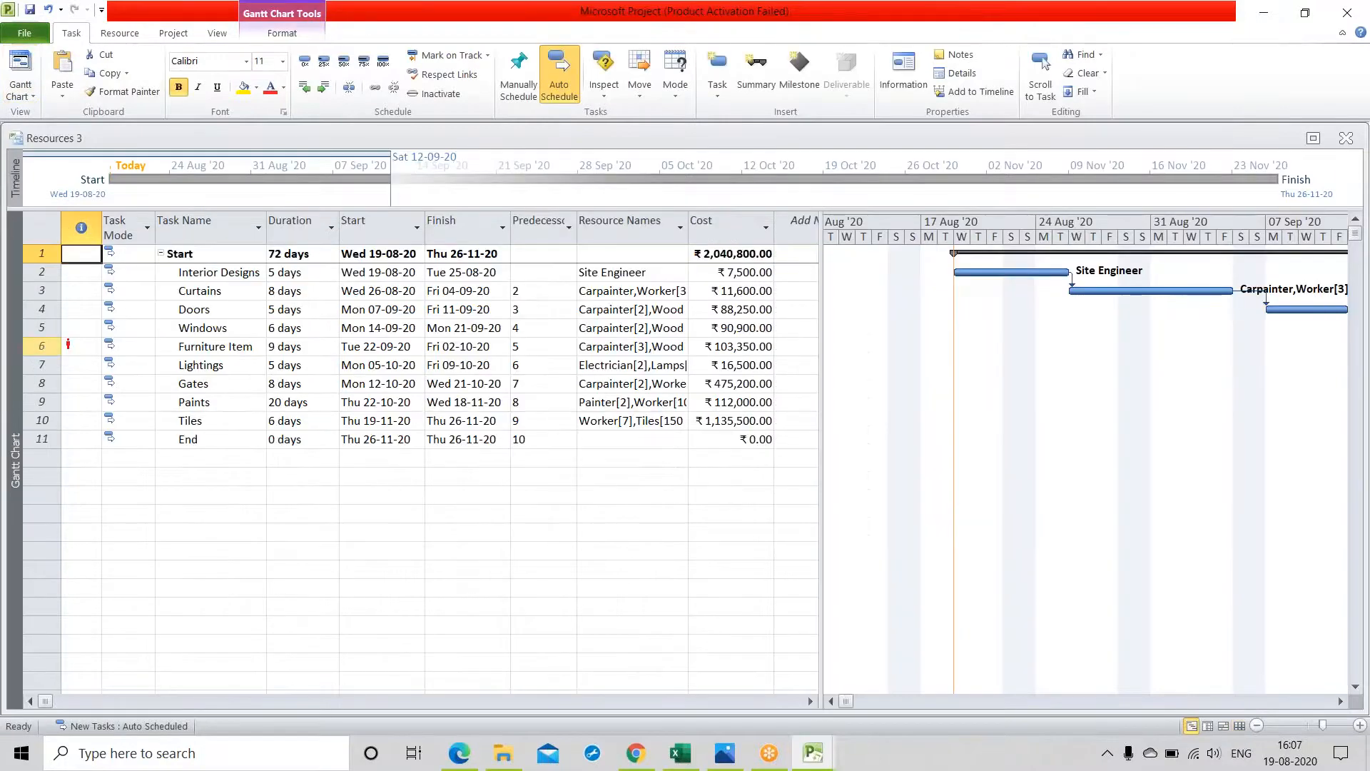
double_click(541, 346)
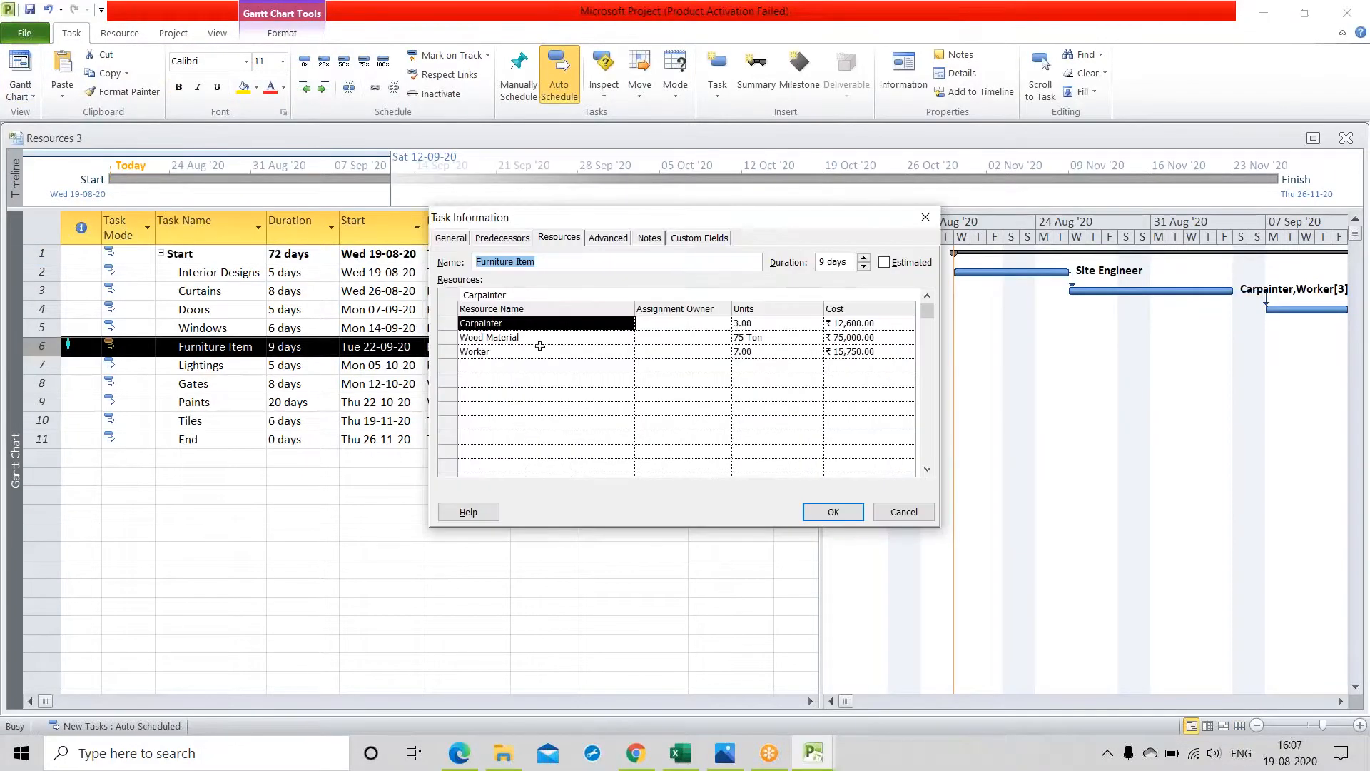
left_click(765, 323)
type("2")
left_click(832, 511)
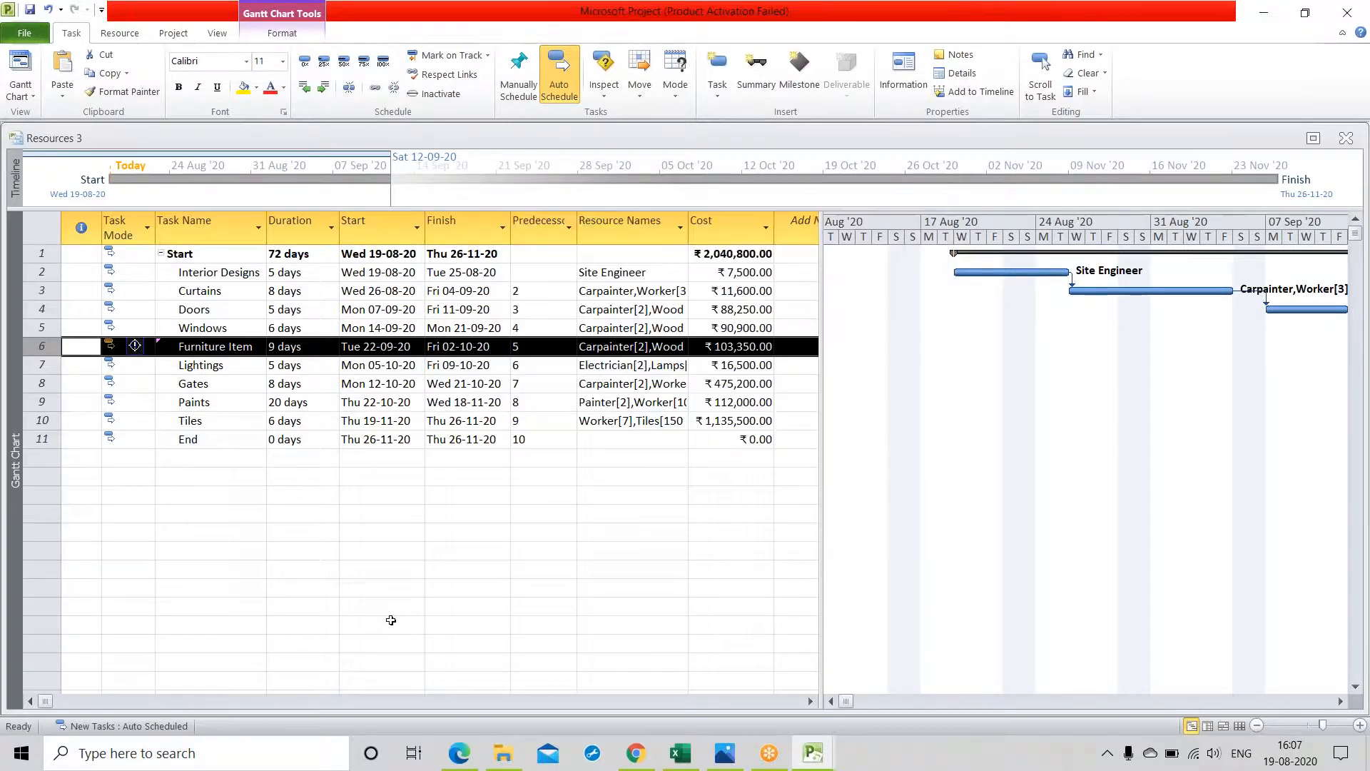
left_click(385, 625)
left_click(72, 383)
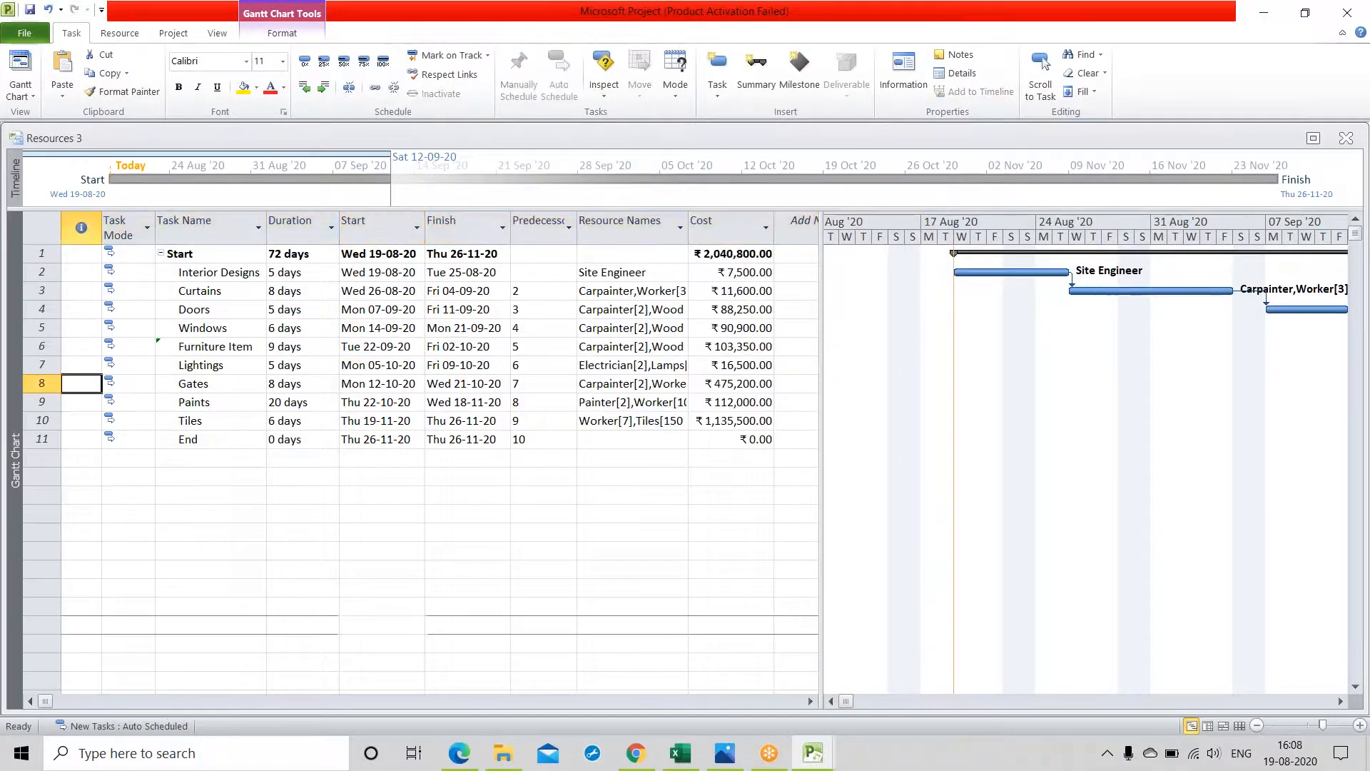
left_click(125, 513)
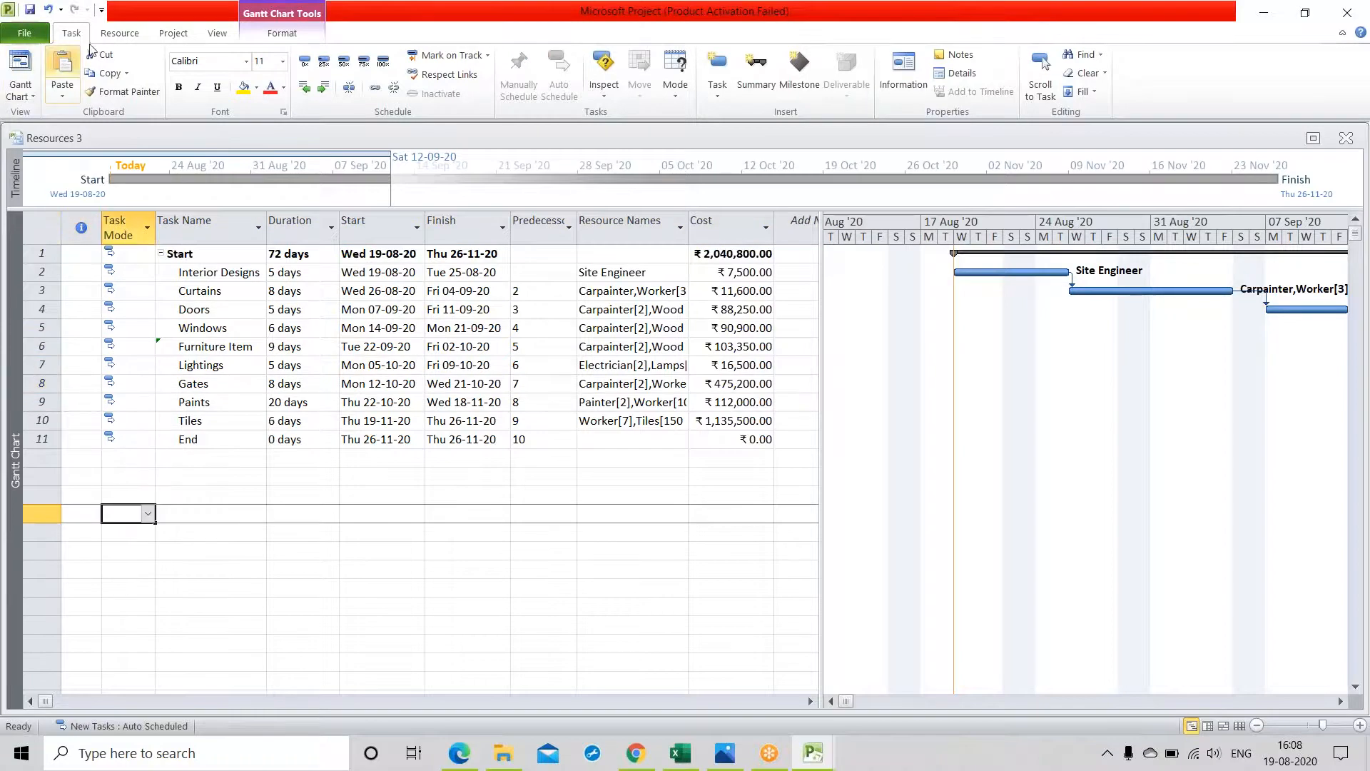
Switch to the Resource Sheet view and set the Site Engineer's overtime rate to 300/hr
left_click(119, 33)
left_click(22, 90)
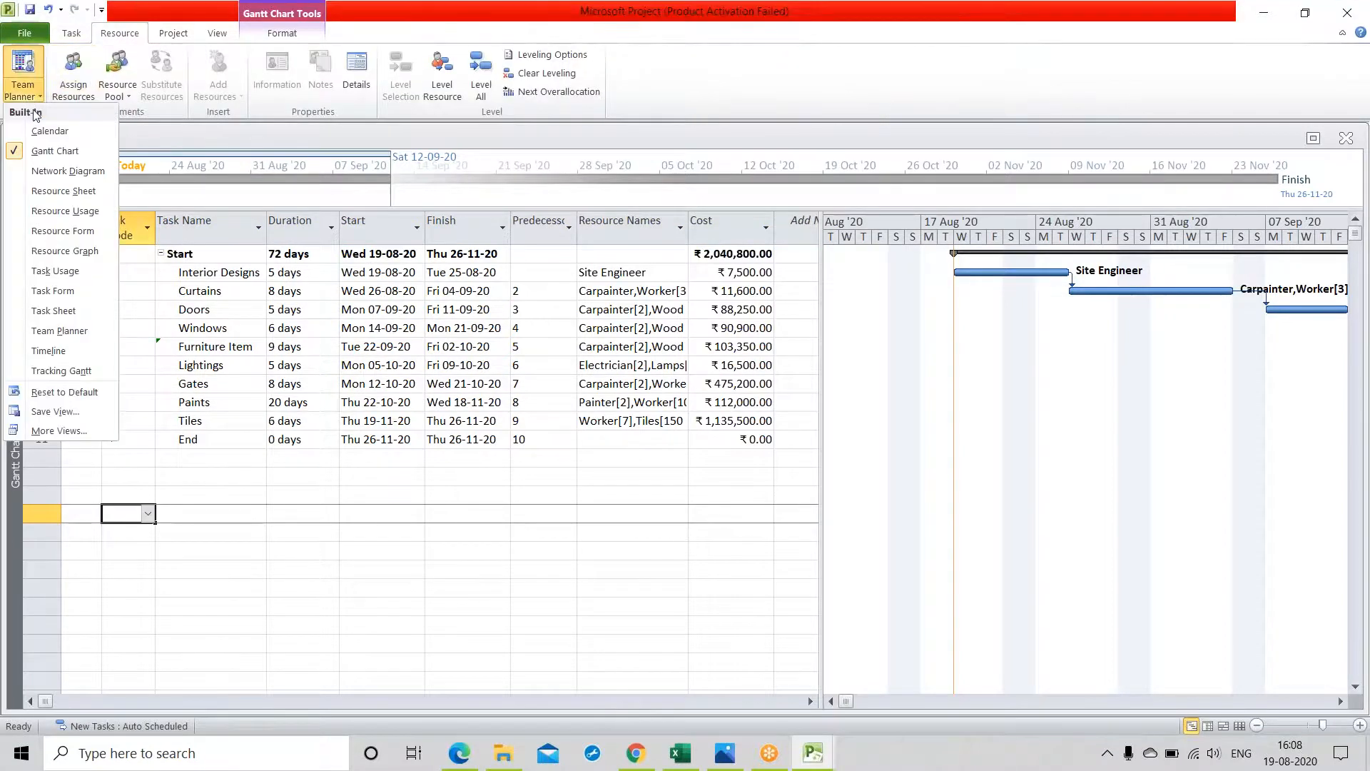
left_click(50, 193)
left_click(332, 628)
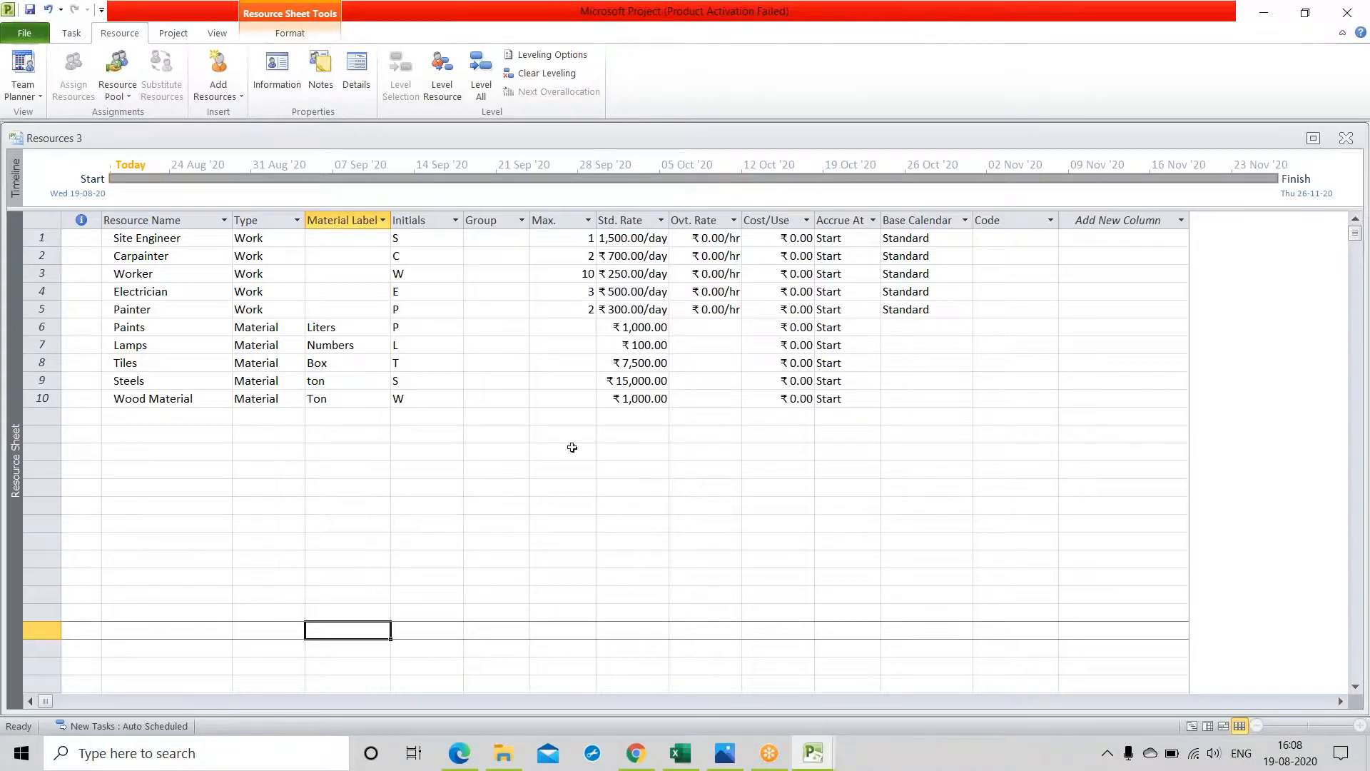
left_click(713, 241)
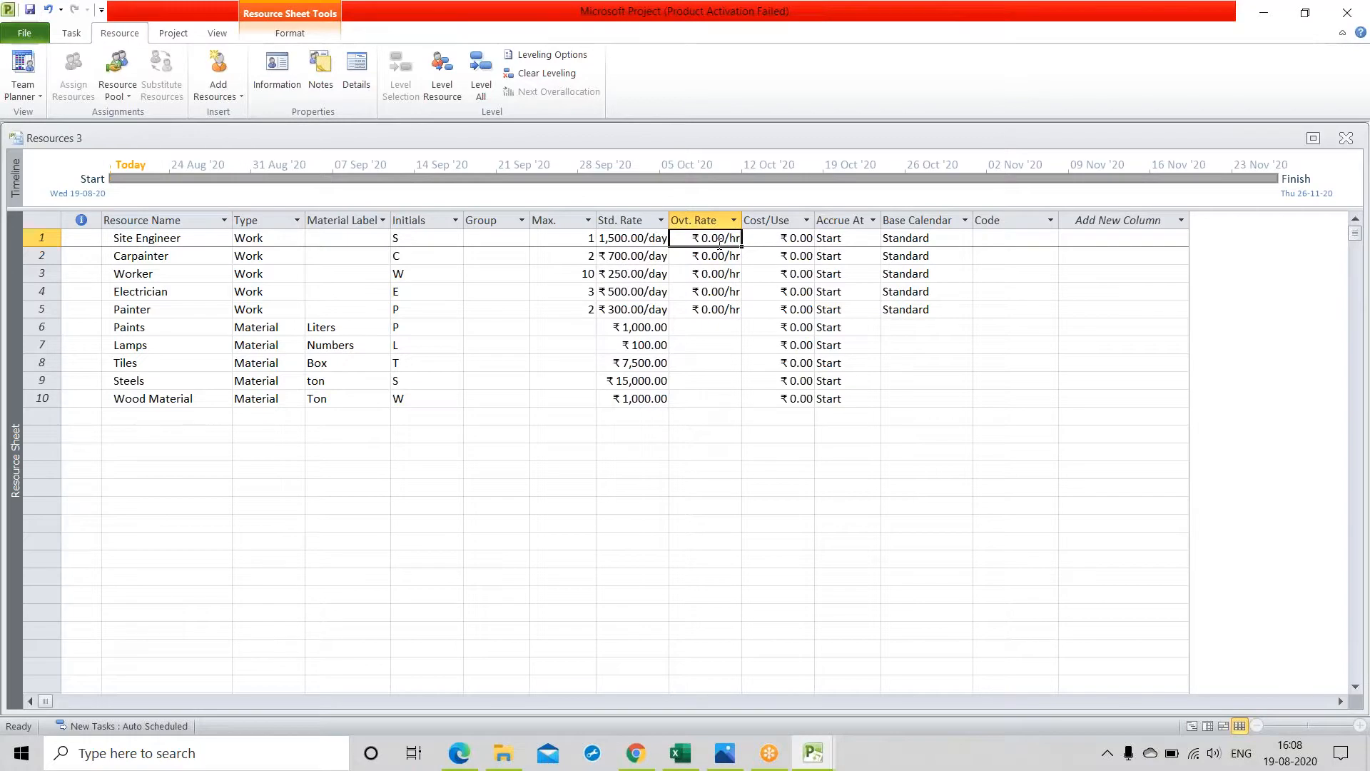
type("300")
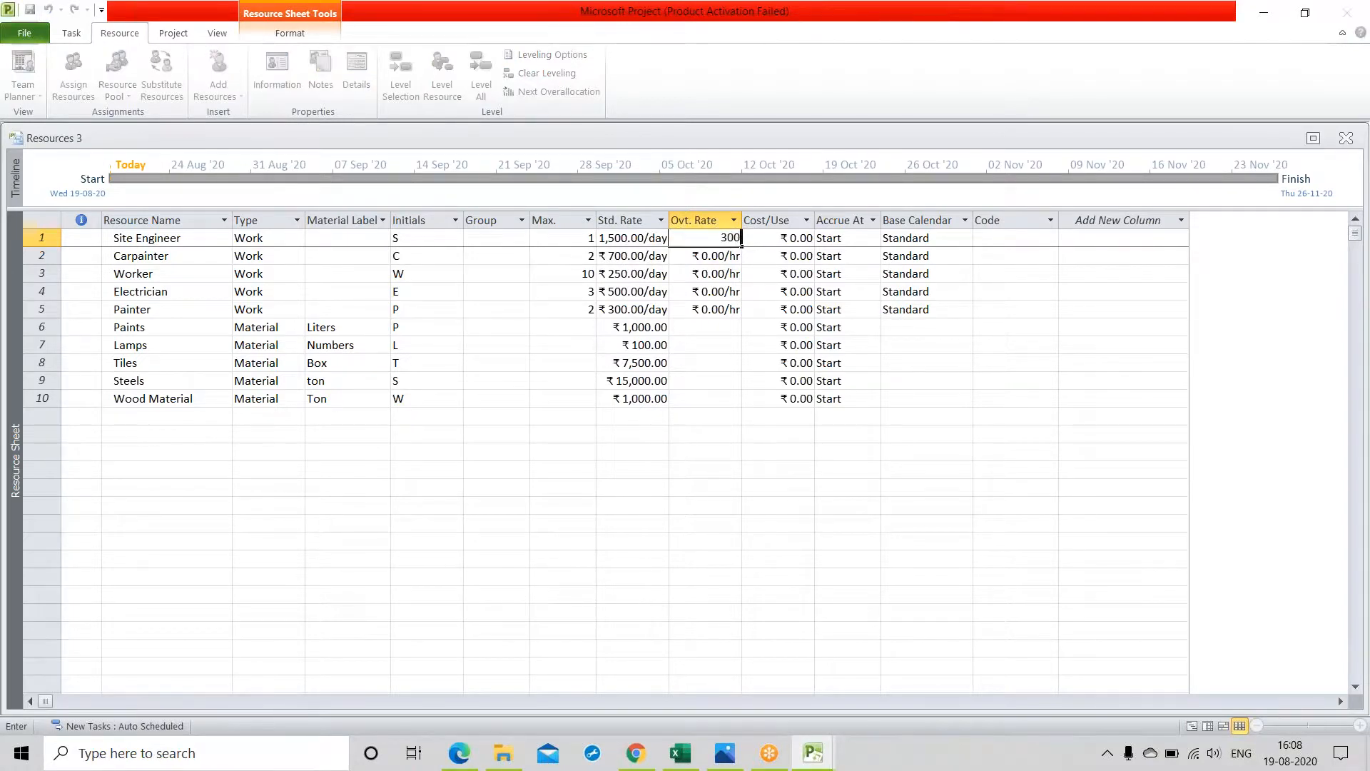
type("/hr")
left_click(698, 509)
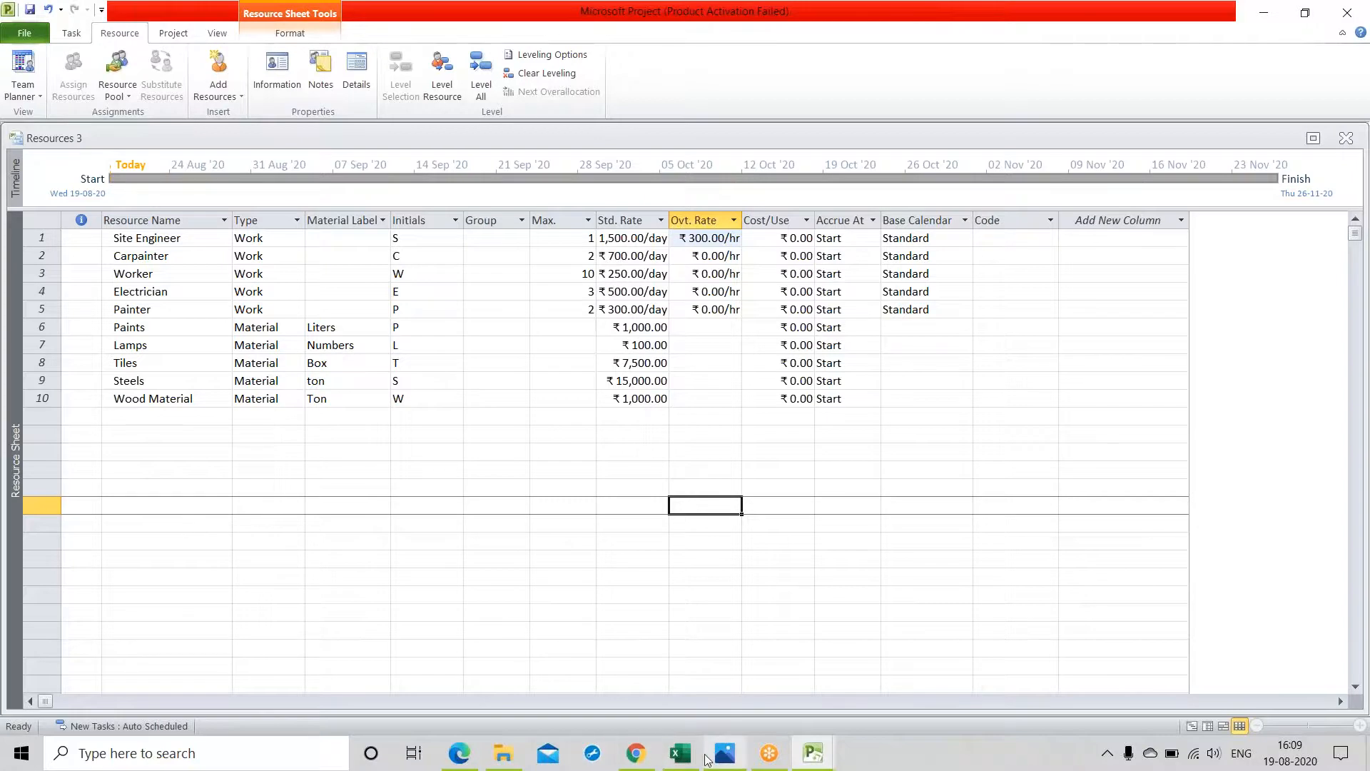
Switch to the MSP syllabus breakup workbook in Excel, review the resource analysis, leveling and upcoming topics, and return to Microsoft Project
left_click(680, 755)
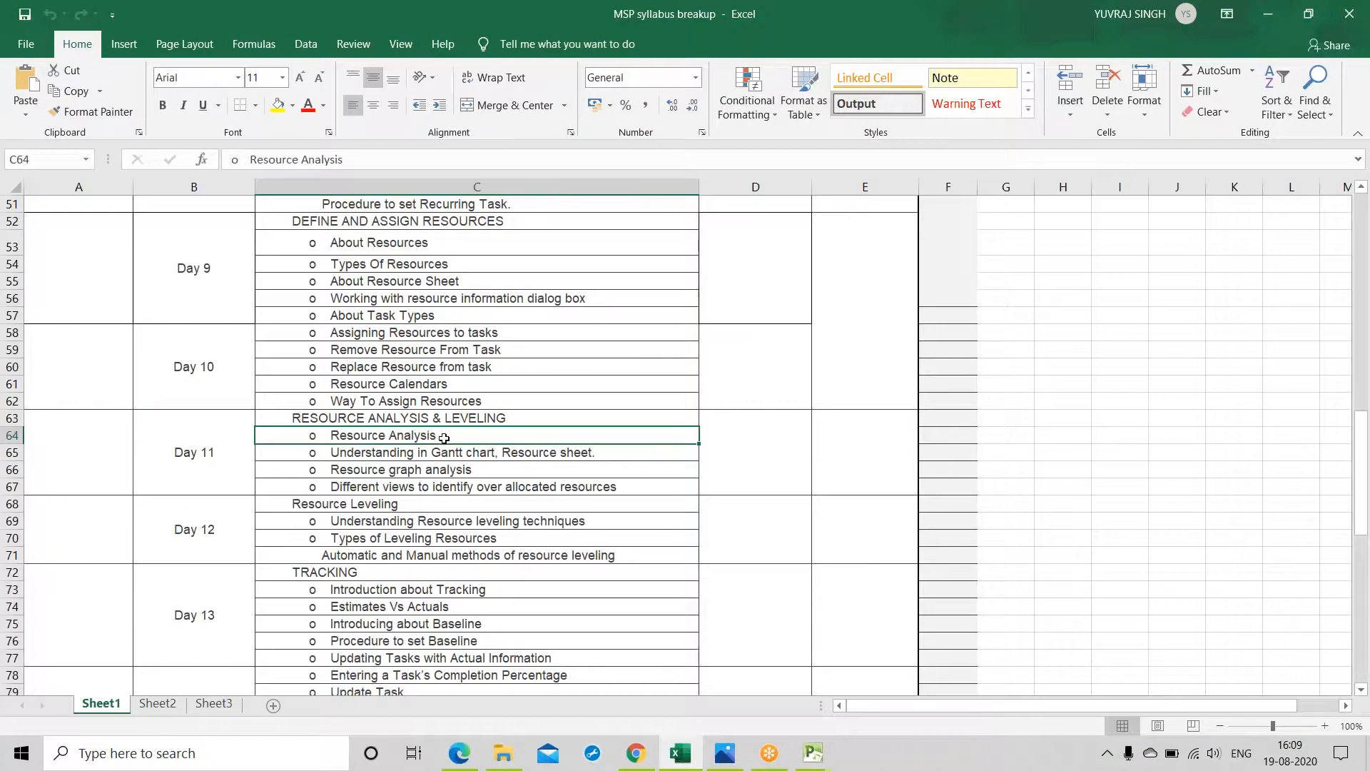
left_click(367, 454)
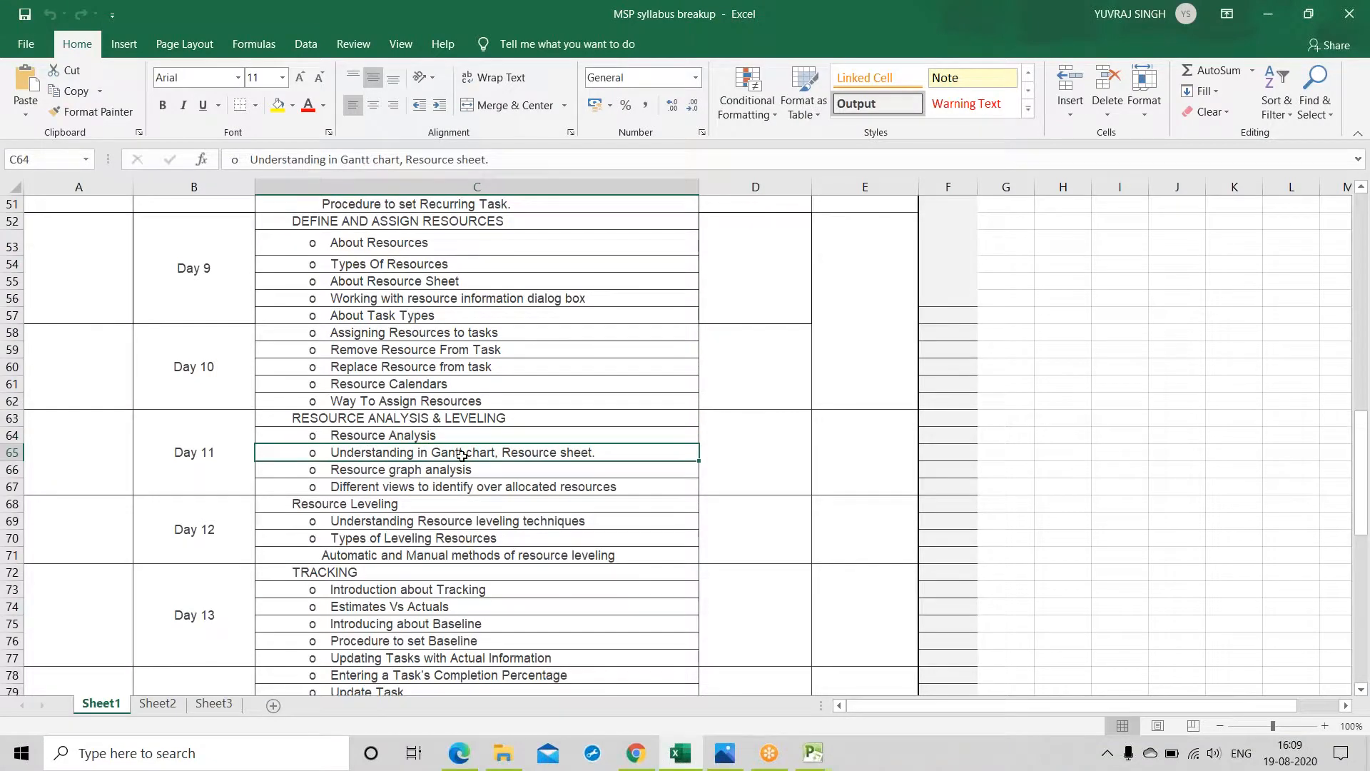
left_click(497, 473)
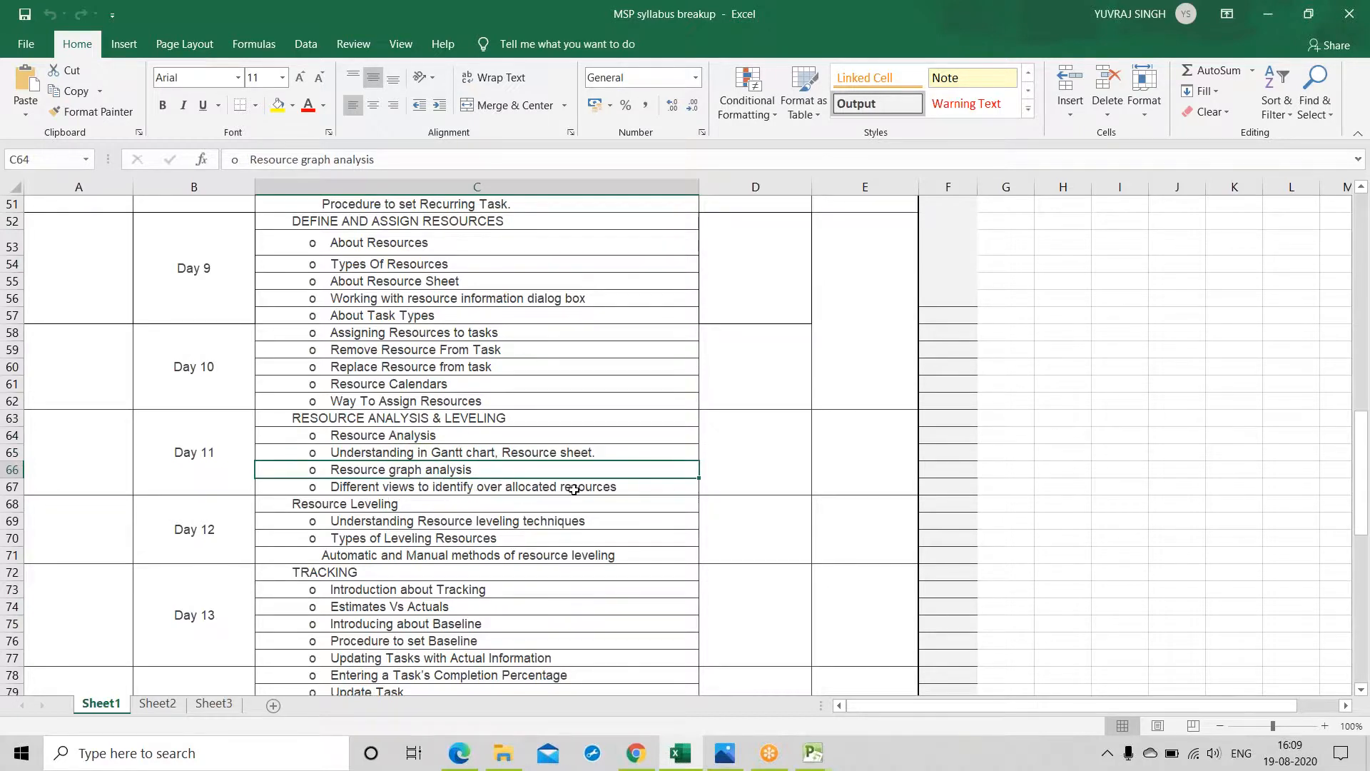
left_click(624, 486)
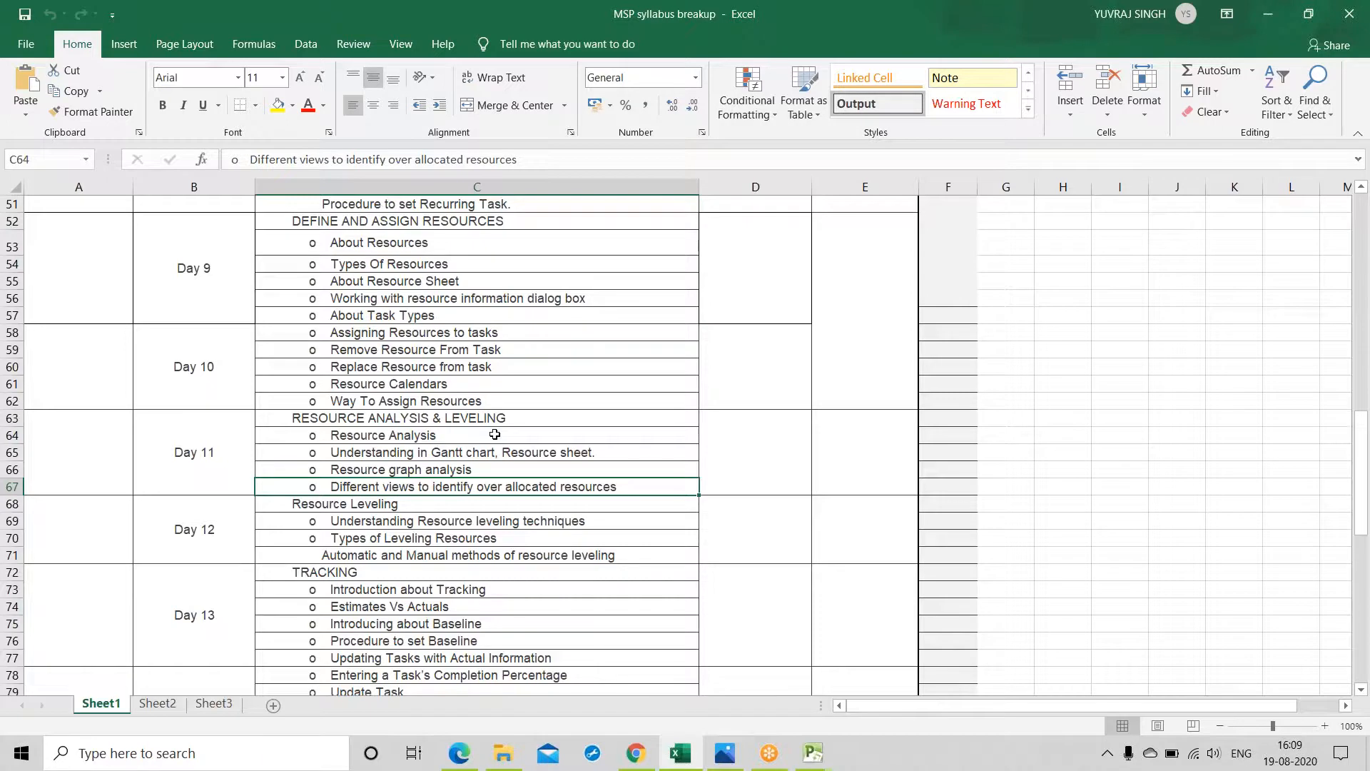
scroll(494, 434, "down", 1)
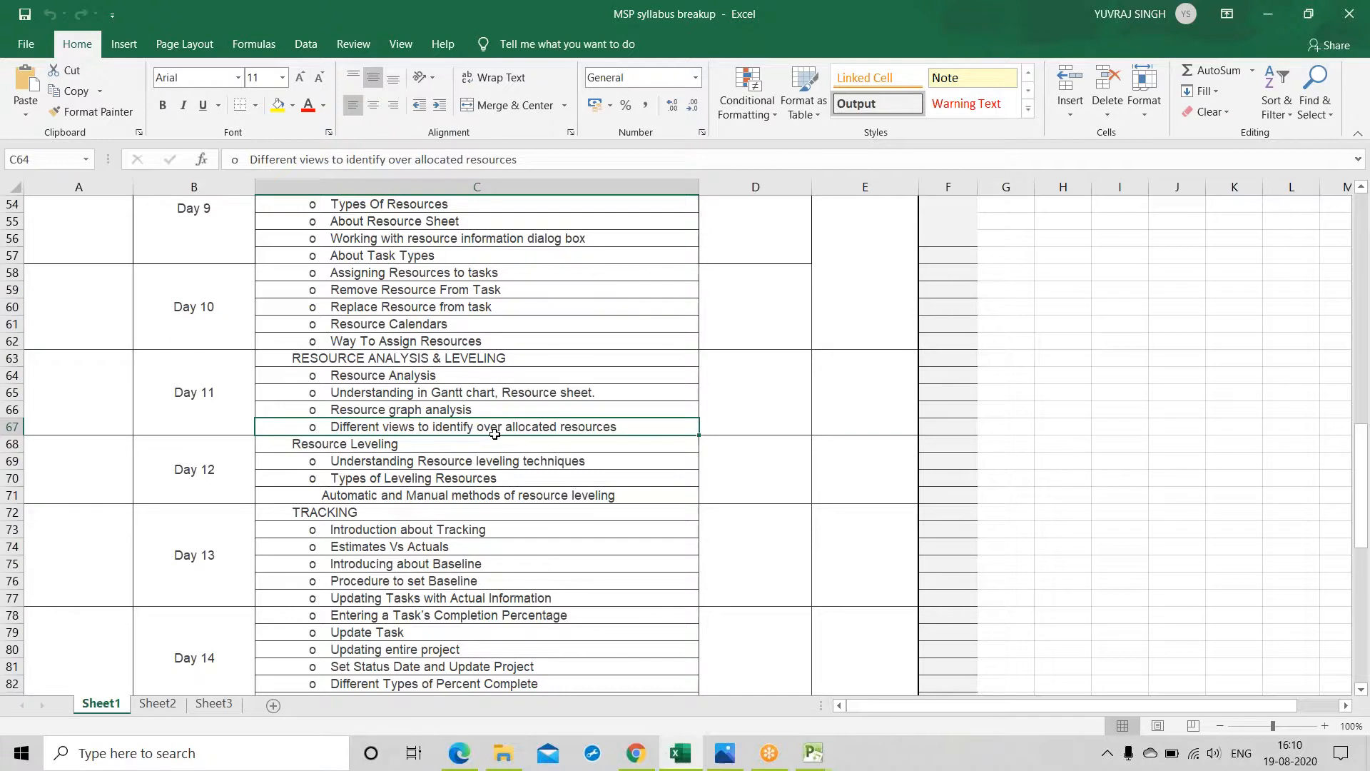
scroll(385, 515, "down", 5)
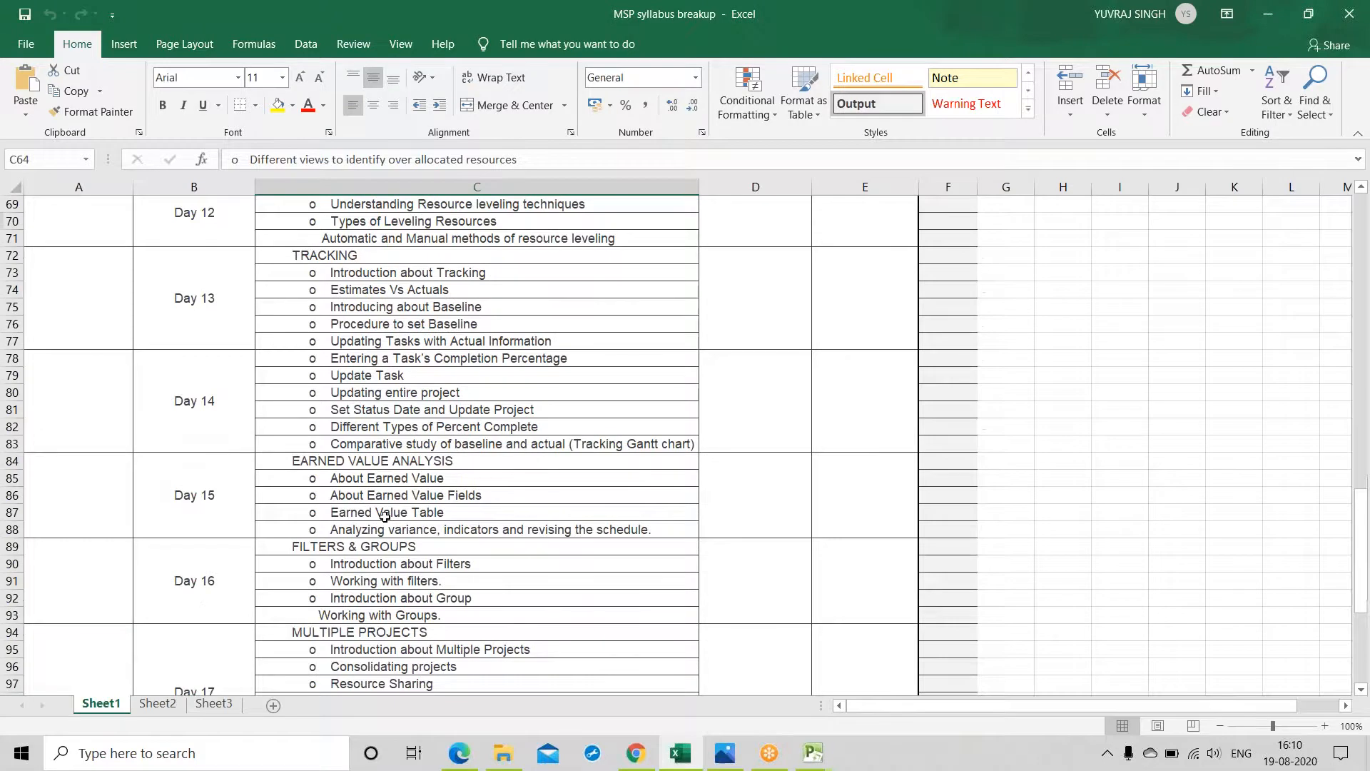
scroll(384, 516, "up", 5)
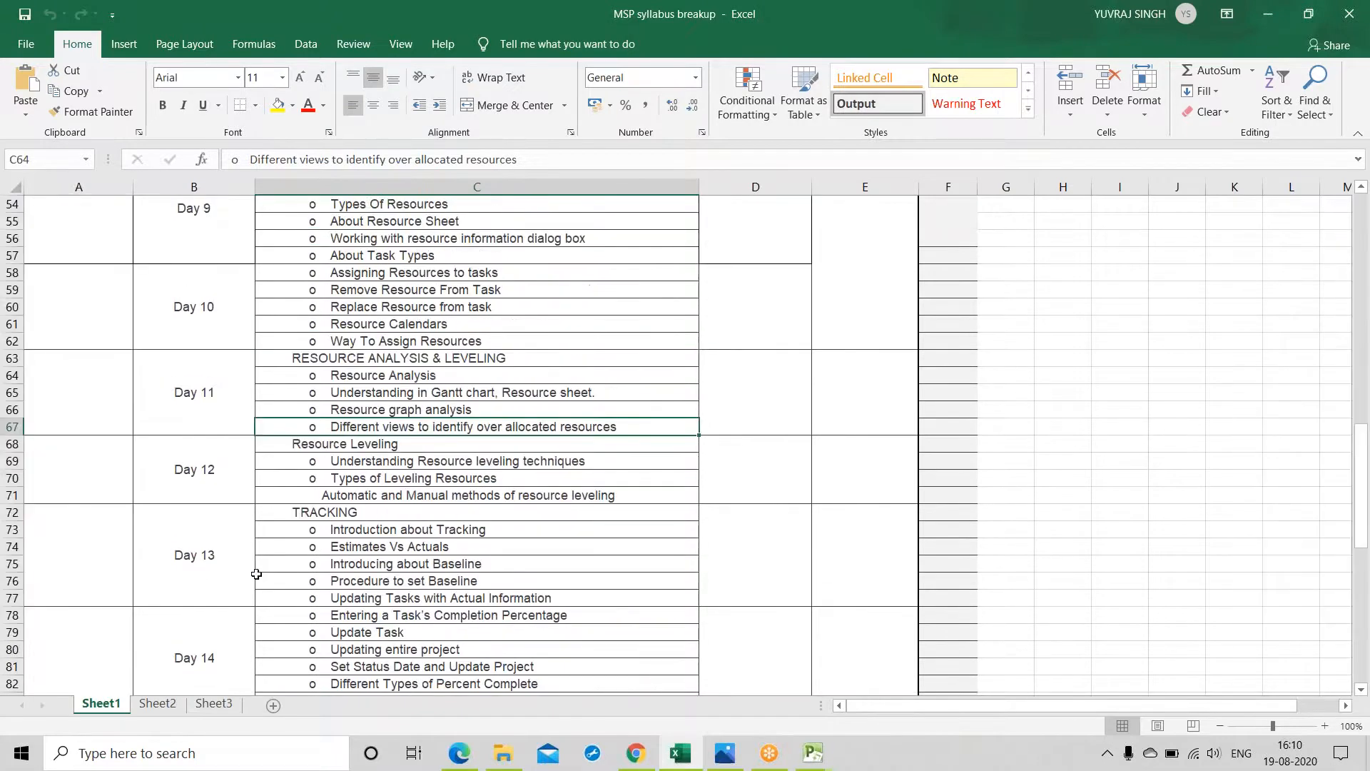
scroll(394, 489, "down", 1)
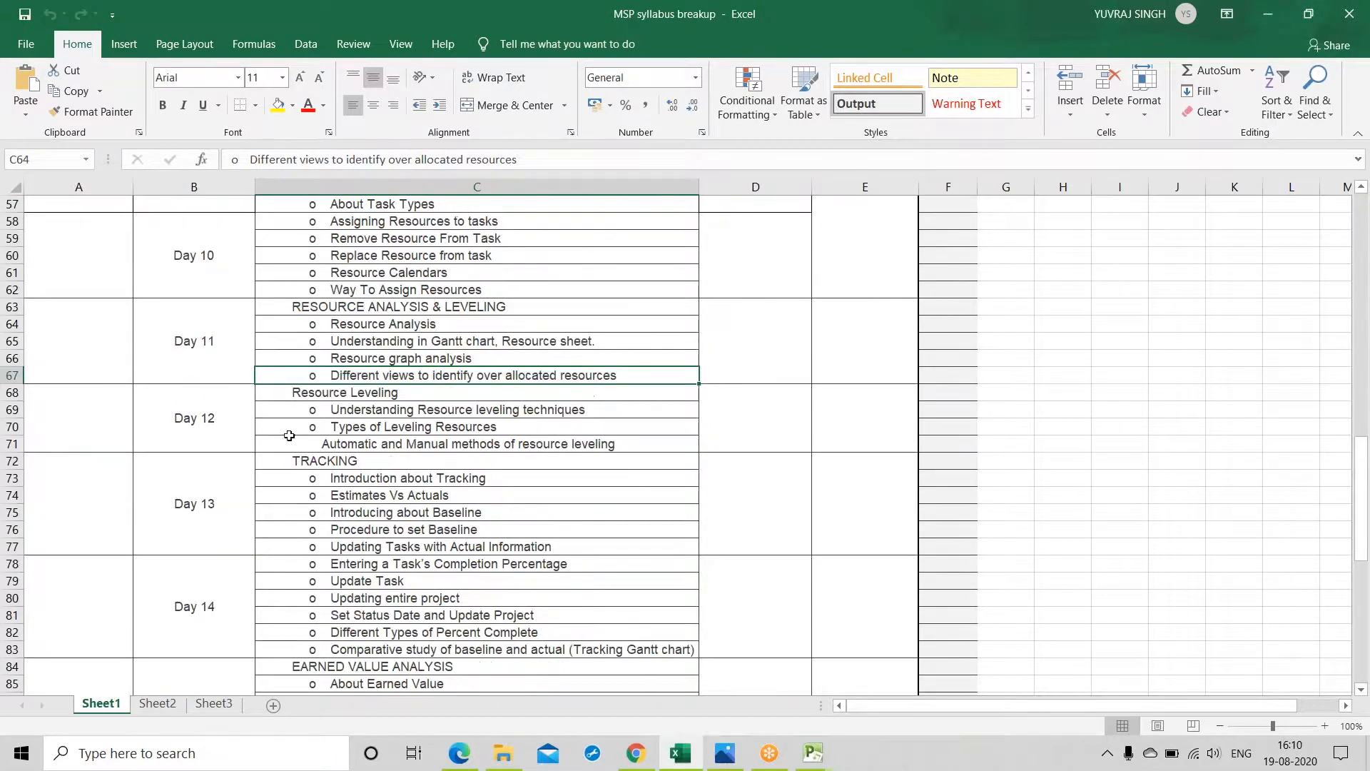
left_click(450, 321)
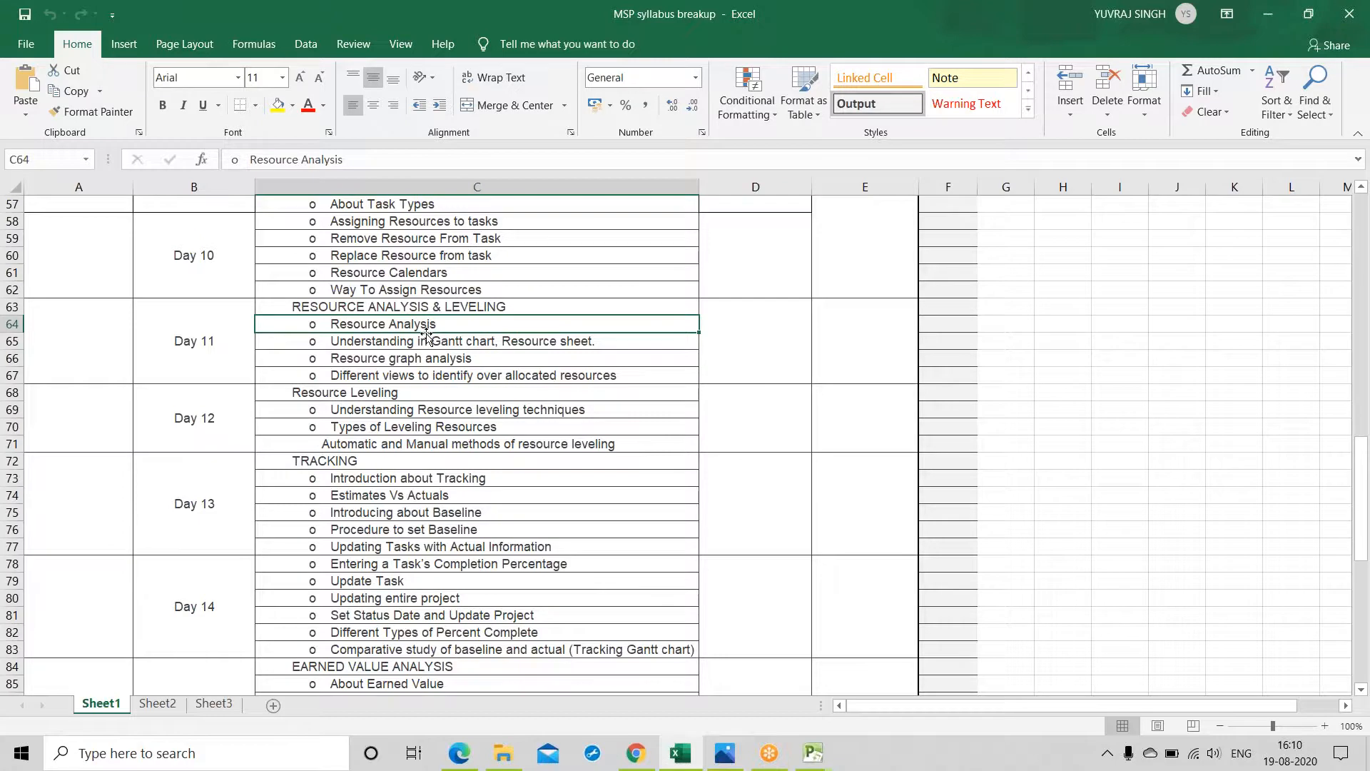
left_click(421, 415)
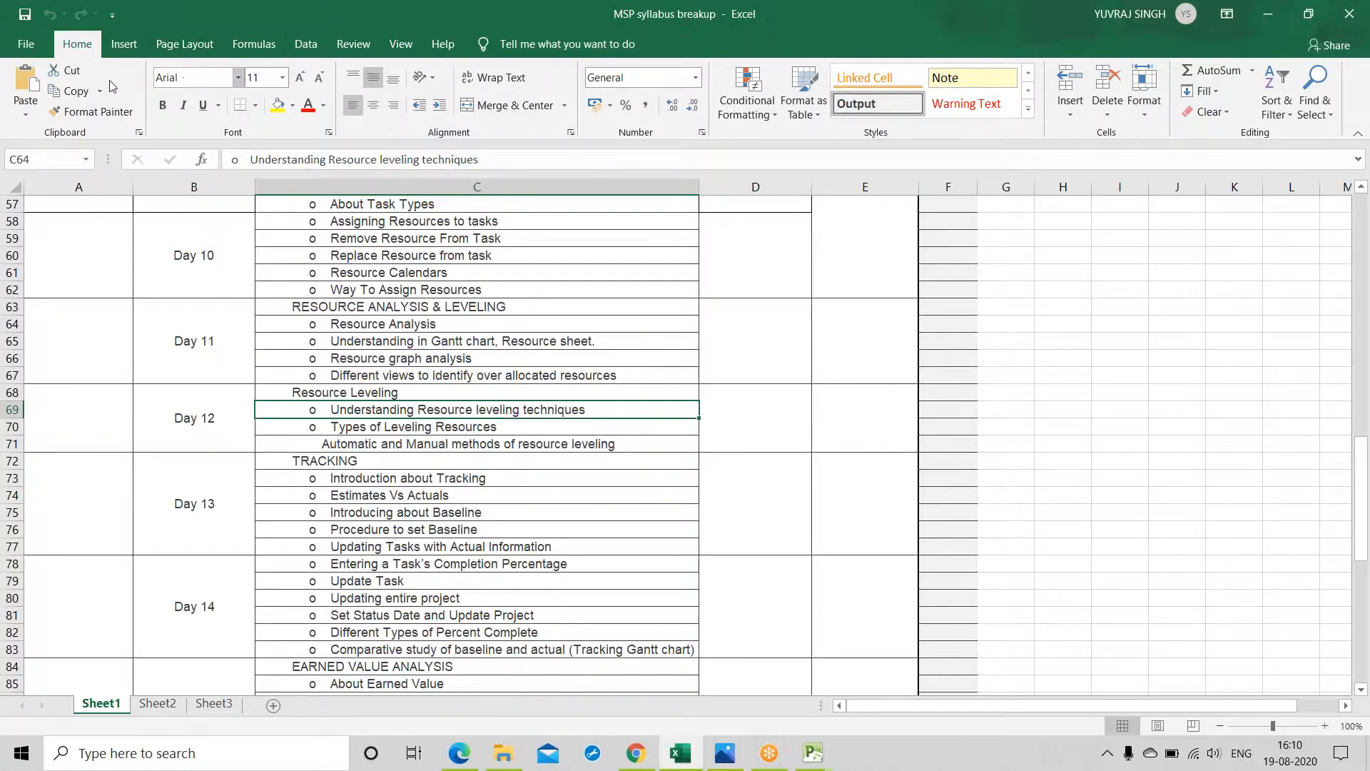
left_click(1268, 21)
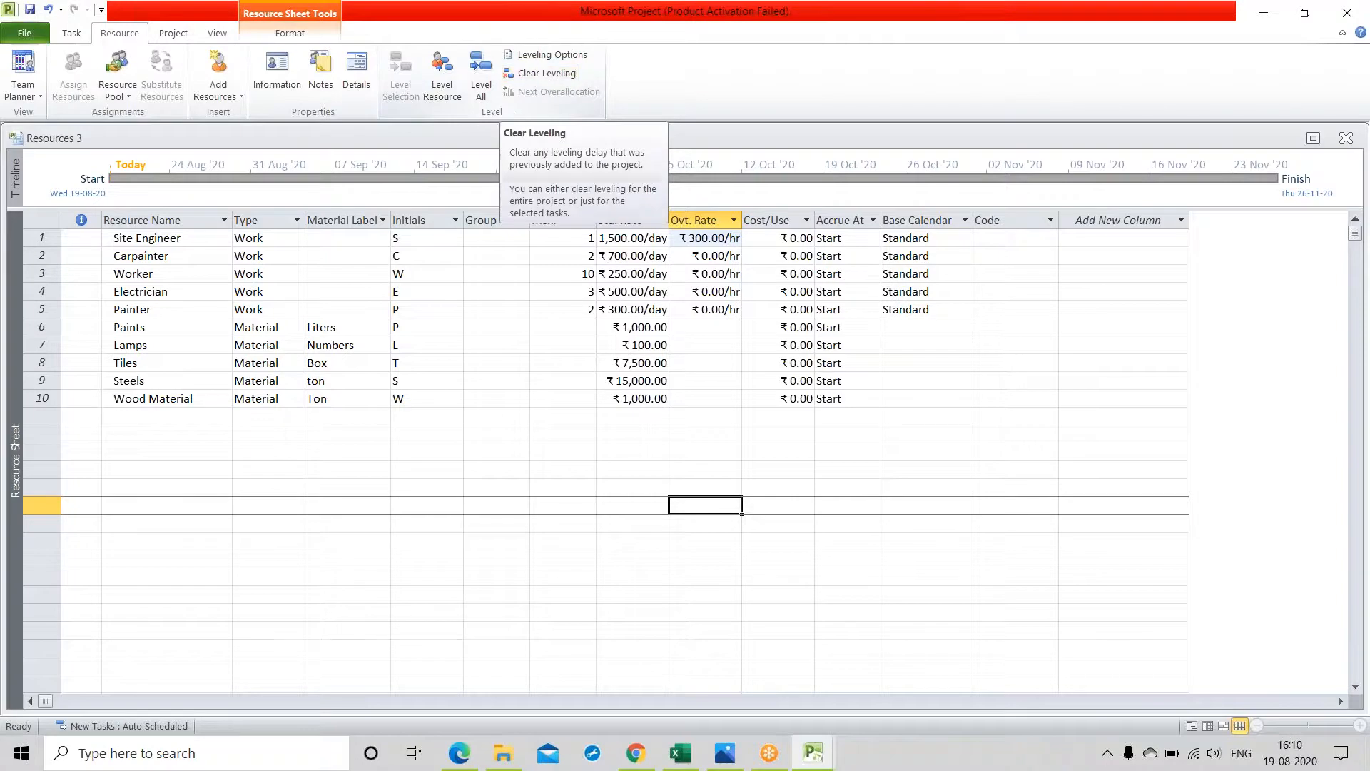
left_click(475, 466)
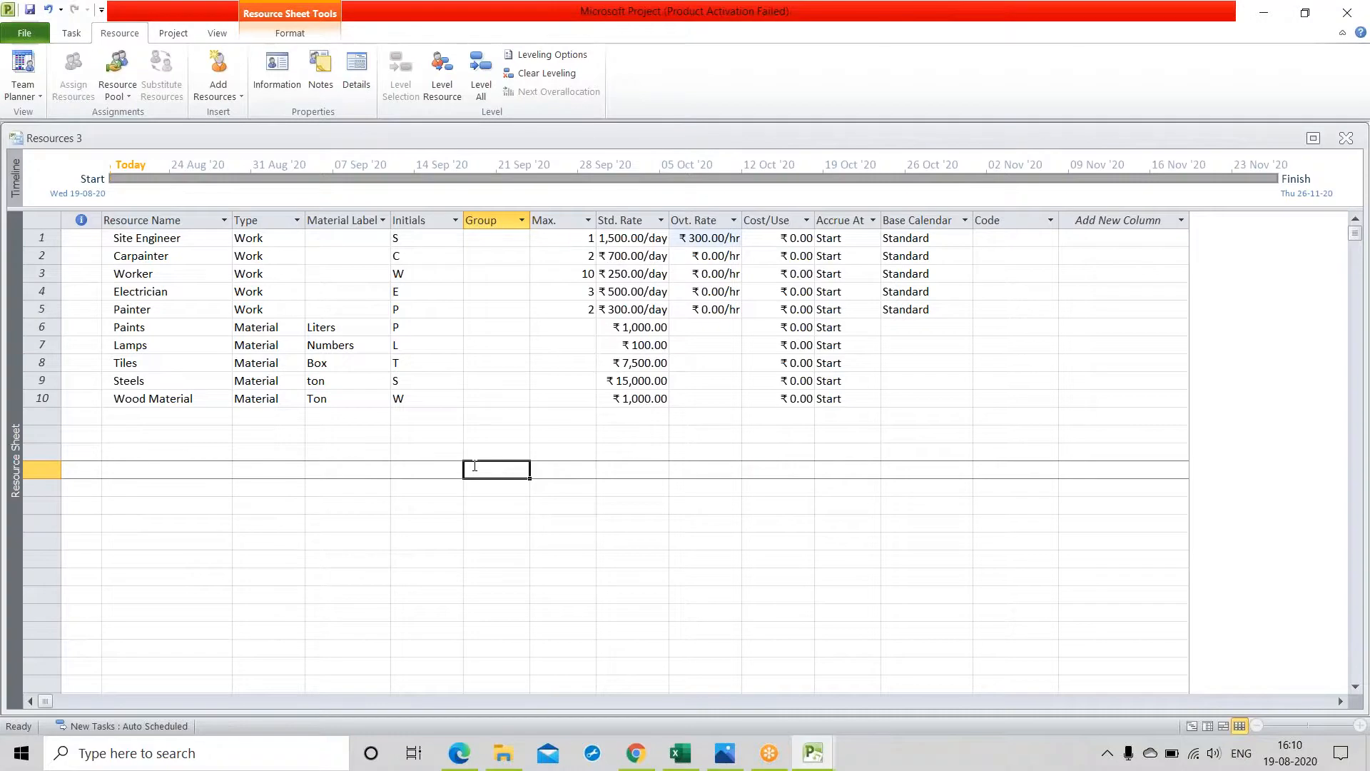
left_click(301, 504)
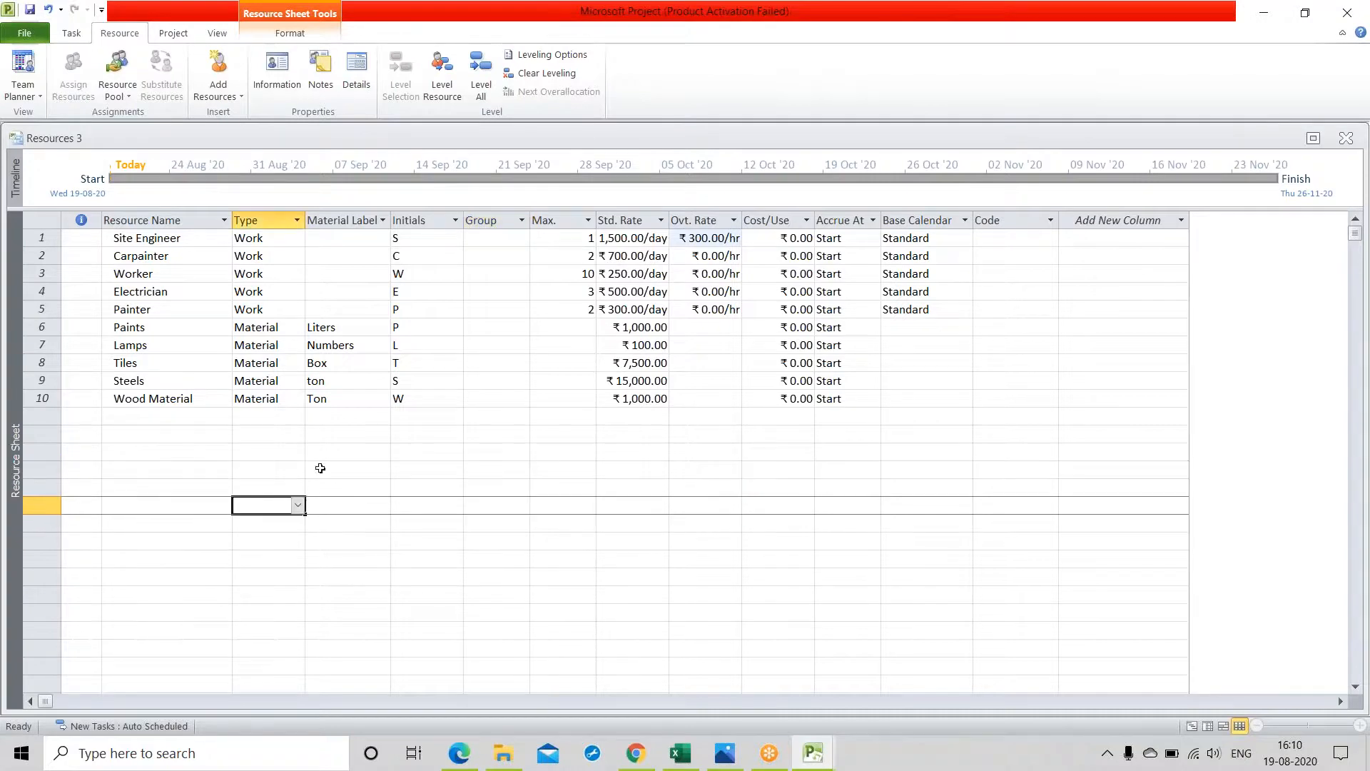
left_click(72, 36)
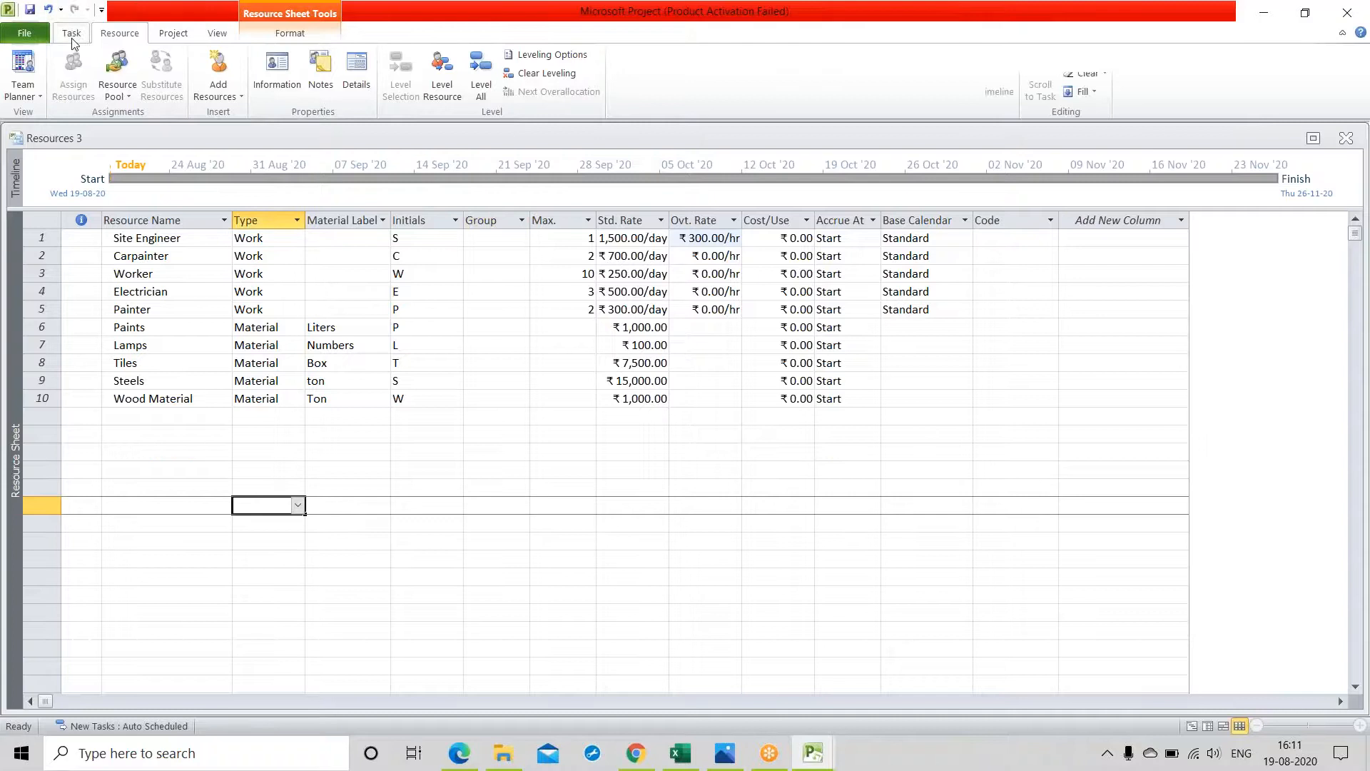
left_click(372, 647)
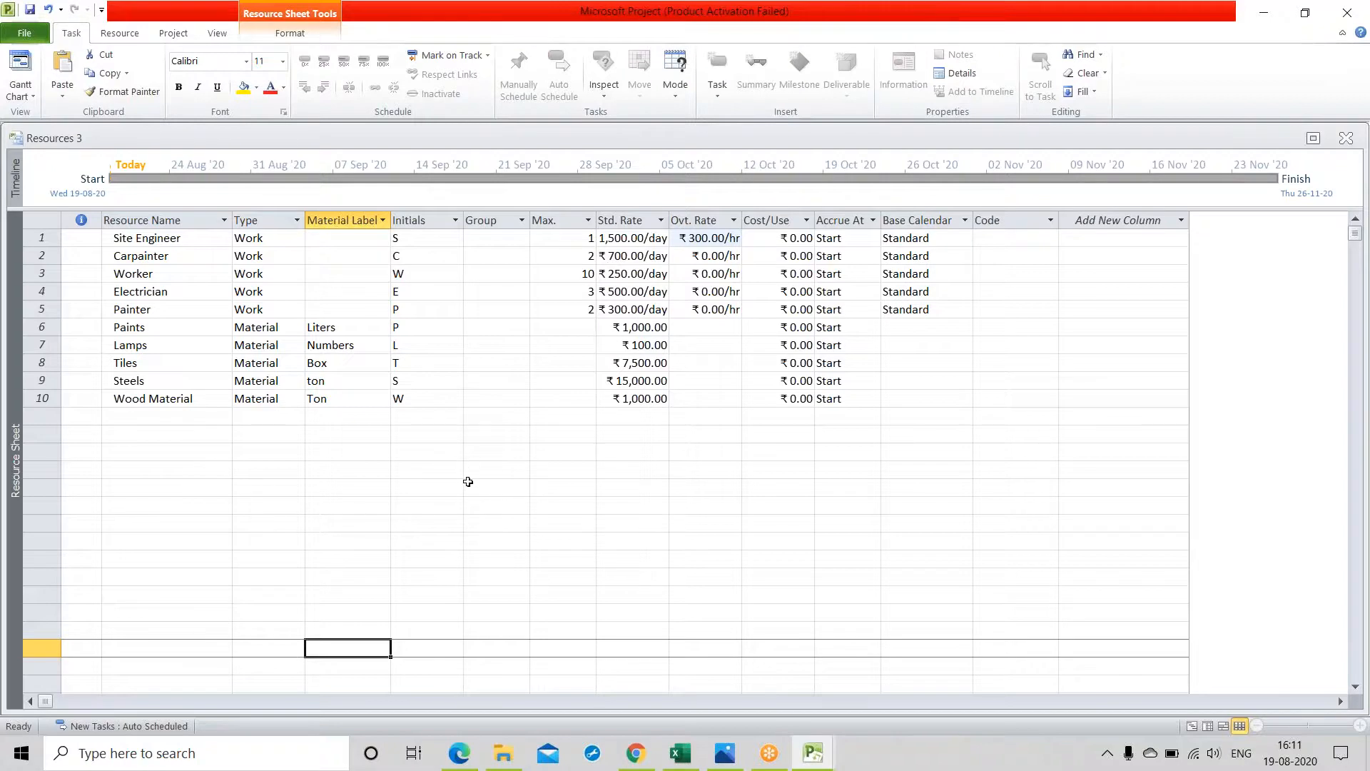
left_click(460, 540)
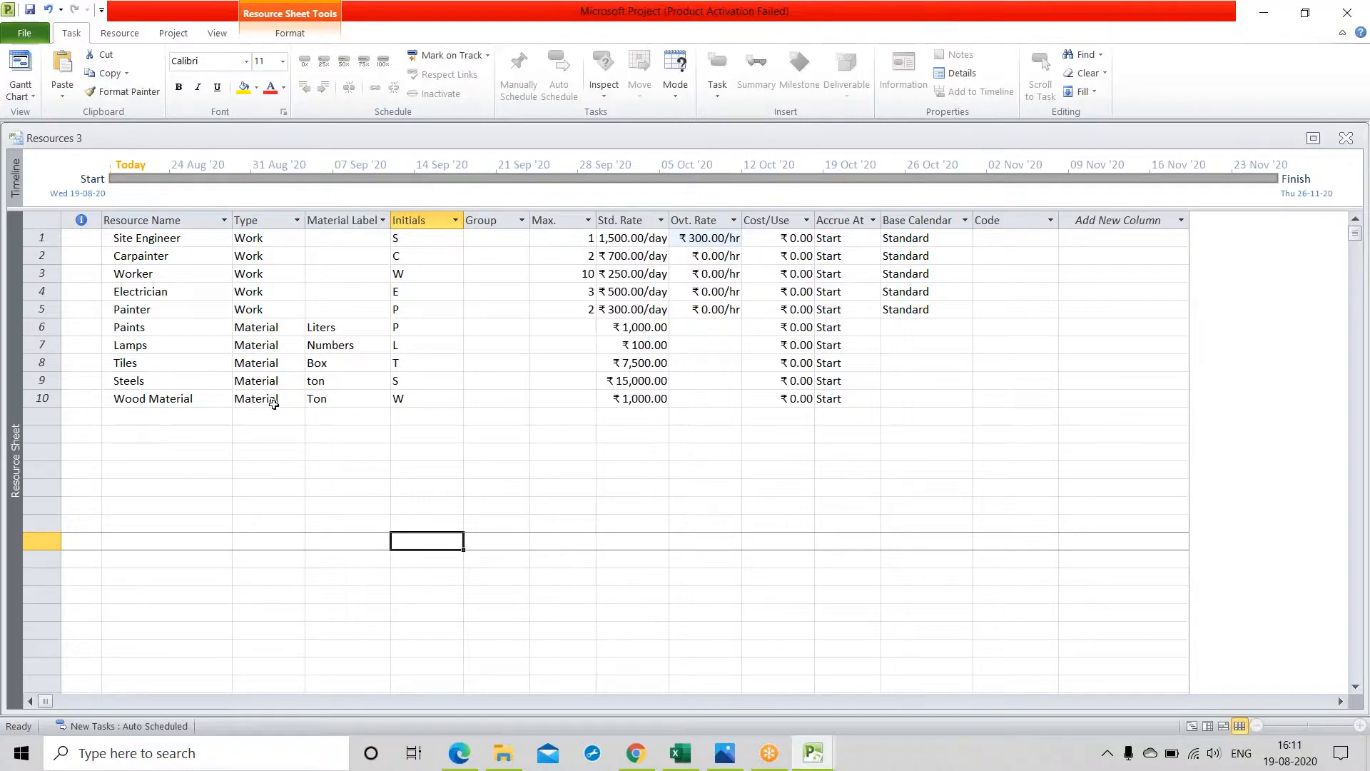
Create a new blank project and set its new tasks to be Auto Scheduled
left_click(31, 39)
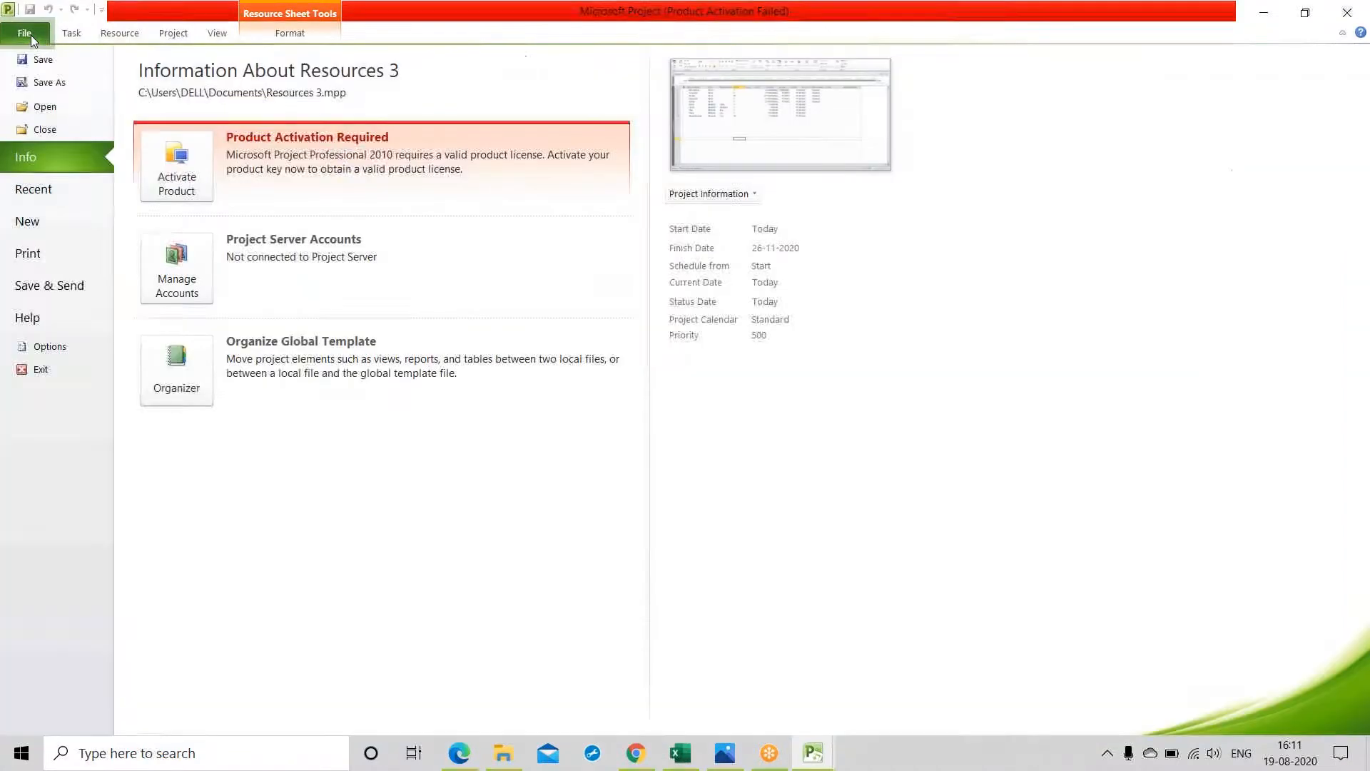
left_click(74, 221)
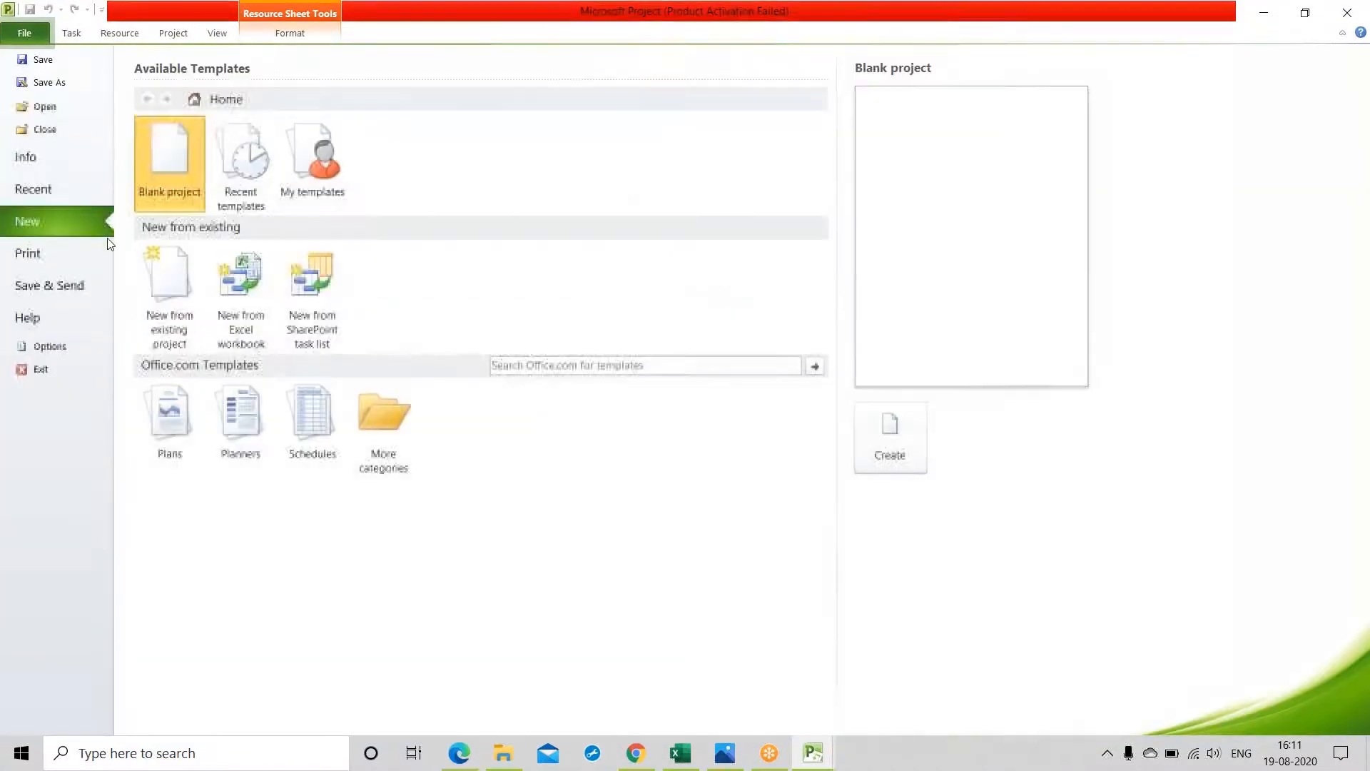
double_click(152, 169)
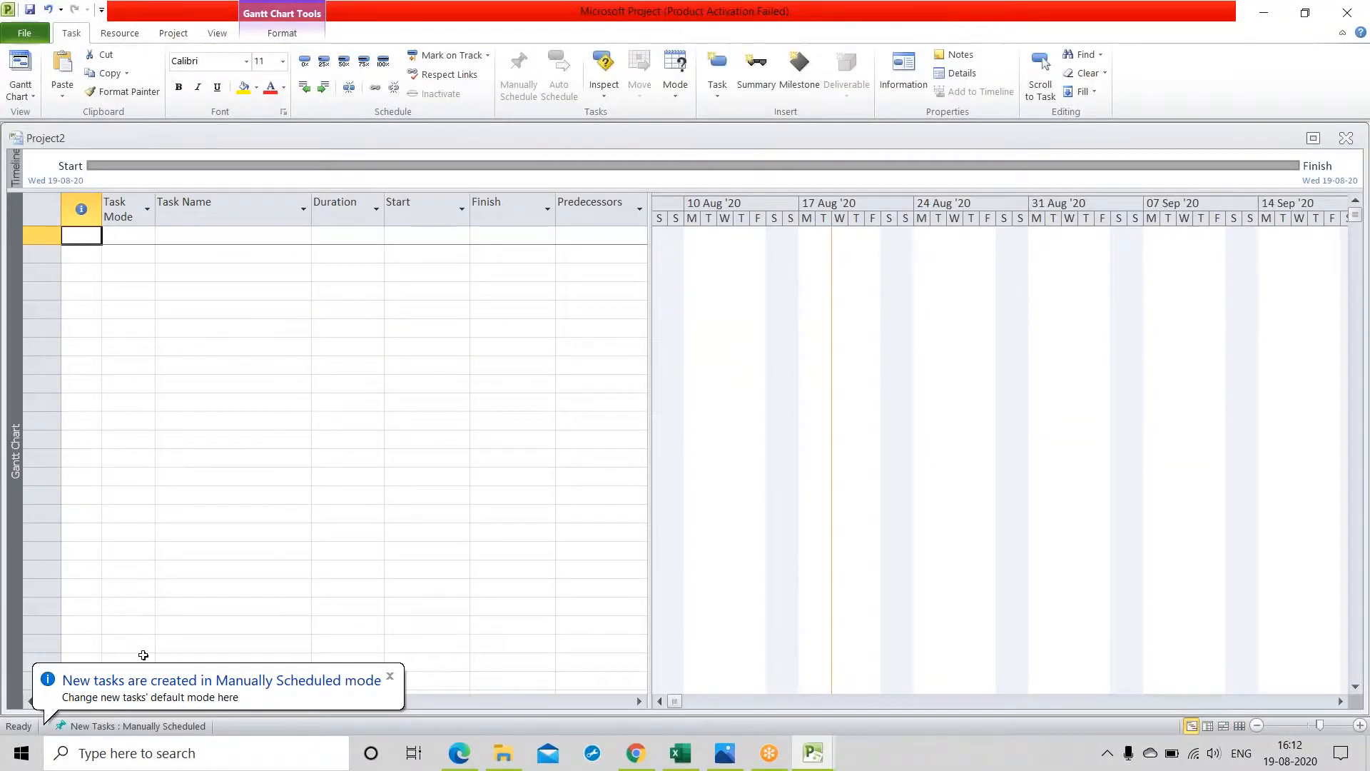
left_click(136, 728)
left_click(141, 686)
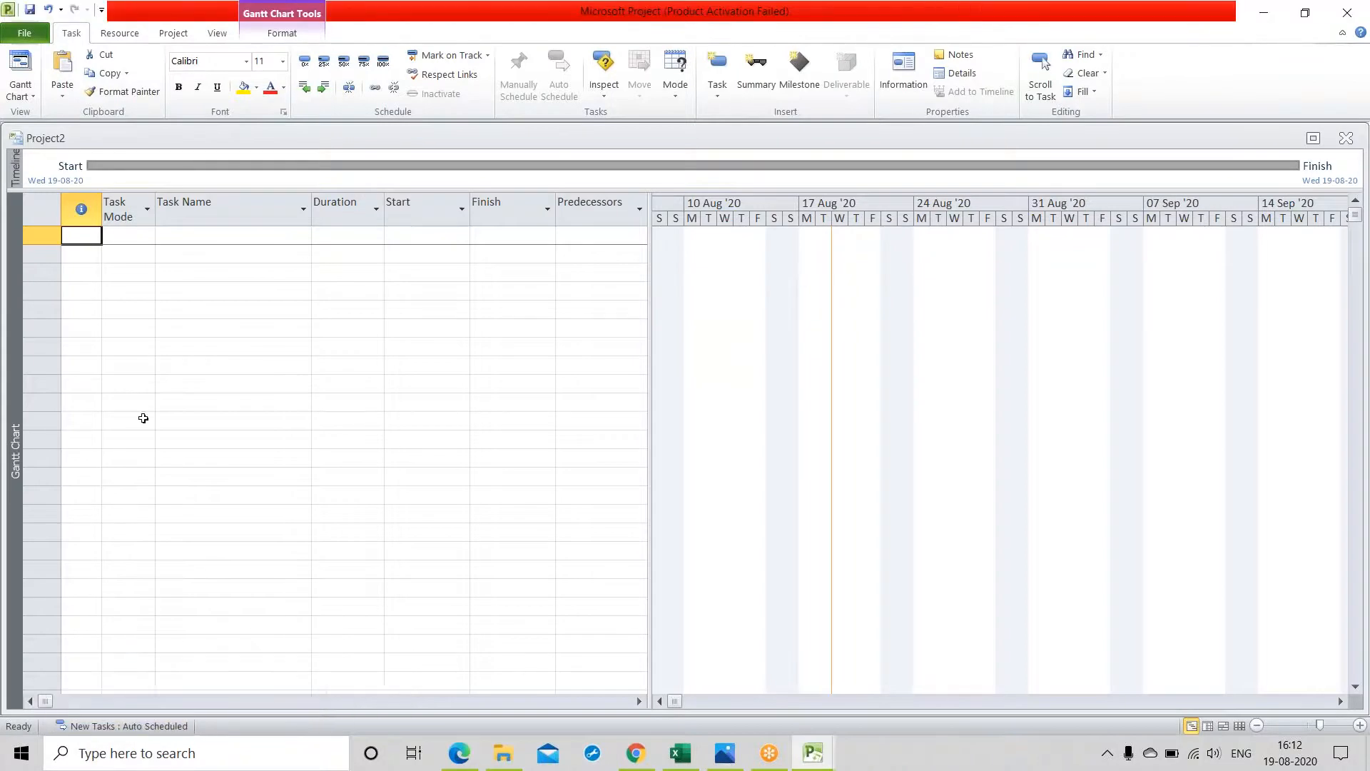
Enter the first five tasks in the empty task list: Start, A, B, C and D
left_click(174, 242)
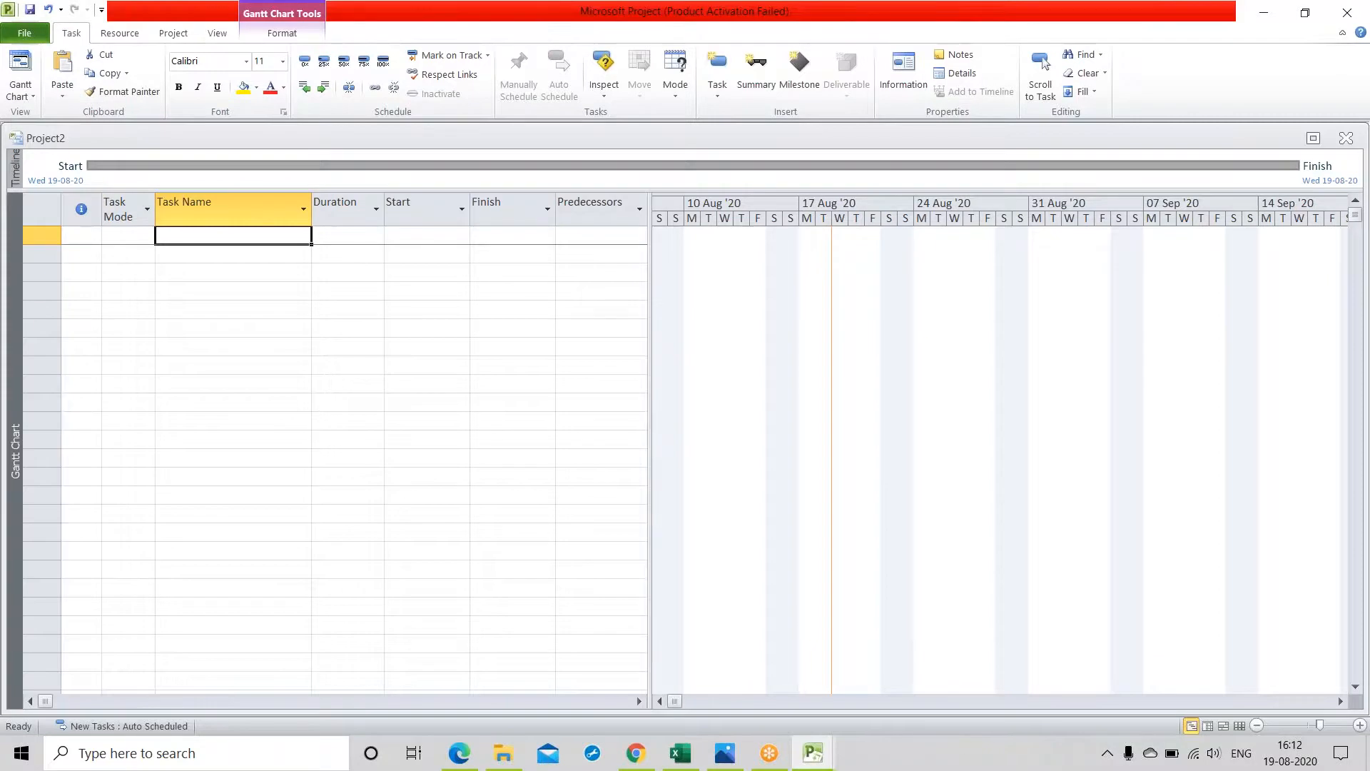
type("Start")
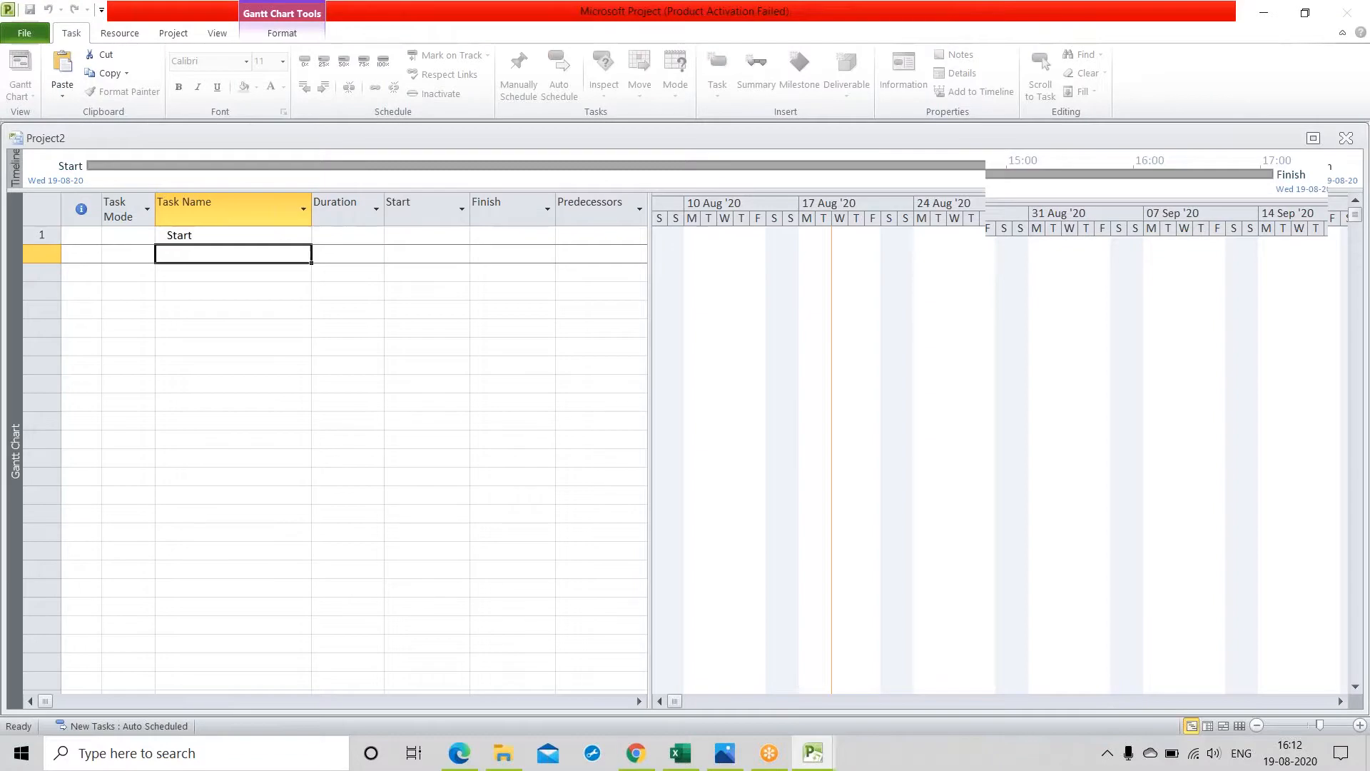
key("Return")
type("A")
key("Return")
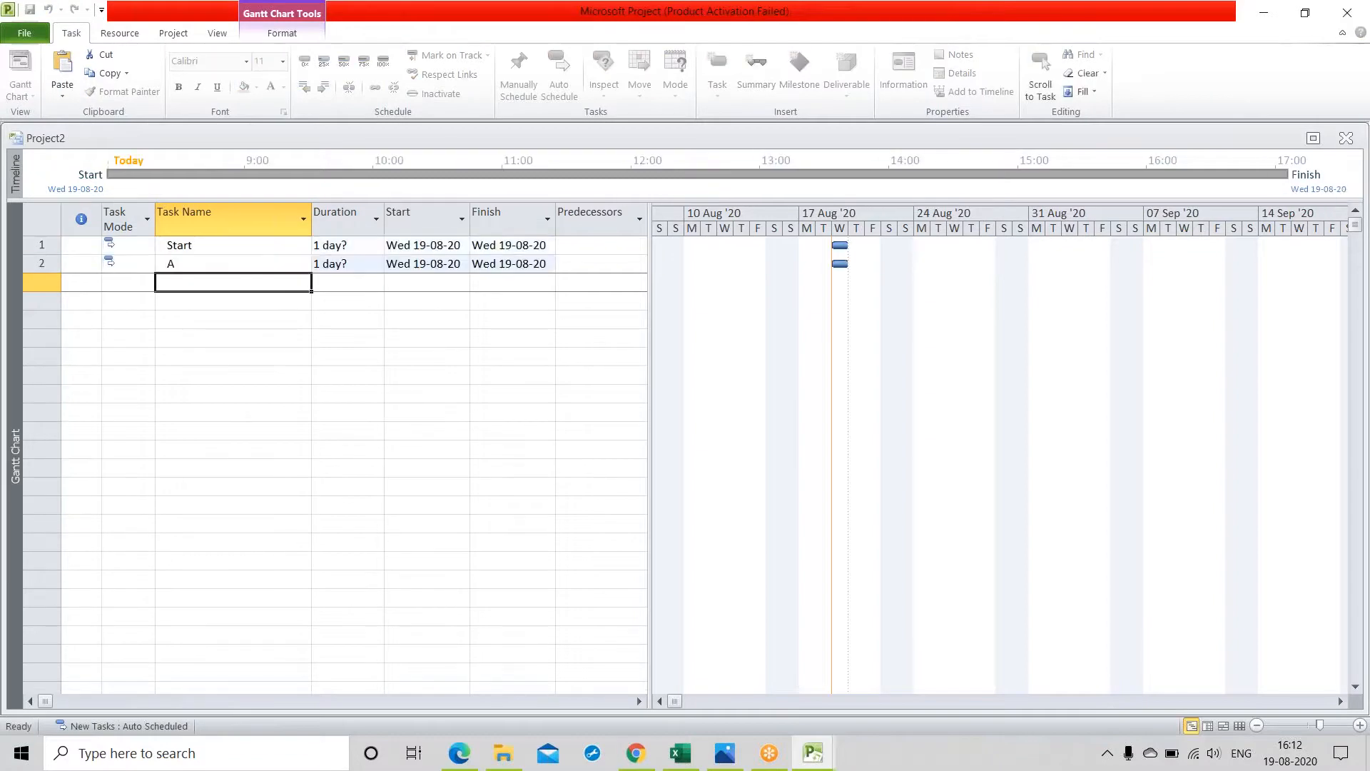
type("B")
key("Return")
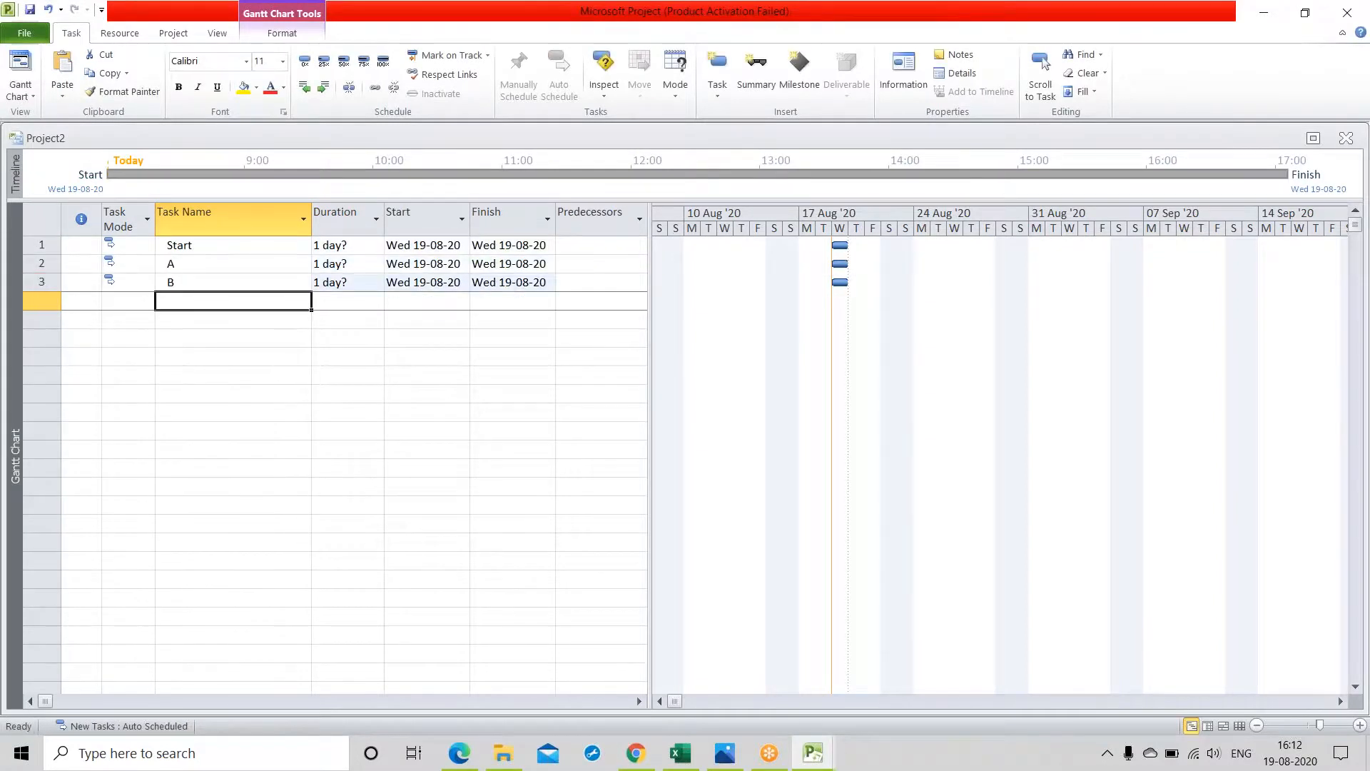
type("C")
key("Return")
type("D")
key("Return")
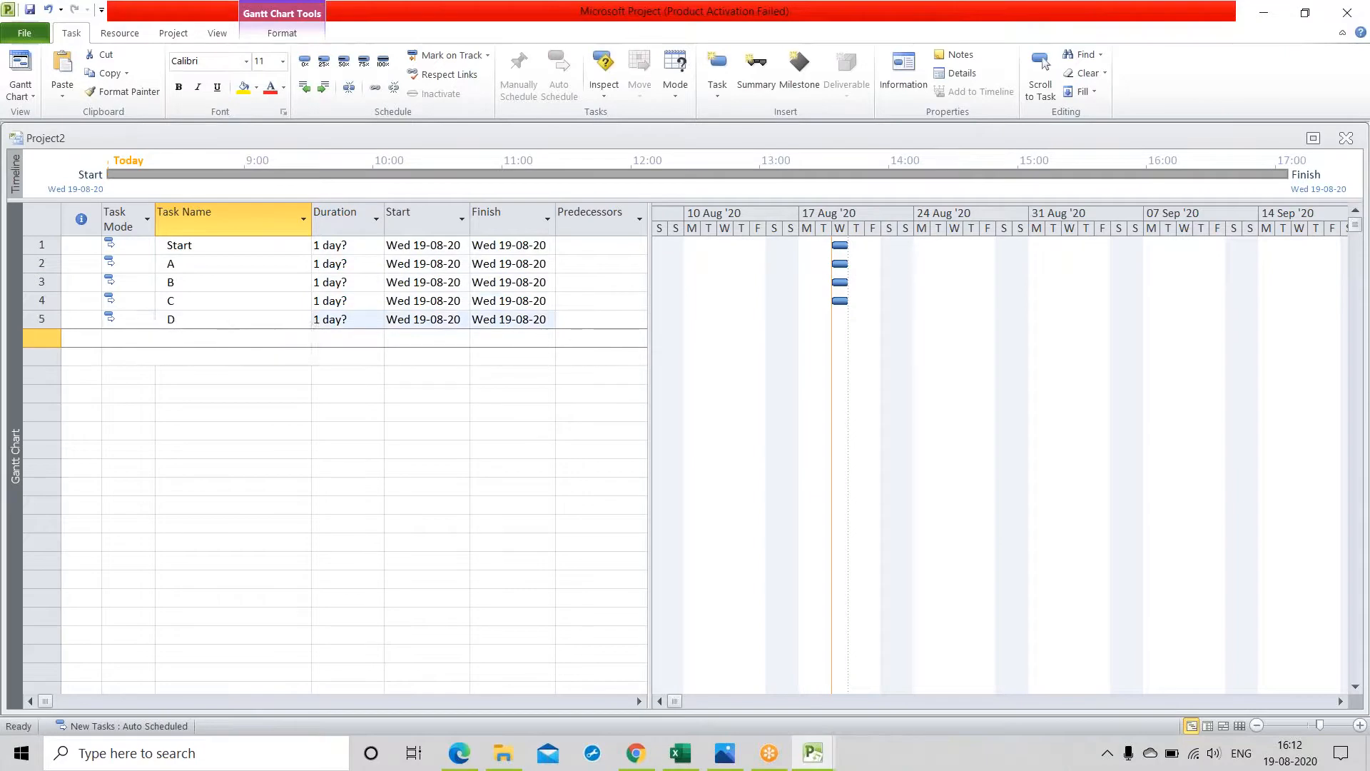
Add tasks E, F, G, H and I below task D
type("E")
key("Return")
type("F")
key("Return")
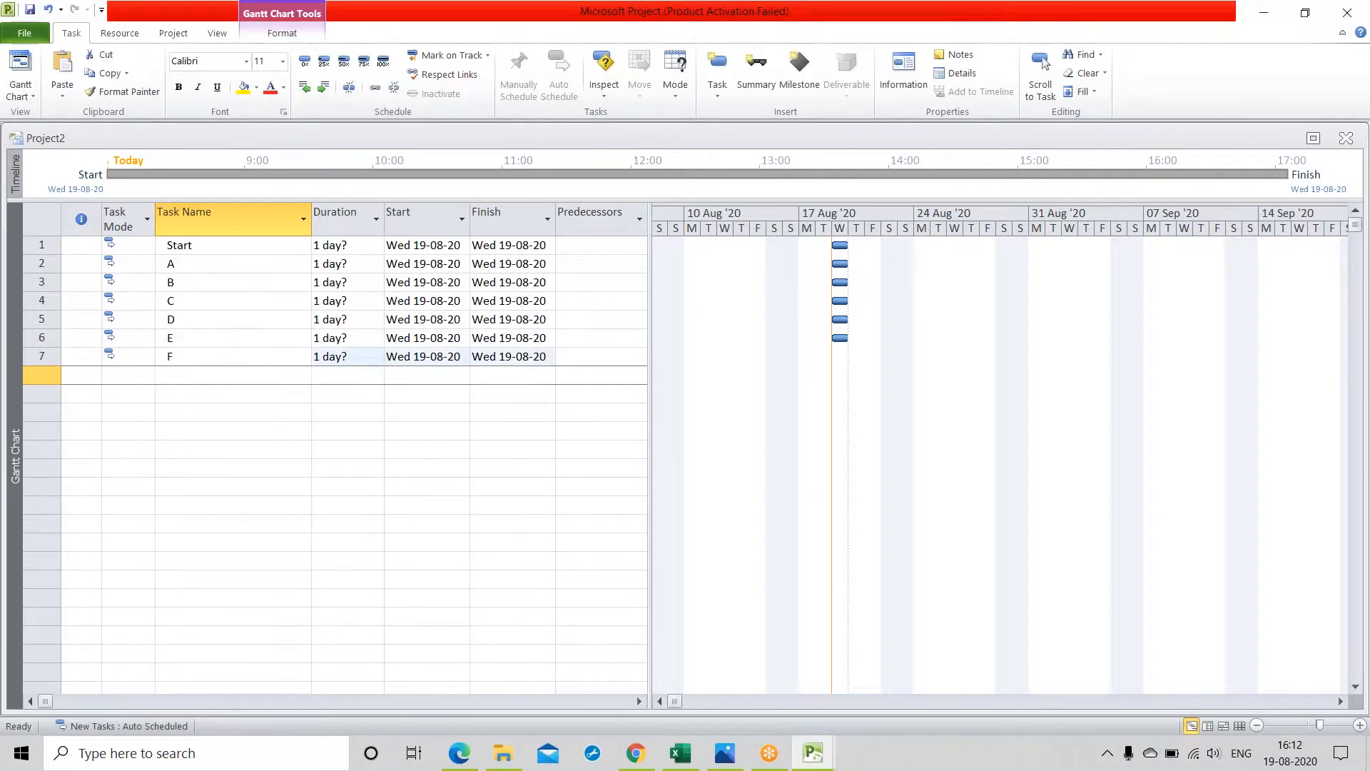
type("G")
key("Return")
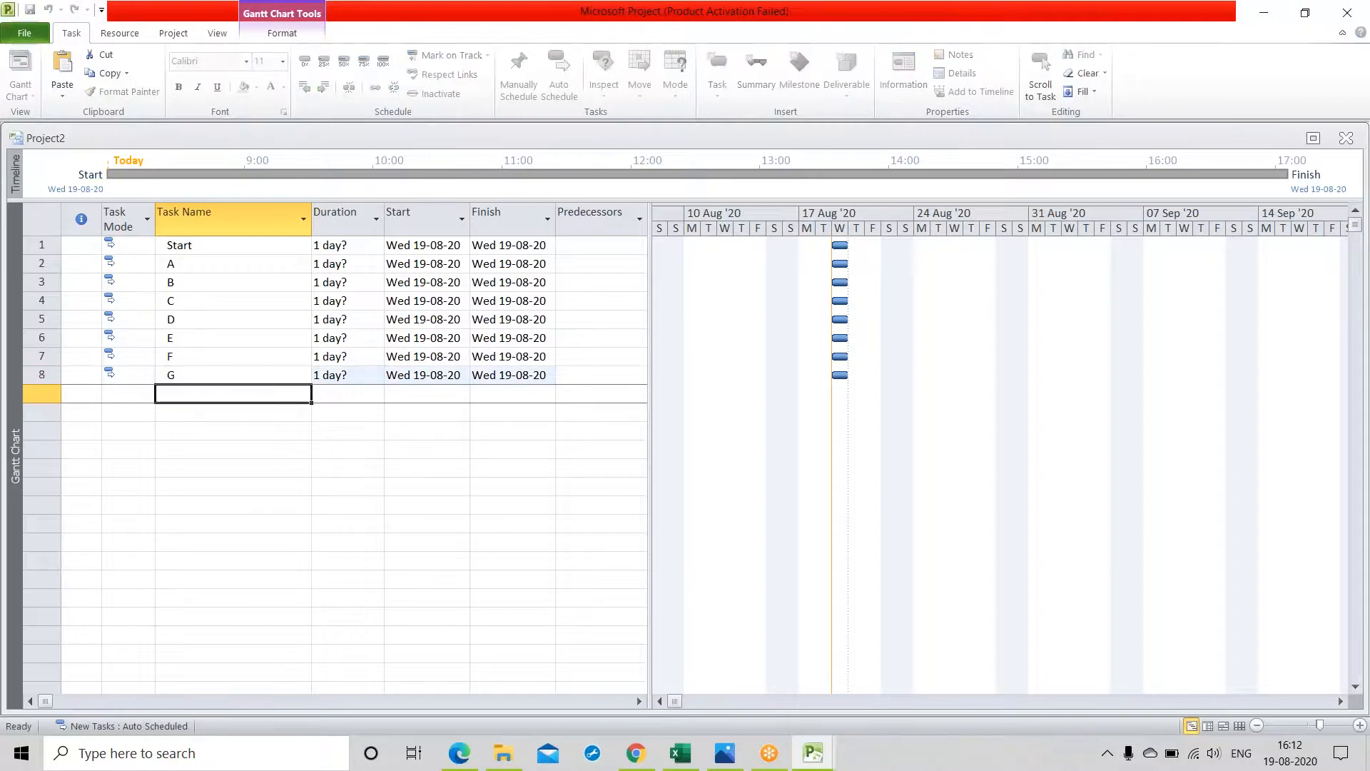
type("H")
key("Return")
type("I")
key("Return")
Complete the task list with tasks J, K, L and END
type("J")
key("Return")
type("K")
key("Return")
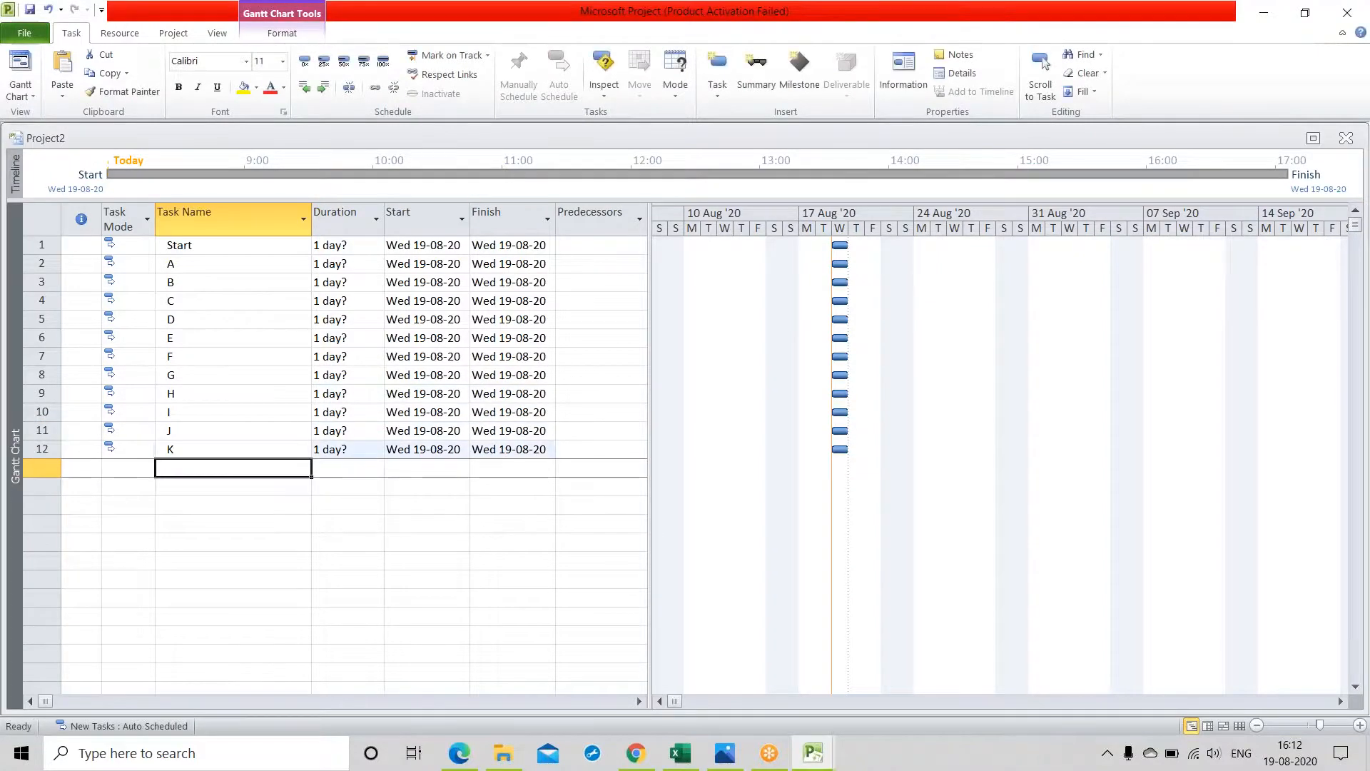
type("L")
key("Return")
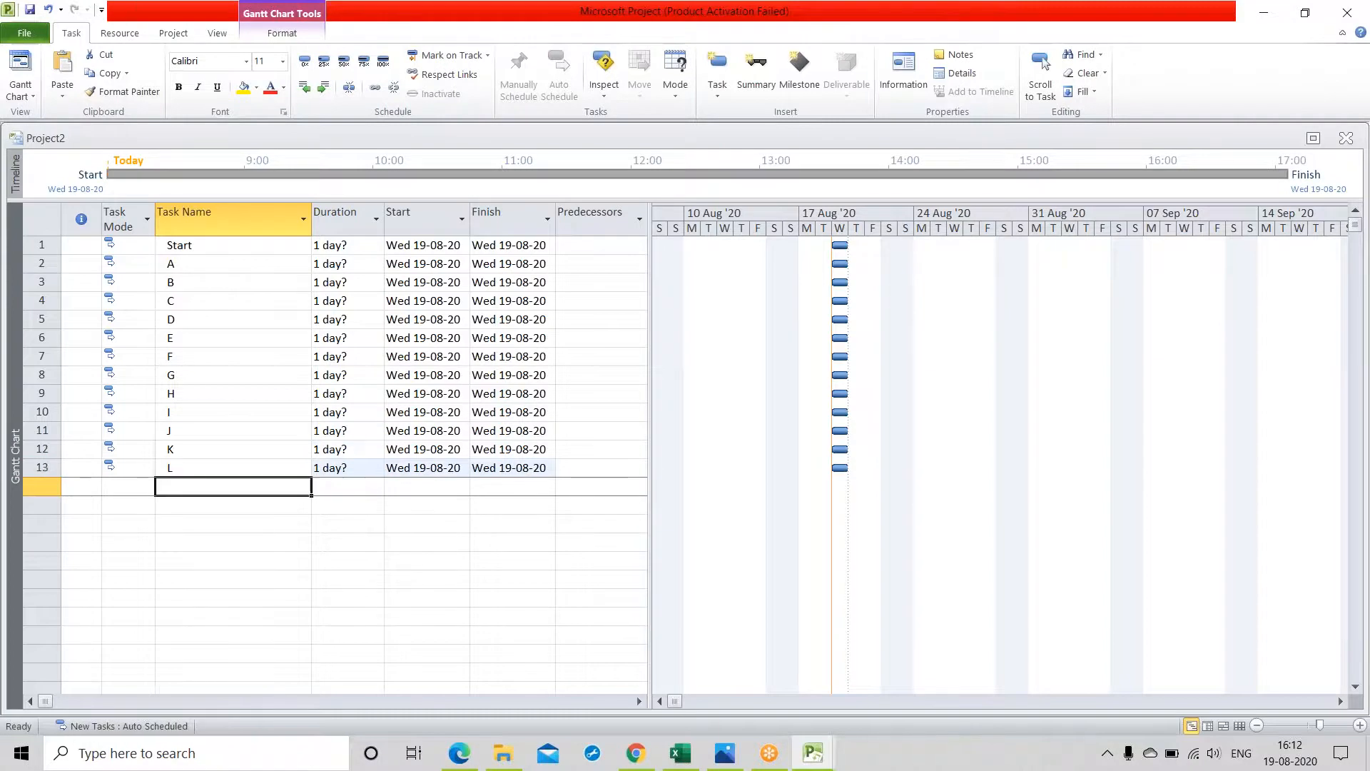
type("e")
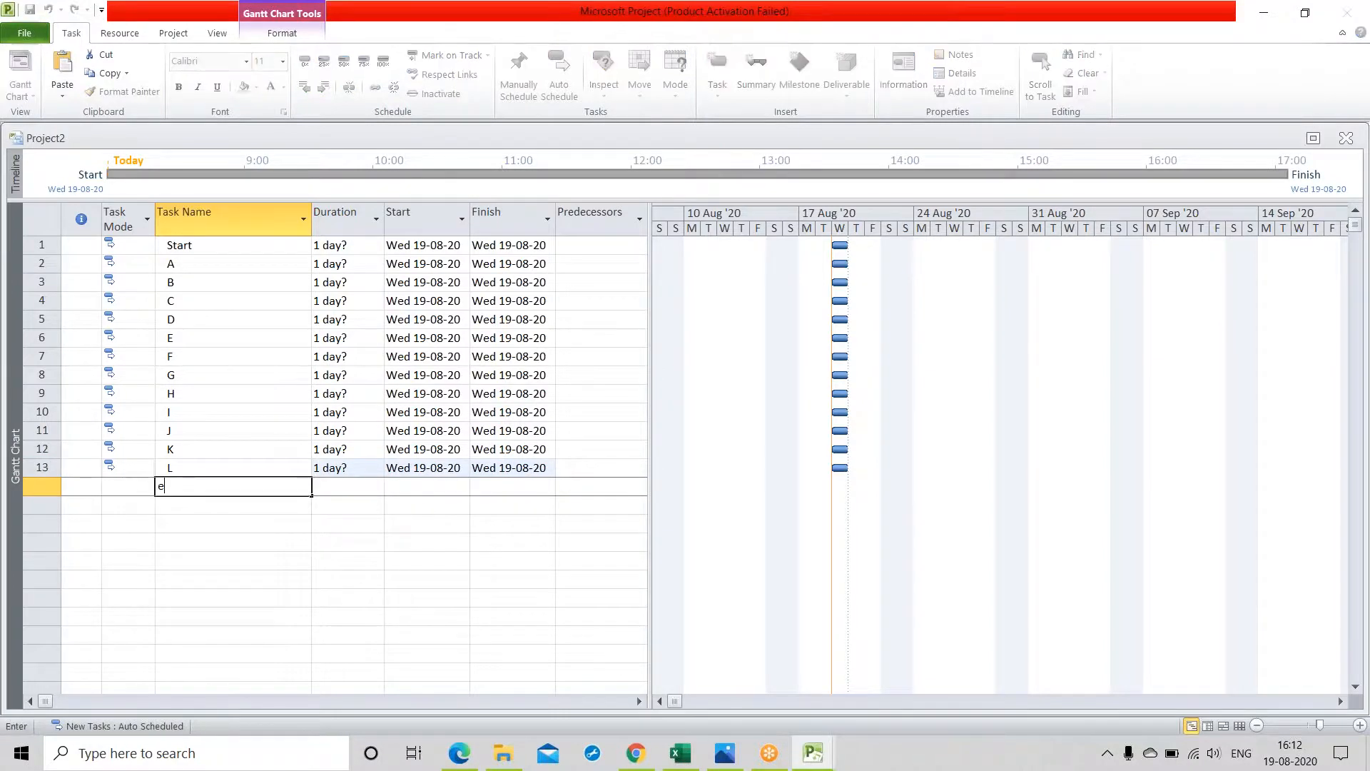
key("BackSpace")
type("END")
left_click(294, 576)
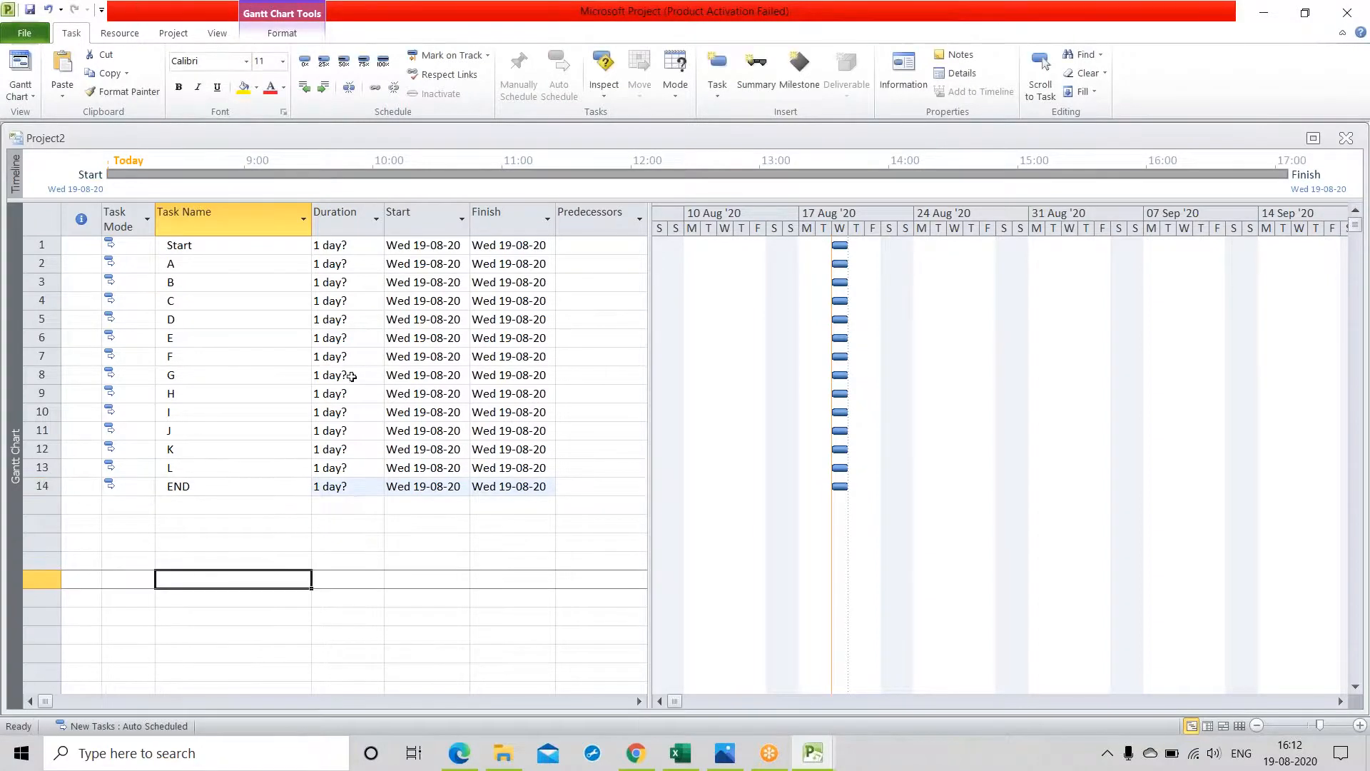
Set the duration of the Start task to 0 days and of task A to 15 days
left_click(361, 248)
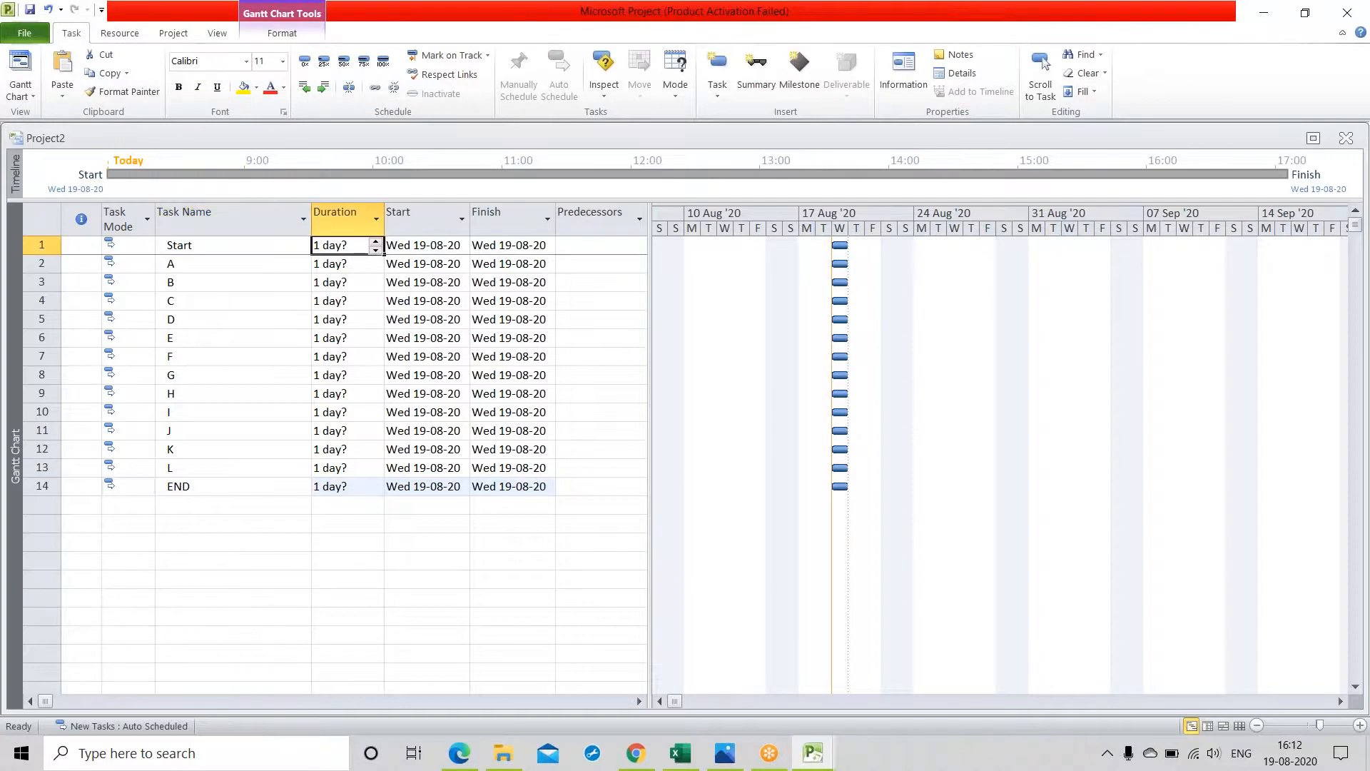
type("0")
key("Return")
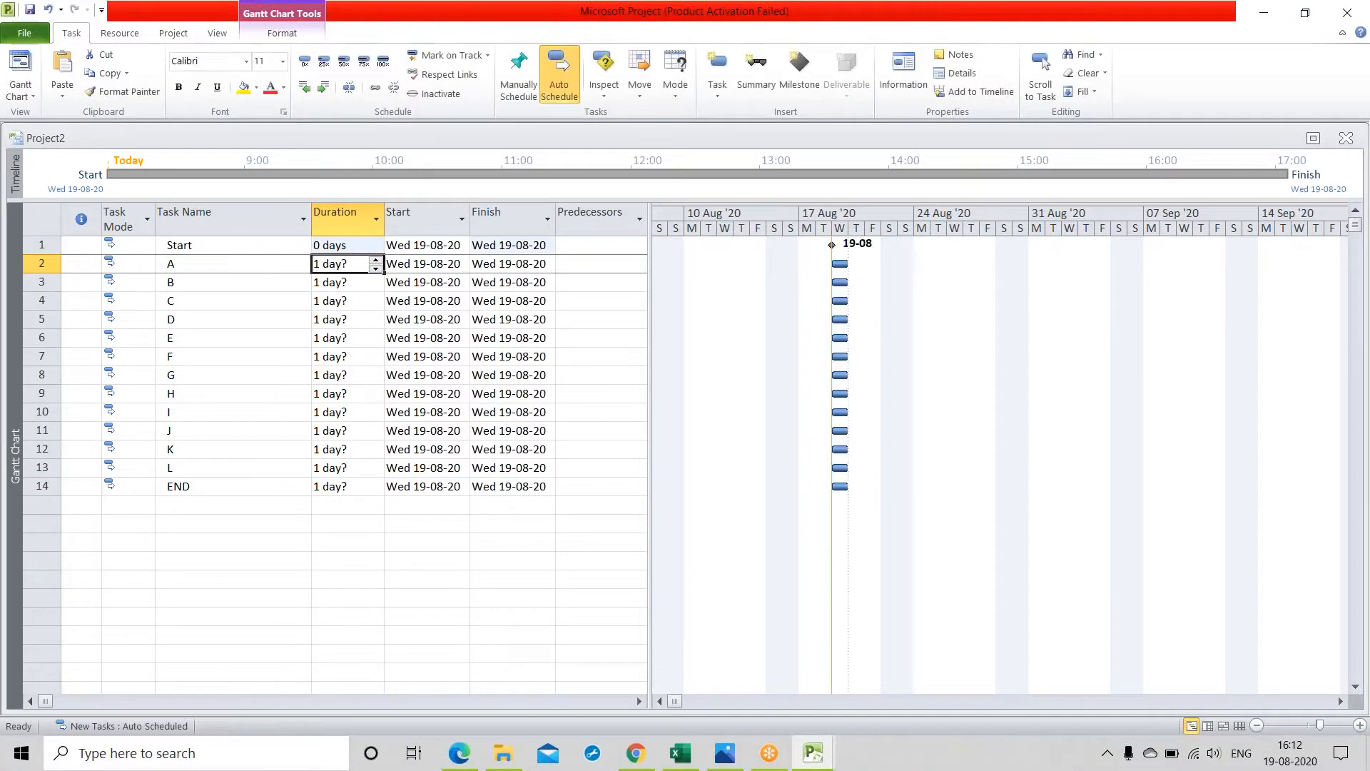
left_click(376, 261)
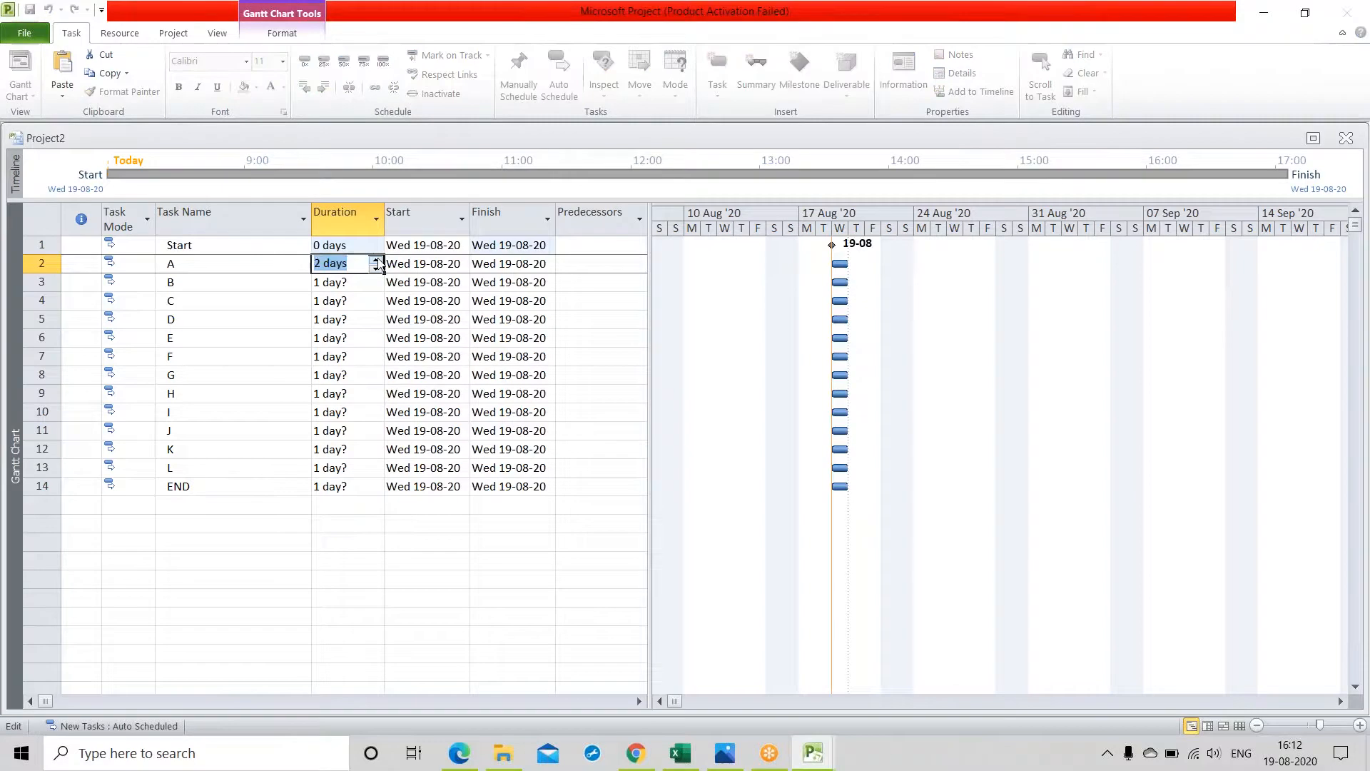
left_click(376, 261)
left_click(377, 260)
left_click(347, 283)
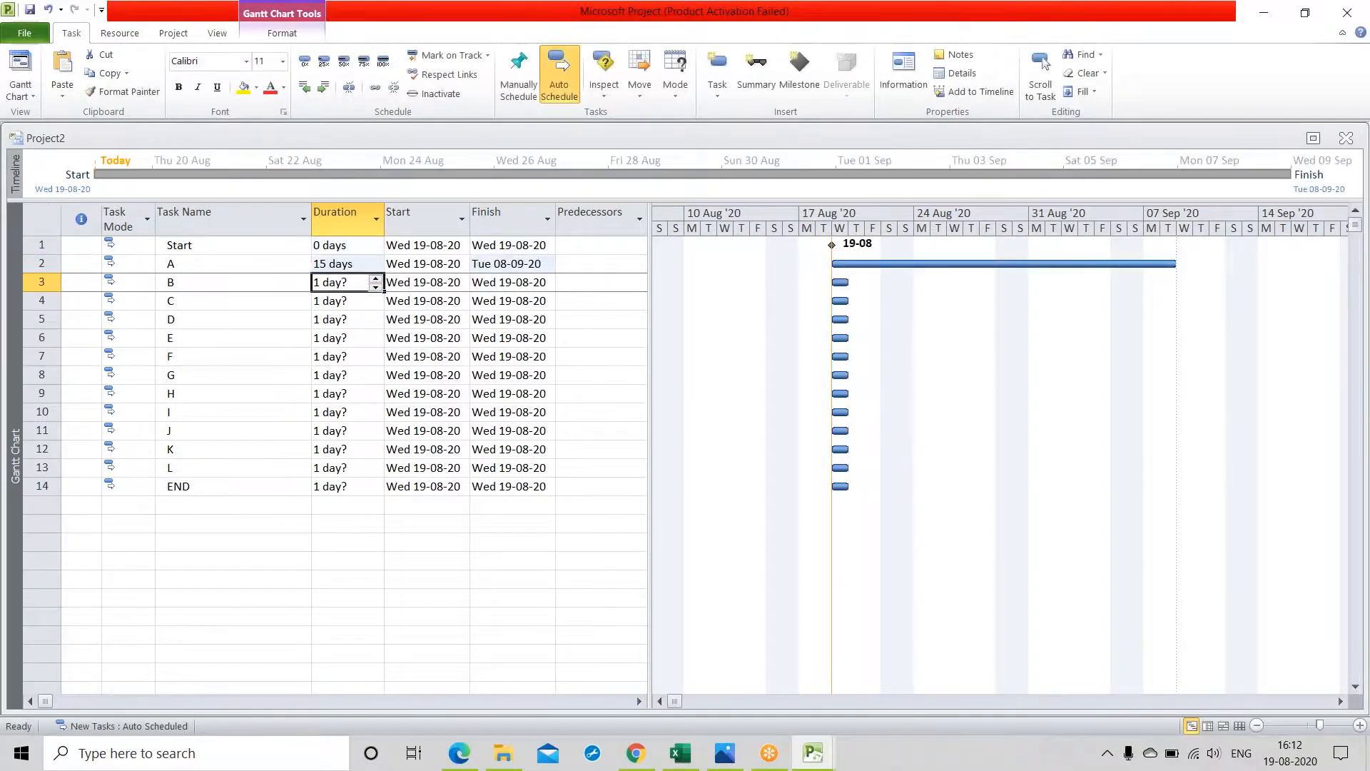
Set the duration of task B to 20 days
left_click(377, 279)
left_click(376, 279)
left_click(376, 279)
left_click(376, 279)
left_click(376, 279)
left_click(376, 279)
left_click(376, 279)
left_click(376, 279)
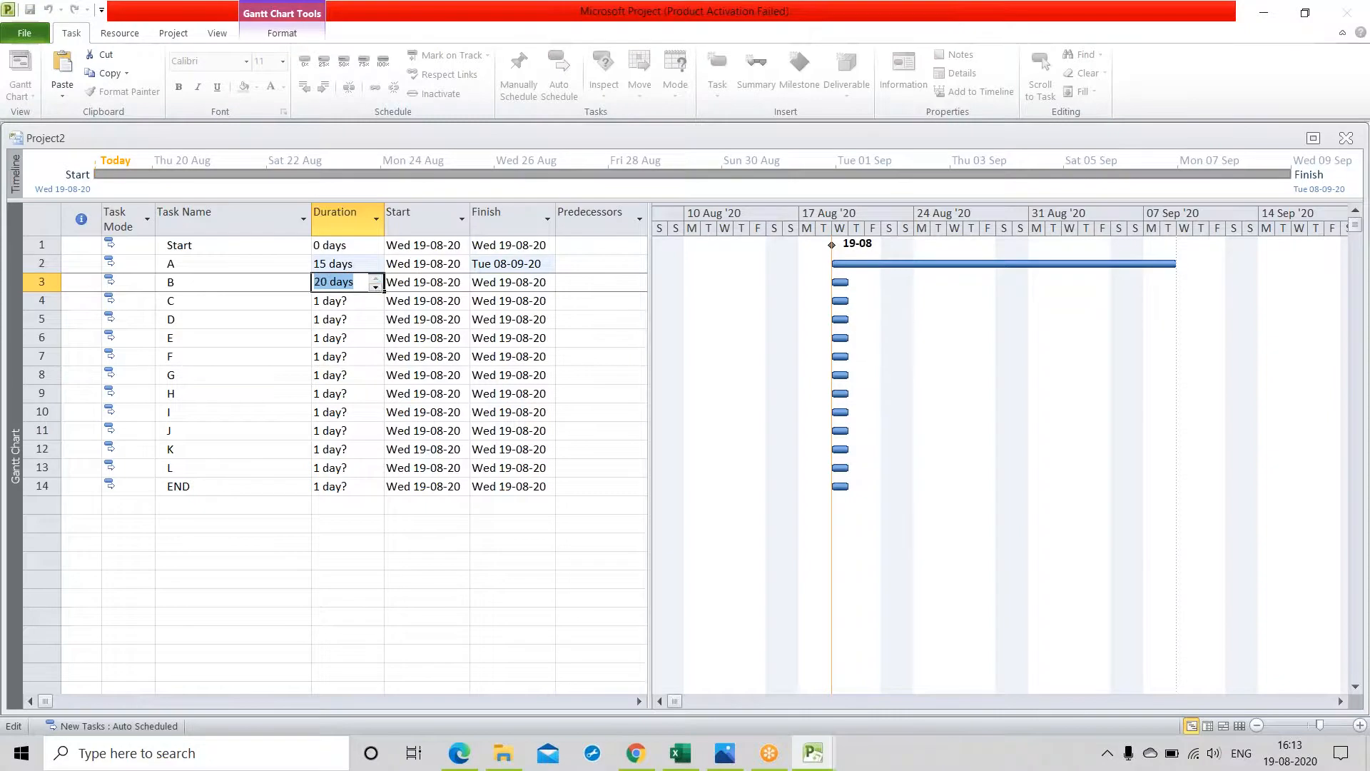
Set the duration of task C to 20 days
left_click(376, 298)
left_click(377, 297)
left_click(377, 298)
left_click(376, 298)
left_click(376, 298)
left_click(376, 297)
left_click(376, 298)
left_click(376, 297)
left_click(377, 297)
left_click(376, 298)
left_click(376, 298)
left_click(376, 298)
left_click(376, 297)
left_click(376, 297)
left_click(376, 298)
left_click(377, 298)
left_click(376, 298)
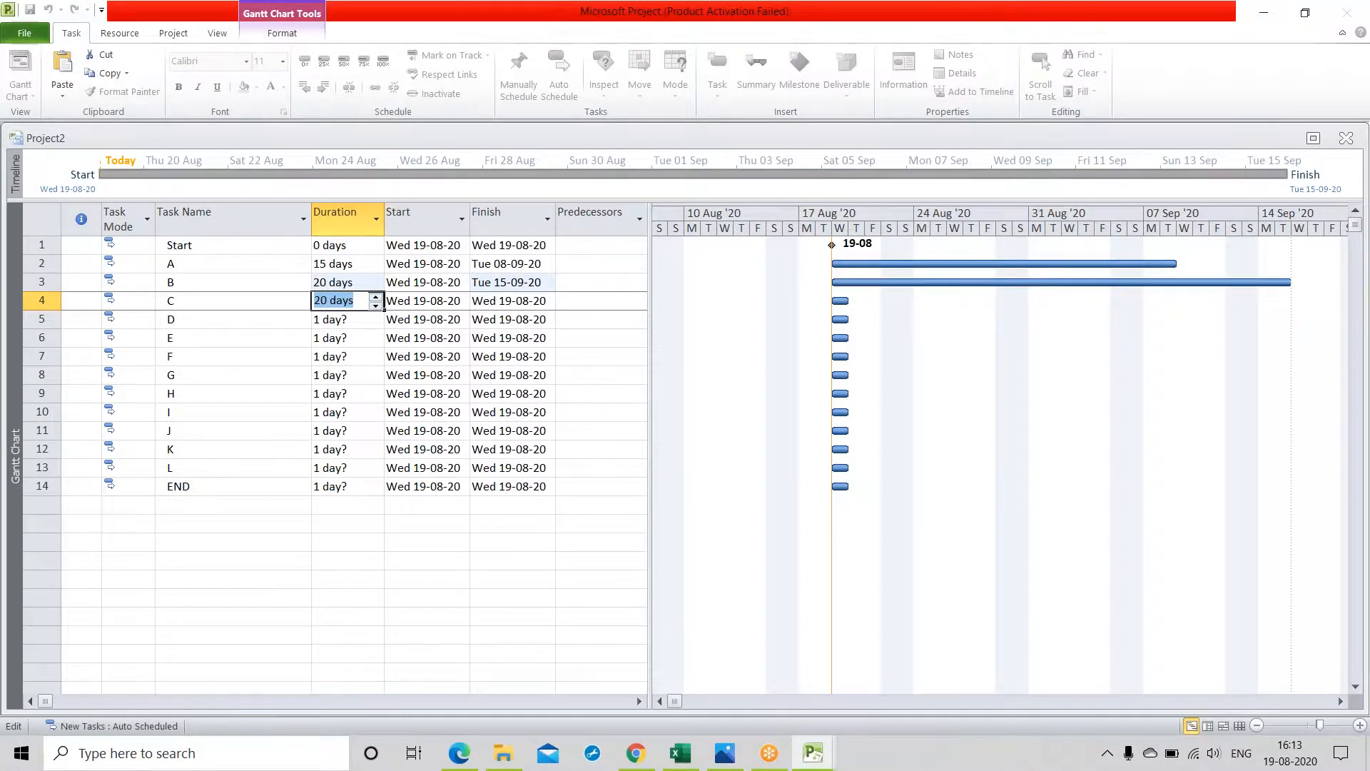
Set the duration of task D to 26 days
left_click(376, 319)
left_click(376, 316)
left_click(376, 316)
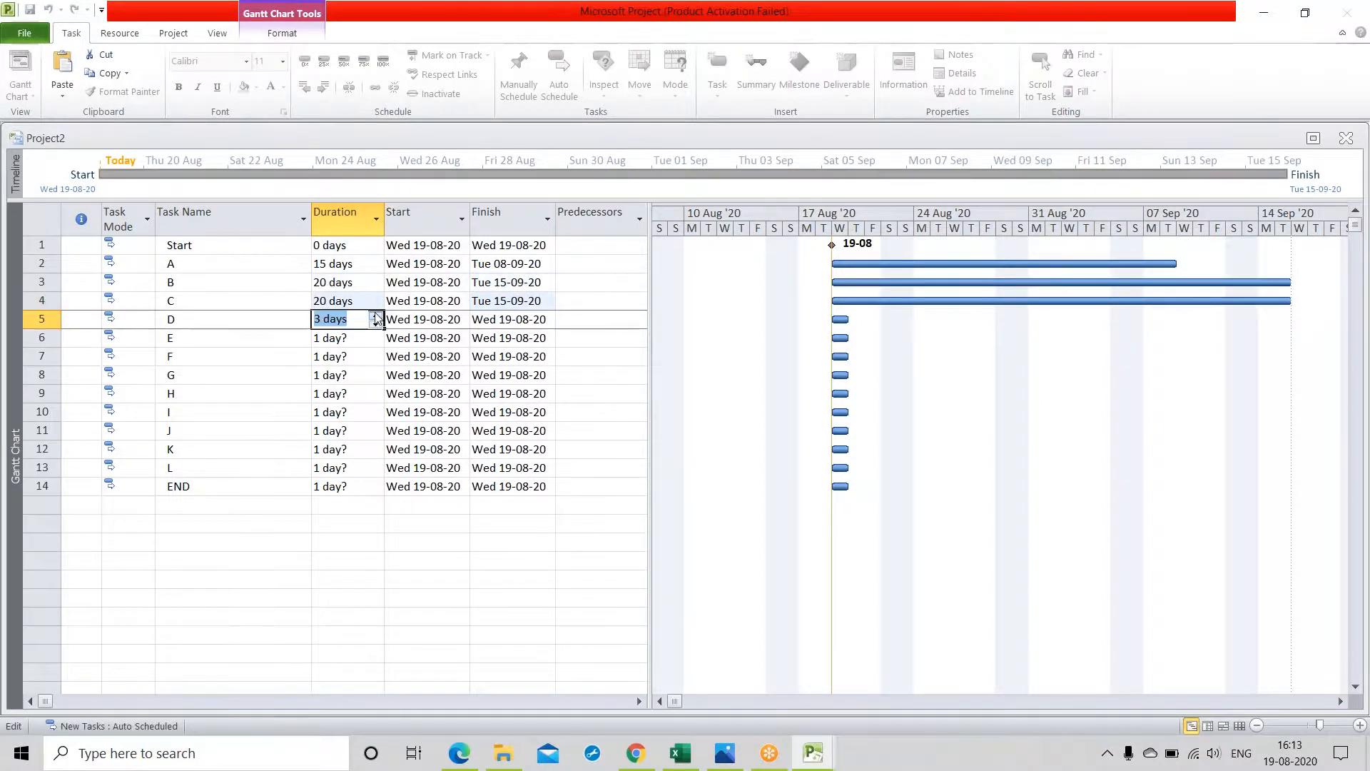
left_click(377, 317)
left_click(376, 316)
left_click(377, 316)
left_click(376, 316)
left_click(376, 316)
left_click(376, 316)
left_click(377, 316)
left_click(376, 316)
left_click(376, 316)
left_click(376, 316)
left_click(376, 316)
left_click(376, 316)
left_click(376, 316)
key("Return")
Set the duration of task E to 15 days
left_click(376, 343)
left_click(376, 343)
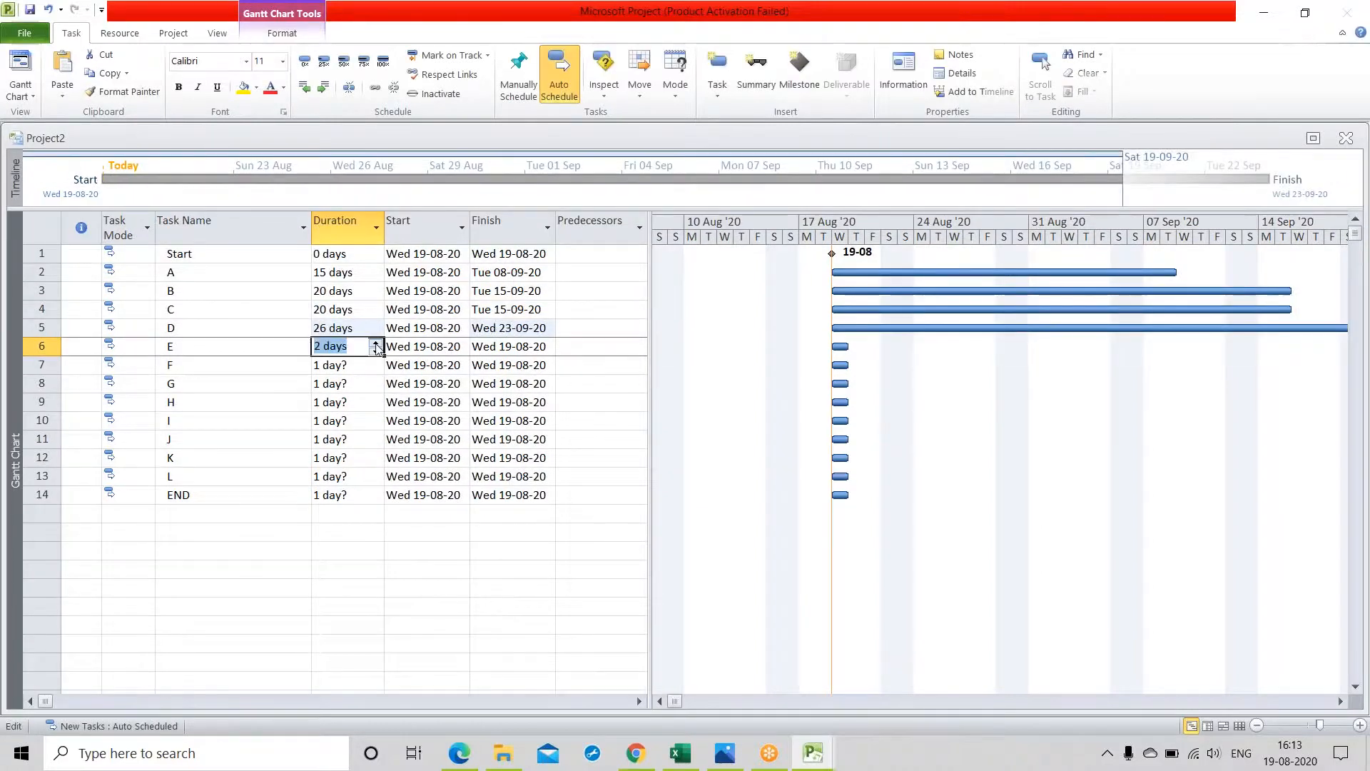
left_click(376, 343)
left_click(376, 343)
left_click(376, 344)
left_click(375, 344)
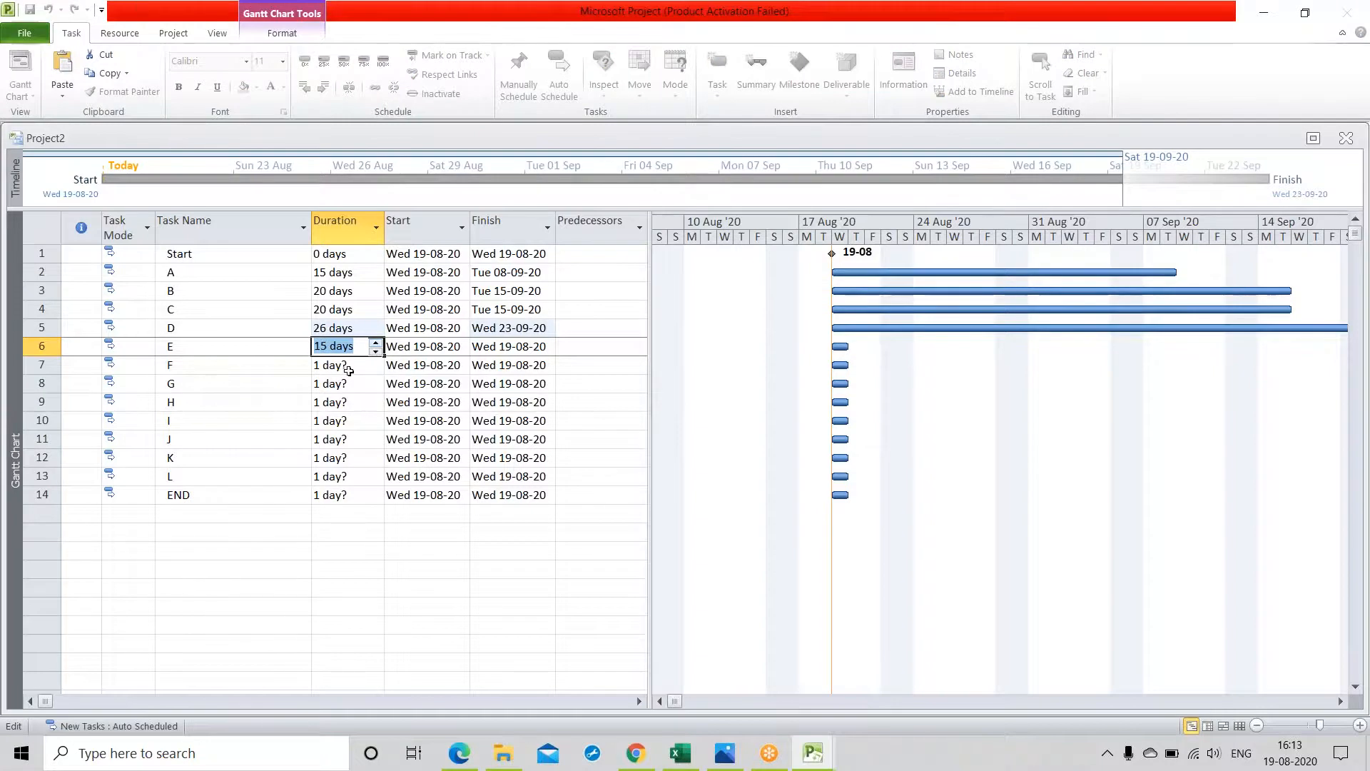
key("Return")
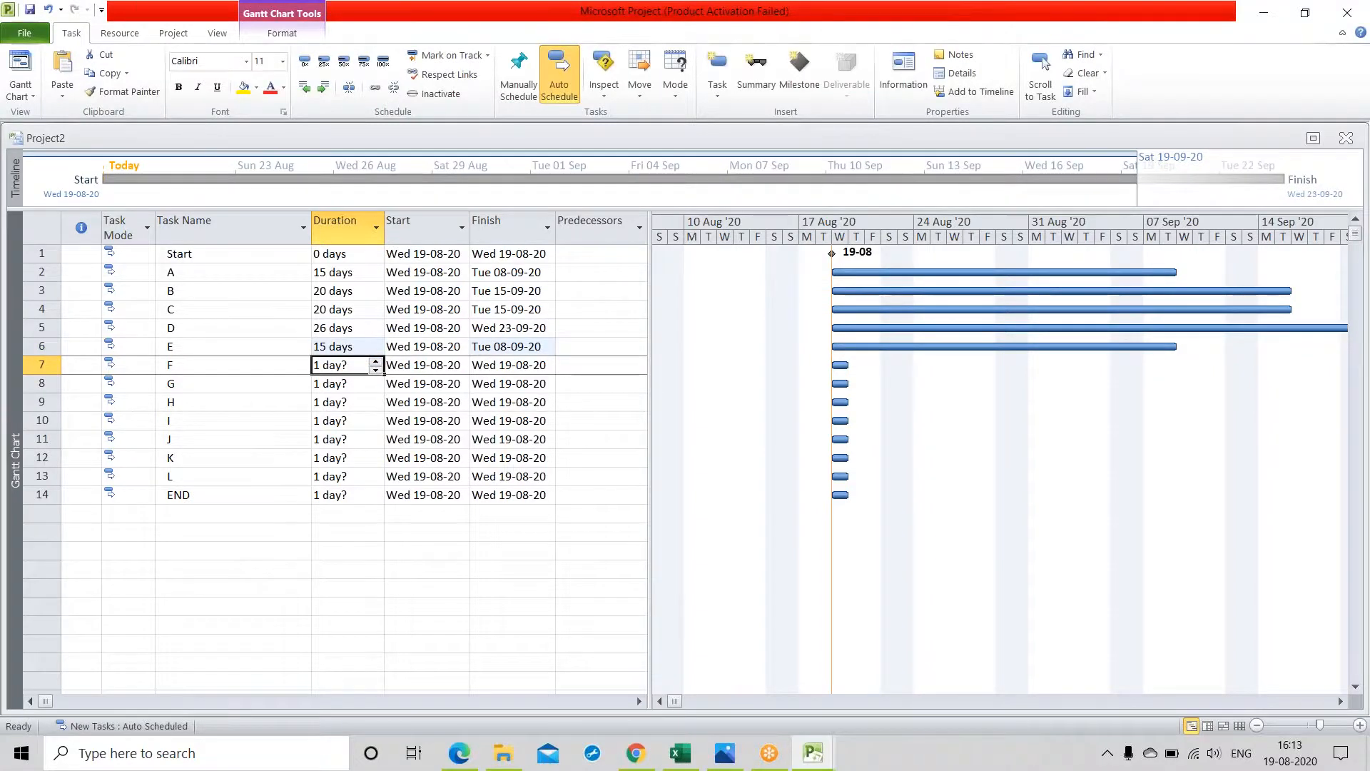
Set the duration of task F to 5 days
left_click(374, 364)
left_click(374, 364)
left_click(374, 364)
left_click(374, 364)
left_click(361, 384)
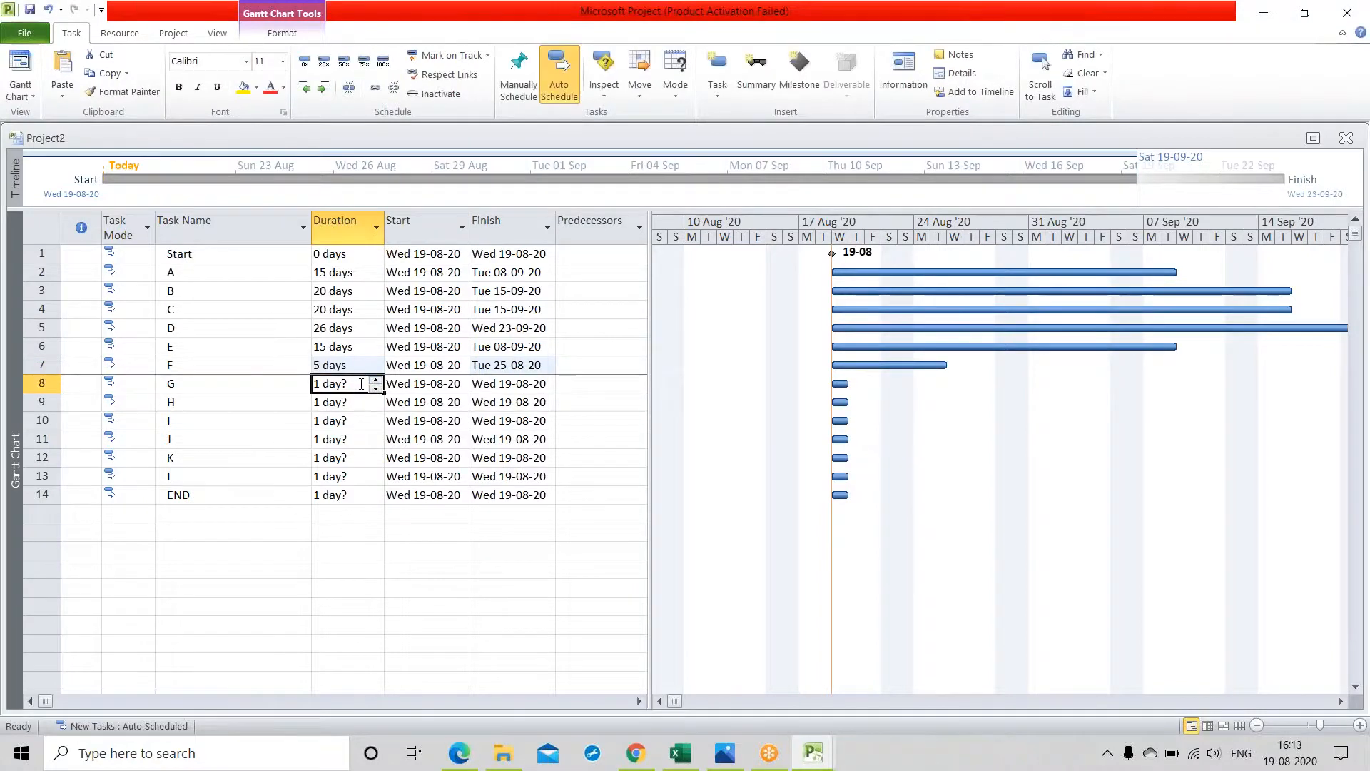
Set the duration of task G to 26 days
left_click(376, 380)
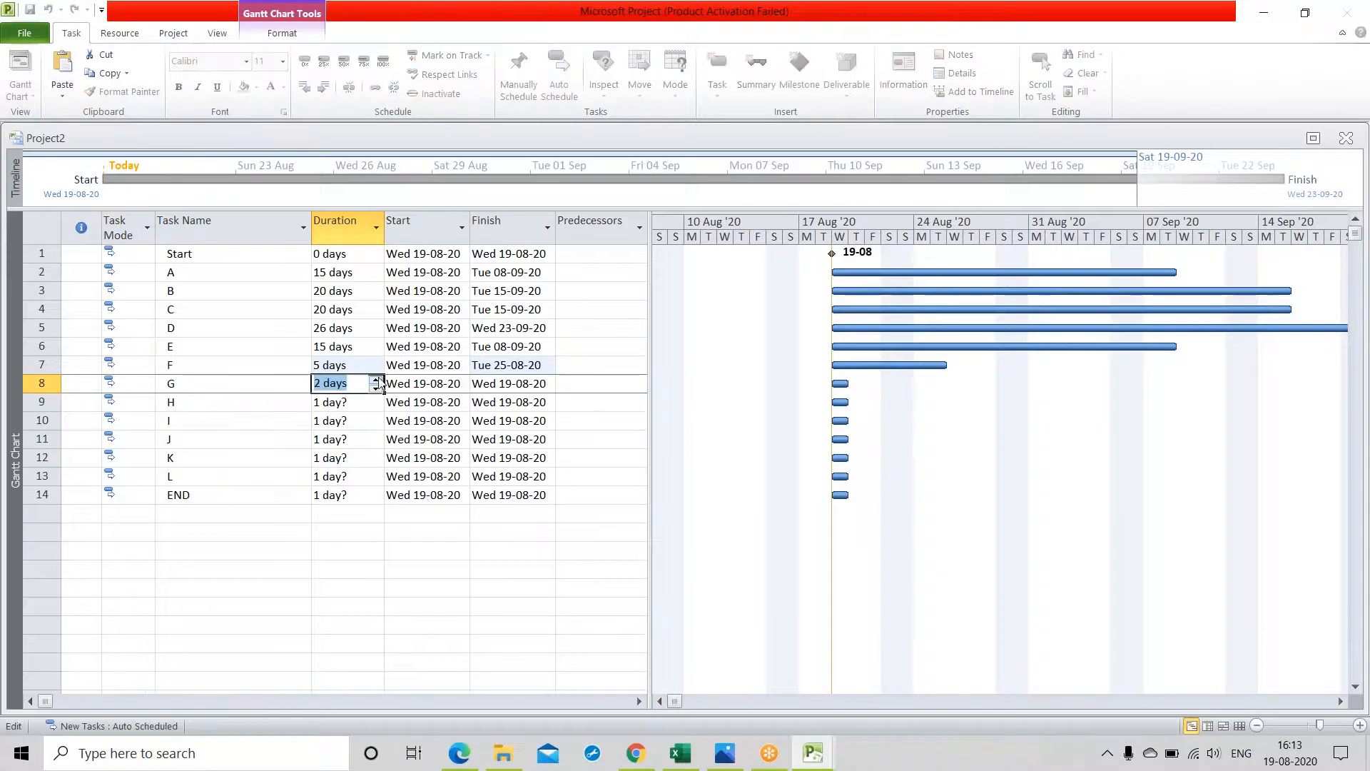
left_click(376, 381)
left_click(376, 381)
left_click(376, 380)
left_click(376, 381)
left_click(376, 380)
left_click(376, 380)
left_click(376, 381)
left_click(376, 380)
left_click(376, 380)
left_click(376, 380)
left_click(376, 380)
left_click(376, 381)
left_click(376, 381)
left_click(376, 380)
left_click(376, 380)
left_click(376, 380)
left_click(376, 380)
left_click(376, 381)
left_click(376, 380)
left_click(376, 380)
left_click(376, 381)
left_click(376, 381)
left_click(376, 380)
key("Return")
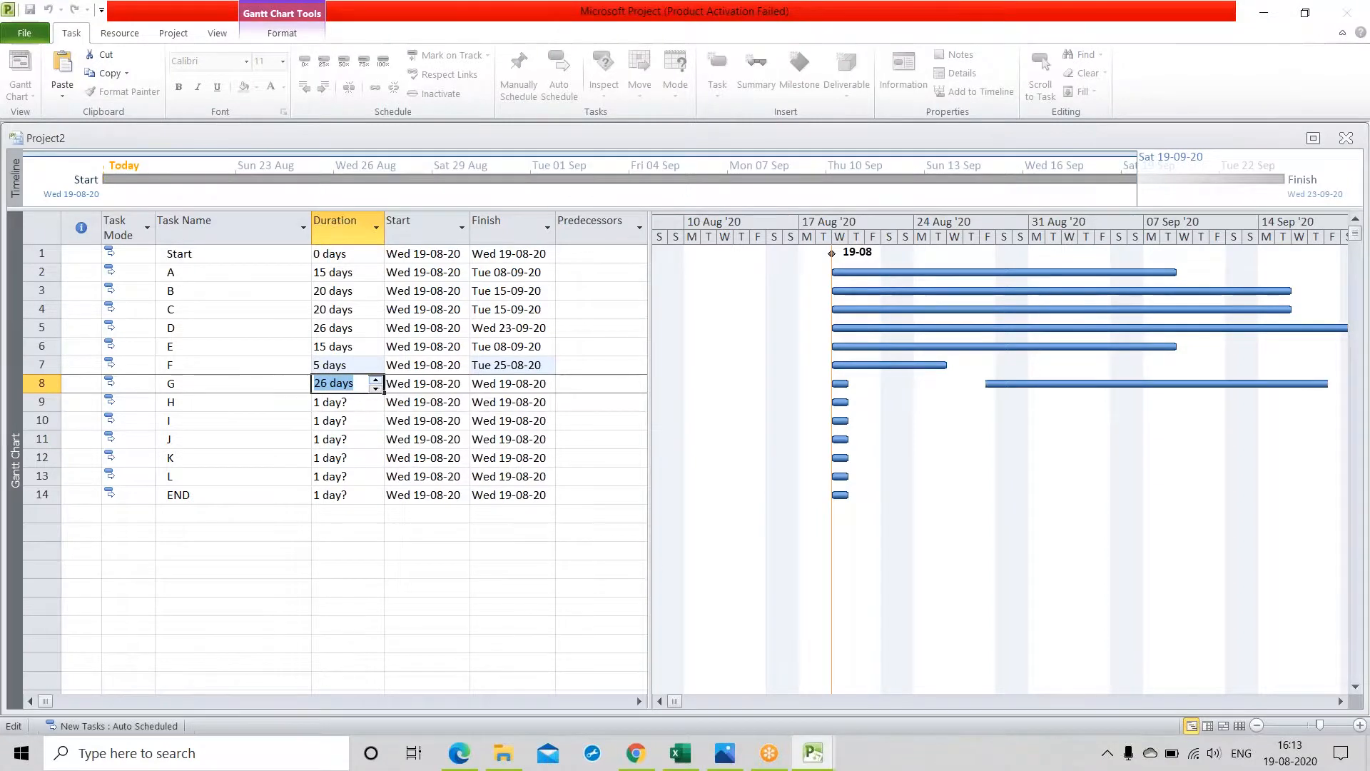
Set the duration of task H to 25 days
left_click(375, 398)
left_click(378, 398)
left_click(378, 398)
left_click(378, 398)
left_click(377, 398)
left_click(377, 399)
left_click(378, 398)
left_click(378, 398)
left_click(378, 398)
left_click(378, 398)
left_click(377, 399)
double_click(377, 399)
left_click(377, 398)
left_click(377, 398)
left_click(377, 398)
left_click(378, 399)
left_click(378, 398)
left_click(376, 398)
left_click(376, 398)
left_click(376, 398)
left_click(376, 398)
left_click(376, 398)
key("Return")
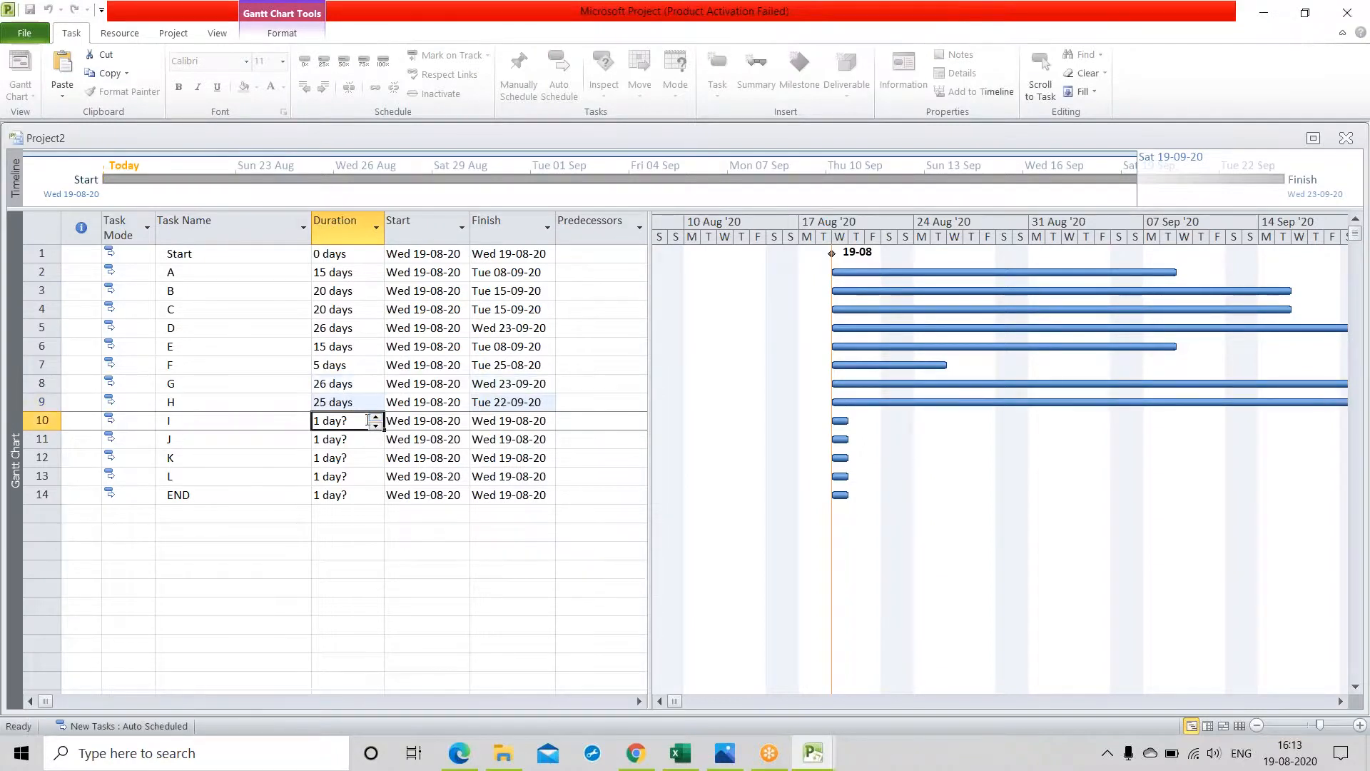
Raise the duration of task H to 29 days
left_click(365, 403)
left_click(376, 398)
left_click(377, 399)
left_click(376, 398)
left_click(376, 399)
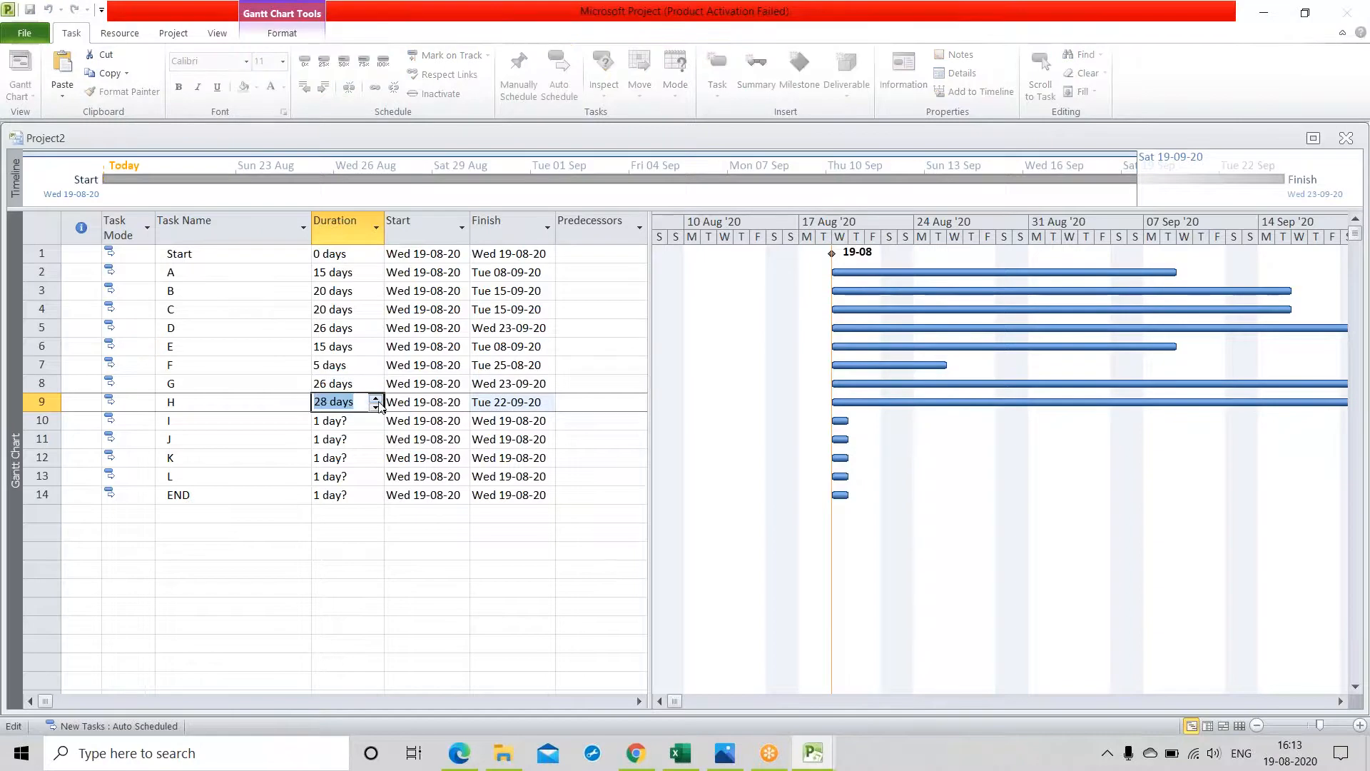
key("Return")
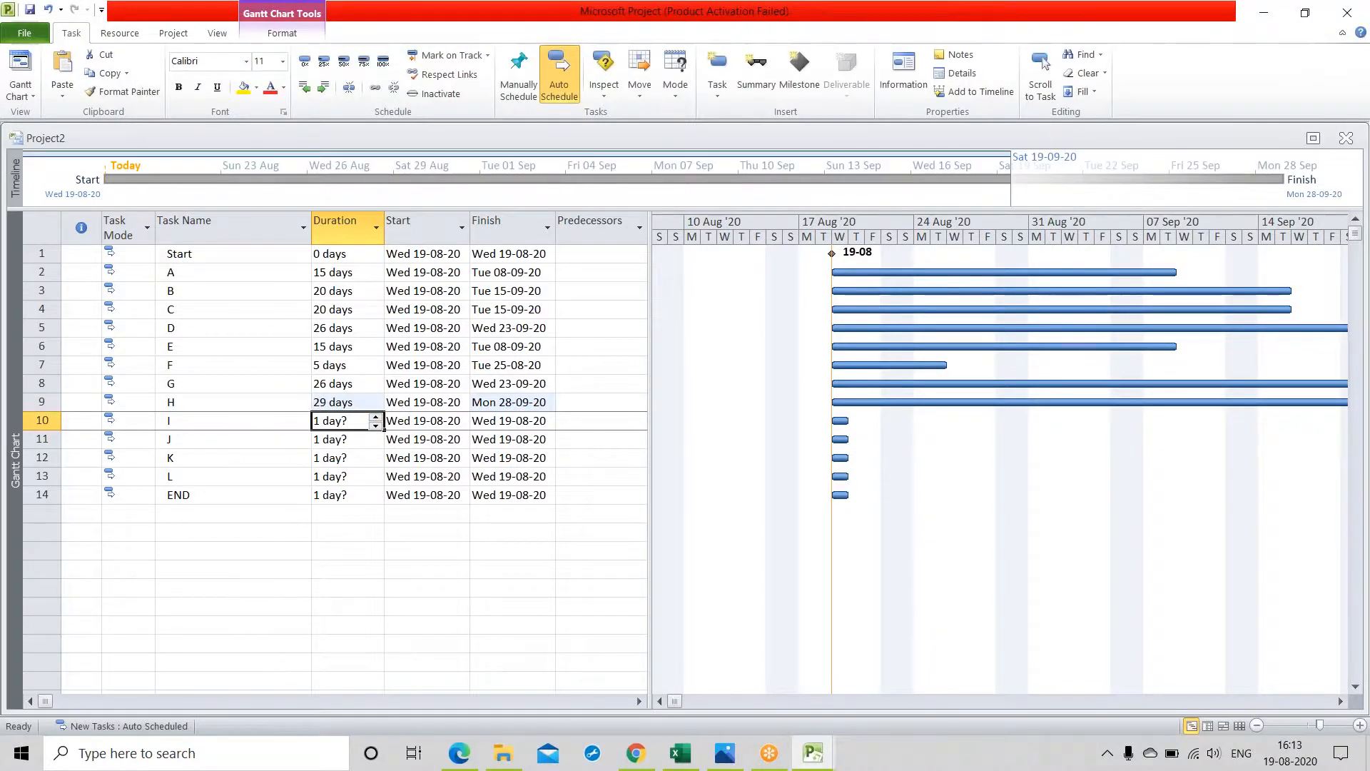
Set the duration of task I to 28 days
left_click(375, 418)
left_click(376, 418)
left_click(376, 417)
left_click(375, 418)
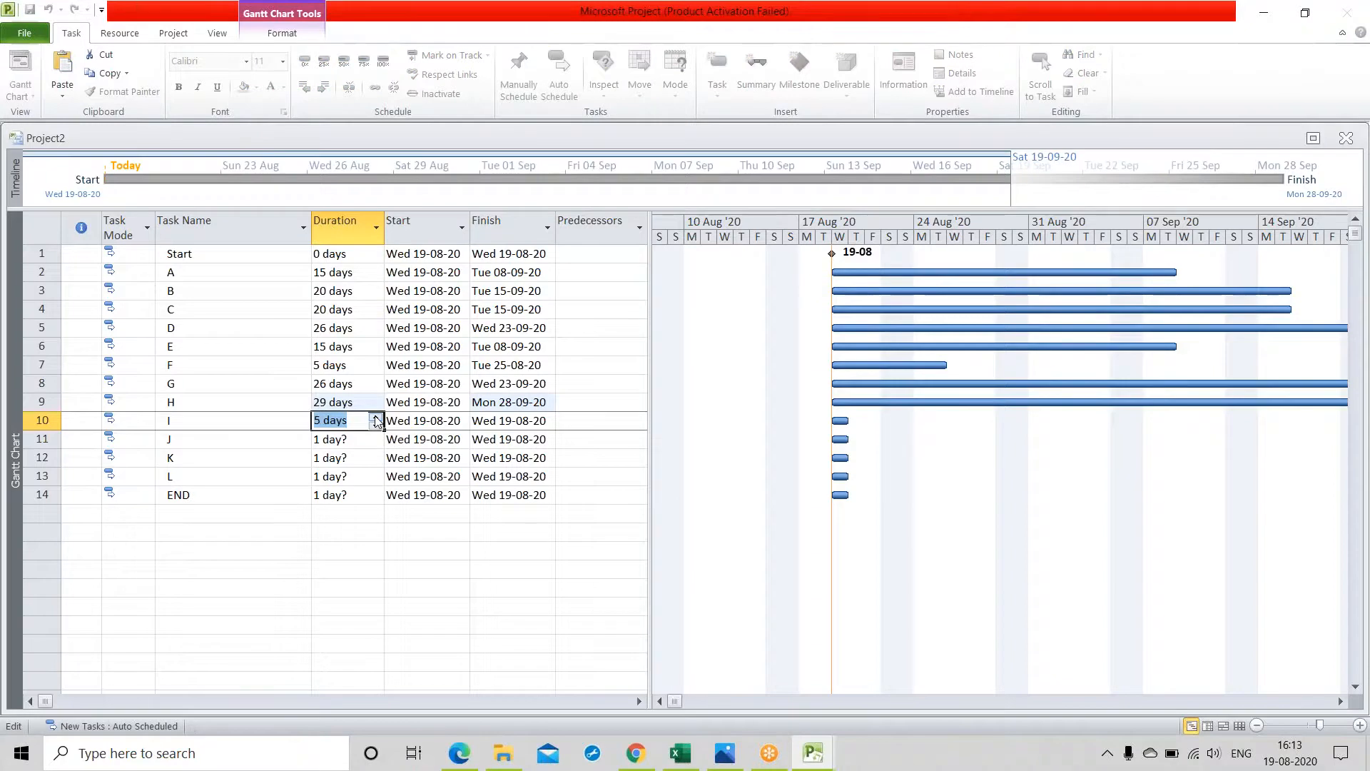
left_click(376, 416)
left_click(375, 416)
left_click(375, 416)
left_click(376, 416)
left_click(375, 416)
left_click(376, 417)
left_click(375, 416)
left_click(376, 416)
left_click(375, 417)
left_click(375, 418)
left_click(376, 418)
left_click(376, 417)
left_click(376, 417)
left_click(376, 417)
left_click(376, 417)
left_click(375, 418)
left_click(375, 418)
key("Return")
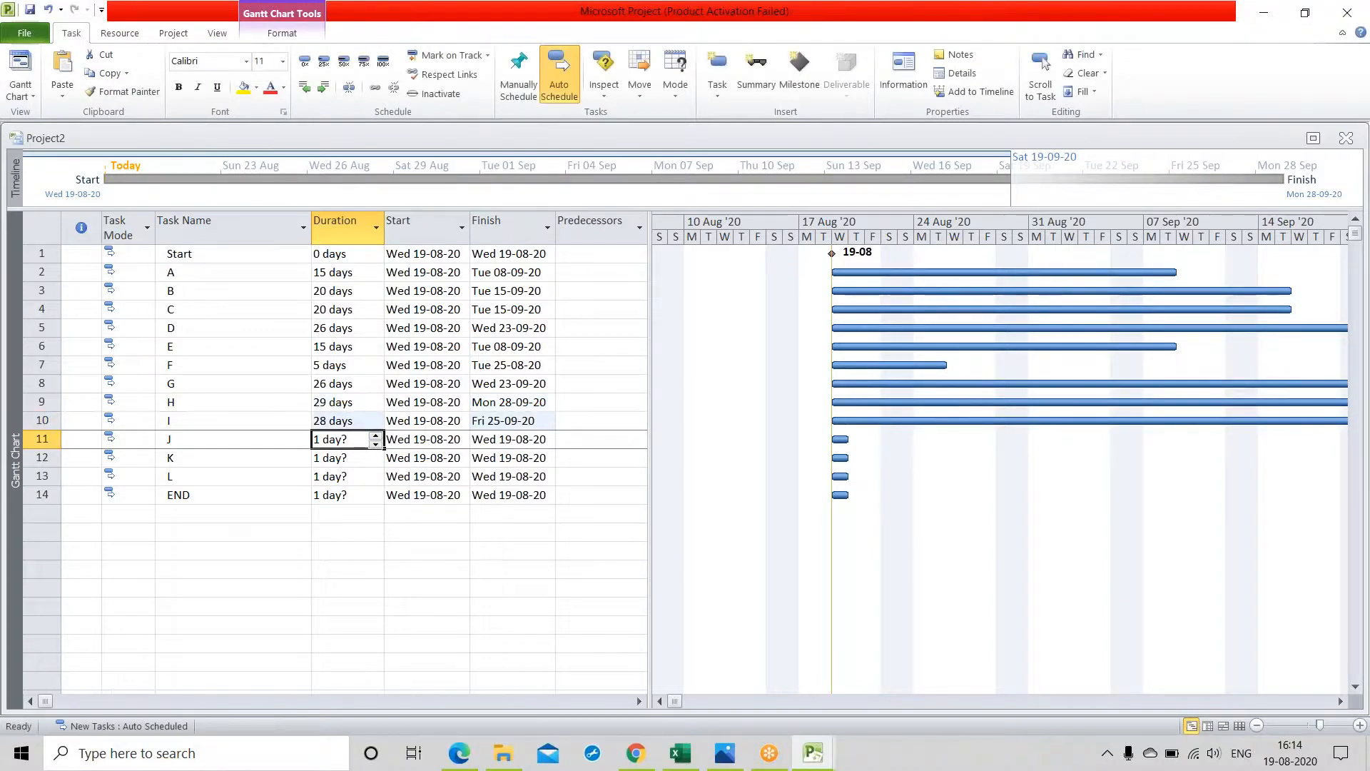
Set the duration of task J to 5 days
left_click(376, 436)
left_click(376, 435)
left_click(376, 435)
left_click(375, 435)
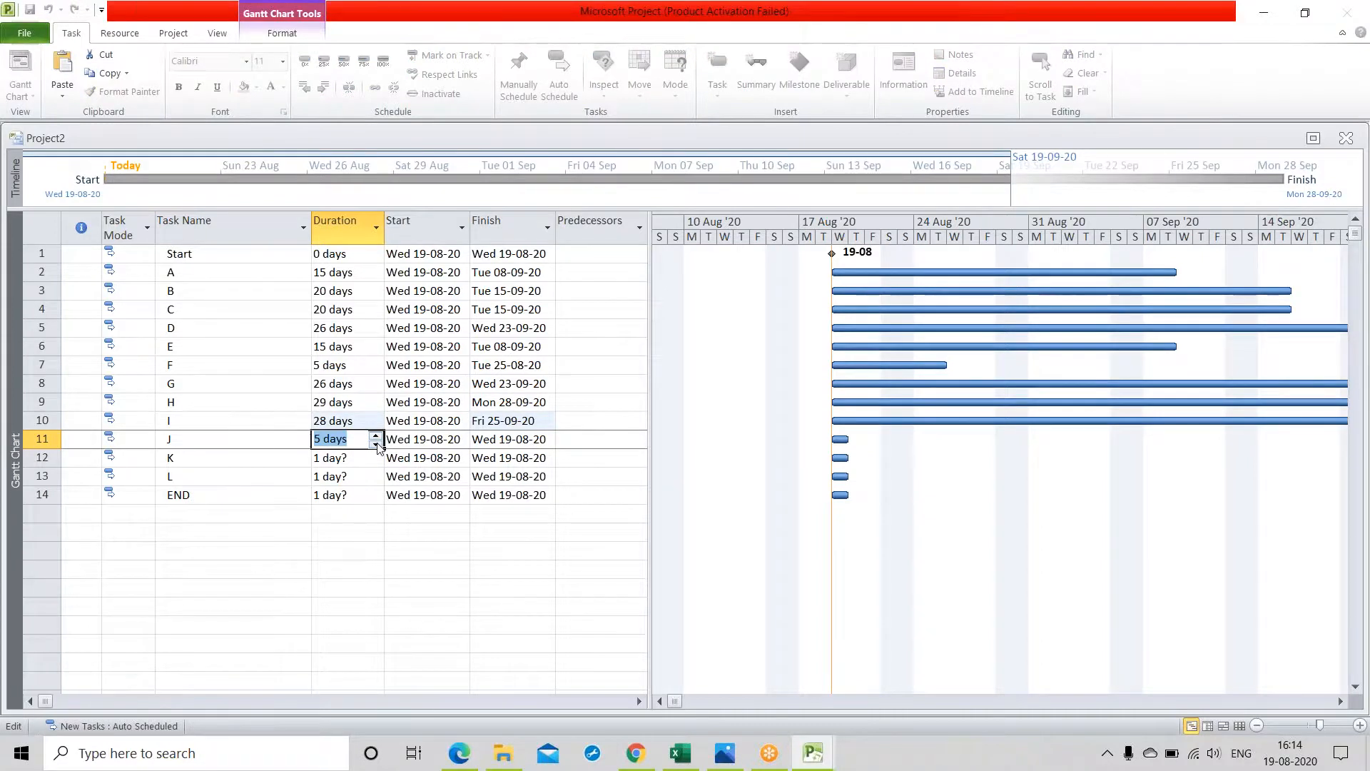
key("Return")
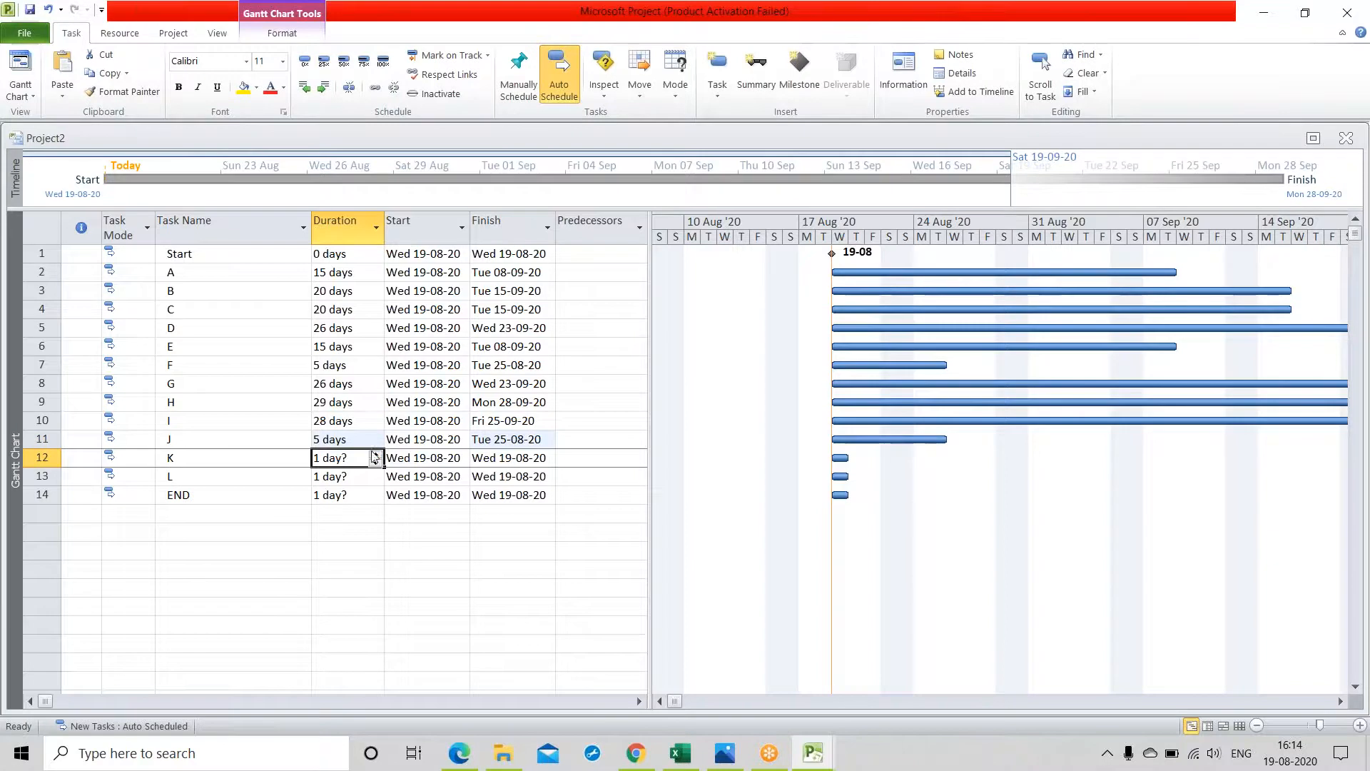
Set the duration of task K to 26 days
left_click(376, 454)
left_click(375, 454)
left_click(376, 454)
left_click(376, 454)
left_click(375, 454)
left_click(375, 454)
left_click(375, 454)
left_click(376, 454)
left_click(376, 454)
left_click(375, 454)
left_click(375, 454)
left_click(376, 453)
left_click(376, 454)
left_click(375, 454)
left_click(375, 454)
left_click(375, 454)
left_click(376, 454)
left_click(375, 454)
left_click(375, 454)
left_click(375, 454)
left_click(376, 454)
left_click(375, 454)
left_click(376, 454)
Set the duration of task L to 3 days and of END to 0 days
left_click(355, 477)
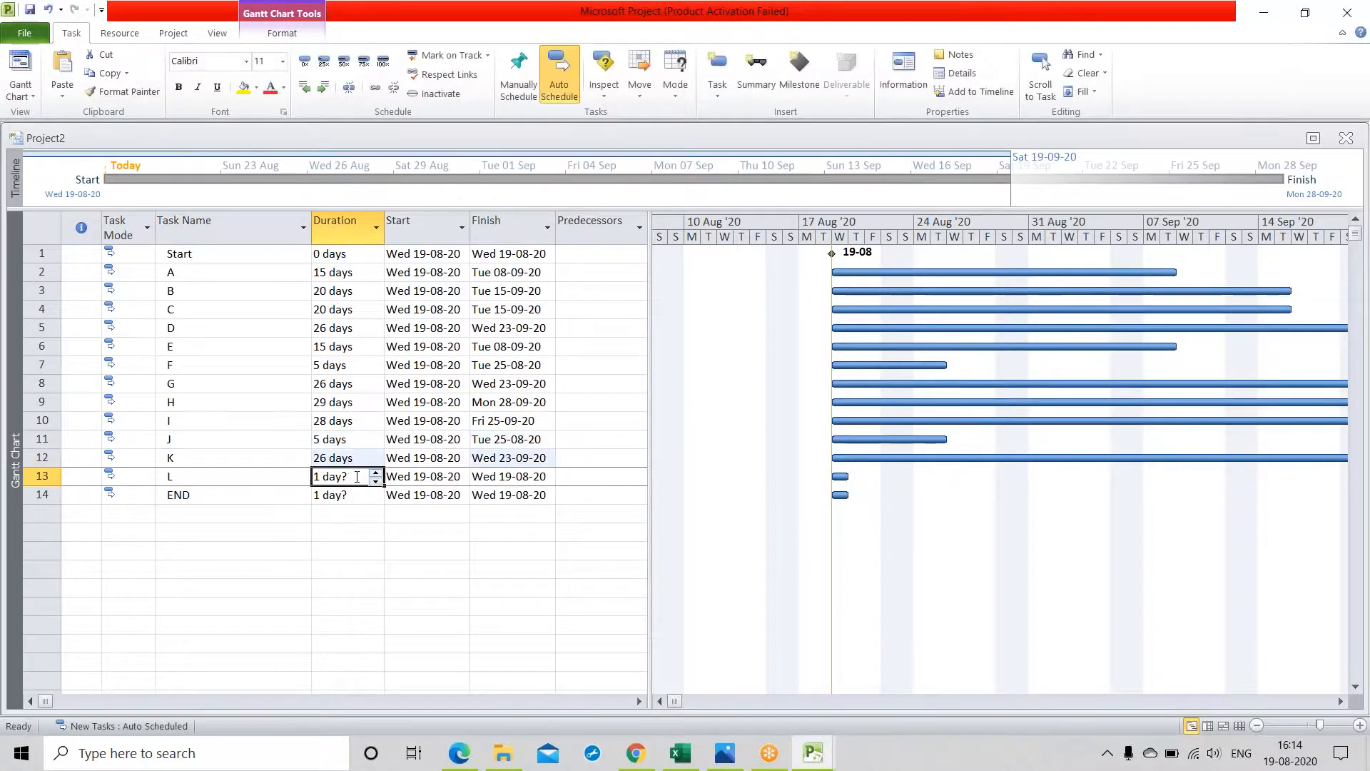
left_click(376, 473)
left_click(375, 473)
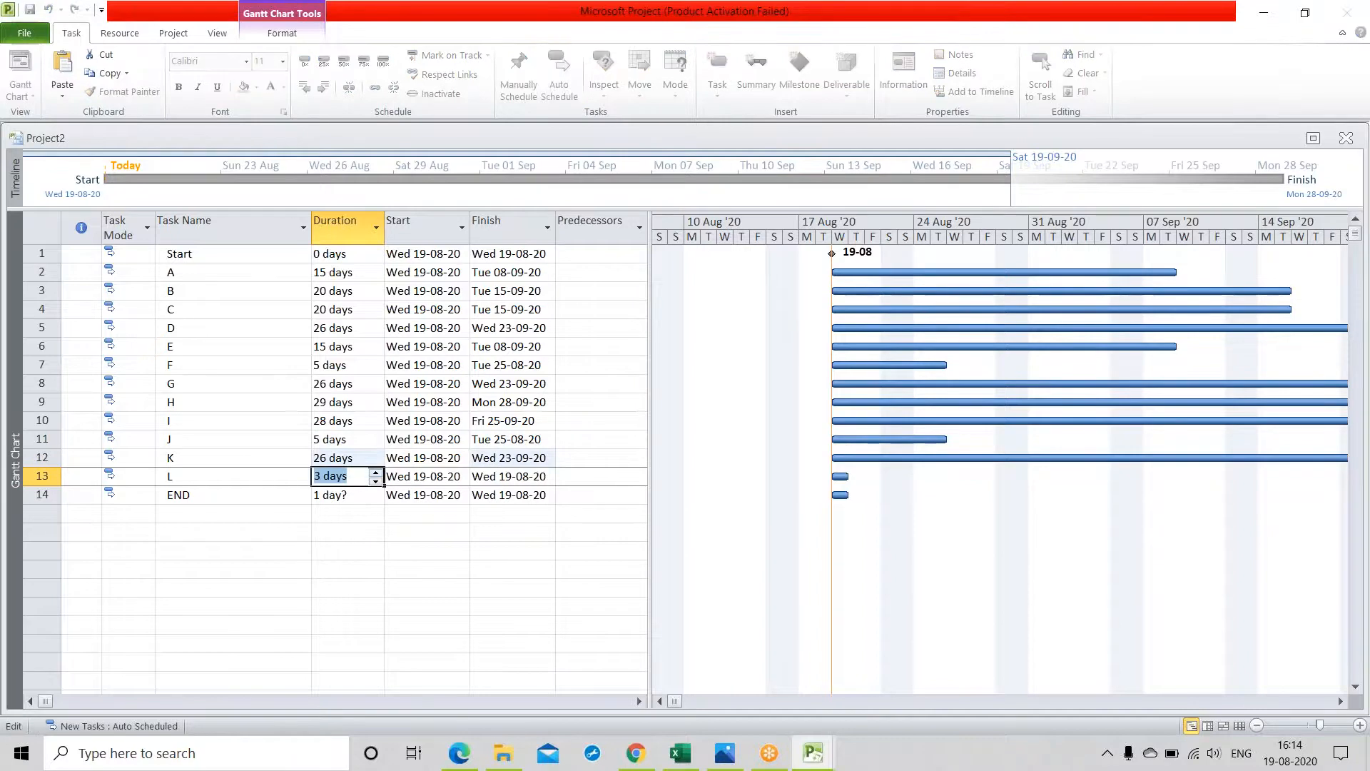
left_click(355, 495)
left_click(376, 499)
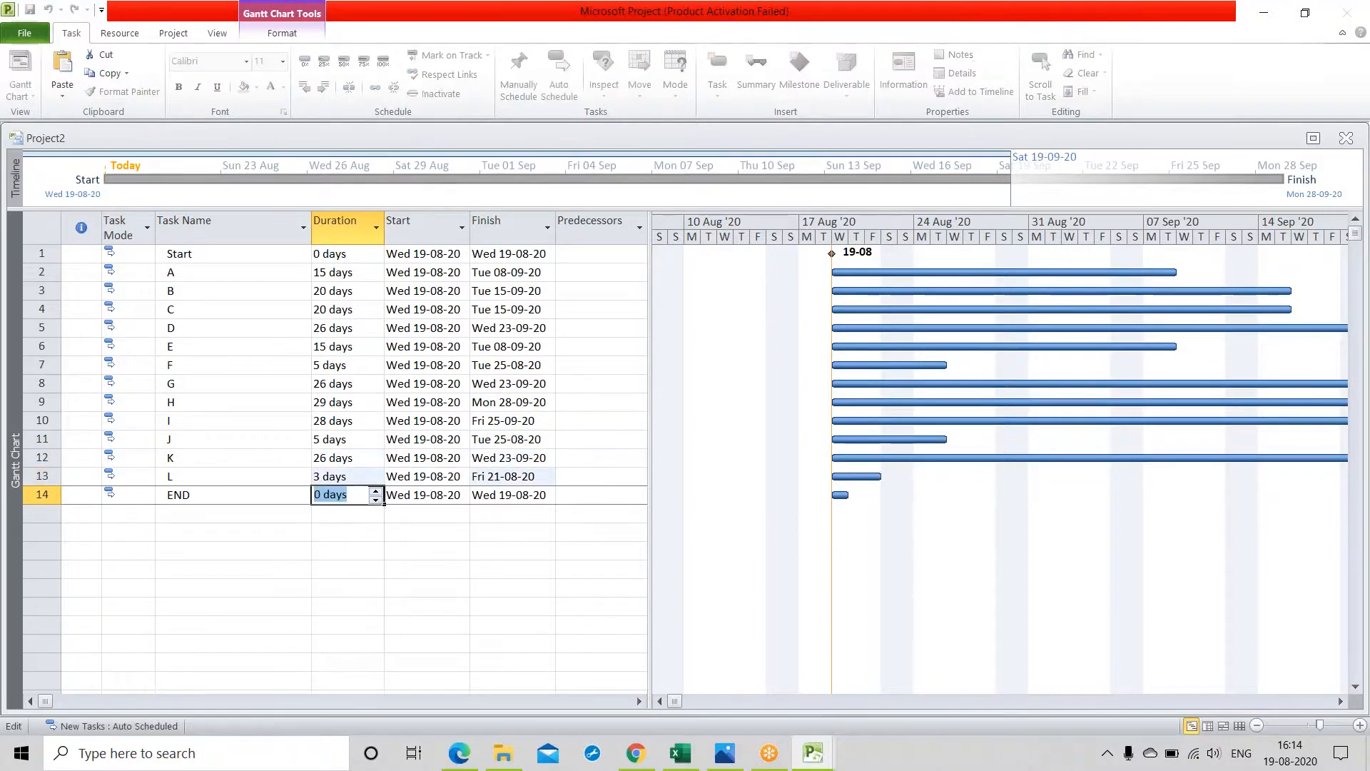
left_click(348, 532)
Enter the predecessors of the first four lettered tasks: 1 for A, 2 for B, 3 for C and 4 for D
left_click(575, 274)
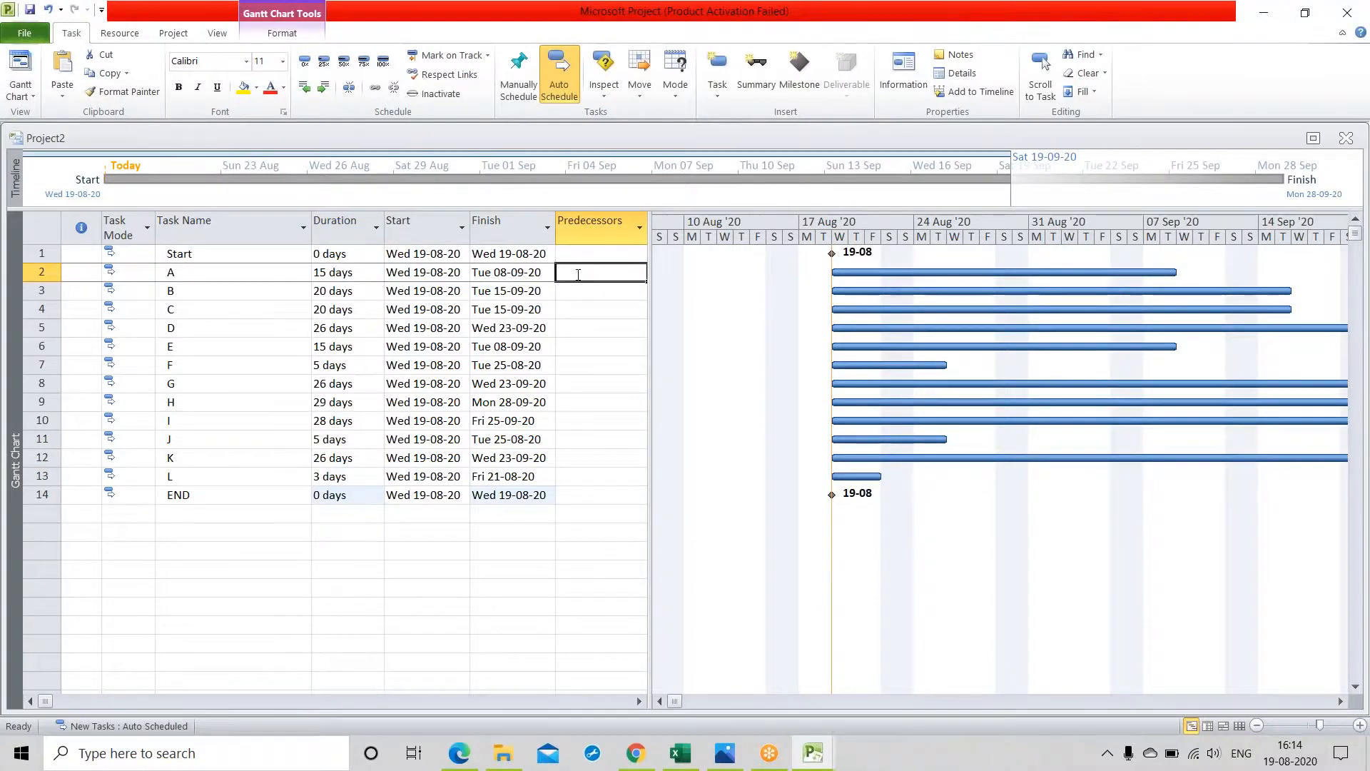
type("1")
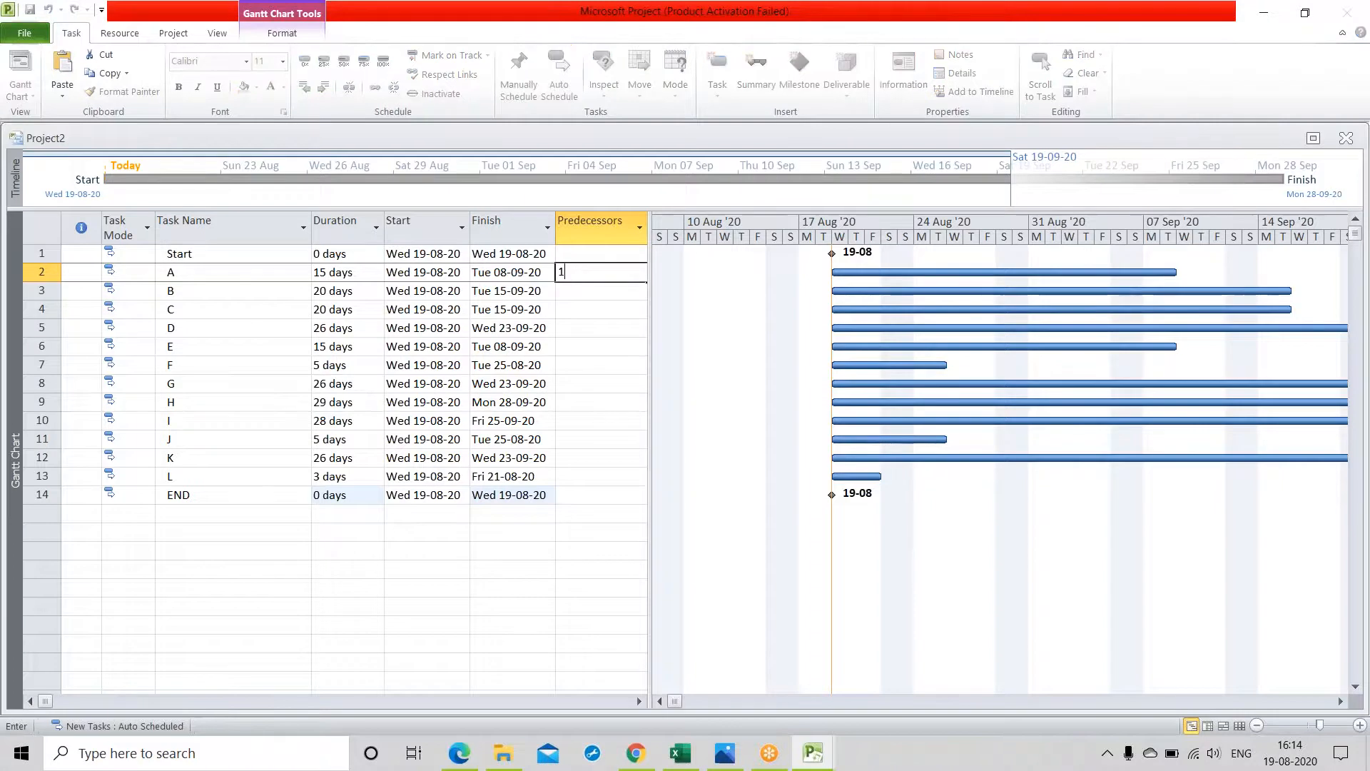
key("Return")
type("2")
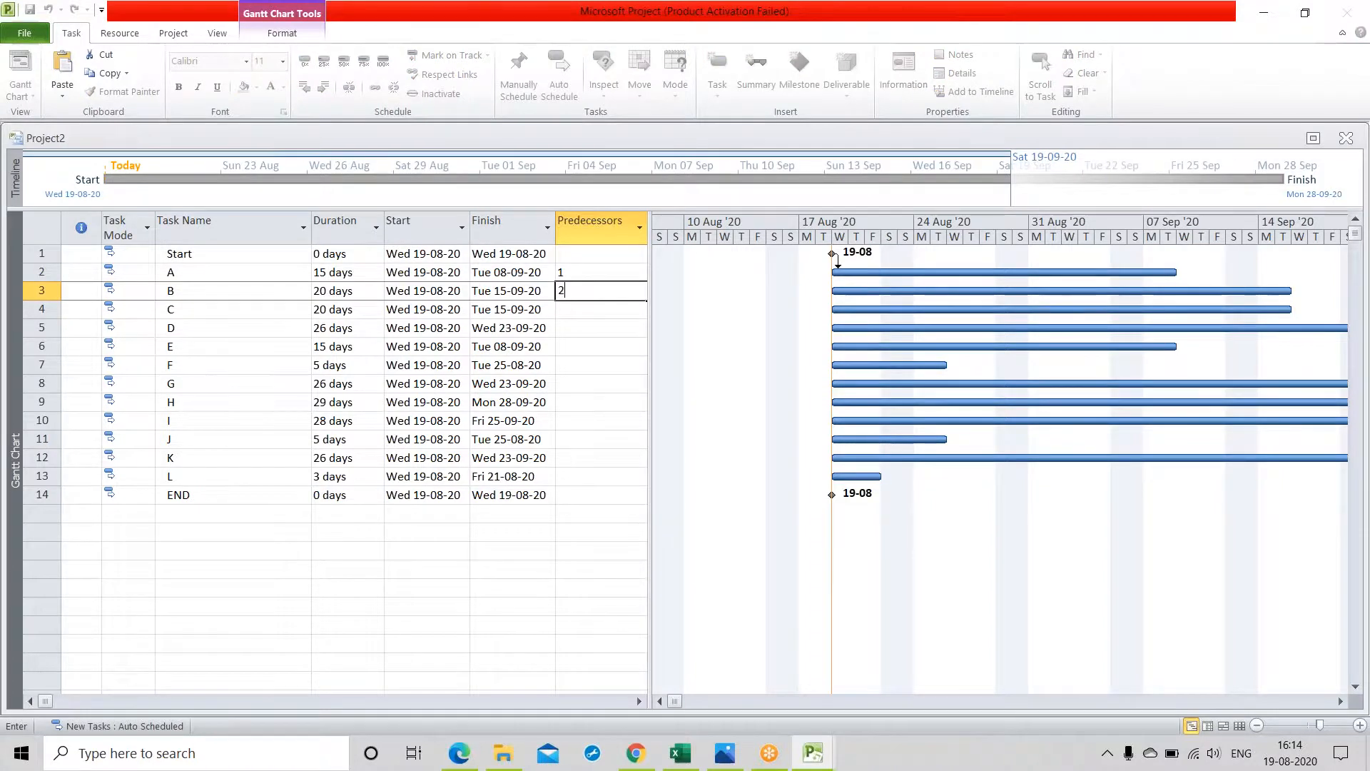
key("Return")
type("3")
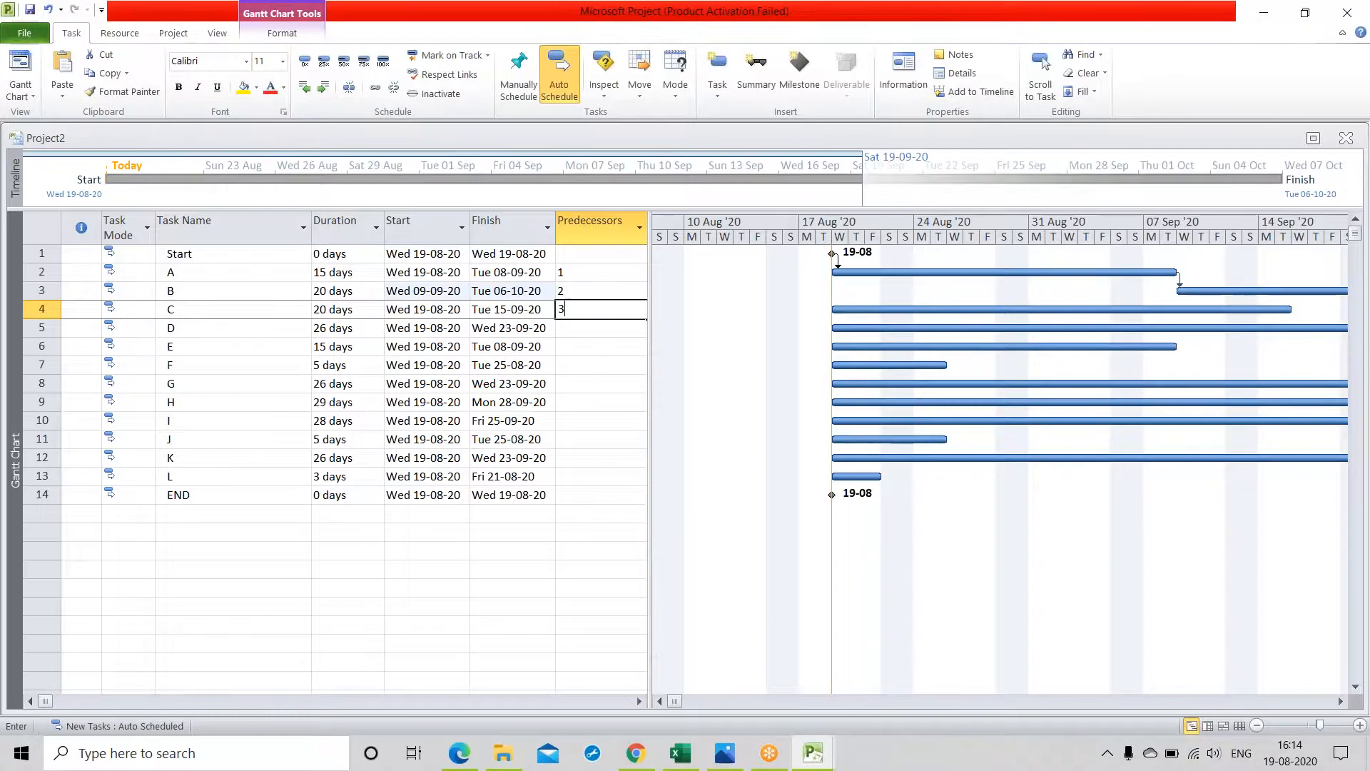
key("Return")
type("4")
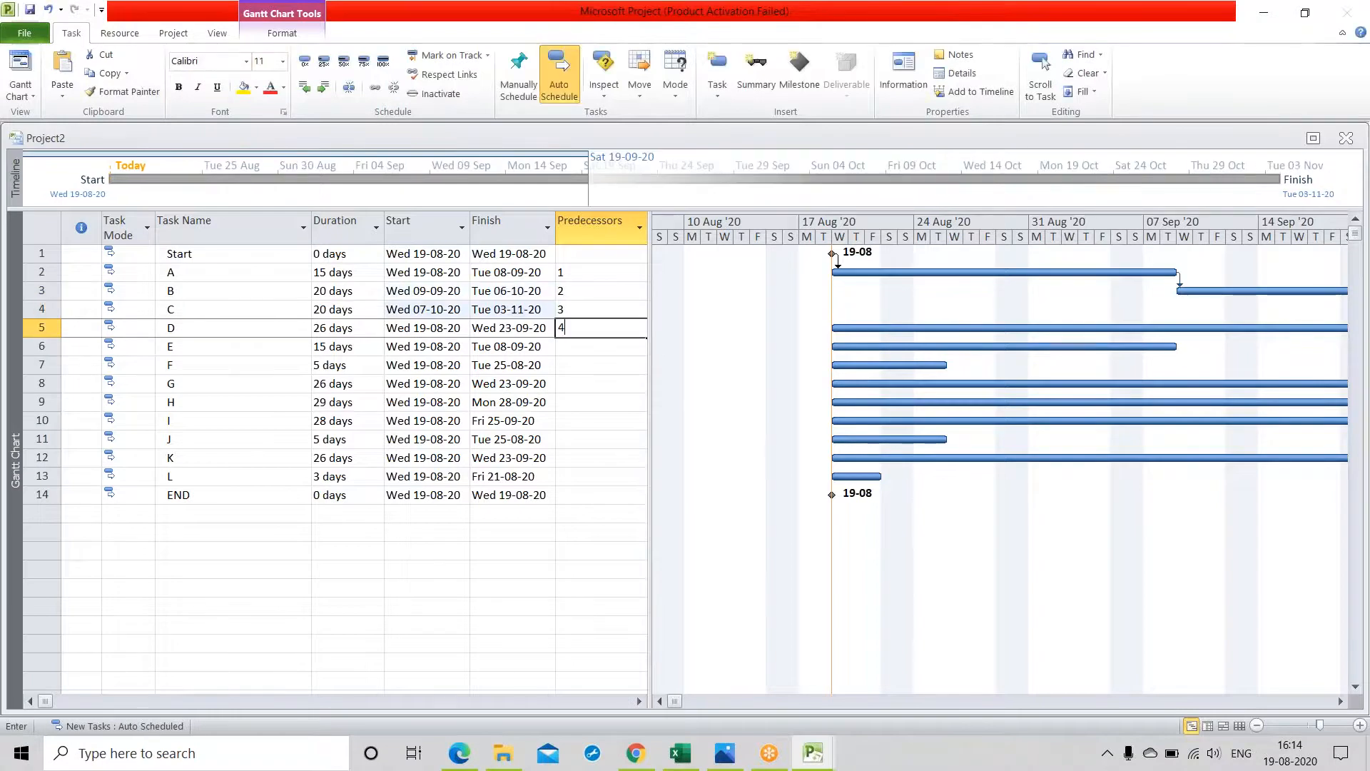
key("Return")
Enter predecessor 4 for task E, 5 for F, 6 for G and 7 for H
type("4")
key("Return")
type("5")
key("Return")
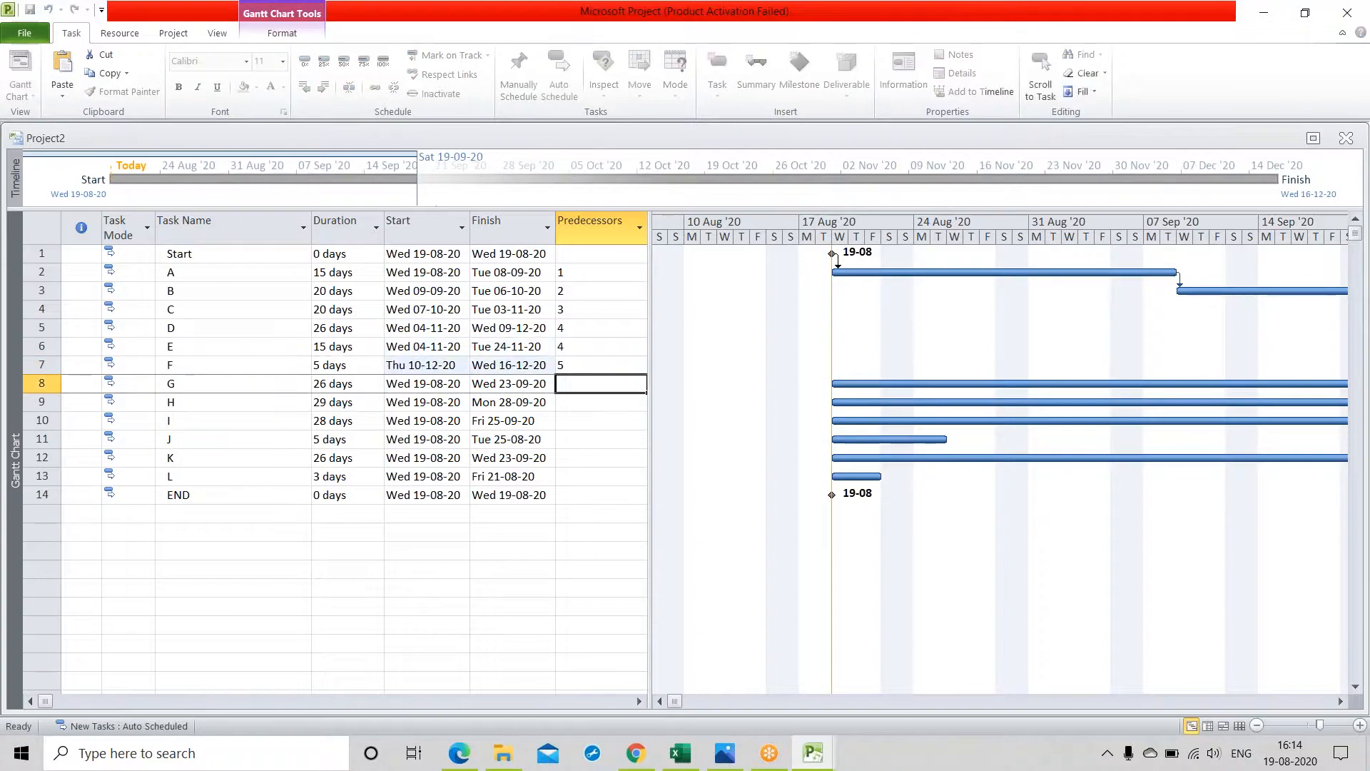
type("6")
key("Return")
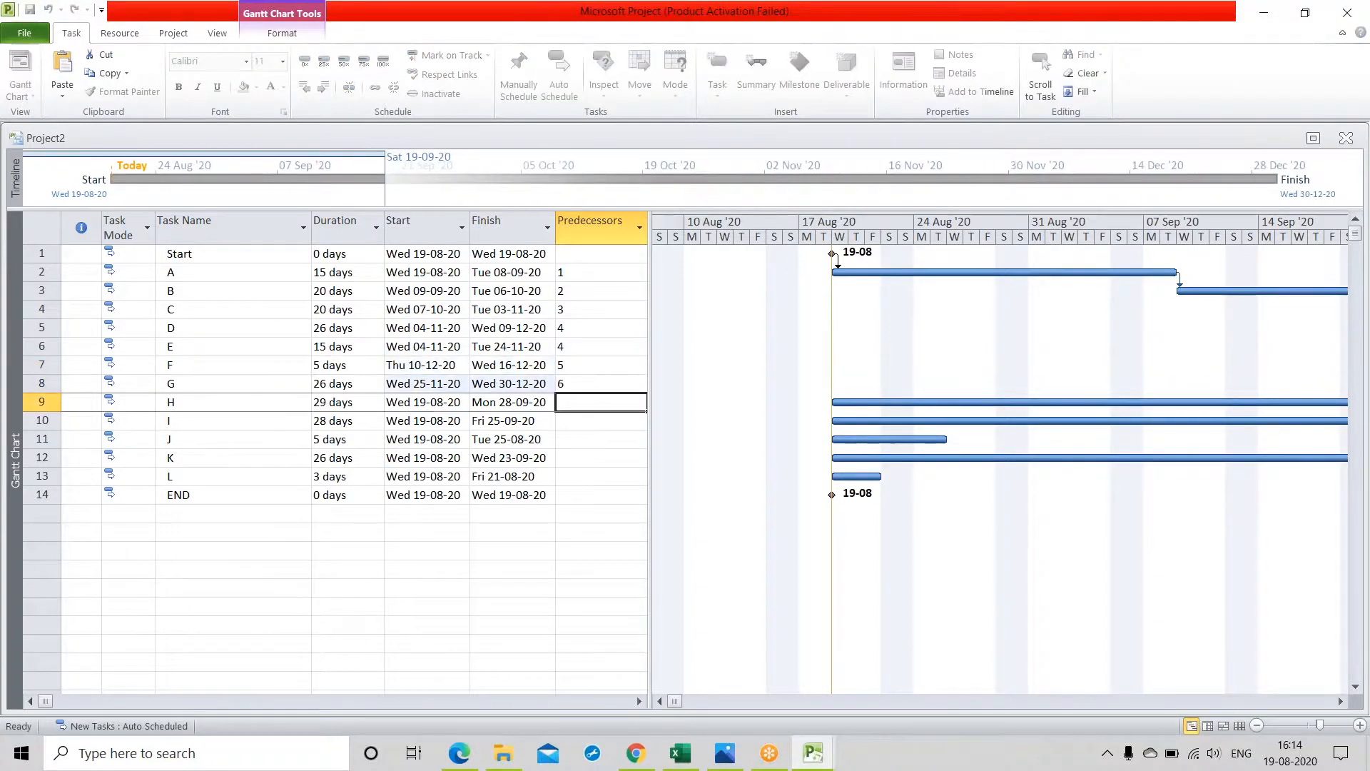
type("7")
key("Return")
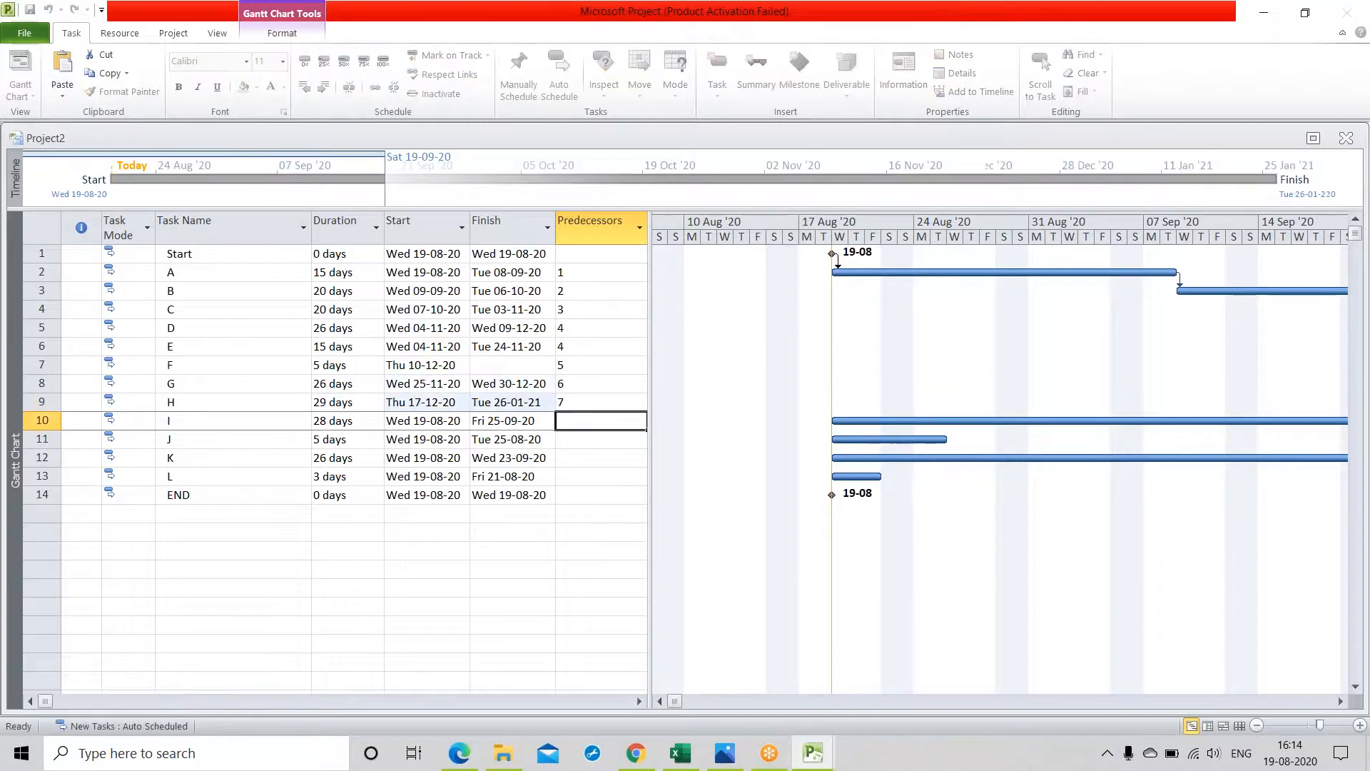
Enter predecessor 8 for task I and predecessor 9 for task J
type("8")
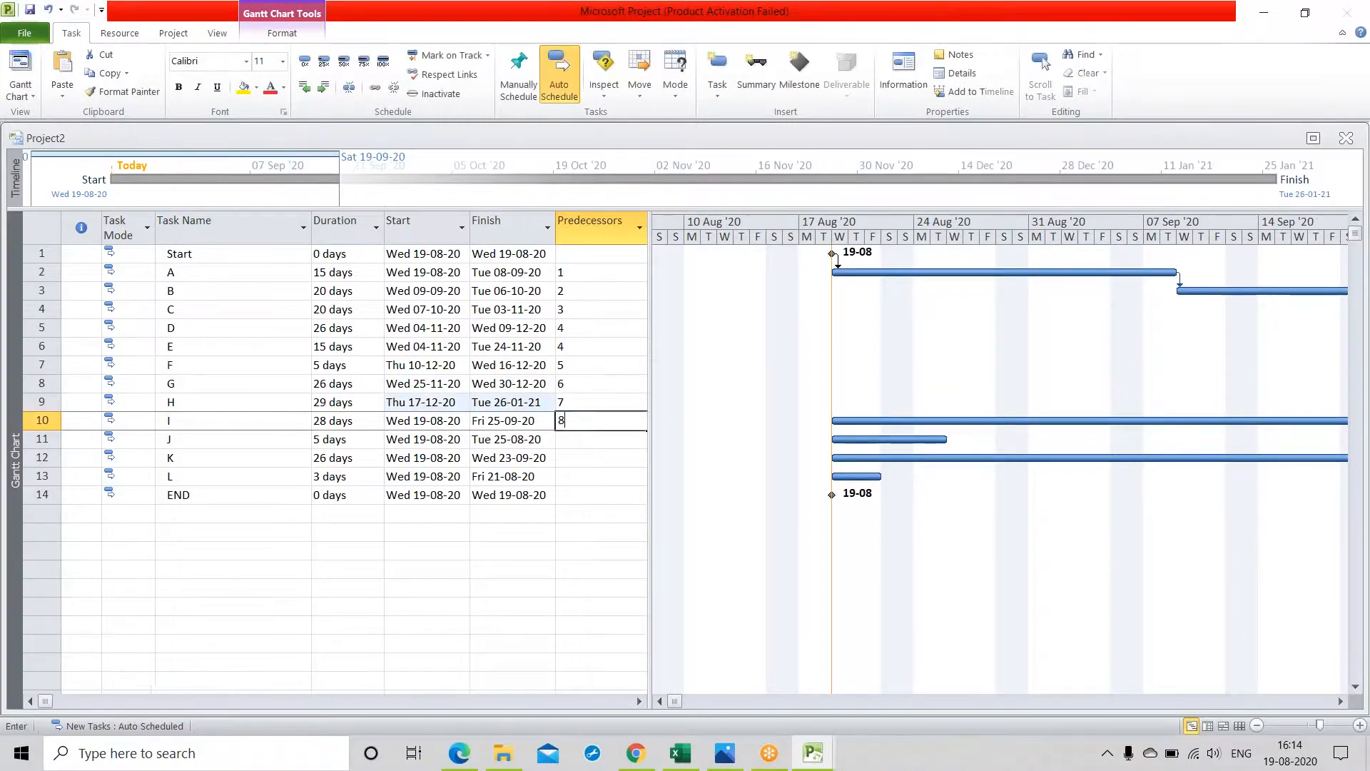
key("Return")
type("9")
key("Return")
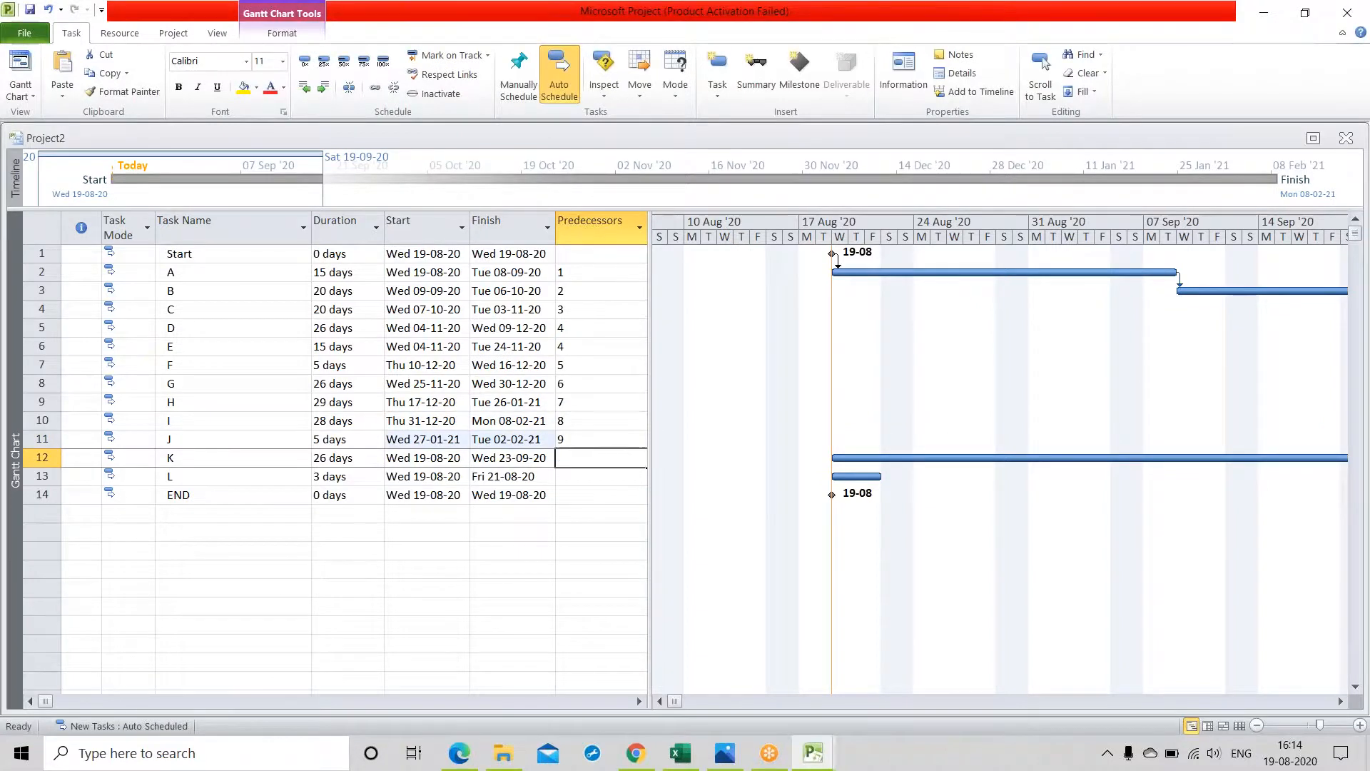
Give task K a start-to-start link to task 9 with a 7-day lead, entered as 9ss-7d
type("9ss")
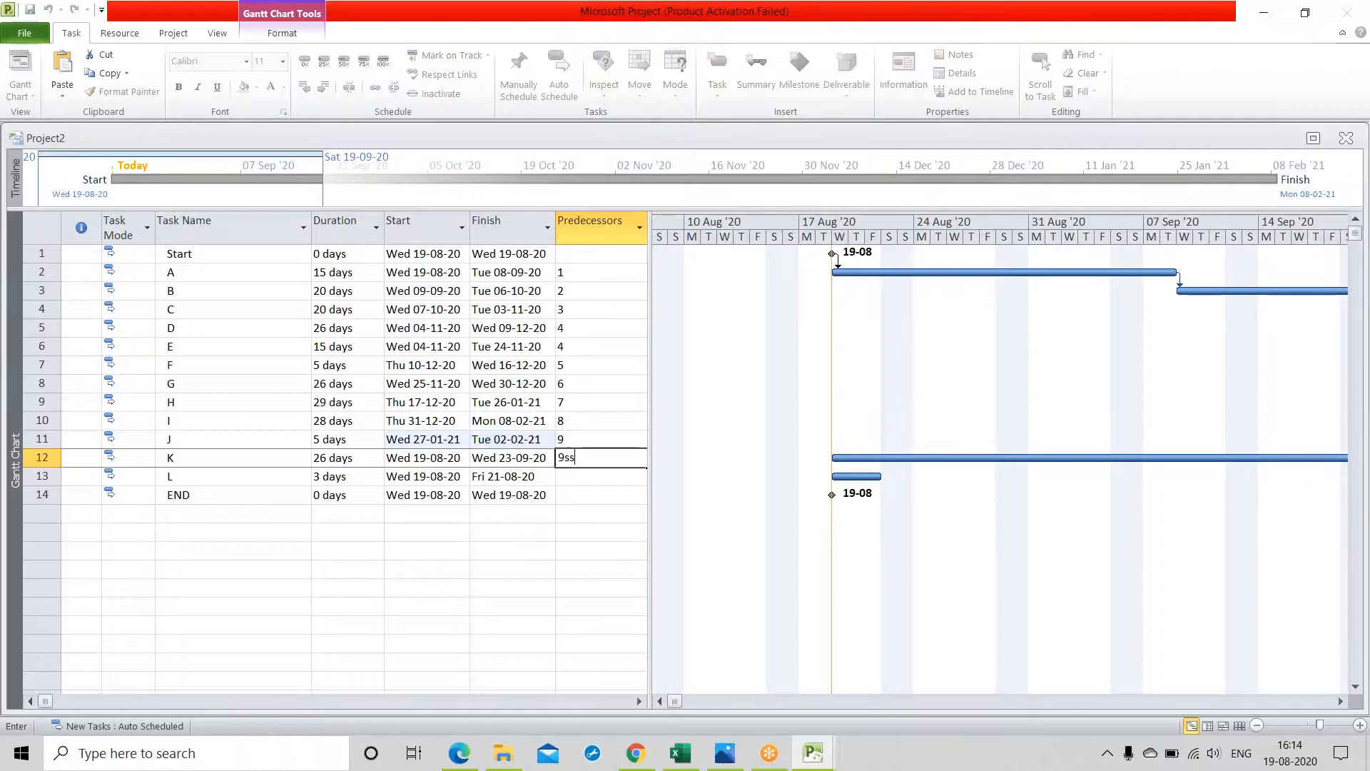
type("-7d")
key("Return")
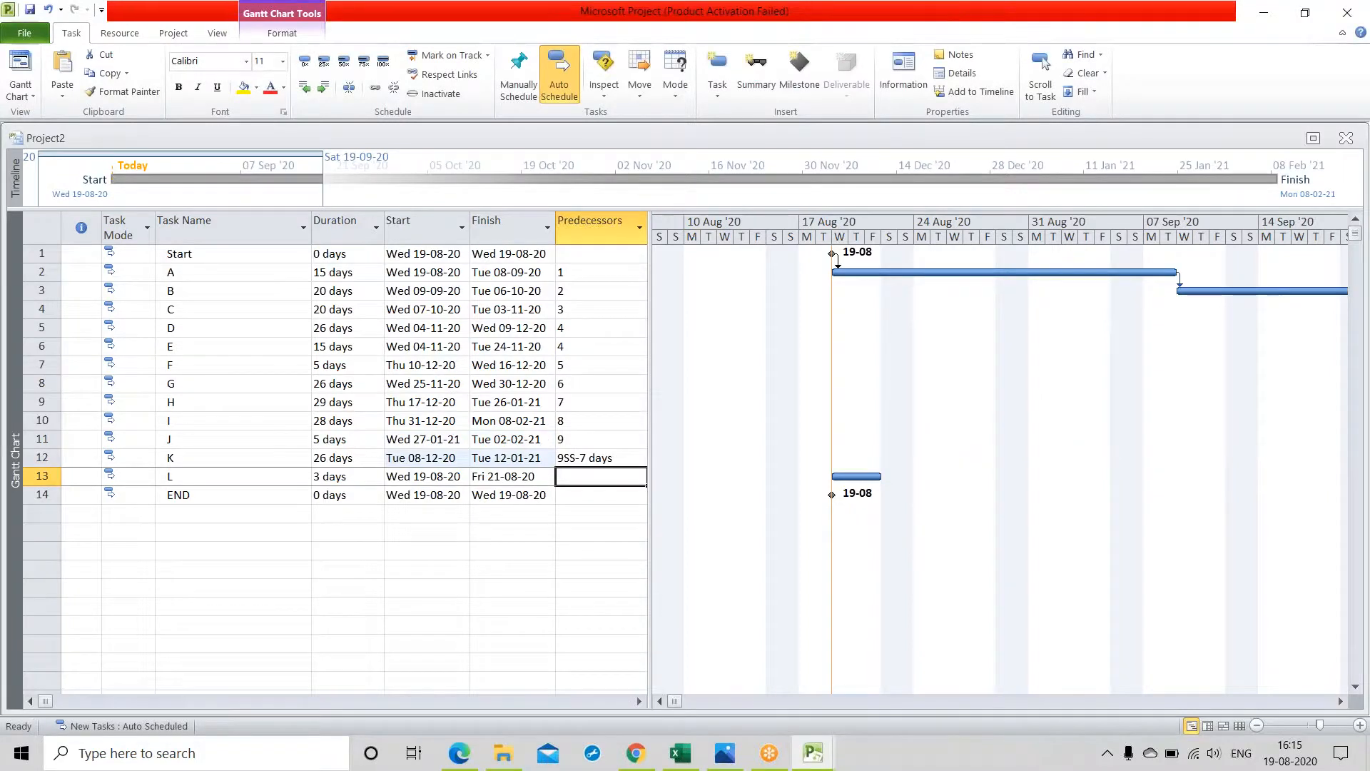
Enter predecessor 10 for task L and predecessor 13 for END
type("10")
key("Return")
type("13")
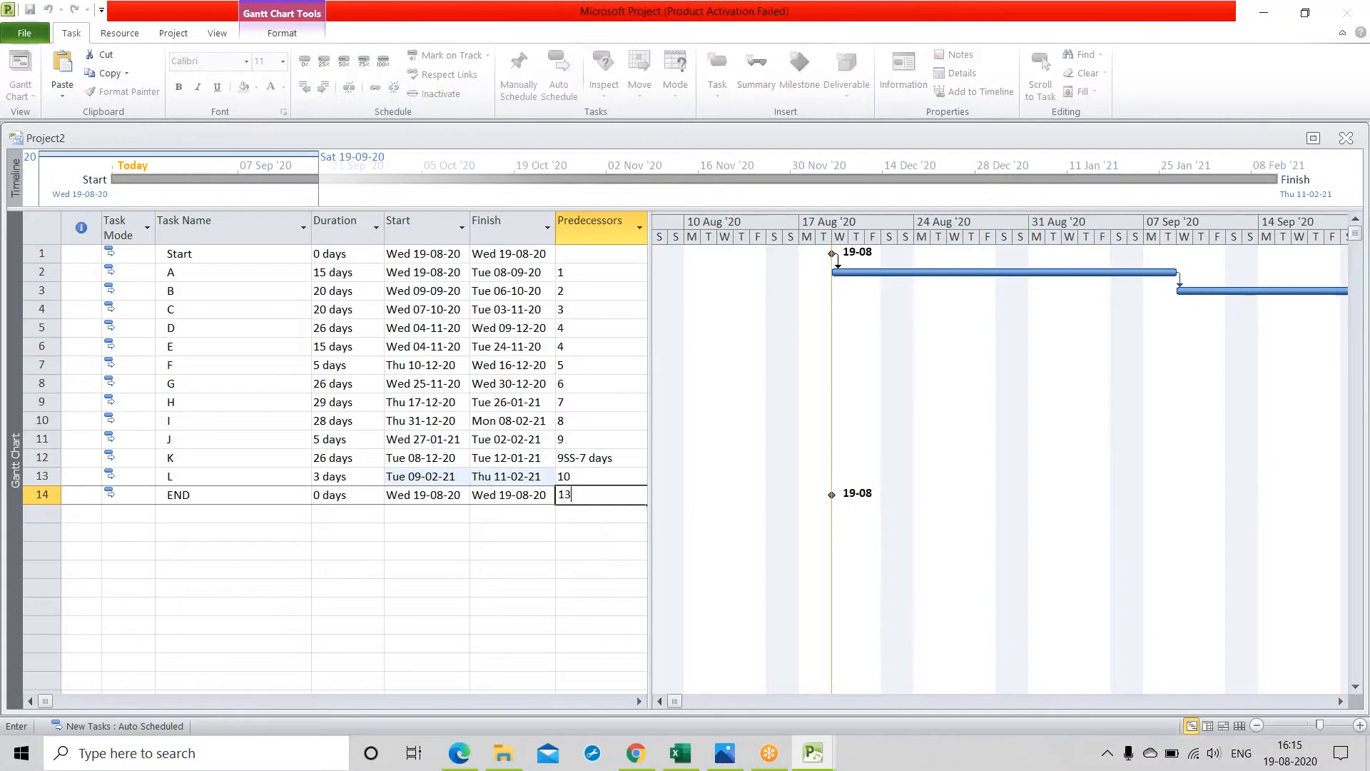
left_click(370, 626)
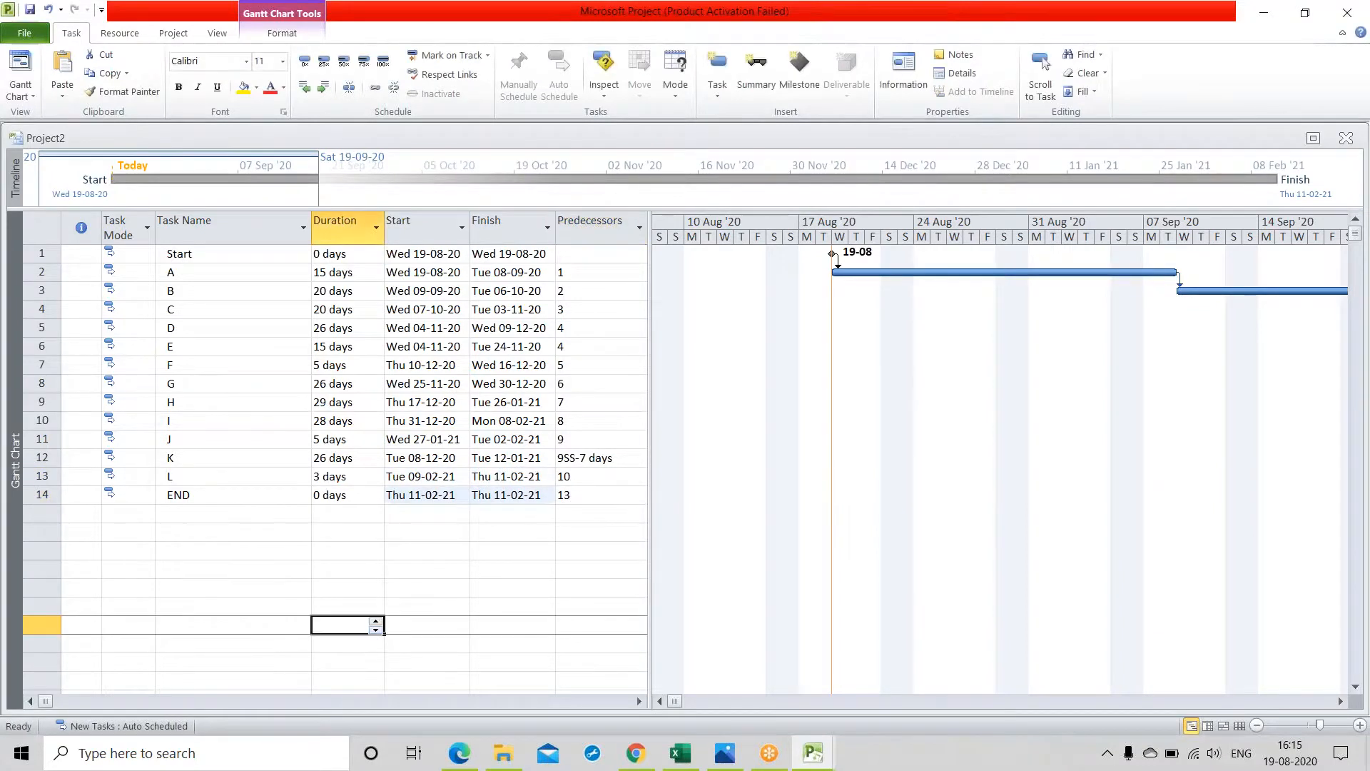
Widen the task table to reveal the Resource Names column and fit the Predecessors column to its contents
left_click_drag(656, 319, 713, 319)
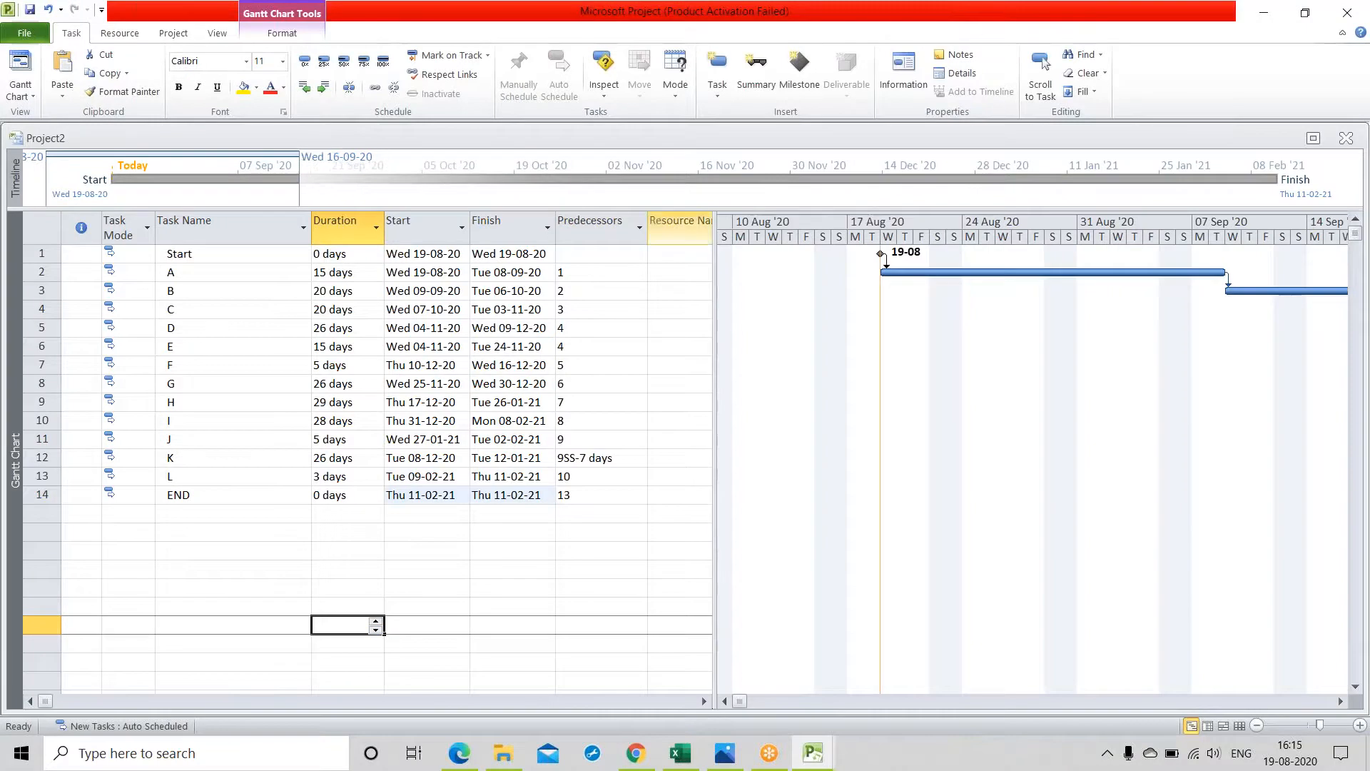
double_click(636, 239)
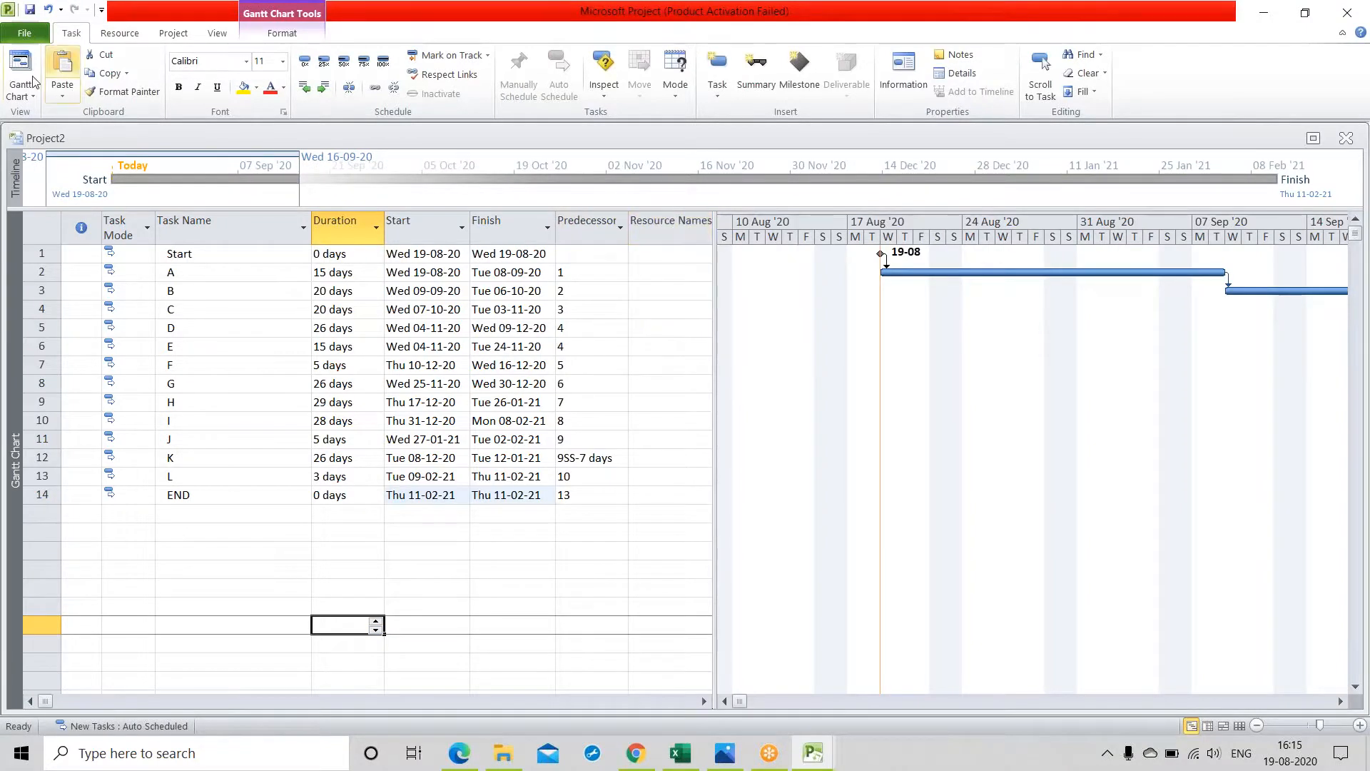
Switch the project from the Gantt chart to the Resource Sheet view
left_click(119, 32)
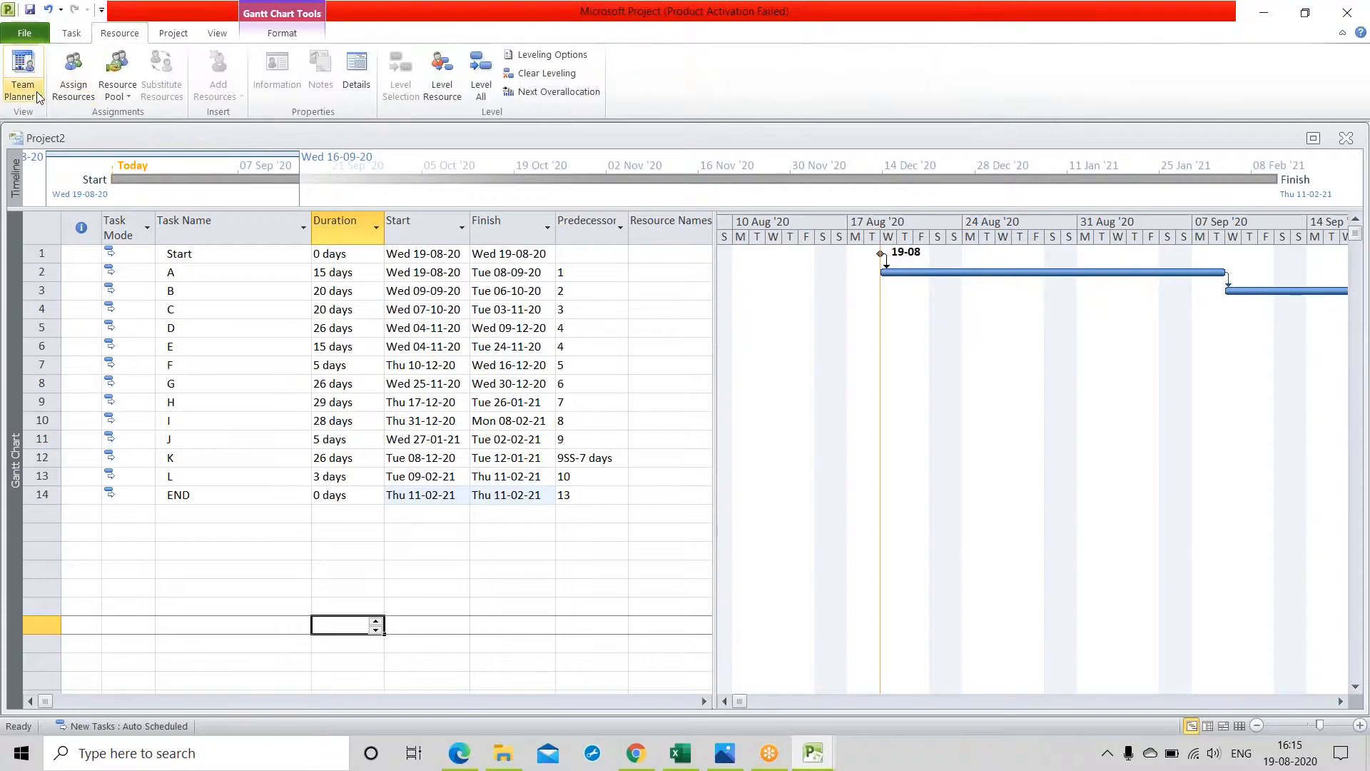
left_click(23, 90)
left_click(63, 193)
Add two work resources named Site Engineer and Carpainter to the resource sheet
left_click(135, 239)
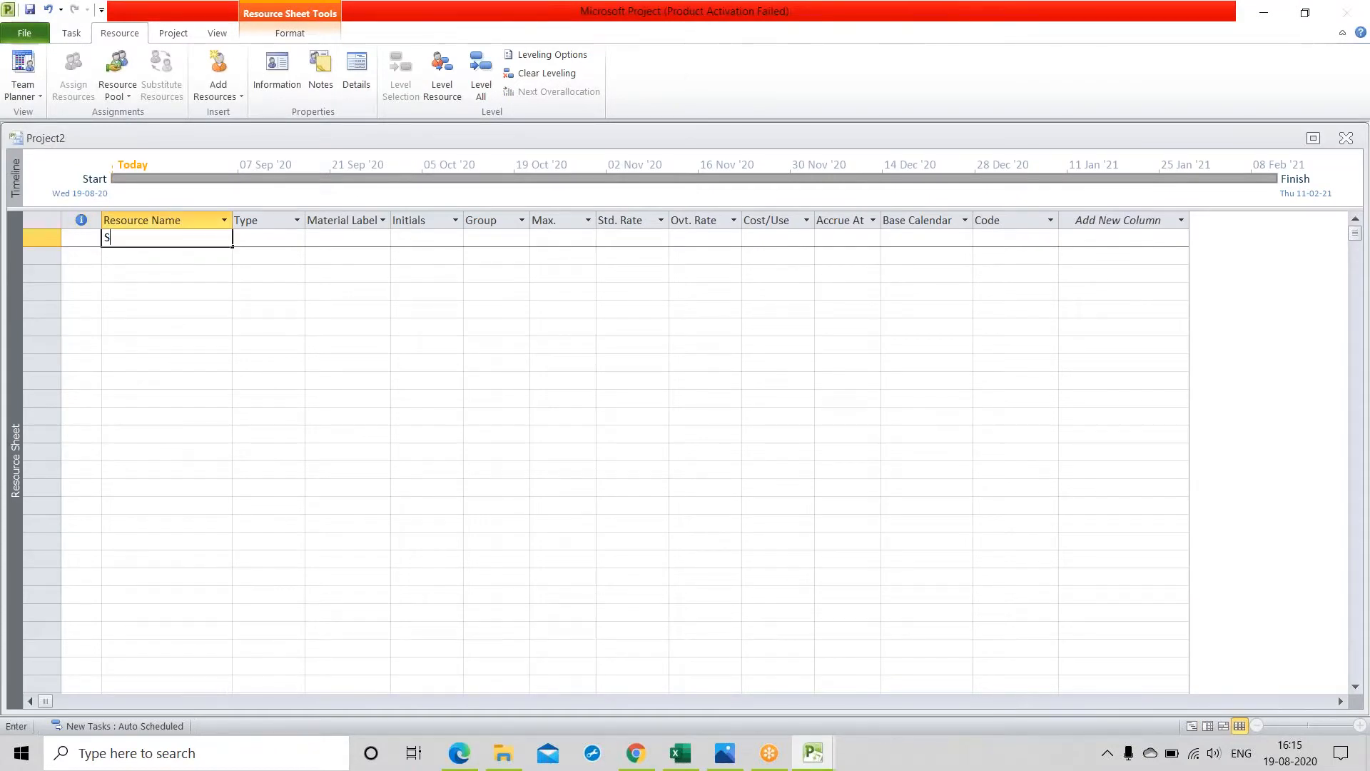
type("Site Engineer")
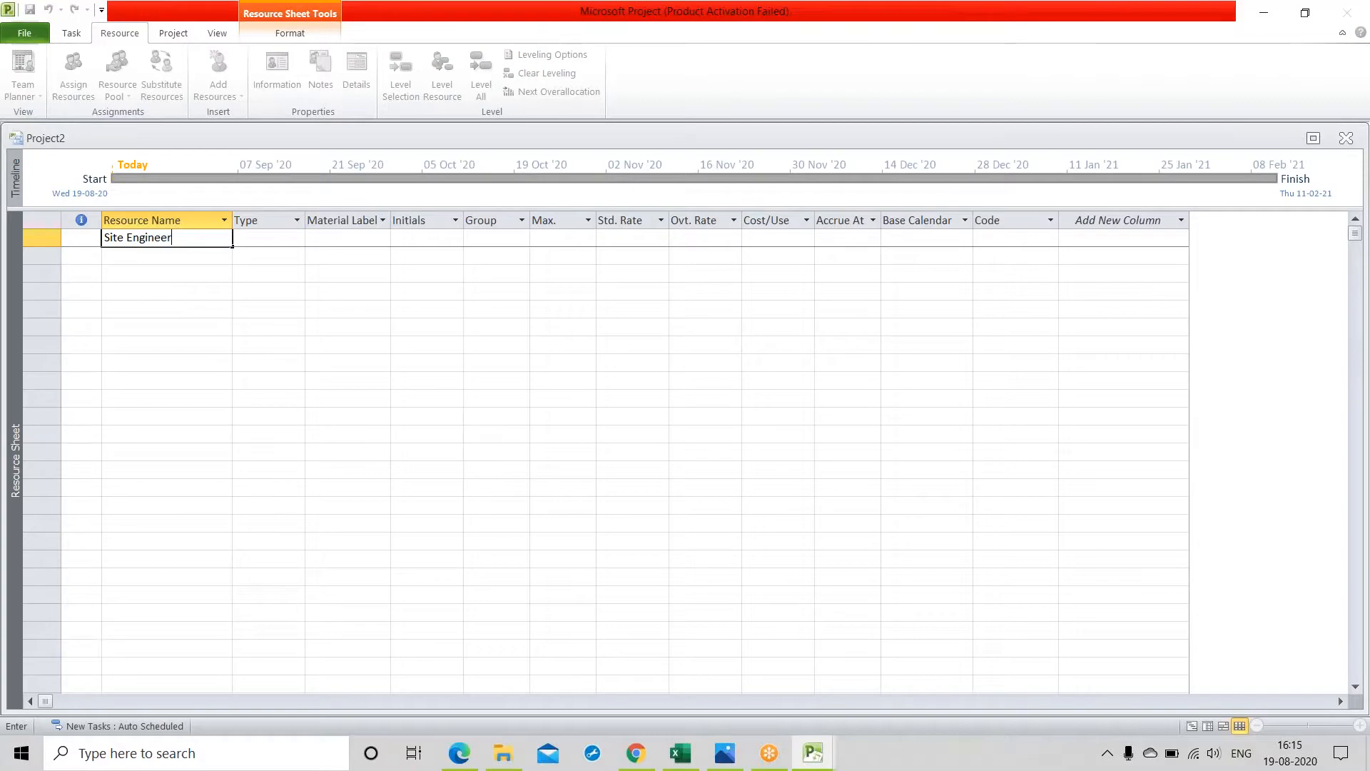
key("Return")
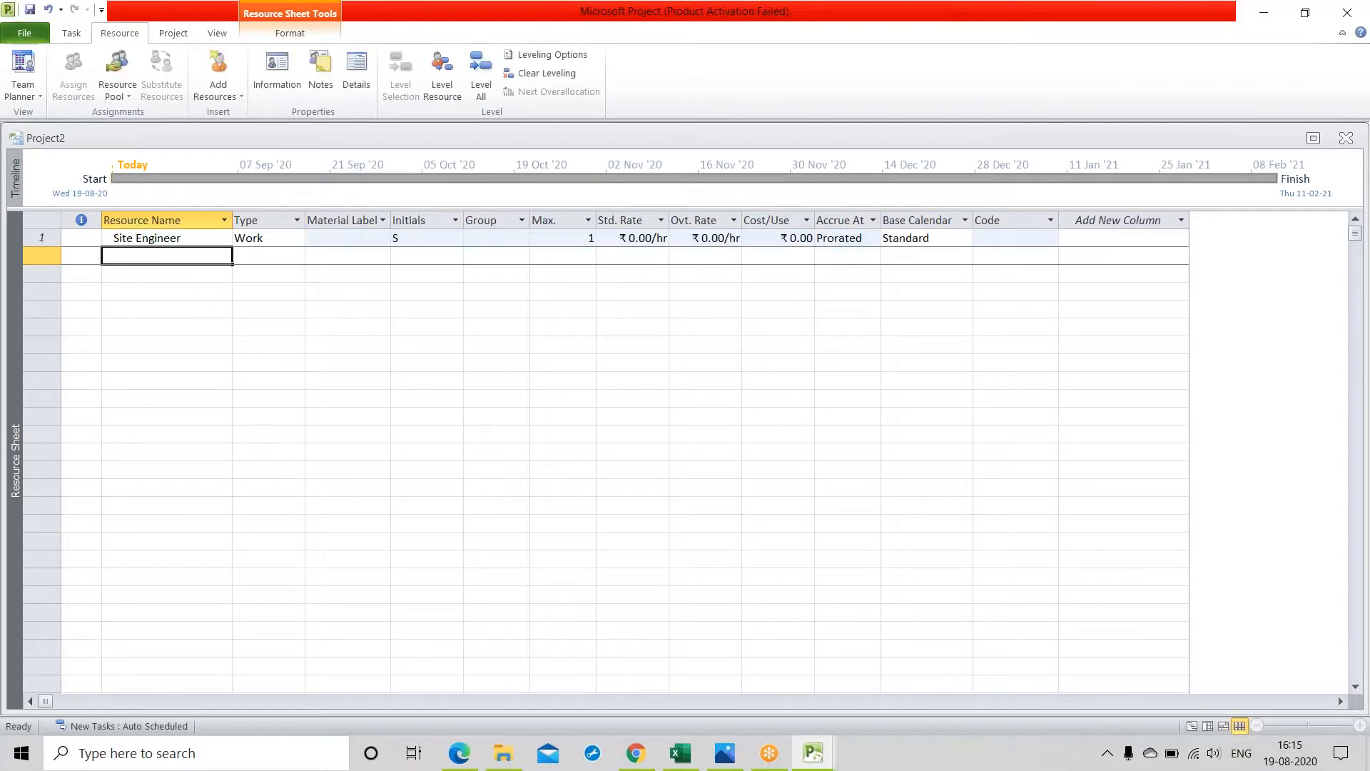
type("Ca")
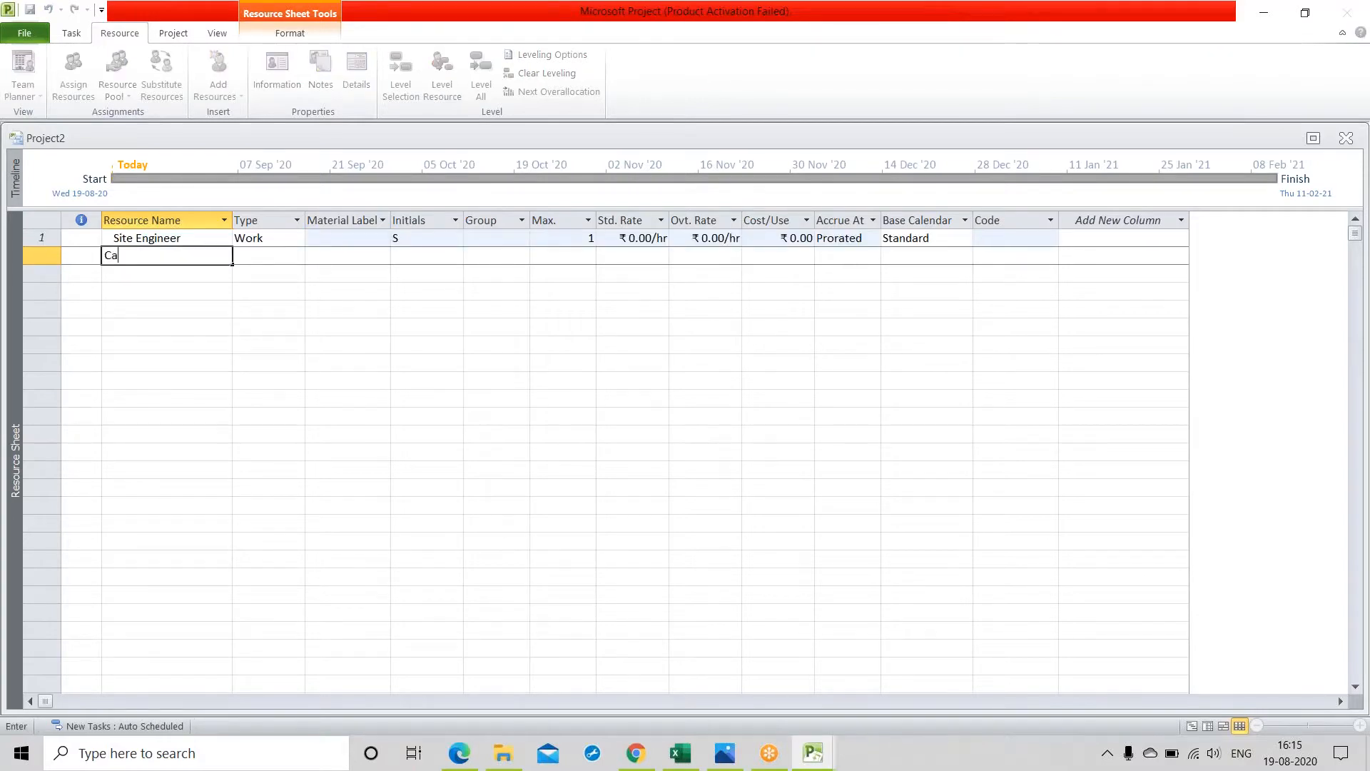
type("rpainter")
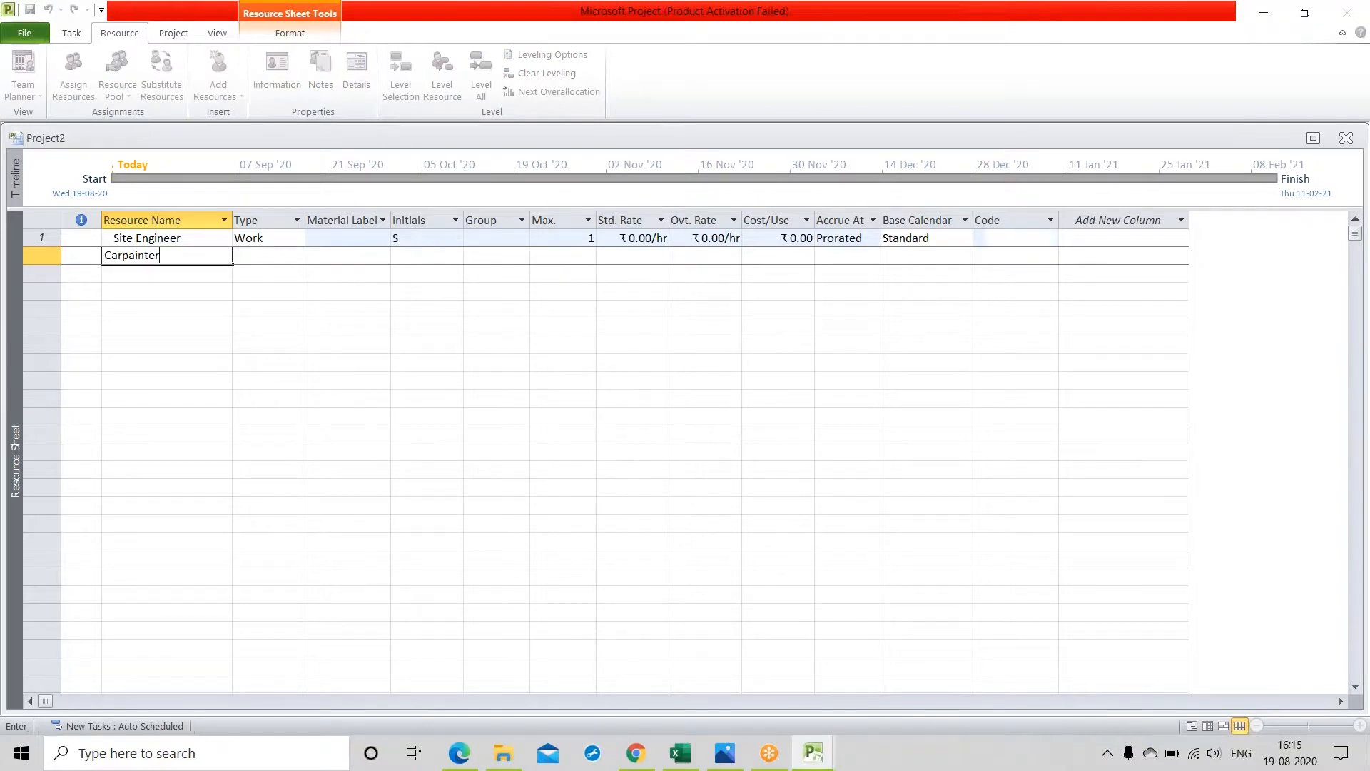
key("Return")
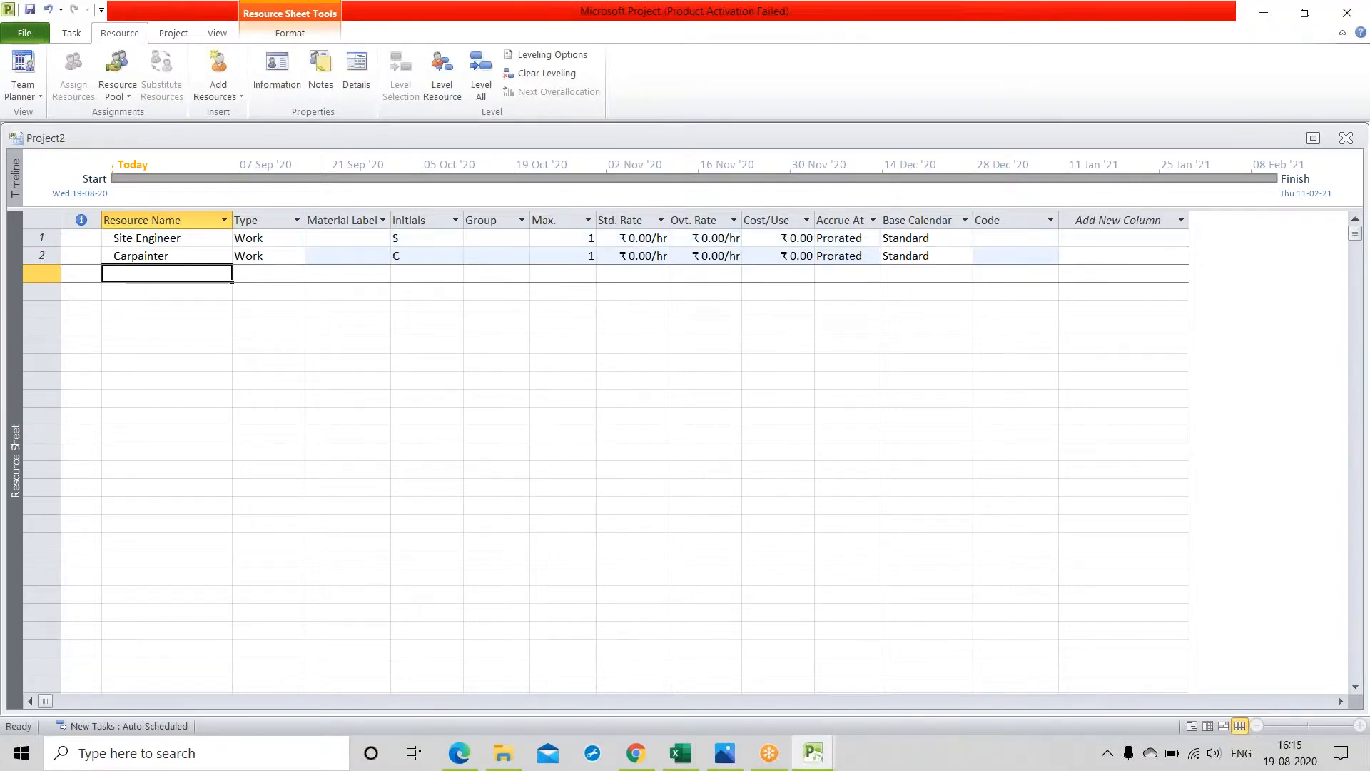
Add a resource named Bricks and set its type to Material
type("Bricks")
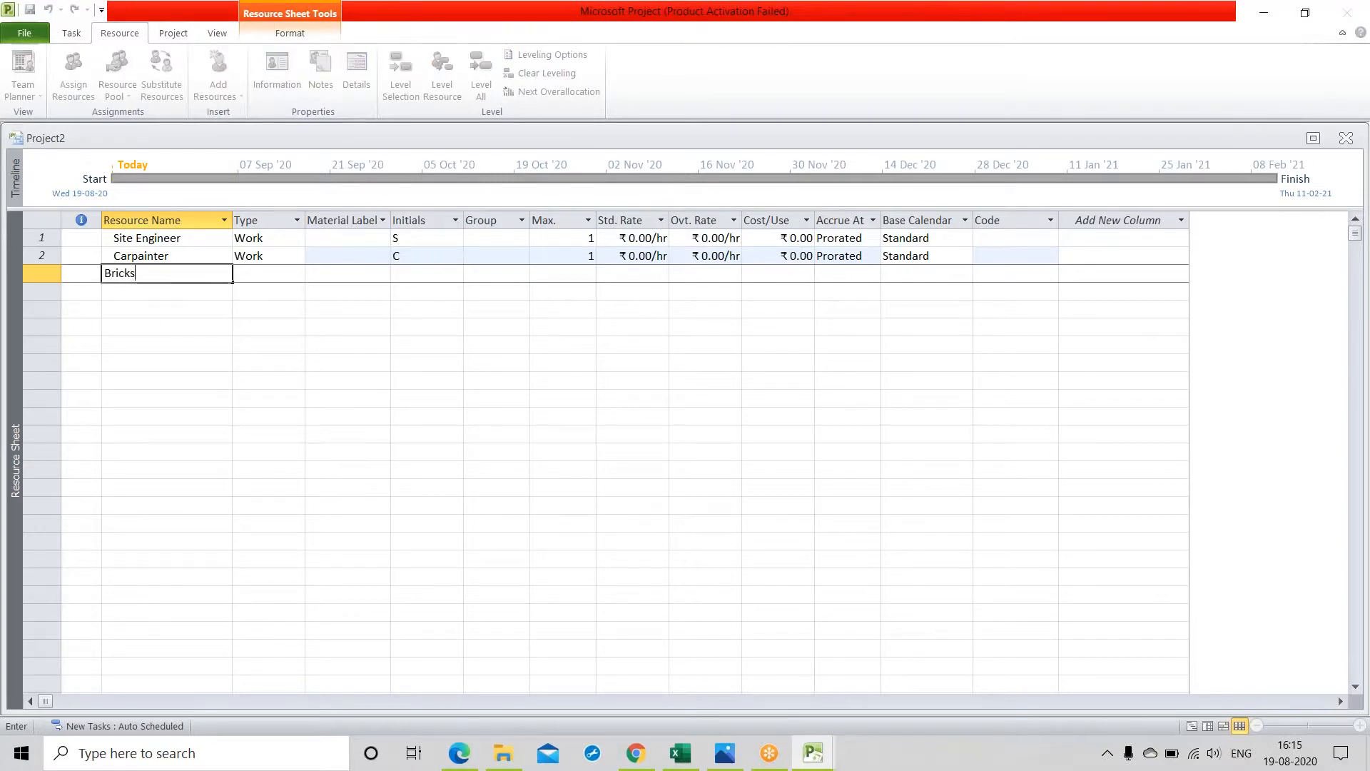
left_click(256, 337)
left_click(285, 275)
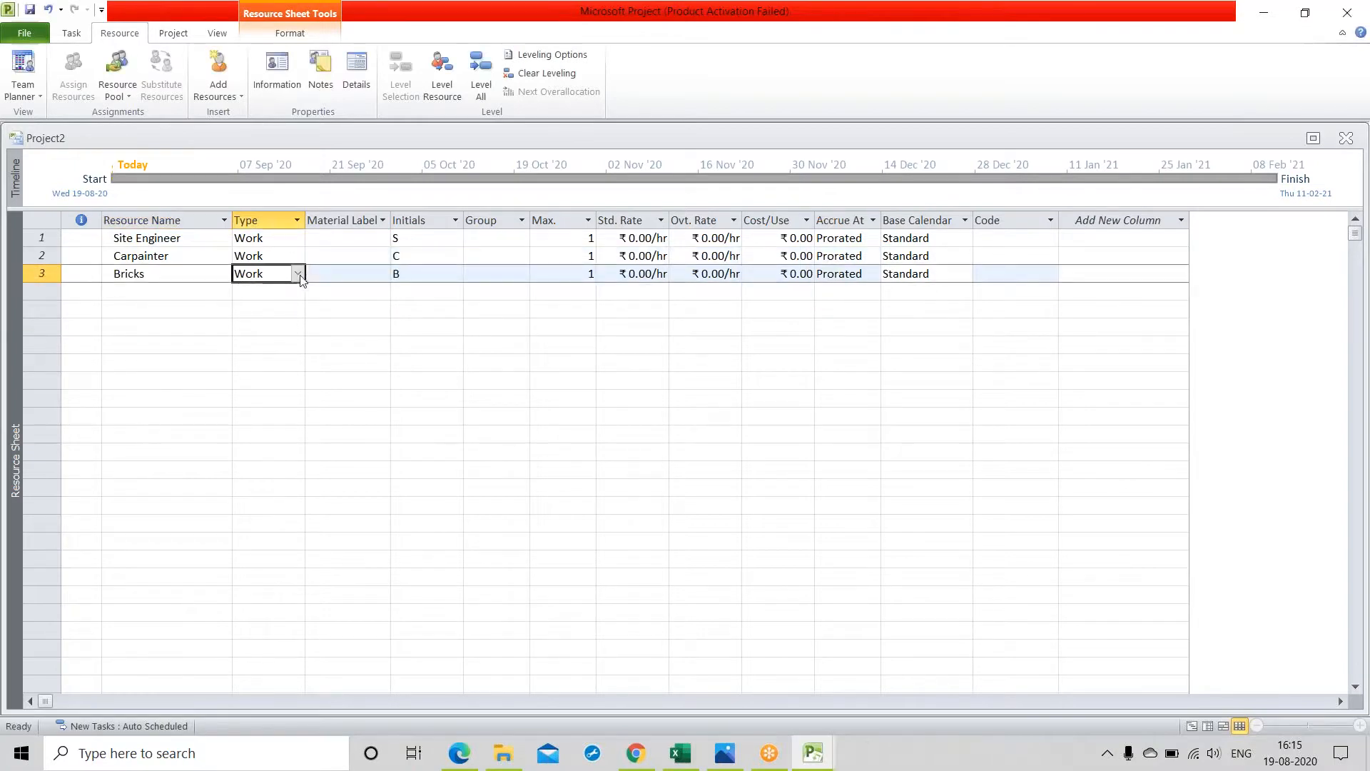
left_click(298, 274)
left_click(256, 297)
left_click(279, 379)
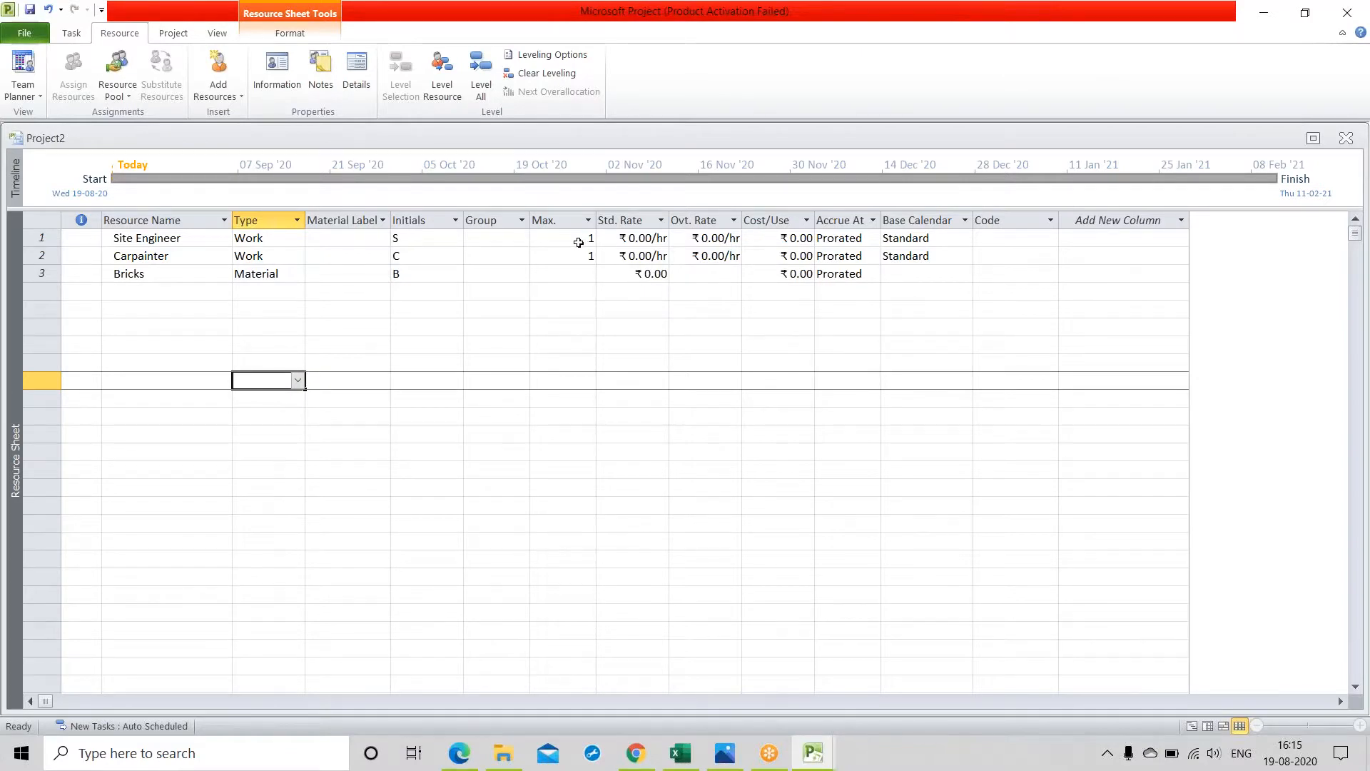
Set the standard rates to 2000/d for the Site Engineer and 1500/d for the Carpainter
left_click(633, 242)
type("20")
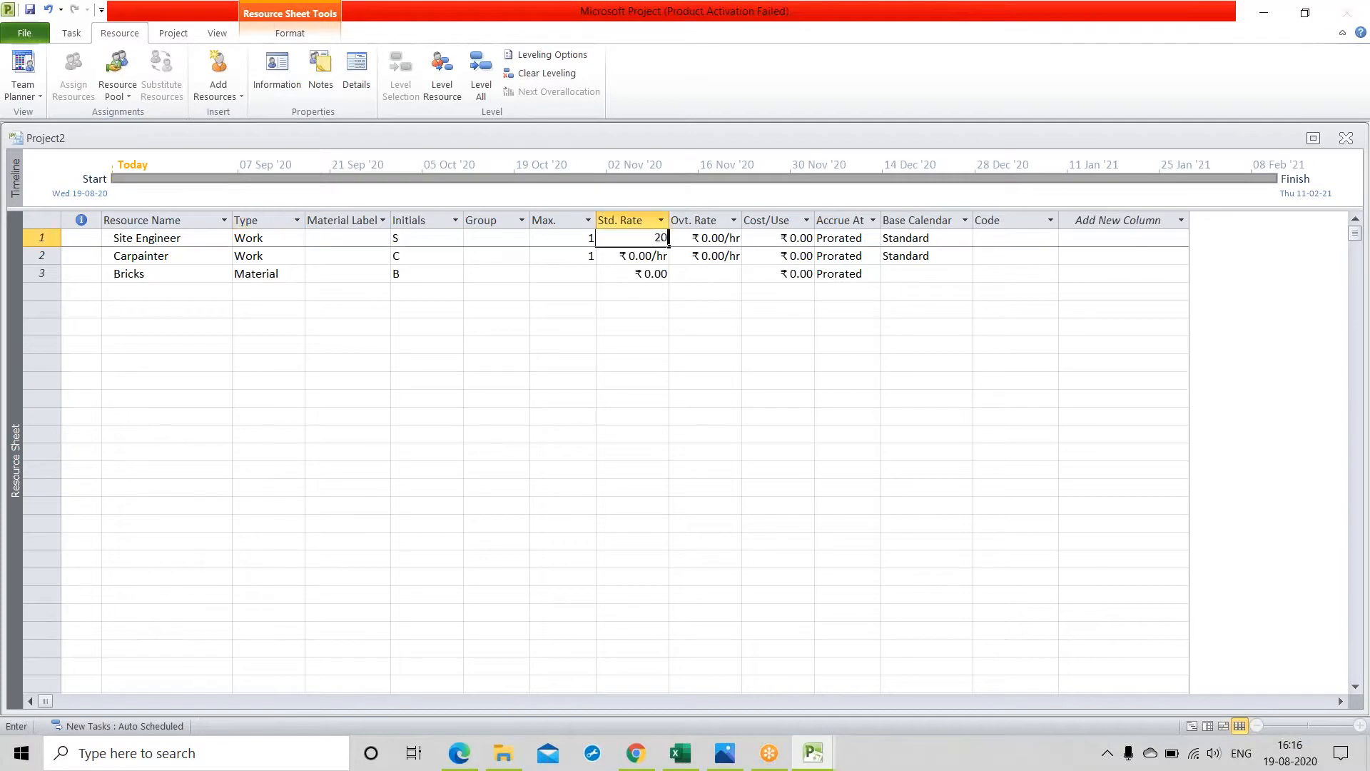
type("00/d")
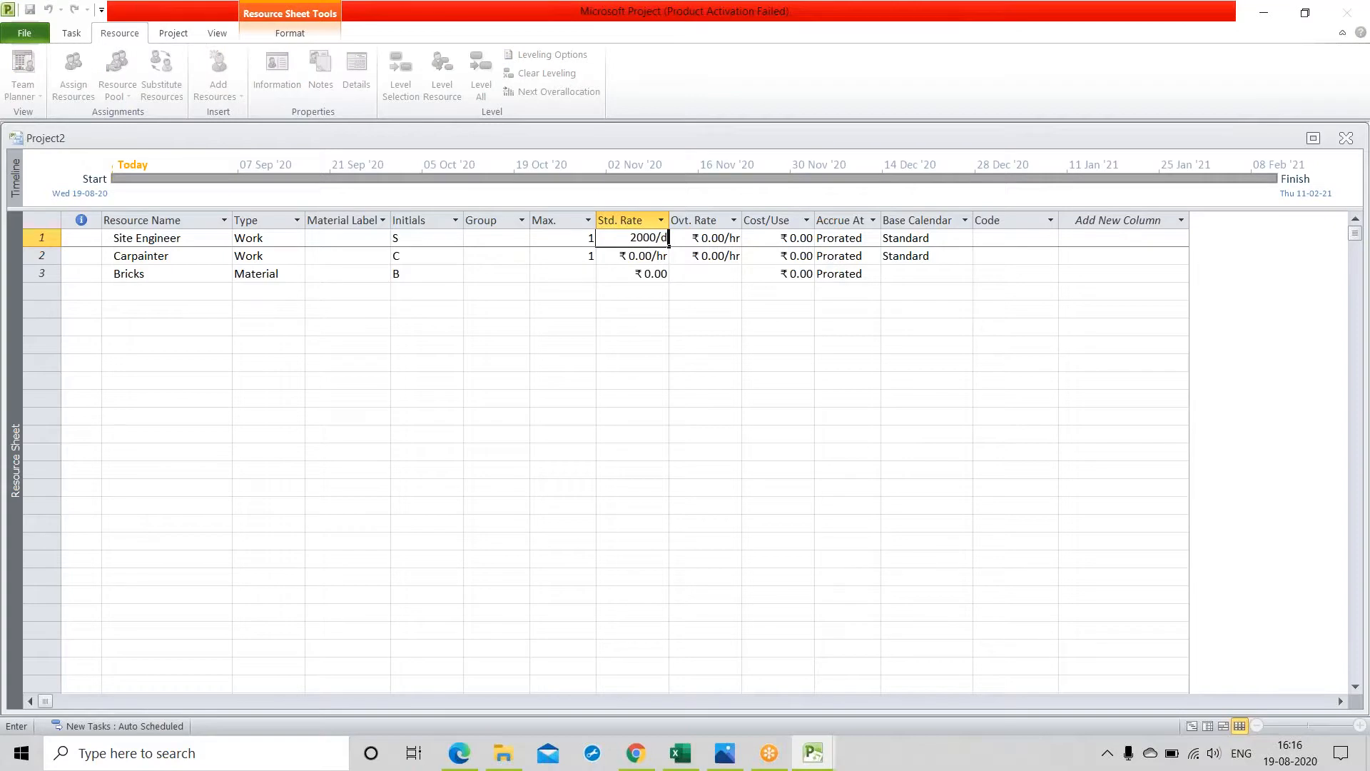
key("Return")
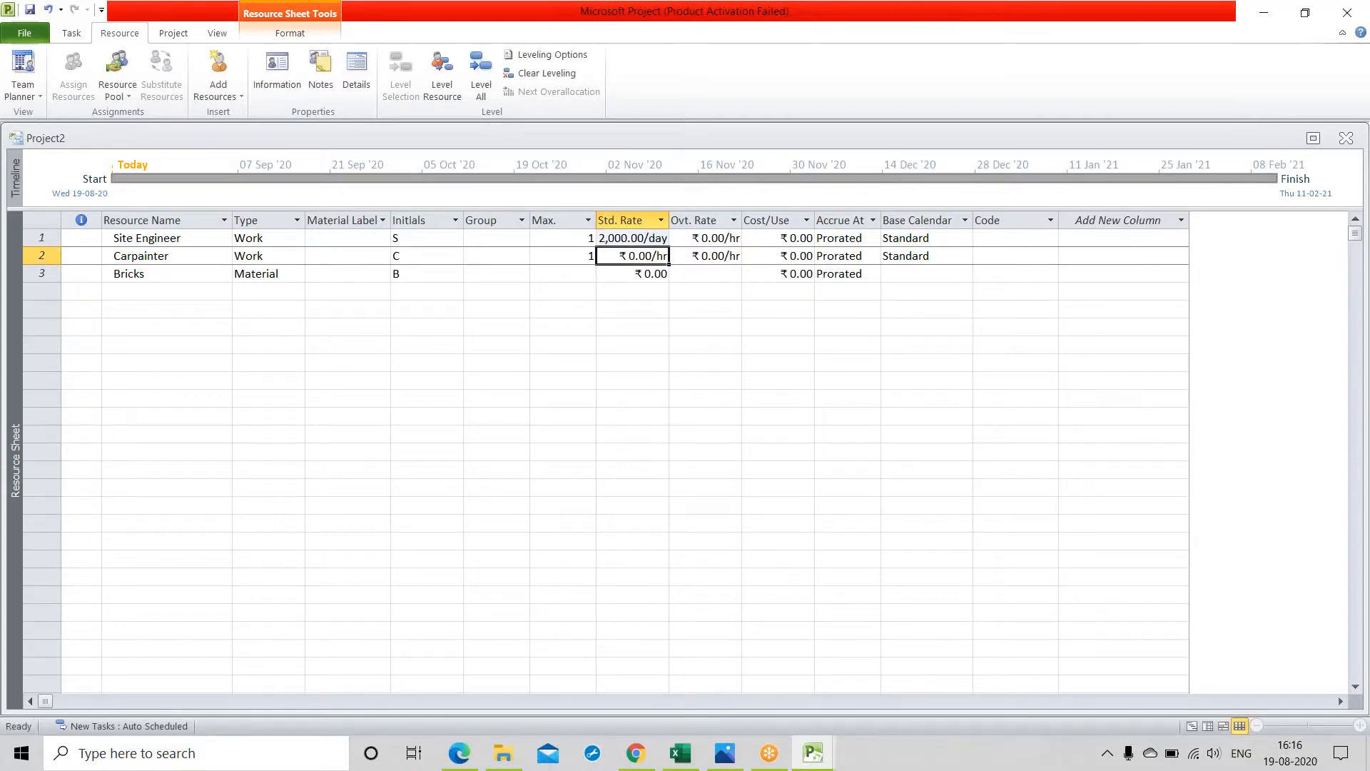
type("1")
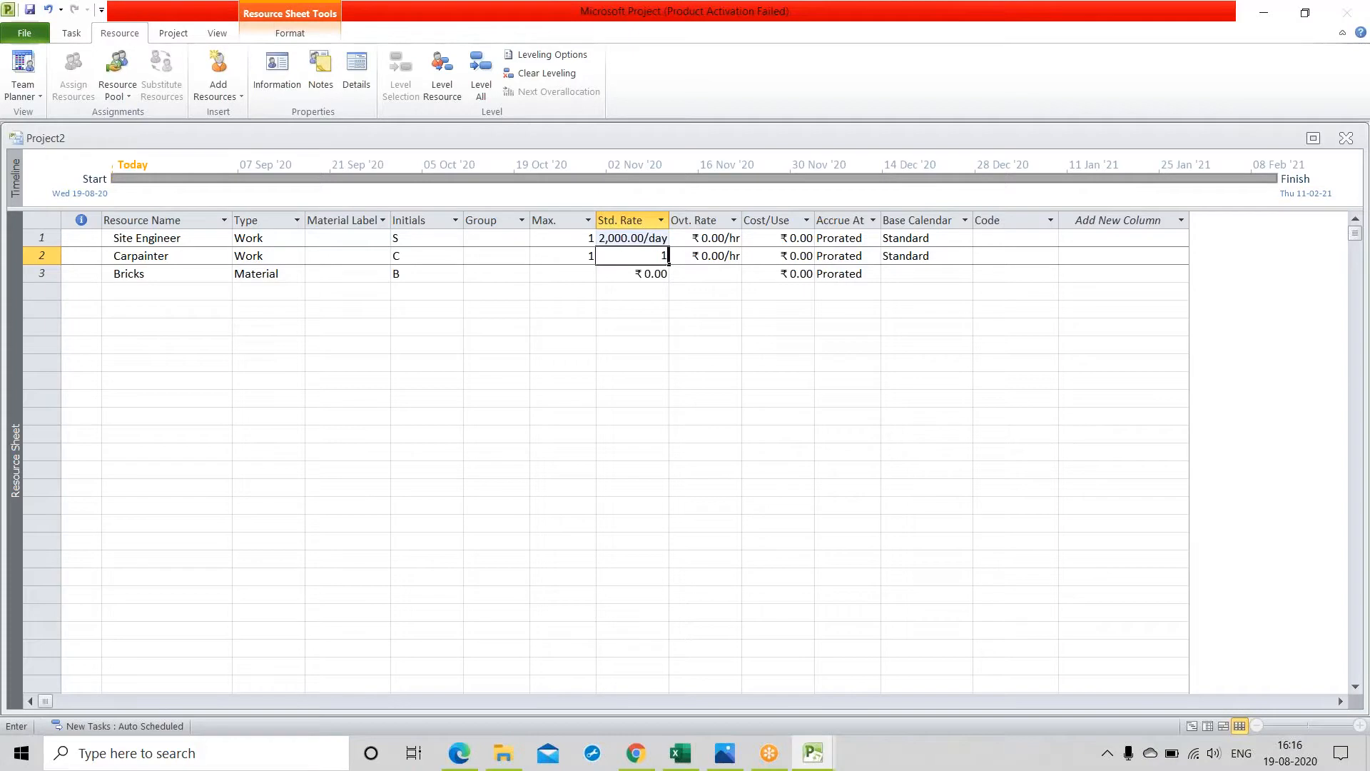
type("500/d")
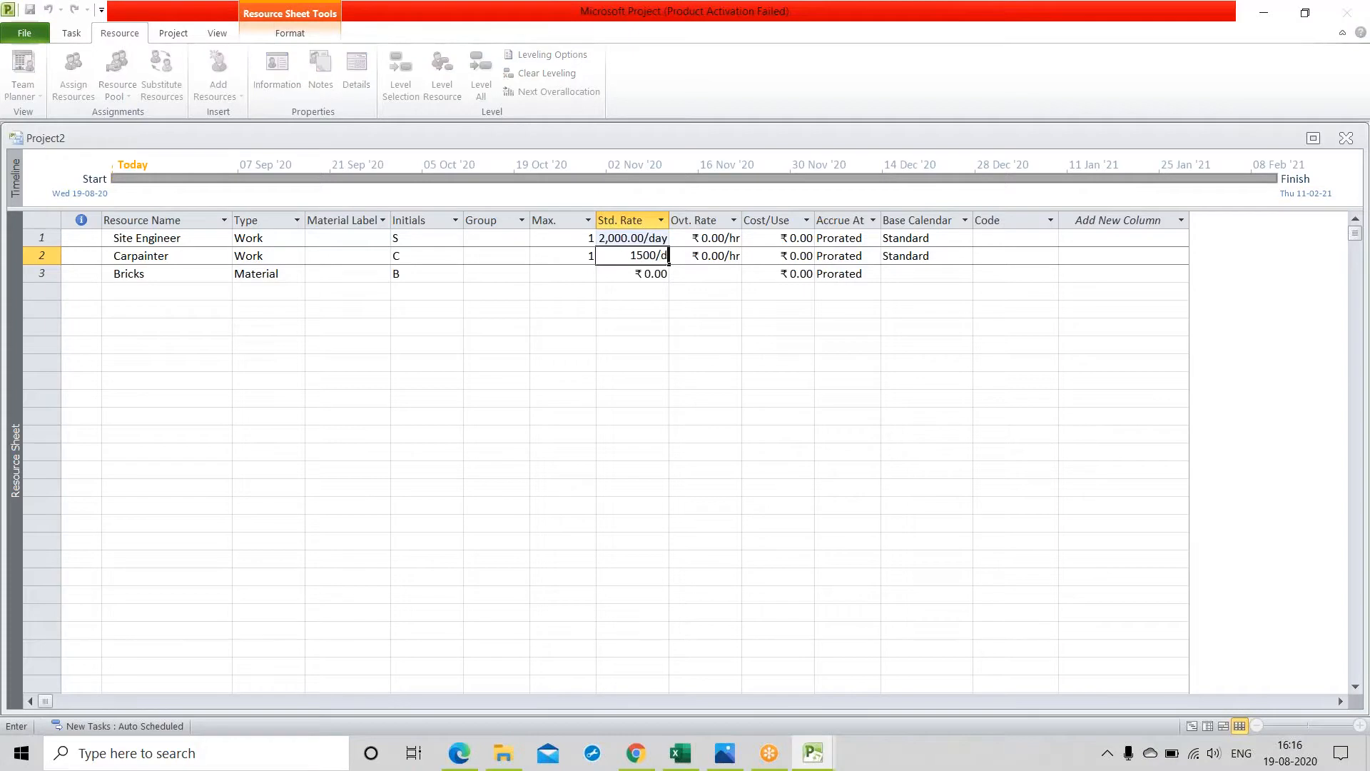
key("Return")
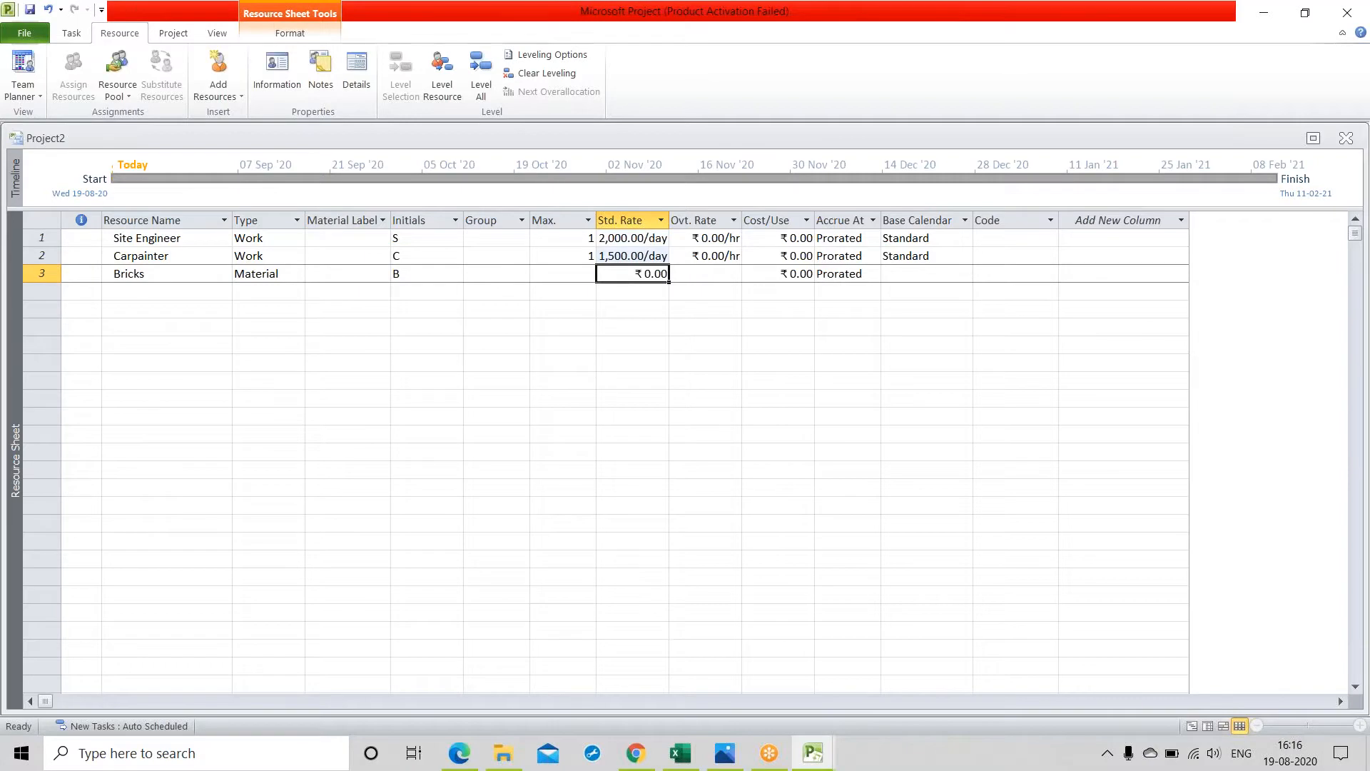
Set the Bricks resource's standard rate to 5000 and its material label to Load
type("5000")
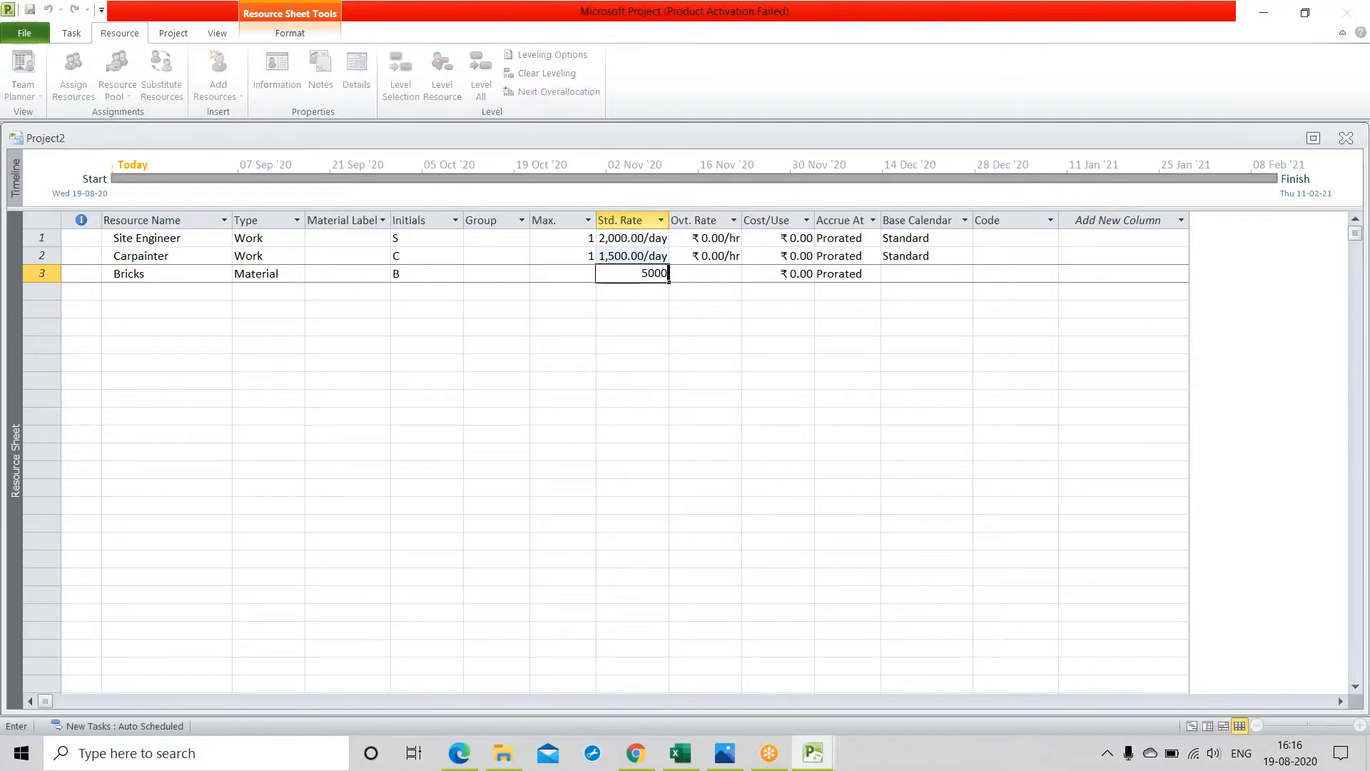
left_click(352, 276)
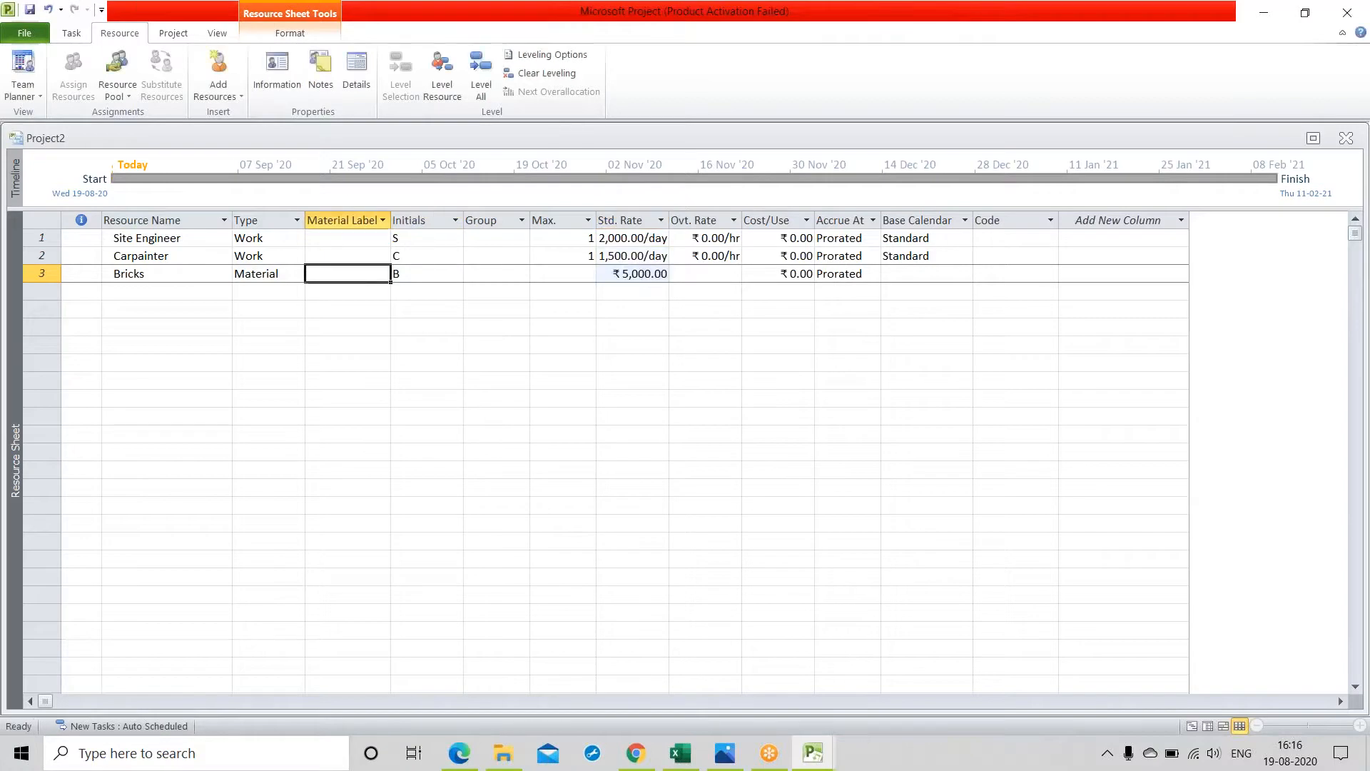
type("Load")
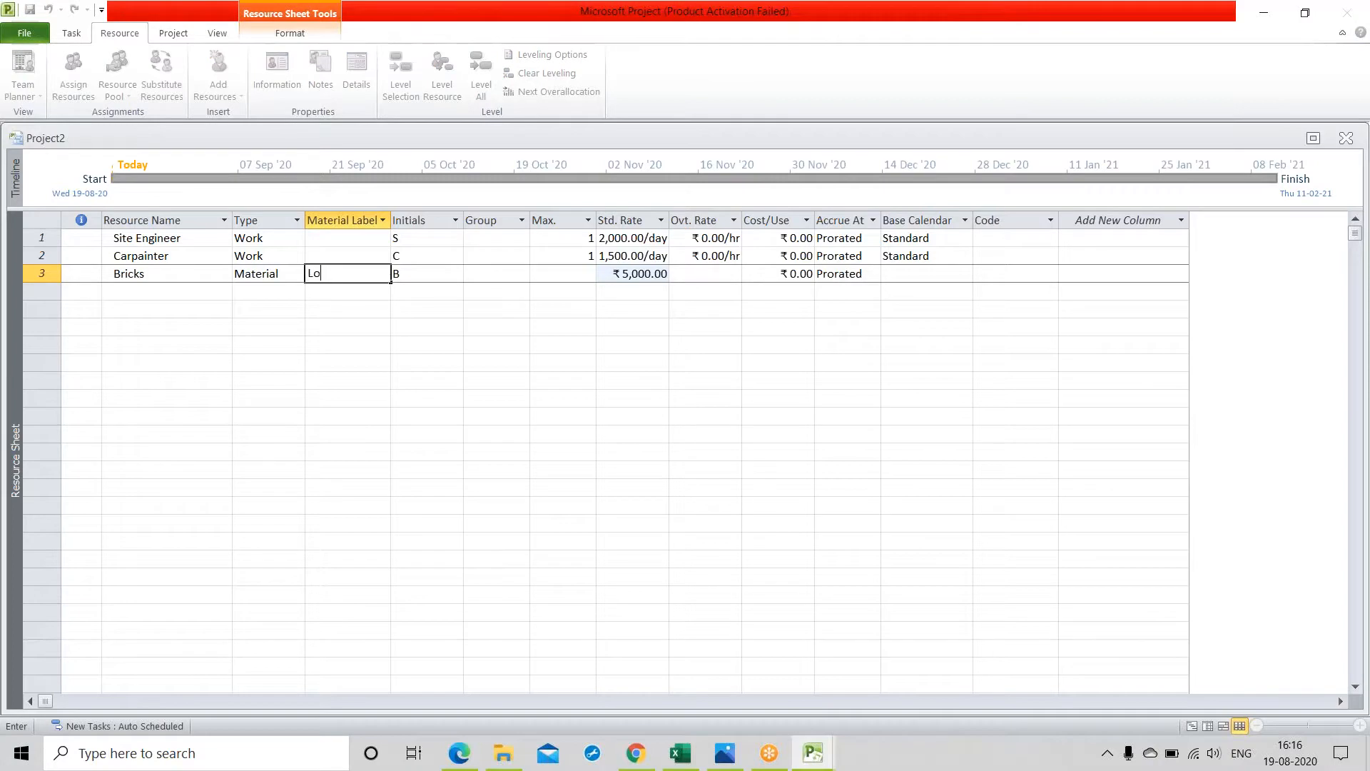
left_click(358, 385)
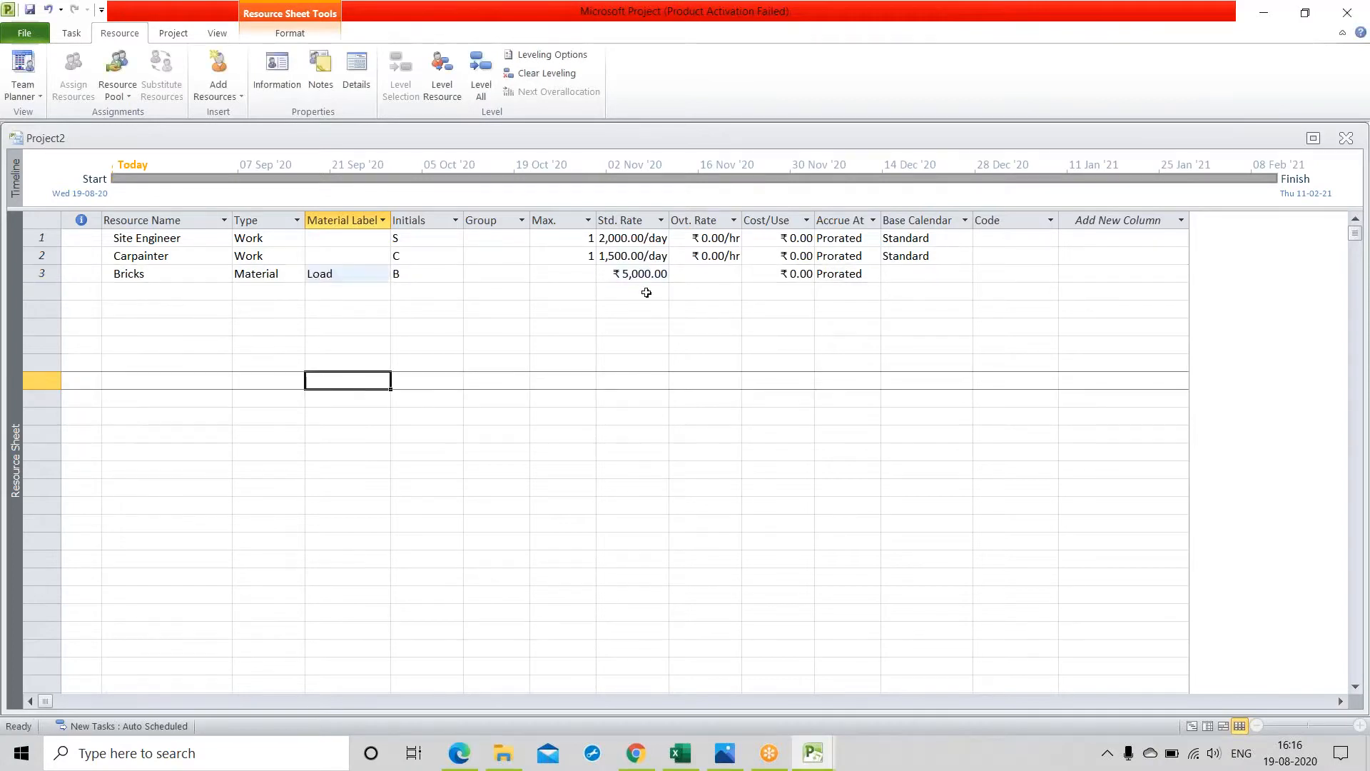
Set the cost accrual of Site Engineer, Carpainter and Bricks to Start
left_click(877, 241)
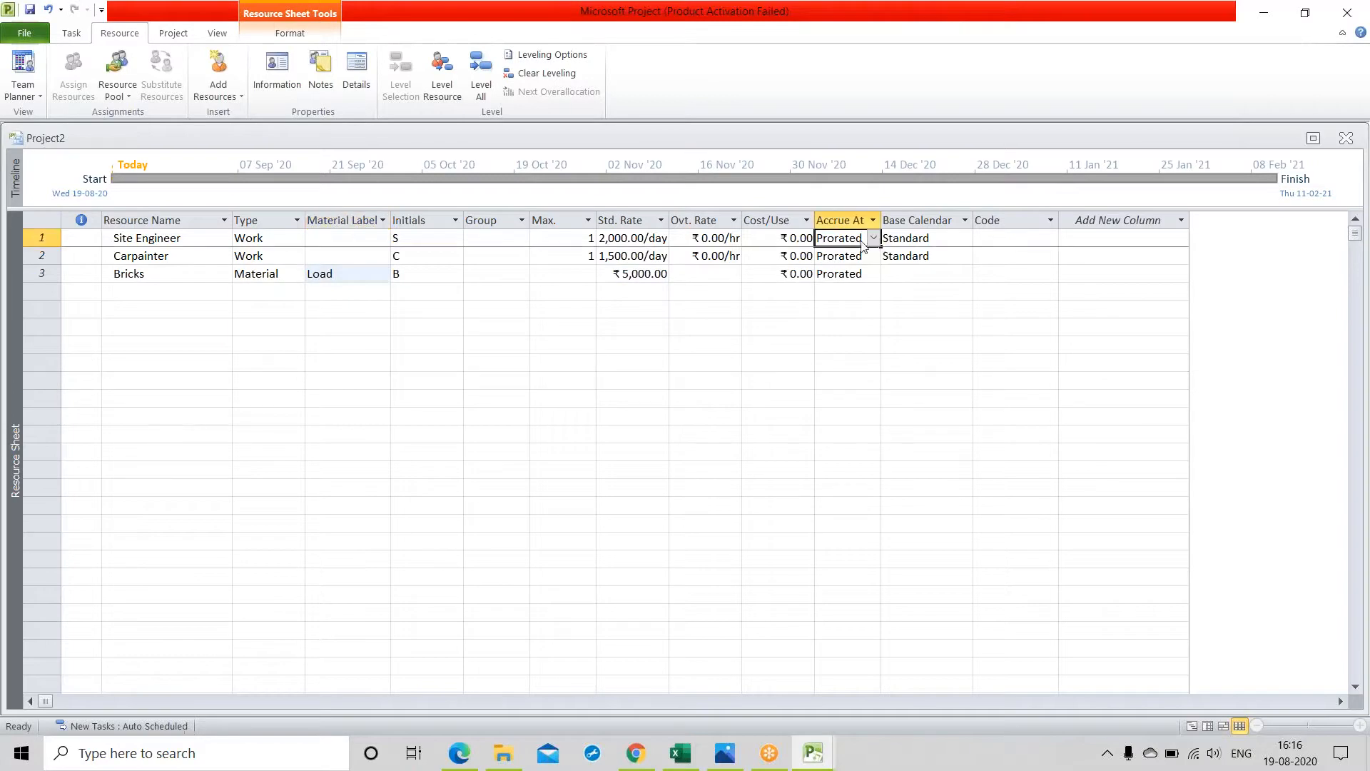
left_click(872, 240)
left_click(839, 254)
left_click(871, 259)
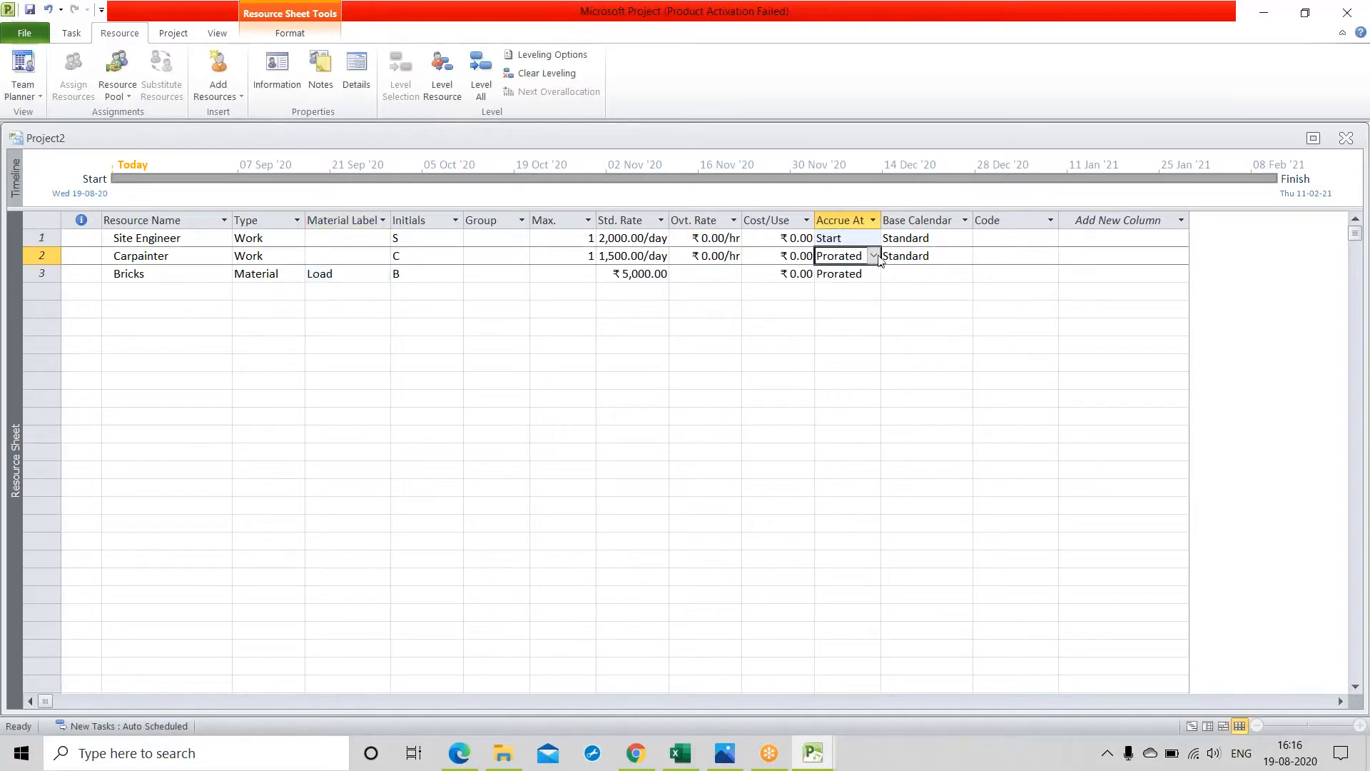
left_click(872, 257)
left_click(841, 268)
key("Return")
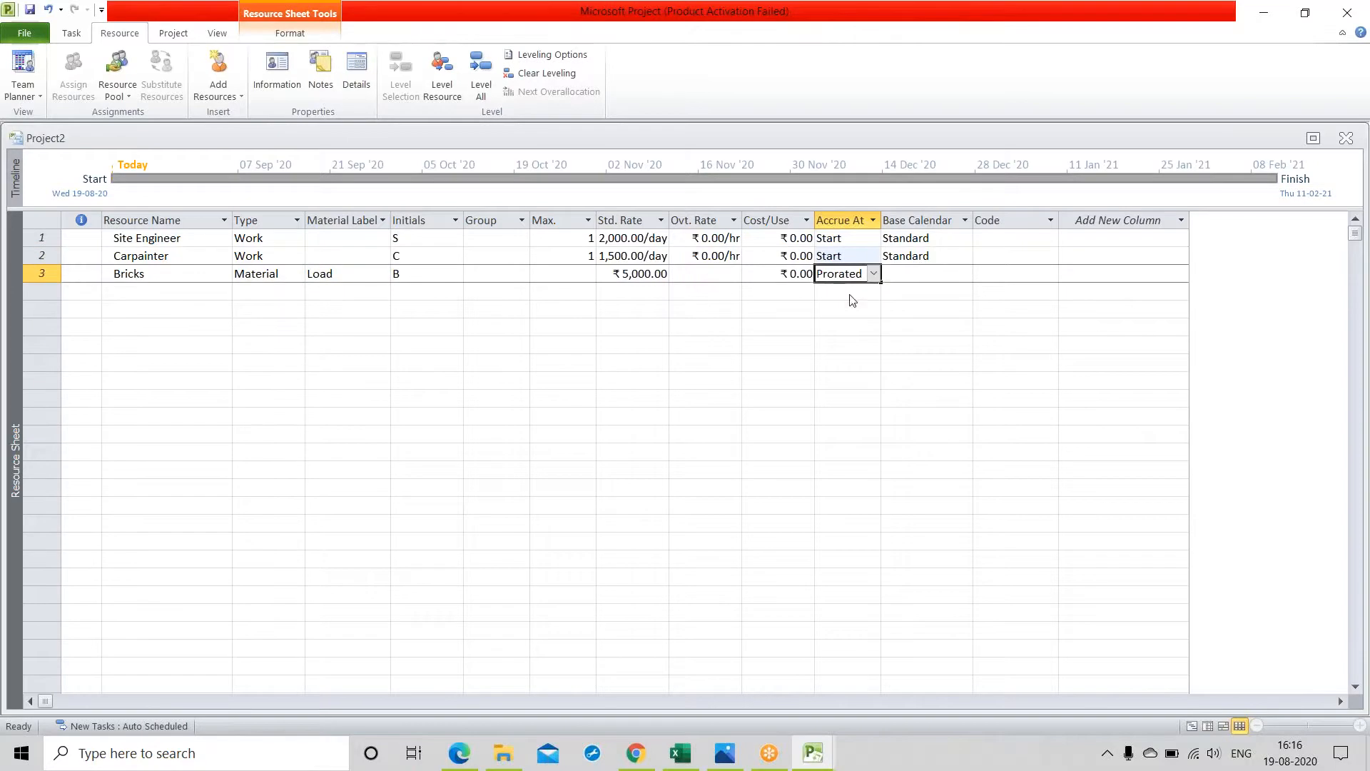
left_click(873, 274)
left_click(839, 289)
left_click(707, 415)
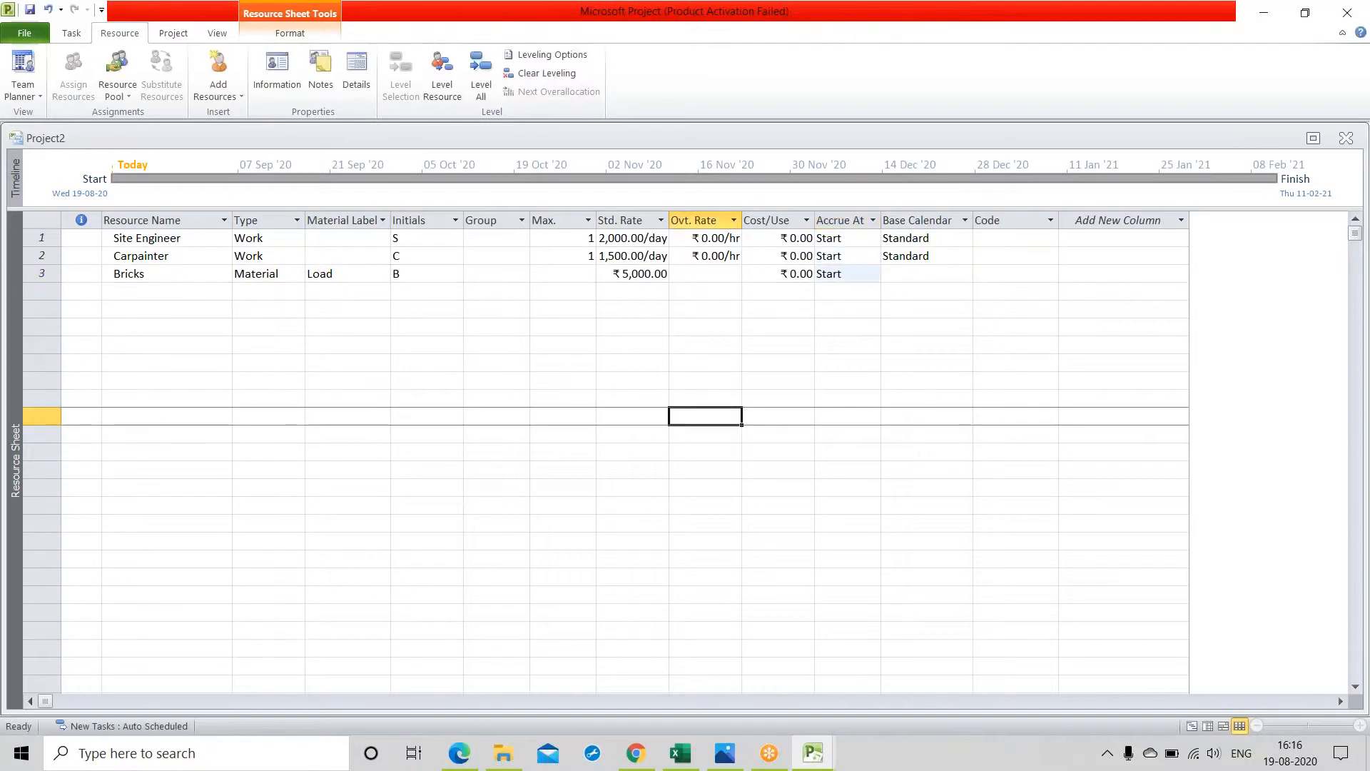
Switch to the Gantt chart and assign the Site Engineer resource to task A in its task information
scroll(21, 74, "up", 1)
left_click(22, 70)
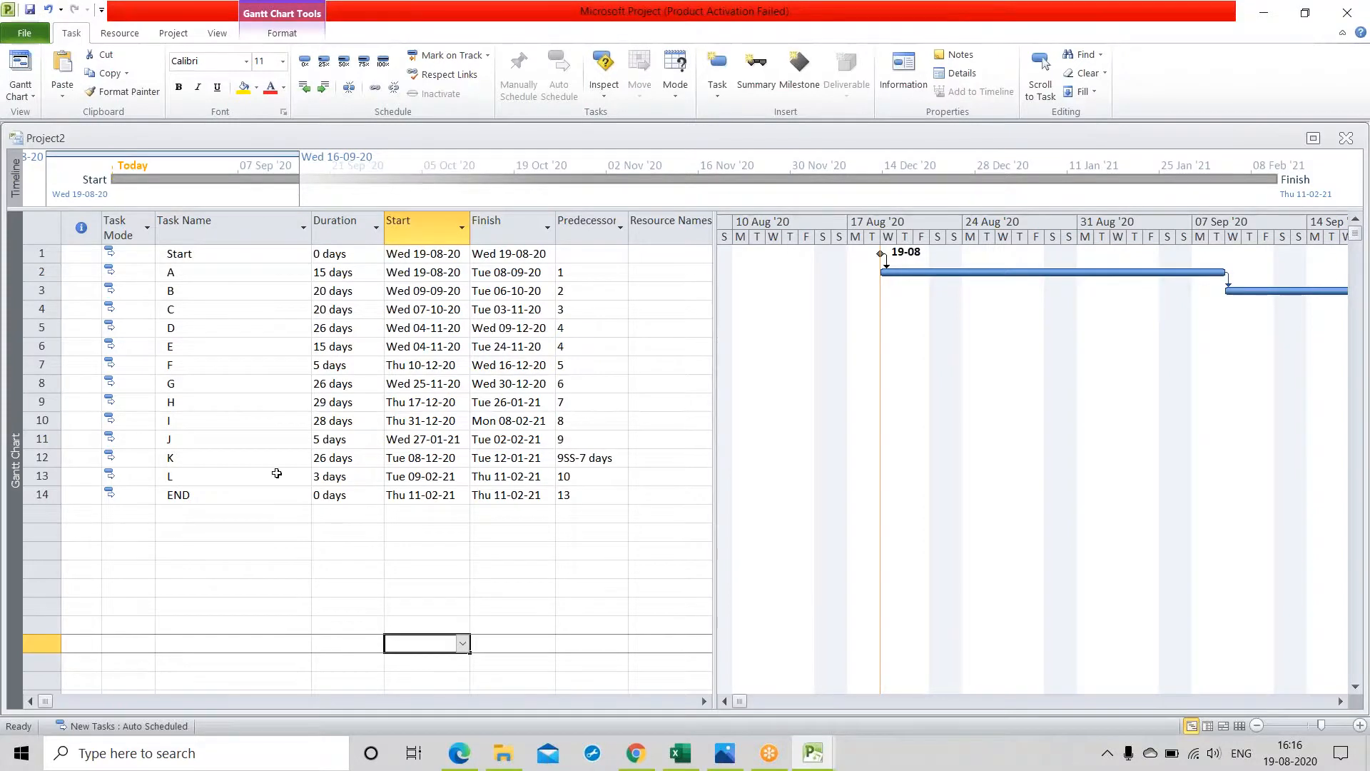
left_click(42, 272)
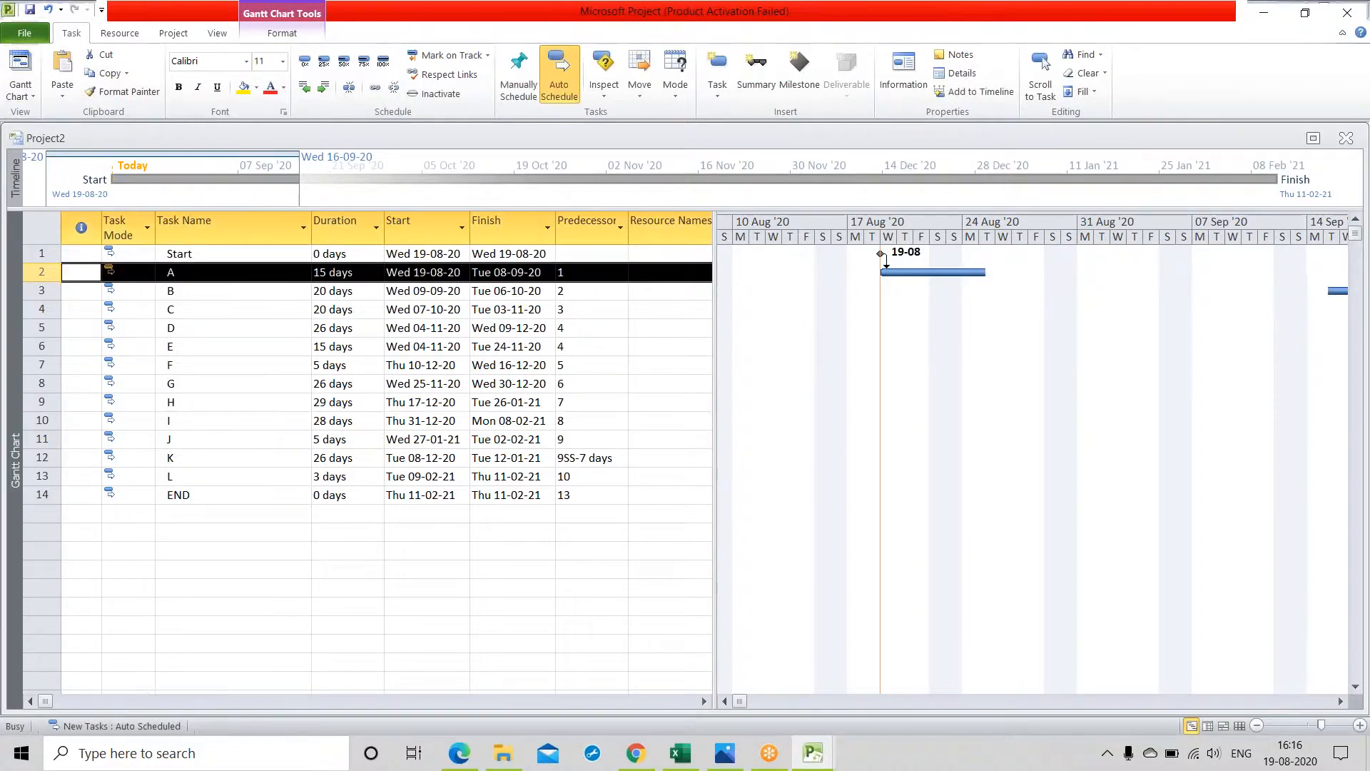
left_click(559, 239)
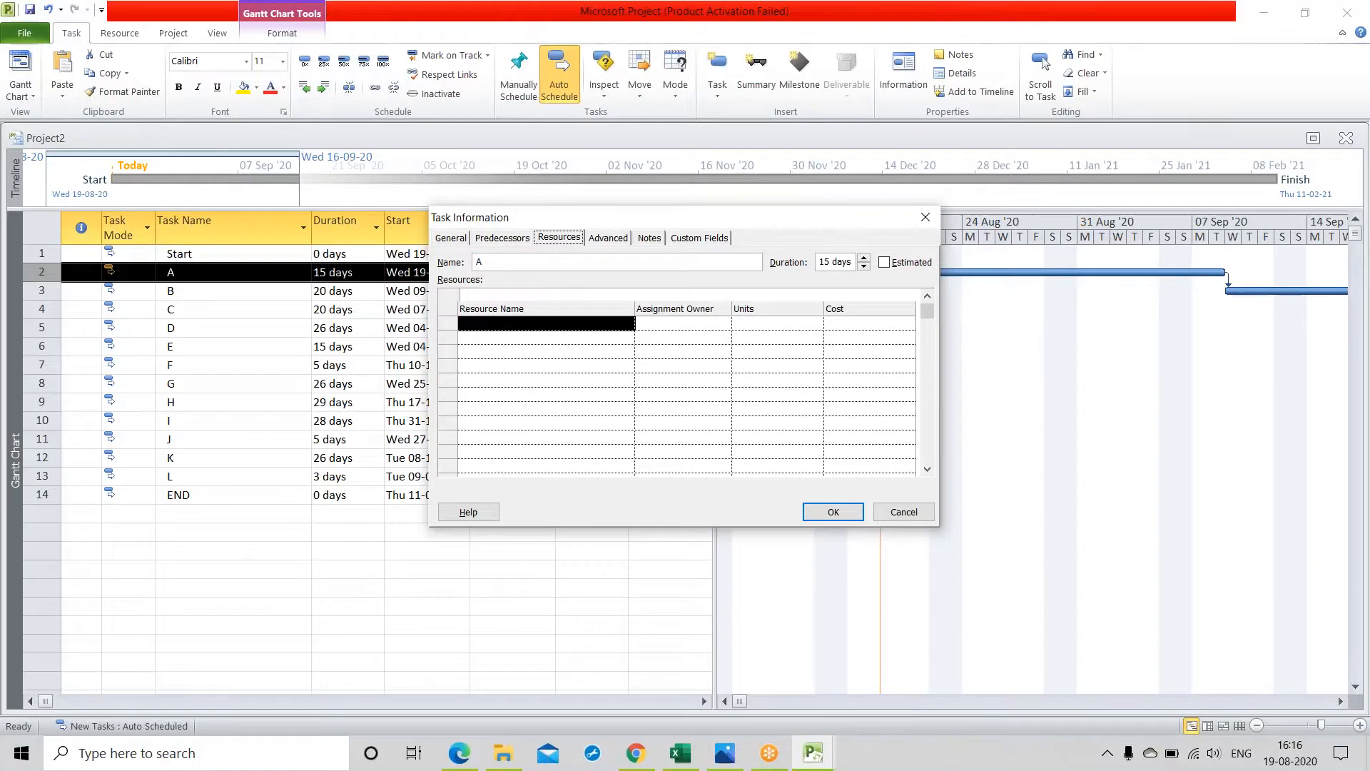
left_click(615, 324)
left_click(627, 323)
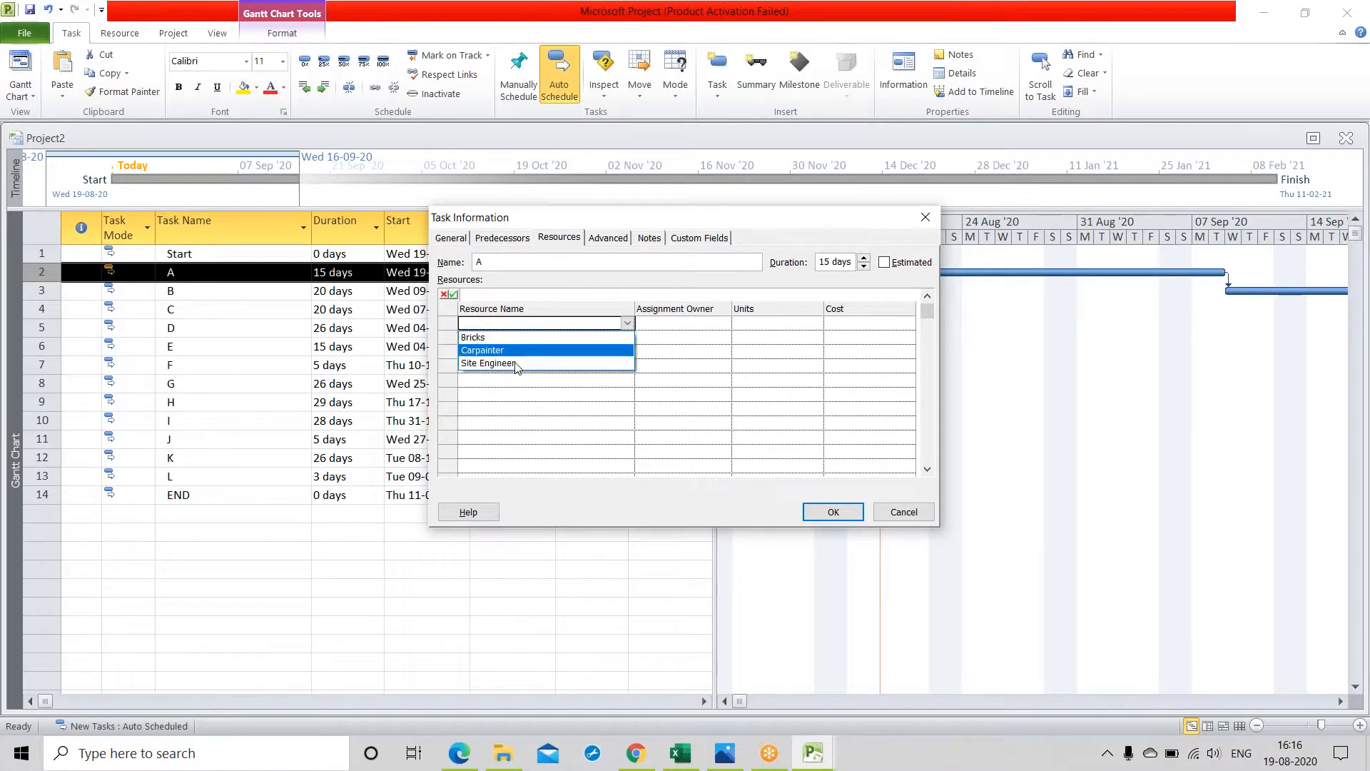
left_click(517, 364)
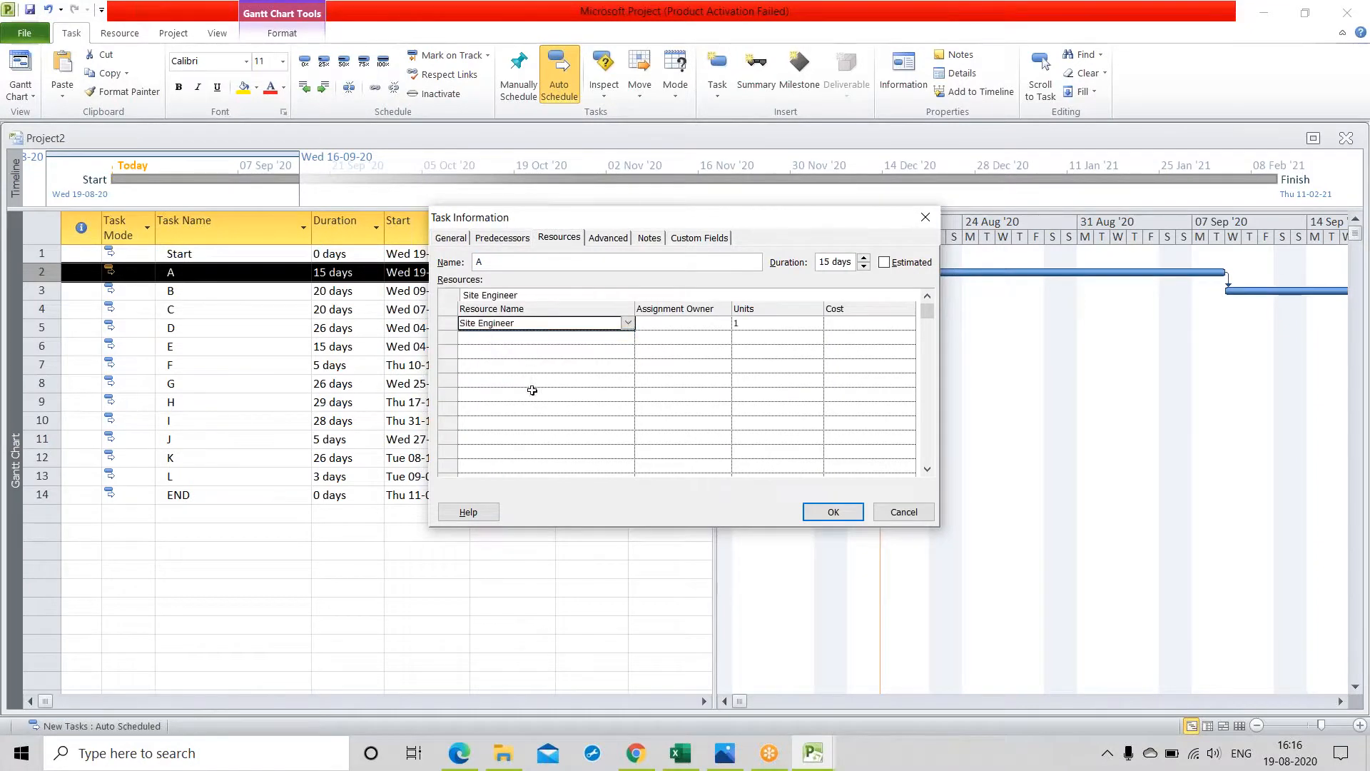
Add Bricks as a second resource of task A with 50 units and apply the assignments
left_click(555, 336)
left_click(629, 338)
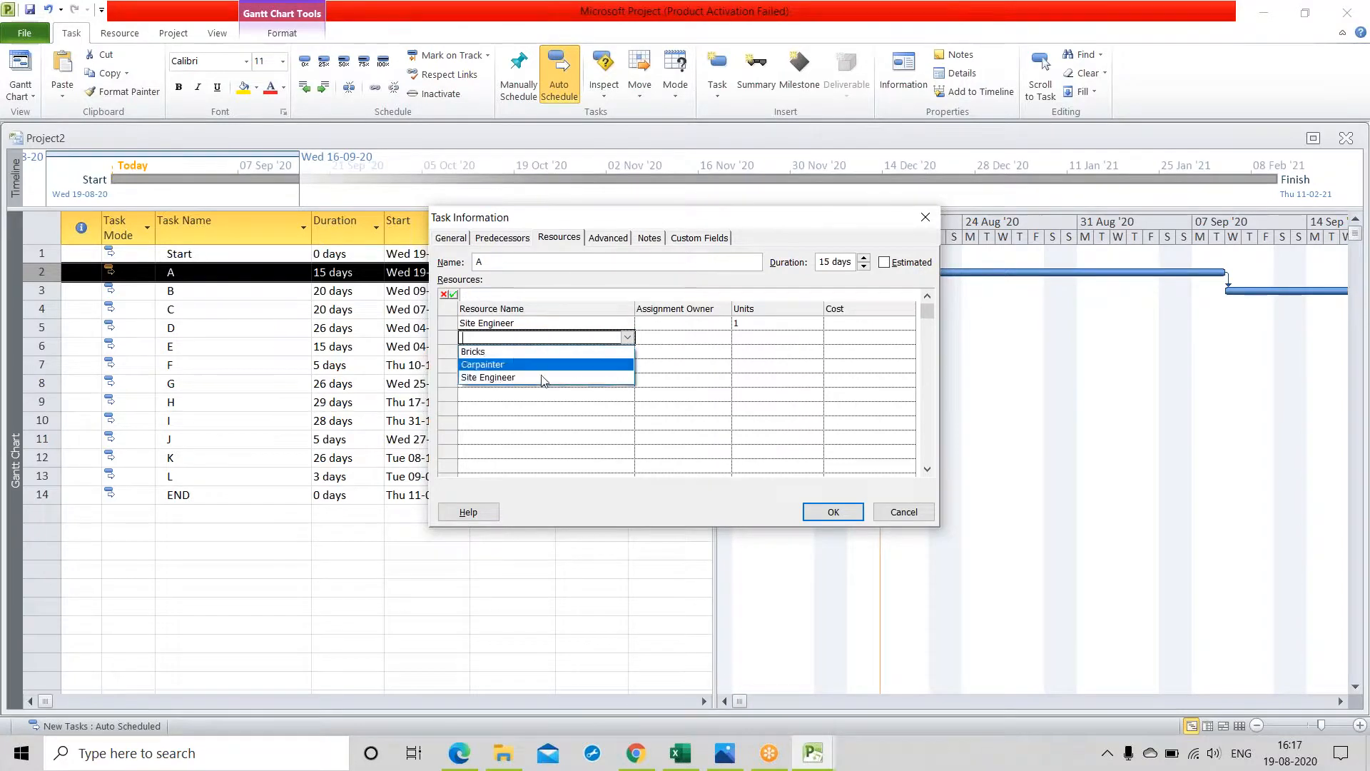
left_click(520, 351)
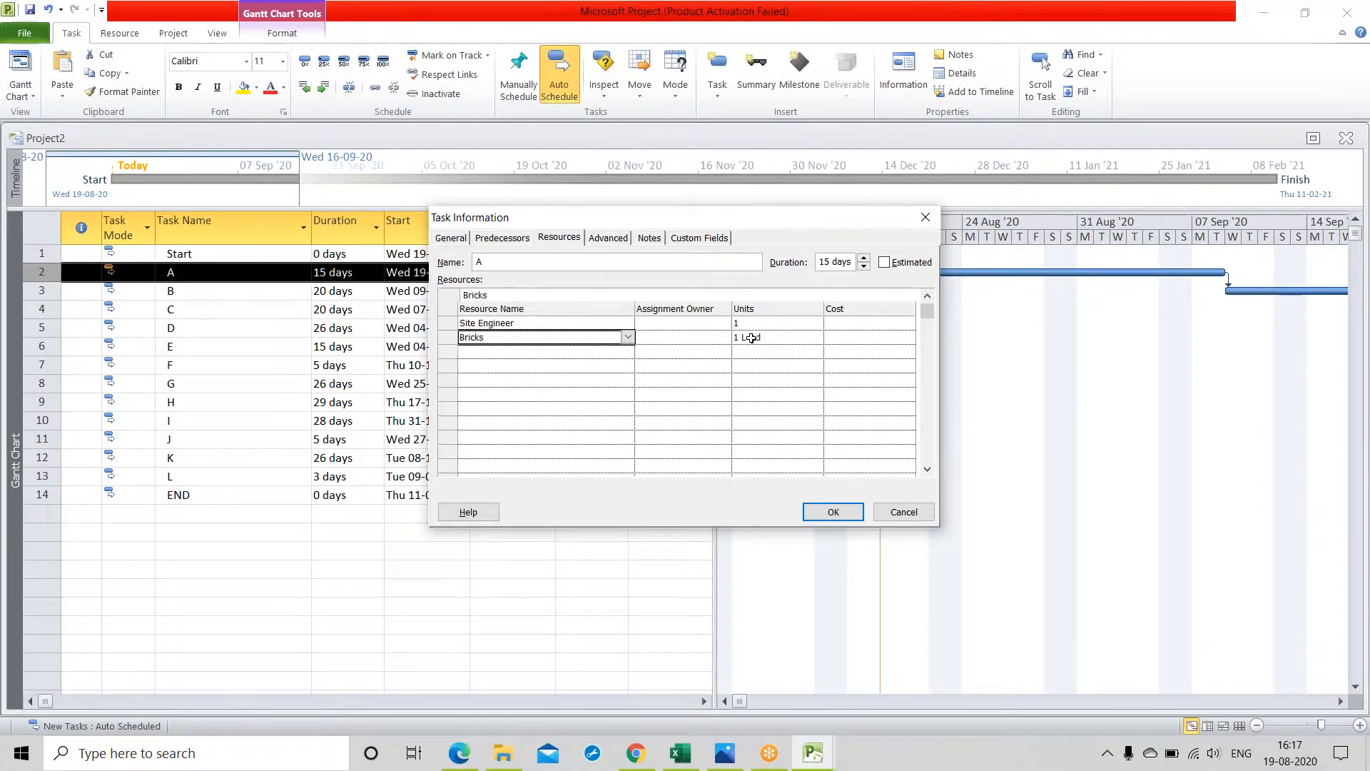
left_click(751, 338)
type("50")
key("Return")
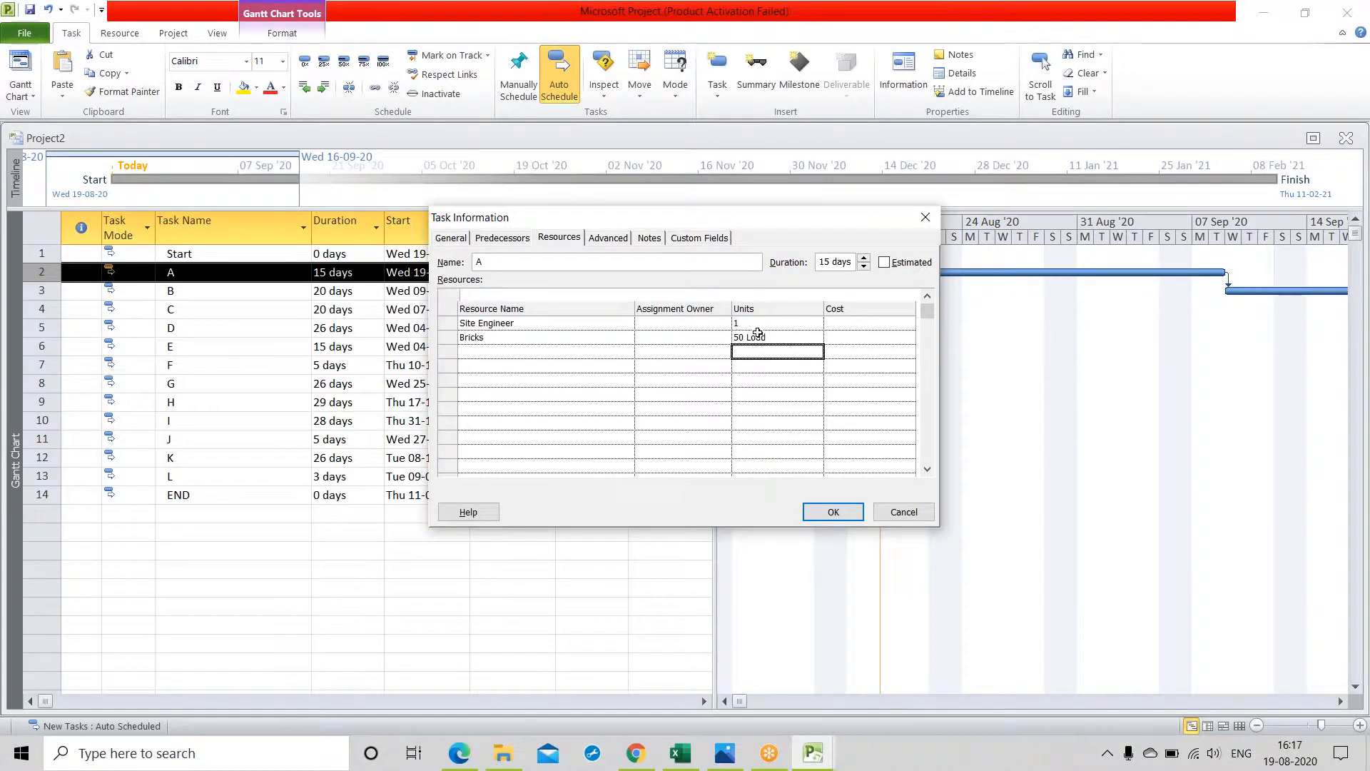
left_click(834, 519)
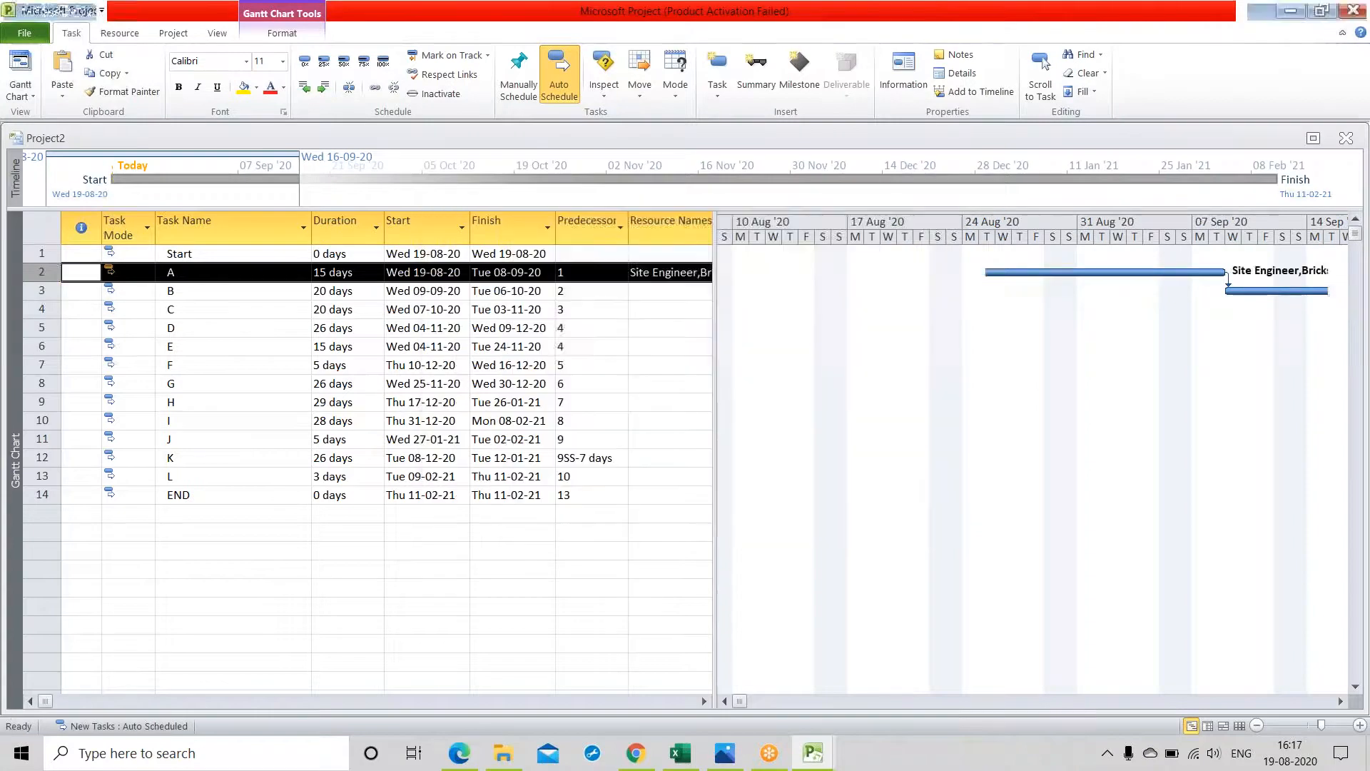
double_click(42, 291)
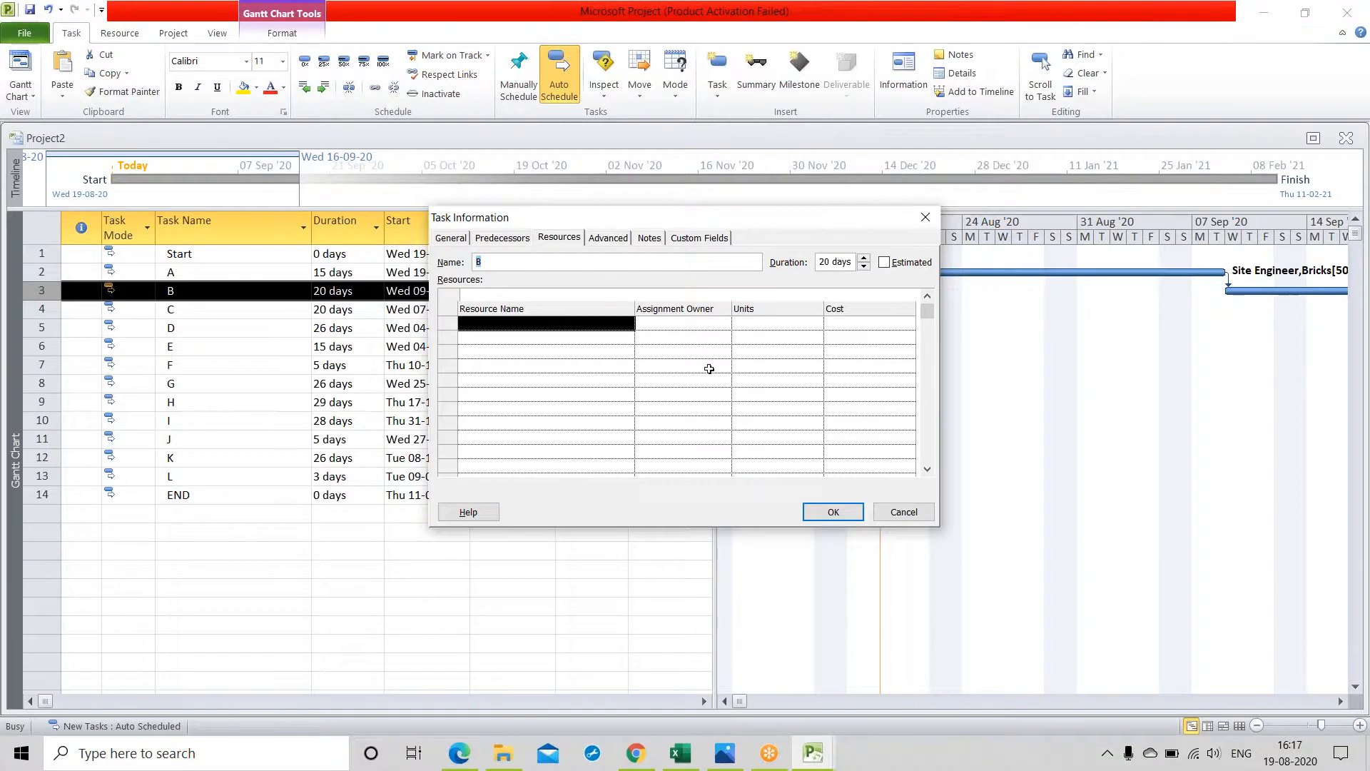
left_click(903, 512)
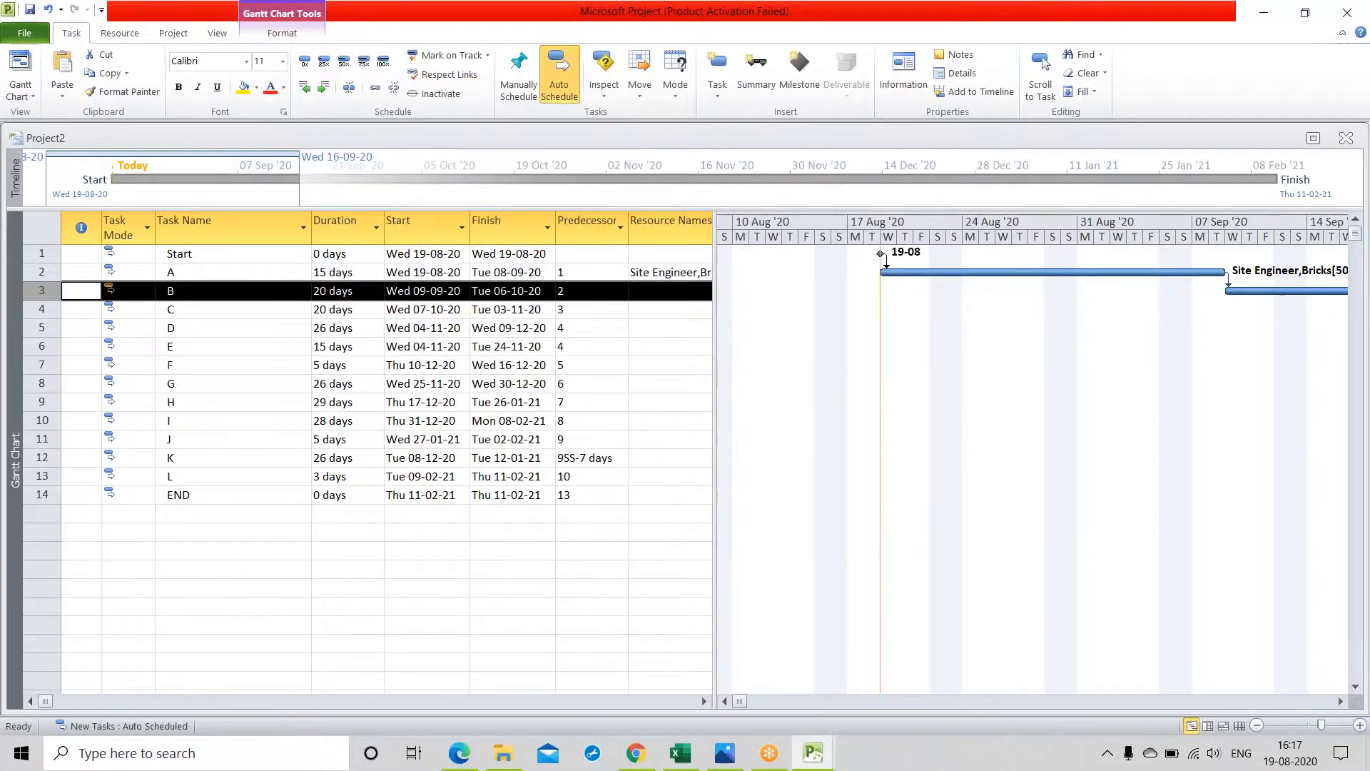
key("Down")
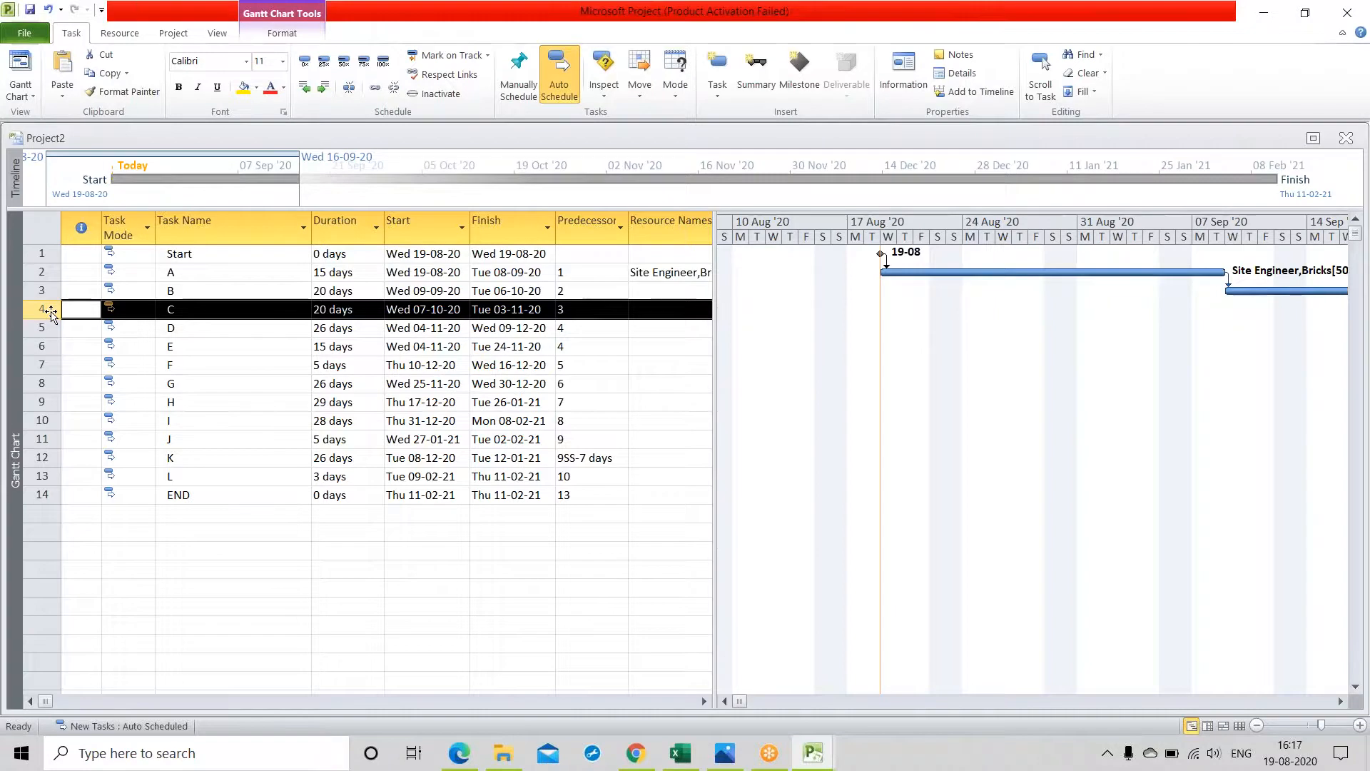
Assign the Bricks resource to task C with 30 units
double_click(50, 312)
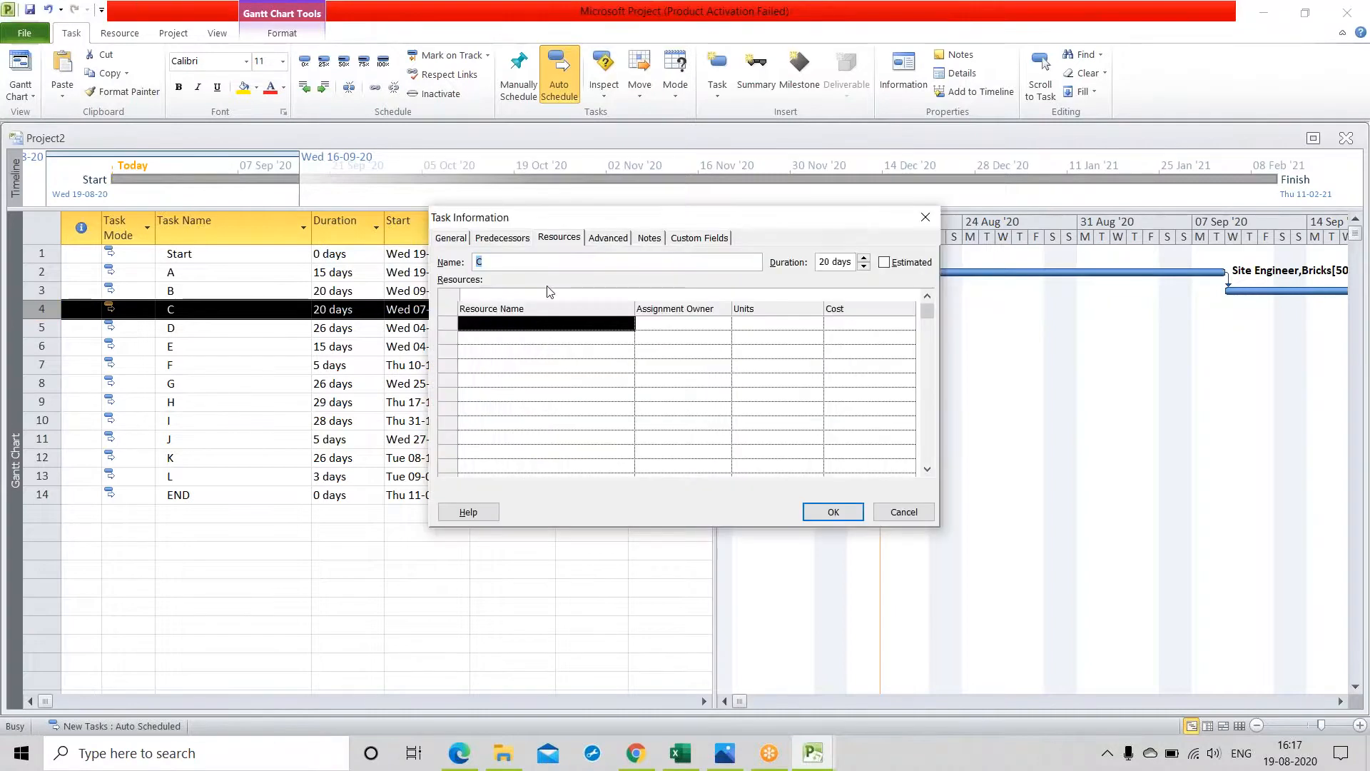
left_click(586, 322)
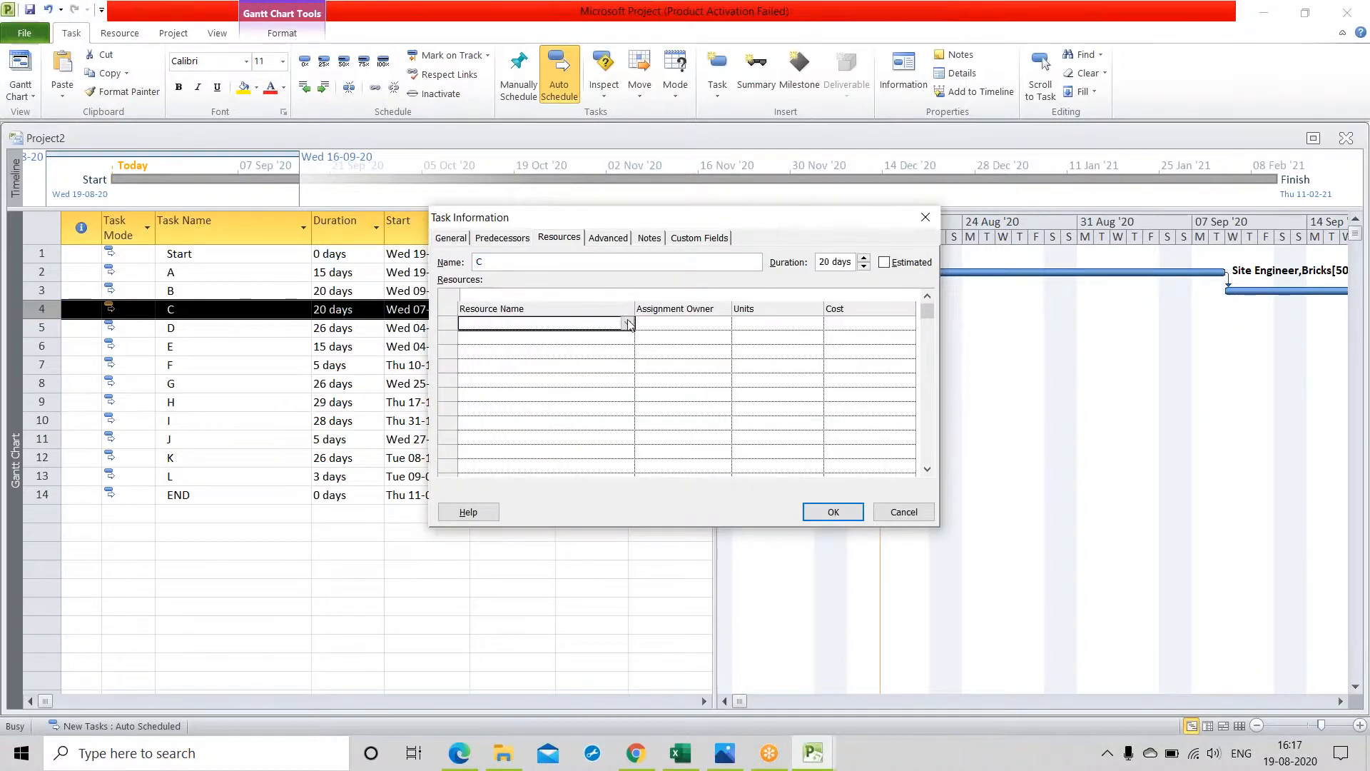
left_click(631, 323)
left_click(514, 336)
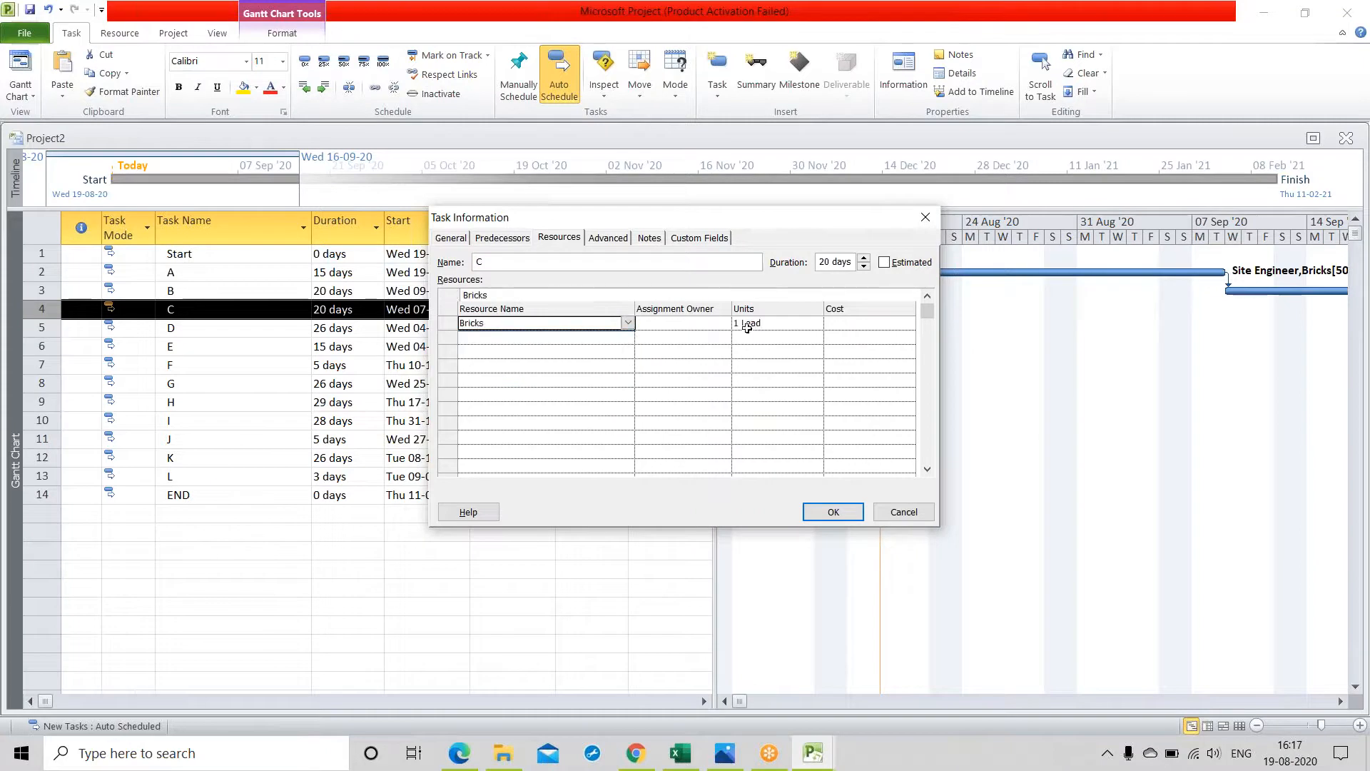
left_click(763, 322)
type("30")
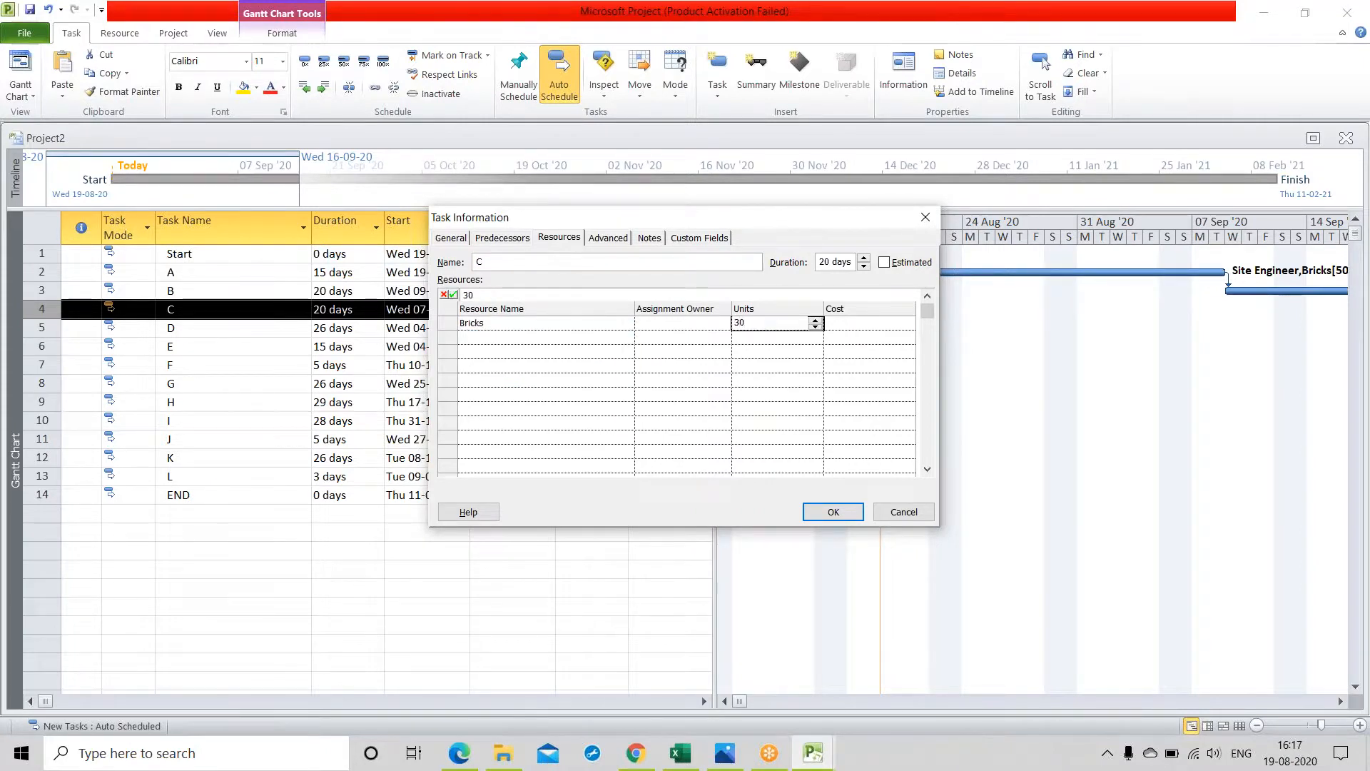
key("Return")
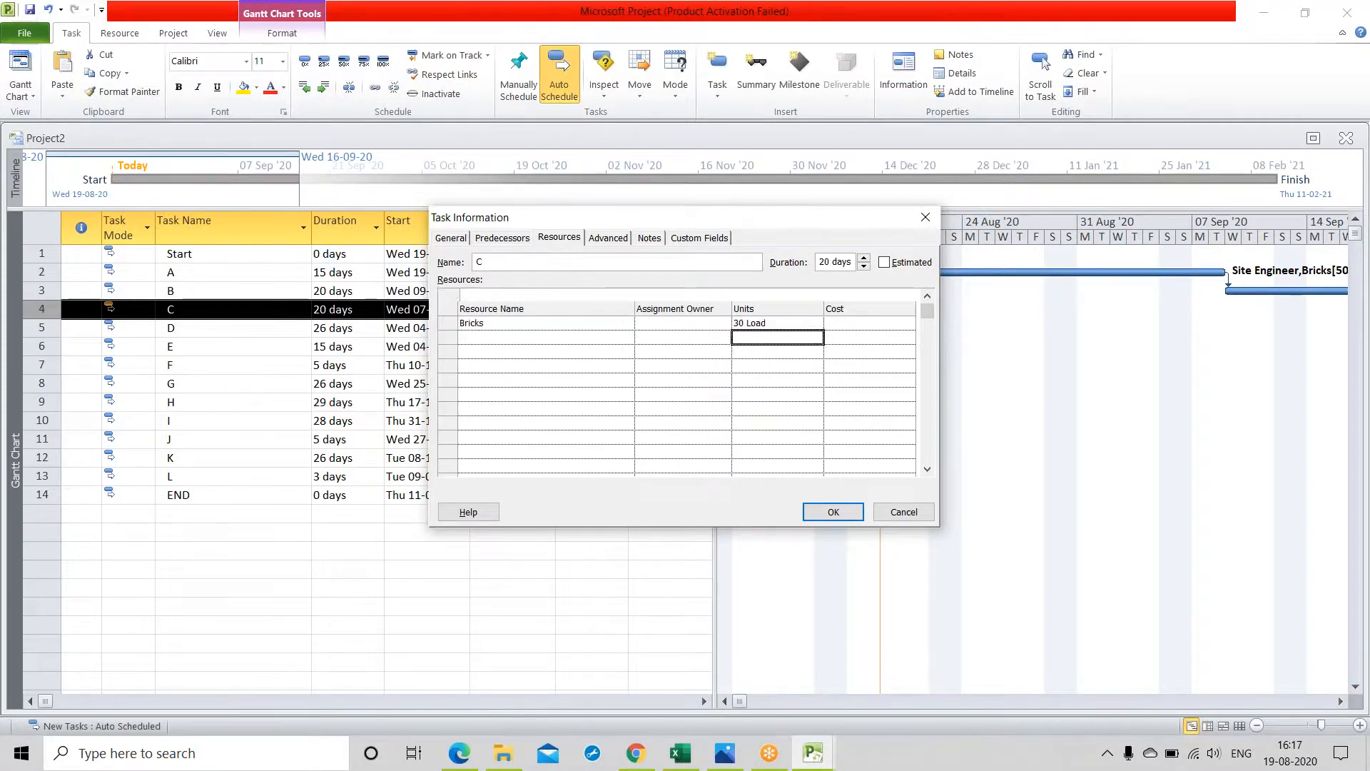
left_click(845, 513)
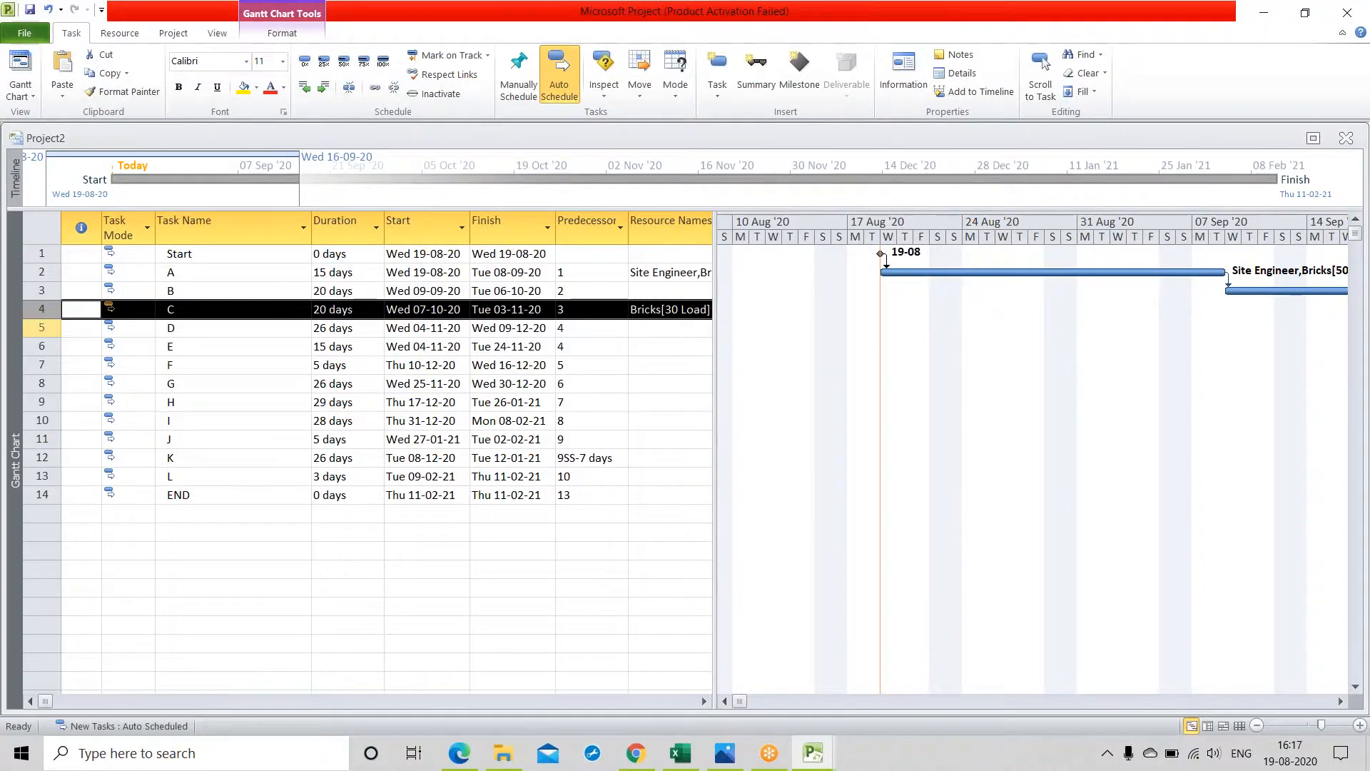
Assign the Site Engineer resource to task D
double_click(47, 335)
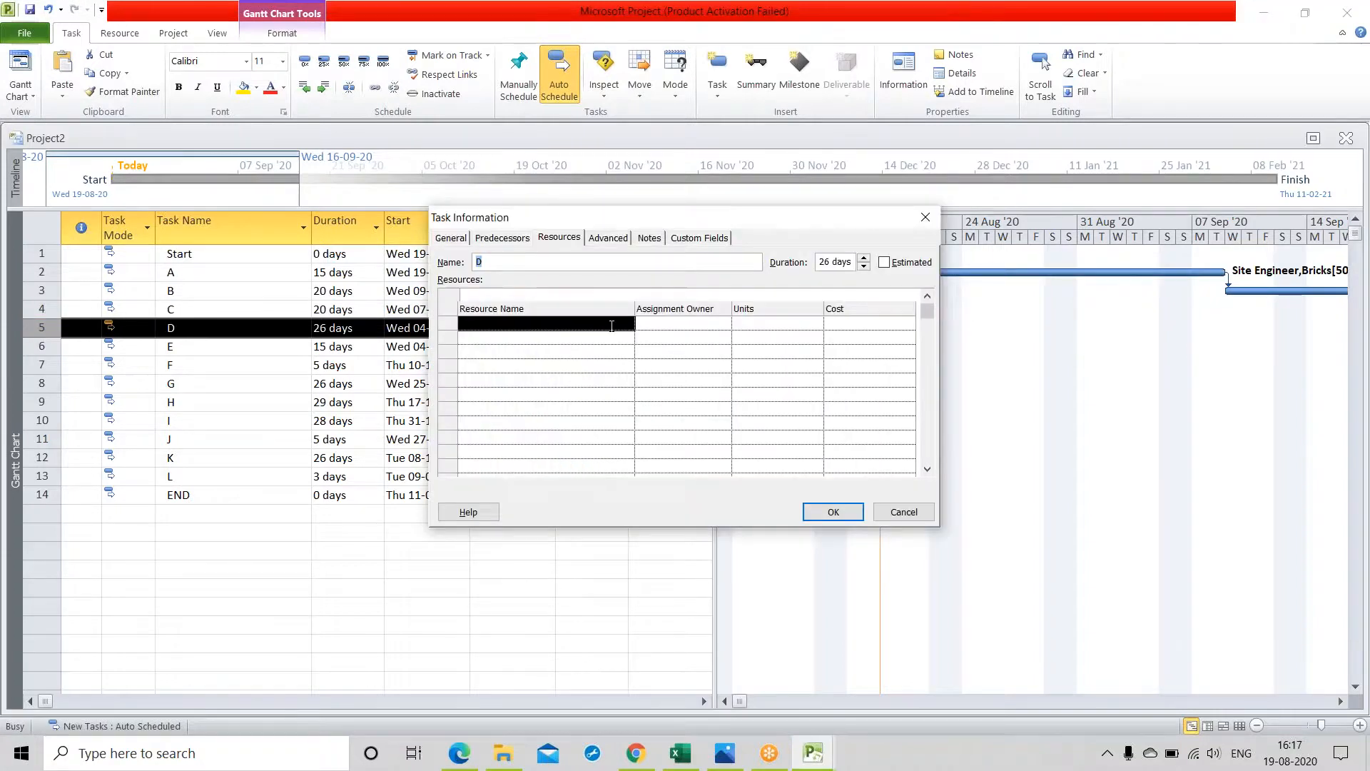
left_click(631, 325)
left_click(631, 325)
left_click(526, 366)
left_click(832, 514)
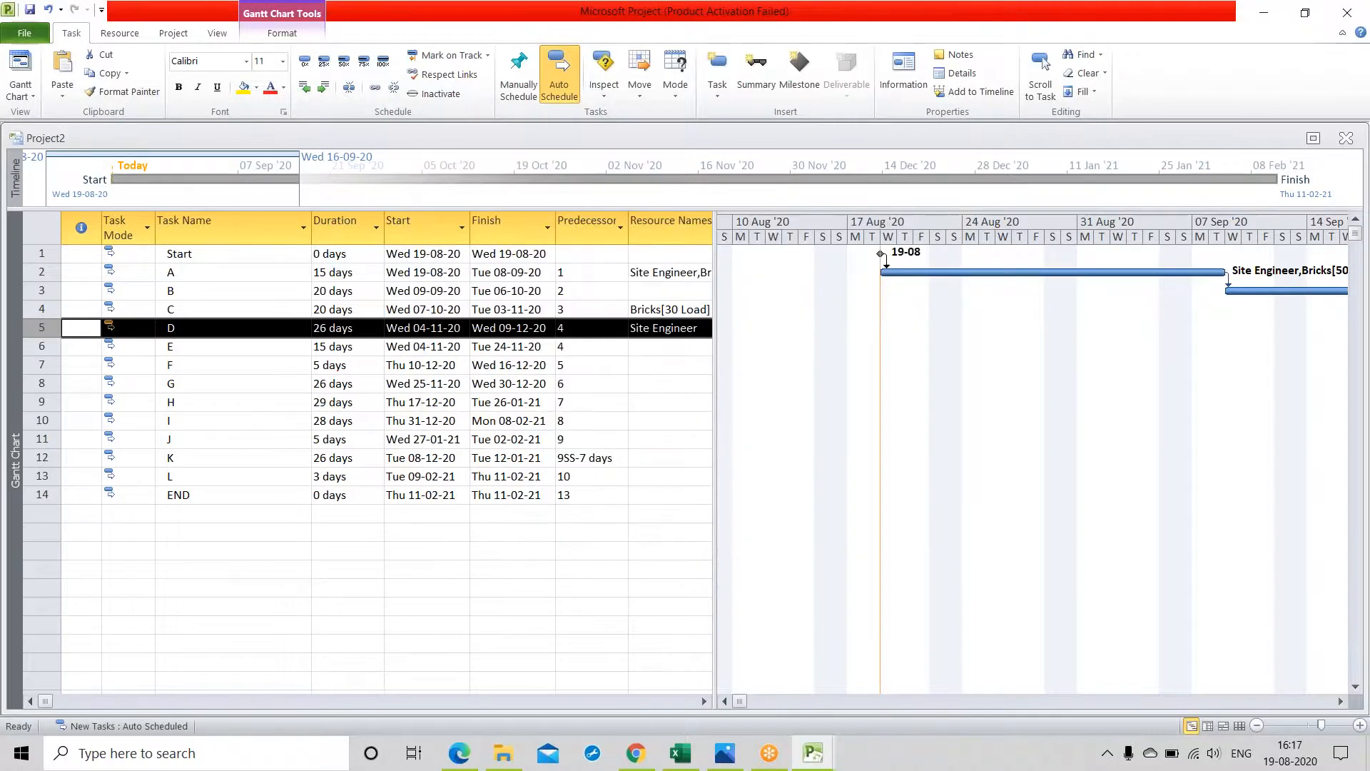
Add Carpainter and Bricks as resources of task E in its task information
left_click(46, 347)
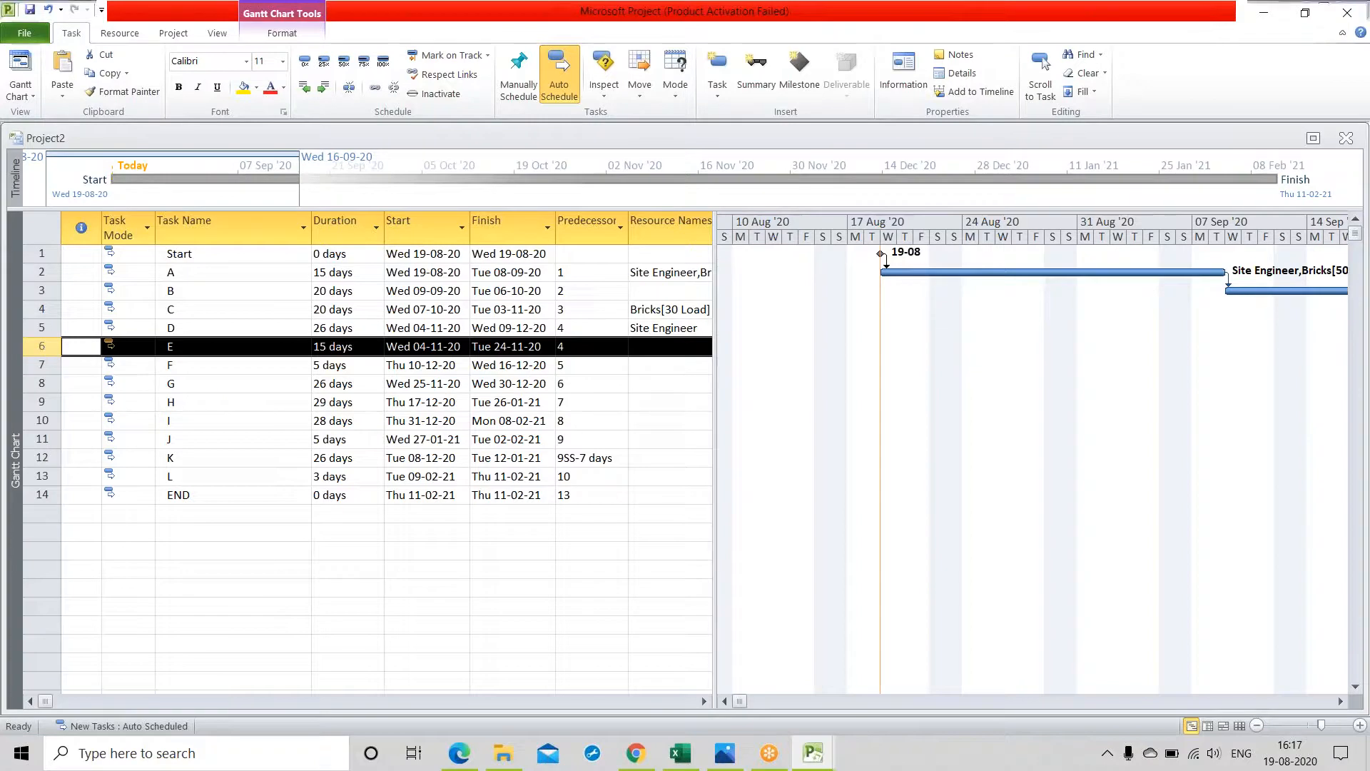
double_click(45, 347)
left_click(628, 324)
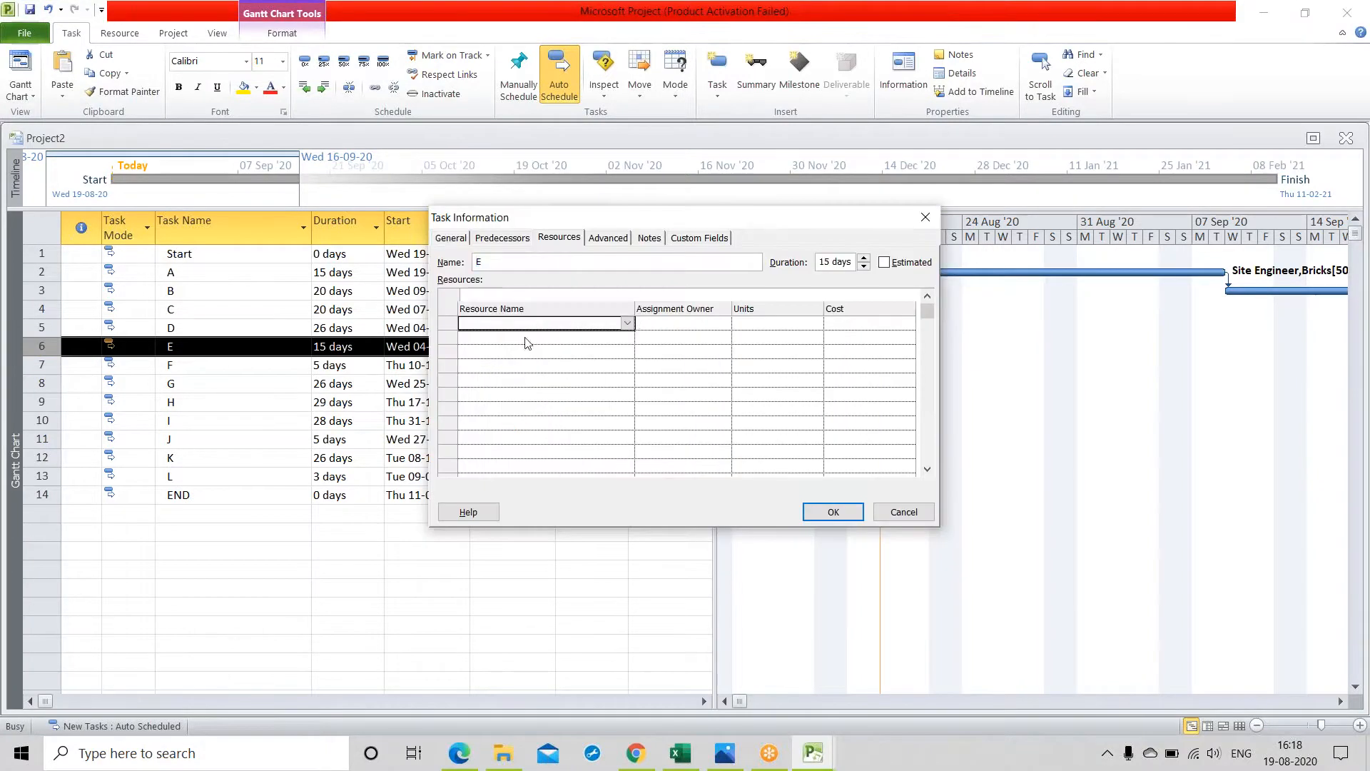
left_click(506, 350)
left_click(571, 341)
left_click(628, 337)
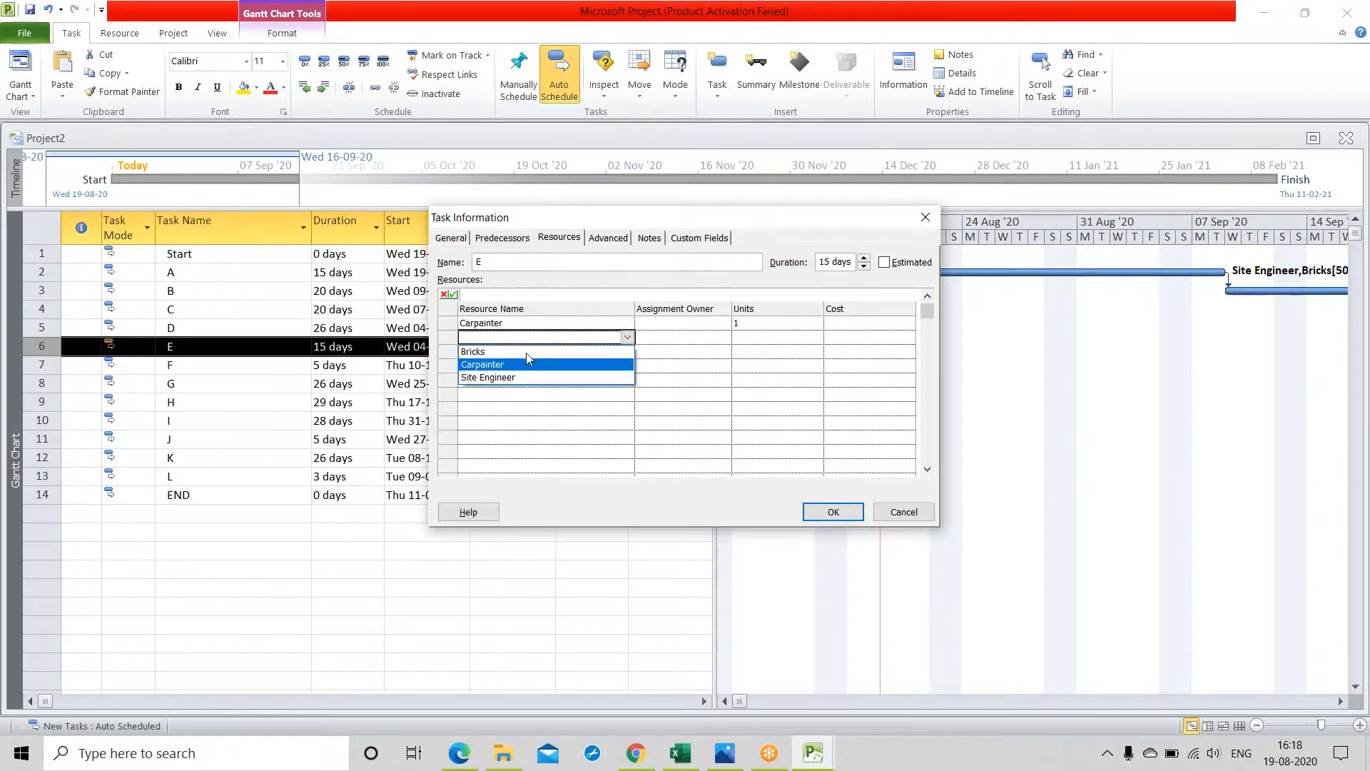
left_click(526, 345)
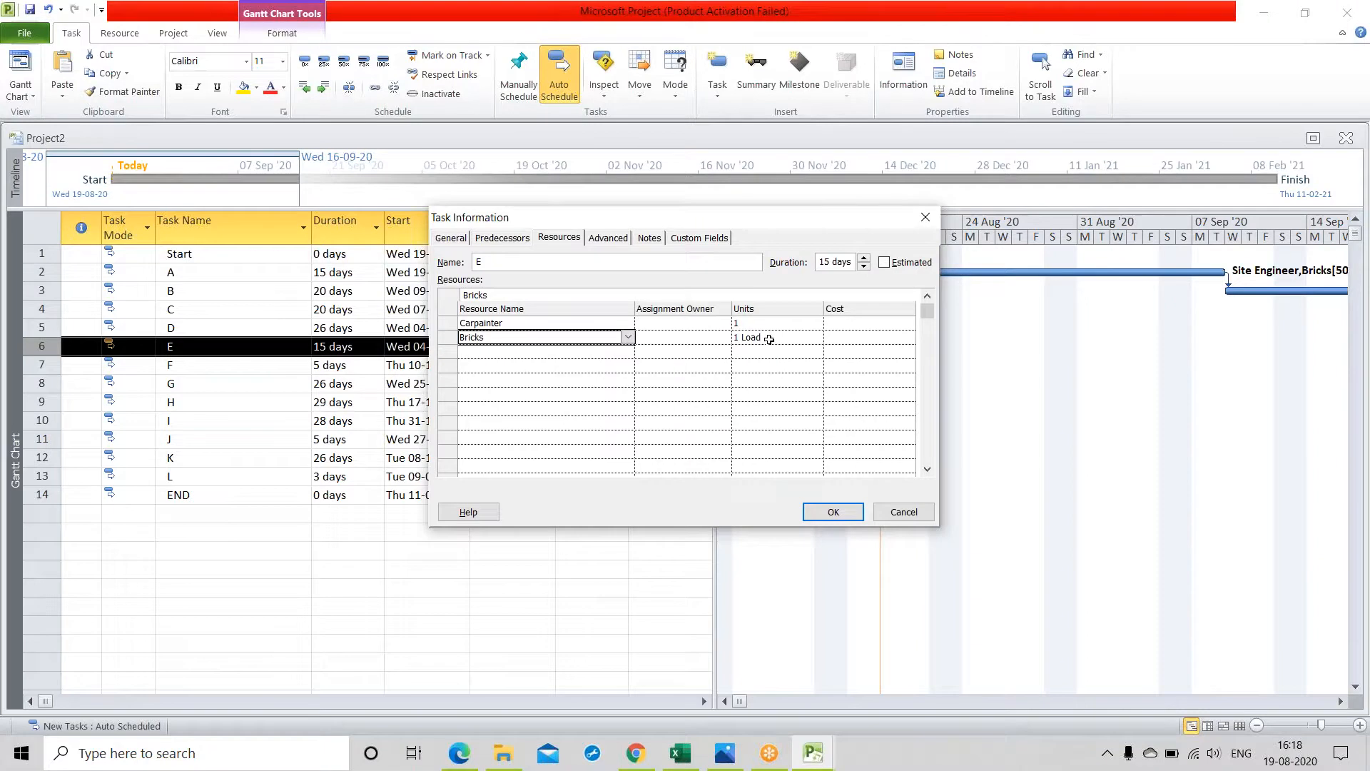
Set the Bricks units of task E to 10 and apply its resource assignments
left_click(769, 339)
key("BackSpace")
key("BackSpace")
key("BackSpace")
key("BackSpace")
key("BackSpace")
type("0")
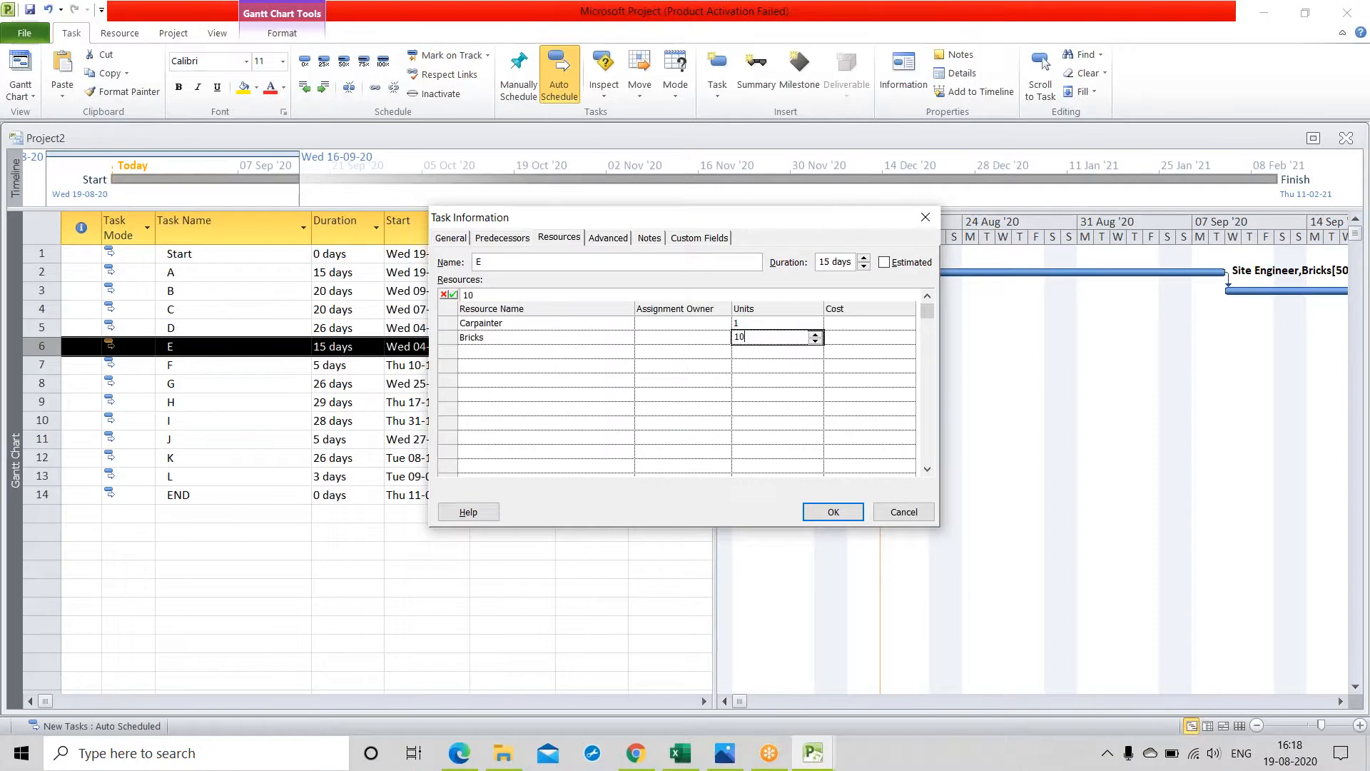
left_click(683, 394)
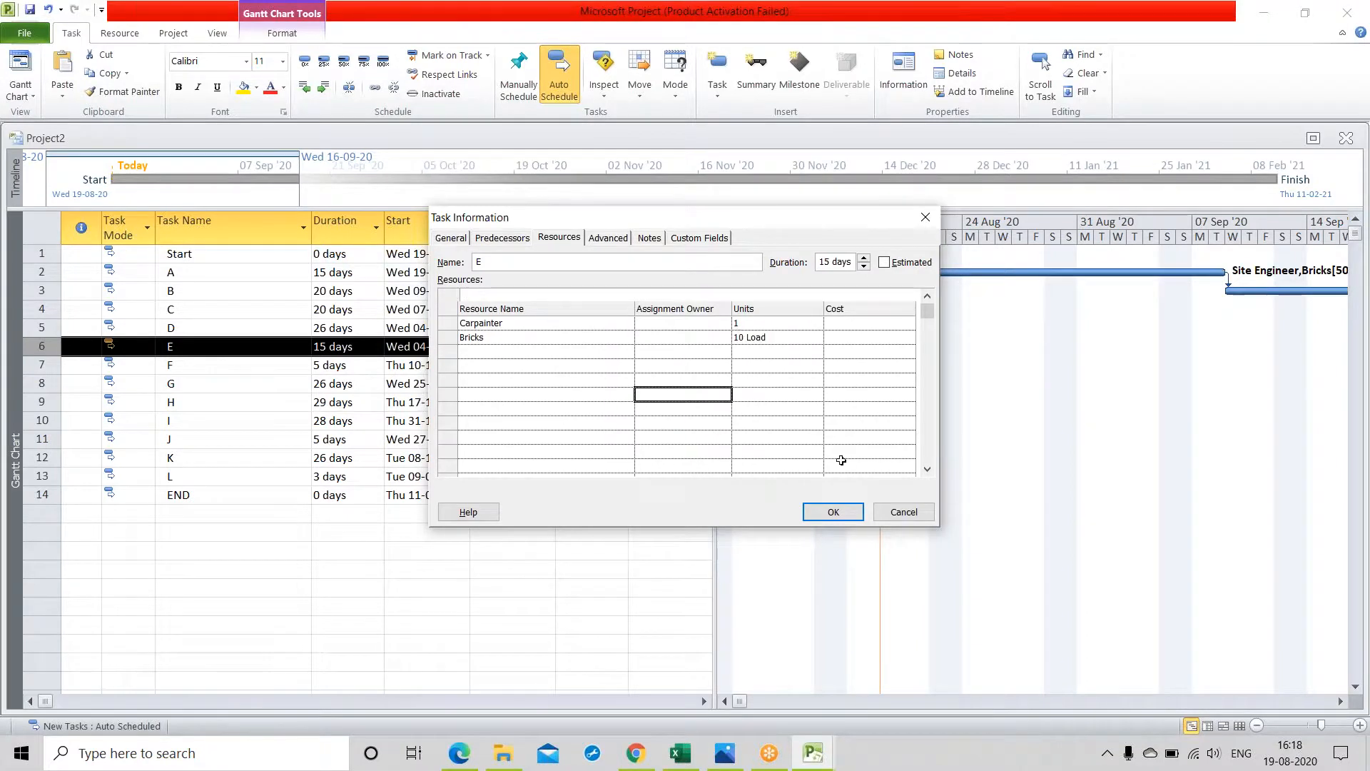
left_click(832, 512)
left_click(289, 641)
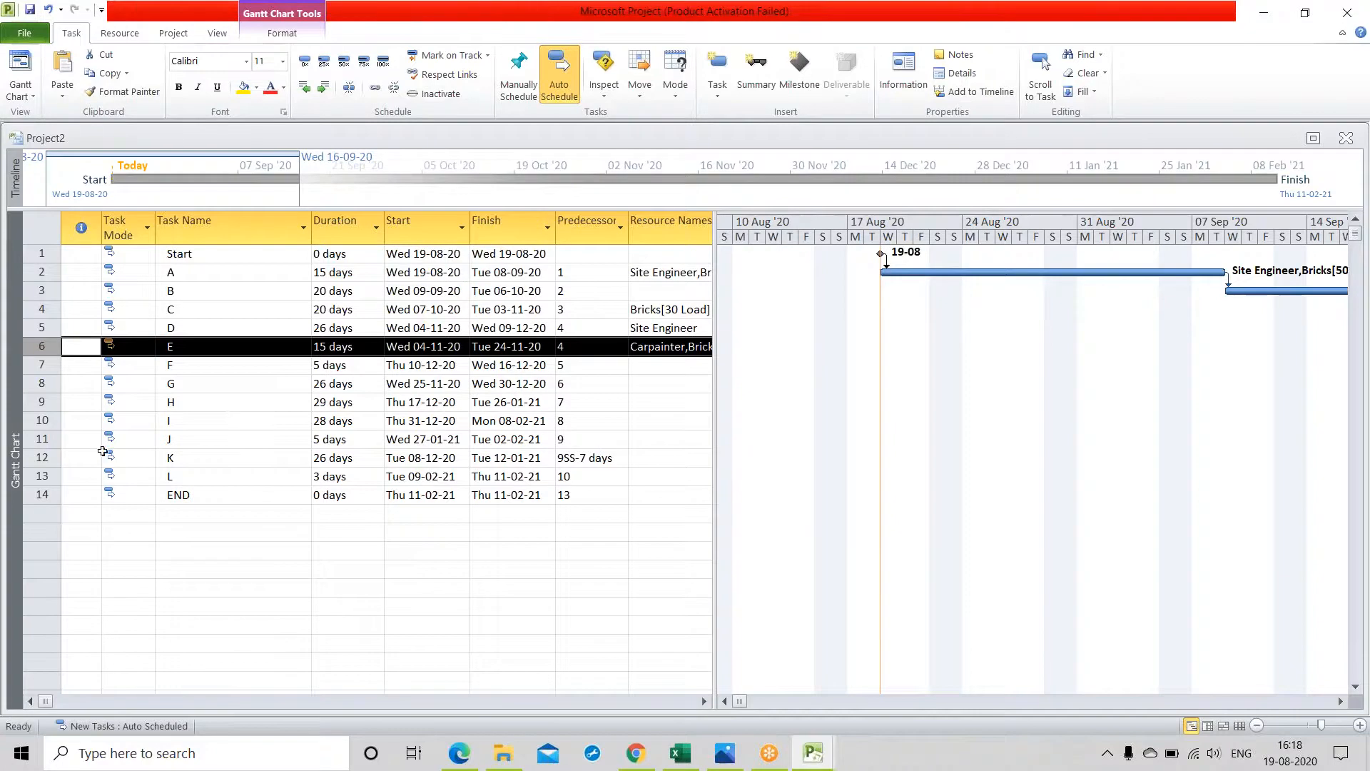
Assign the Carpainter and Site Engineer resources to task F
left_click(38, 366)
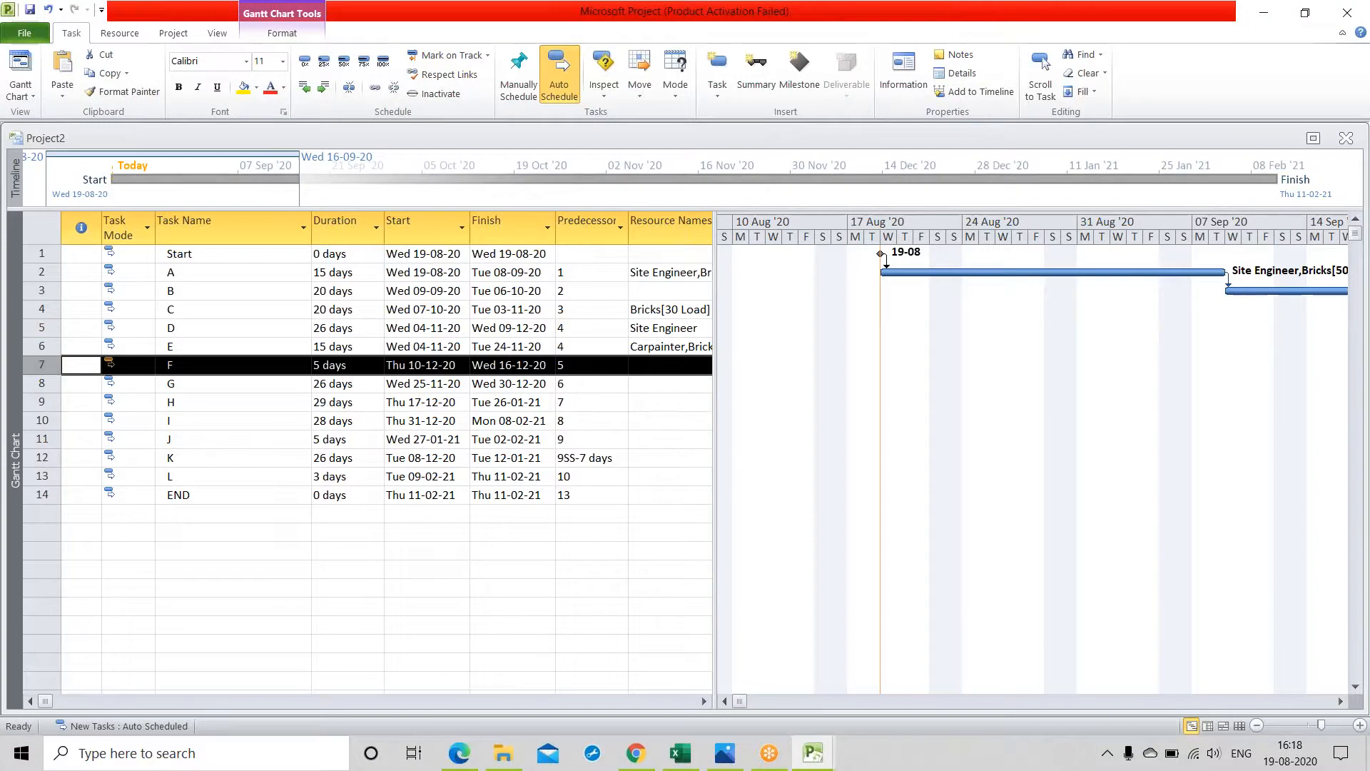
double_click(41, 365)
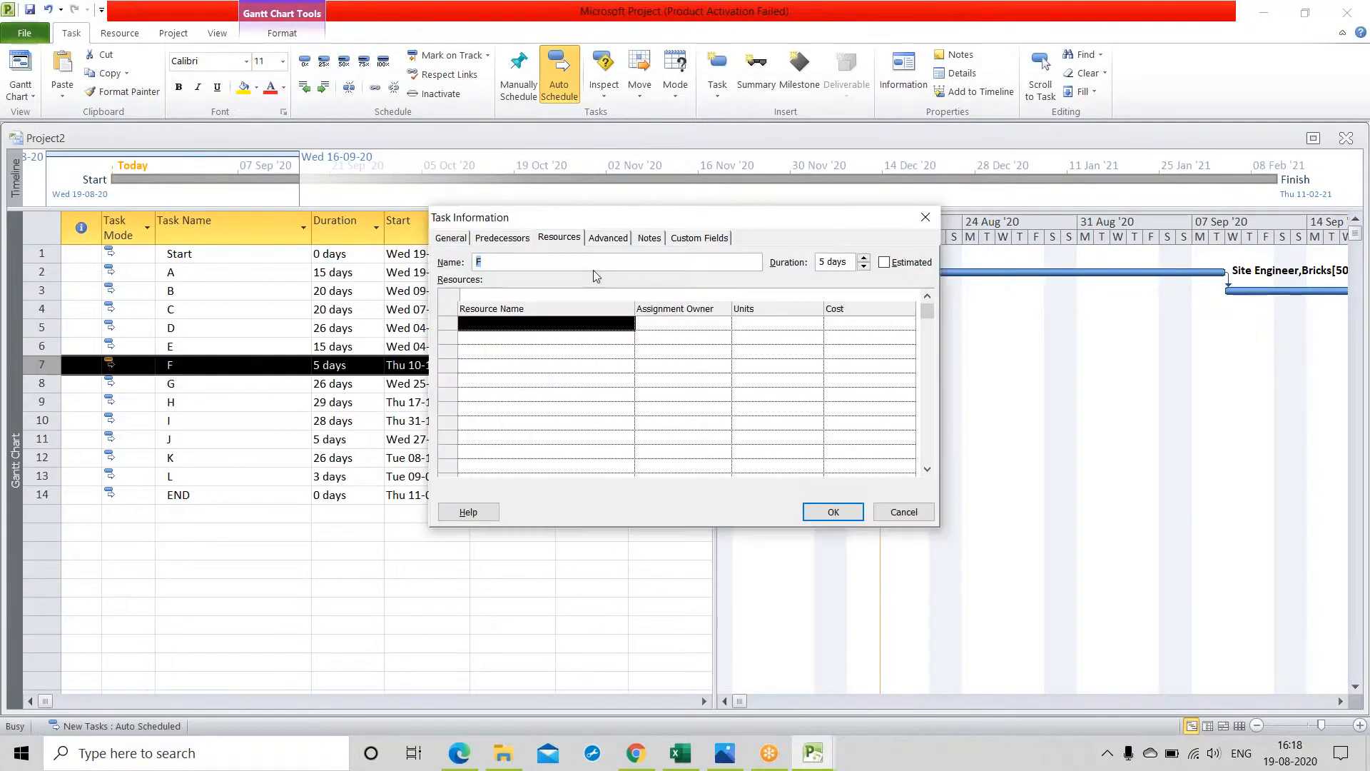
left_click(606, 323)
left_click(628, 322)
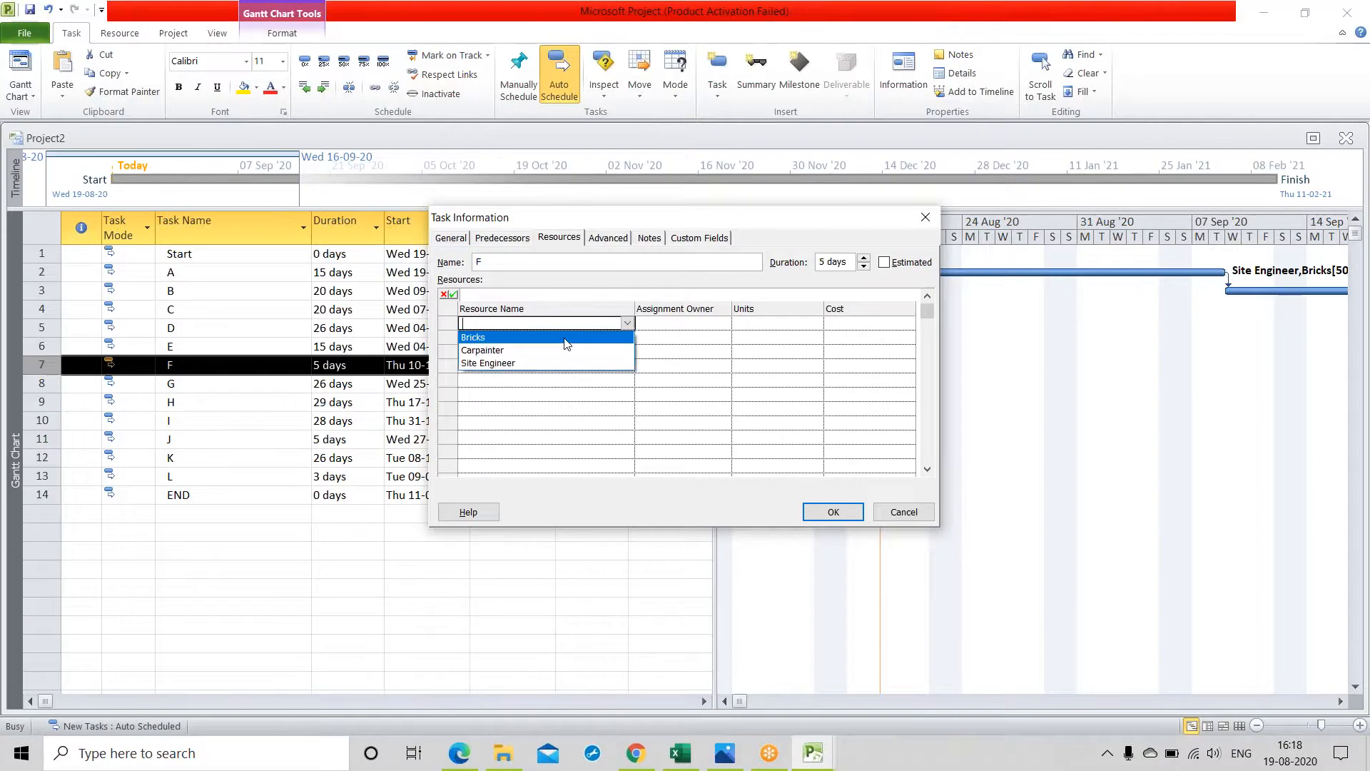
left_click(555, 350)
left_click(628, 339)
left_click(628, 338)
left_click(543, 382)
left_click(543, 408)
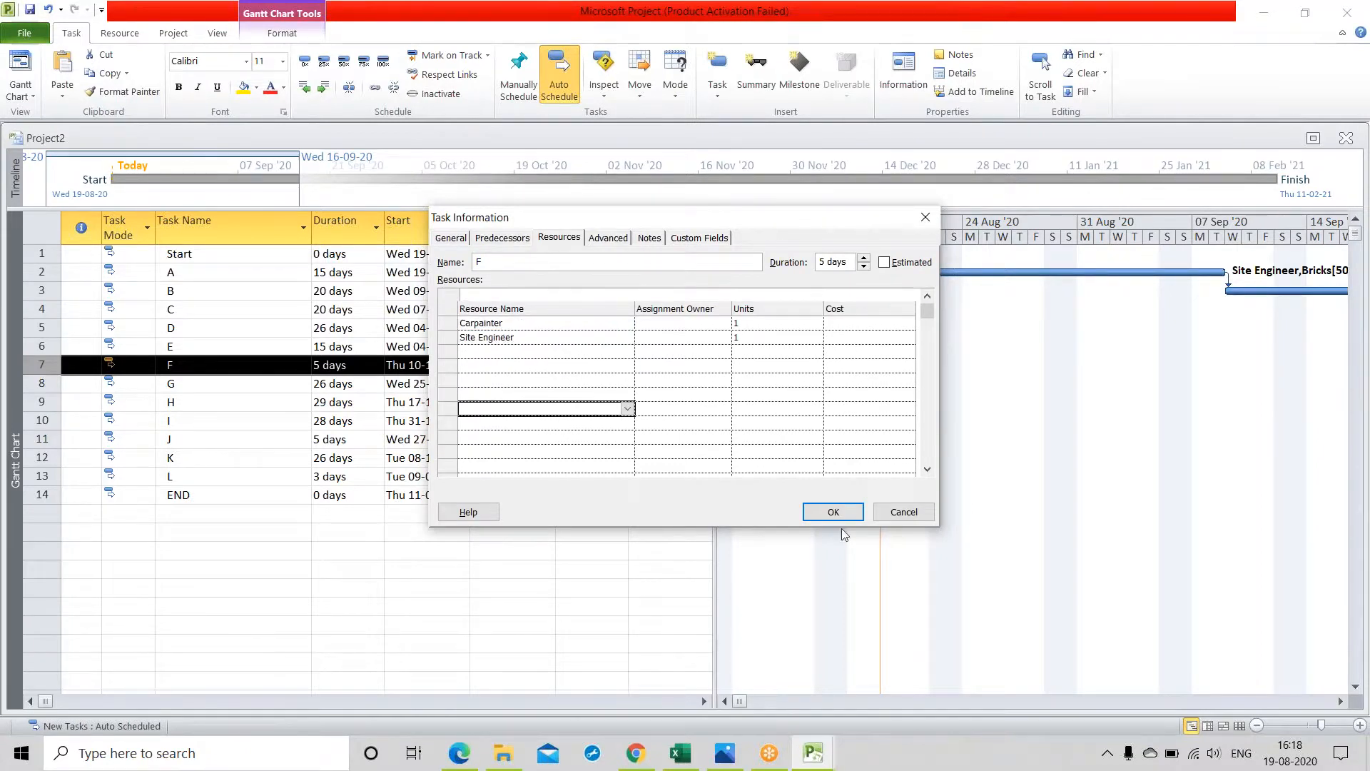
left_click(842, 513)
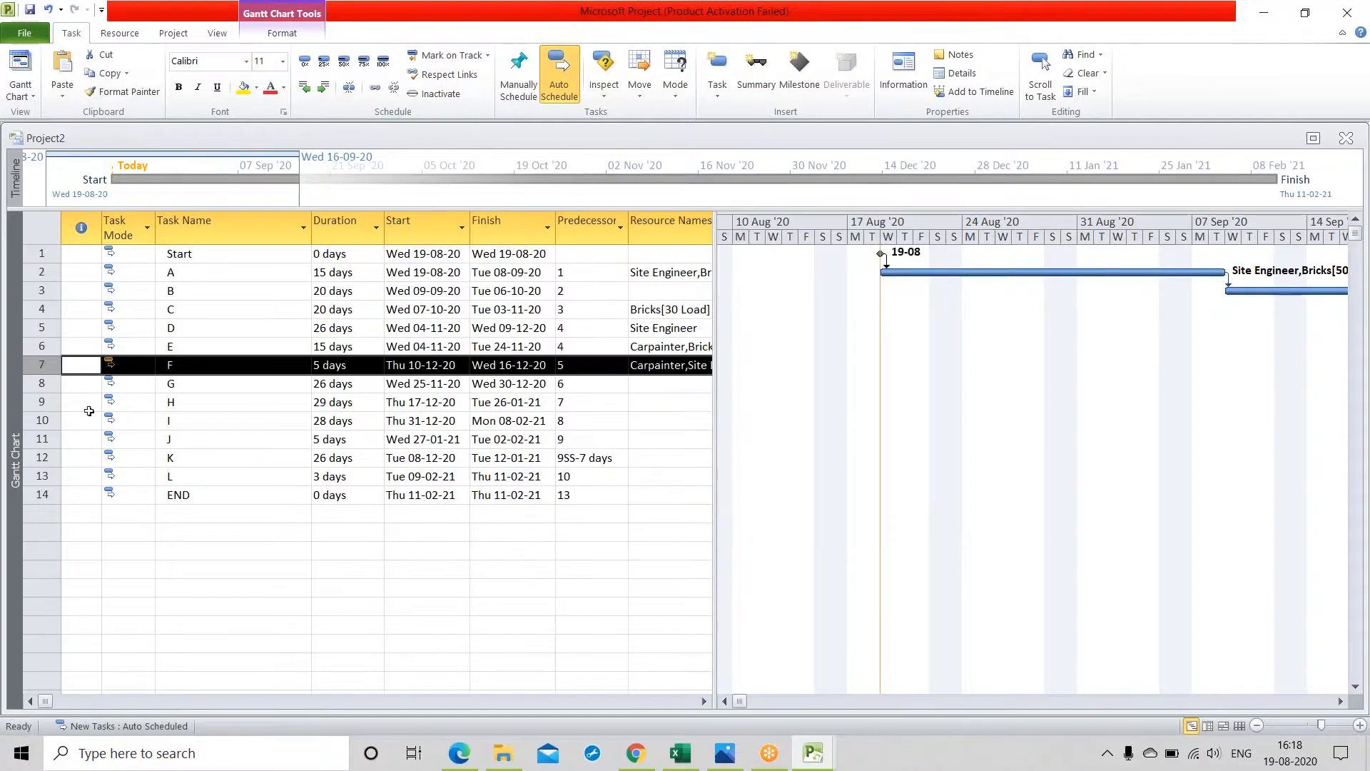
Add Bricks, Carpainter and Site Engineer as resources of task G in its task information
left_click(43, 384)
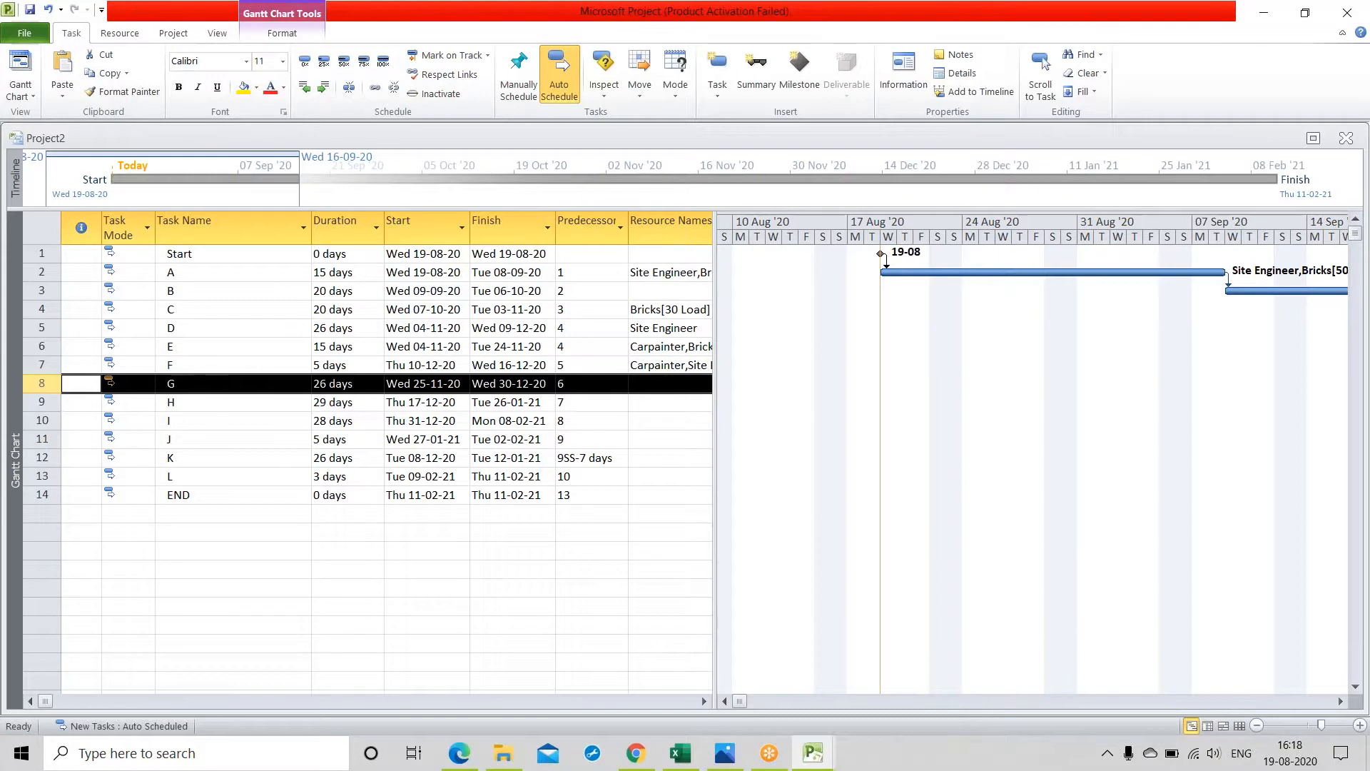
double_click(43, 384)
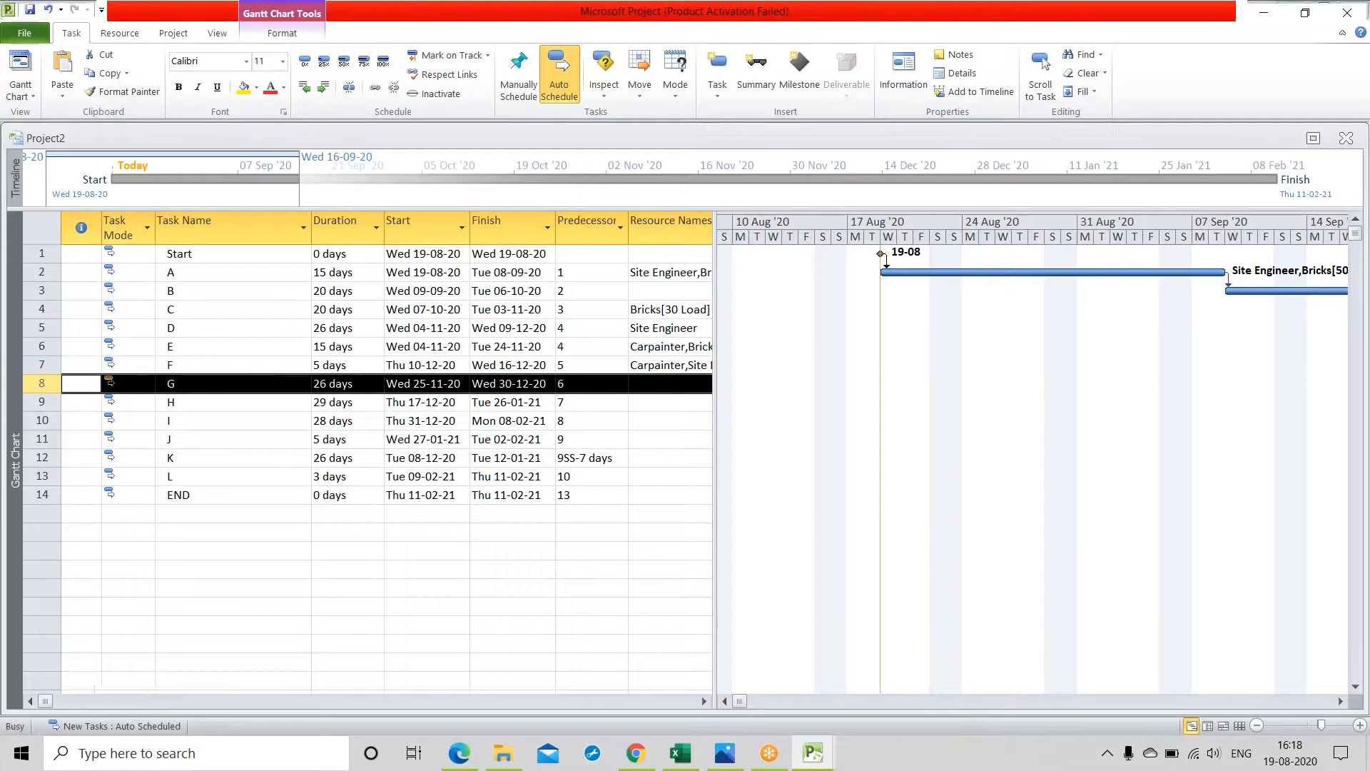
left_click(546, 324)
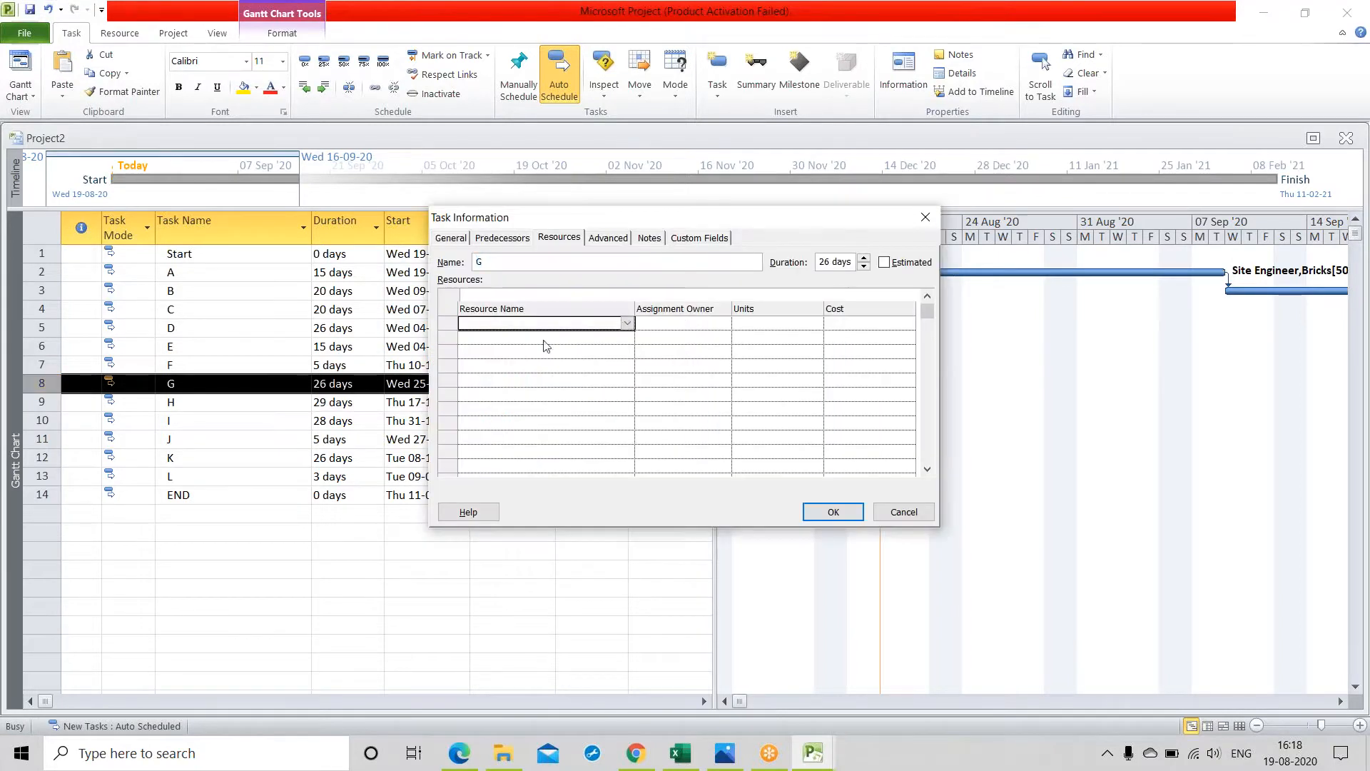
left_click(628, 323)
left_click(601, 338)
left_click(600, 342)
left_click(628, 338)
left_click(530, 363)
left_click(566, 355)
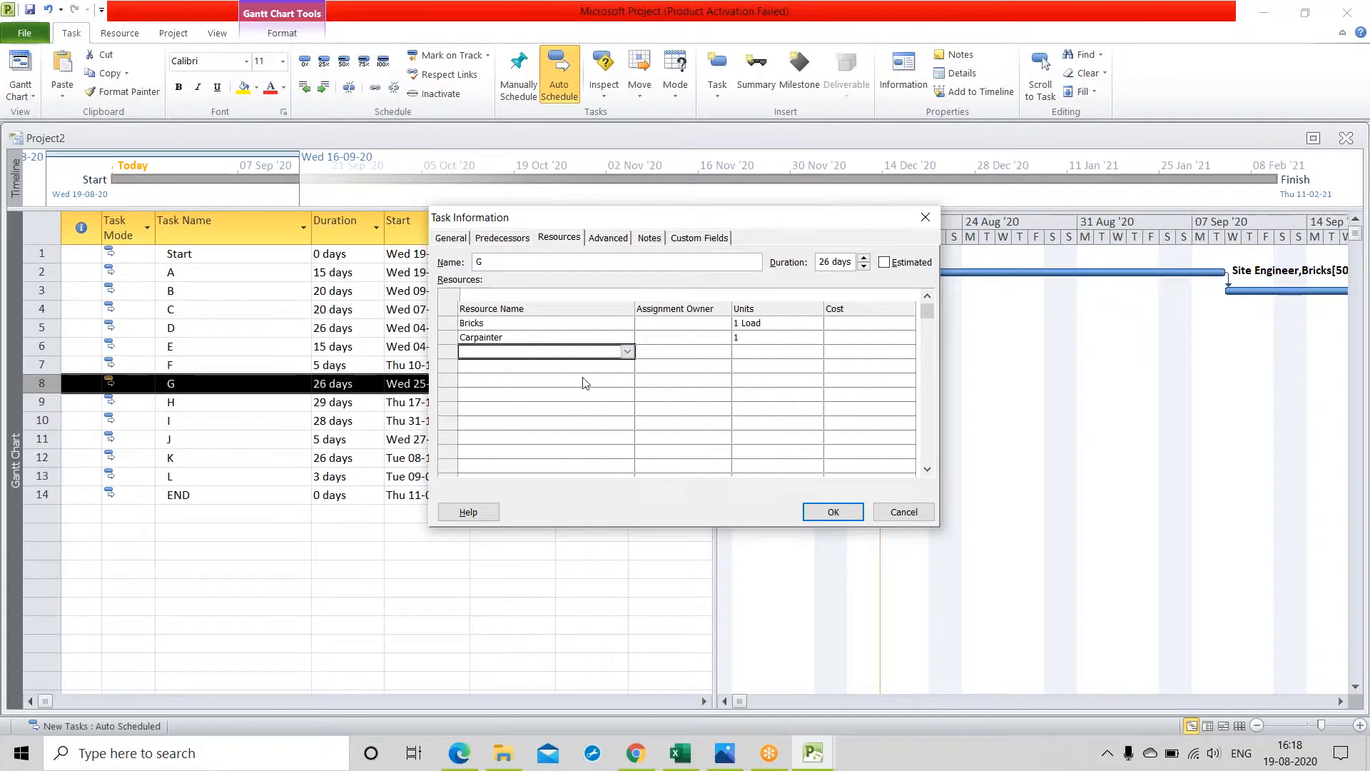
left_click(628, 351)
left_click(546, 391)
left_click(546, 437)
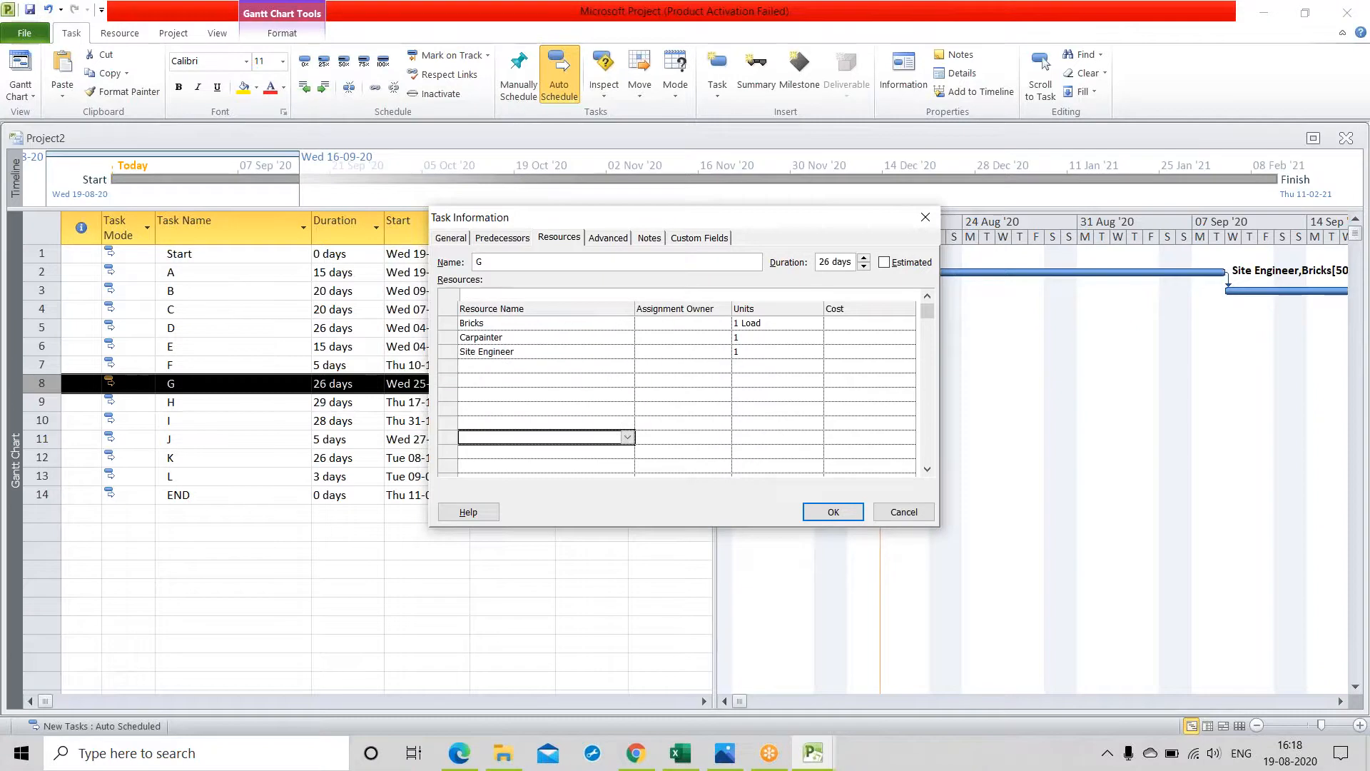
Set the Bricks units of task G to 15 and apply its resource assignments
left_click(764, 323)
key("BackSpace")
key("BackSpace")
key("BackSpace")
key("BackSpace")
key("BackSpace")
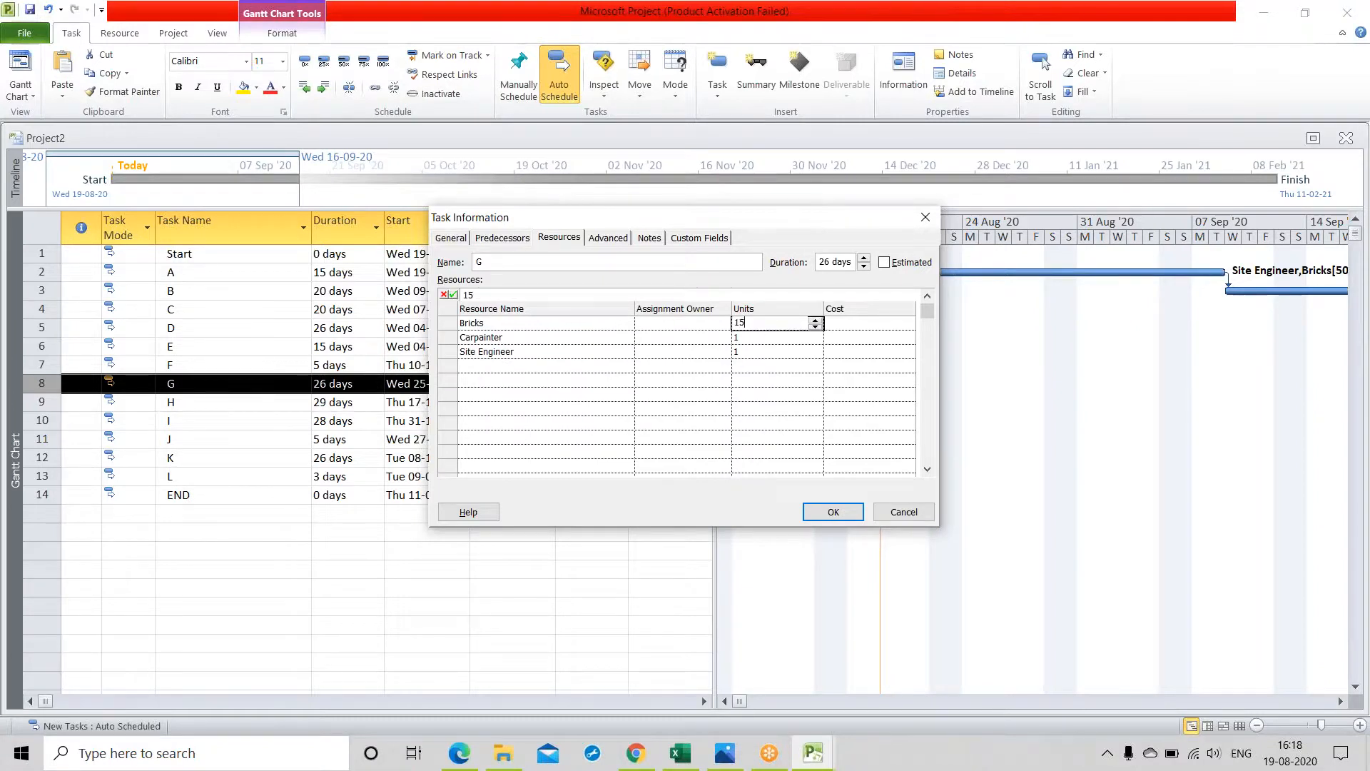
type("5")
key("Return")
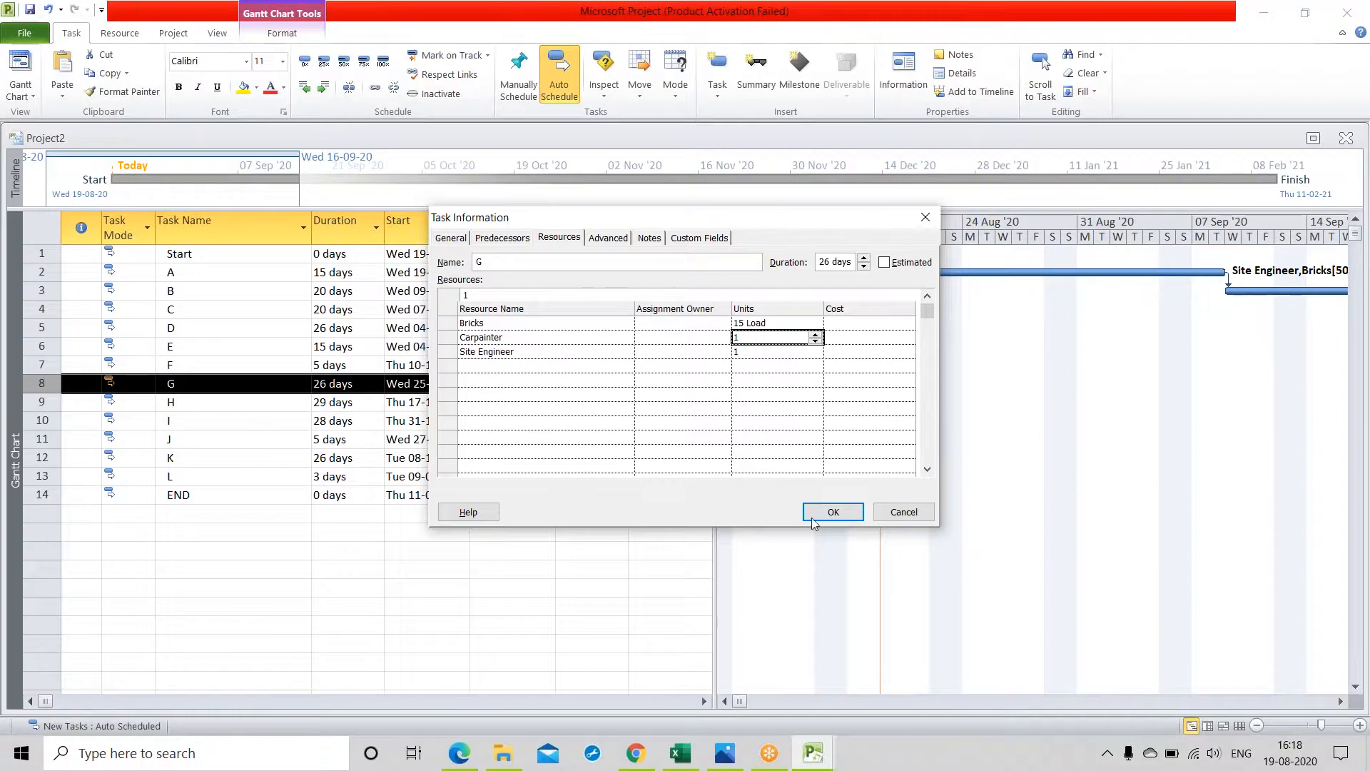
left_click(833, 511)
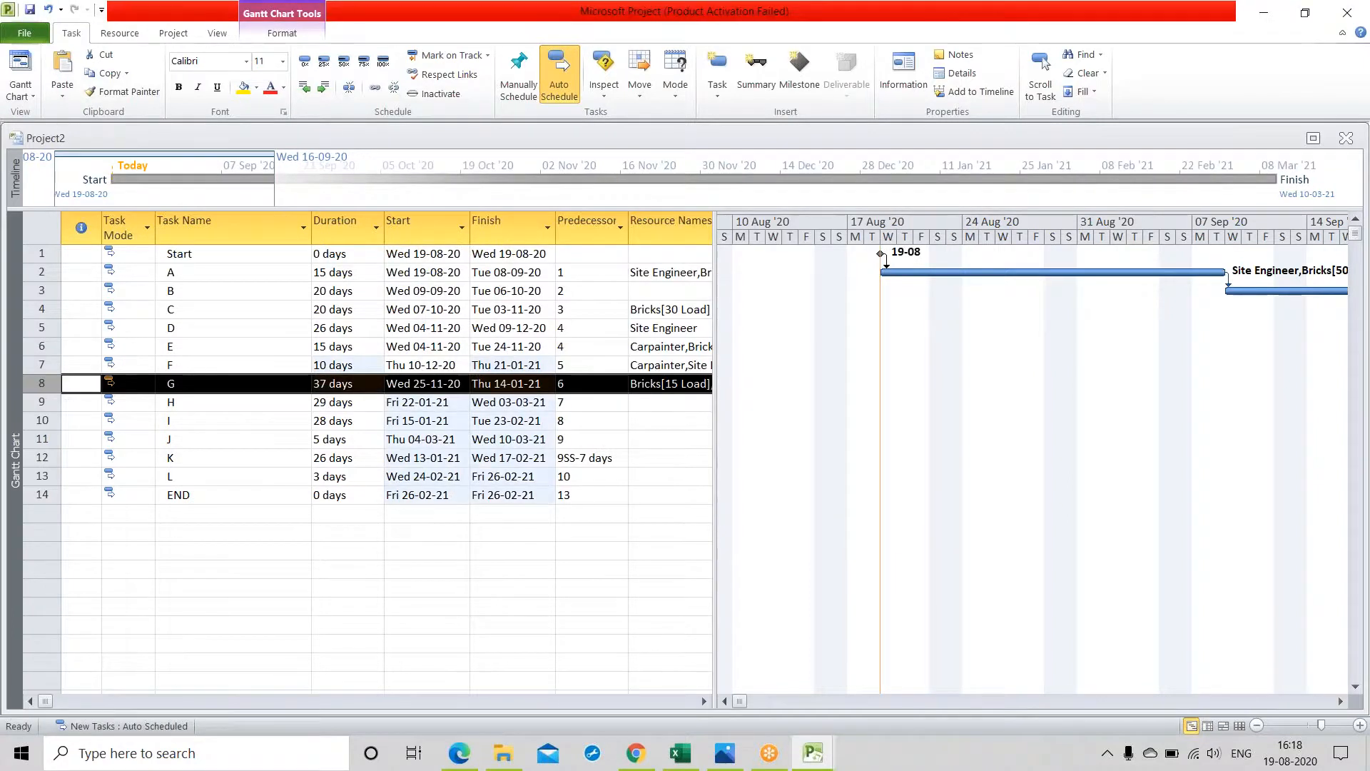
Assign the Carpainter resource to task H
left_click(66, 403)
double_click(53, 402)
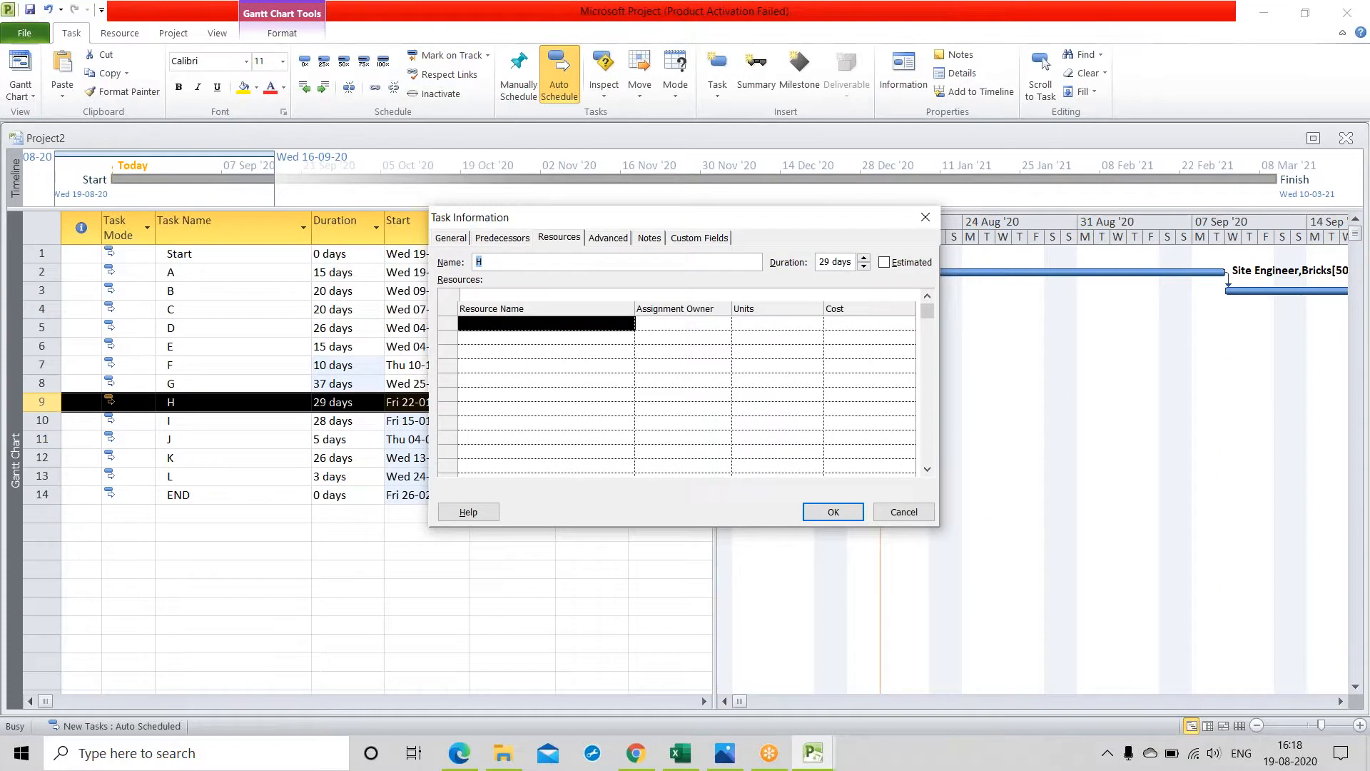
left_click(491, 323)
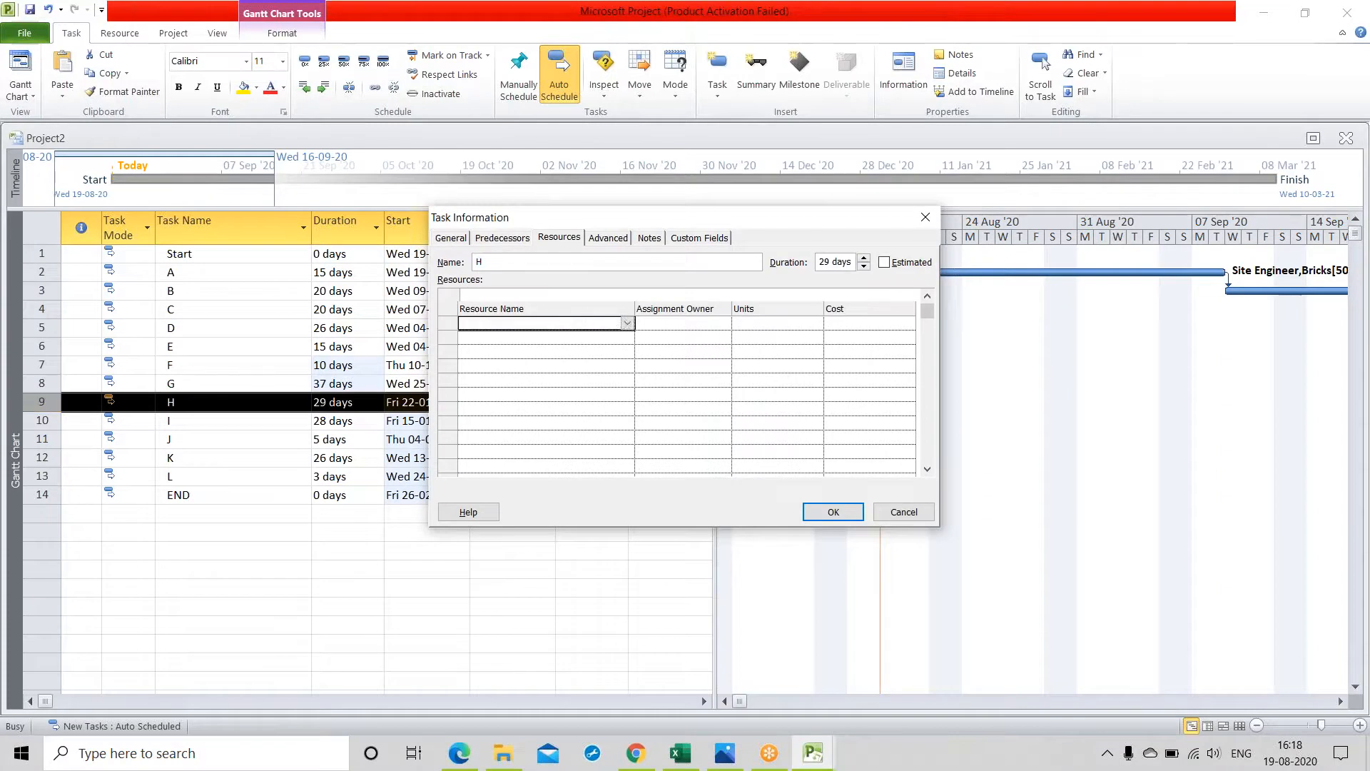
left_click(627, 323)
left_click(548, 348)
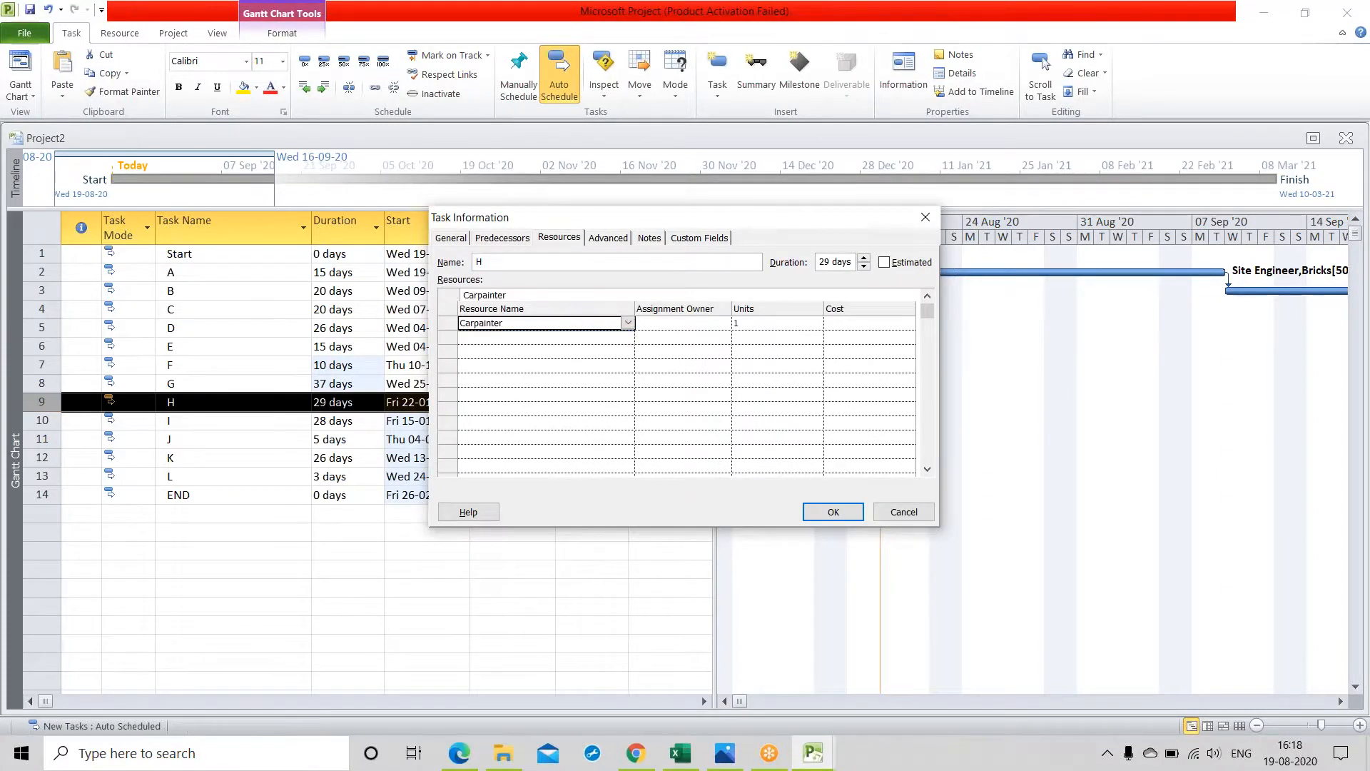
left_click(834, 511)
left_click(513, 606)
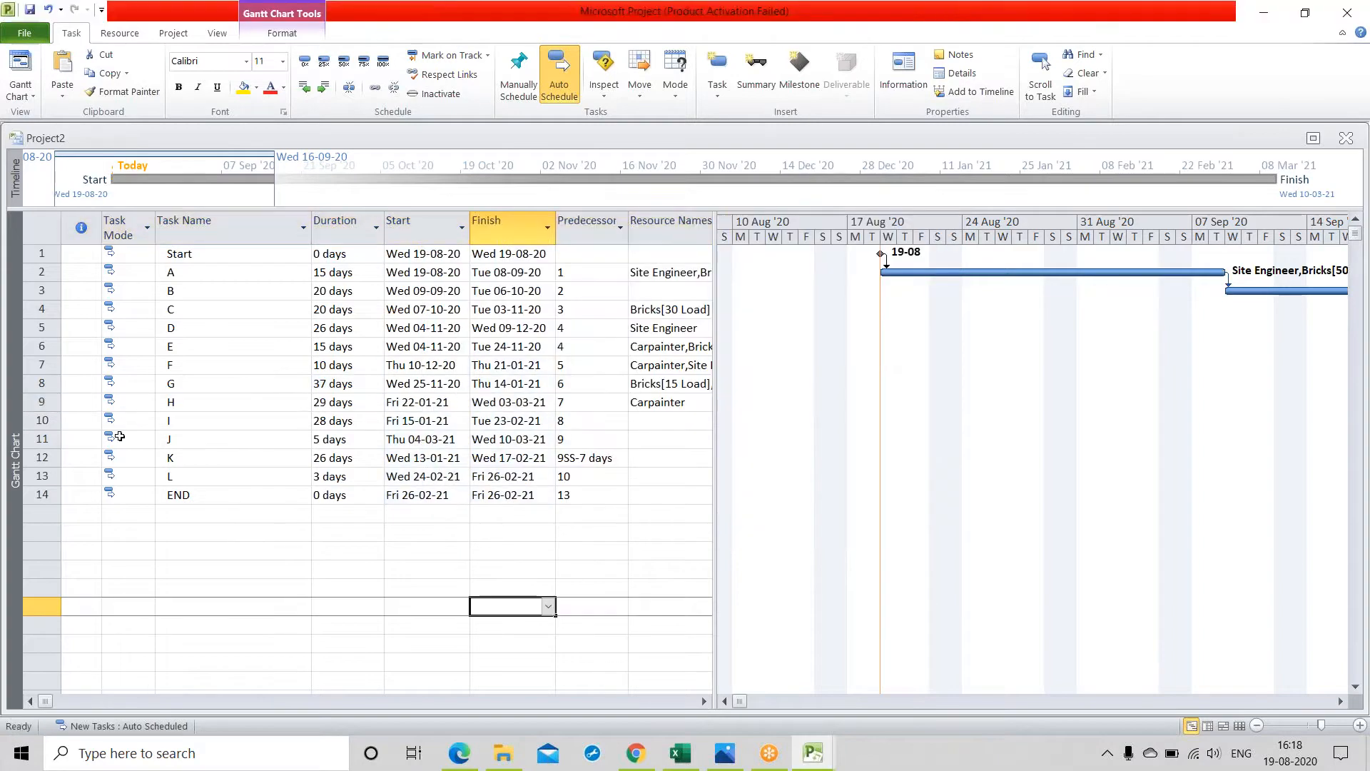
Assign the Carpainter and Site Engineer resources to task I
left_click(43, 420)
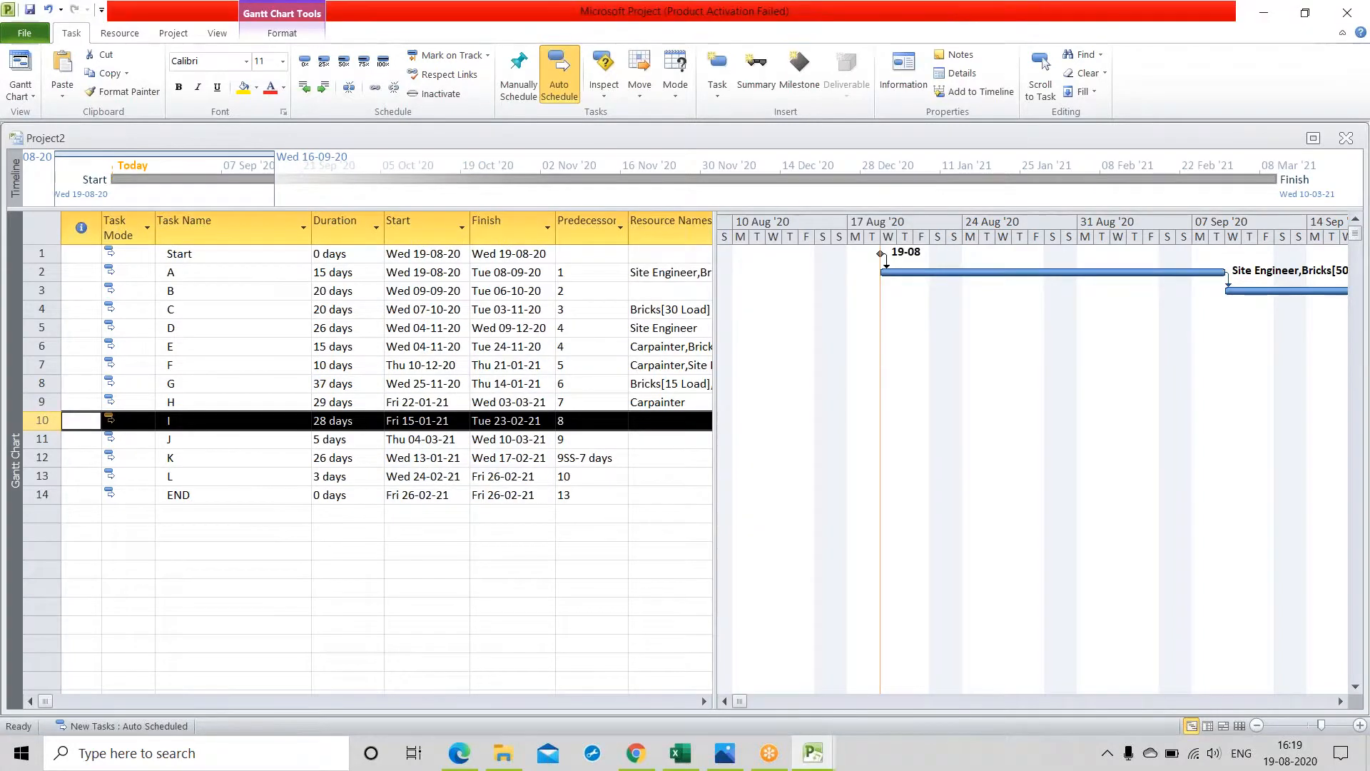
double_click(43, 421)
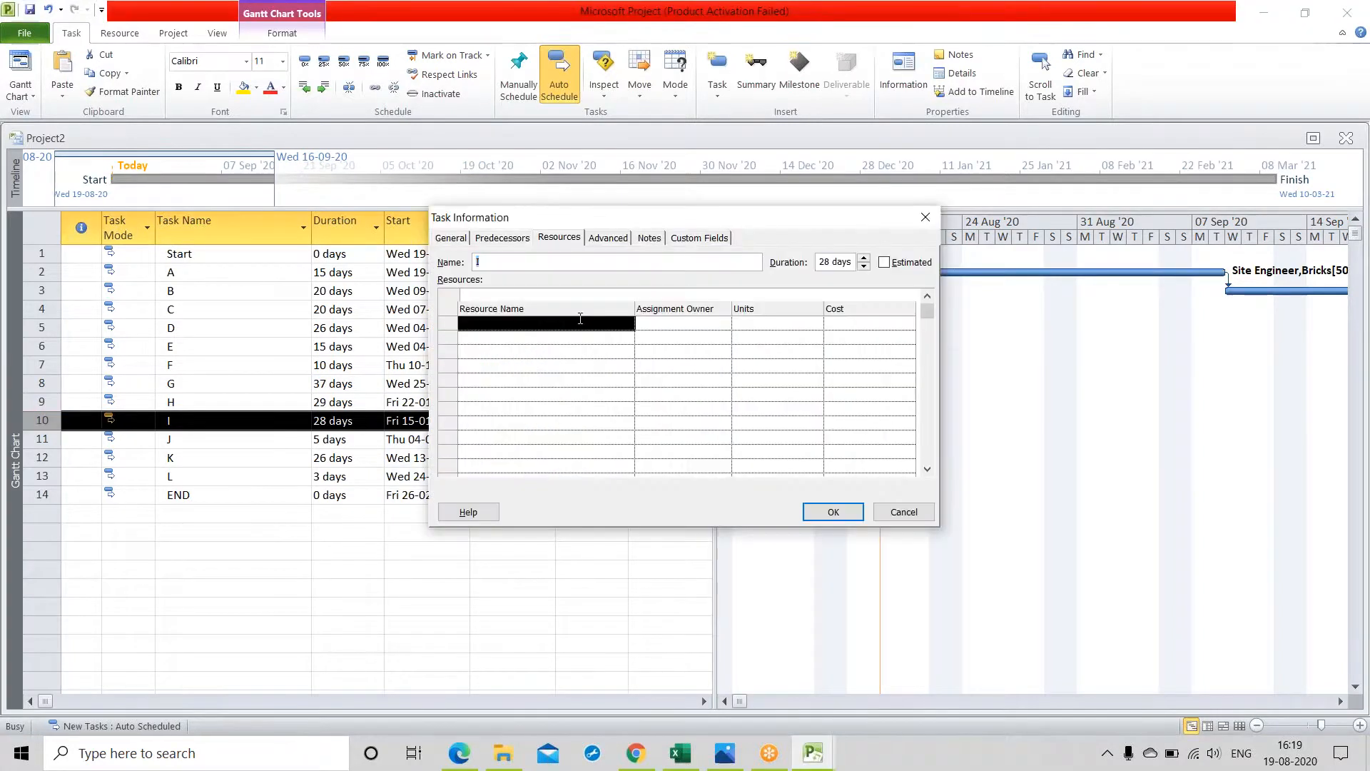
left_click(580, 321)
left_click(628, 326)
left_click(608, 350)
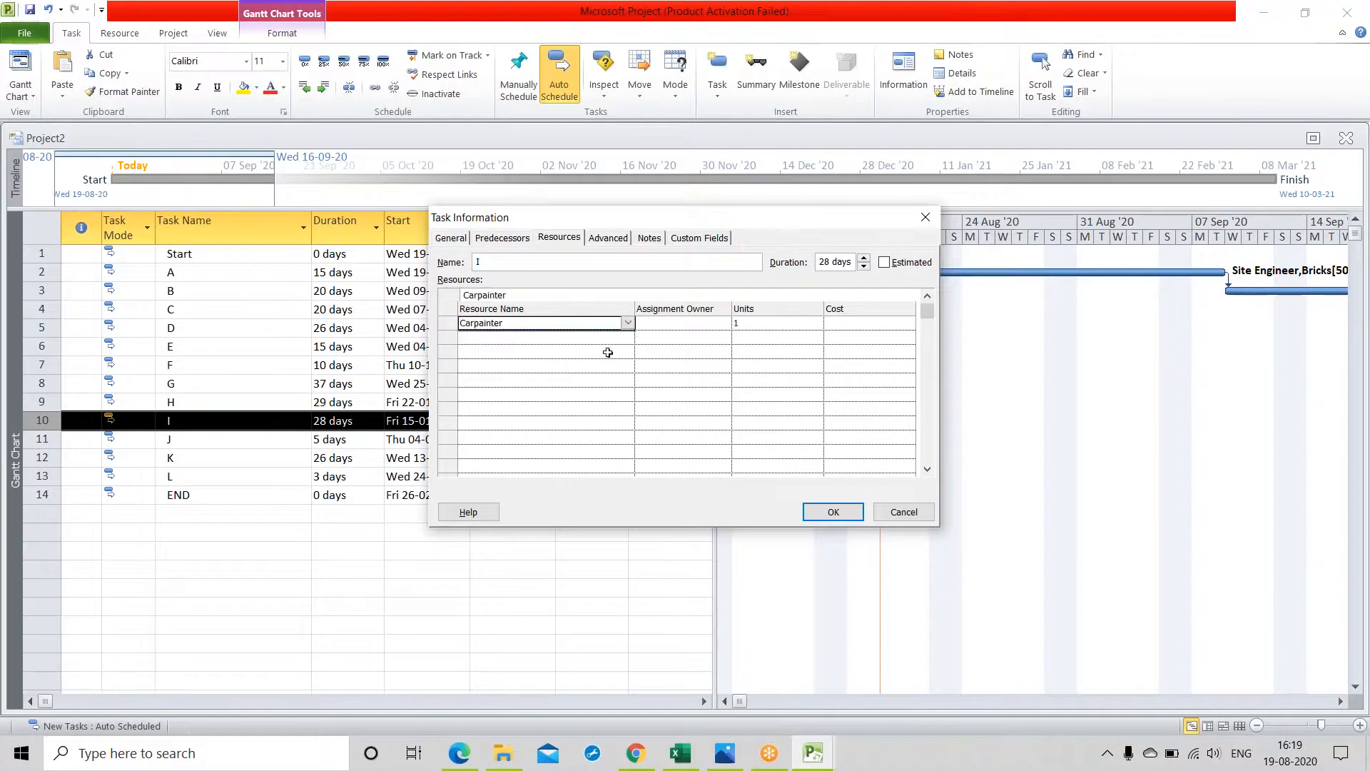
left_click(618, 341)
left_click(527, 378)
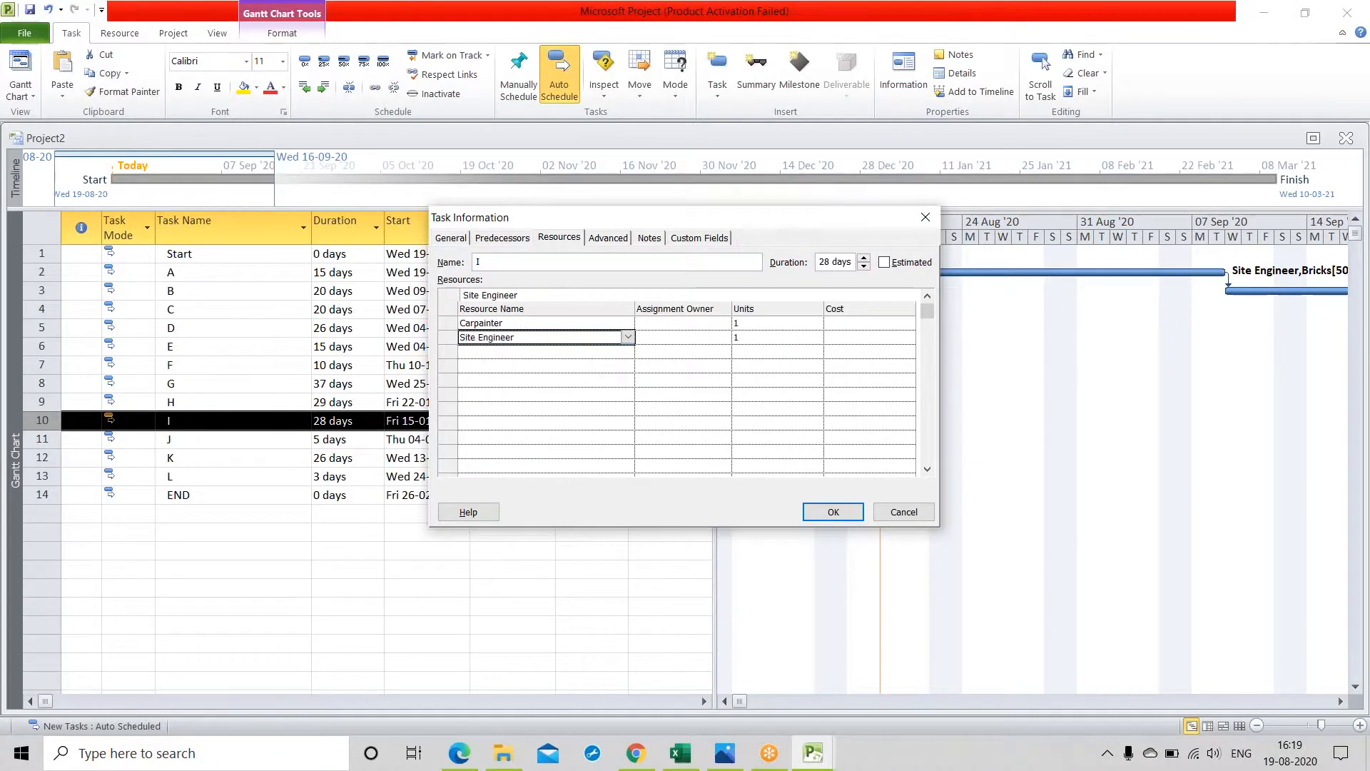
left_click(837, 517)
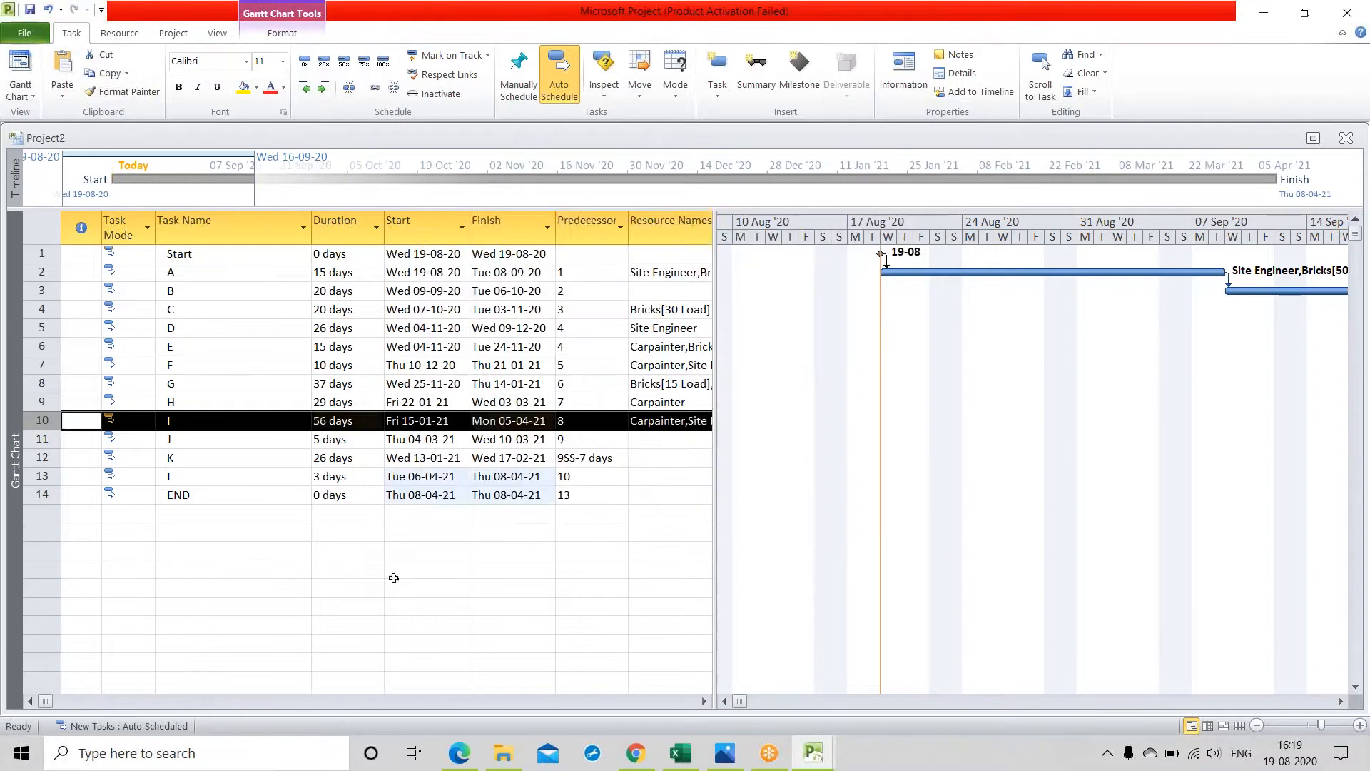
left_click(508, 625)
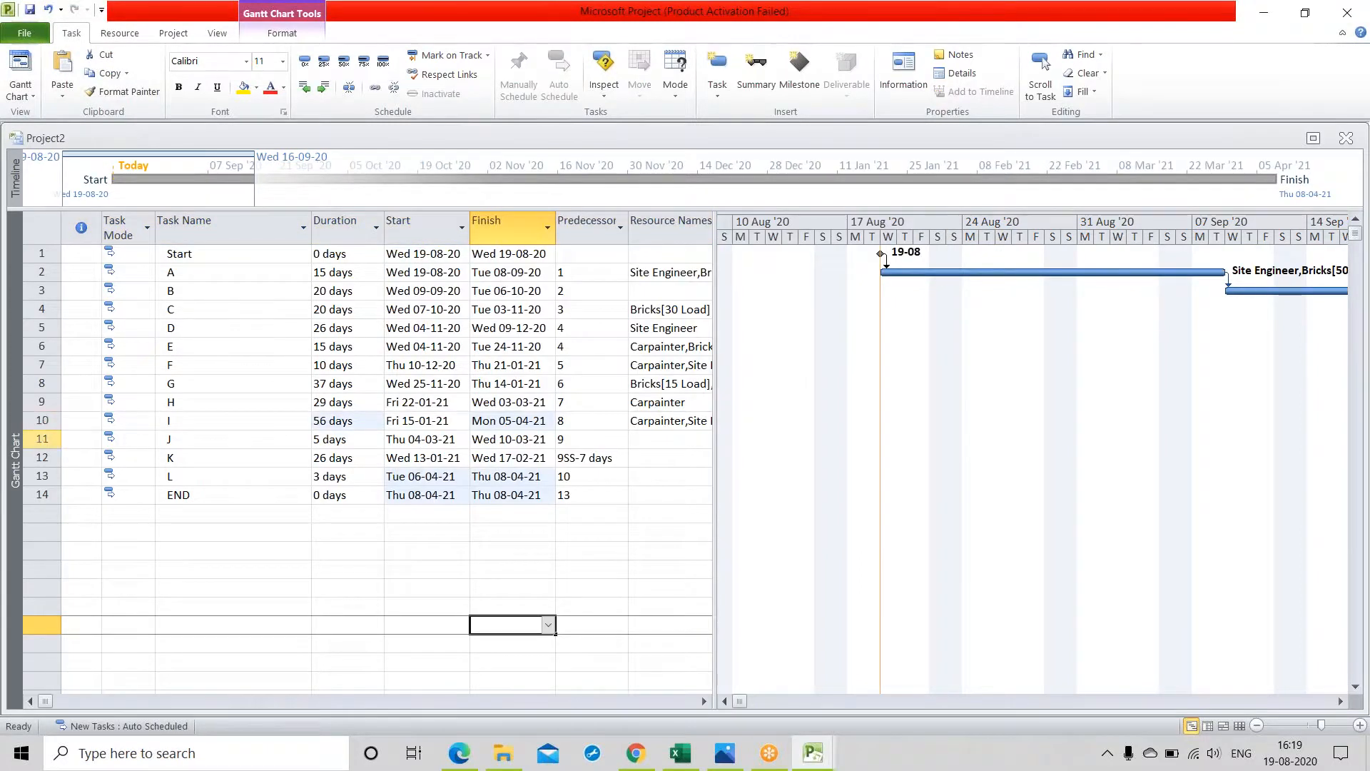
Add Bricks, Carpainter and Site Engineer as resources of task J in its task information
double_click(42, 439)
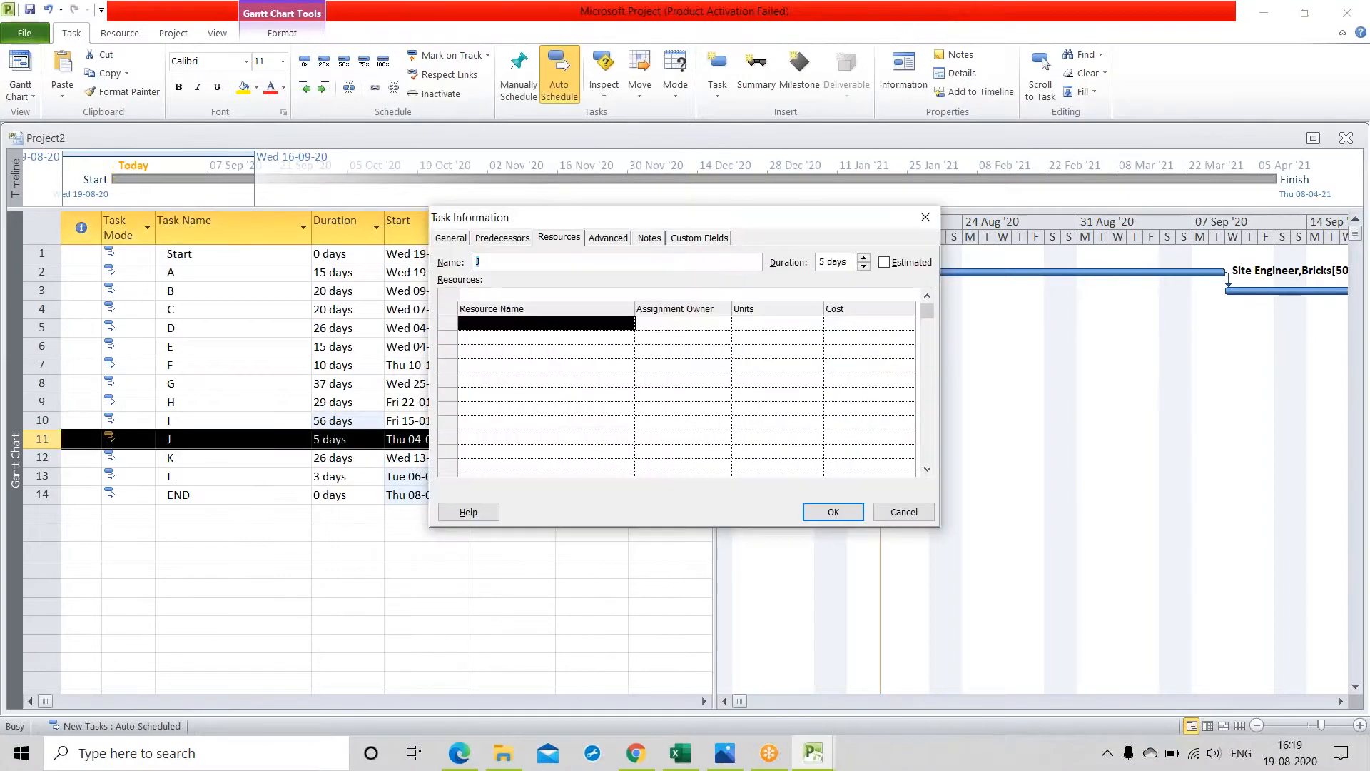
left_click(555, 323)
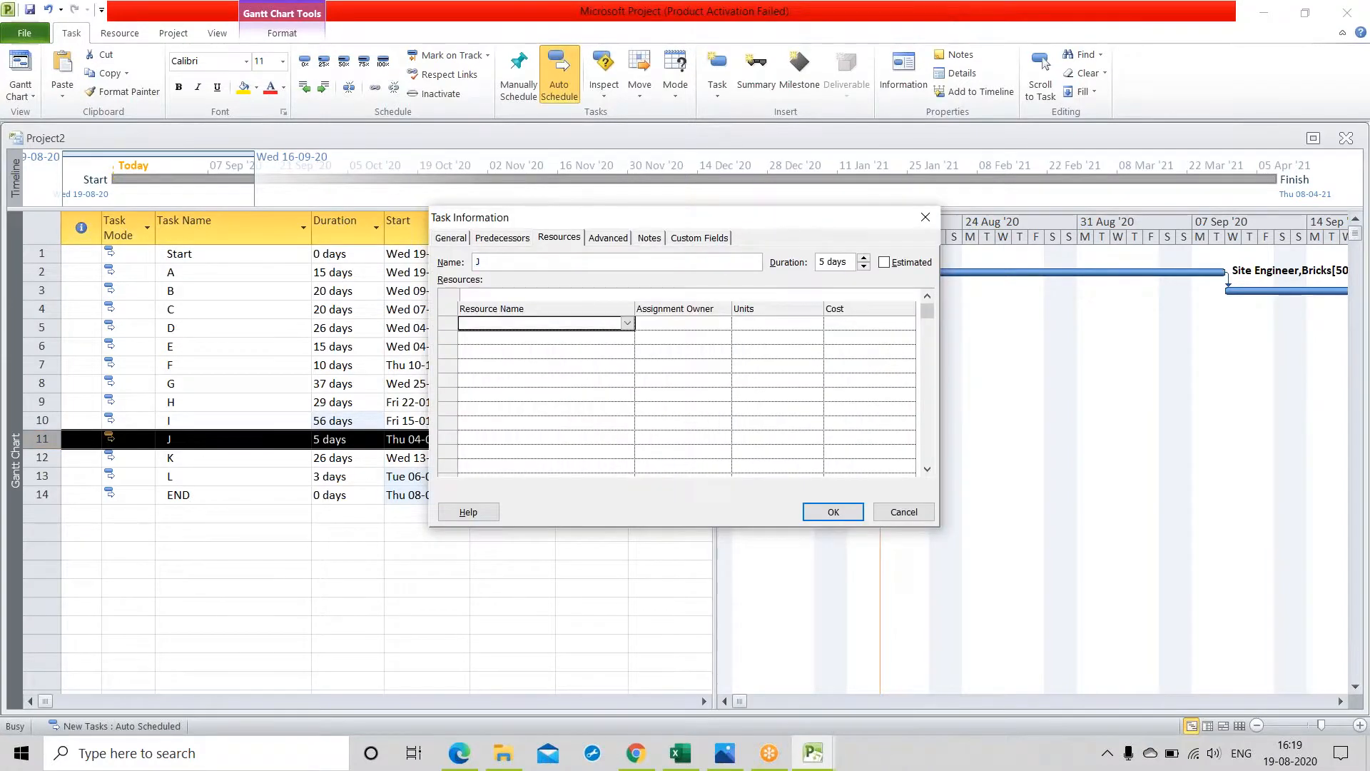
left_click(606, 340)
left_click(606, 340)
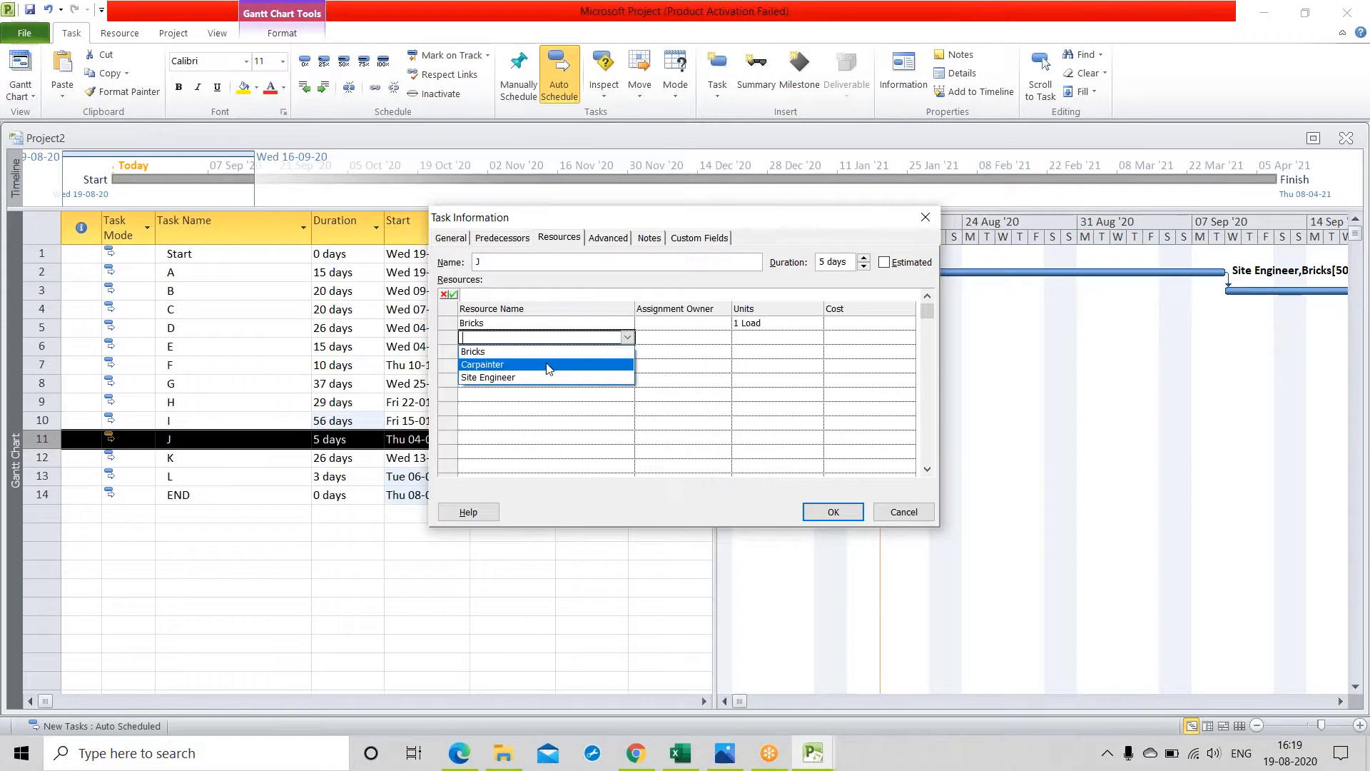
left_click(549, 365)
left_click(600, 352)
left_click(628, 351)
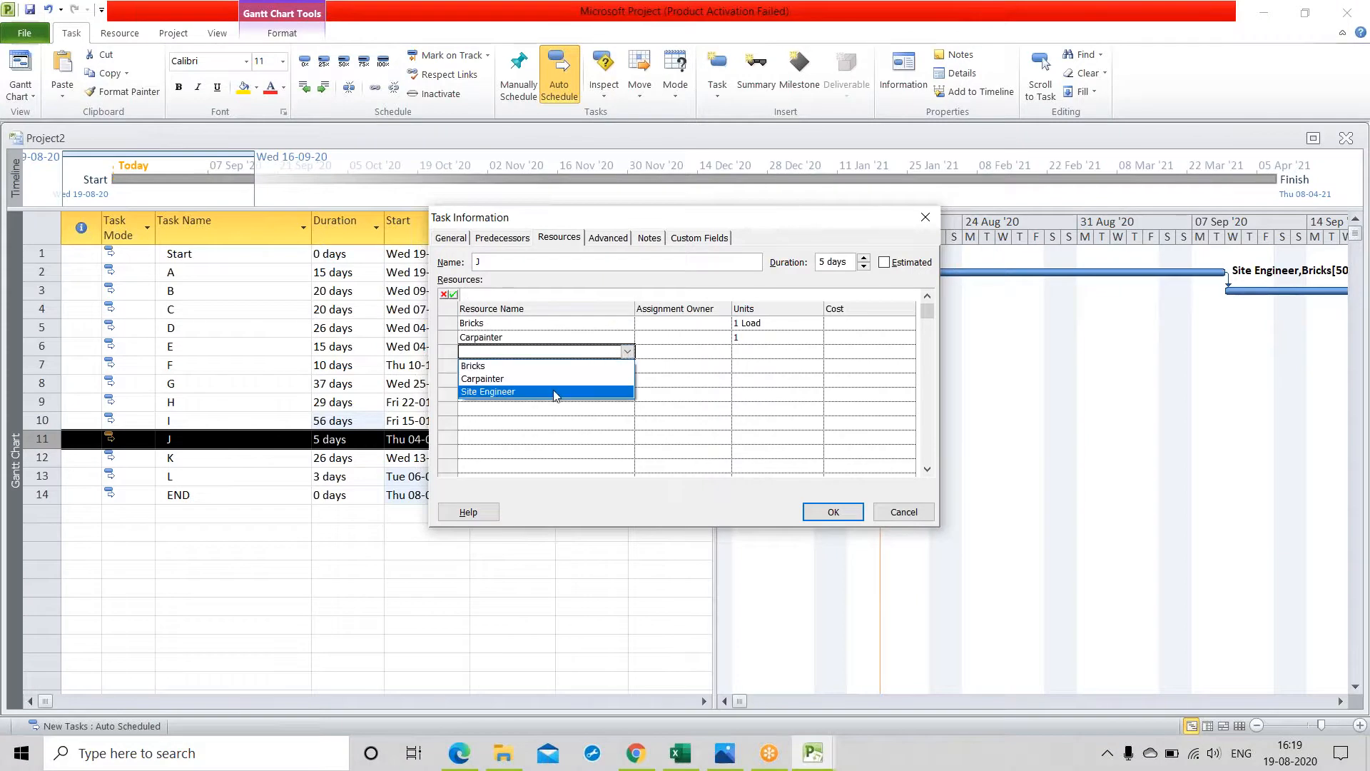
left_click(561, 391)
Set the Bricks units of task J to 10 and apply its resource assignments
left_click(770, 323)
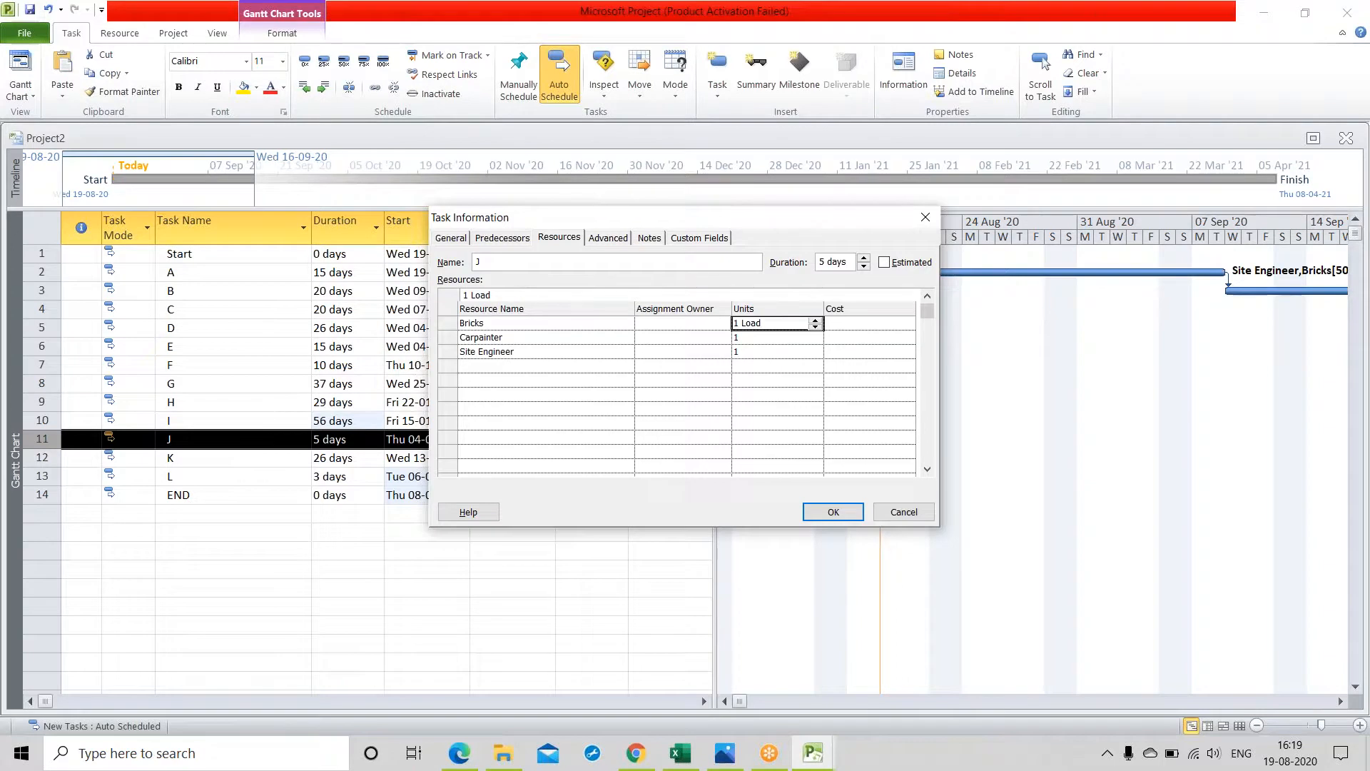
type("10")
left_click(746, 389)
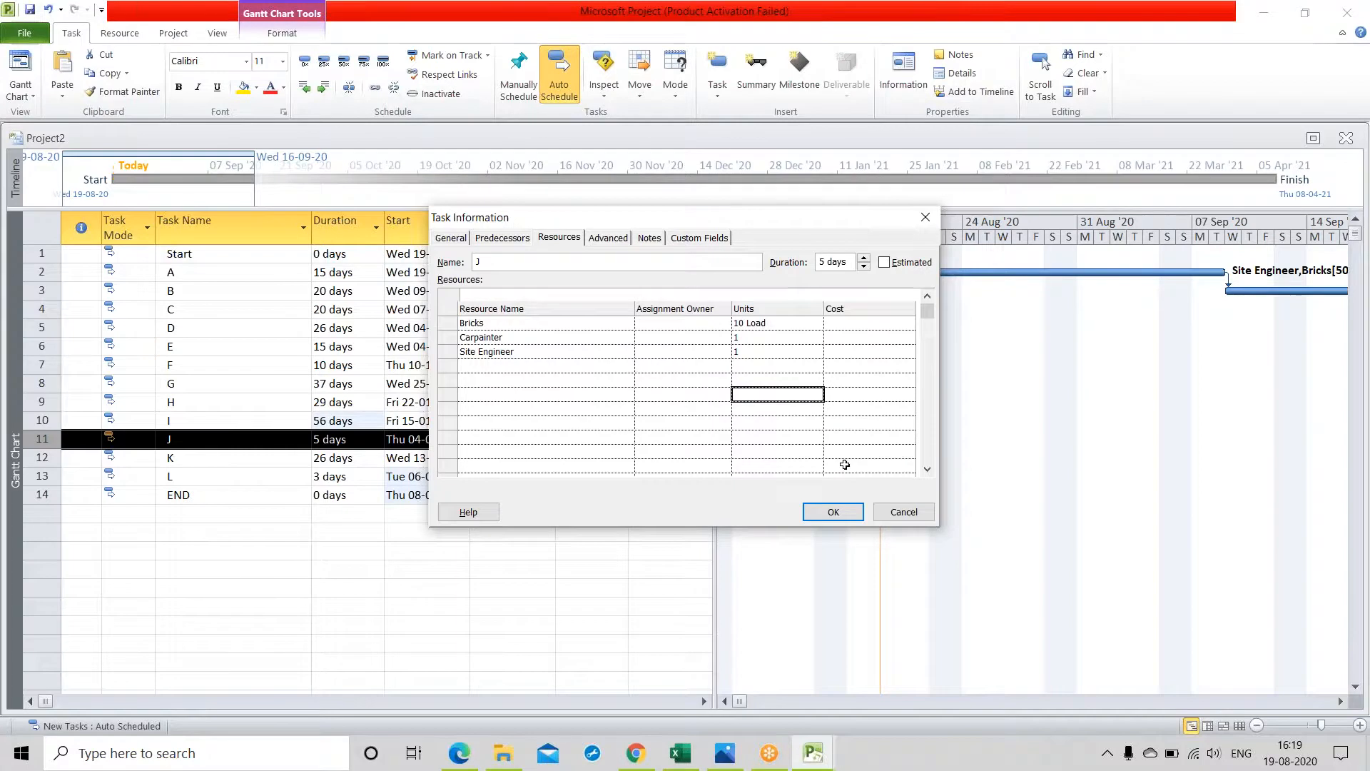
left_click(839, 516)
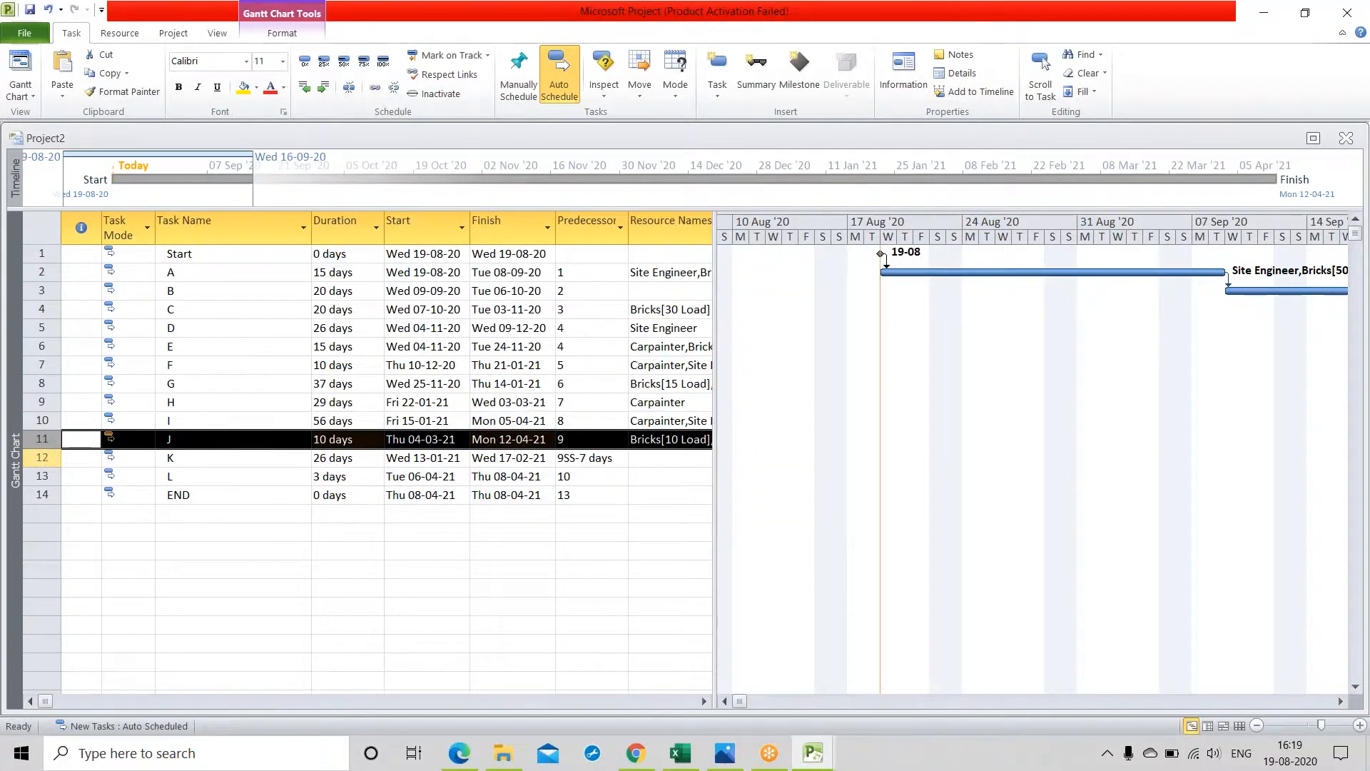
Add Bricks, Carpainter and Site Engineer as resources of task K in its task information
left_click(42, 458)
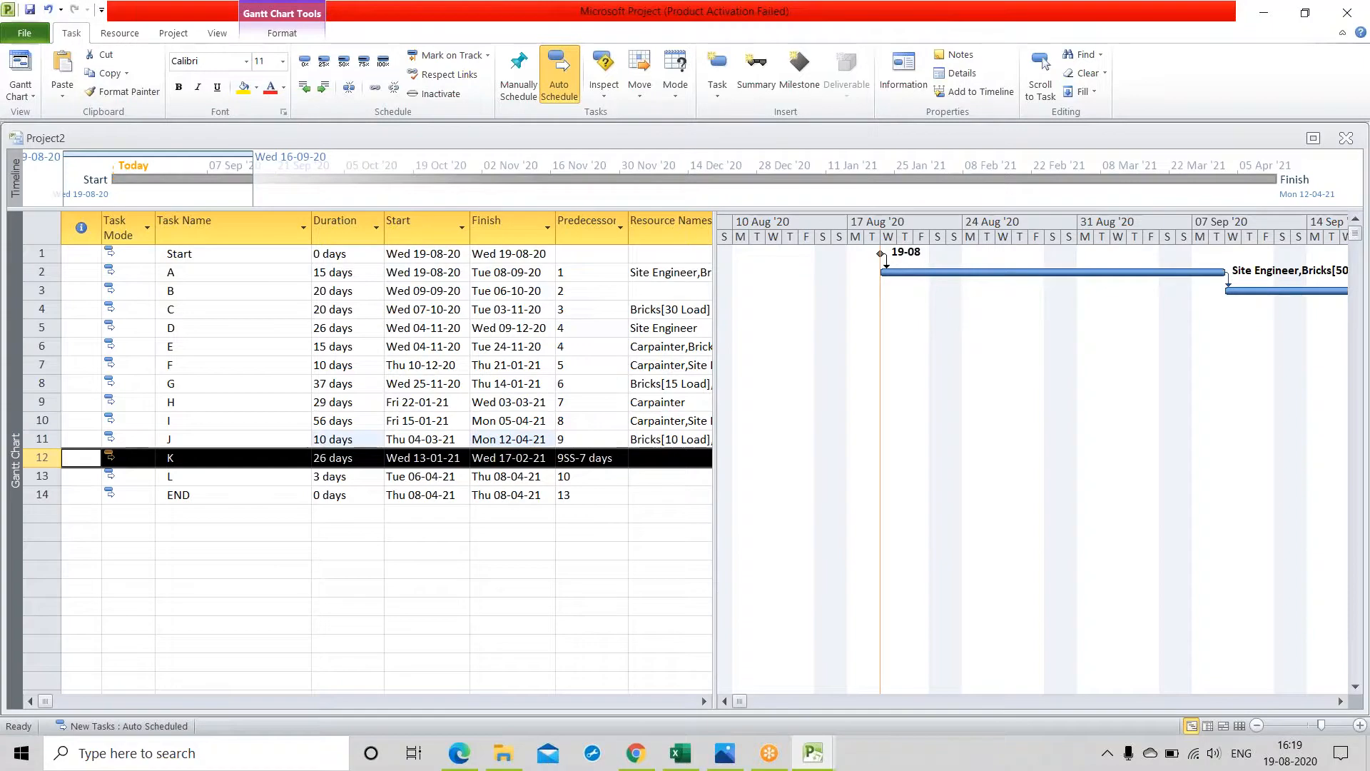
double_click(42, 458)
left_click(630, 323)
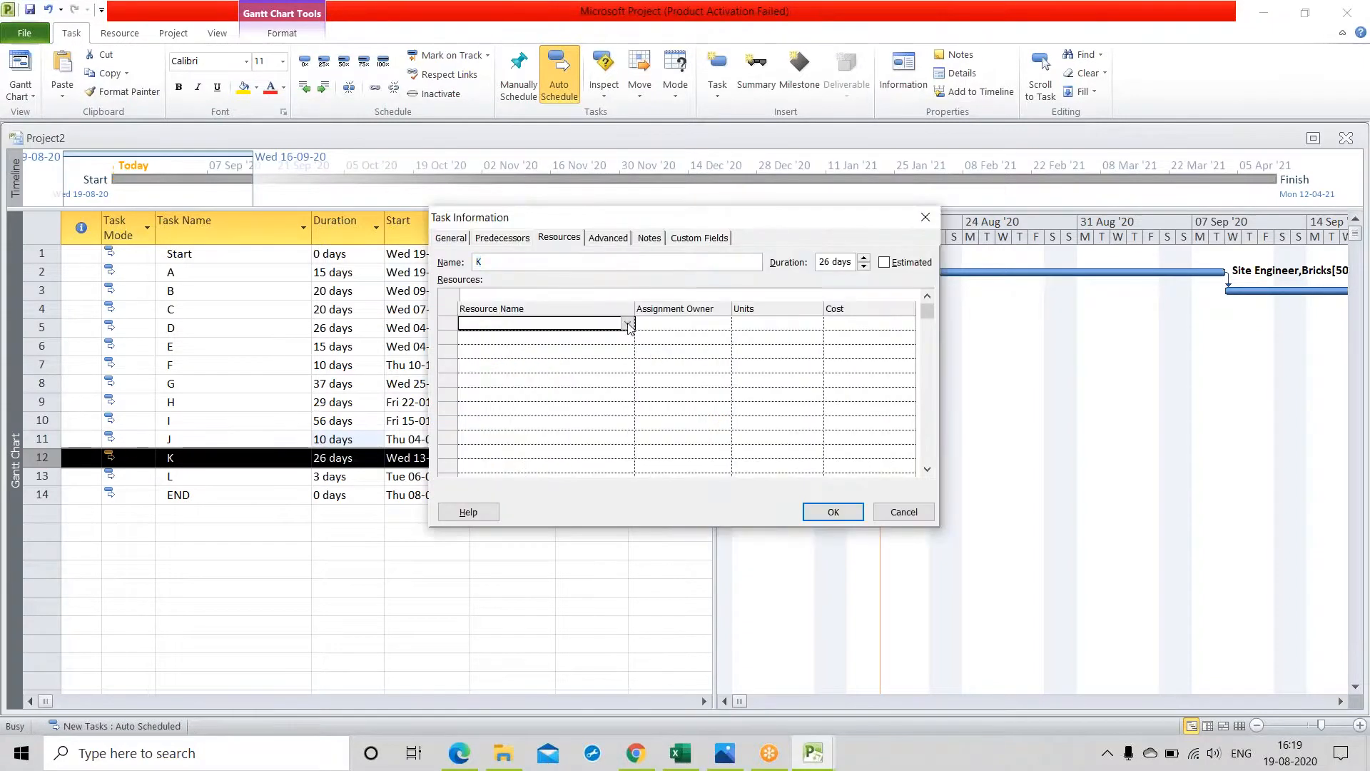
left_click(549, 341)
left_click(567, 341)
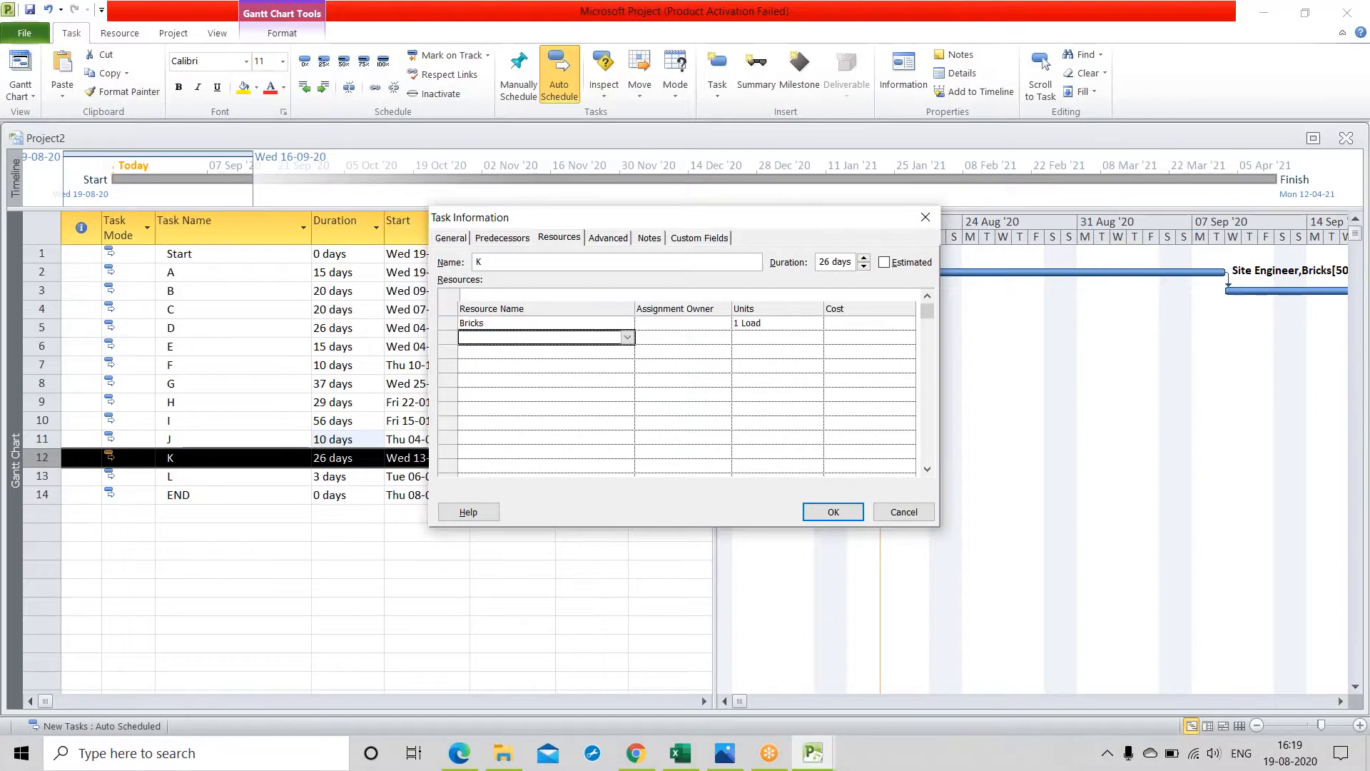
left_click(629, 339)
left_click(525, 366)
left_click(526, 352)
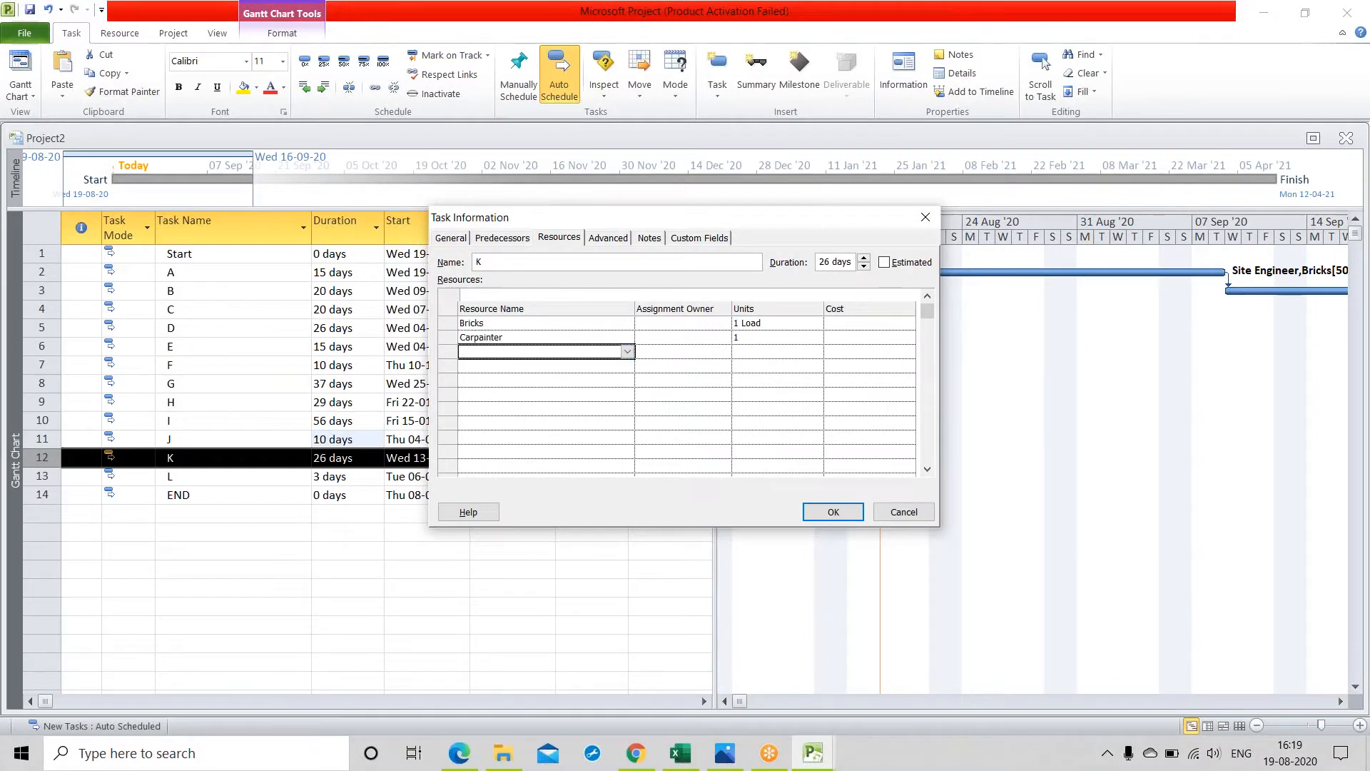
left_click(628, 352)
left_click(518, 393)
Set the Bricks units of task K to 17 and apply its resource assignments
left_click(762, 324)
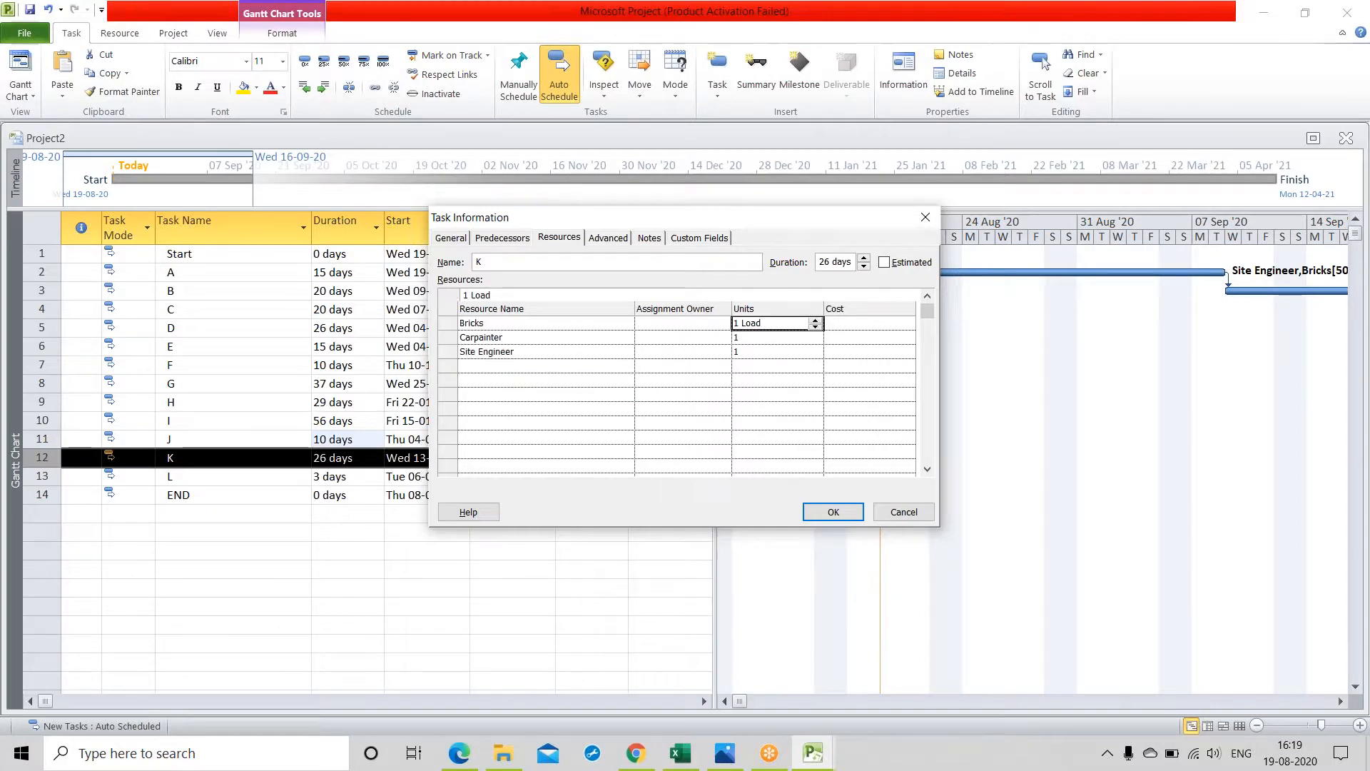
type("17")
left_click(717, 409)
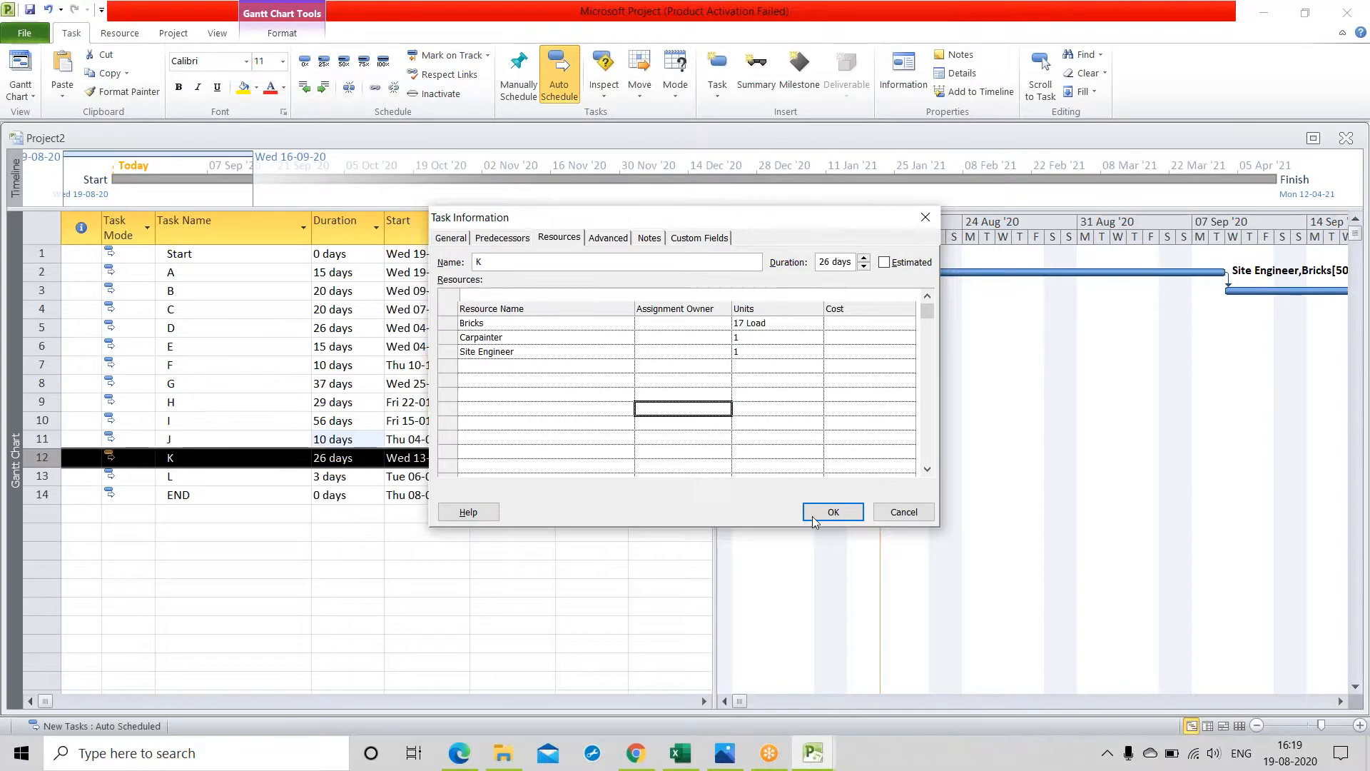
left_click(834, 512)
Add Bricks, Carpainter and Site Engineer as resources of task L in its task information
left_click(42, 476)
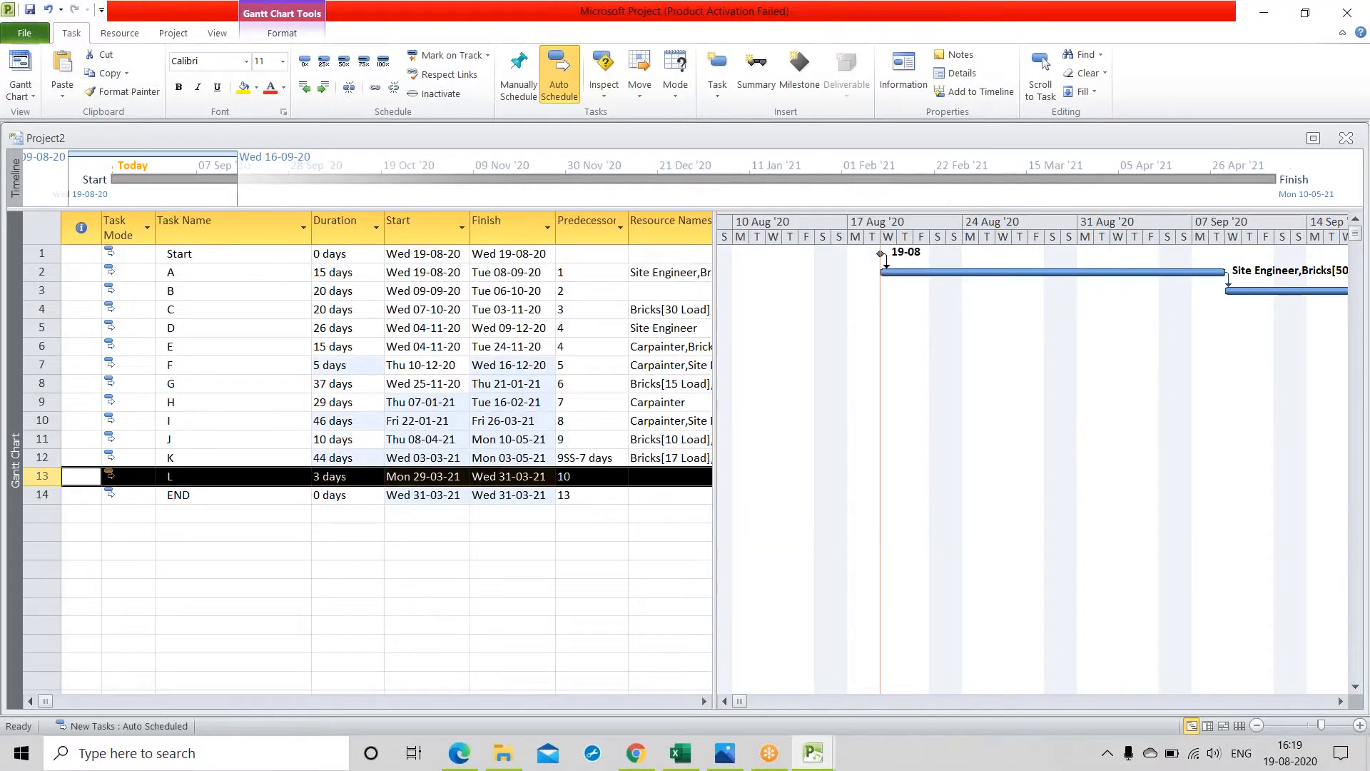
left_click(606, 325)
left_click(628, 323)
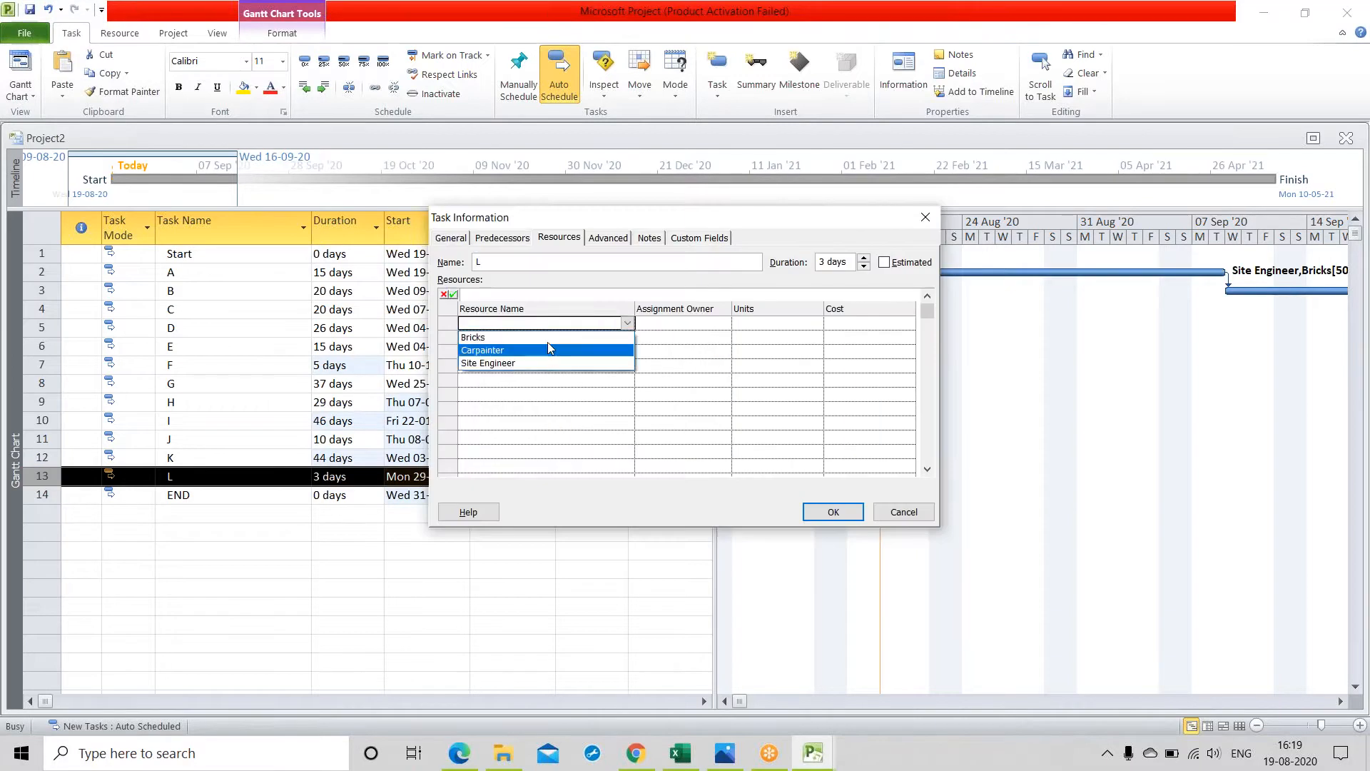
left_click(547, 341)
key("Return")
left_click(628, 338)
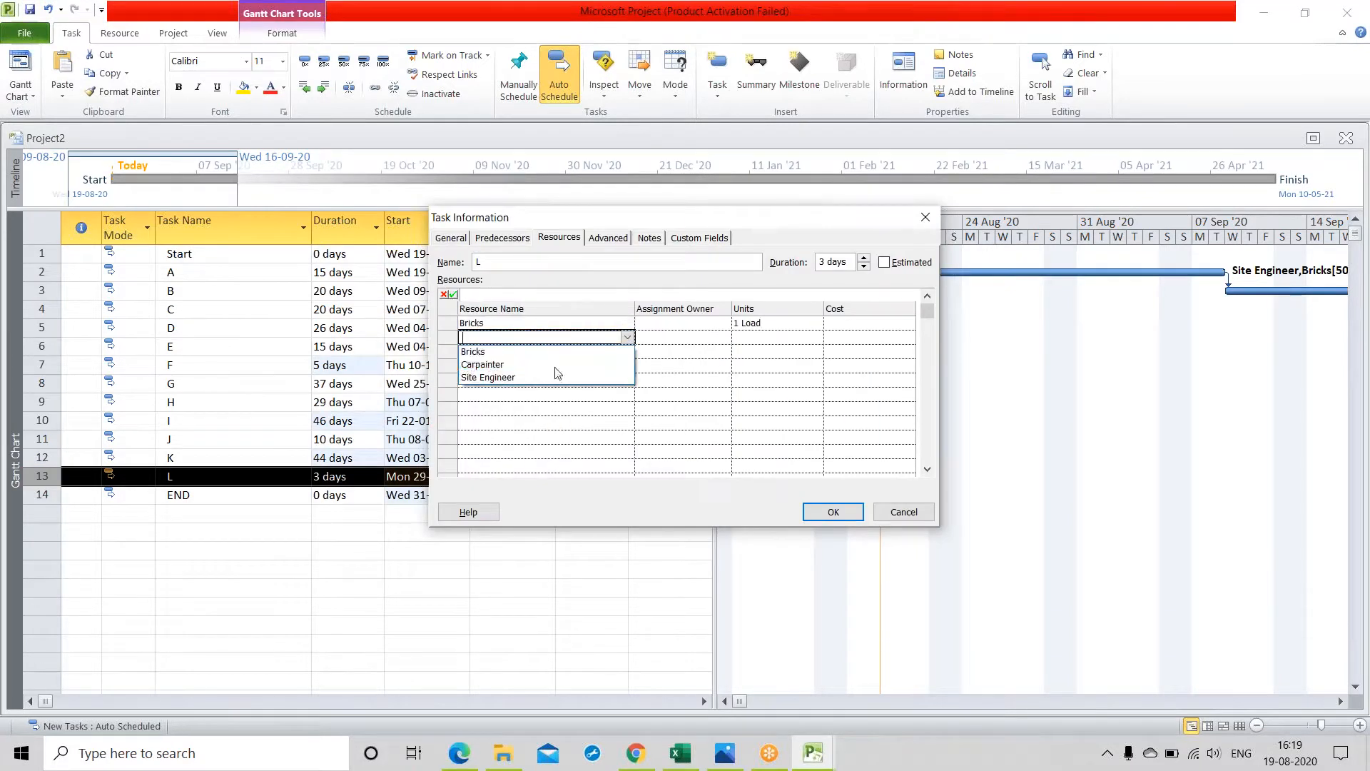
left_click(603, 357)
left_click(607, 353)
left_click(628, 352)
left_click(560, 394)
left_click(559, 409)
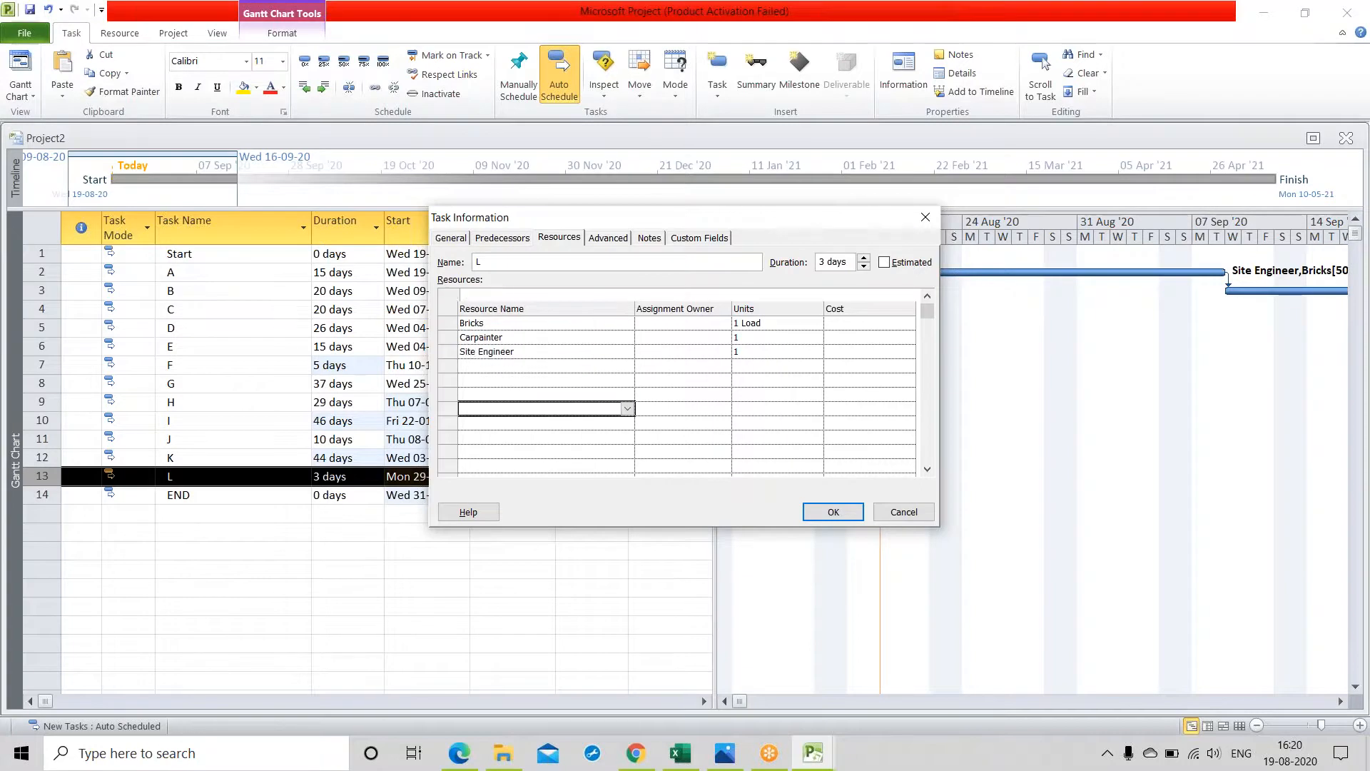
Set the Bricks units of task L to 16 and apply its resource assignments
left_click(778, 324)
type("16")
left_click(778, 338)
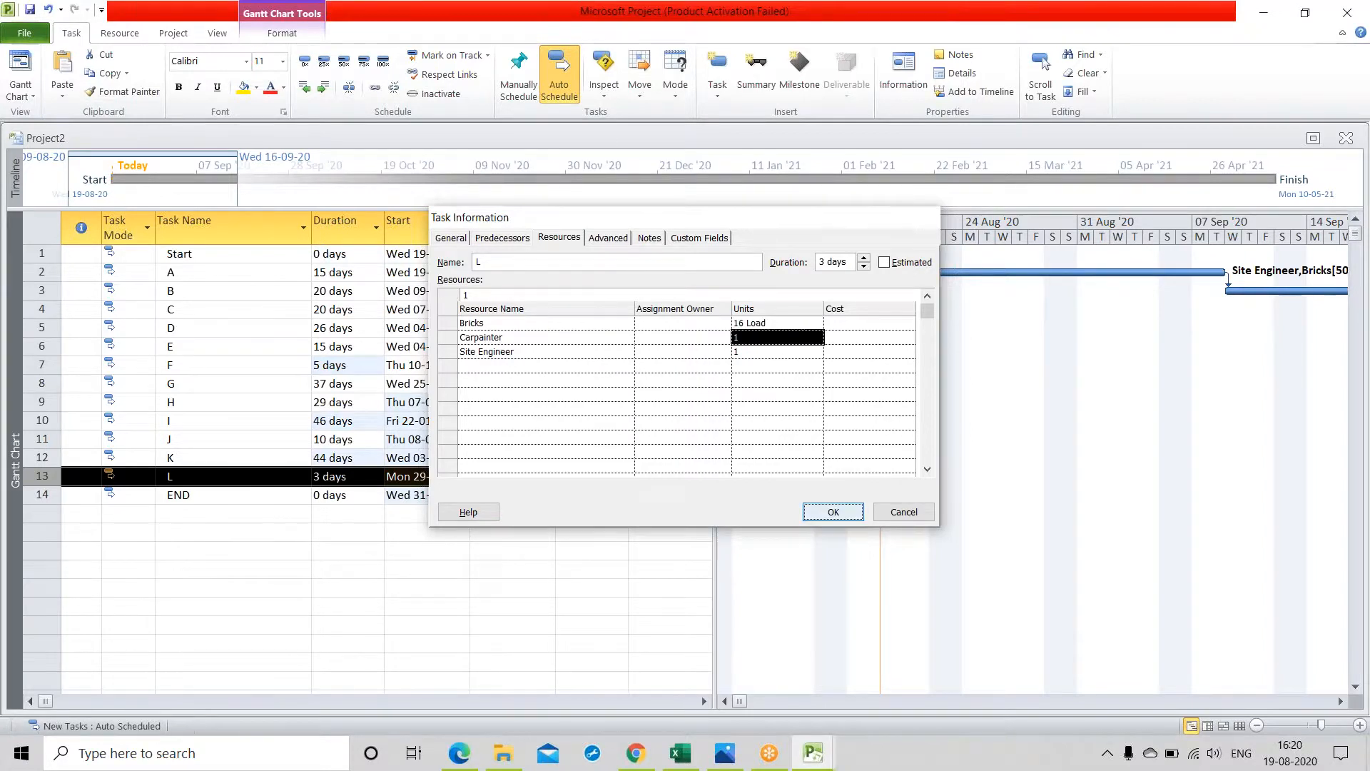
left_click(833, 512)
Indent tasks A, B and C one level as subtasks of the Start task
left_click_drag(714, 480, 821, 476)
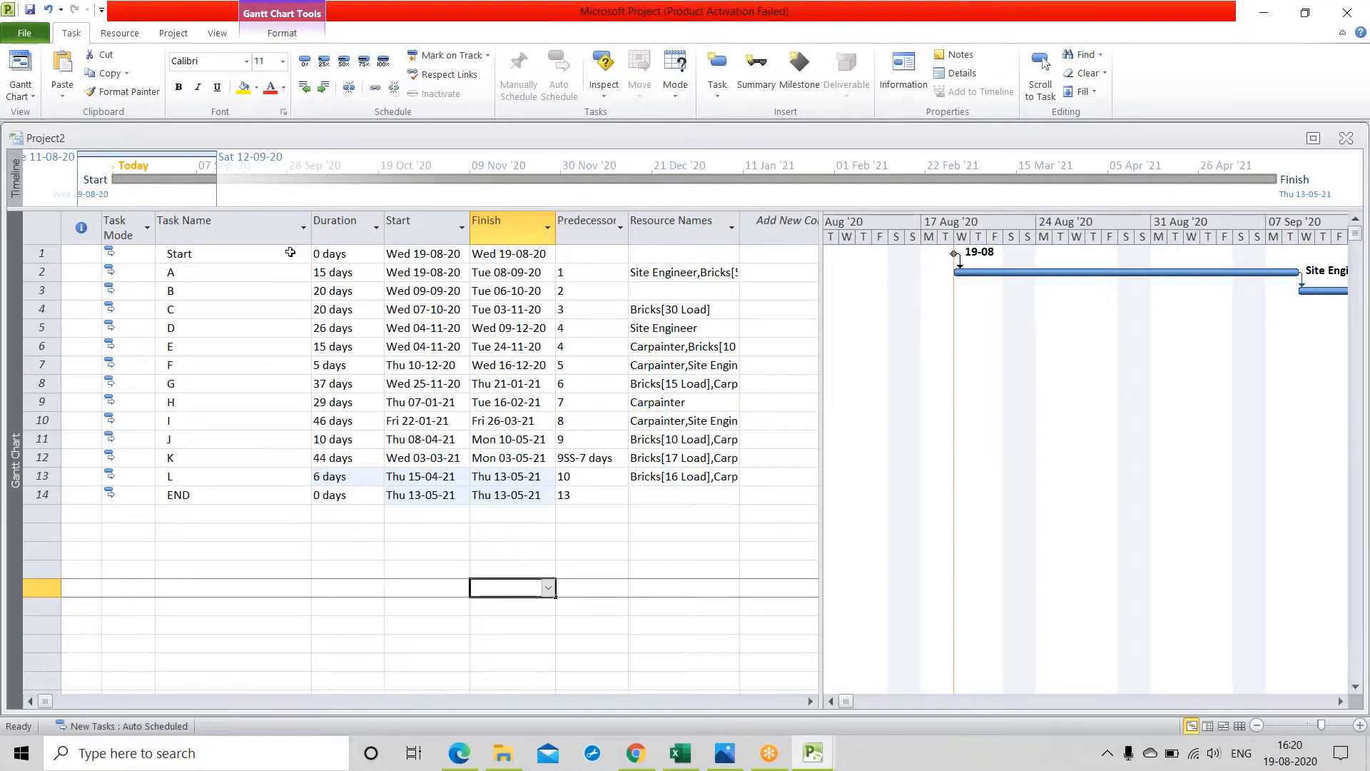
left_click(42, 272)
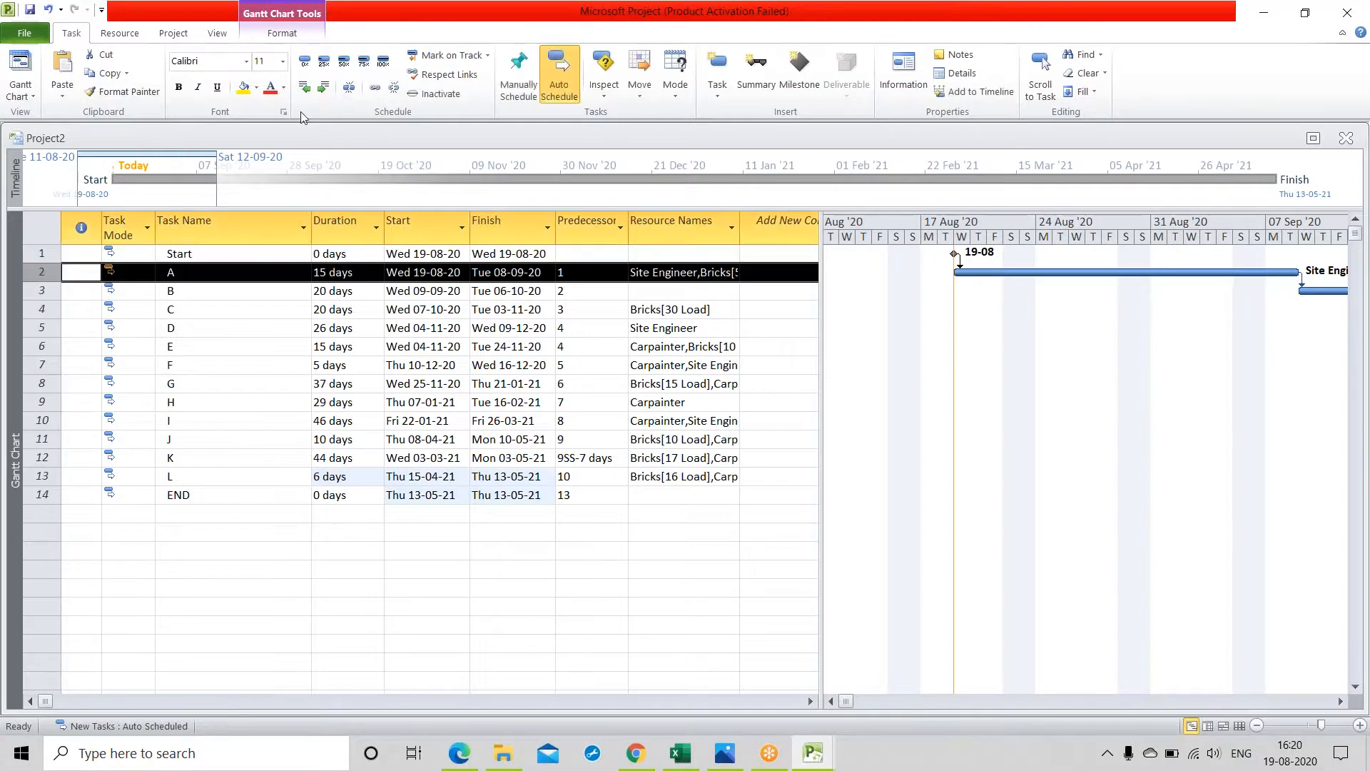
left_click(323, 87)
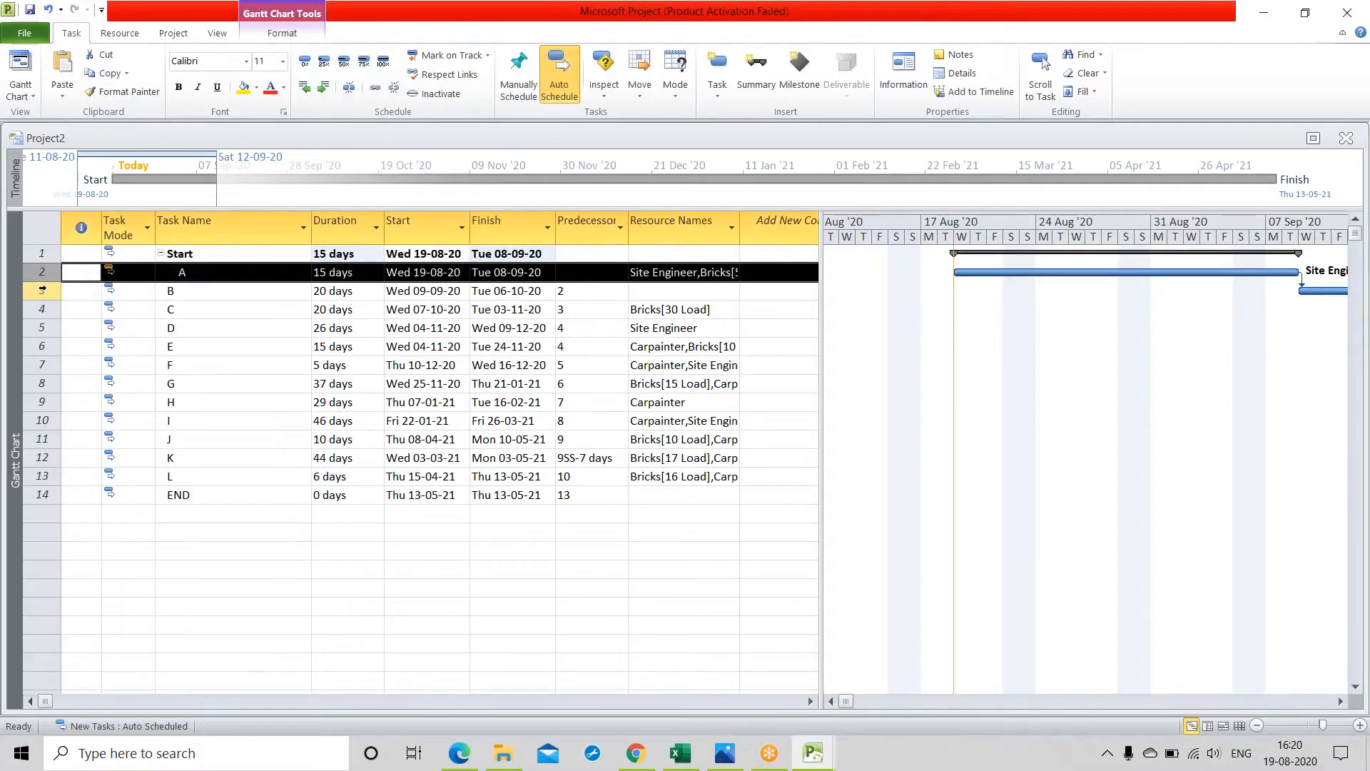
left_click(41, 290)
left_click(330, 94)
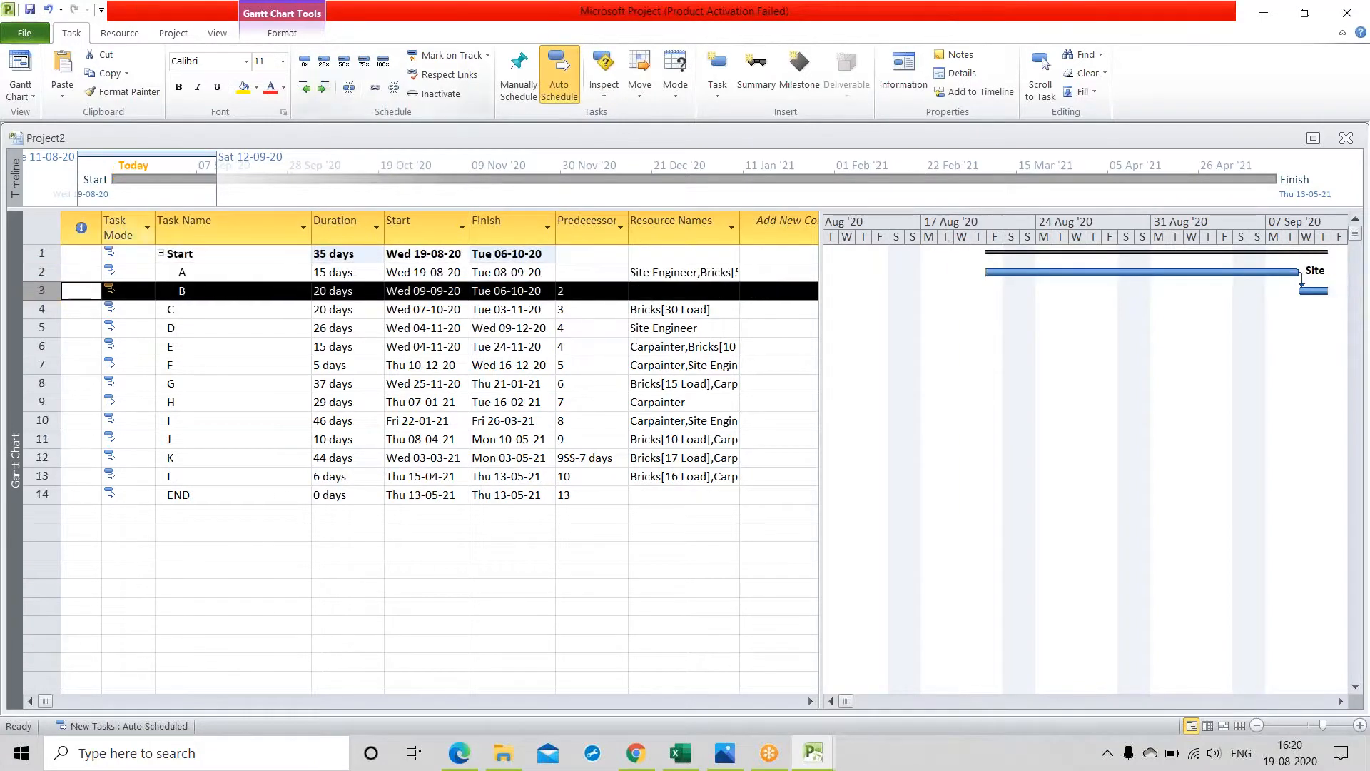
left_click(42, 309)
left_click(330, 92)
Indent tasks D, E and F one level so they also belong under Start
key("Down")
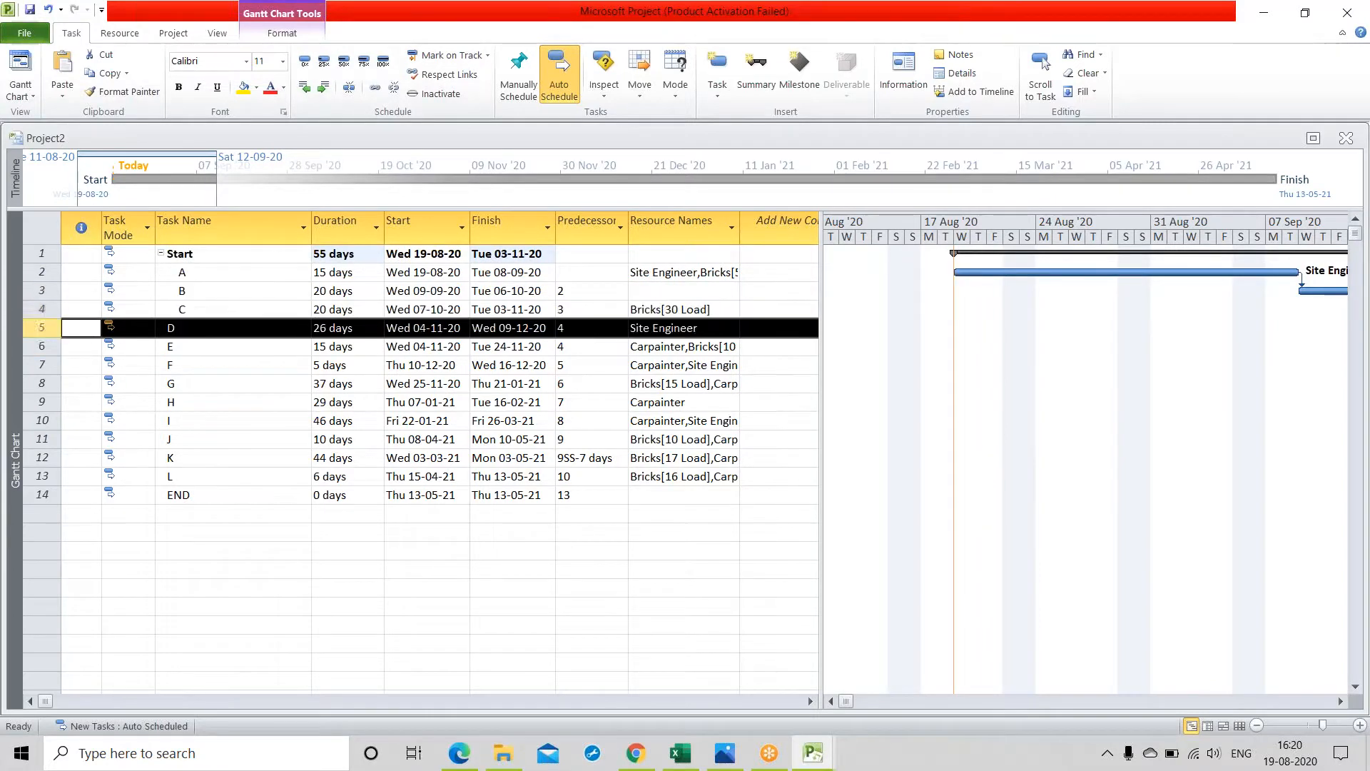
left_click(322, 87)
key("Down")
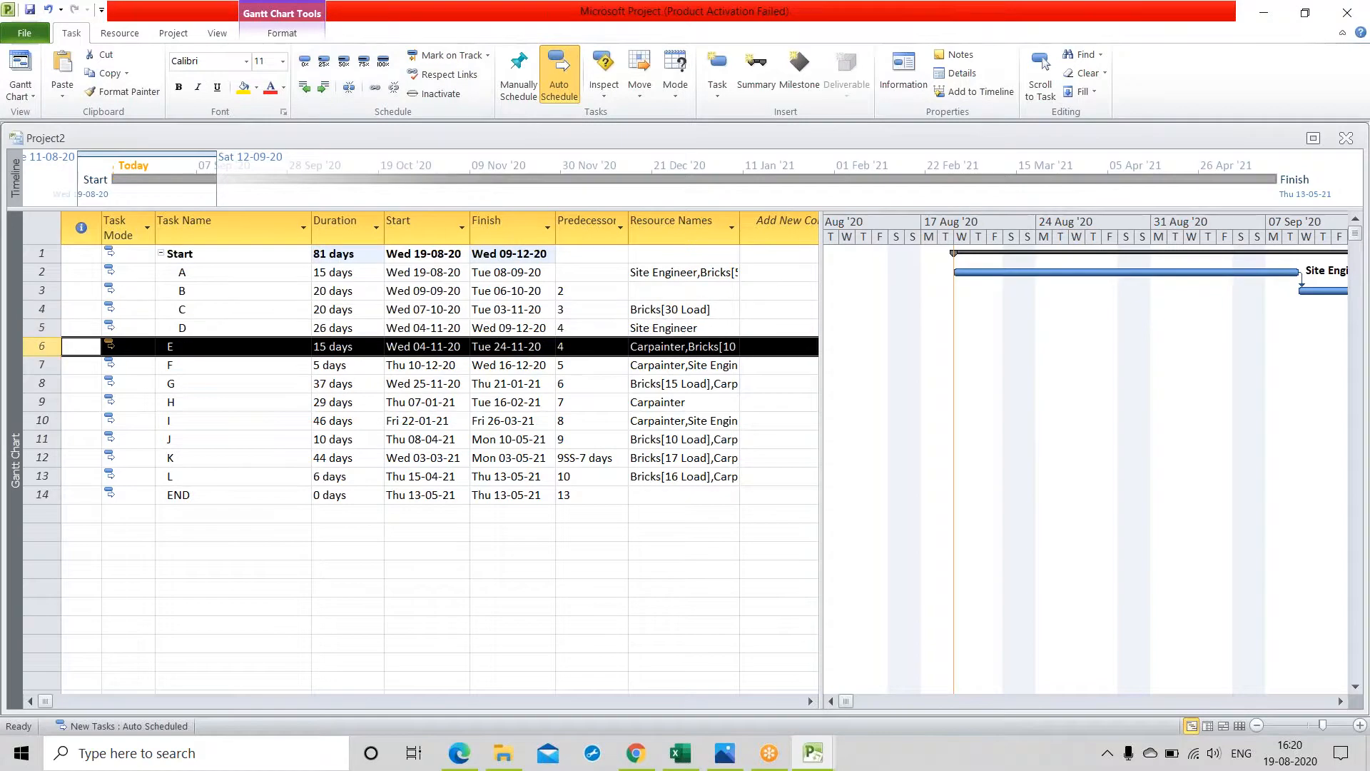
left_click(322, 87)
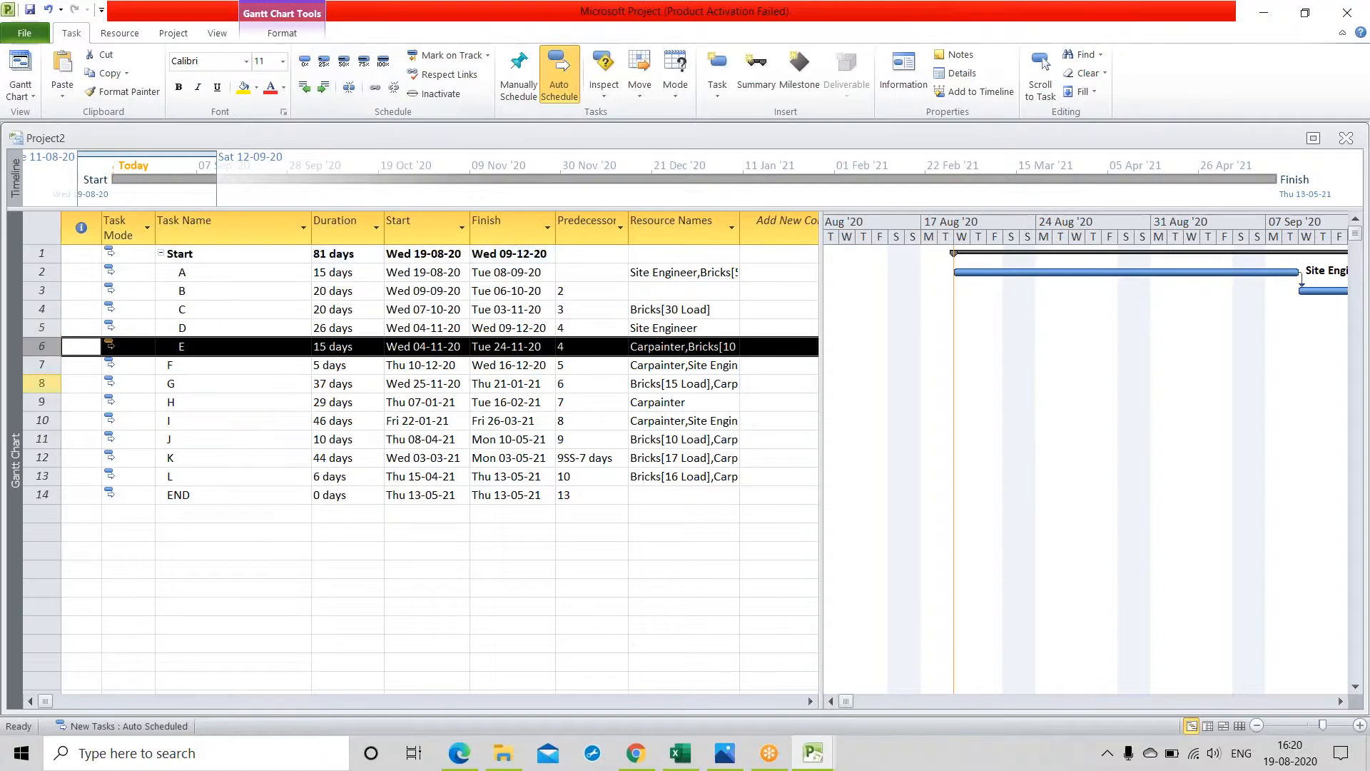
key("Down")
left_click(322, 87)
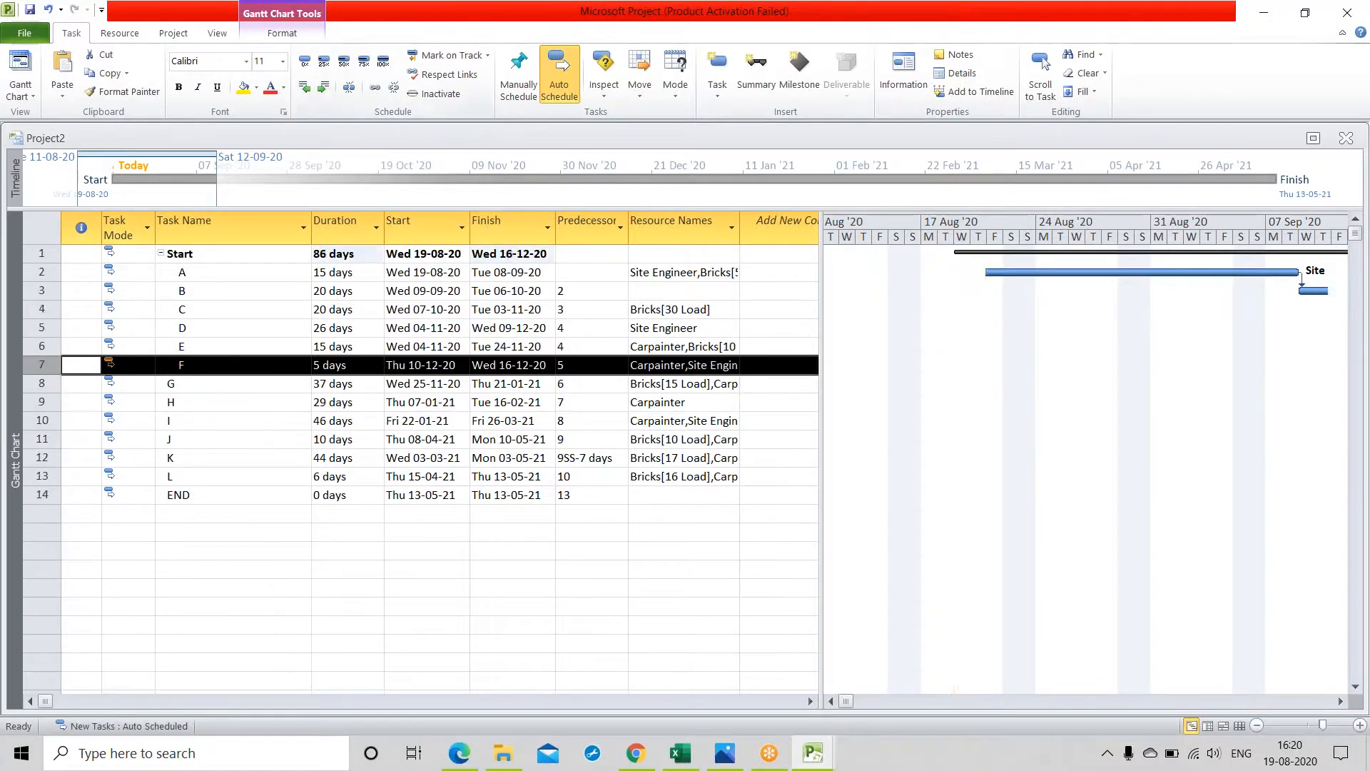
Indent tasks G, H and I one level under the Start summary task
left_click(44, 386)
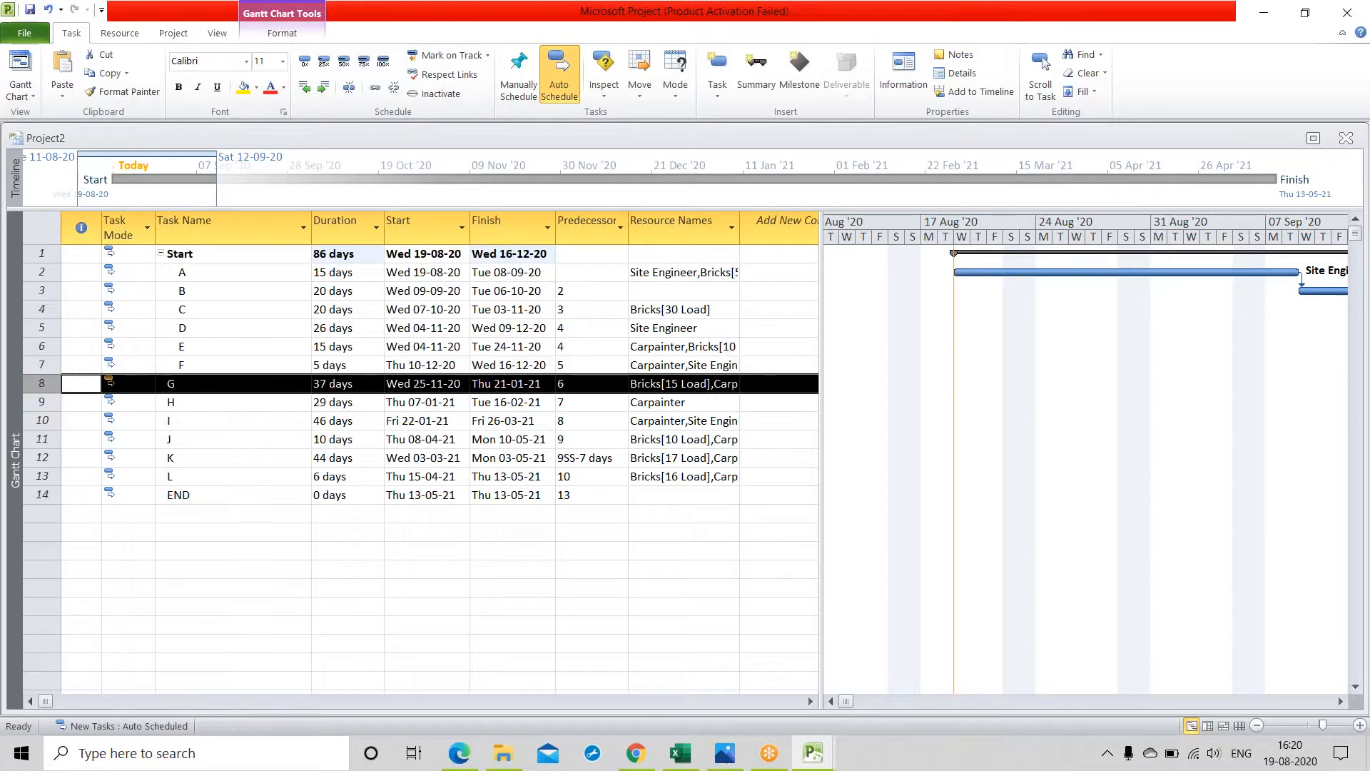
left_click(323, 87)
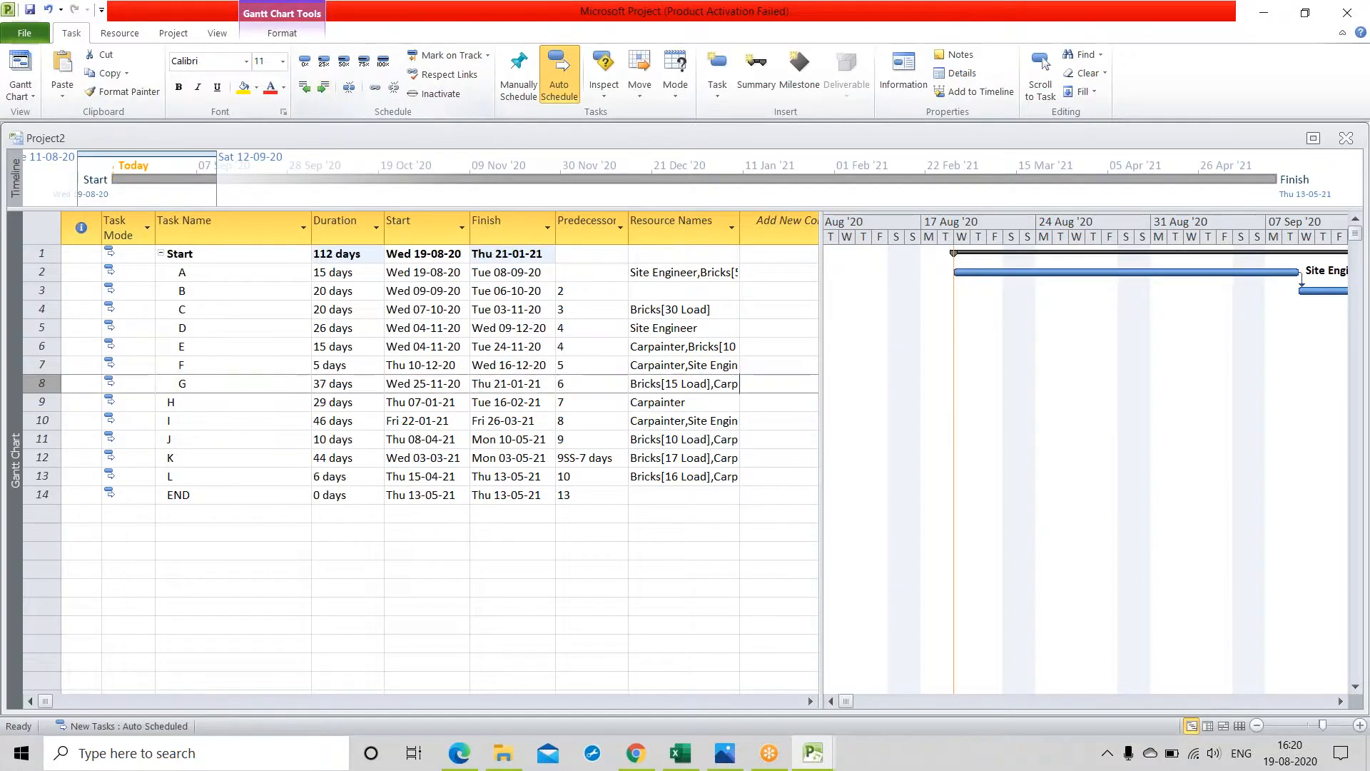
key("Down")
left_click(323, 87)
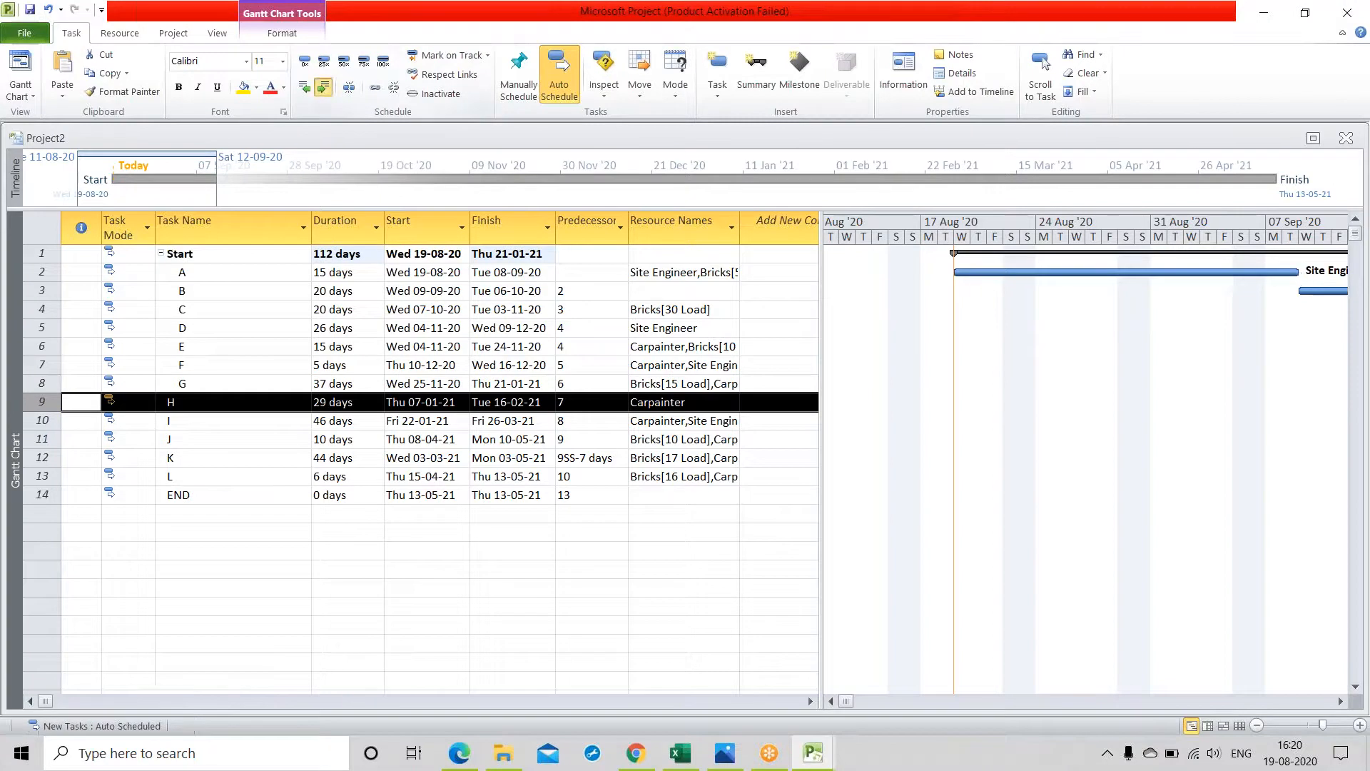
left_click(41, 421)
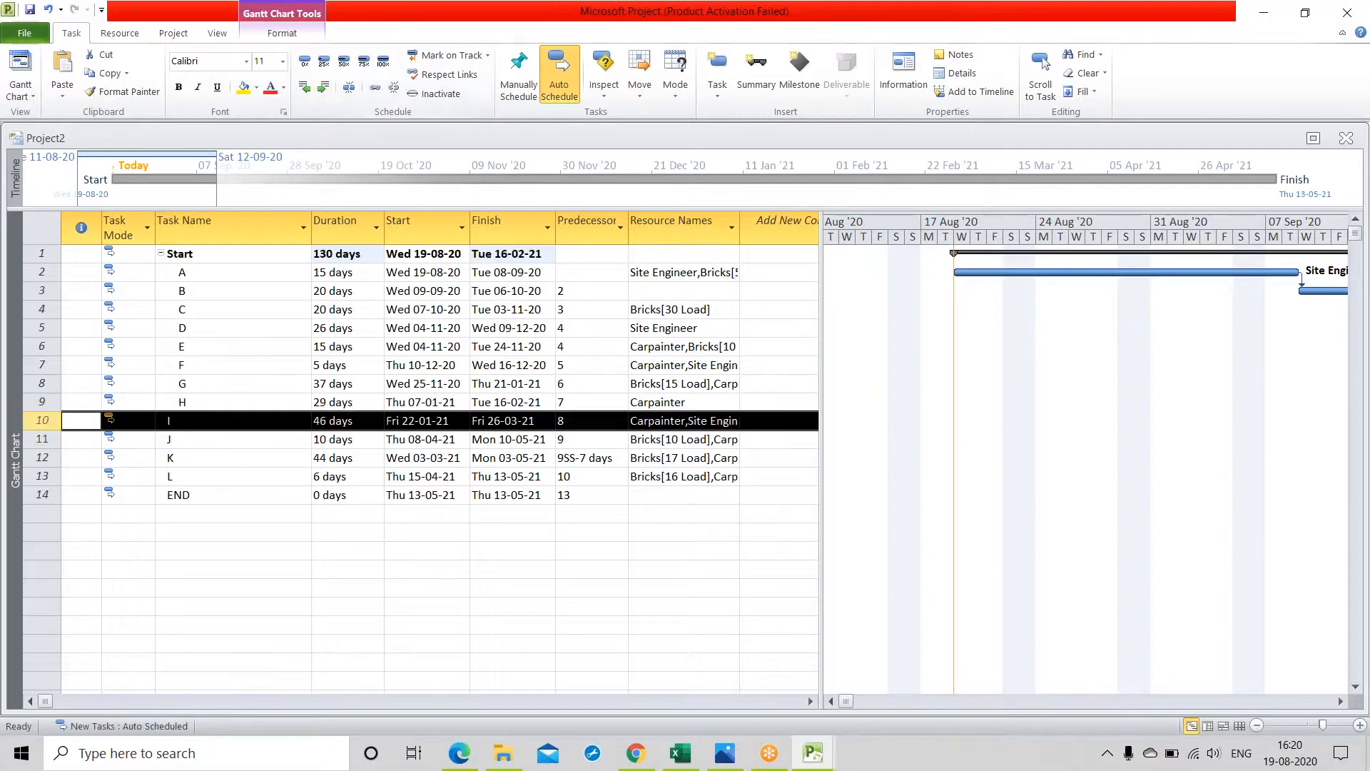
left_click(323, 87)
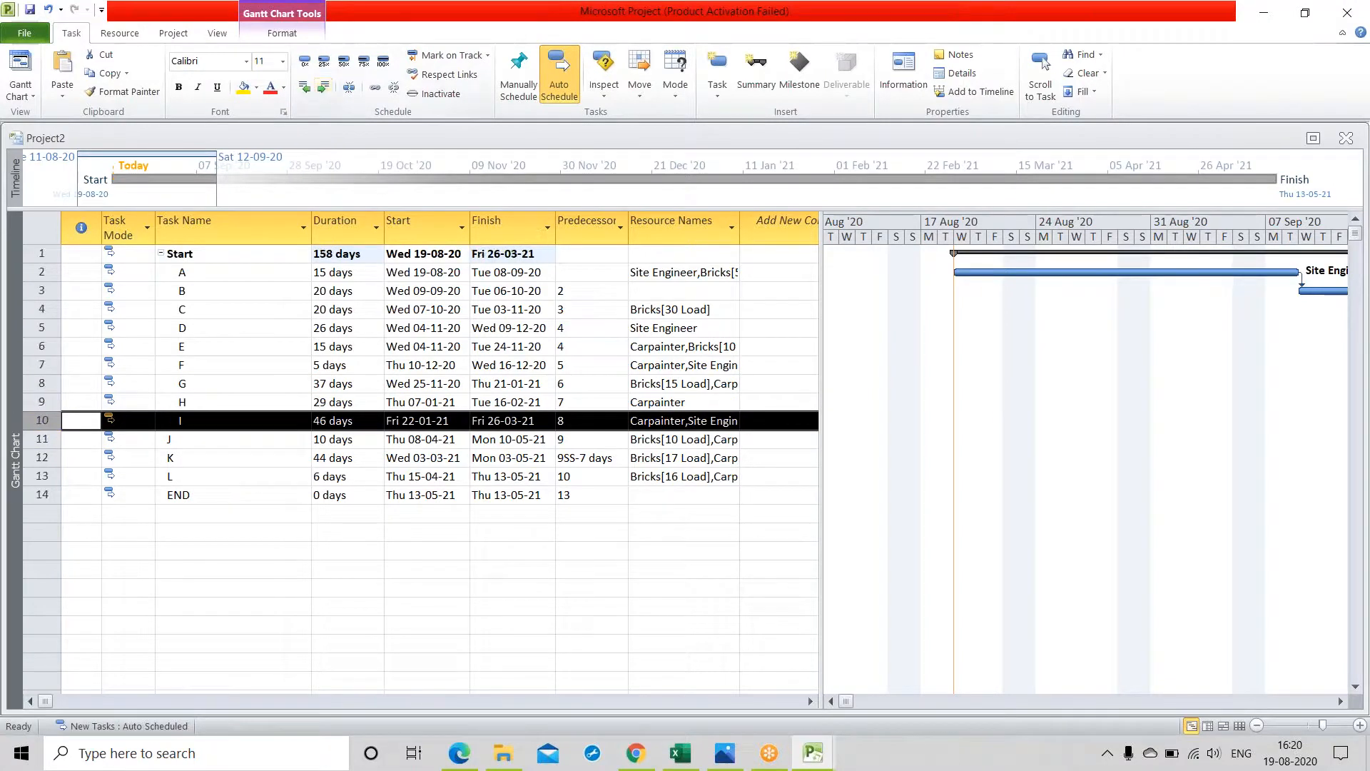
Indent tasks J, K and L one level under the Start summary task
left_click(41, 439)
left_click(323, 87)
left_click(37, 457)
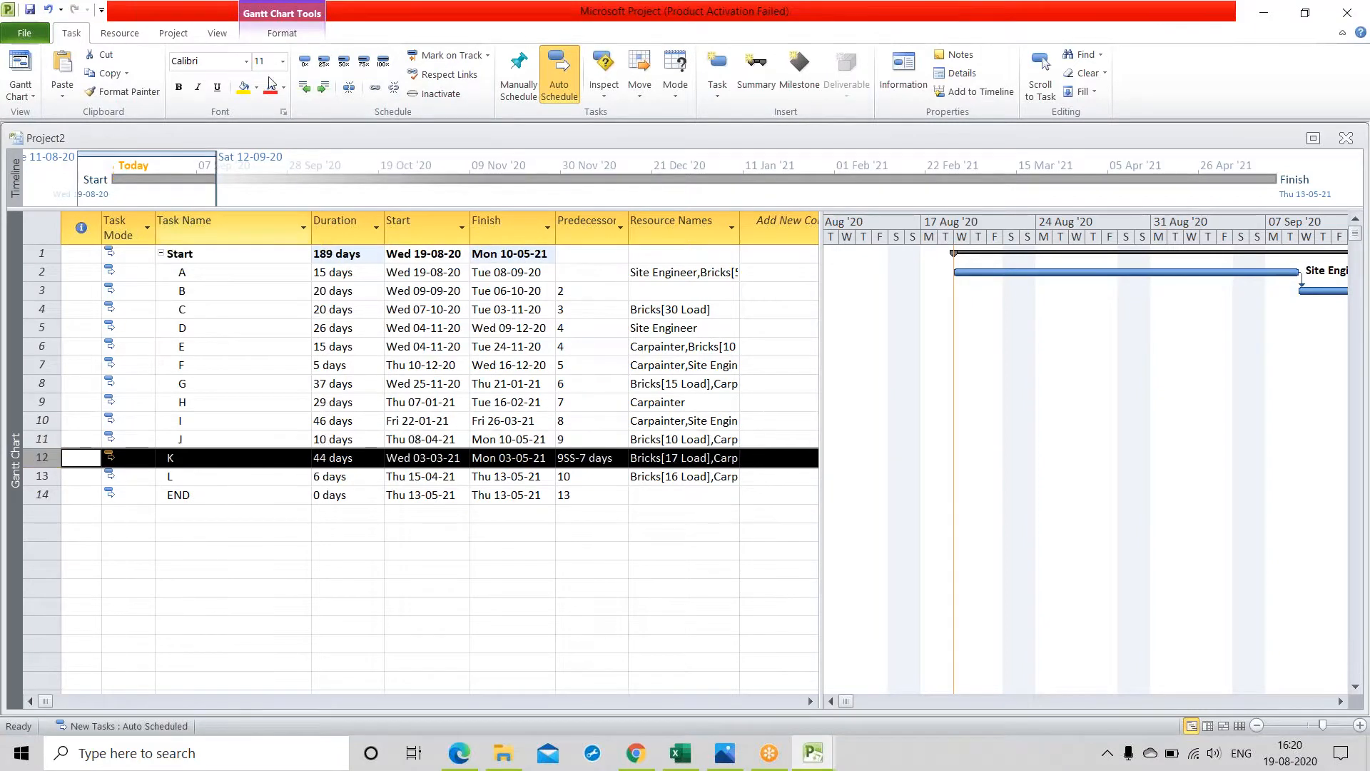
left_click(325, 87)
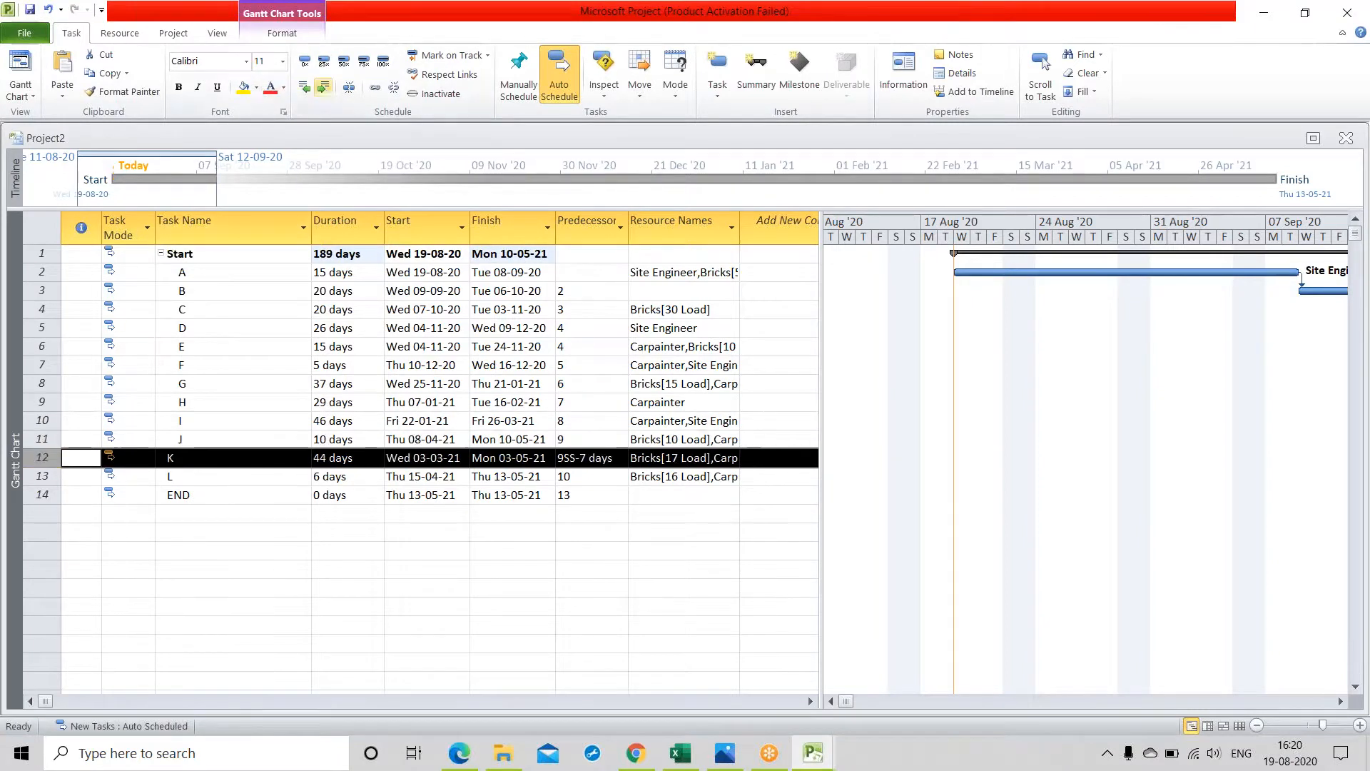
left_click(41, 476)
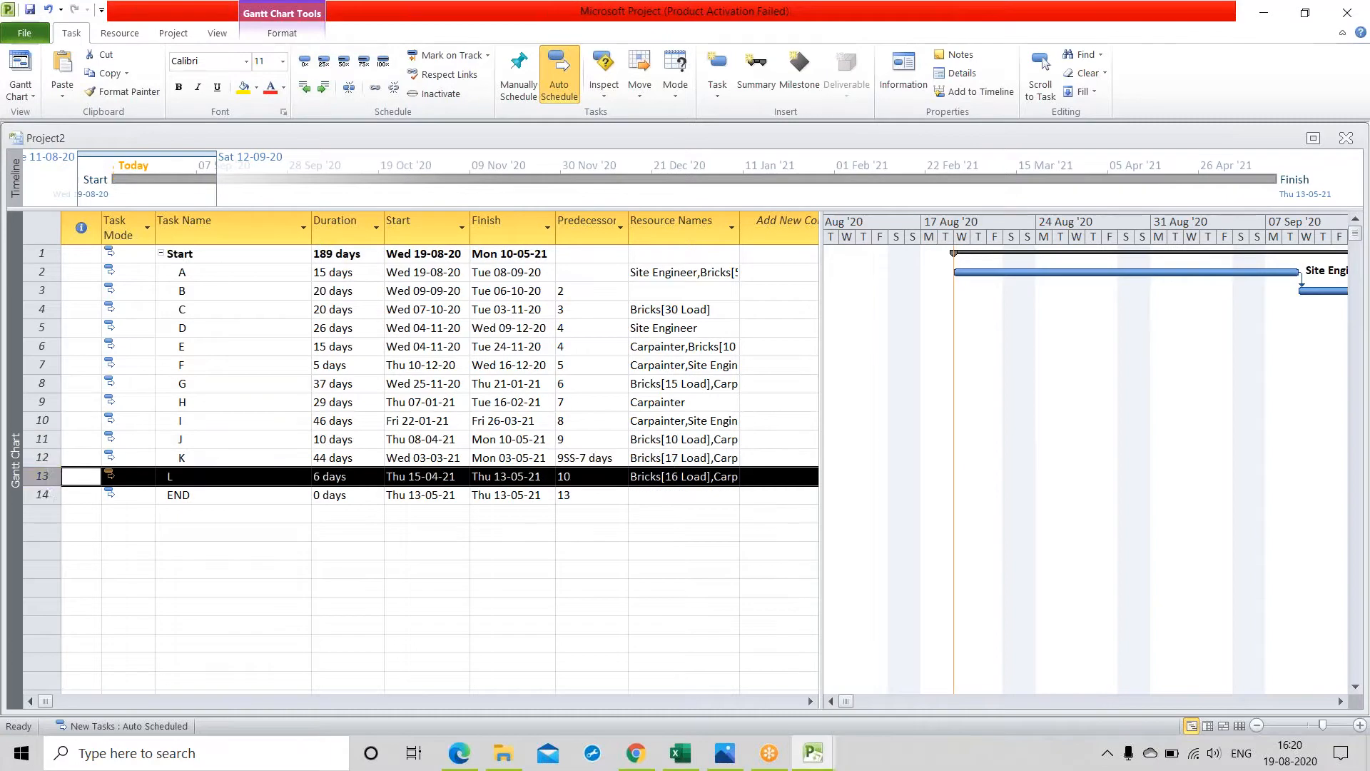
left_click(323, 87)
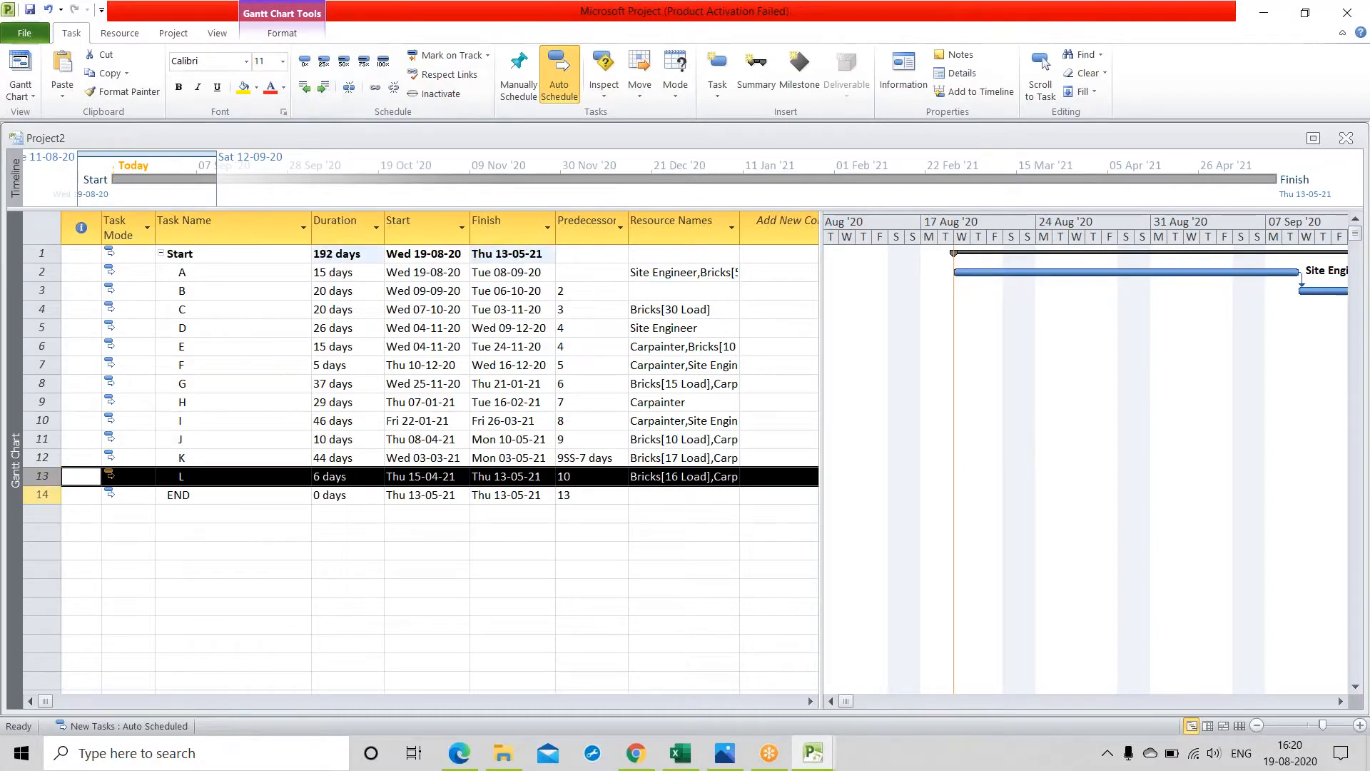
Indent the END task one level so it also belongs under the Start summary task
key("Down")
left_click(323, 87)
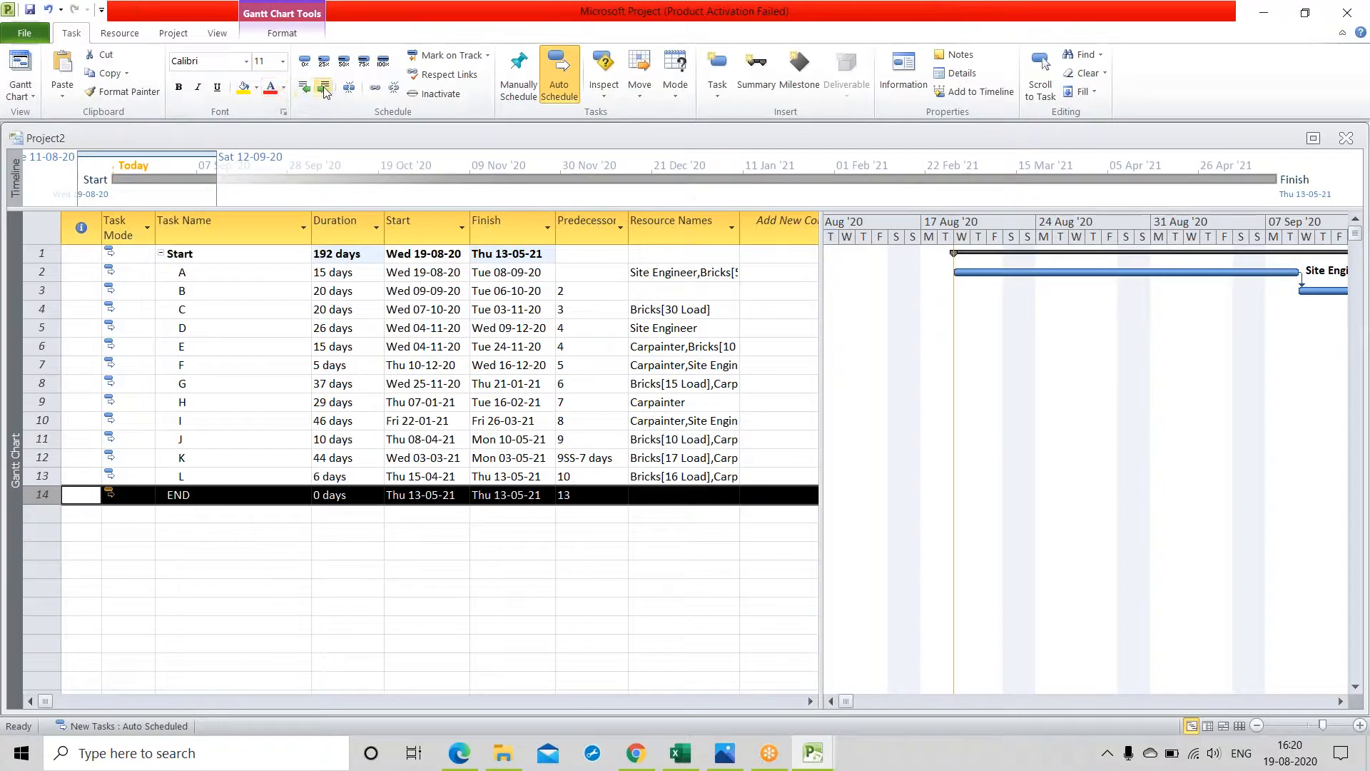
left_click(357, 662)
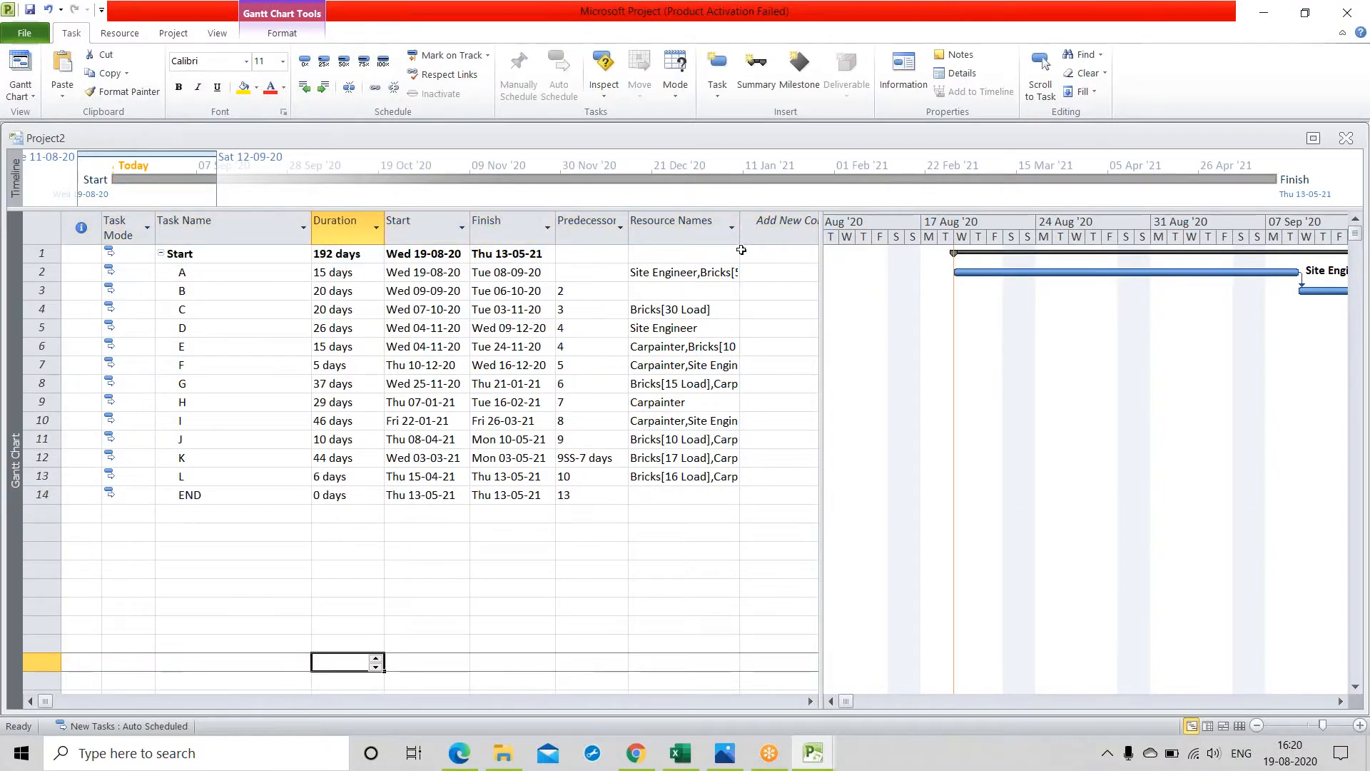
Add a Cost column to the task table after Resource Names and make it slightly narrower
left_click(781, 222)
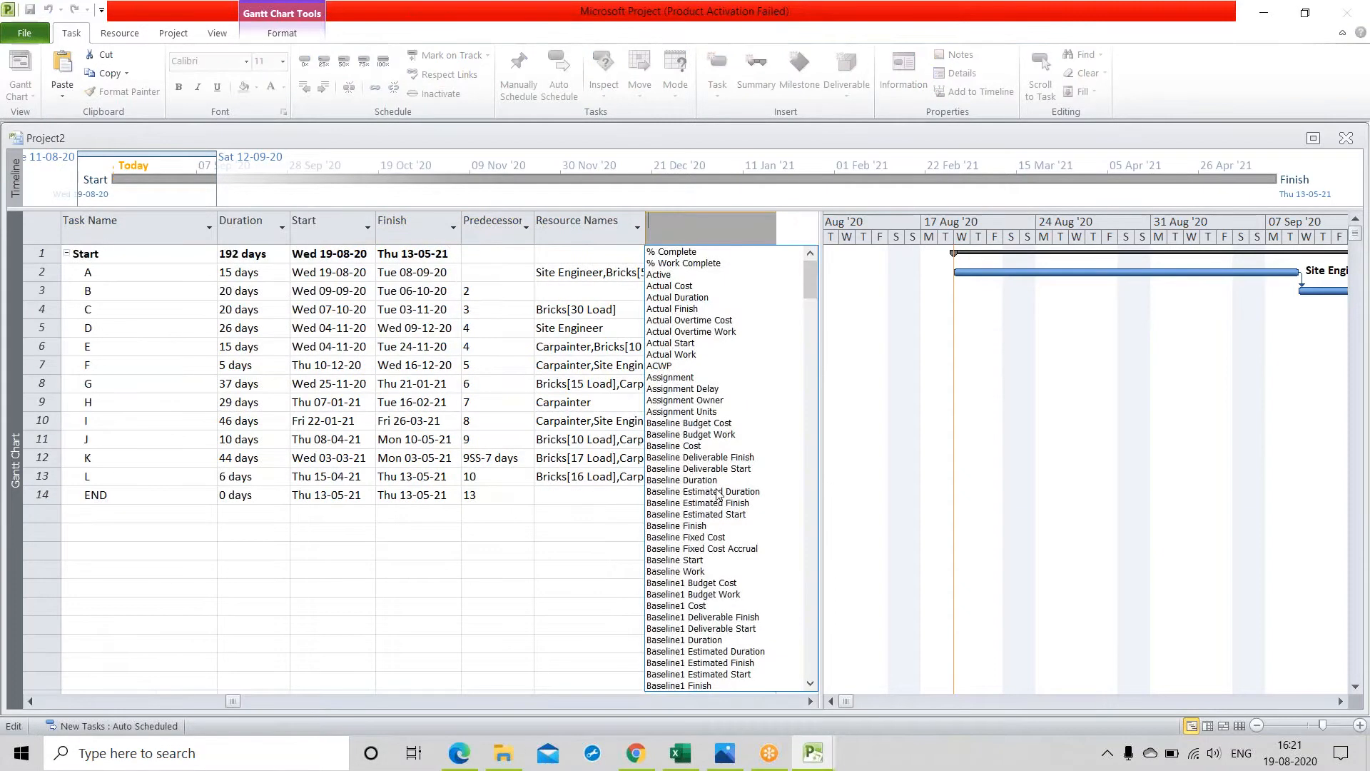
scroll(719, 495, "down", 3)
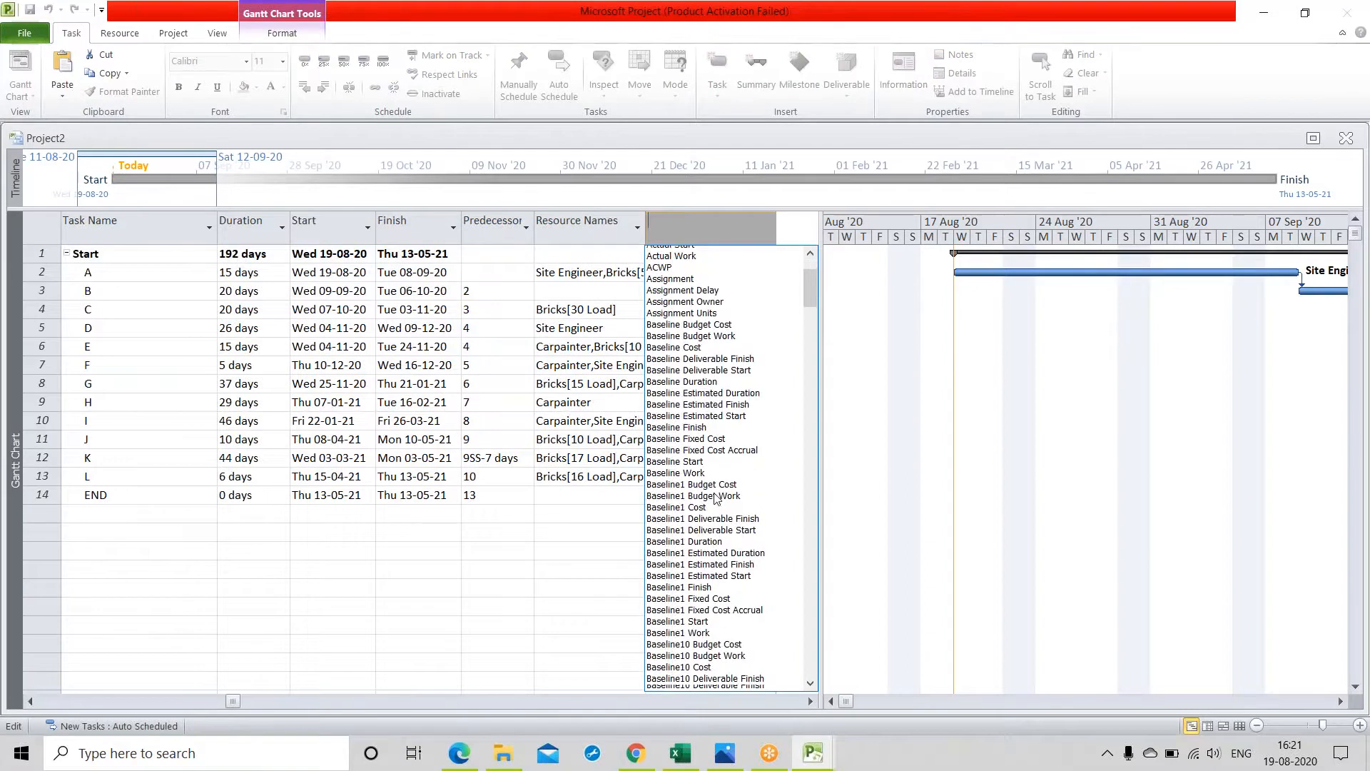
scroll(717, 498, "down", 20)
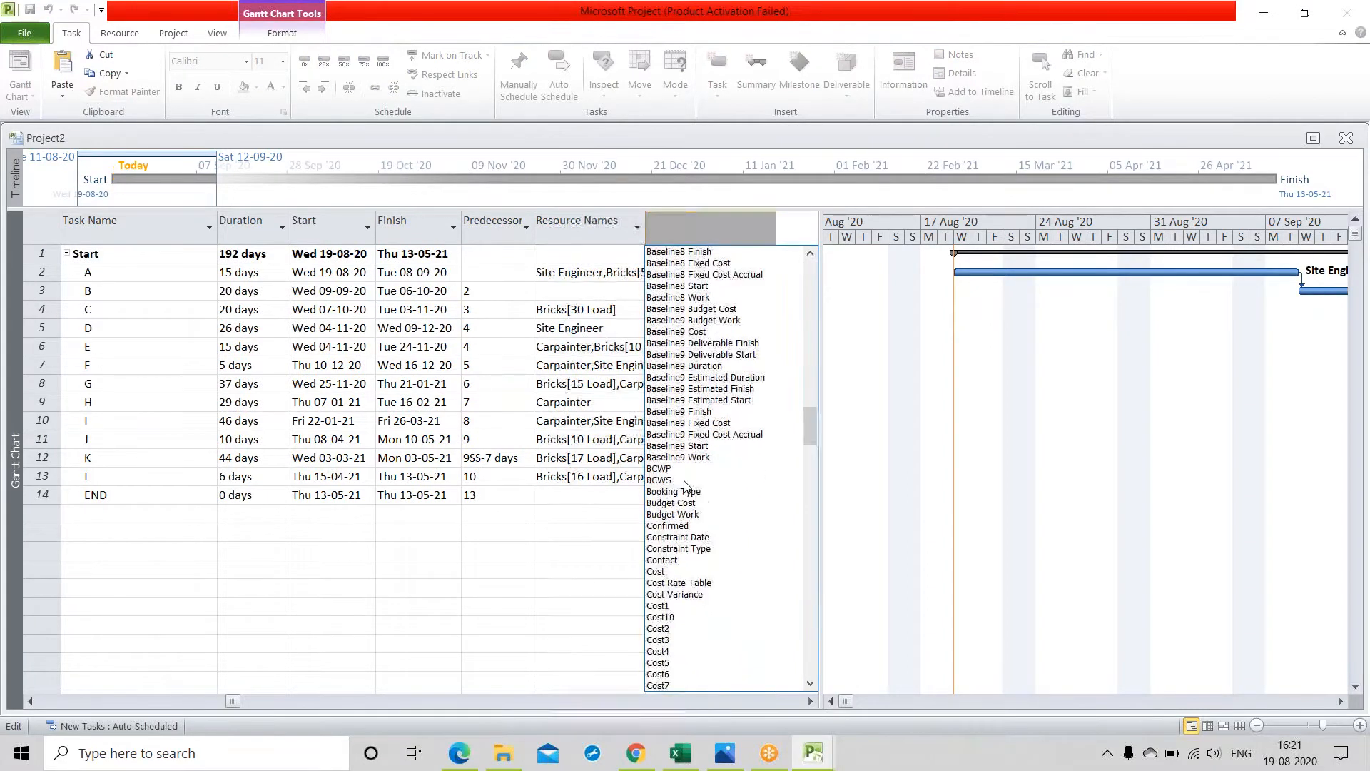
left_click(660, 571)
left_click(517, 608)
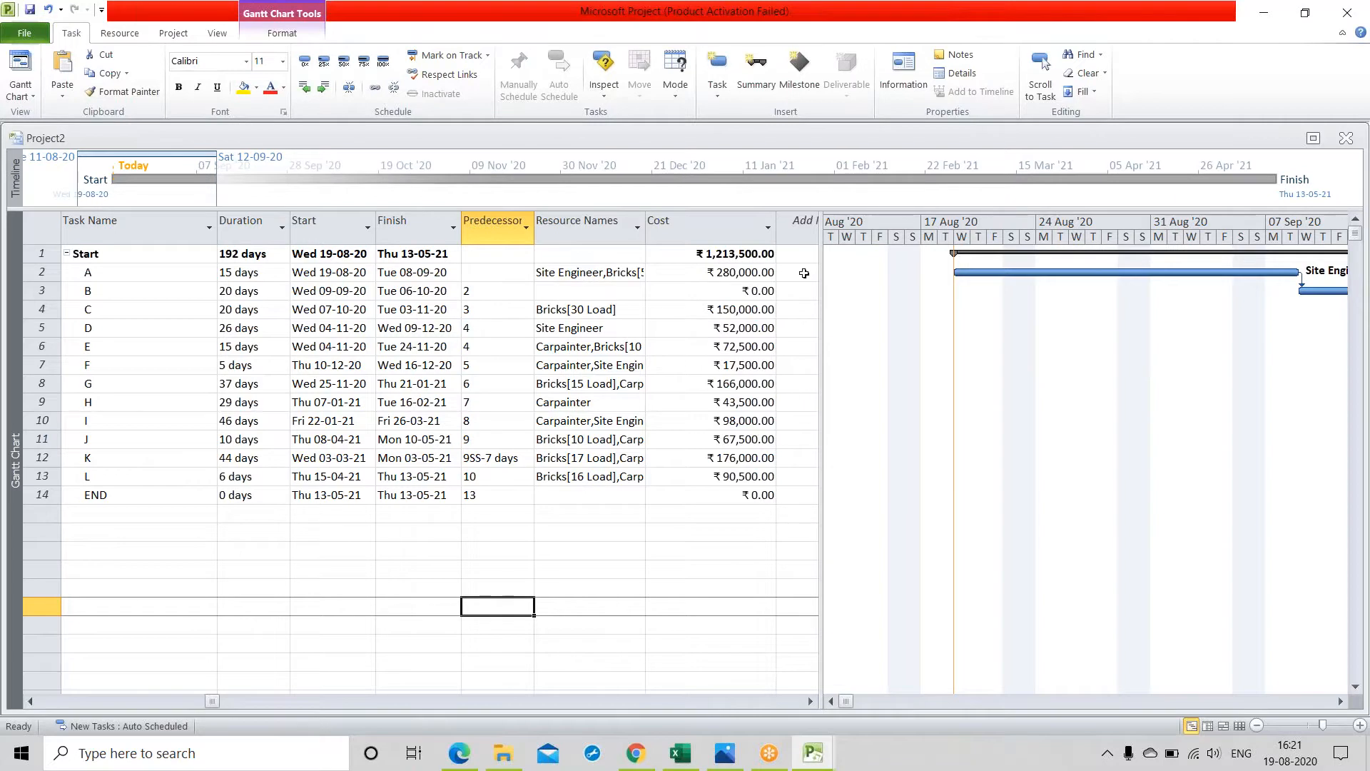
mouse_move(776, 235)
left_mouse_down()
mouse_move(729, 235)
mouse_move(750, 236)
left_mouse_up()
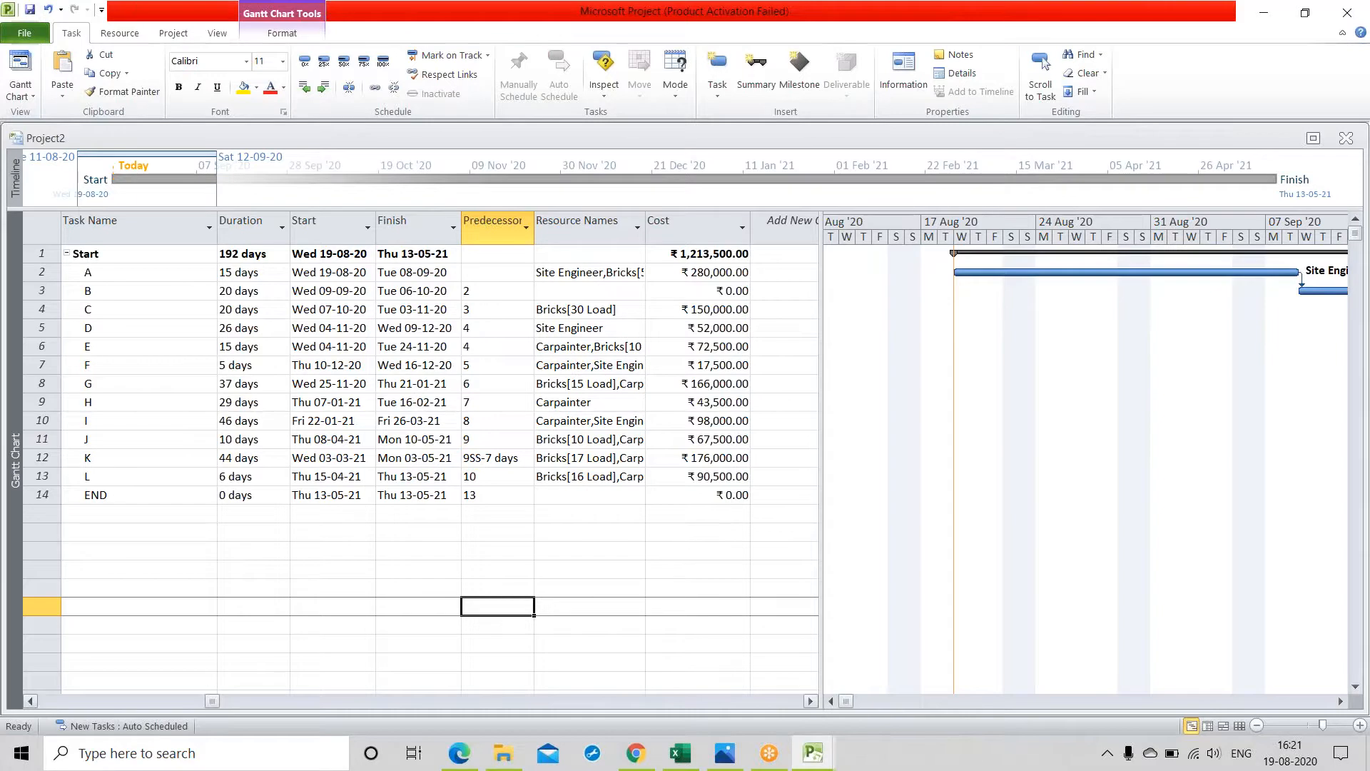
left_click(147, 571)
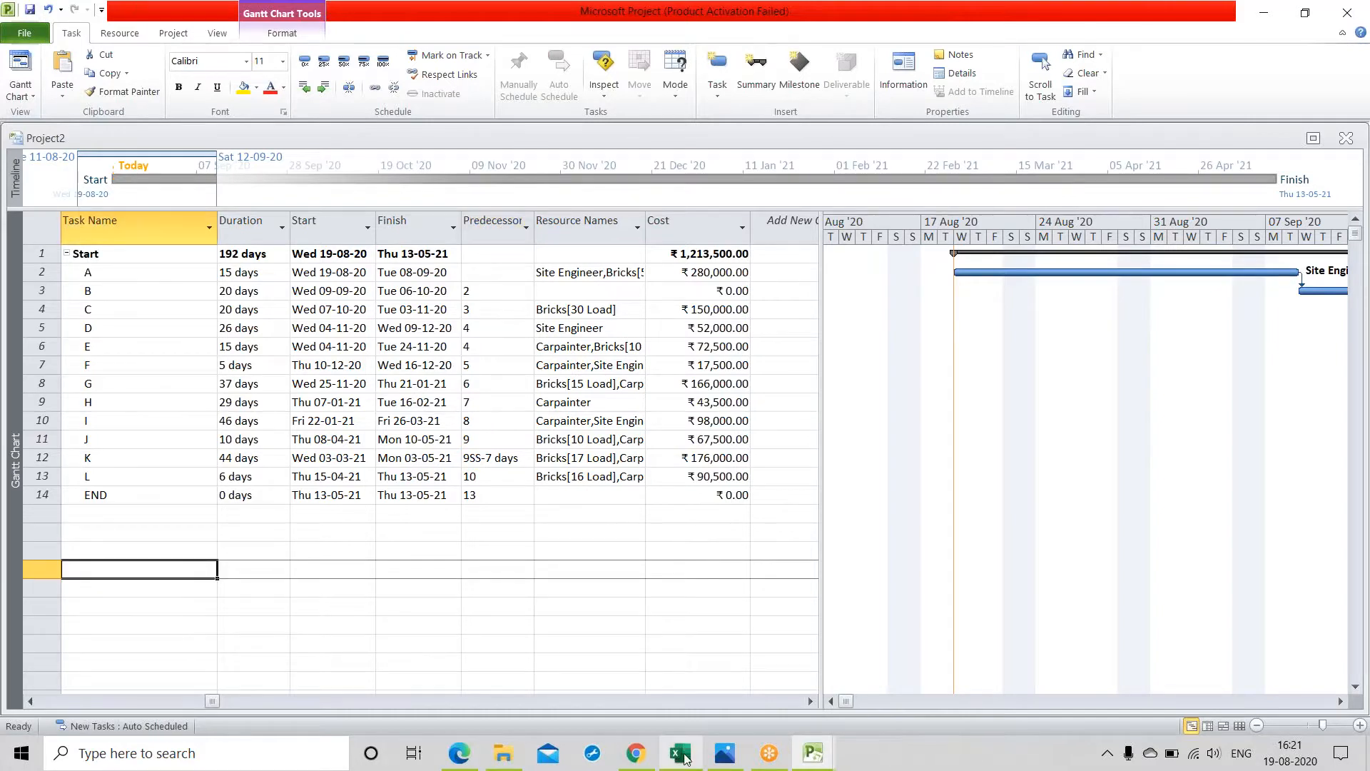
Switch to the MSP syllabus breakup workbook in Excel and review the course topics from resource leveling on Day 12 through Day 20
key("alt+Tab")
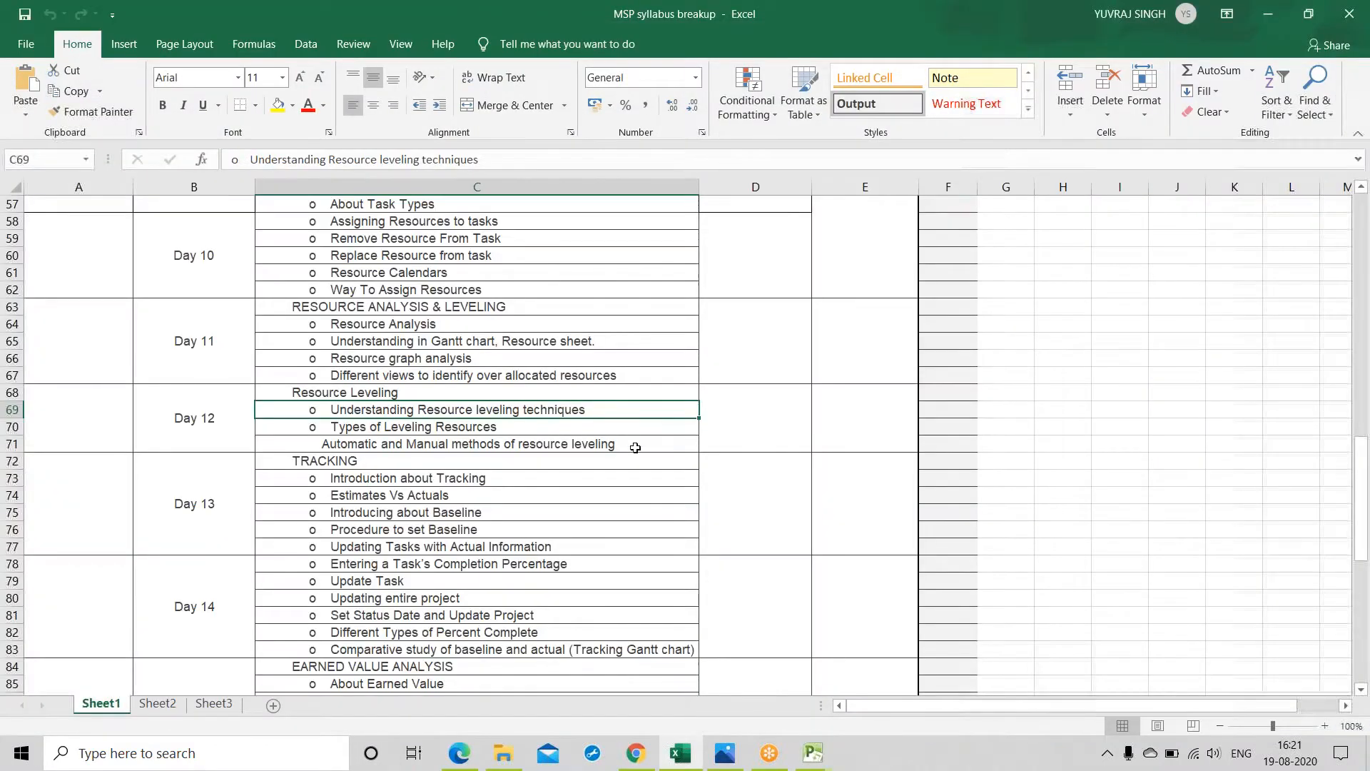
left_click(636, 447)
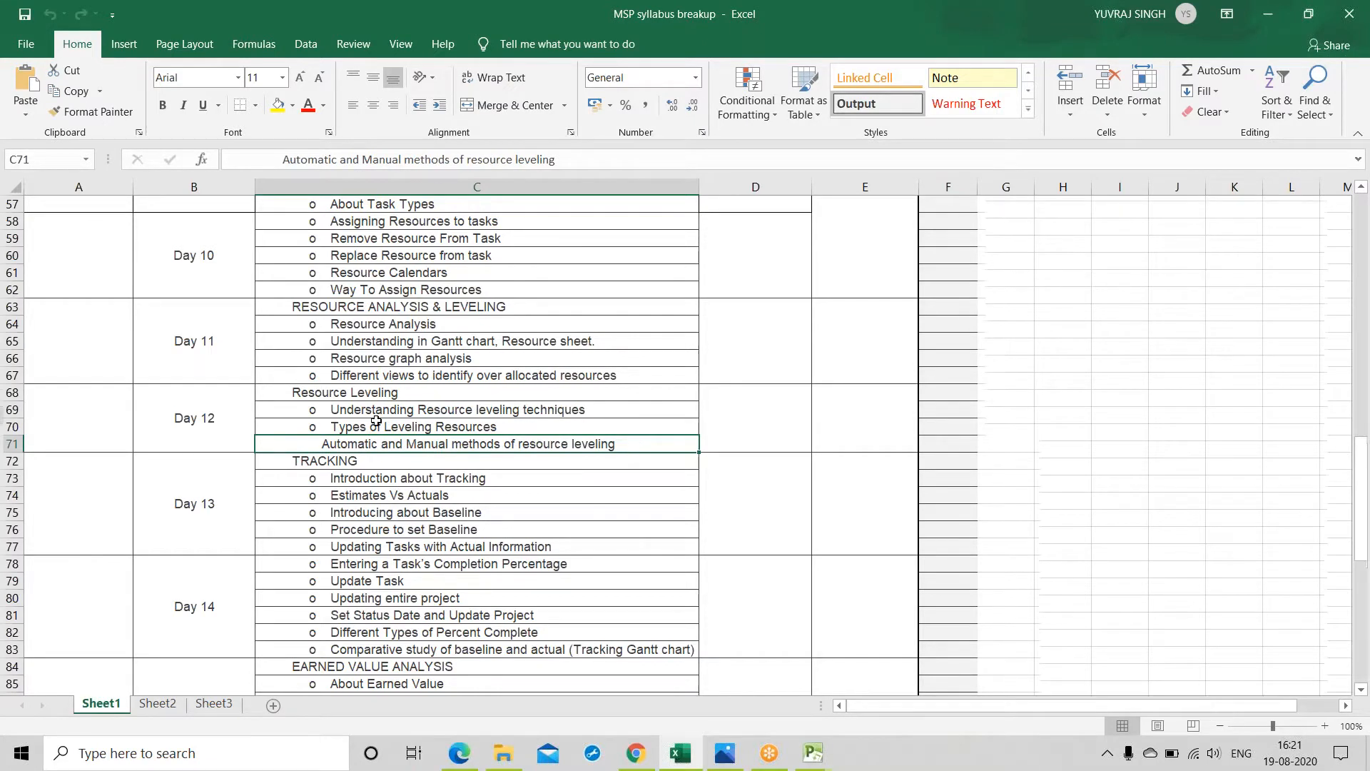
scroll(414, 428, "down", 1)
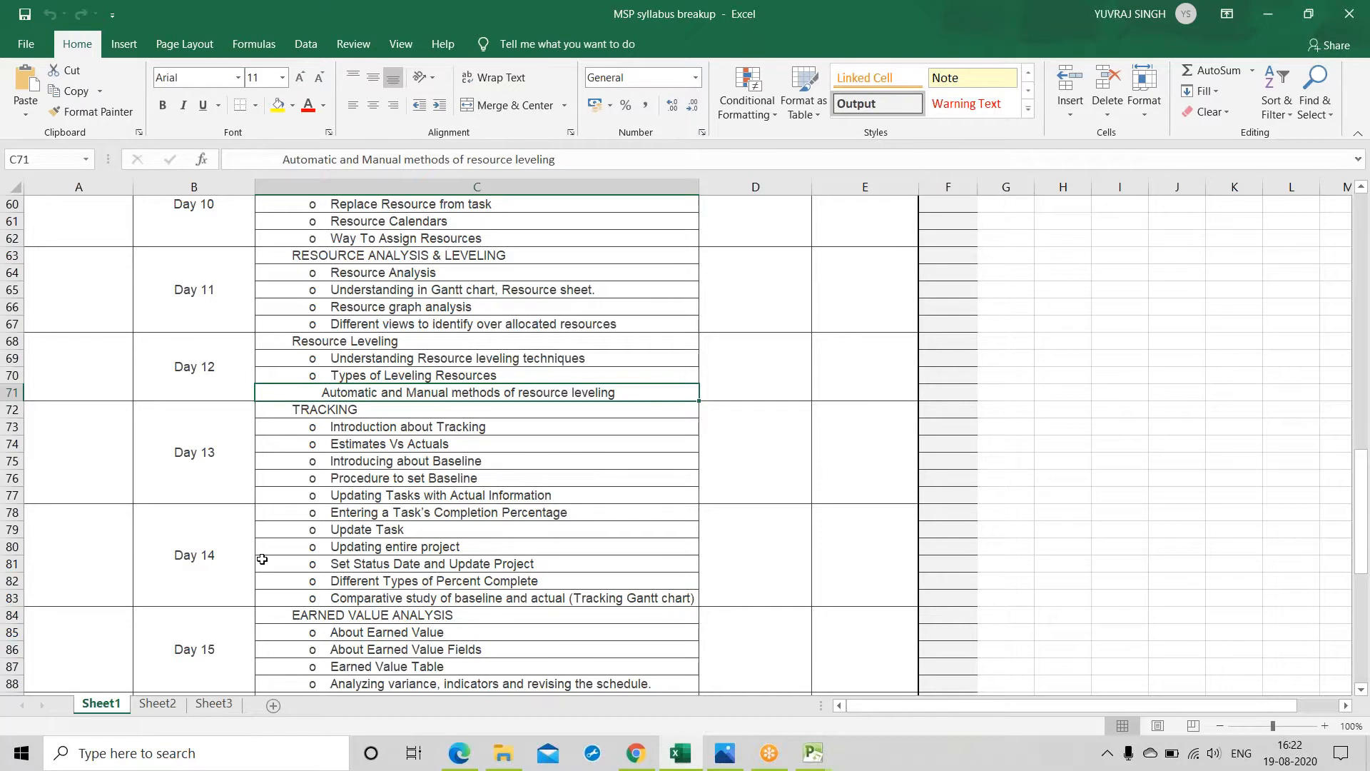
scroll(262, 559, "down", 1)
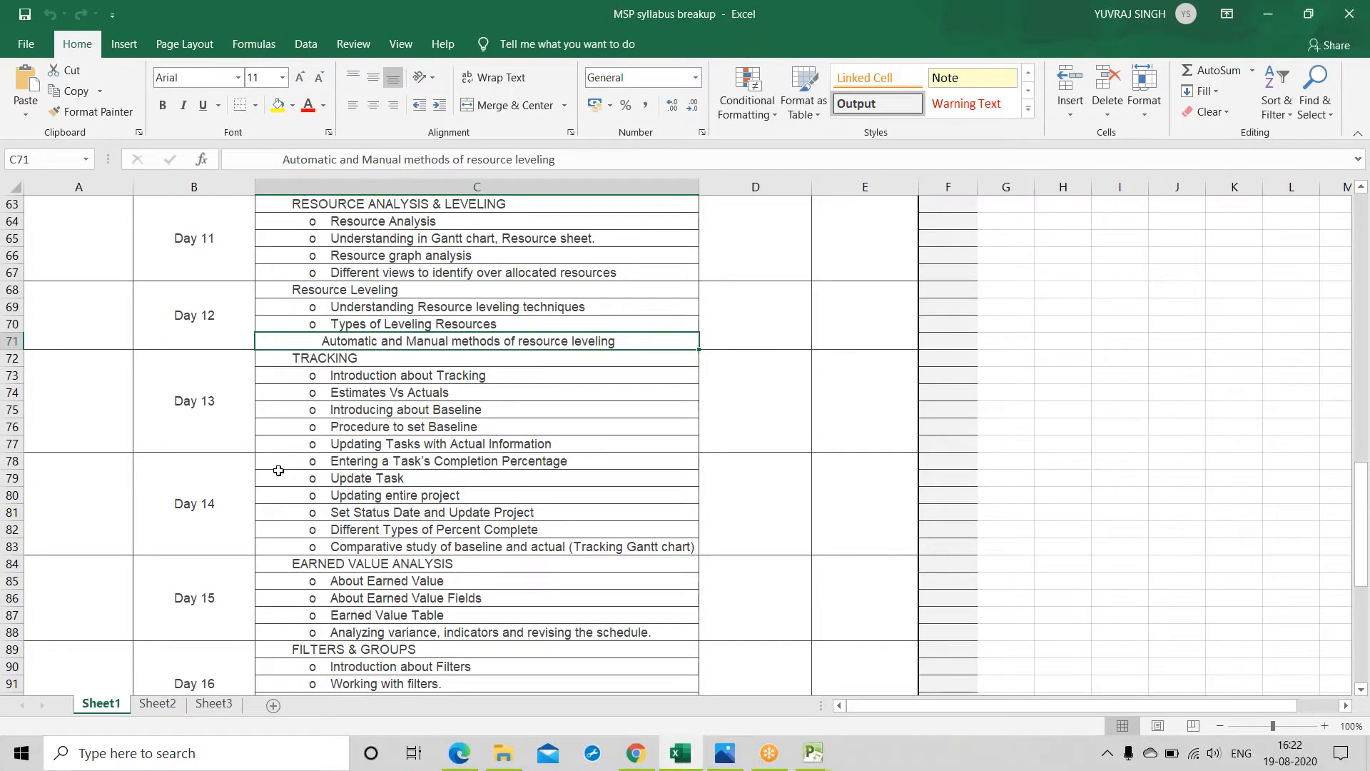
scroll(279, 500, "down", 1)
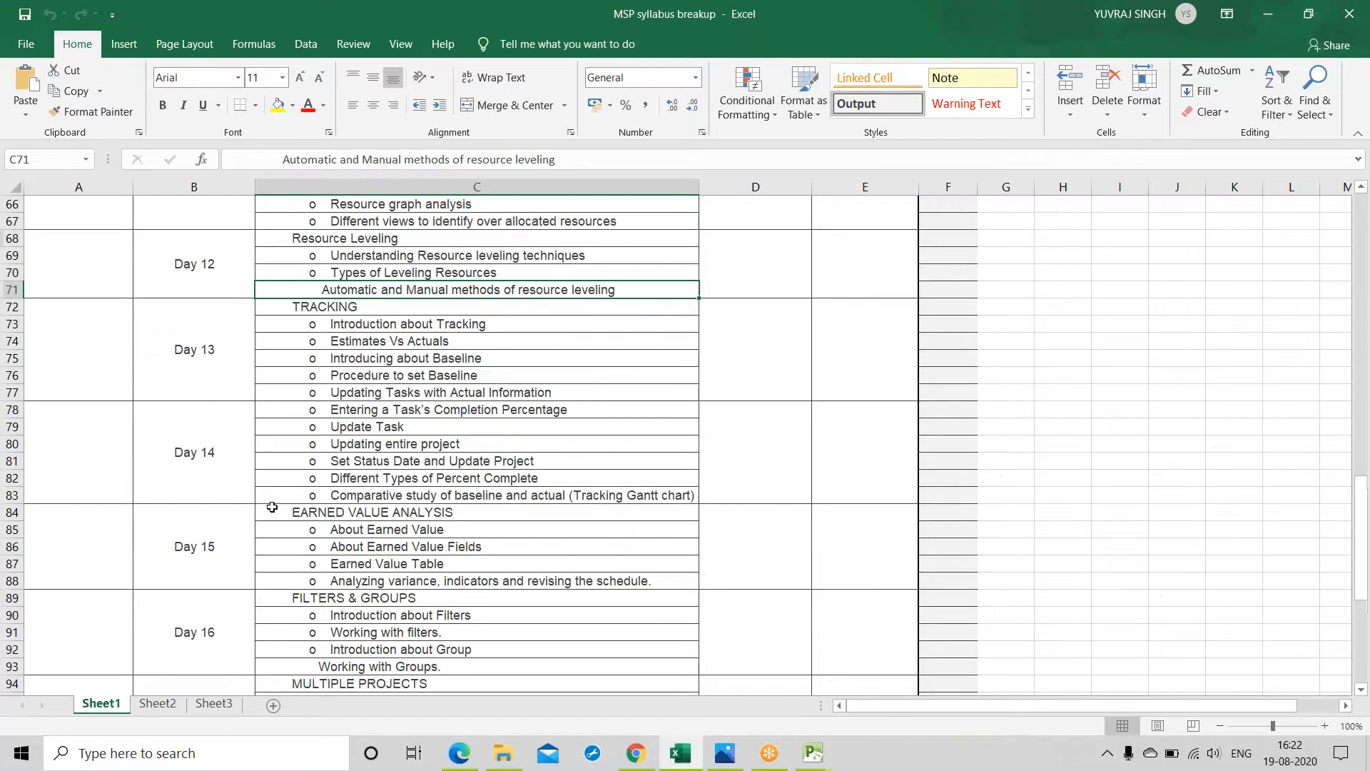
scroll(276, 511, "down", 1)
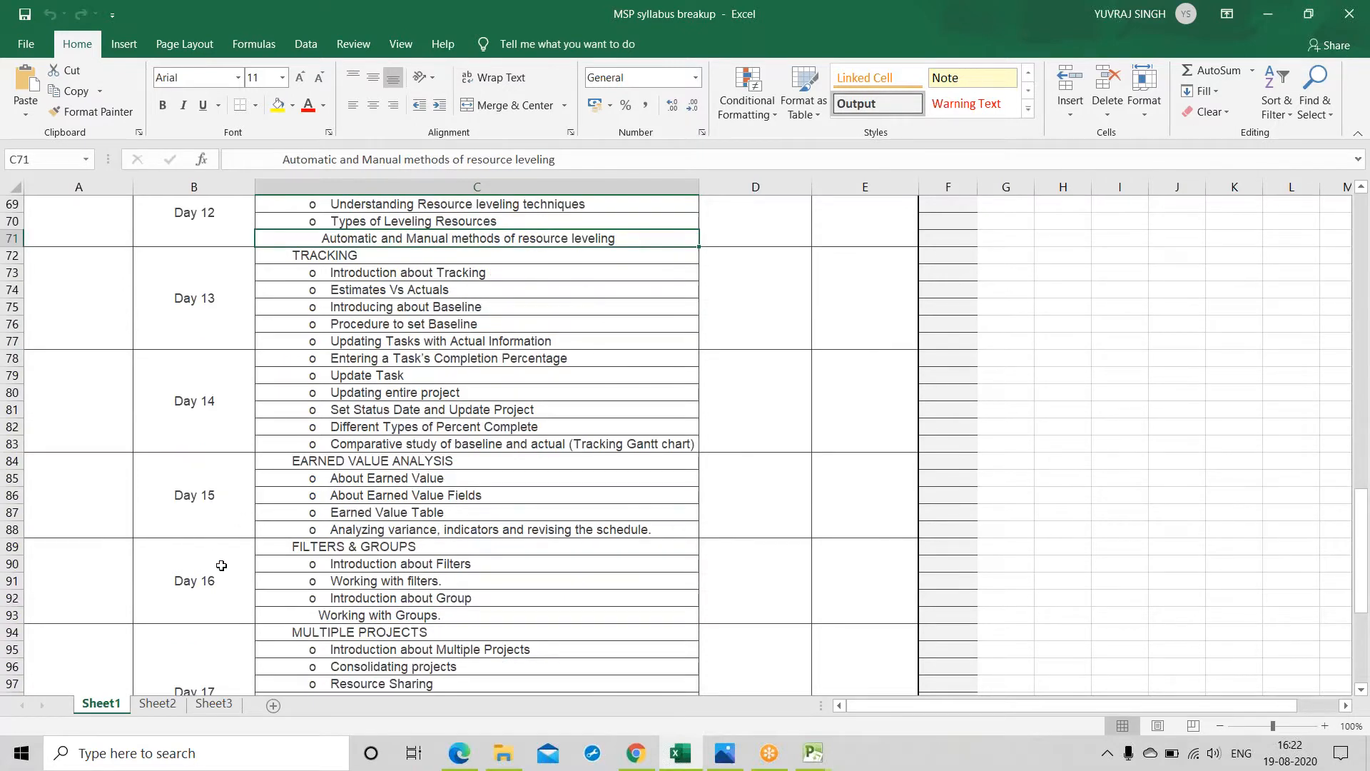
scroll(222, 565, "down", 4)
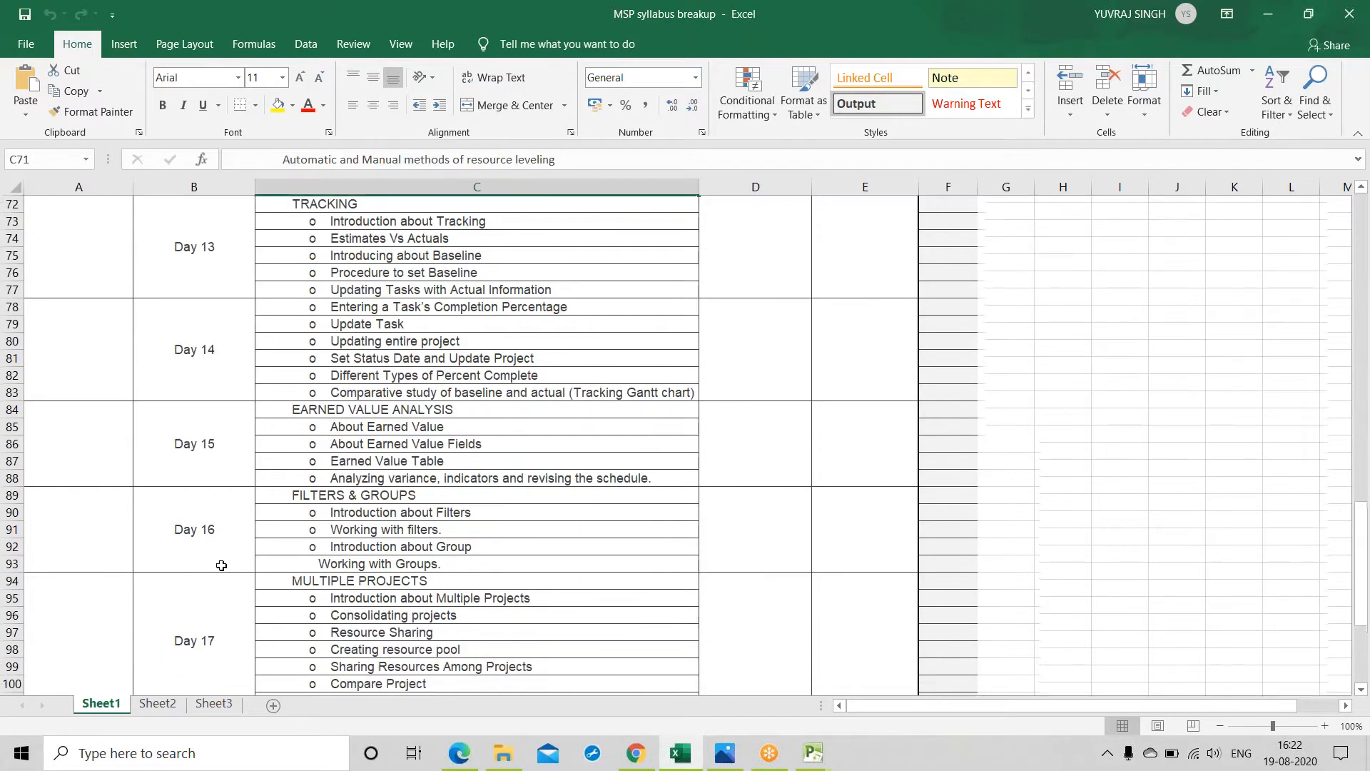
scroll(221, 565, "down", 1)
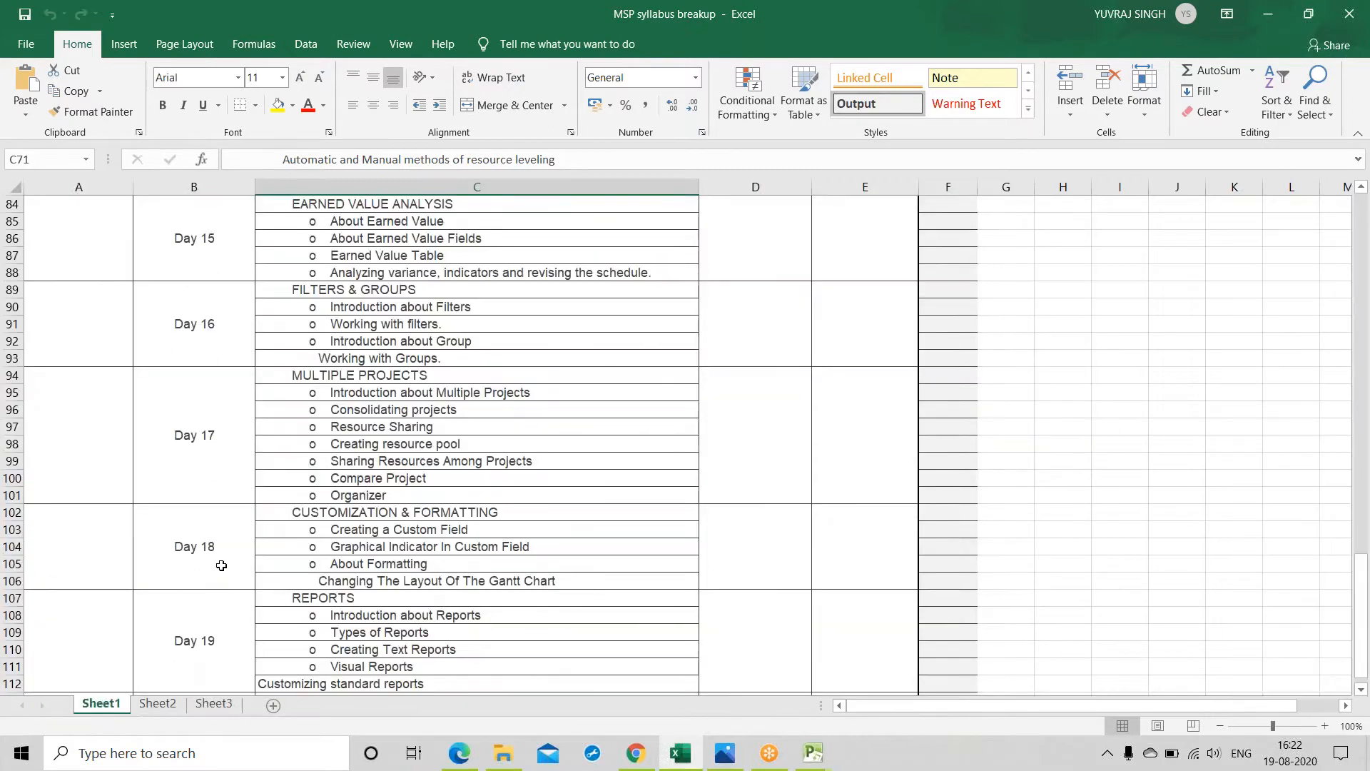
scroll(221, 565, "down", 2)
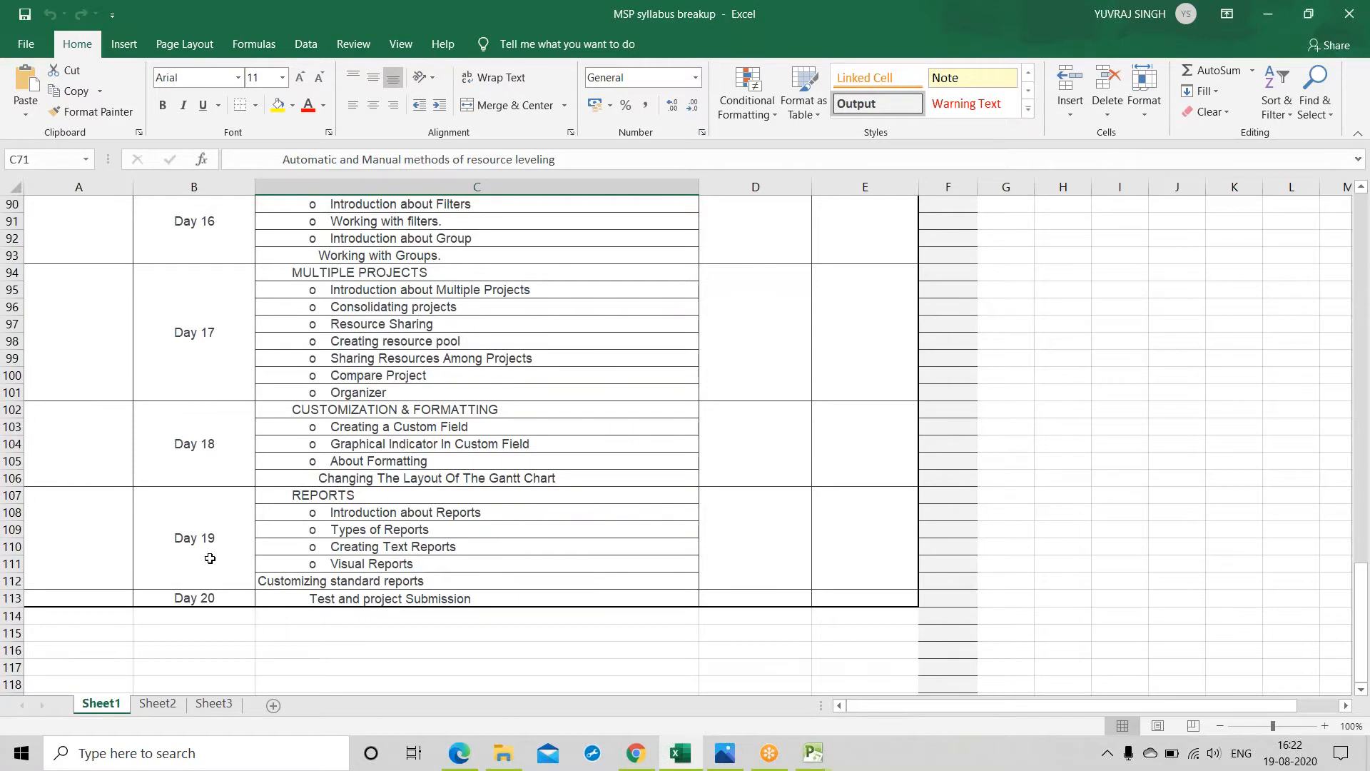
scroll(210, 558, "up", 9)
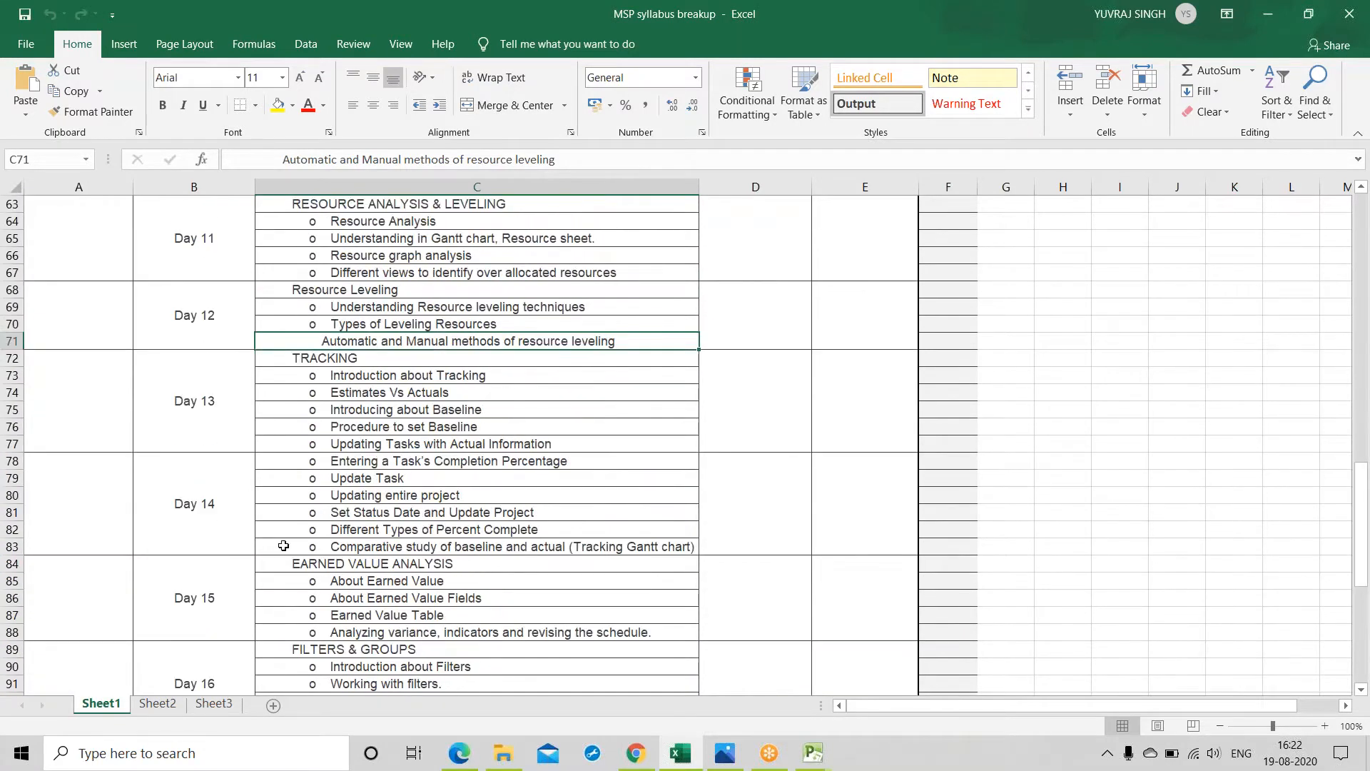
scroll(283, 545, "up", 1)
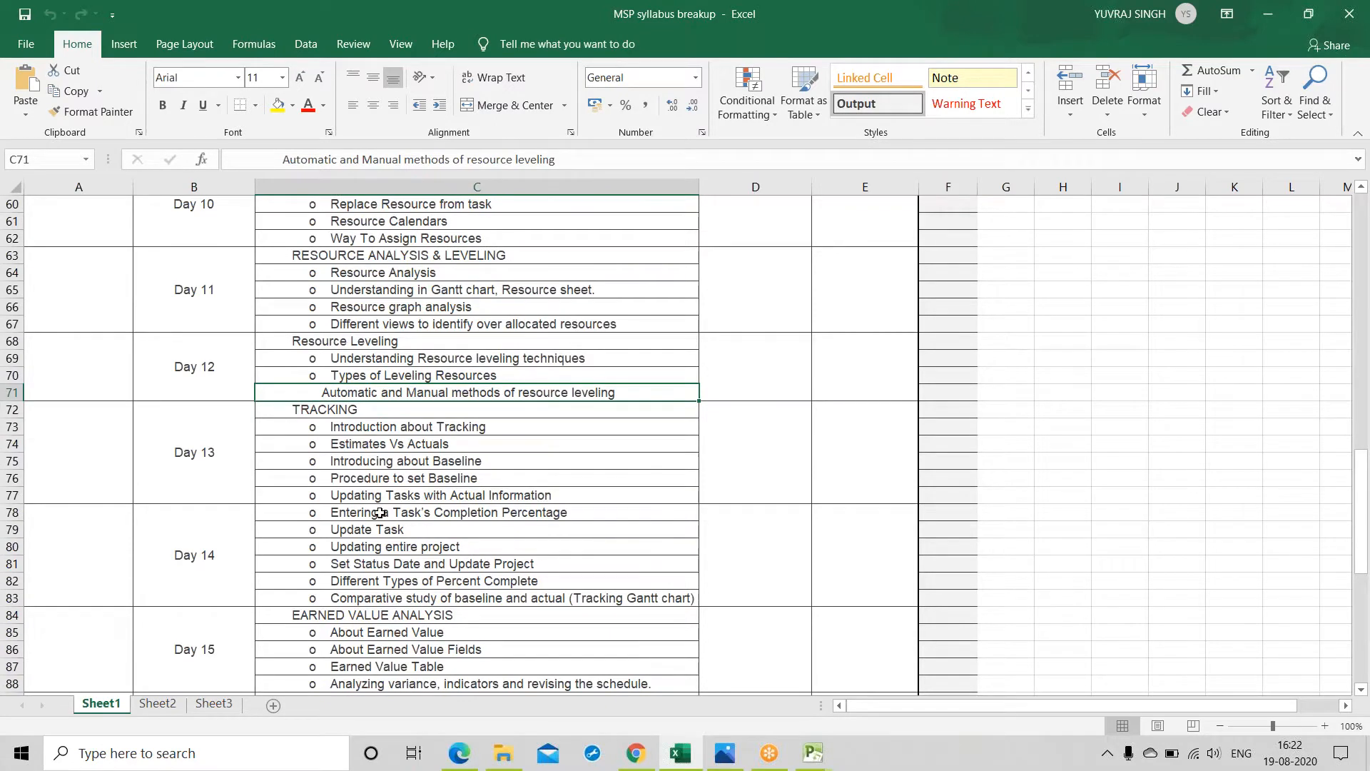
scroll(380, 512, "down", 1)
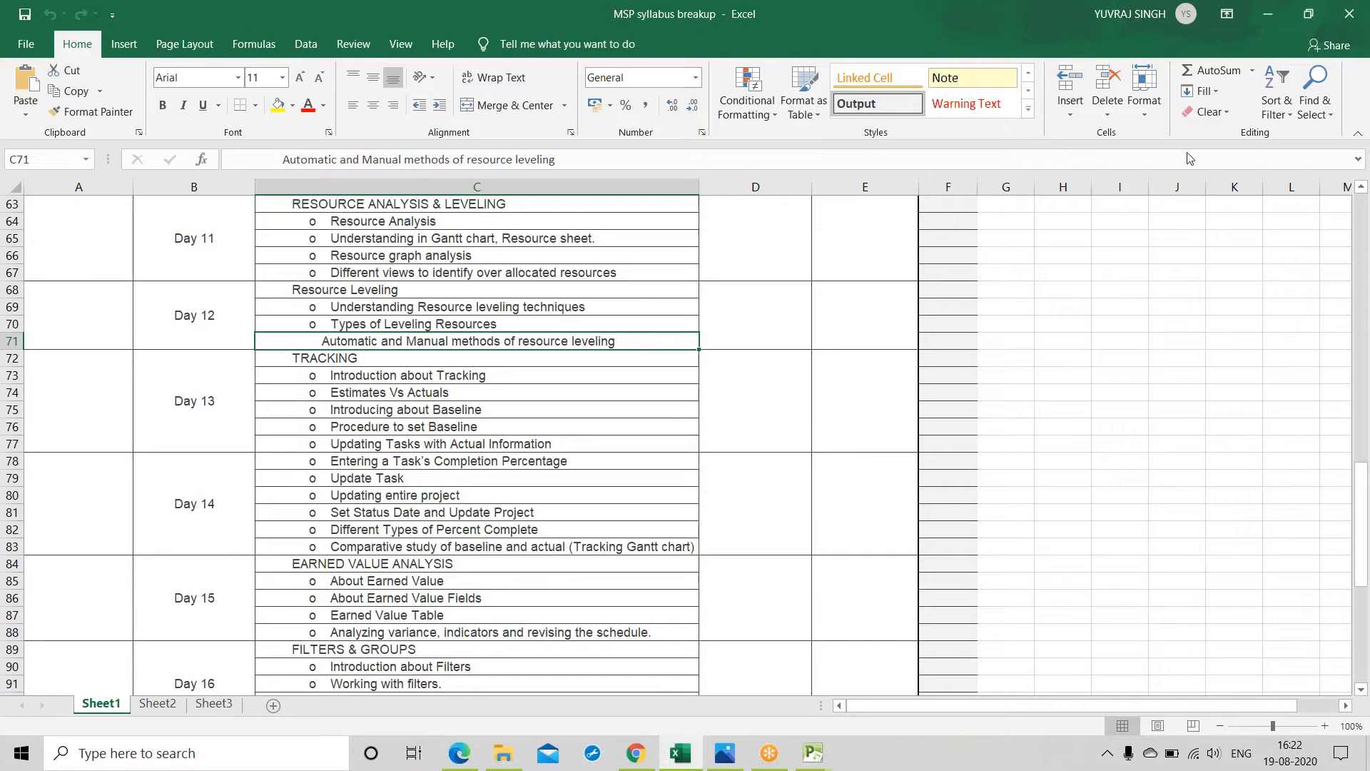
left_click(1211, 91)
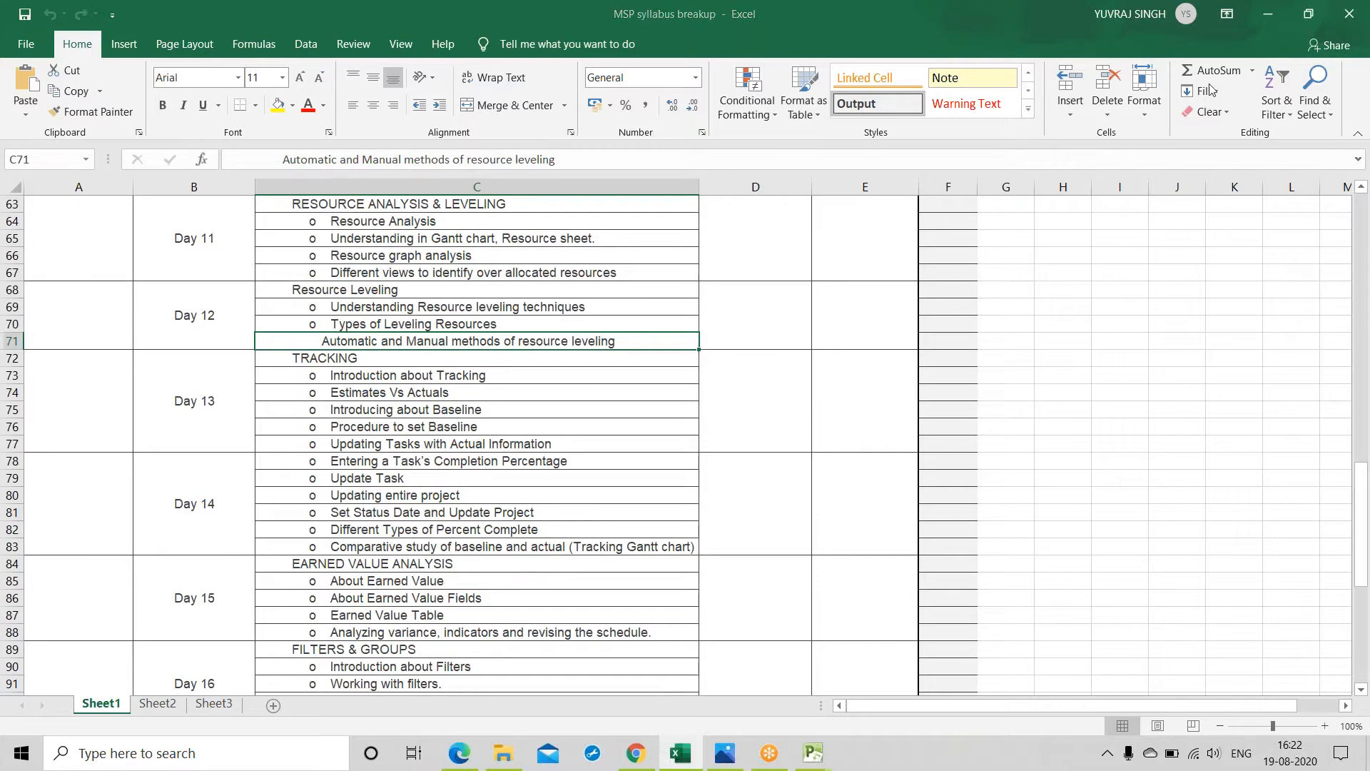